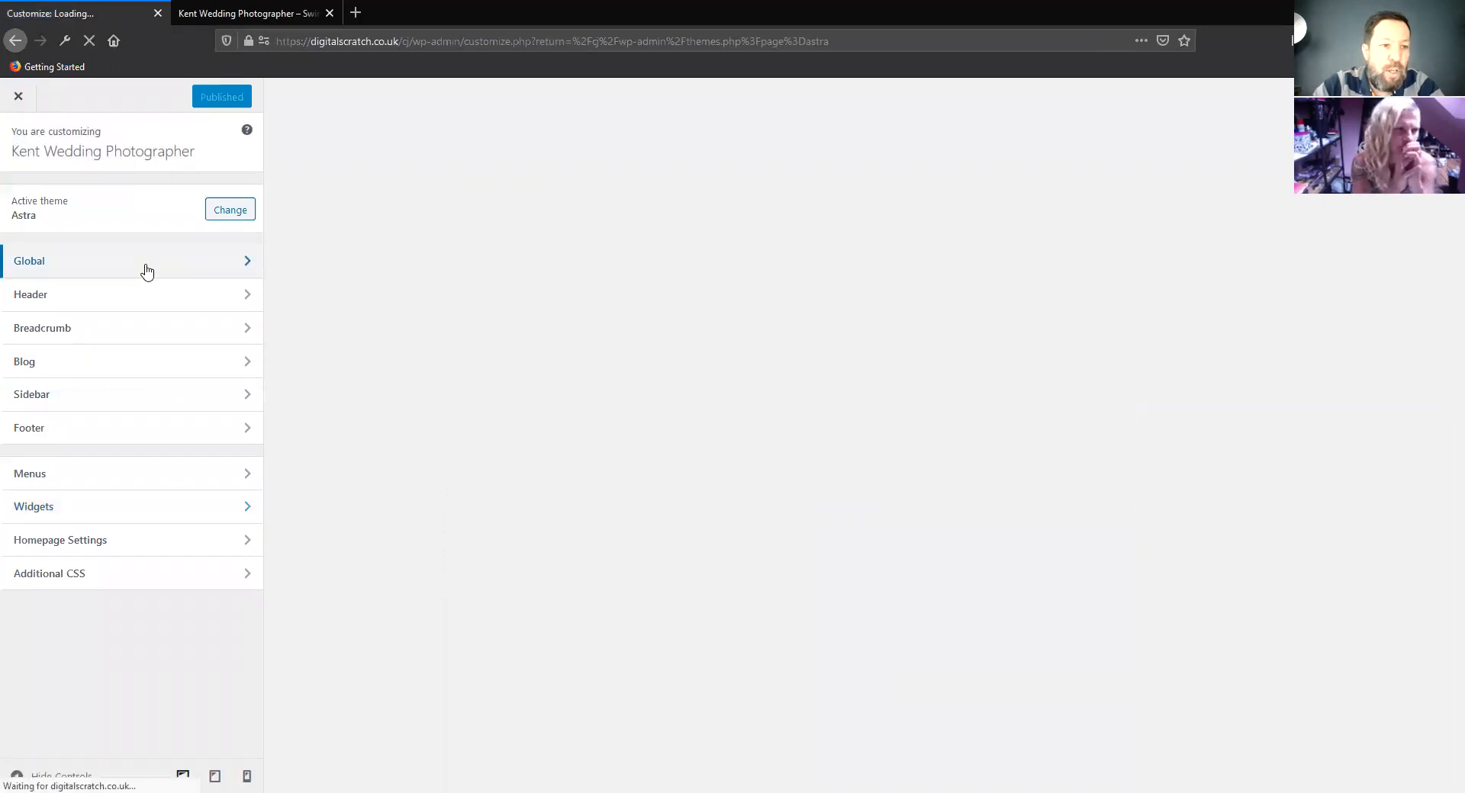
Examine the global typography settings for body text and for headings H1 to H6
left_click(145, 271)
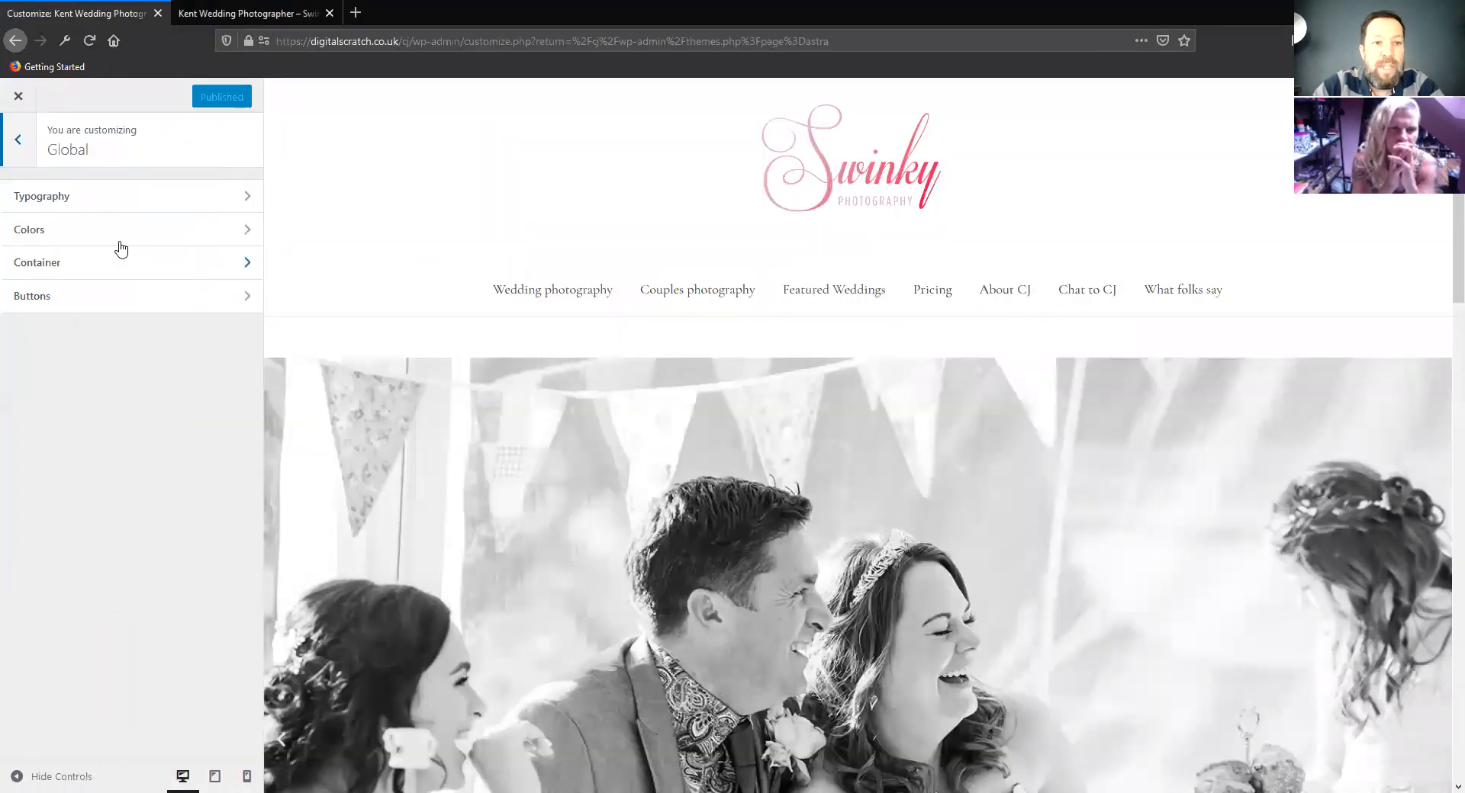
left_click(114, 203)
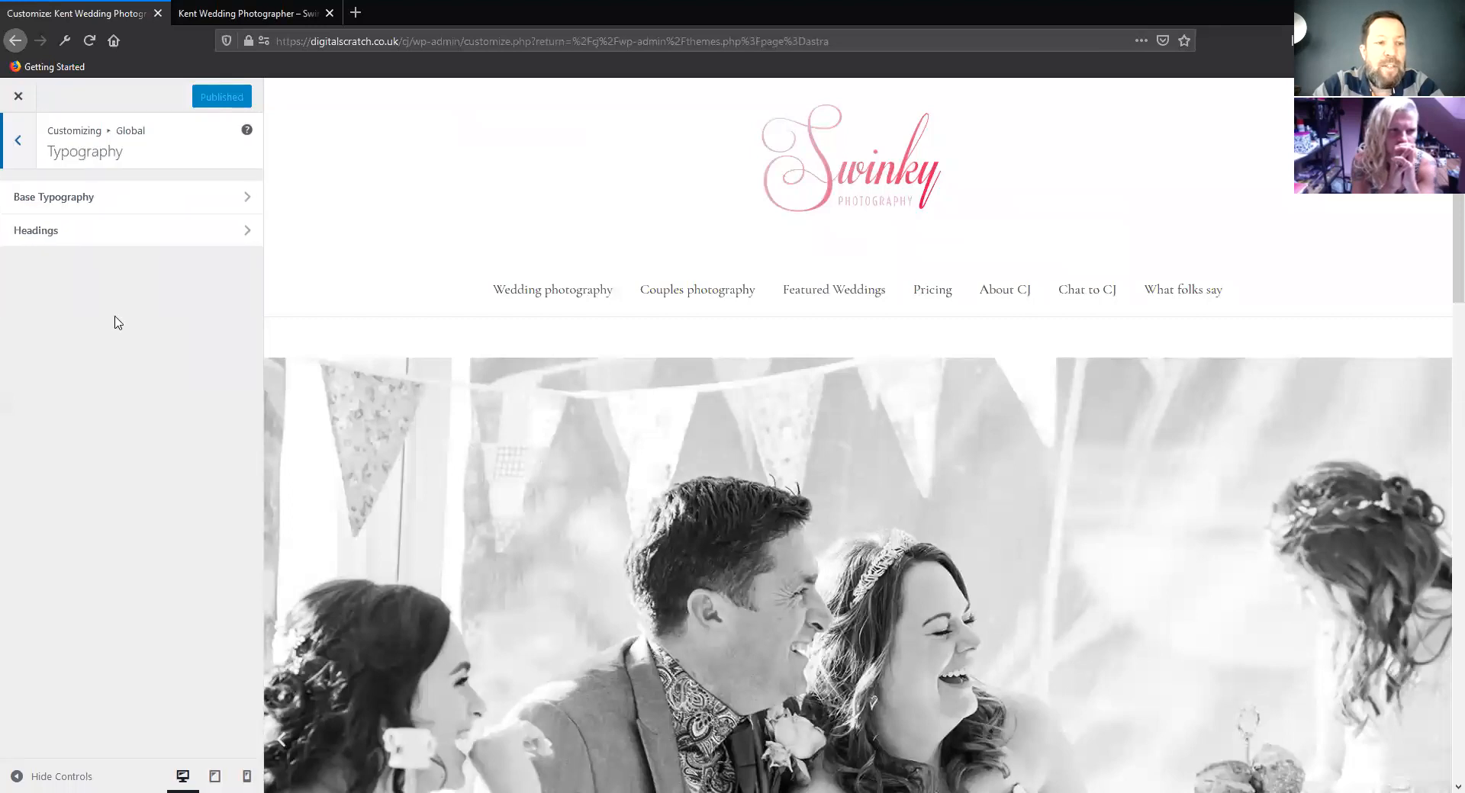
left_click(126, 196)
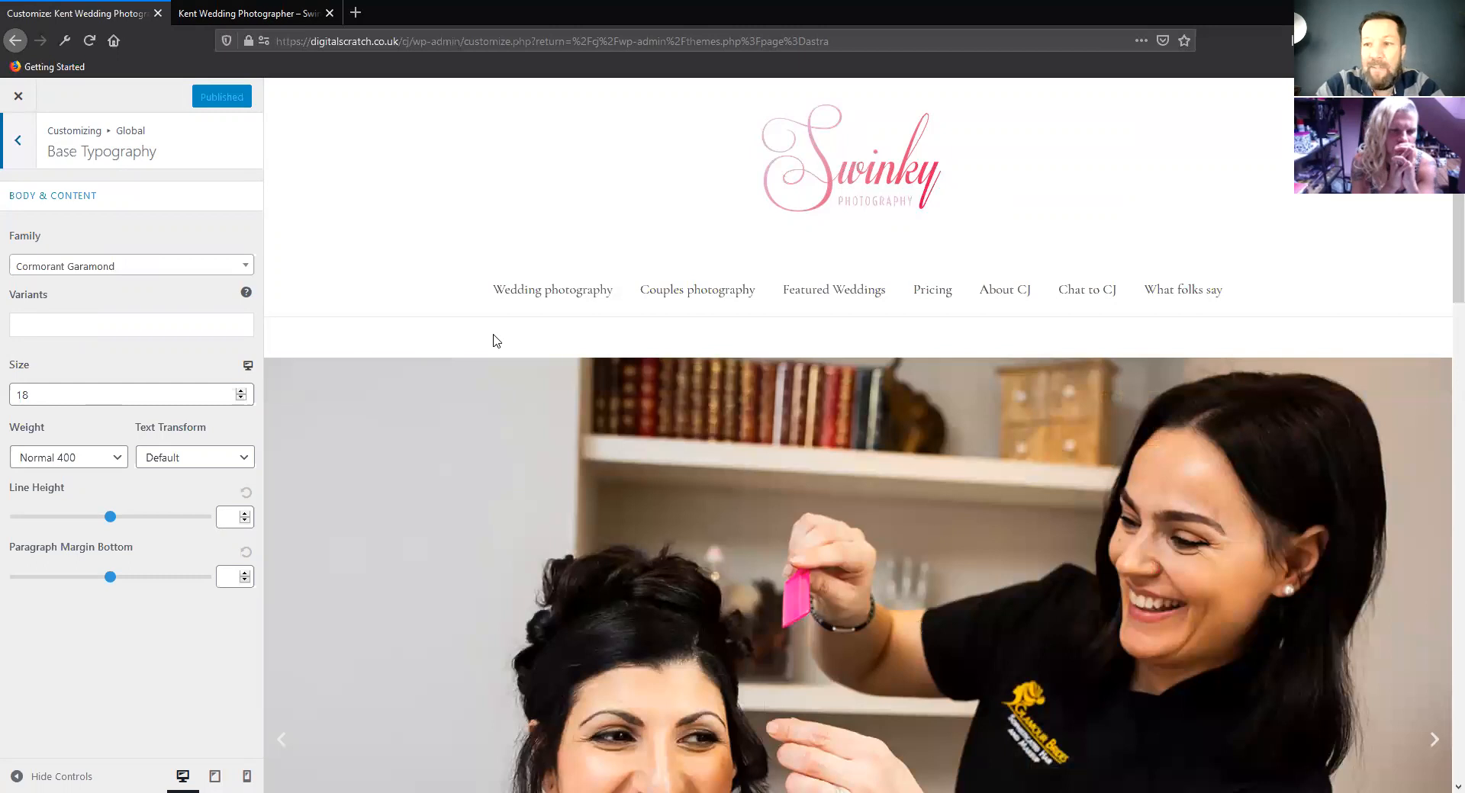
scroll(492, 341, "down", 10)
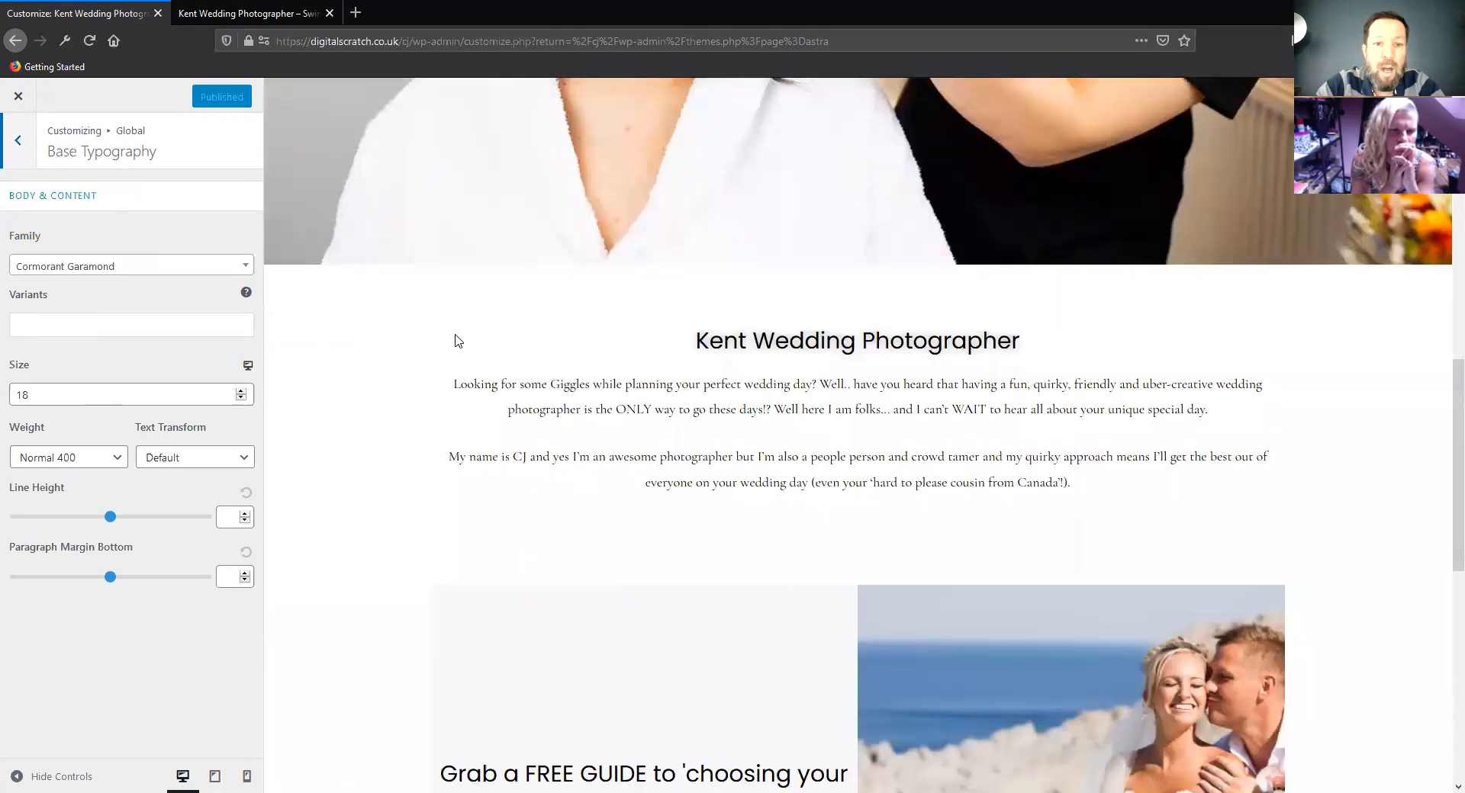
left_click(16, 145)
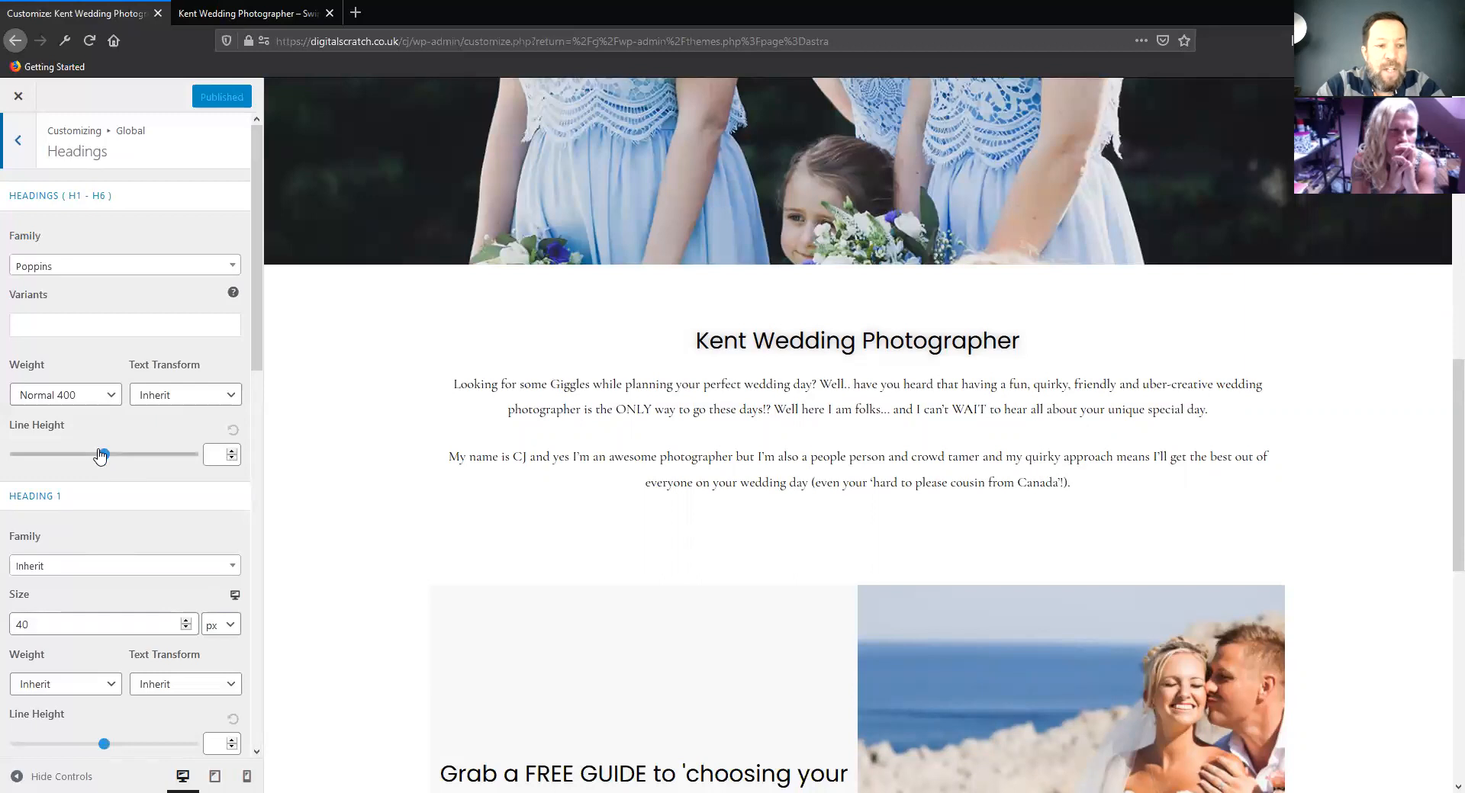
scroll(96, 442, "down", 3)
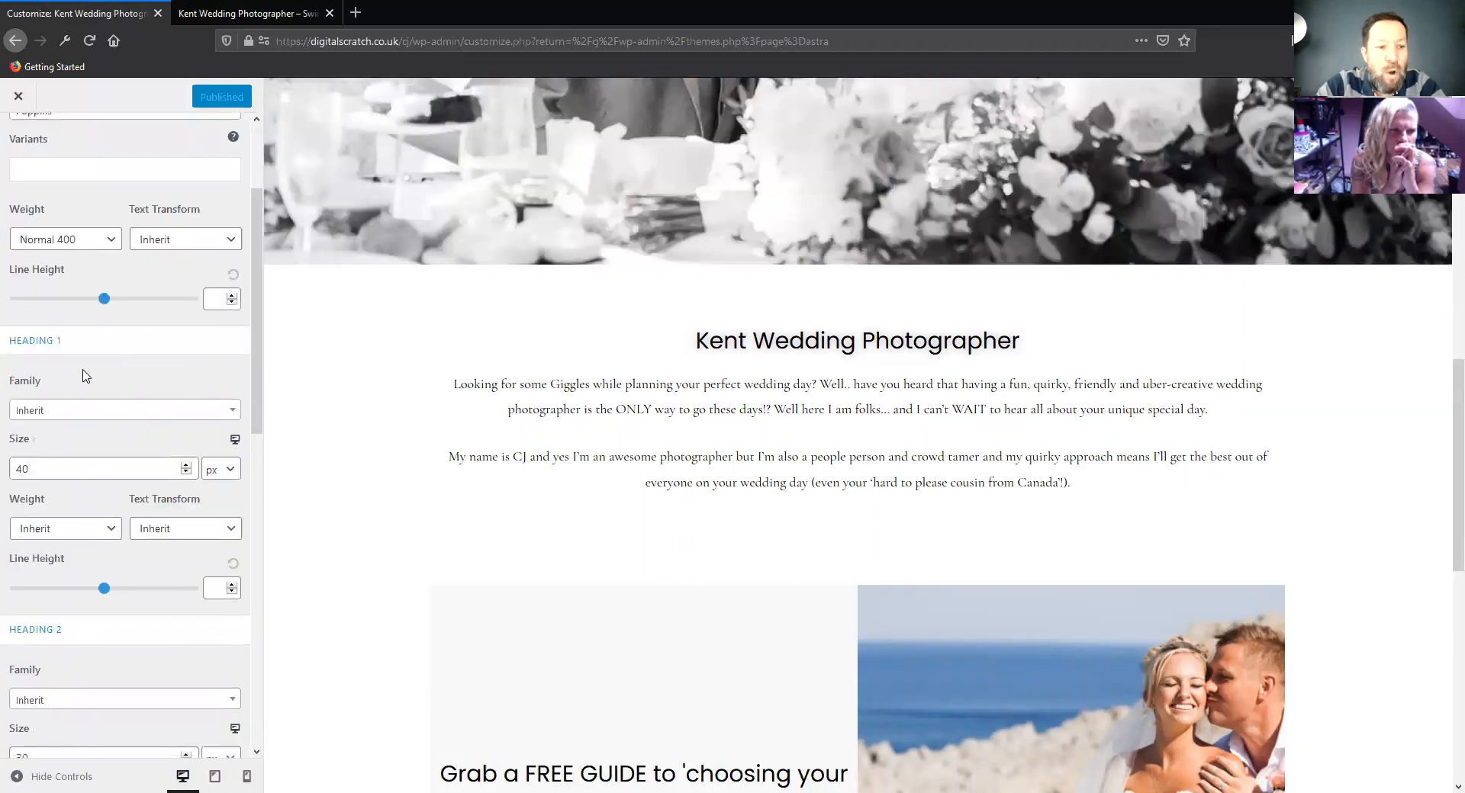
scroll(85, 370, "down", 1)
scroll(84, 448, "down", 5)
scroll(84, 447, "down", 3)
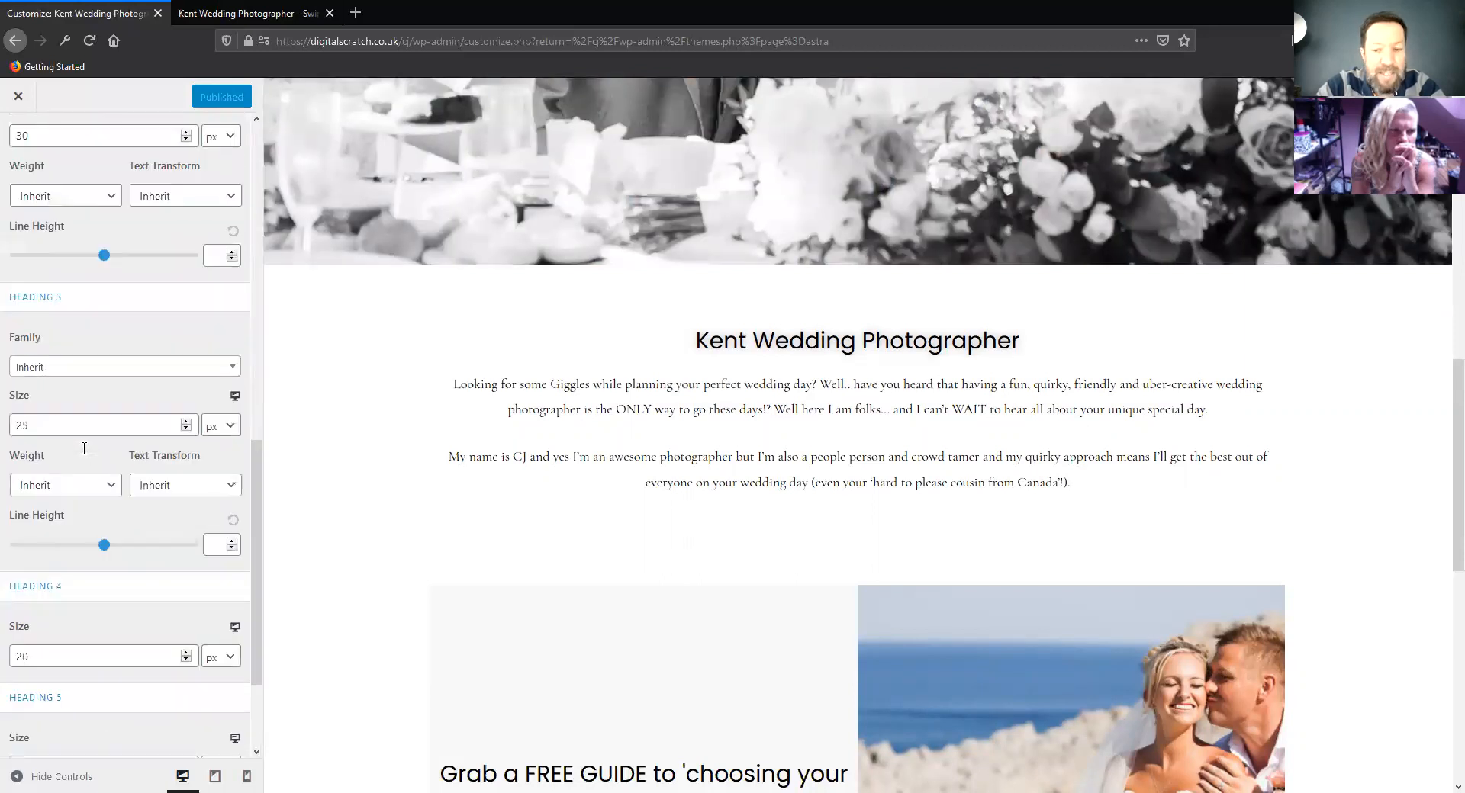
scroll(84, 448, "up", 4)
scroll(83, 450, "up", 5)
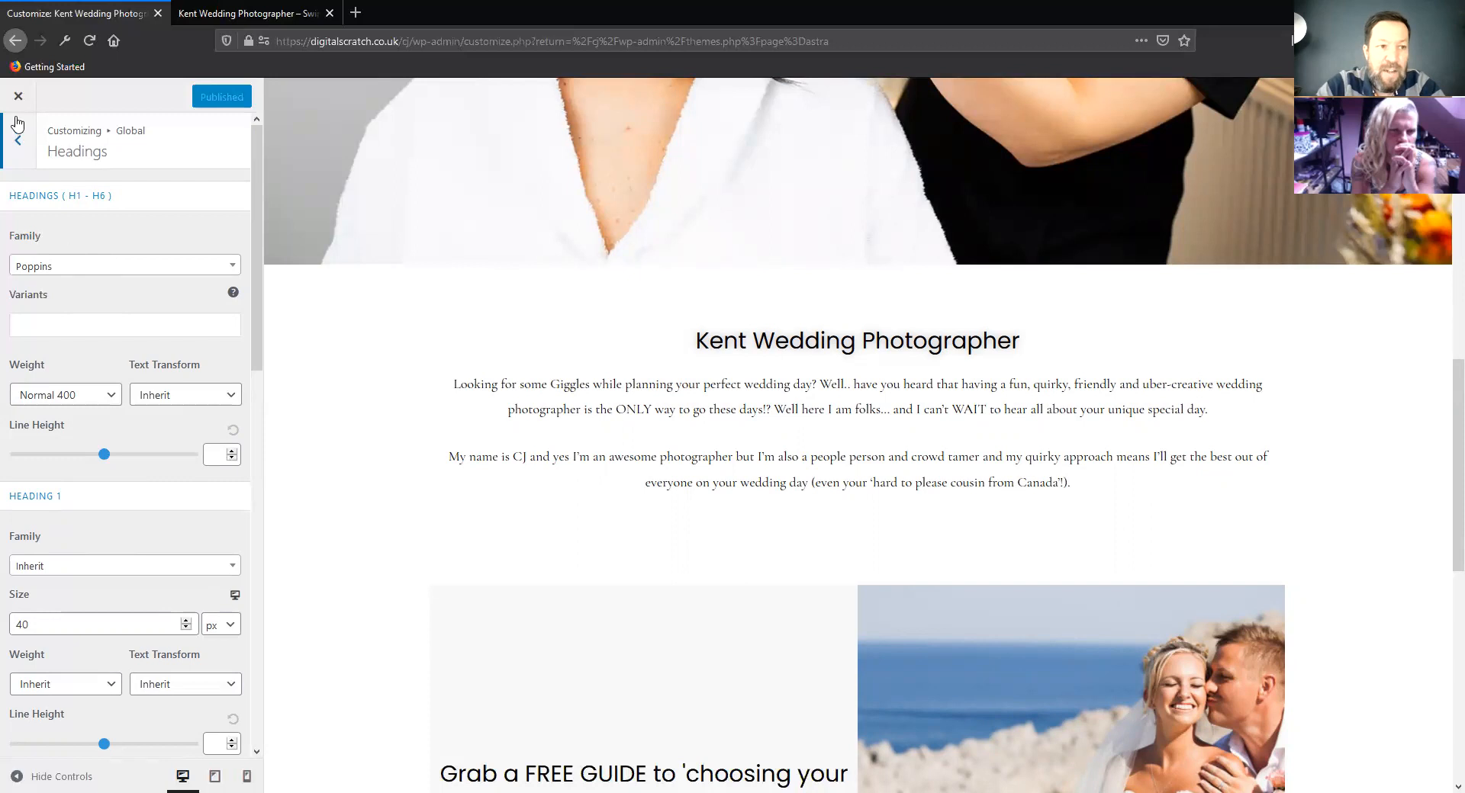
Open the text color for editing in the global base colors
left_click(18, 142)
left_click(19, 140)
left_click(107, 235)
left_click(115, 203)
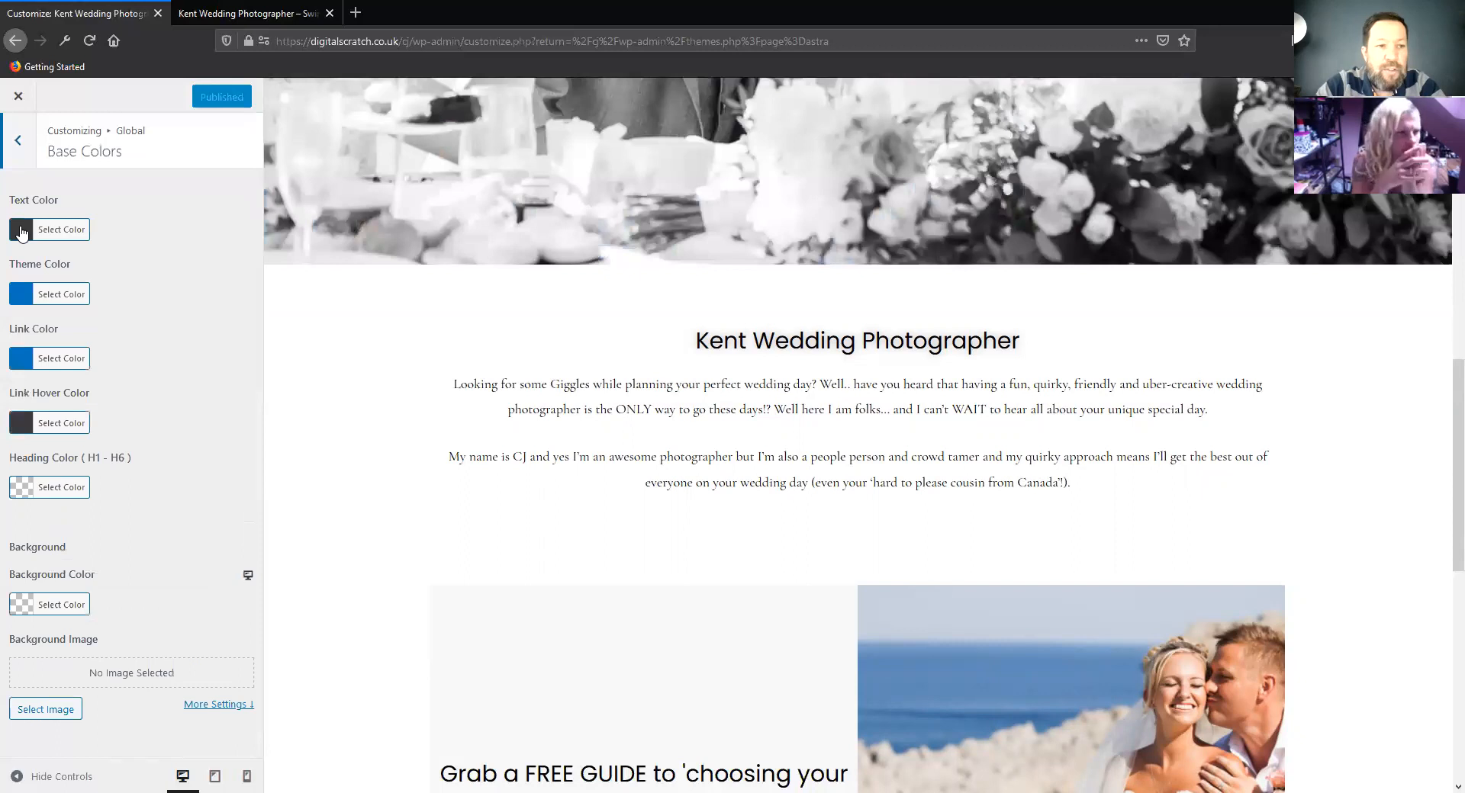
left_click(21, 230)
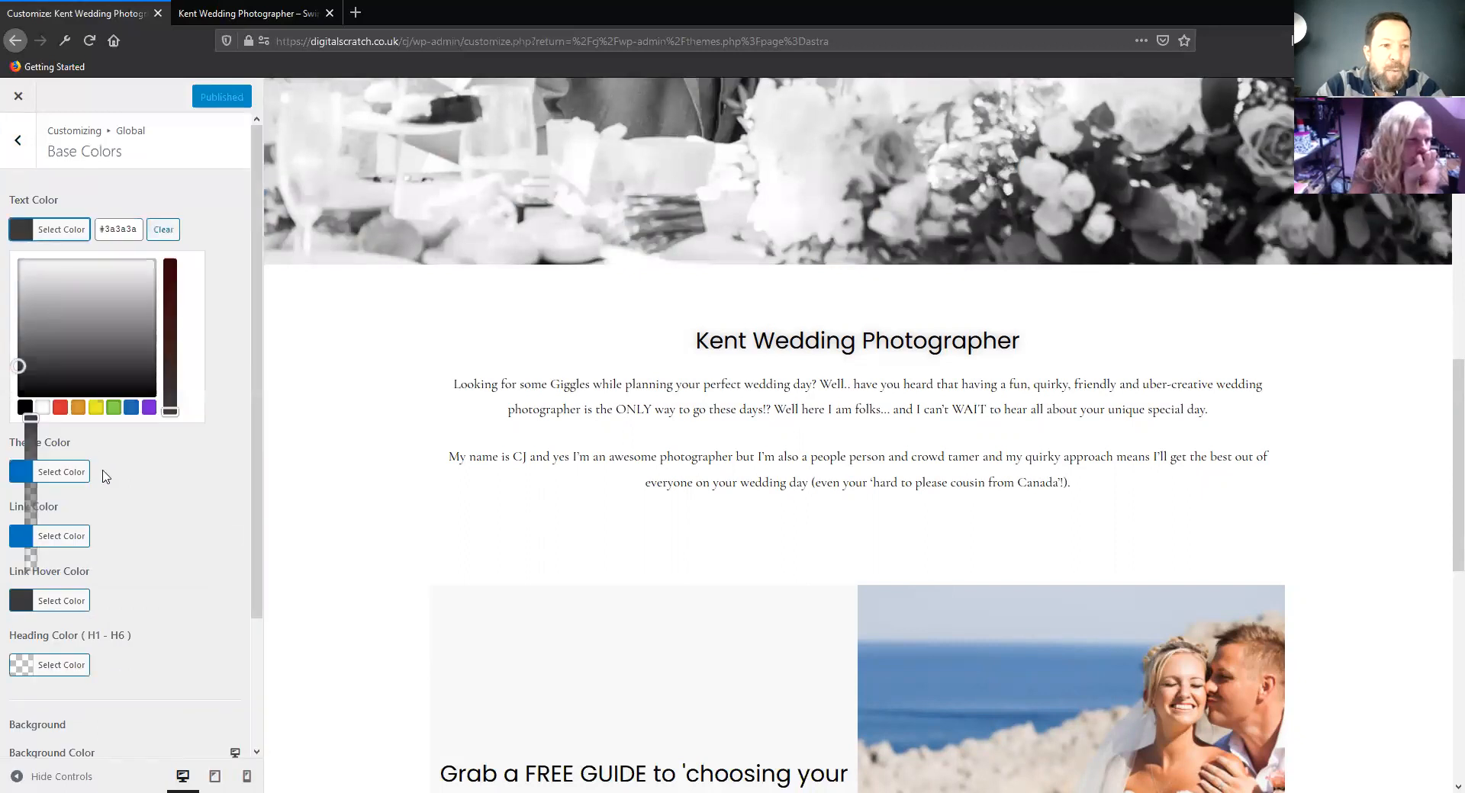
Try #000000 and a pink hex value as the base text color
triple_click(105, 234)
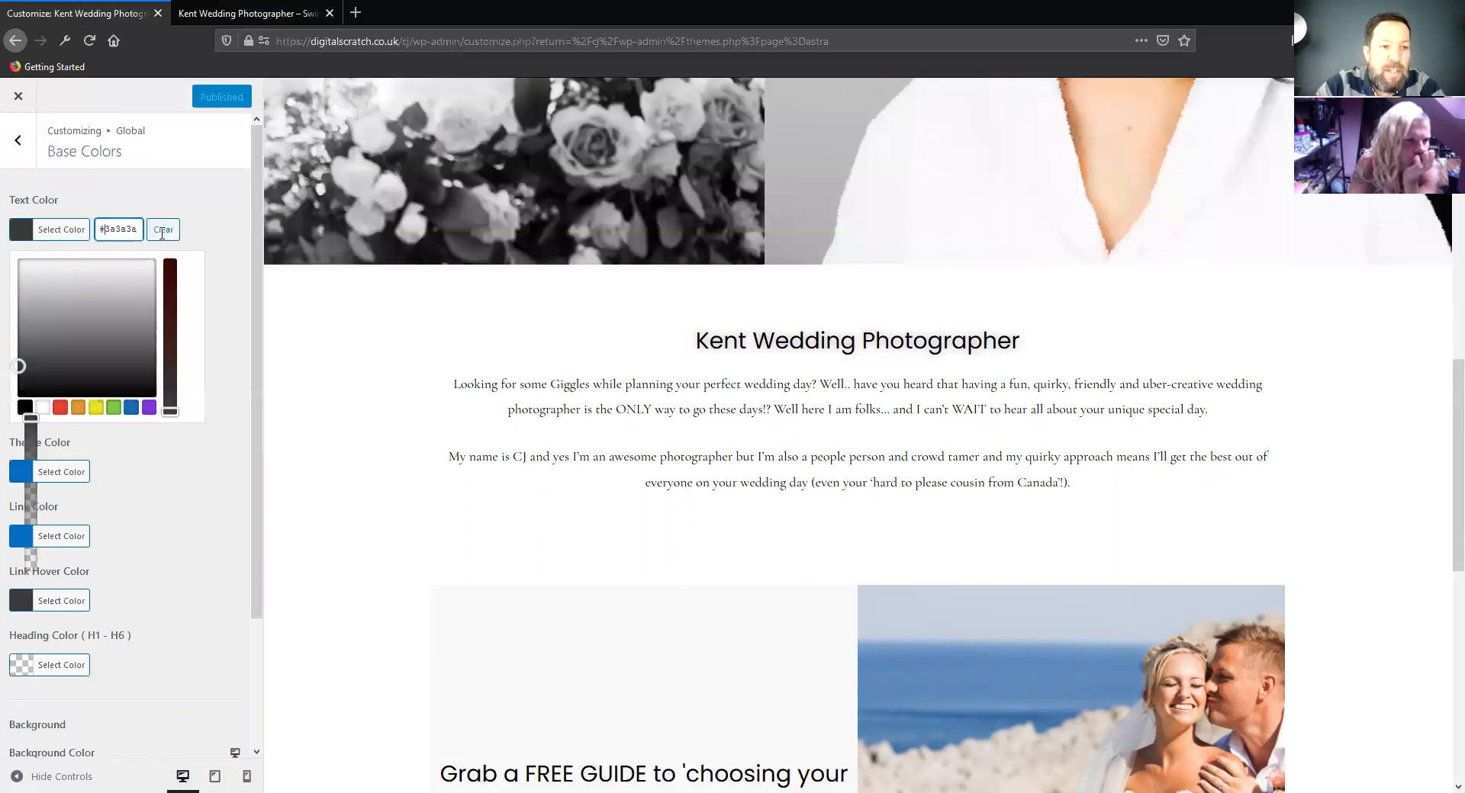
type("#000000")
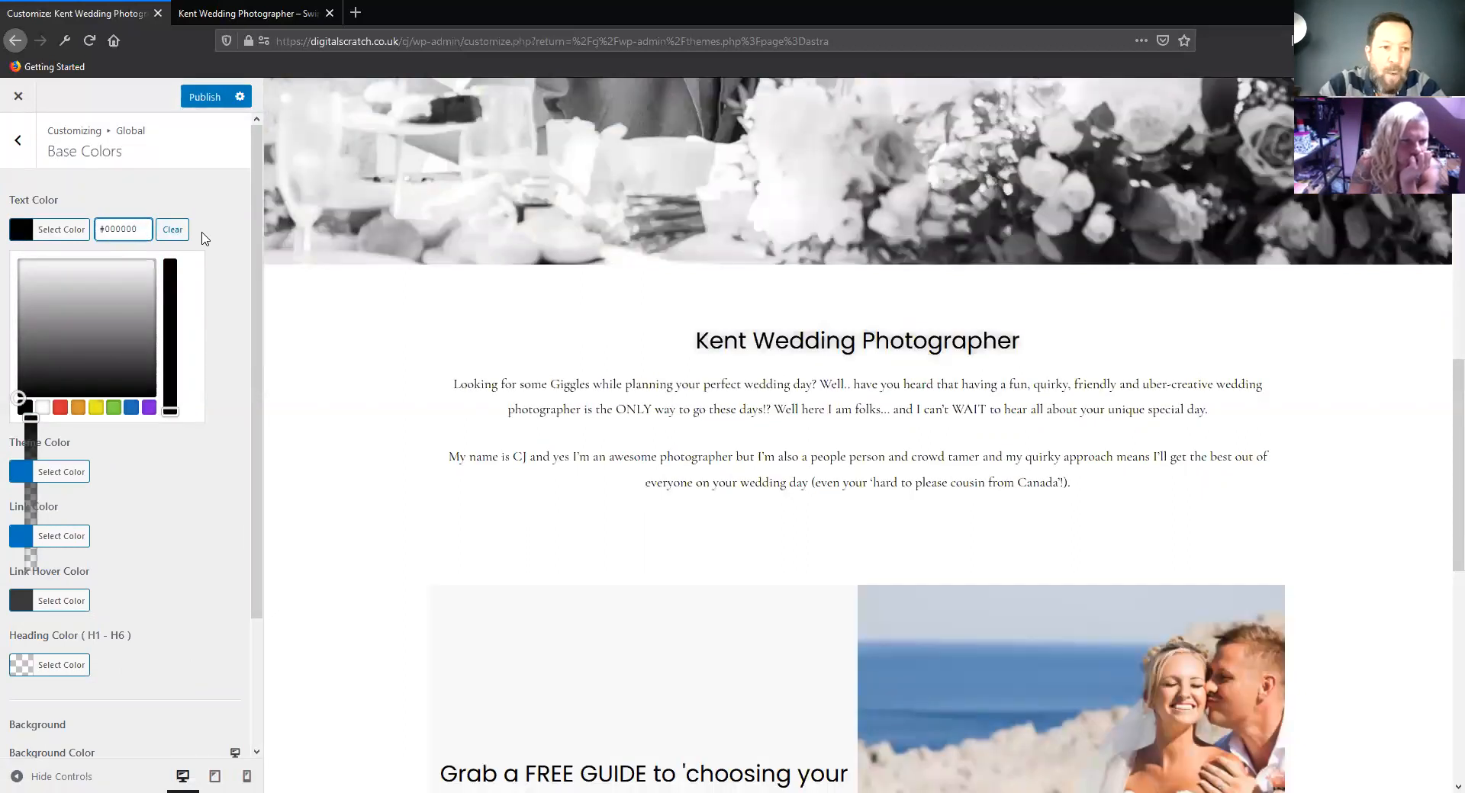
key("BackSpace")
key("BackSpace")
key("BackSpace")
key("BackSpace")
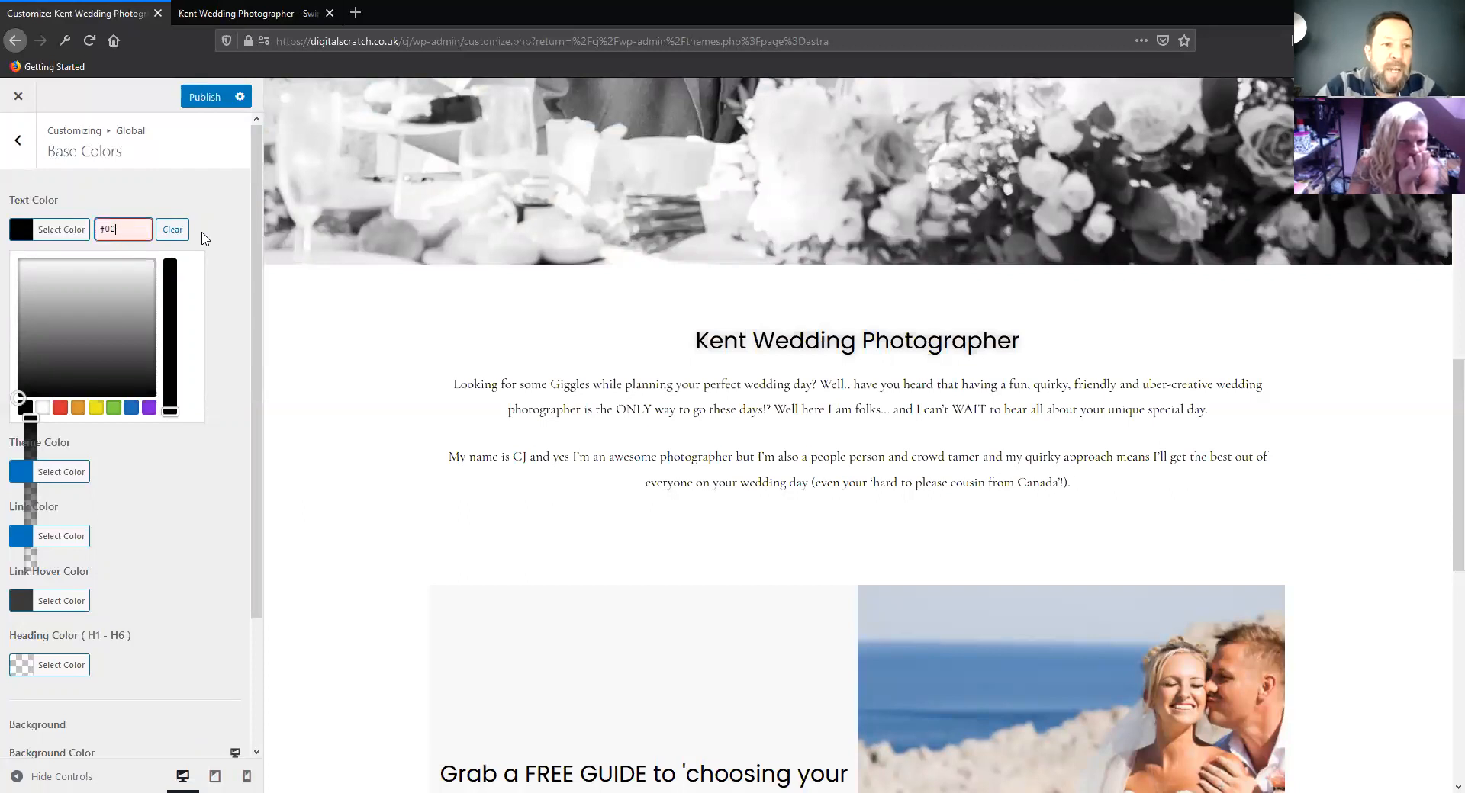
type("c")
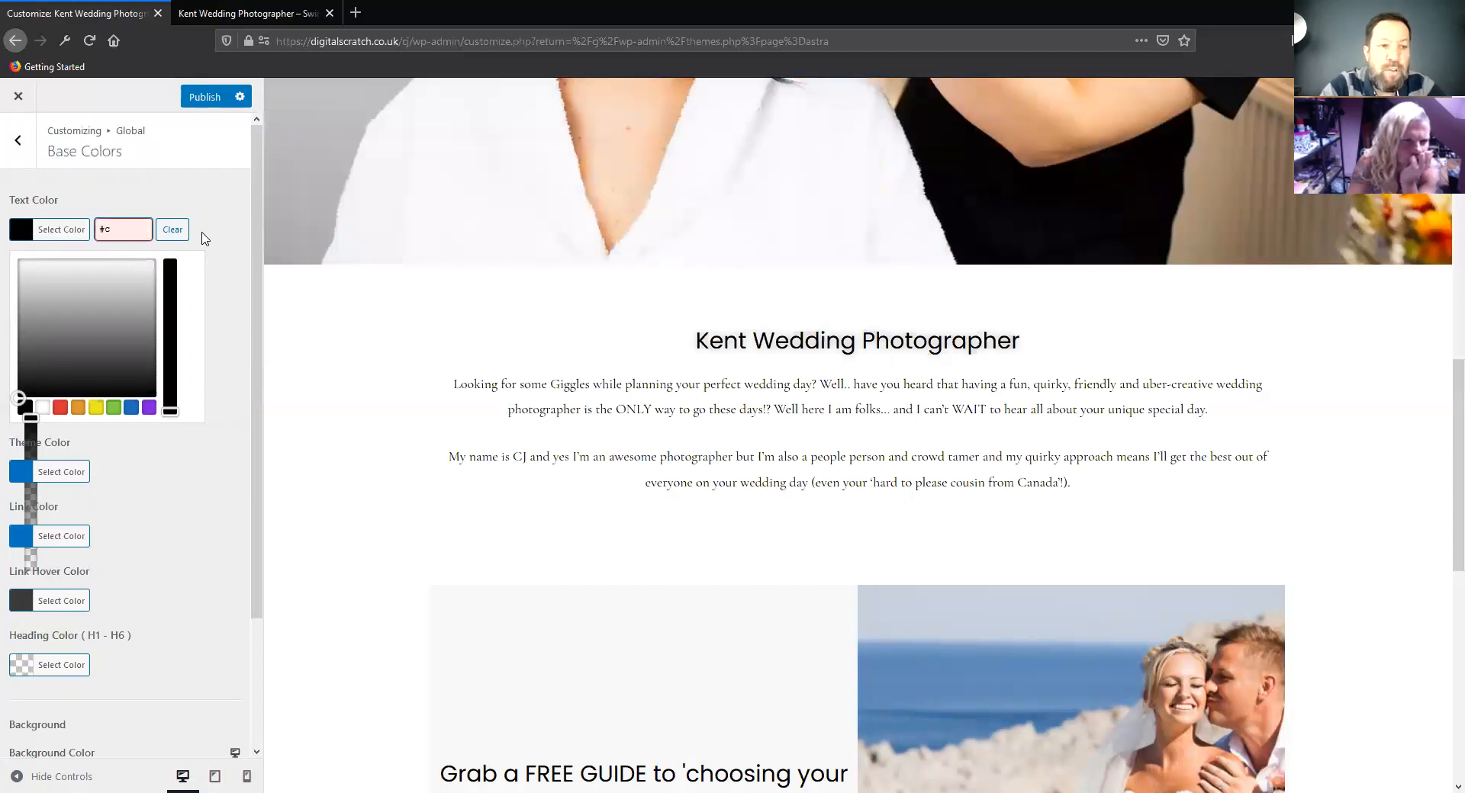
type("c55c")
key("BackSpace")
key("BackSpace")
key("BackSpace")
key("BackSpace")
key("BackSpace")
key("BackSpace")
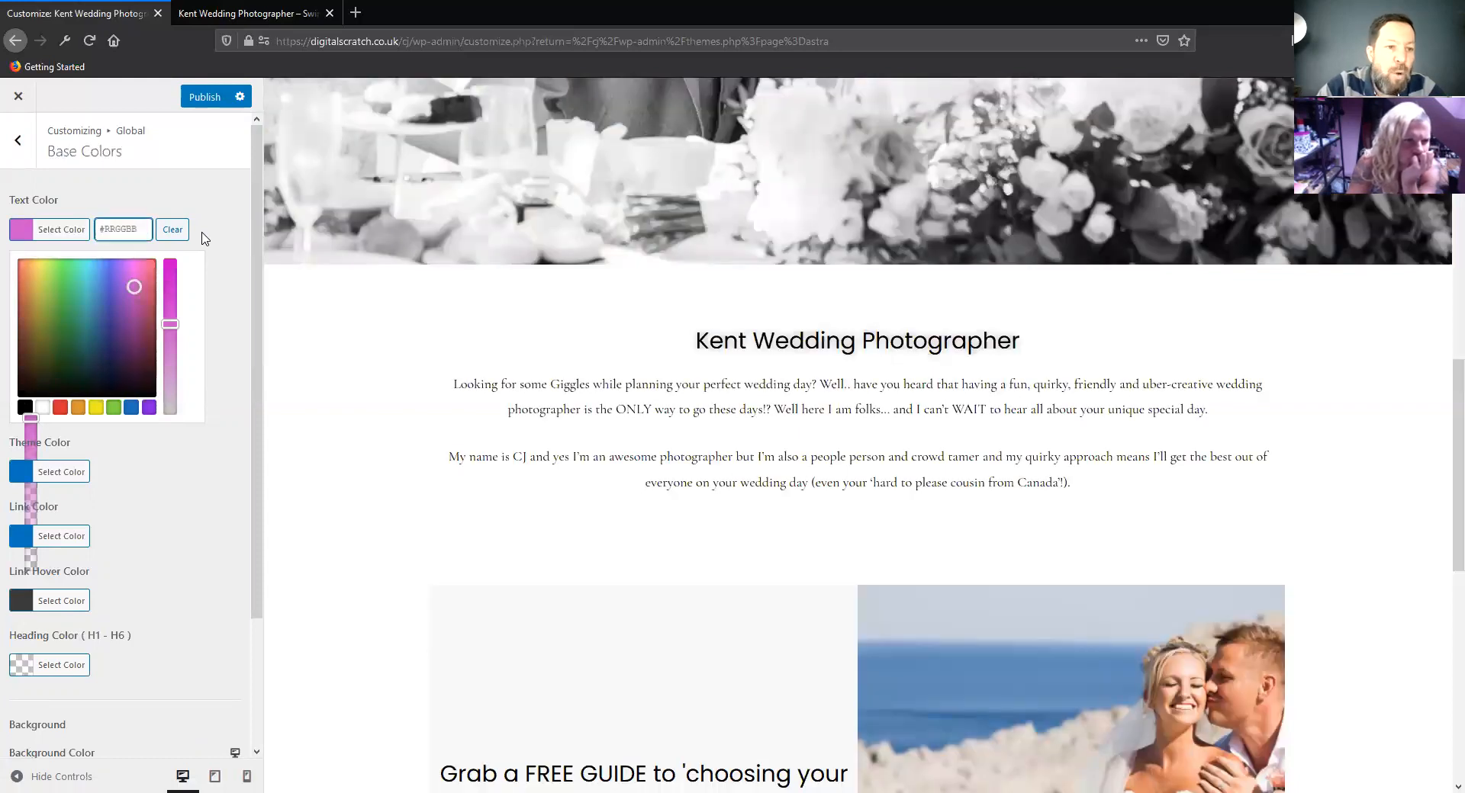
Set the base text color to the near-black brown #191501
left_click_drag(76, 320, 41, 381)
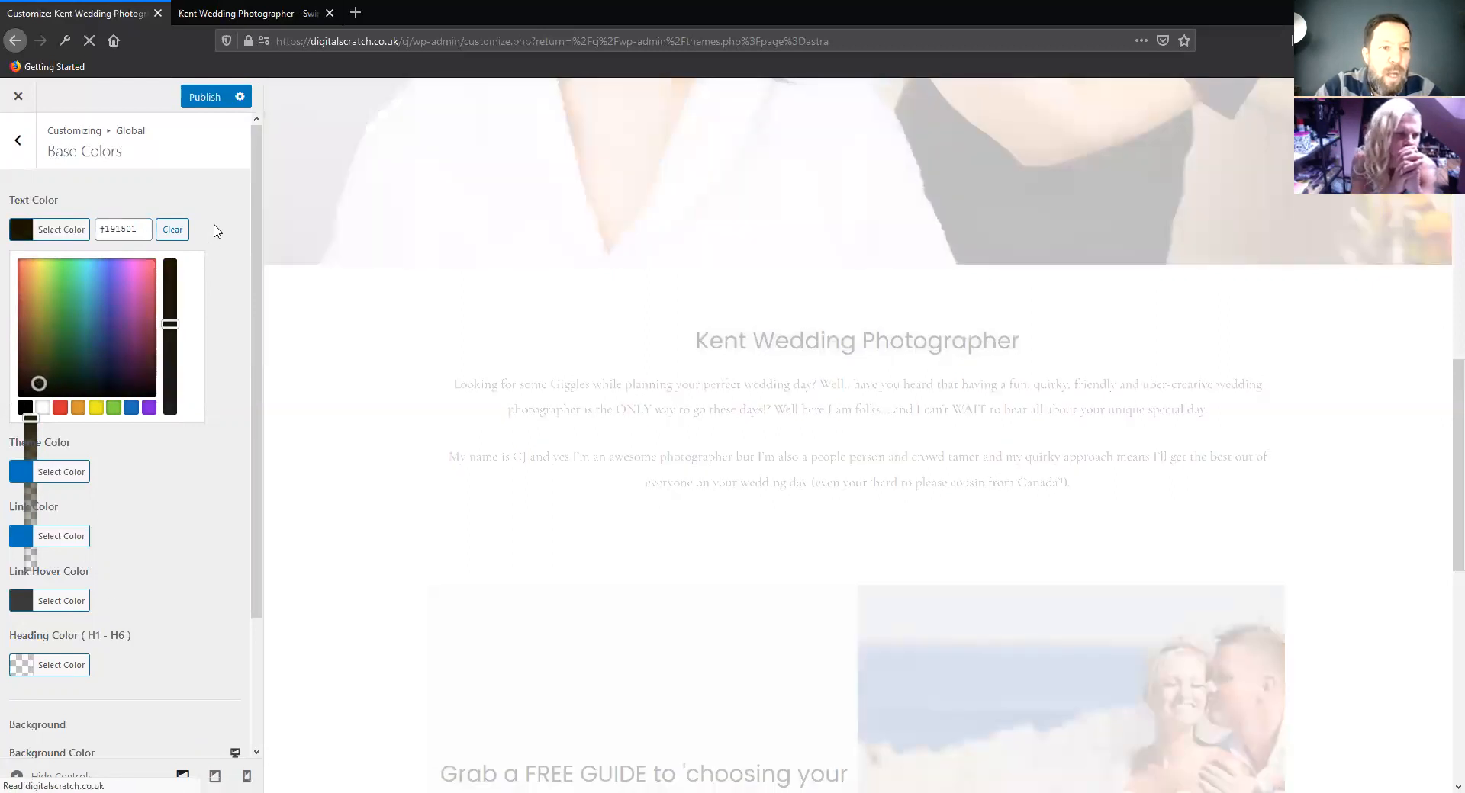
left_click(244, 192)
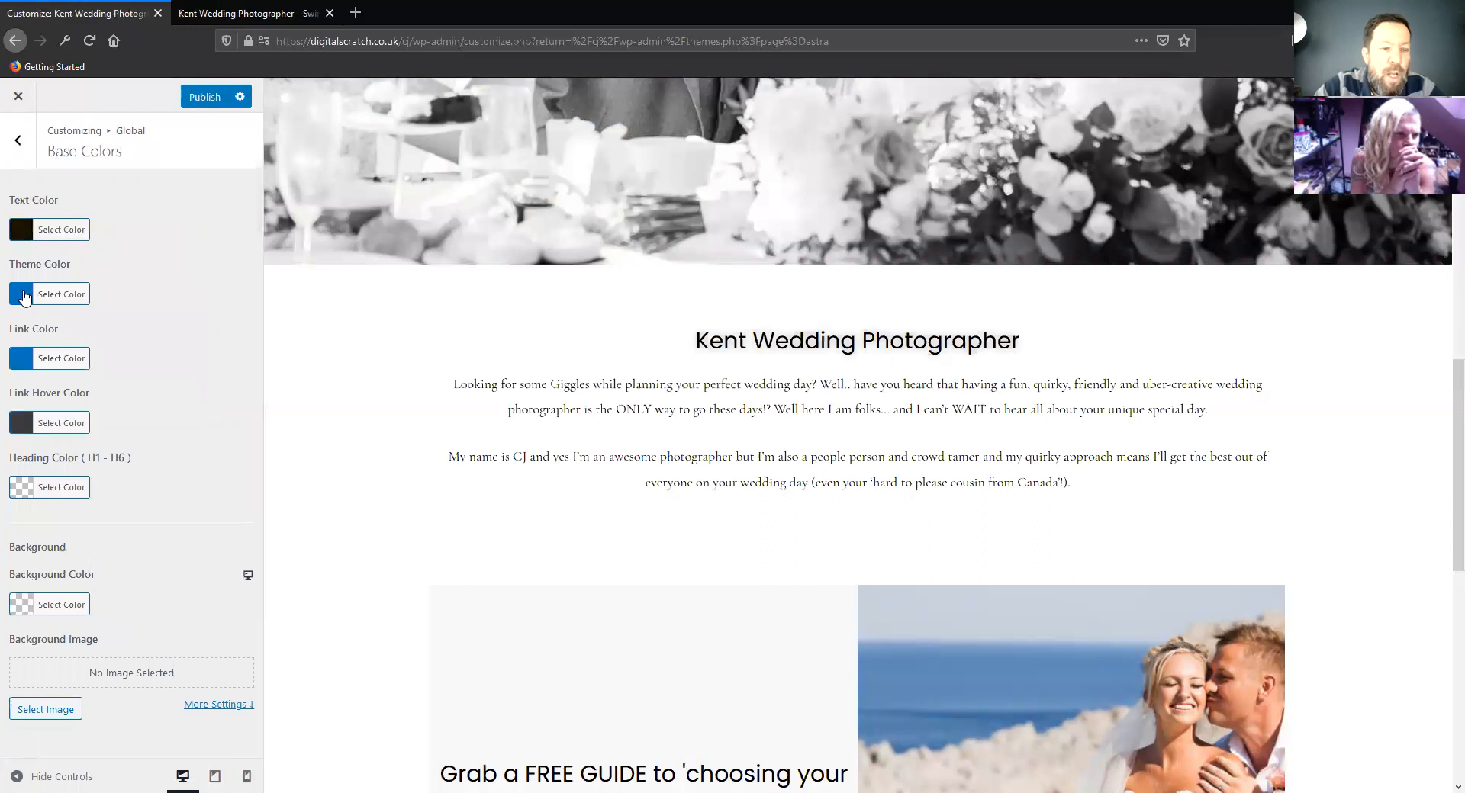
Examine the theme color setting against the homepage preview, leaving the color as it is
left_click(24, 296)
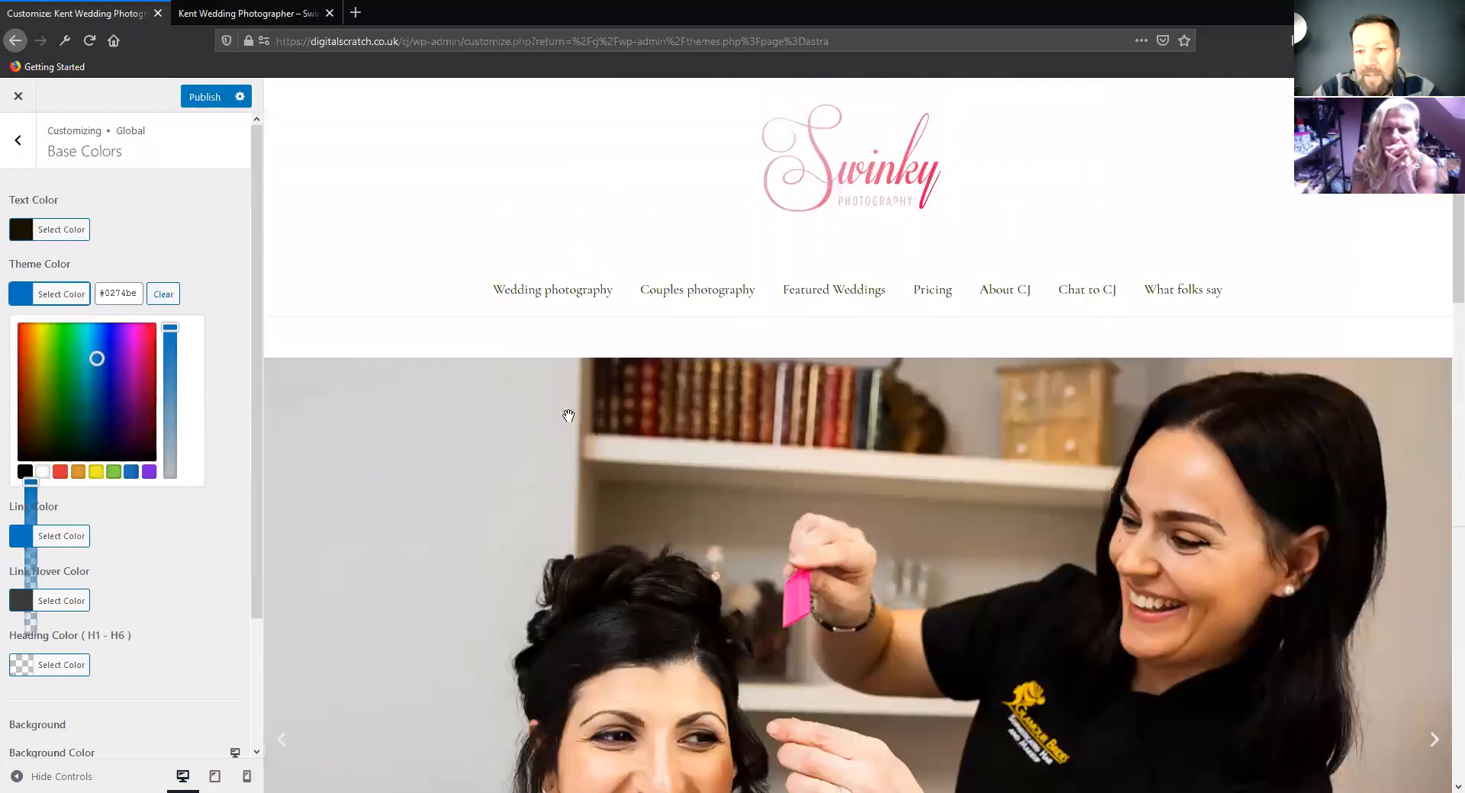
scroll(553, 422, "down", 10)
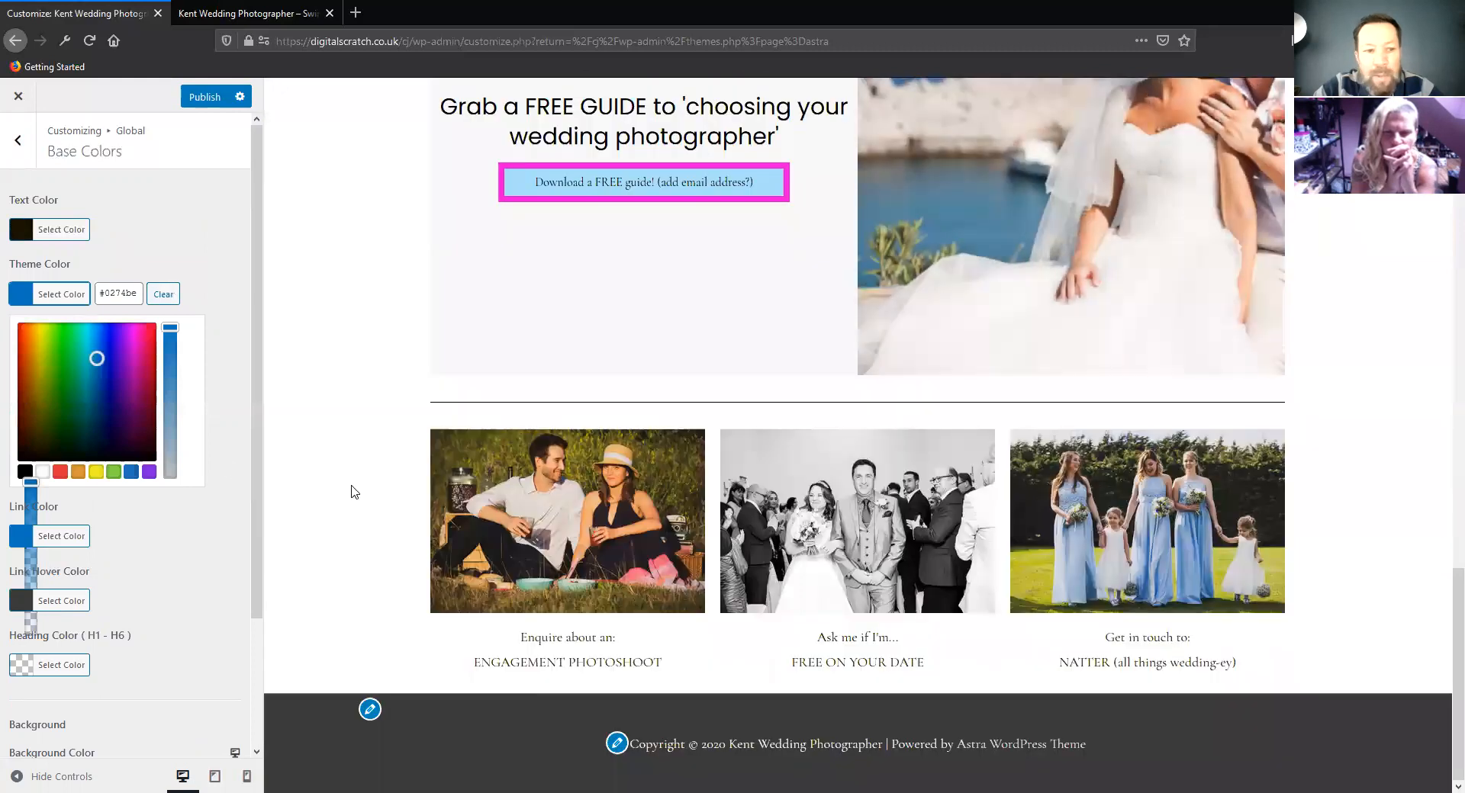
left_click(226, 257)
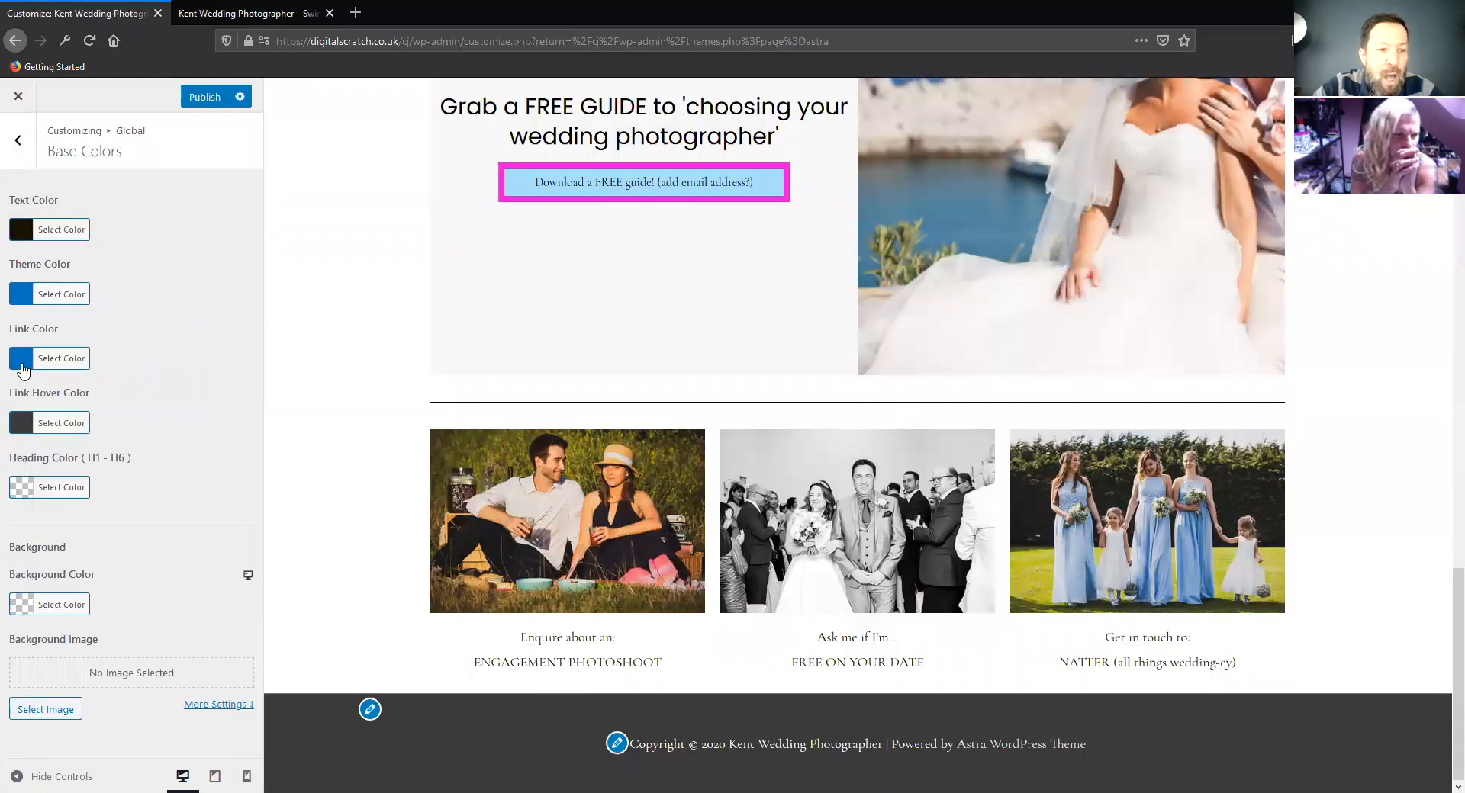
Change the base link color to teal
left_click(20, 363)
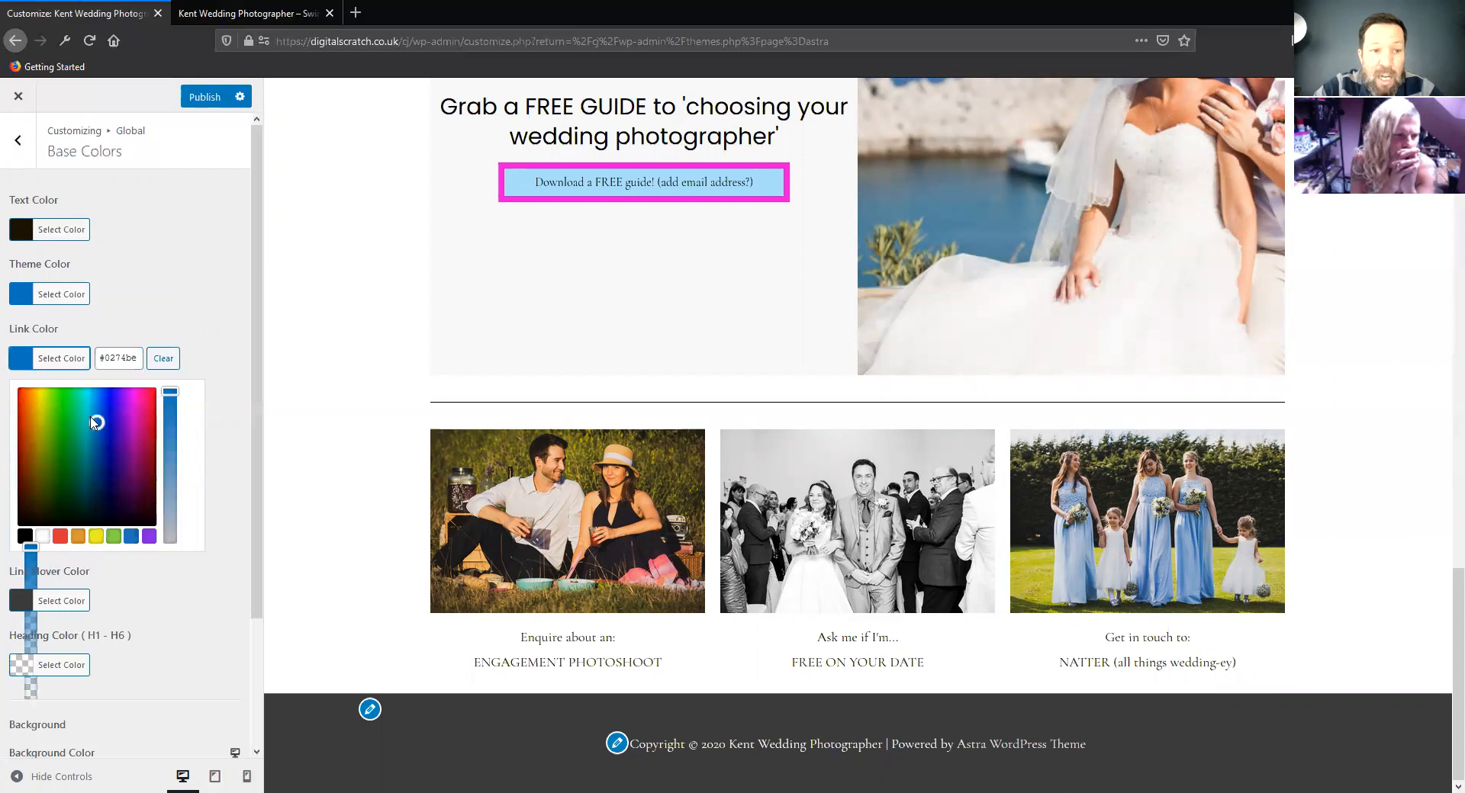
mouse_move(95, 418)
left_mouse_down()
mouse_move(70, 398)
mouse_move(113, 418)
mouse_move(95, 403)
mouse_move(85, 422)
left_mouse_up()
left_click(200, 288)
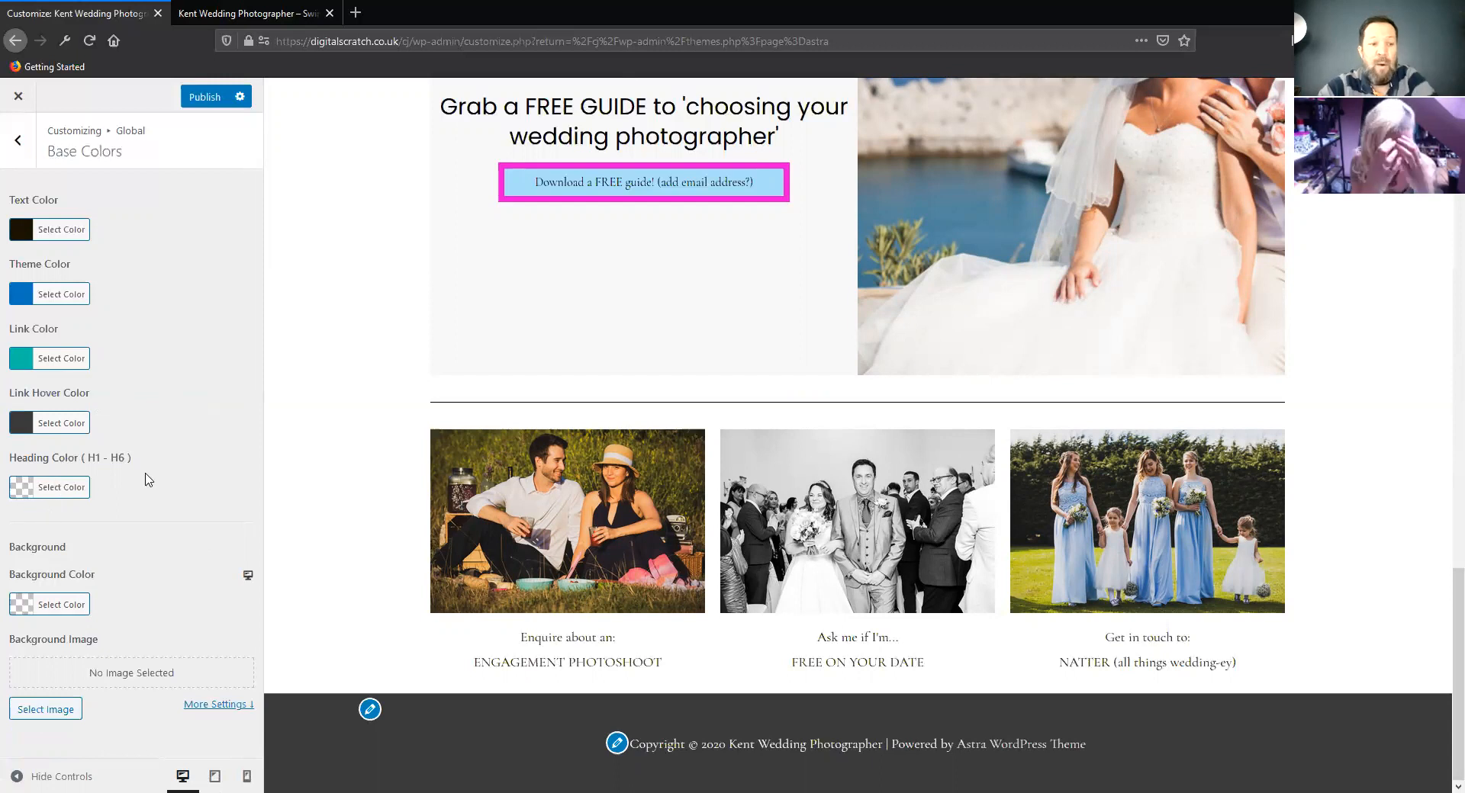
Try yellow #eeee22, orange #dd9933 and green as the site background color, and settle on white #ffffff
left_click(25, 606)
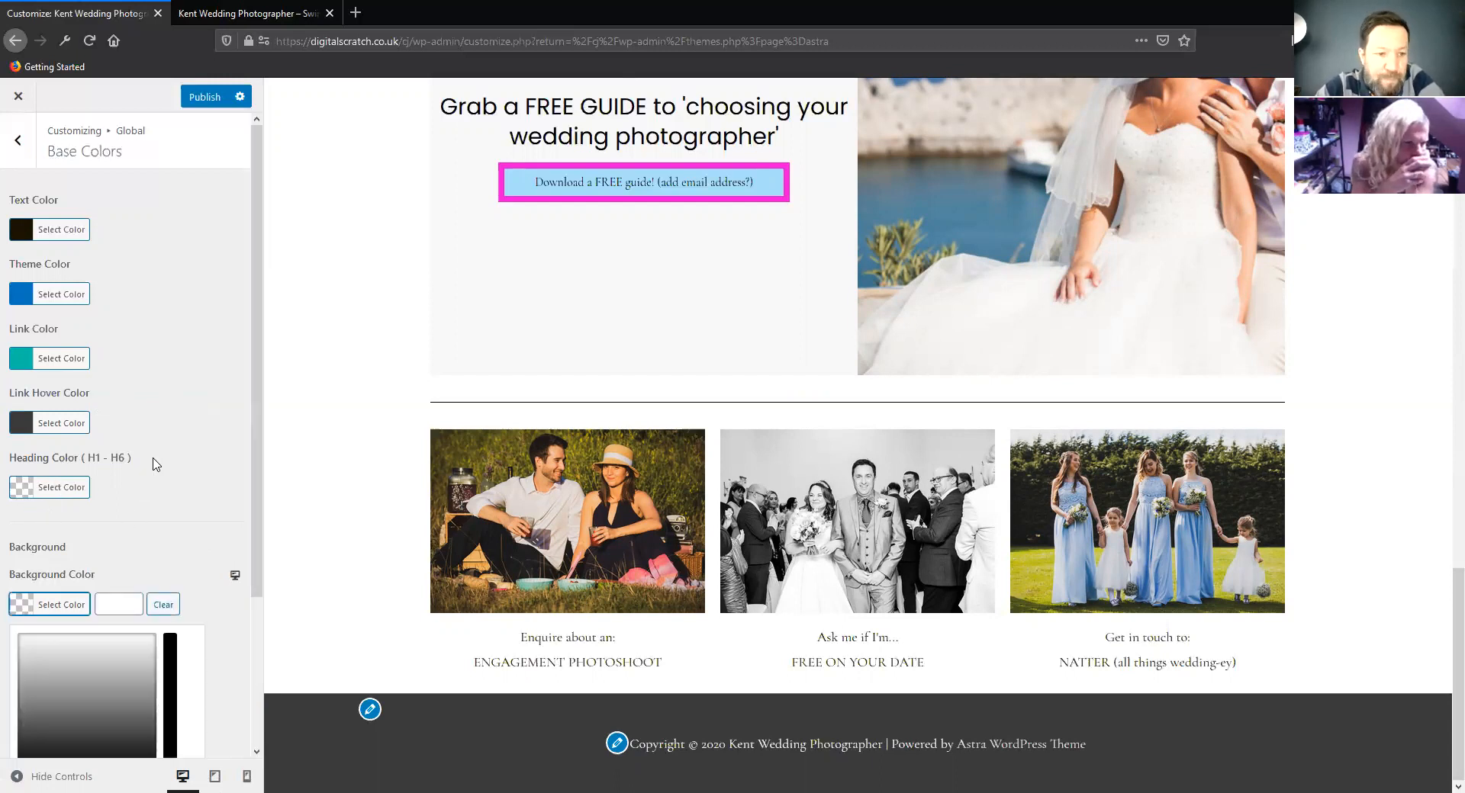
scroll(103, 681, "down", 3)
left_click(96, 627)
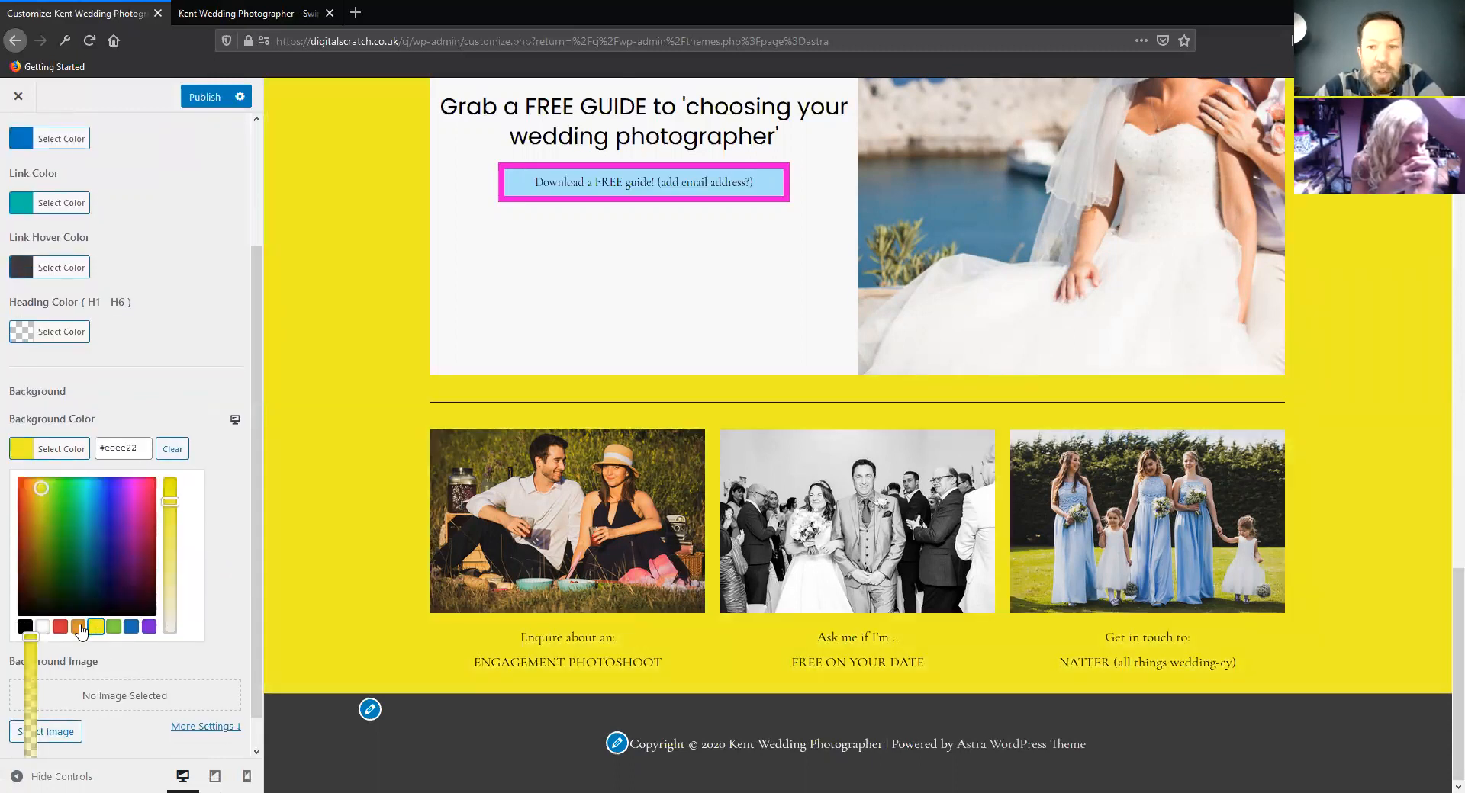
left_click(79, 627)
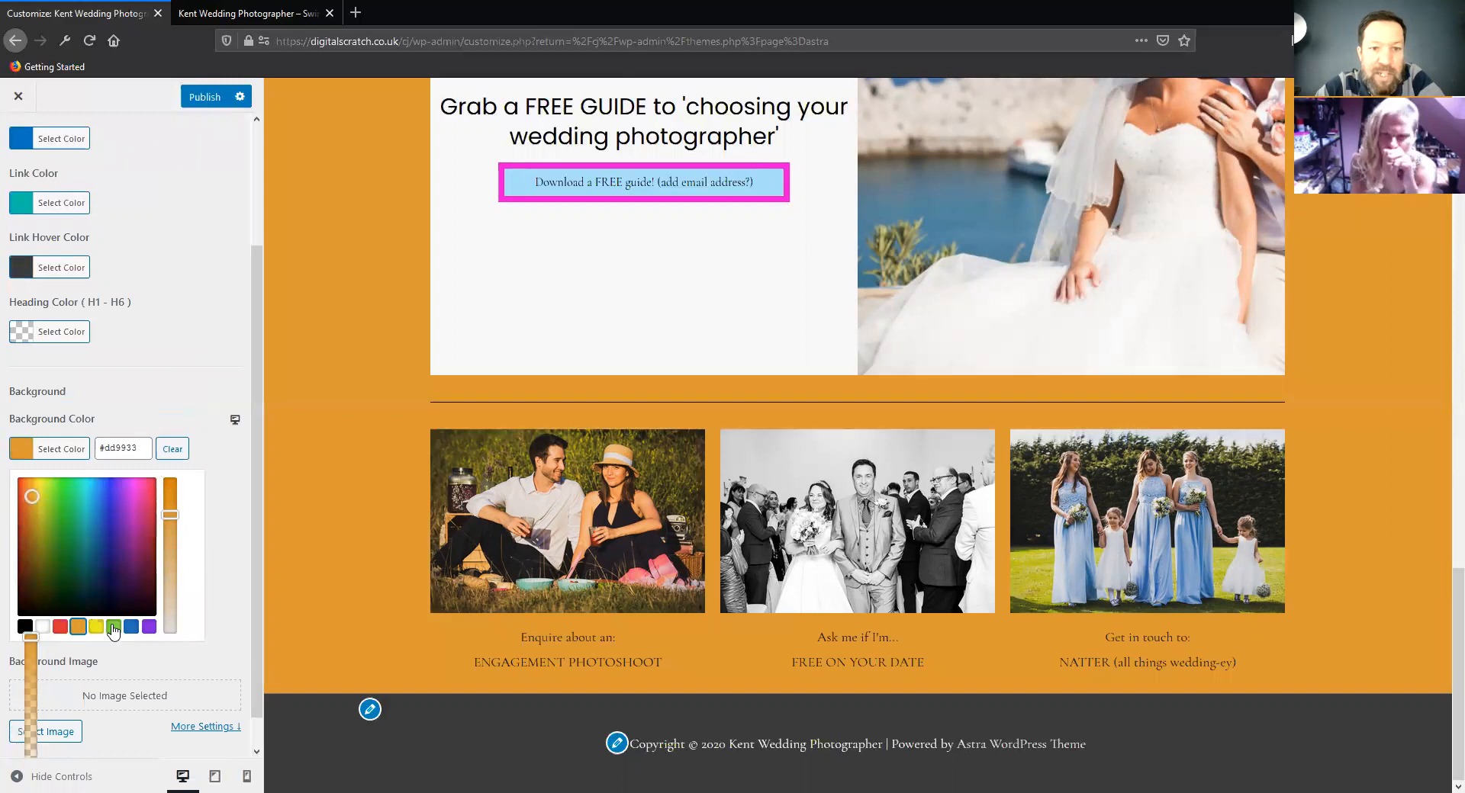
left_click(113, 627)
left_click(43, 627)
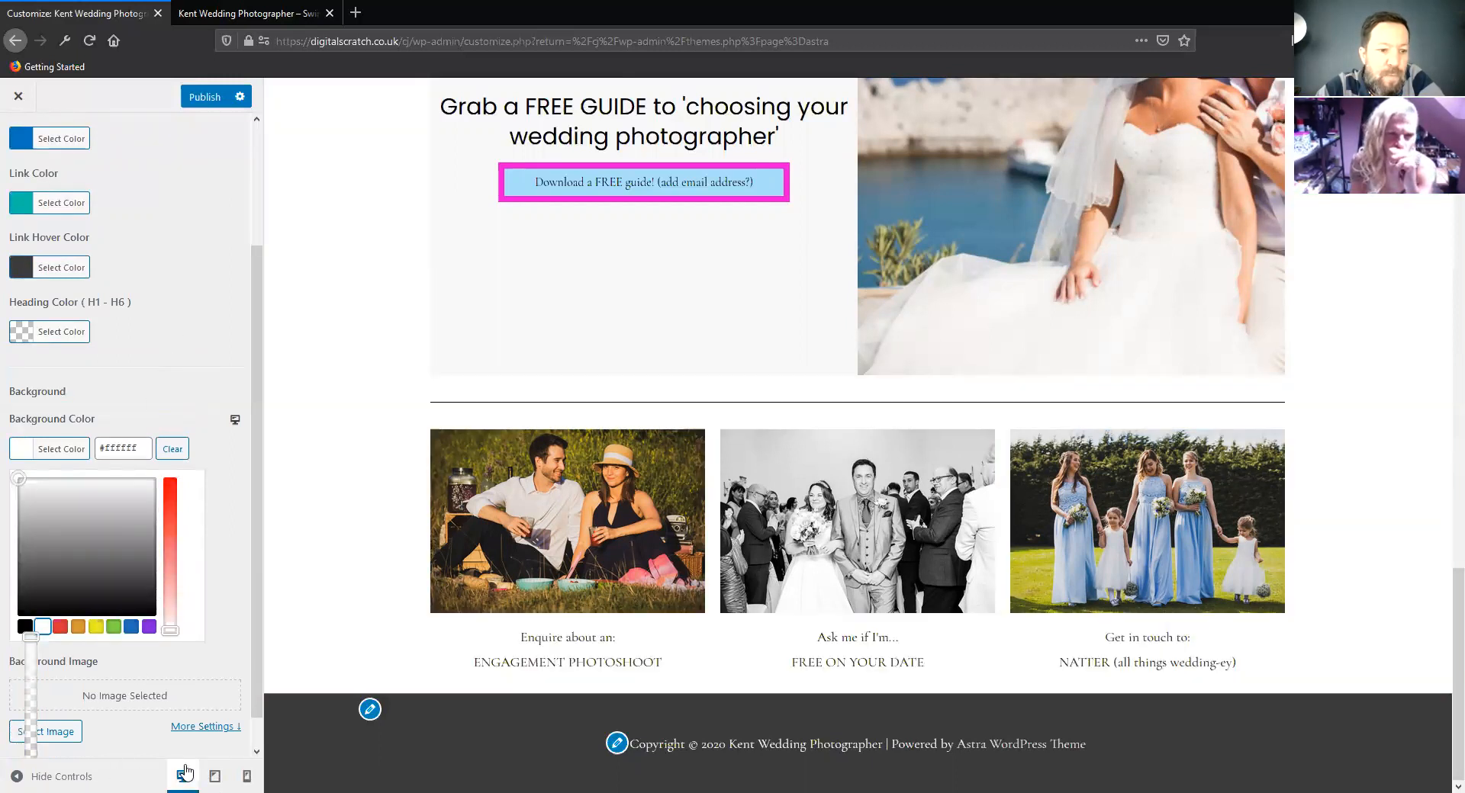
left_click(167, 223)
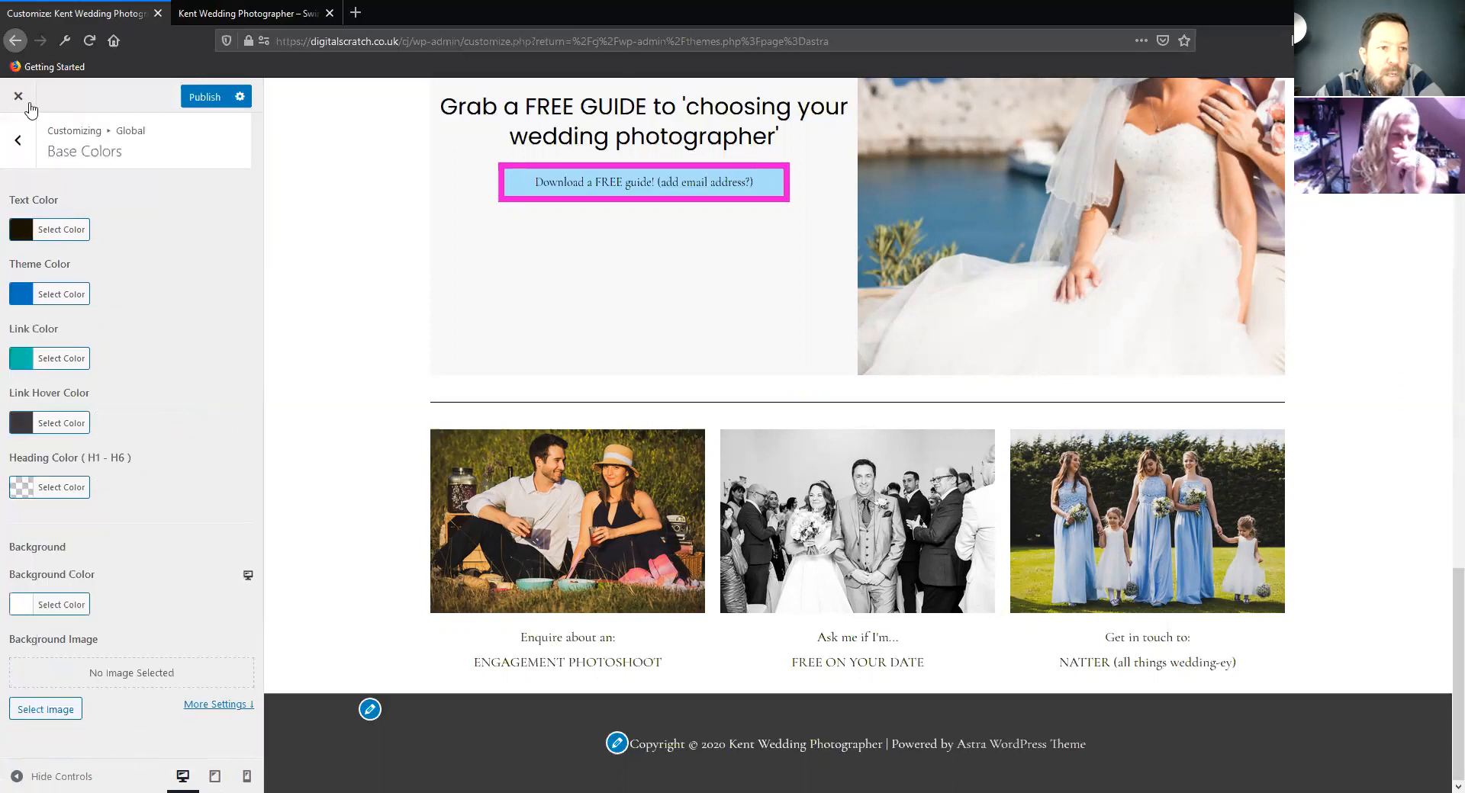
Examine the global container width and the available layout options, keeping Content Boxed
left_click(19, 142)
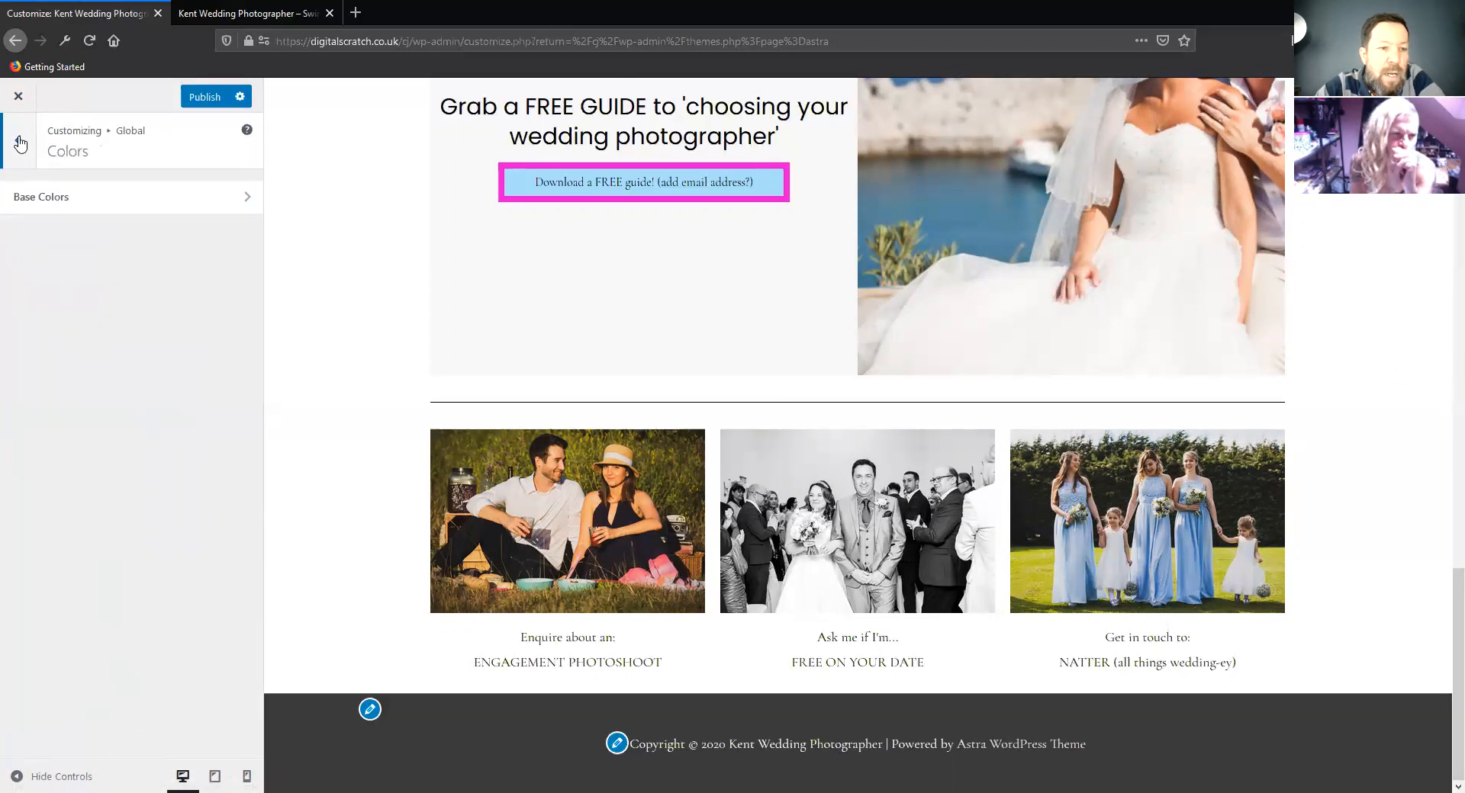
left_click(20, 142)
left_click(57, 264)
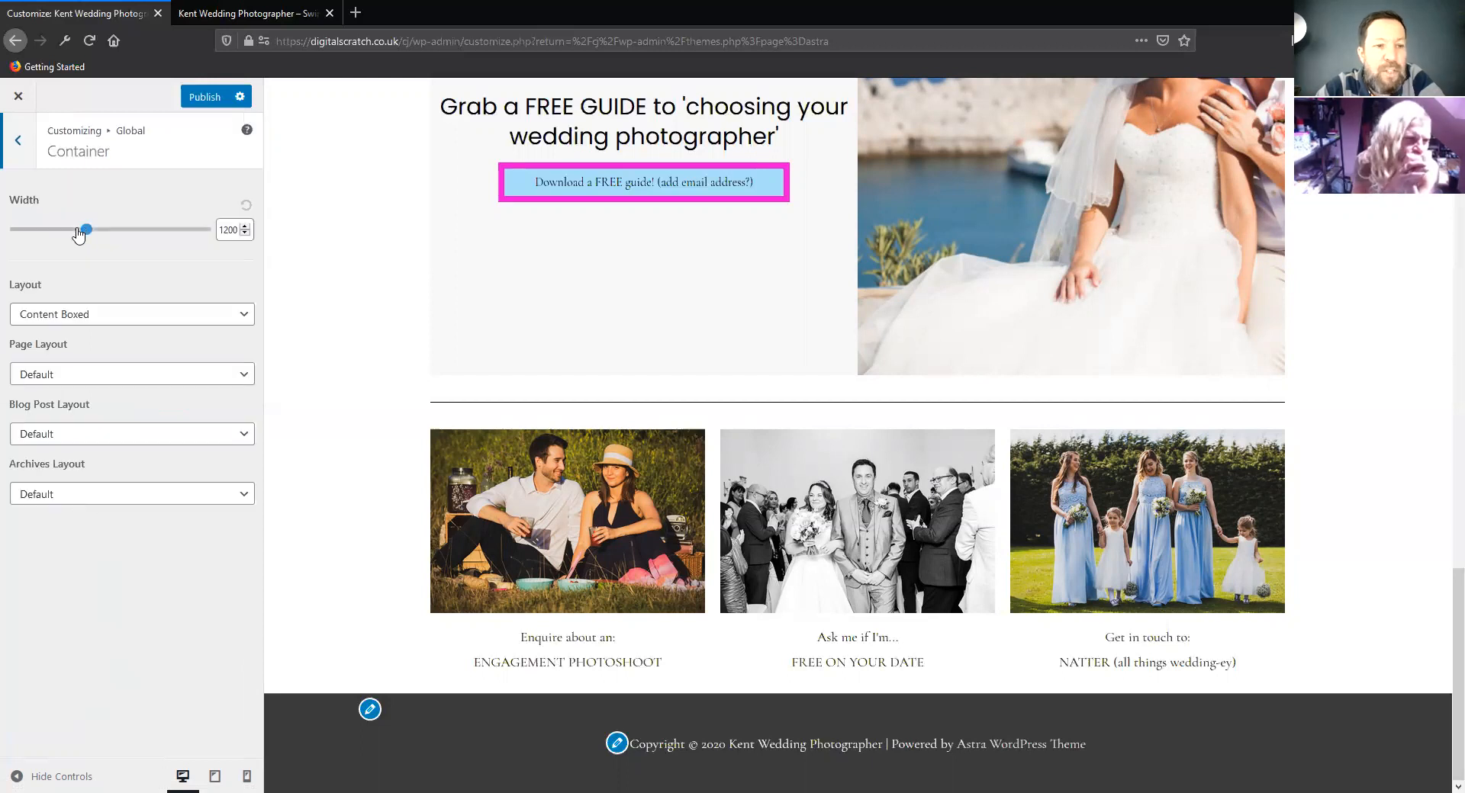
scroll(379, 425, "up", 8)
scroll(376, 425, "up", 5)
left_click(139, 315)
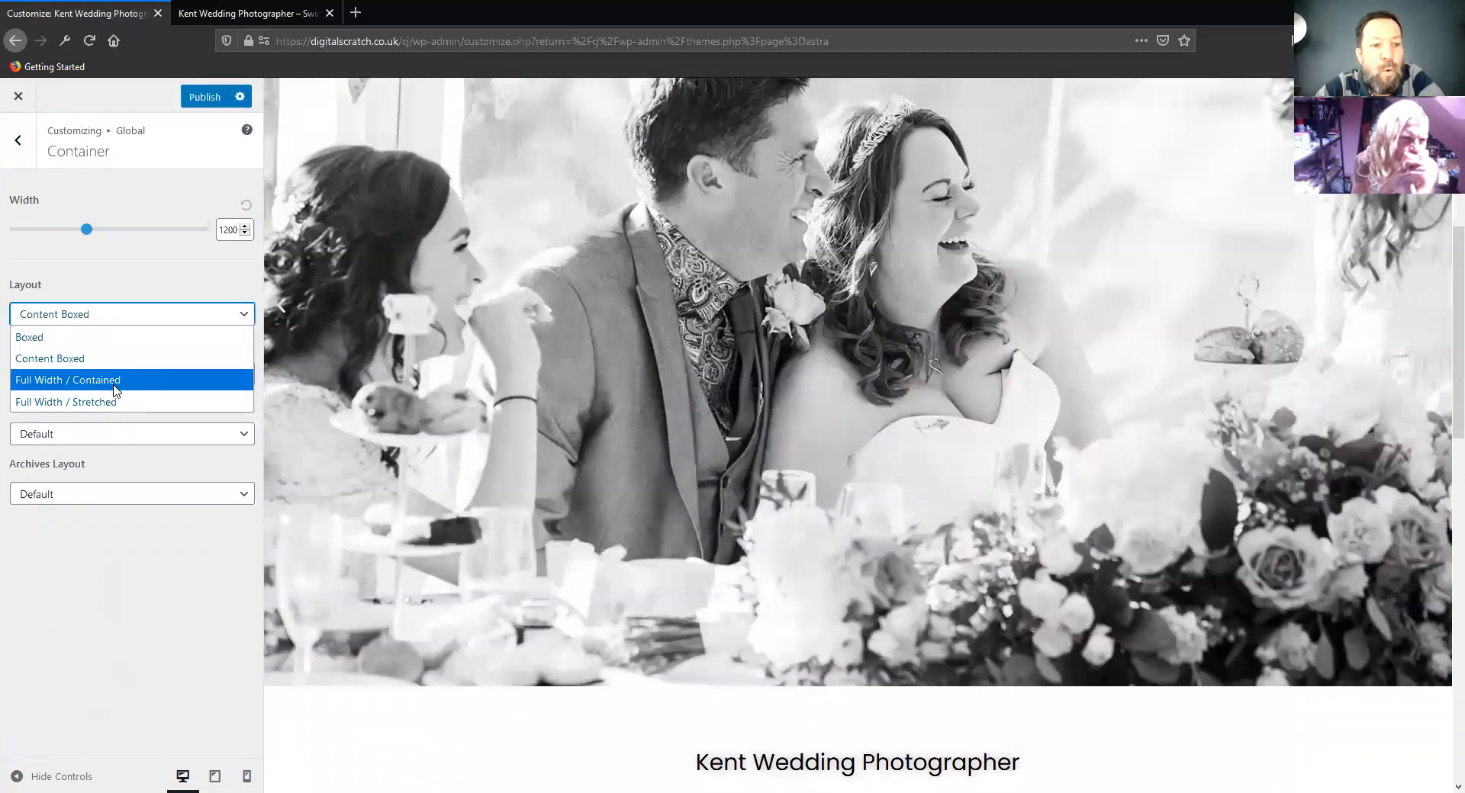
left_click(128, 579)
Review the global button settings for color, border, text and padding
left_click(17, 152)
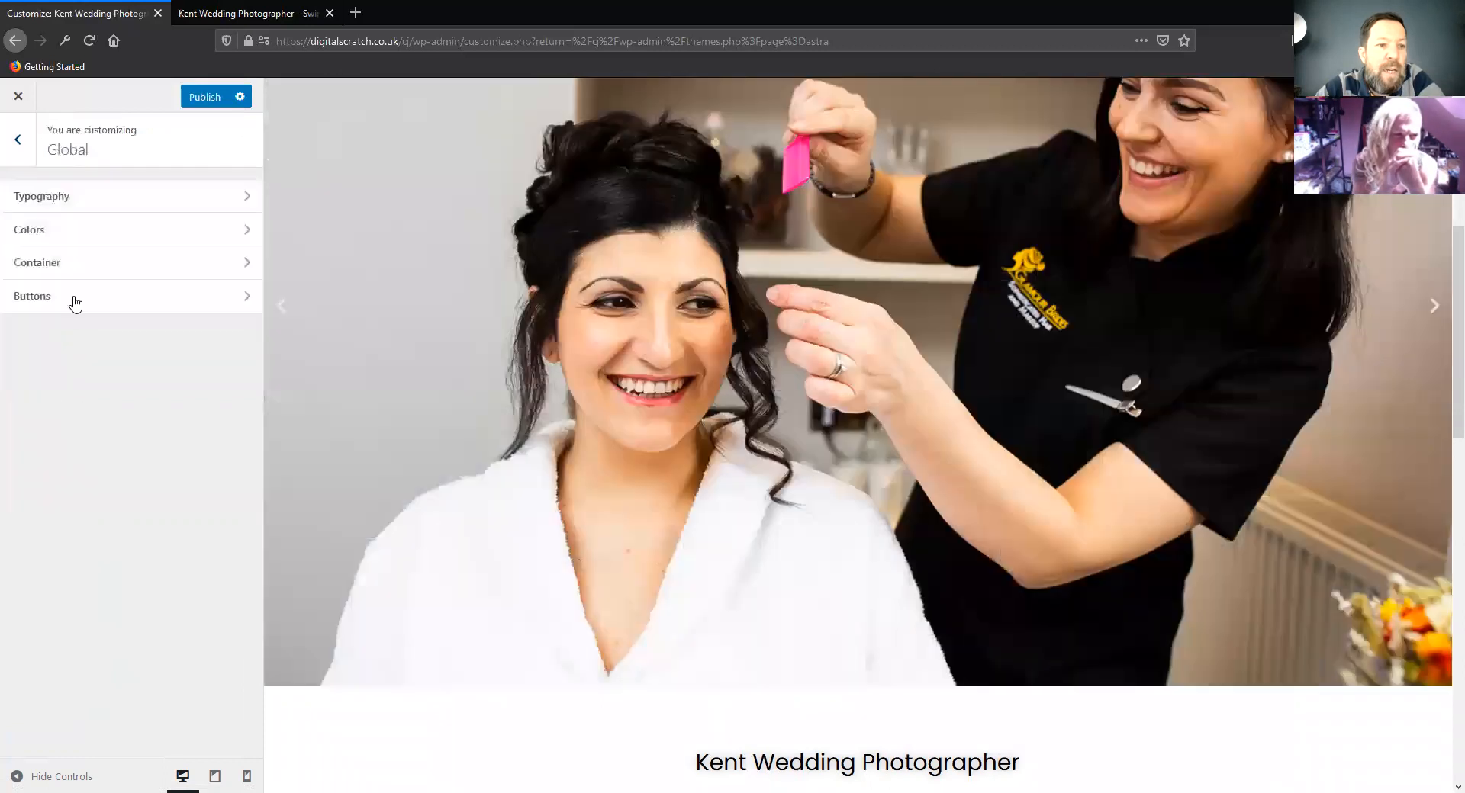
left_click(73, 300)
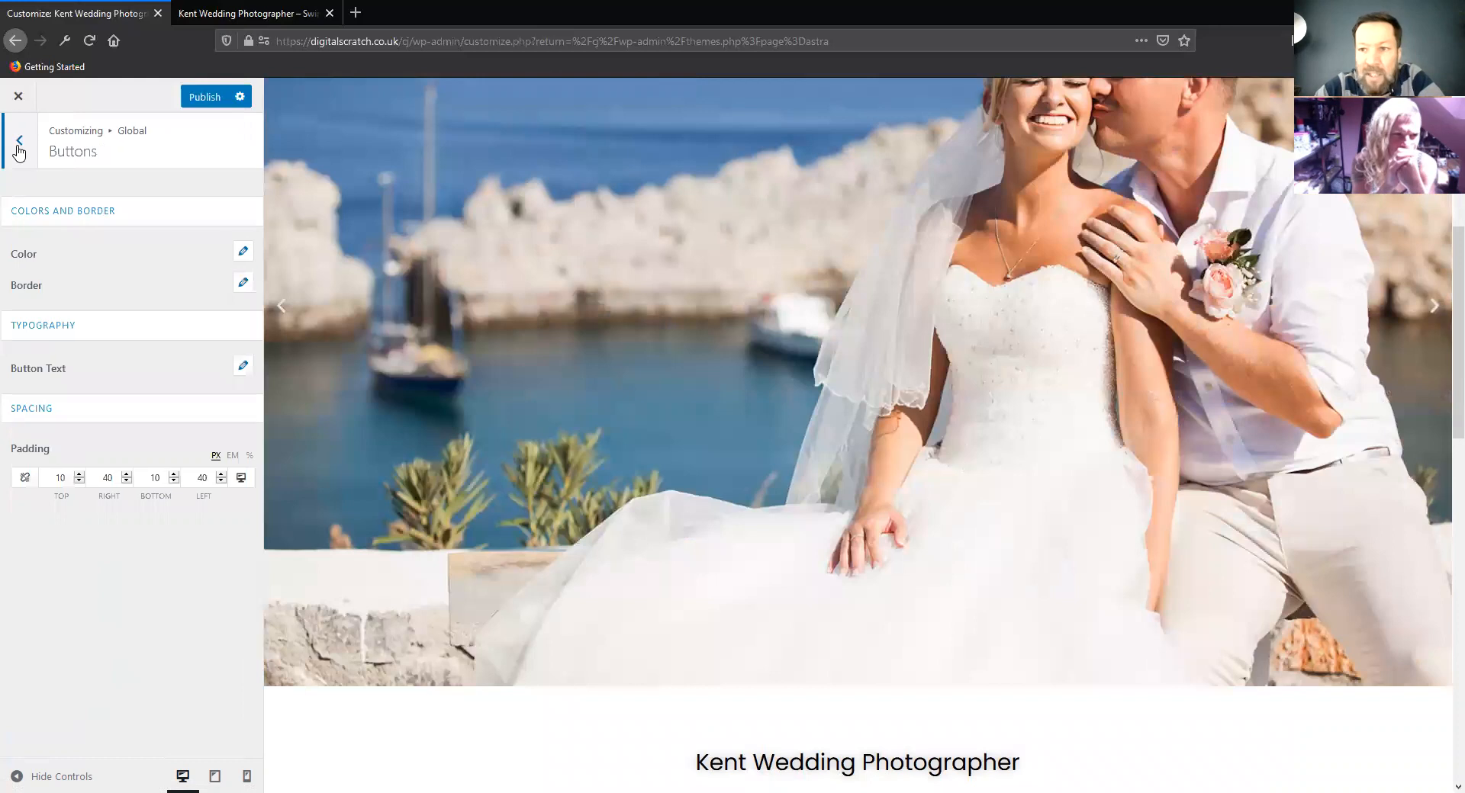
left_click(18, 140)
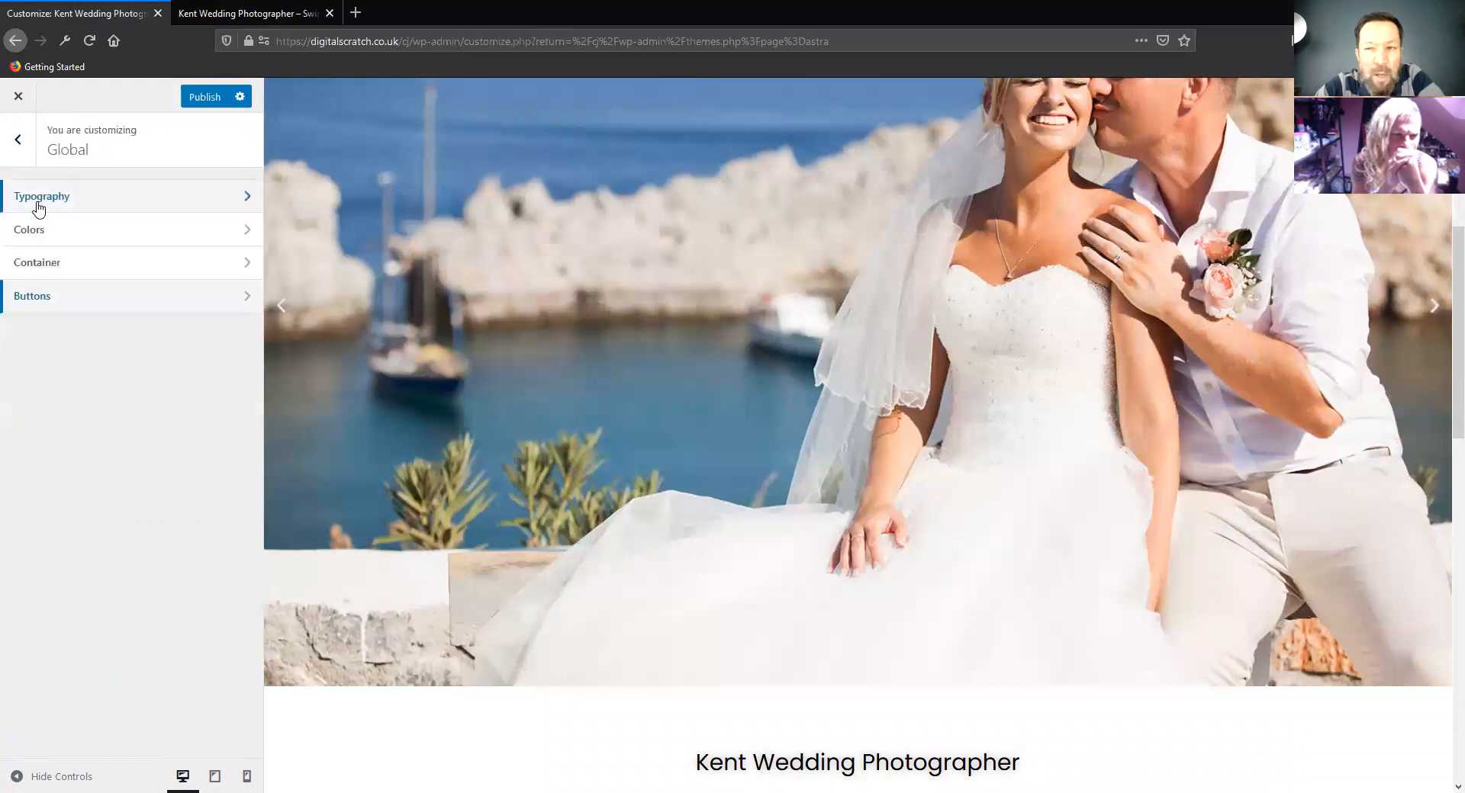
Review the header's Site Identity settings for logo, site icon, site title and tagline
left_click(19, 141)
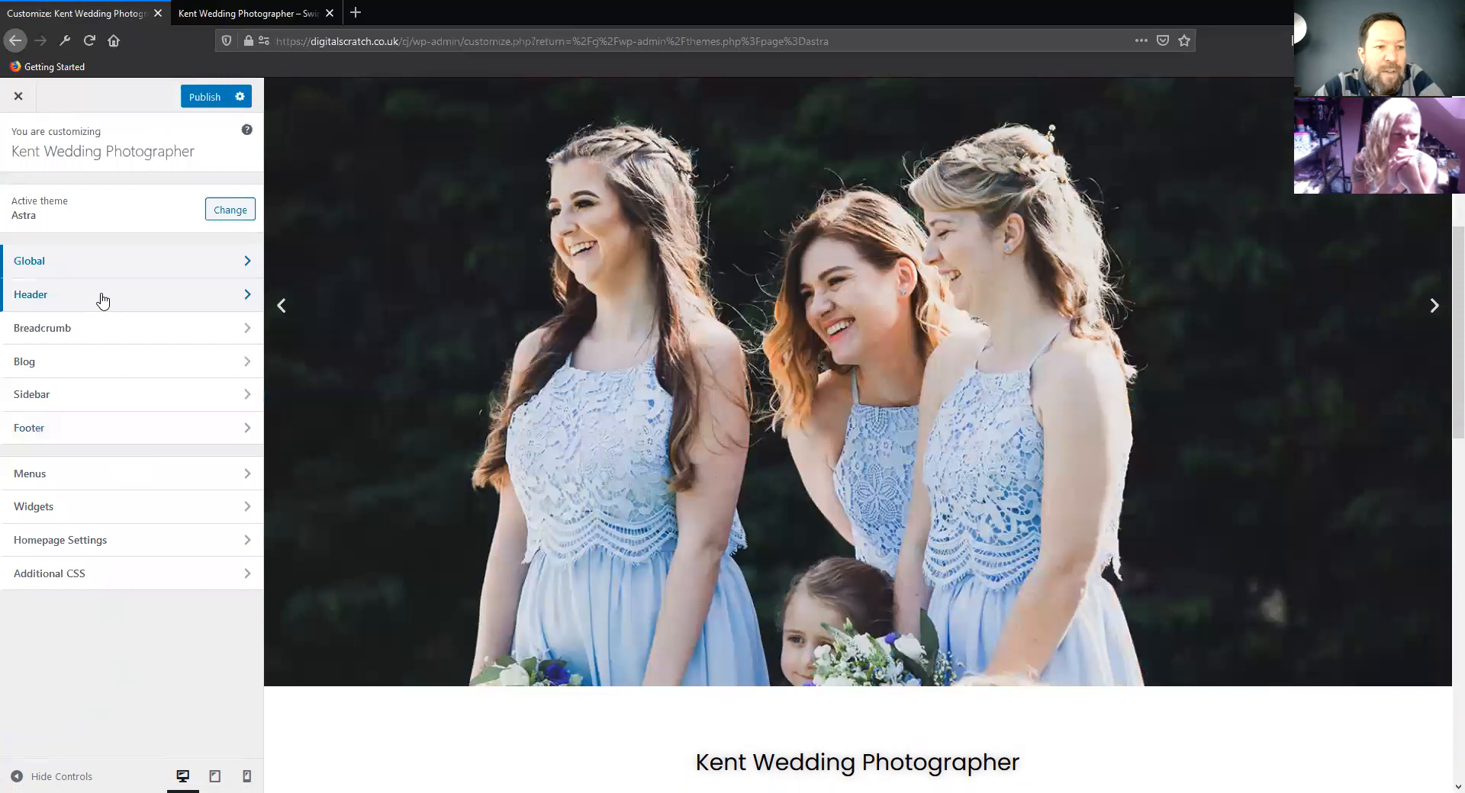
left_click(103, 300)
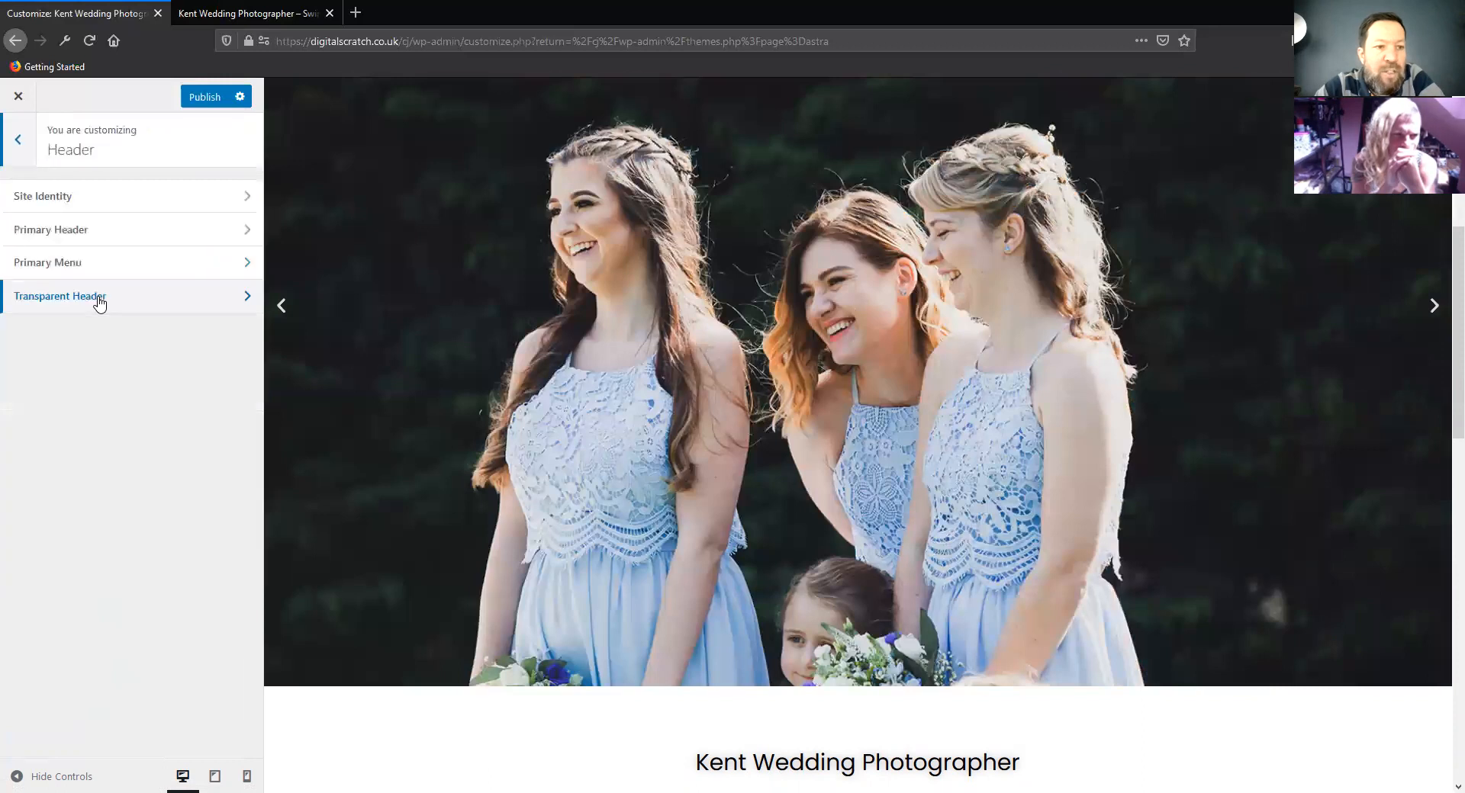
left_click(82, 198)
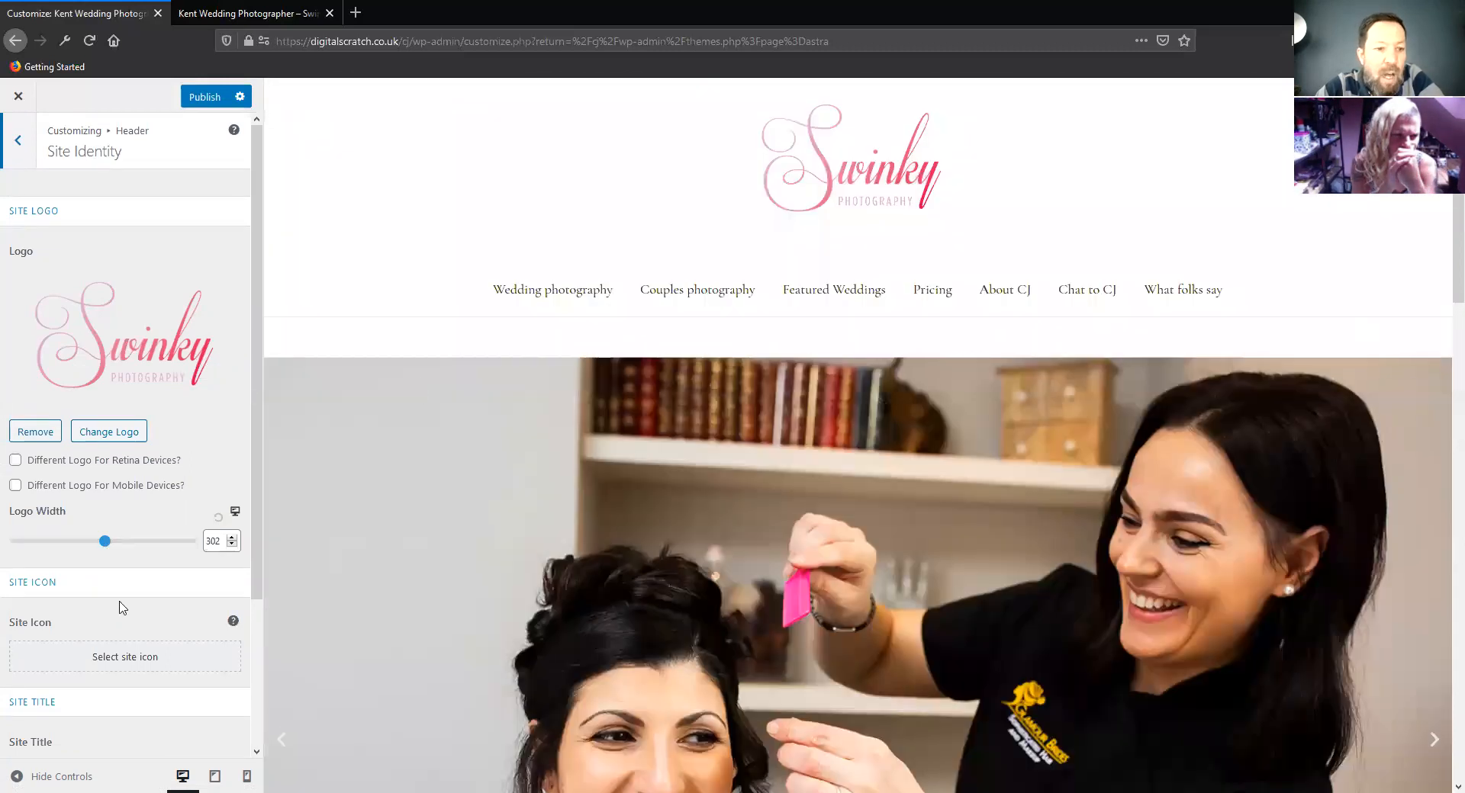
scroll(127, 479, "down", 2)
scroll(128, 479, "down", 2)
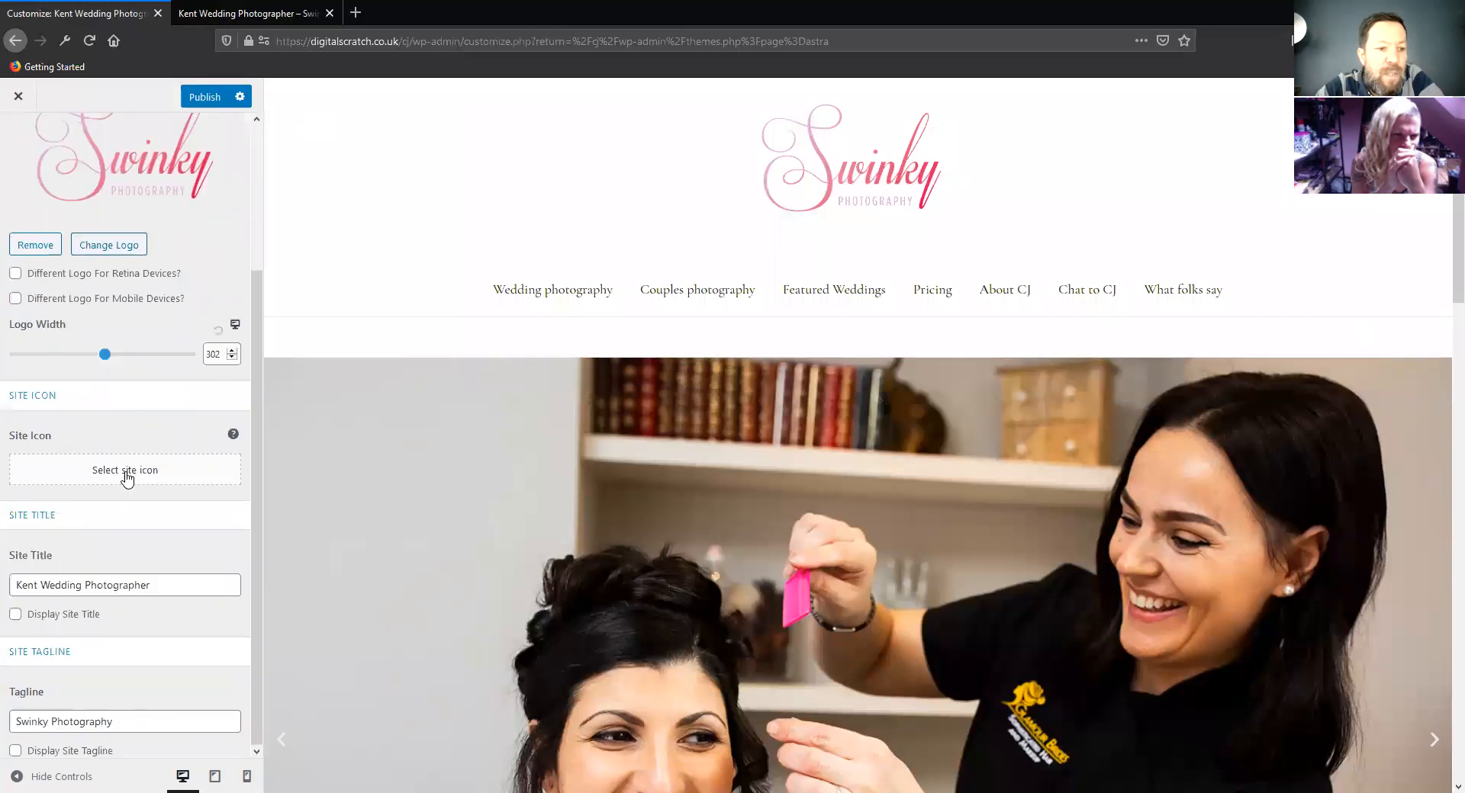
scroll(29, 171, "up", 3)
left_click(18, 140)
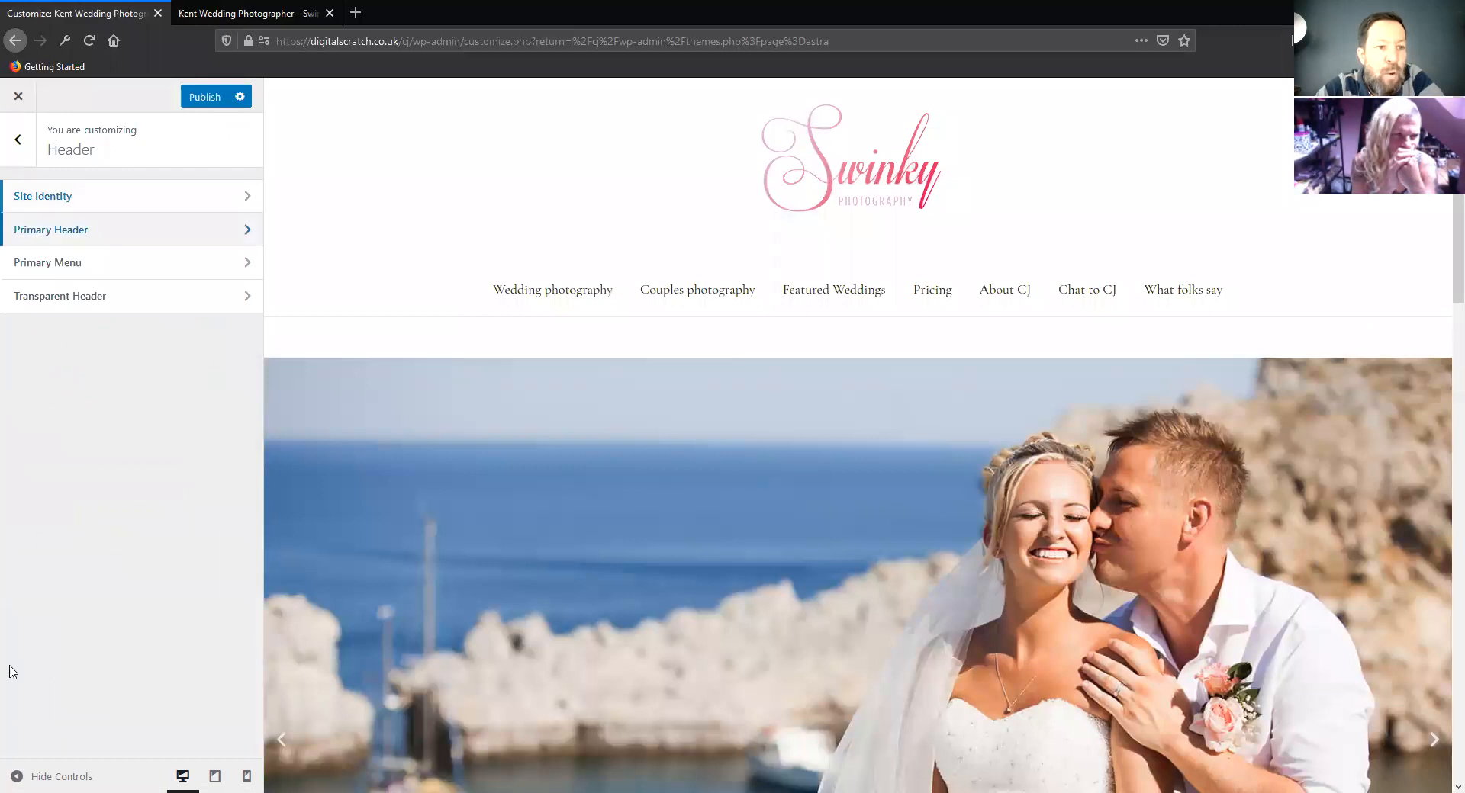
Examine the Primary Header layout options and the Primary Menu settings
left_click(38, 228)
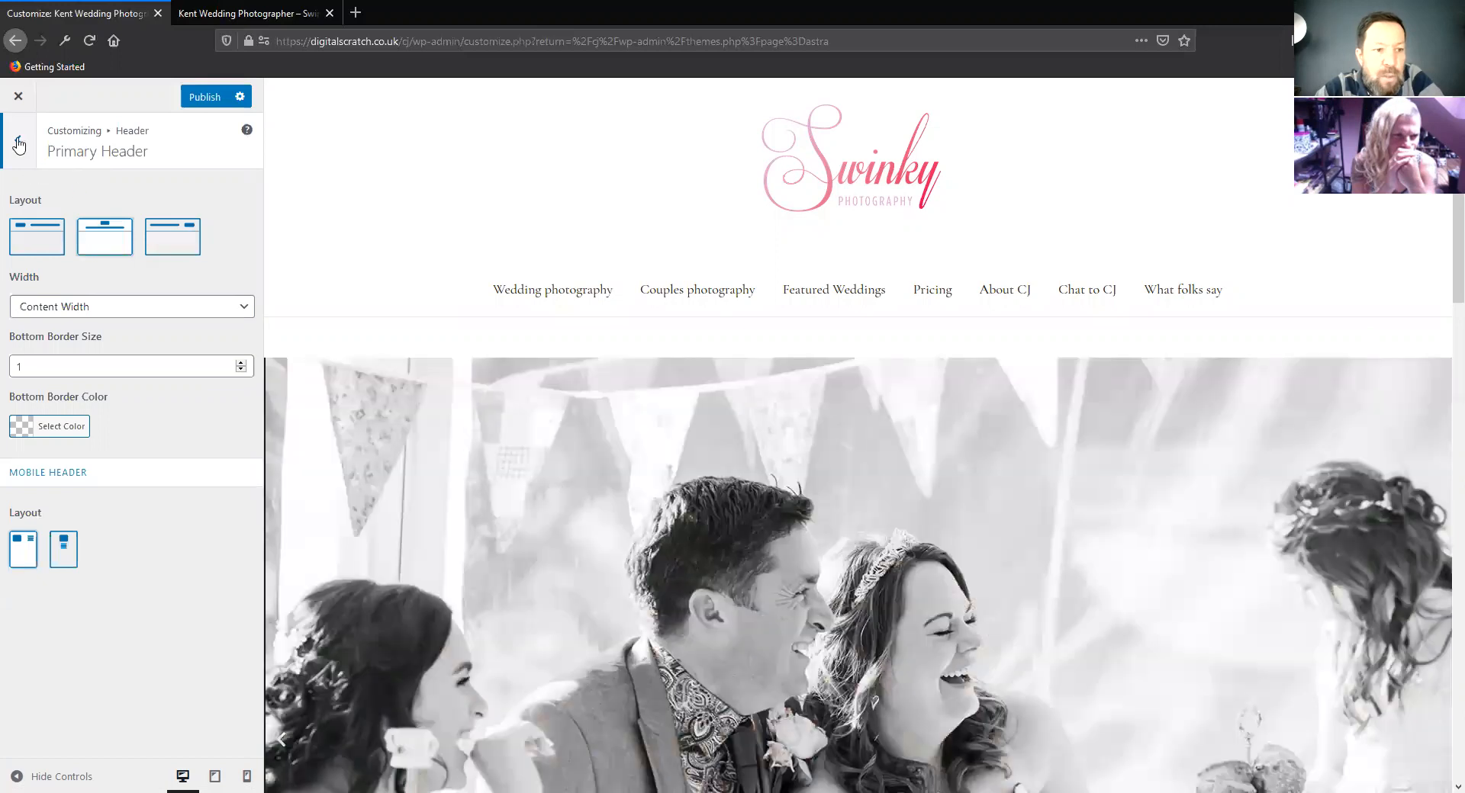
left_click(17, 140)
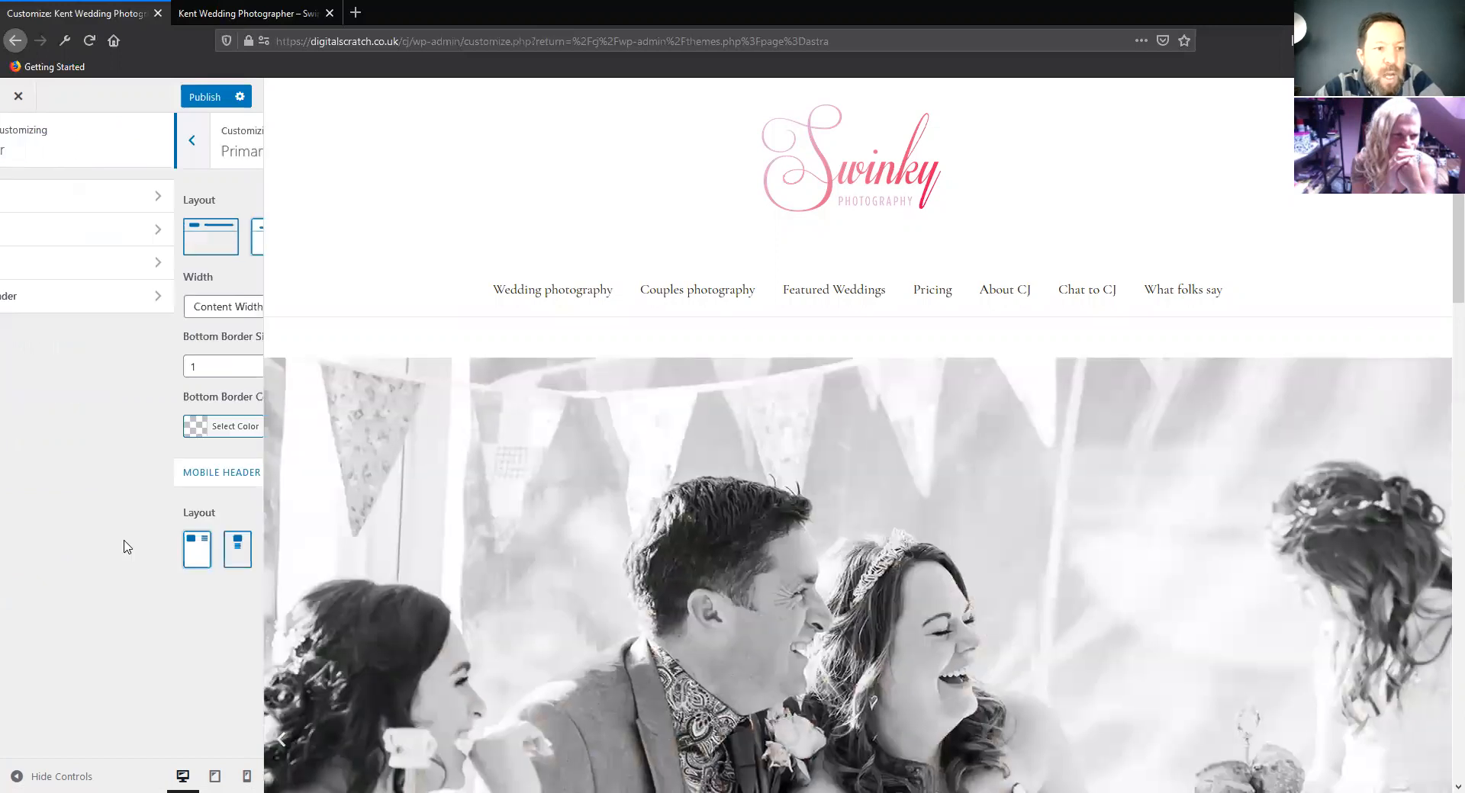
left_click(86, 273)
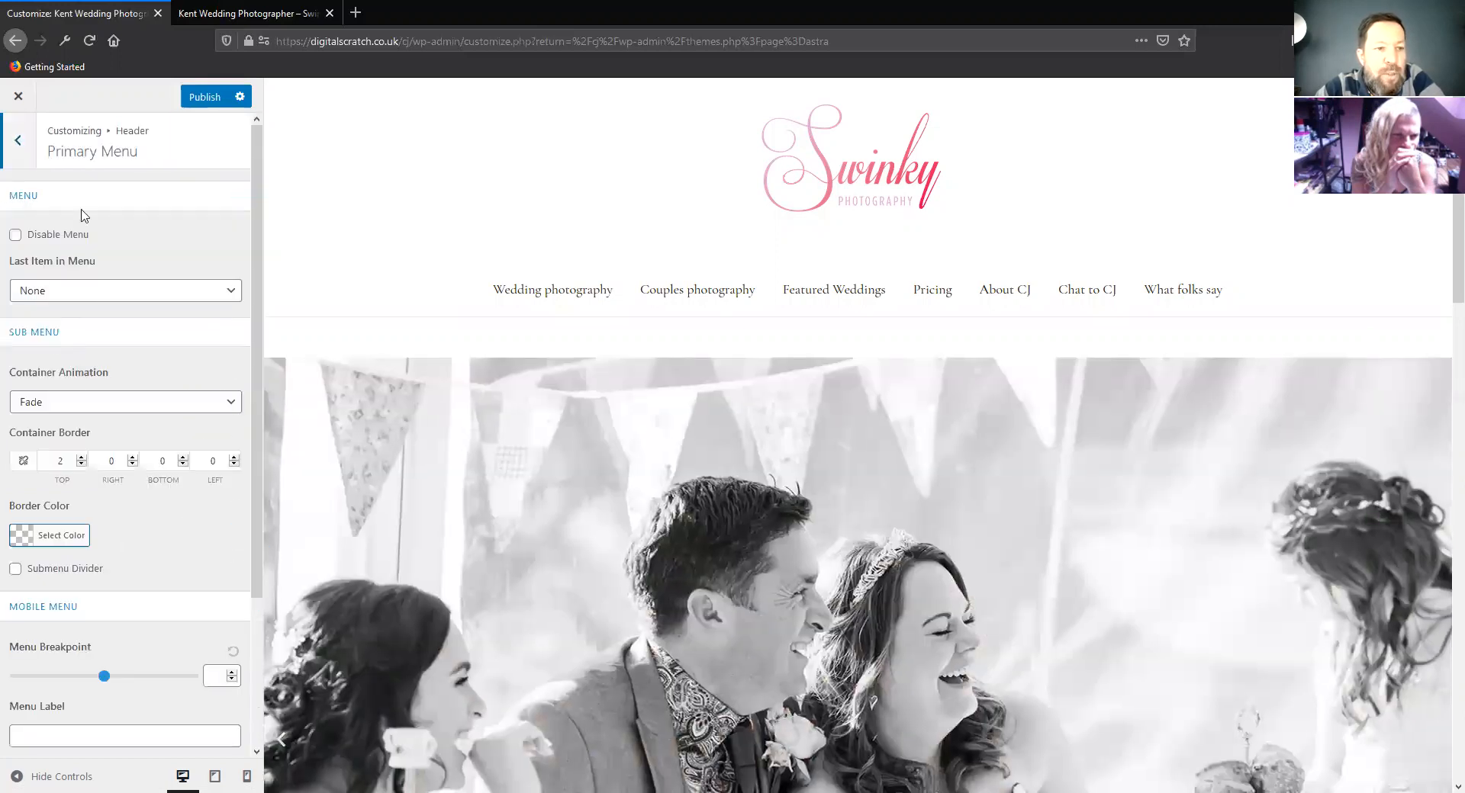
scroll(122, 377, "down", 3)
scroll(122, 378, "up", 3)
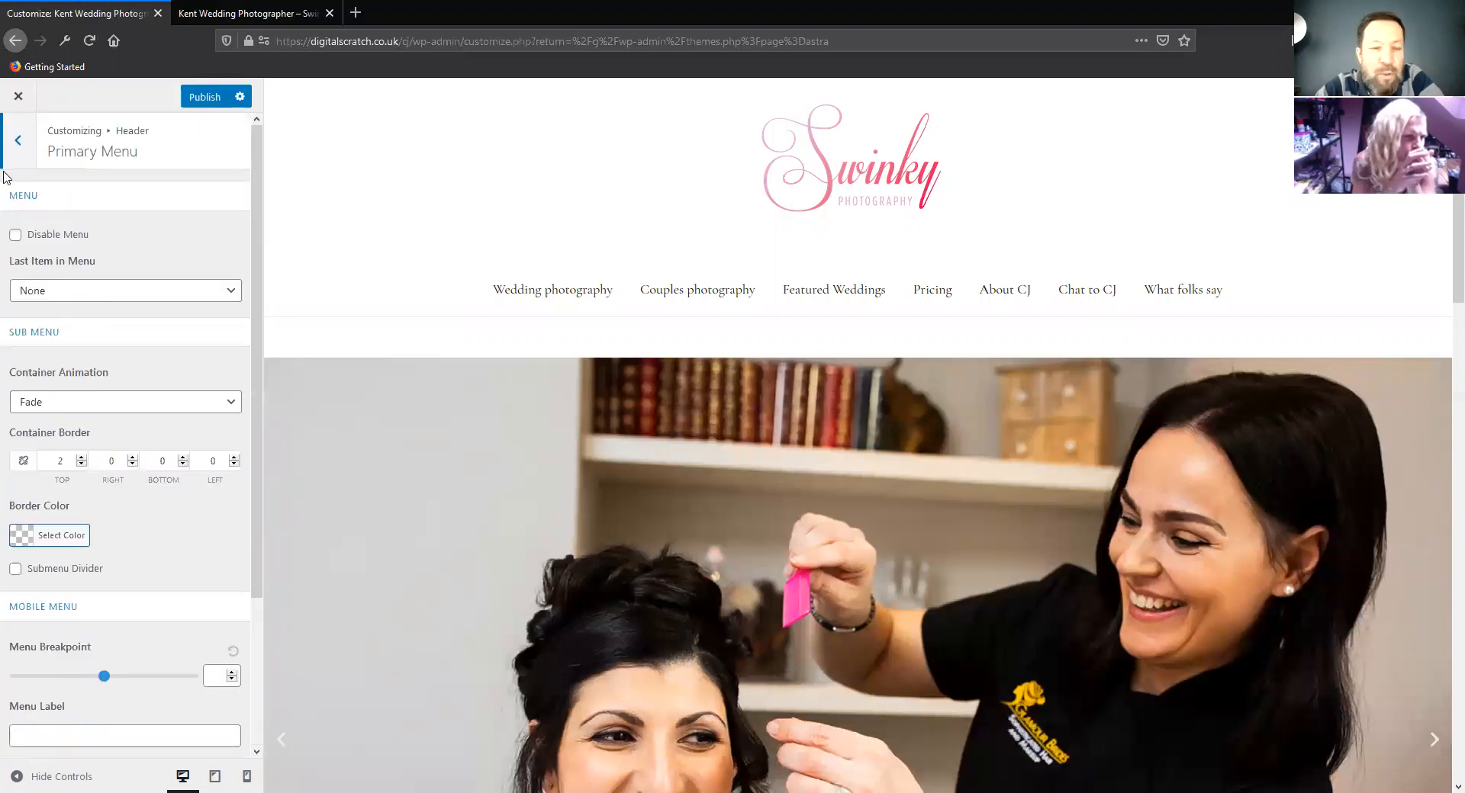
left_click(16, 142)
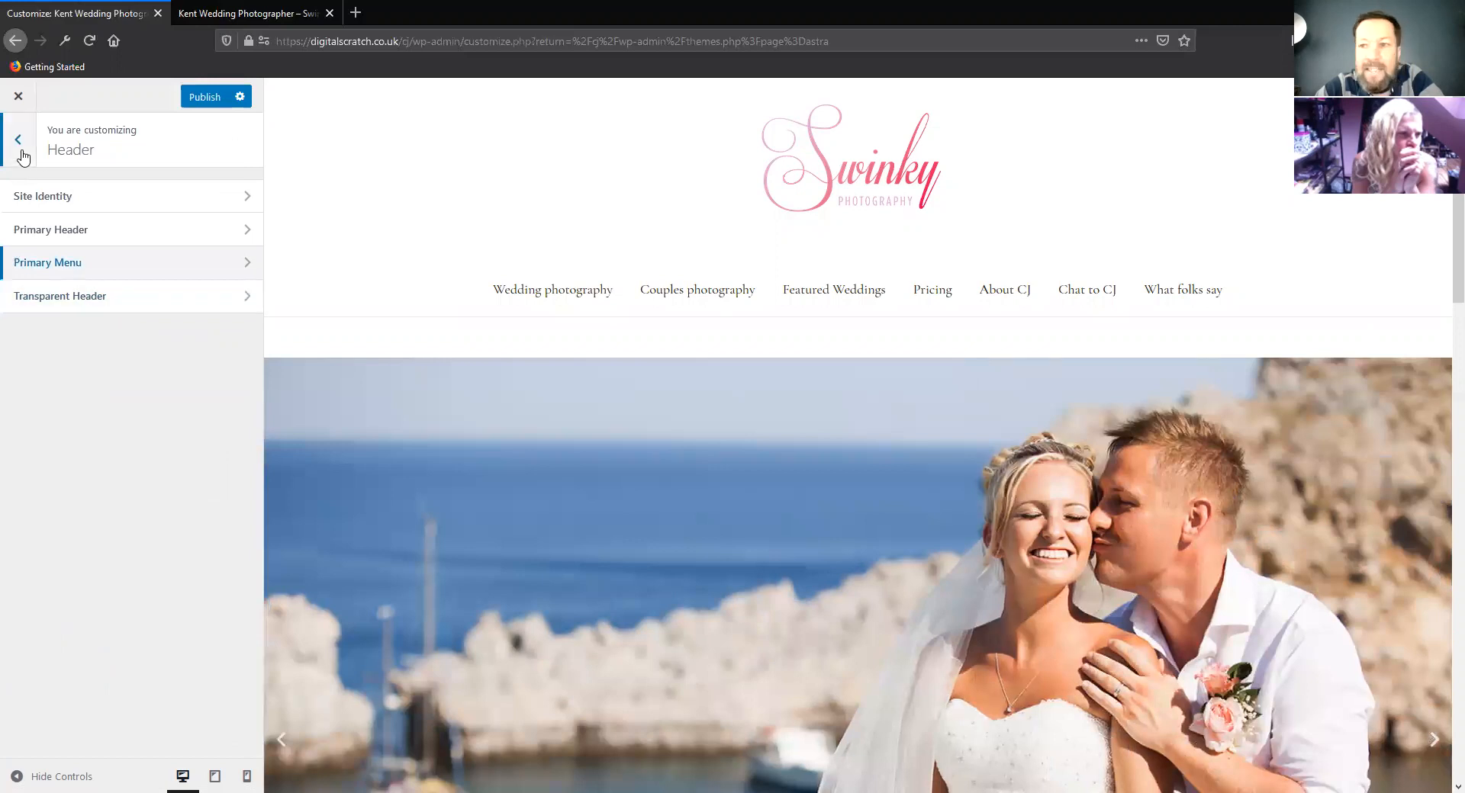
left_click(20, 151)
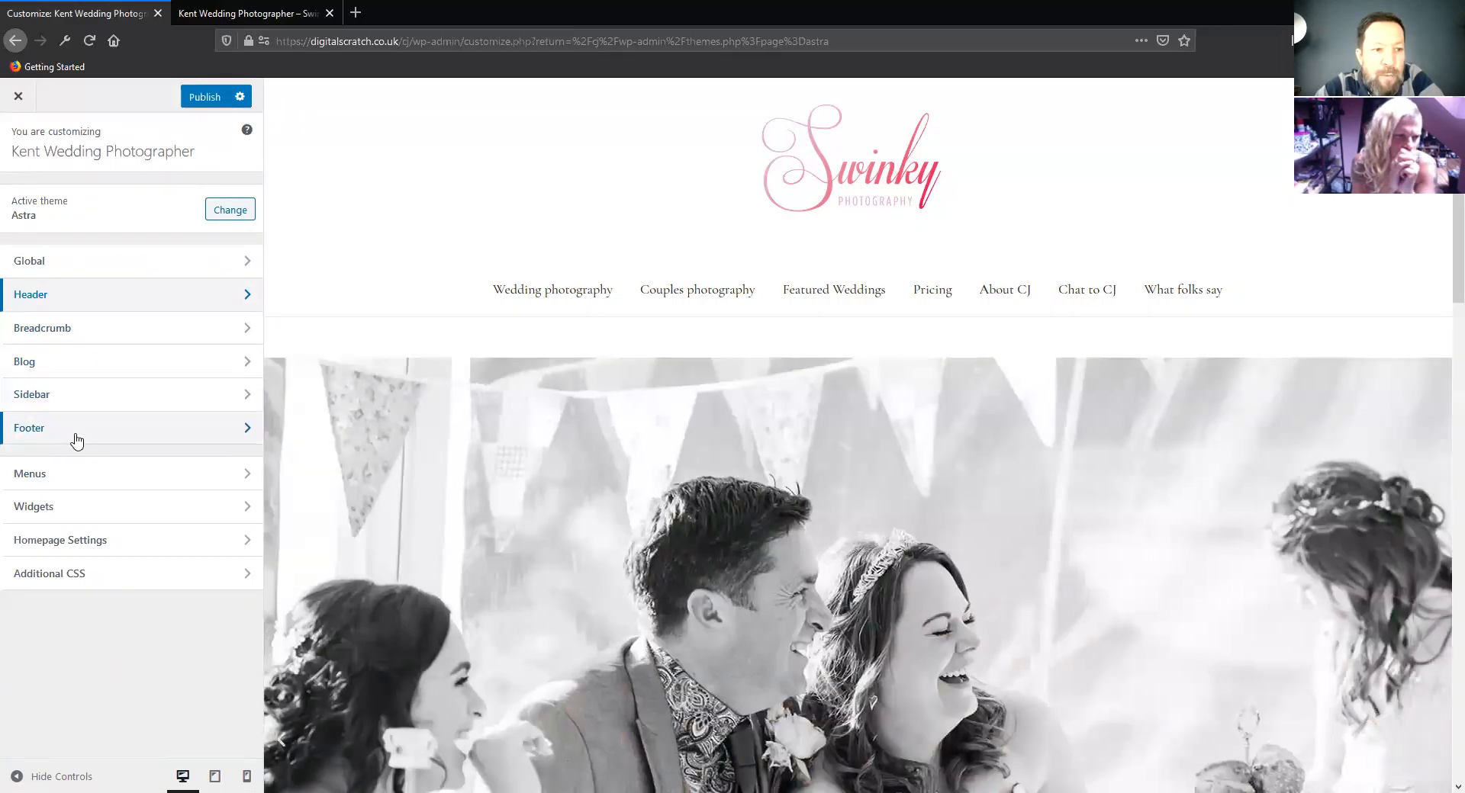
Replace "Powered by [theme_author]" in the footer bar's Section 1 custom text with "Built by" and the site owner's initials, keeping the | separator
left_click(75, 434)
left_click(95, 233)
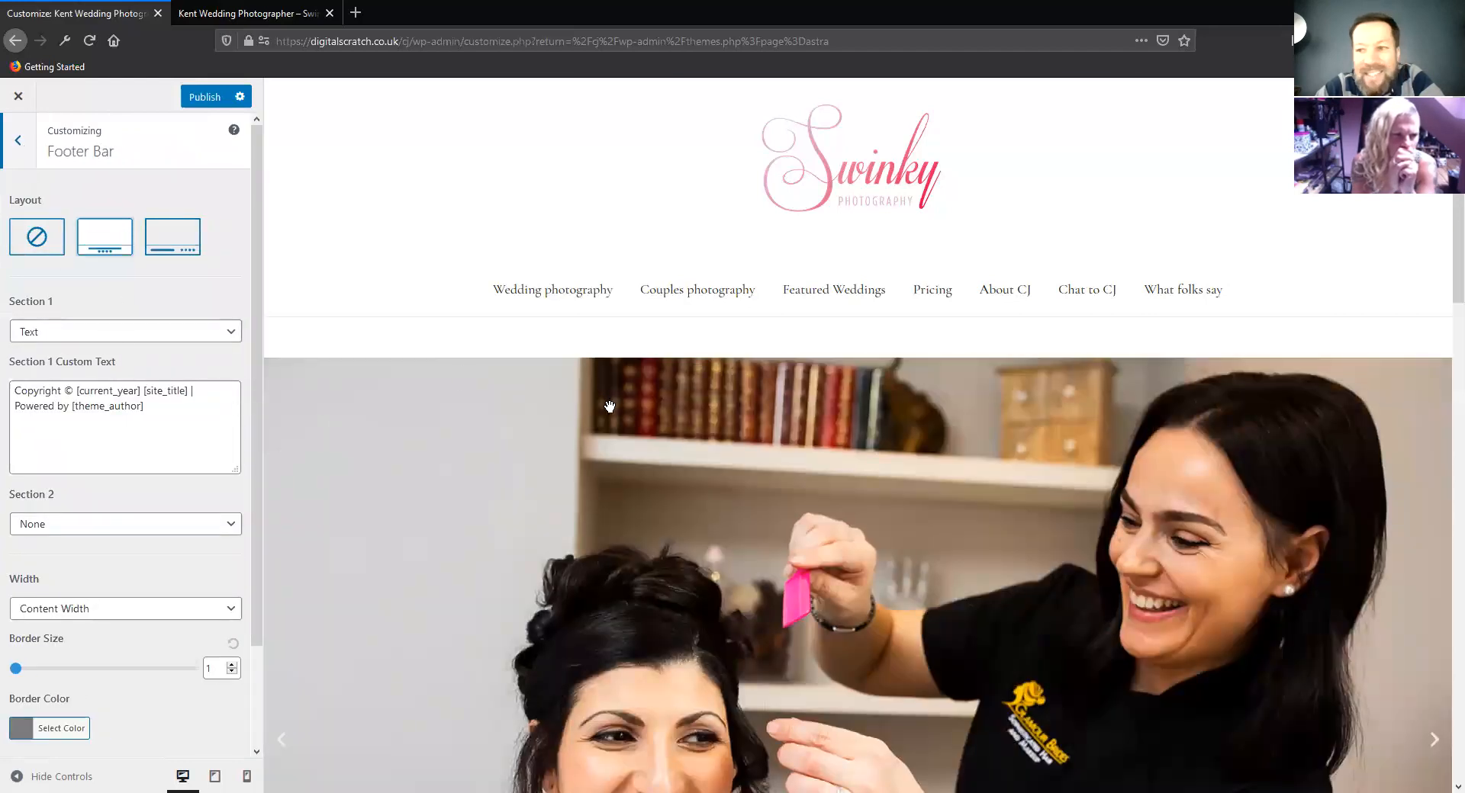
scroll(609, 406, "down", 10)
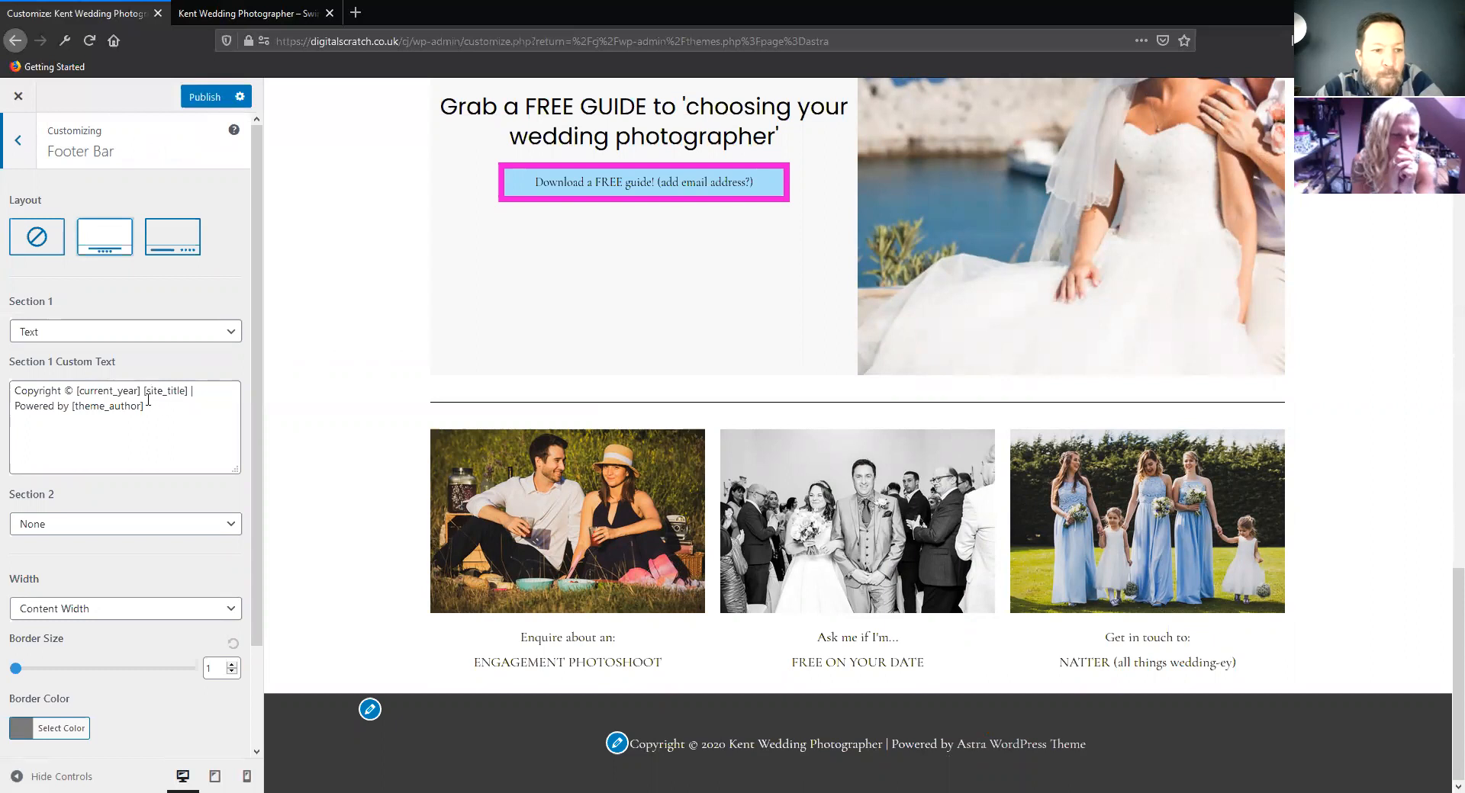
left_click_drag(154, 409, 14, 407)
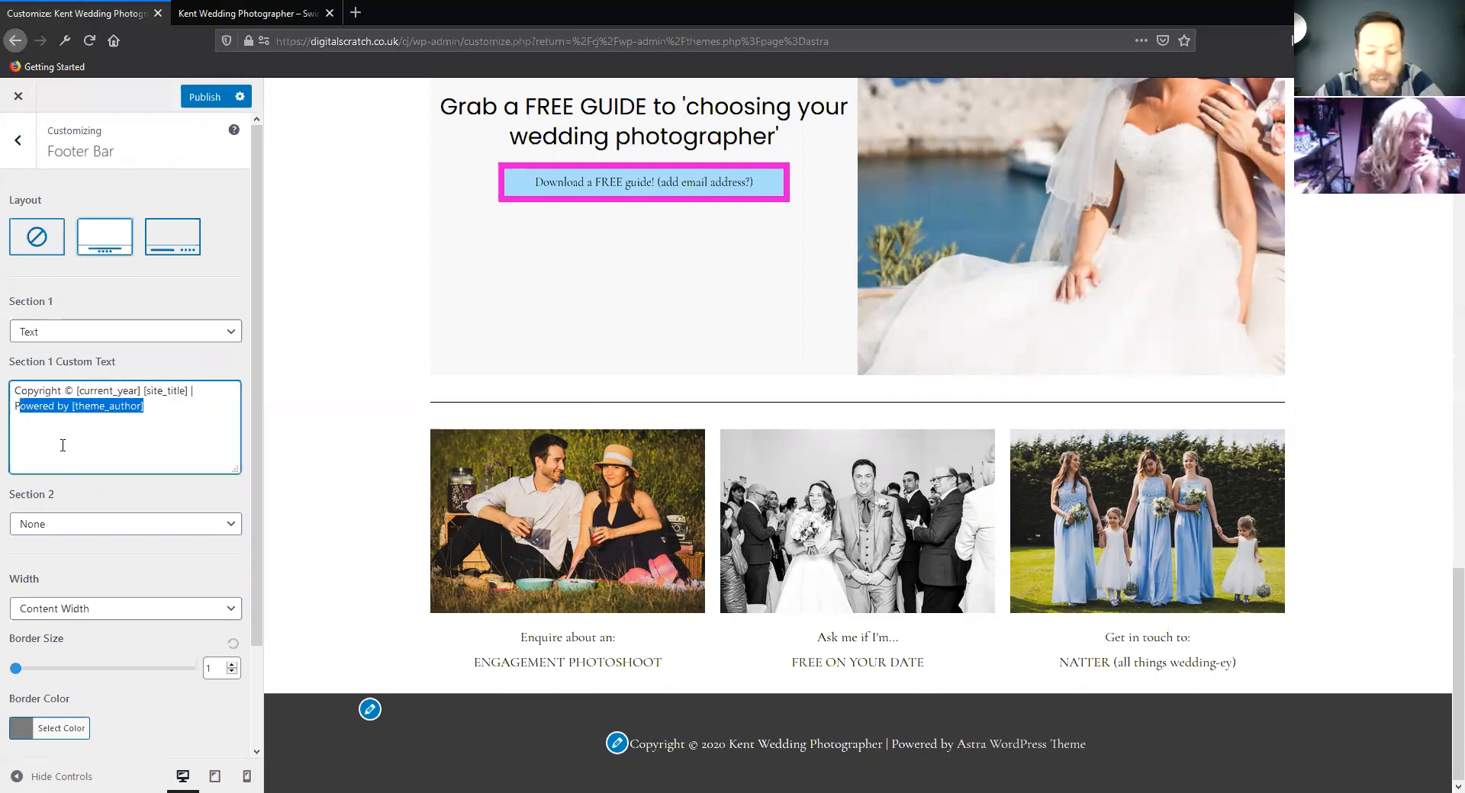
key("BackSpace")
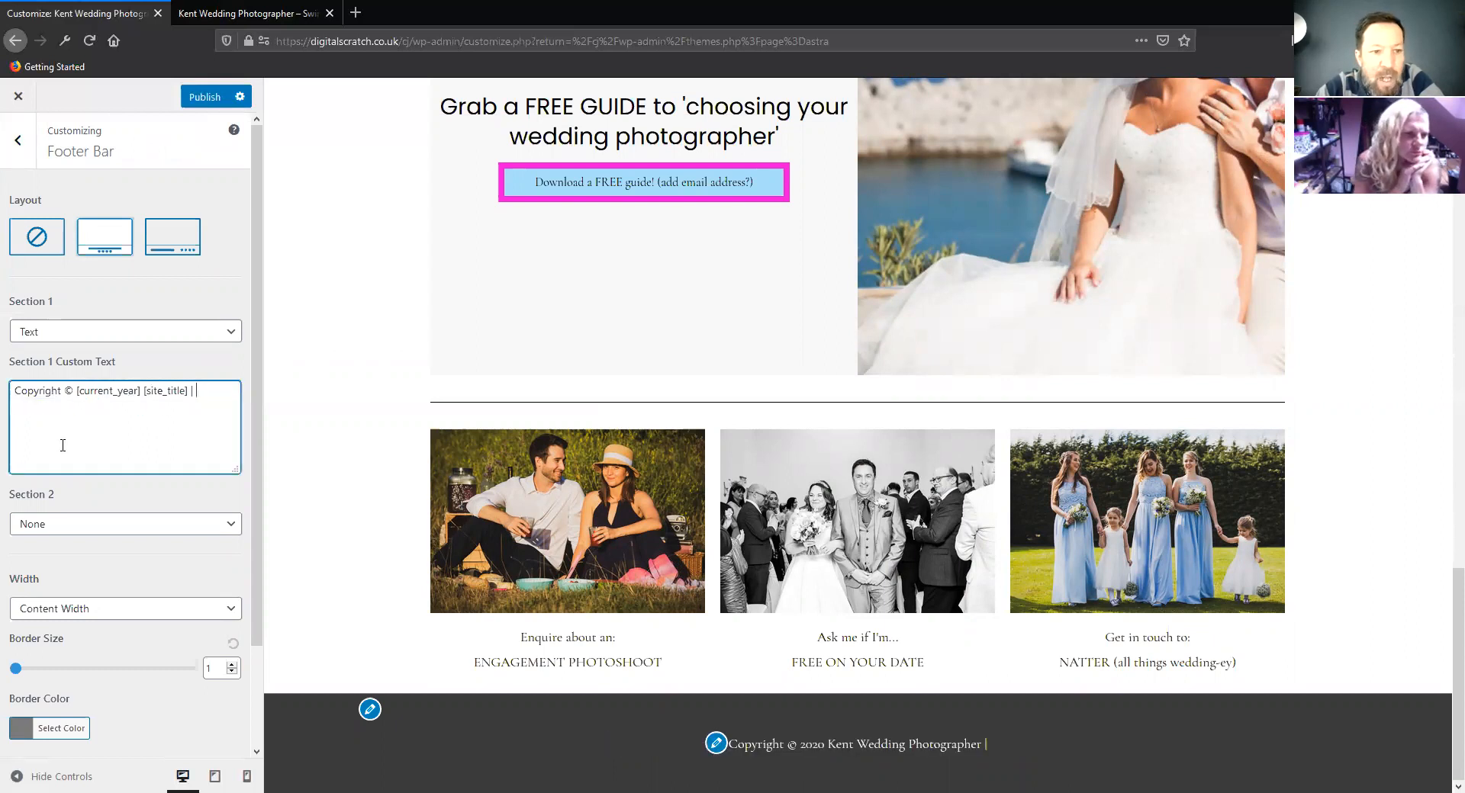
key("BackSpace")
key("BackSpace")
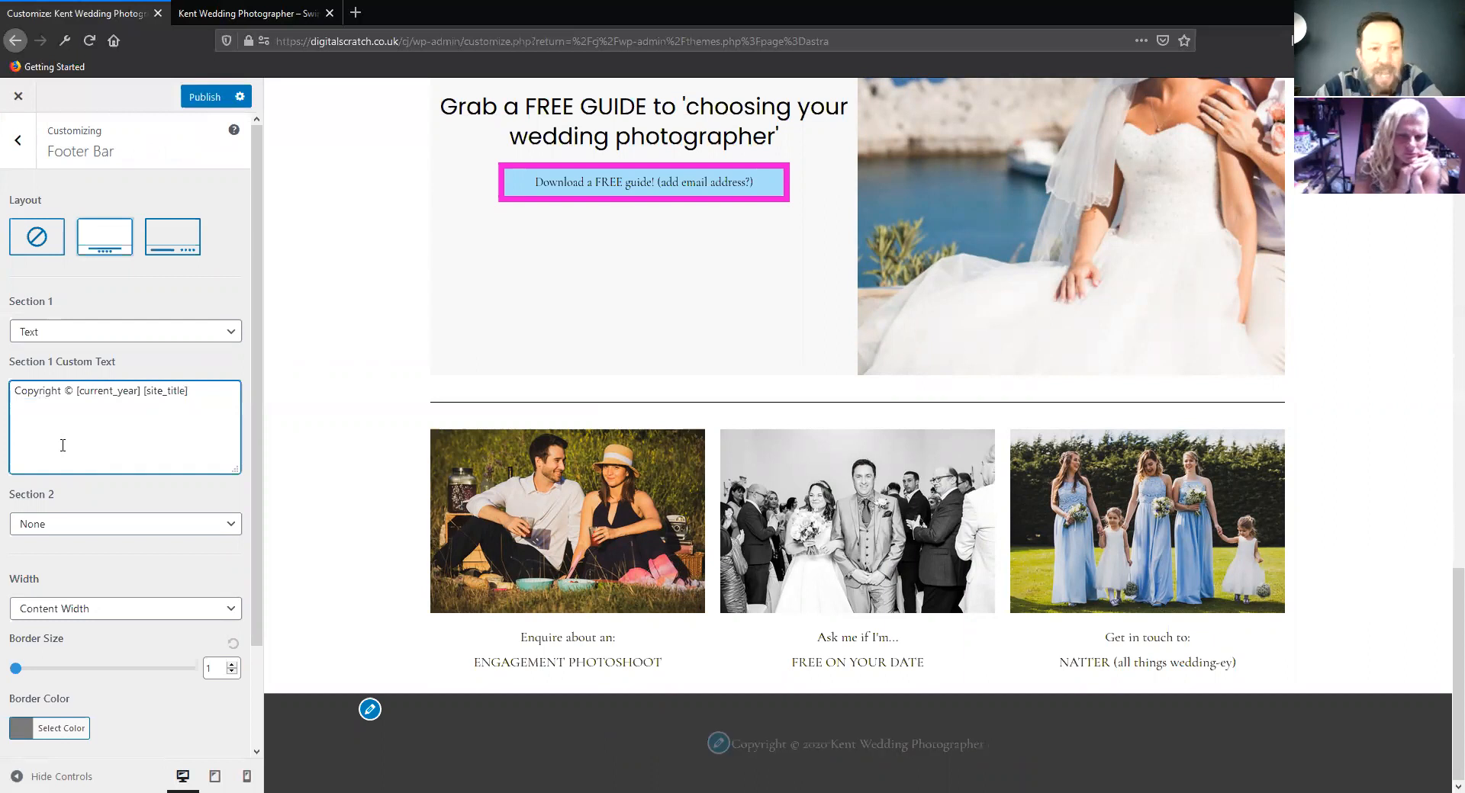
key("BackSpace")
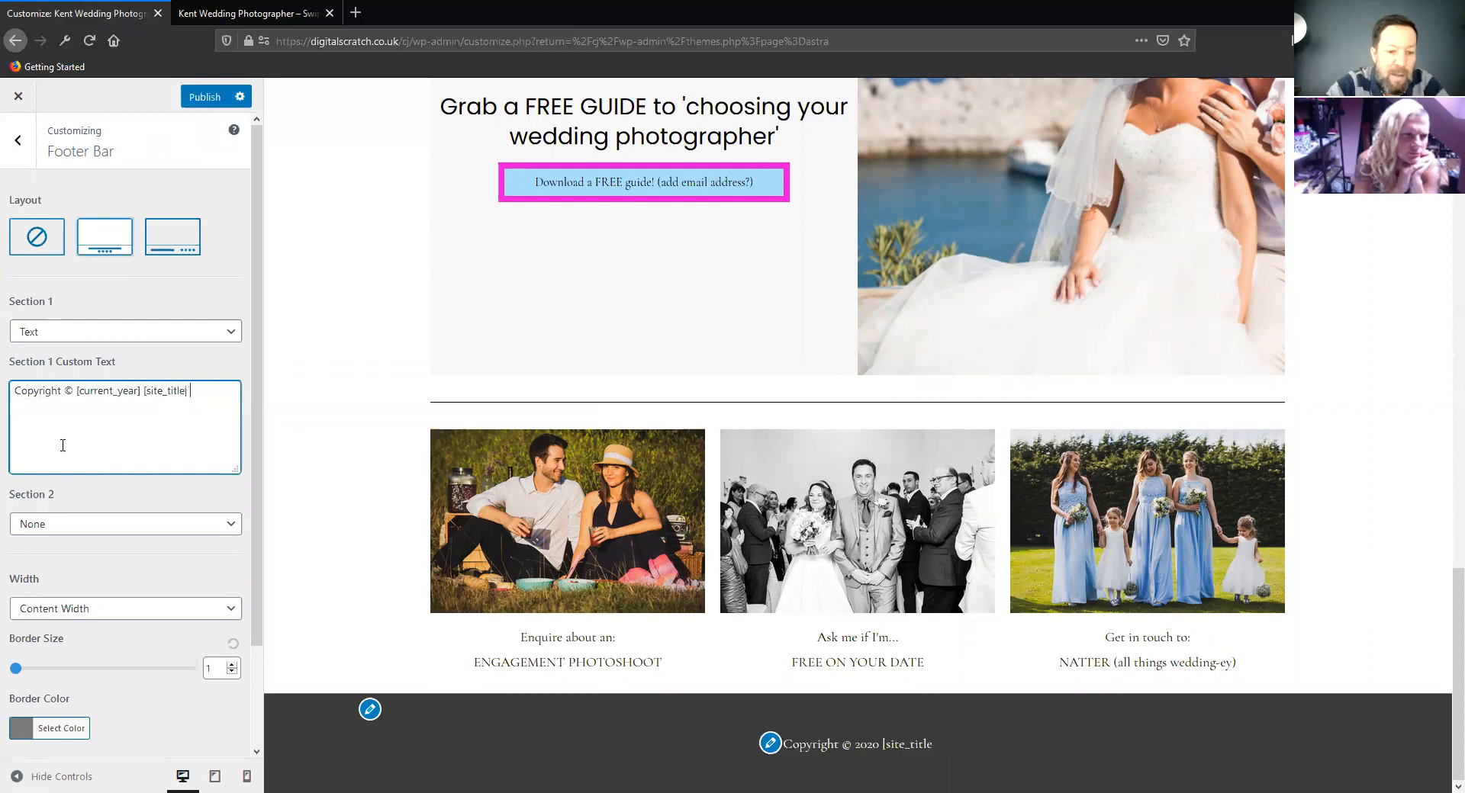
type("] Bu")
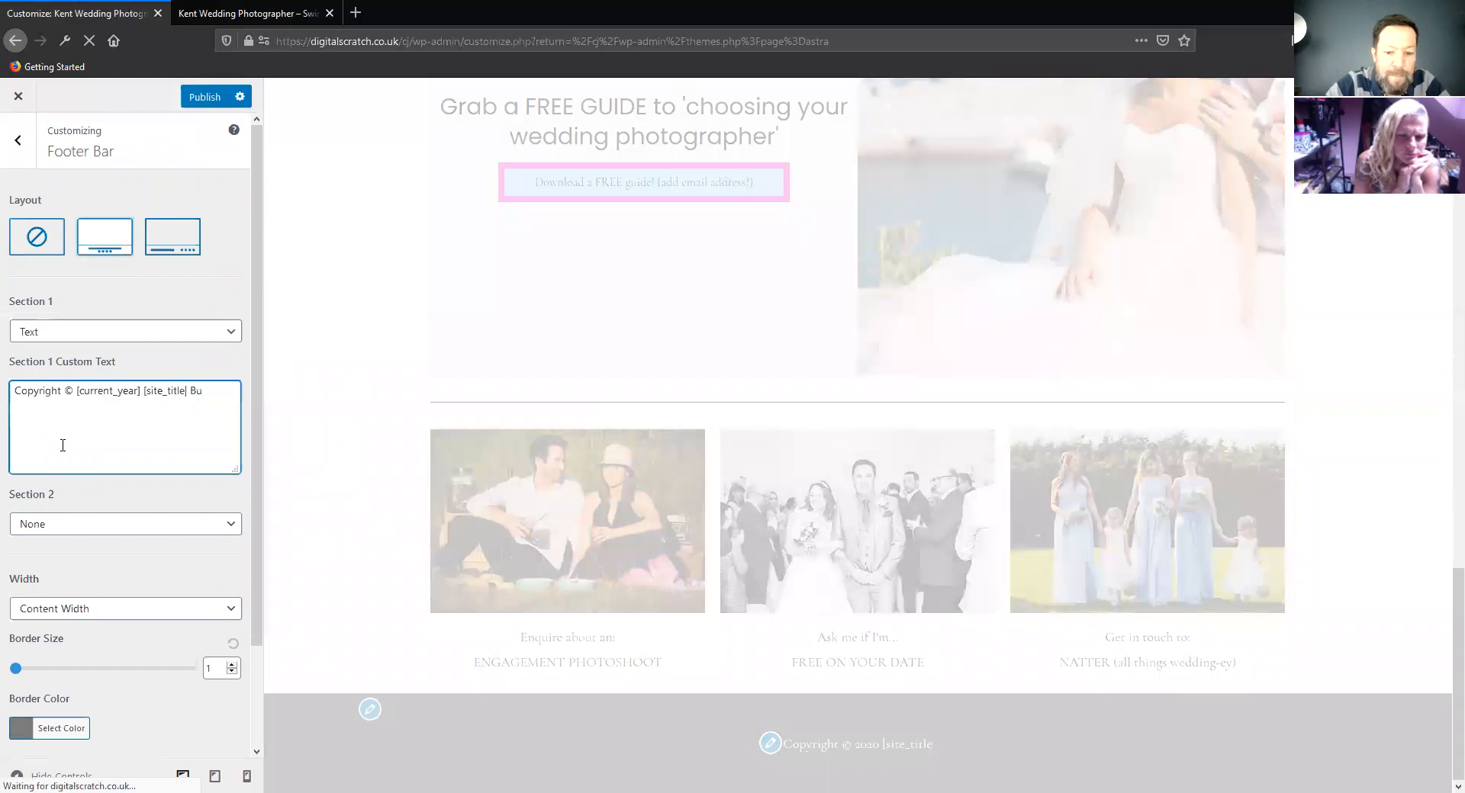
type("ilt by CJ")
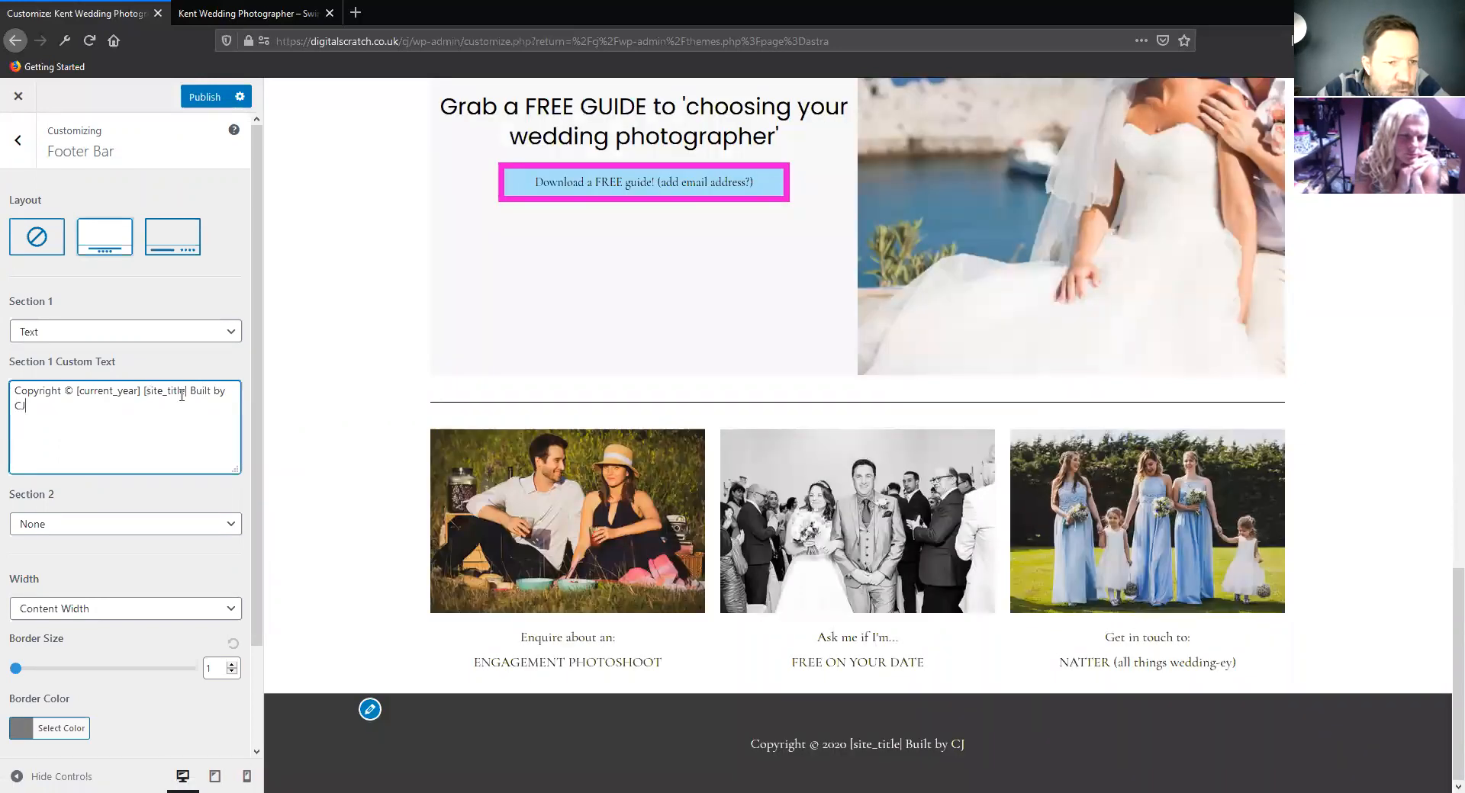
type("]")
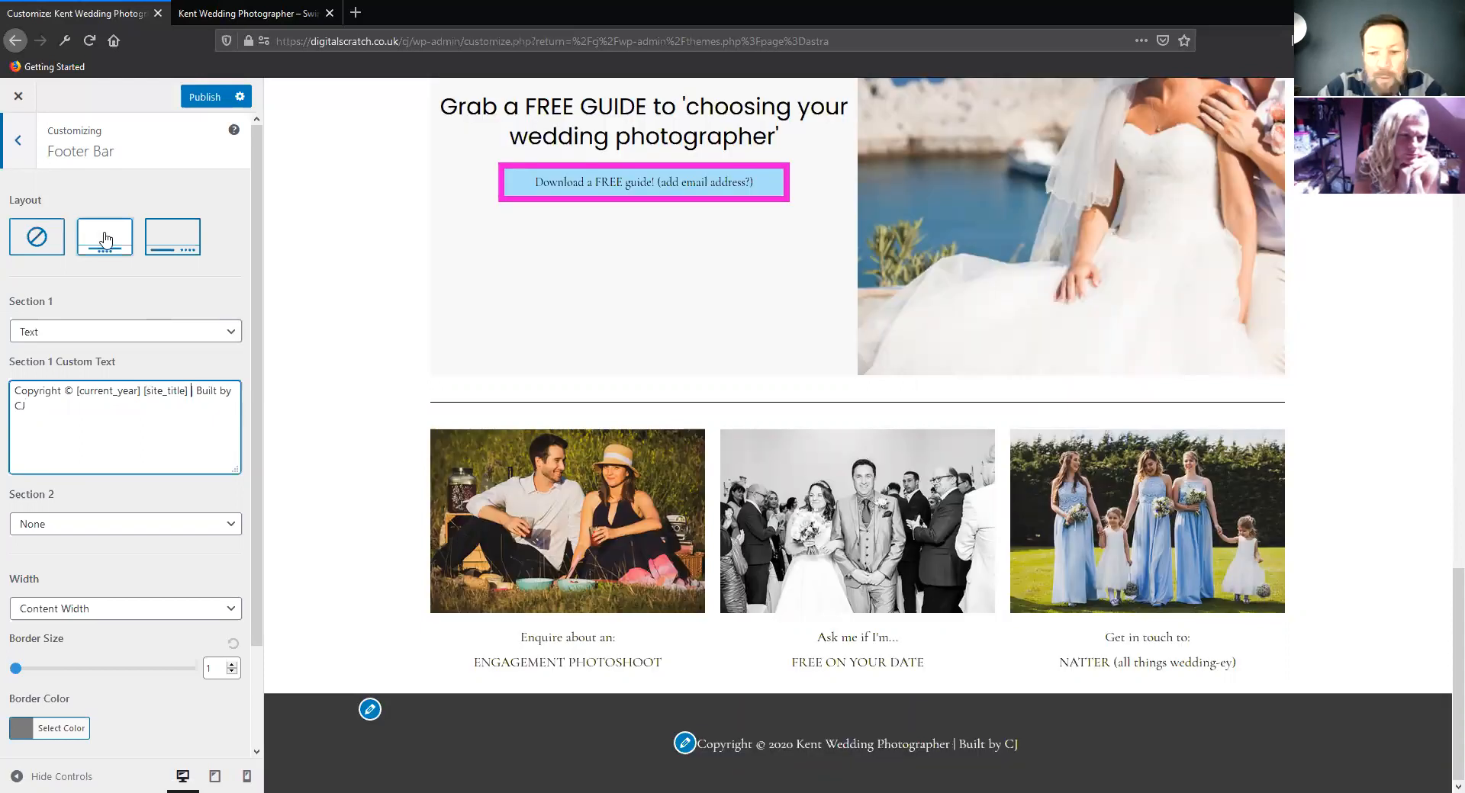
Keep the centered footer bar layout, try Text and Widget for Section 2, settle on Footer Menu, and publish the changes
left_click(106, 249)
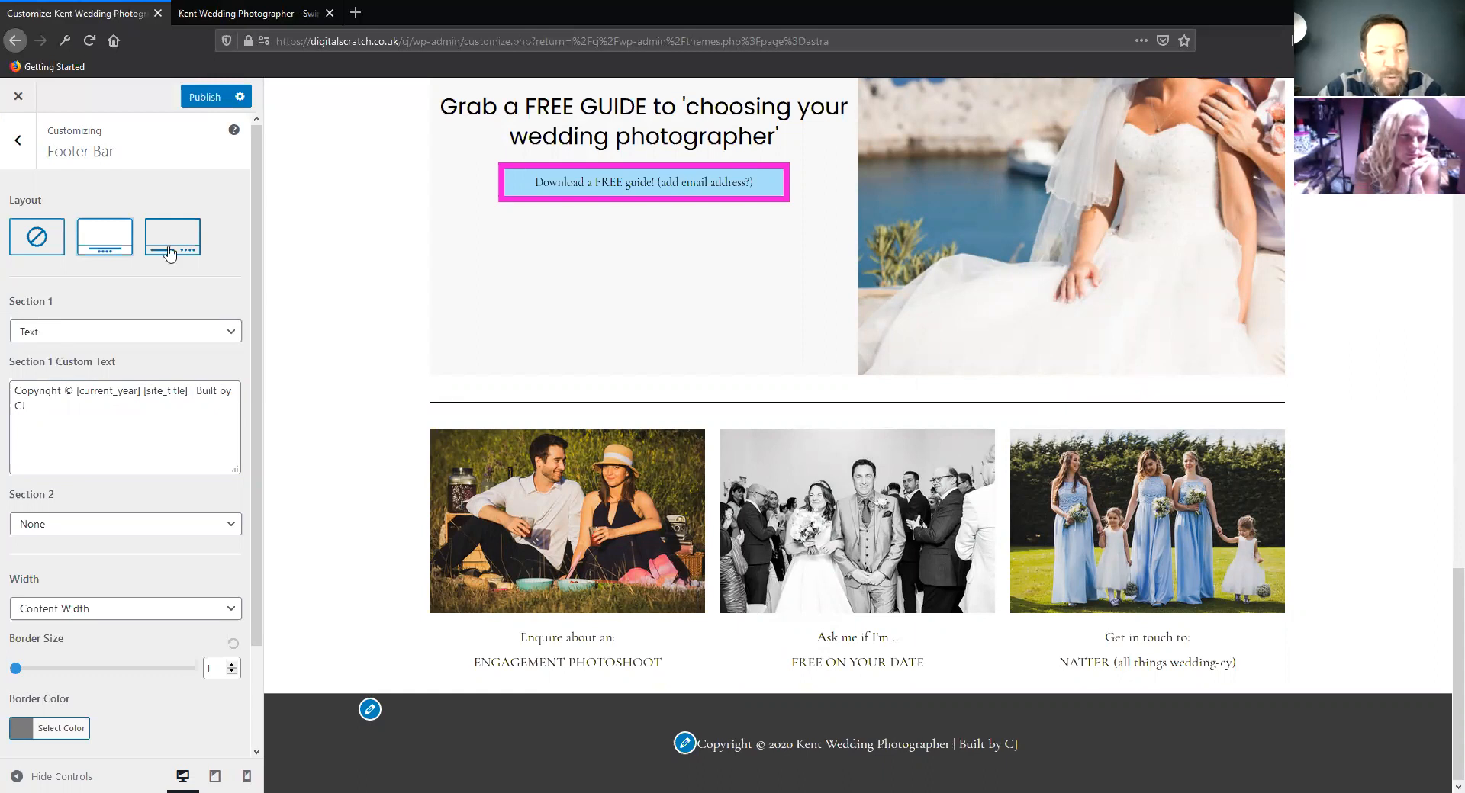
left_click(106, 241)
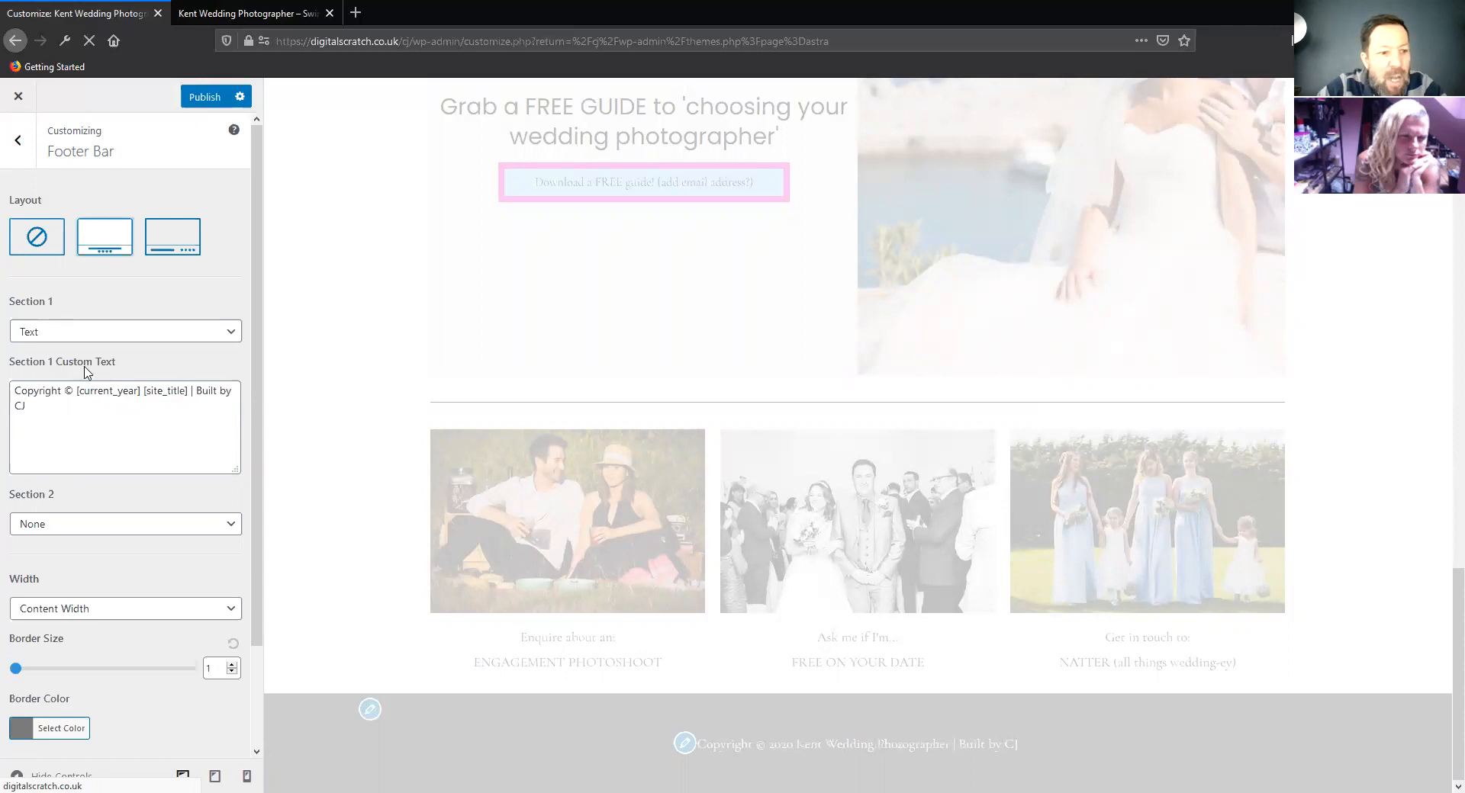
scroll(126, 565, "down", 2)
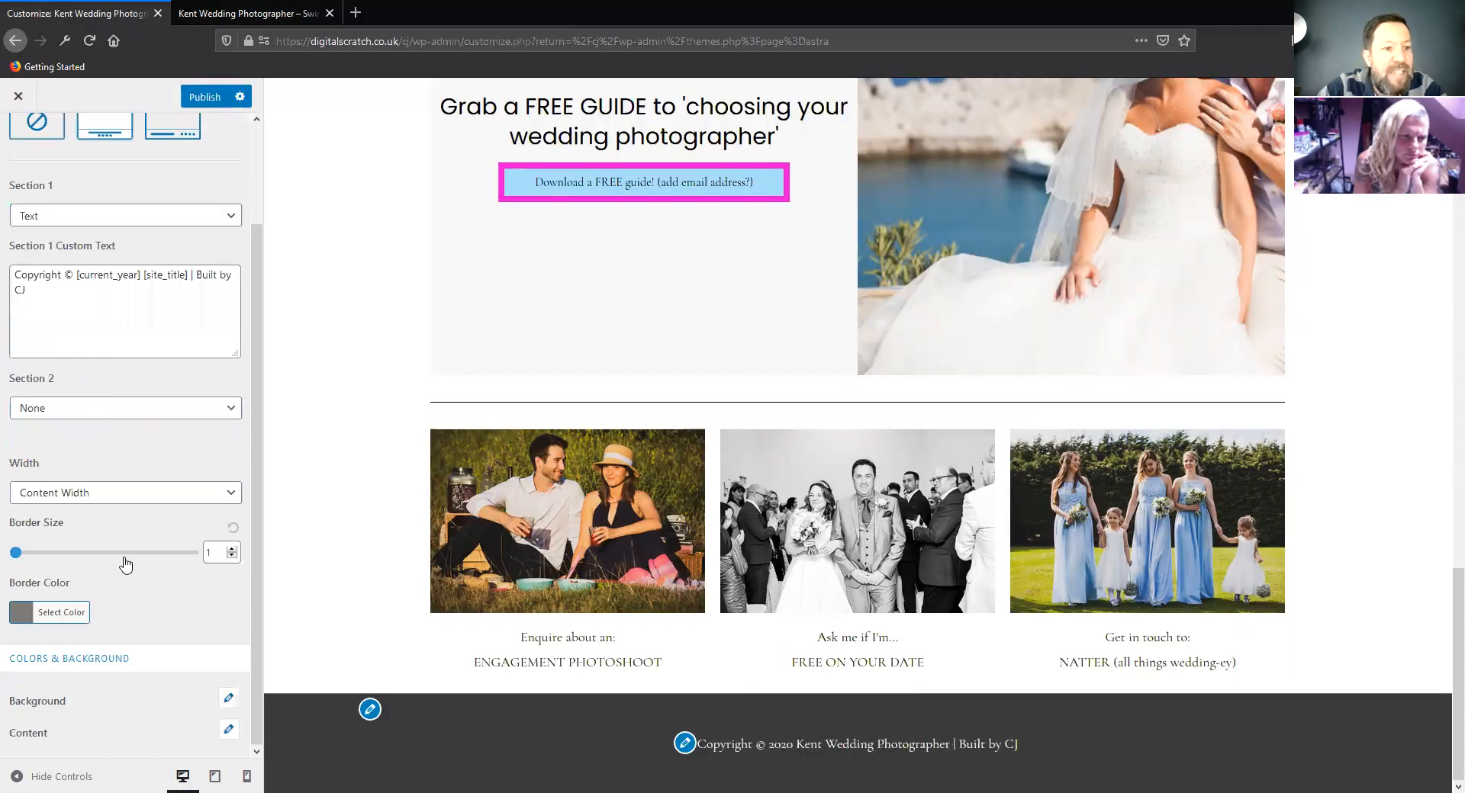
left_click(113, 409)
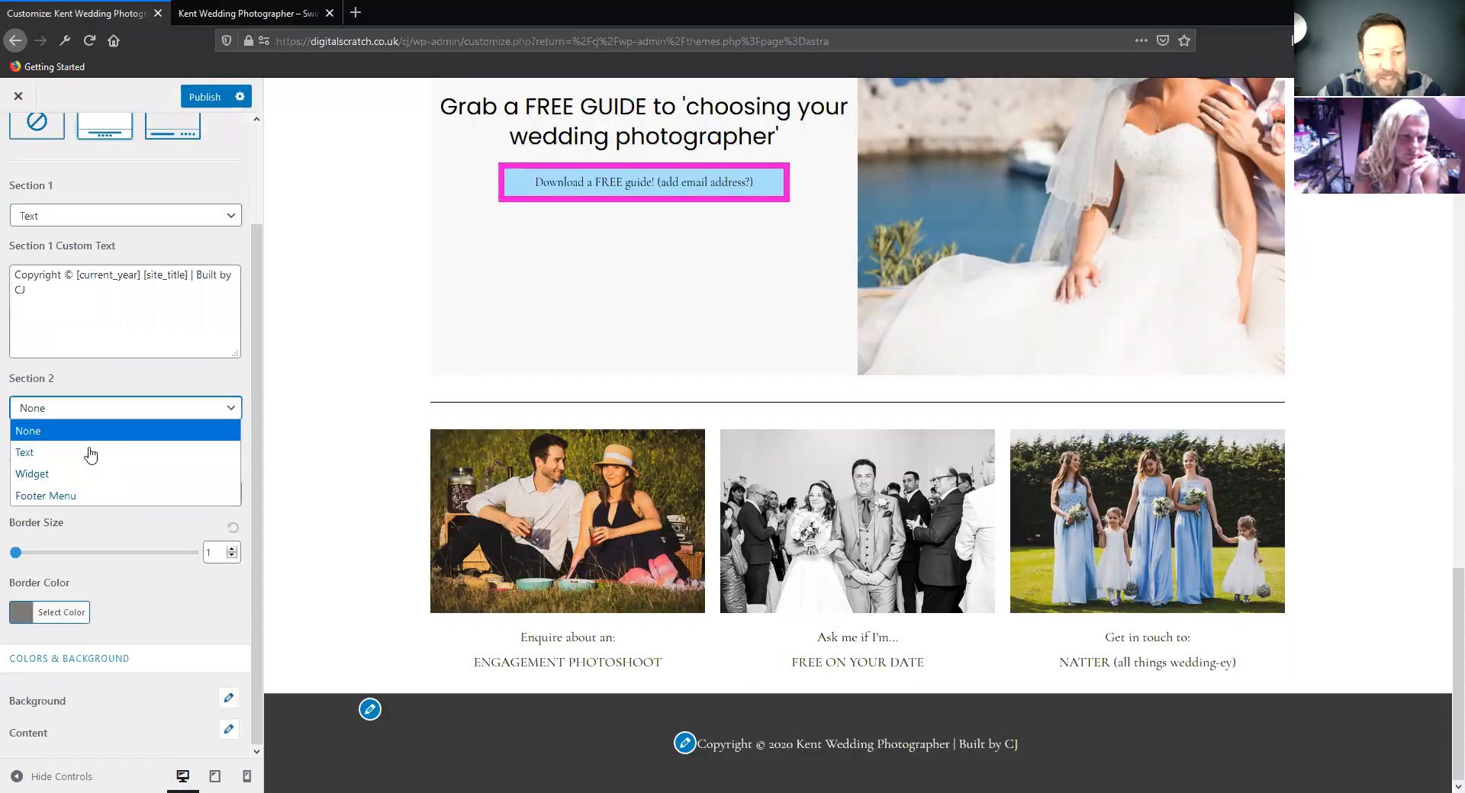
left_click(127, 449)
left_click(126, 410)
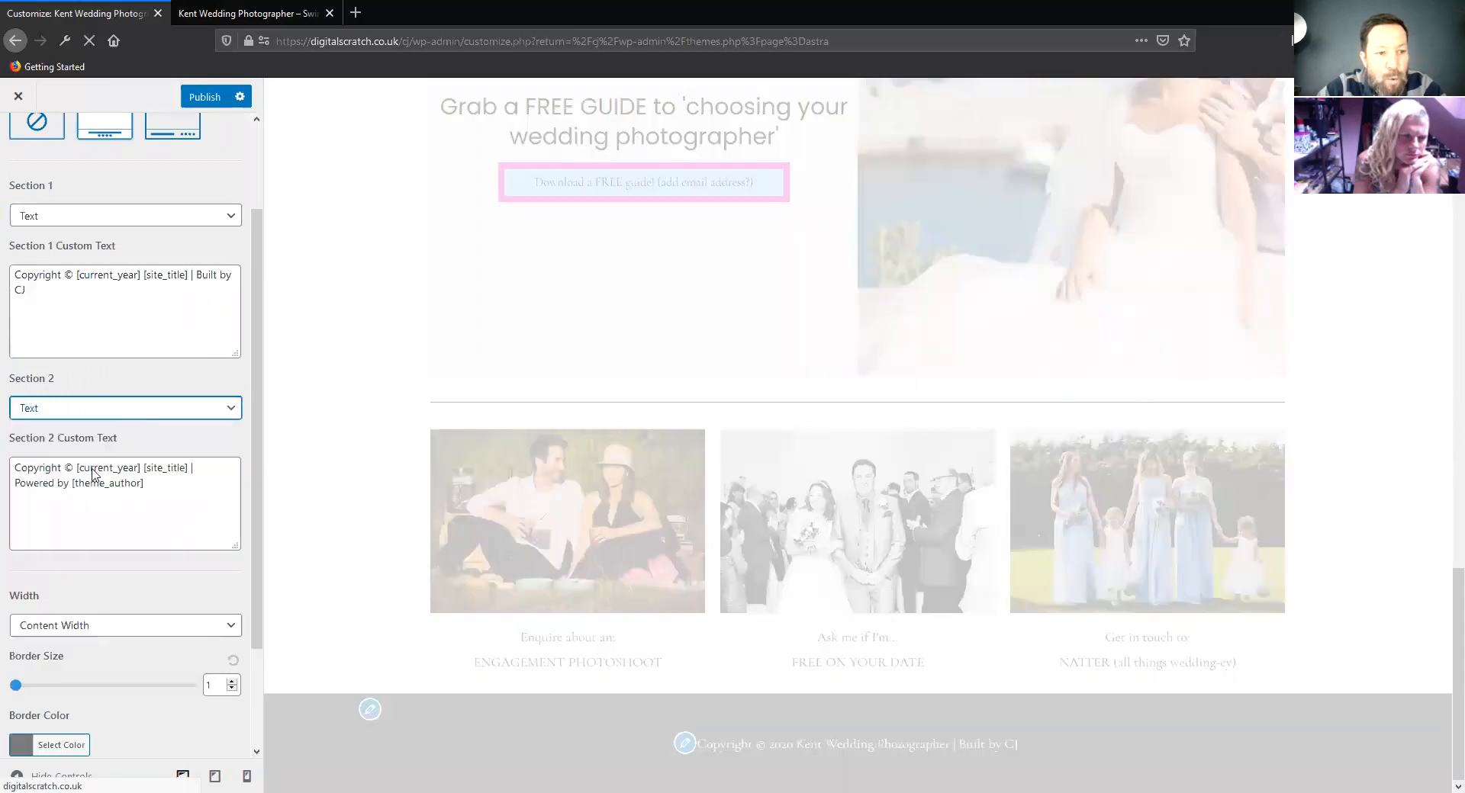
left_click(95, 473)
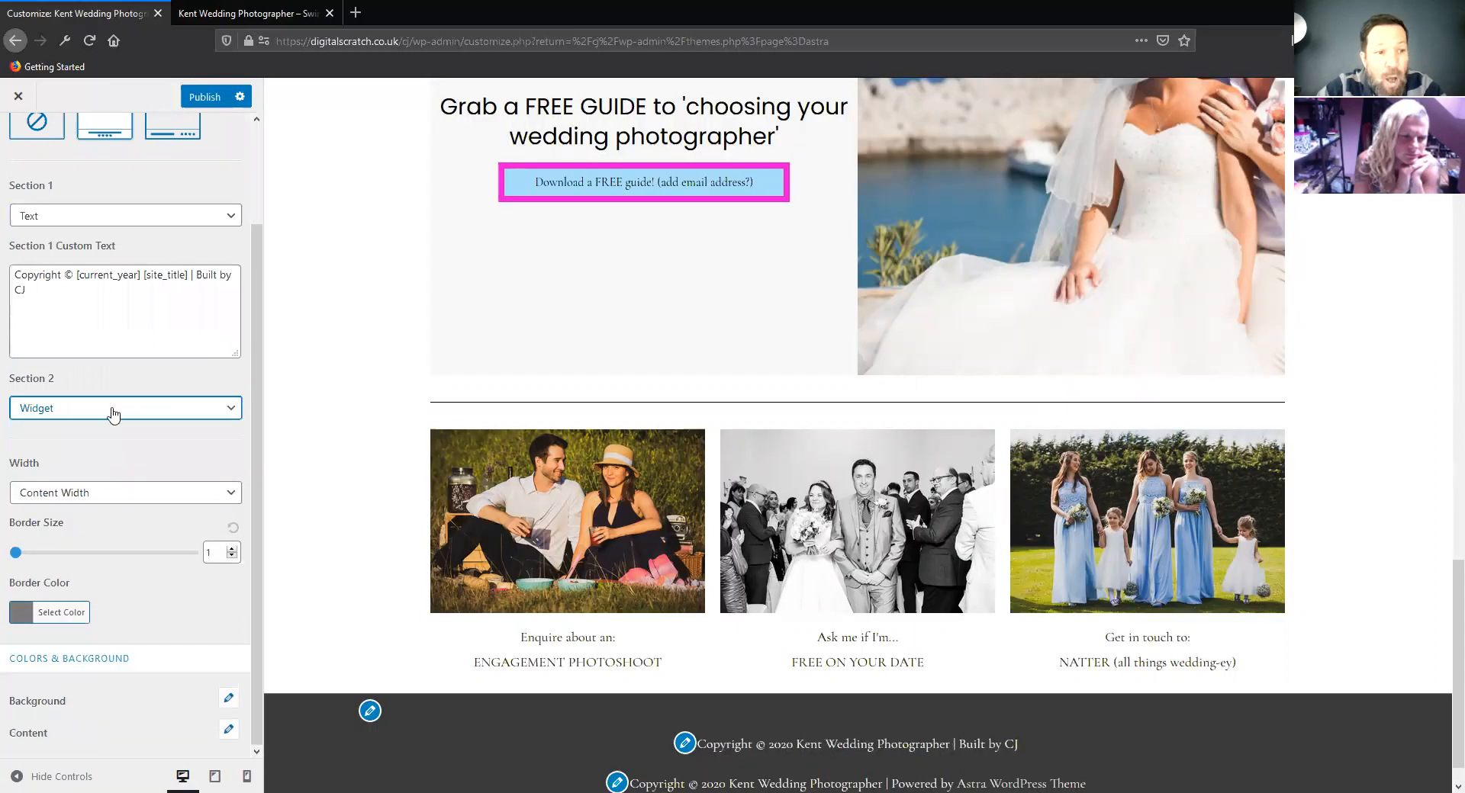
left_click(113, 412)
left_click(92, 497)
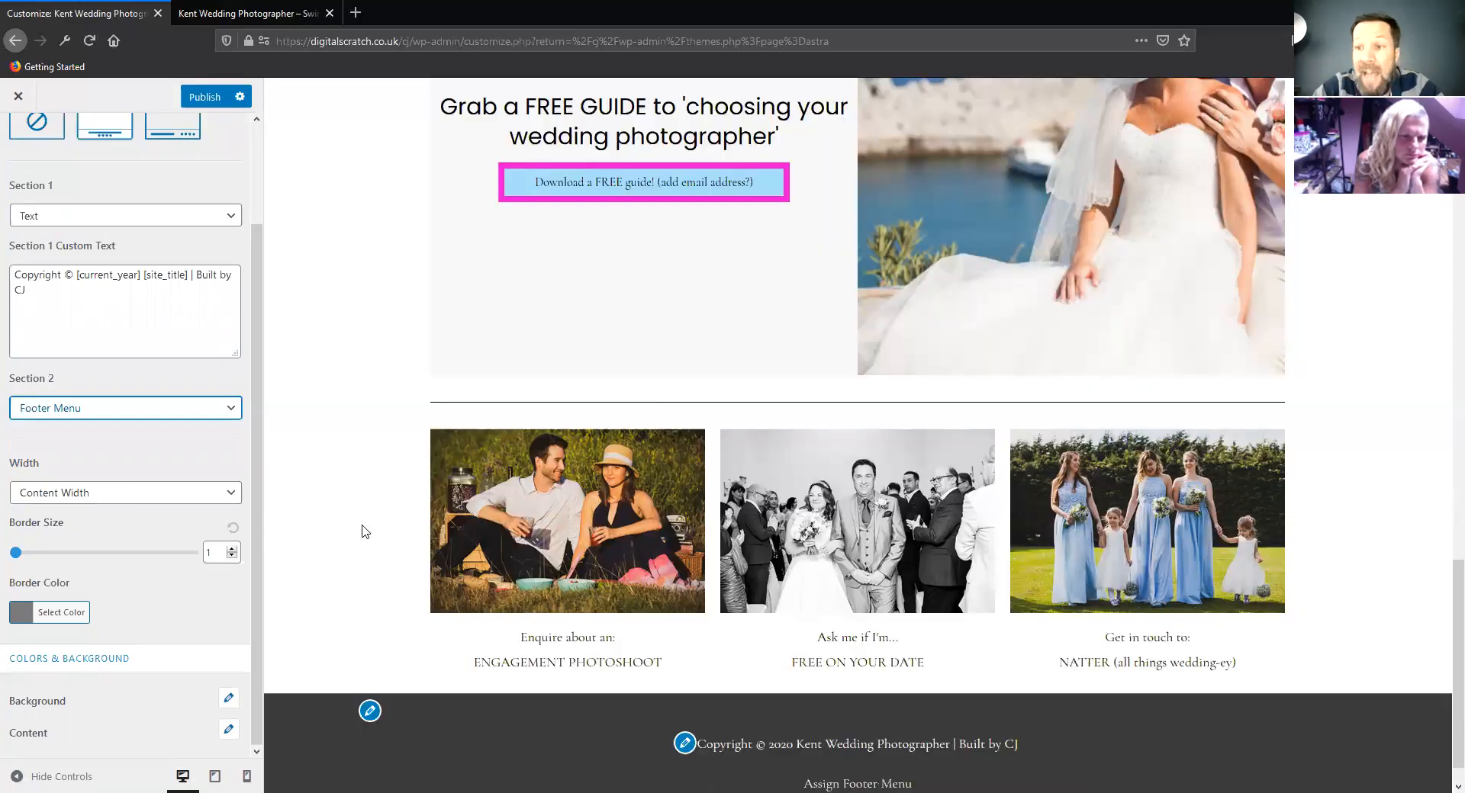
scroll(359, 527, "up", 15)
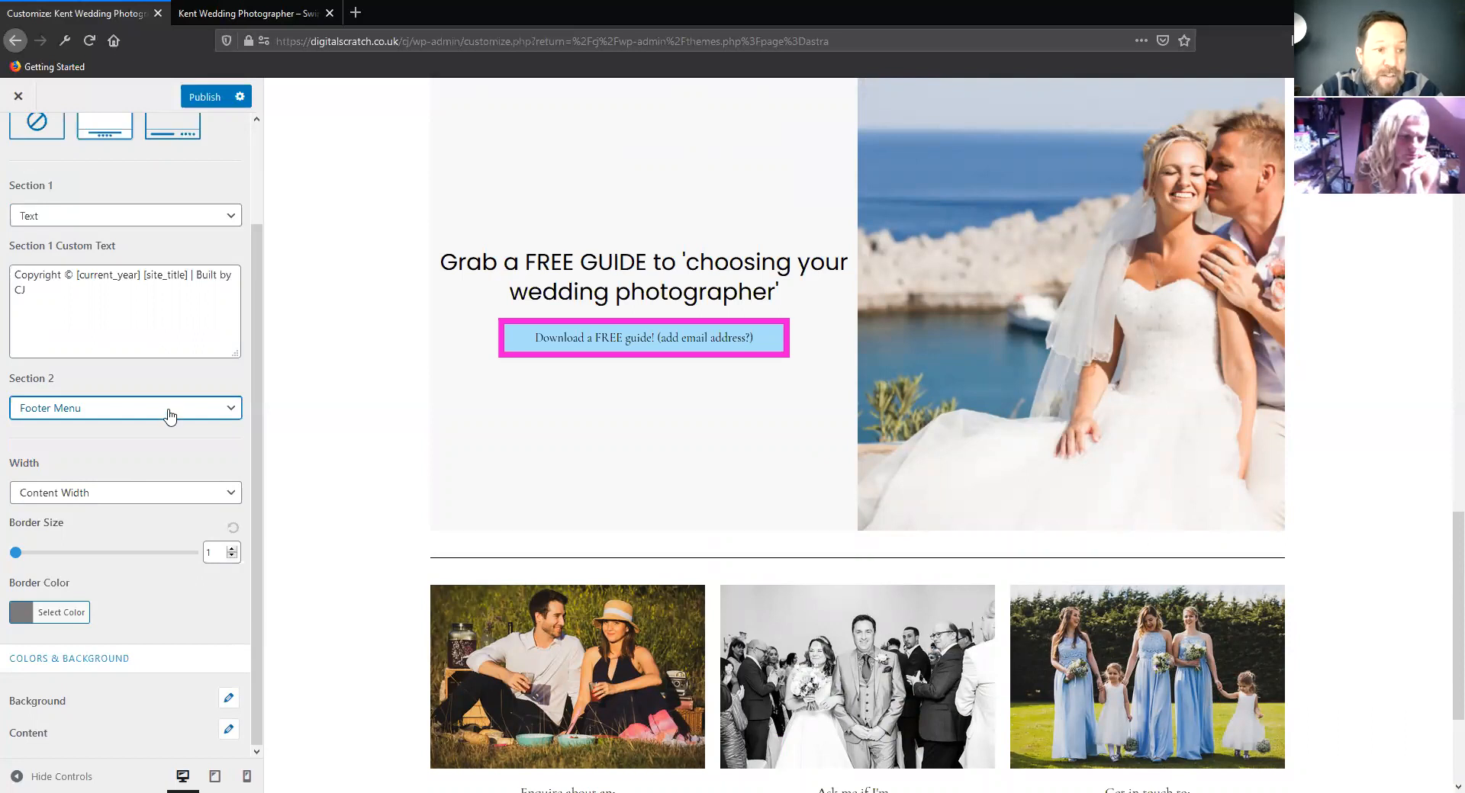
left_click(138, 456)
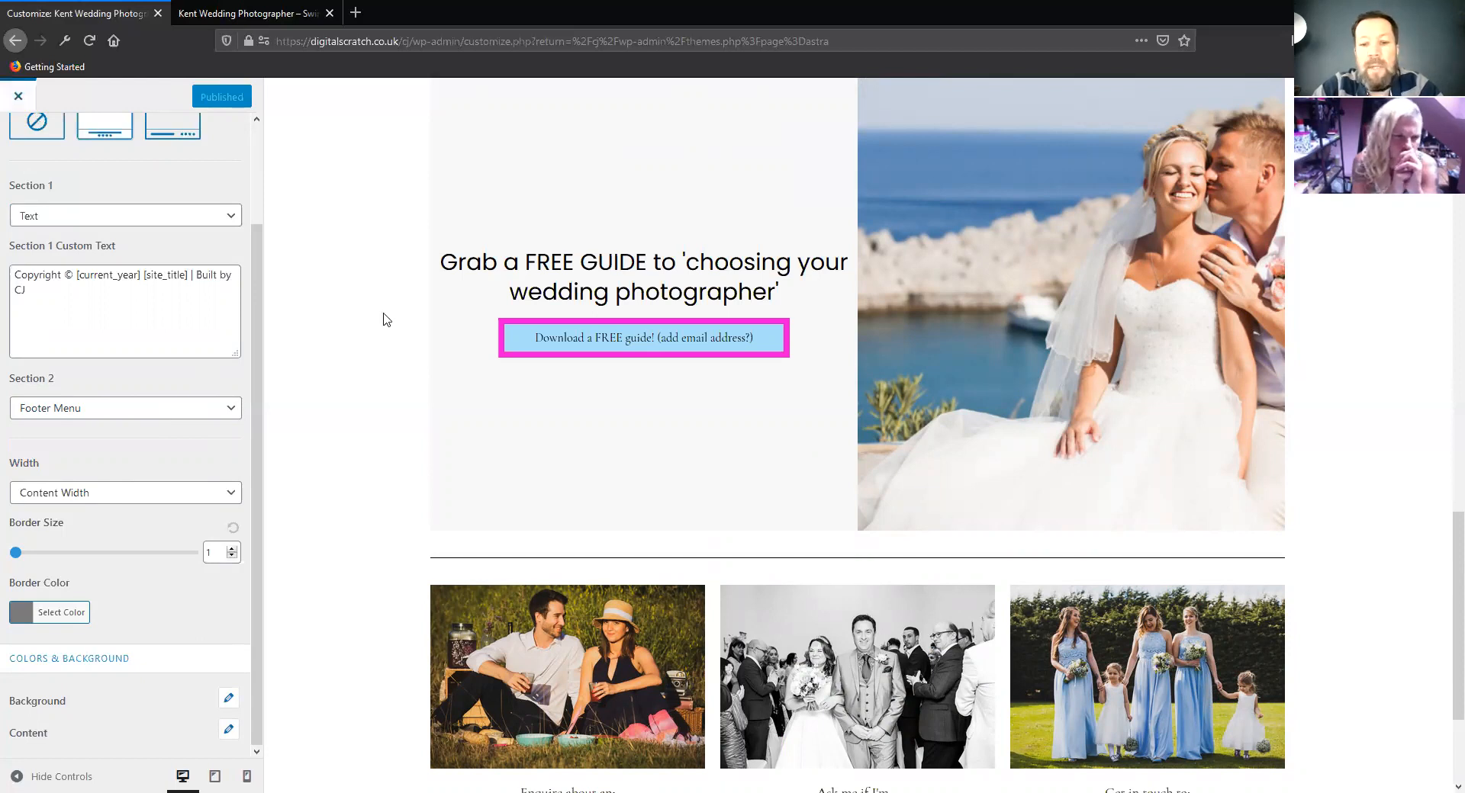
scroll(382, 318, "down", 3)
Assign the main menu to the Footer Menu display location, save it, and view the footer on the live site
left_click(18, 95)
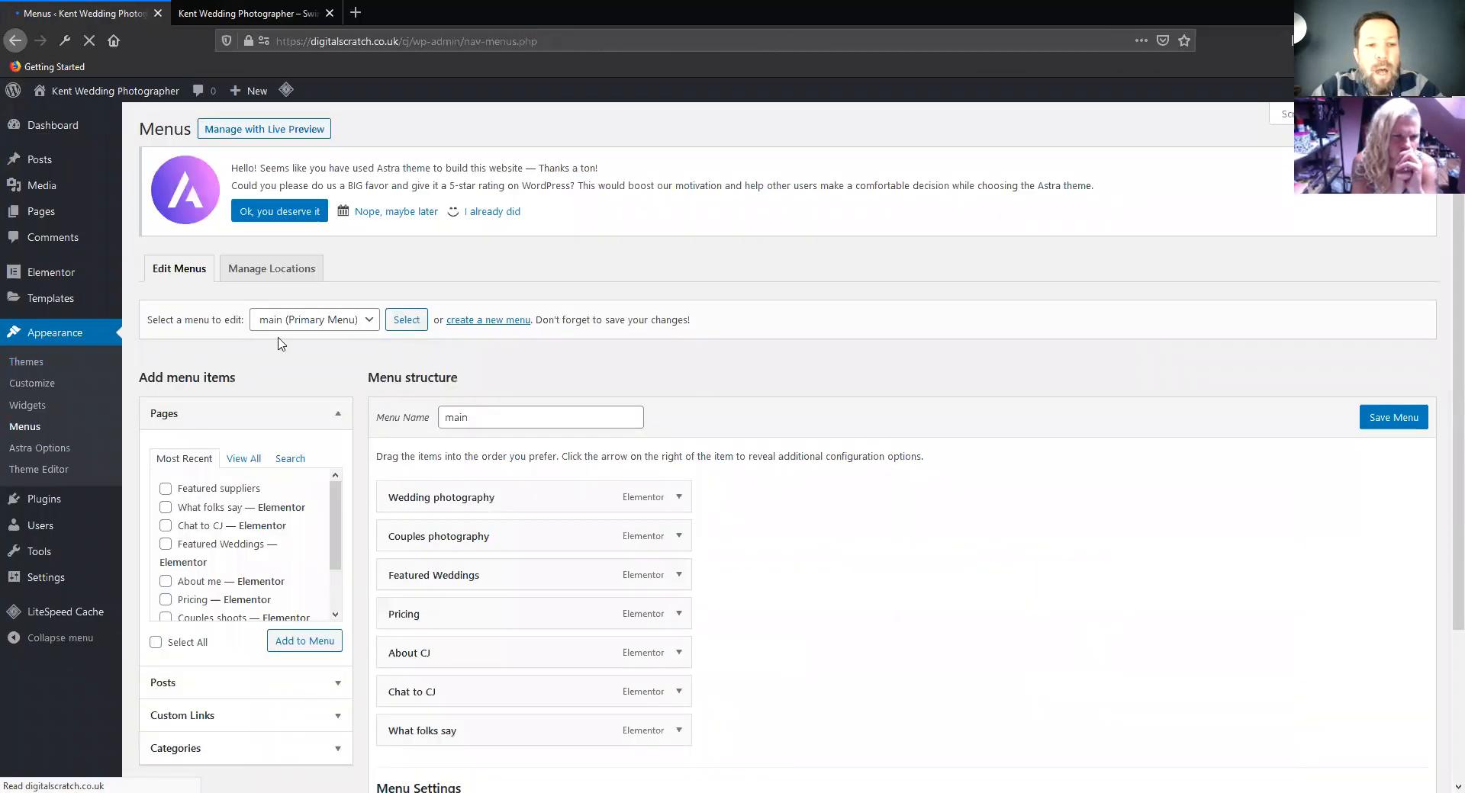
scroll(333, 343, "down", 3)
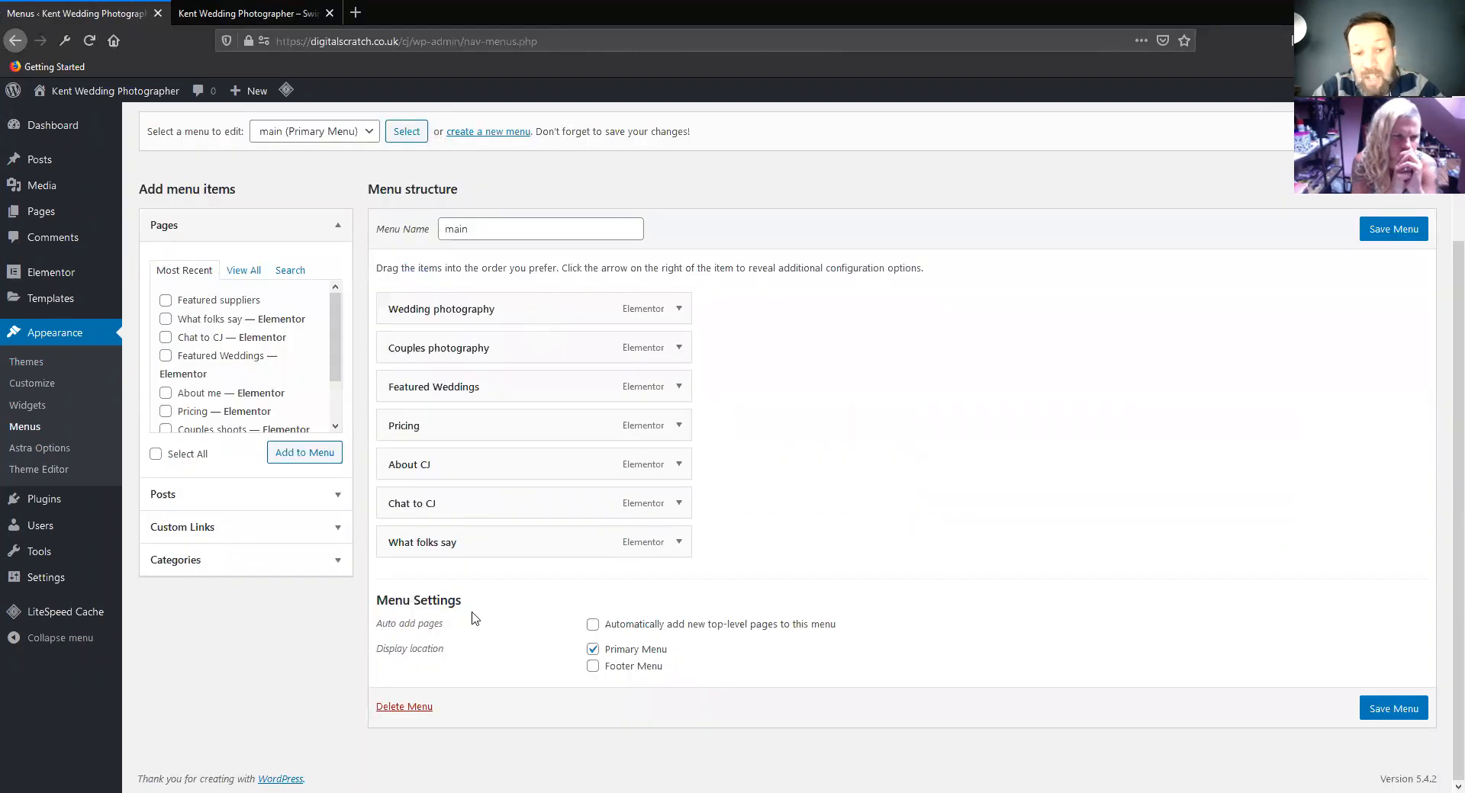
left_click(593, 667)
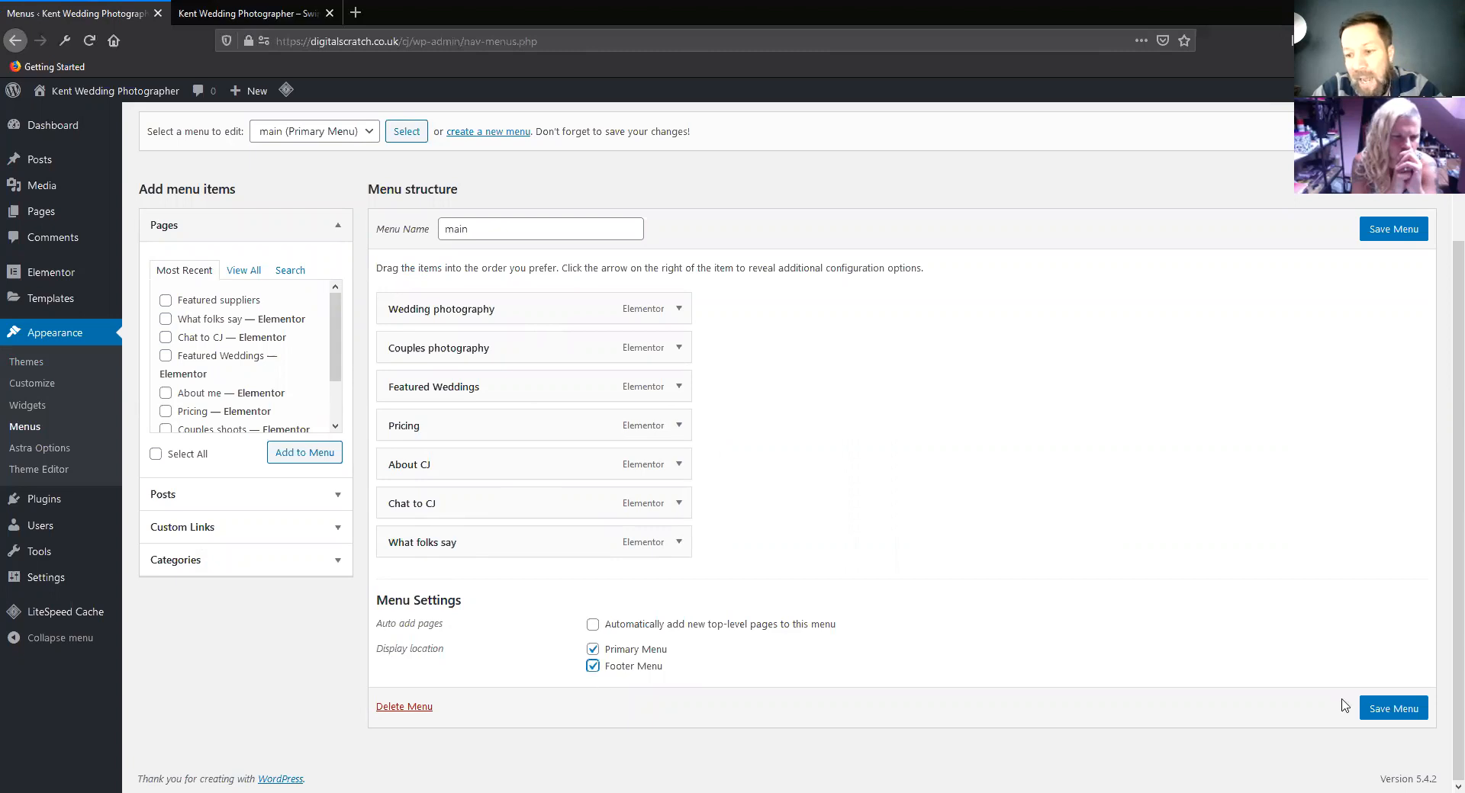
left_click(1393, 708)
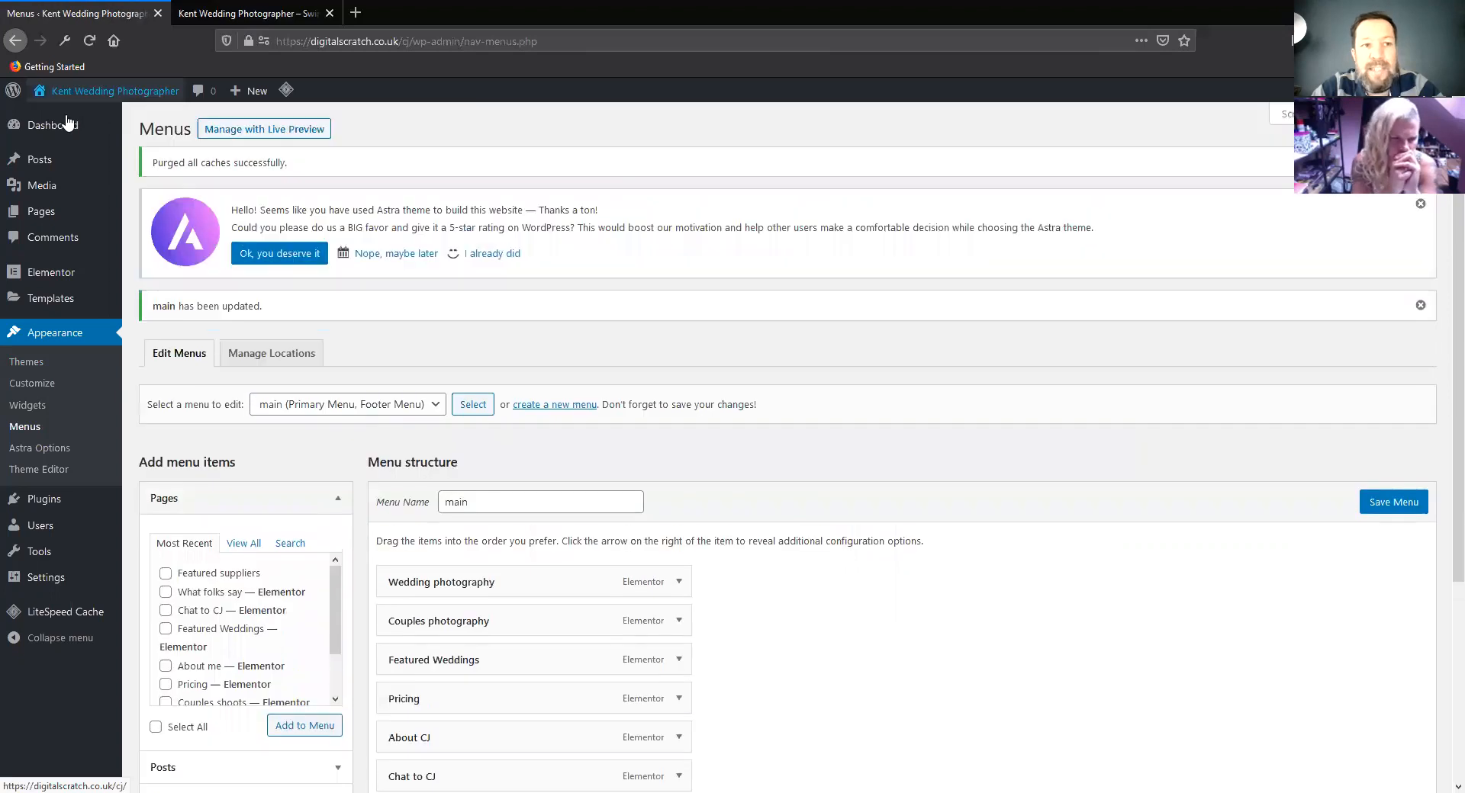
left_click(92, 90)
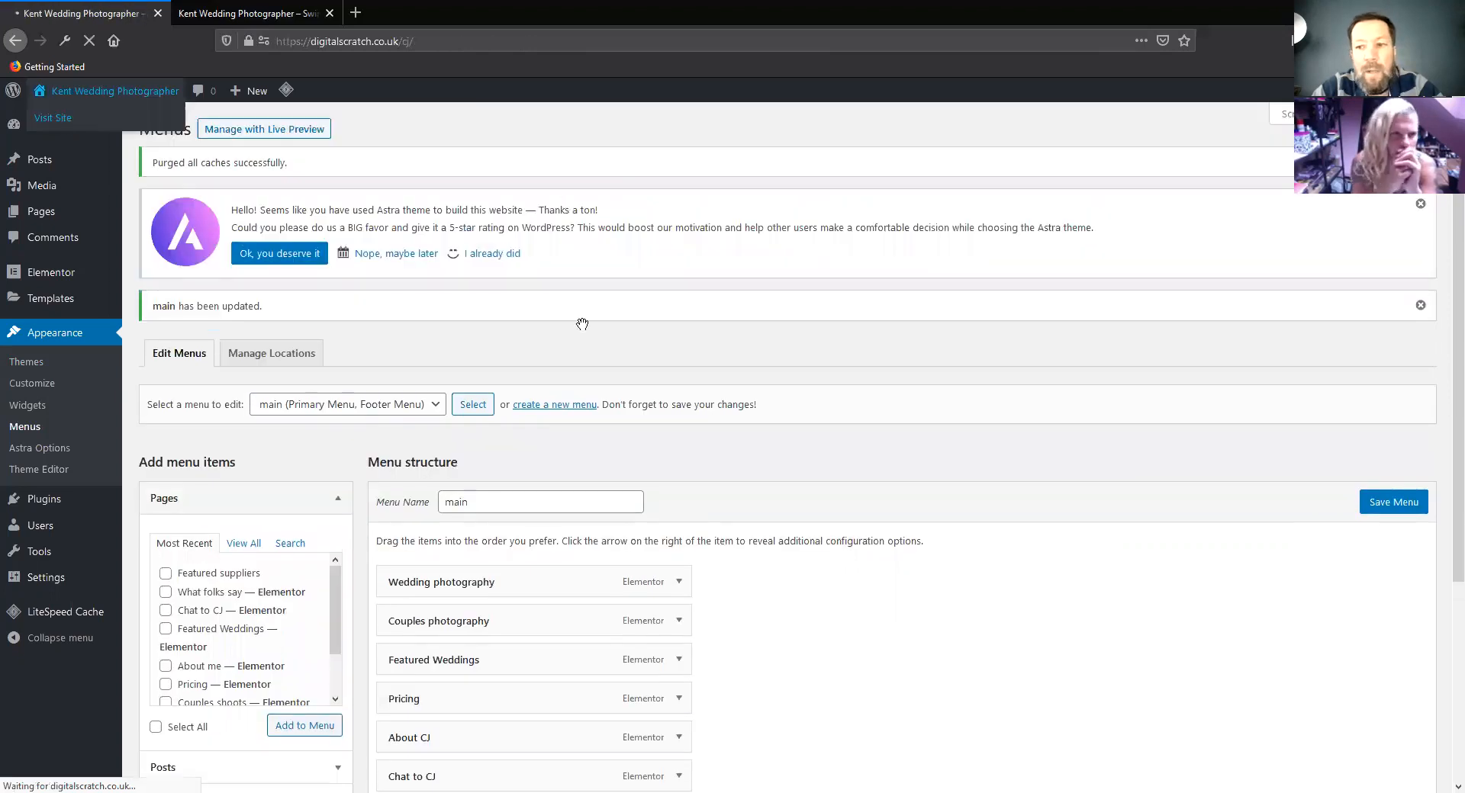
scroll(568, 326, "down", 20)
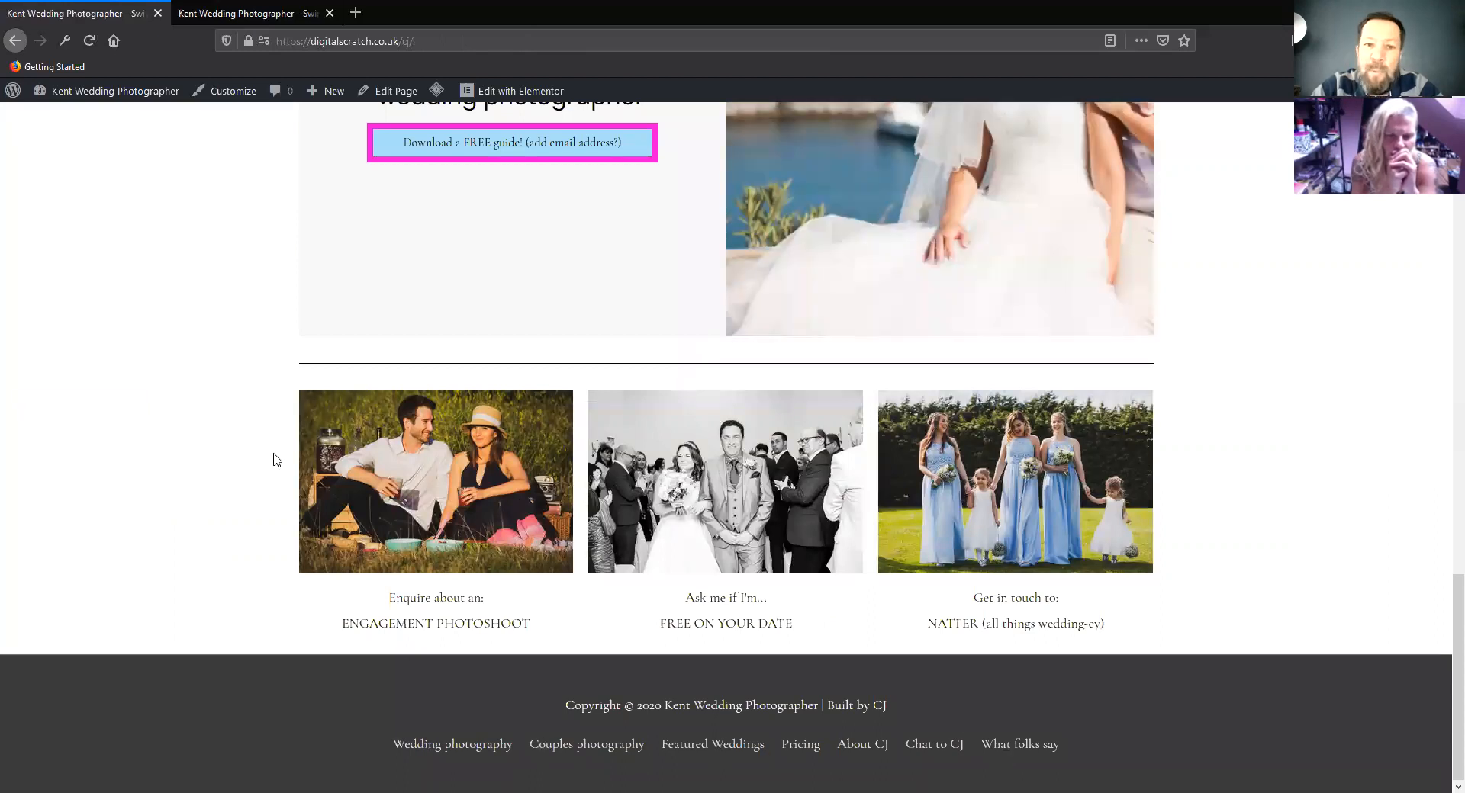
Review the live home page, comparing the menu in the header with the one in the footer
scroll(272, 456, "up", 5)
scroll(270, 454, "up", 10)
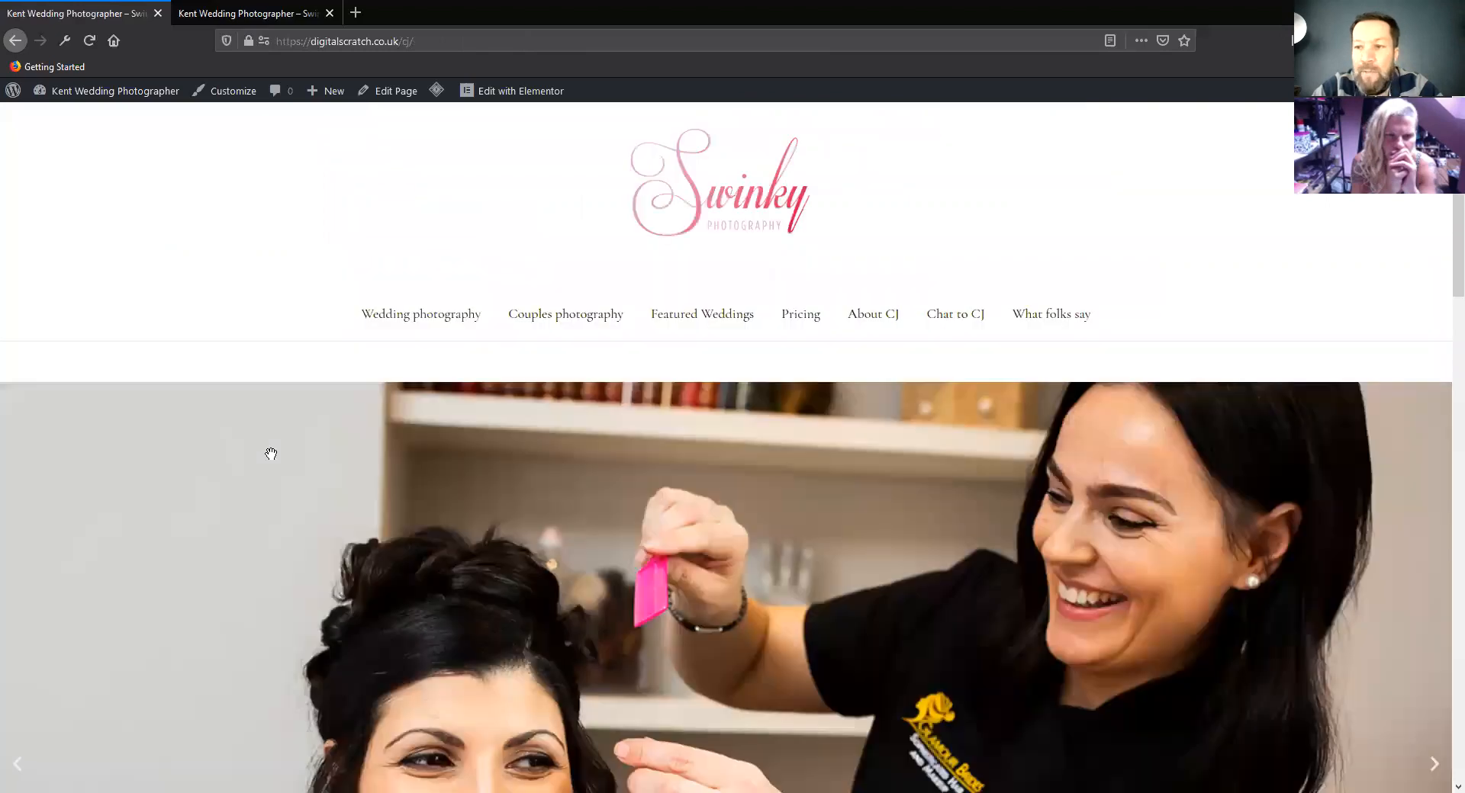
scroll(271, 454, "down", 10)
scroll(271, 459, "down", 10)
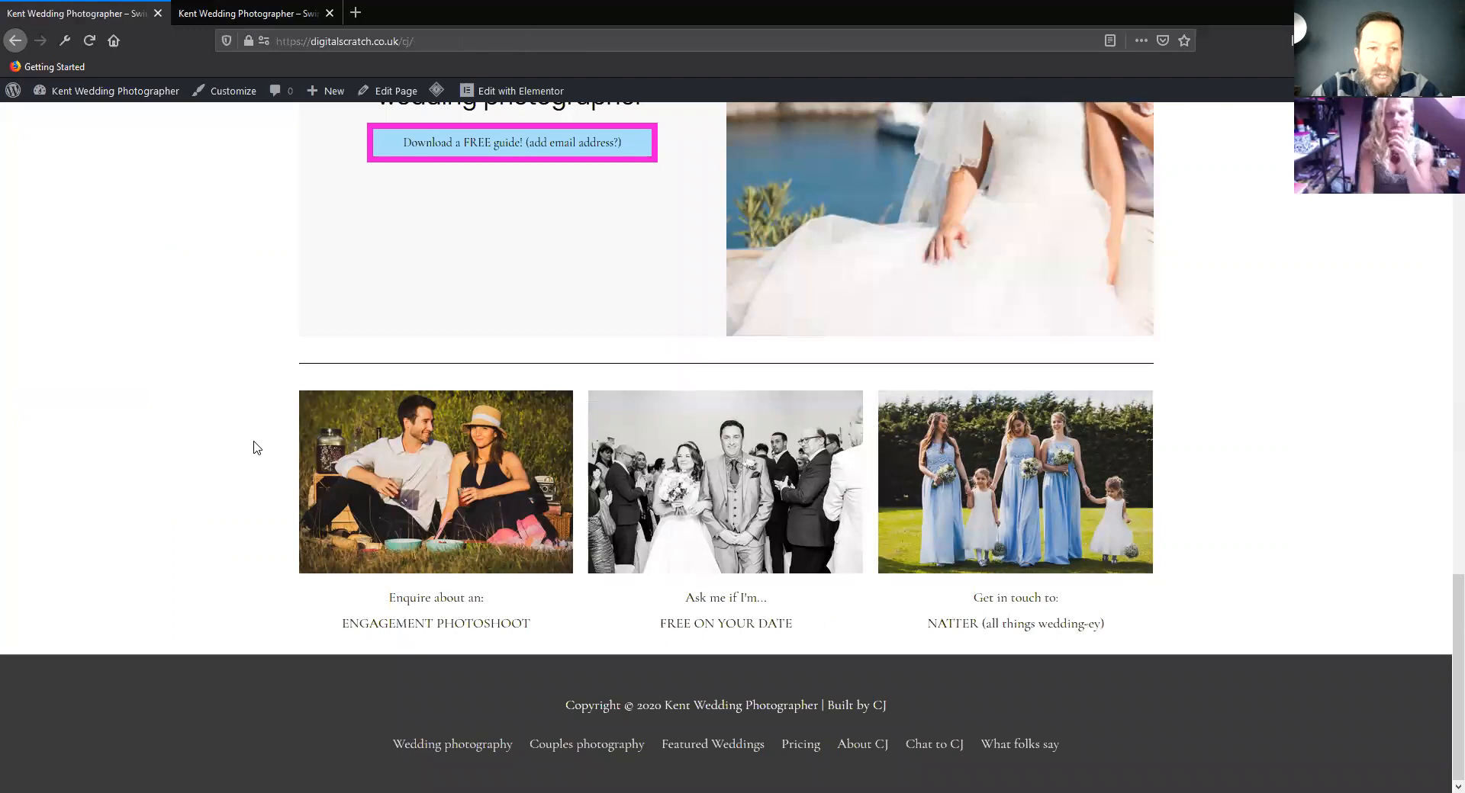
scroll(252, 442, "up", 10)
scroll(245, 438, "up", 9)
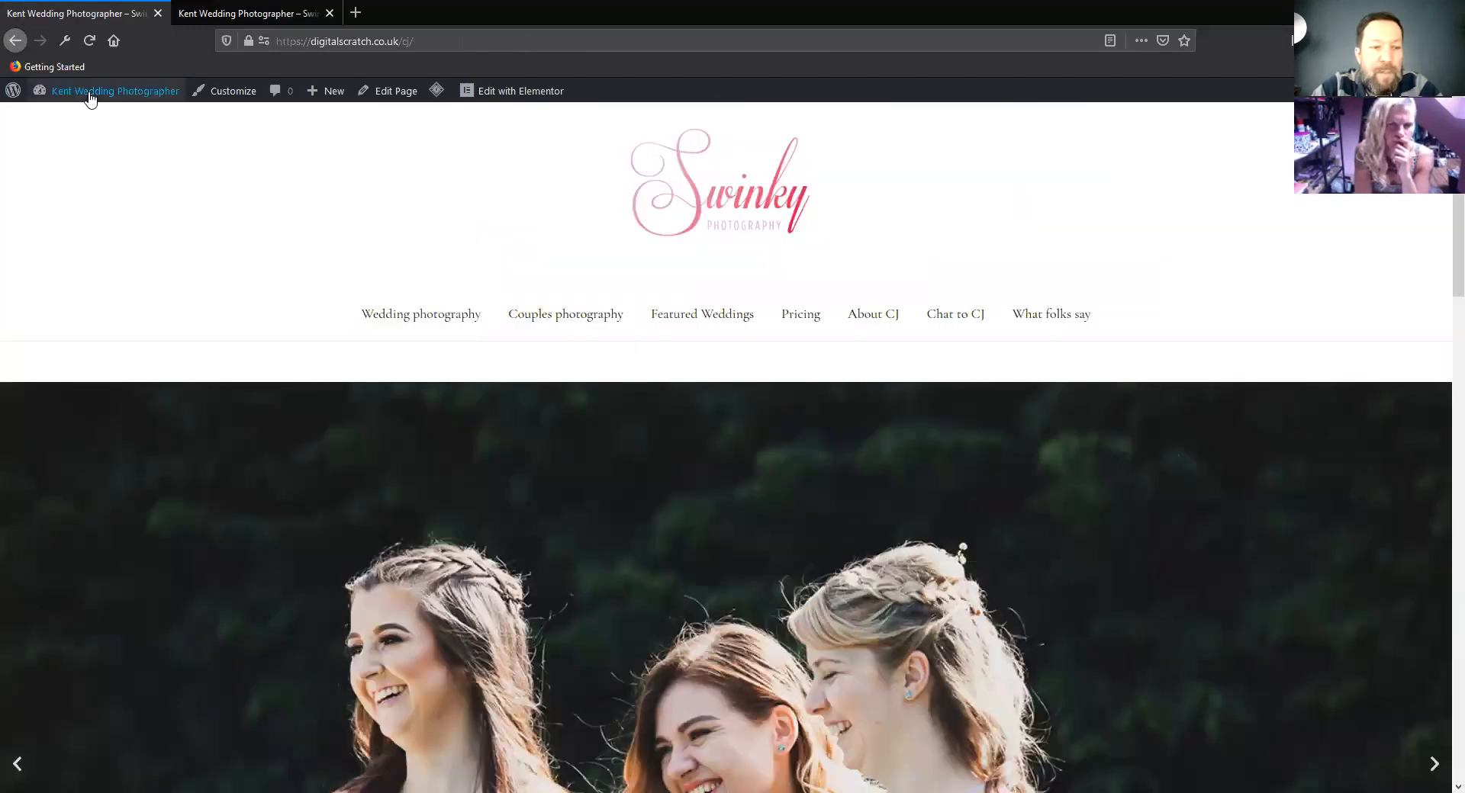
Open the theme customizer from the site's dashboard and go through the Footer Bar settings down to Colors & Background
mouse_move(90, 98)
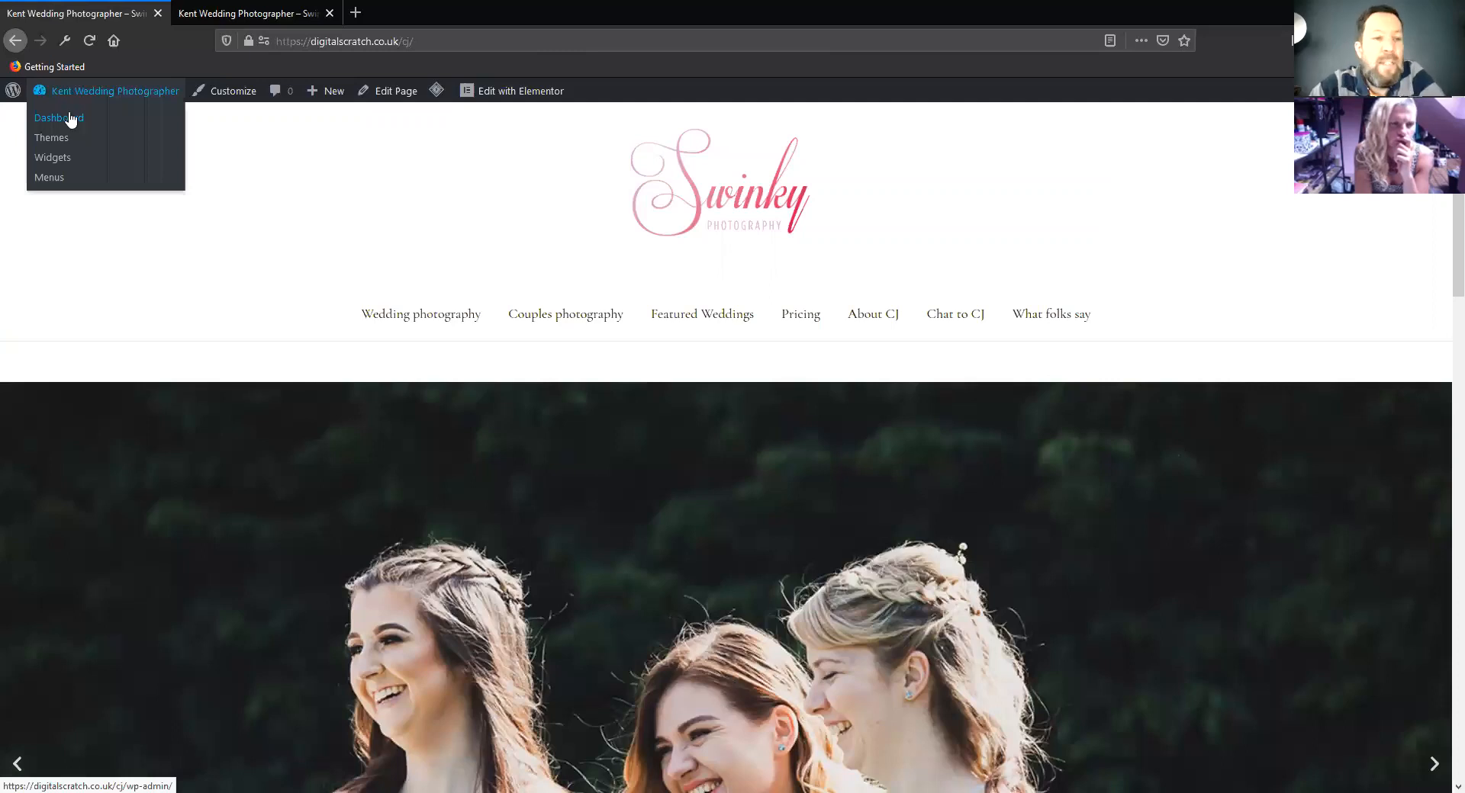
left_click(70, 119)
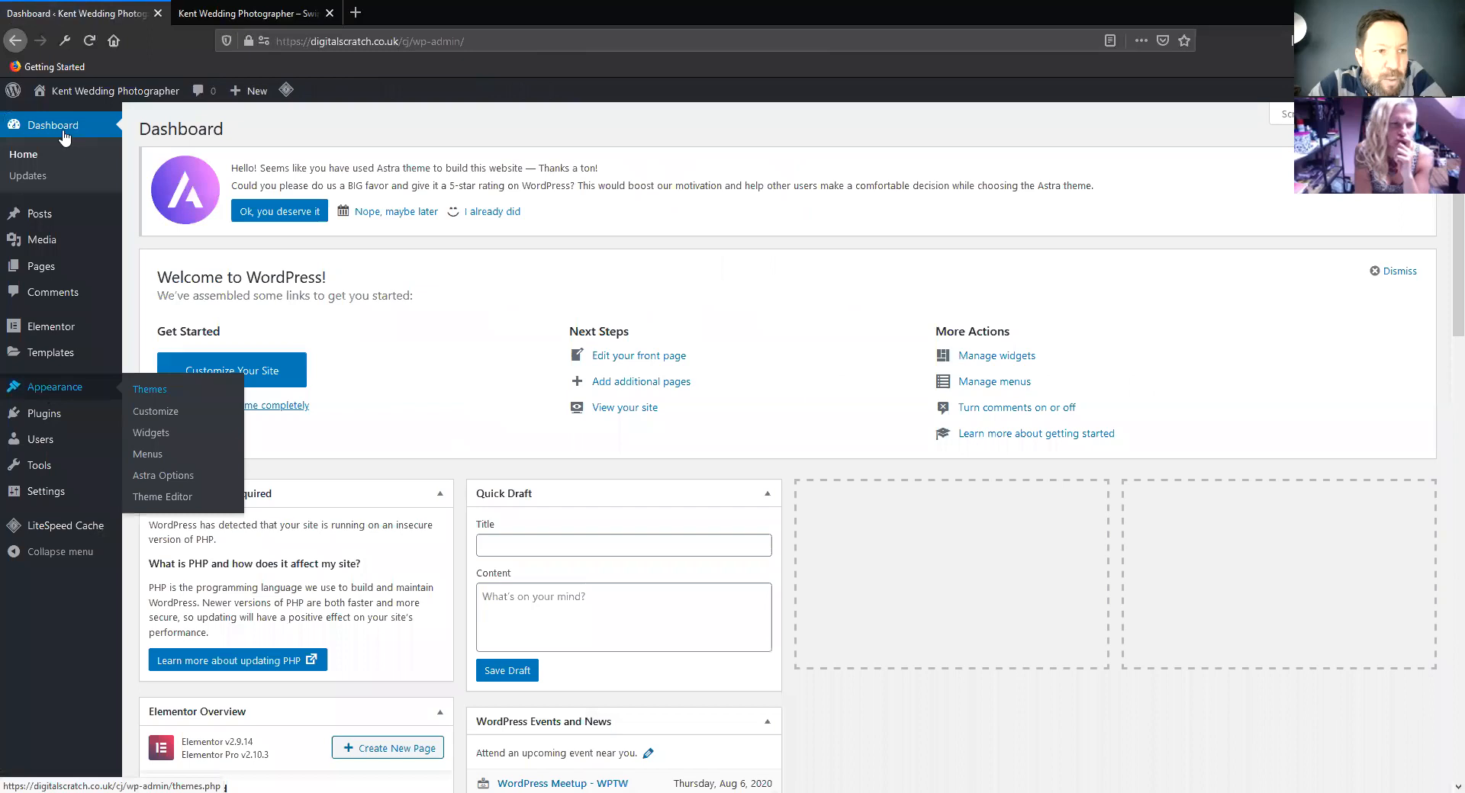
mouse_move(133, 392)
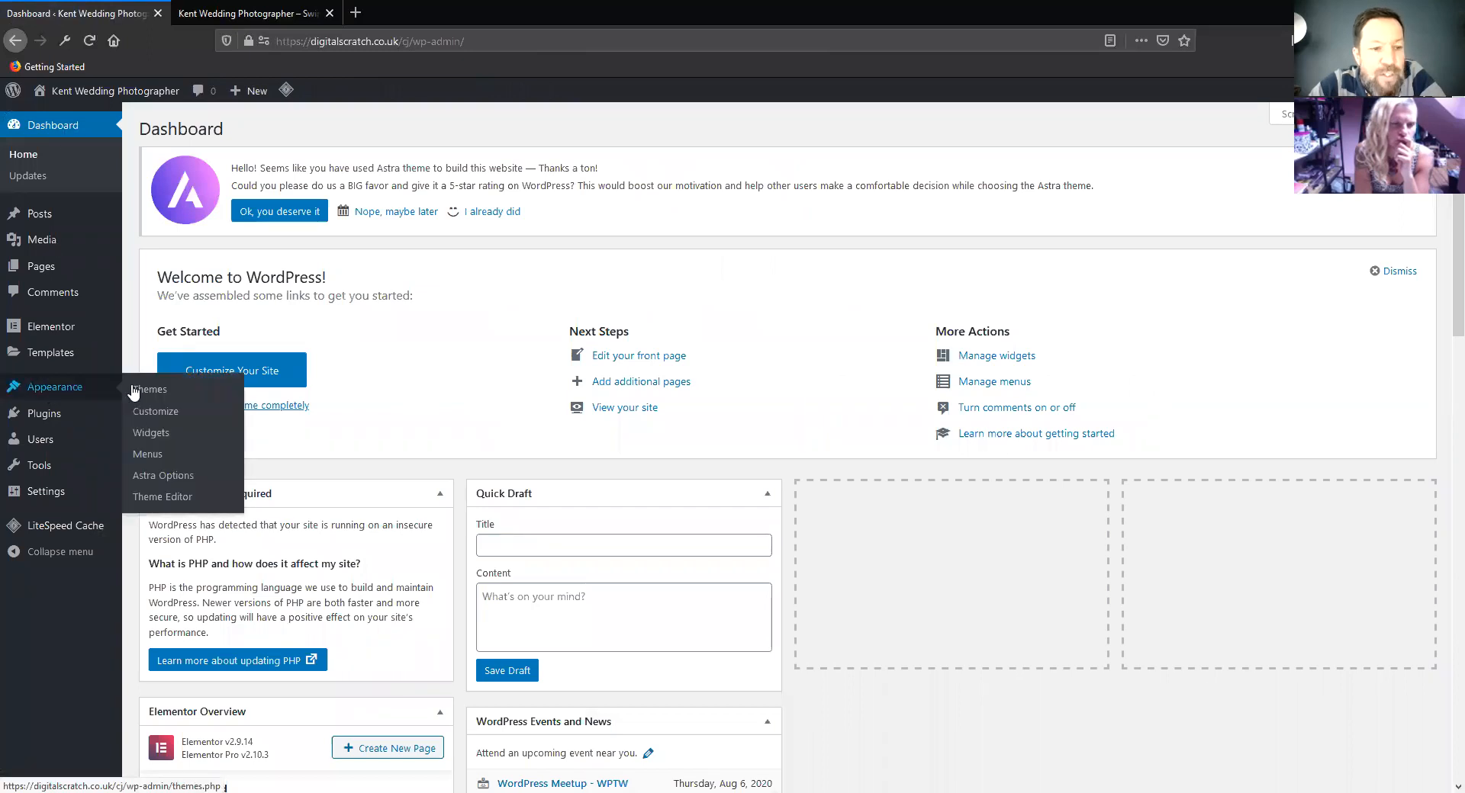
left_click(155, 413)
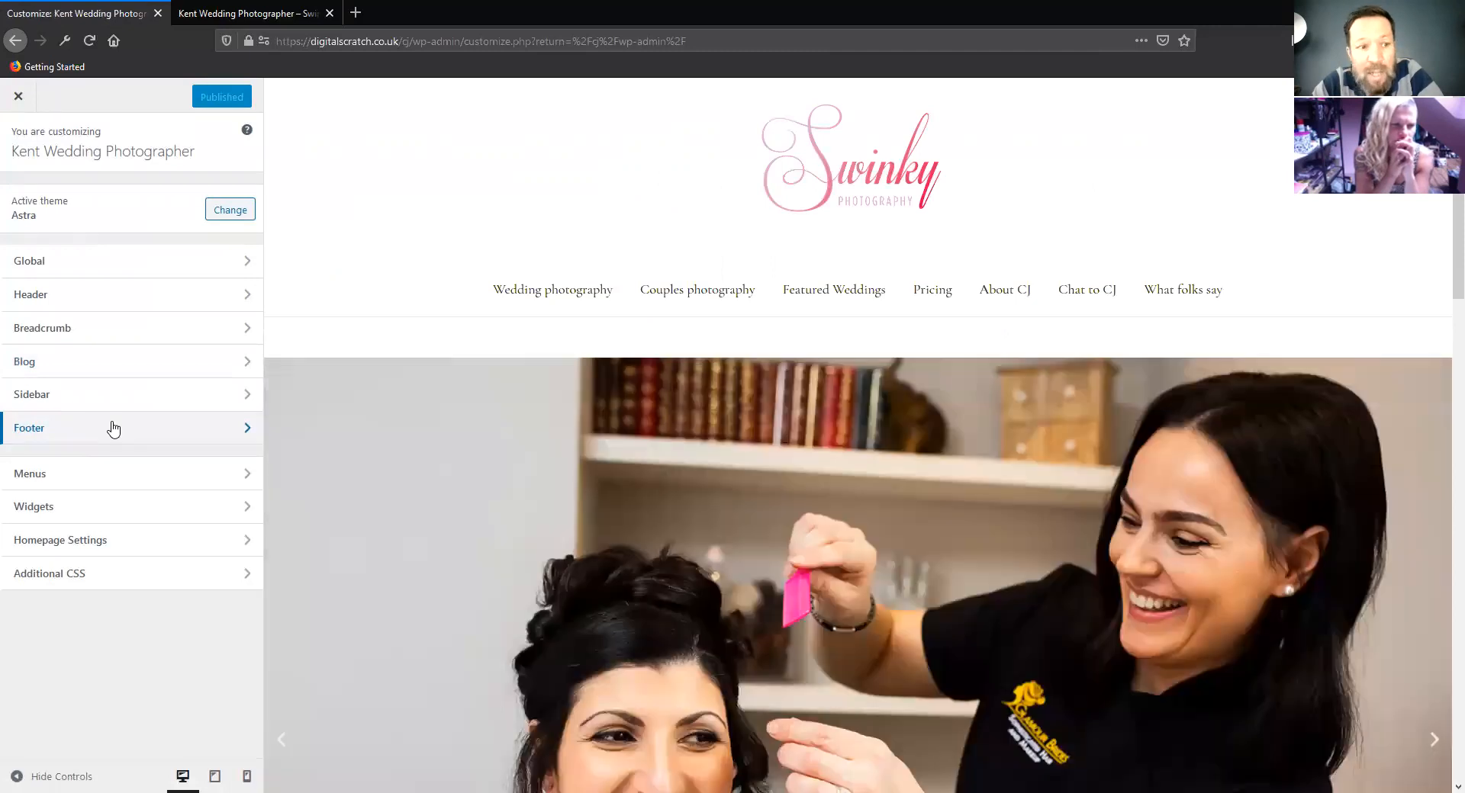
left_click(113, 429)
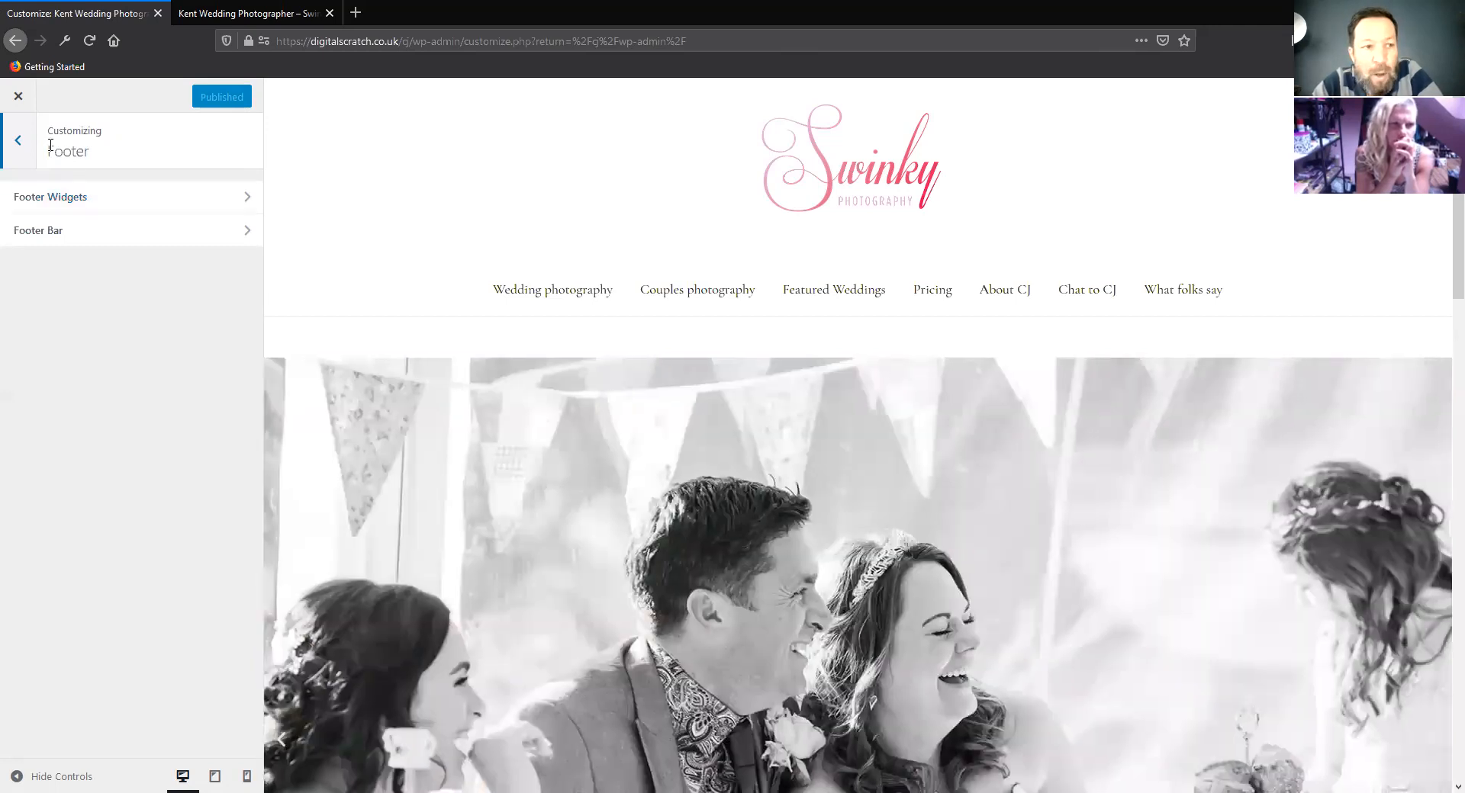
scroll(864, 396, "down", 15)
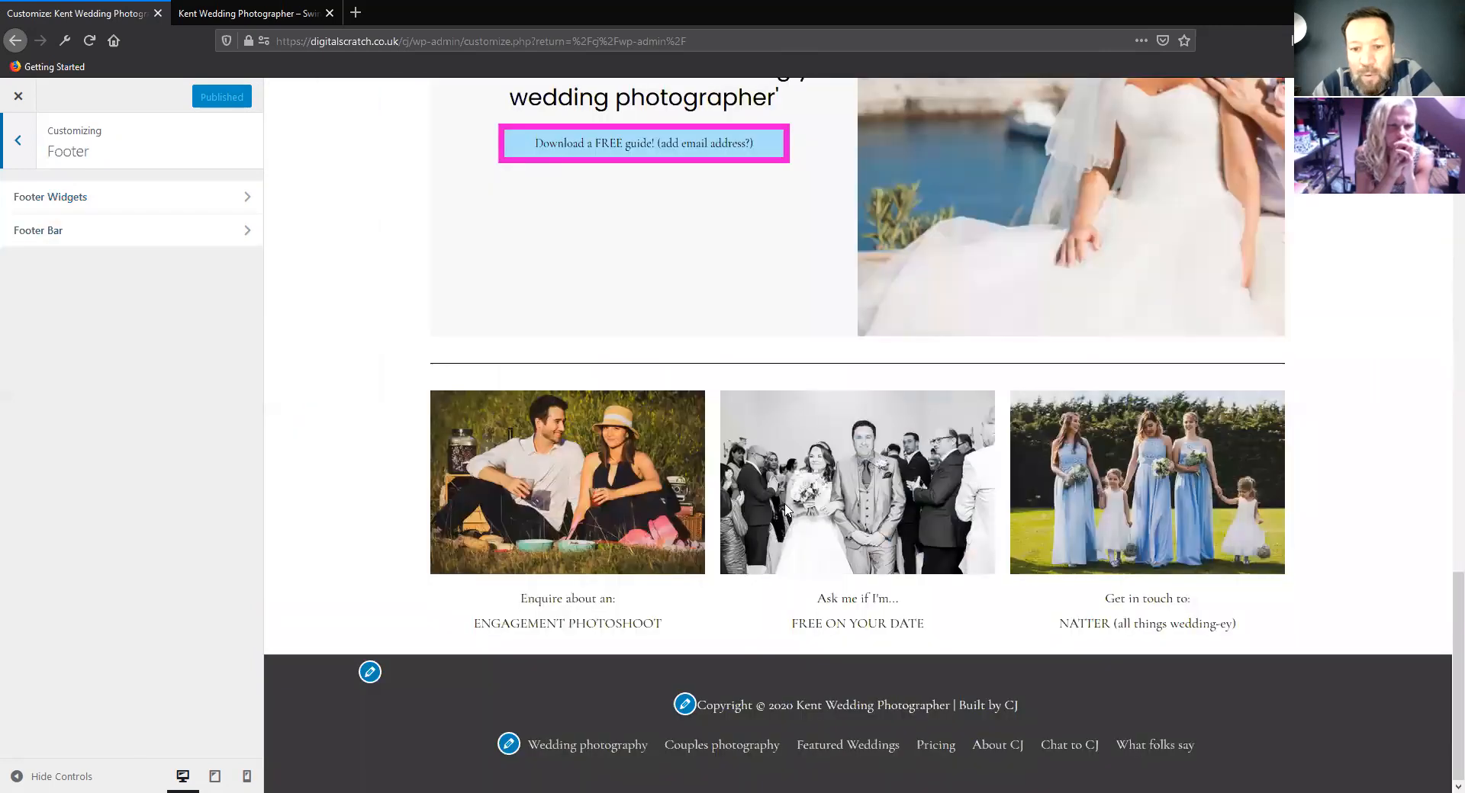
left_click(85, 240)
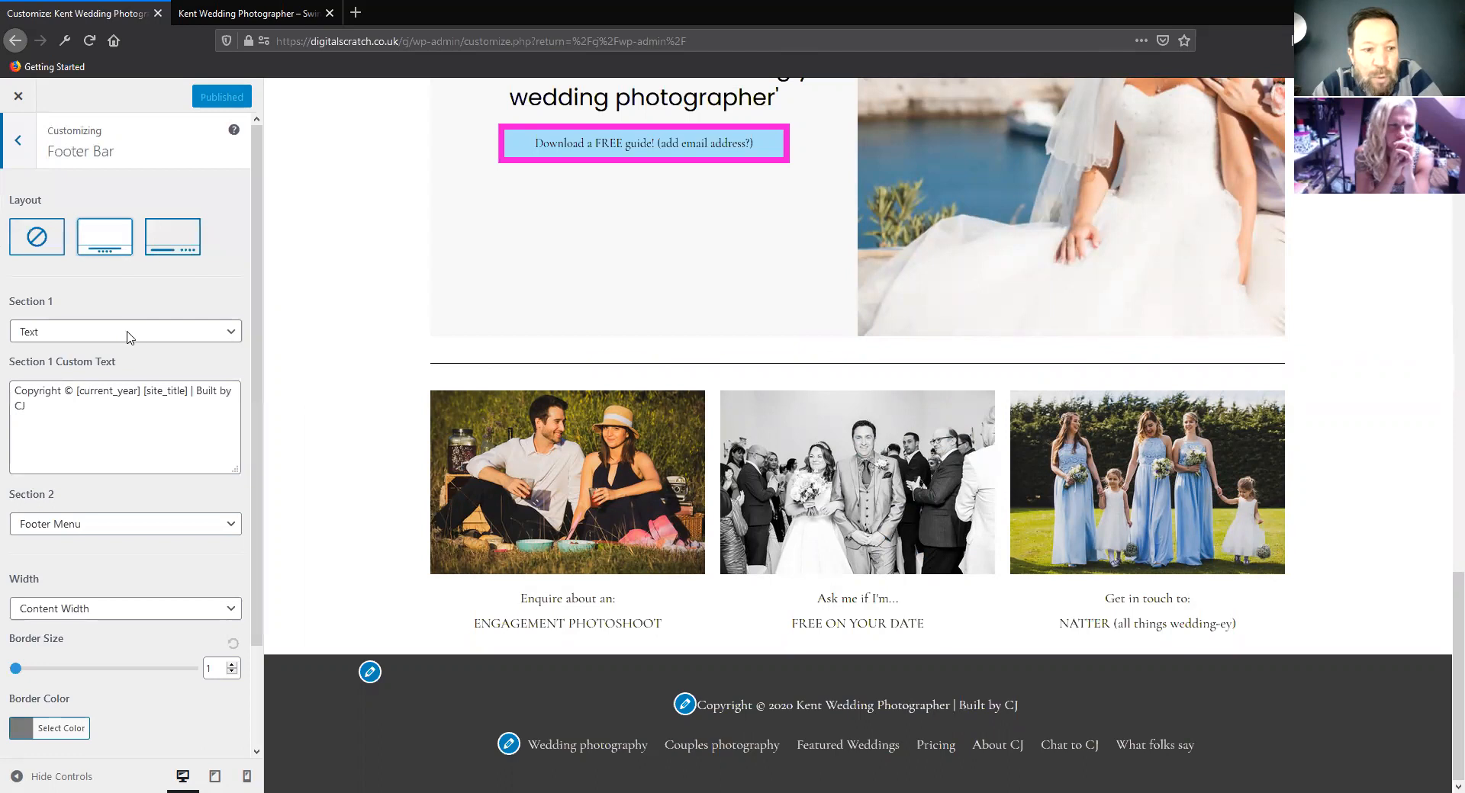
scroll(129, 336, "down", 3)
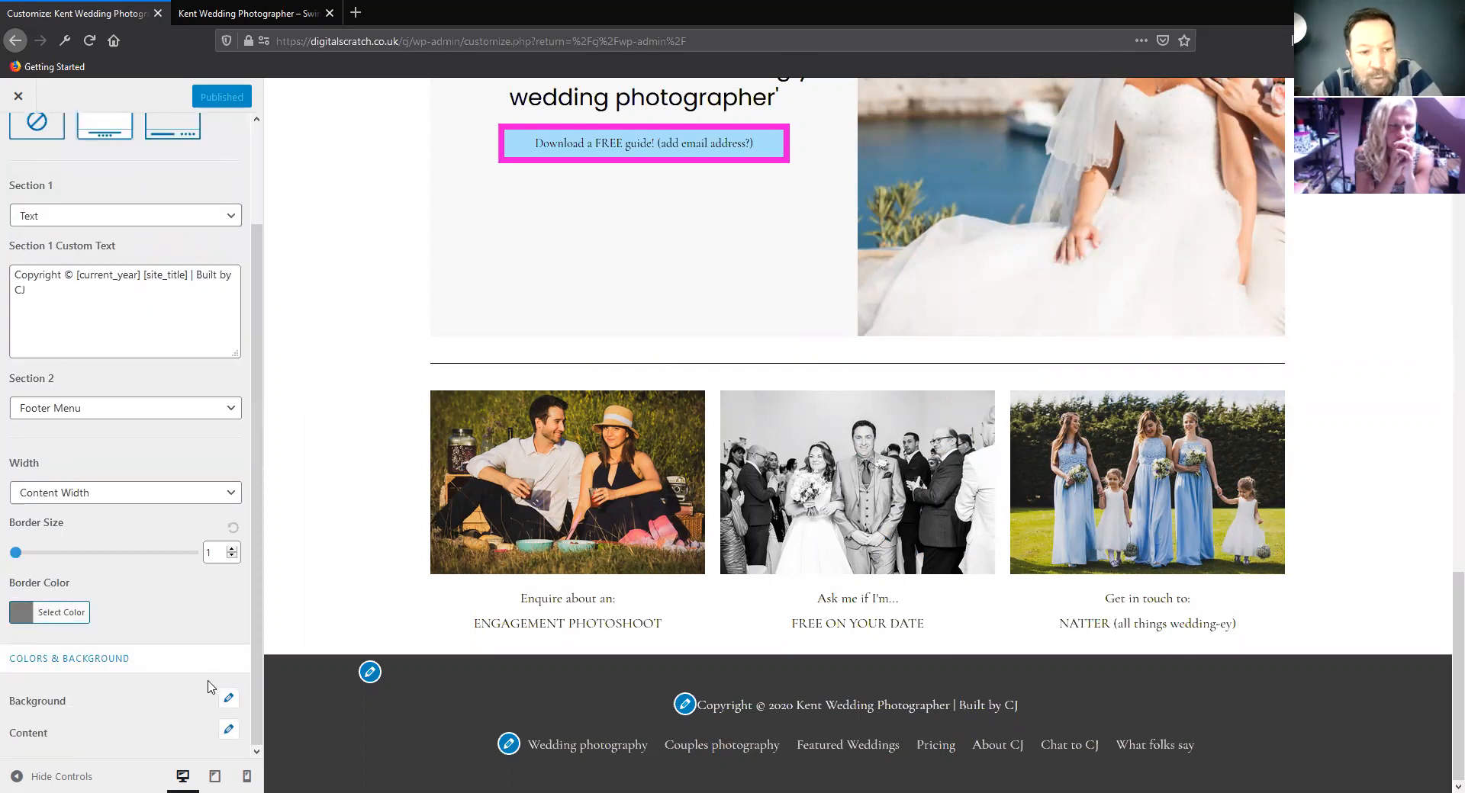
Try the red swatch #dd3333 as the footer bar's background color
left_click(229, 702)
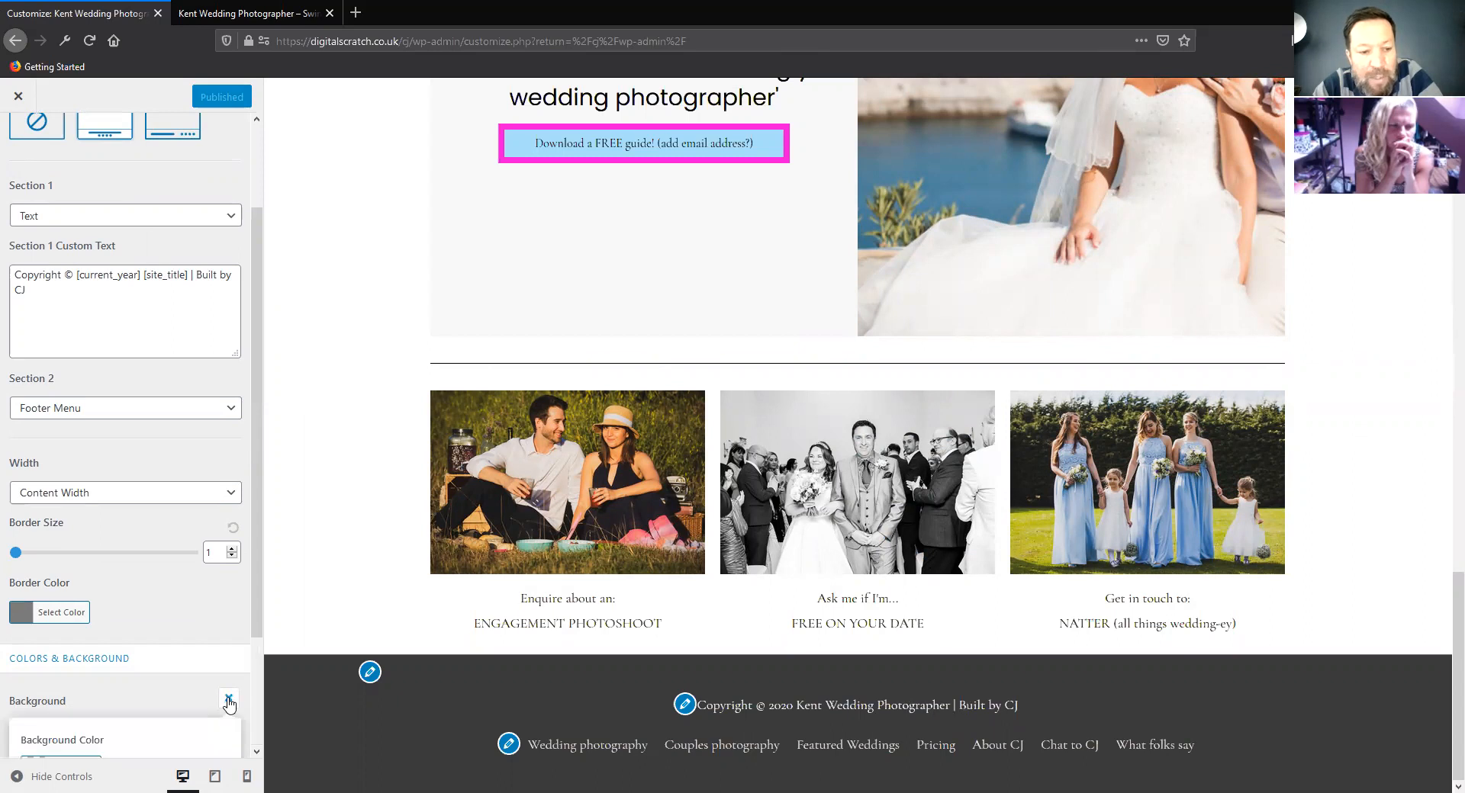
scroll(190, 648, "down", 4)
left_click(34, 621)
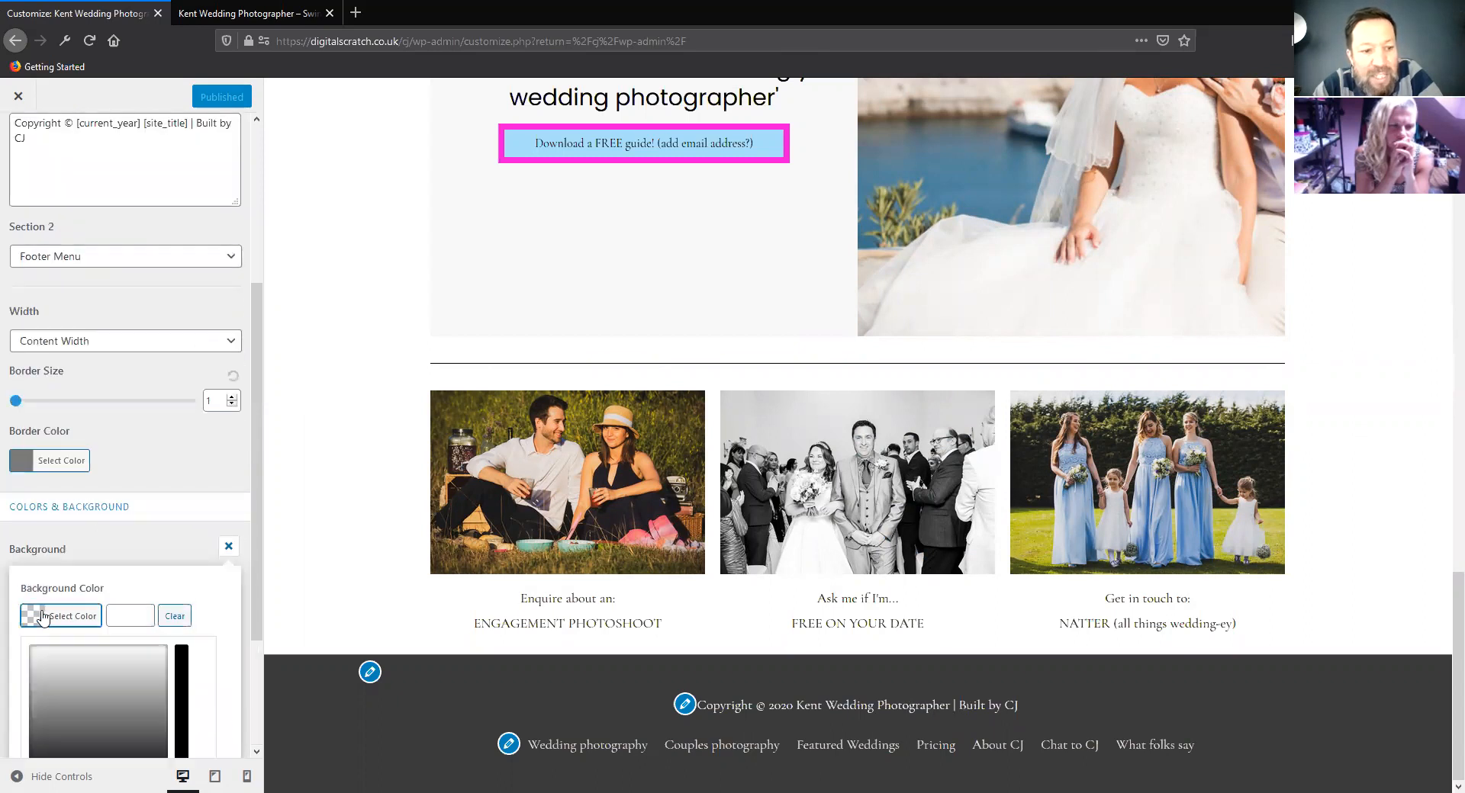
scroll(77, 633, "down", 4)
left_click(108, 618)
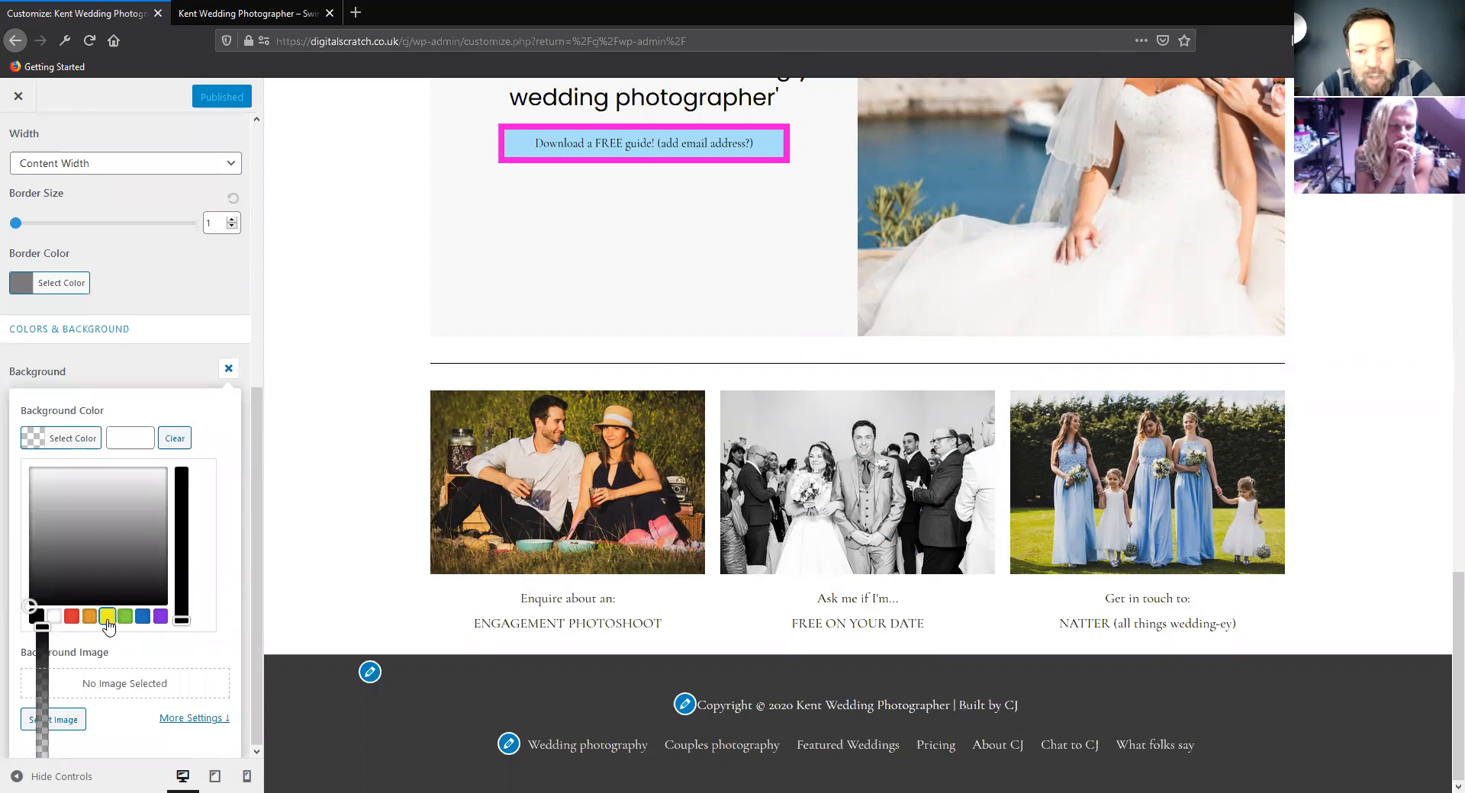
left_click(71, 617)
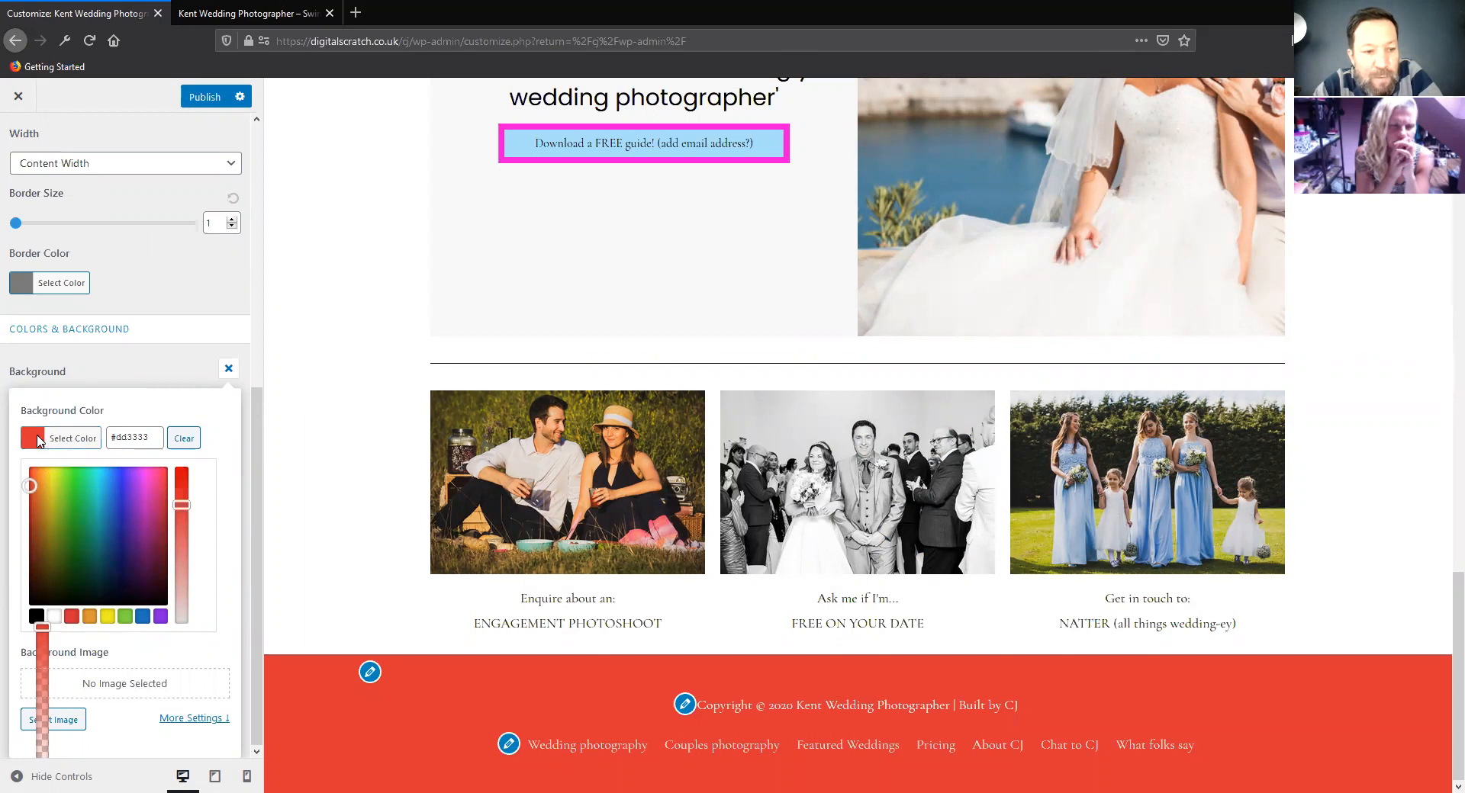
Try a dark green, #073516, as the footer bar's background color and close the background options
left_click(38, 441)
left_click(34, 617)
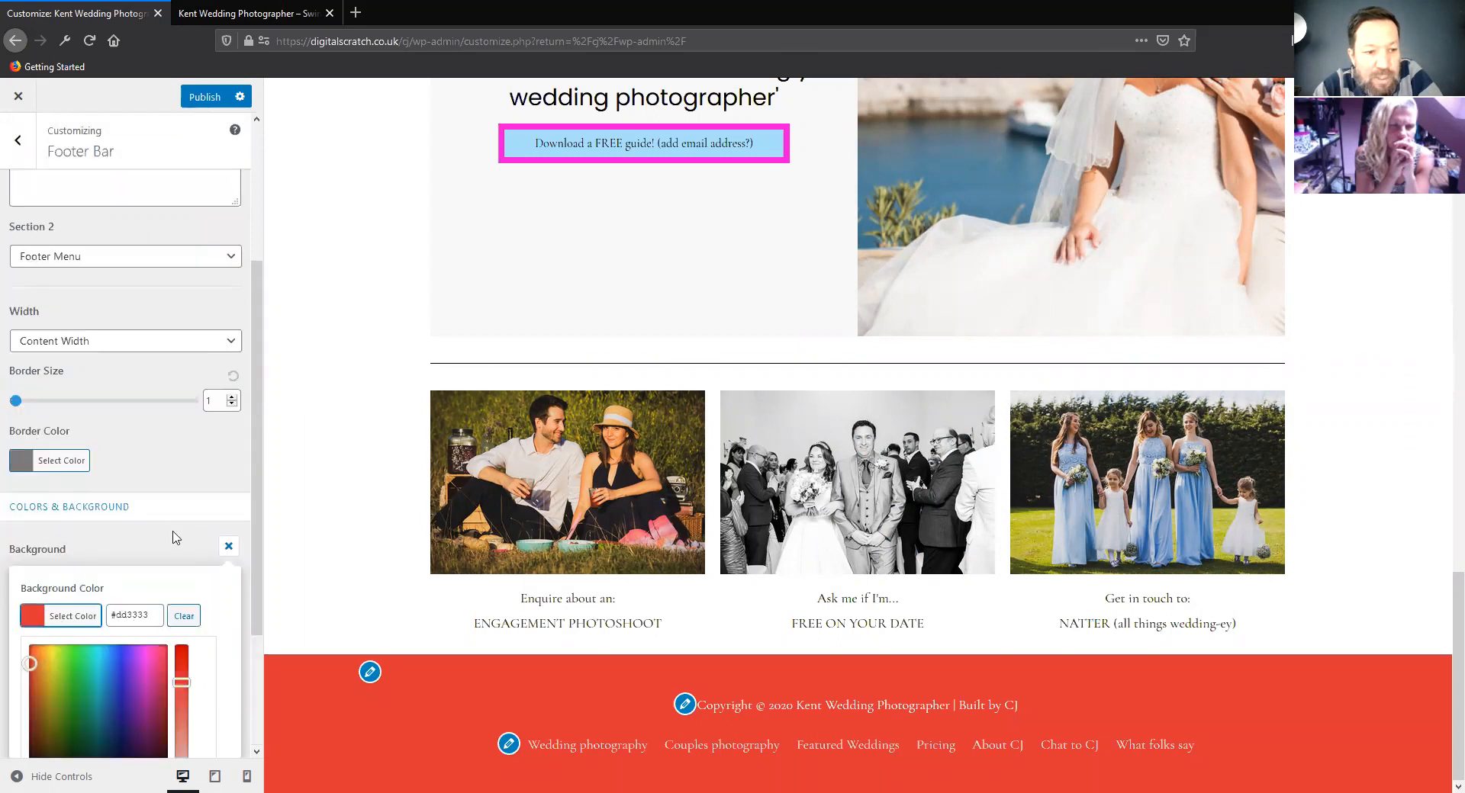
scroll(91, 587, "down", 3)
mouse_move(31, 531)
left_mouse_down()
mouse_move(89, 604)
mouse_move(84, 626)
left_mouse_up()
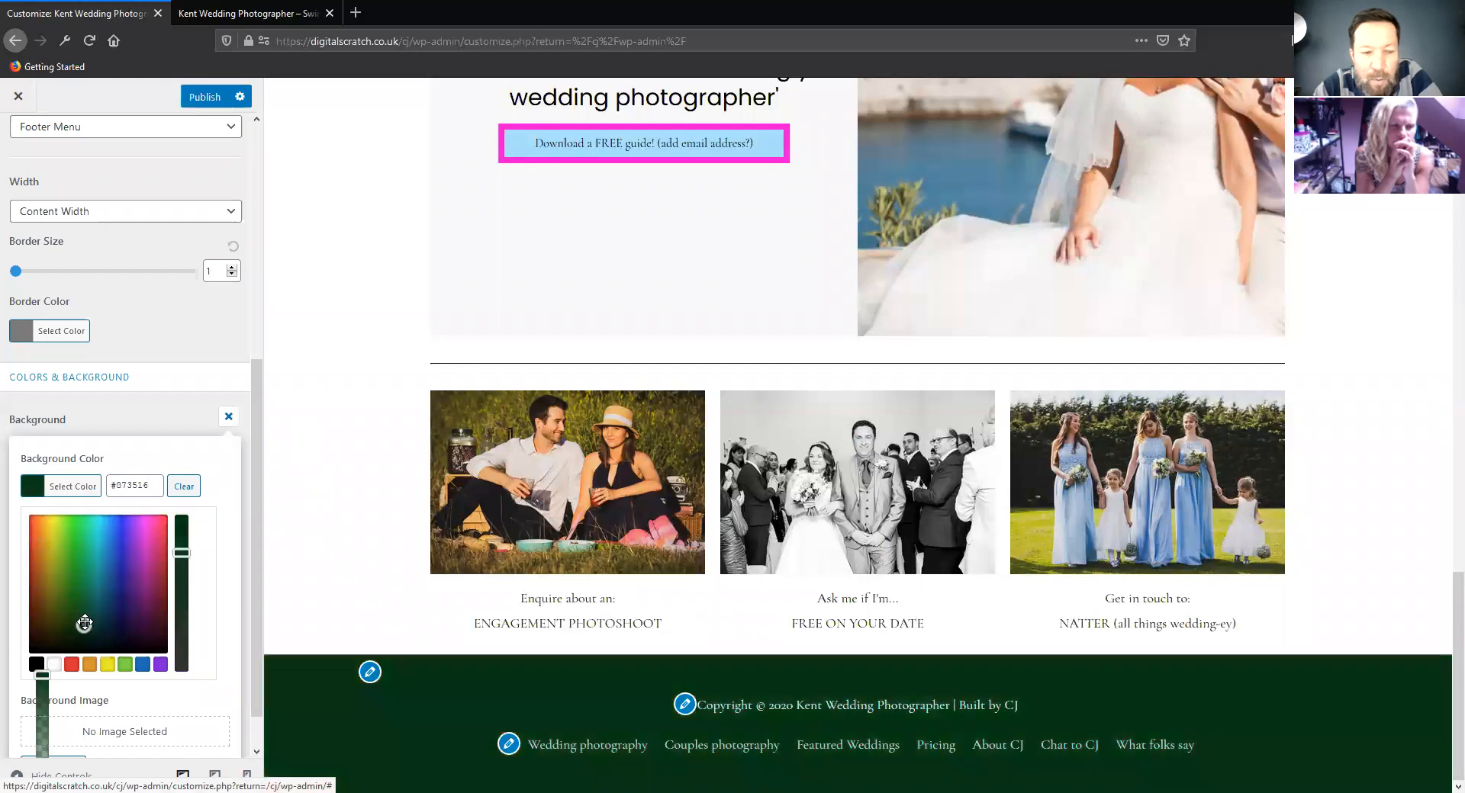
left_click(162, 336)
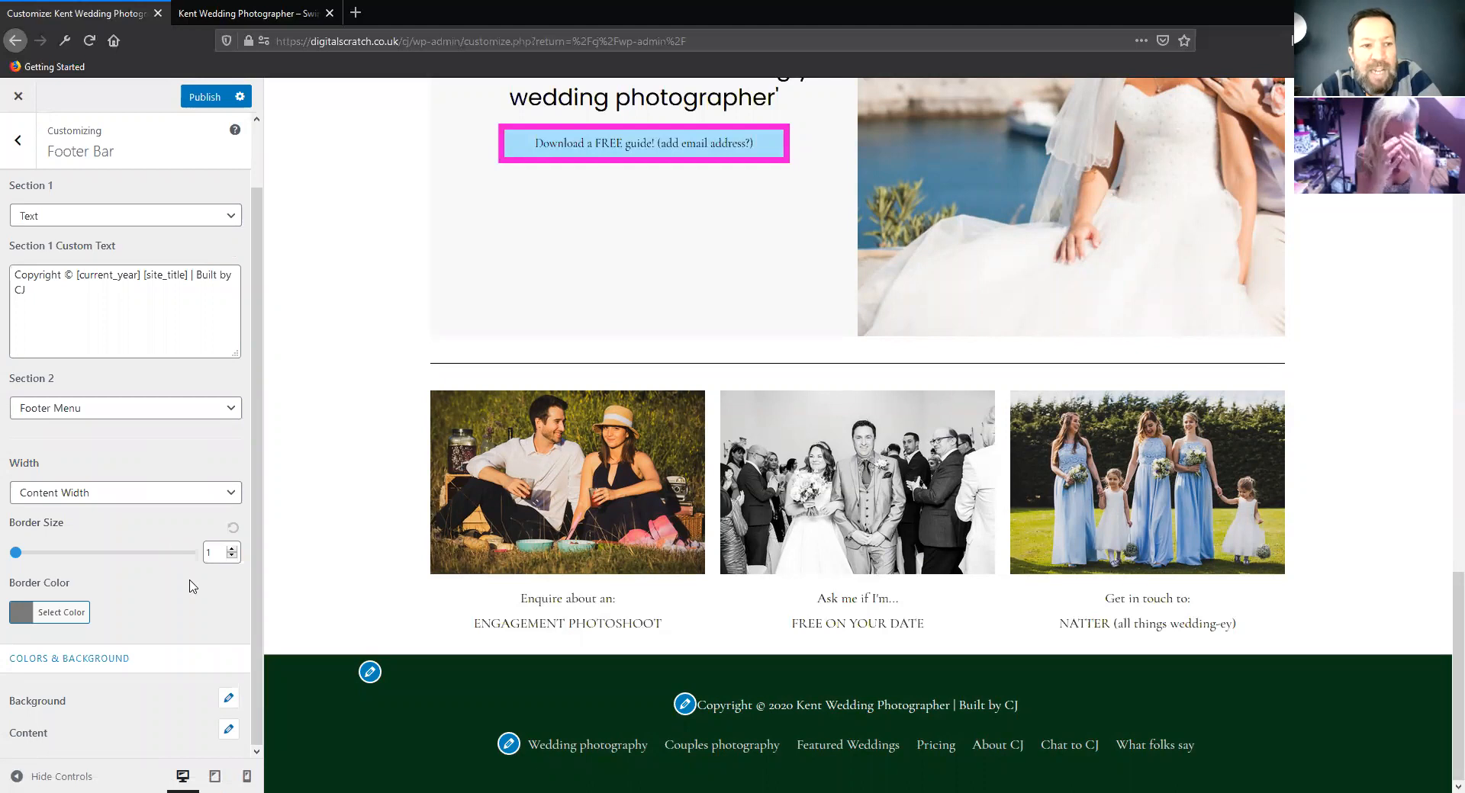
Leave the customizer and discard the unpublished footer bar background color
left_click(17, 140)
left_click(18, 95)
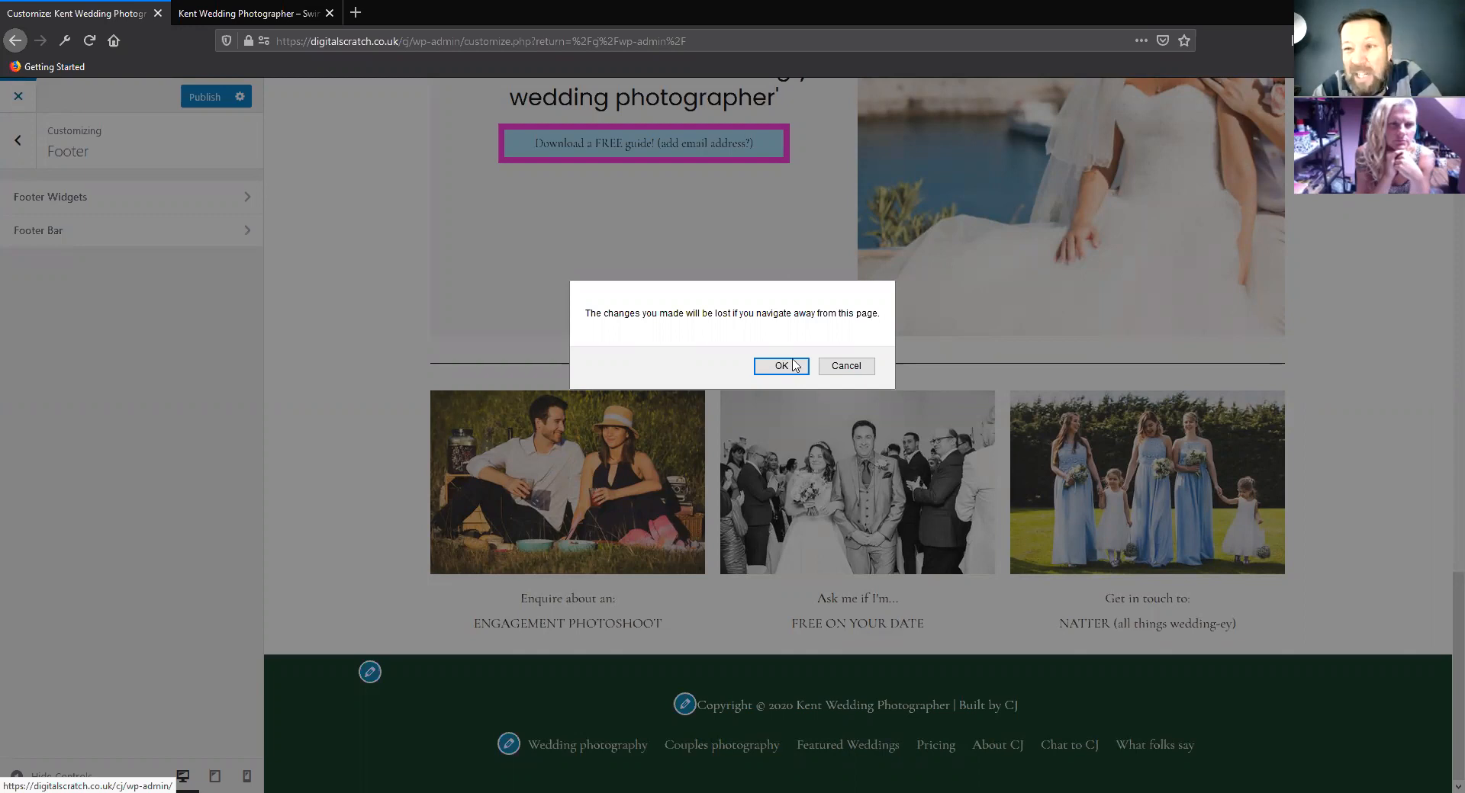
key("Return")
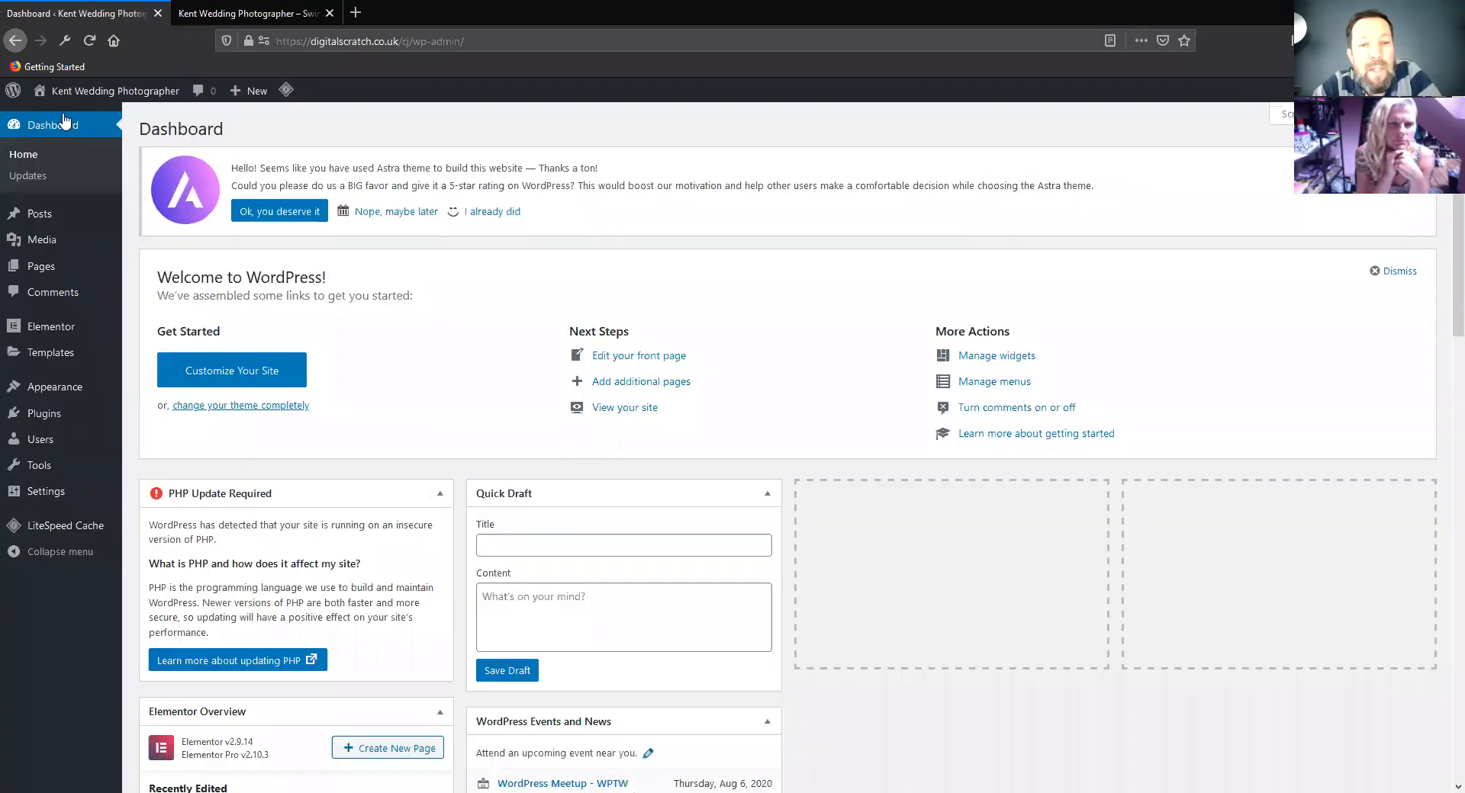
Visit the live site and check the home page from its header down to the footer bar
left_click(64, 120)
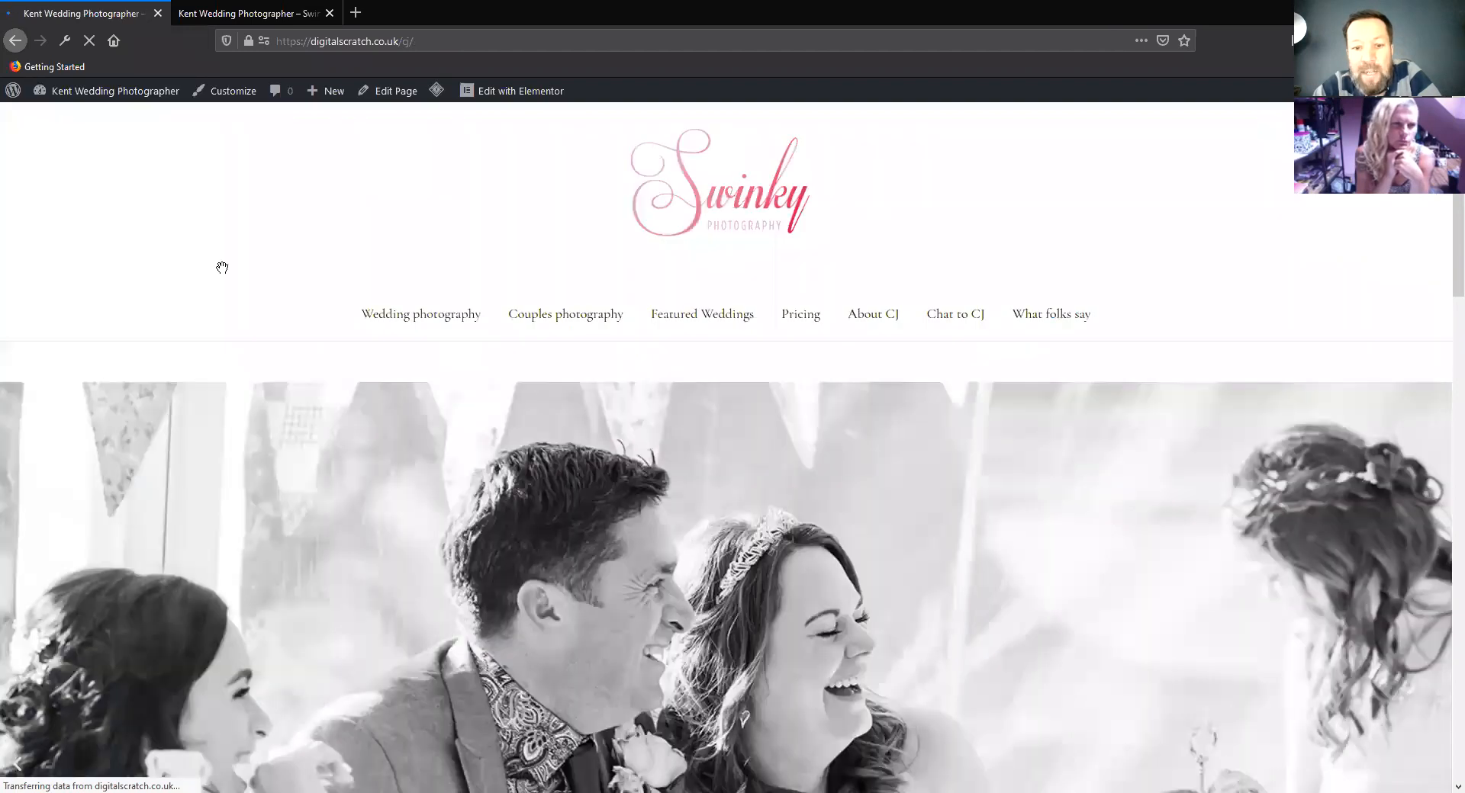
scroll(222, 268, "down", 20)
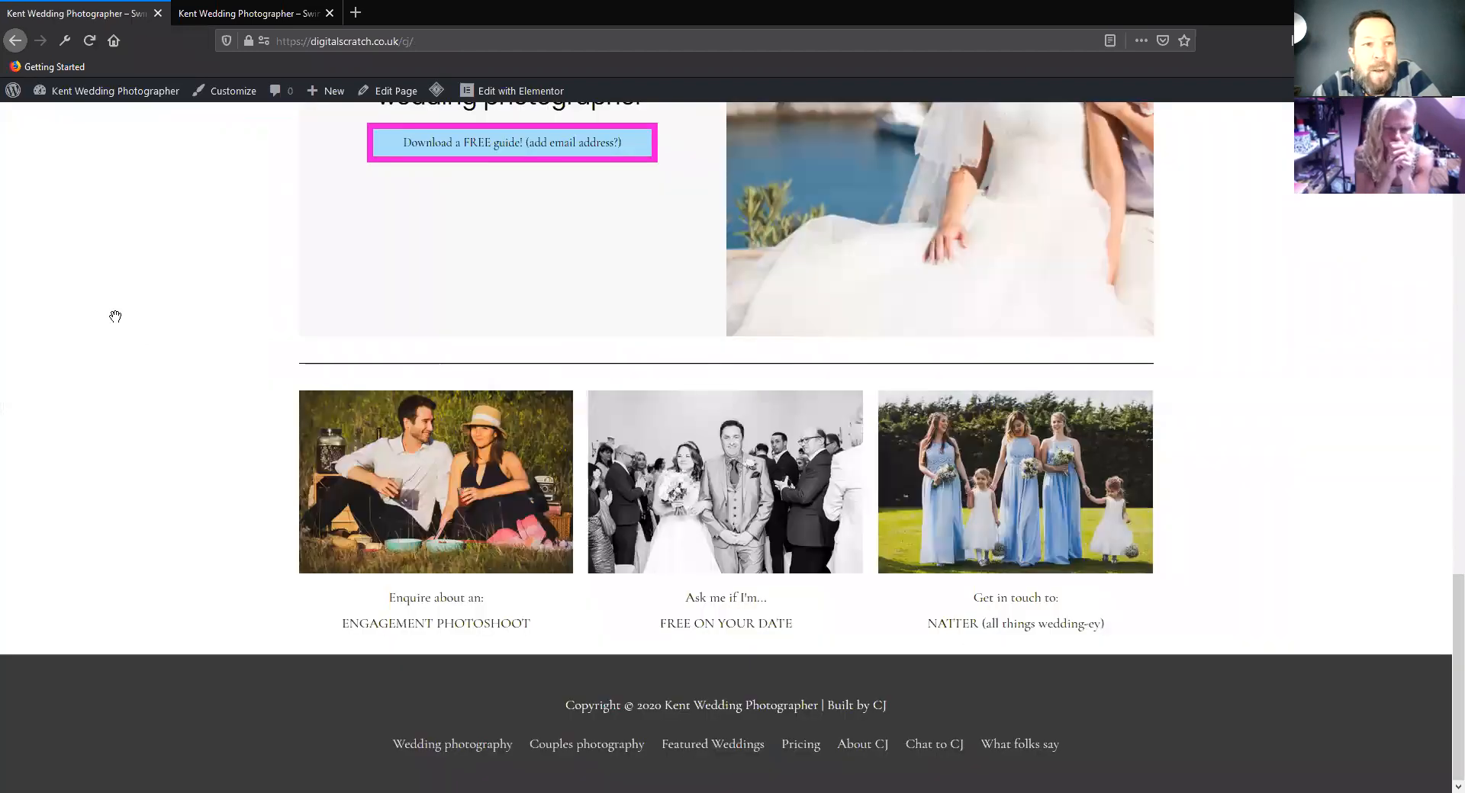
scroll(115, 316, "up", 5)
scroll(137, 262, "up", 15)
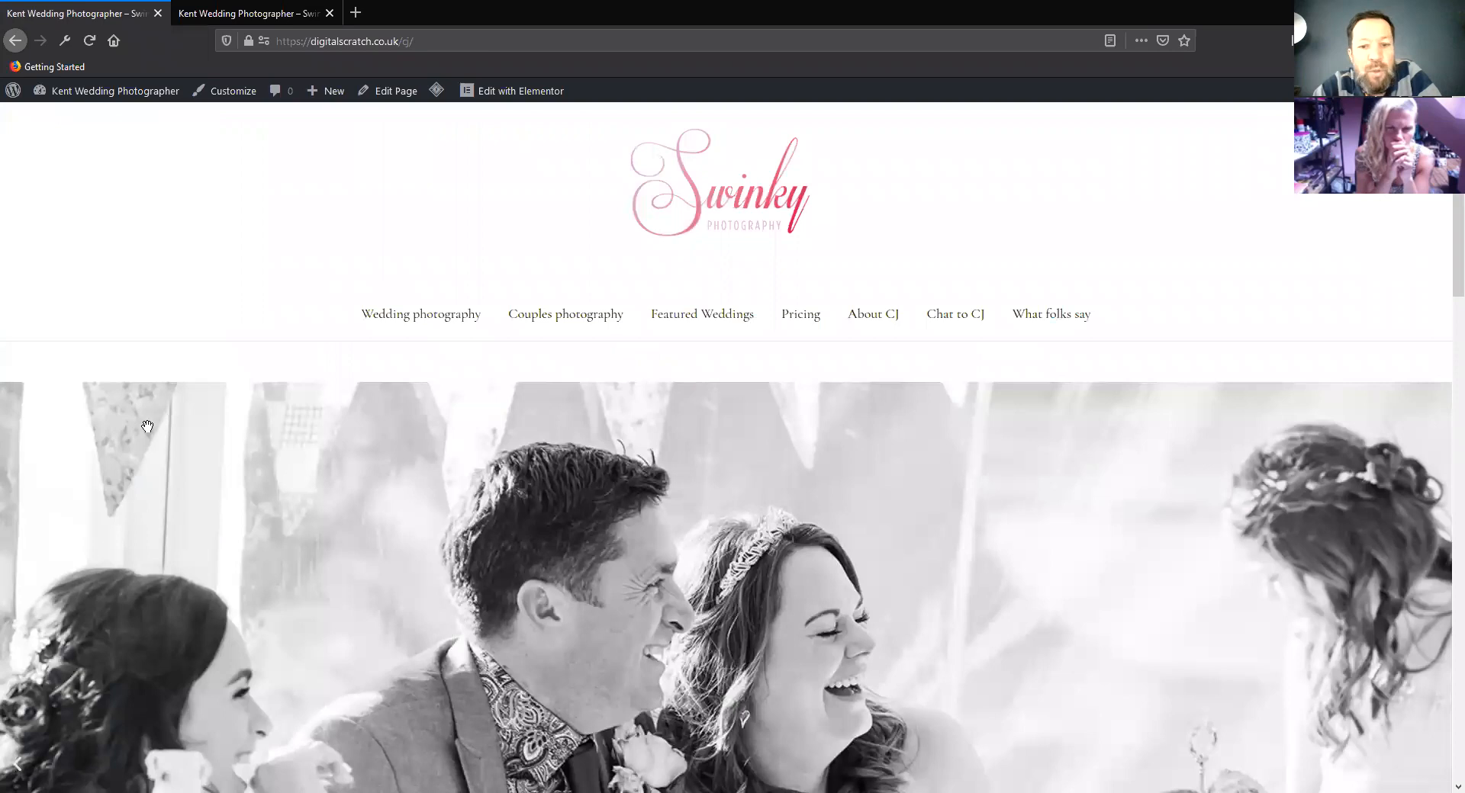
scroll(142, 459, "down", 10)
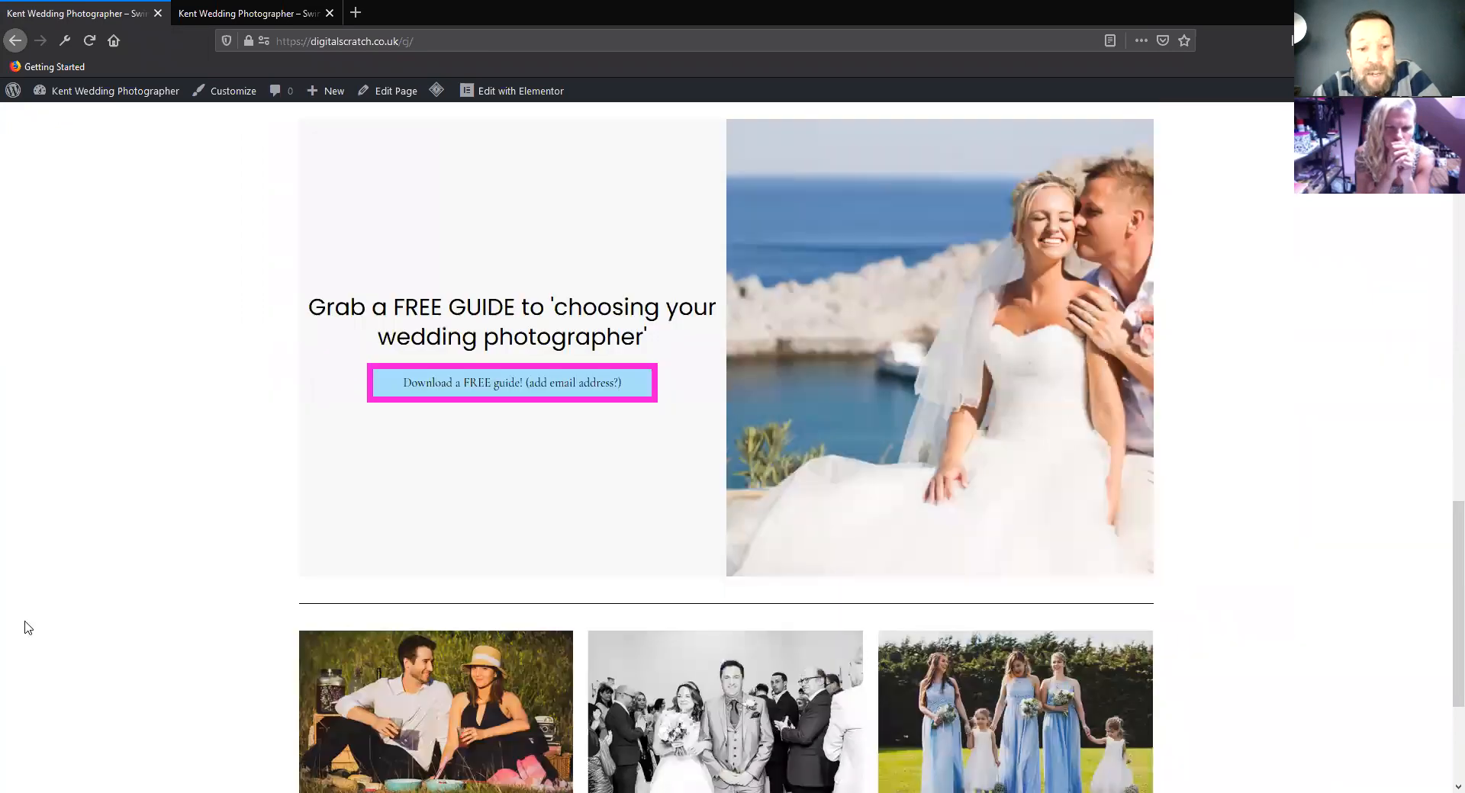
scroll(91, 699, "down", 3)
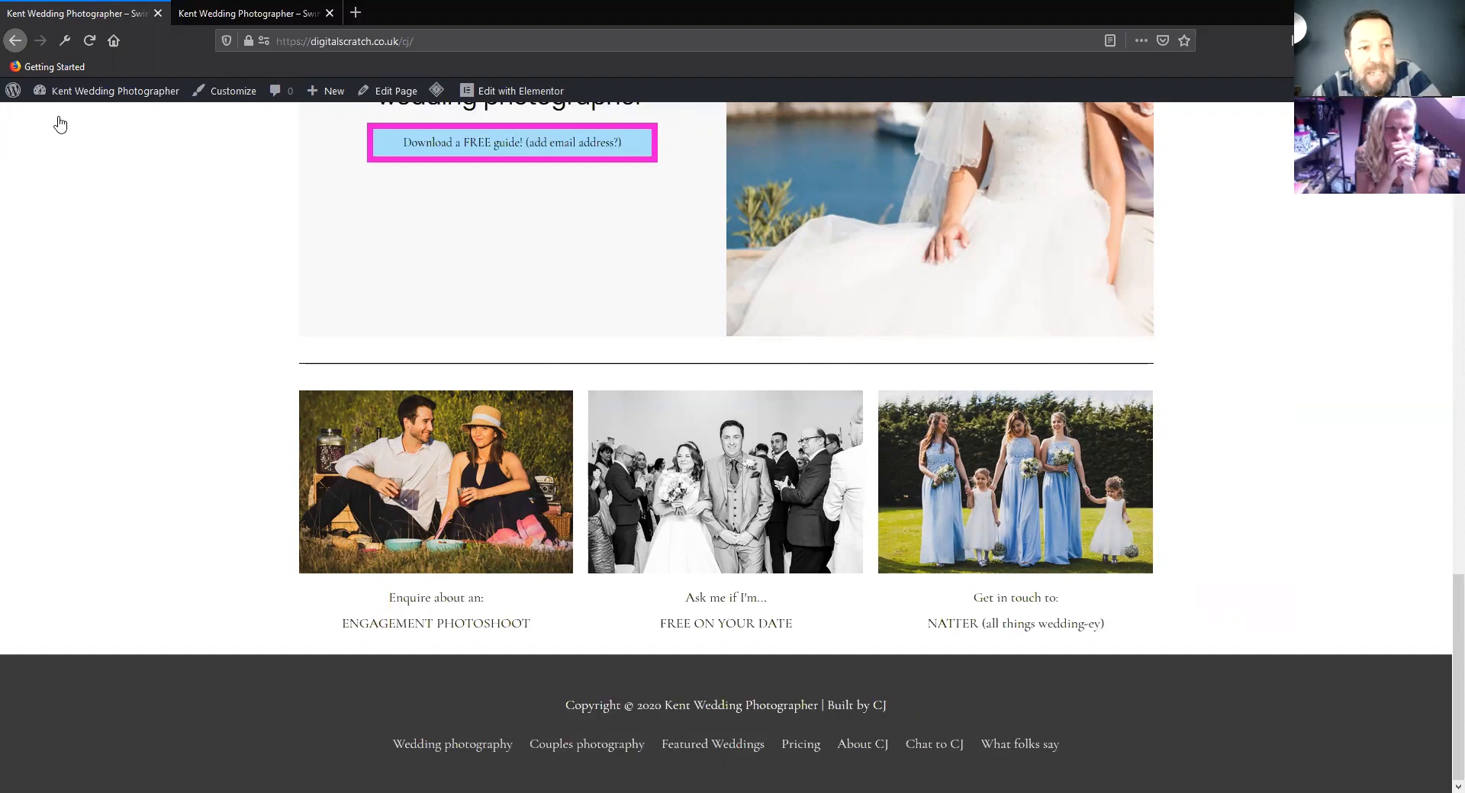
Return to the customizer's Footer Widgets settings and enable the layout with four widget areas
mouse_move(65, 111)
left_click(49, 177)
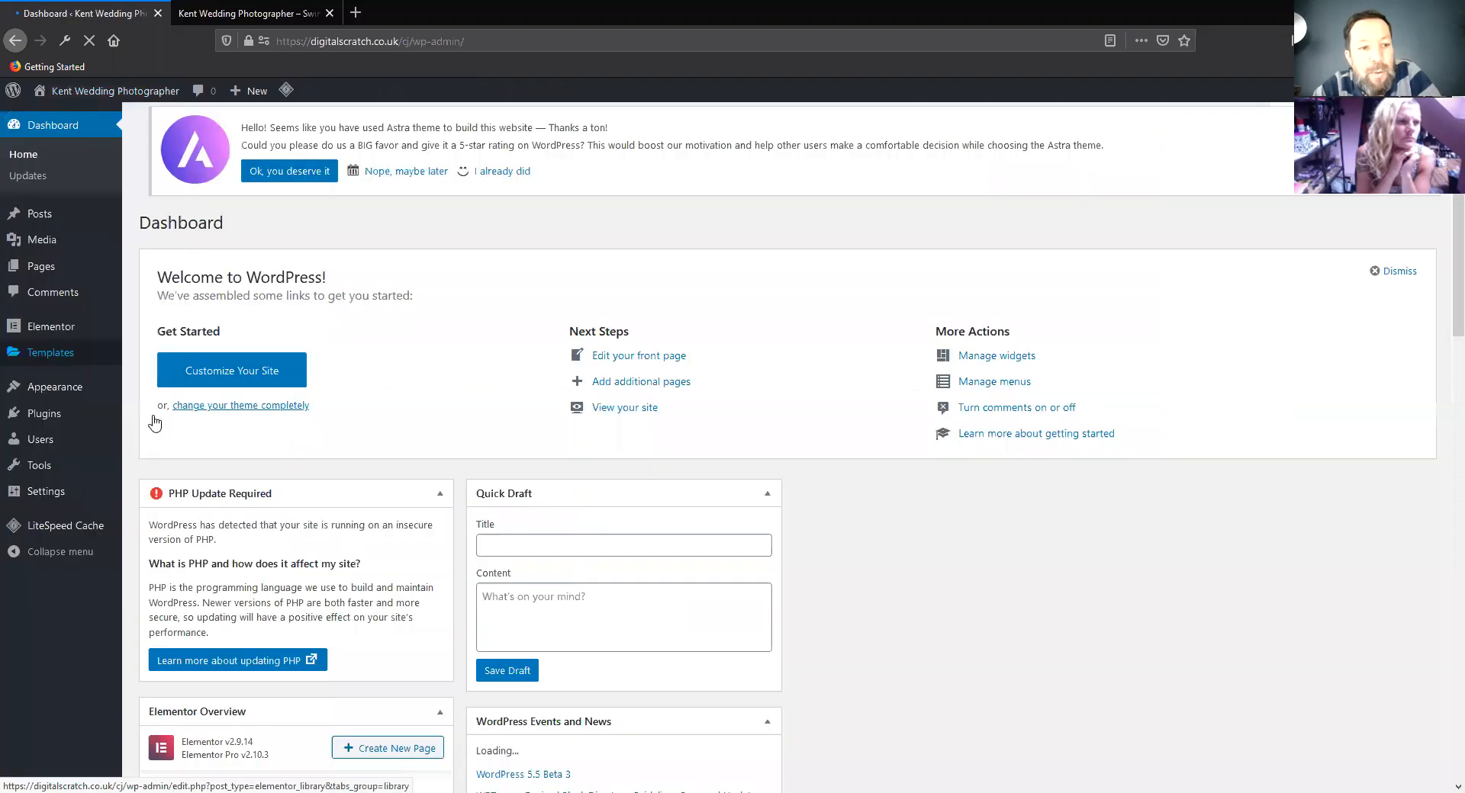
mouse_move(38, 390)
left_click(152, 414)
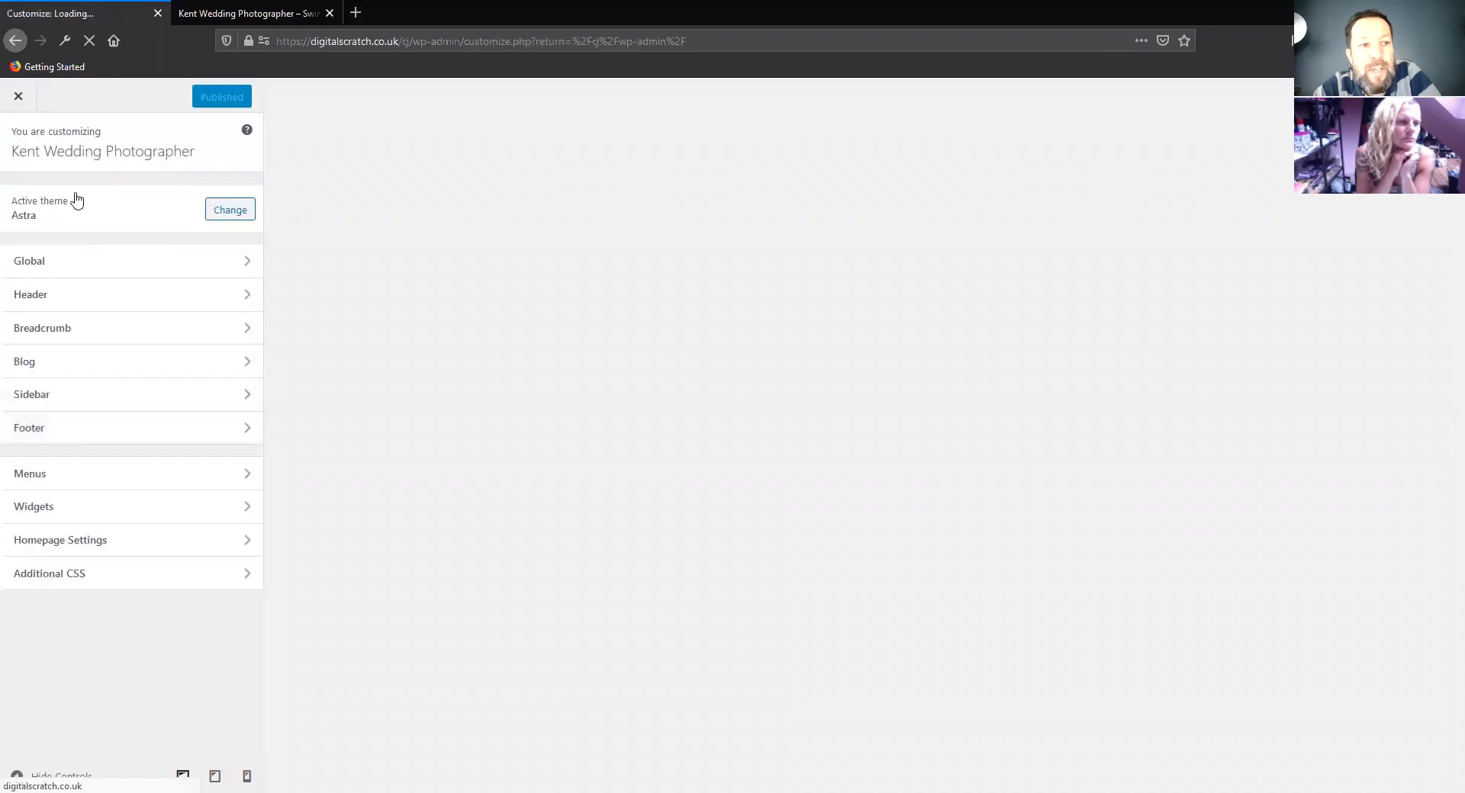
left_click(63, 200)
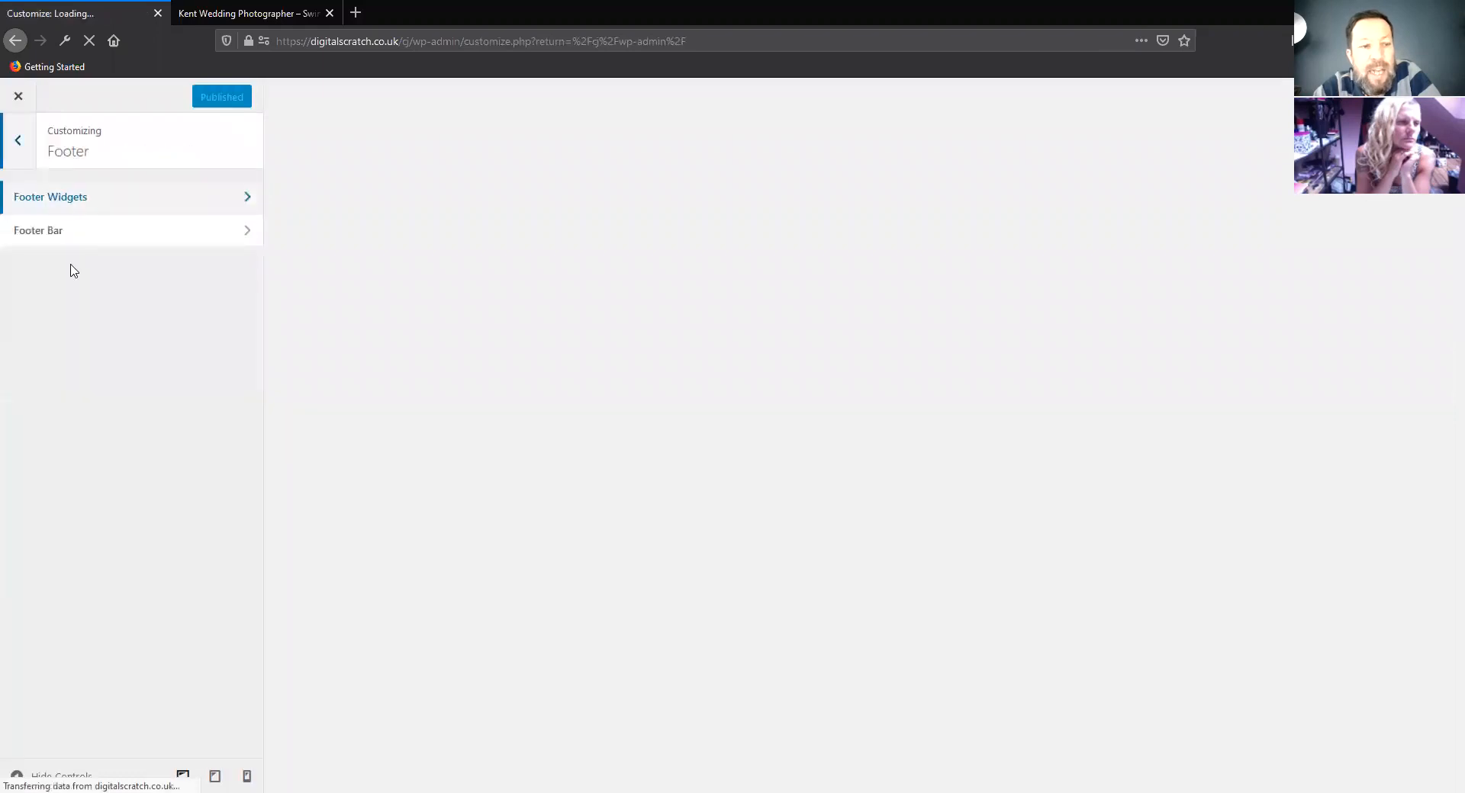
left_click(99, 239)
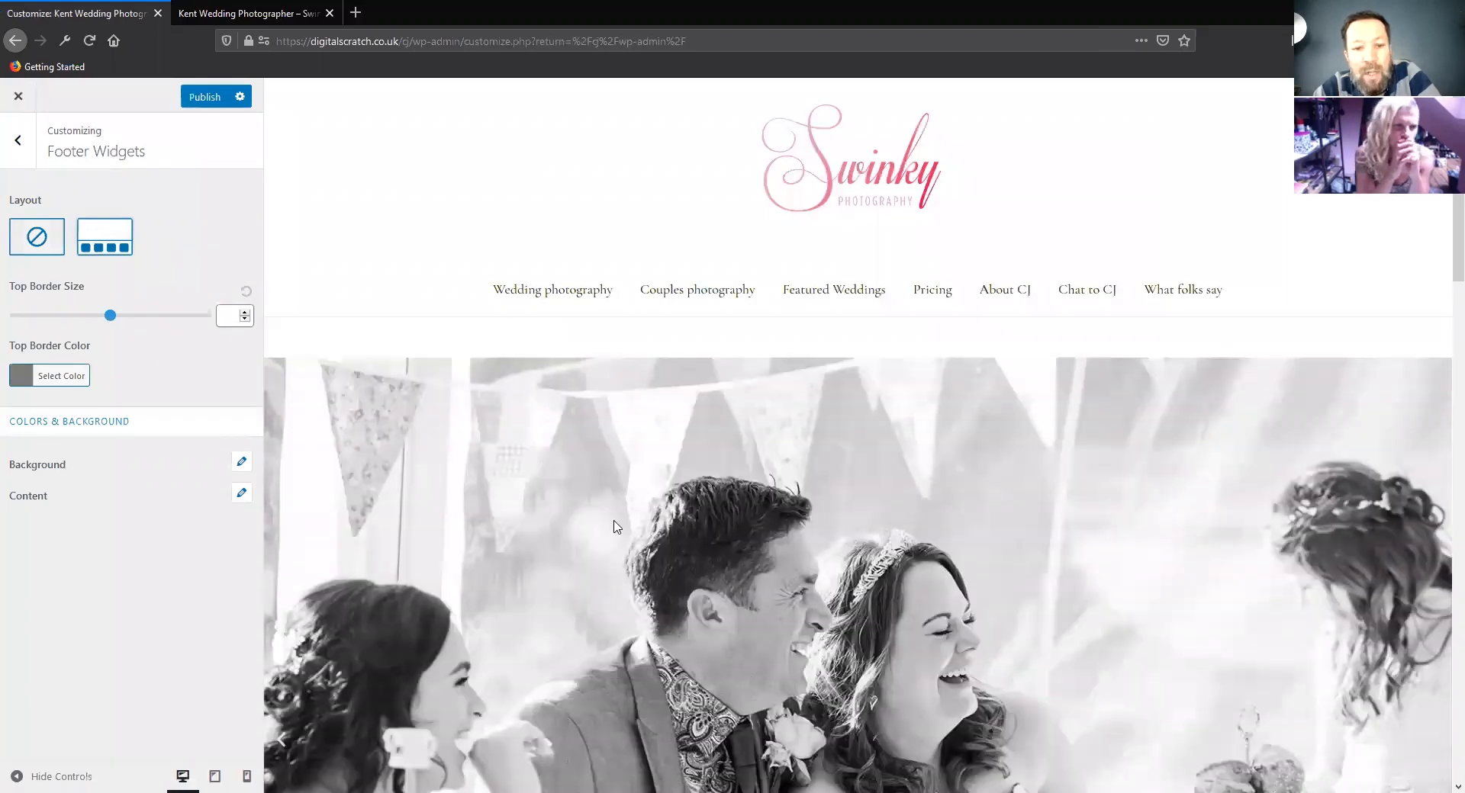
Examine the four footer widget areas in the preview and their content color options, and publish the layout
scroll(613, 526, "down", 10)
scroll(504, 585, "down", 10)
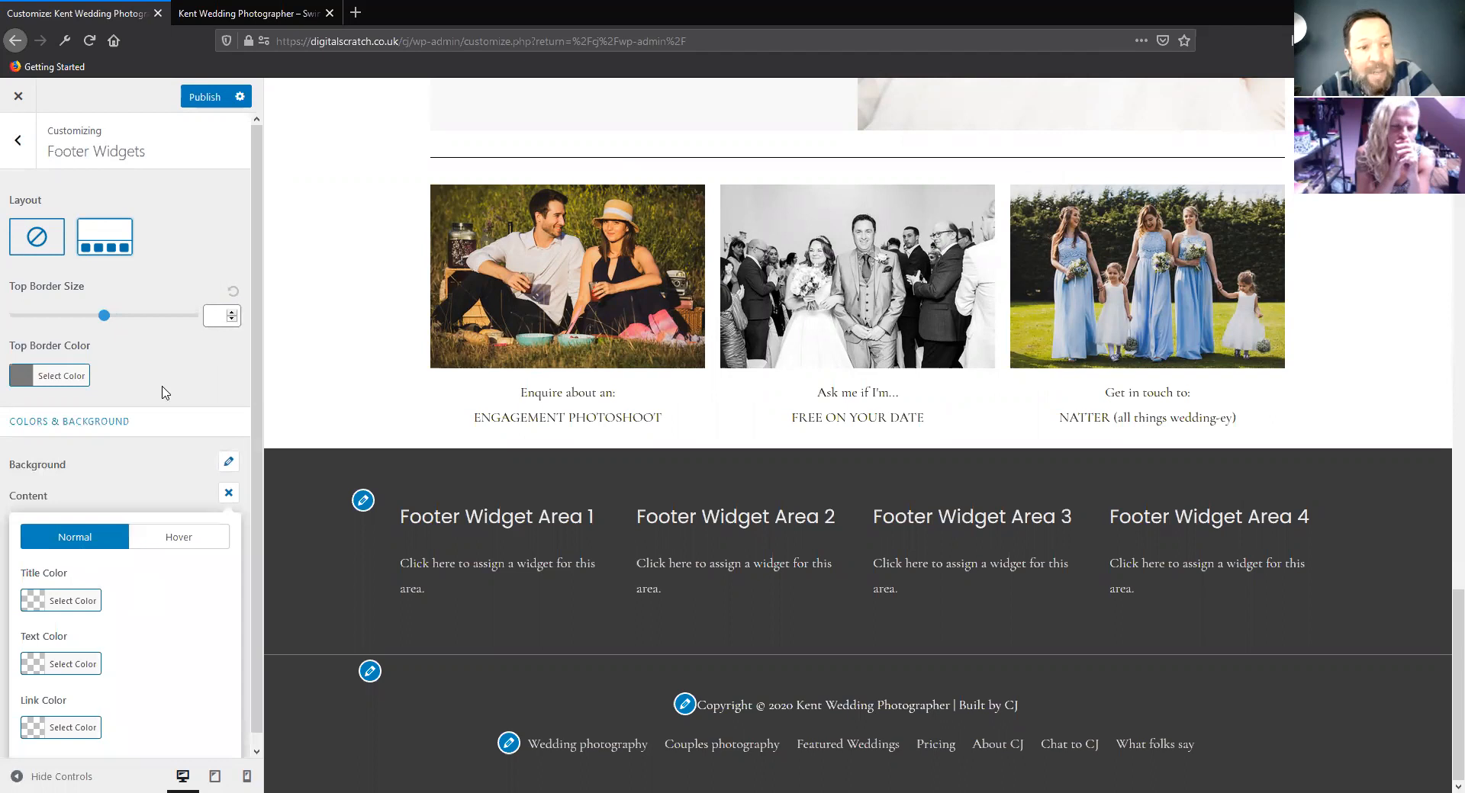
left_click(530, 499)
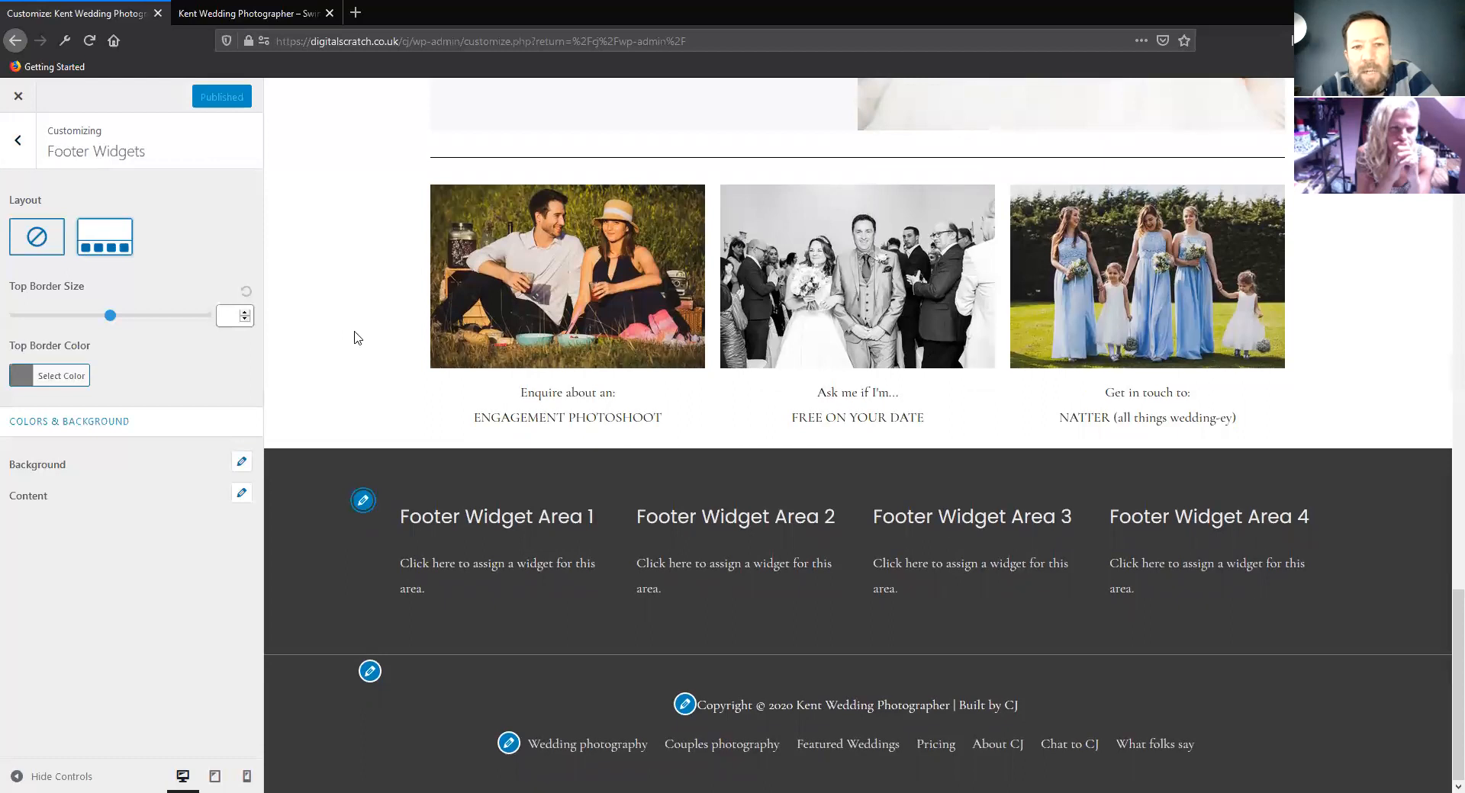
Use the preview's edit shortcuts to bring up the Footer Widgets settings and the Footer Bar settings
scroll(362, 340, "up", 4)
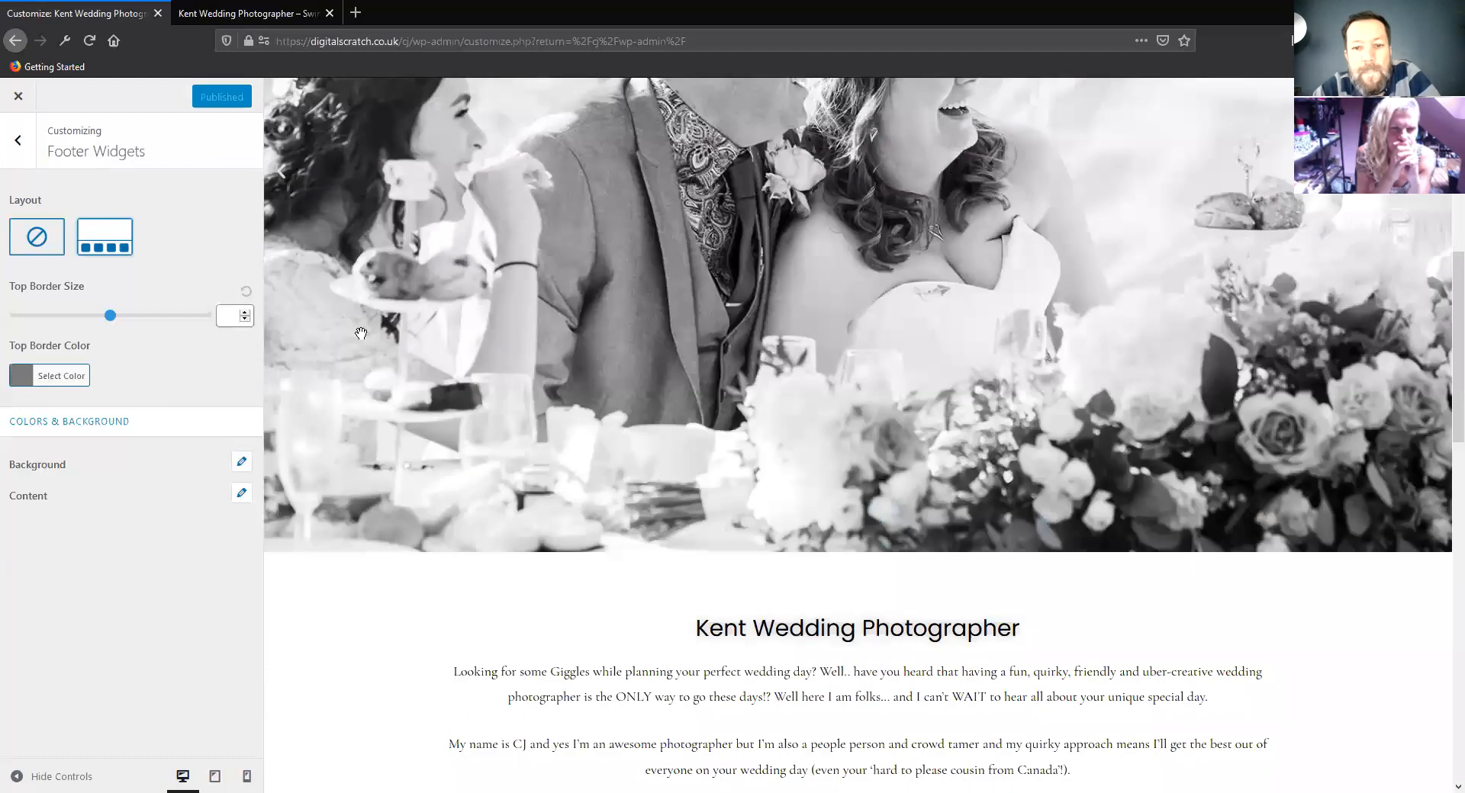
scroll(374, 334, "down", 15)
left_click(363, 502)
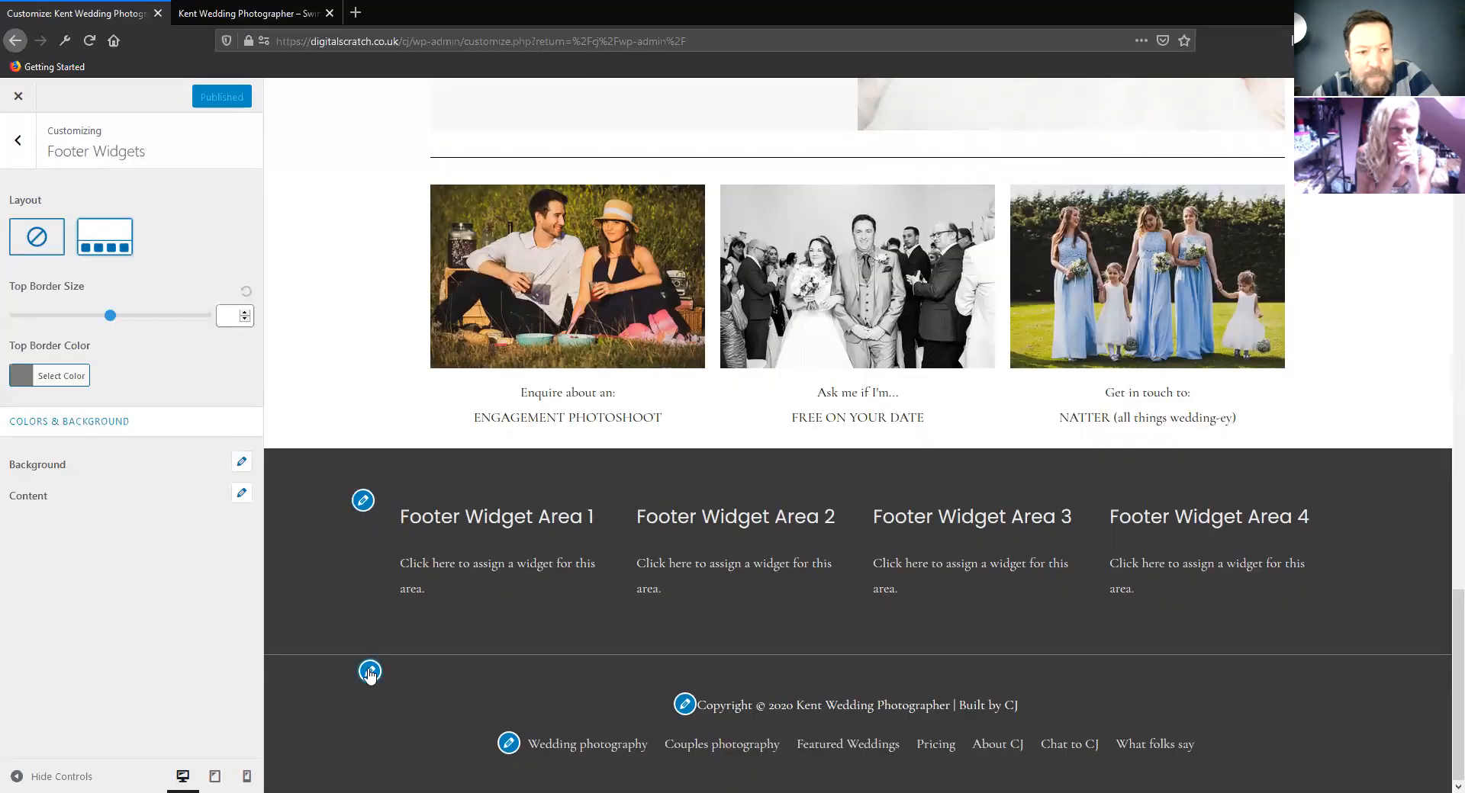
left_click(363, 505)
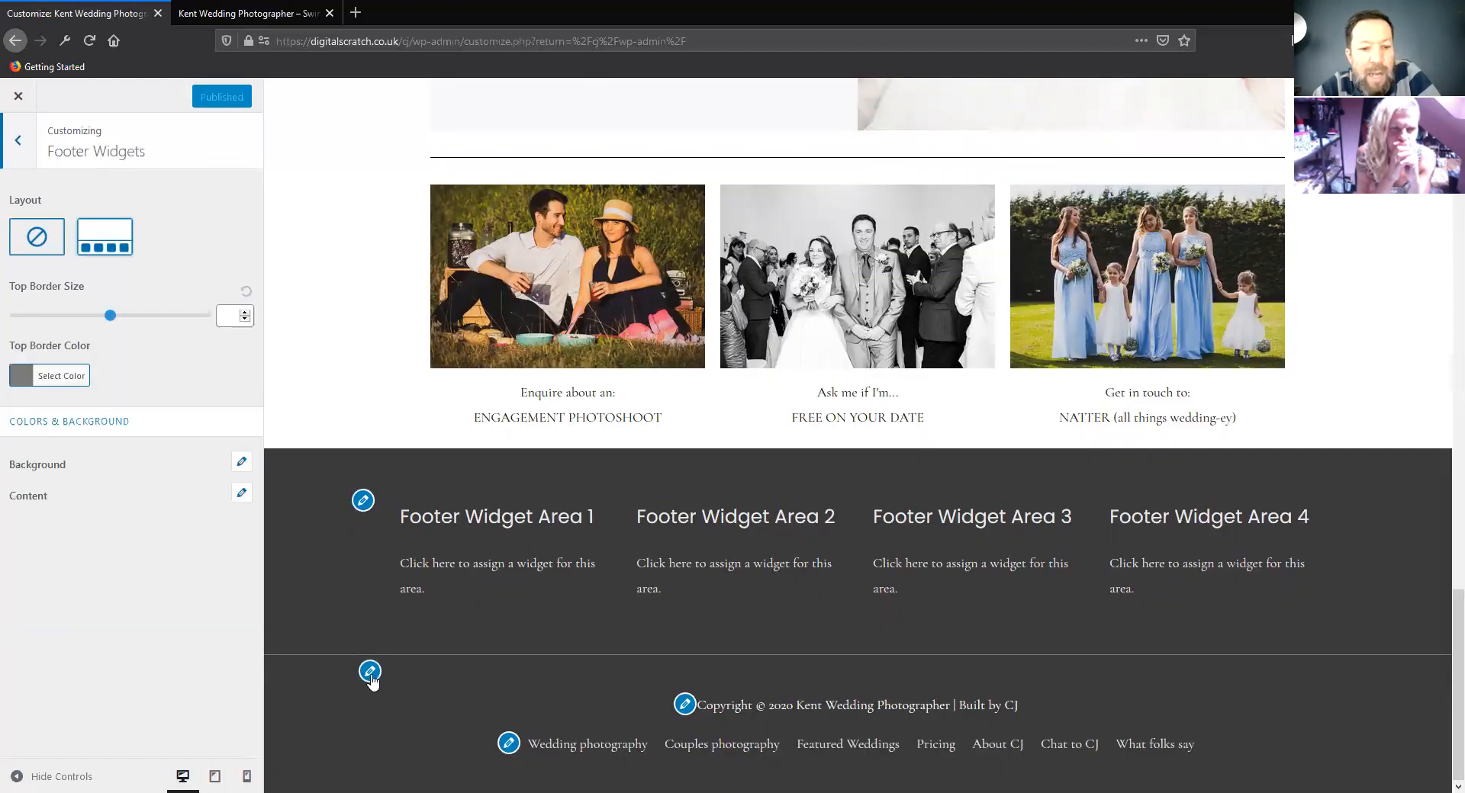
left_click(370, 674)
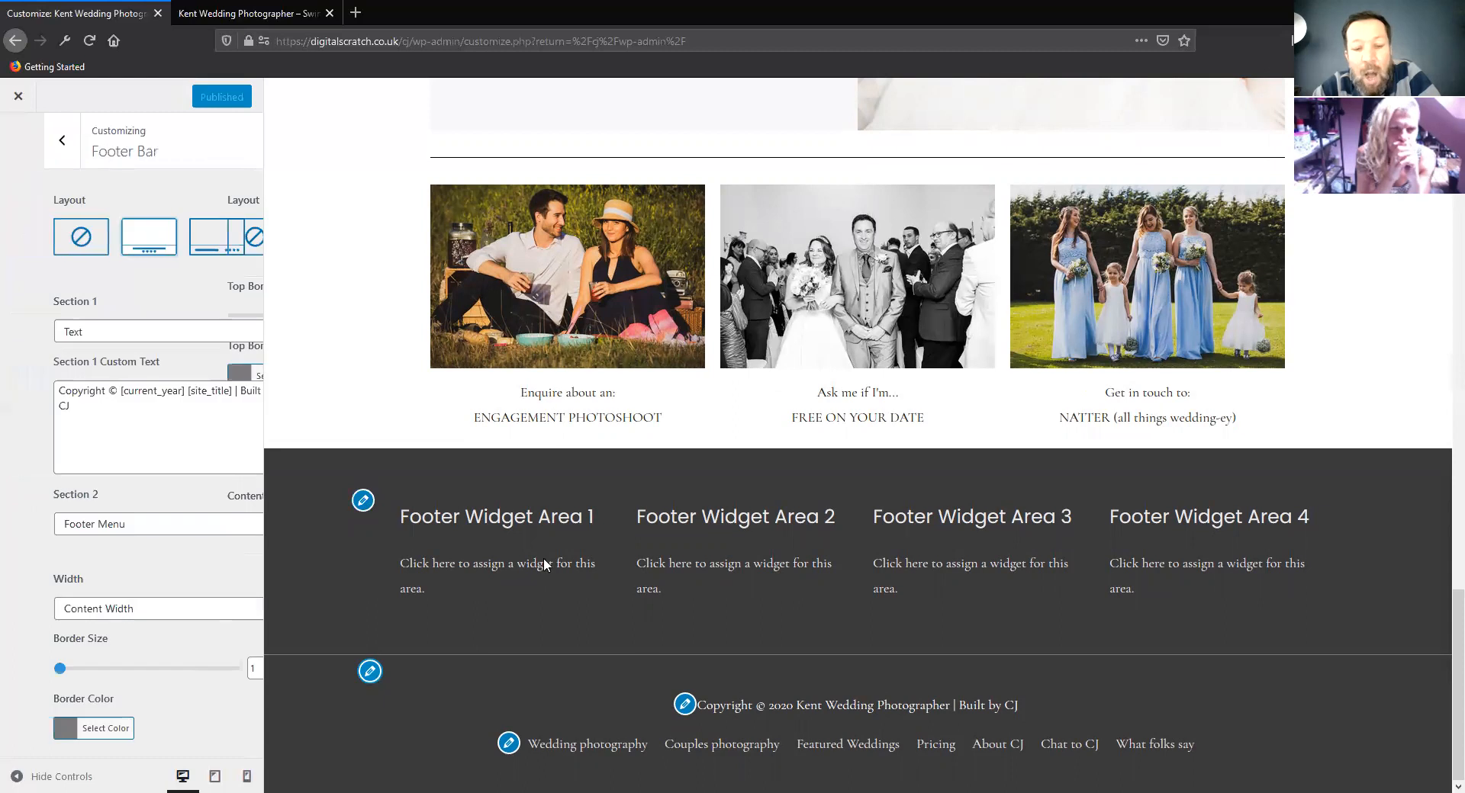
Go to the widget settings for Footer Widget Area 1 and add an Archives widget there
left_click(507, 745)
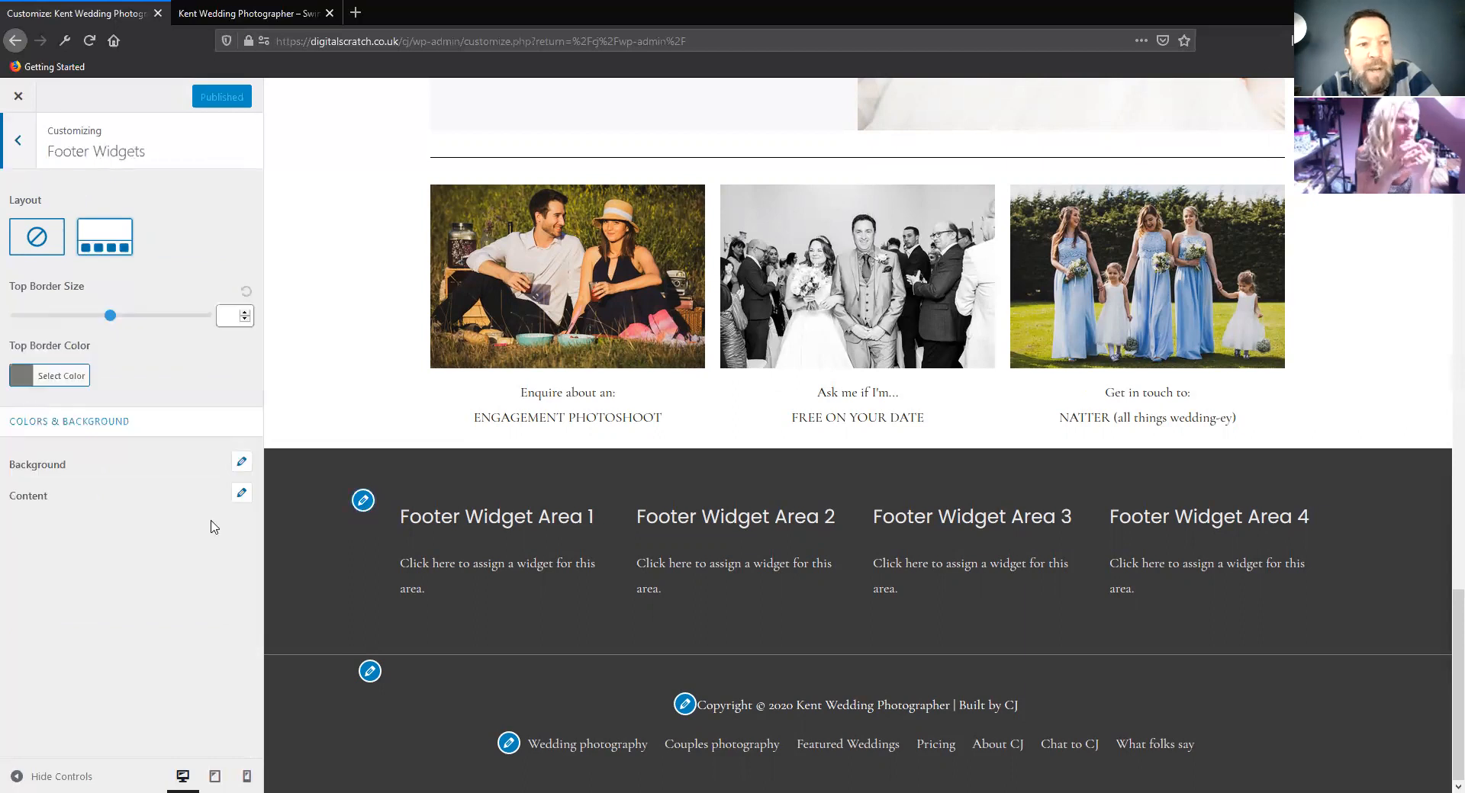
left_click(18, 155)
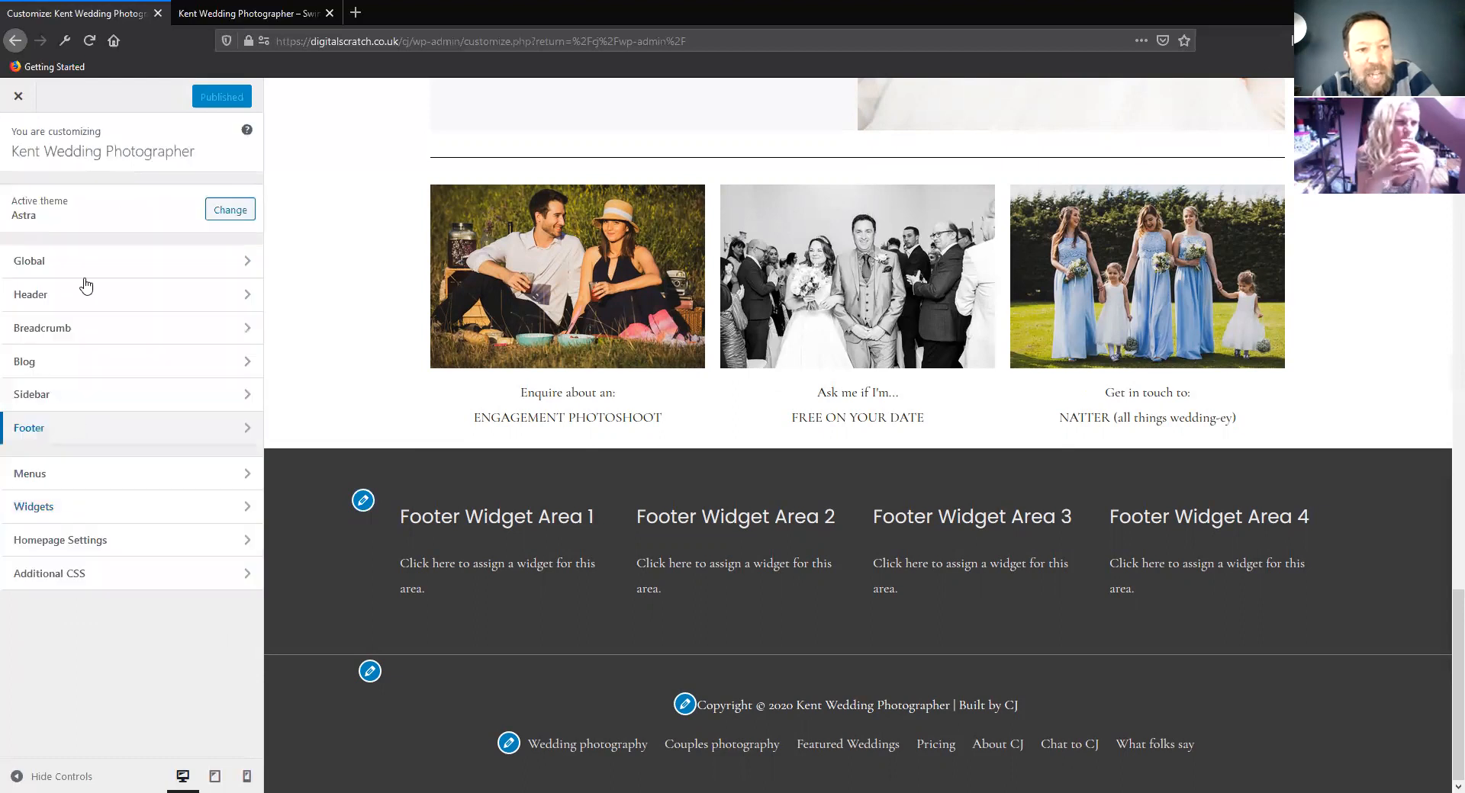
left_click(70, 510)
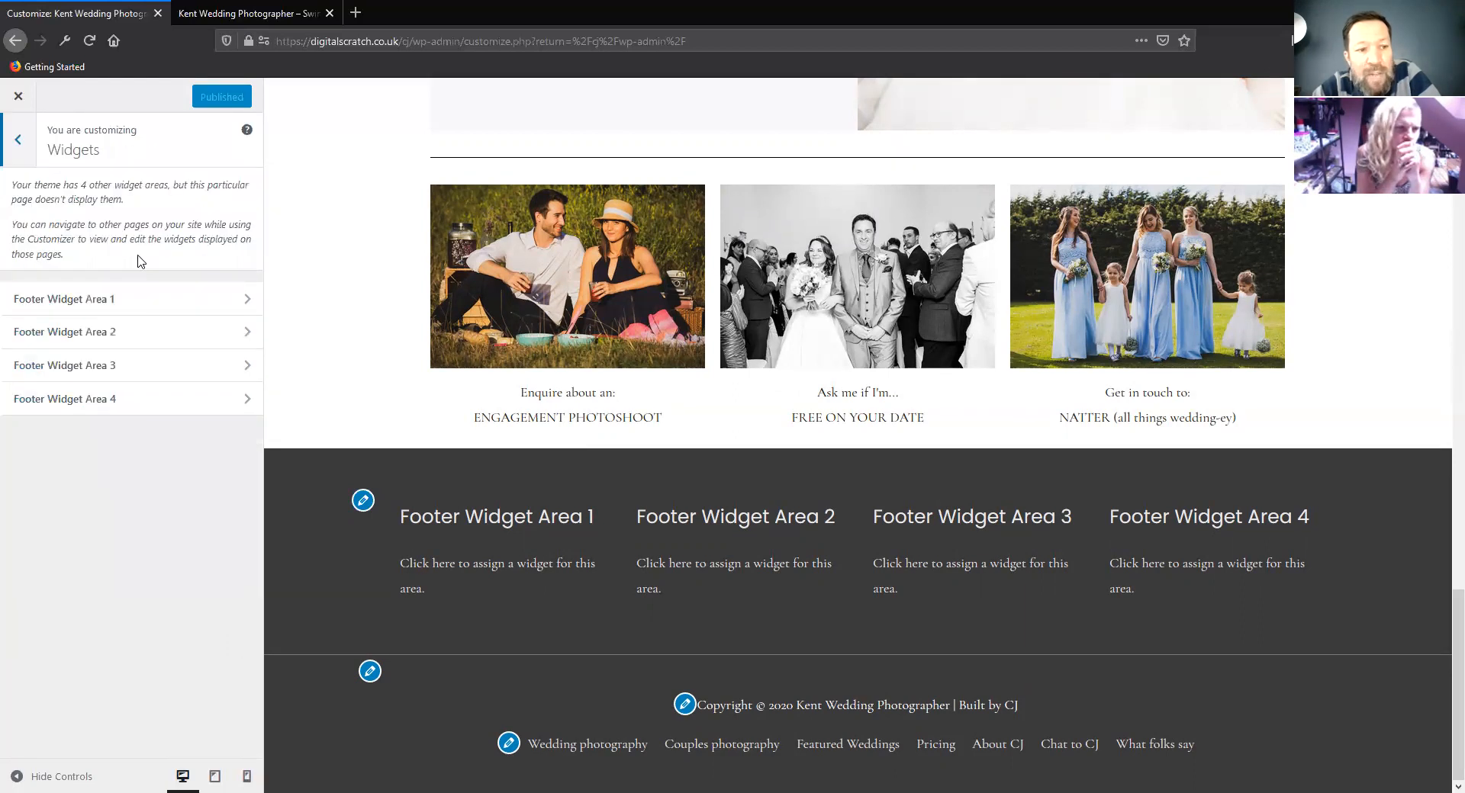
left_click(150, 300)
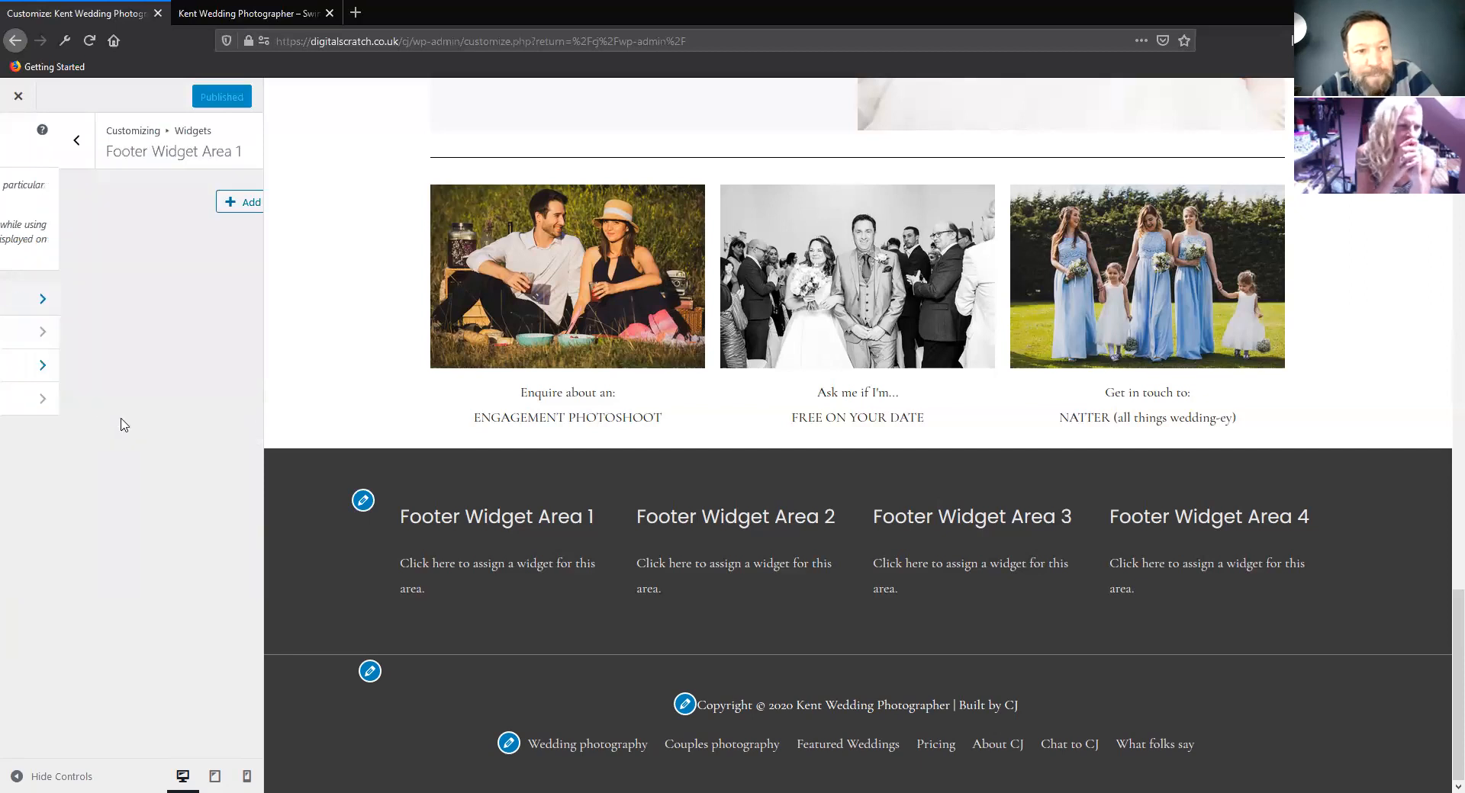
left_click(211, 210)
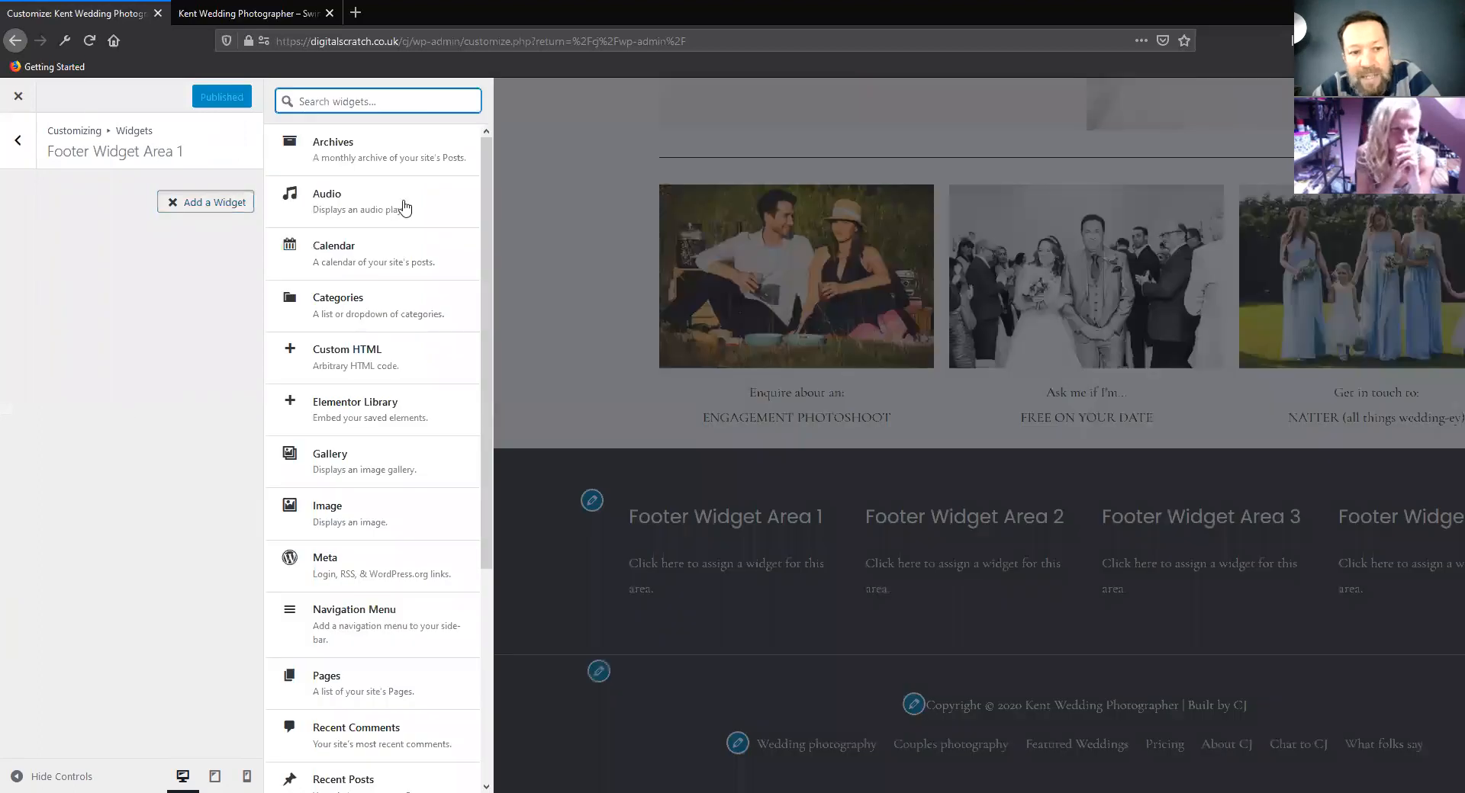
scroll(381, 420, "down", 4)
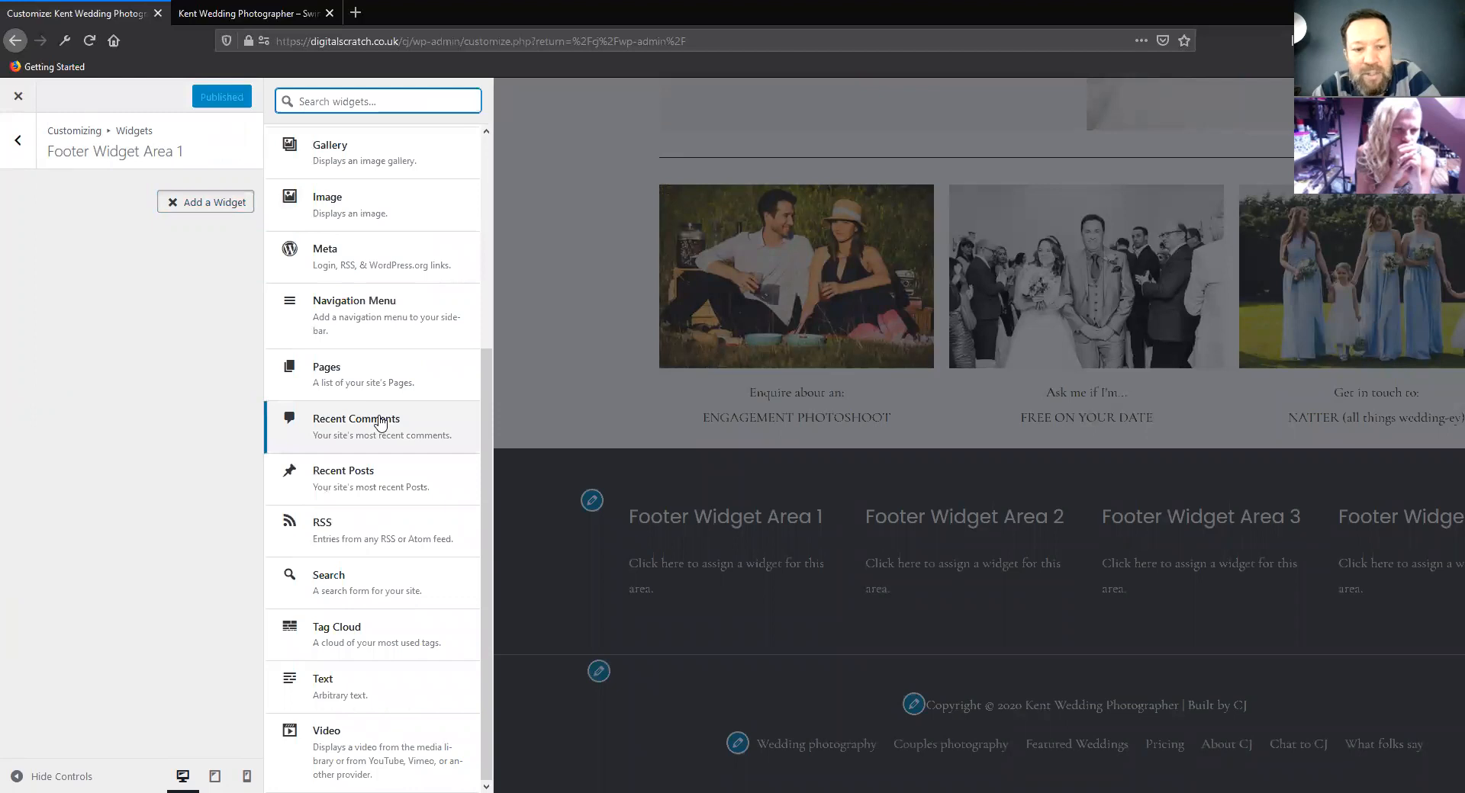
scroll(367, 428, "up", 4)
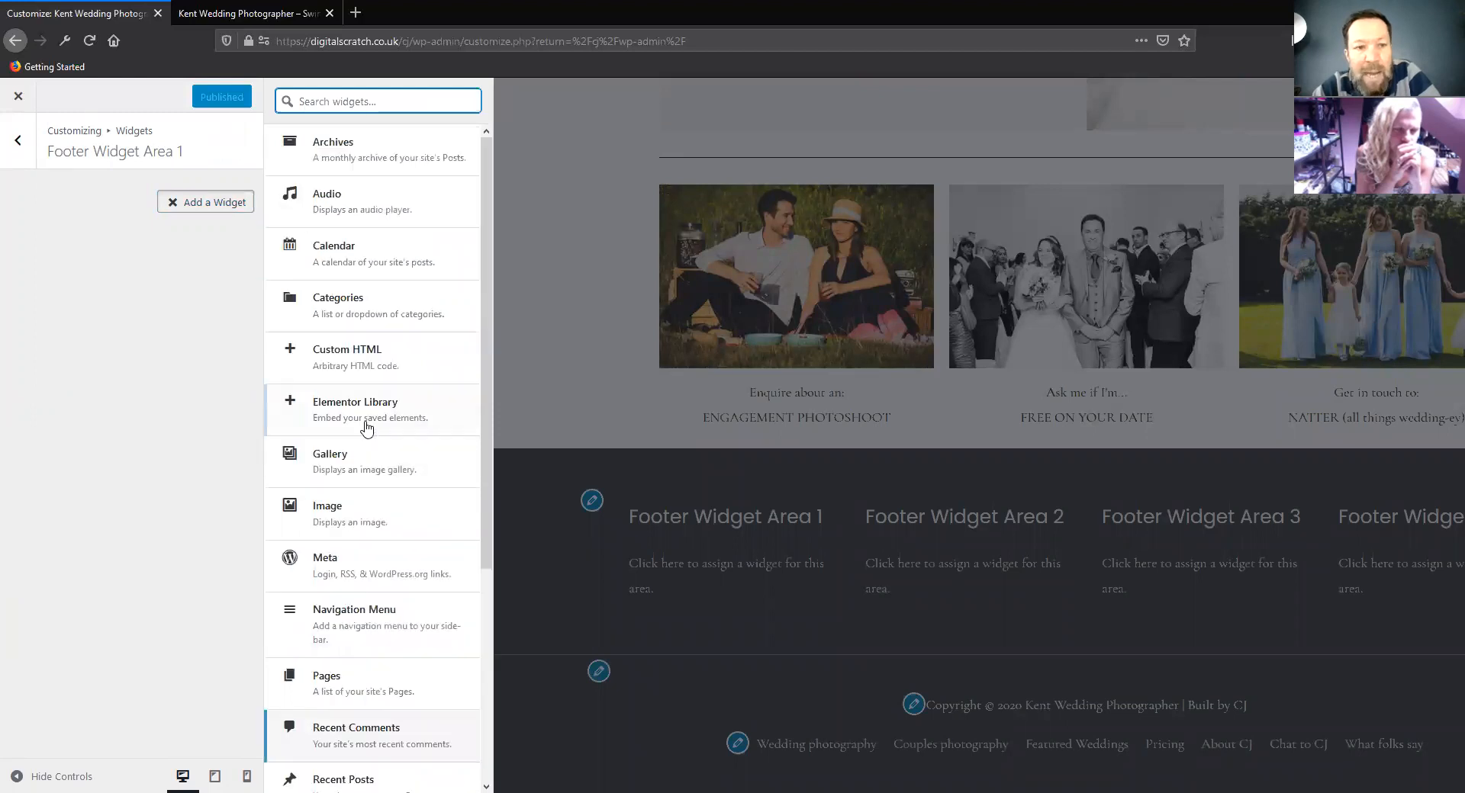
left_click(356, 149)
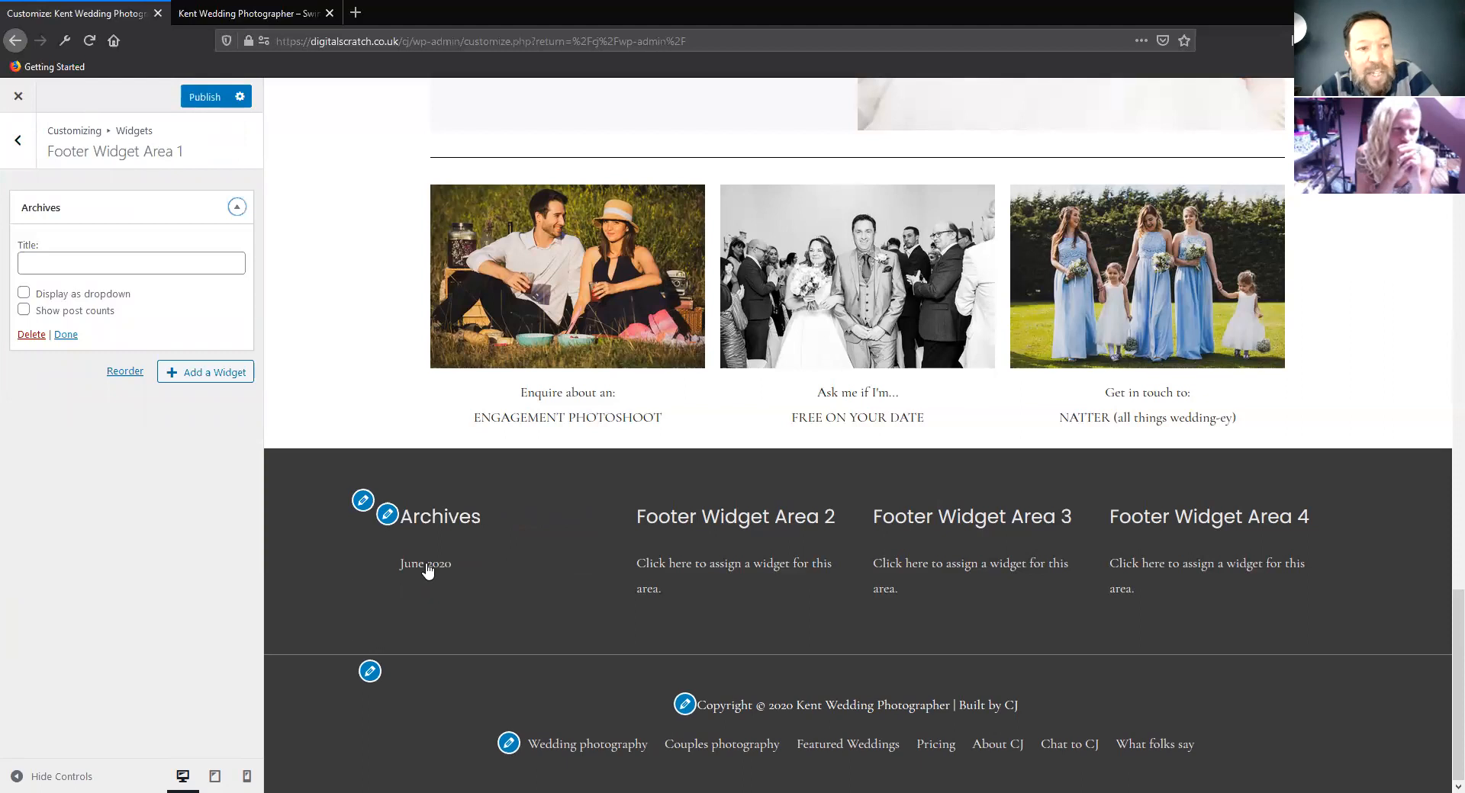
Add a Custom HTML widget below the Archives widget in Footer Widget Area 1, leaving its content empty
left_click(205, 373)
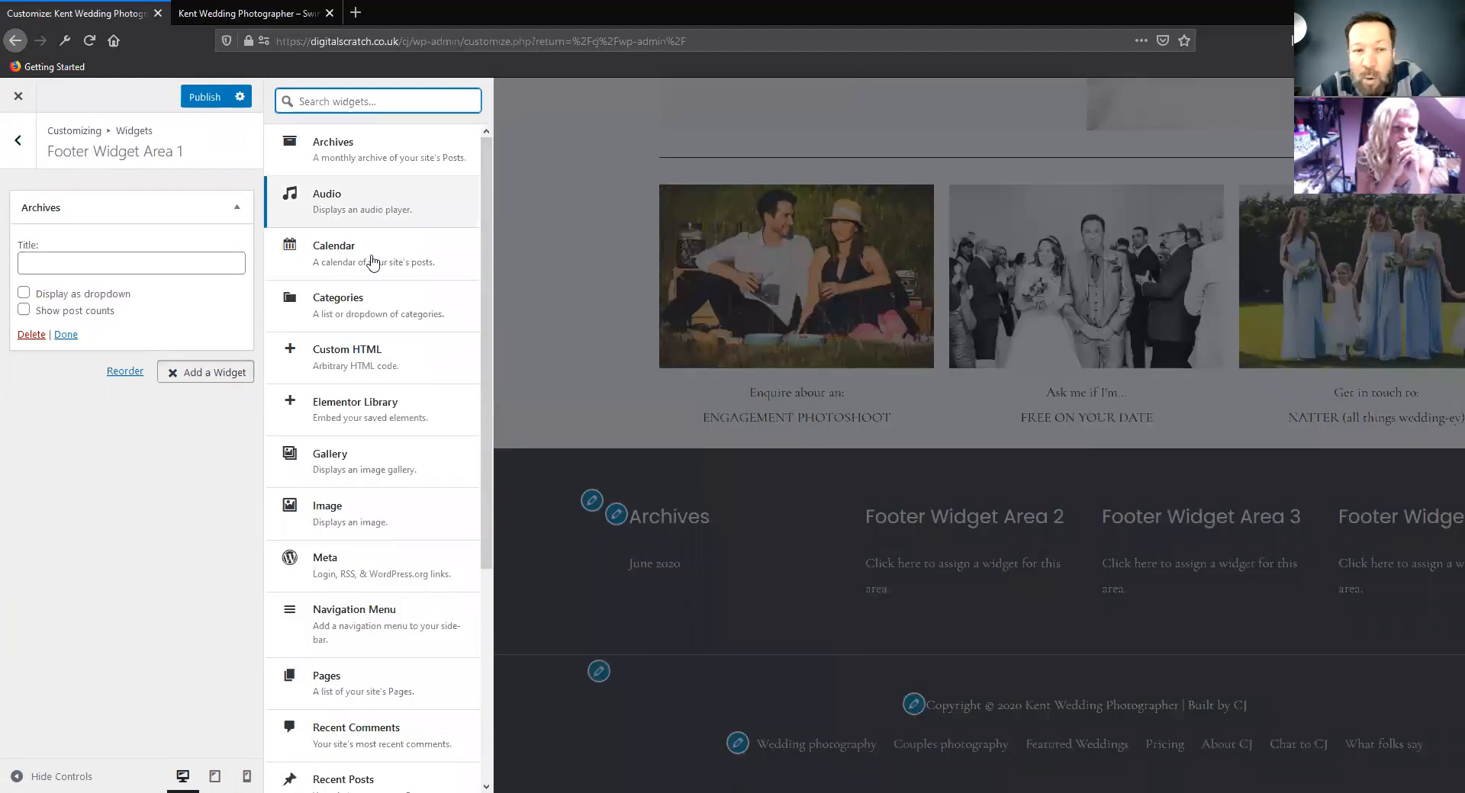
left_click(375, 365)
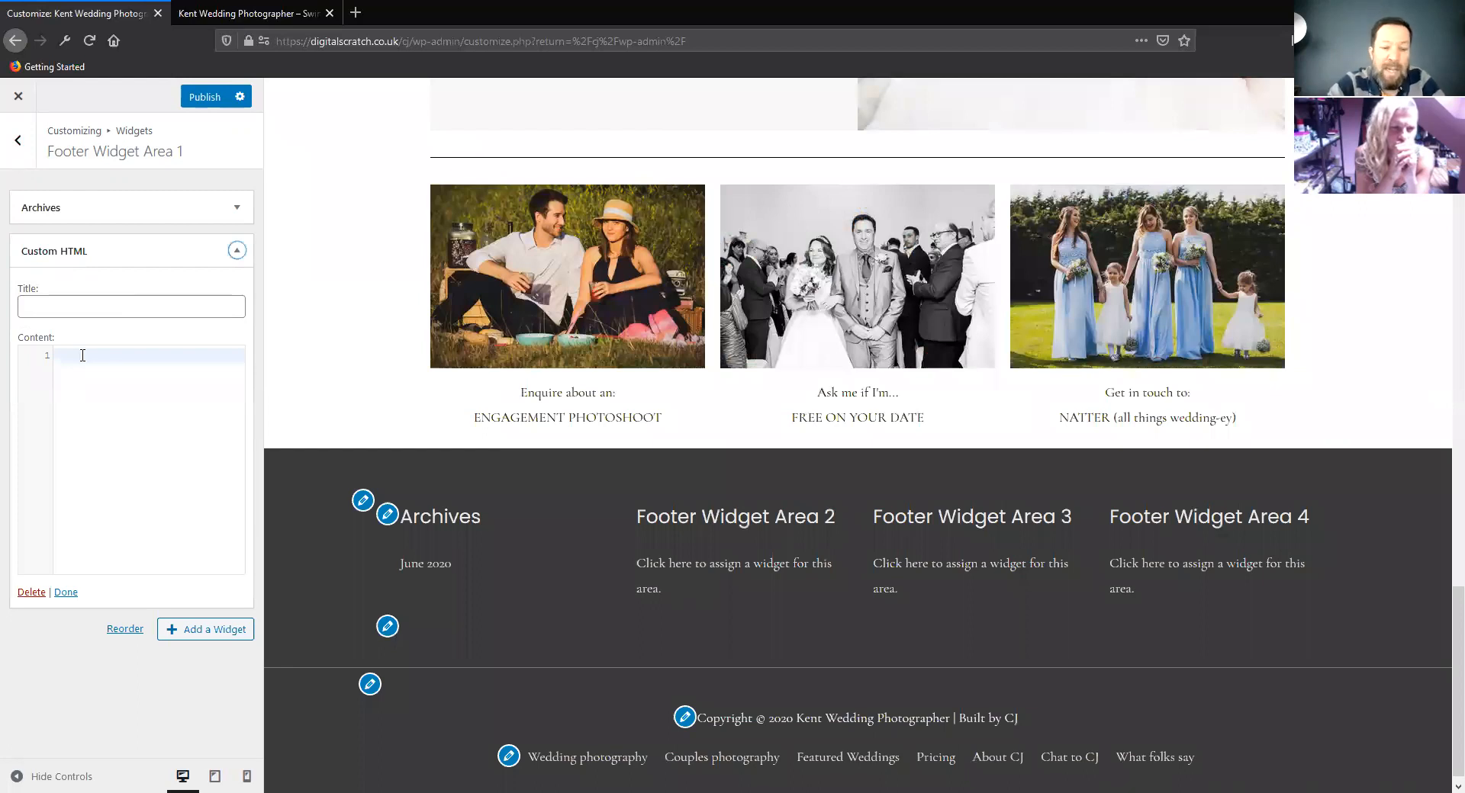
type("Th")
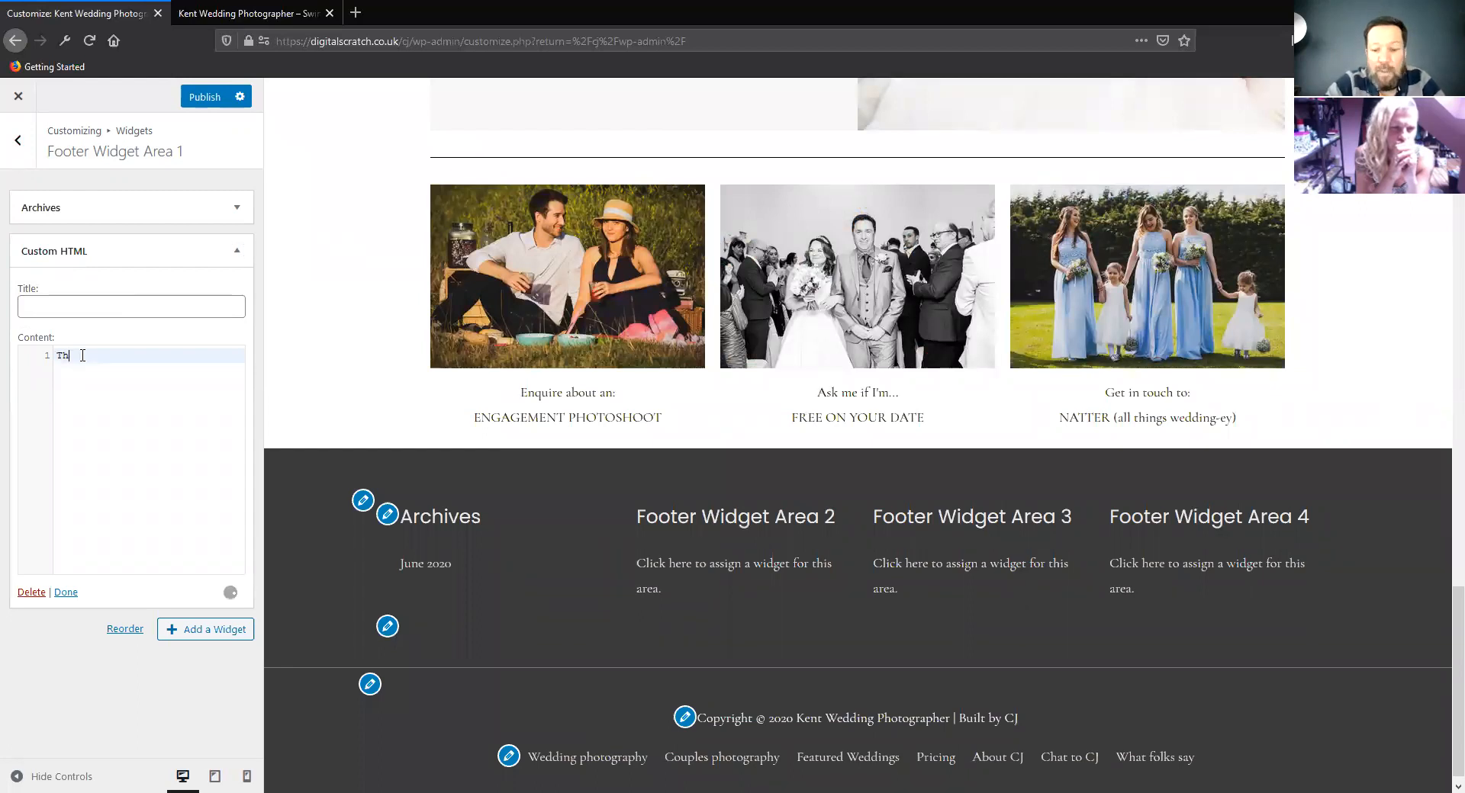
type("ehe")
key("BackSpace")
key("BackSpace")
key("BackSpace")
key("BackSpace")
key("BackSpace")
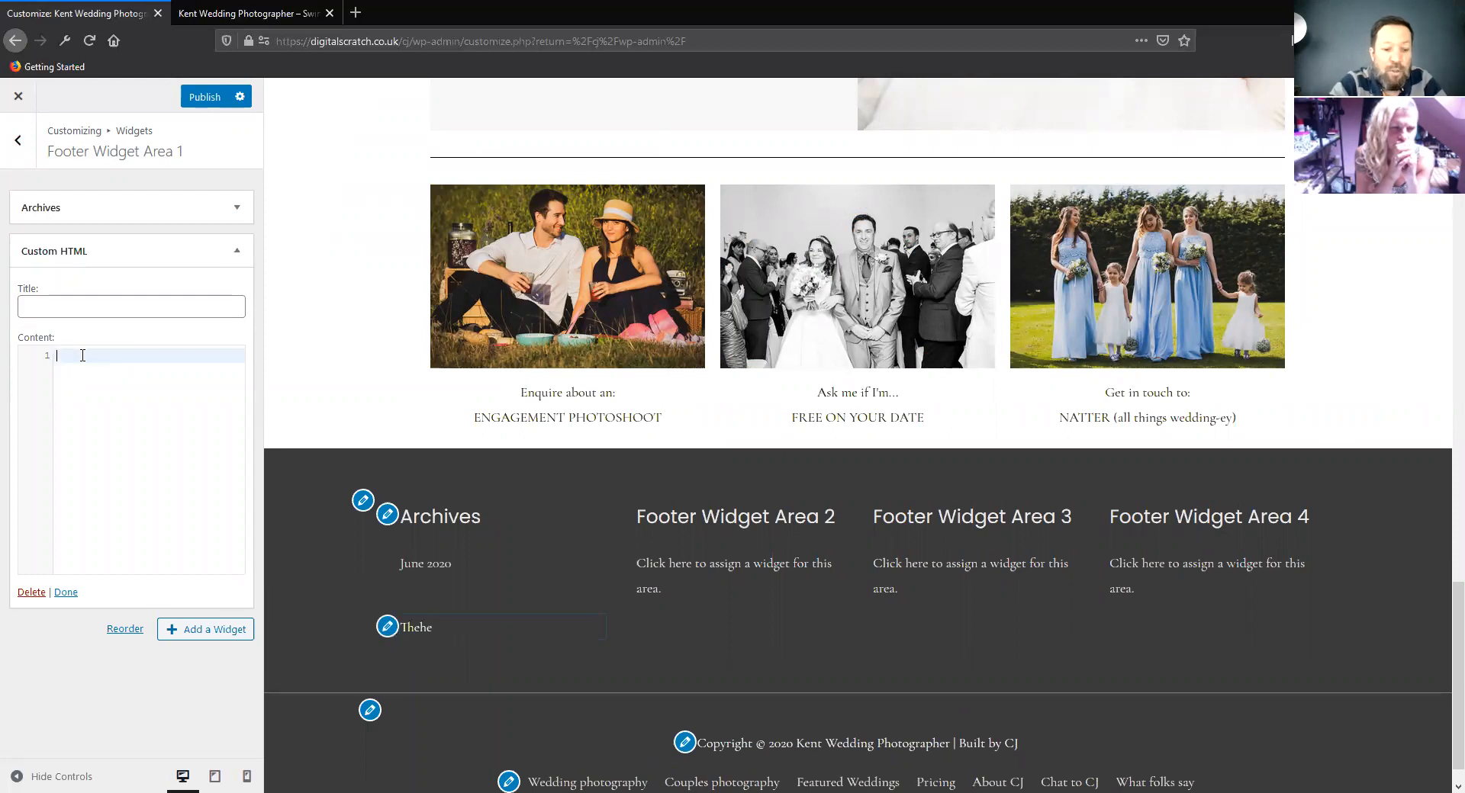
Enter "Addrees", "Phone Number" and "Emal" as the Custom HTML content, with a blank line between each
type("Addres")
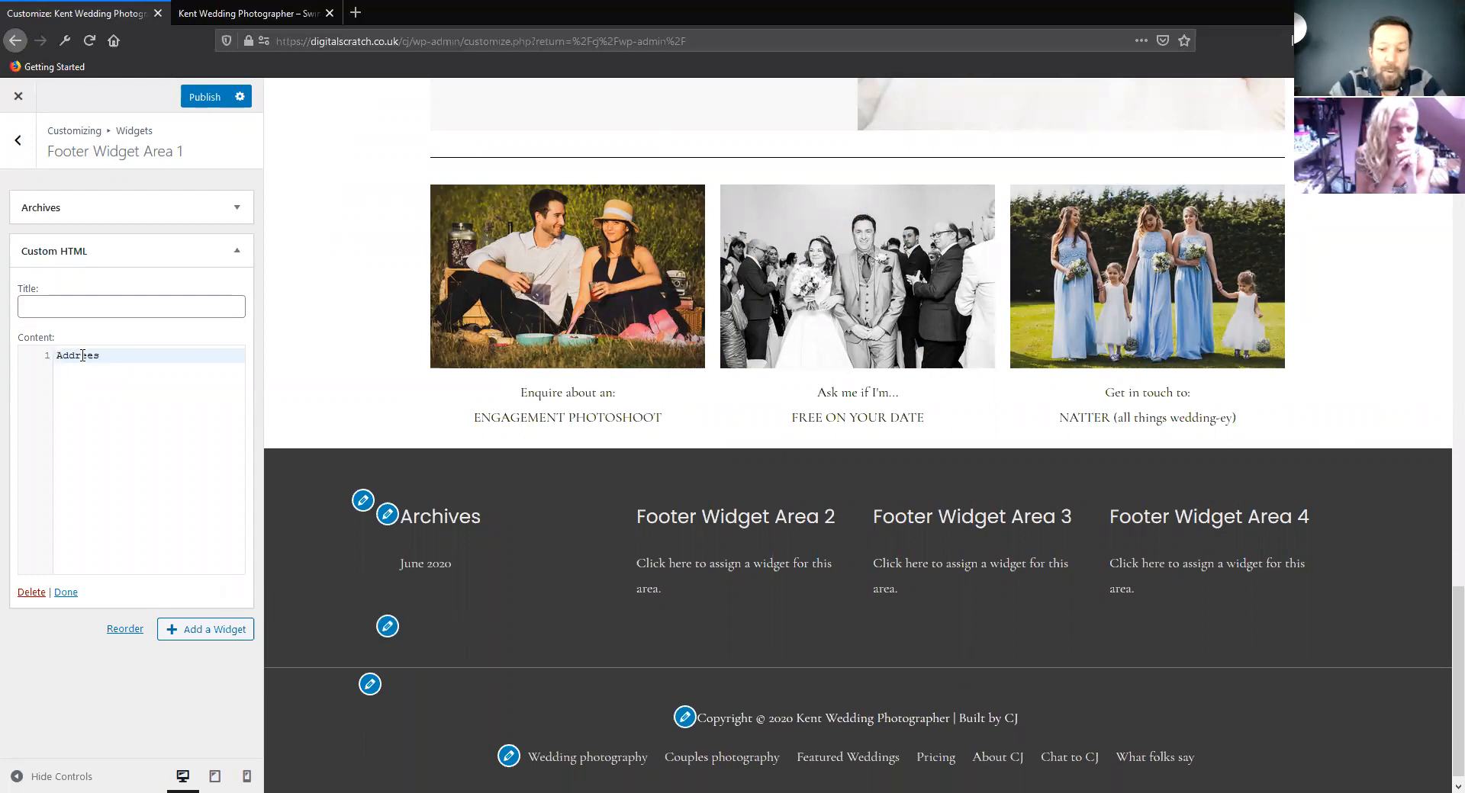
key("Return")
key("Return")
type("Phone Num")
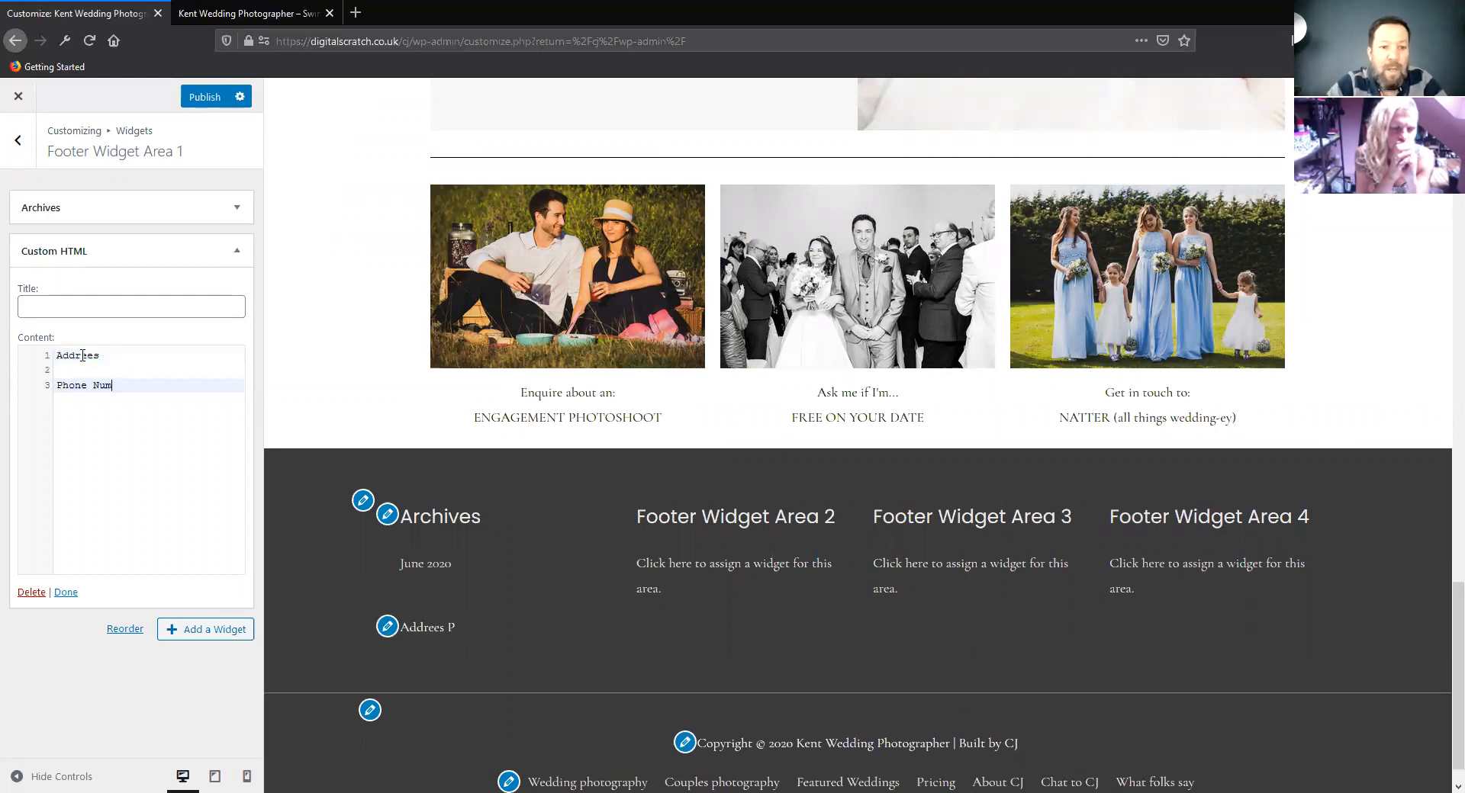
type("ber")
key("Return")
key("Return")
type("Emal")
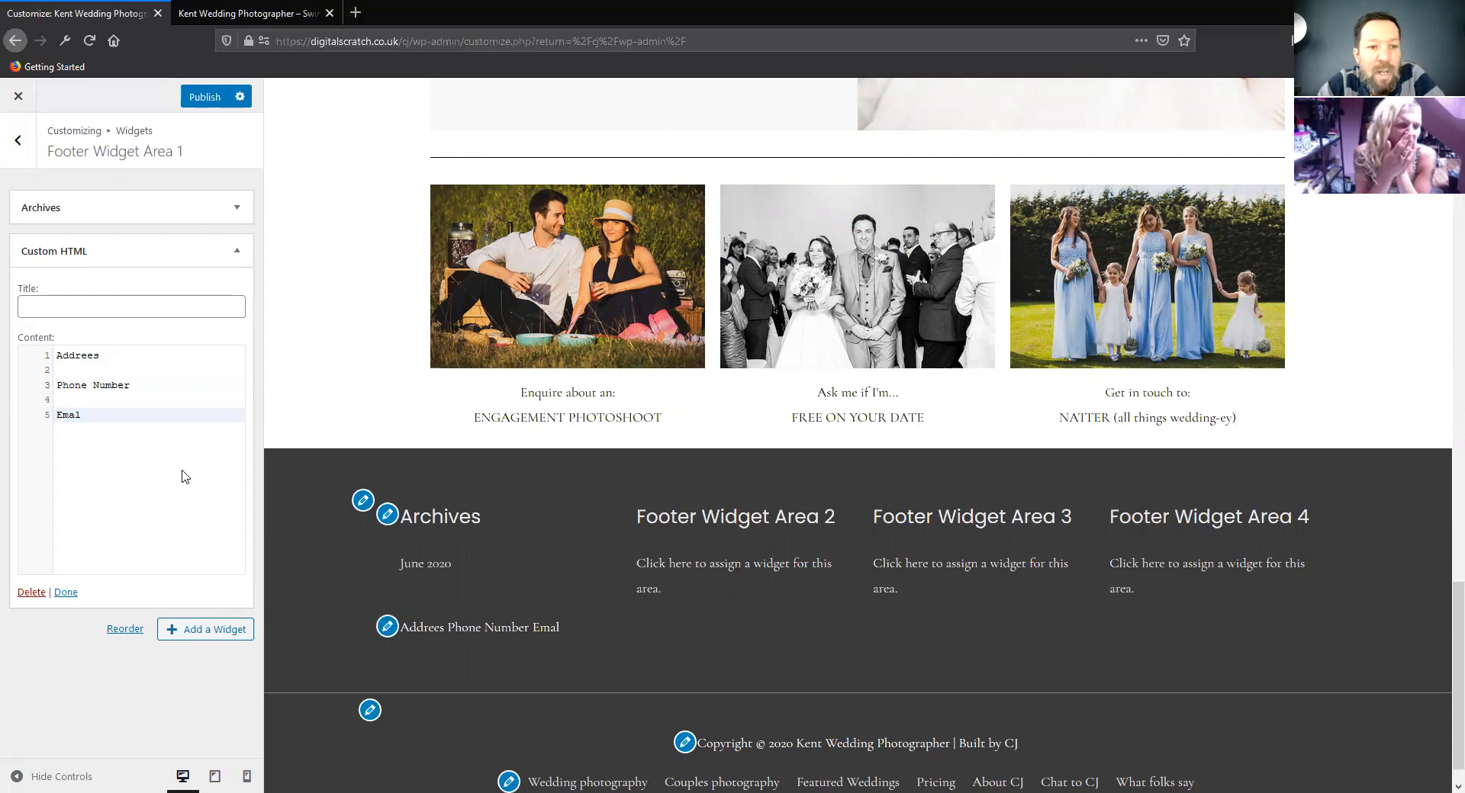
Add a Gallery widget below the Custom HTML widget and look through the other available widgets
left_click(205, 629)
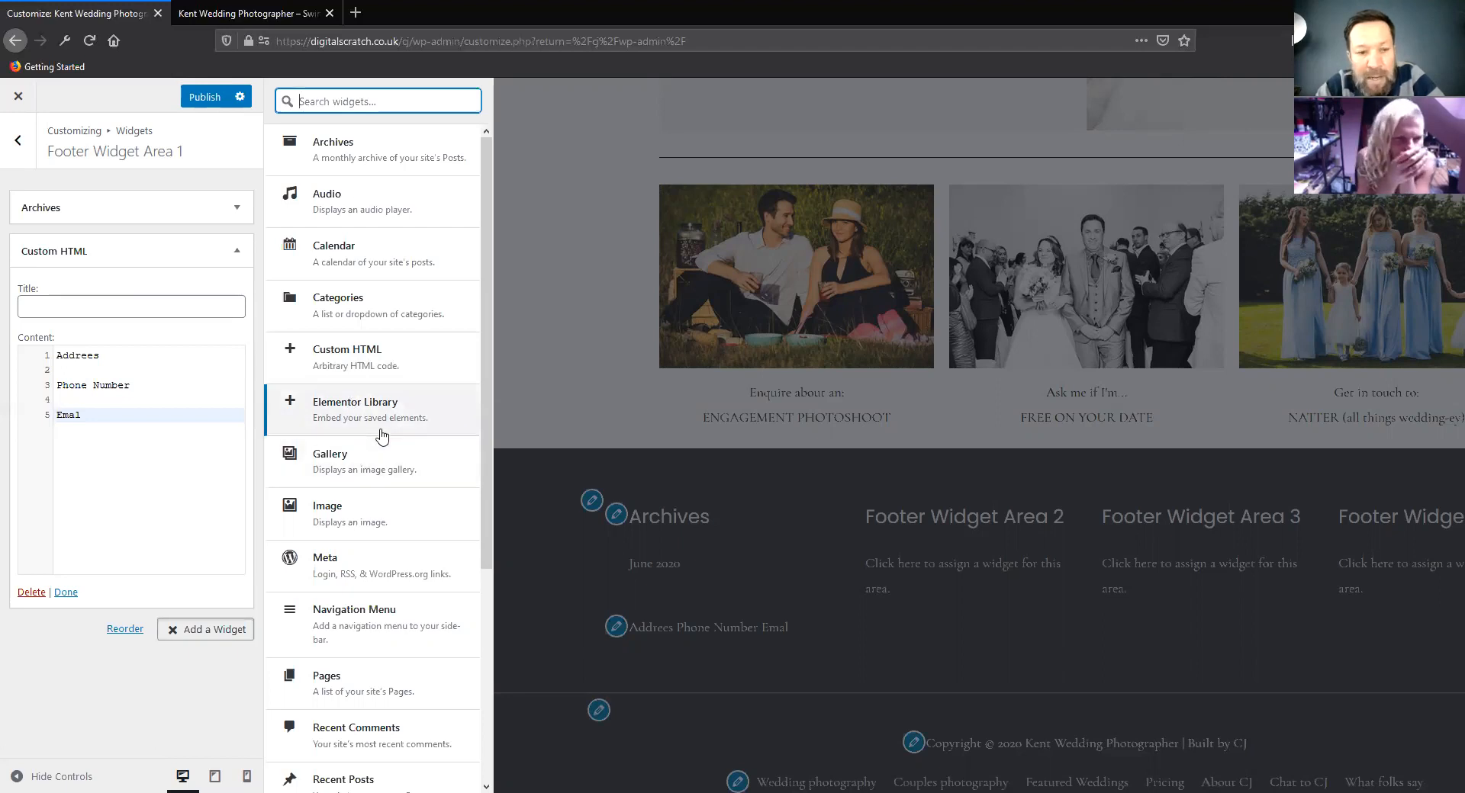
left_click(338, 465)
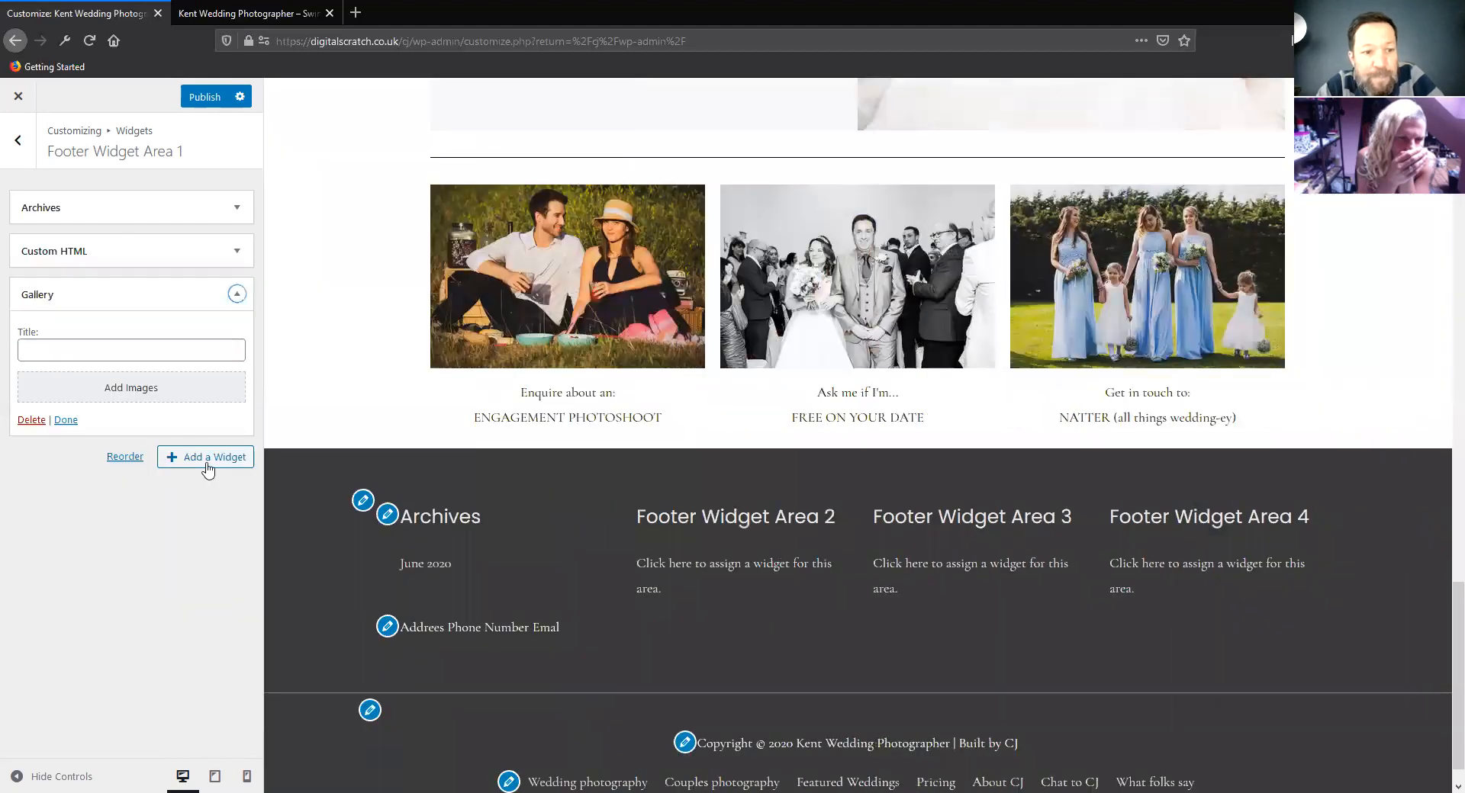
left_click(187, 457)
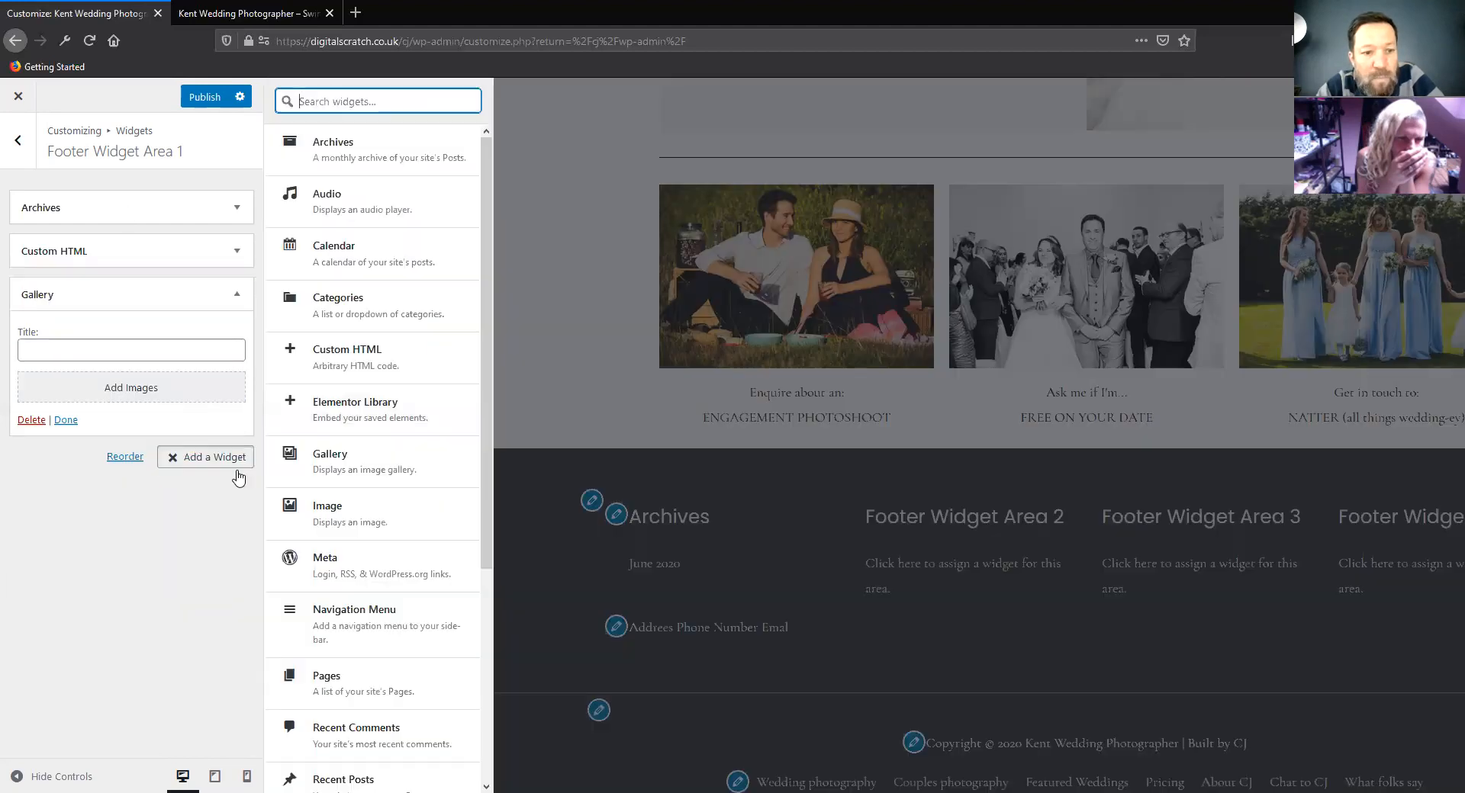
scroll(402, 511, "down", 3)
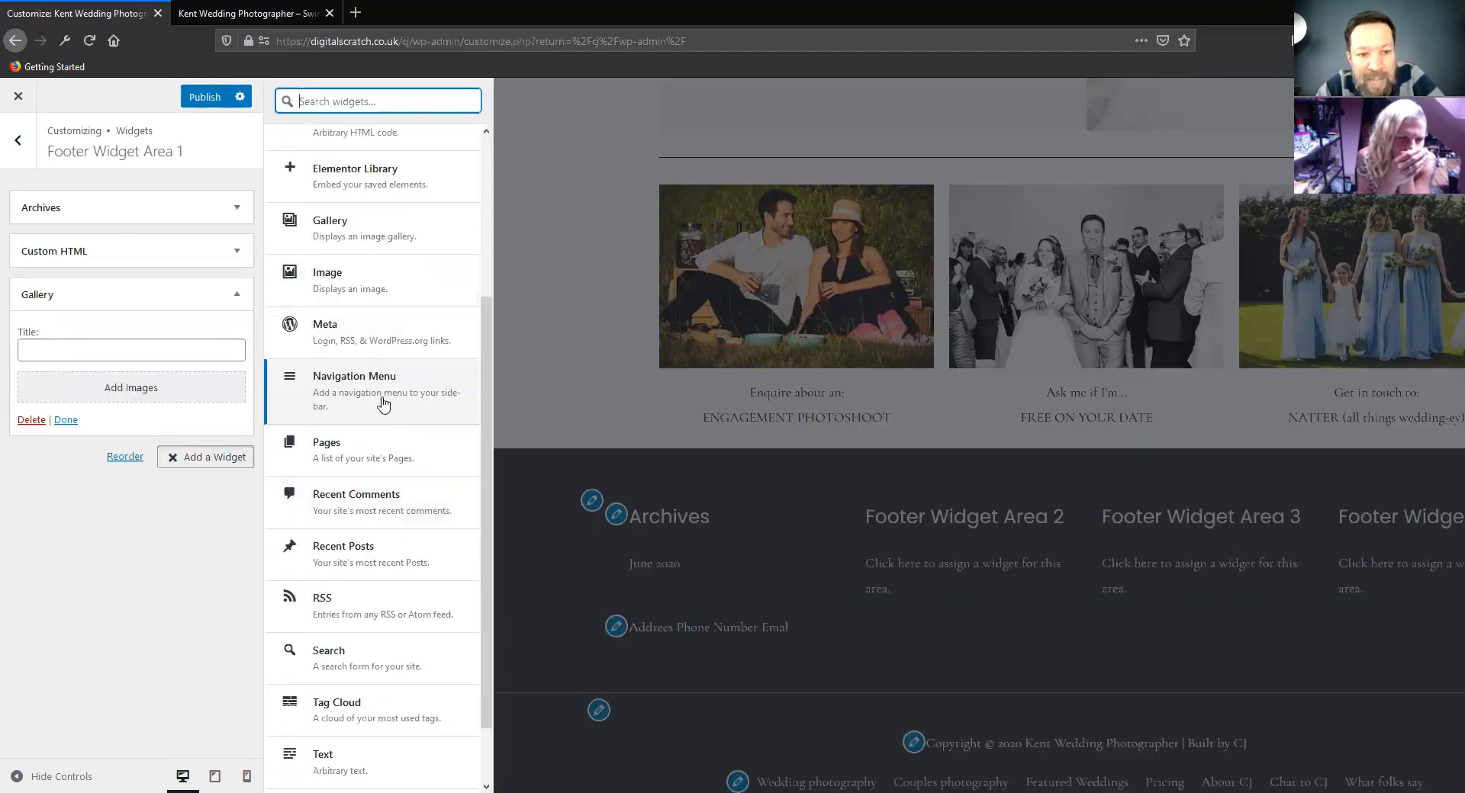
scroll(382, 458, "down", 1)
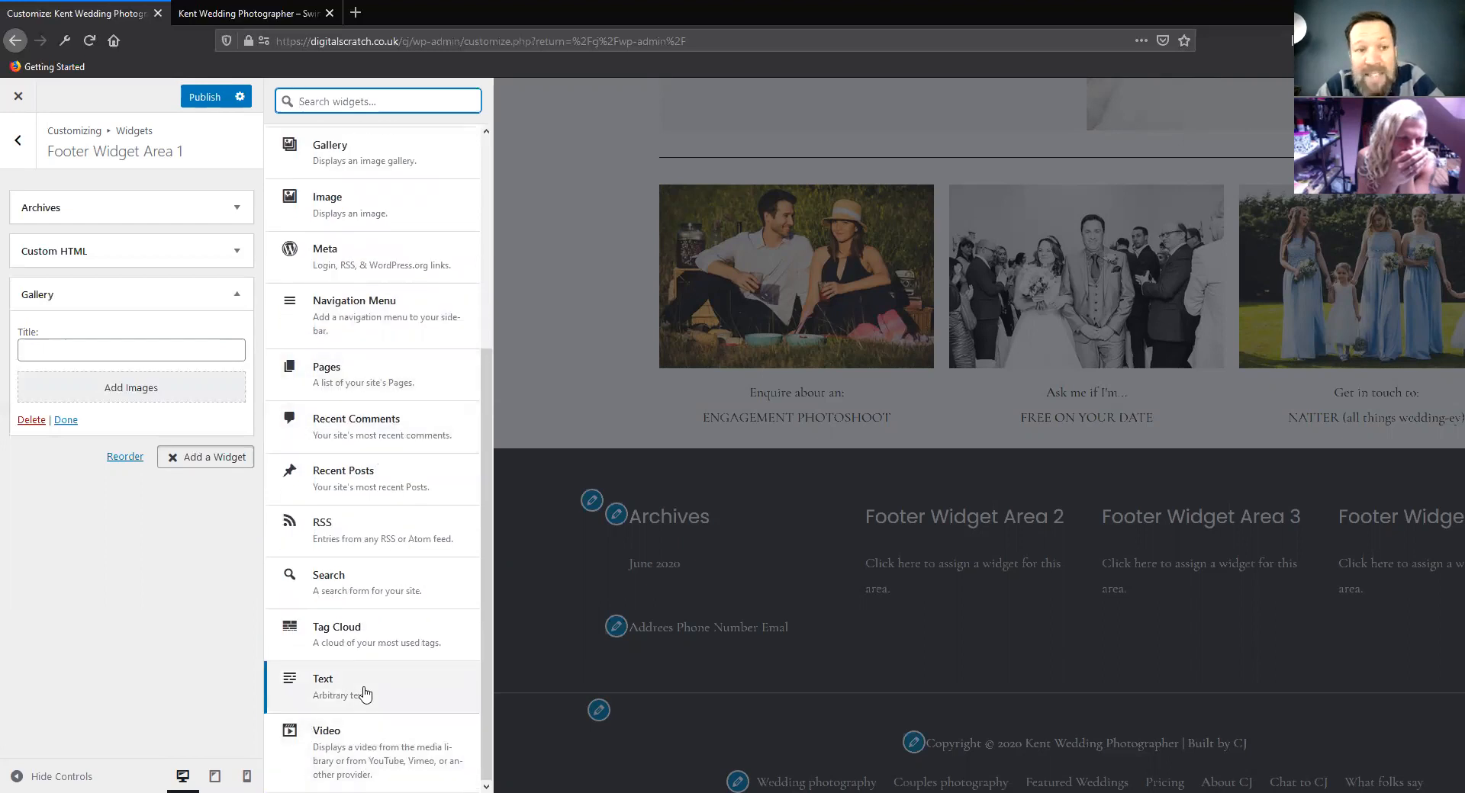
scroll(363, 686, "up", 4)
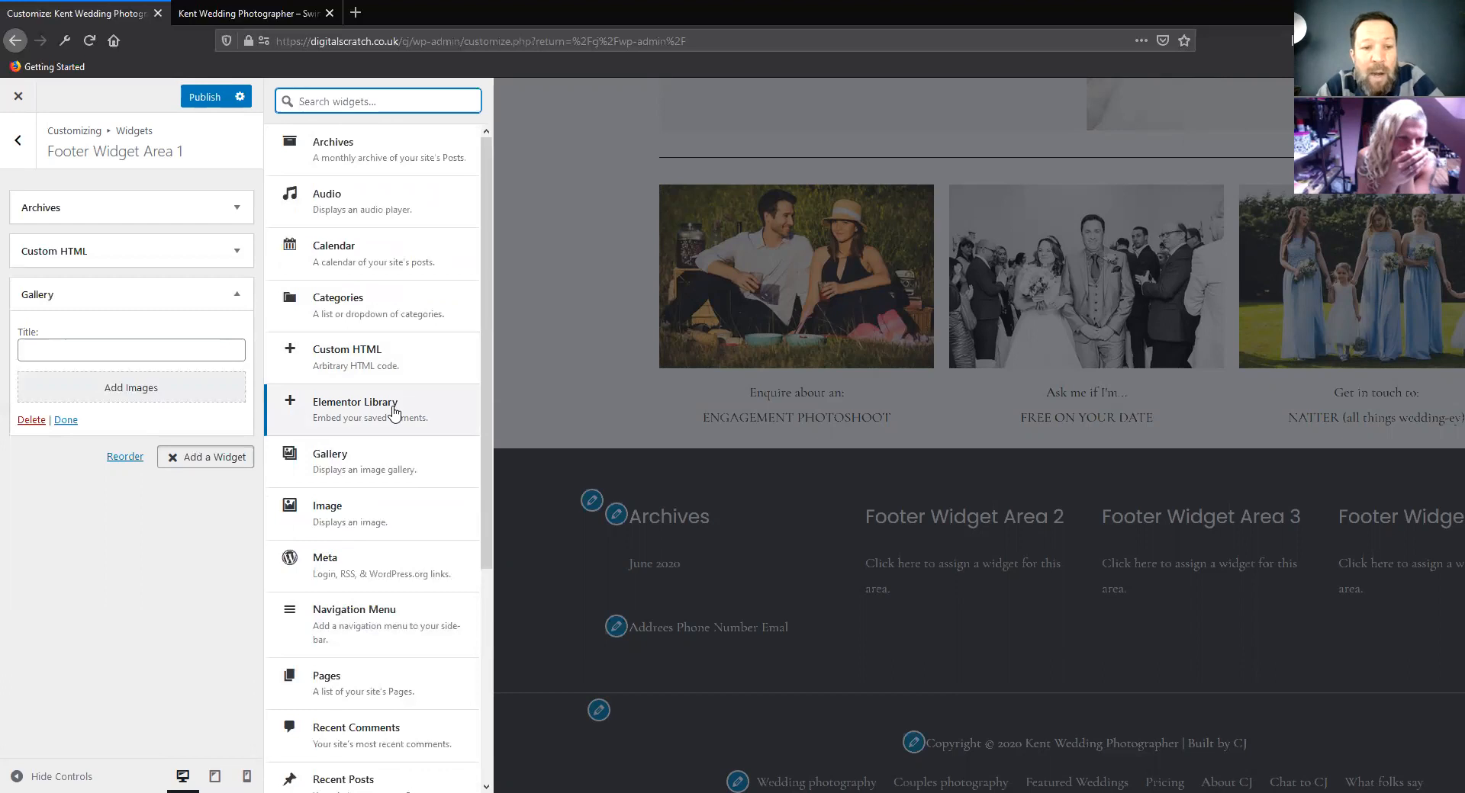
Leave the widget settings and check the Homepage Settings for what the homepage displays
left_click(23, 143)
left_click(21, 153)
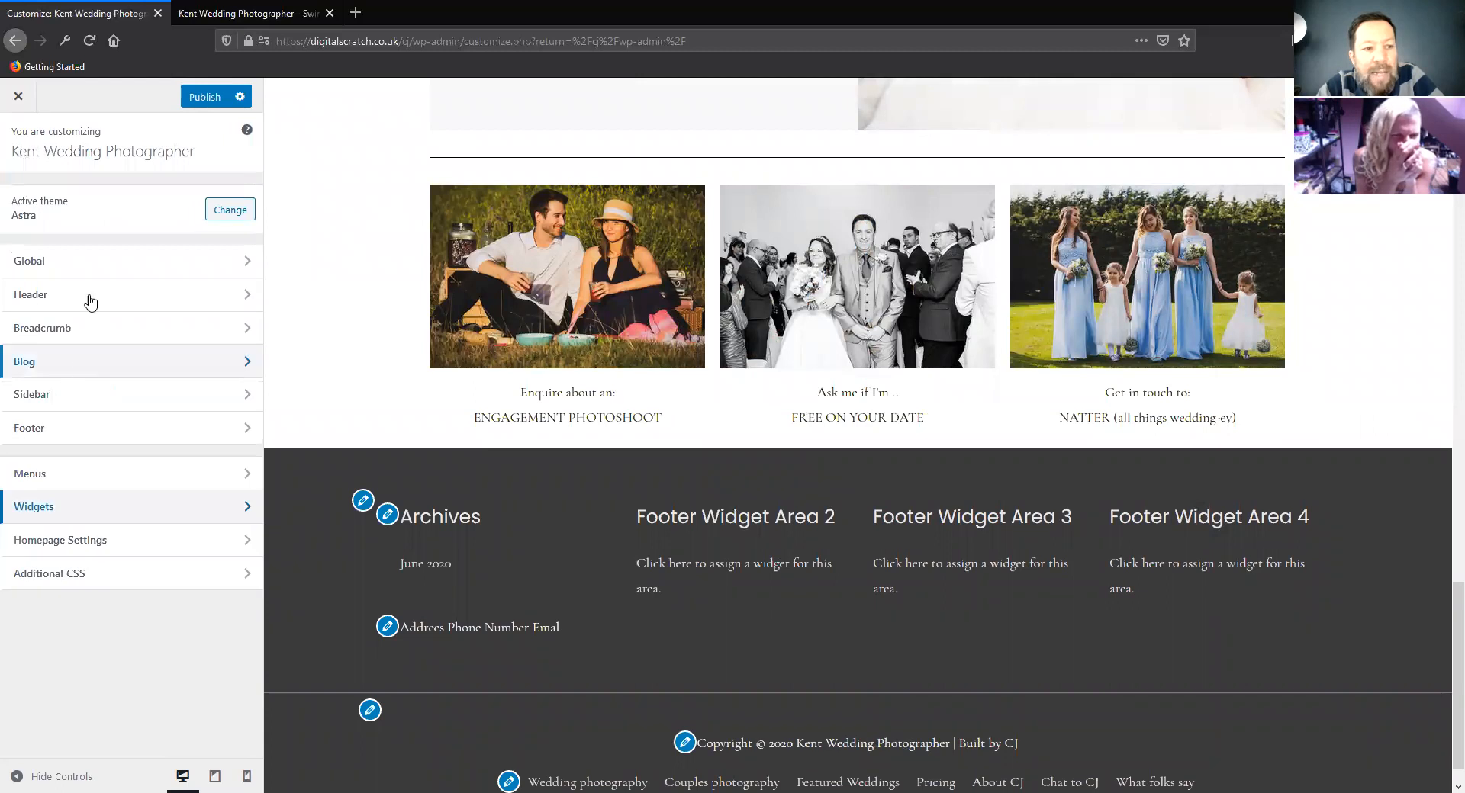
left_click(93, 542)
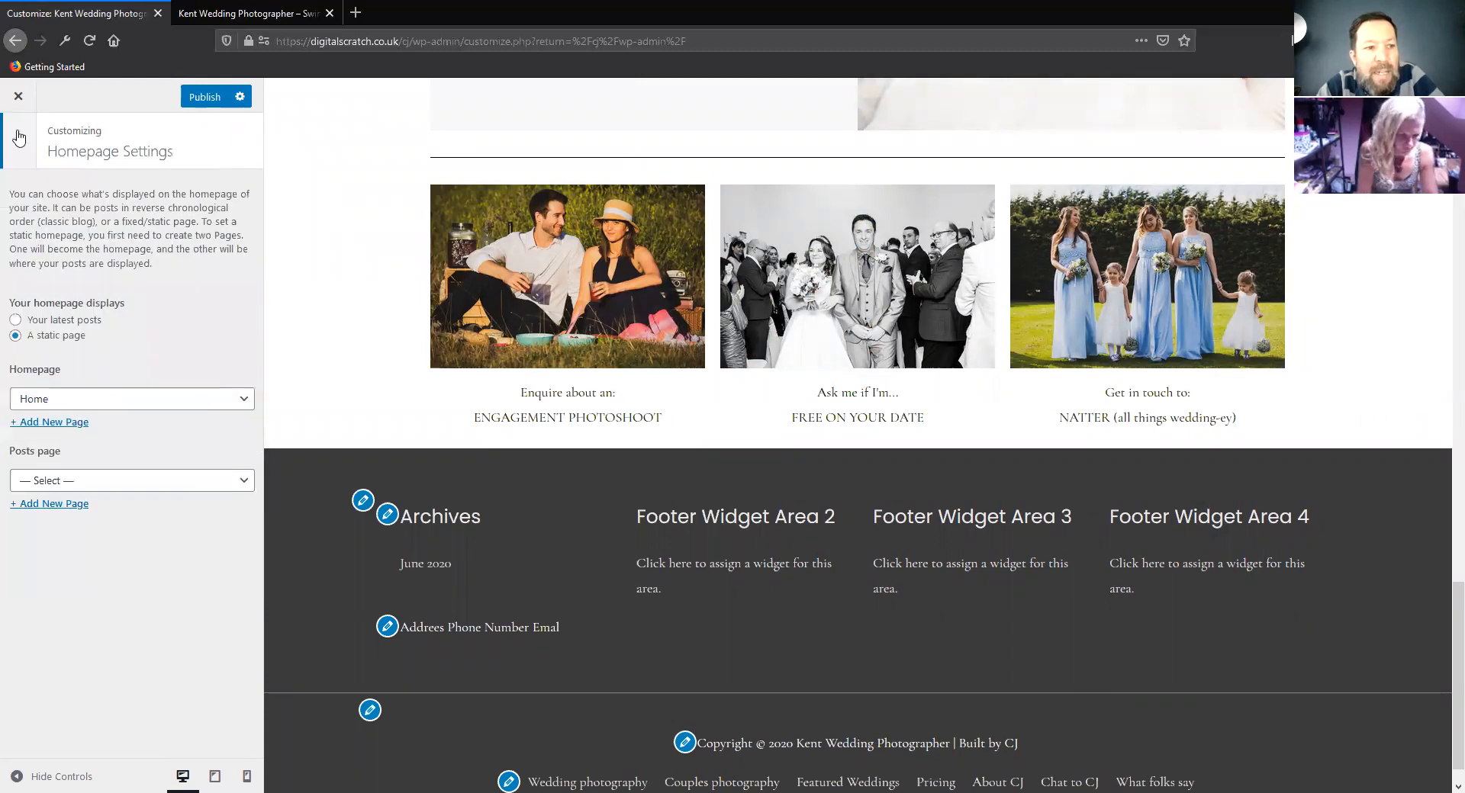
left_click(19, 137)
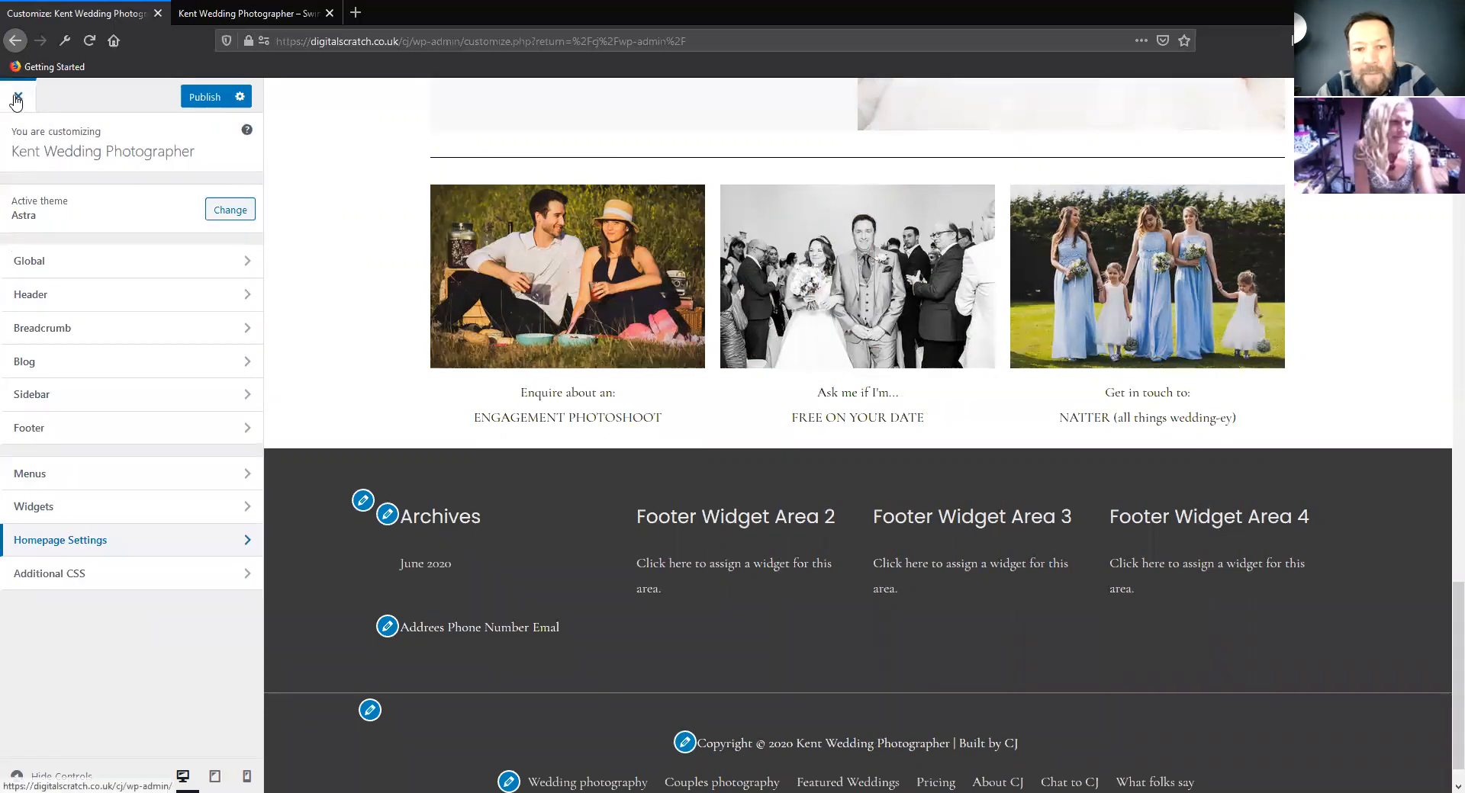
Exit the customizer without publishing the widget changes and open the Astra Options page
left_click(17, 97)
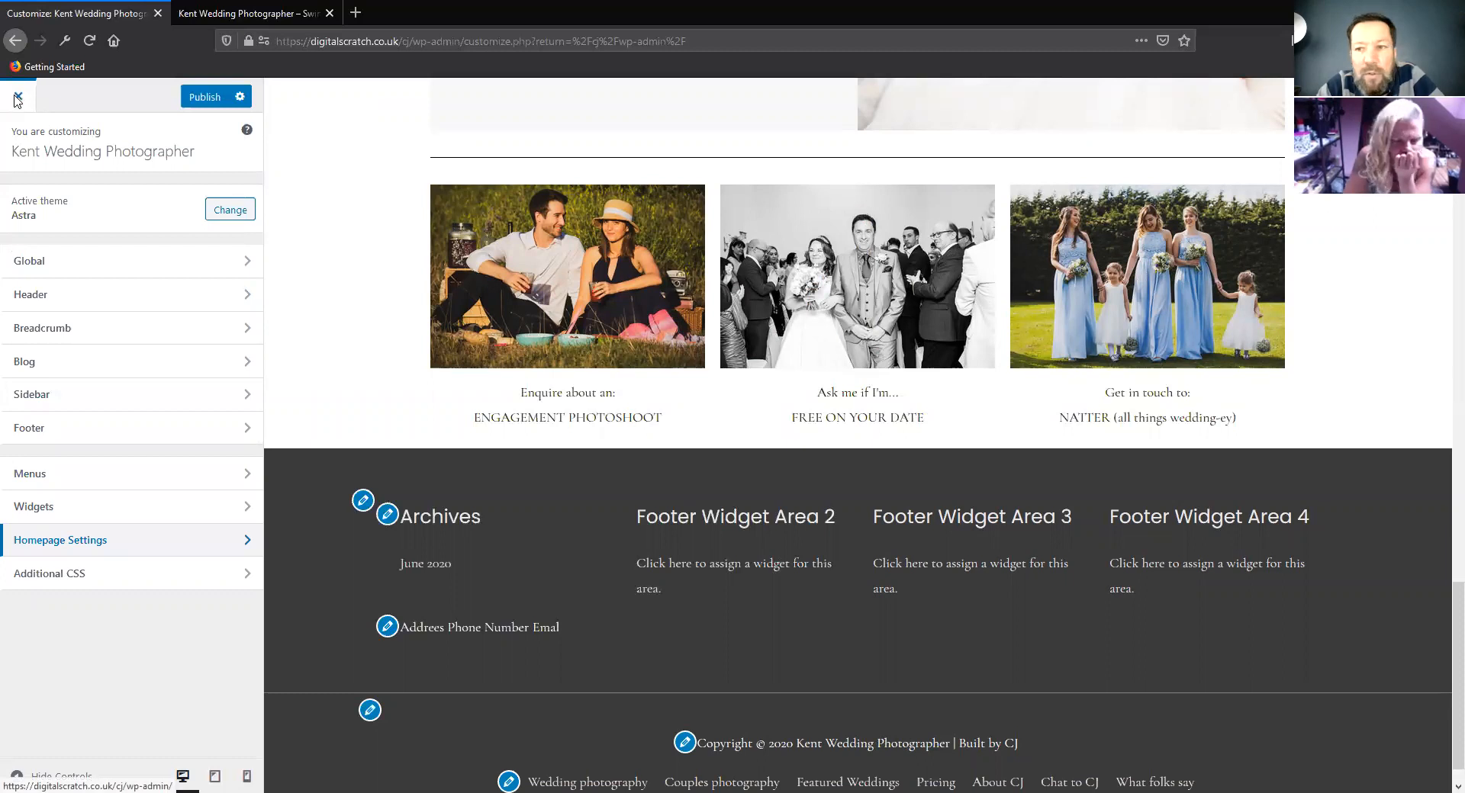
left_click(781, 366)
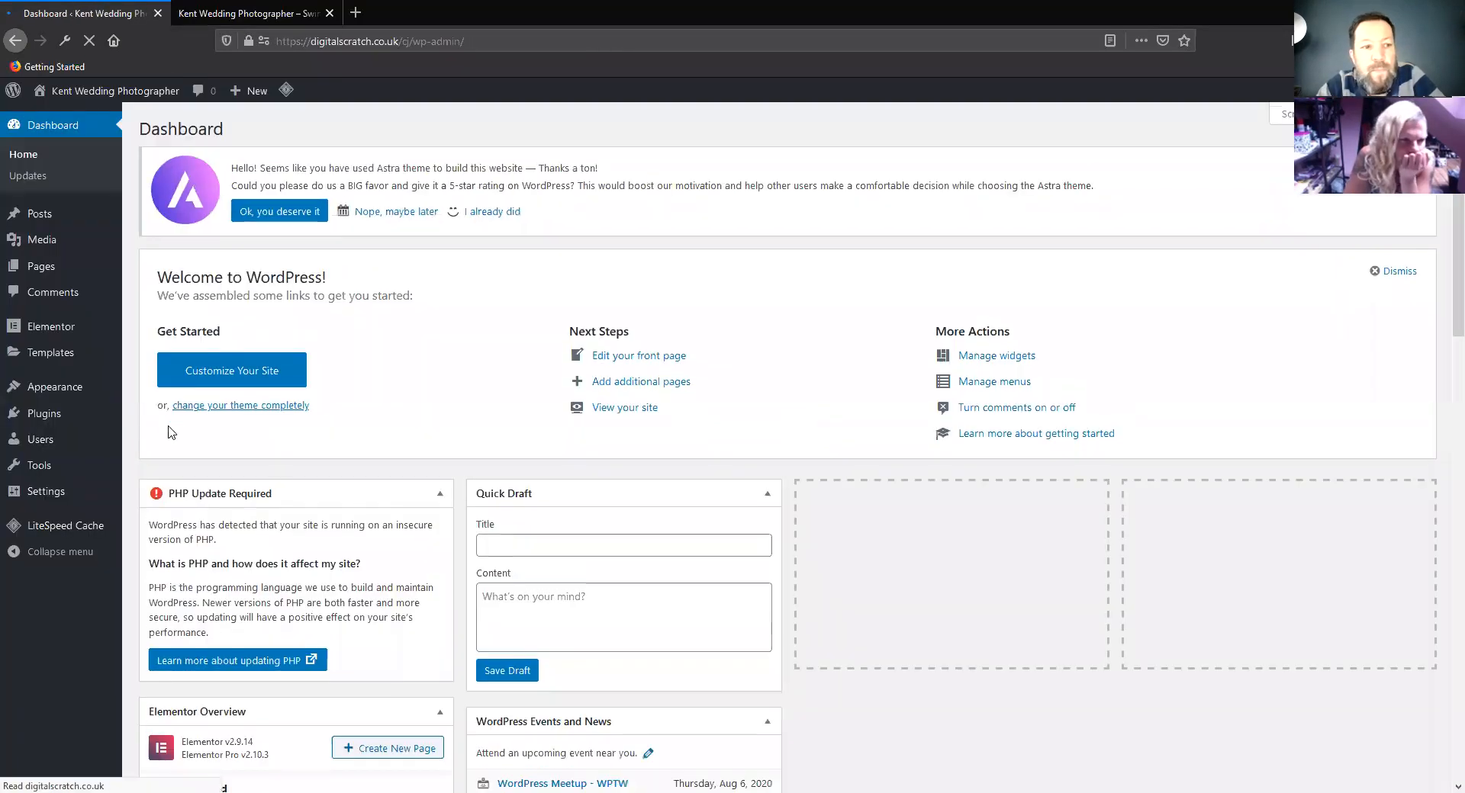
mouse_move(54, 396)
mouse_move(36, 418)
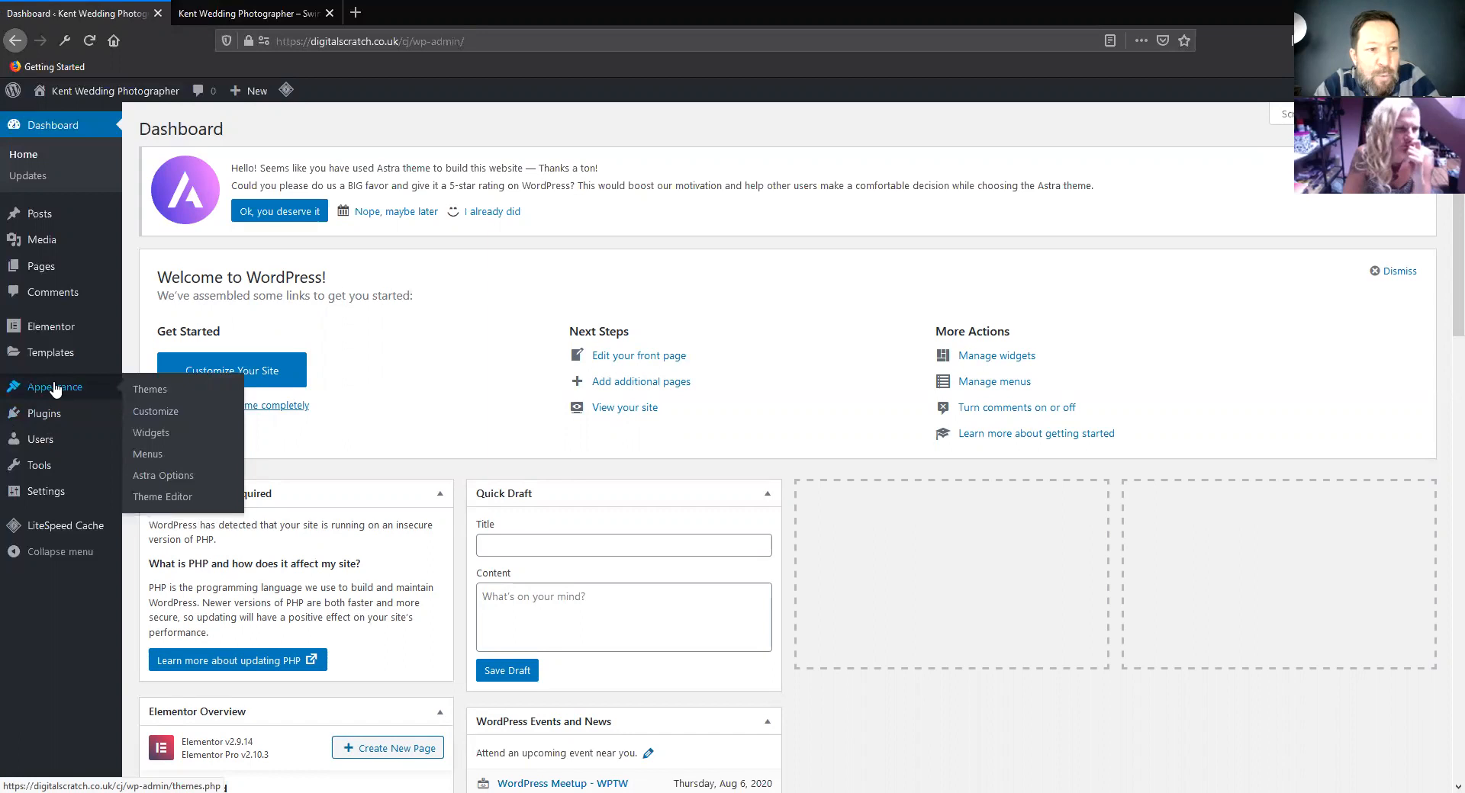
left_click(154, 483)
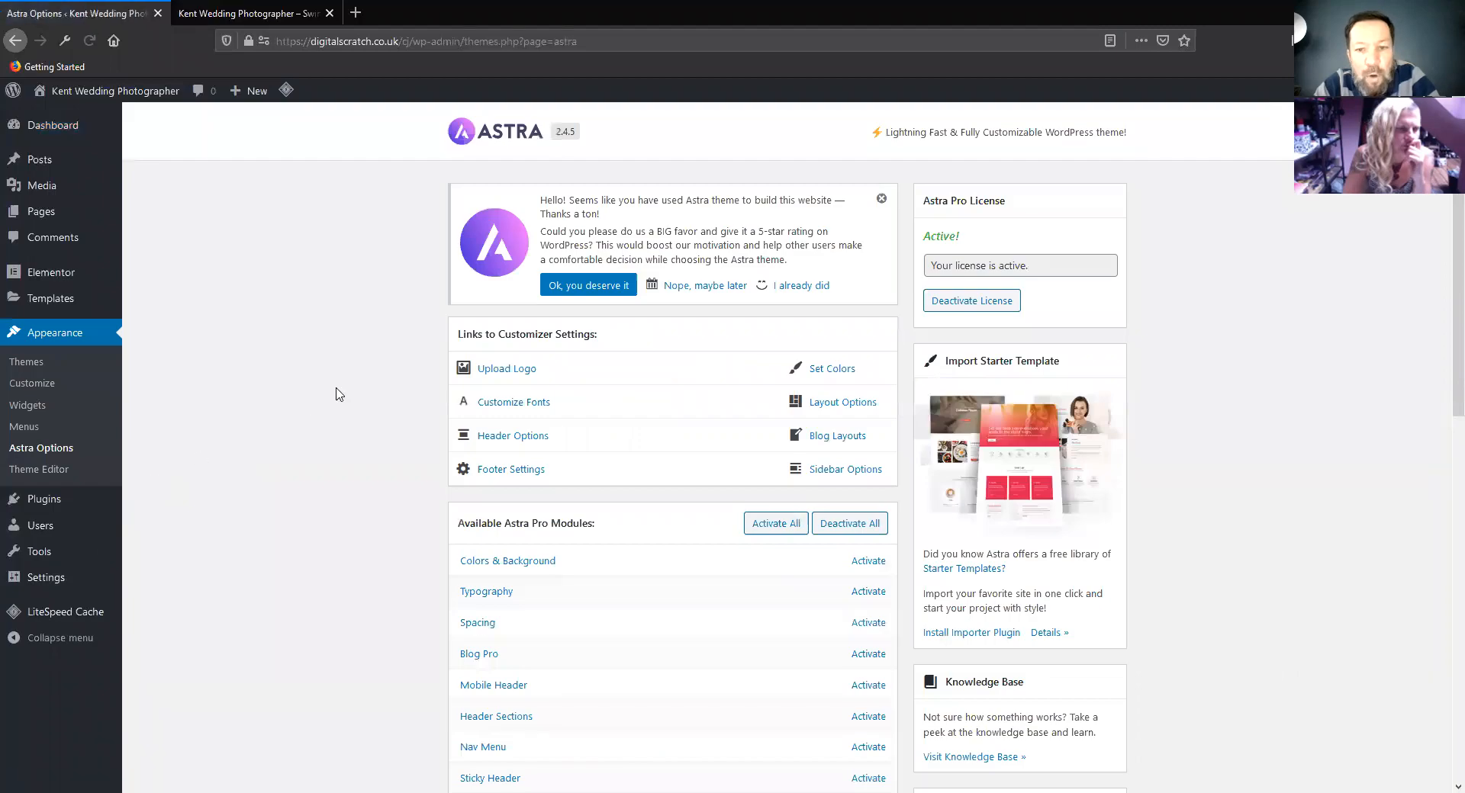
Activate the Footer Widgets module among the Astra Pro modules and open its documentation
scroll(349, 393, "down", 4)
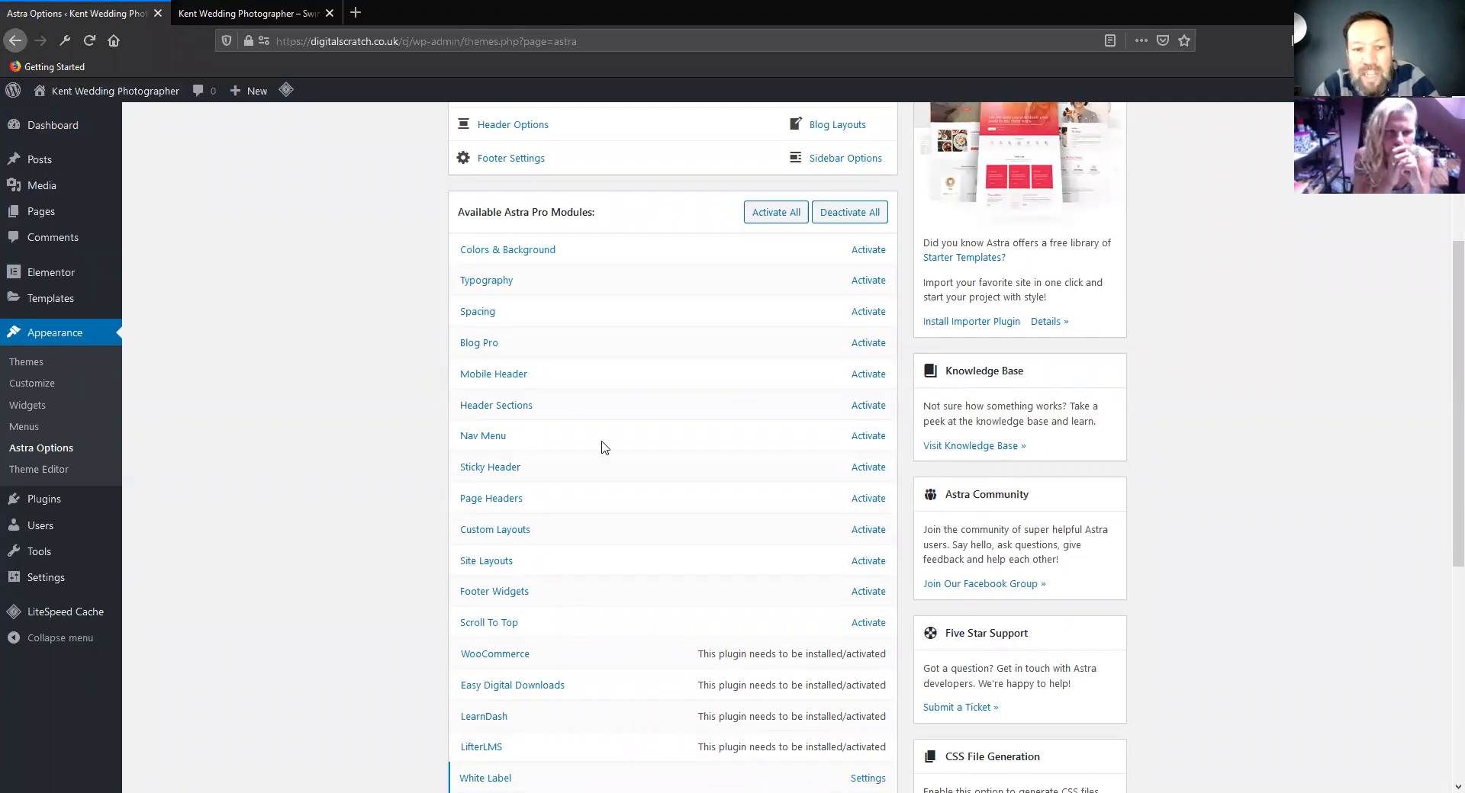
scroll(602, 448, "down", 2)
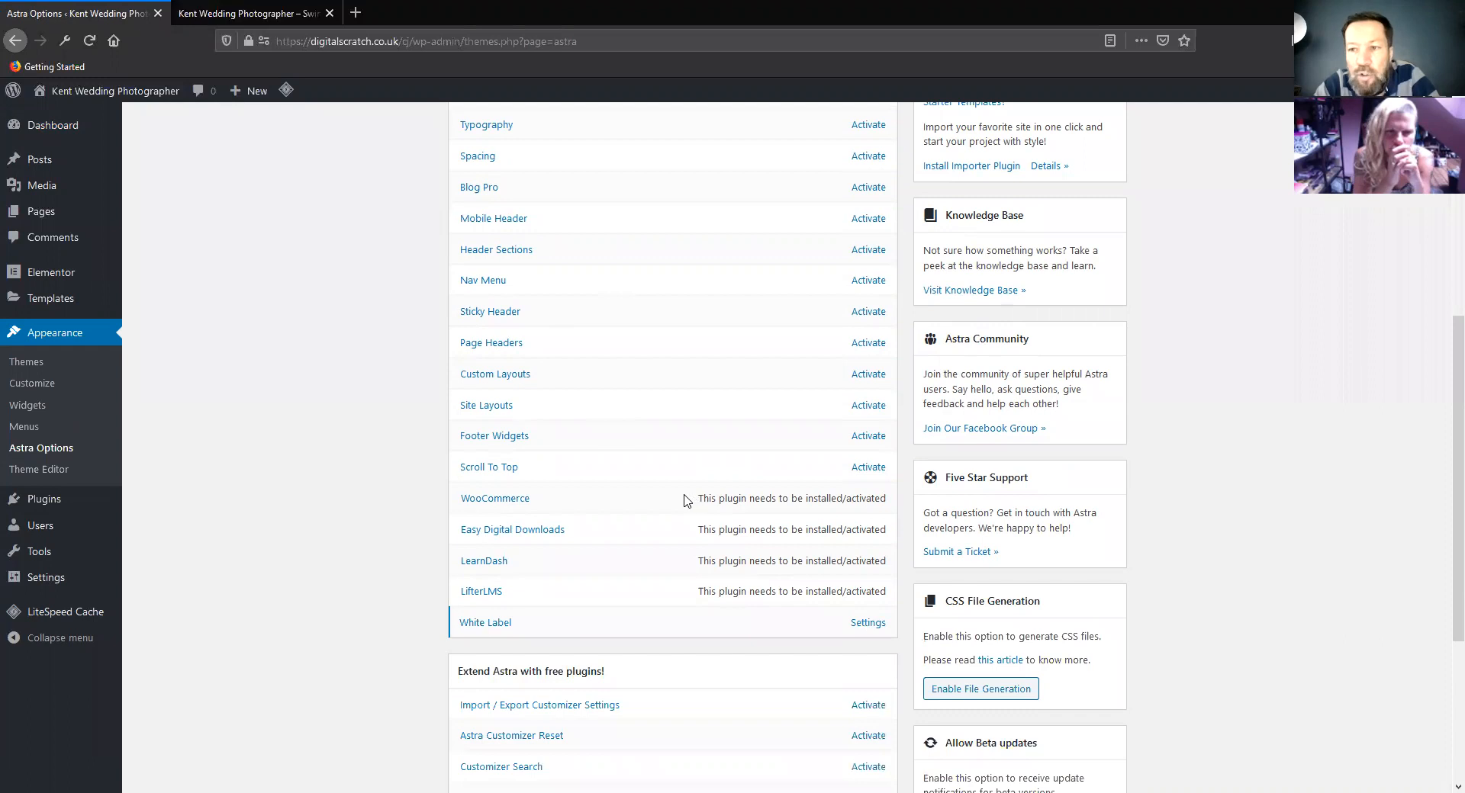
left_click(868, 437)
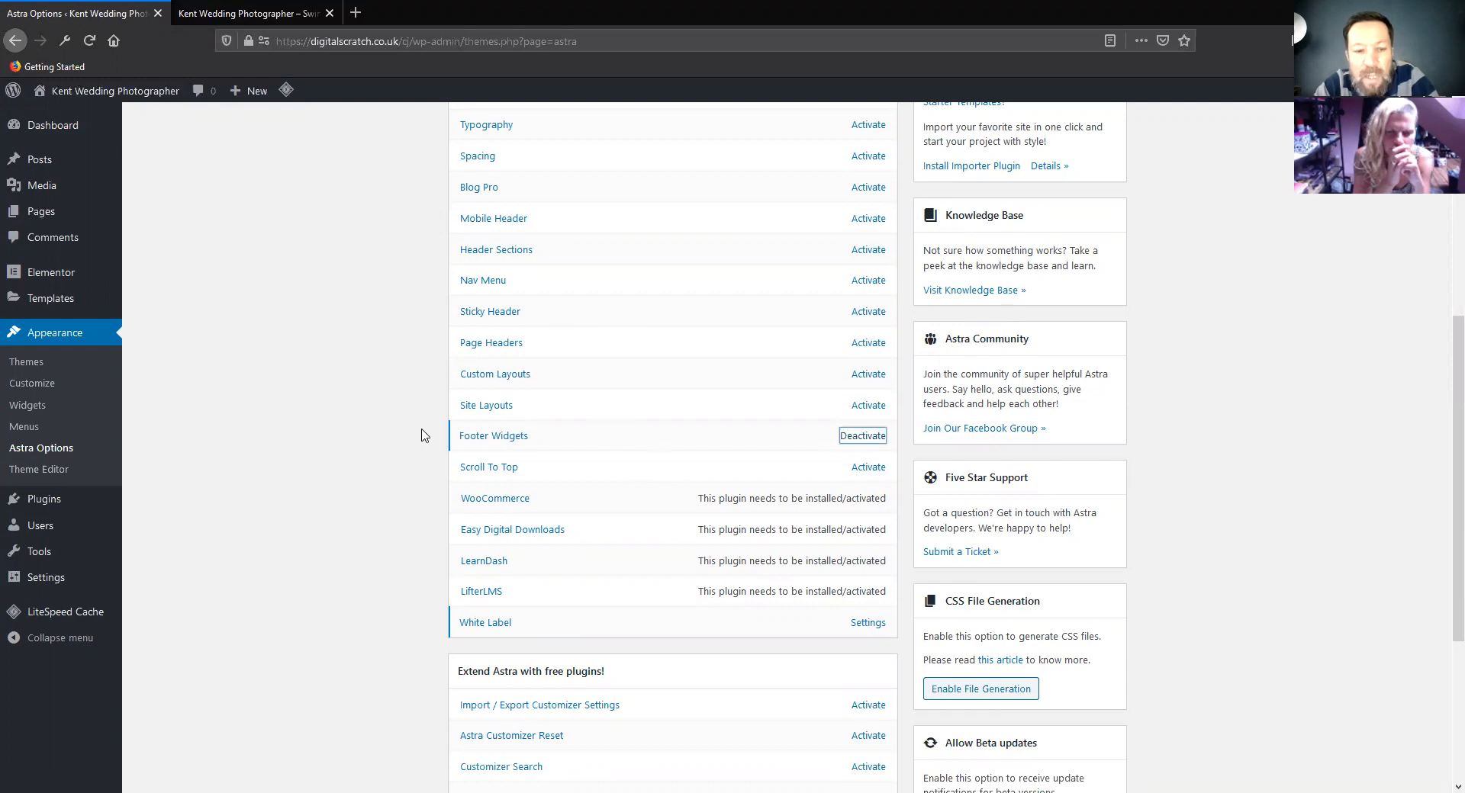
left_click(495, 438)
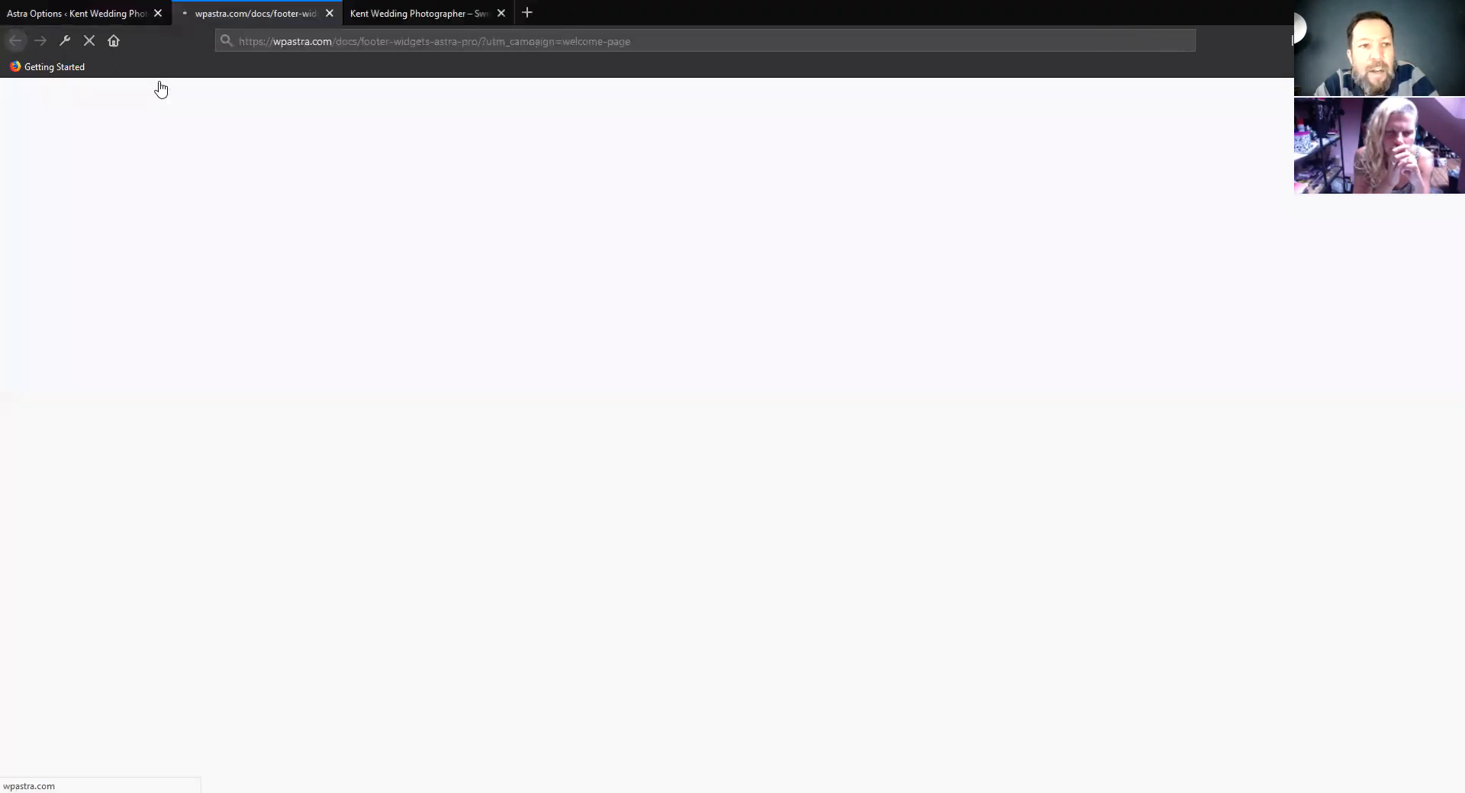
Return to the site's customizer and bring up the Footer Widgets settings with their layout choices
left_click(104, 22)
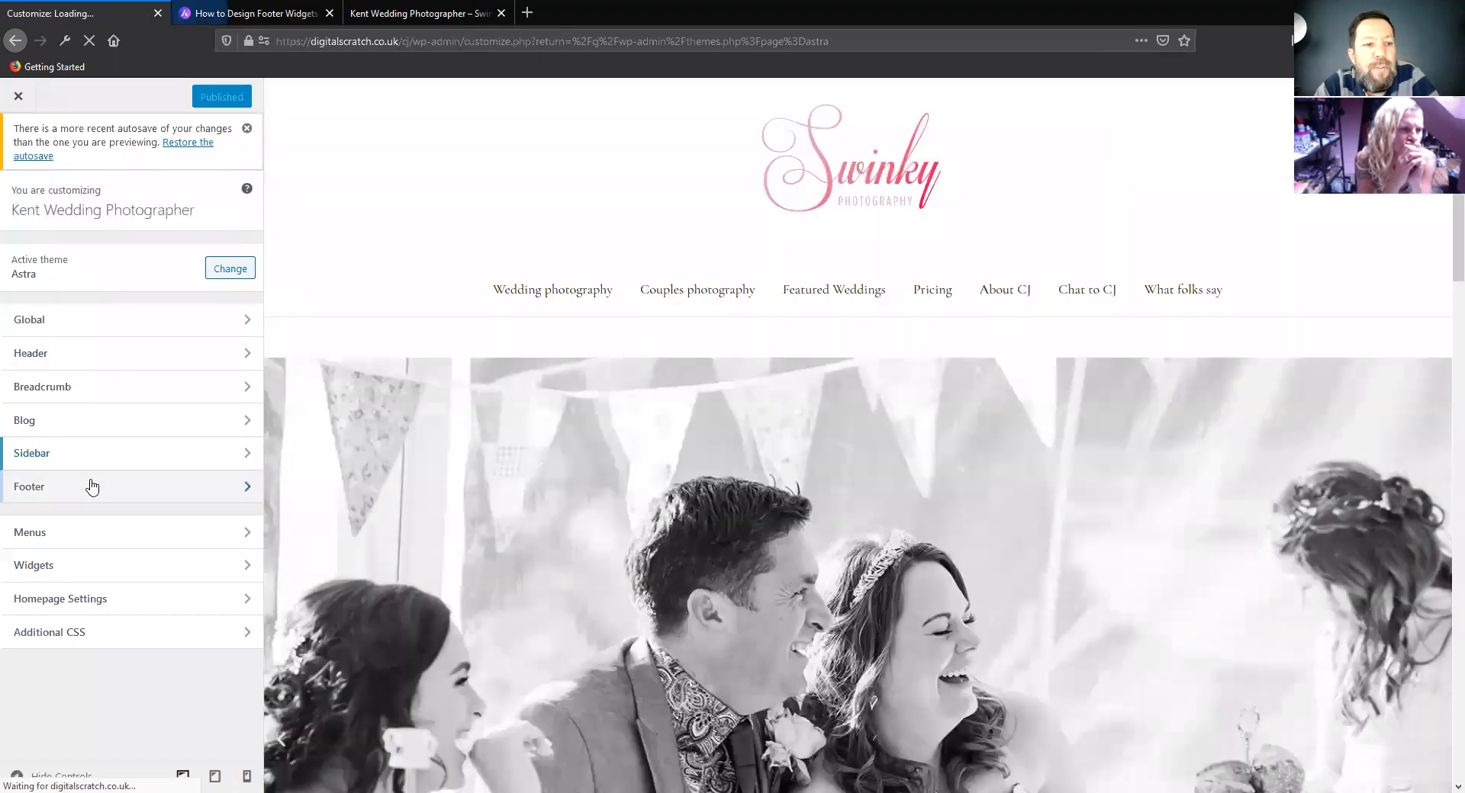
left_click(91, 486)
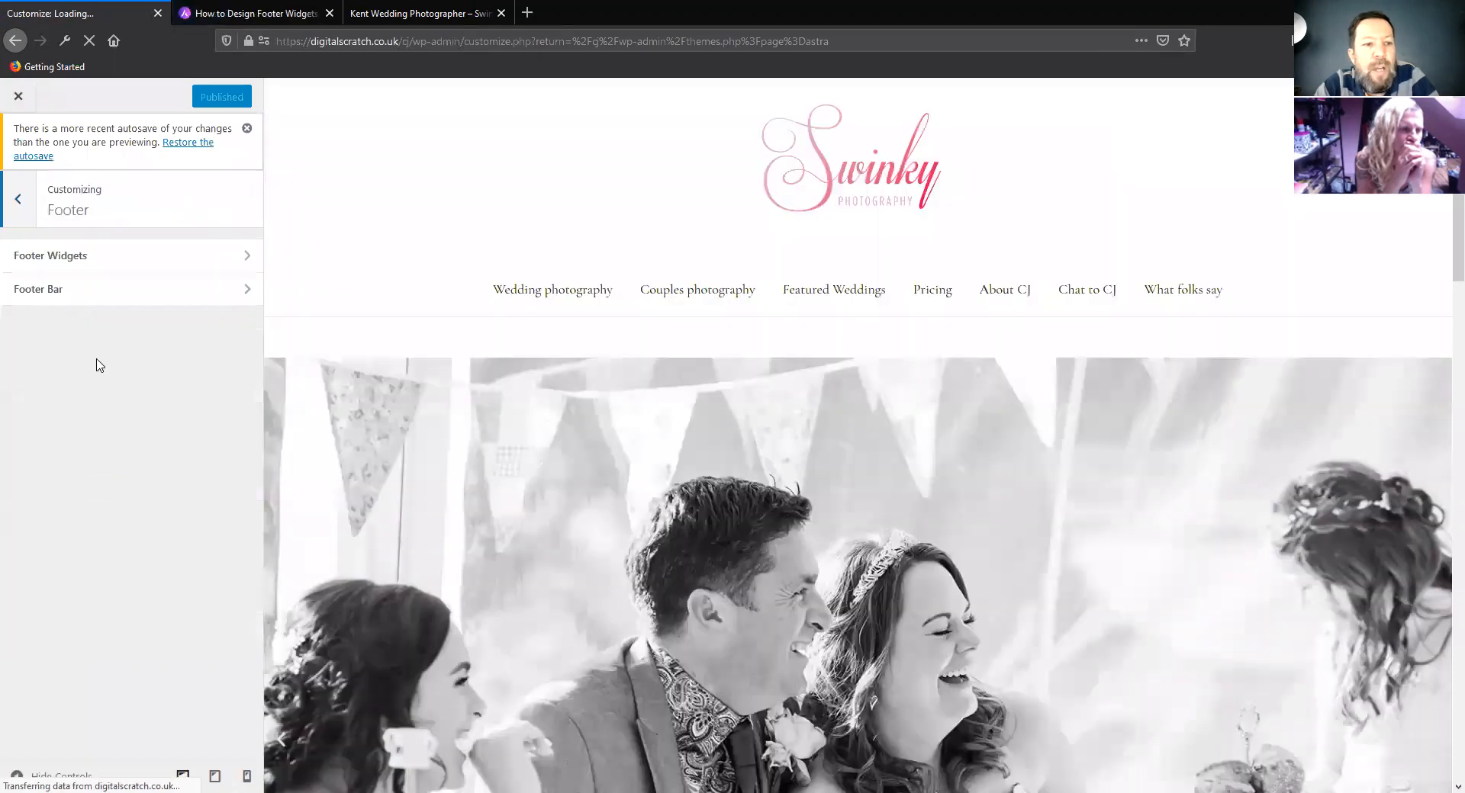
left_click(97, 255)
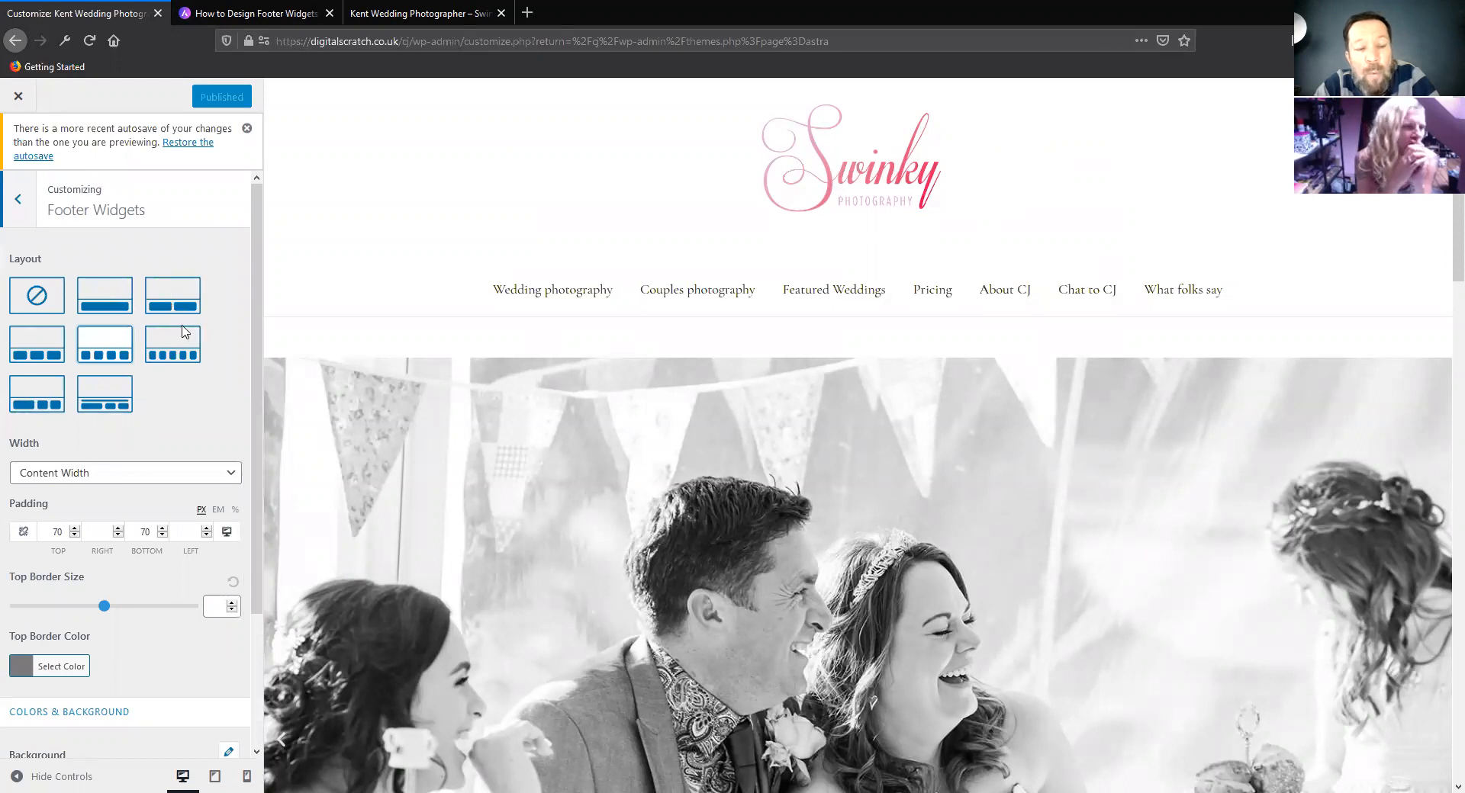
Try the footer widget layout that places a full-width row above smaller columns
scroll(193, 421, "down", 2)
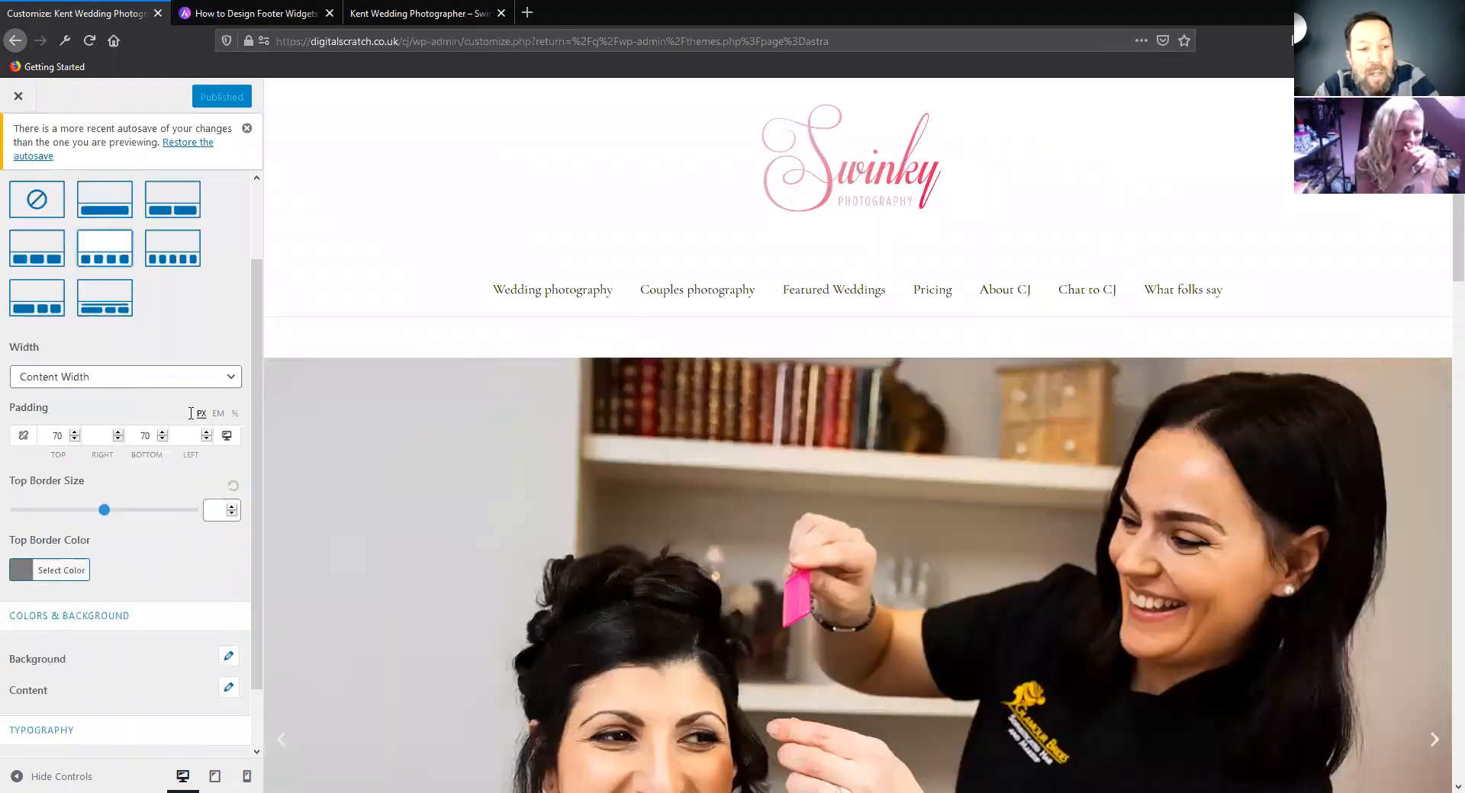
scroll(183, 419, "up", 2)
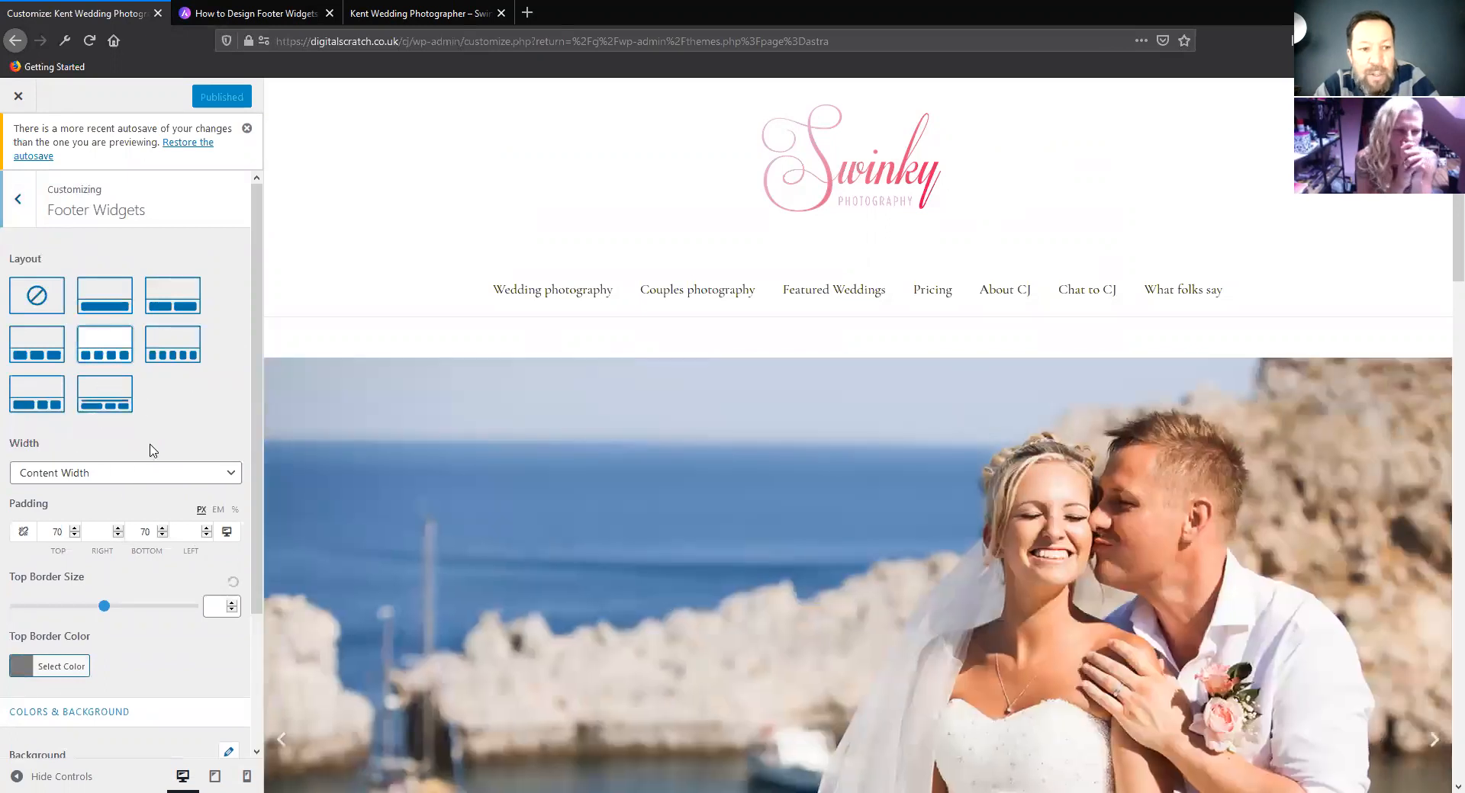
left_click(105, 394)
scroll(181, 348, "down", 3)
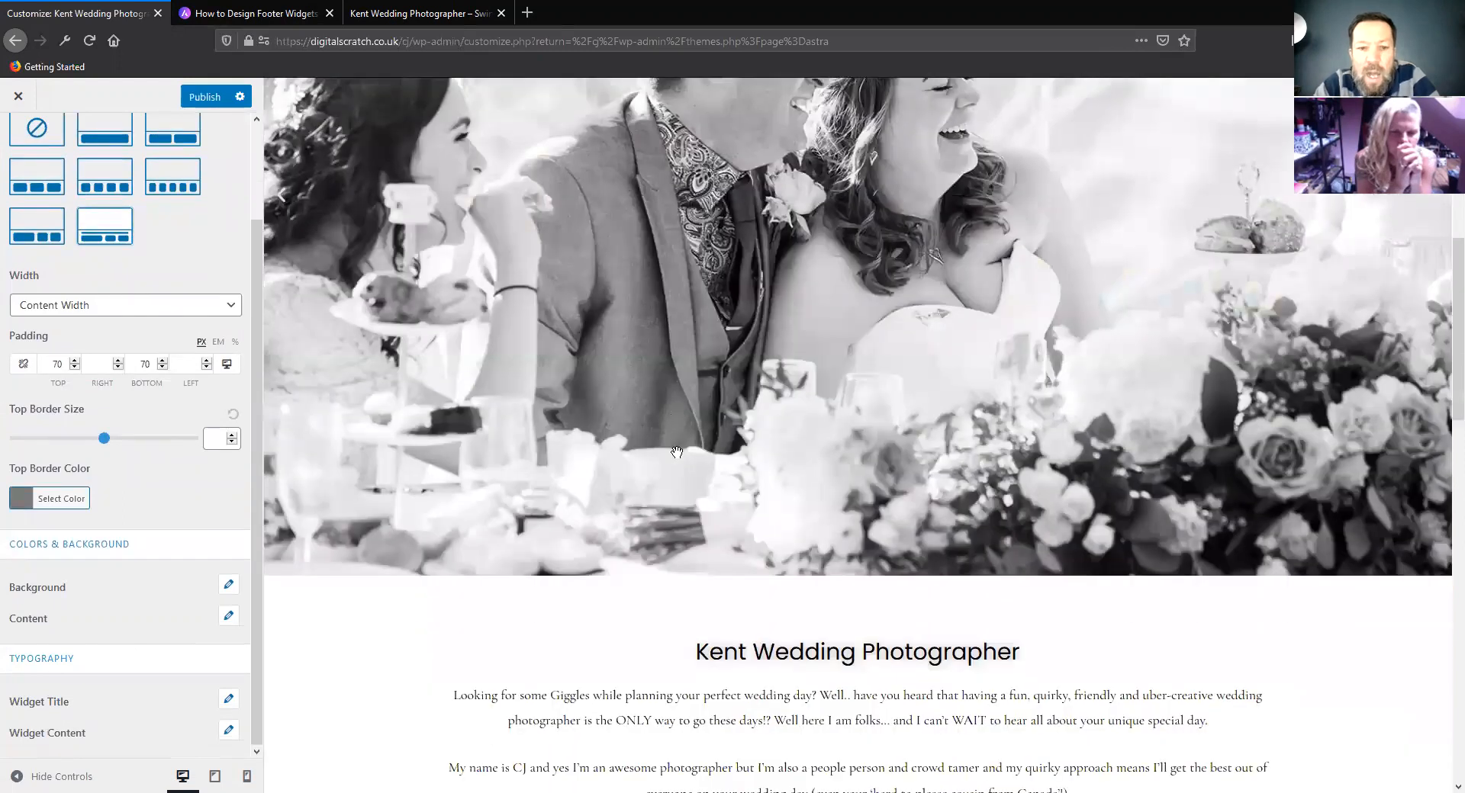
scroll(556, 435, "up", 6)
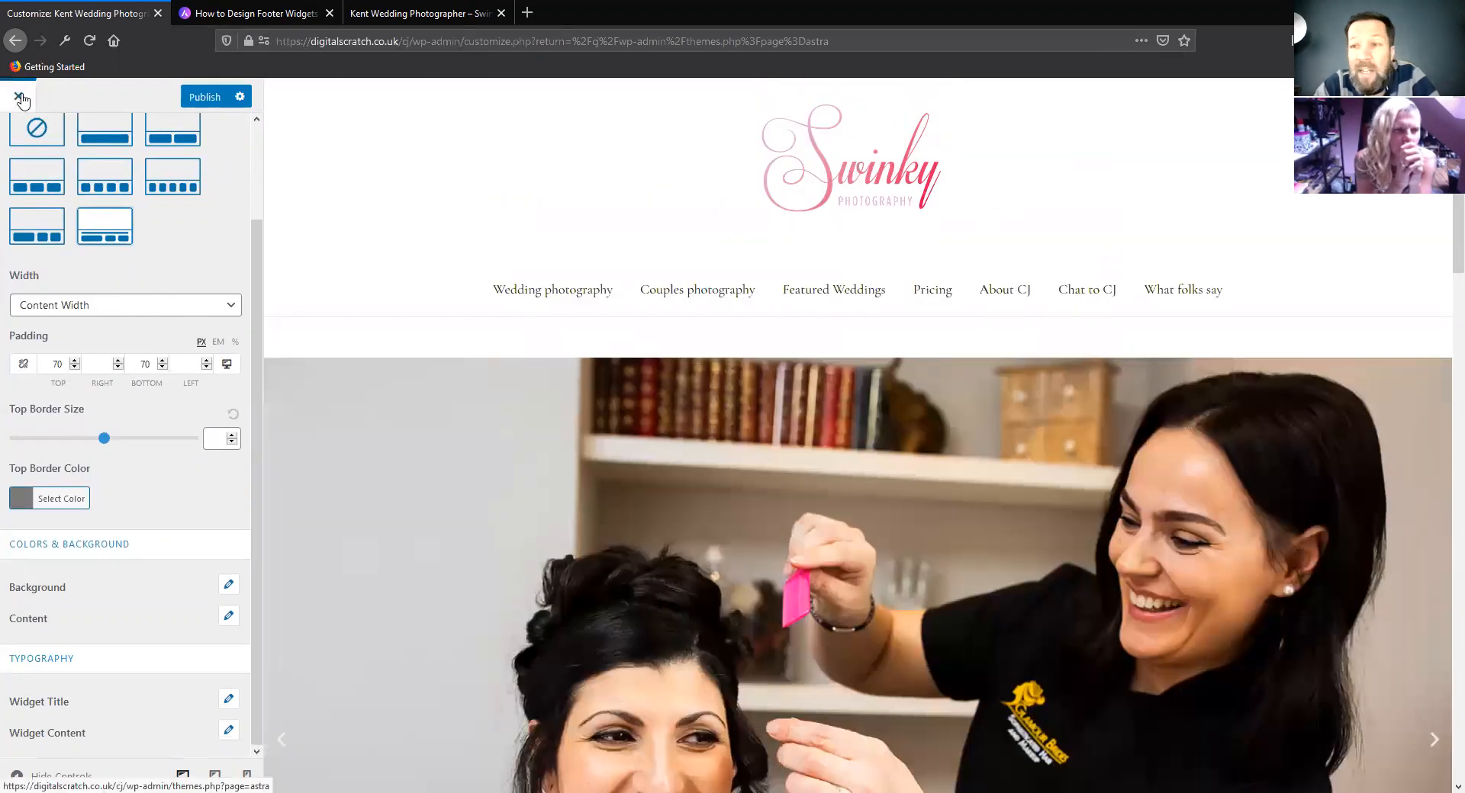
Exit the customizer without publishing the changes and create a new page opened for editing with Elementor
left_click(19, 97)
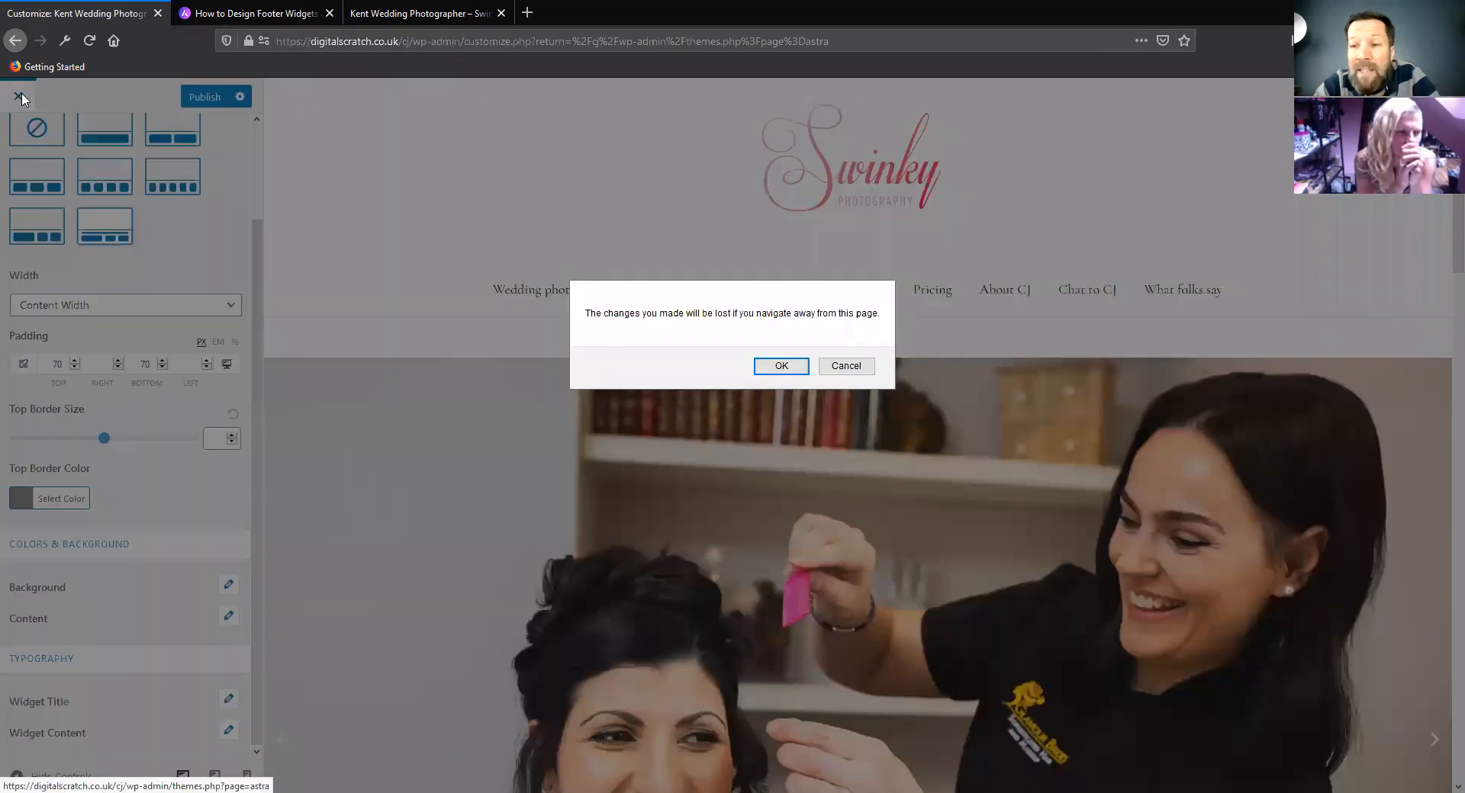
left_click(782, 366)
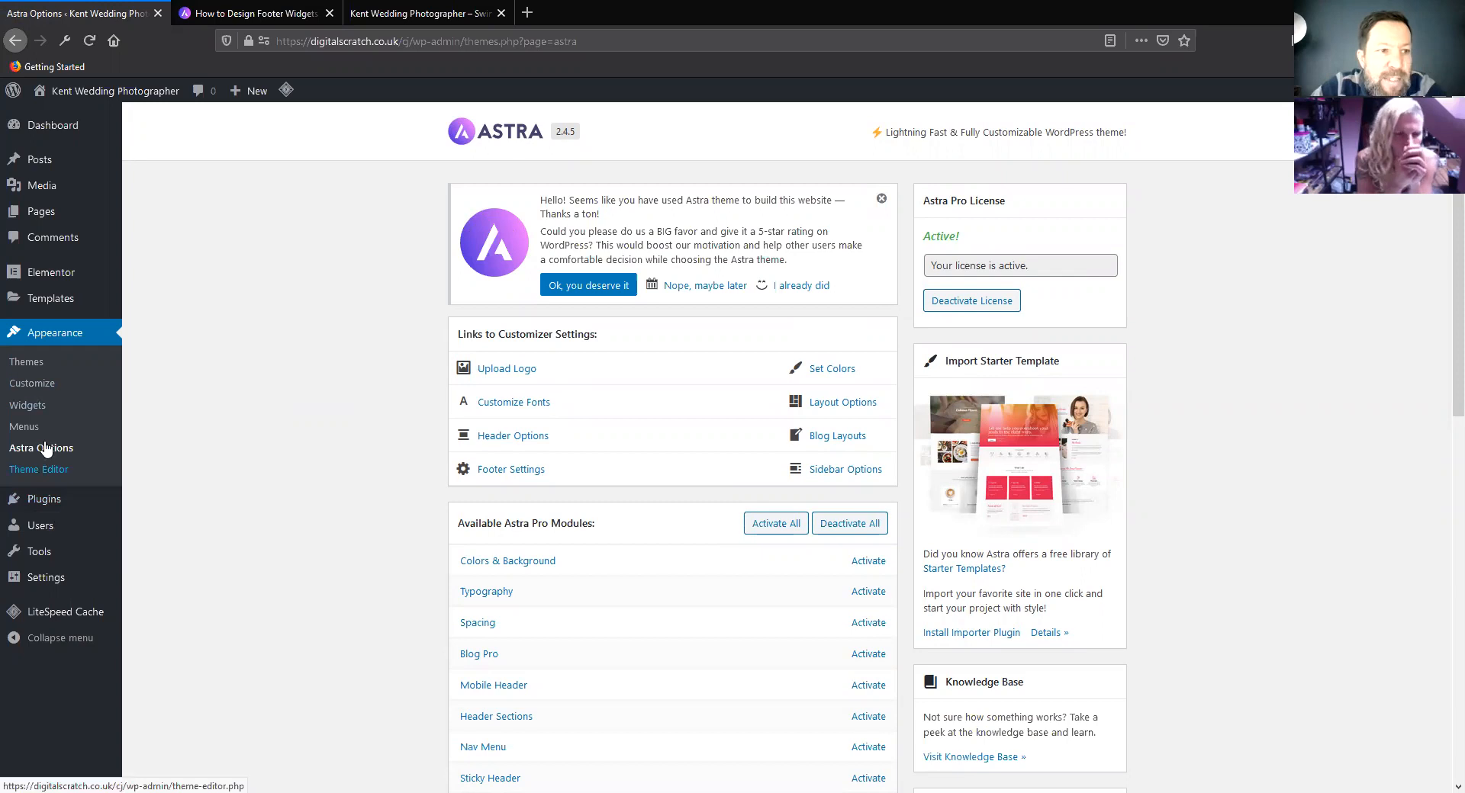
mouse_move(40, 212)
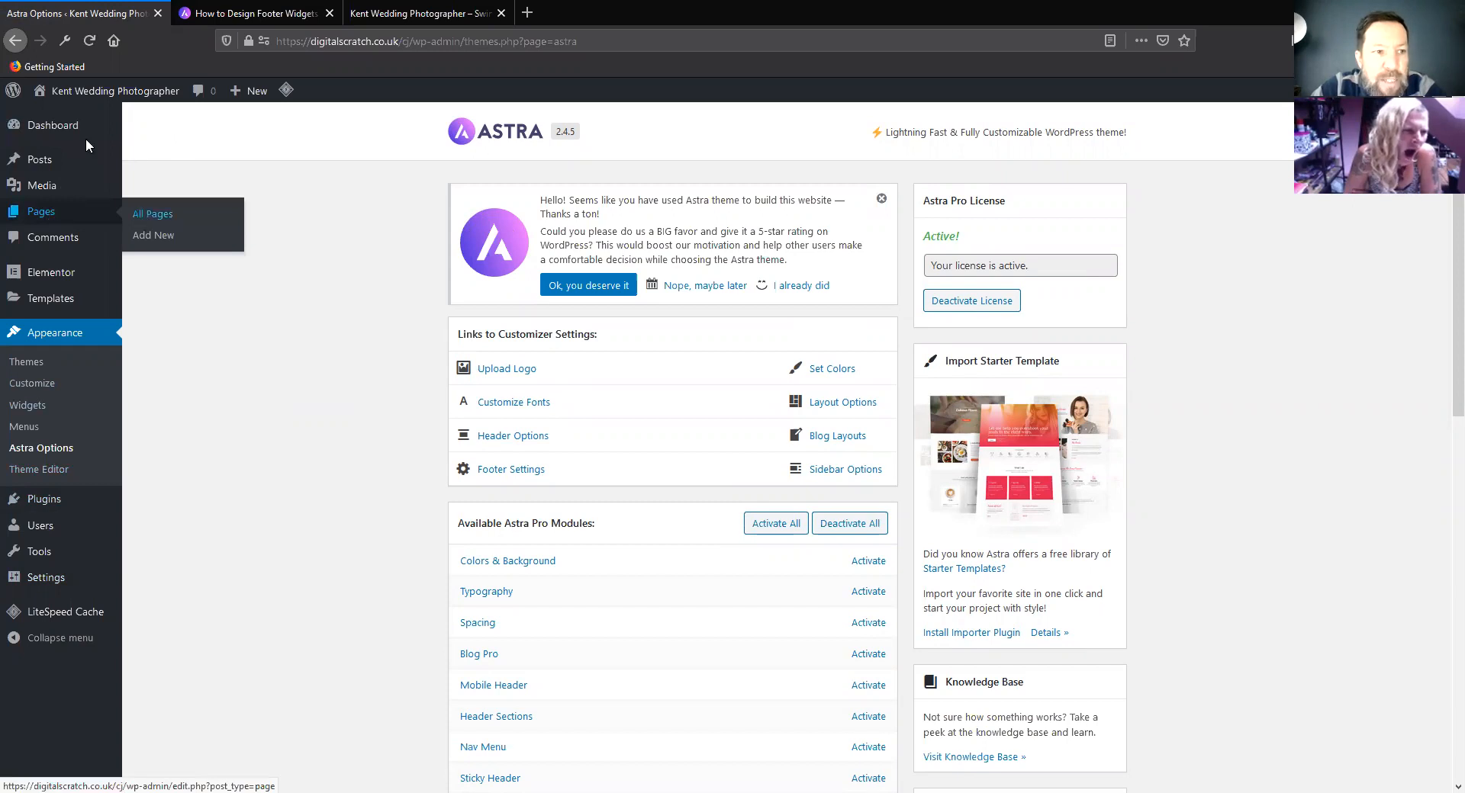
left_click(149, 216)
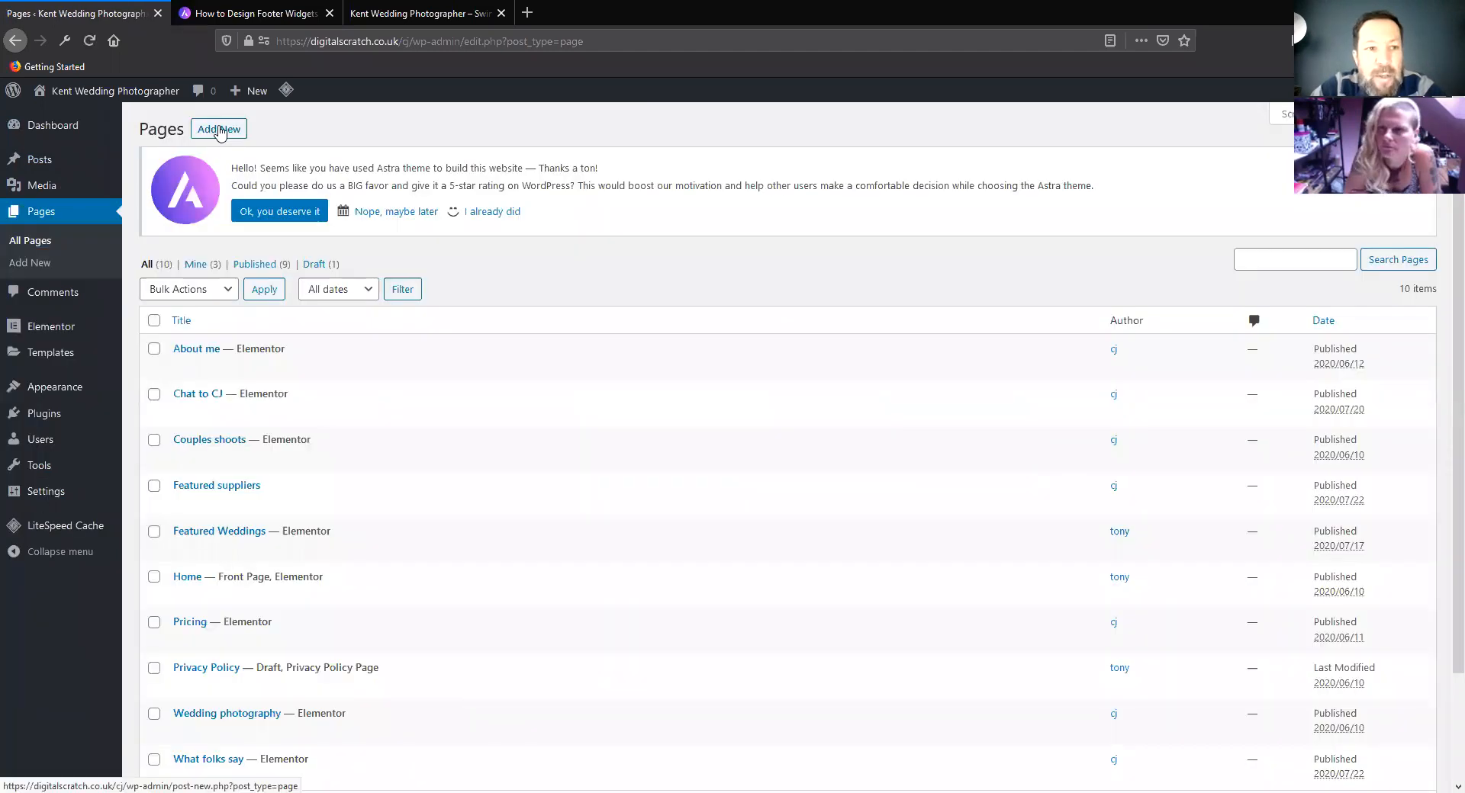
left_click(220, 130)
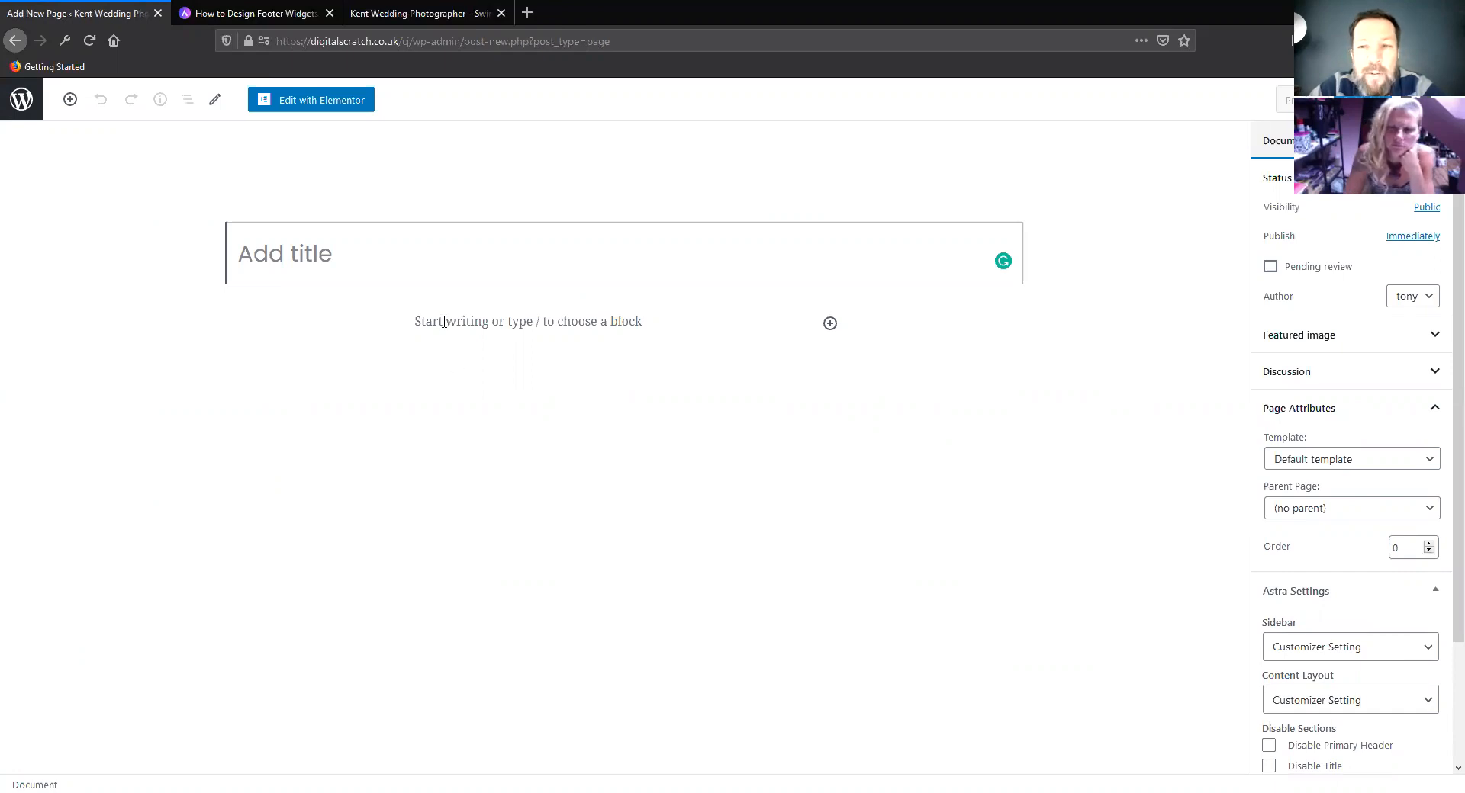
left_click(328, 106)
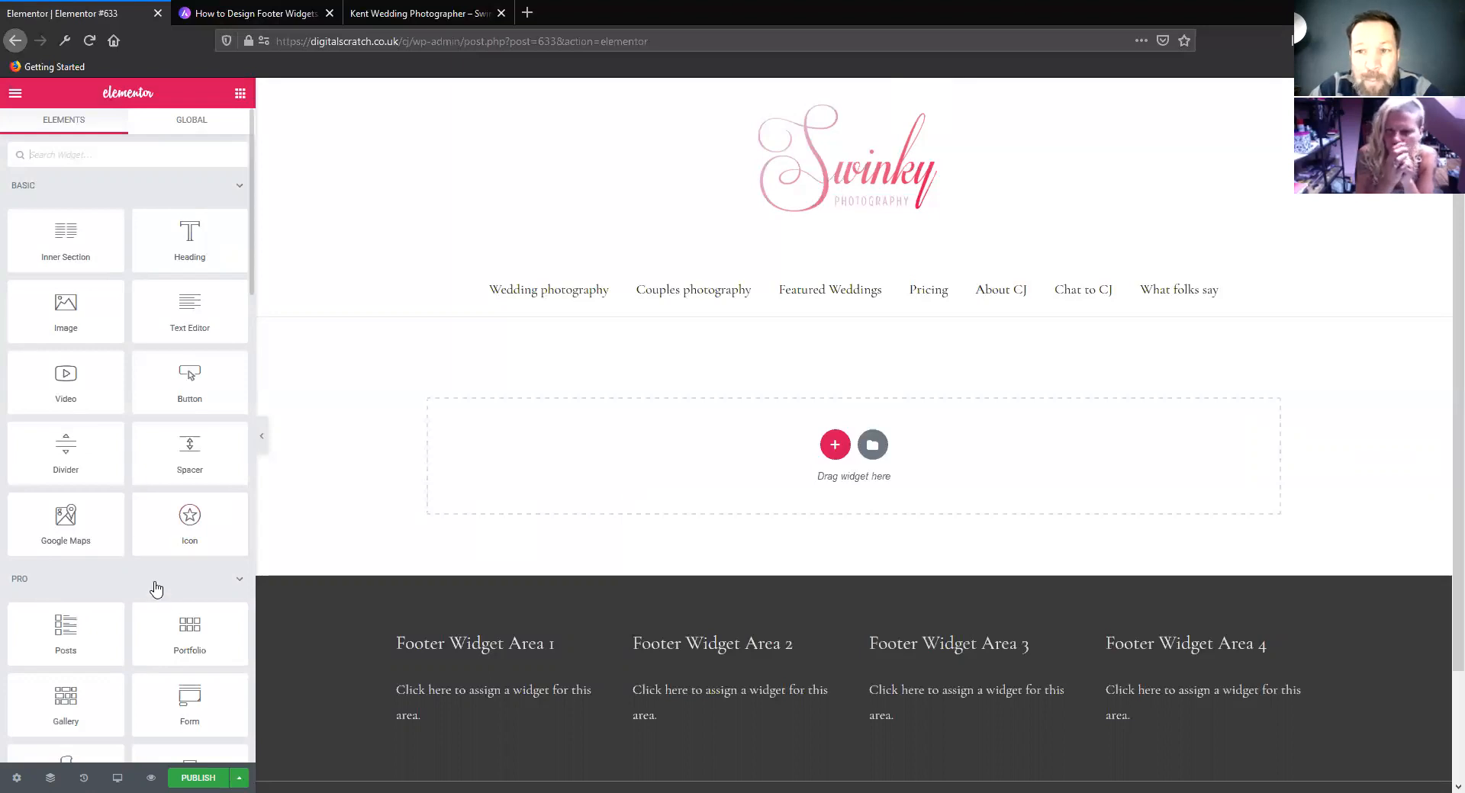
Look over the first Elementor widgets and check the editor's global style and settings options
scroll(156, 587, "down", 1)
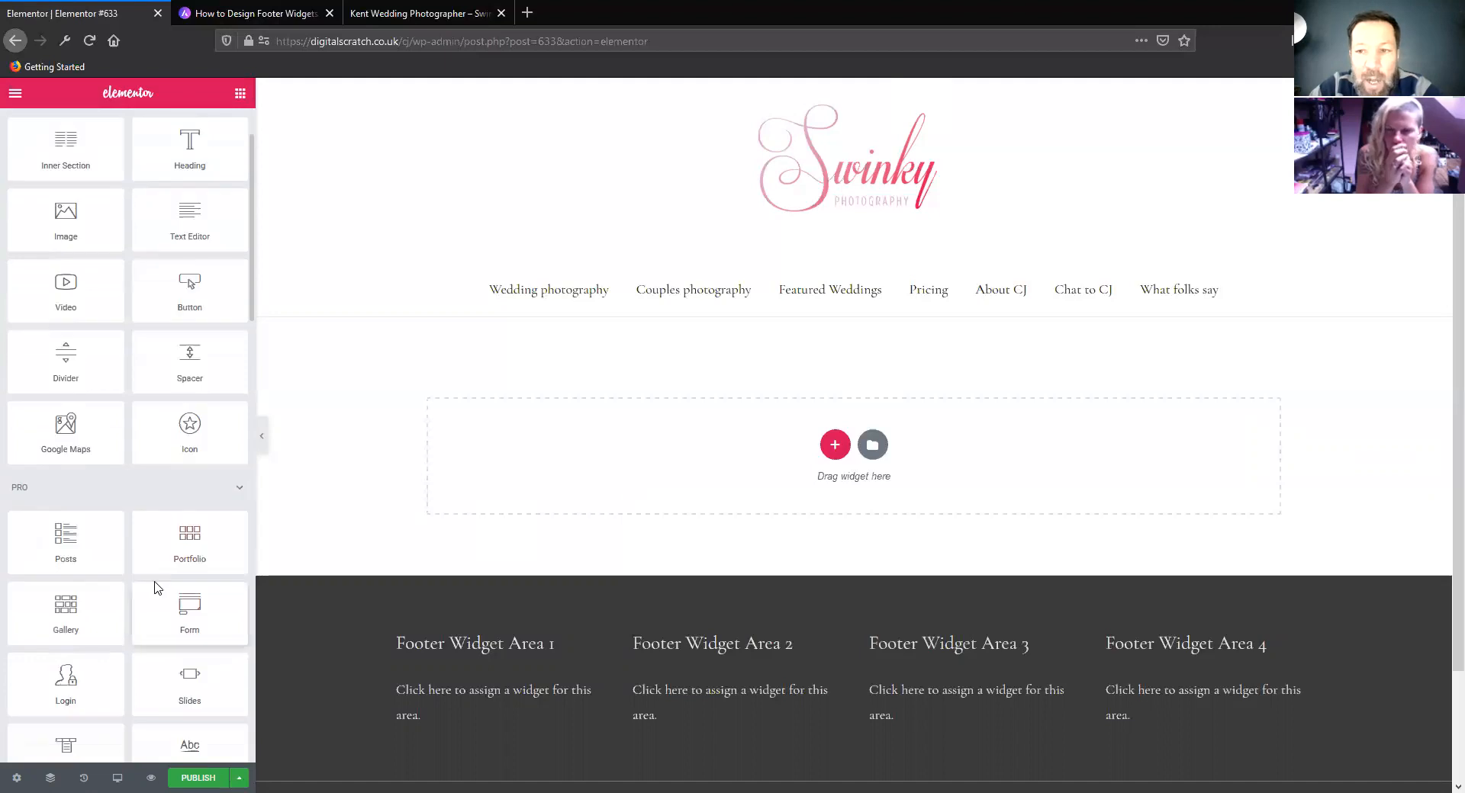
scroll(167, 685, "down", 1)
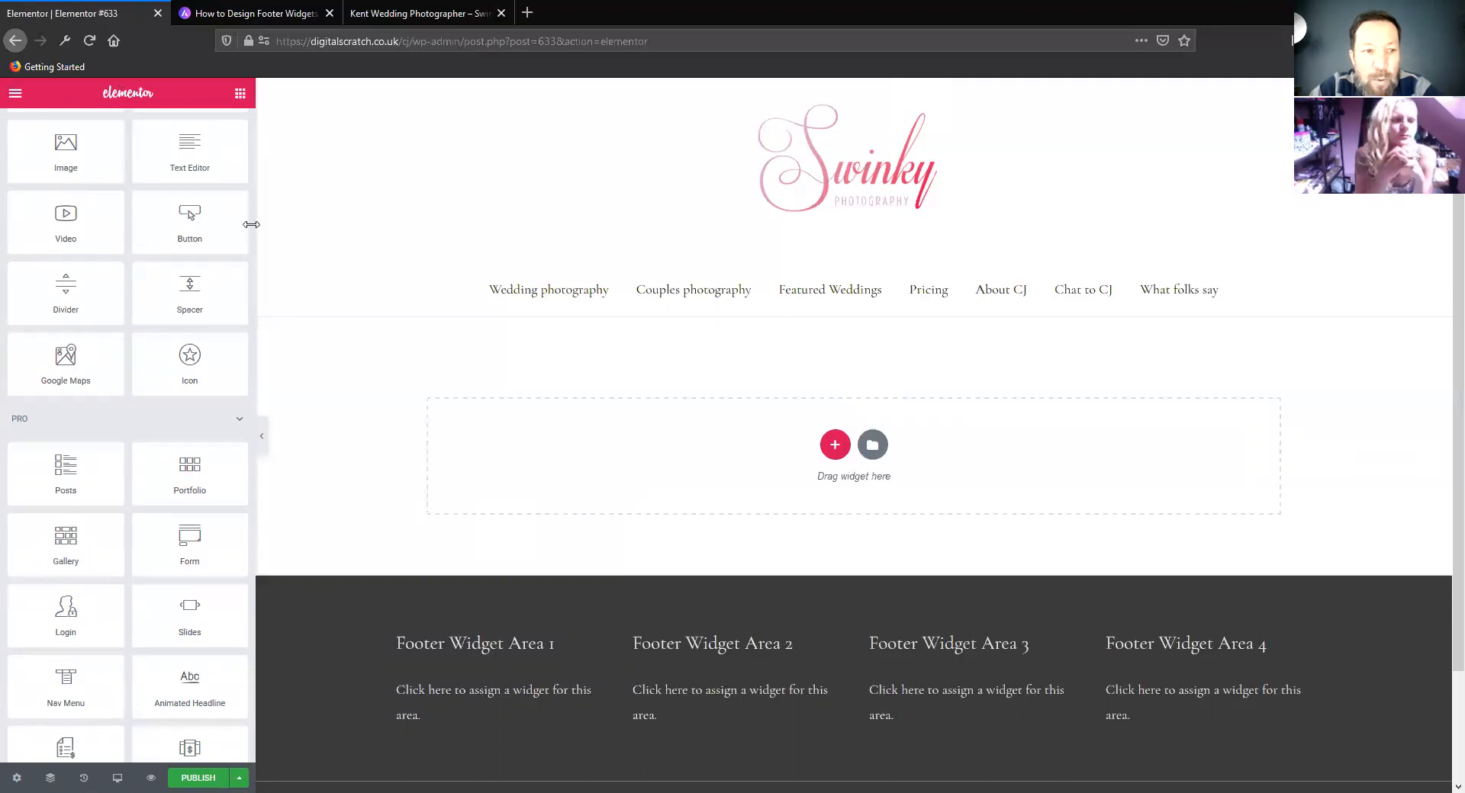
scroll(76, 191, "up", 3)
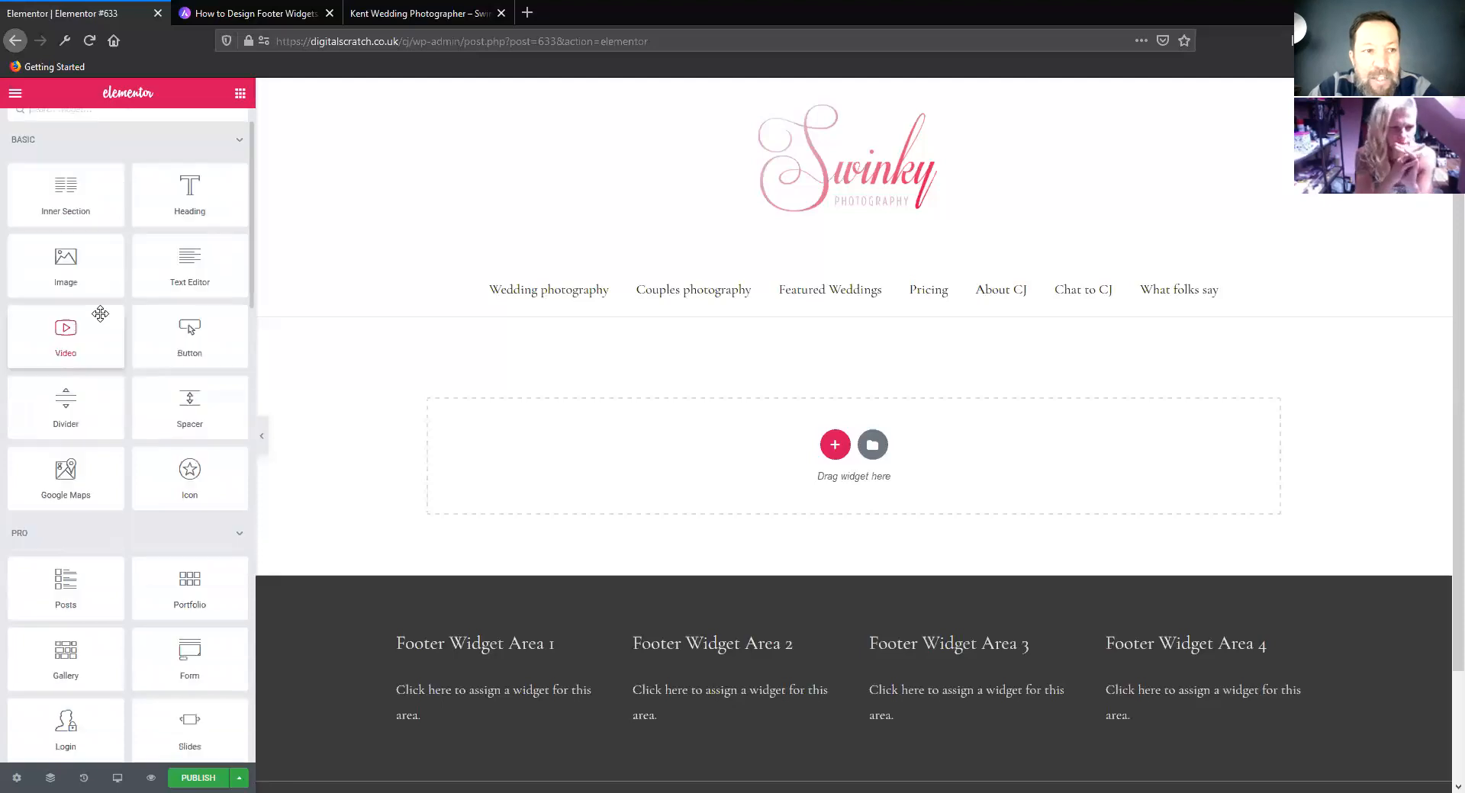
left_click(15, 94)
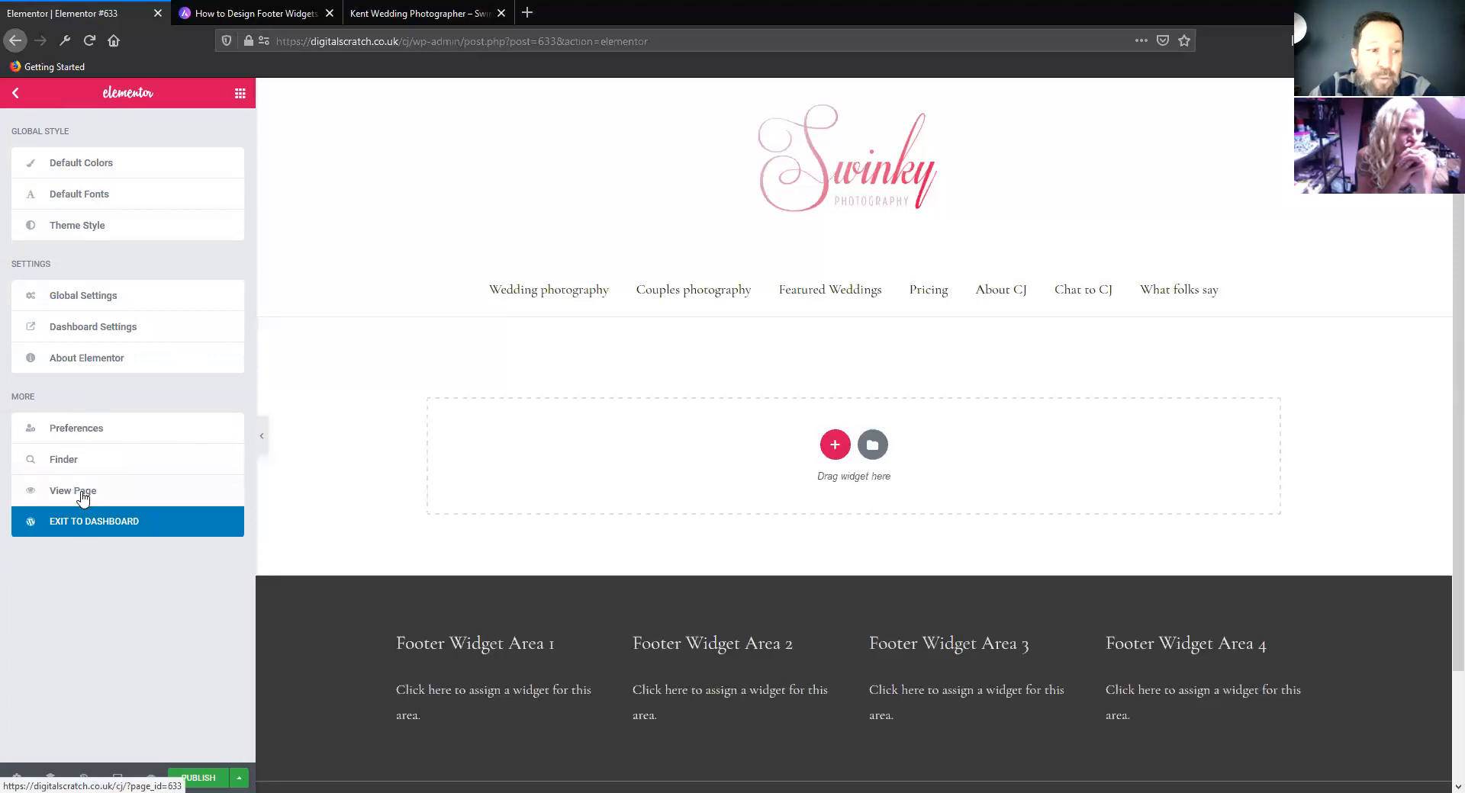
left_click(16, 98)
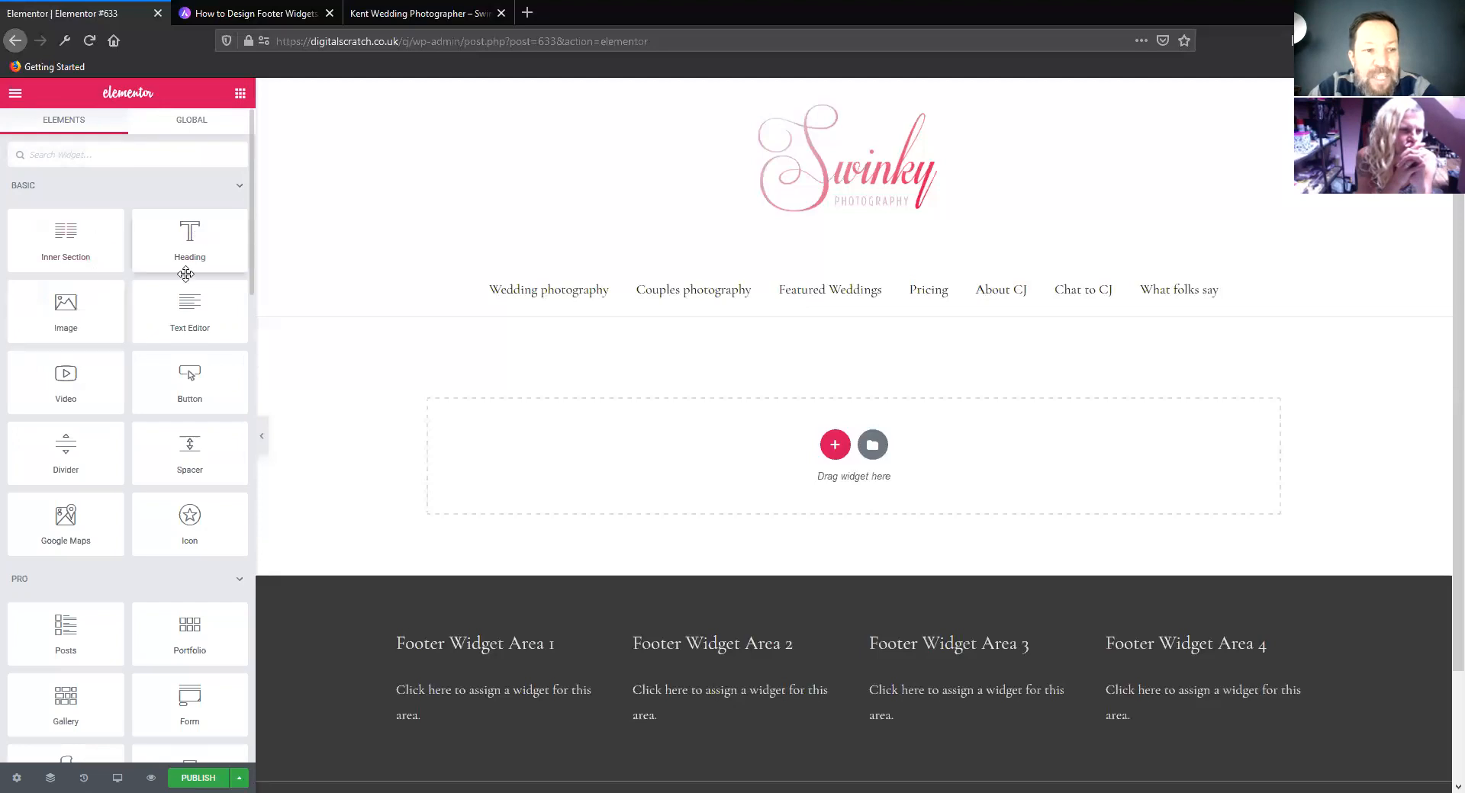
Examine the Basic, Pro and General widgets available for building the page in Elementor
scroll(183, 359, "down", 2)
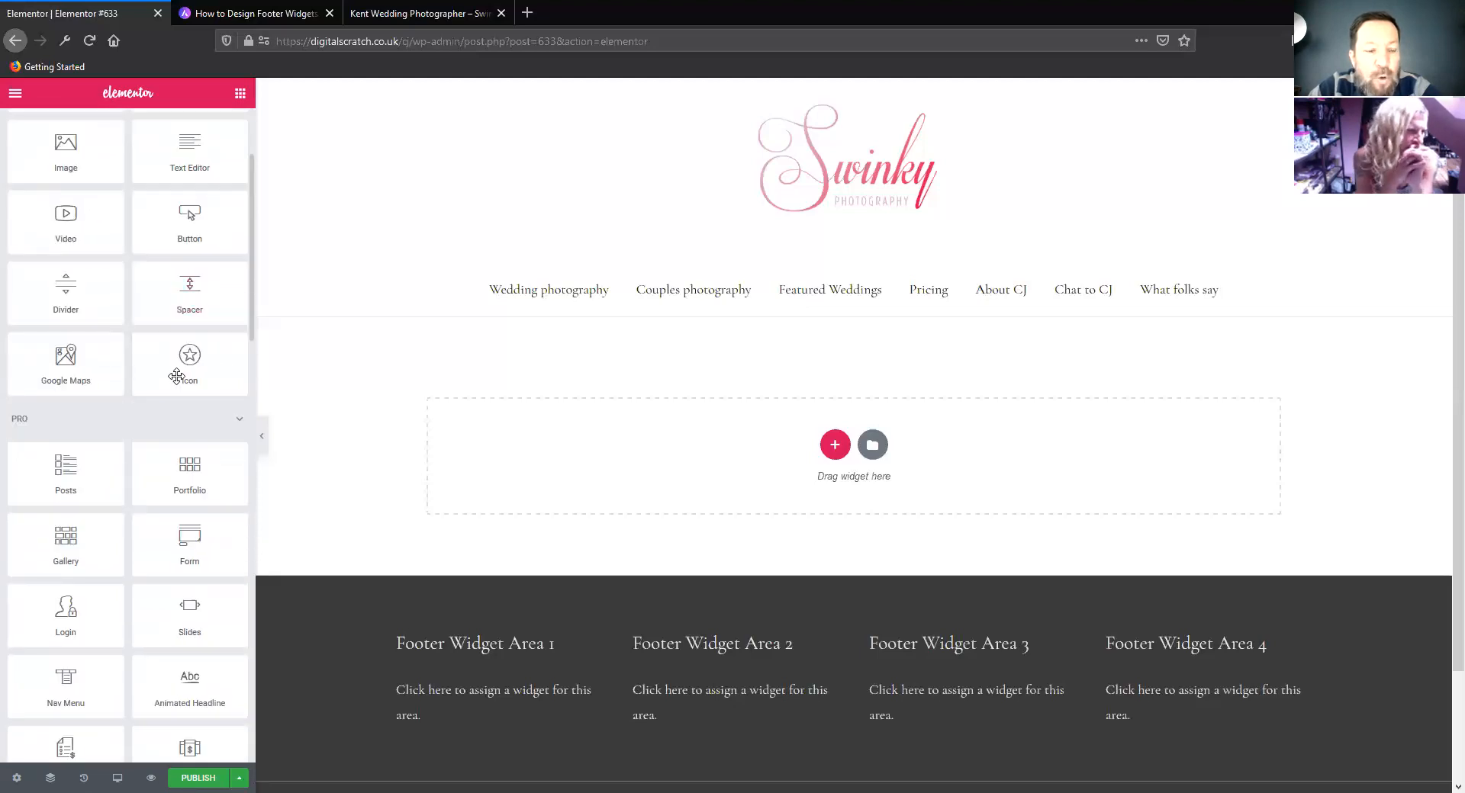
scroll(174, 382, "down", 1)
scroll(156, 416, "down", 1)
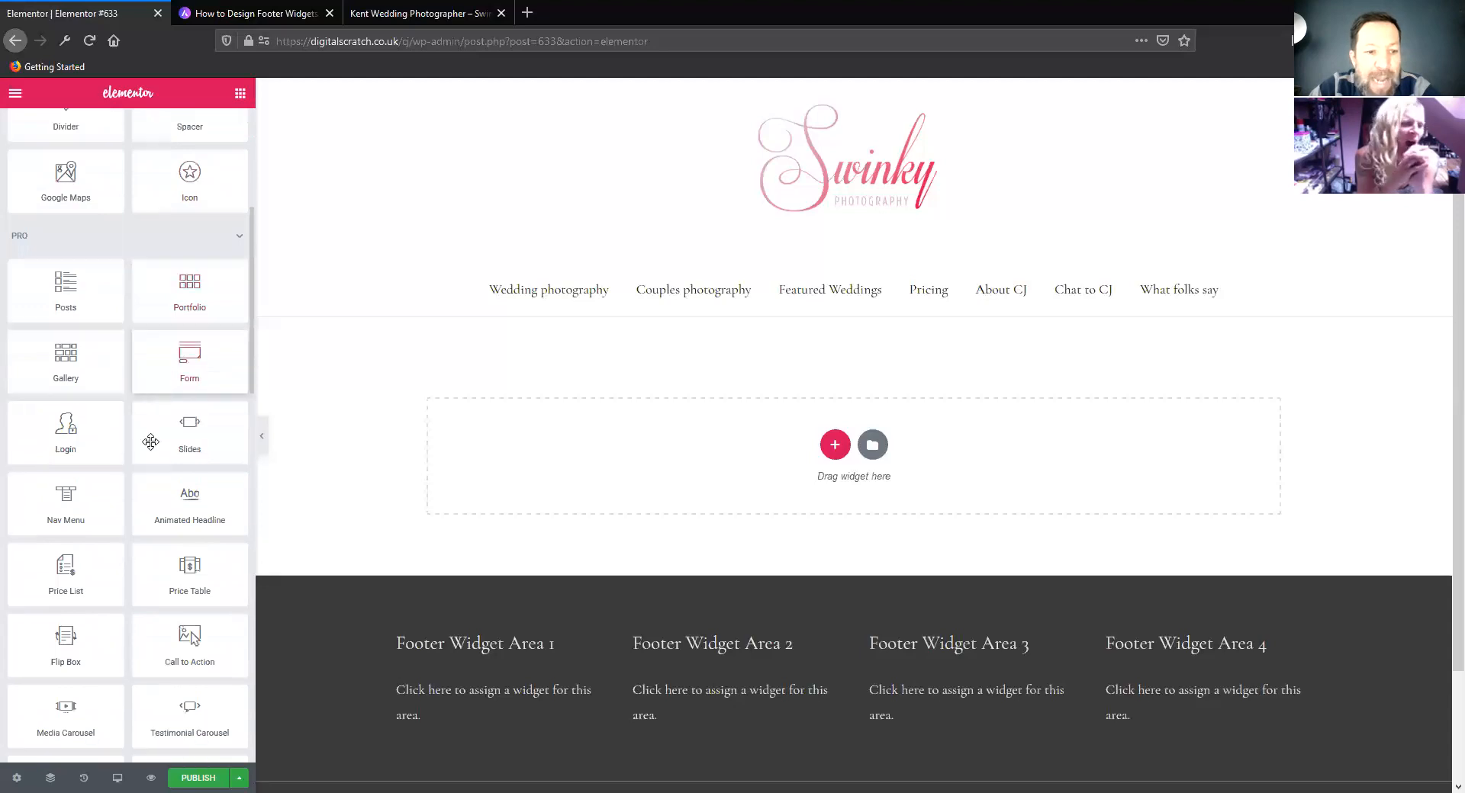
scroll(148, 446, "down", 4)
scroll(144, 455, "down", 4)
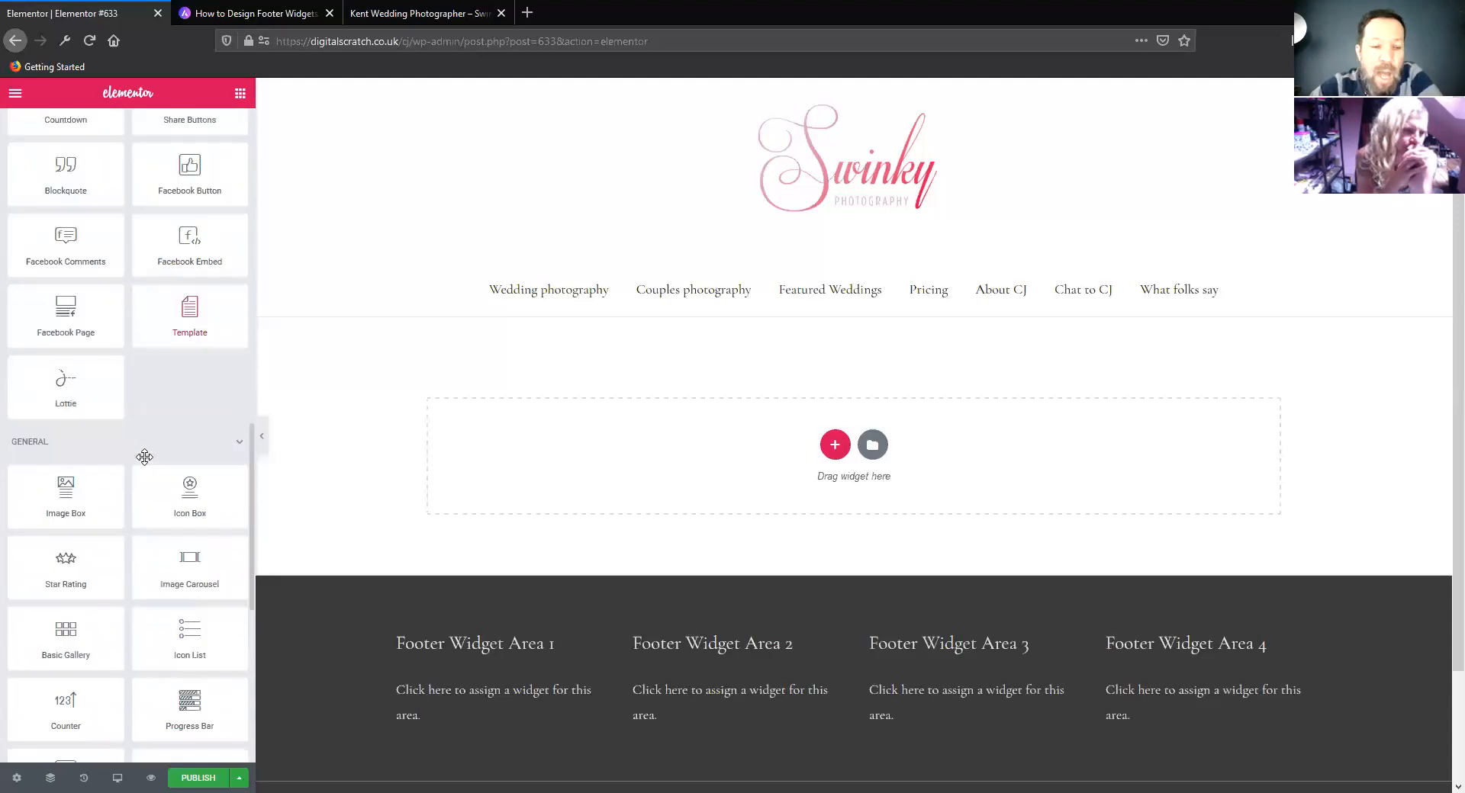
scroll(142, 455, "down", 3)
scroll(136, 457, "down", 3)
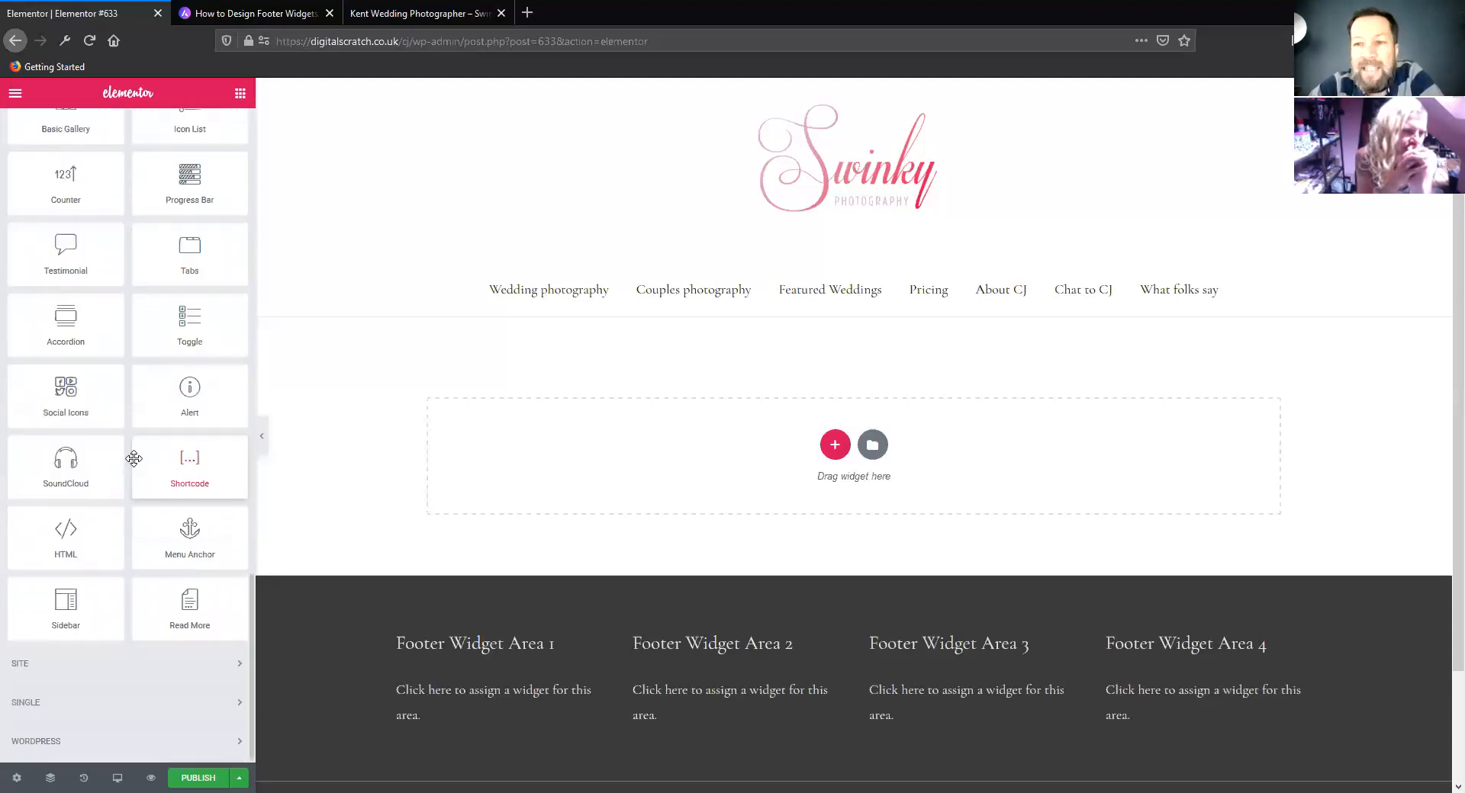
scroll(133, 460, "up", 3)
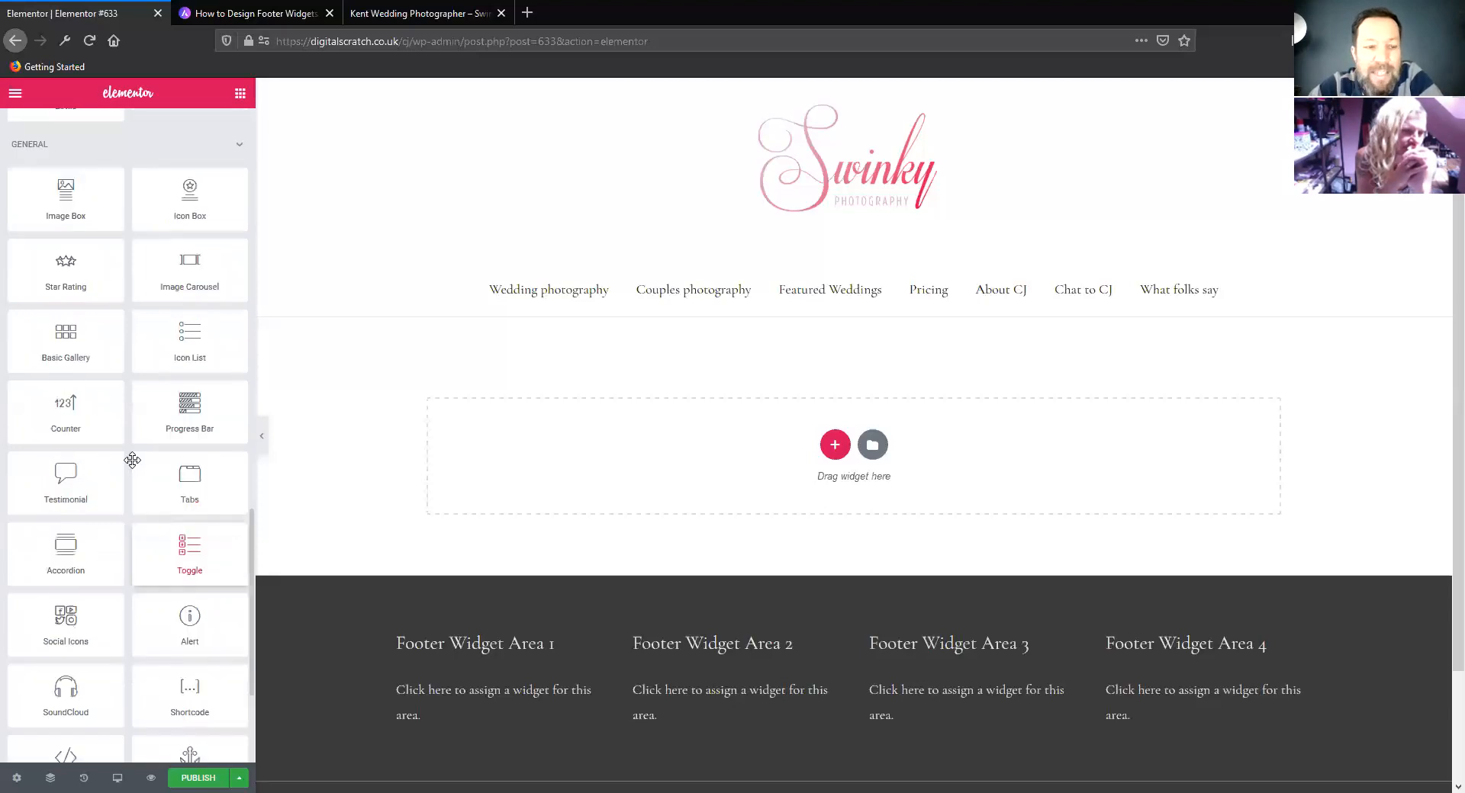
scroll(133, 460, "up", 3)
scroll(133, 462, "up", 3)
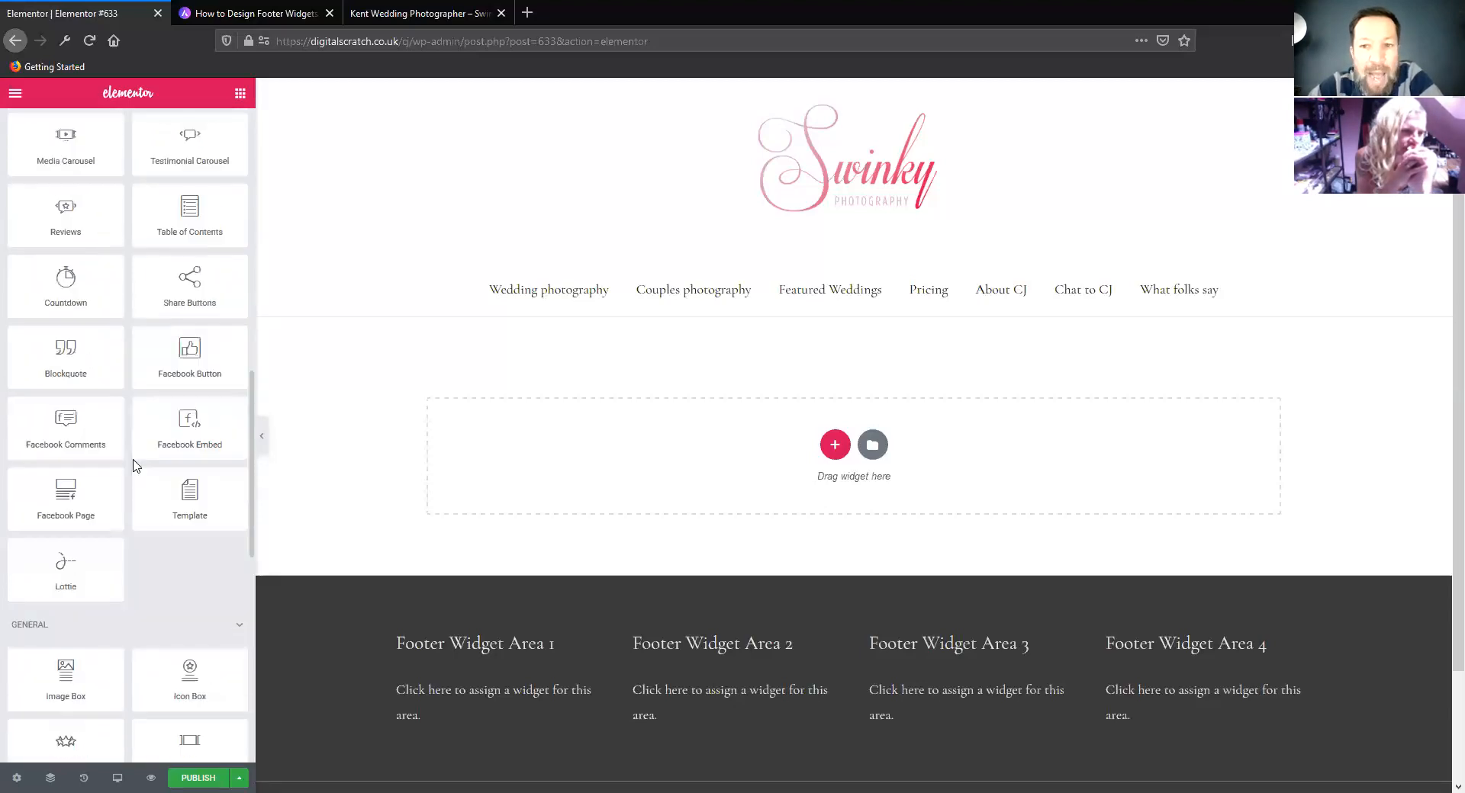
scroll(132, 460, "up", 3)
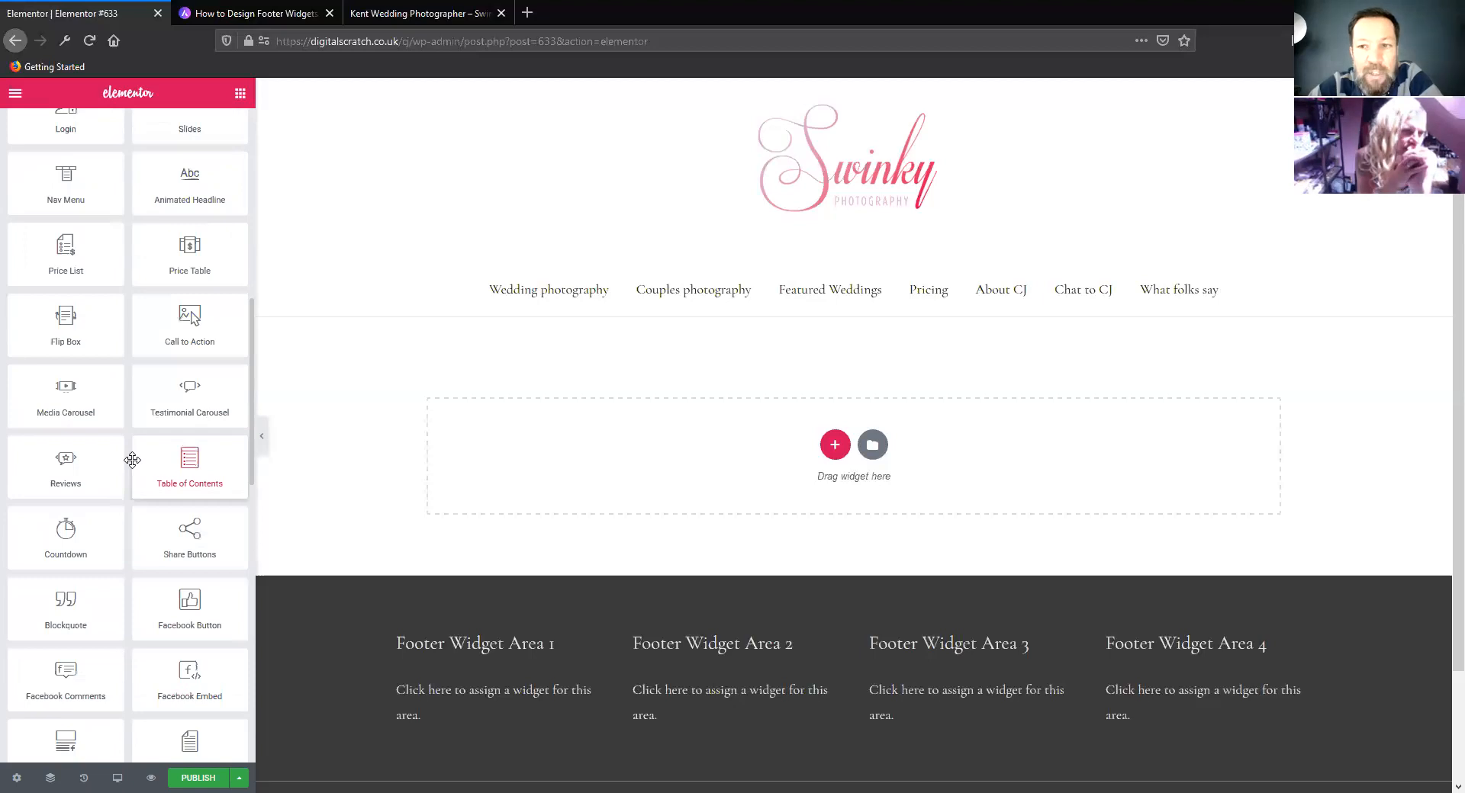
scroll(132, 461, "up", 3)
scroll(114, 464, "up", 3)
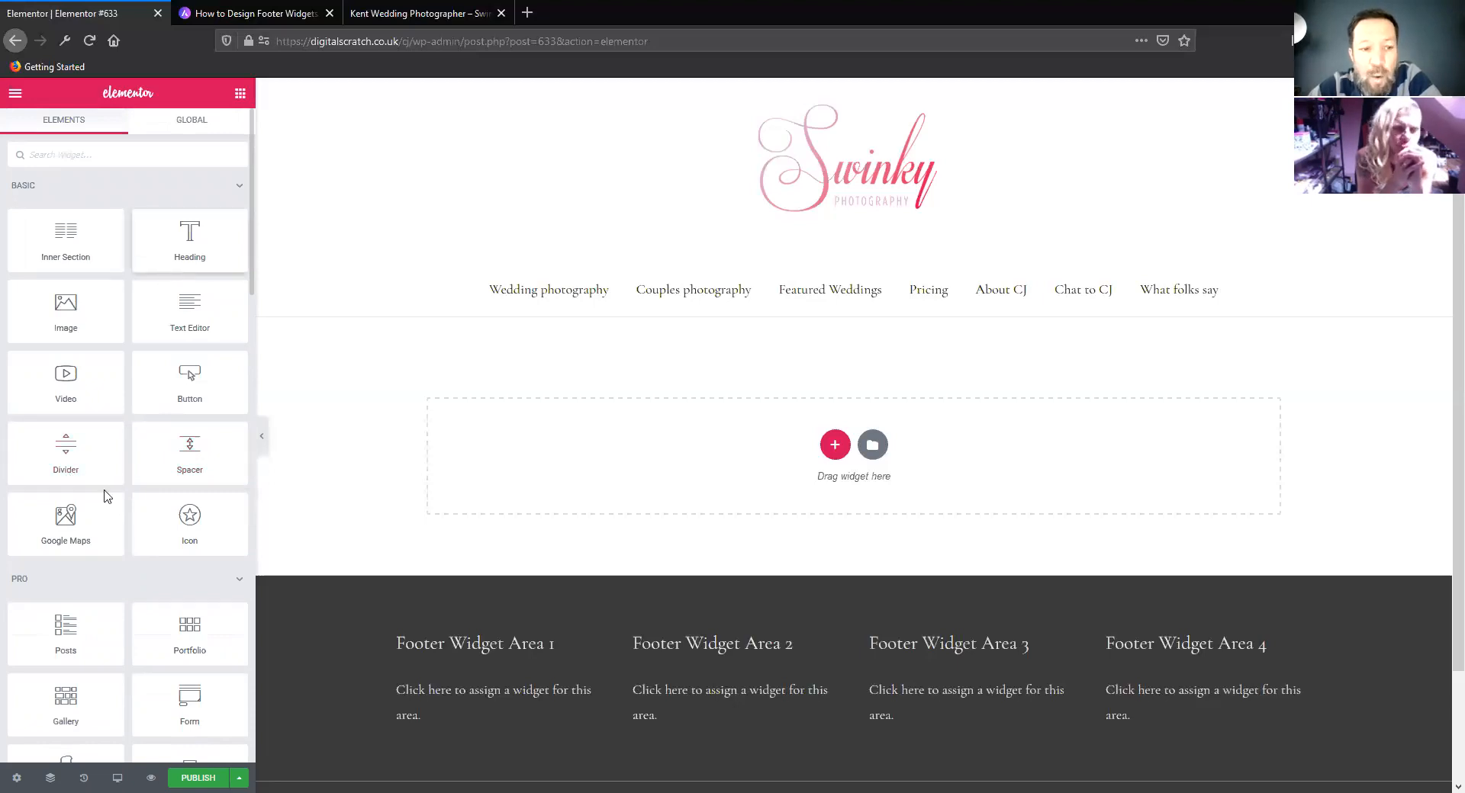
scroll(103, 492, "down", 2)
scroll(92, 508, "down", 6)
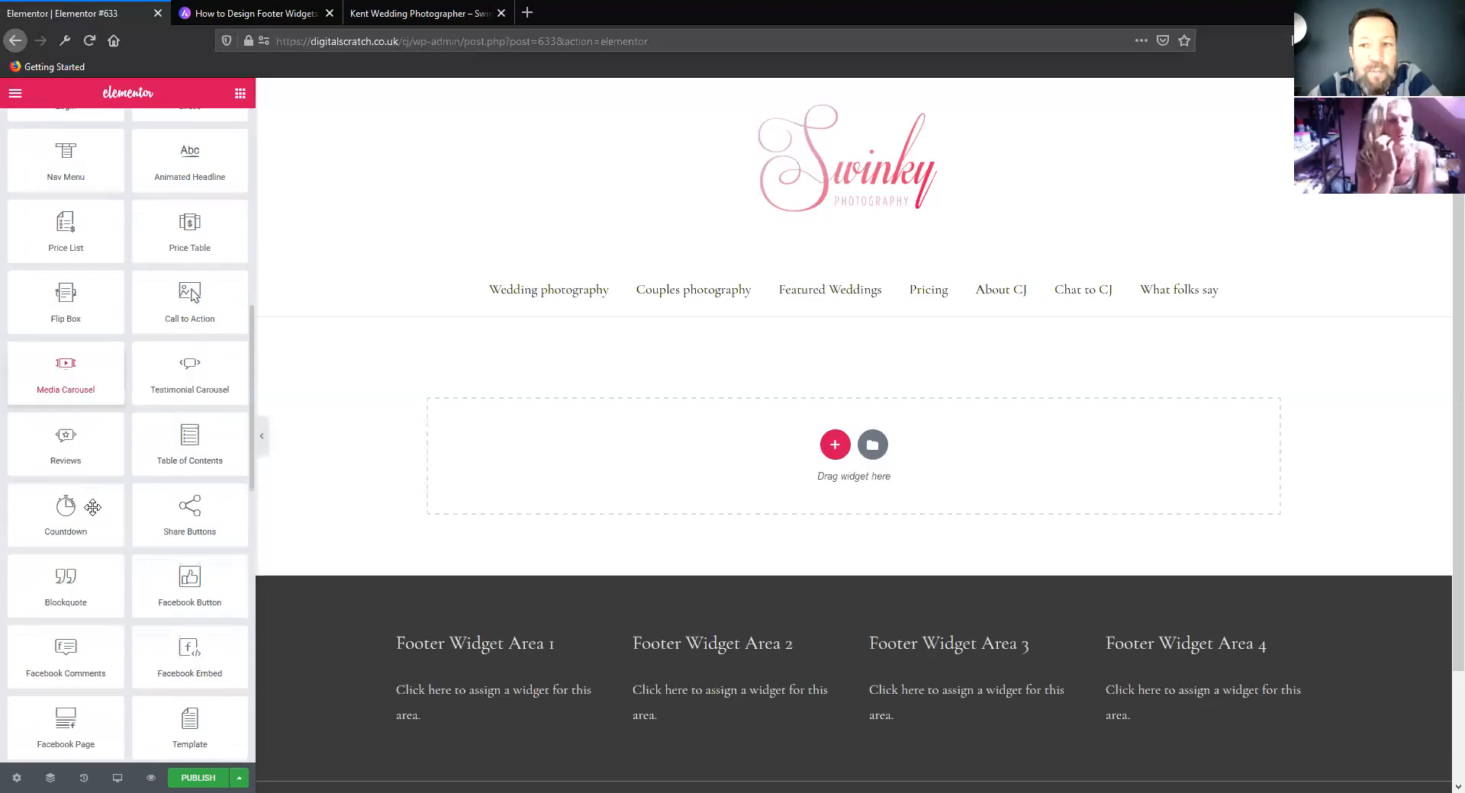
scroll(92, 508, "down", 5)
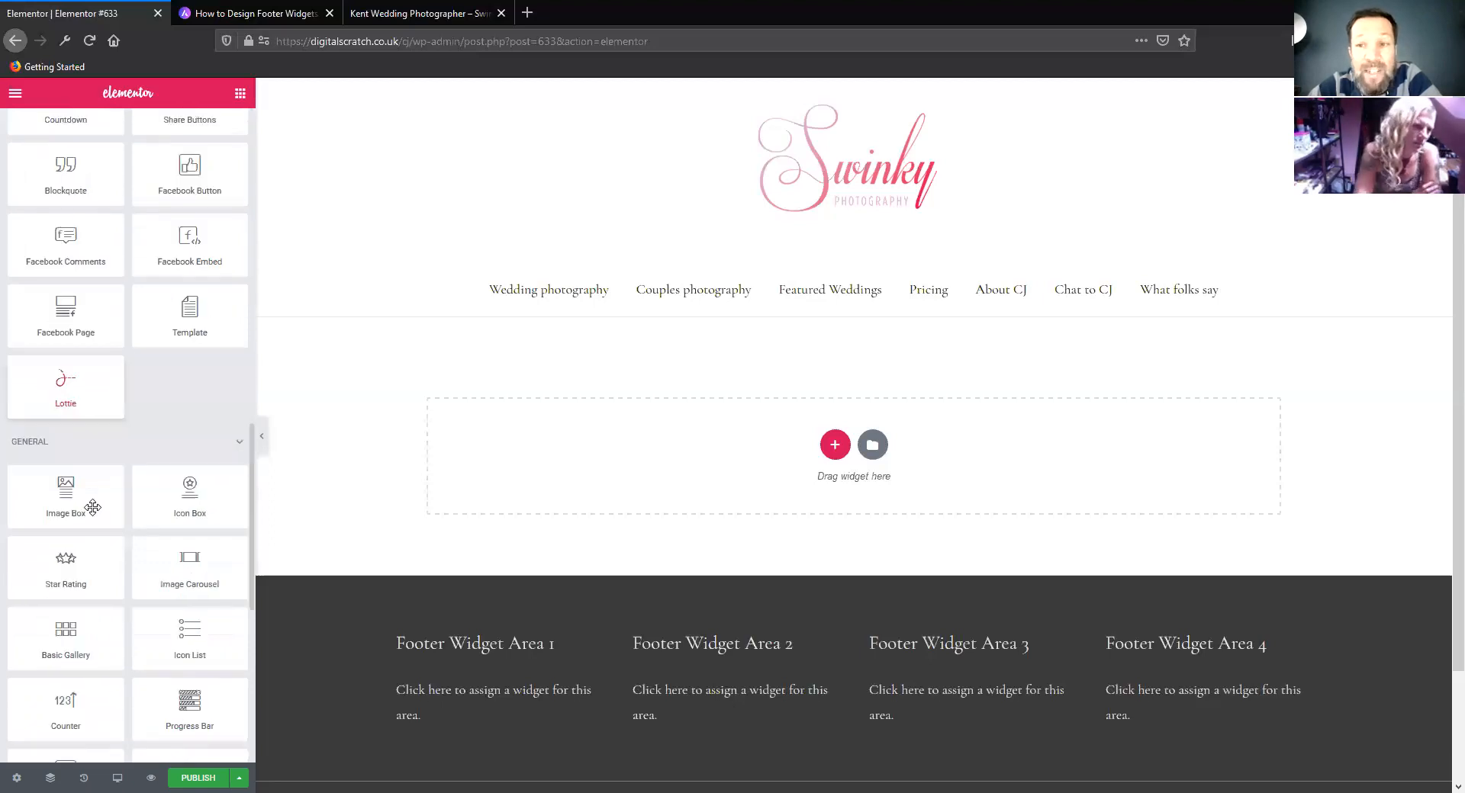
scroll(93, 507, "down", 5)
scroll(92, 507, "down", 2)
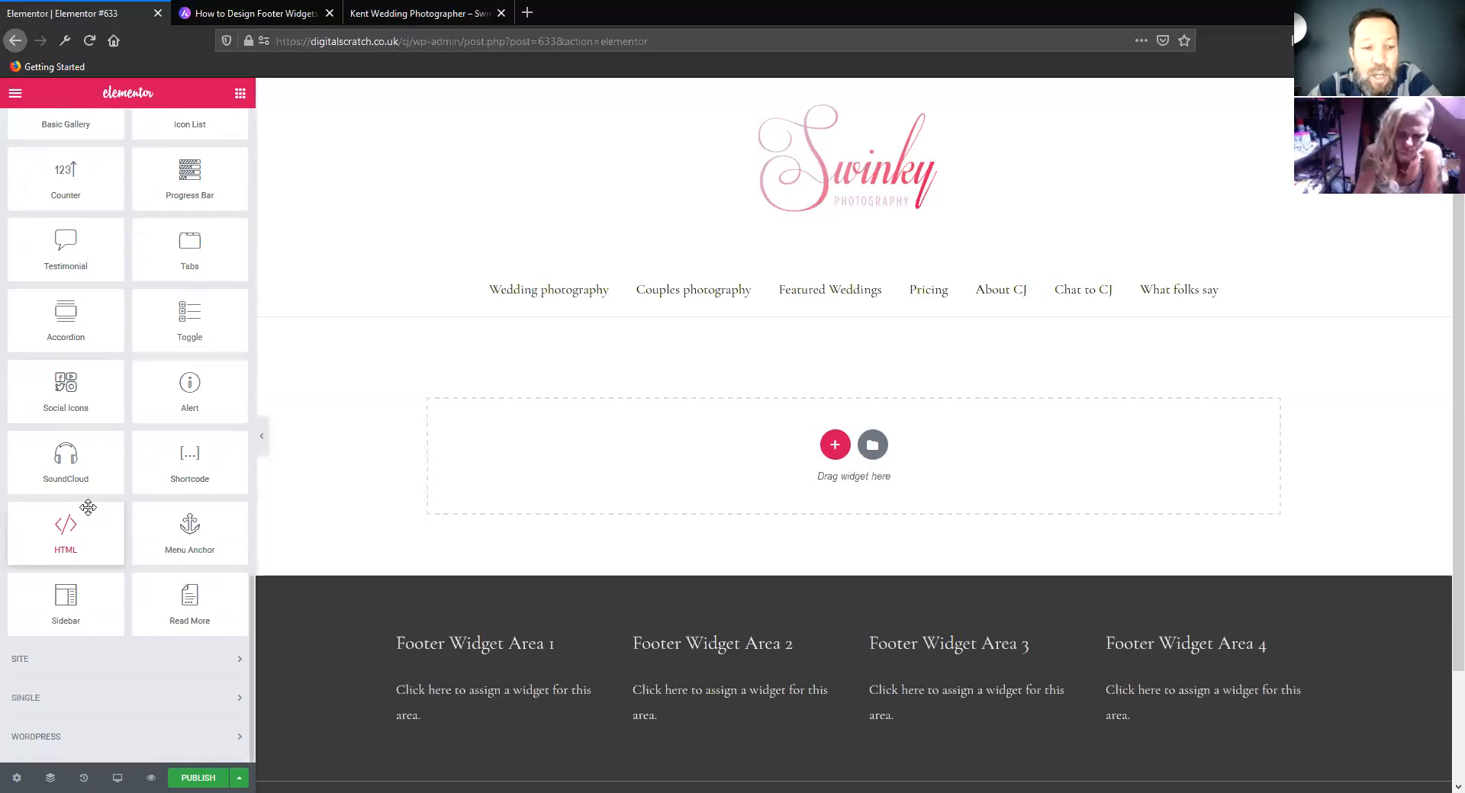
scroll(86, 508, "up", 10)
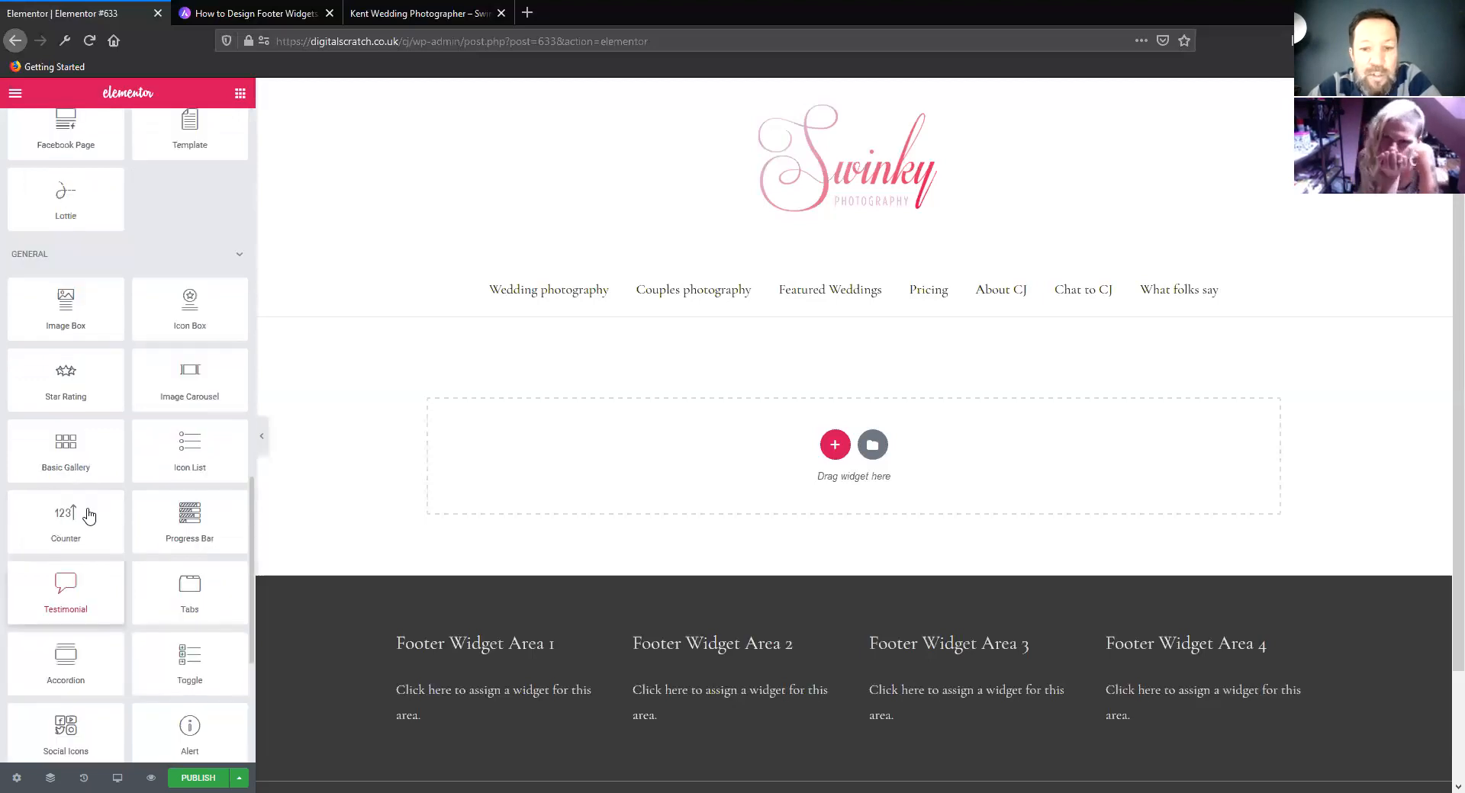
scroll(86, 507, "up", 5)
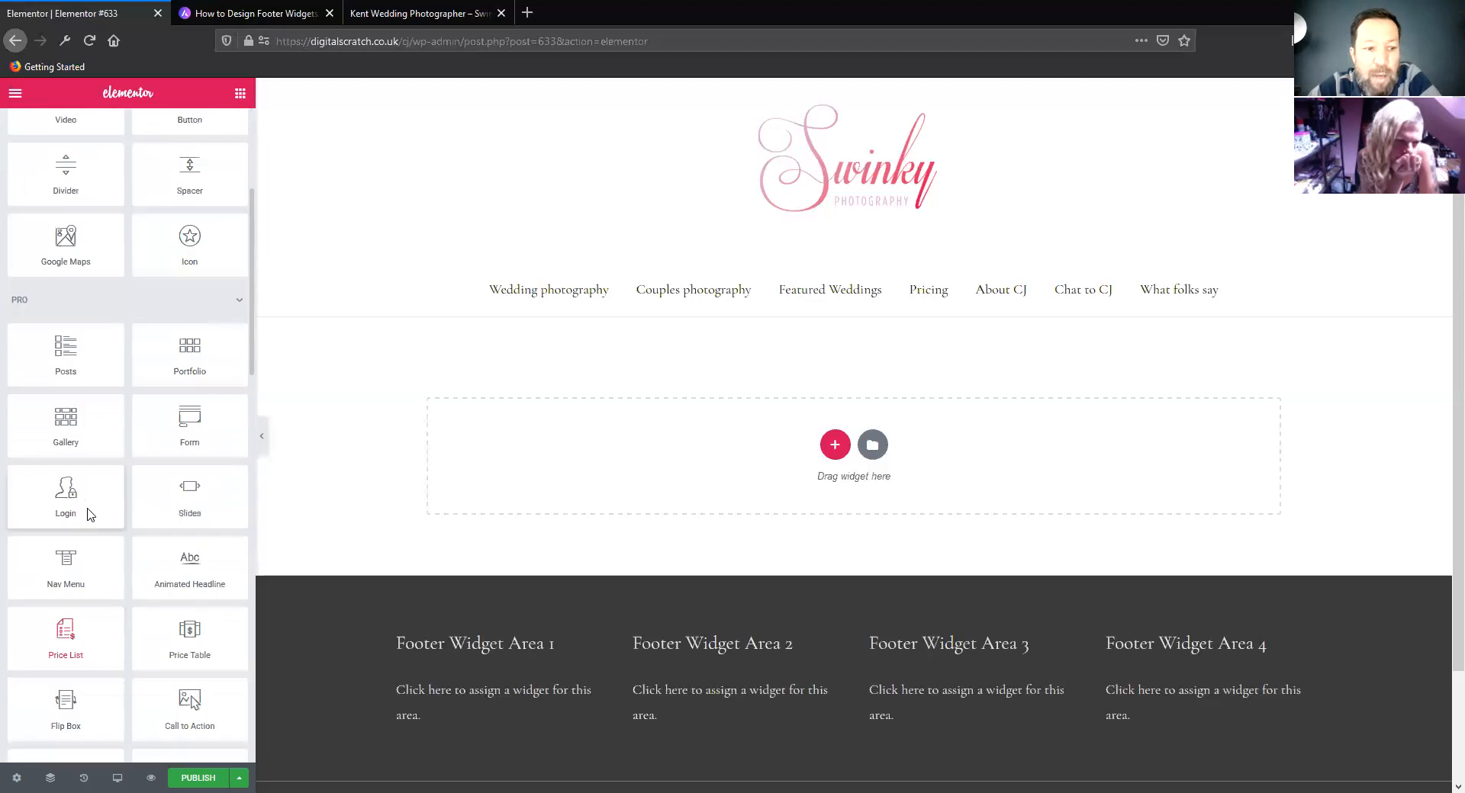
scroll(86, 507, "up", 4)
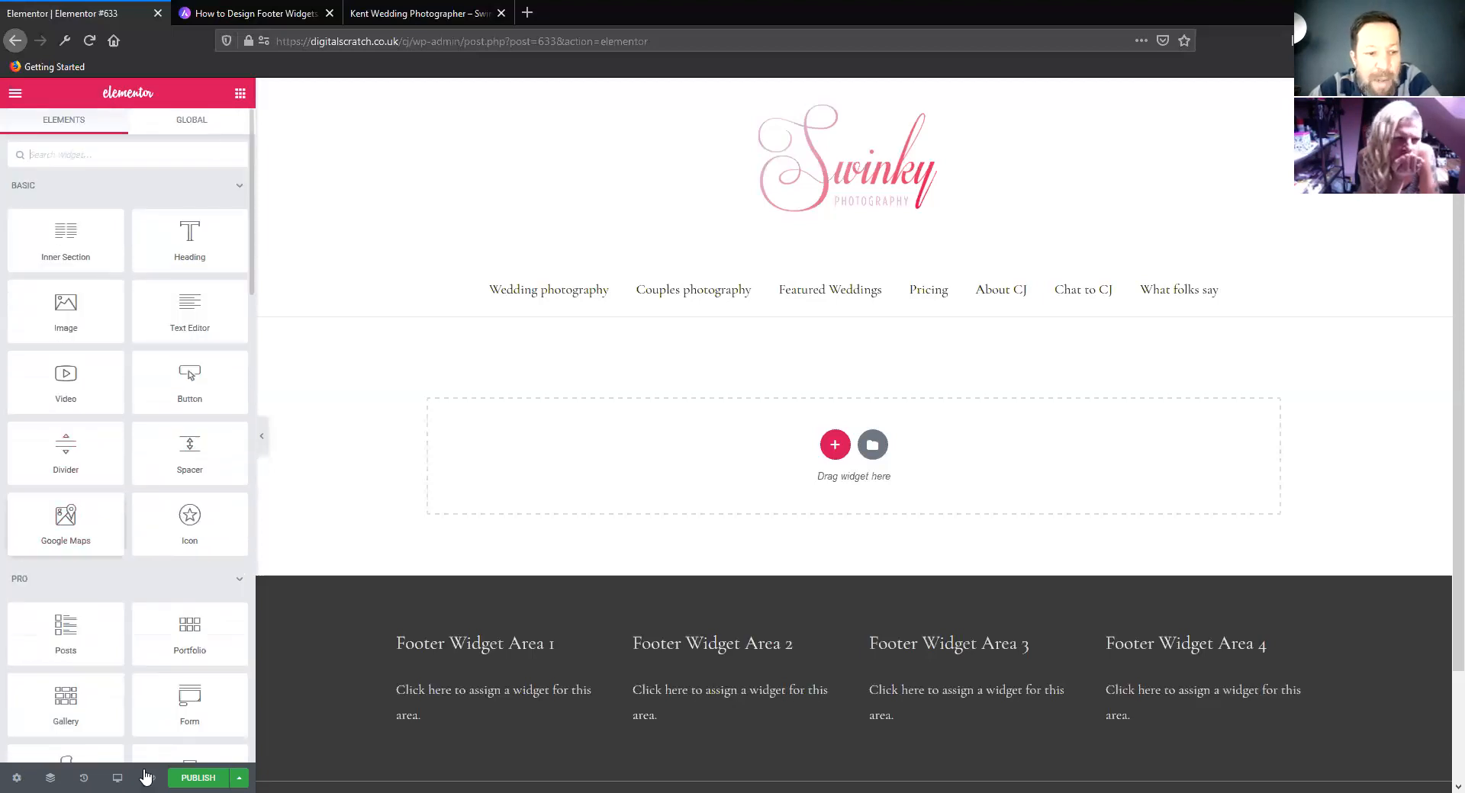
Review the new page's title and status options in its page settings and set the page layout to Elementor Full Width
left_click(17, 777)
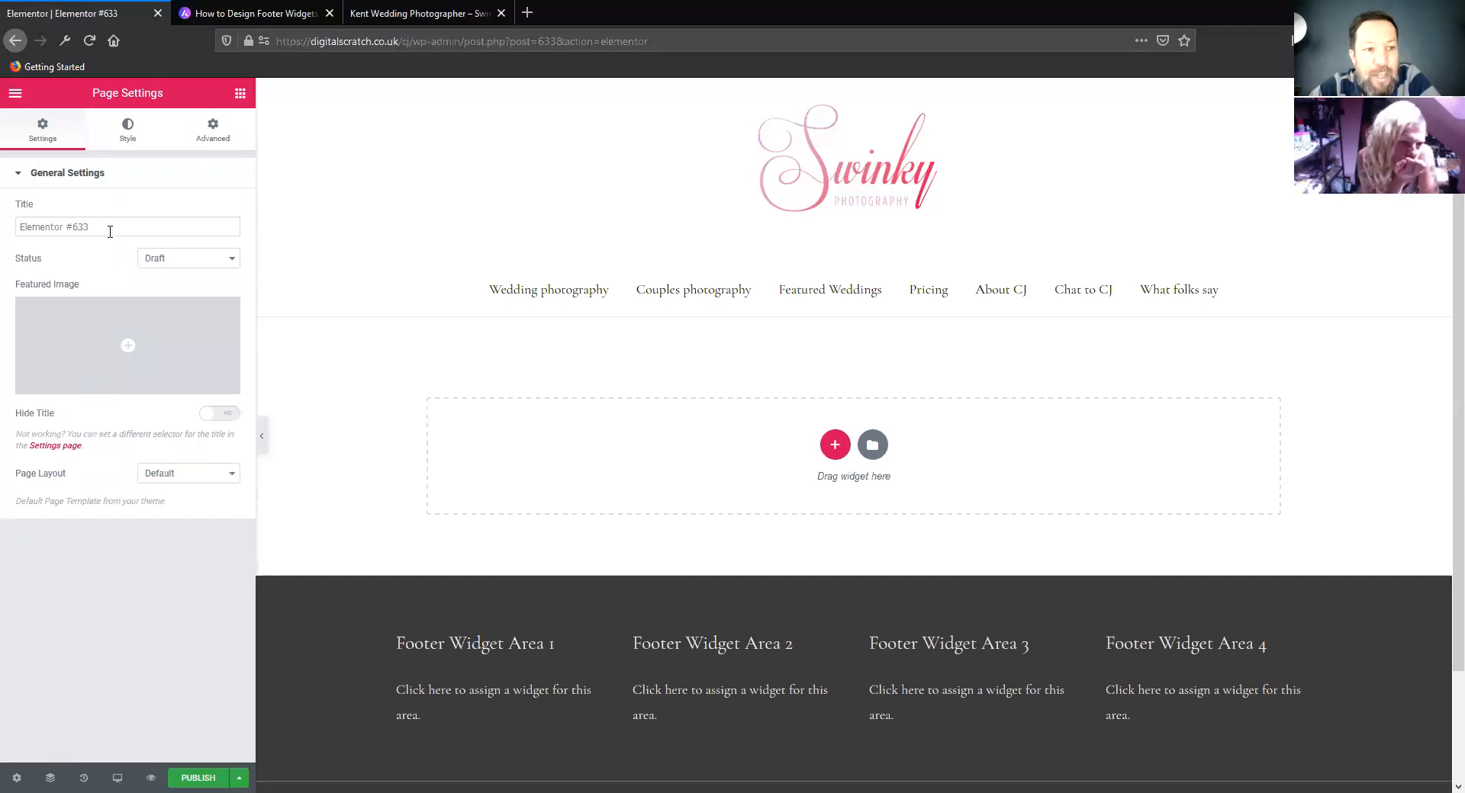
left_click_drag(93, 228, 12, 293)
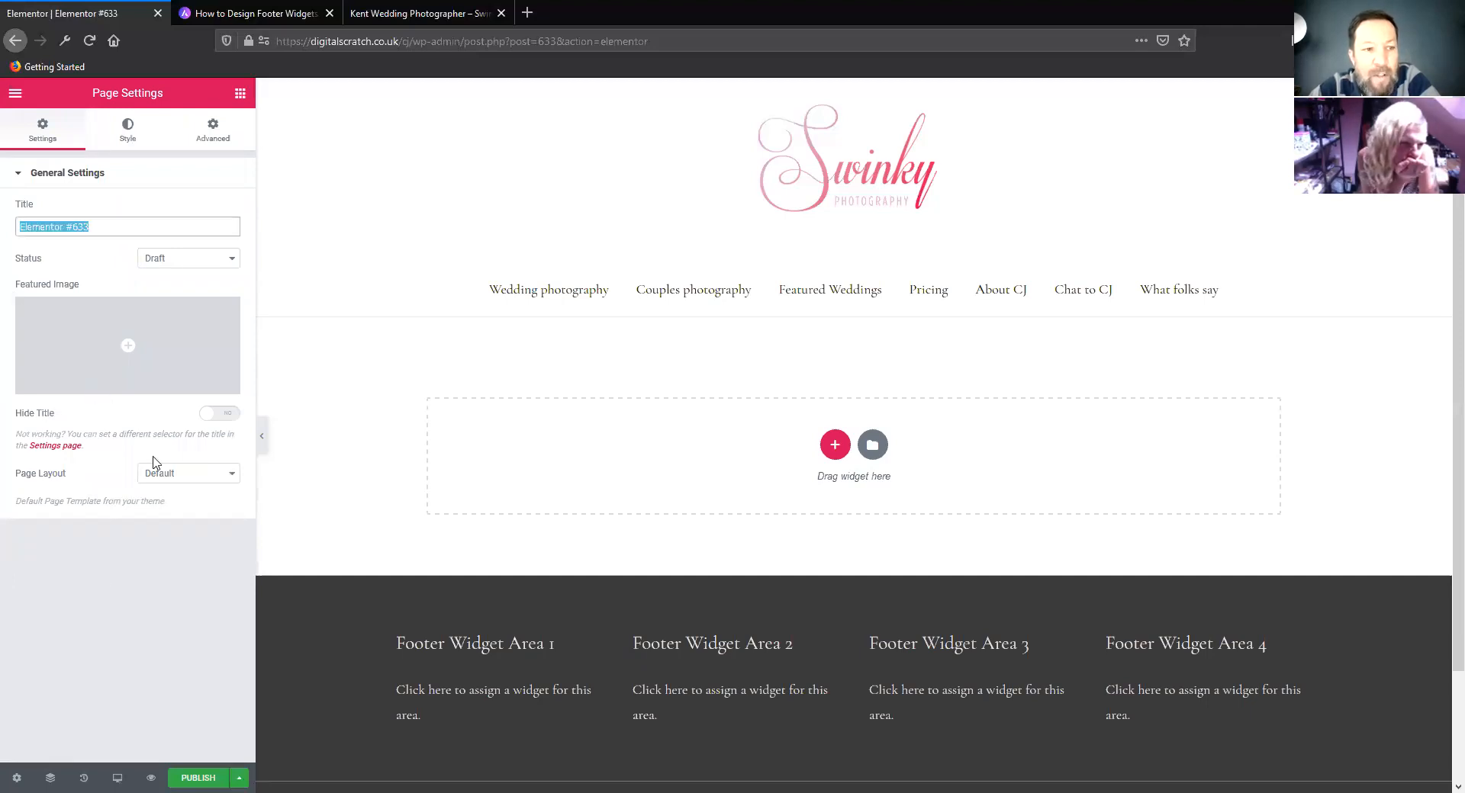
left_click(173, 260)
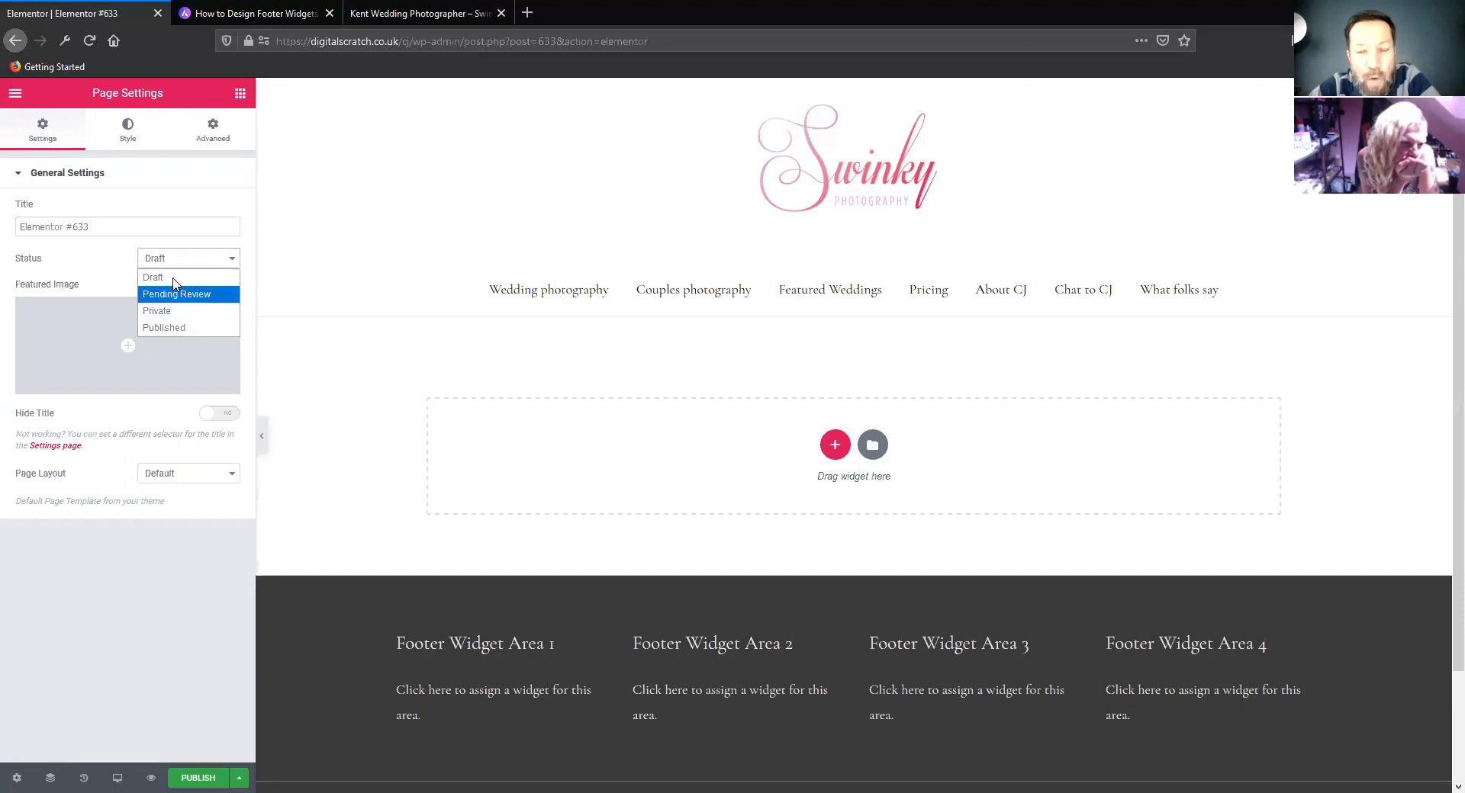
left_click(142, 582)
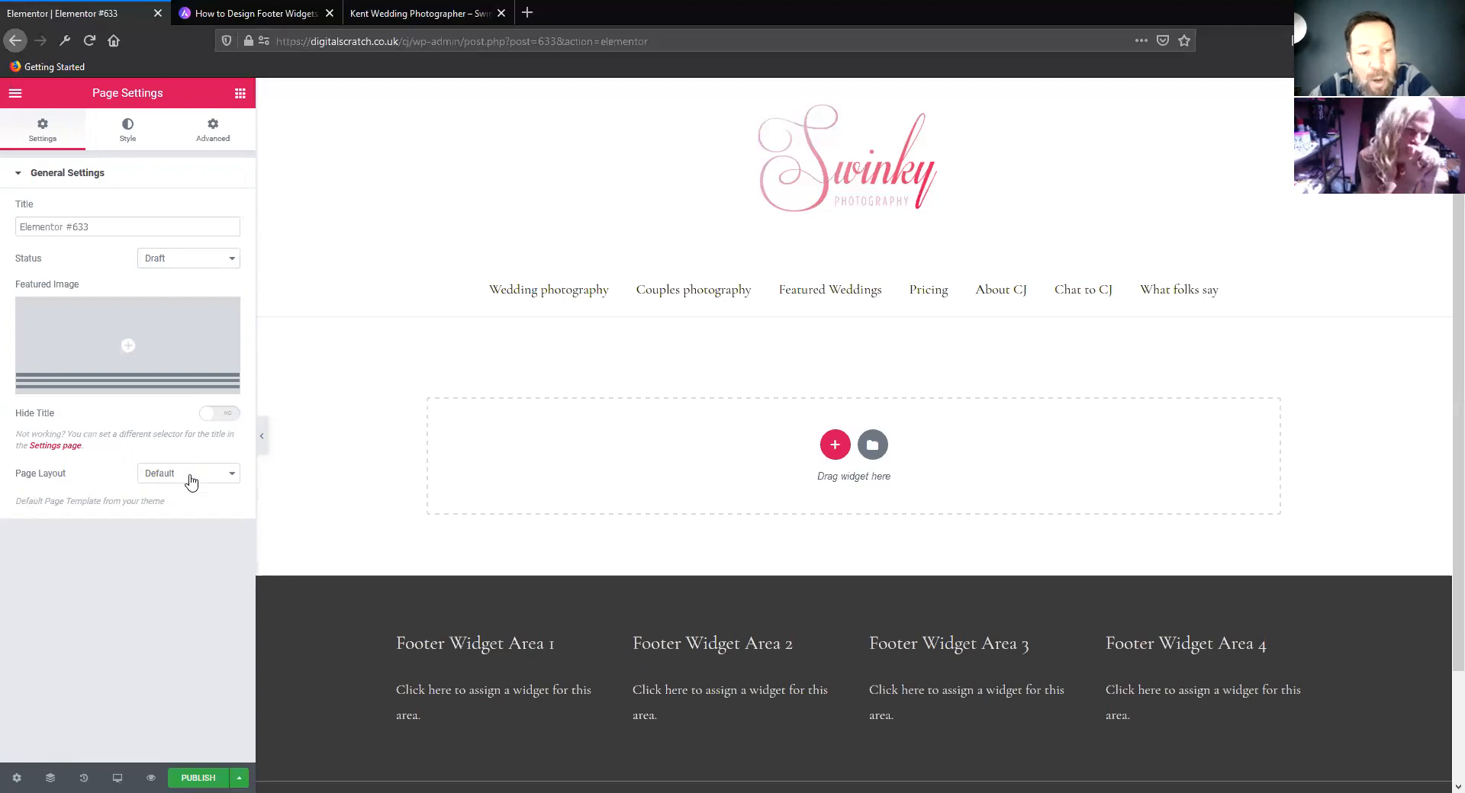
left_click(191, 479)
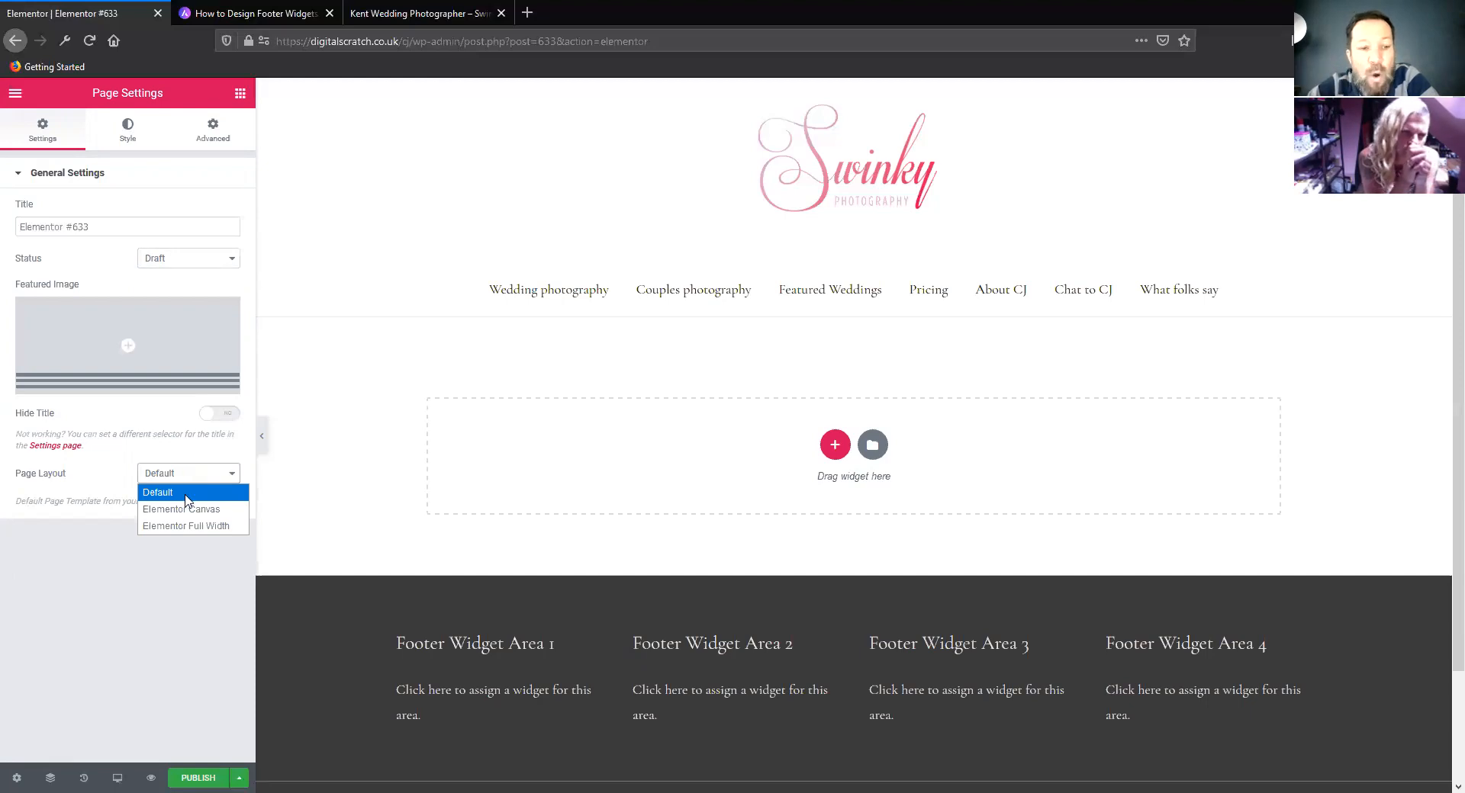
left_click(189, 526)
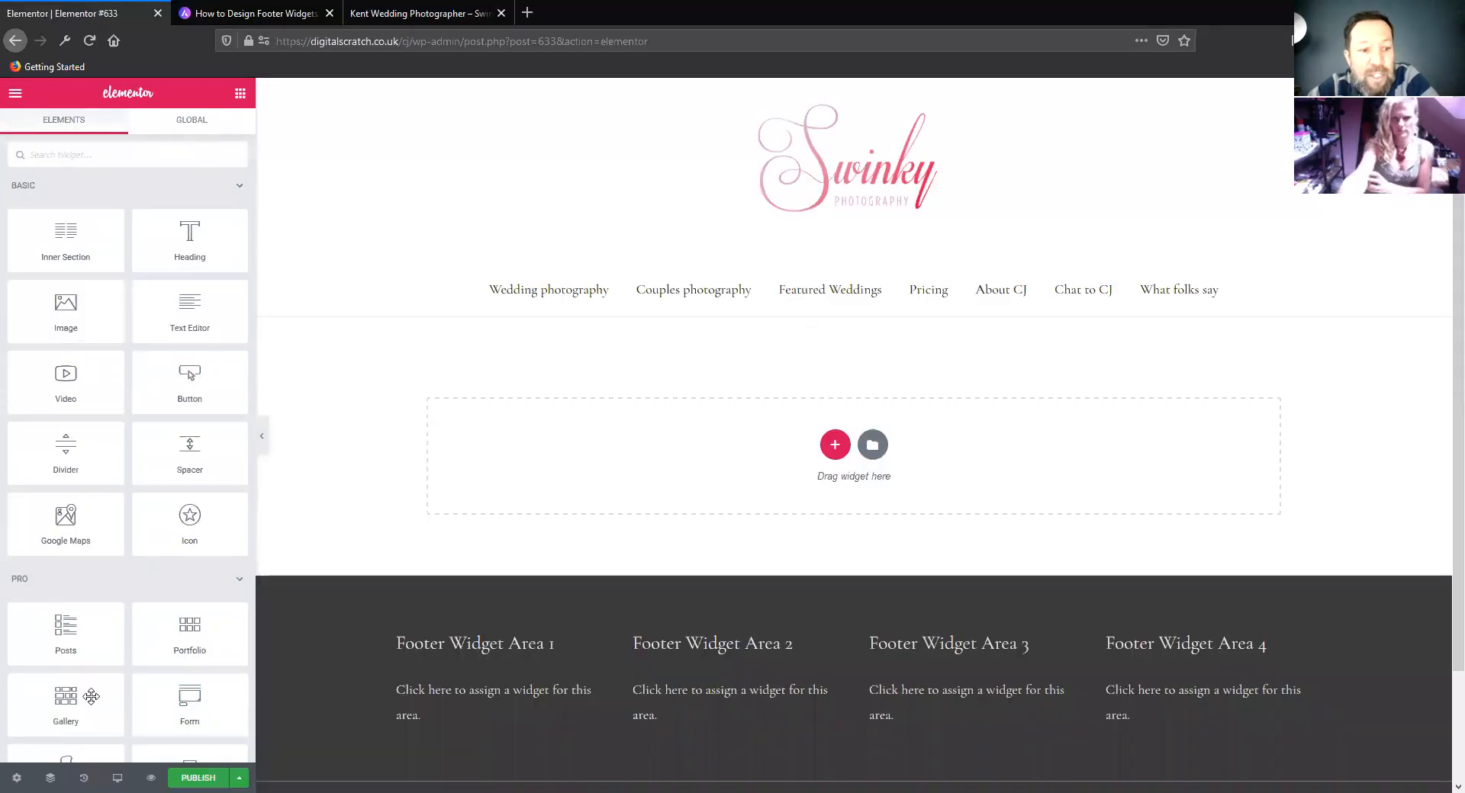
Try the Elementor Canvas page layout and set the page layout back to Elementor Full Width
left_click(16, 778)
left_click(168, 479)
left_click(184, 510)
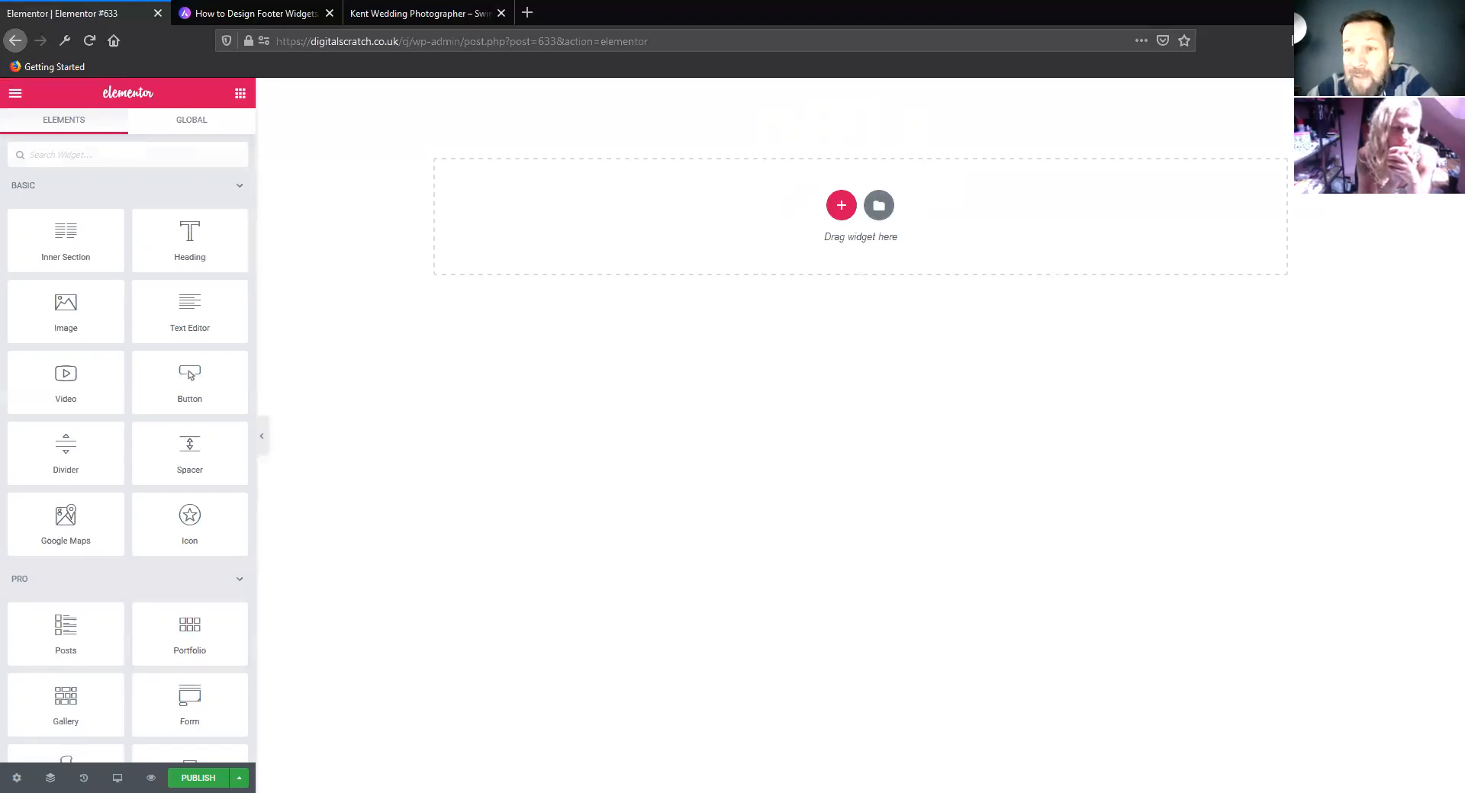
left_click(14, 777)
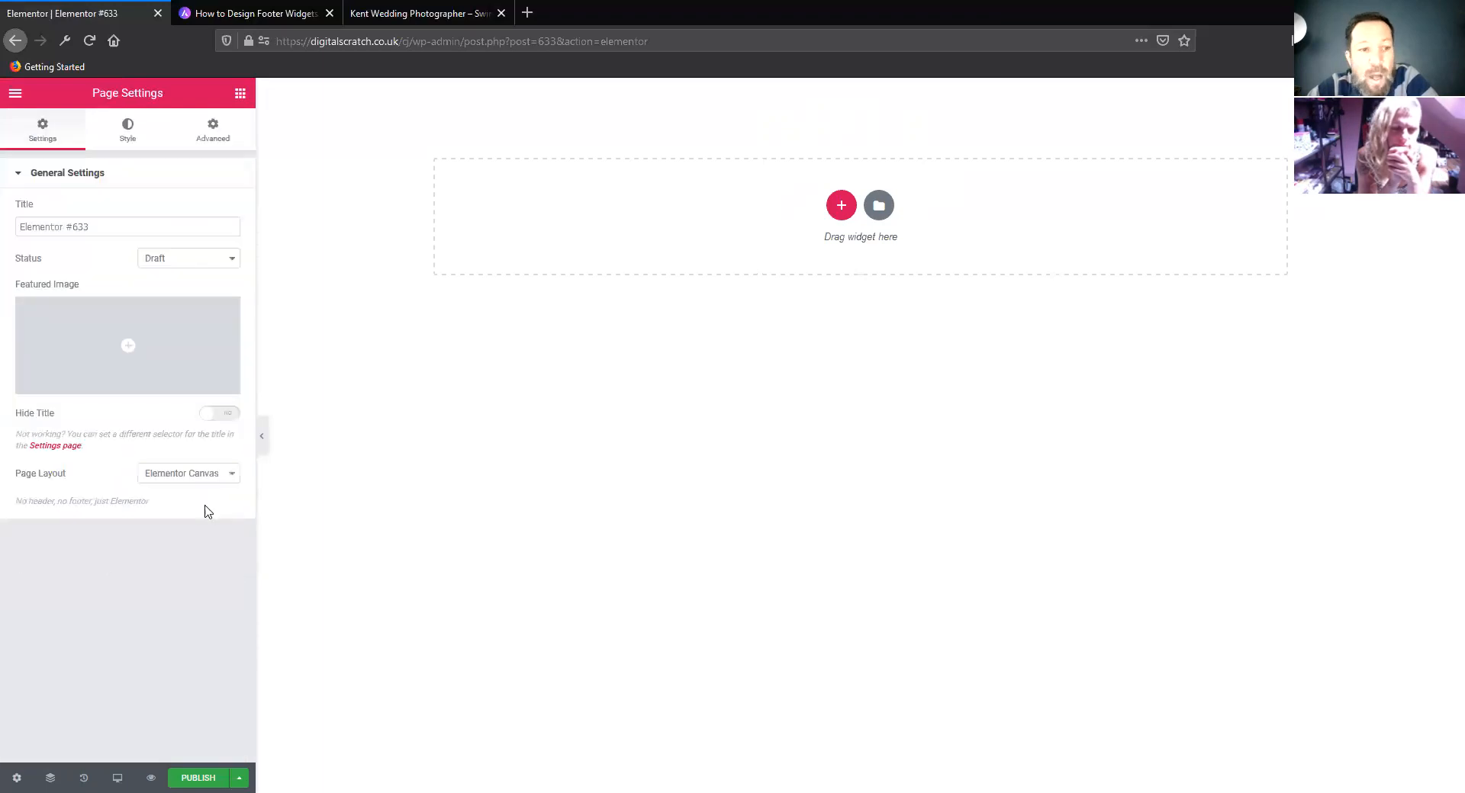
left_click(207, 478)
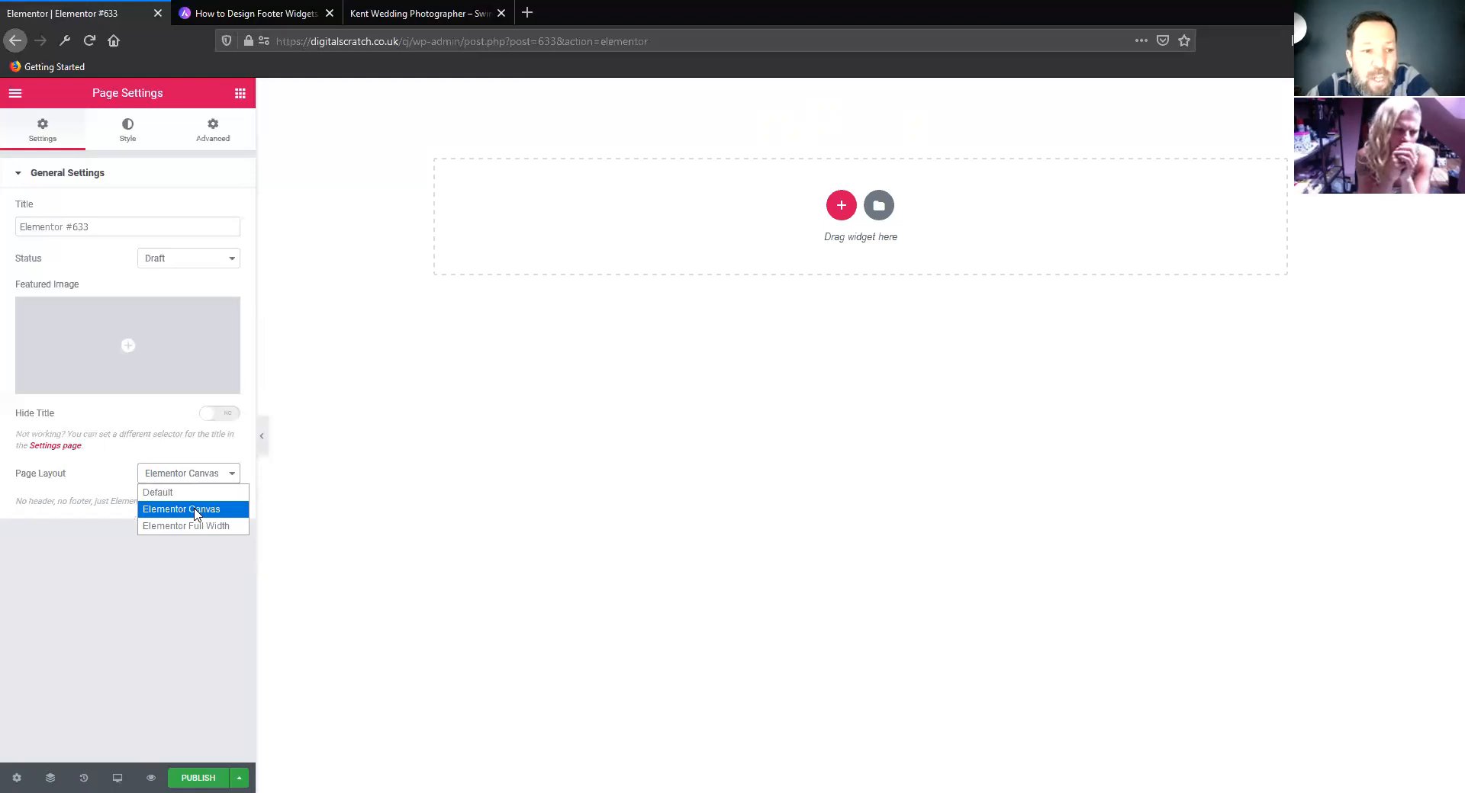
left_click(196, 515)
left_click(189, 479)
left_click(184, 527)
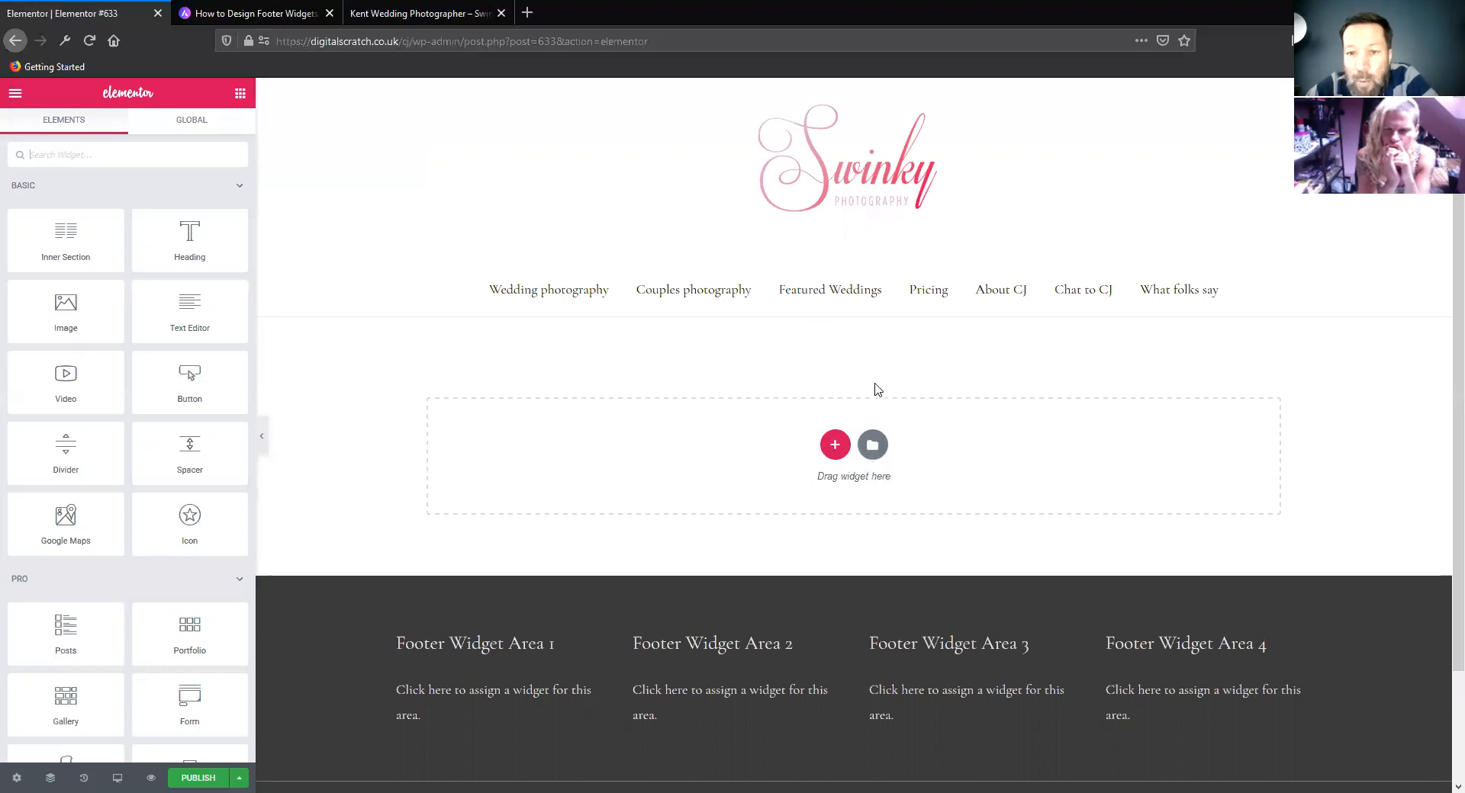
Browse the library's page templates, preview the Online Course page about a digital marketing expert, and insert it into the page
left_click(874, 452)
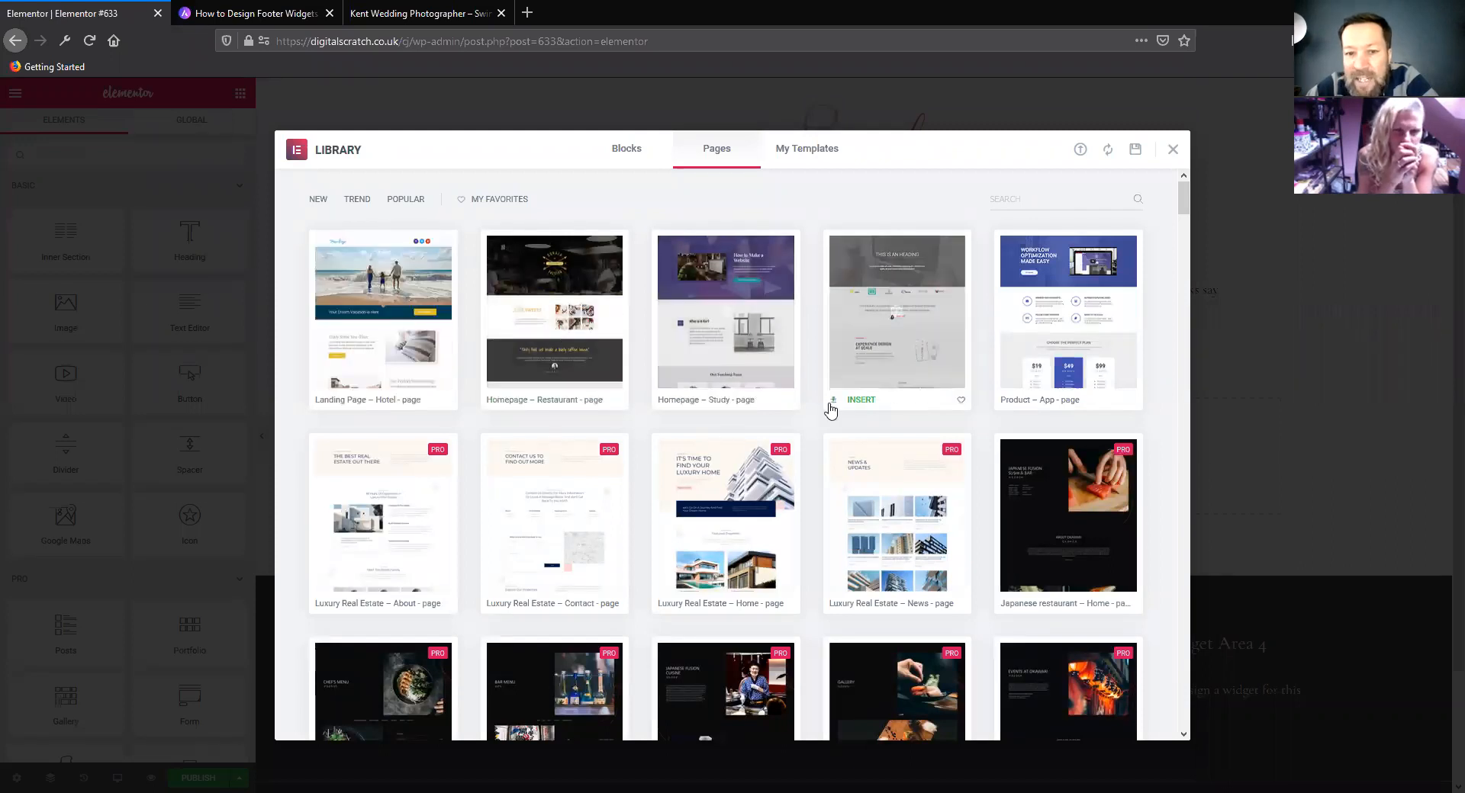
scroll(752, 411, "down", 3)
scroll(725, 412, "up", 3)
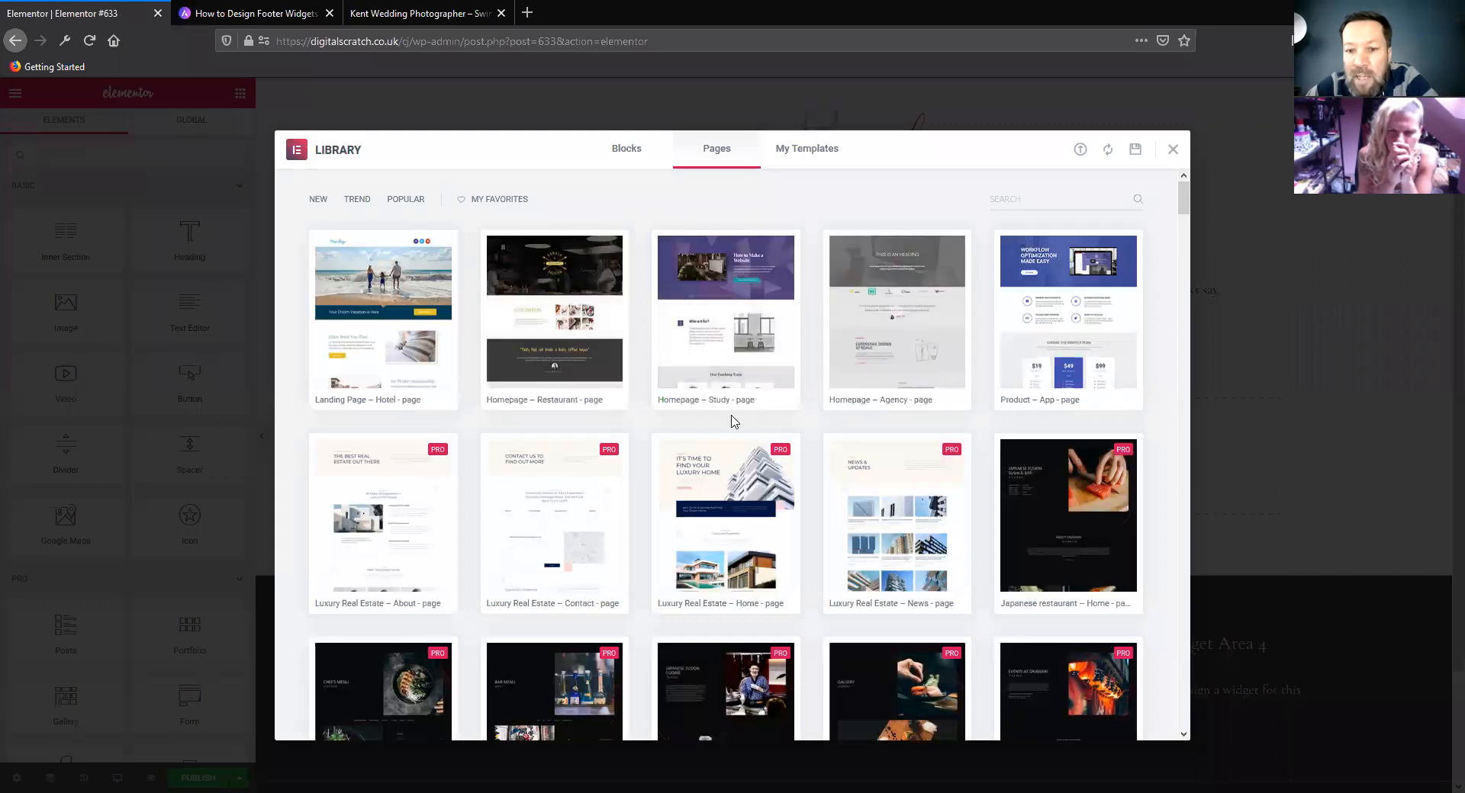
scroll(734, 422, "down", 10)
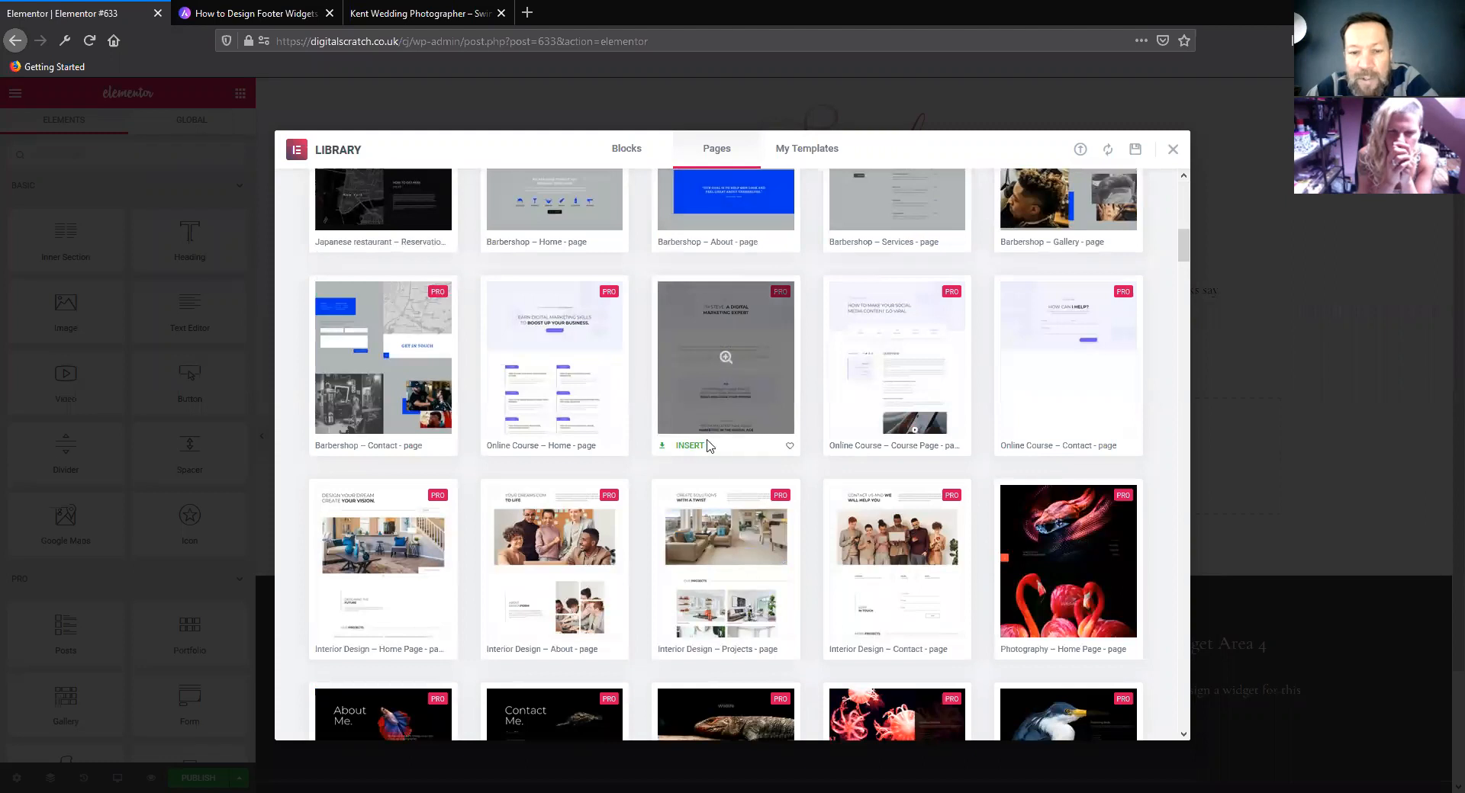
left_click(710, 445)
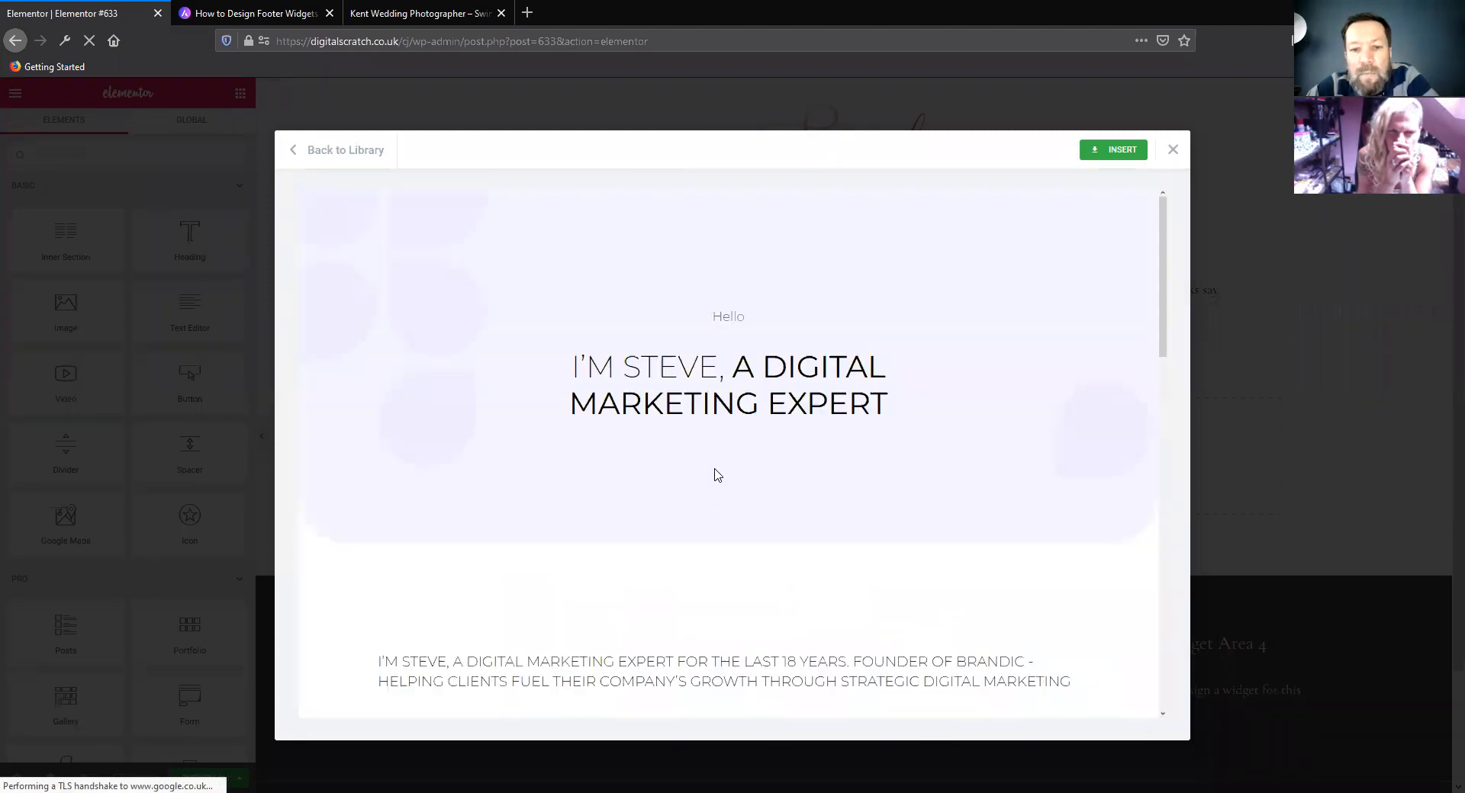
scroll(717, 475, "down", 10)
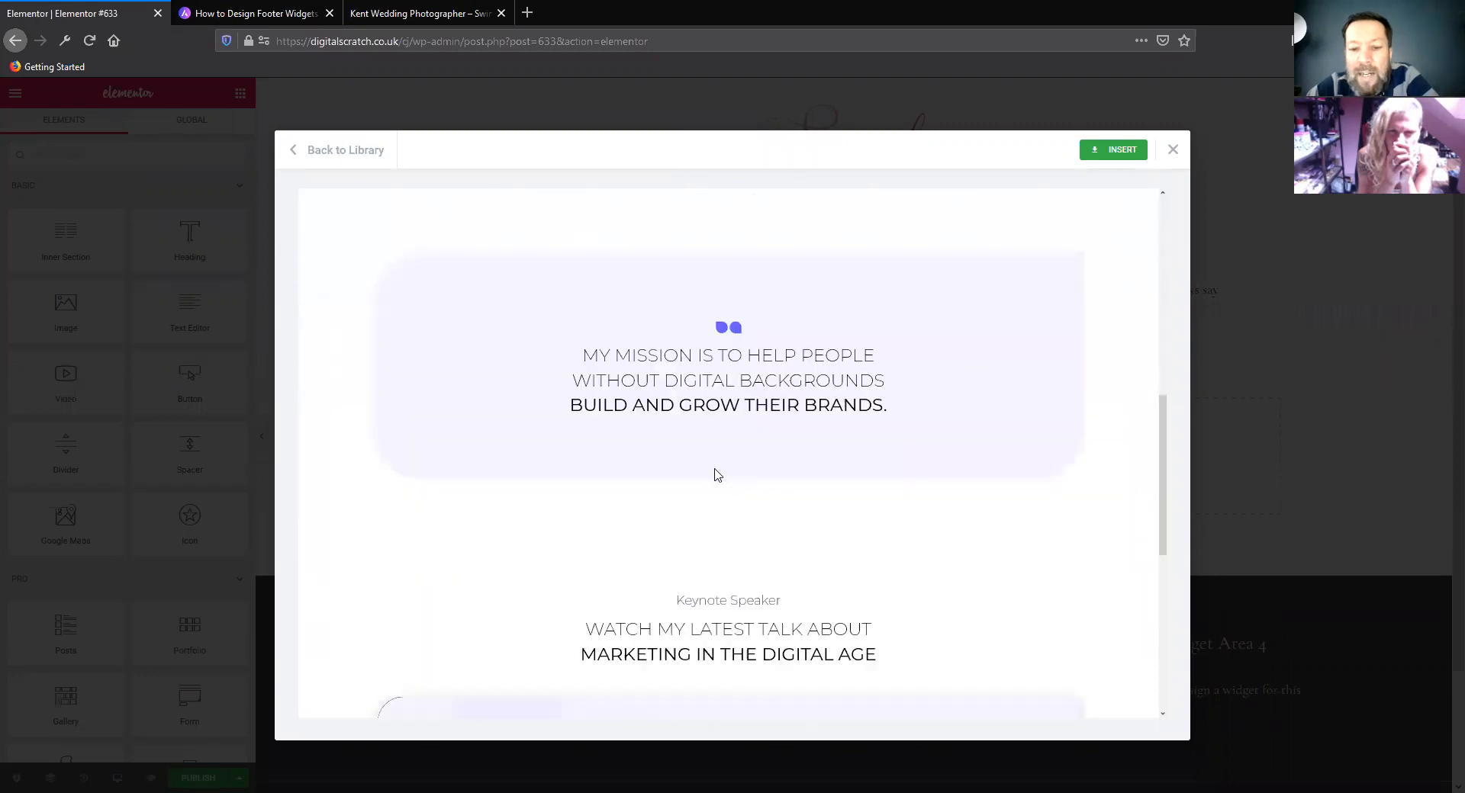
scroll(717, 475, "down", 6)
scroll(716, 476, "up", 15)
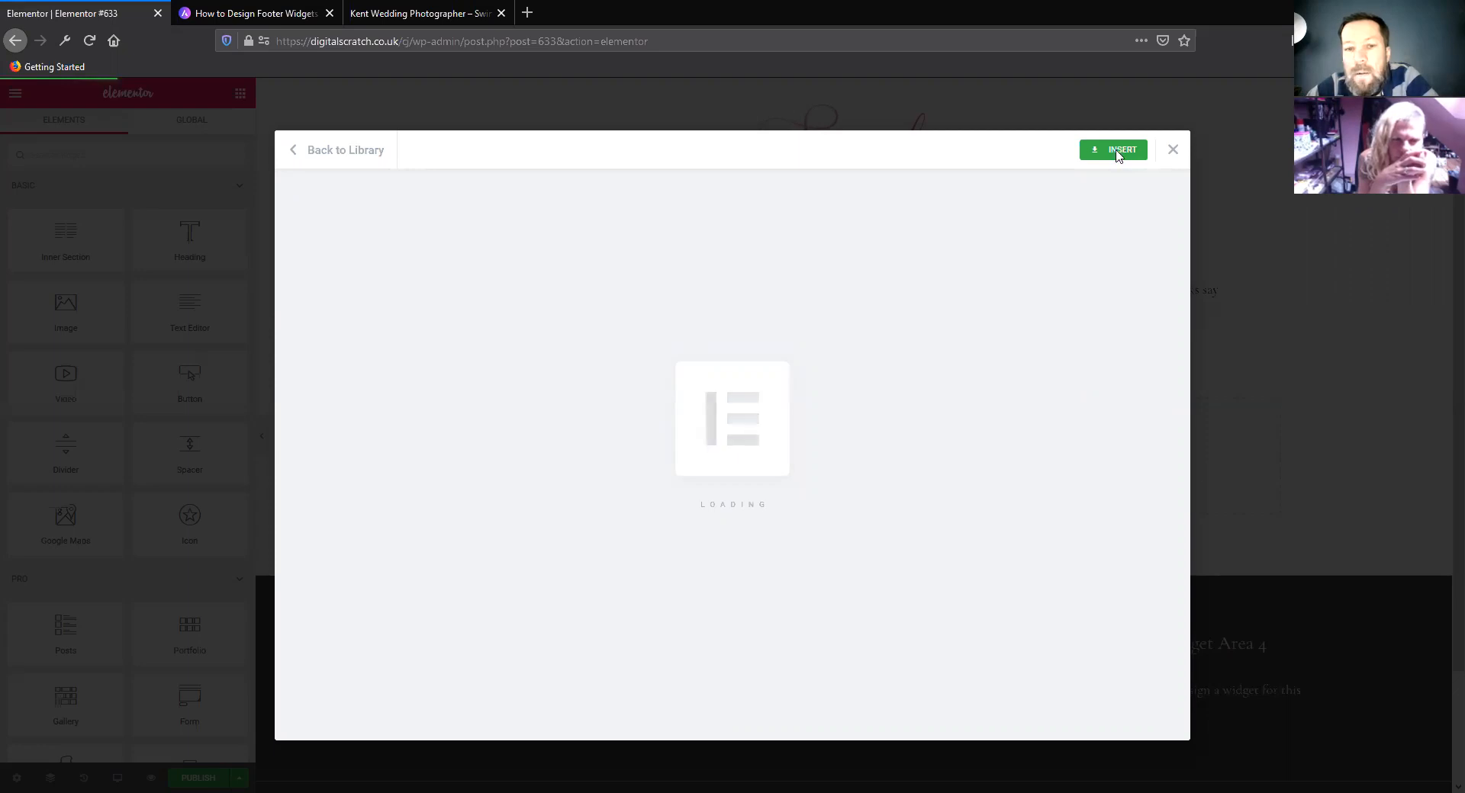
Look over the inserted template's sections from the hero heading down to the keynote speaker video banner
scroll(691, 463, "down", 2)
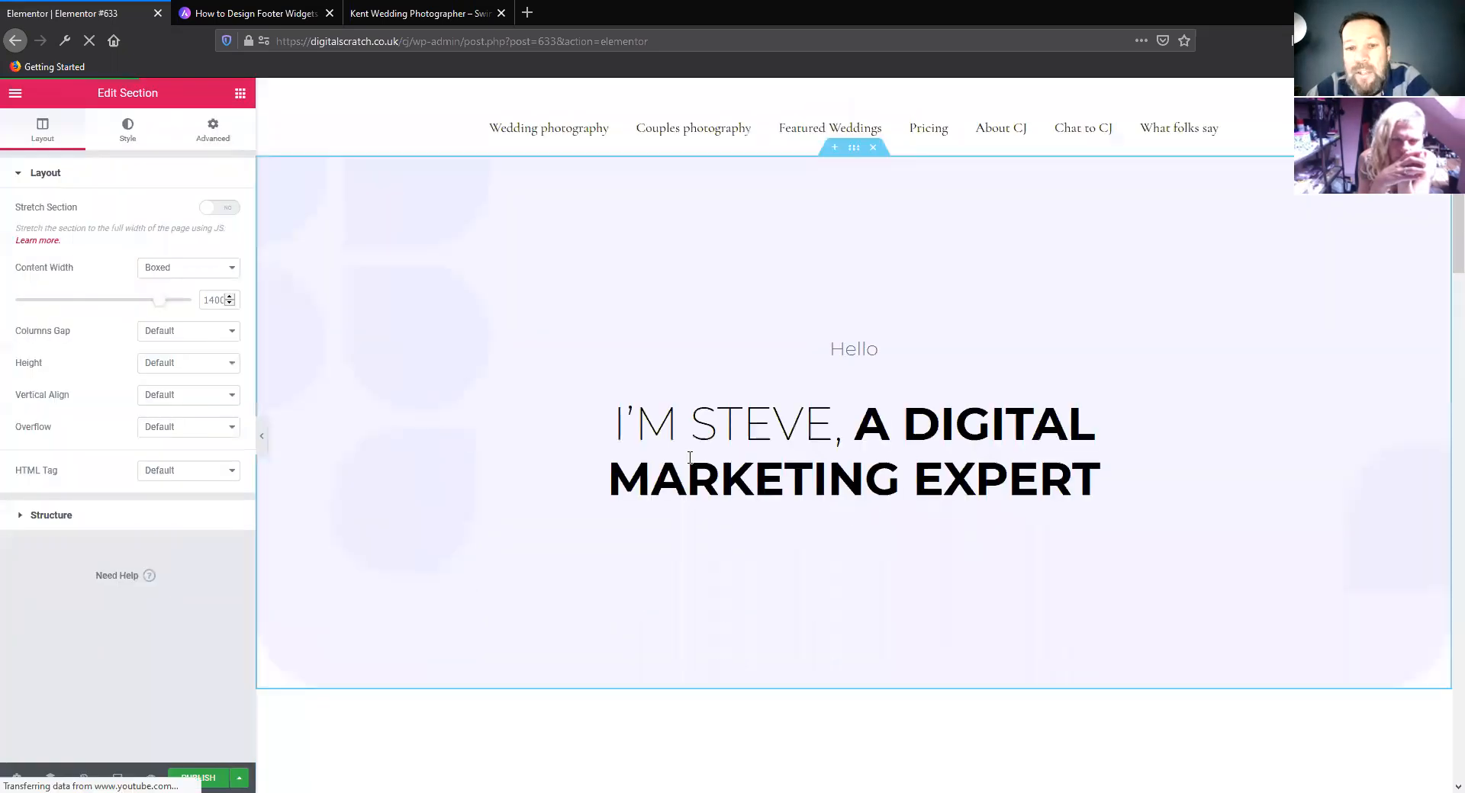
scroll(676, 467, "down", 6)
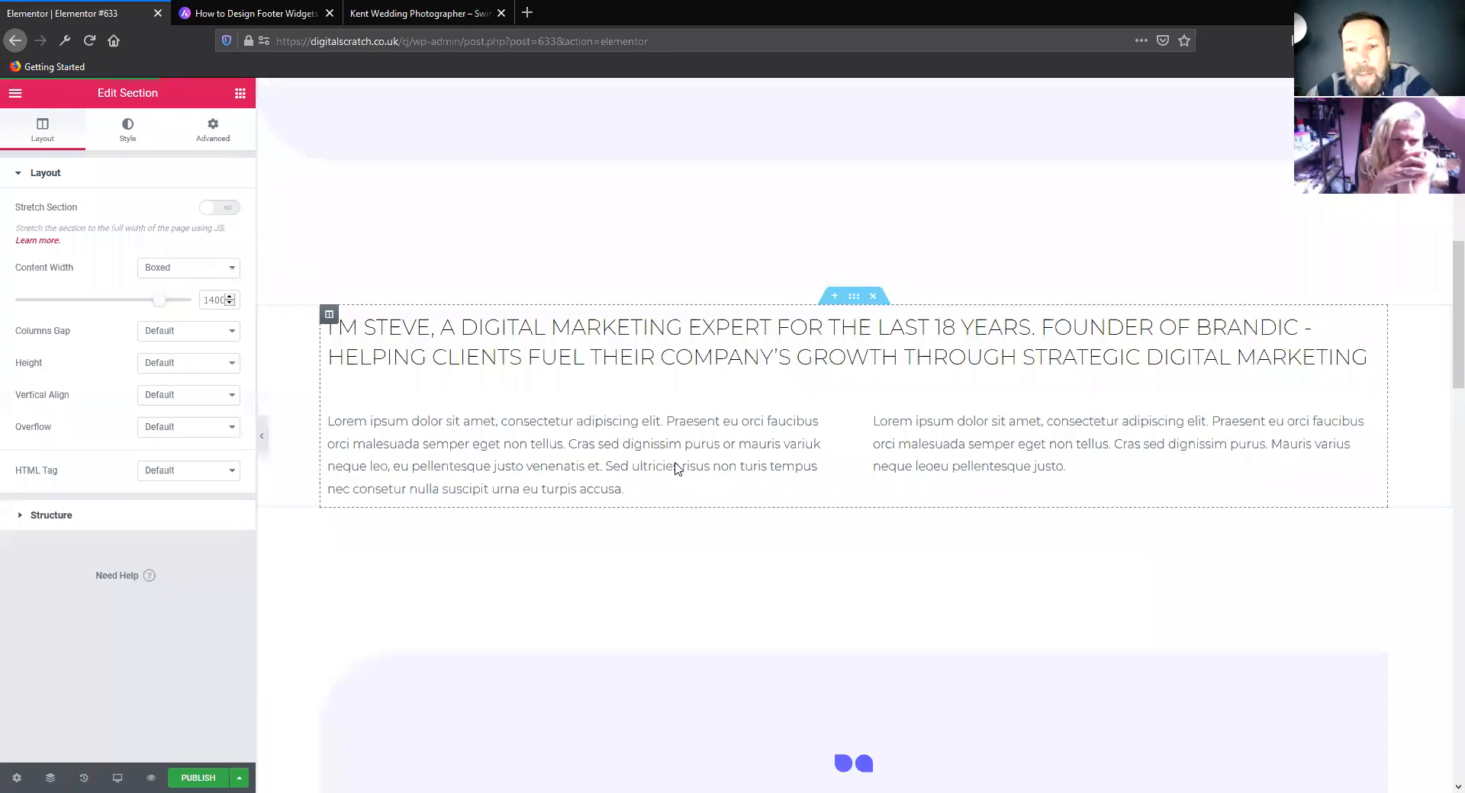
scroll(675, 469, "down", 8)
scroll(676, 468, "down", 8)
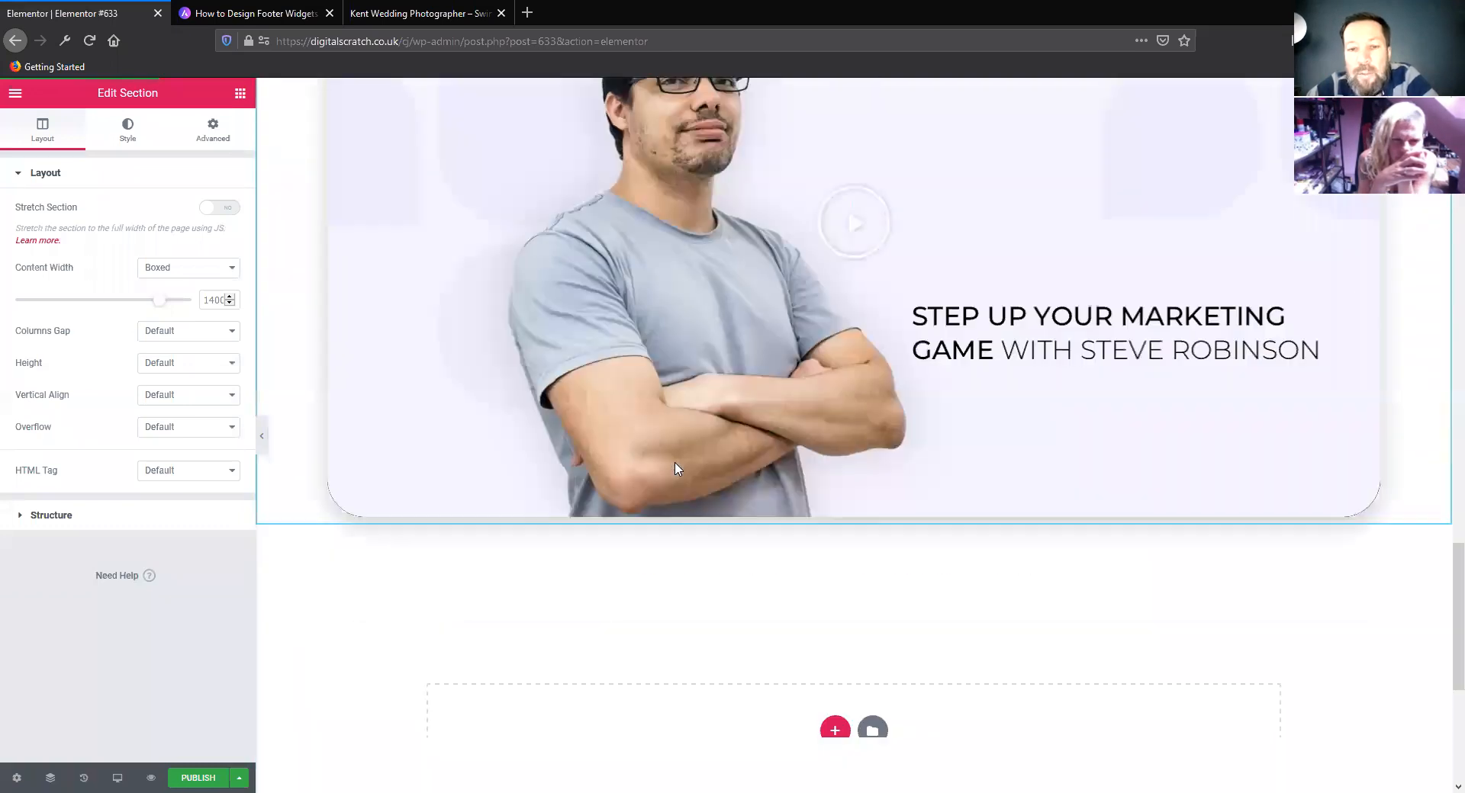
scroll(661, 500, "down", 5)
scroll(652, 537, "up", 10)
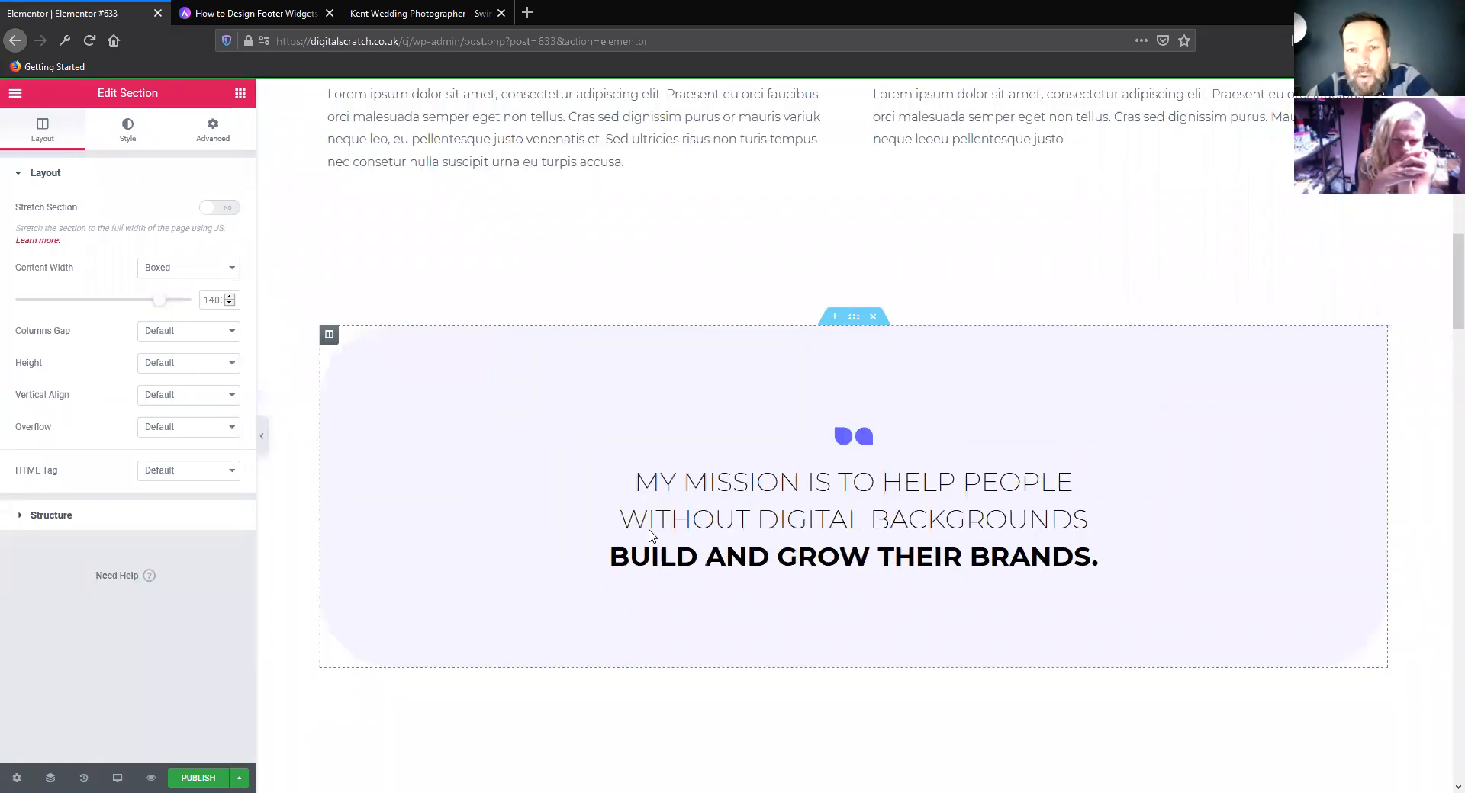
scroll(868, 507, "up", 15)
Check the heading settings of the hero title and the Hello line, and review the inserted sections further down the page
left_click(794, 535)
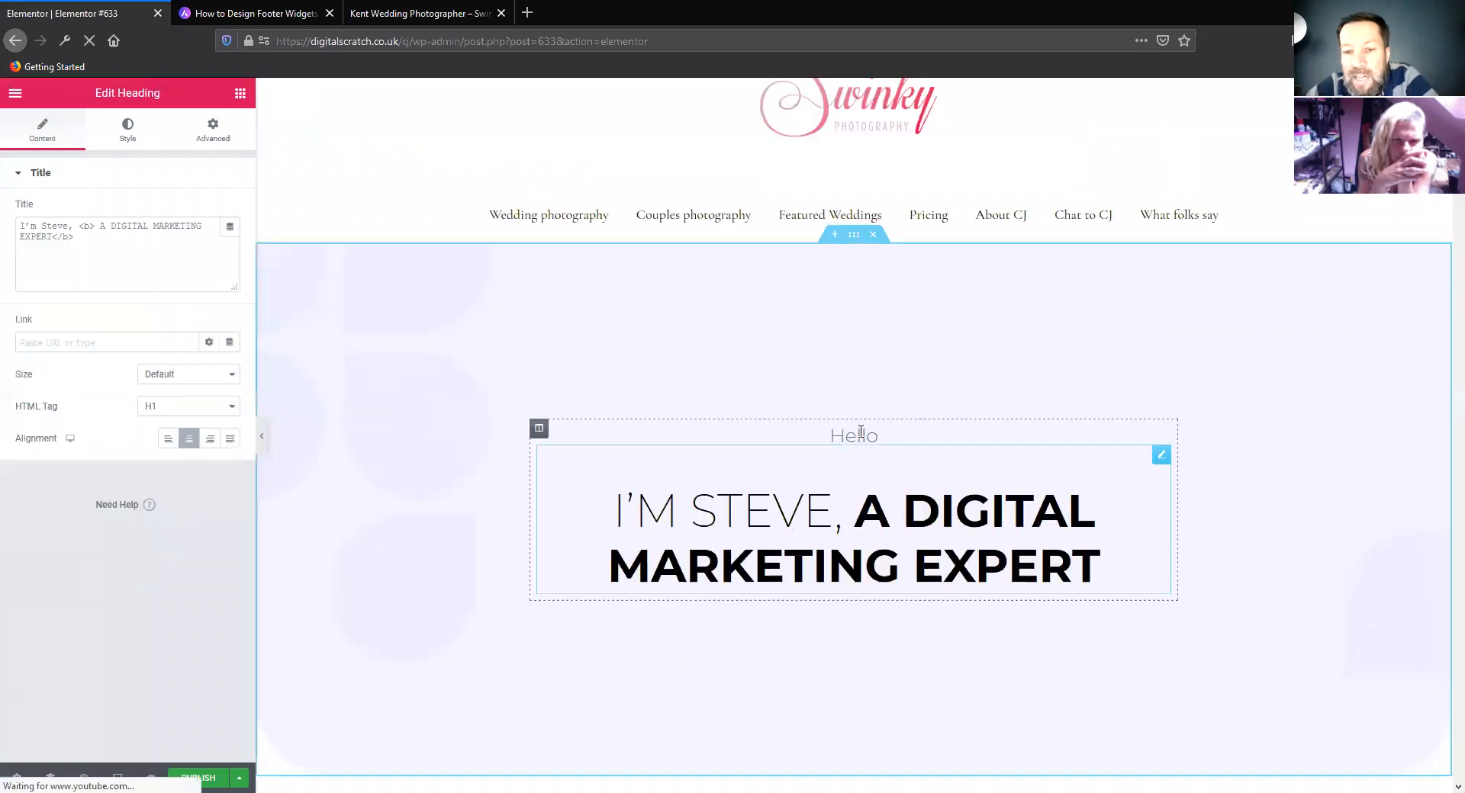
scroll(675, 524, "down", 4)
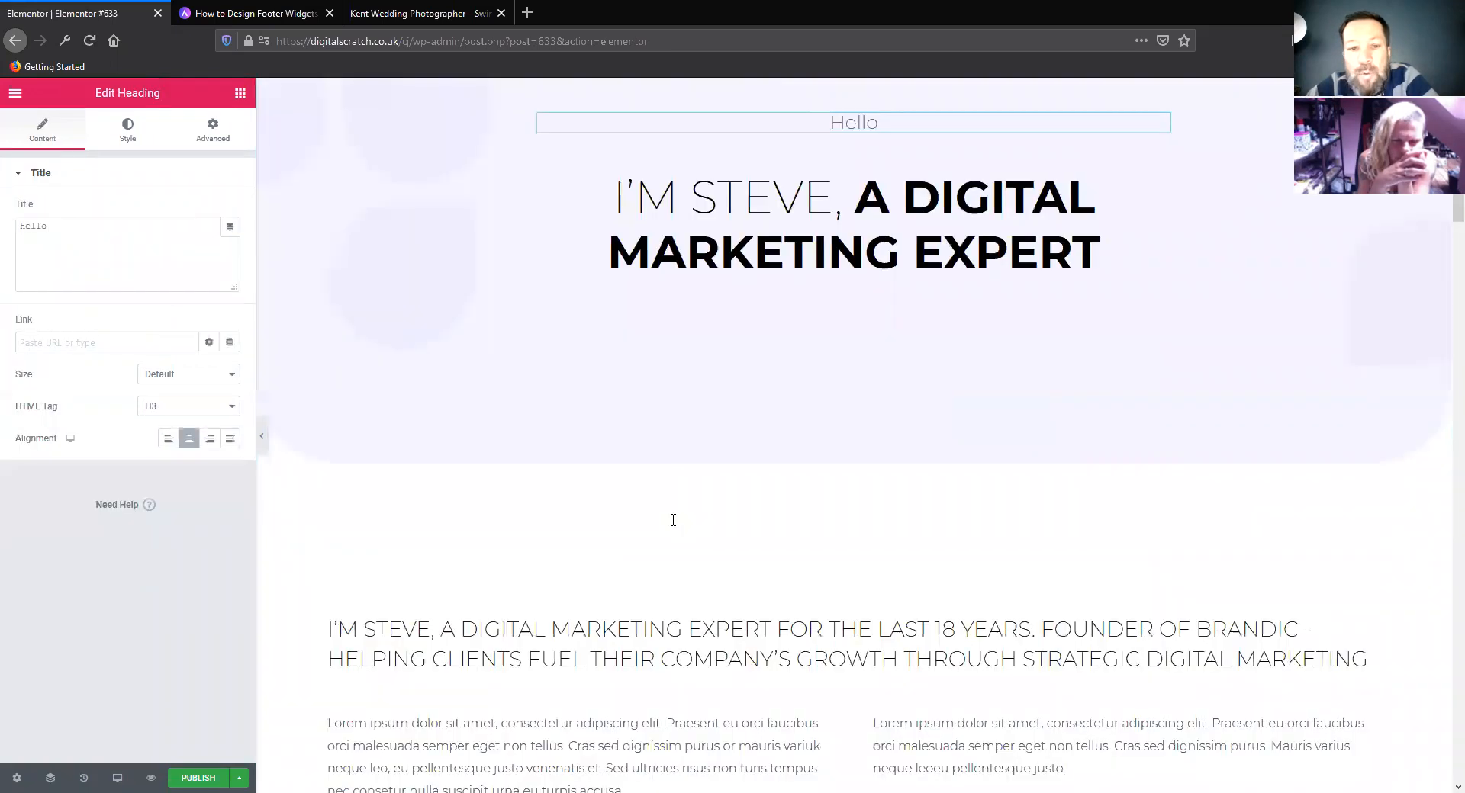
scroll(674, 525, "down", 9)
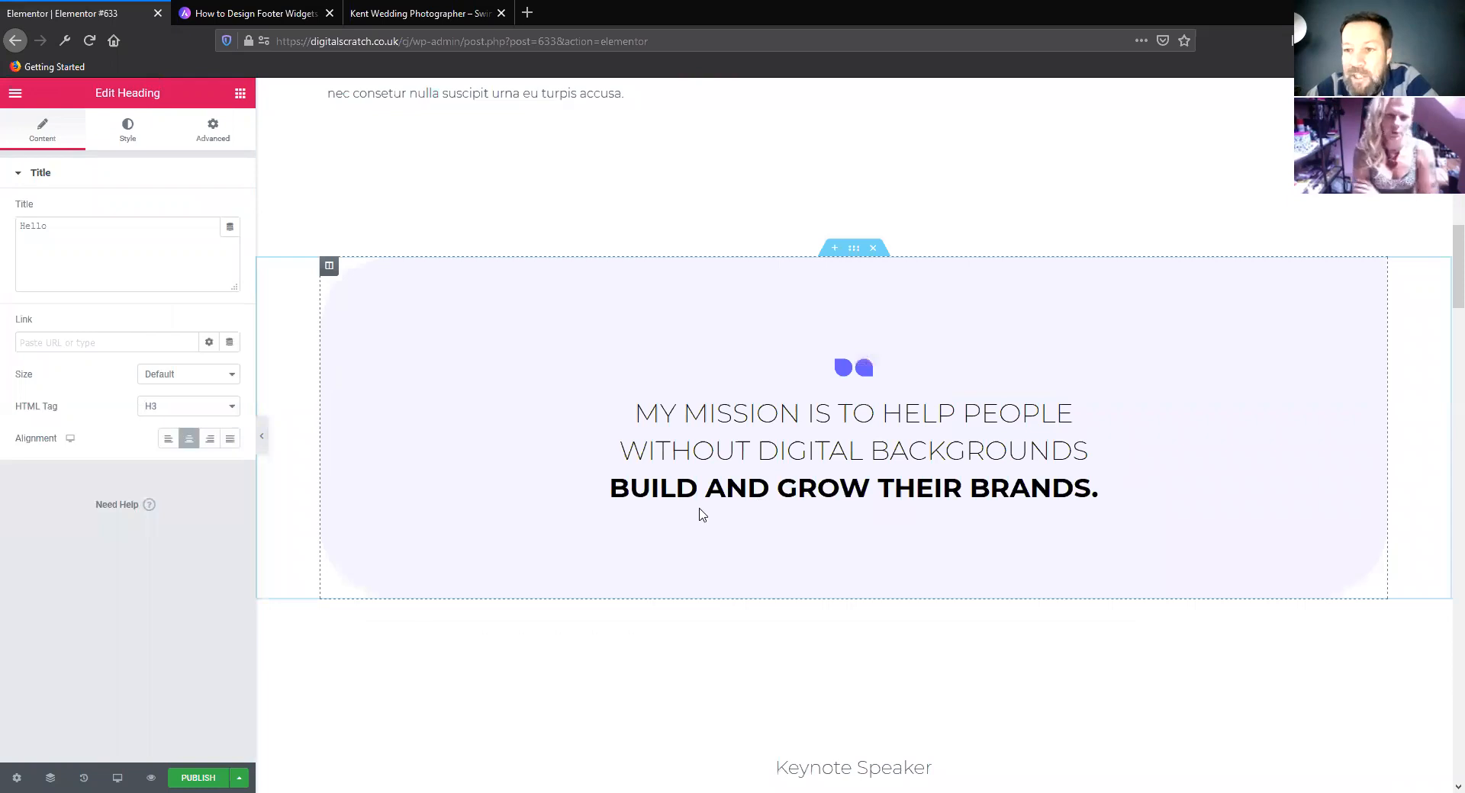
scroll(622, 531, "down", 5)
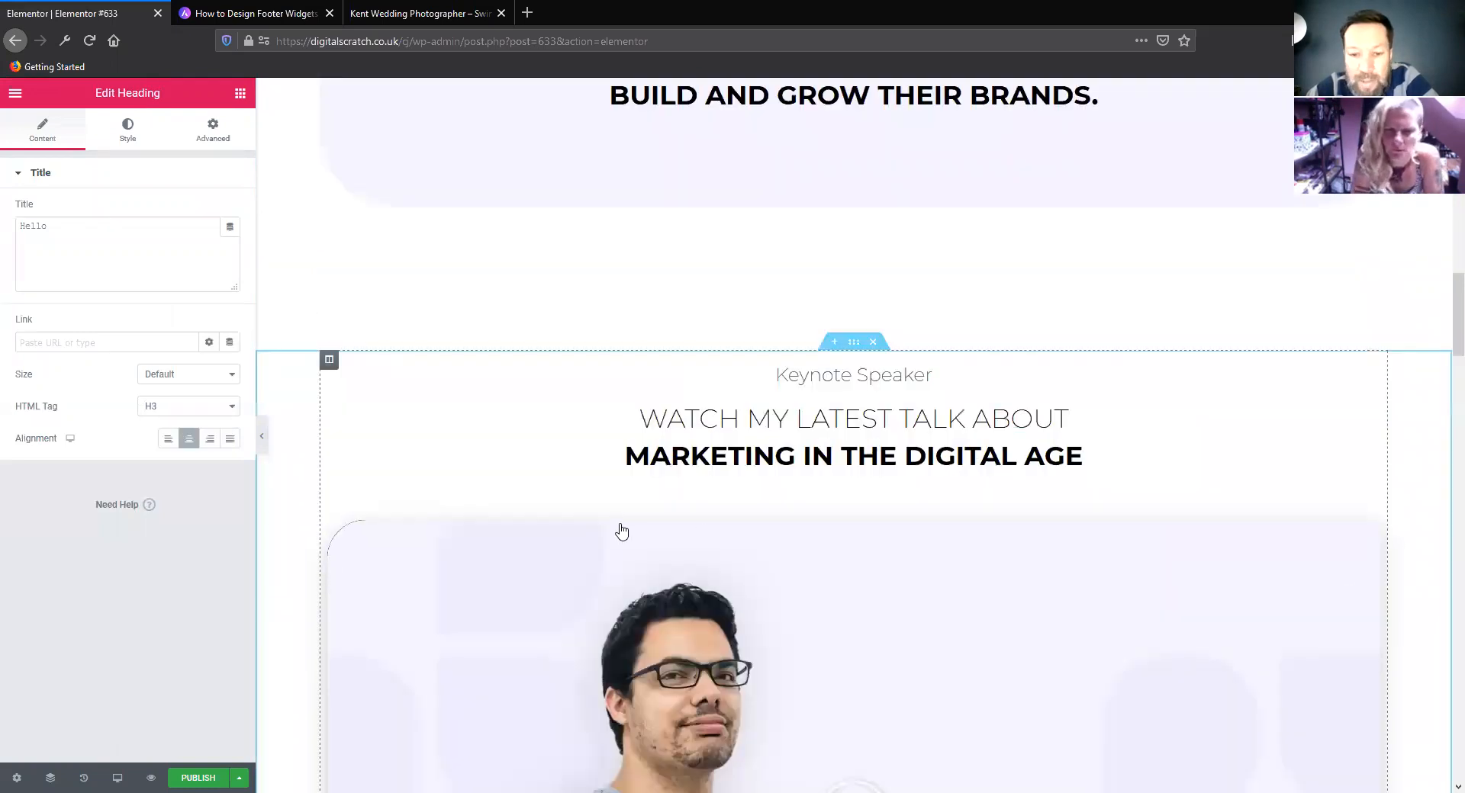
scroll(622, 532, "down", 10)
scroll(622, 530, "down", 8)
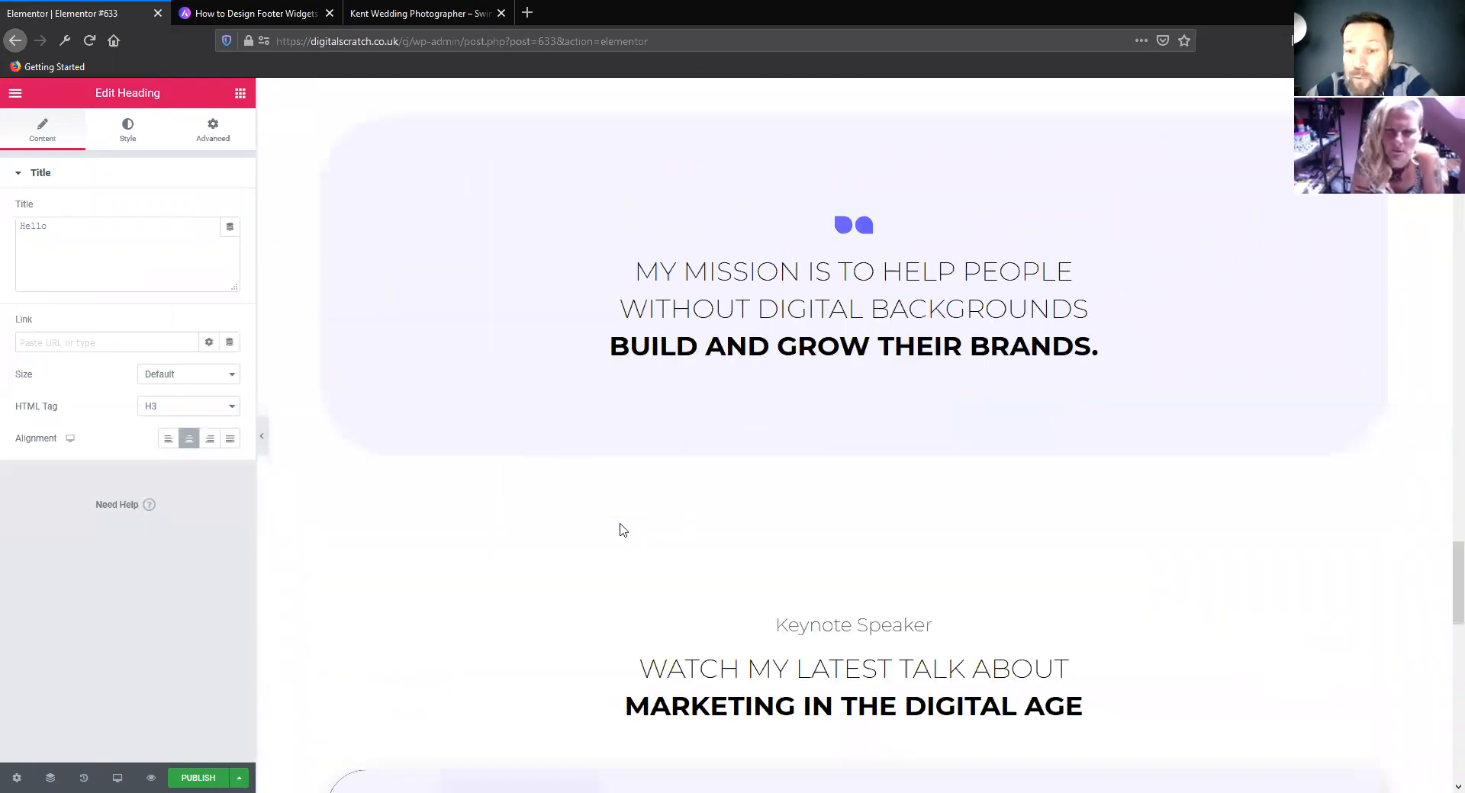
scroll(623, 531, "down", 10)
scroll(621, 523, "up", 10)
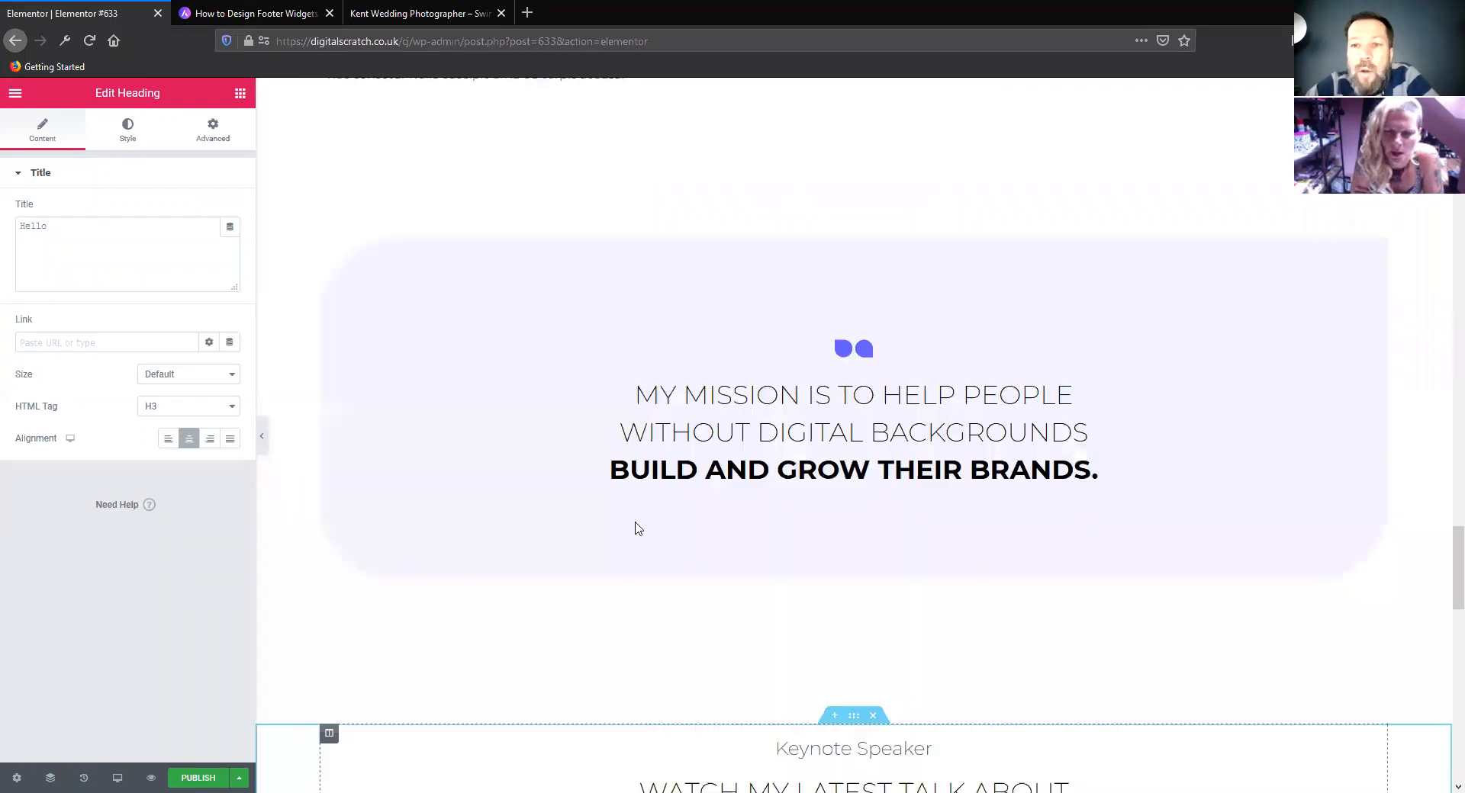
scroll(638, 526, "down", 6)
scroll(639, 525, "up", 5)
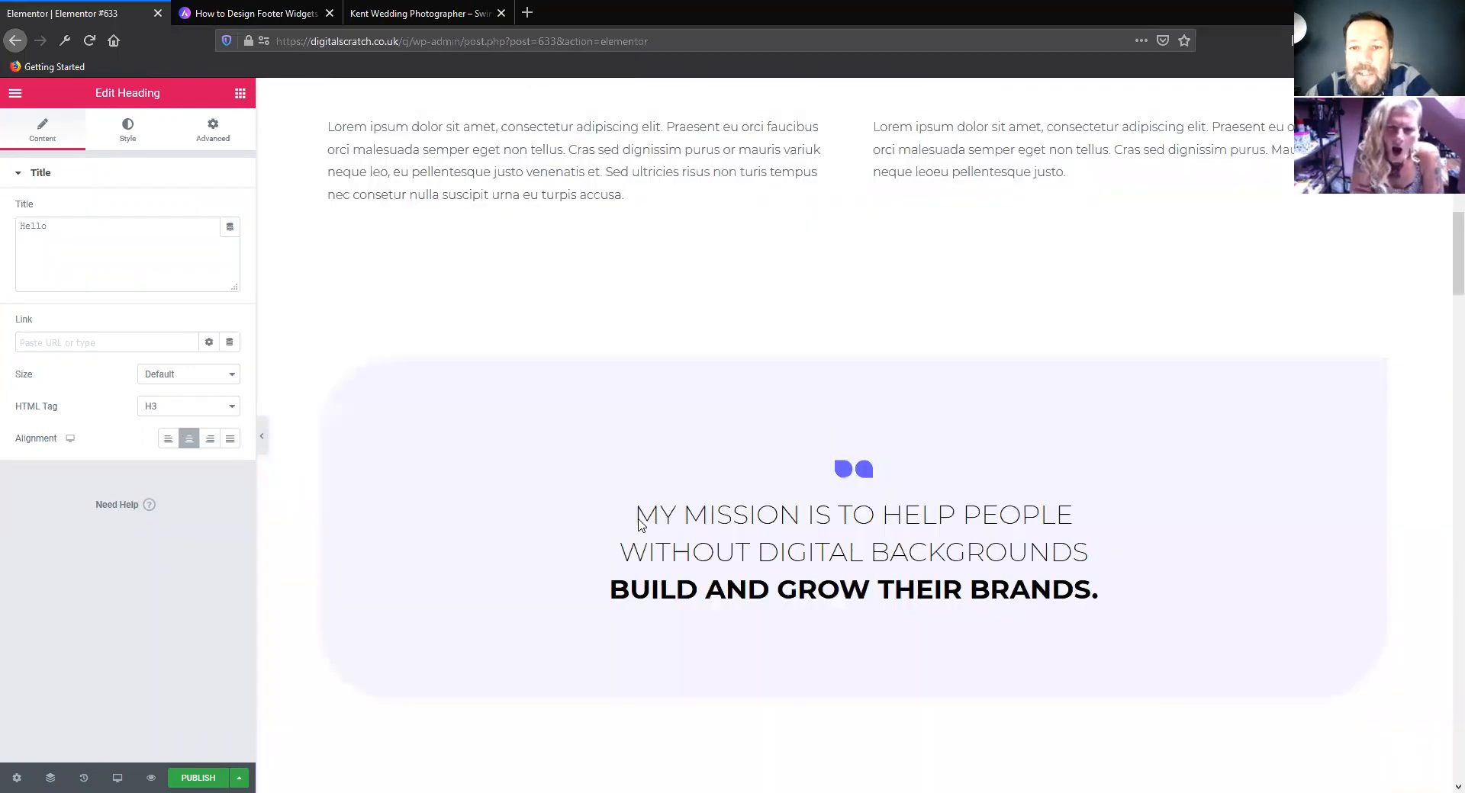
scroll(640, 526, "up", 10)
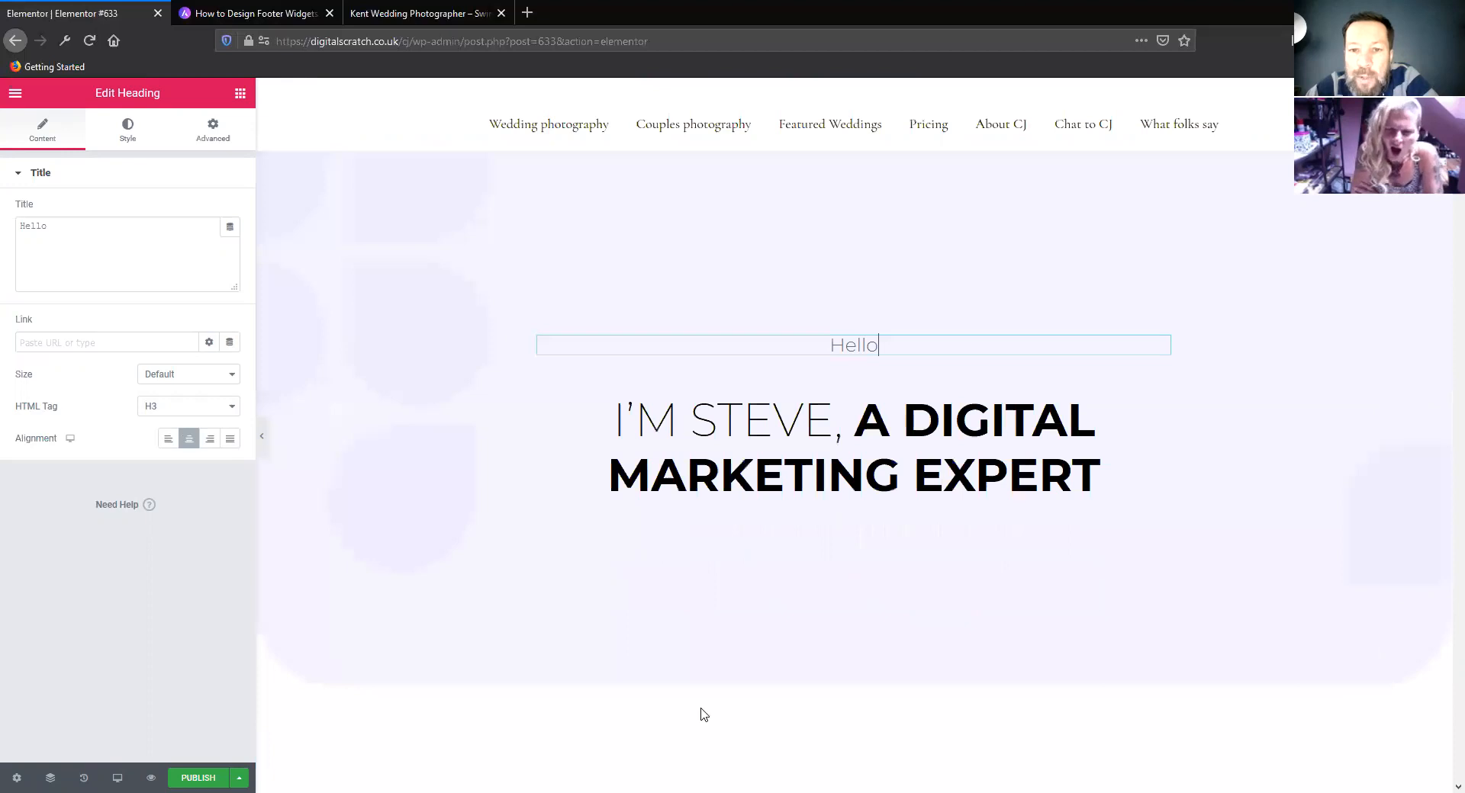
scroll(875, 377, "up", 3)
Delete all sections of the inserted digital marketing template from the page
left_click(873, 309)
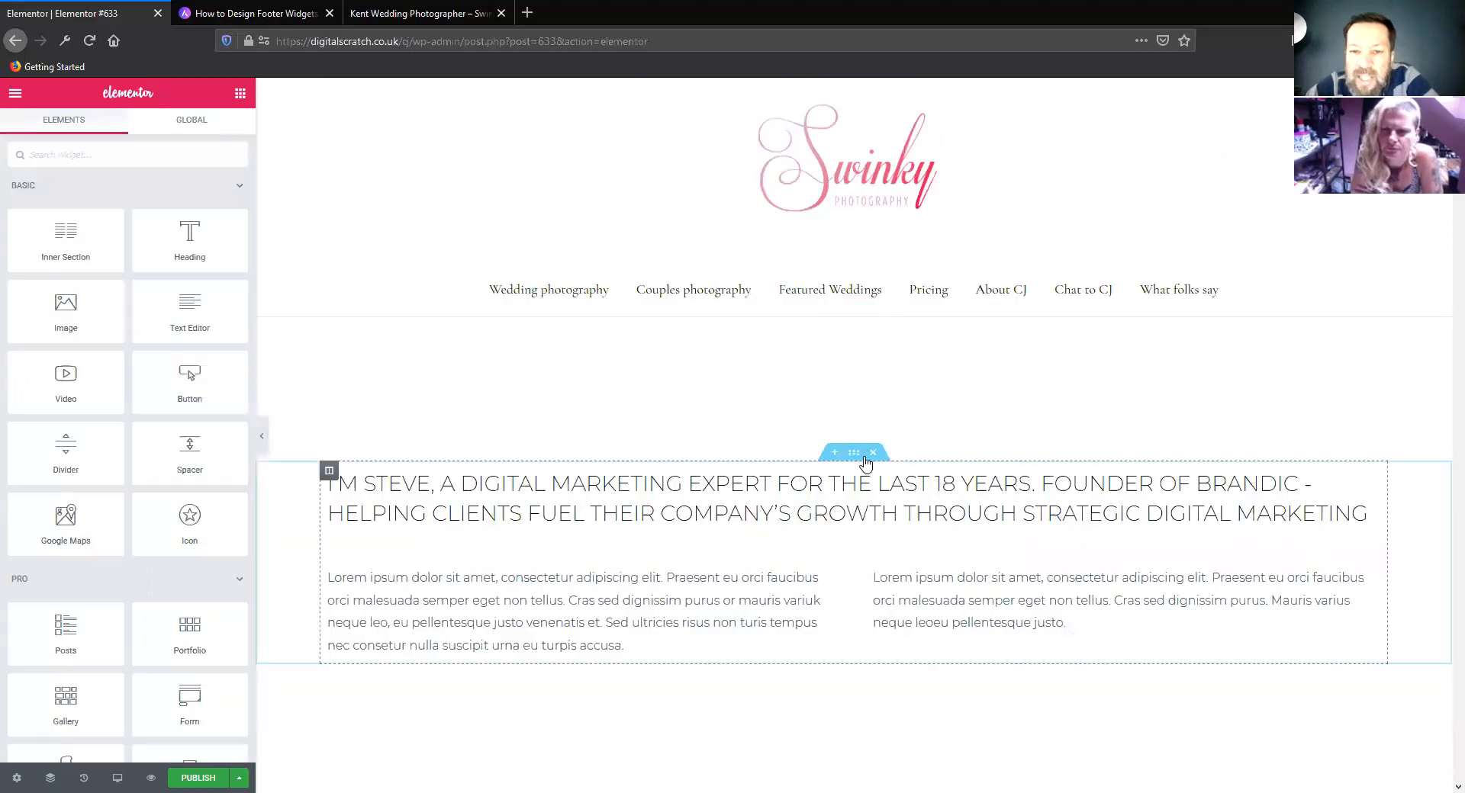
left_click(873, 453)
left_click(873, 311)
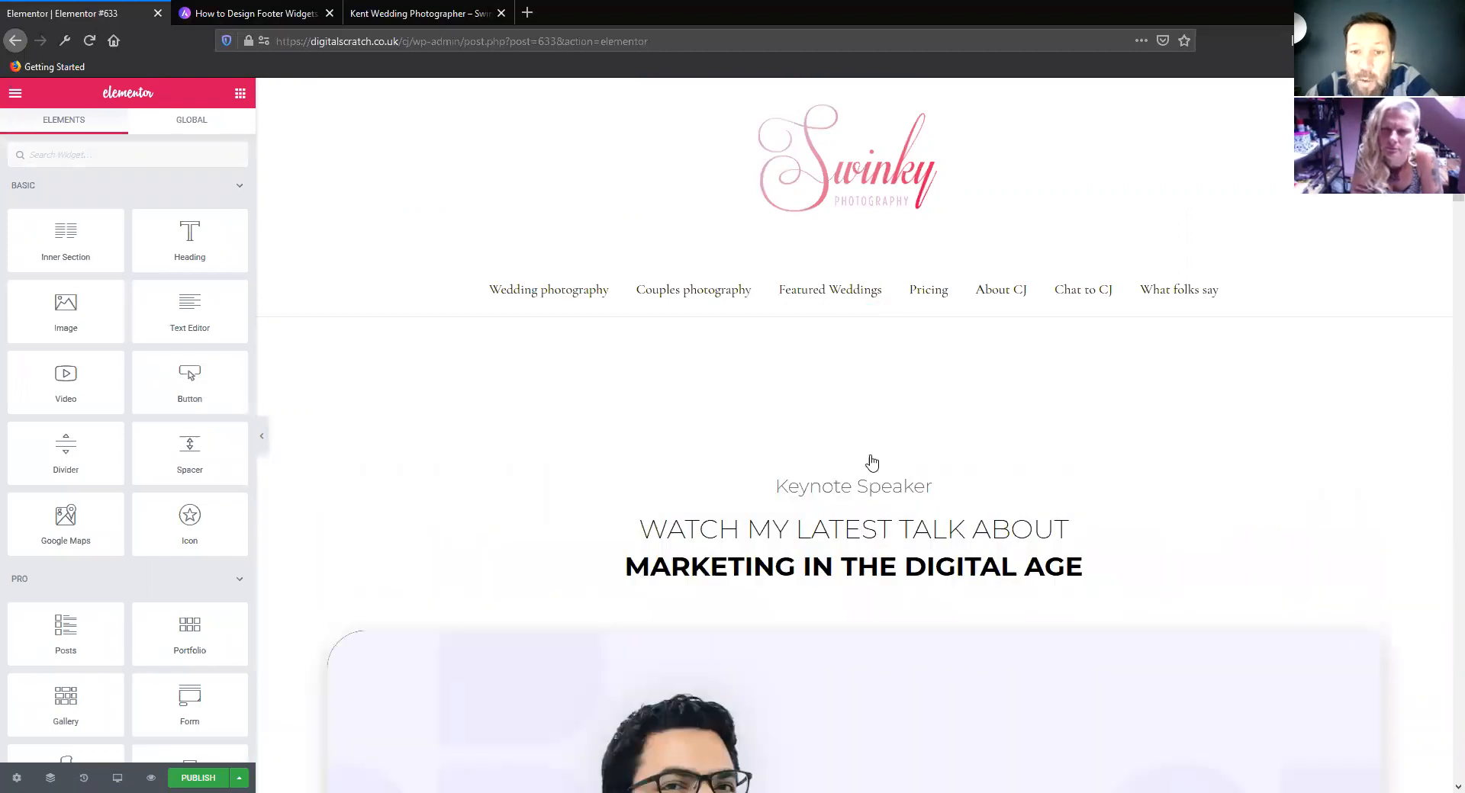
key("ctrl+z")
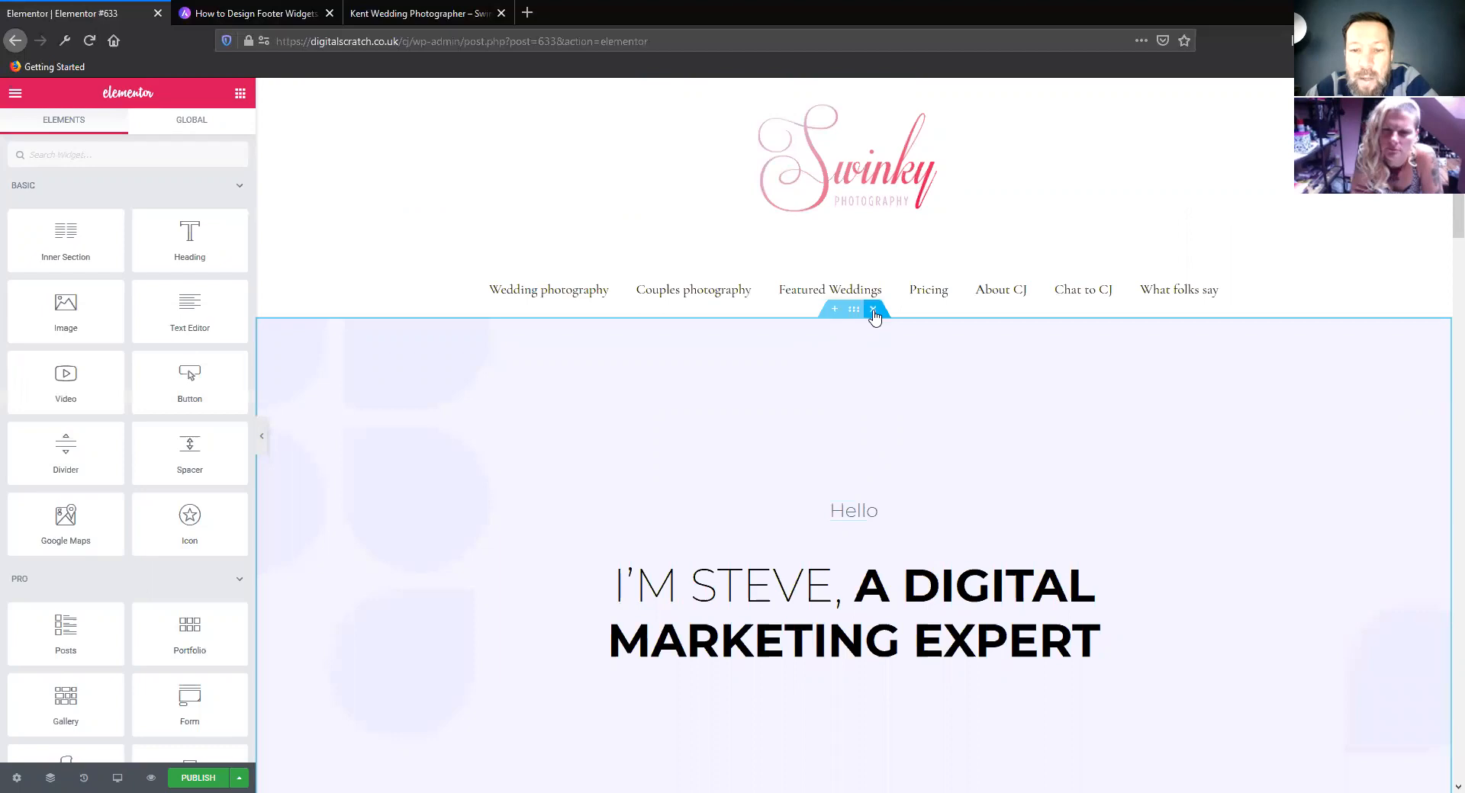
left_click(875, 455)
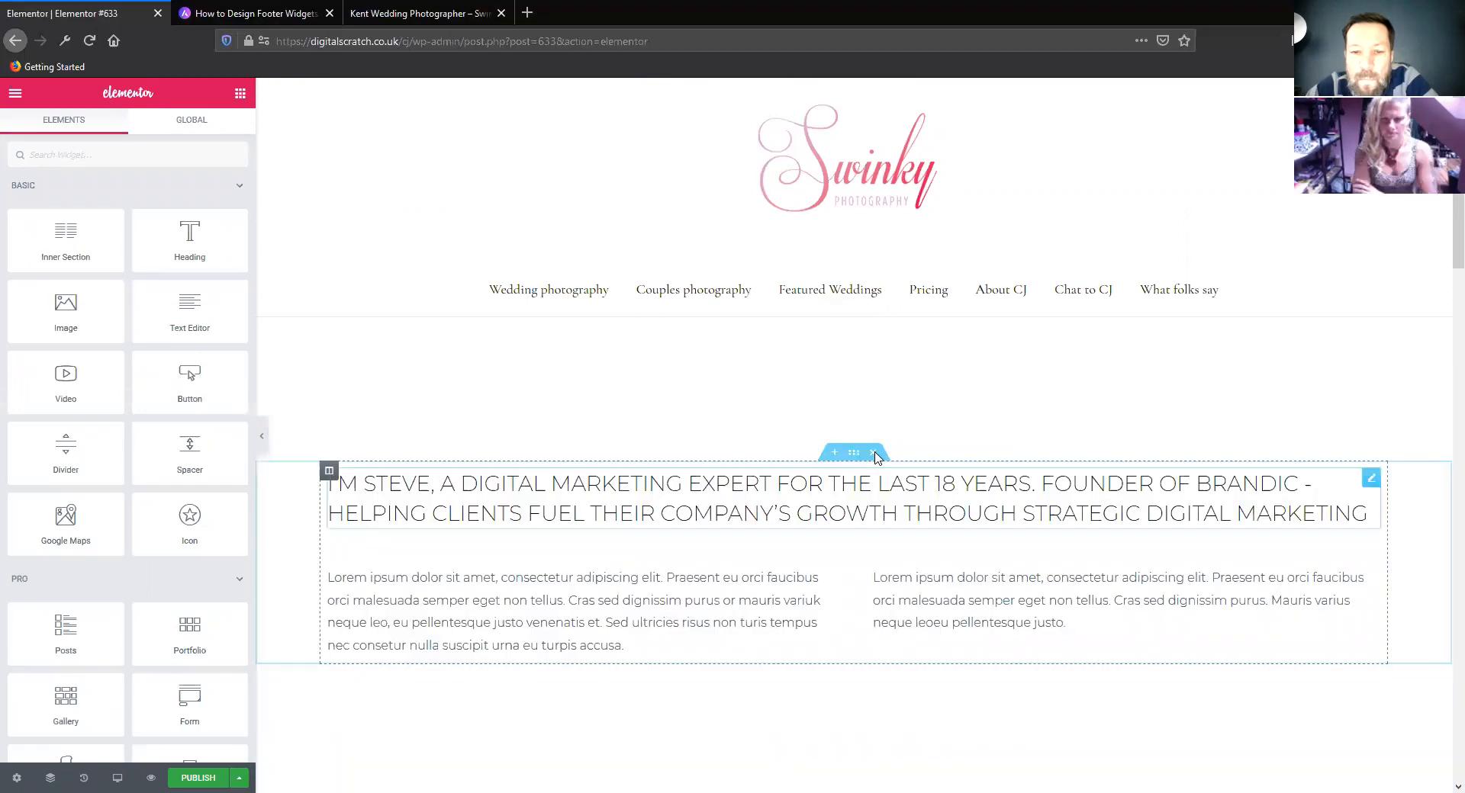
left_click(874, 311)
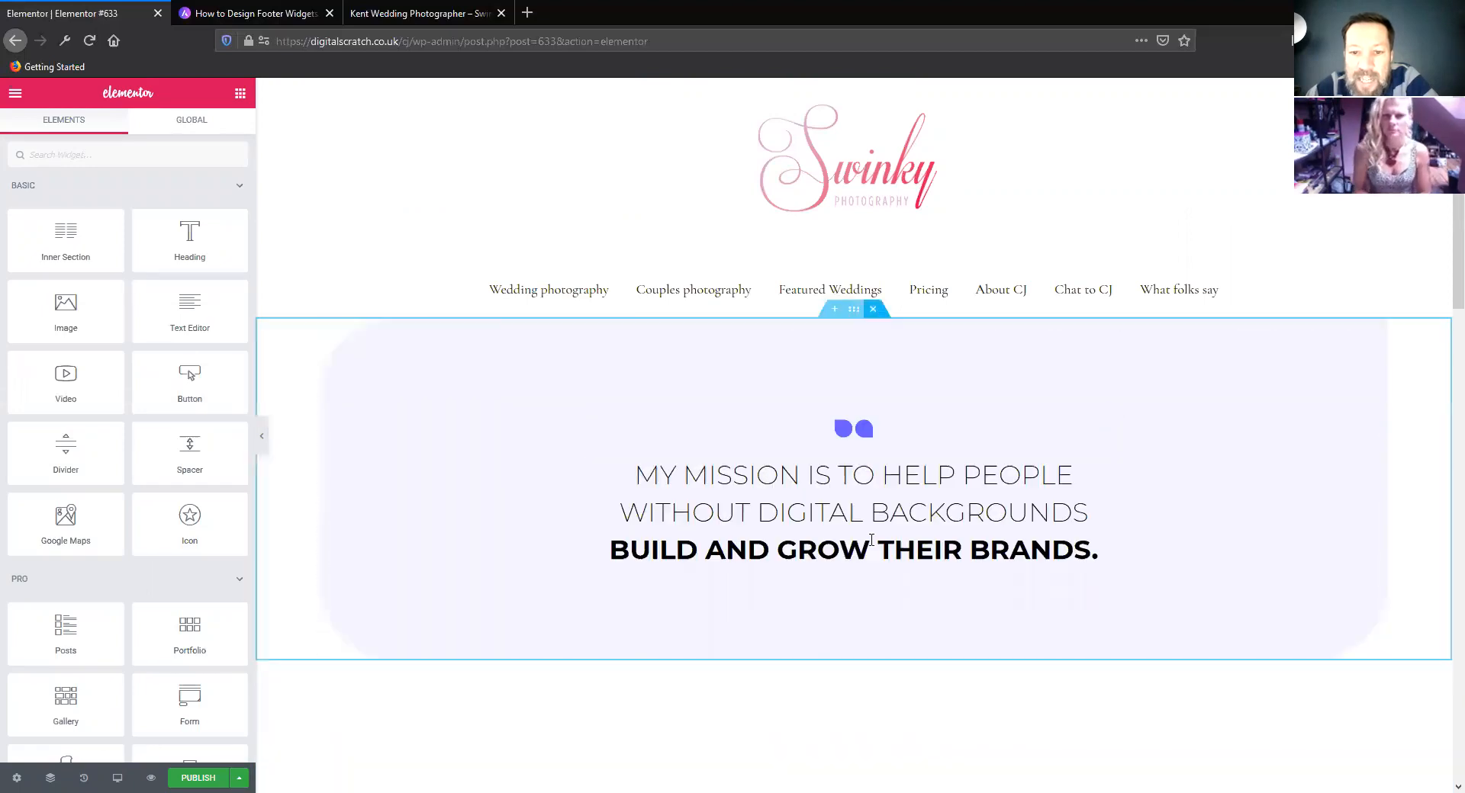
left_click(872, 309)
left_click(875, 455)
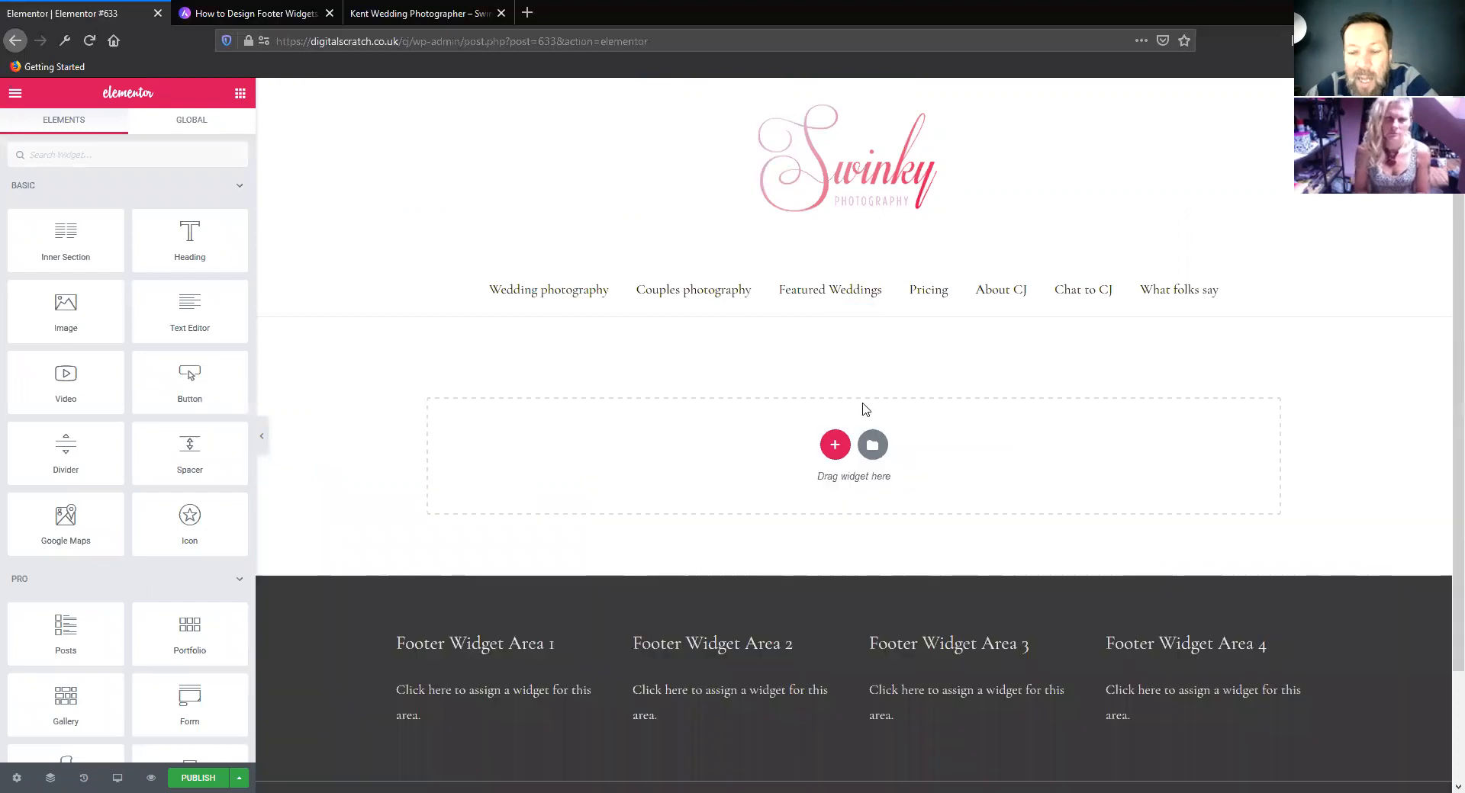
Check the library's saved templates, browse its blocks in the About and Call To Action categories, look through the other categories, and close the library
left_click(872, 446)
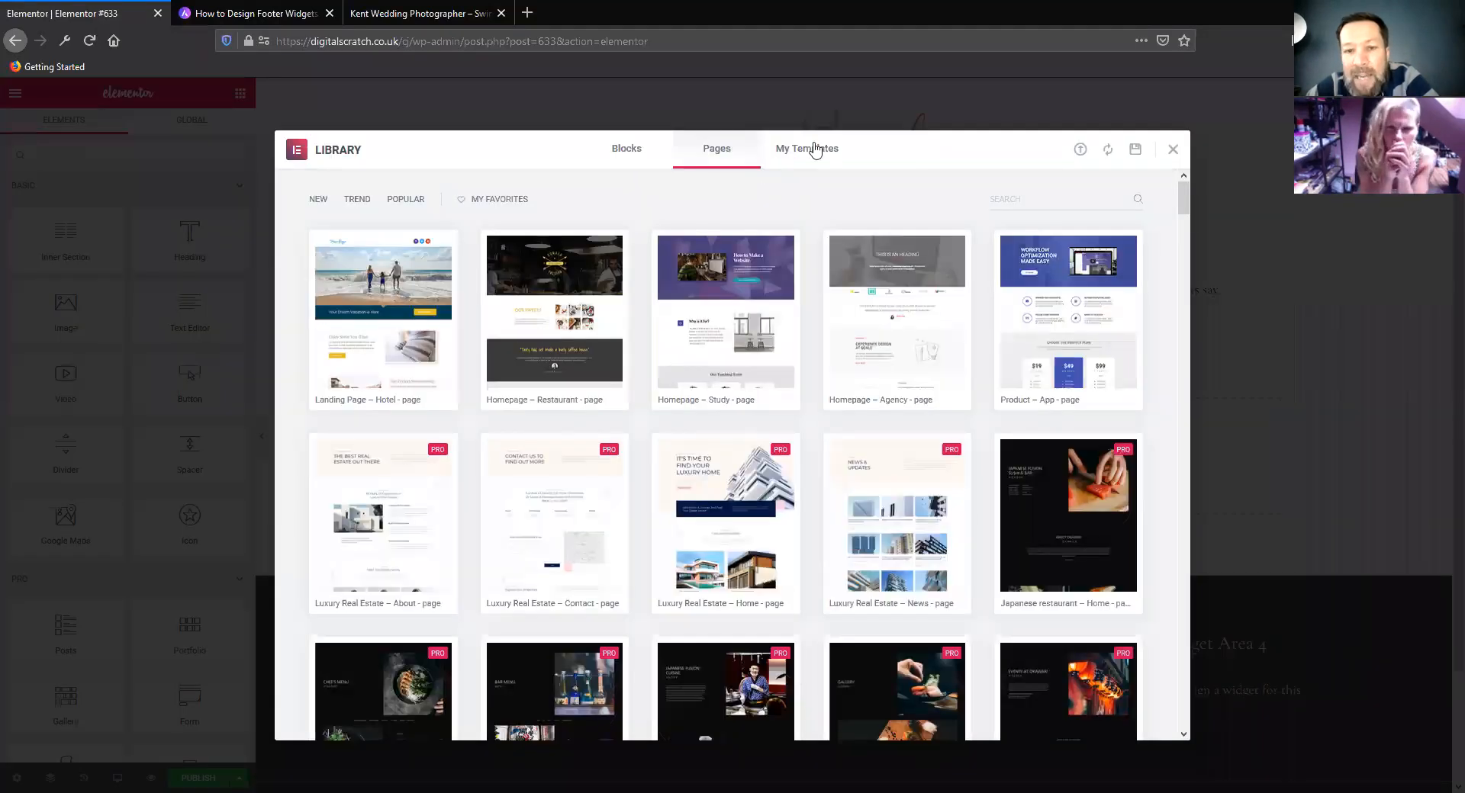
left_click(807, 153)
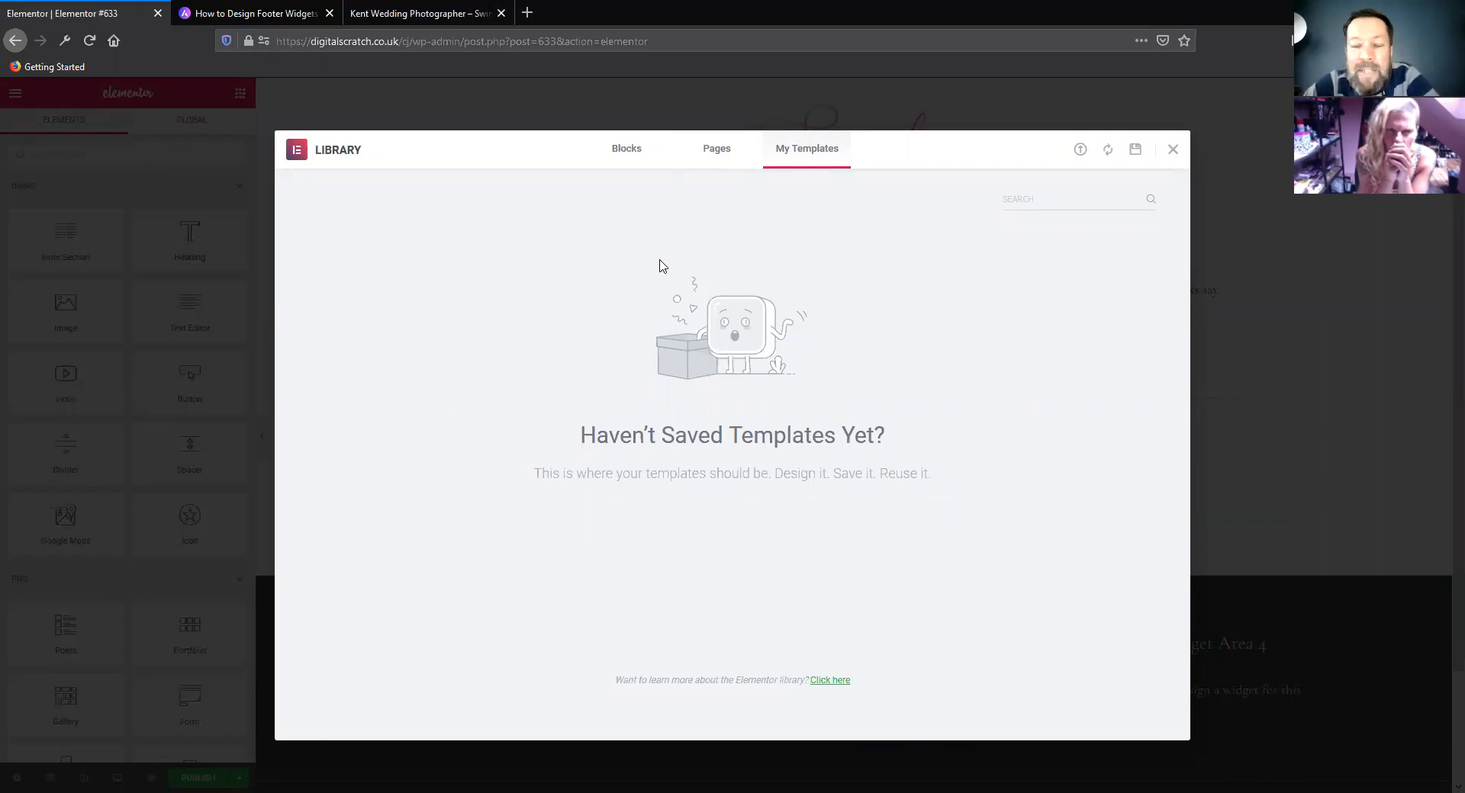
left_click(622, 170)
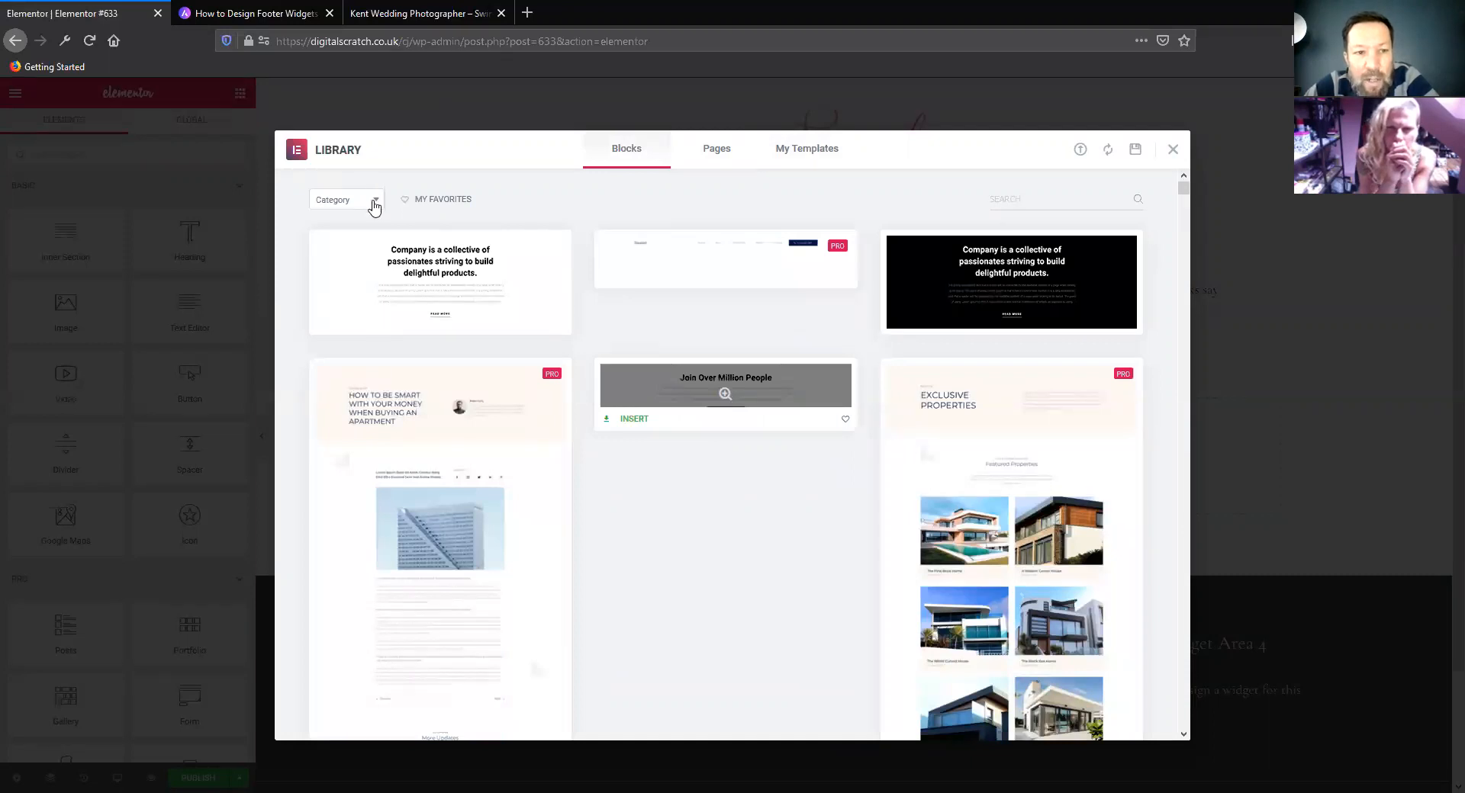
left_click(346, 199)
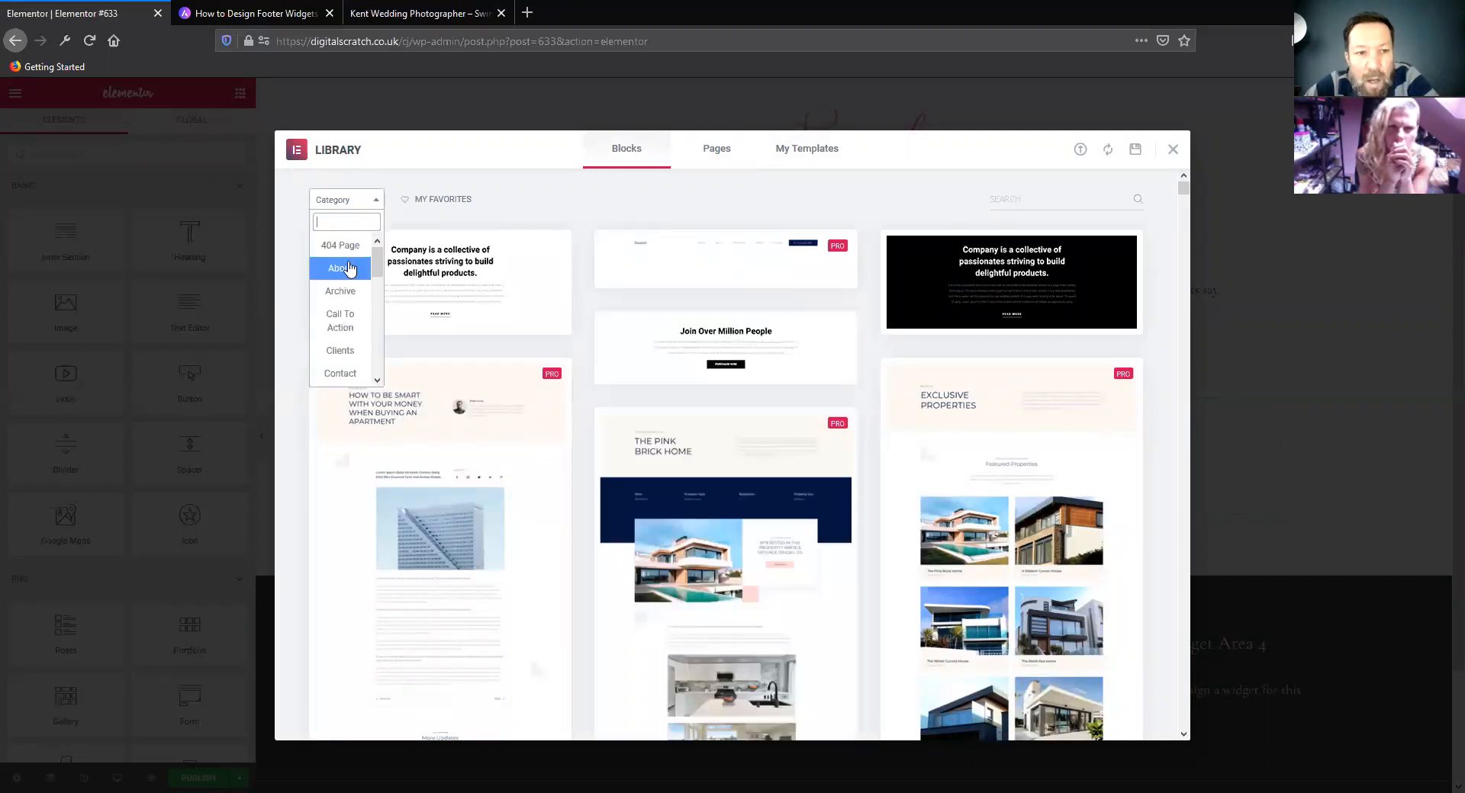
left_click(349, 268)
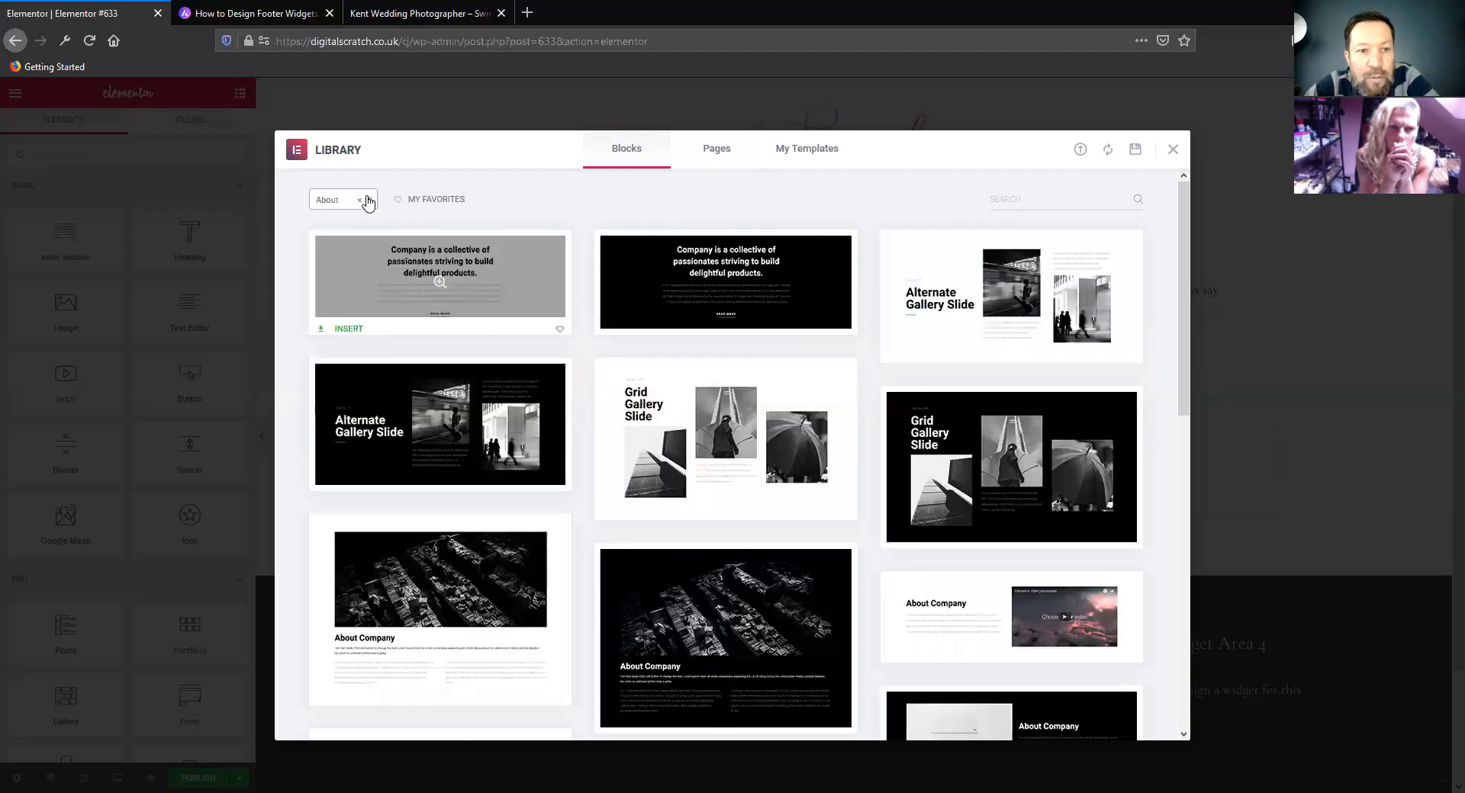
left_click(359, 200)
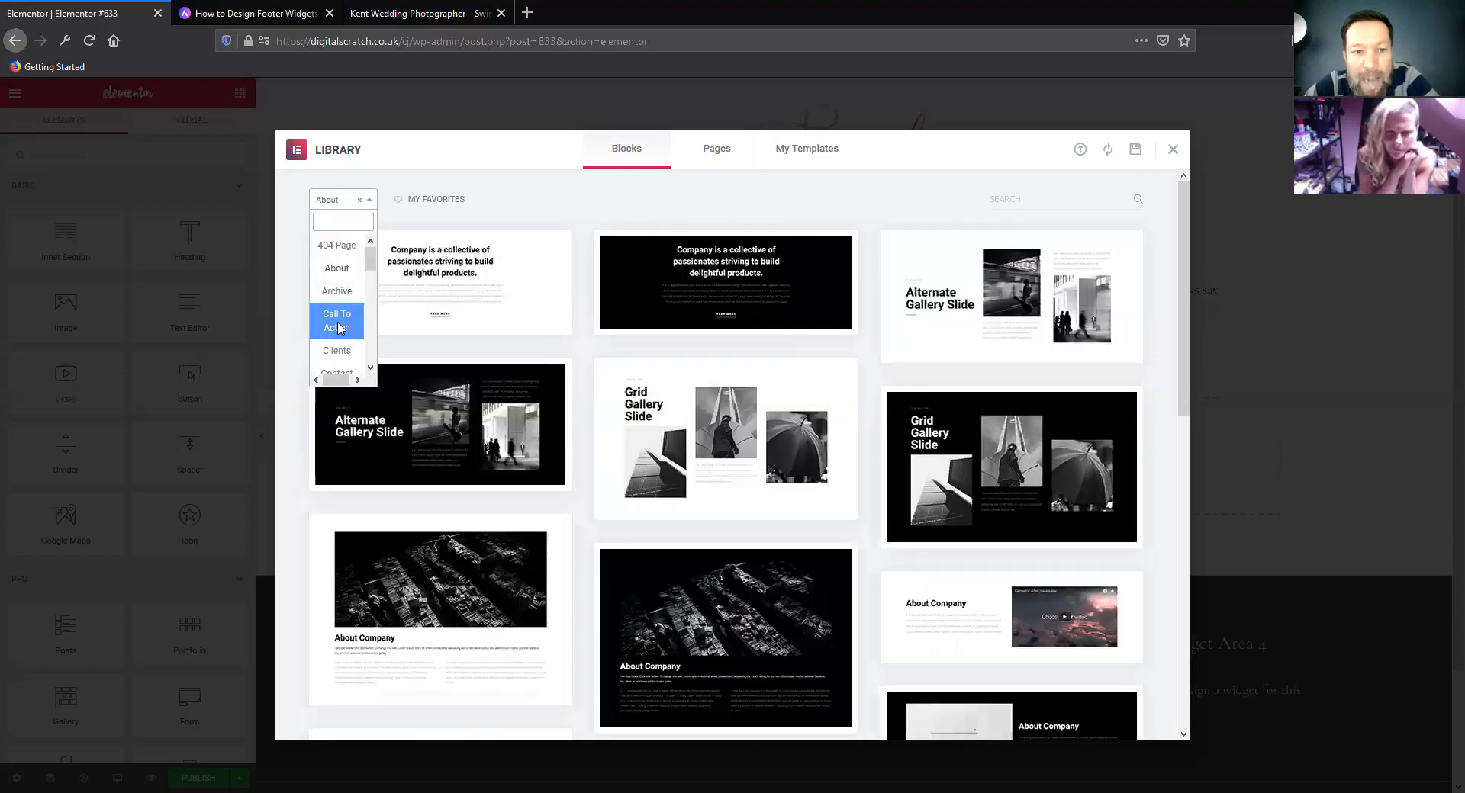
left_click(338, 320)
left_click(372, 200)
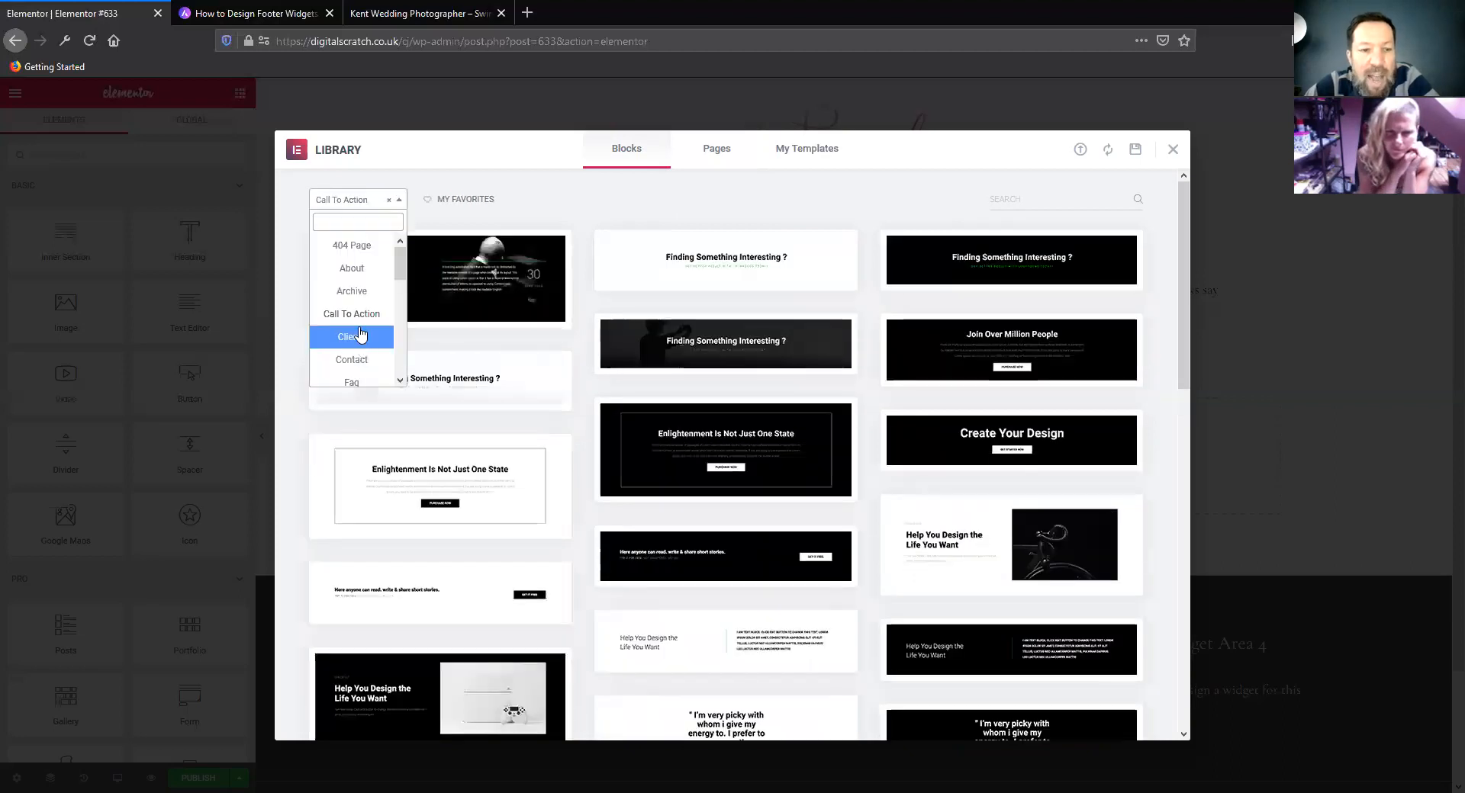
scroll(360, 335, "down", 5)
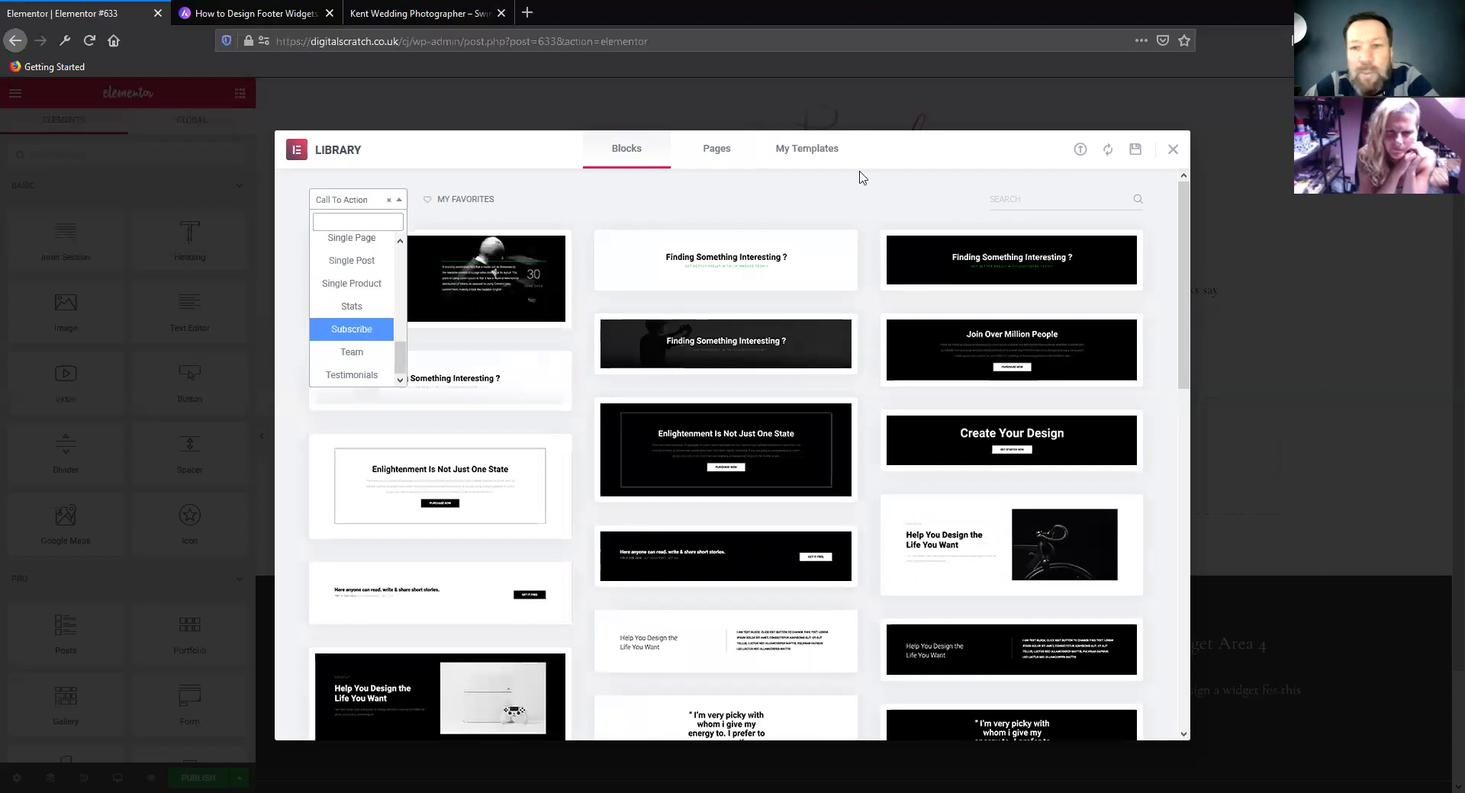
left_click(1173, 158)
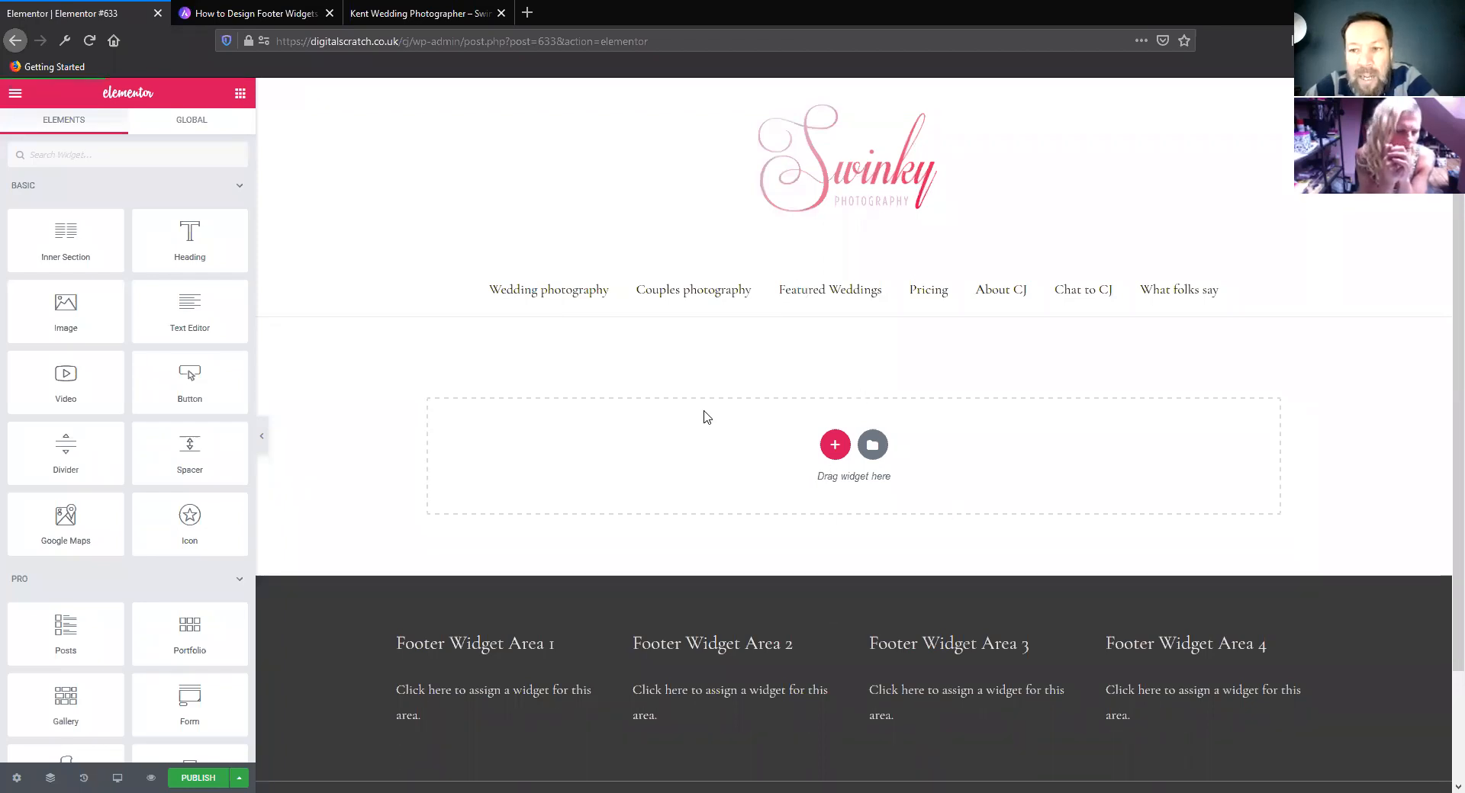
Add a new single-column section to the page and place an Inner Section widget inside it
left_click(835, 446)
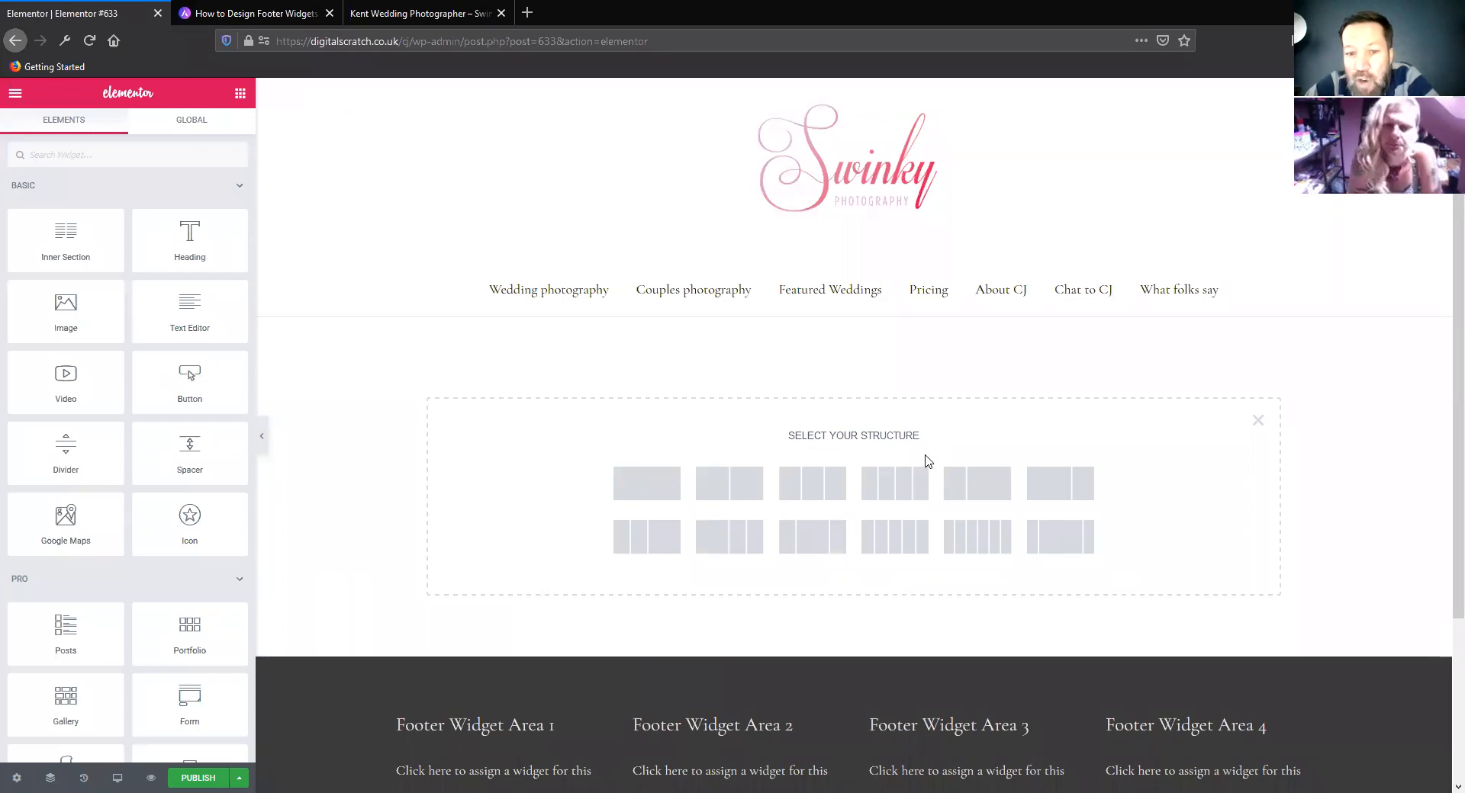
left_click(659, 491)
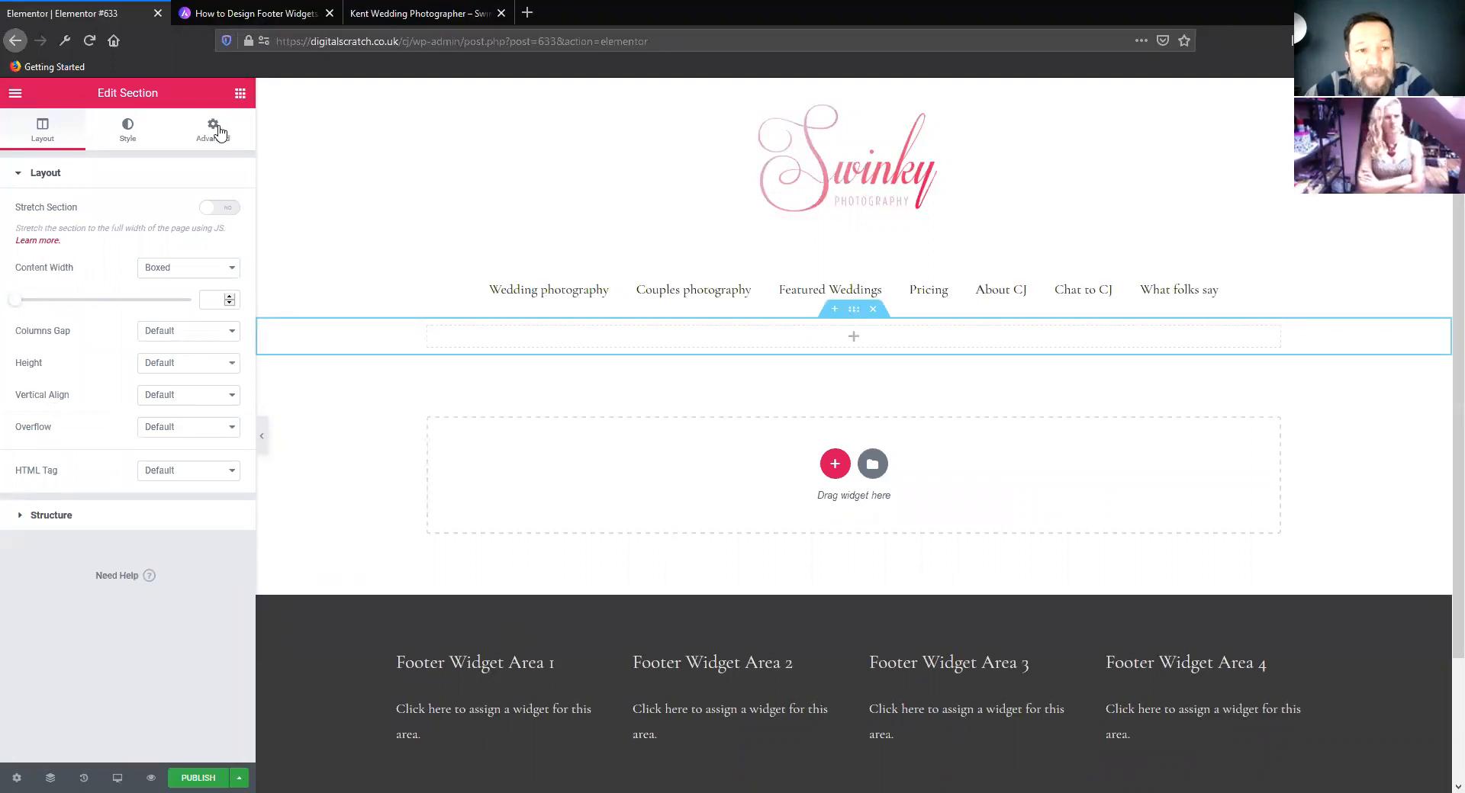
left_click(240, 95)
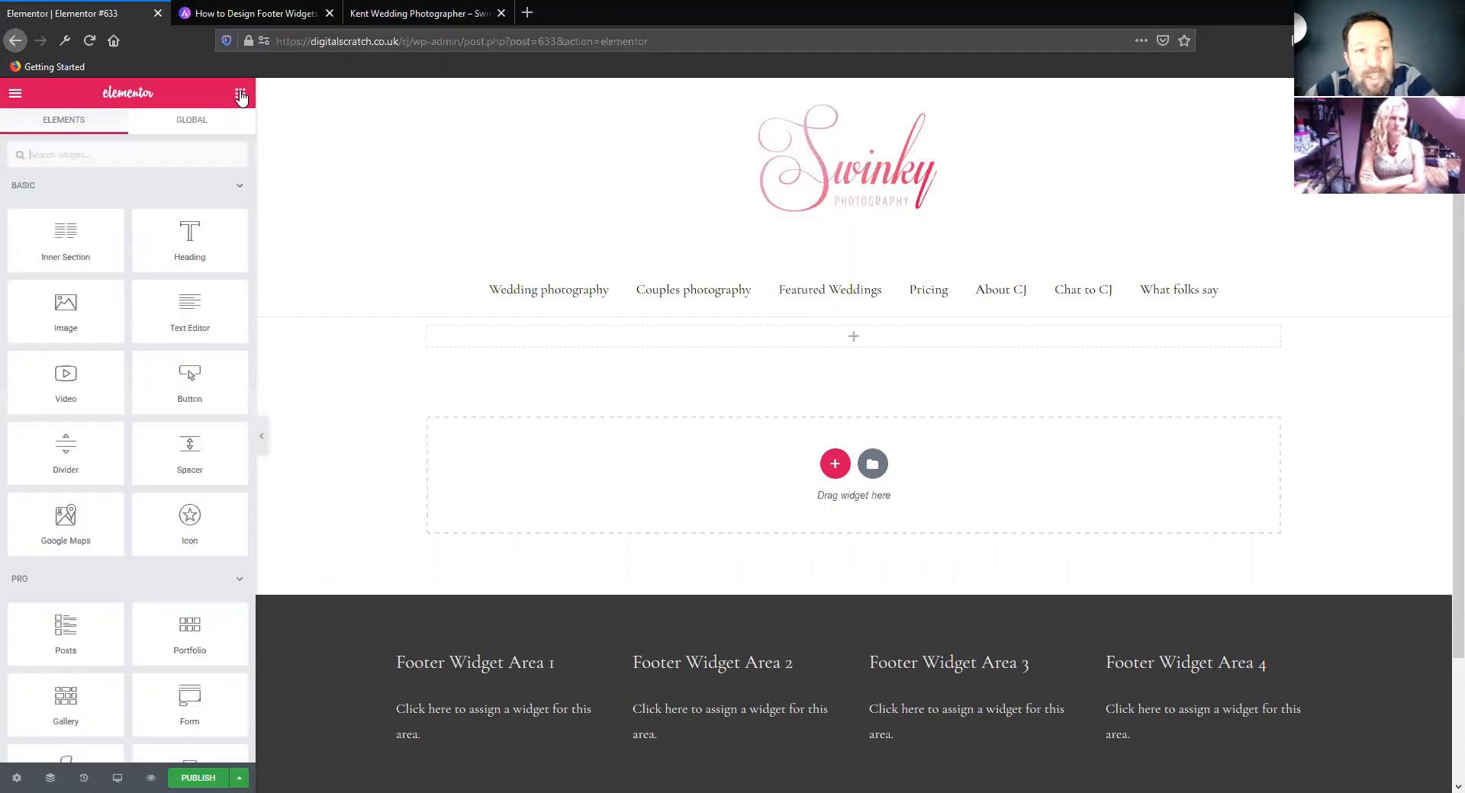
left_click(95, 237)
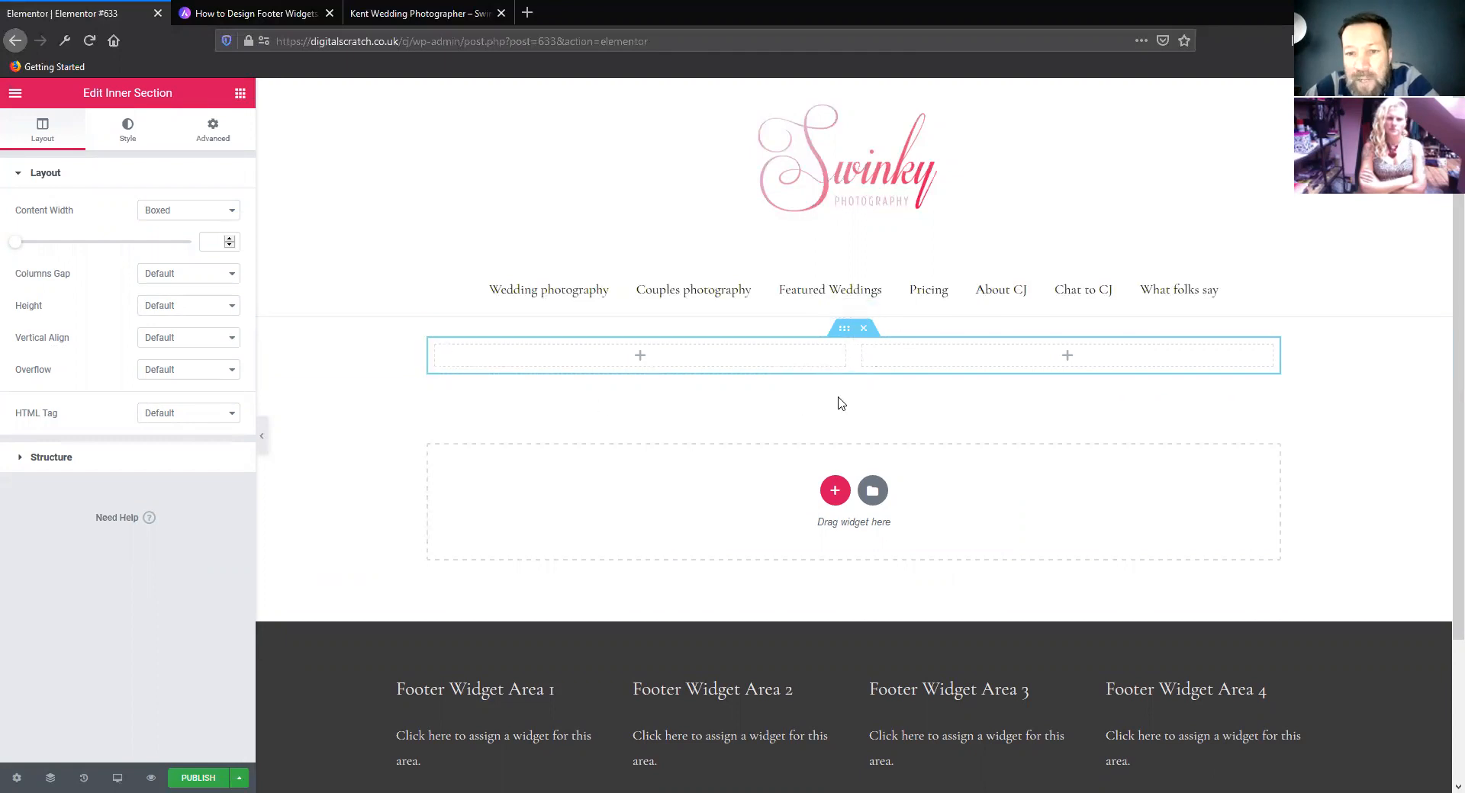
Duplicate the second column of the inner section and return to the widget list
right_click(863, 349)
left_click(823, 406)
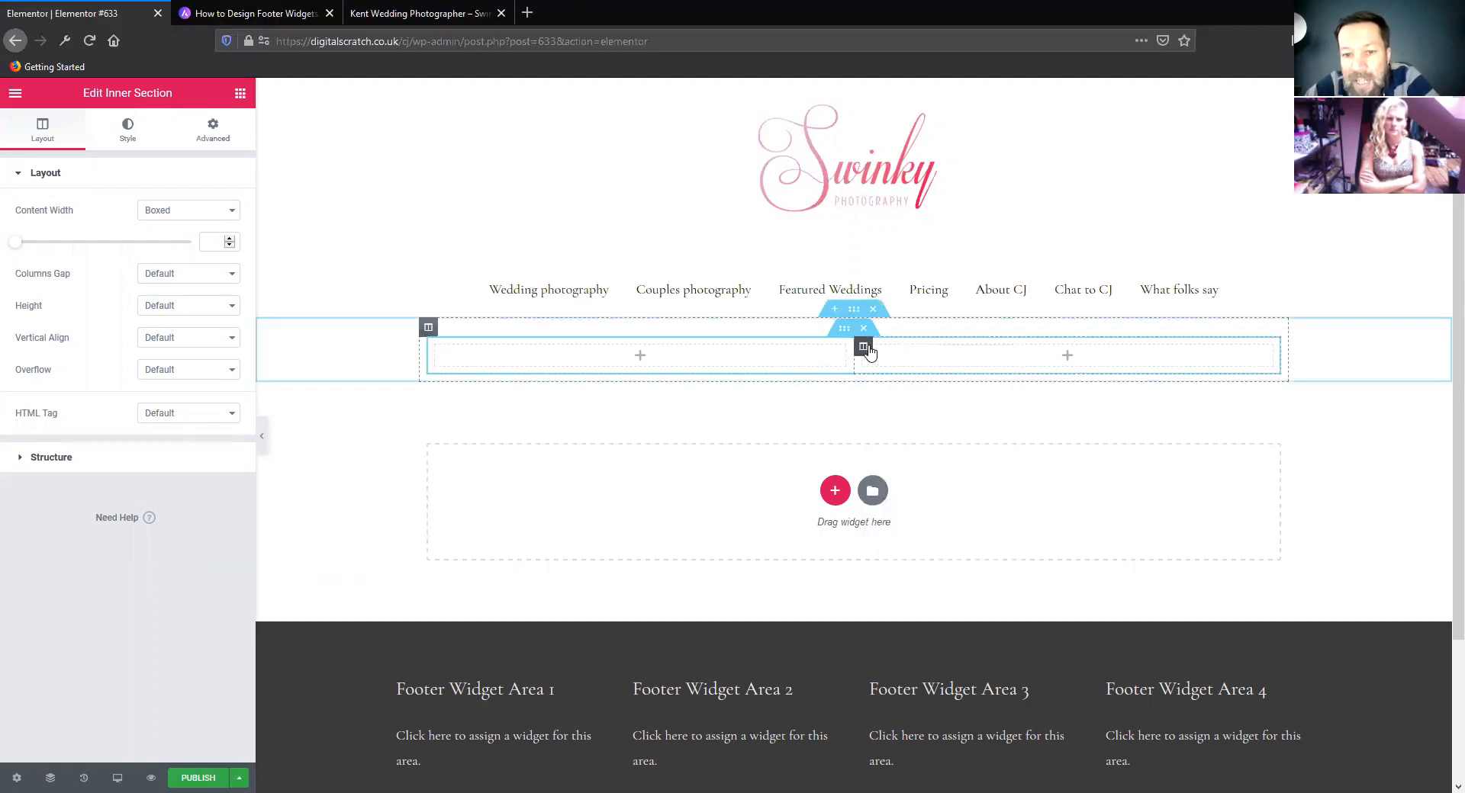
right_click(865, 349)
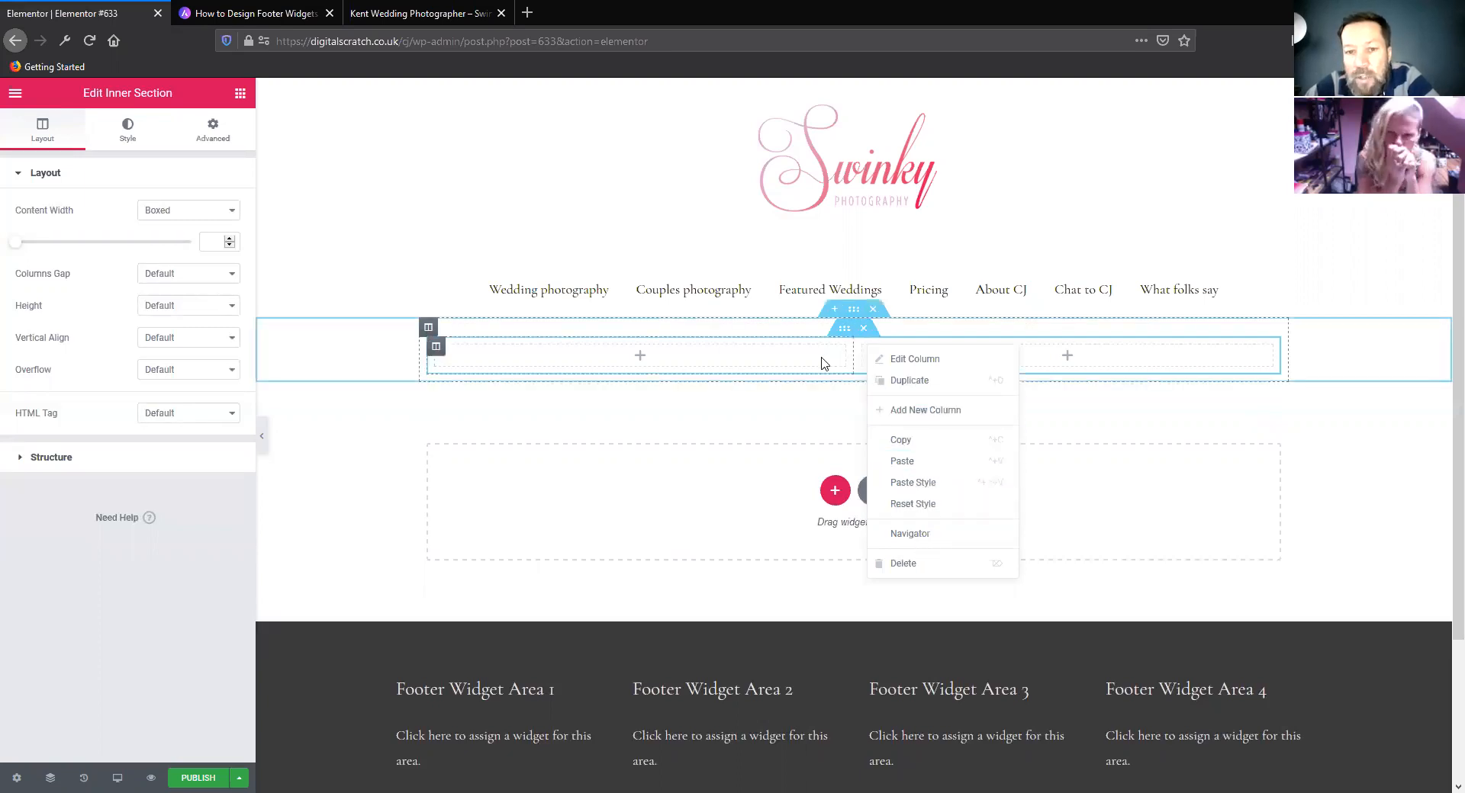
left_click(775, 391)
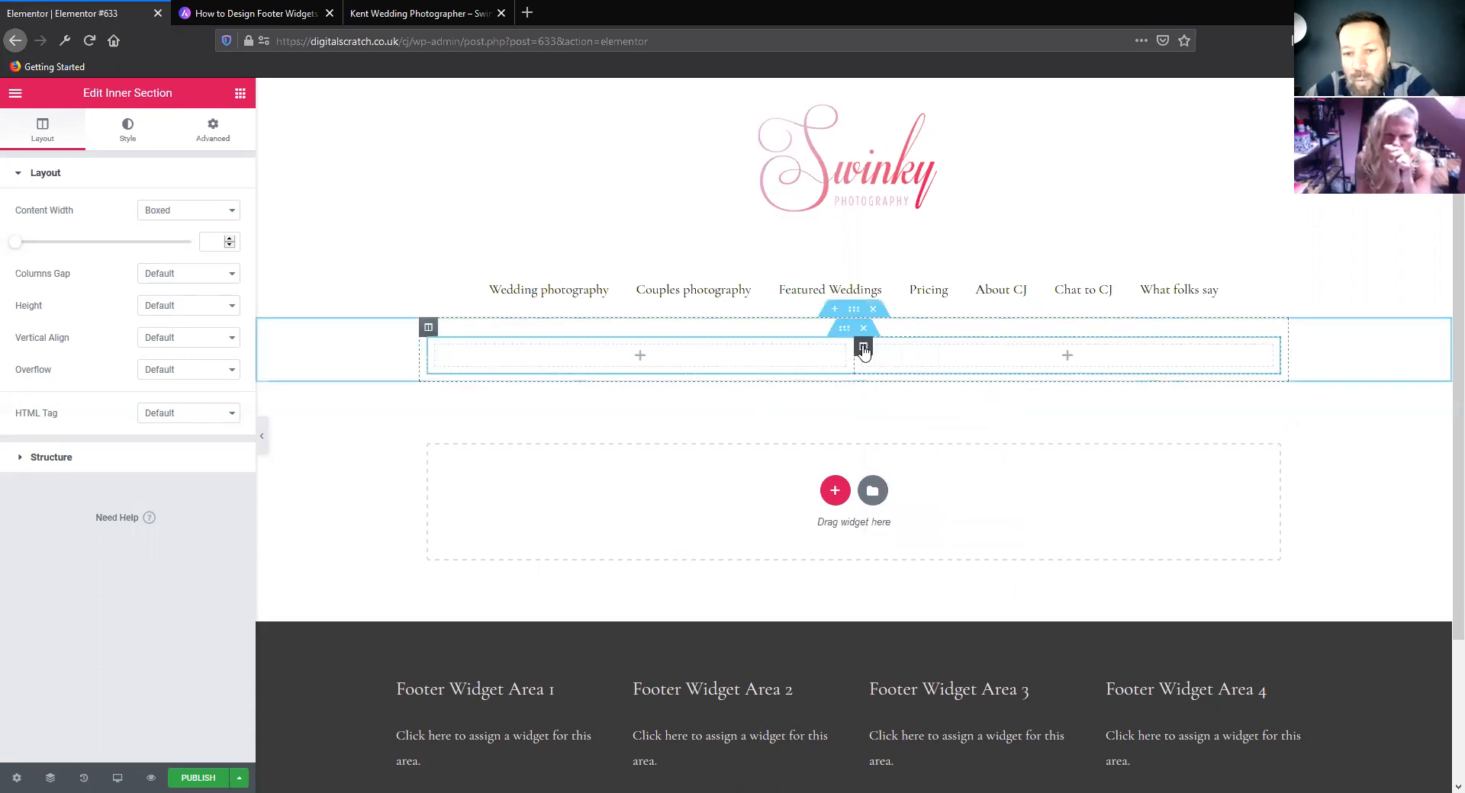
right_click(863, 350)
left_click(900, 385)
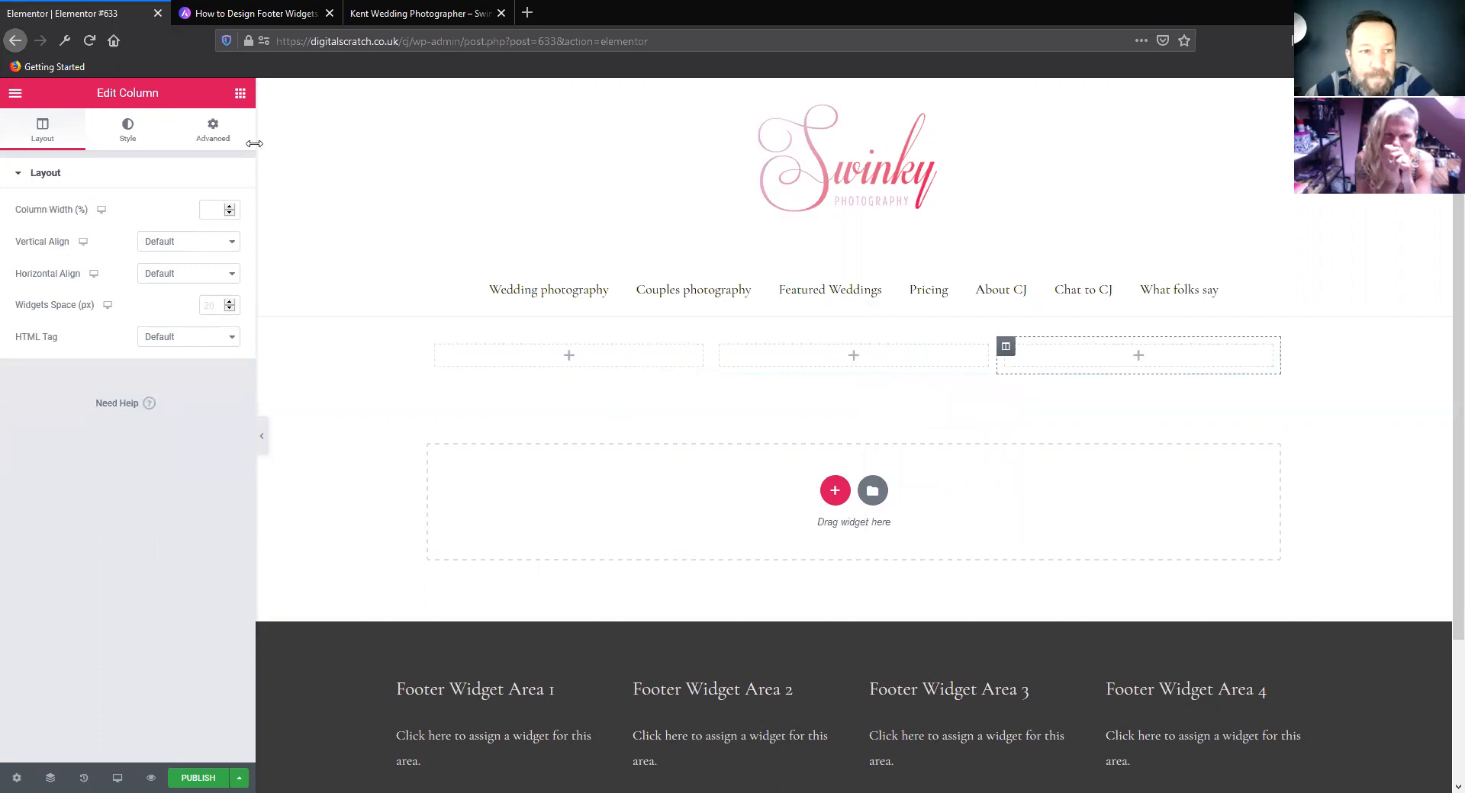
left_click(239, 95)
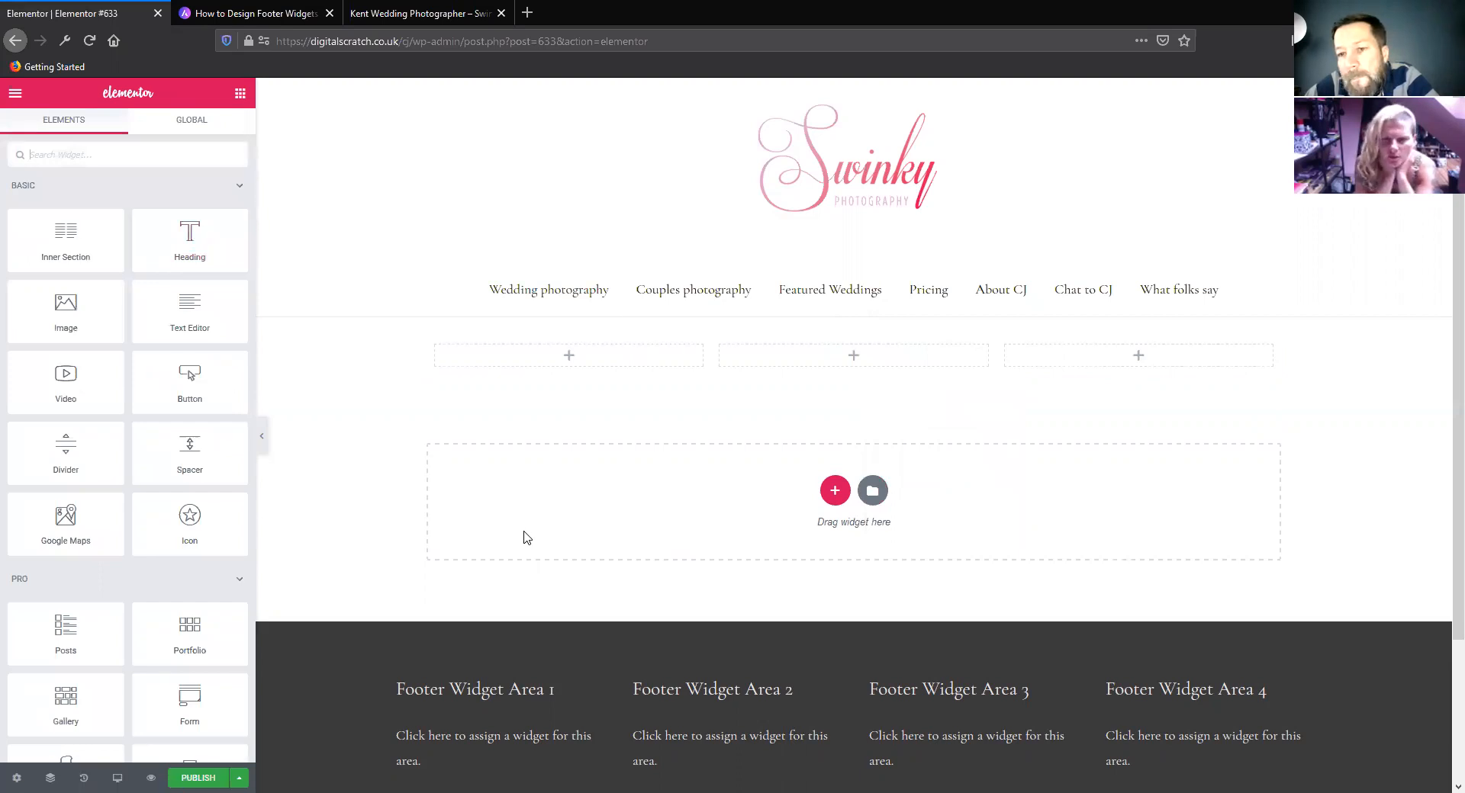
Delete the inner section's third and second columns, leaving a single column
right_click(1017, 361)
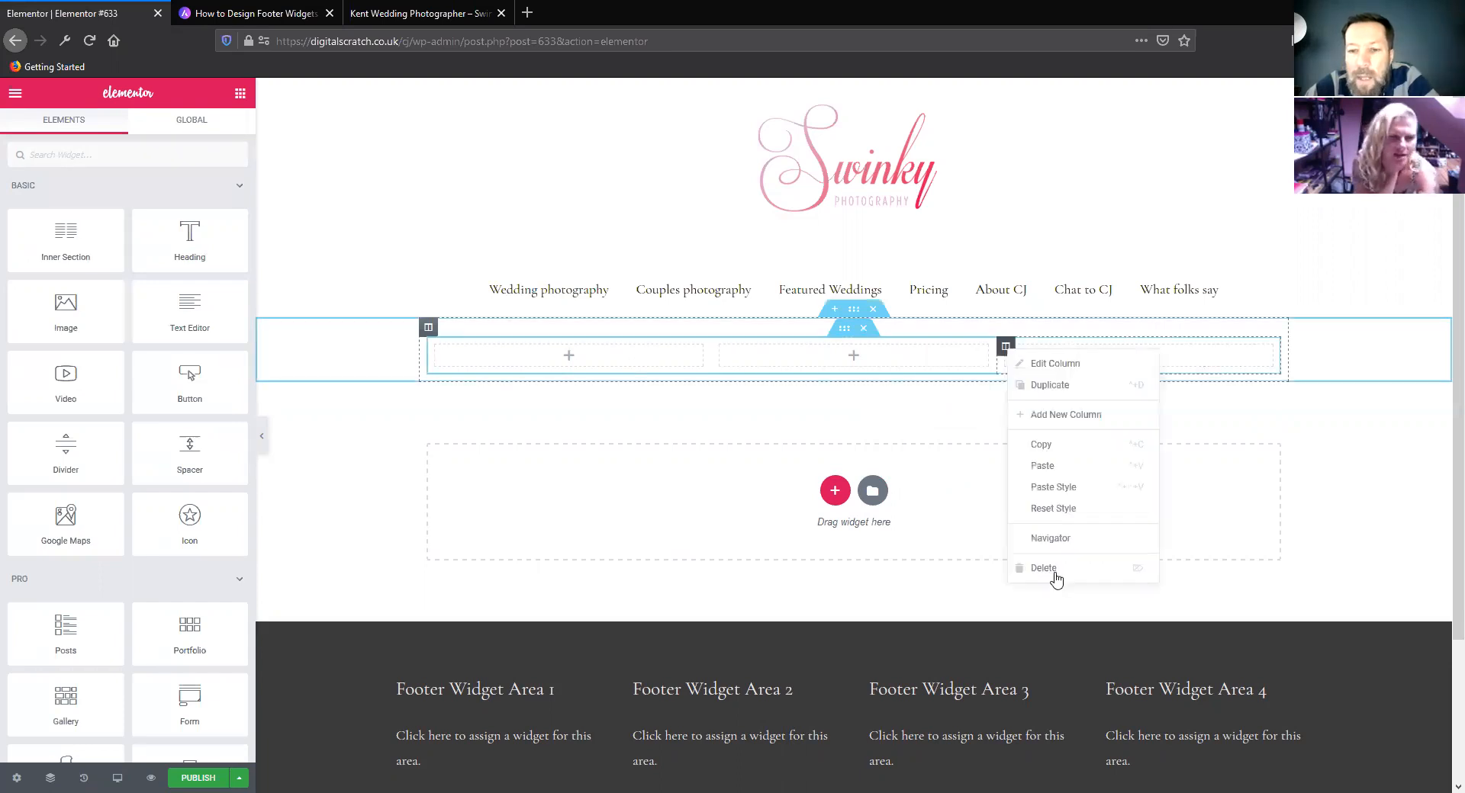
left_click(1056, 580)
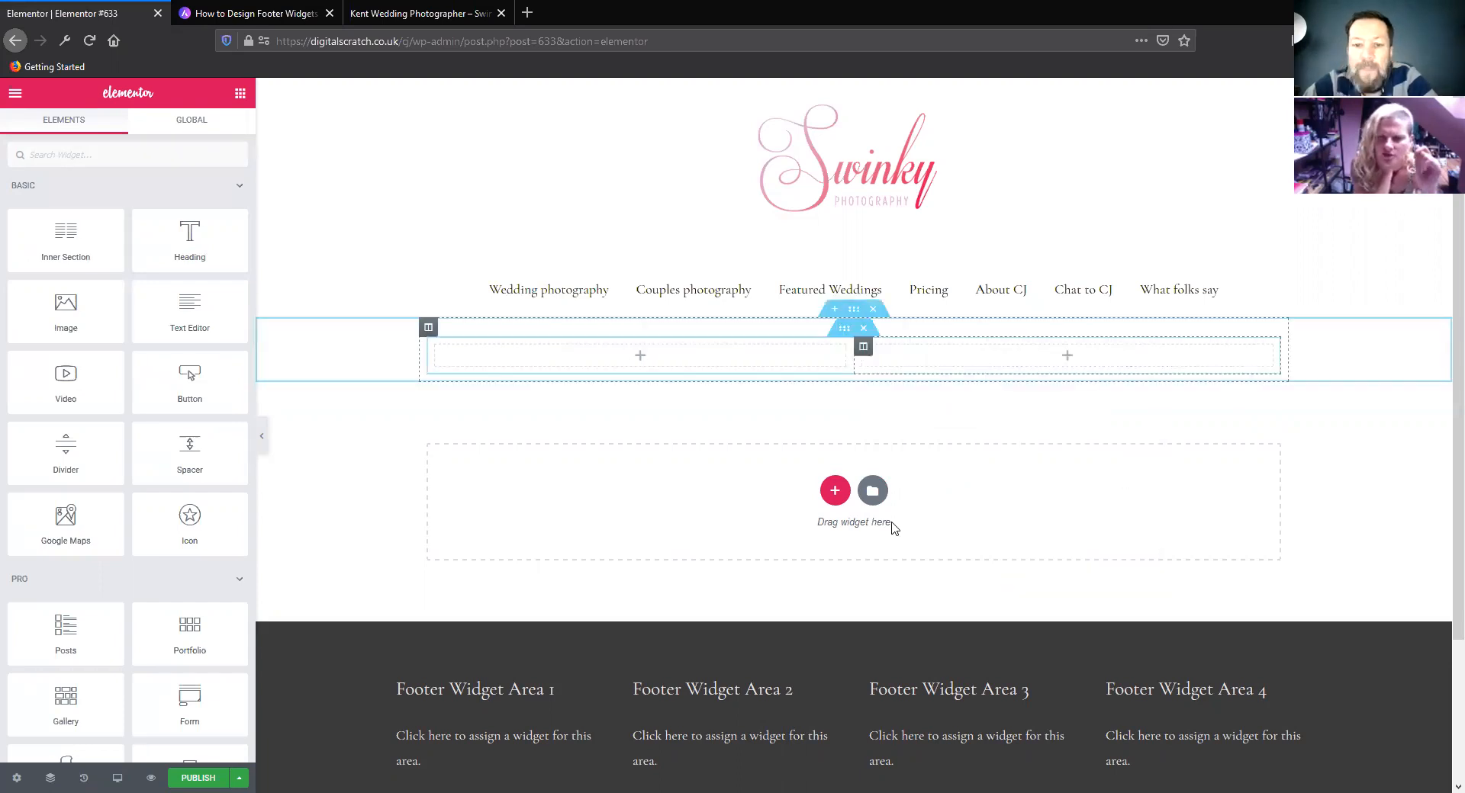
right_click(866, 356)
left_click(903, 565)
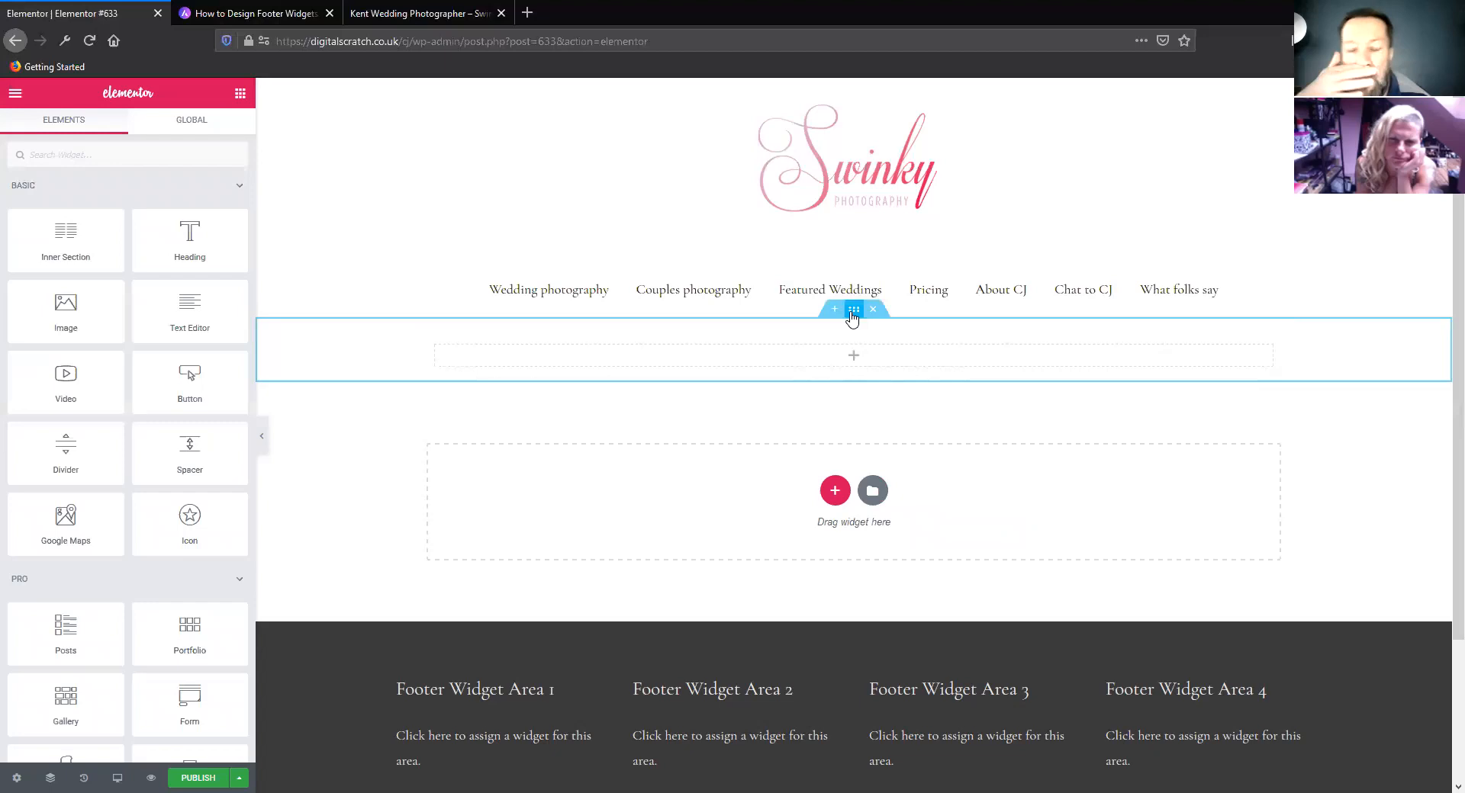
Open the inner section's advanced settings, unlink its padding values, and set the top padding to 50 px
left_click(853, 315)
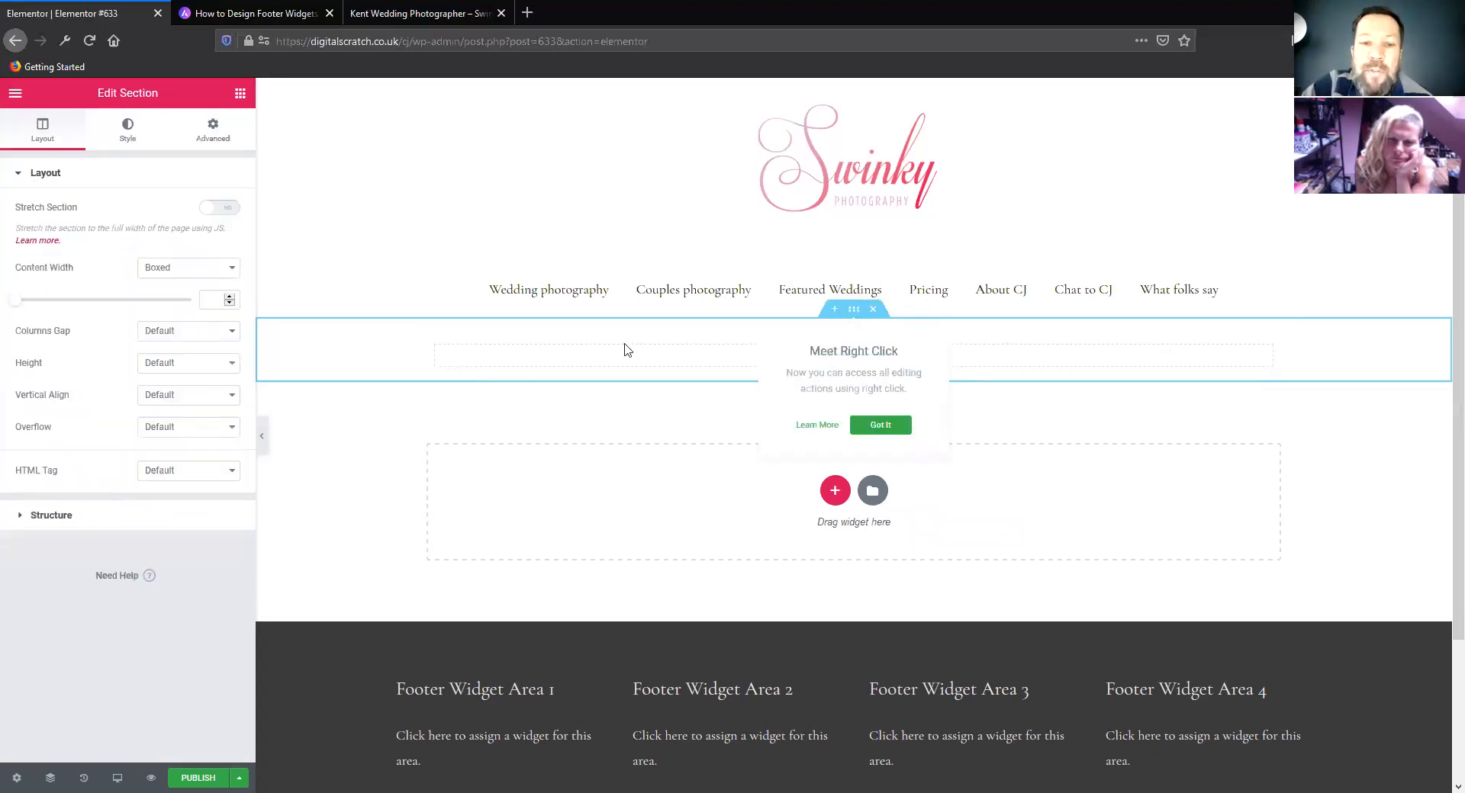
left_click(838, 314)
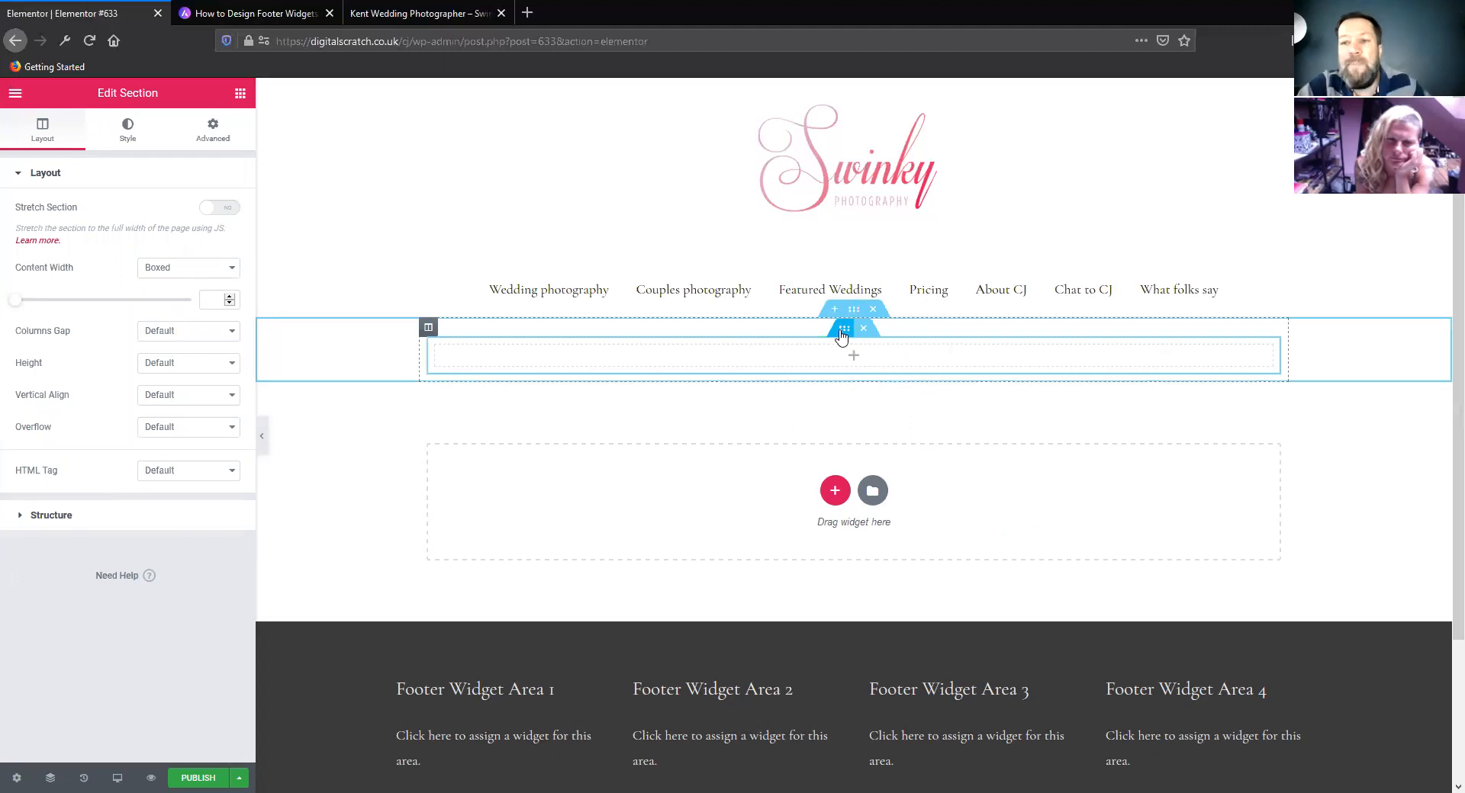
left_click(842, 333)
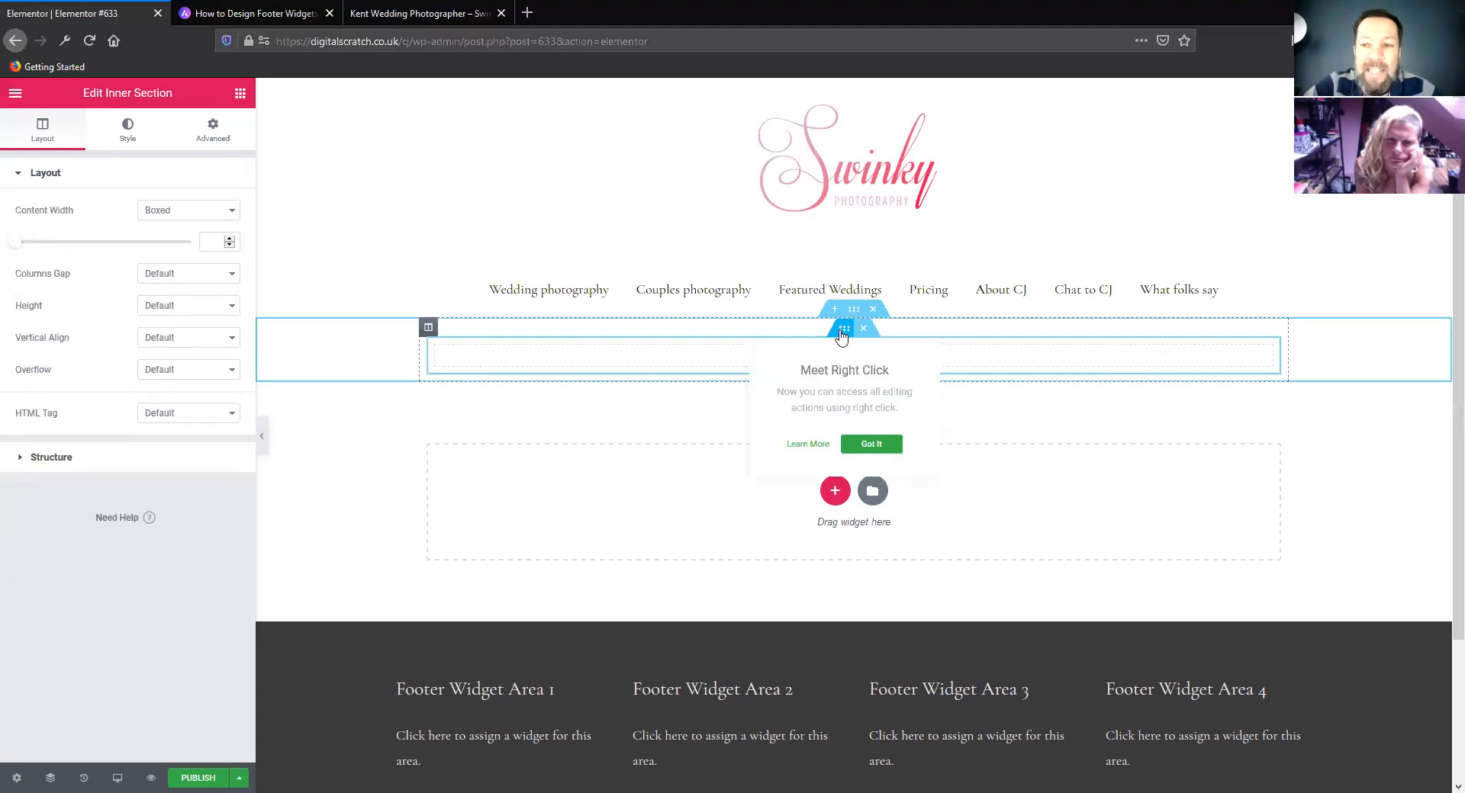
left_click(213, 129)
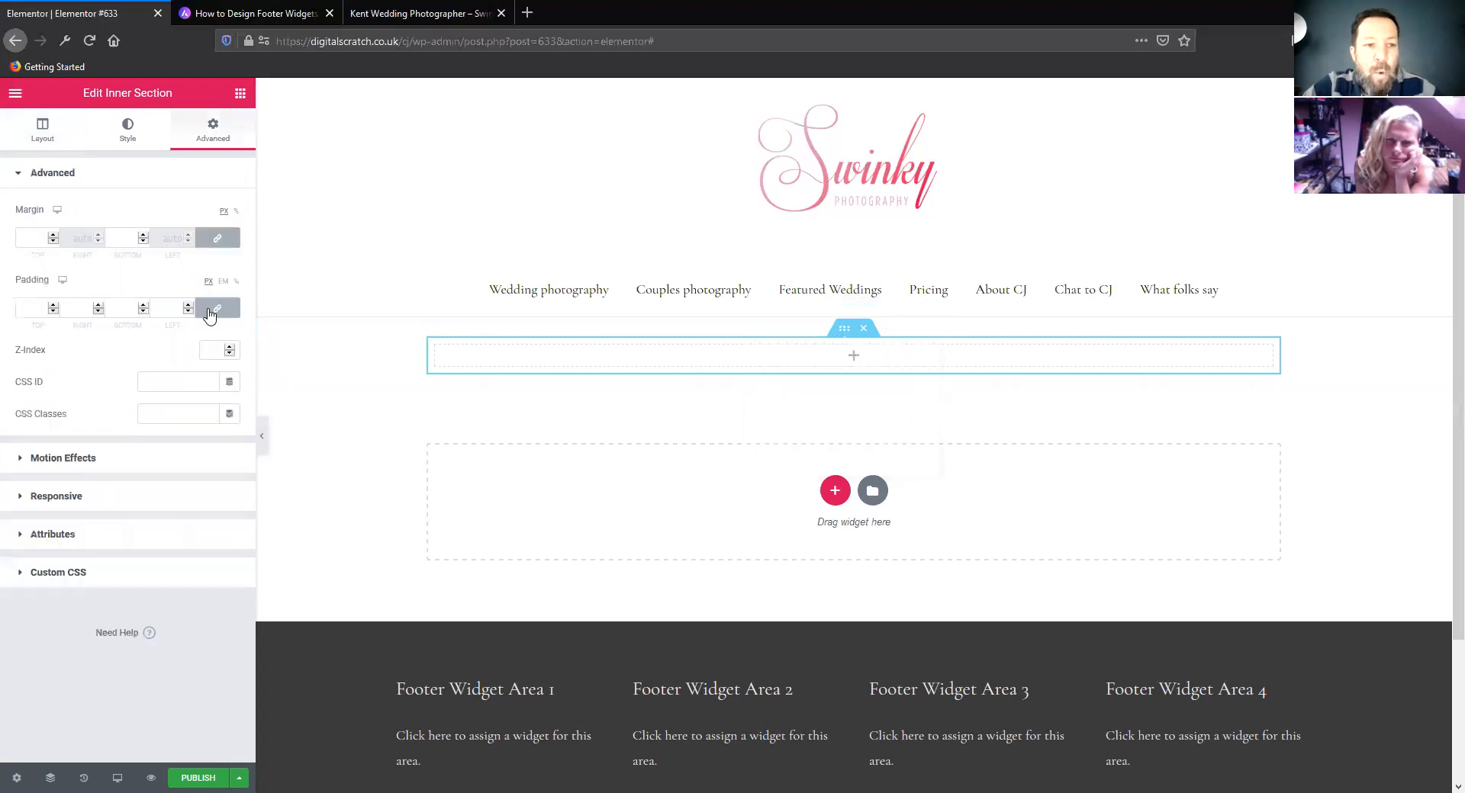
left_click(211, 311)
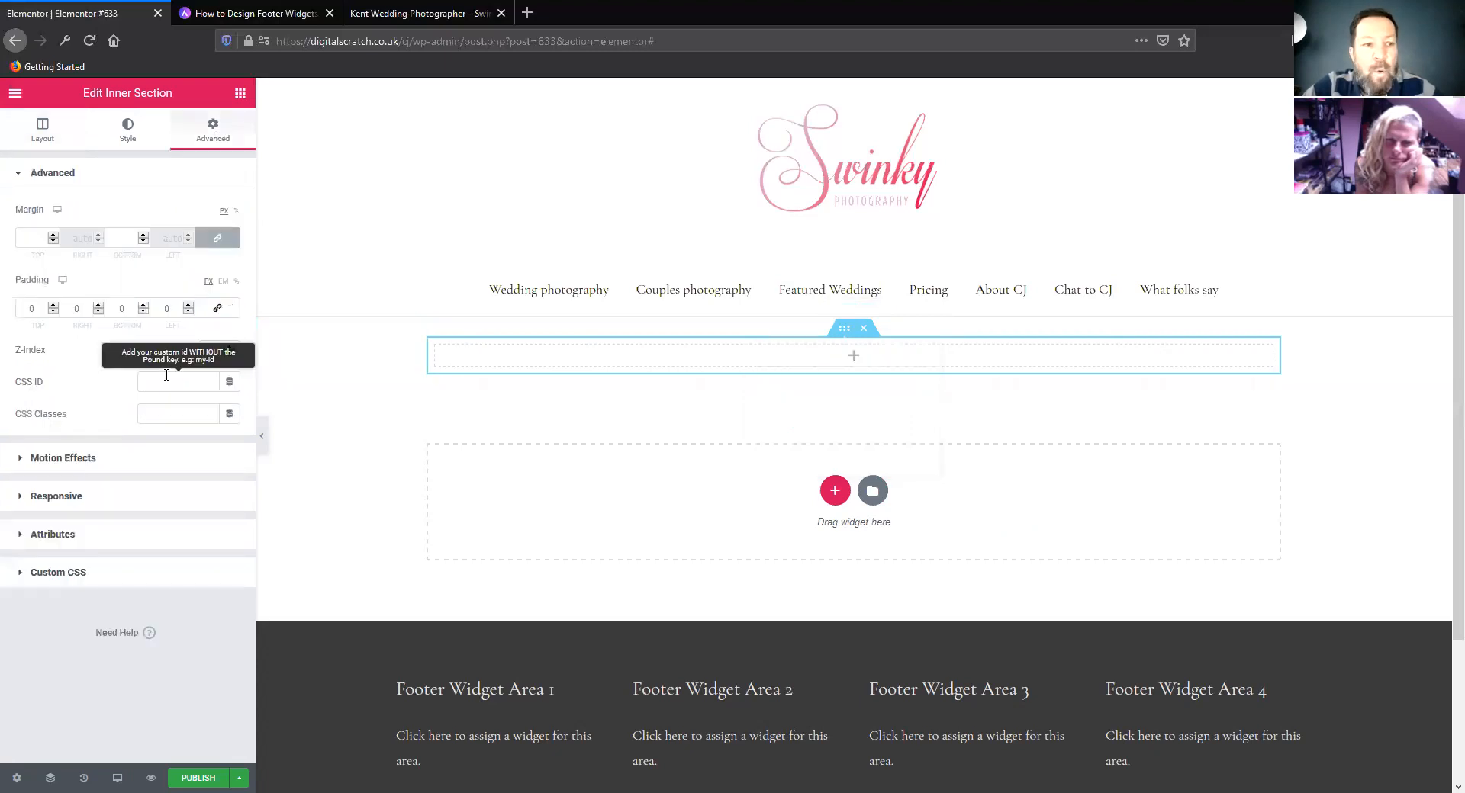
left_click(17, 312)
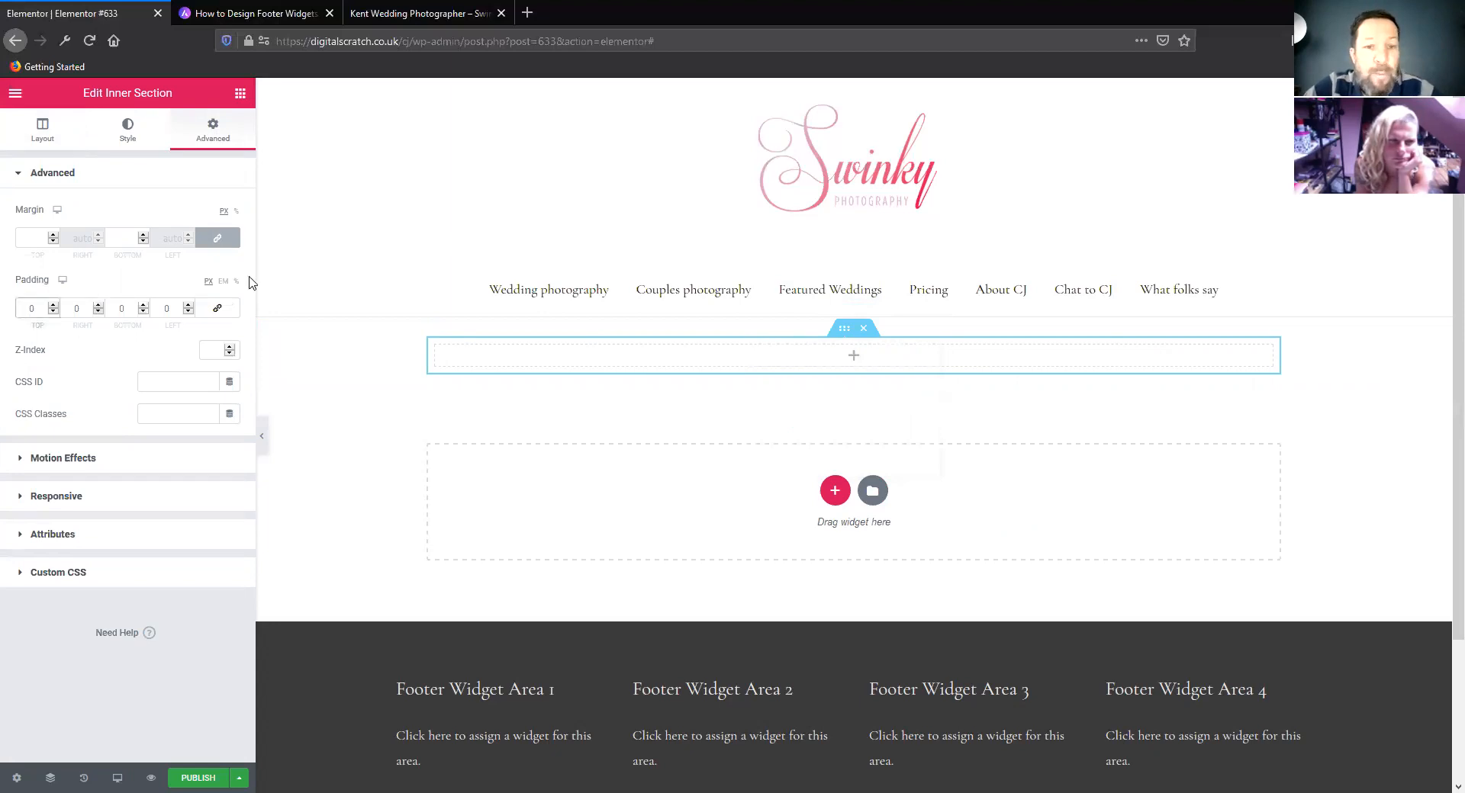
type("50")
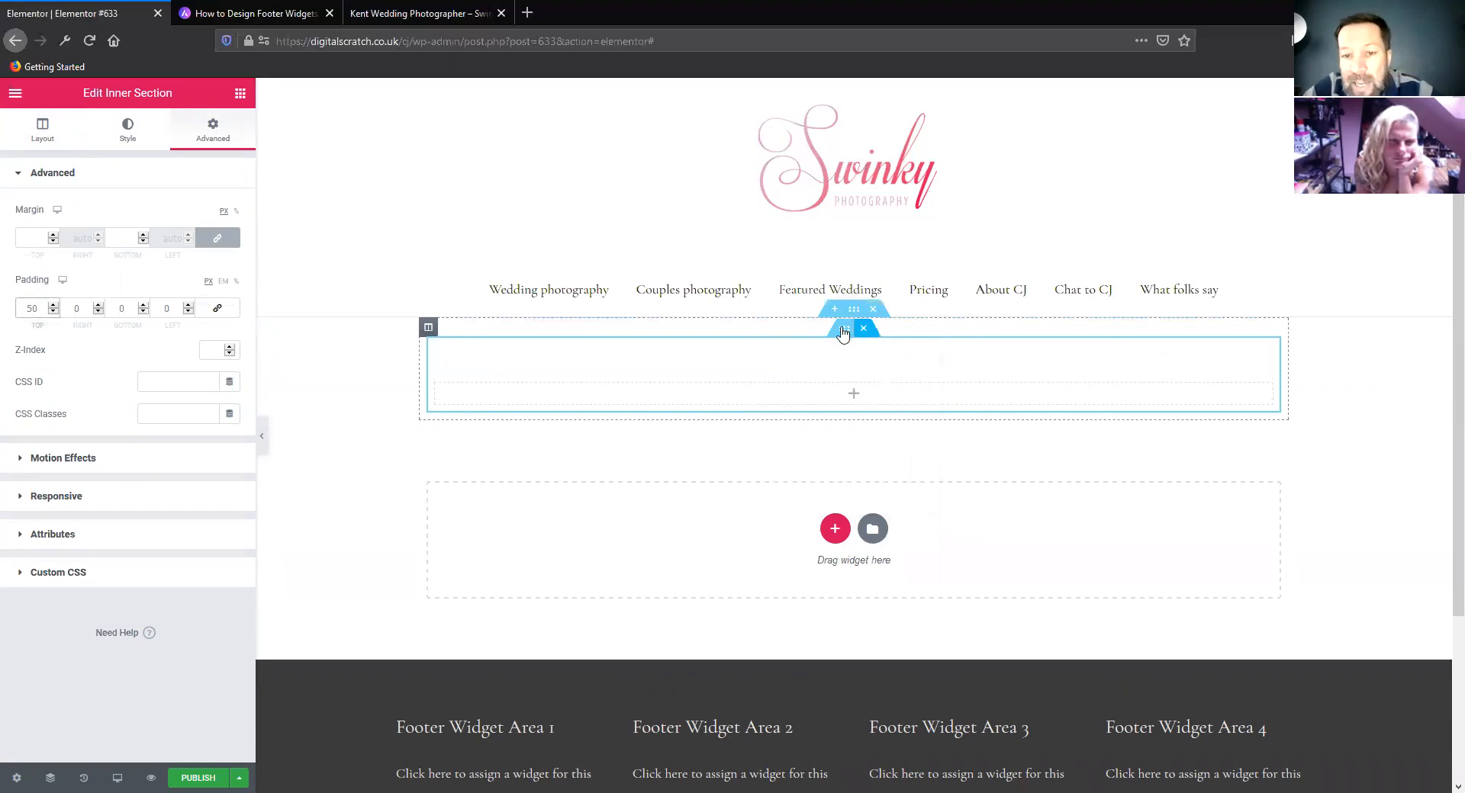
Reopen the inner section's advanced settings and link its padding values to apply 50 px to all sides
mouse_move(843, 334)
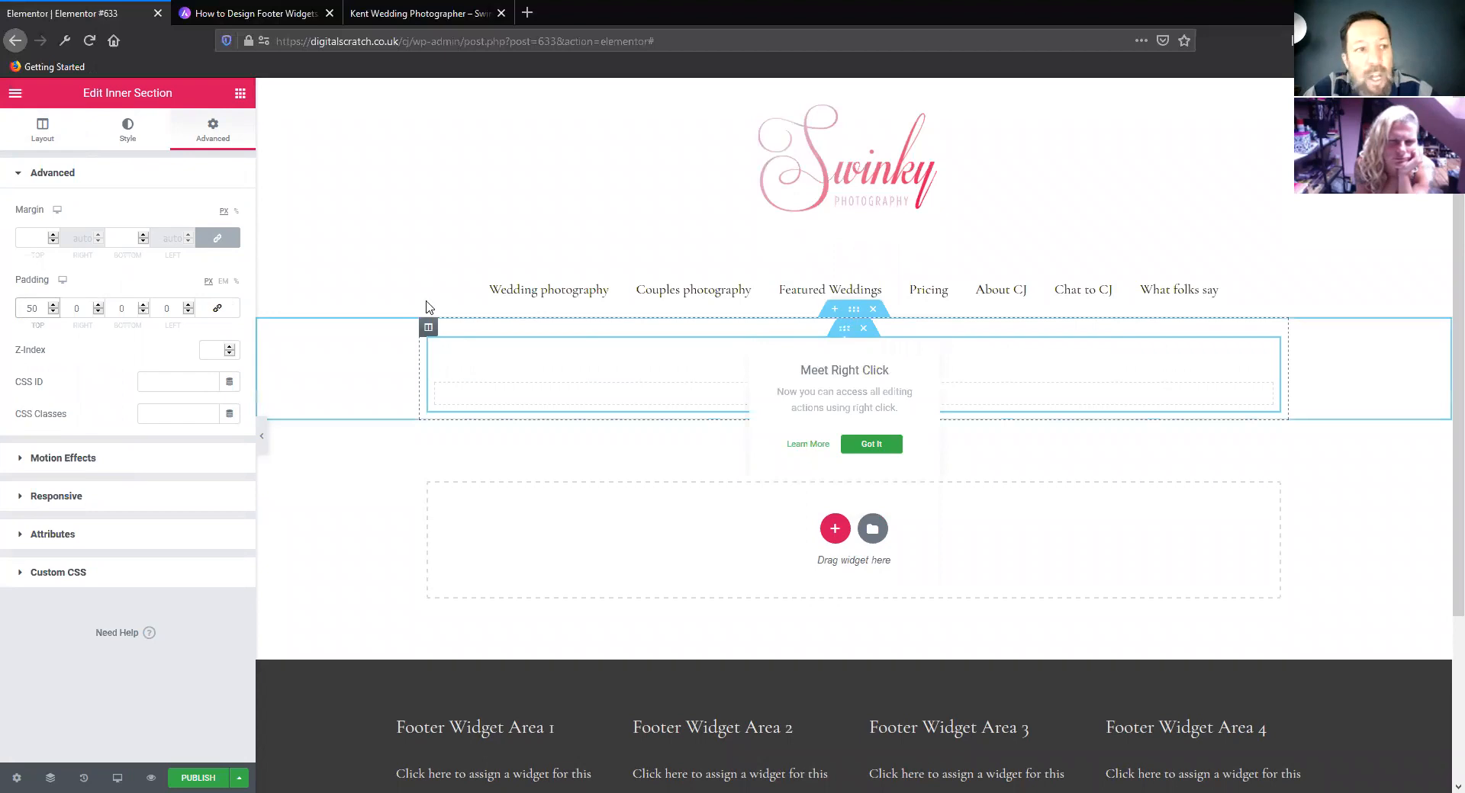
left_click(843, 332)
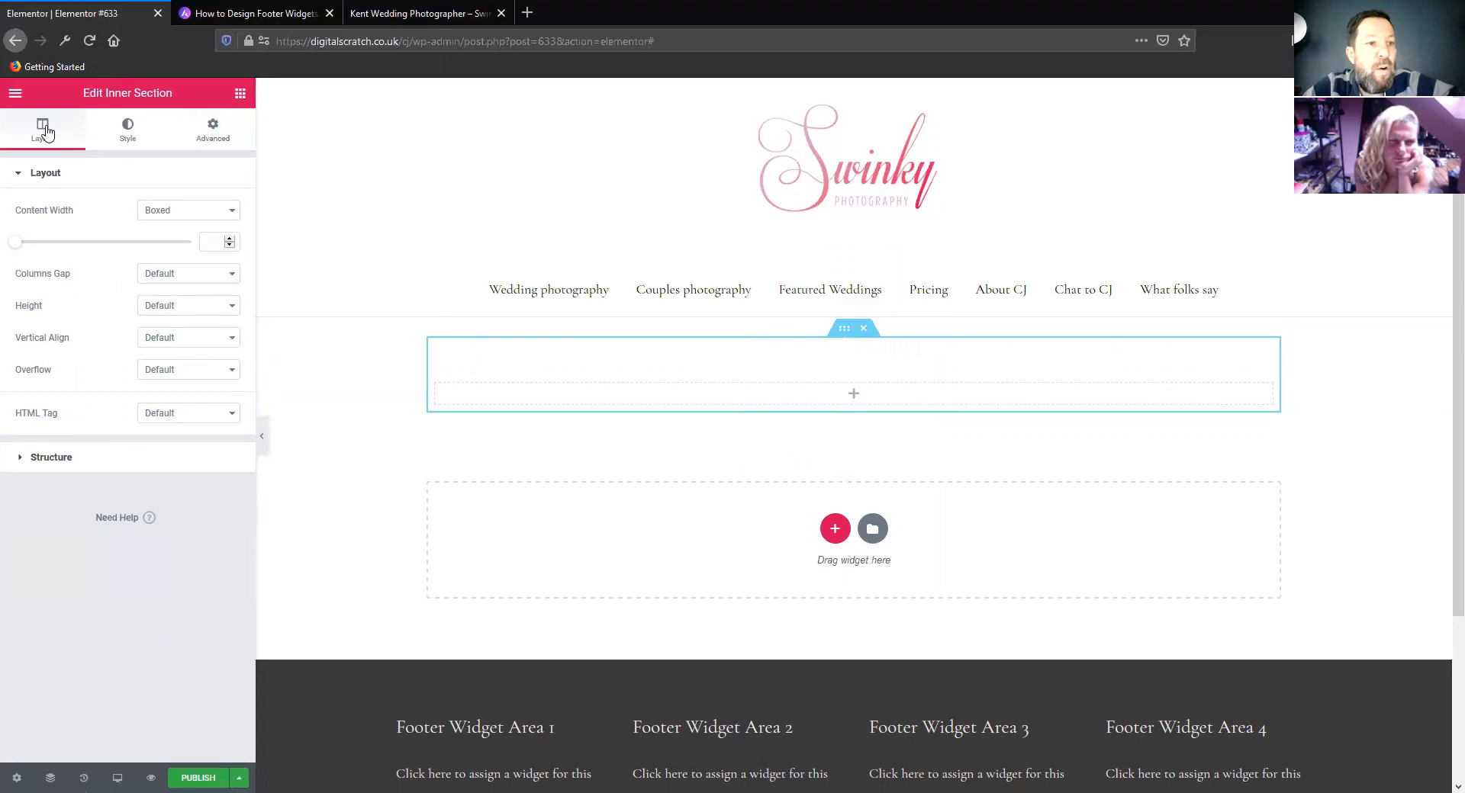
left_click(214, 129)
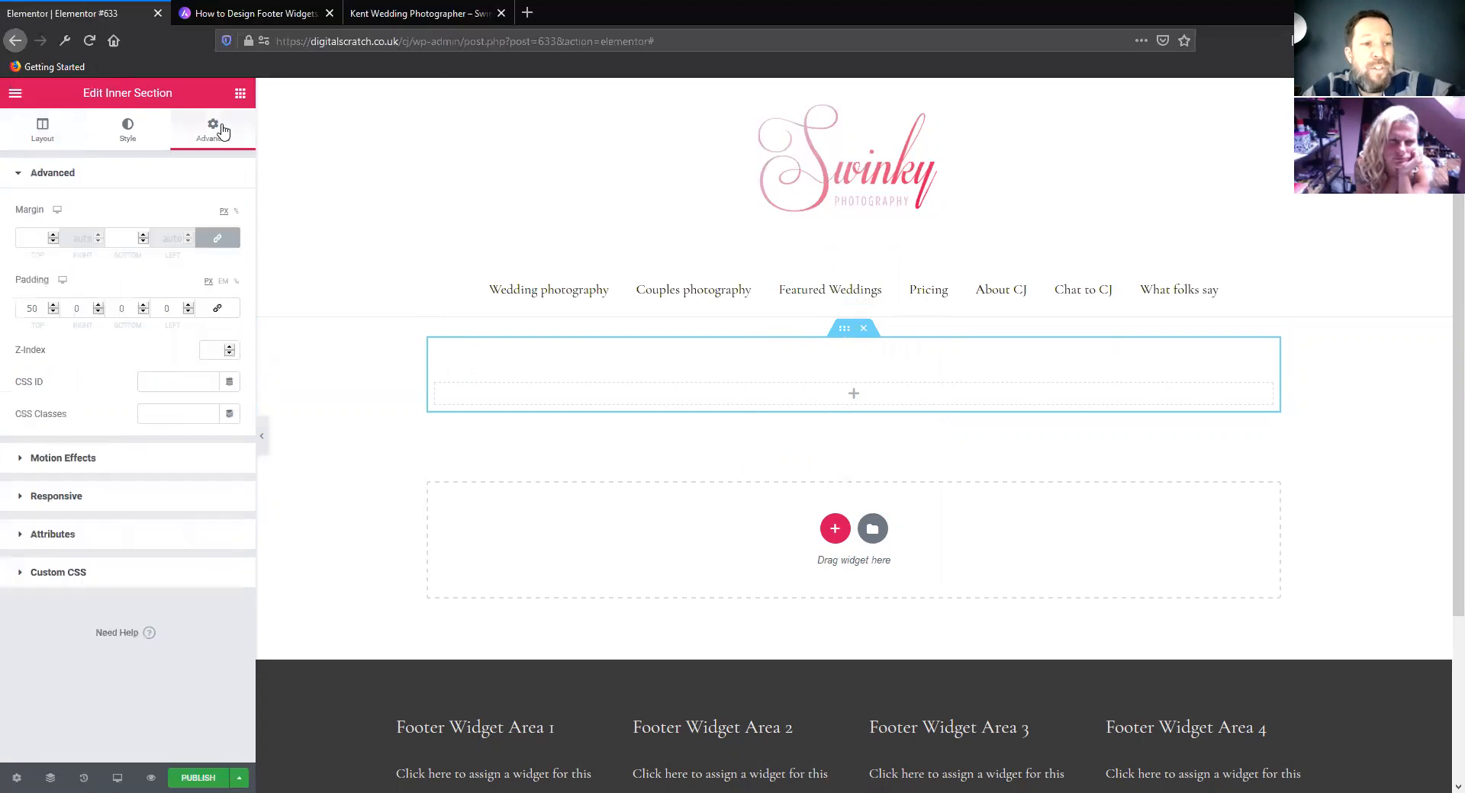
left_click(218, 310)
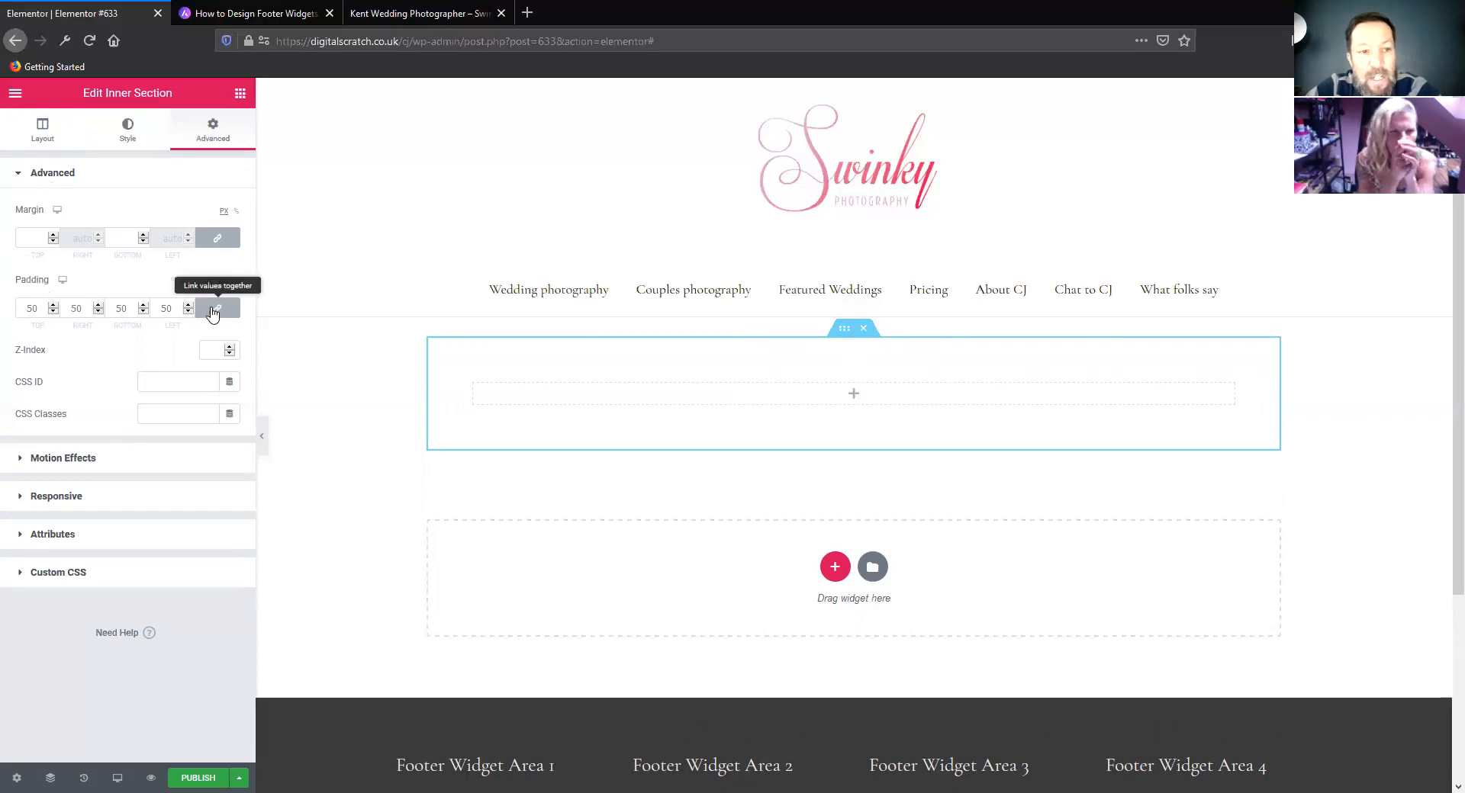
Try a linked padding of 120 px on all sides of the inner section, and clear the padding values
double_click(32, 307)
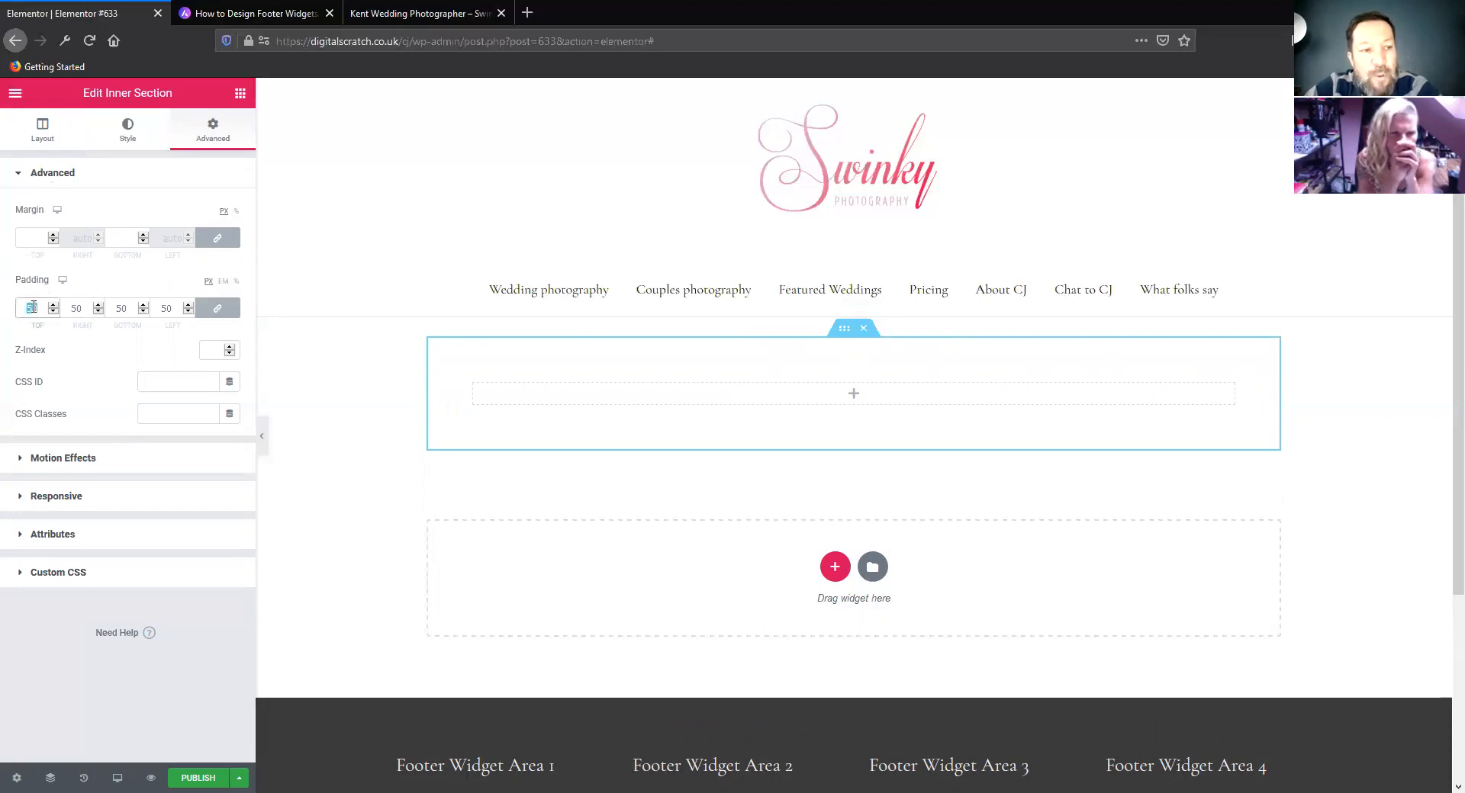
type("120")
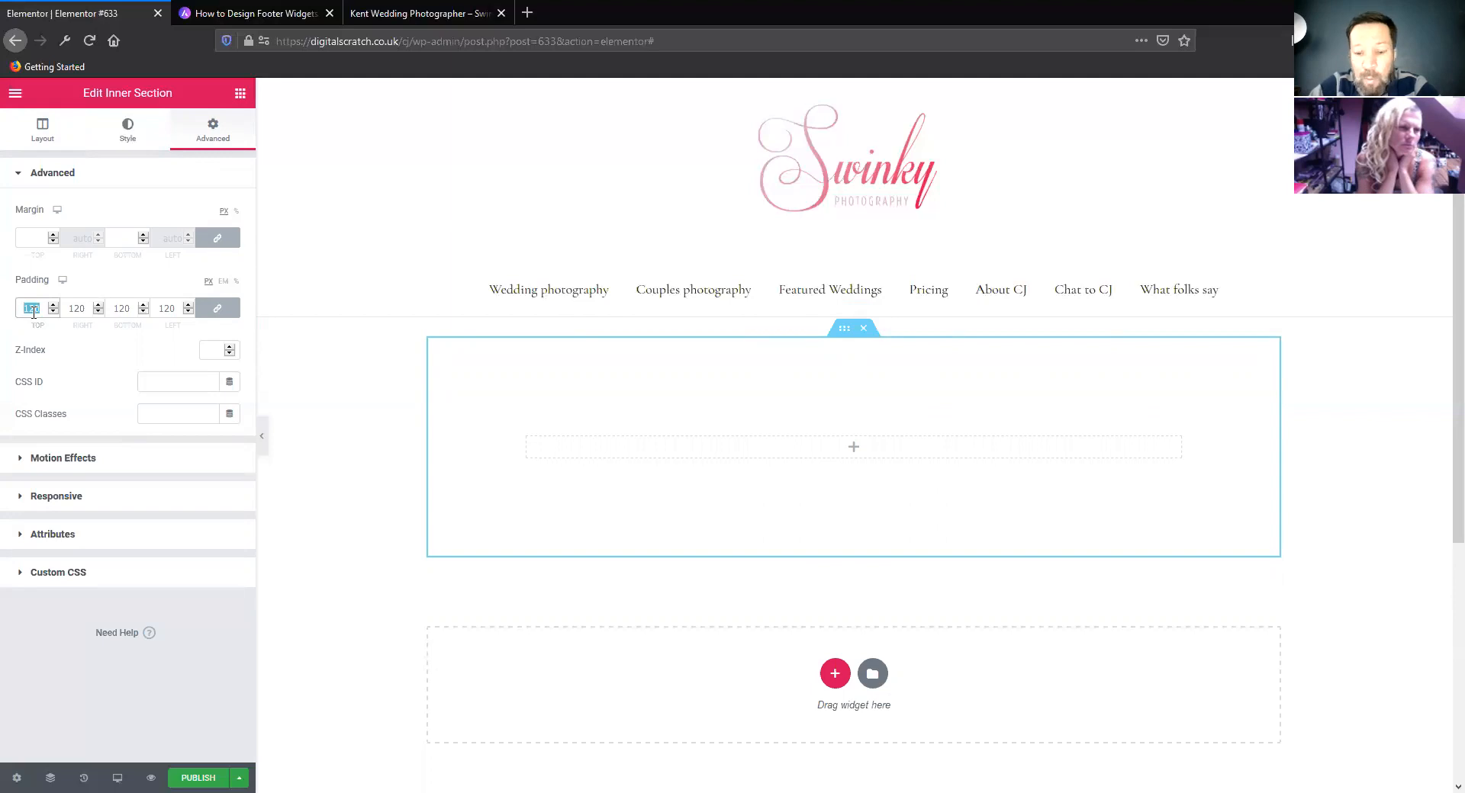
key("BackSpace")
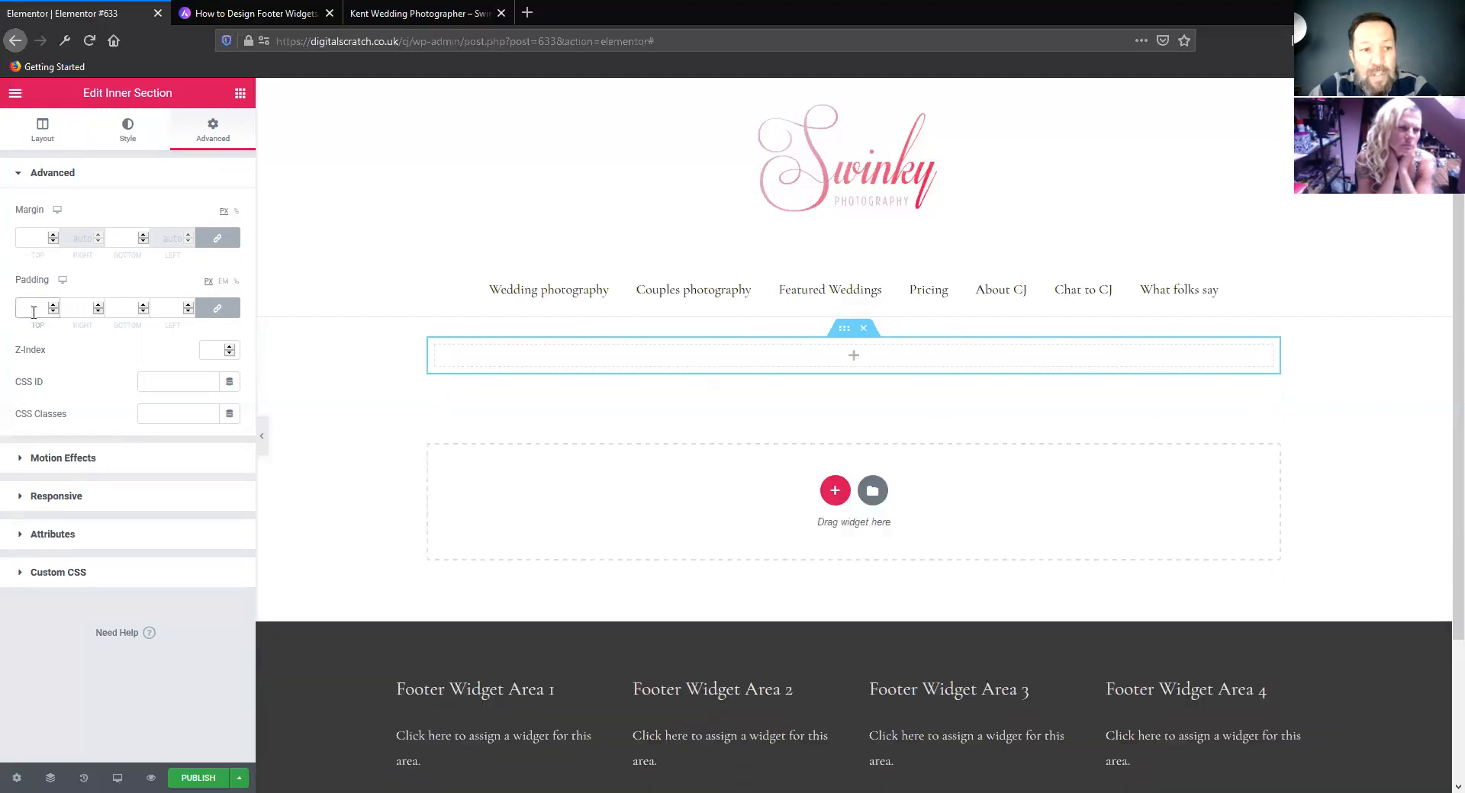
Unlink the inner section's padding values and set the top and bottom padding to 50 px each
left_click(217, 310)
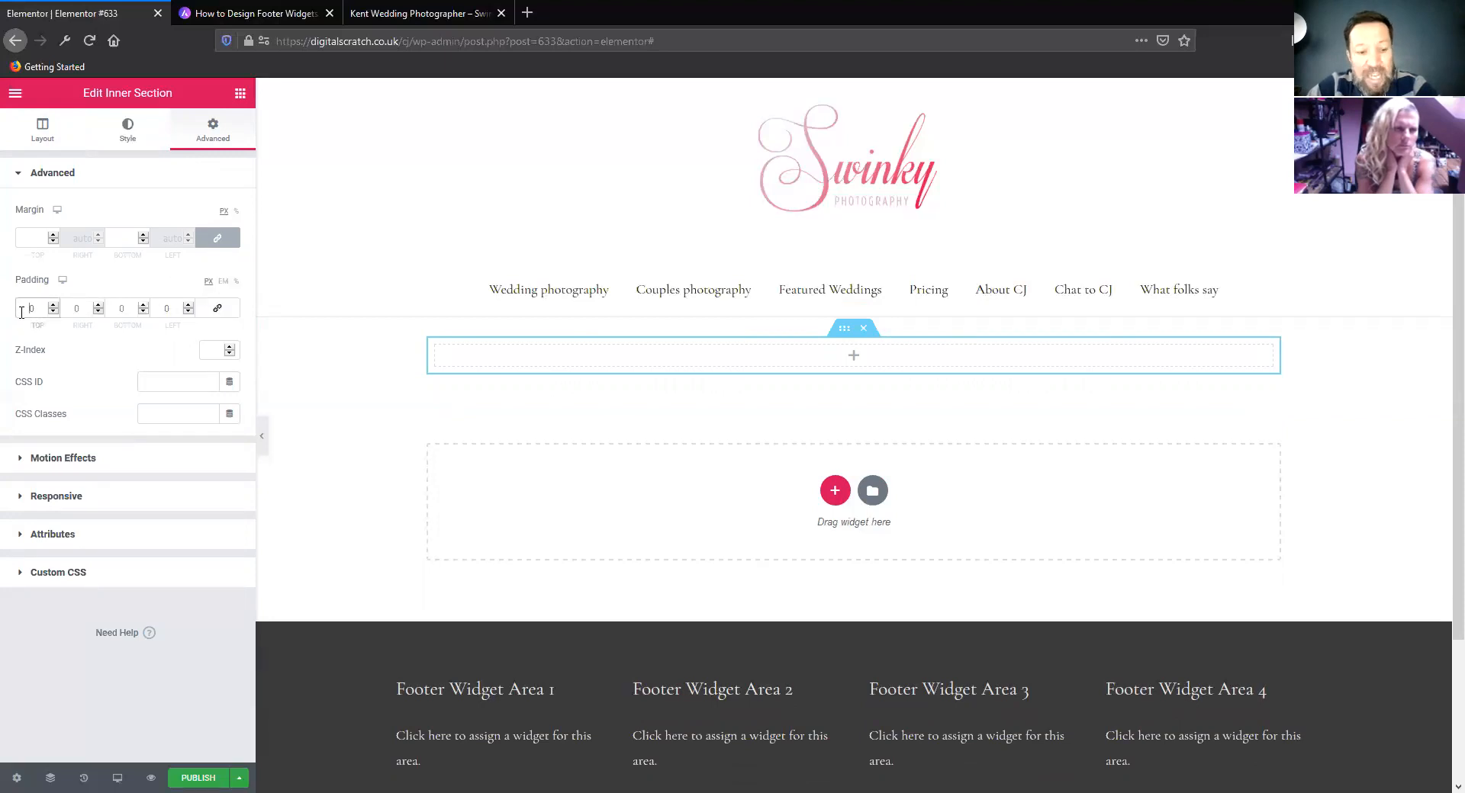
type("4")
key("BackSpace")
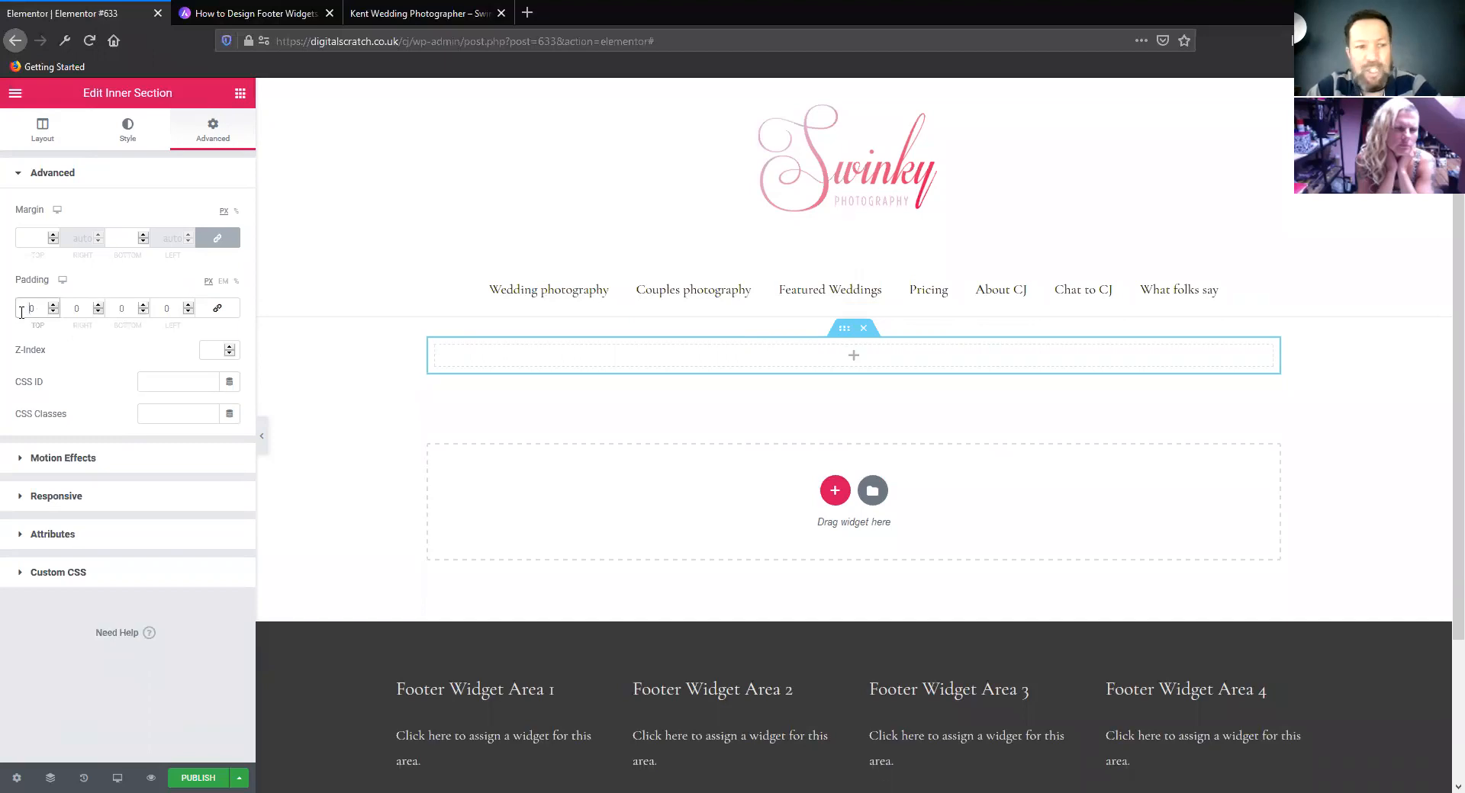
type("5")
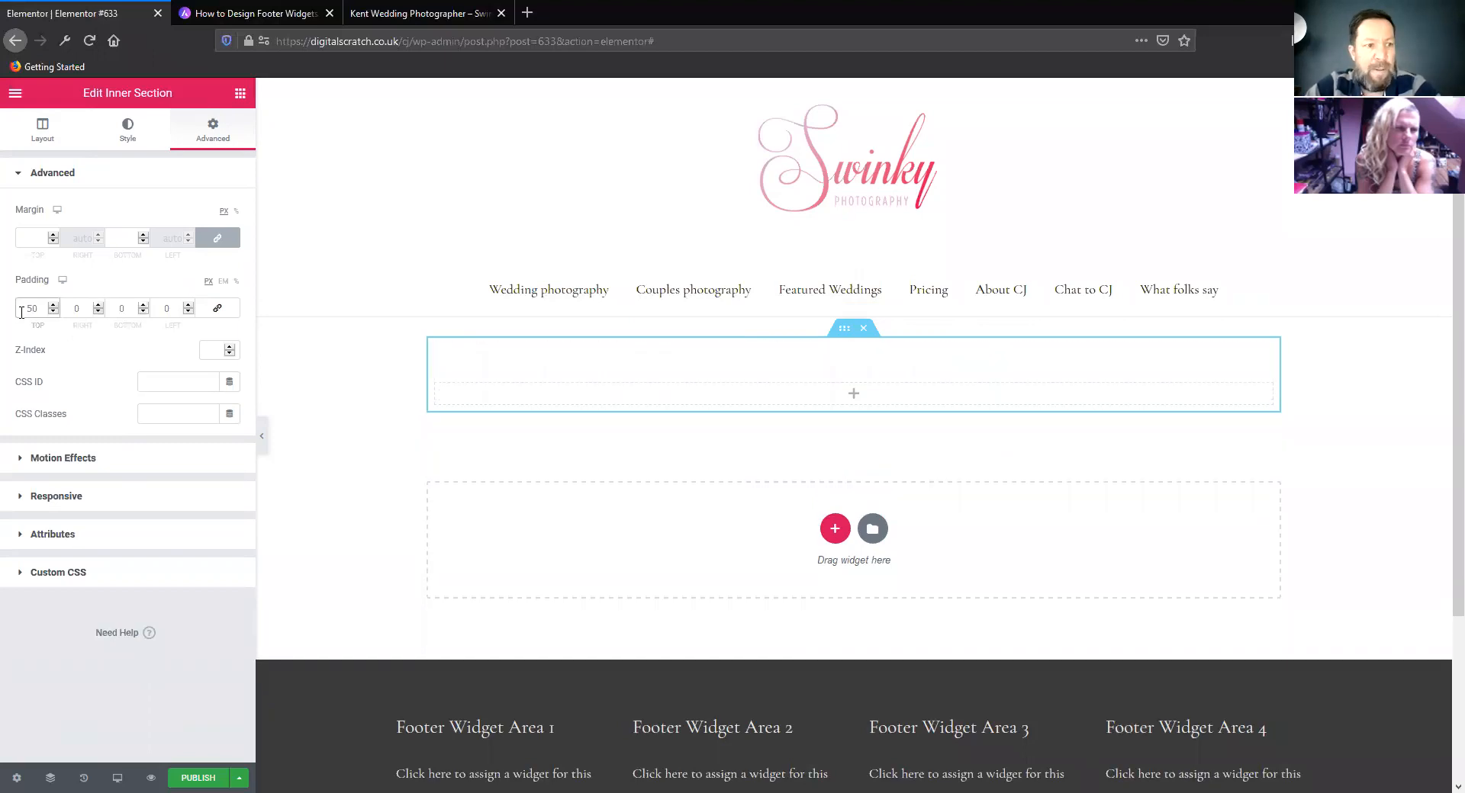
left_click(115, 306)
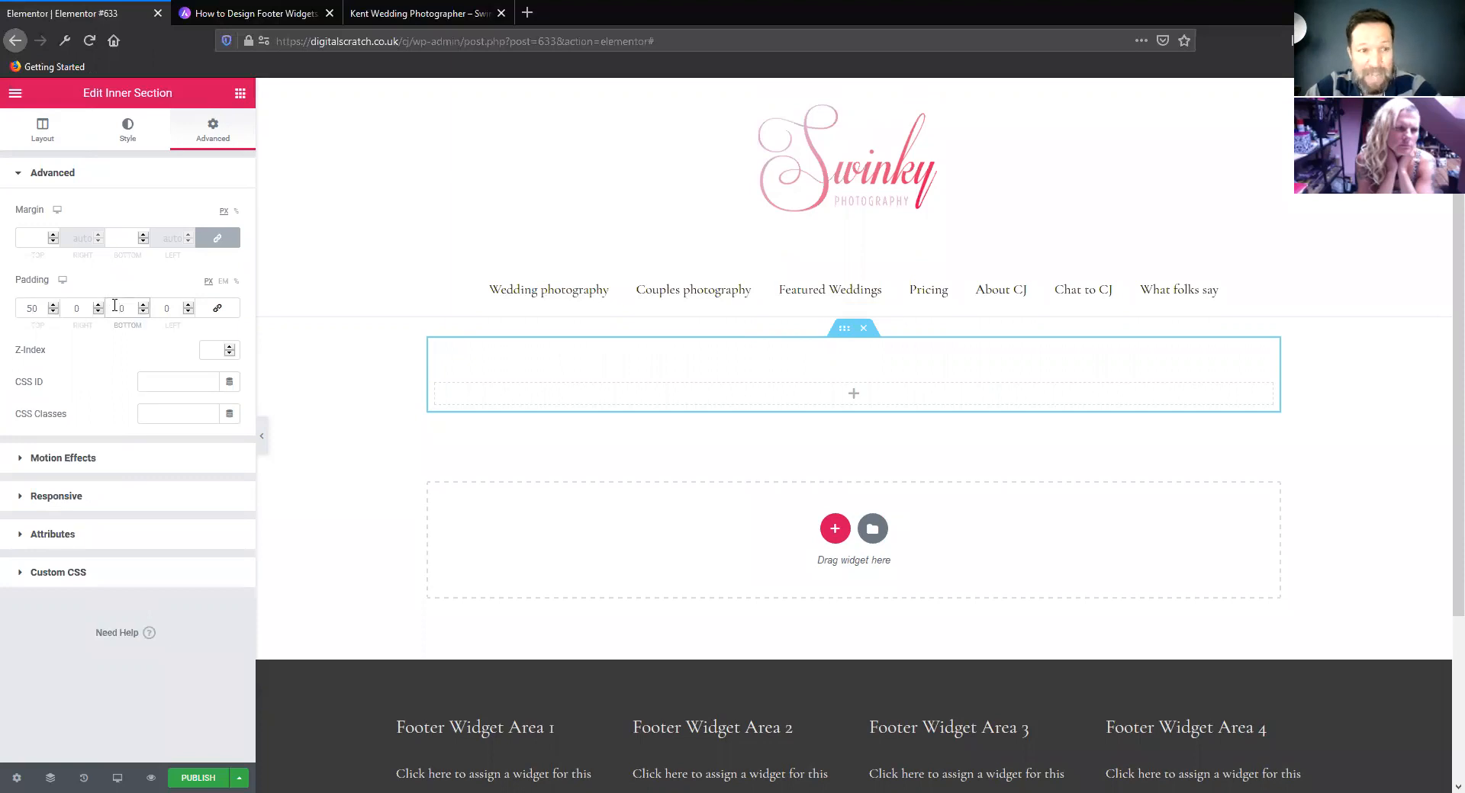
type("5")
Open the outer section's settings and look over its style and layout options
mouse_move(729, 383)
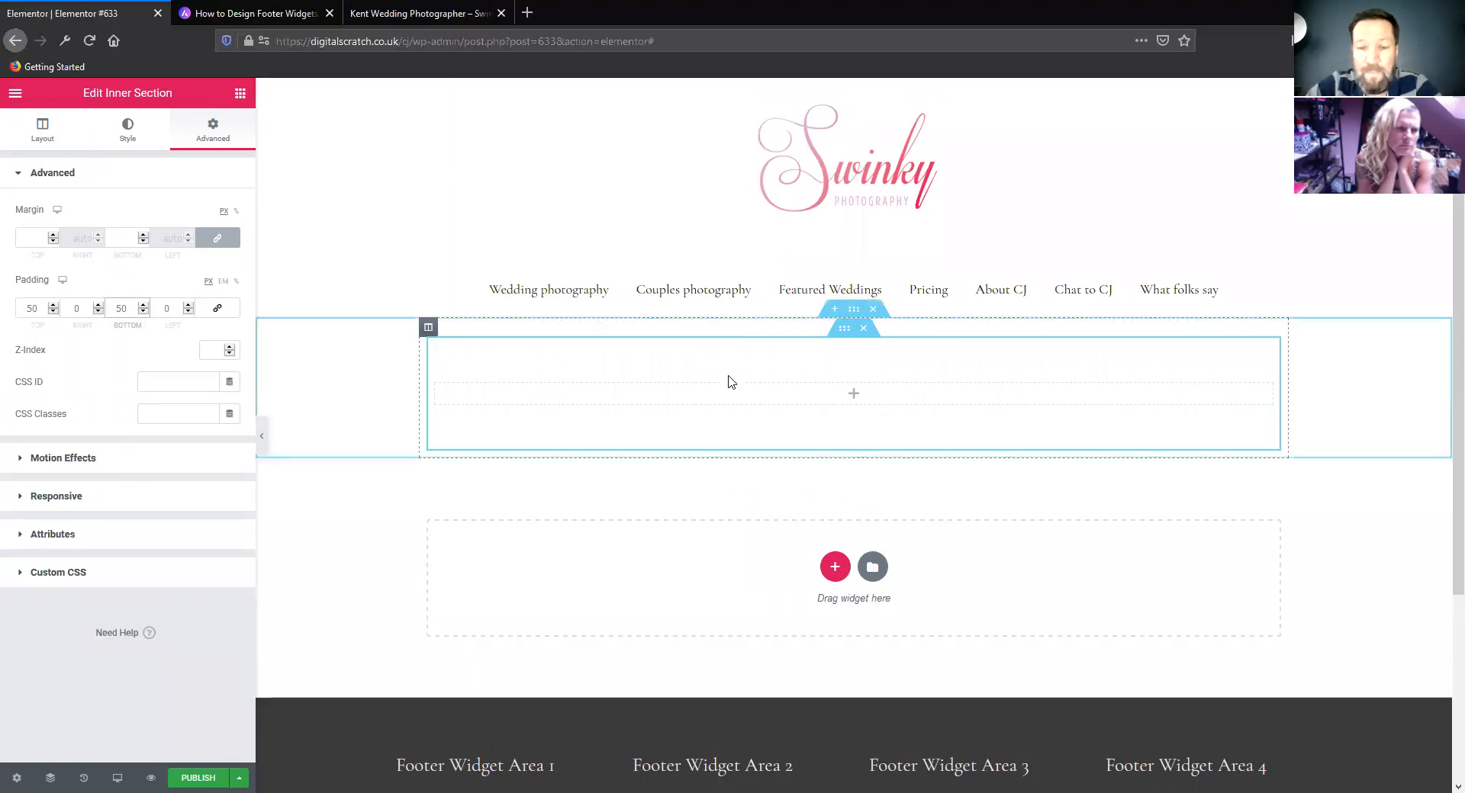
left_click(852, 313)
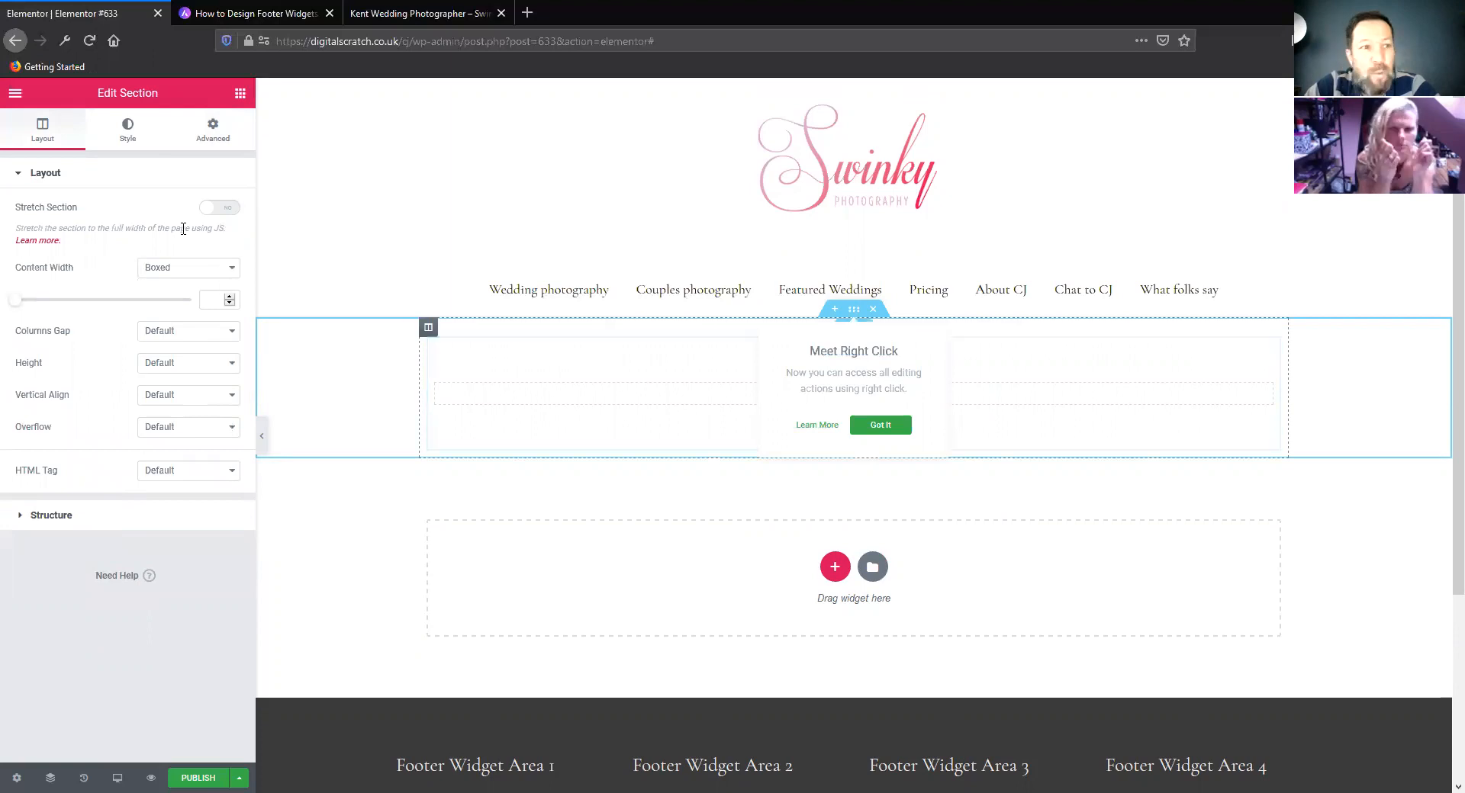
left_click(132, 134)
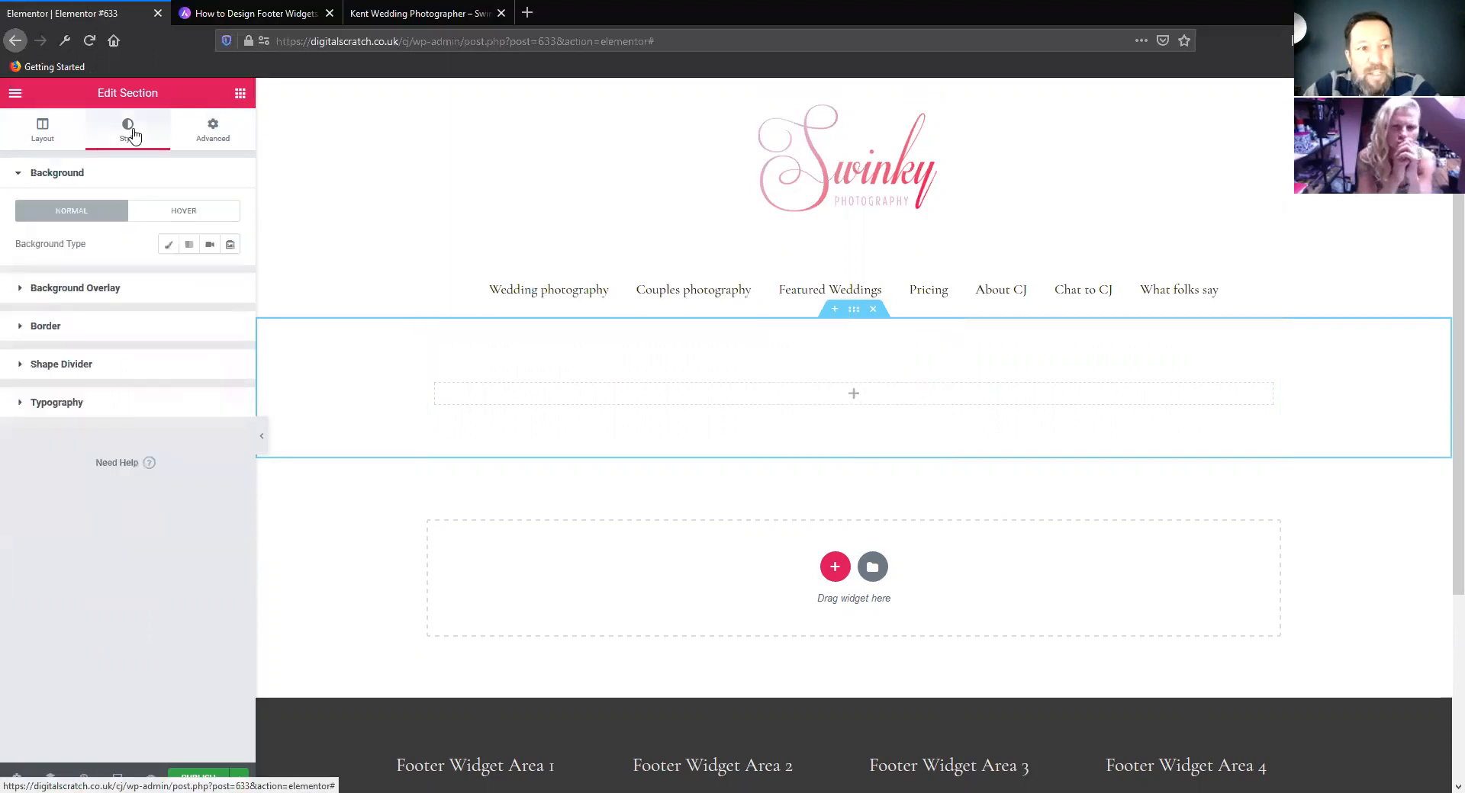
left_click(855, 313)
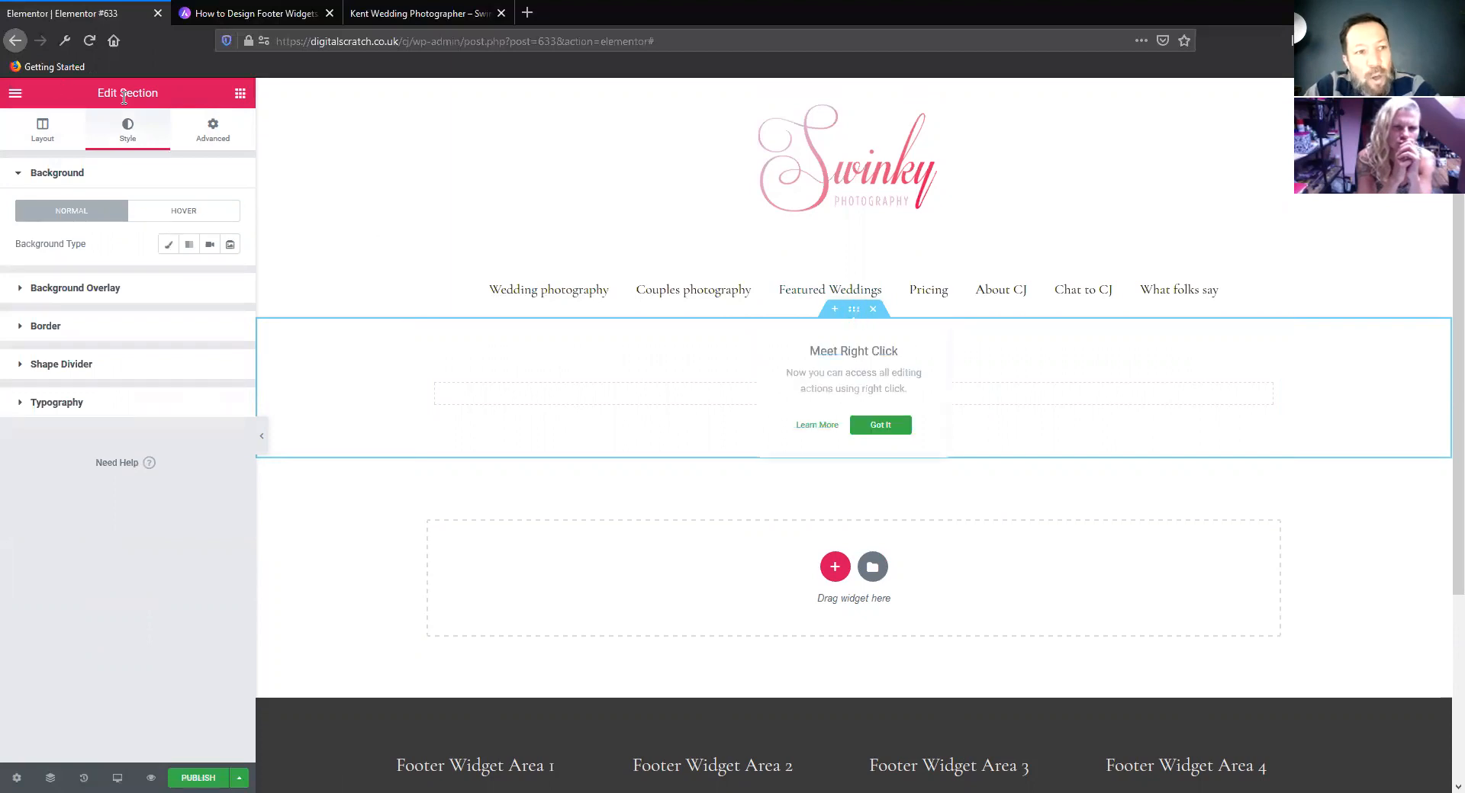
left_click(43, 129)
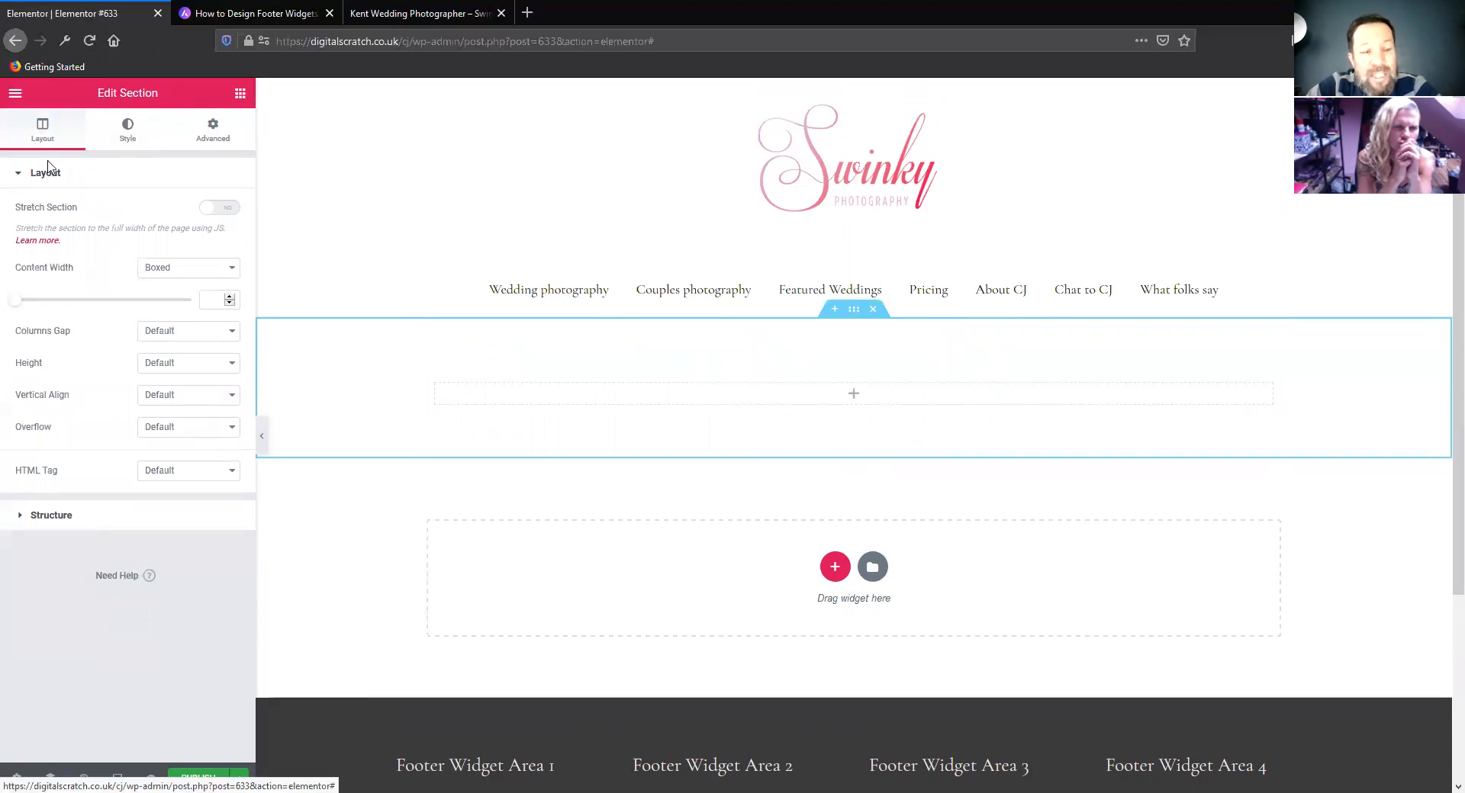
Compare the outer section's Boxed and Full Width content widths, and set the content width to Full Width
left_click(190, 276)
left_click(183, 301)
left_click(178, 276)
left_click(183, 284)
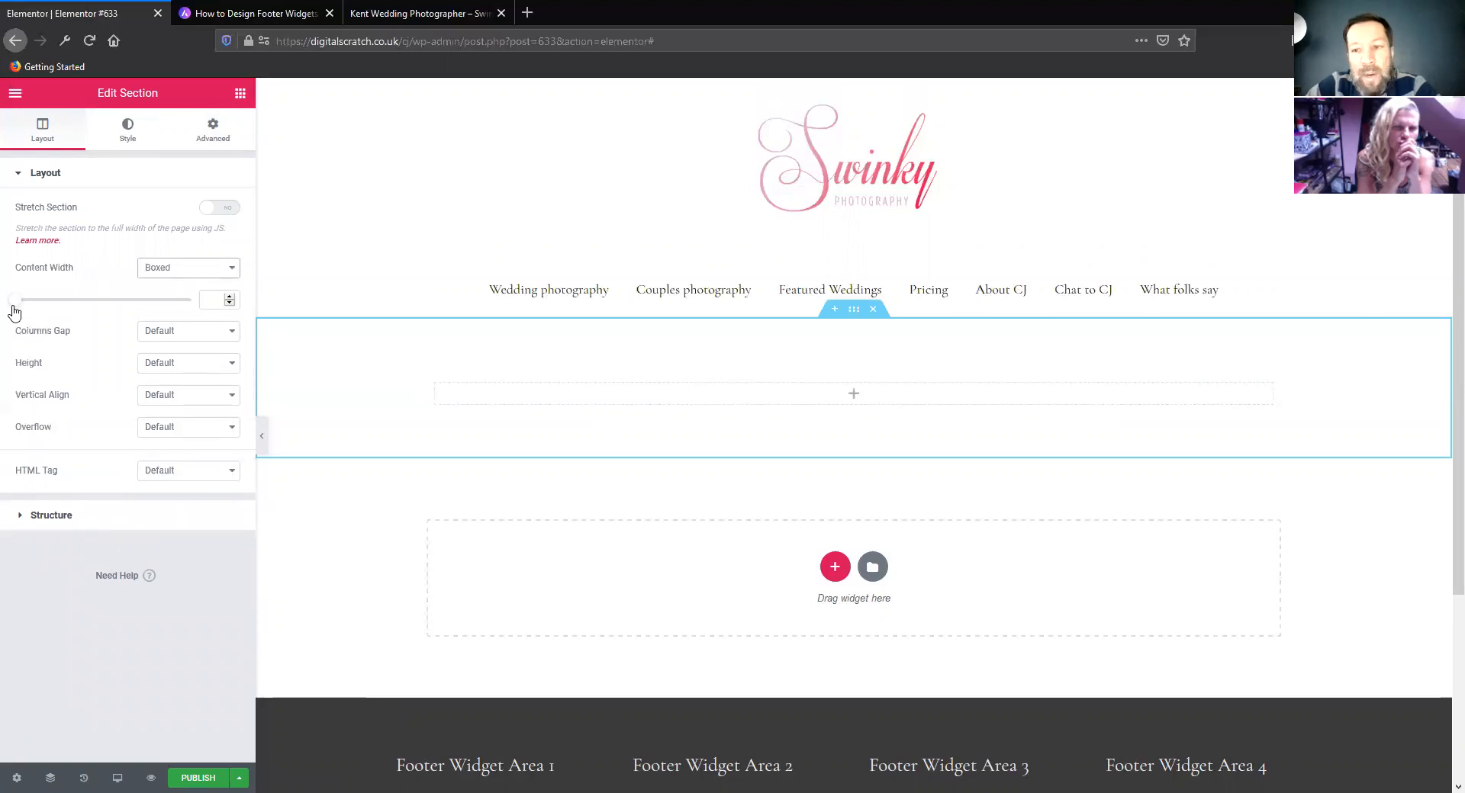
mouse_move(17, 305)
left_mouse_down()
mouse_move(229, 319)
mouse_move(4, 321)
left_mouse_up()
left_click(189, 268)
left_click(181, 301)
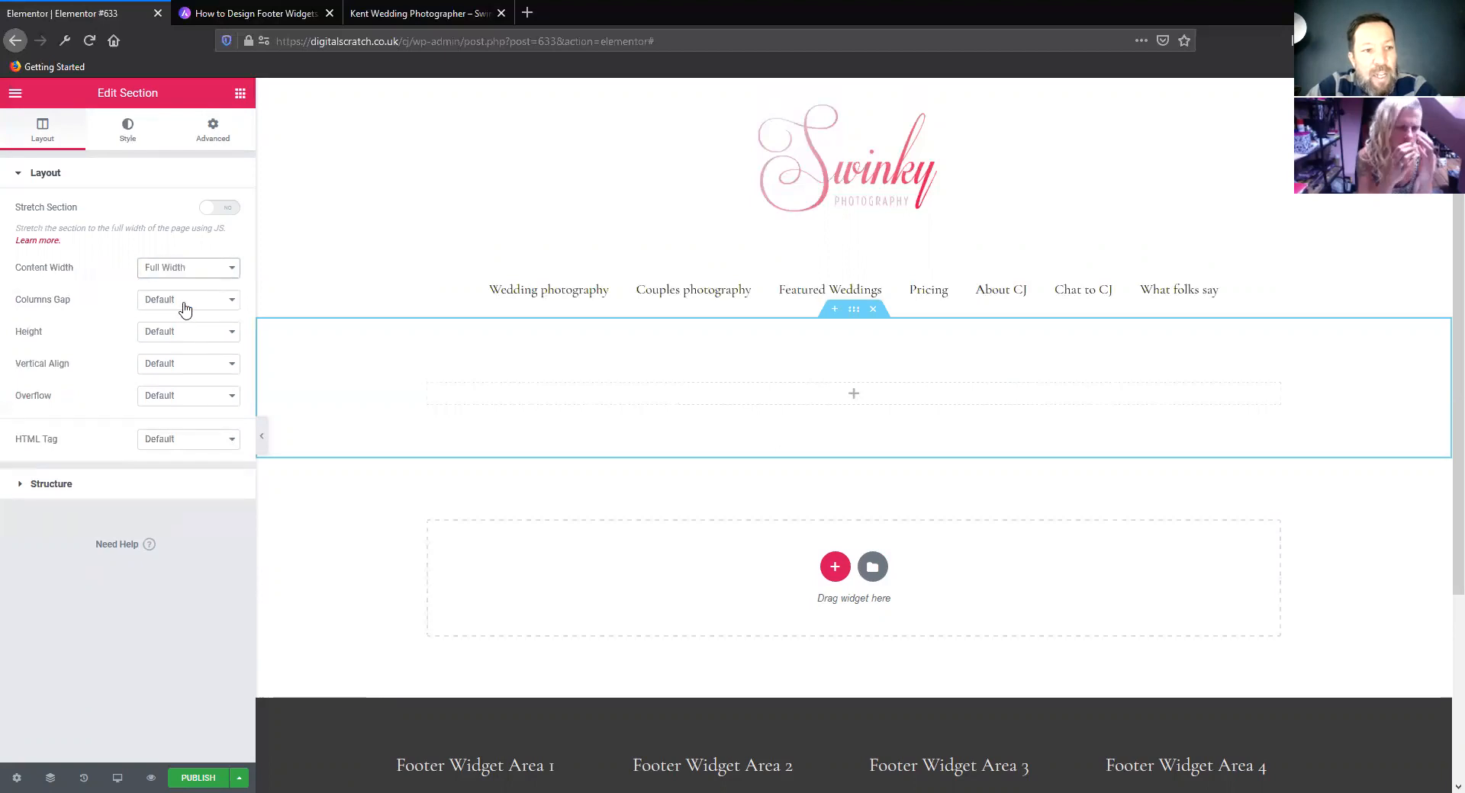
Try the Fit To Screen height, set the section's height to Min Height, and check the columns gap and column position options
left_click(184, 305)
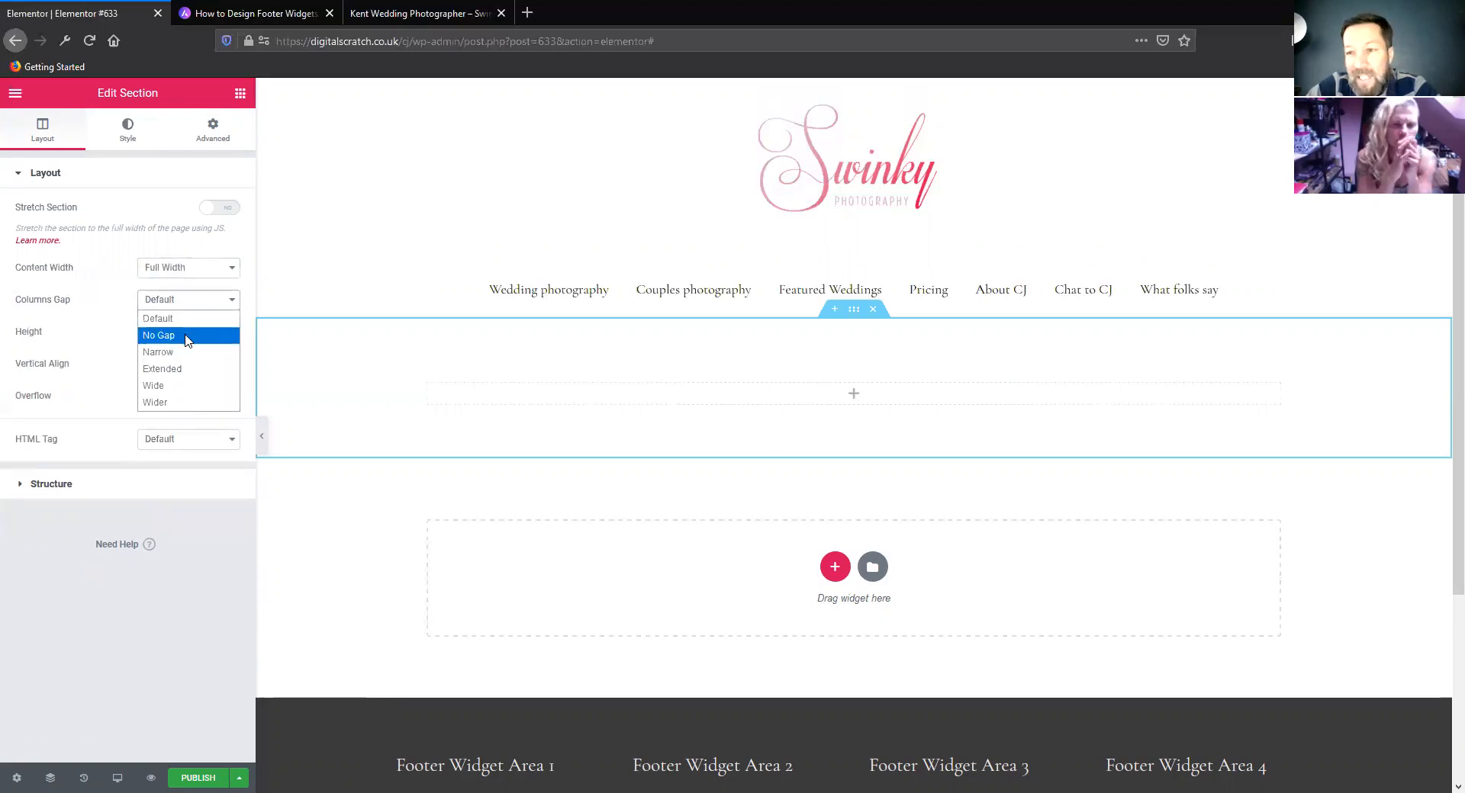
left_click(107, 330)
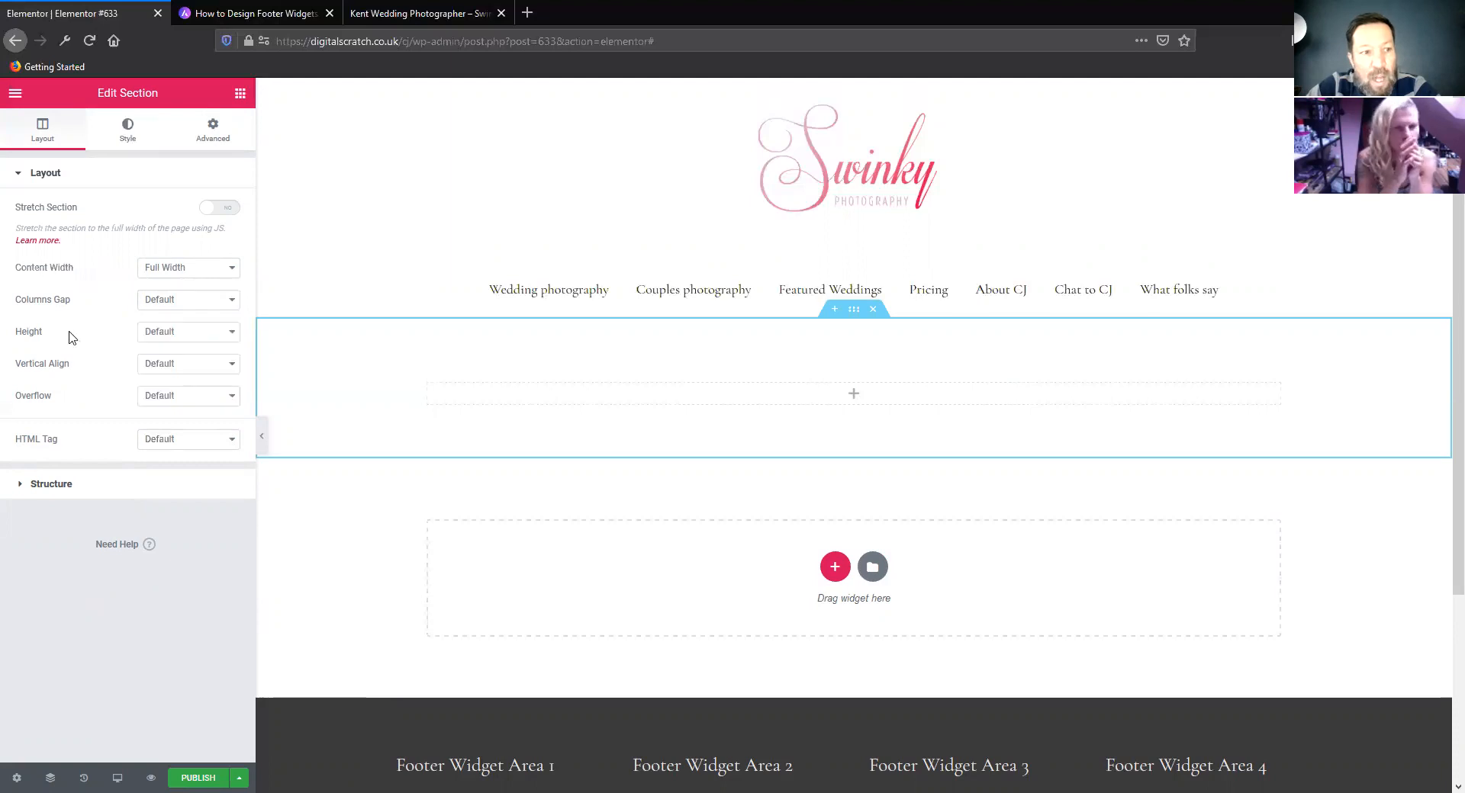
left_click(169, 335)
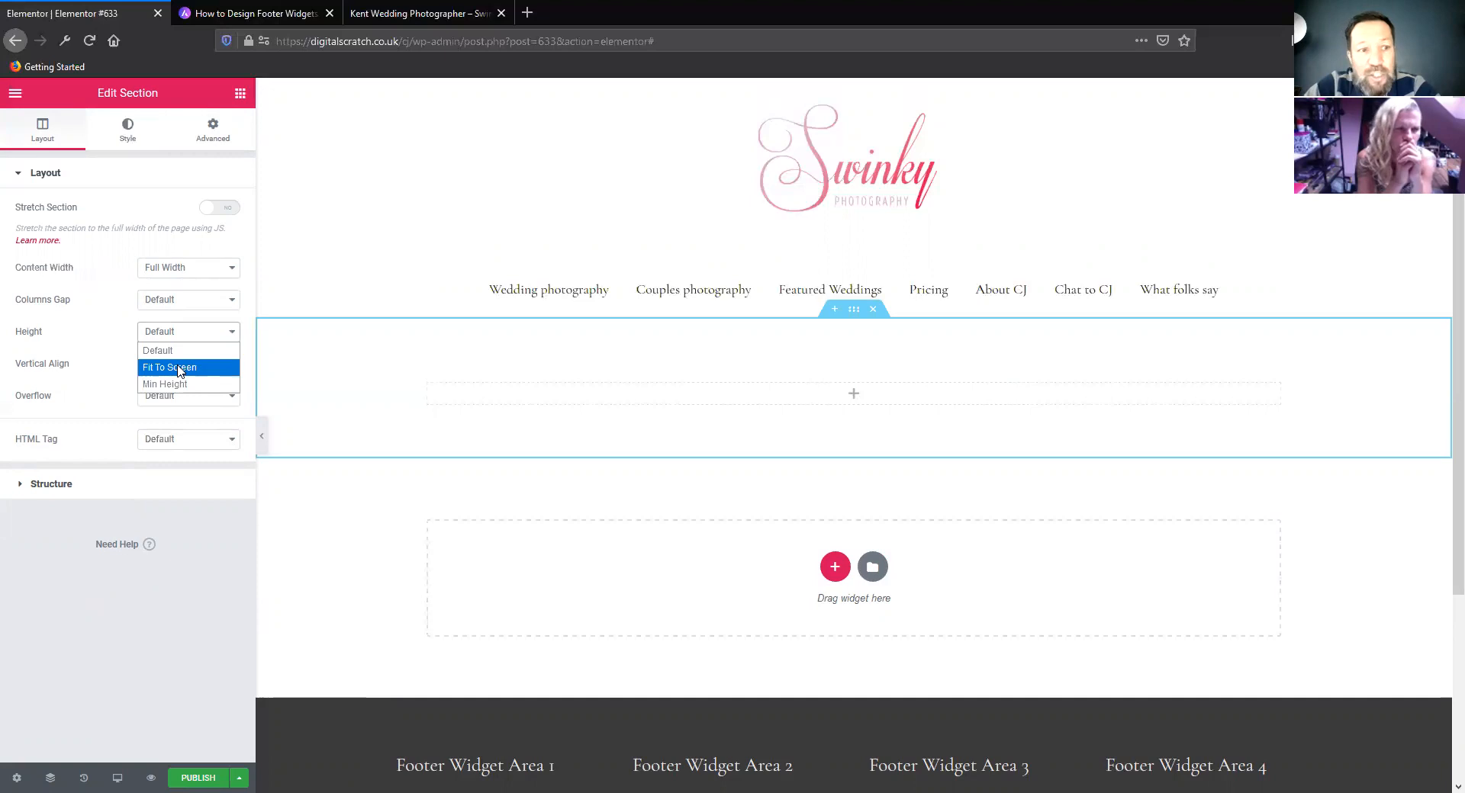
left_click(180, 369)
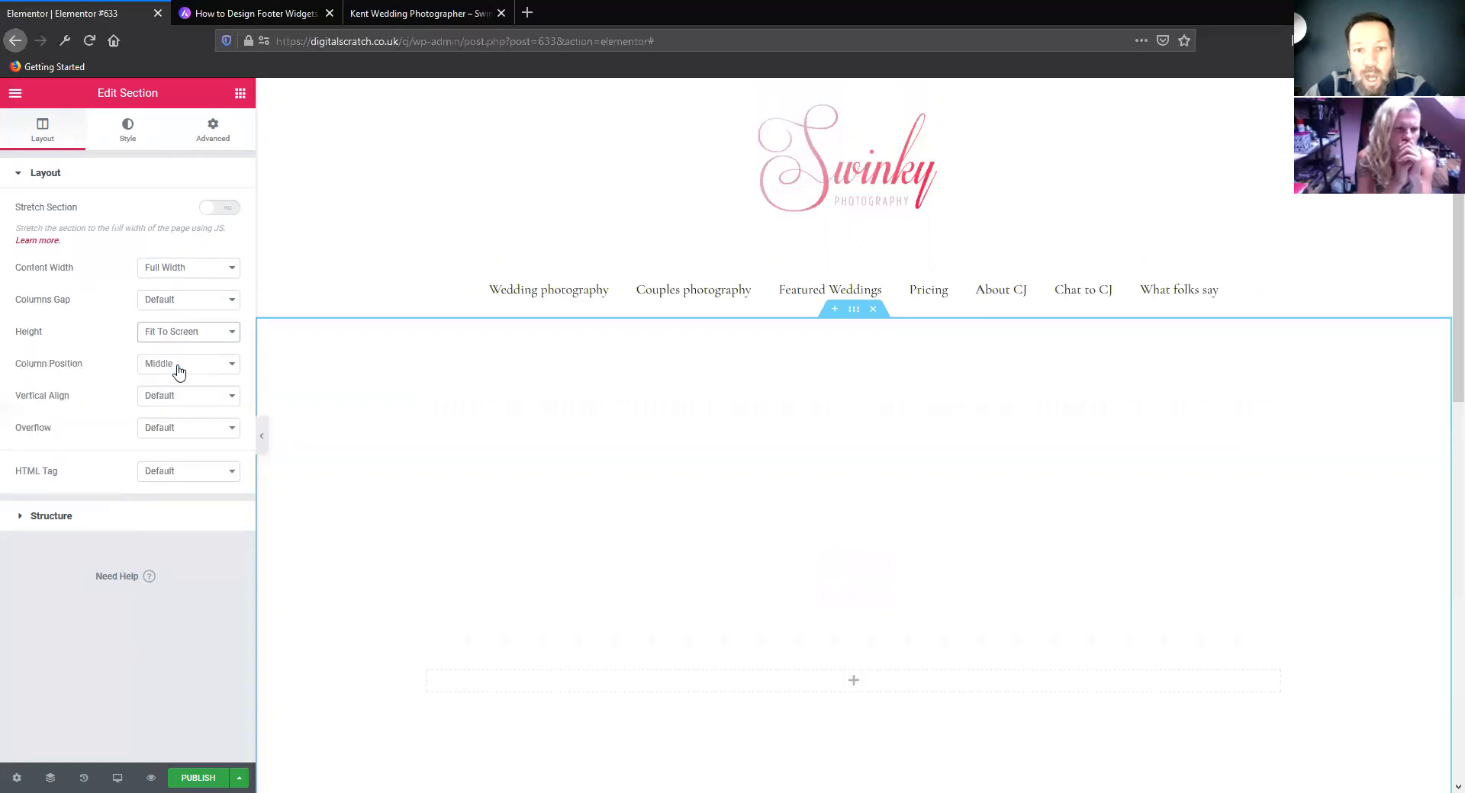
left_click(193, 331)
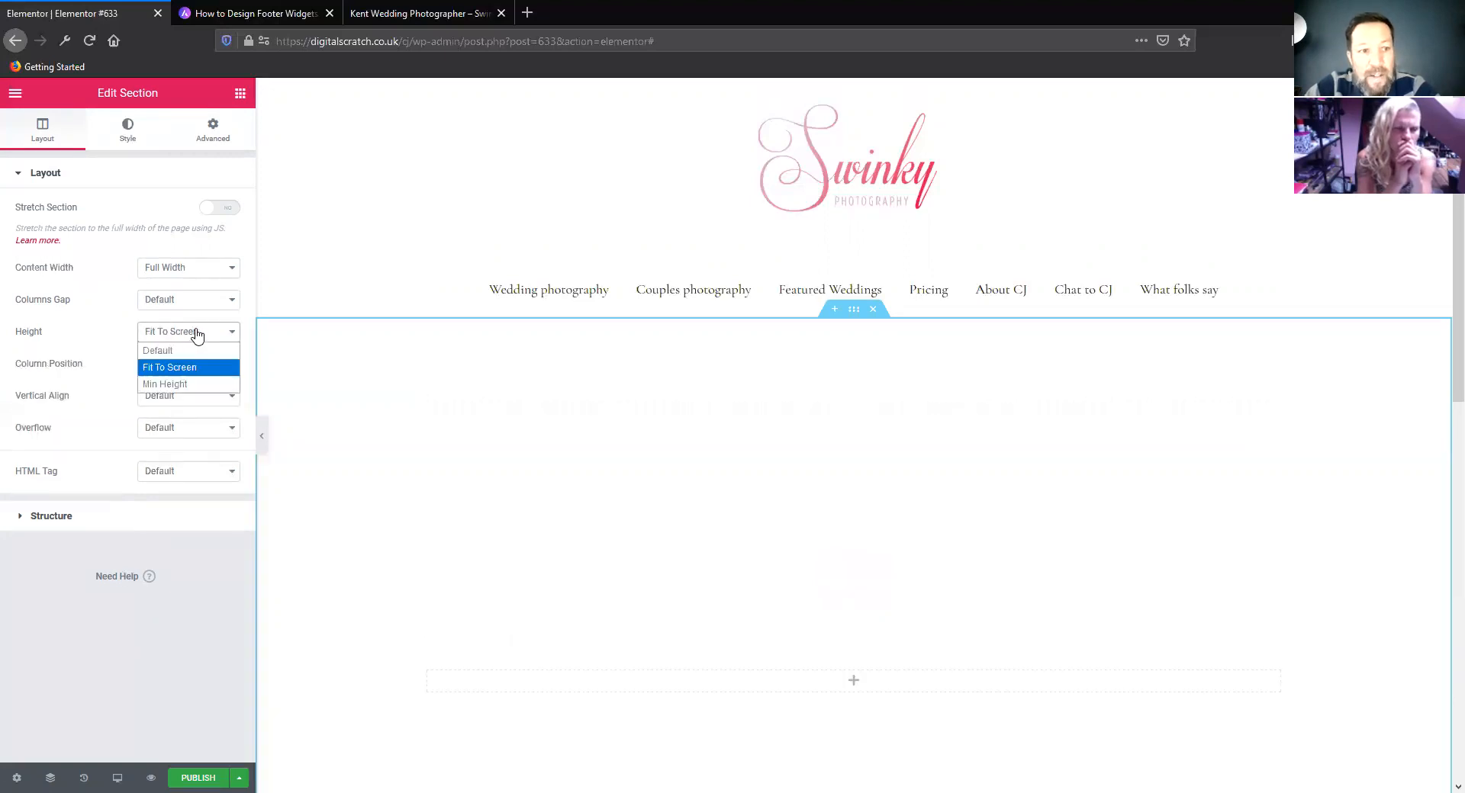
left_click(181, 384)
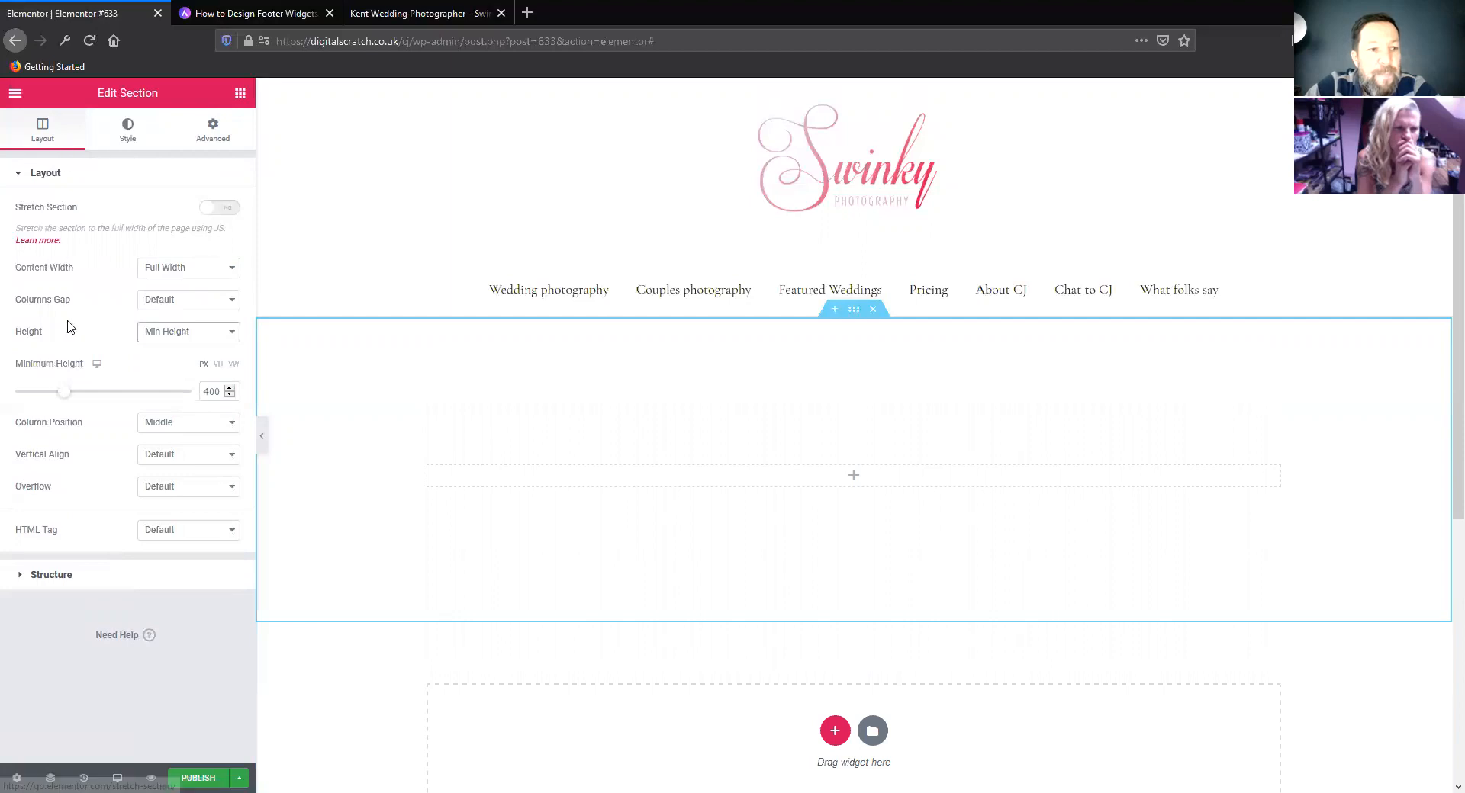
left_click(180, 422)
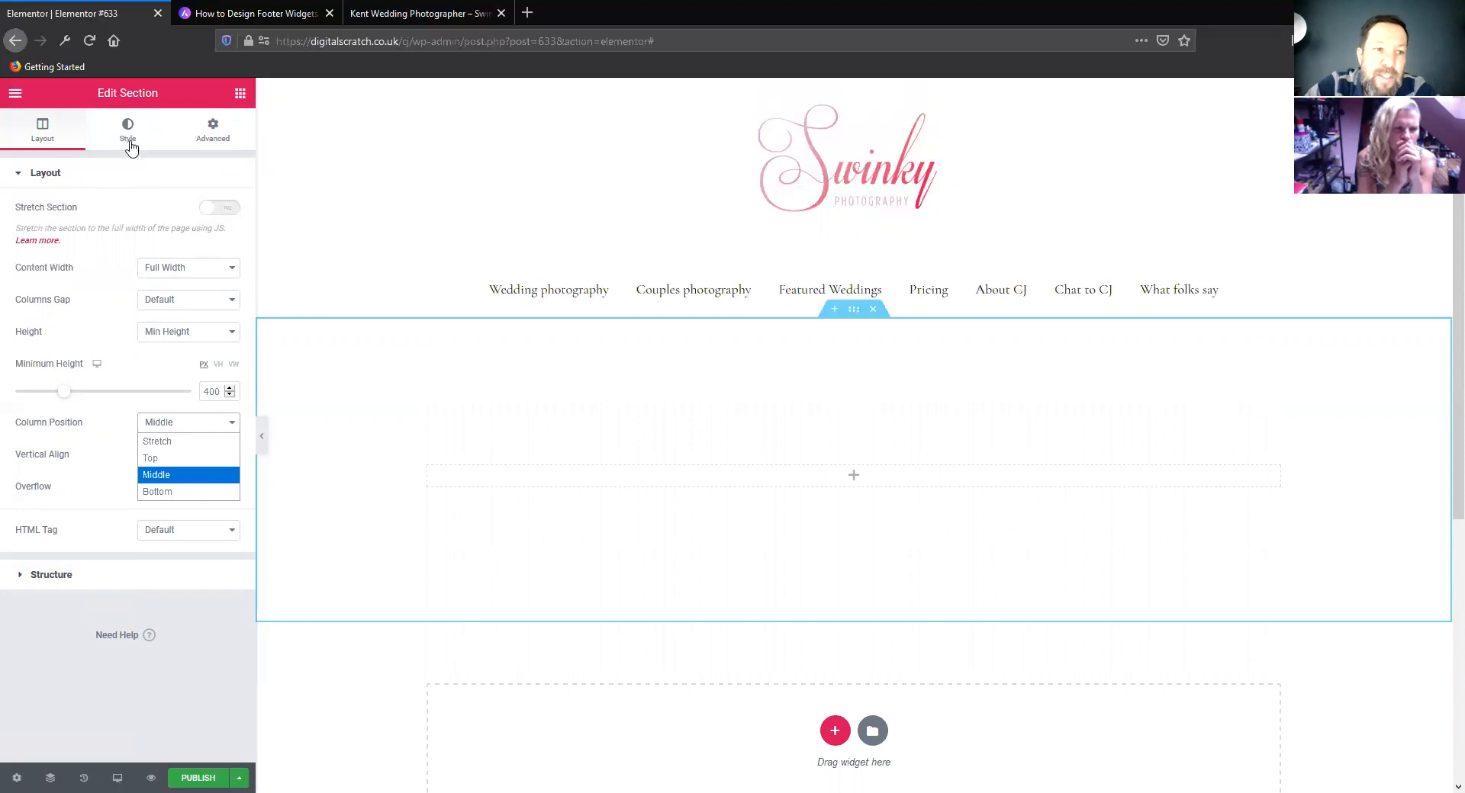
left_click(107, 254)
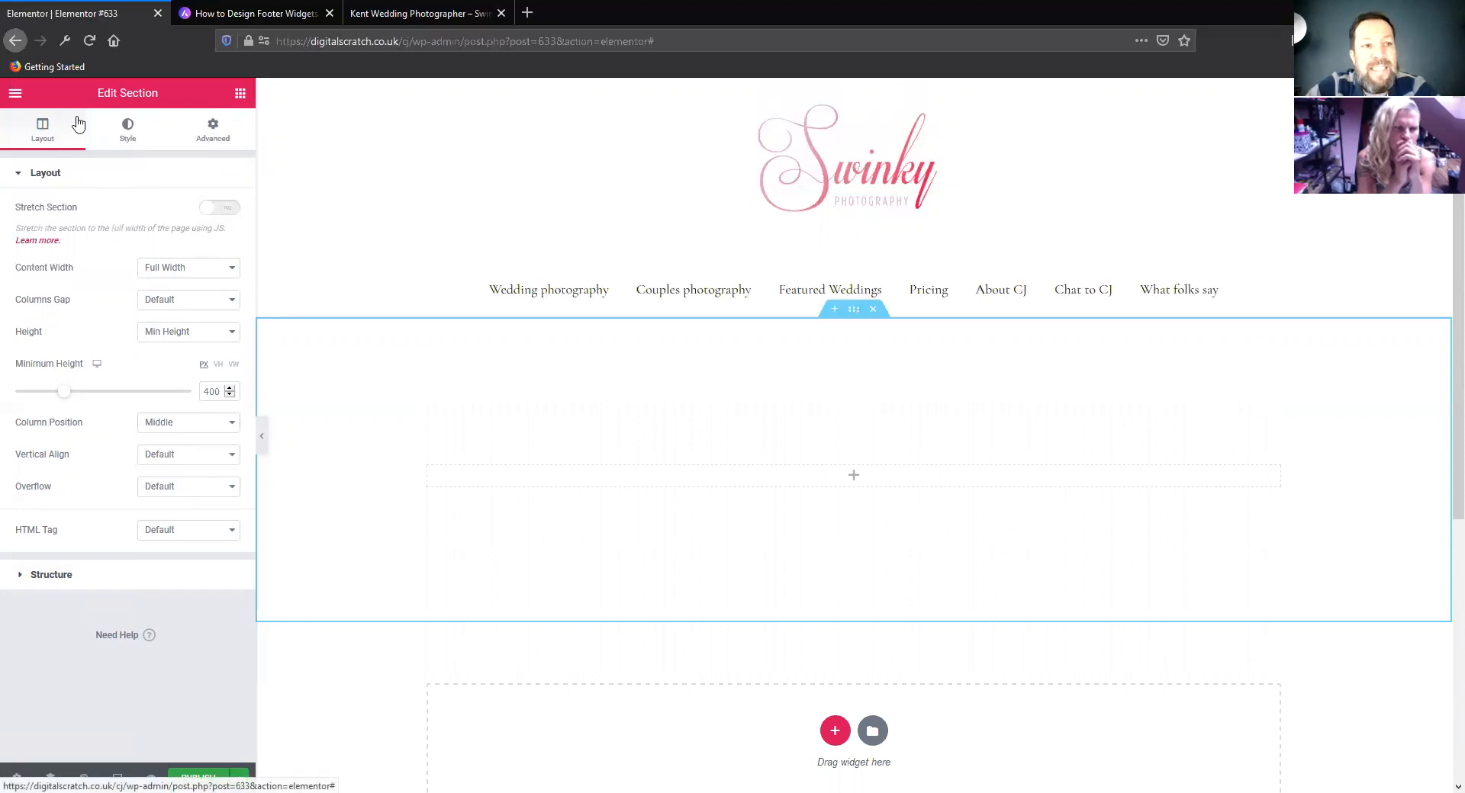
Try the Classic background type in the section's style settings and view its background colour choices
left_click(132, 136)
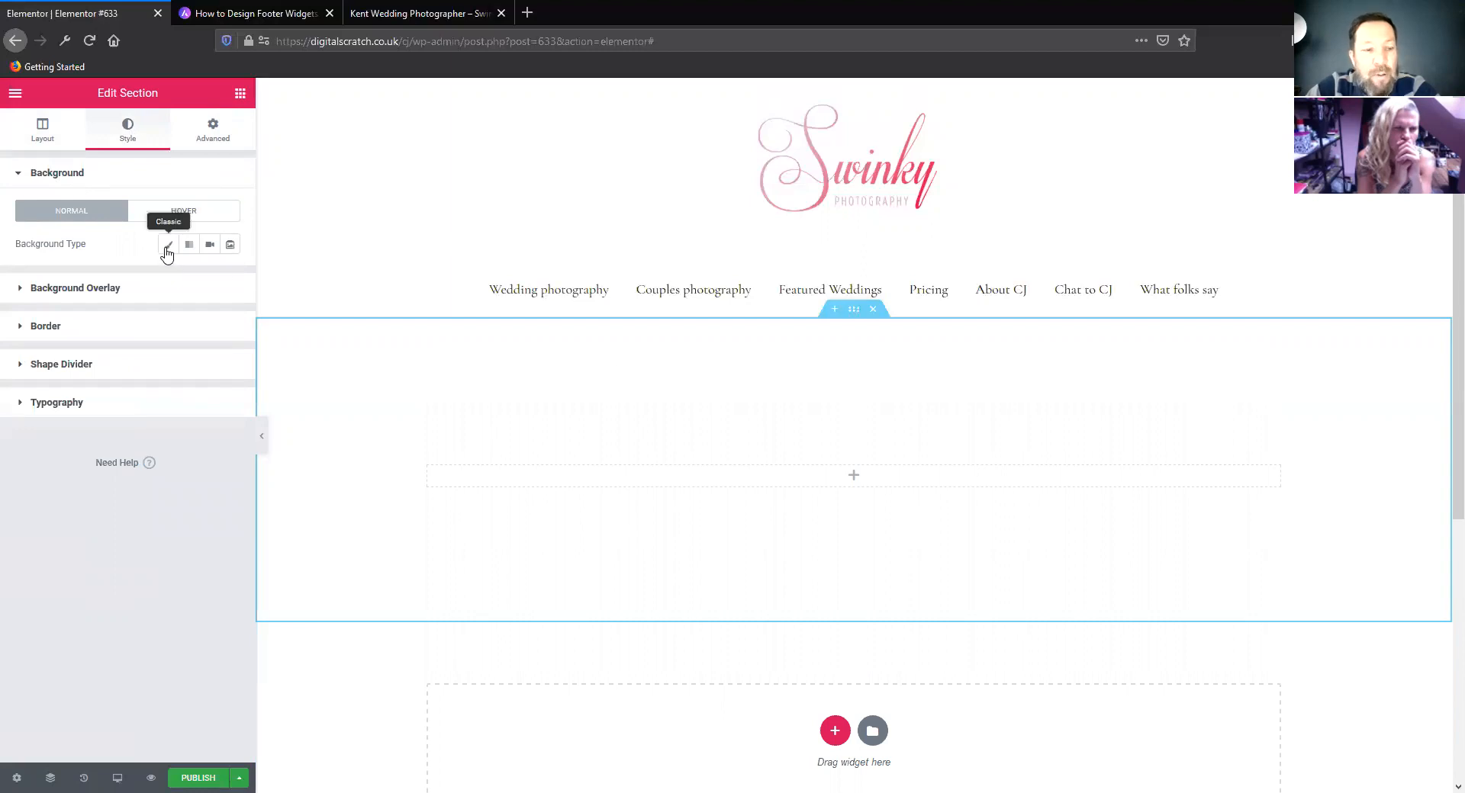
left_click(166, 249)
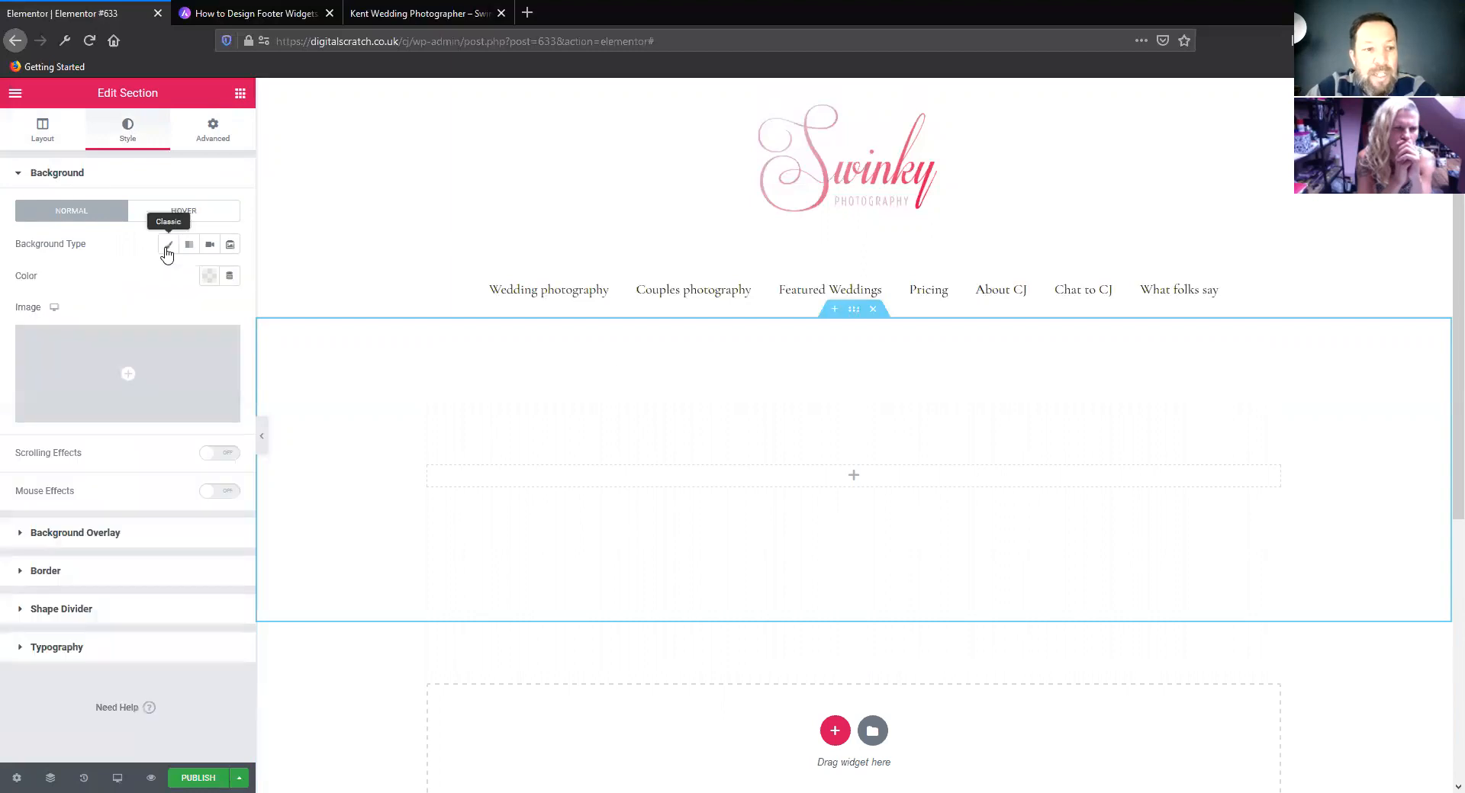
left_click(209, 277)
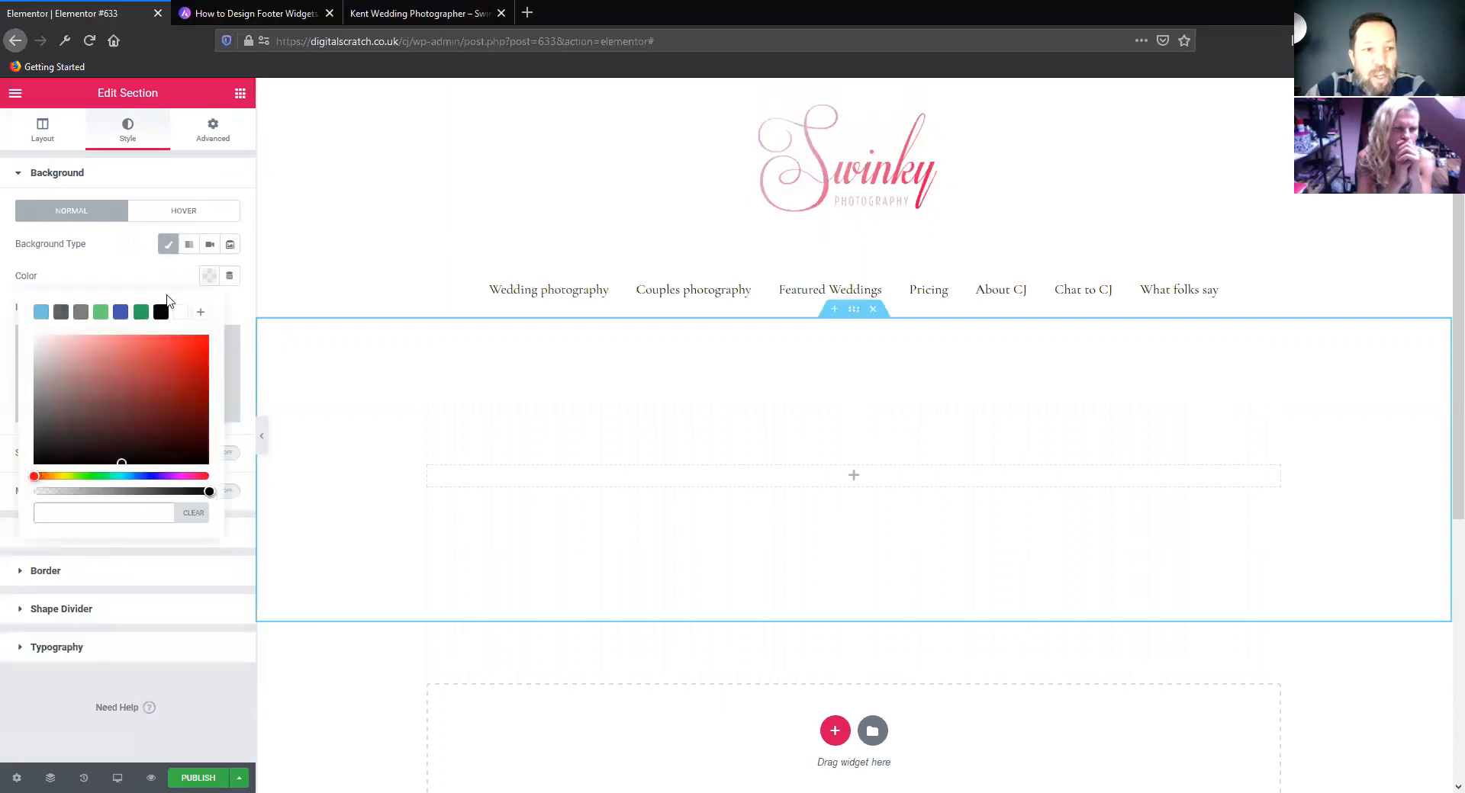
left_click(103, 226)
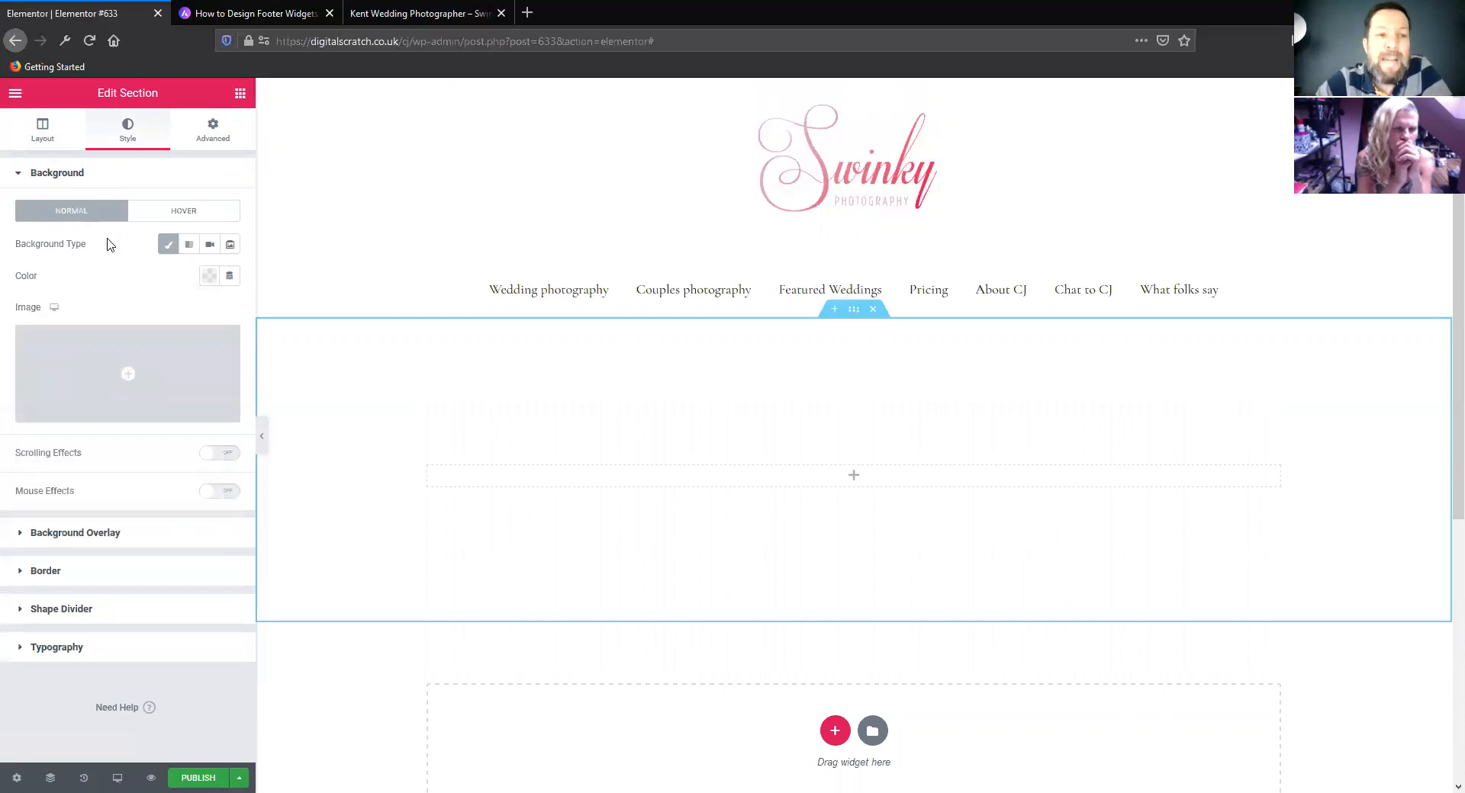
Give the section a gradient background with grey as the first colour, and set the two colour locations to 15 and 68
left_click(189, 246)
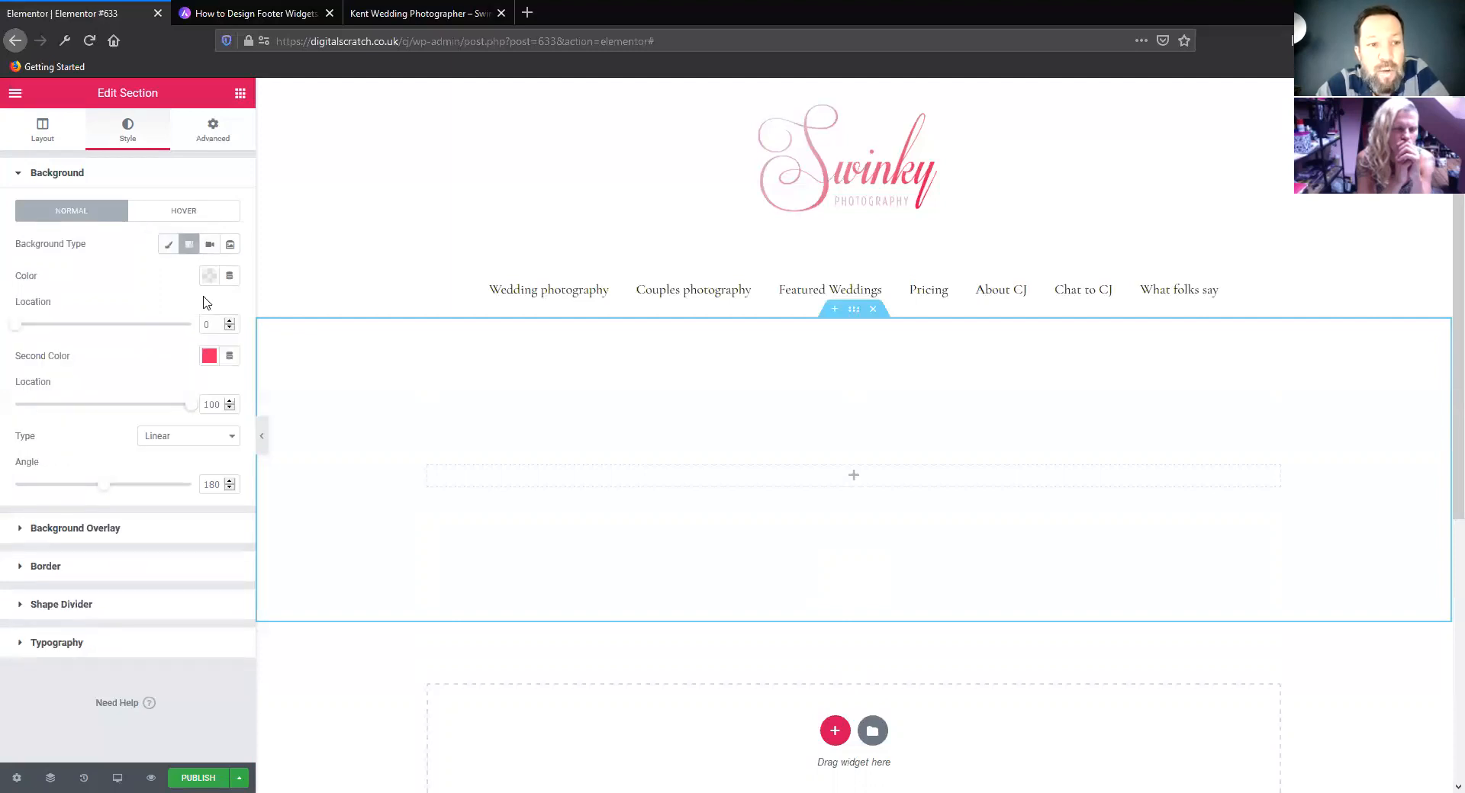
left_click(209, 275)
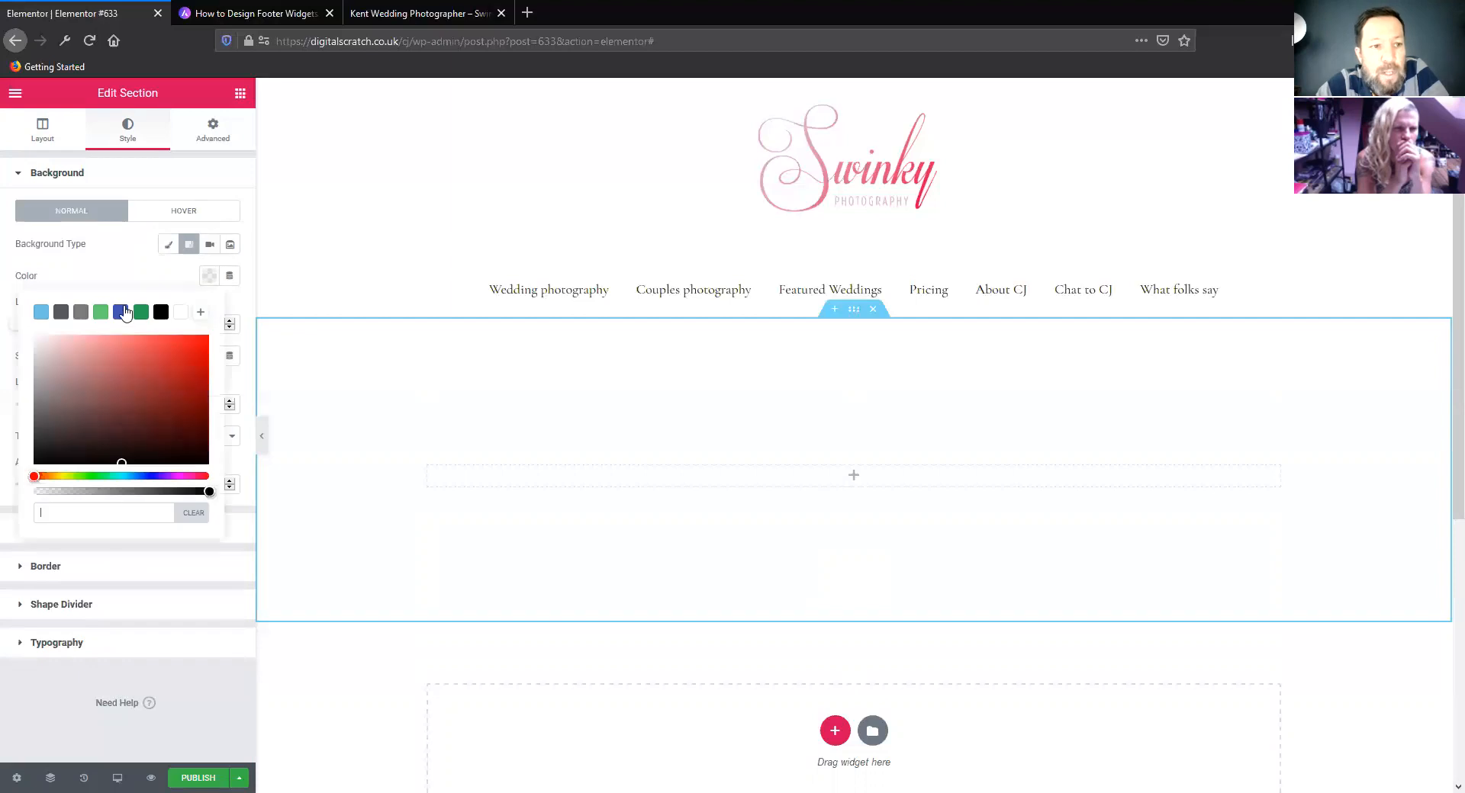
left_click(80, 312)
left_click(123, 268)
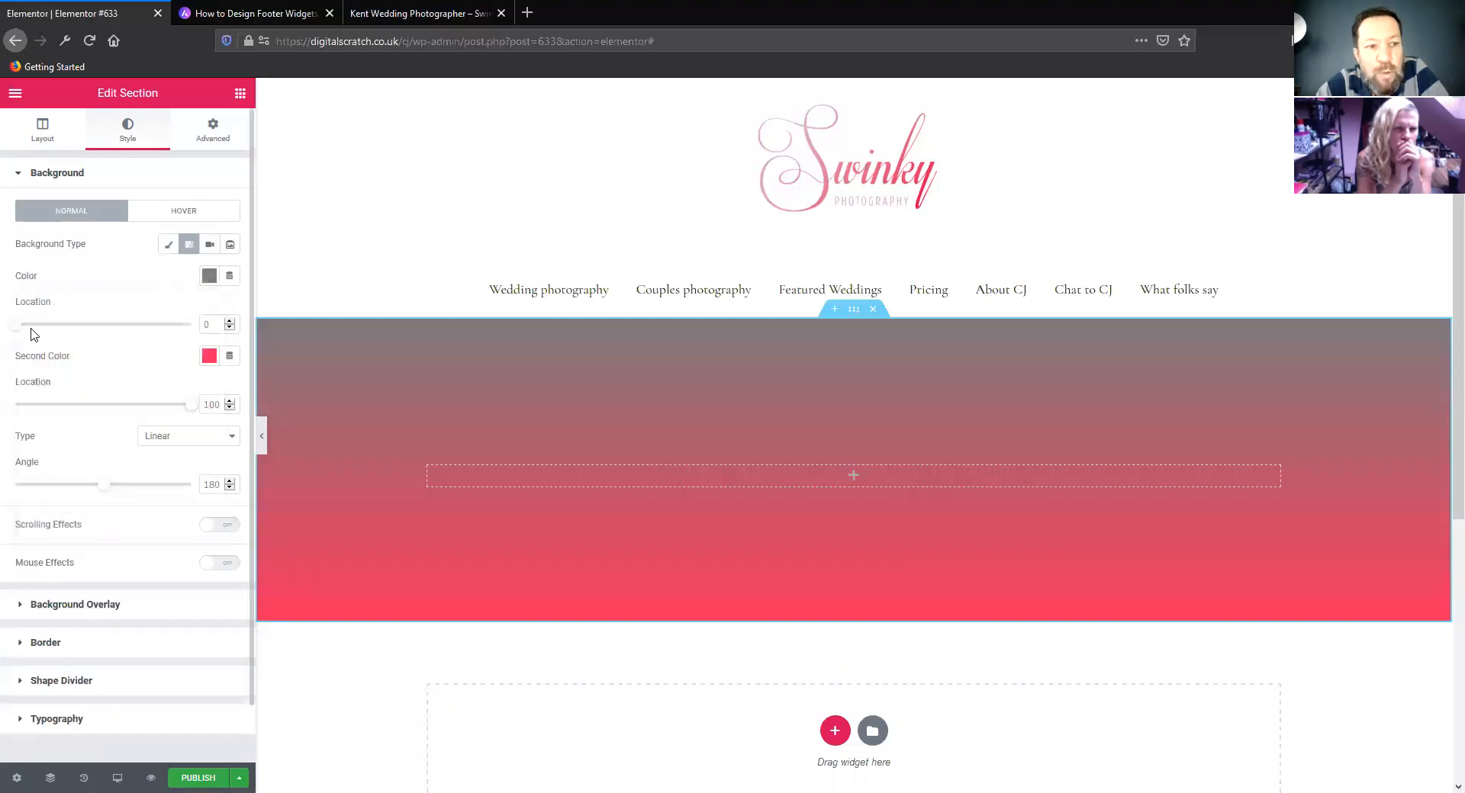
mouse_move(16, 327)
left_mouse_down()
mouse_move(153, 325)
mouse_move(42, 325)
left_mouse_up()
left_click_drag(187, 406, 134, 406)
Change the gradient type to Radial, with the second colour's location at 81 and the position at Center Right
left_click(177, 437)
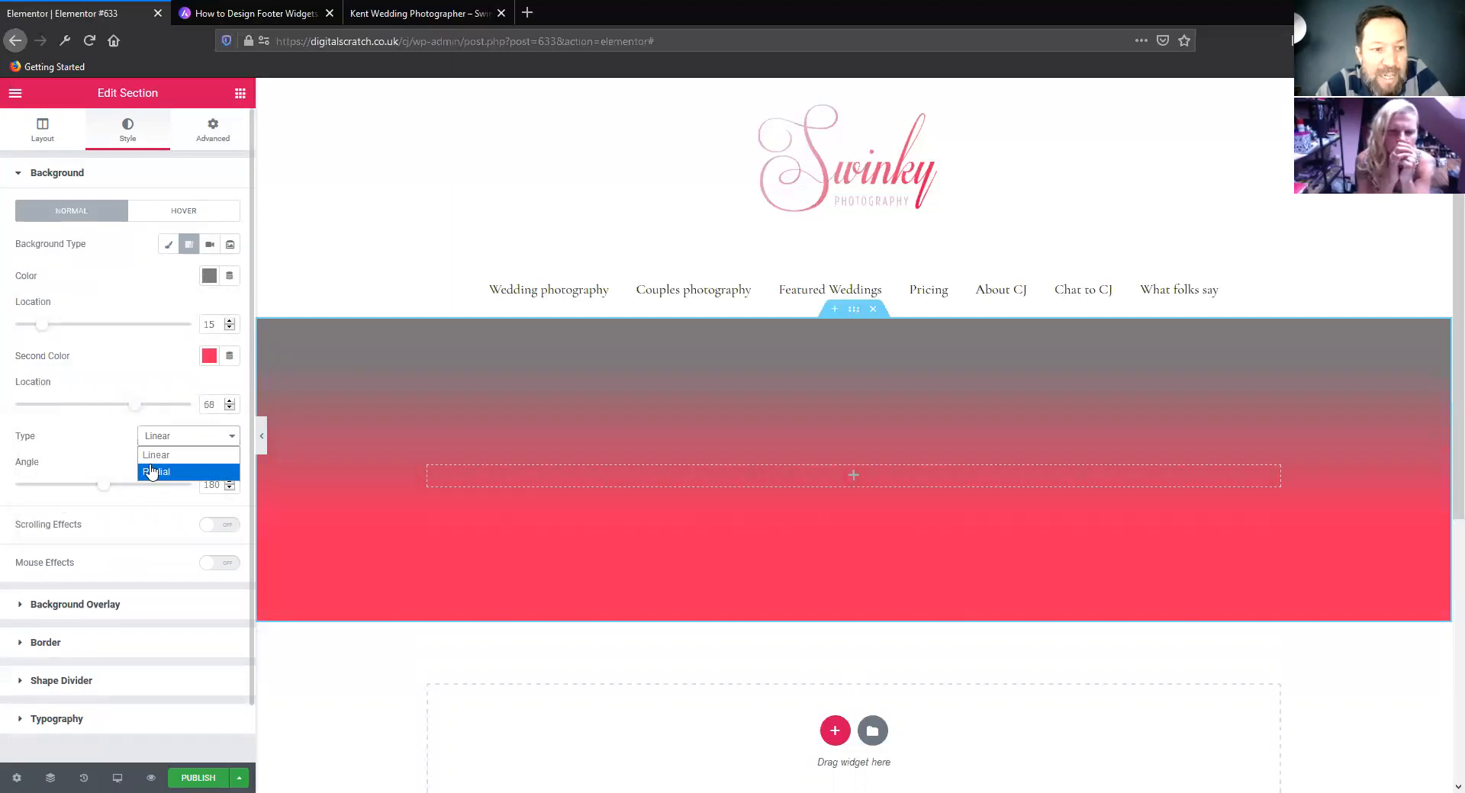
left_click(156, 472)
mouse_move(134, 405)
left_mouse_down()
mouse_move(39, 402)
mouse_move(158, 406)
left_mouse_up()
left_click(164, 473)
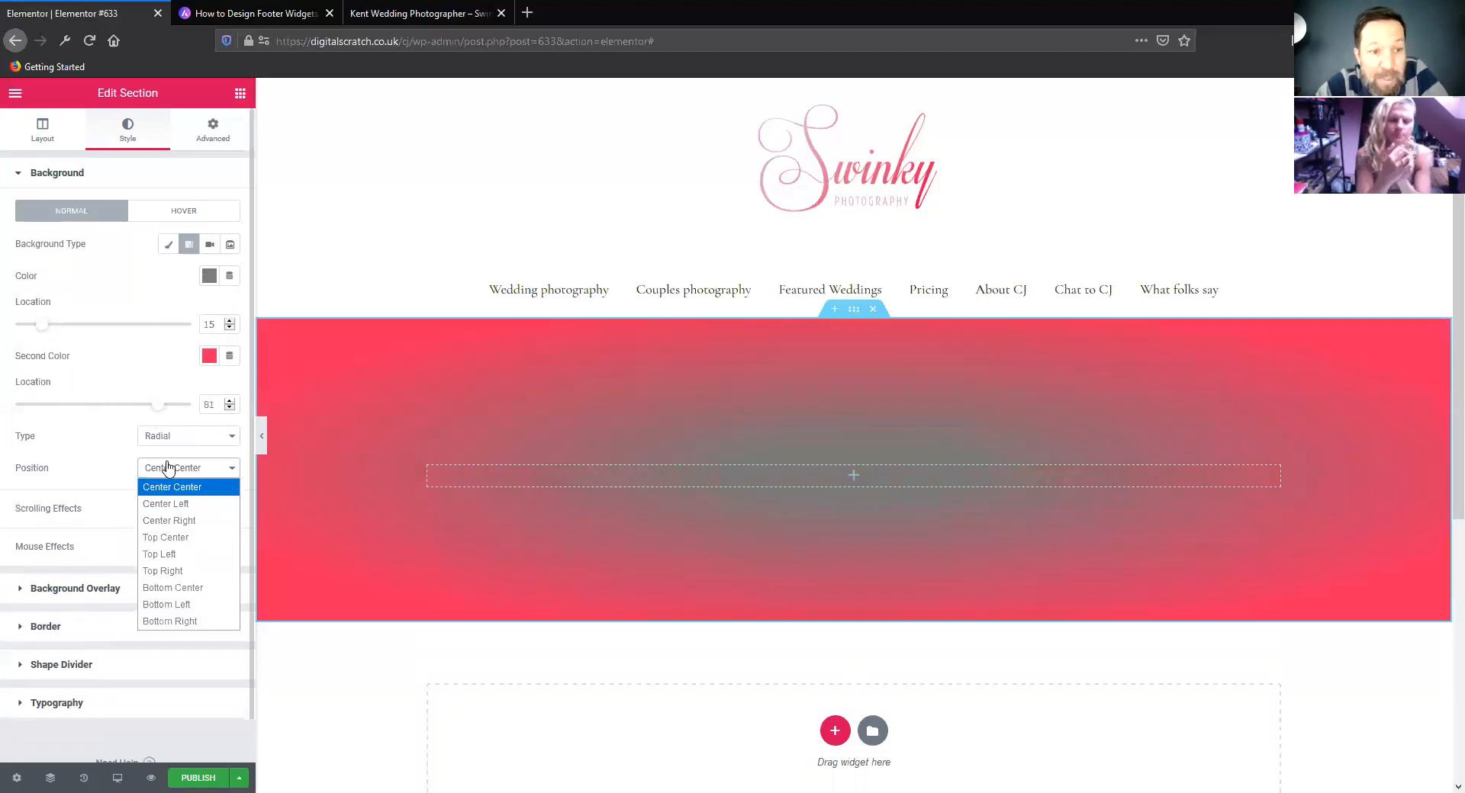
left_click(186, 519)
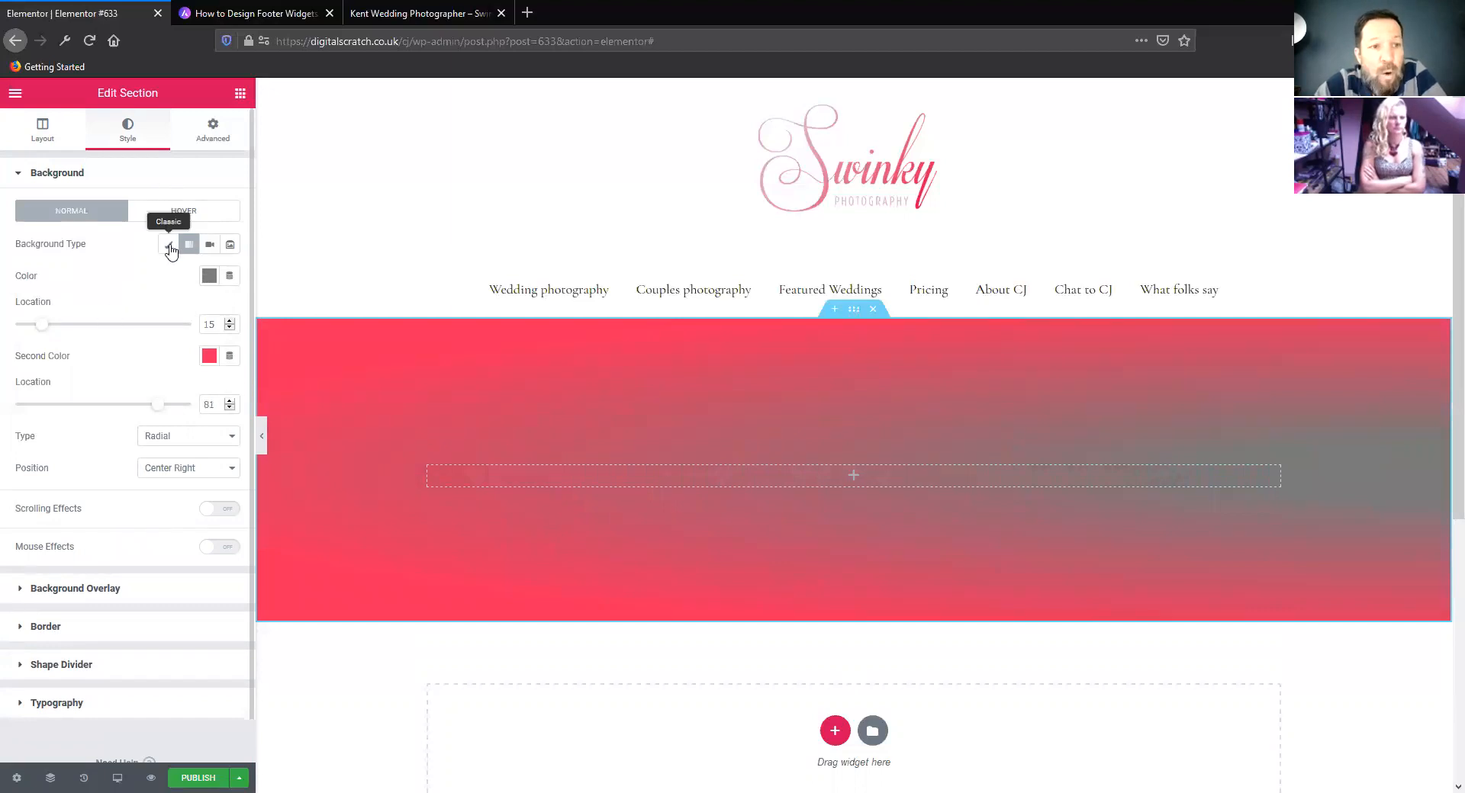
View the video and slideshow background options, and set the section's background type to Classic
left_click(170, 246)
left_click(209, 244)
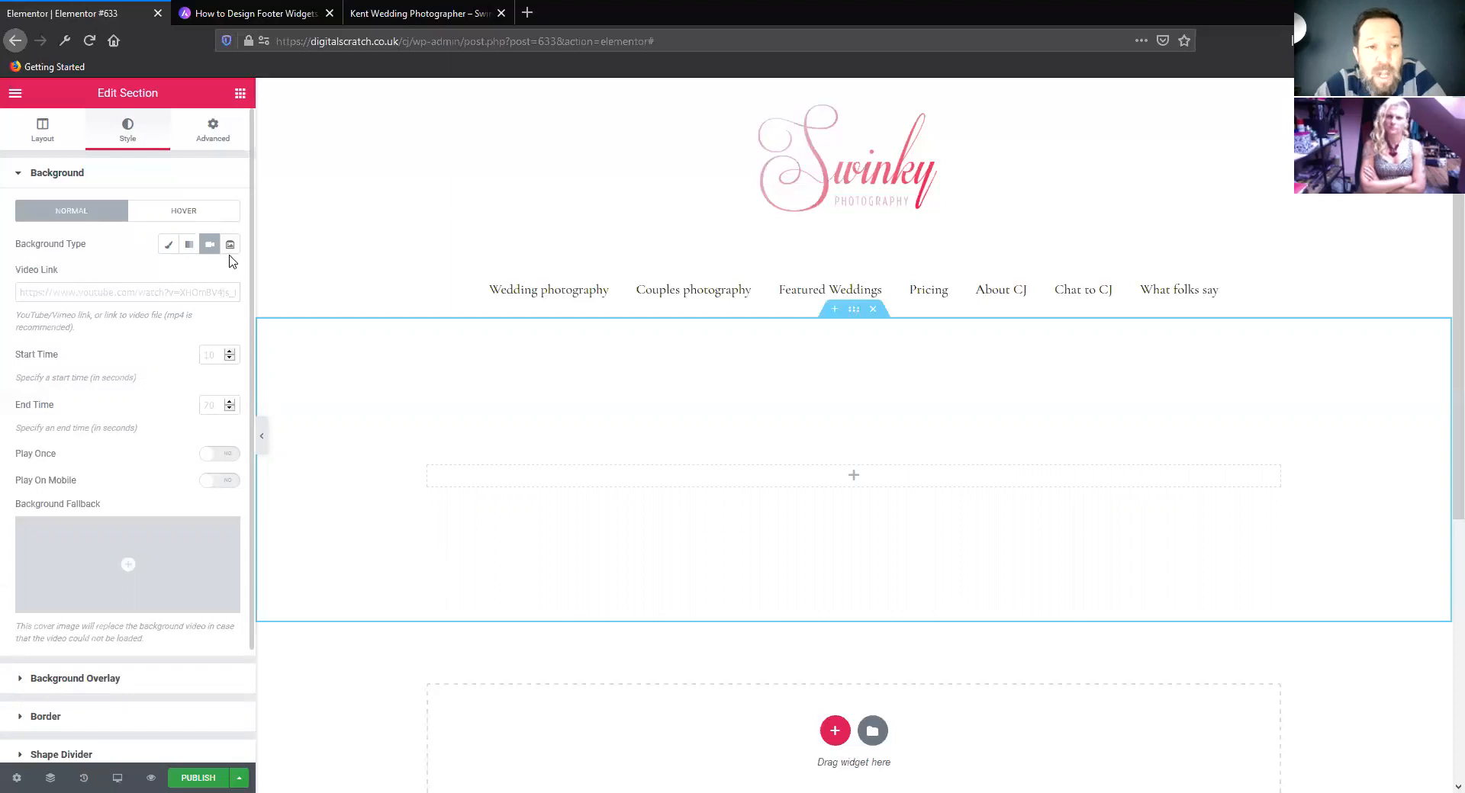
left_click(230, 245)
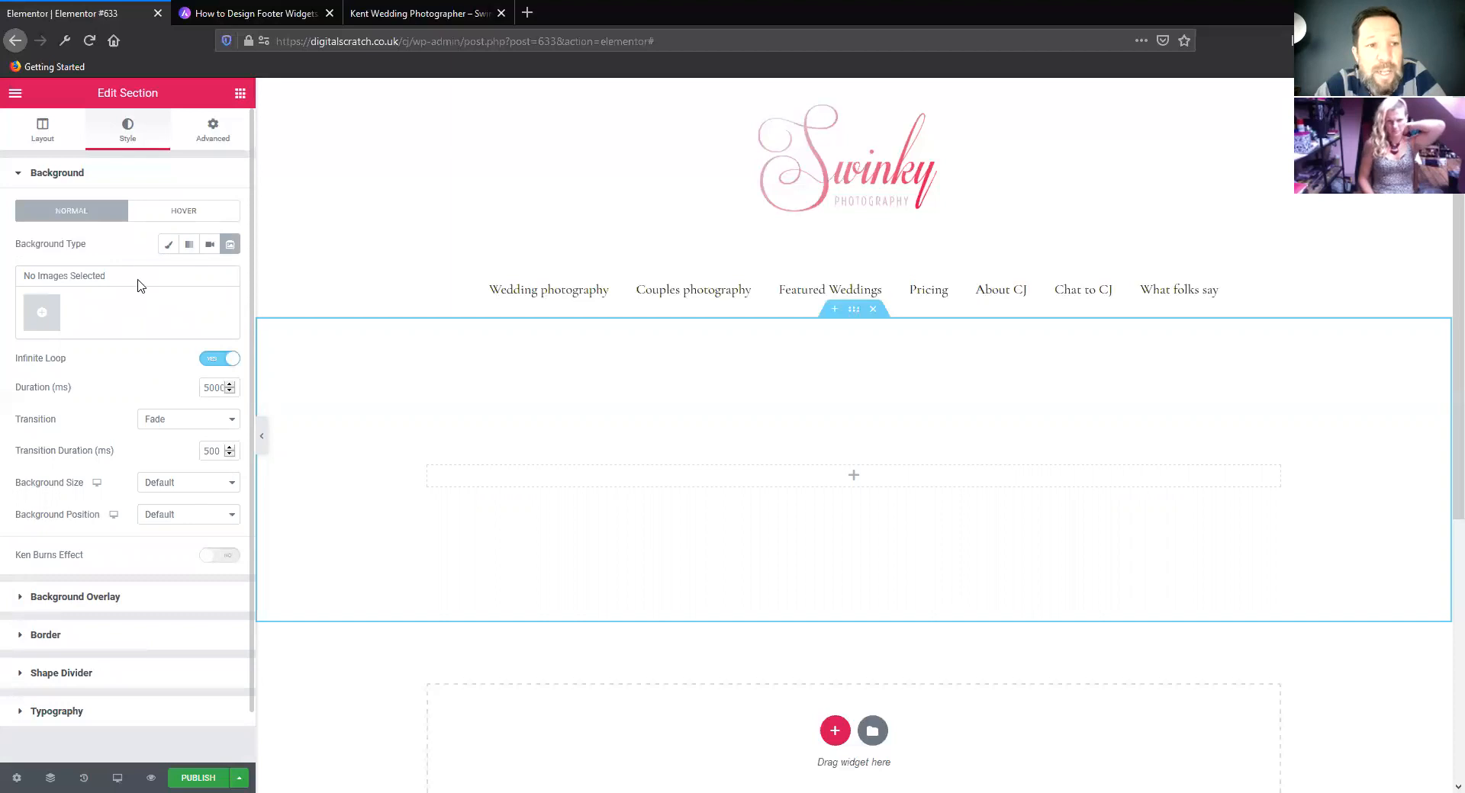
left_click(169, 244)
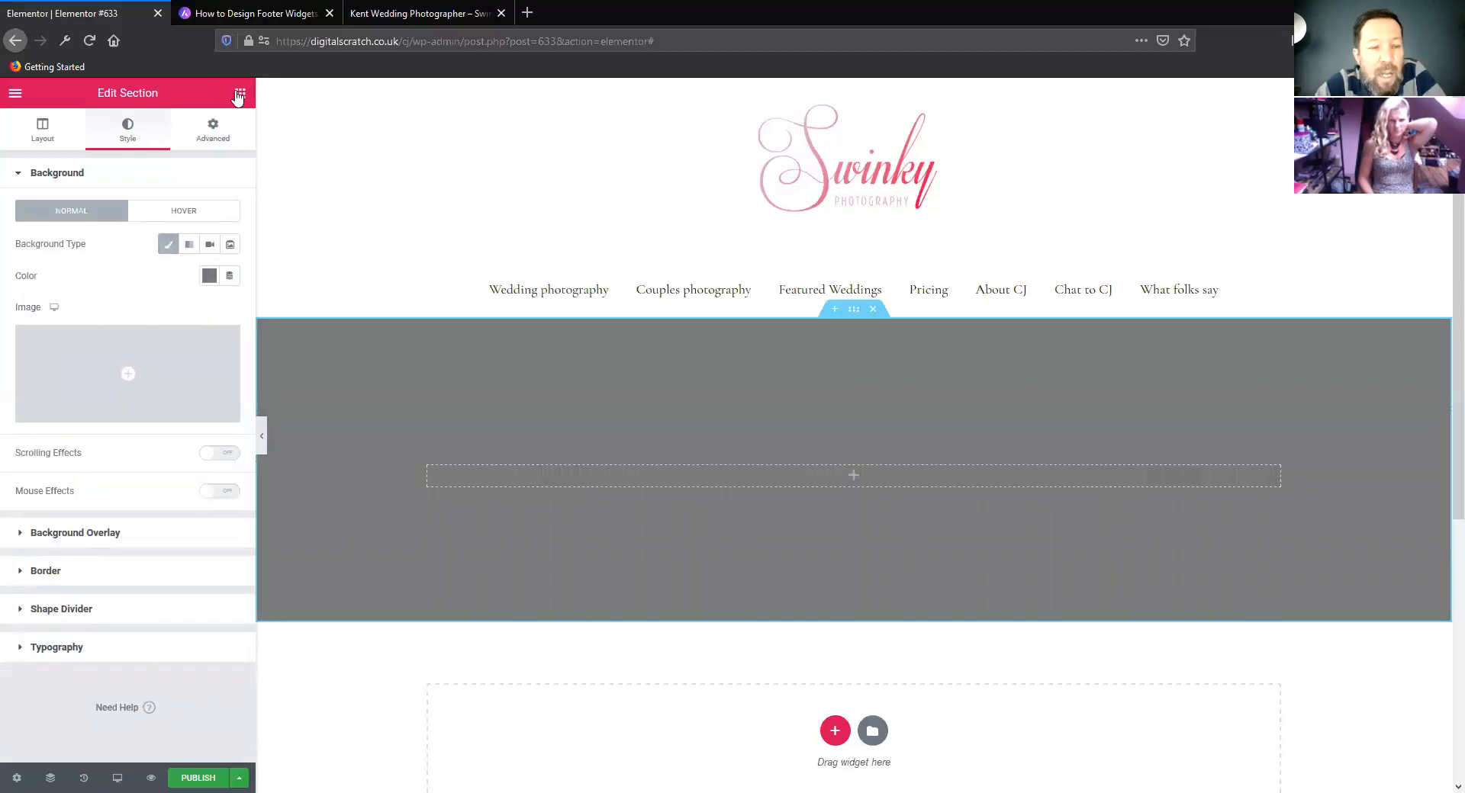
Add a Heading widget inside the grey section's column and look over its style and content settings
left_click(240, 93)
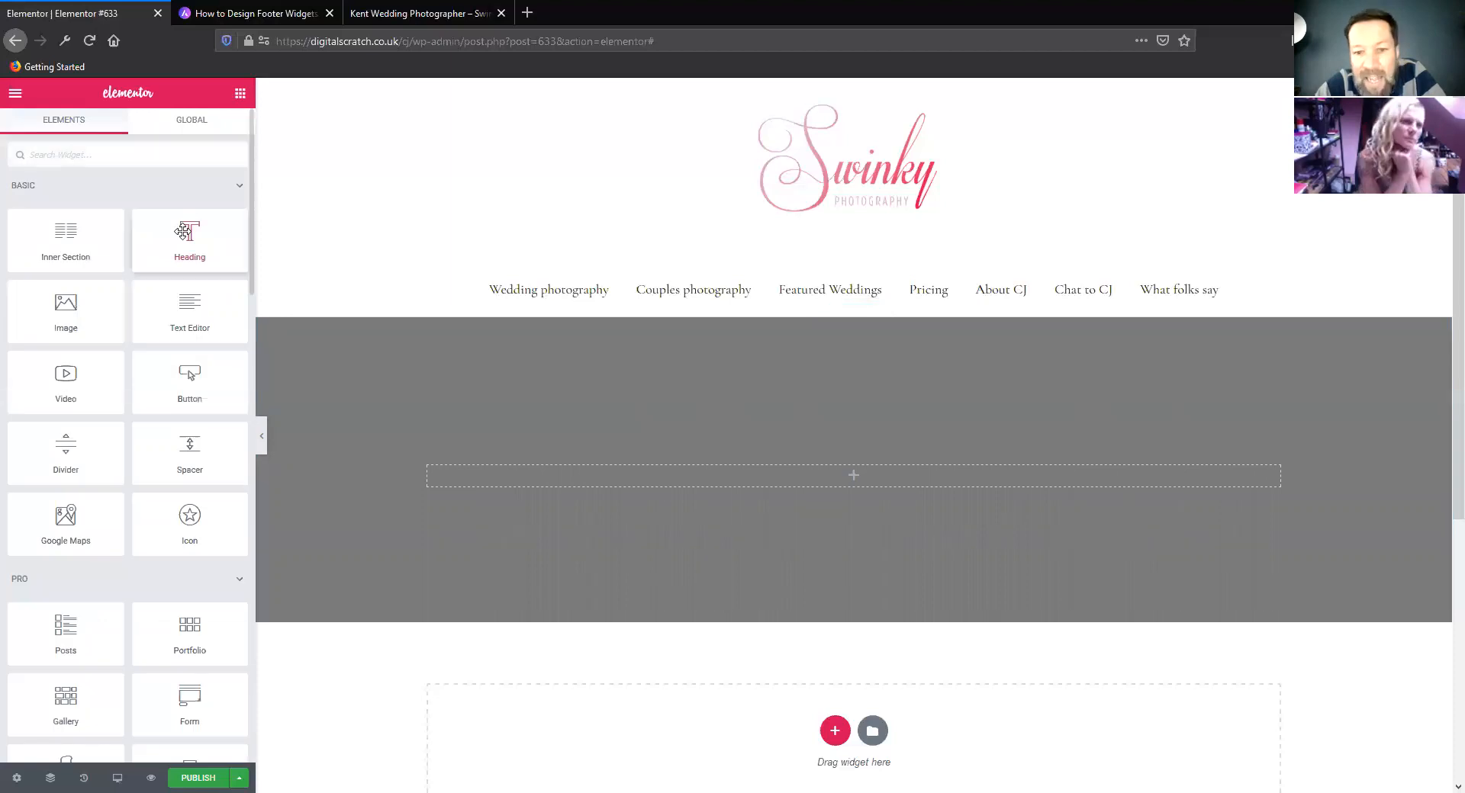
left_click_drag(184, 231, 853, 475)
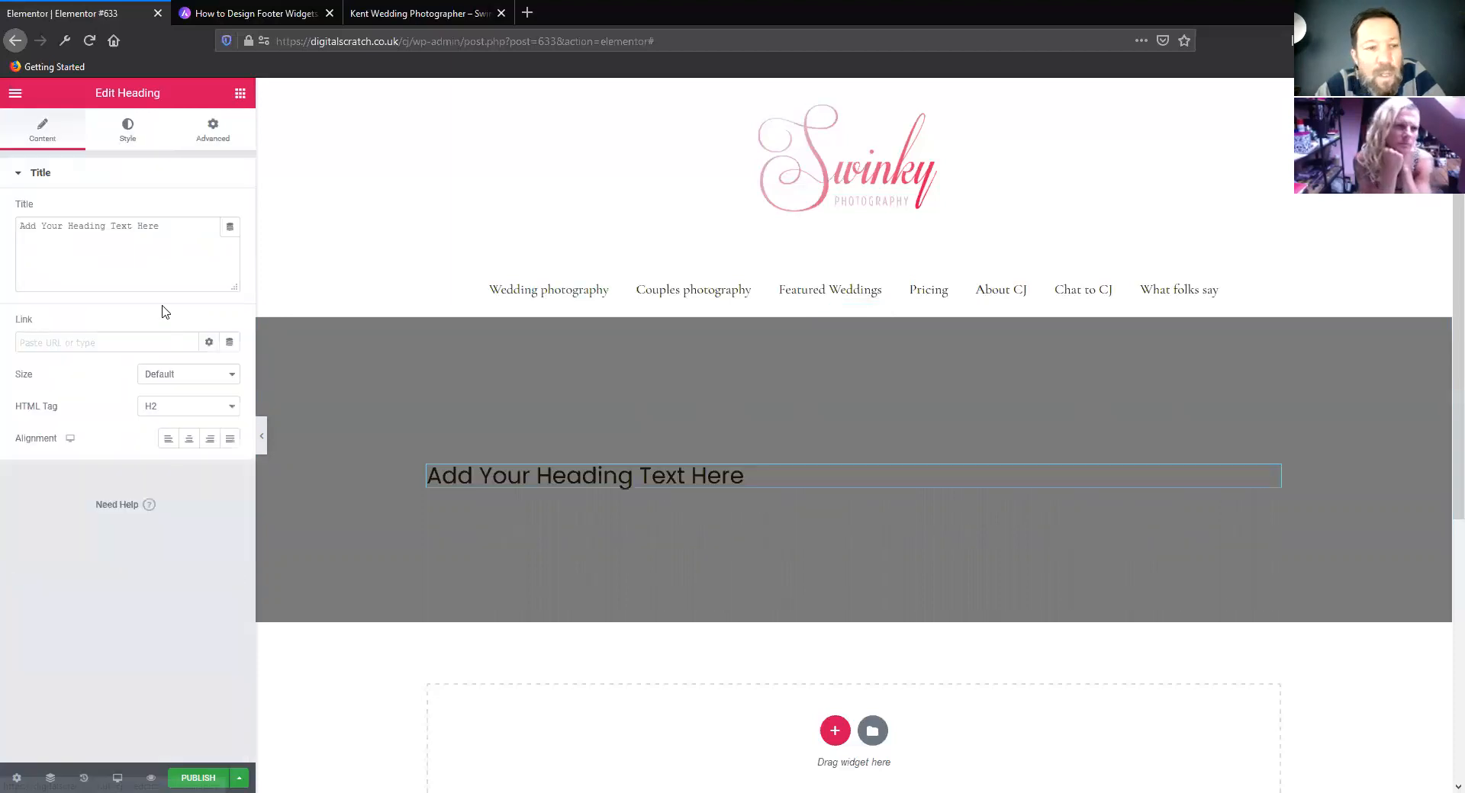
left_click(130, 136)
left_click(38, 126)
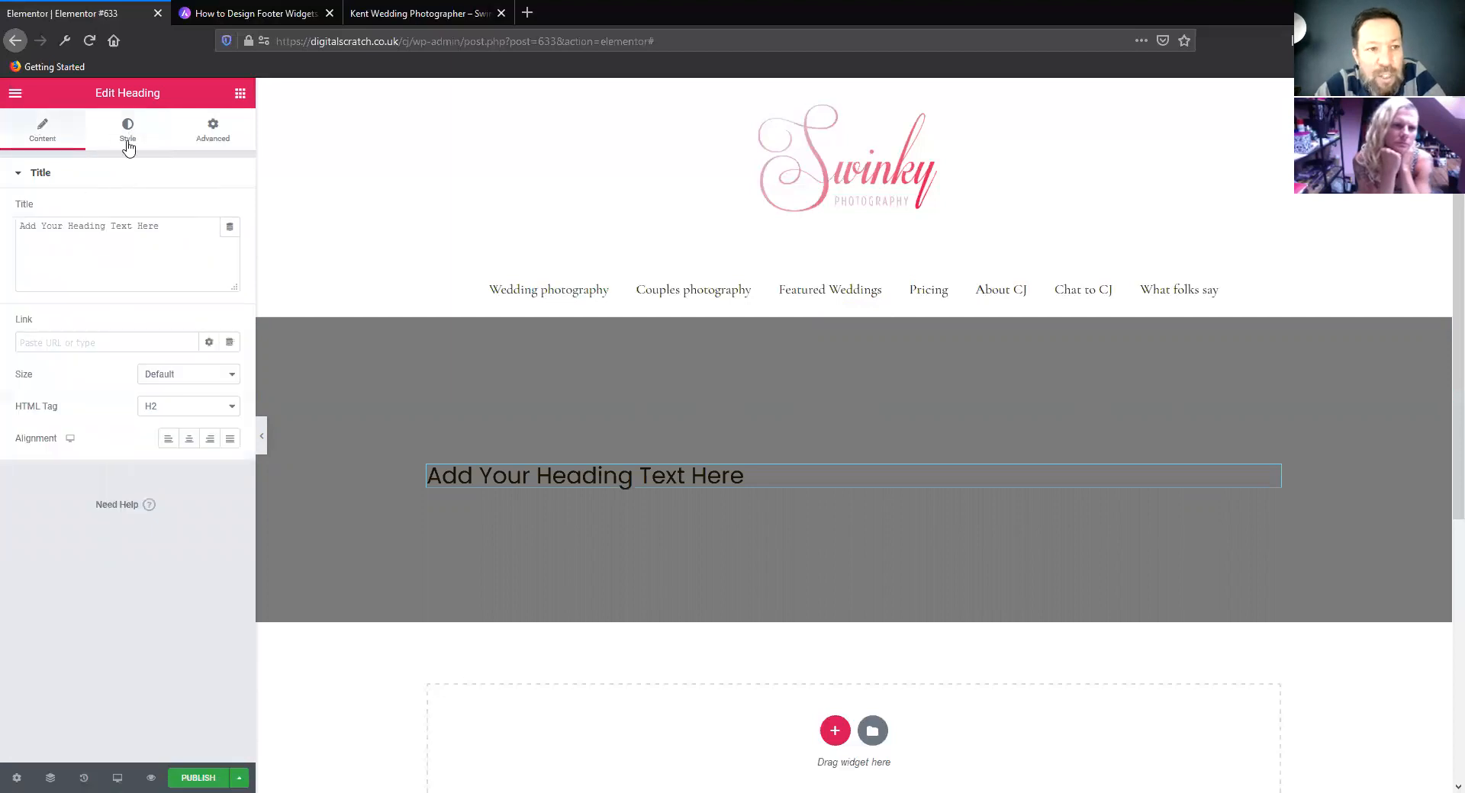
Set the heading's text colour to white and return to its content settings
left_click(129, 141)
left_click(208, 213)
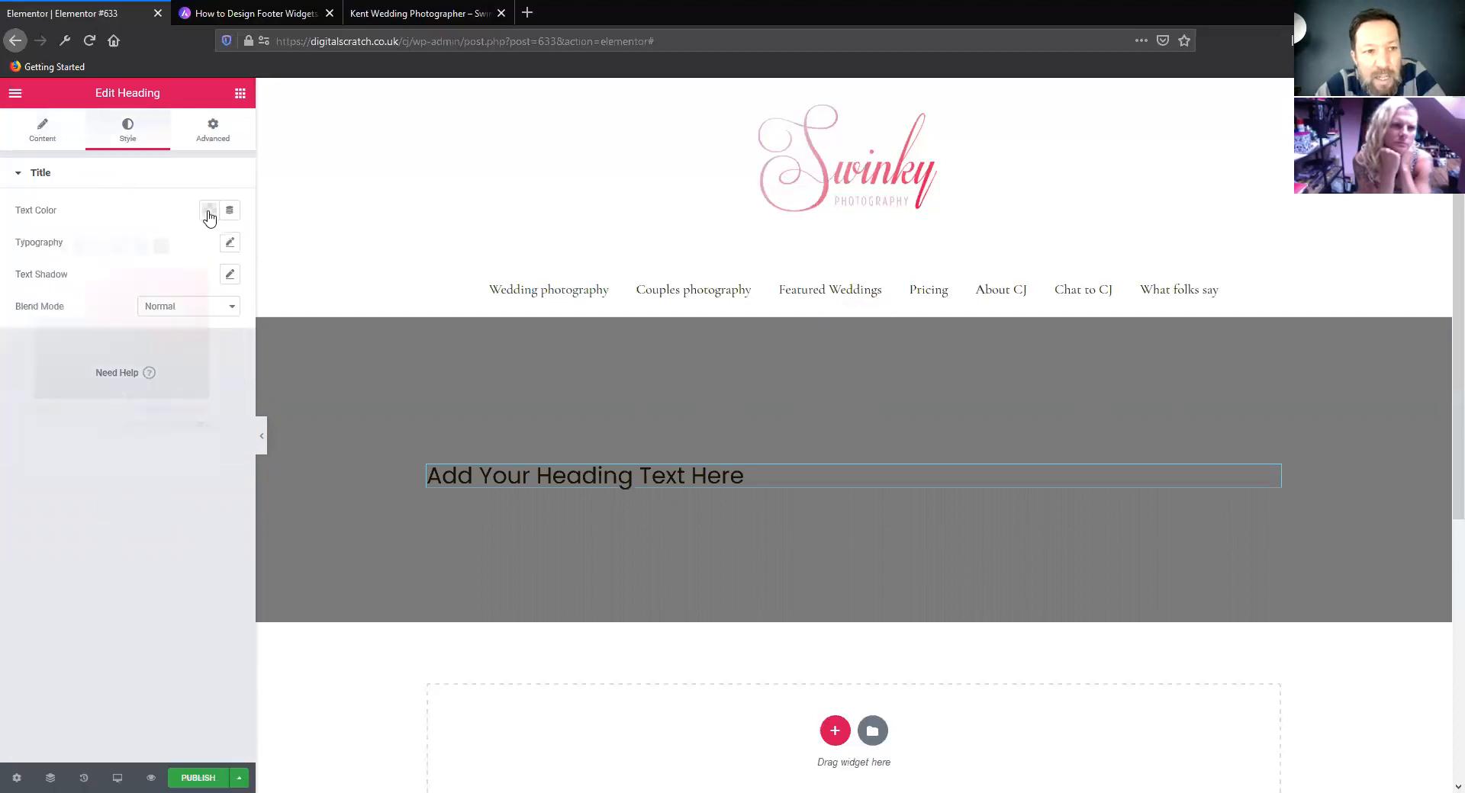
left_click(180, 246)
left_click(158, 547)
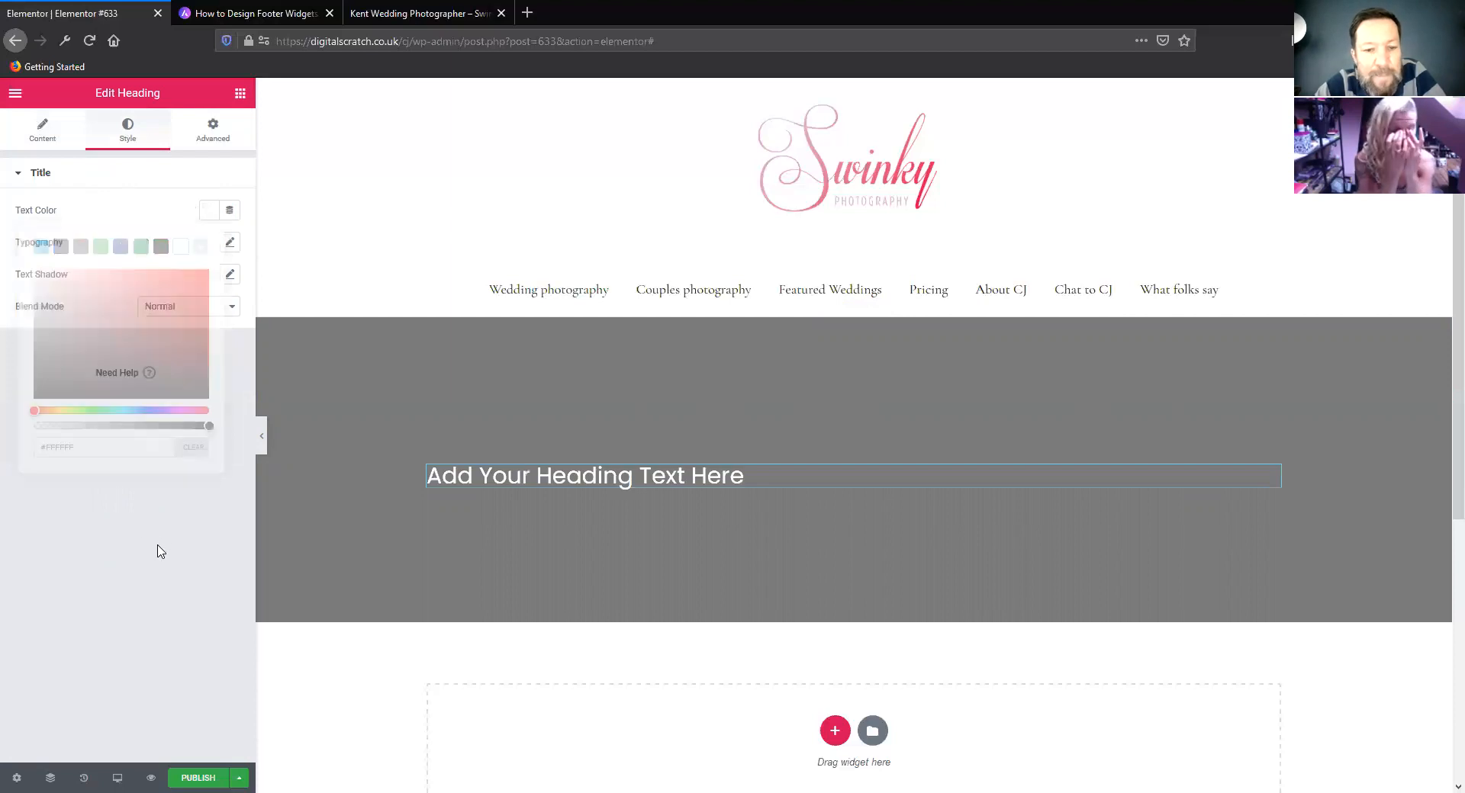
left_click(52, 131)
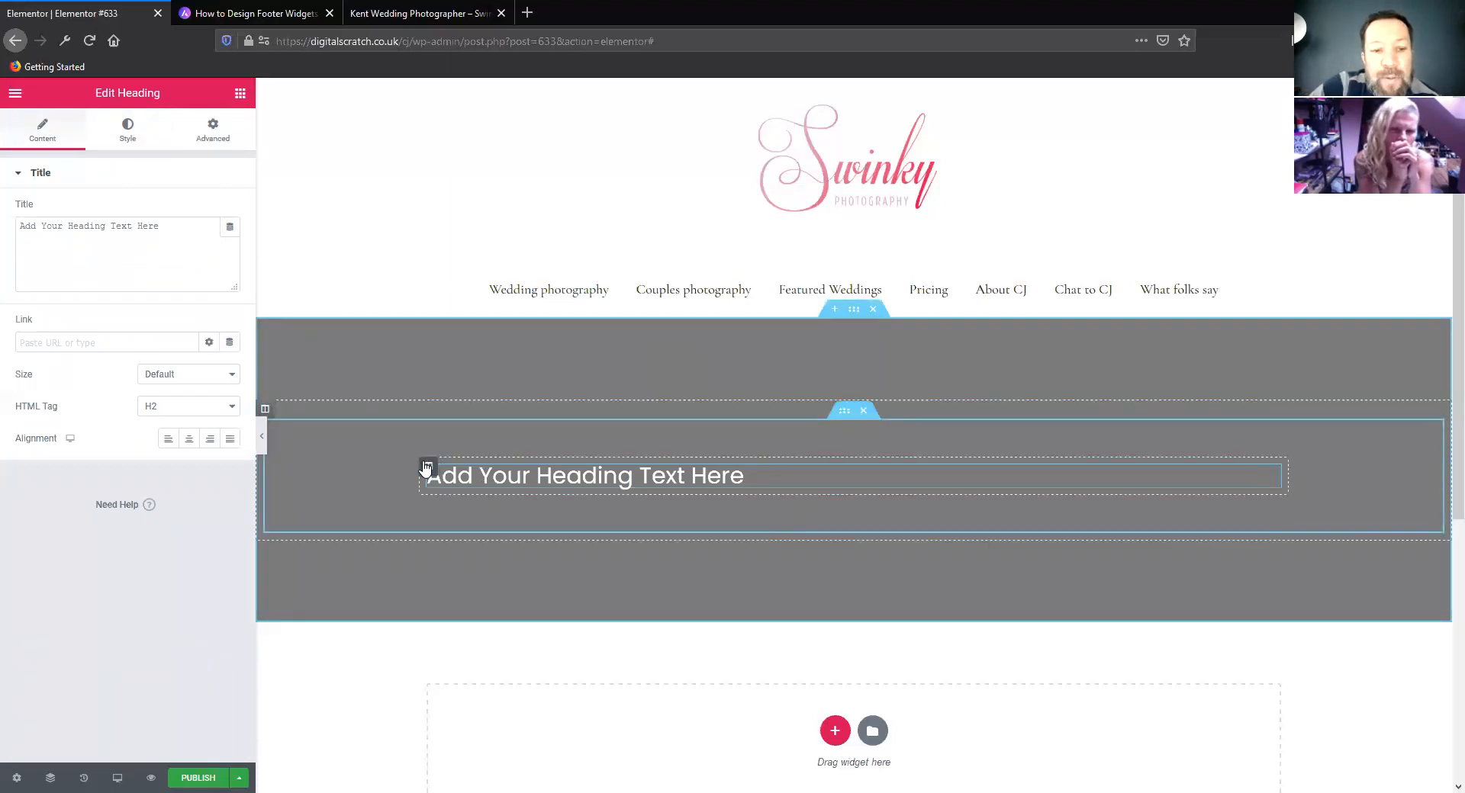
View the settings of the column around the heading, and the inner section's advanced and layout settings
left_click(266, 410)
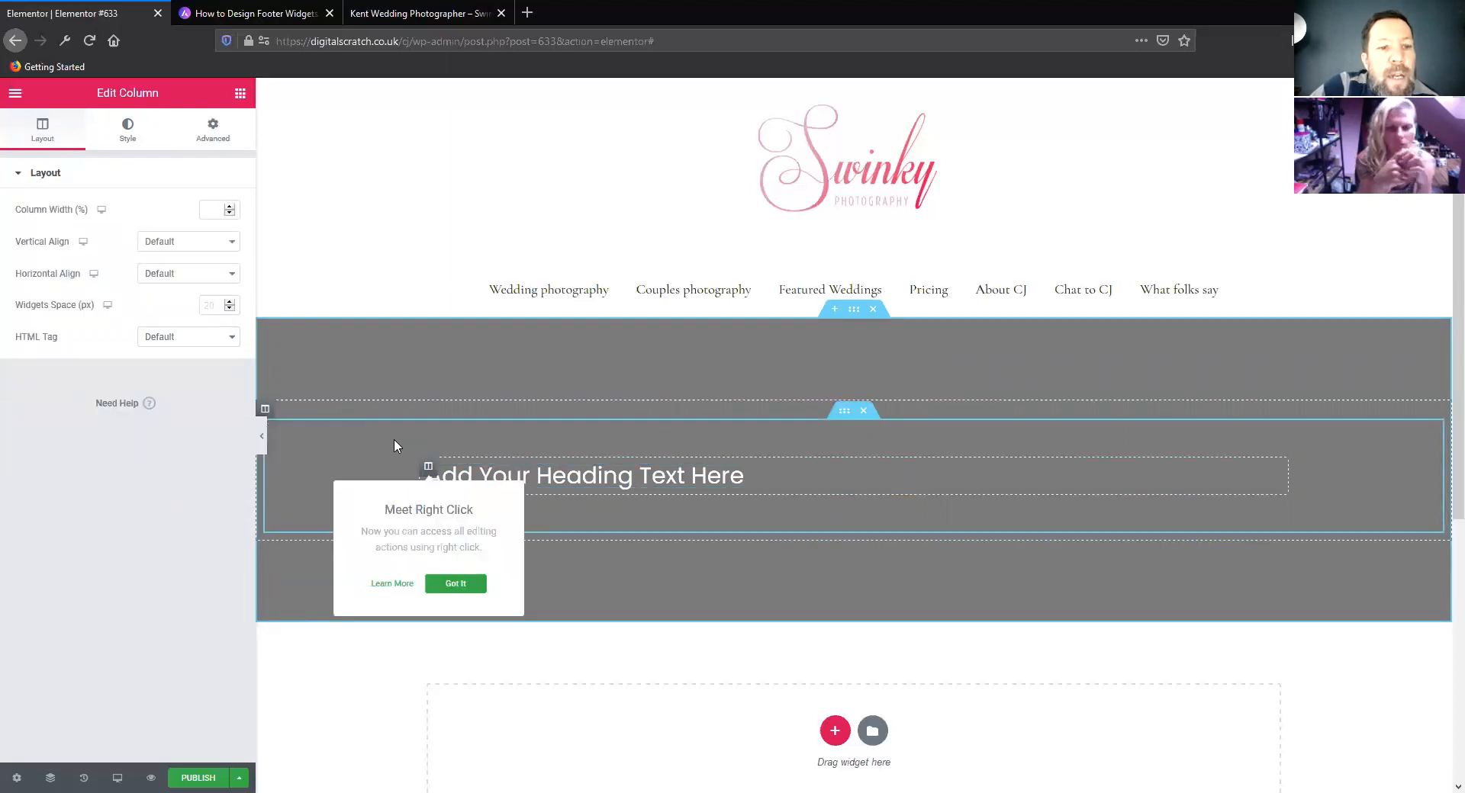
left_click(844, 412)
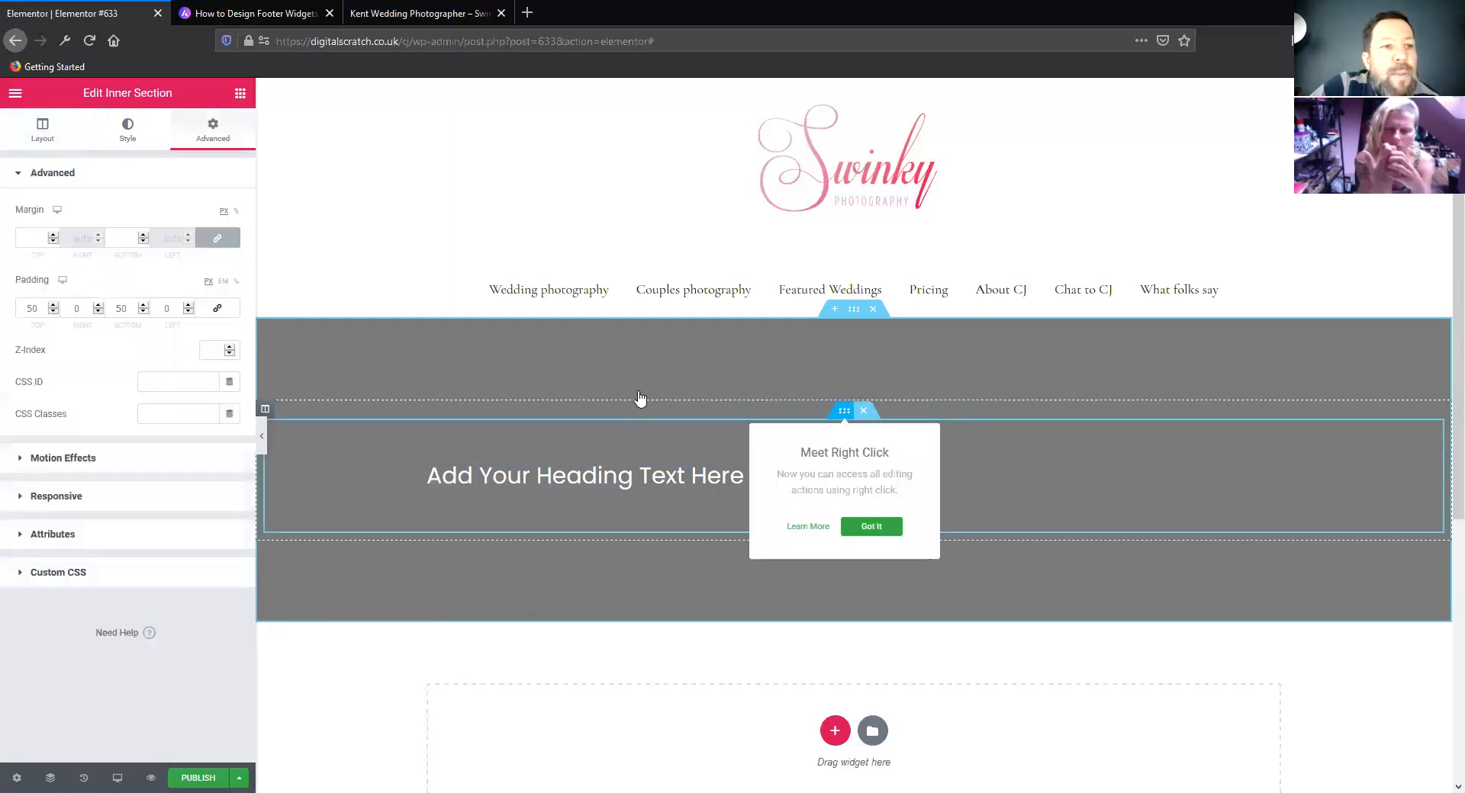
left_click(45, 130)
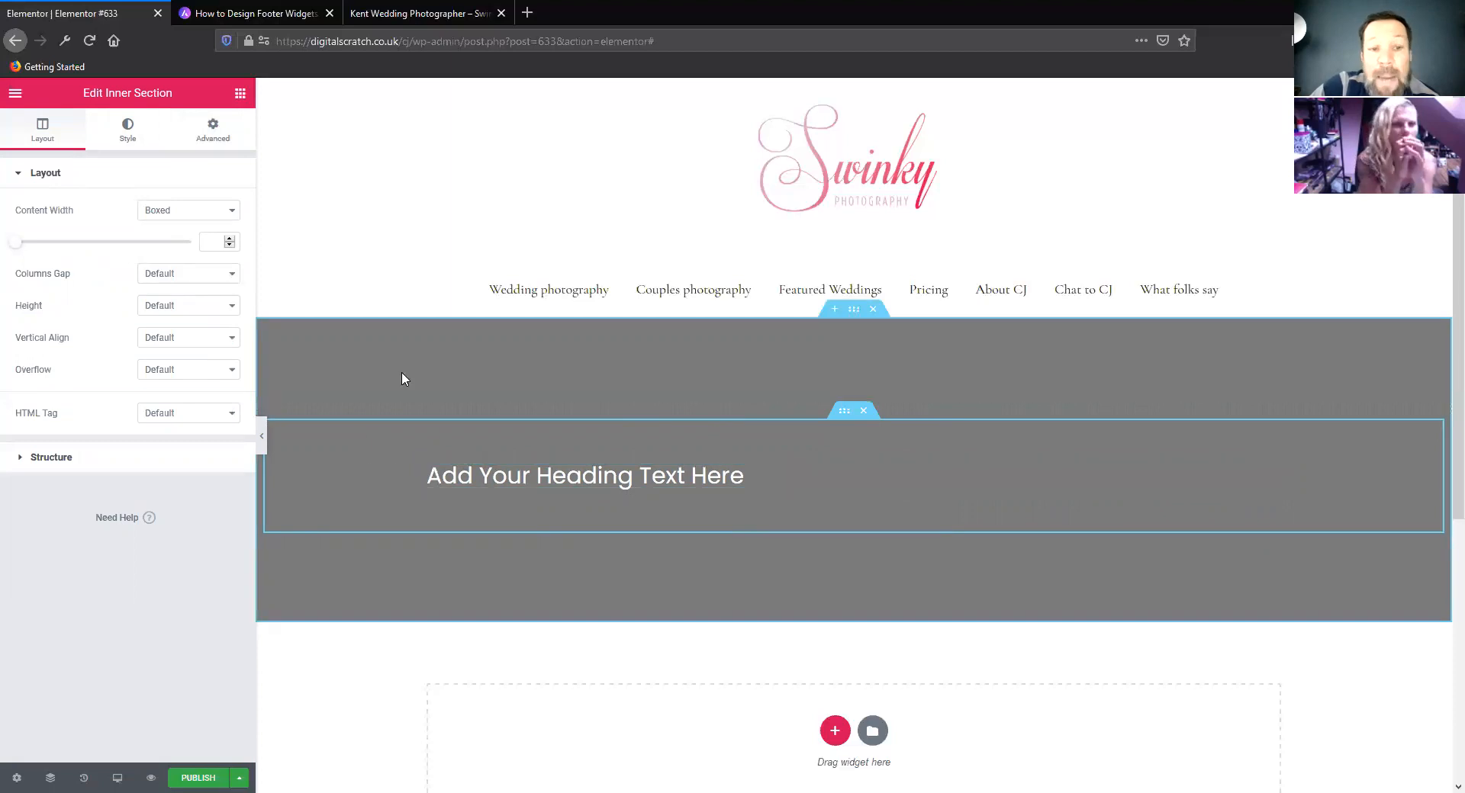
Duplicate the heading's column twice to make three side-by-side heading columns in the inner section
right_click(428, 467)
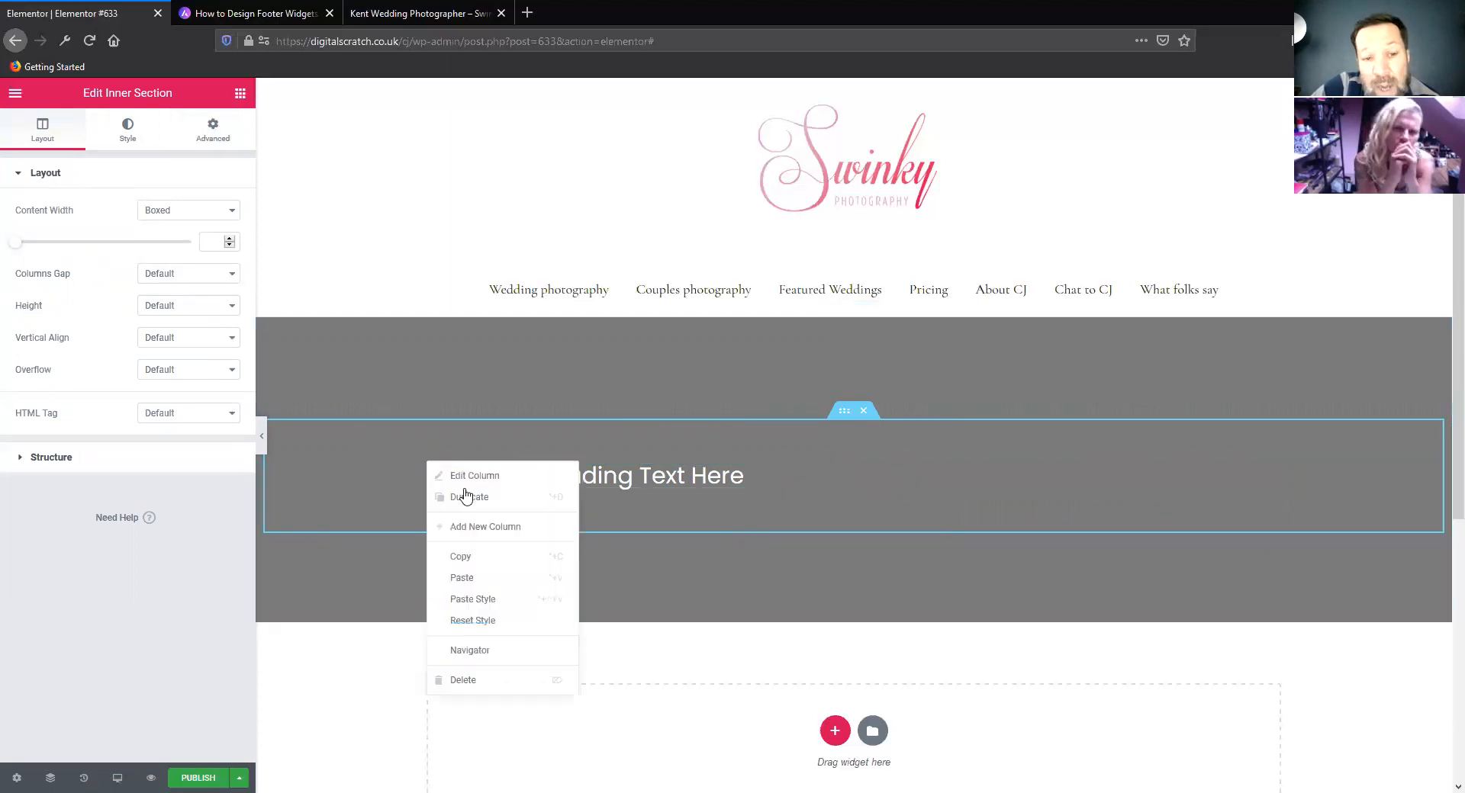
left_click(473, 504)
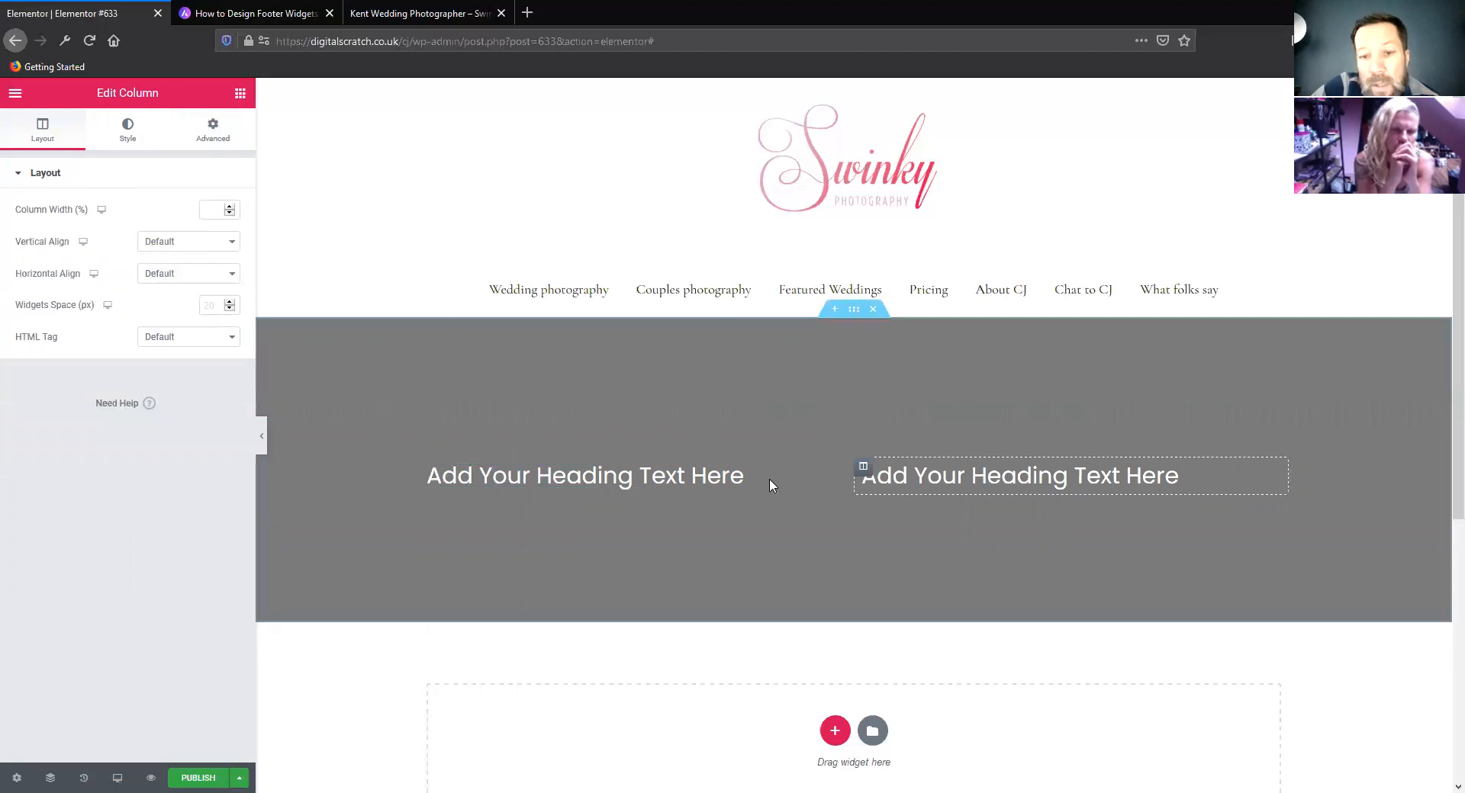
right_click(863, 468)
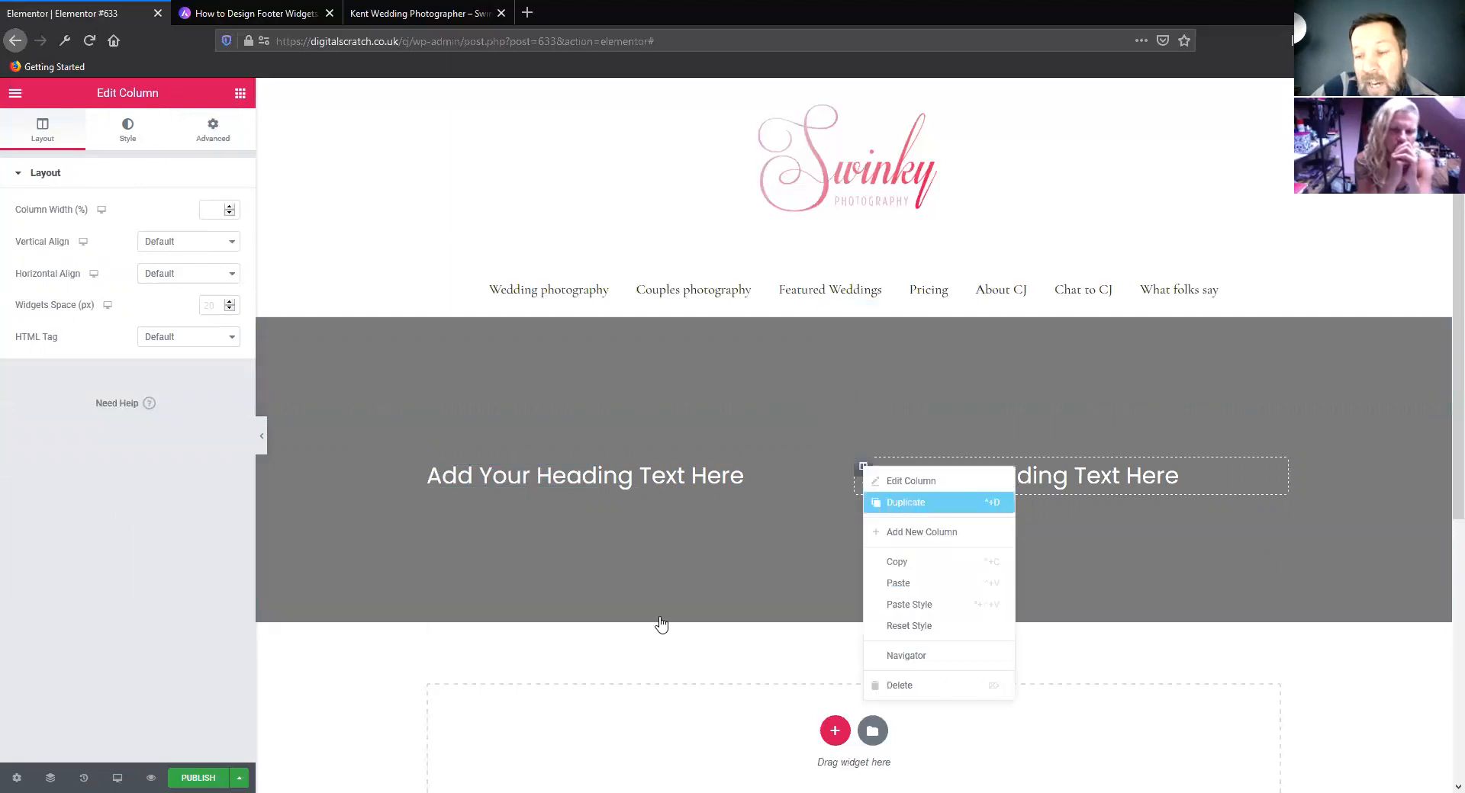
left_click(905, 503)
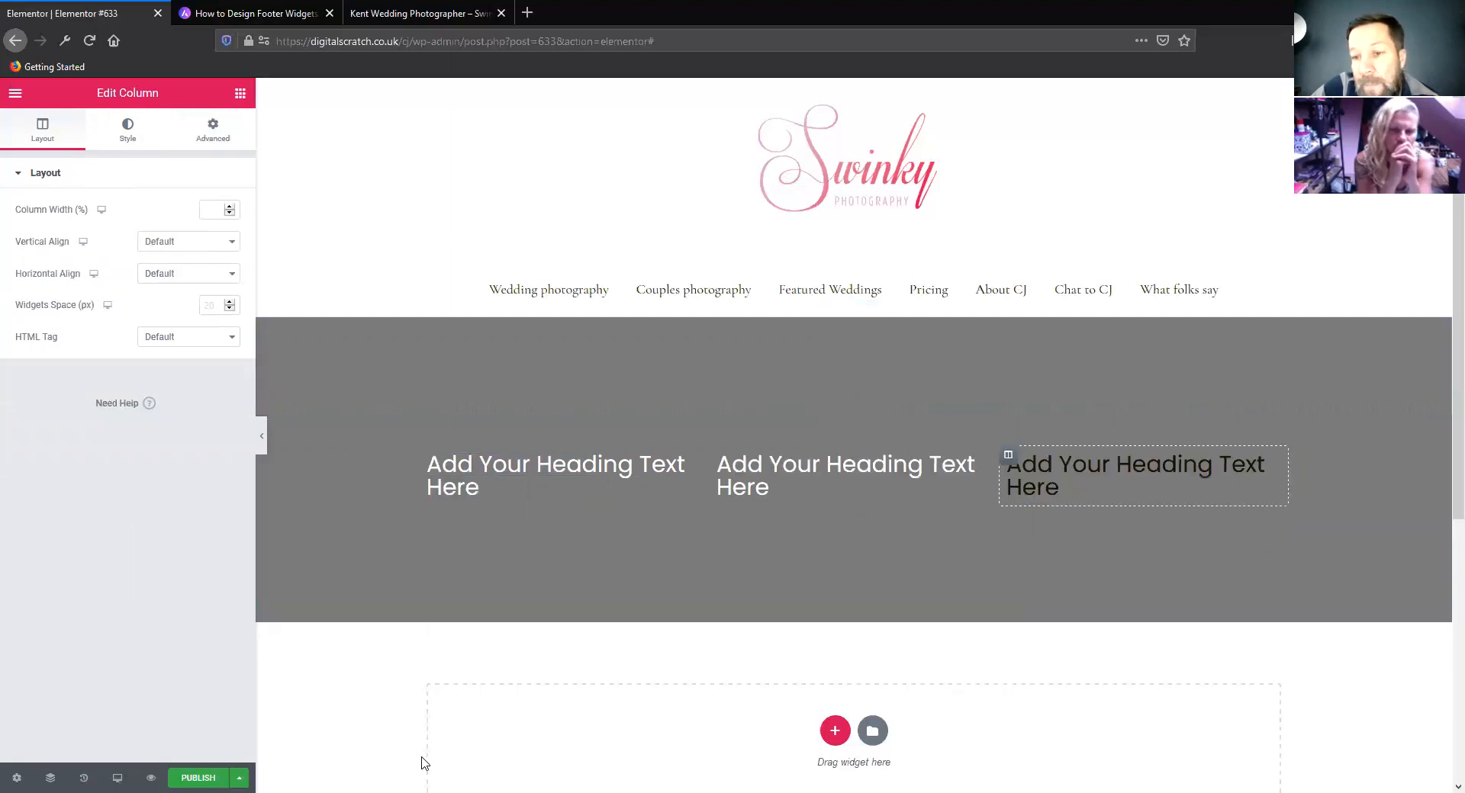
Delete the heading in the third column and put a Form widget in its place
left_click(1275, 463)
right_click(1274, 466)
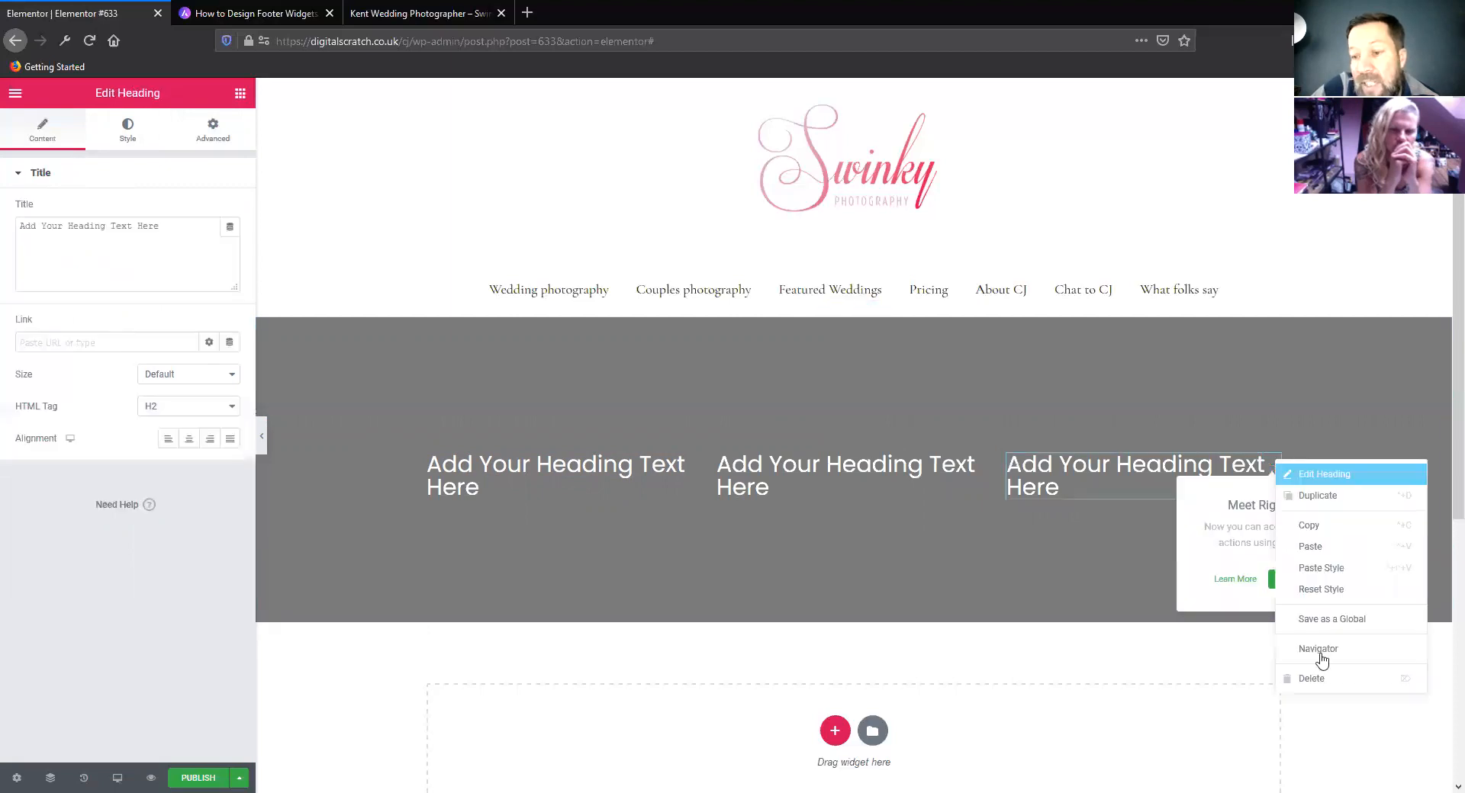
left_click(1329, 679)
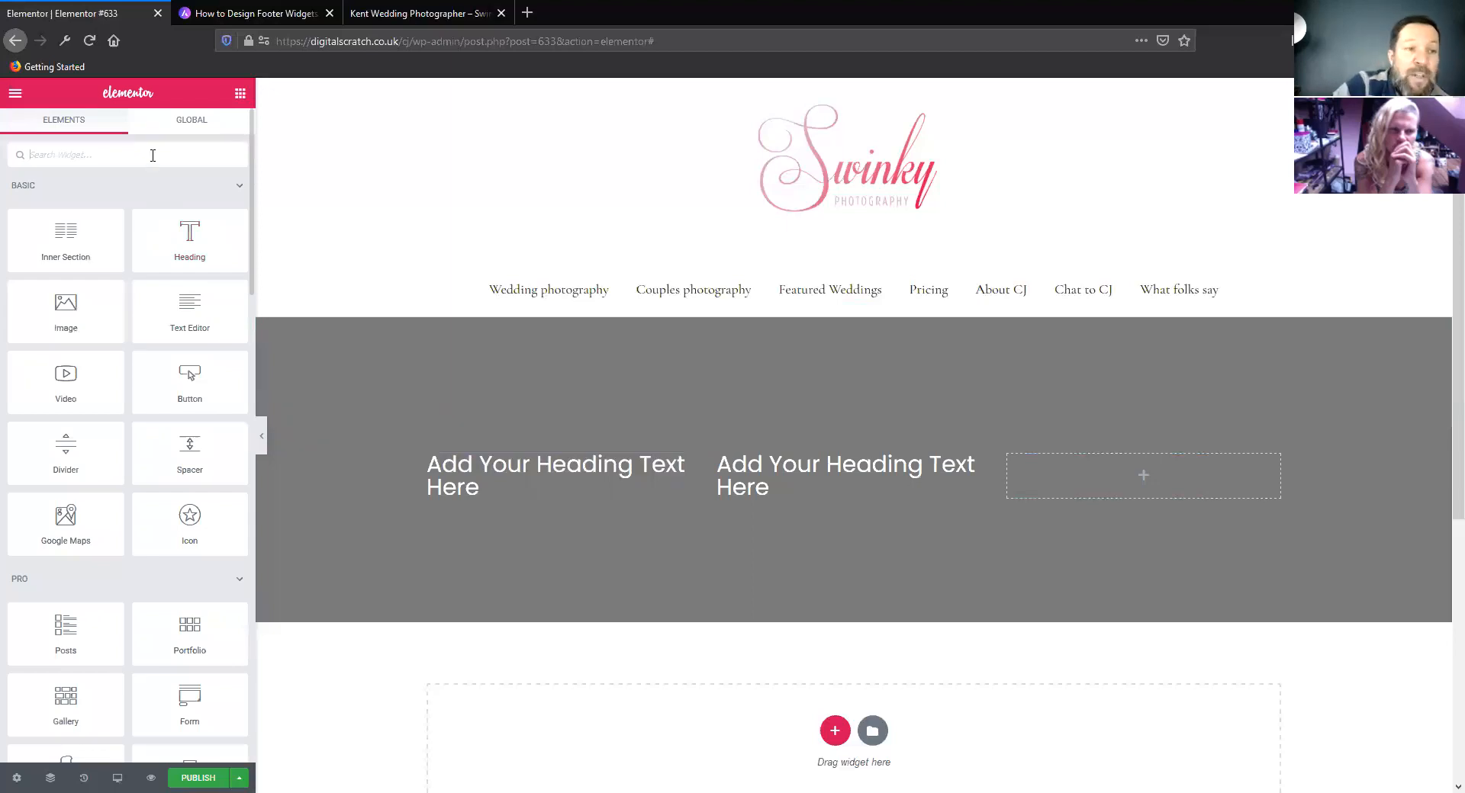
type("form")
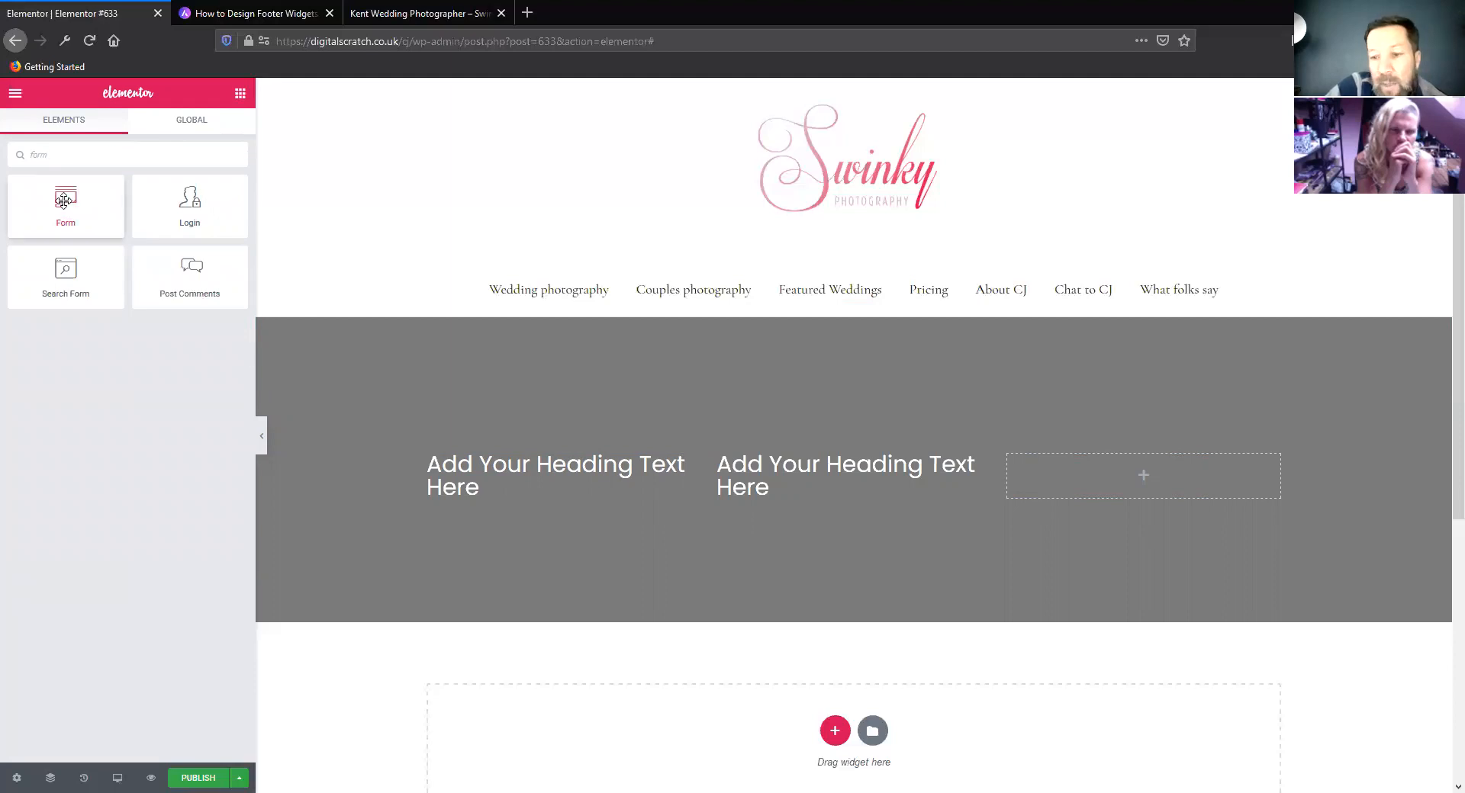
left_click_drag(649, 296, 638, 404)
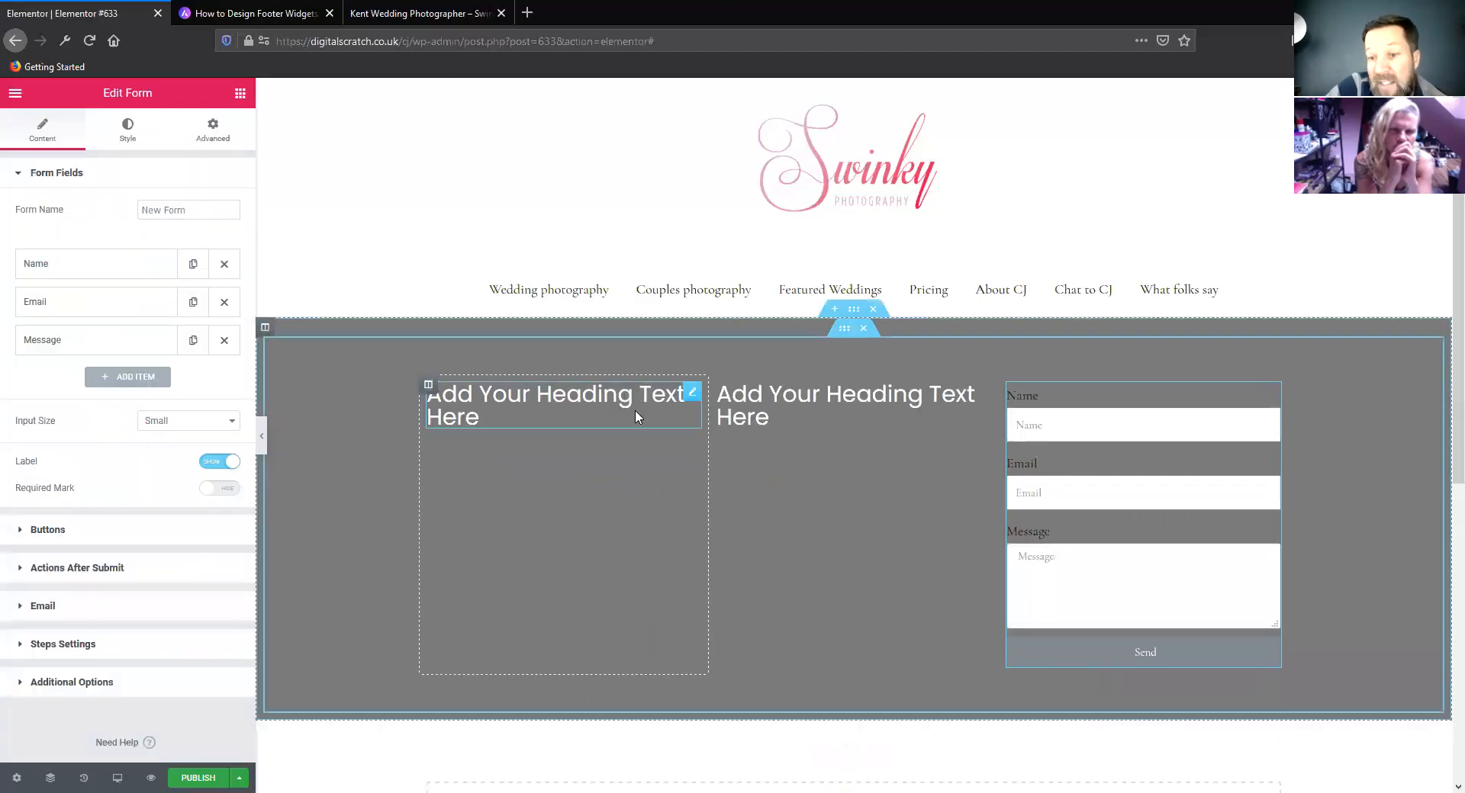
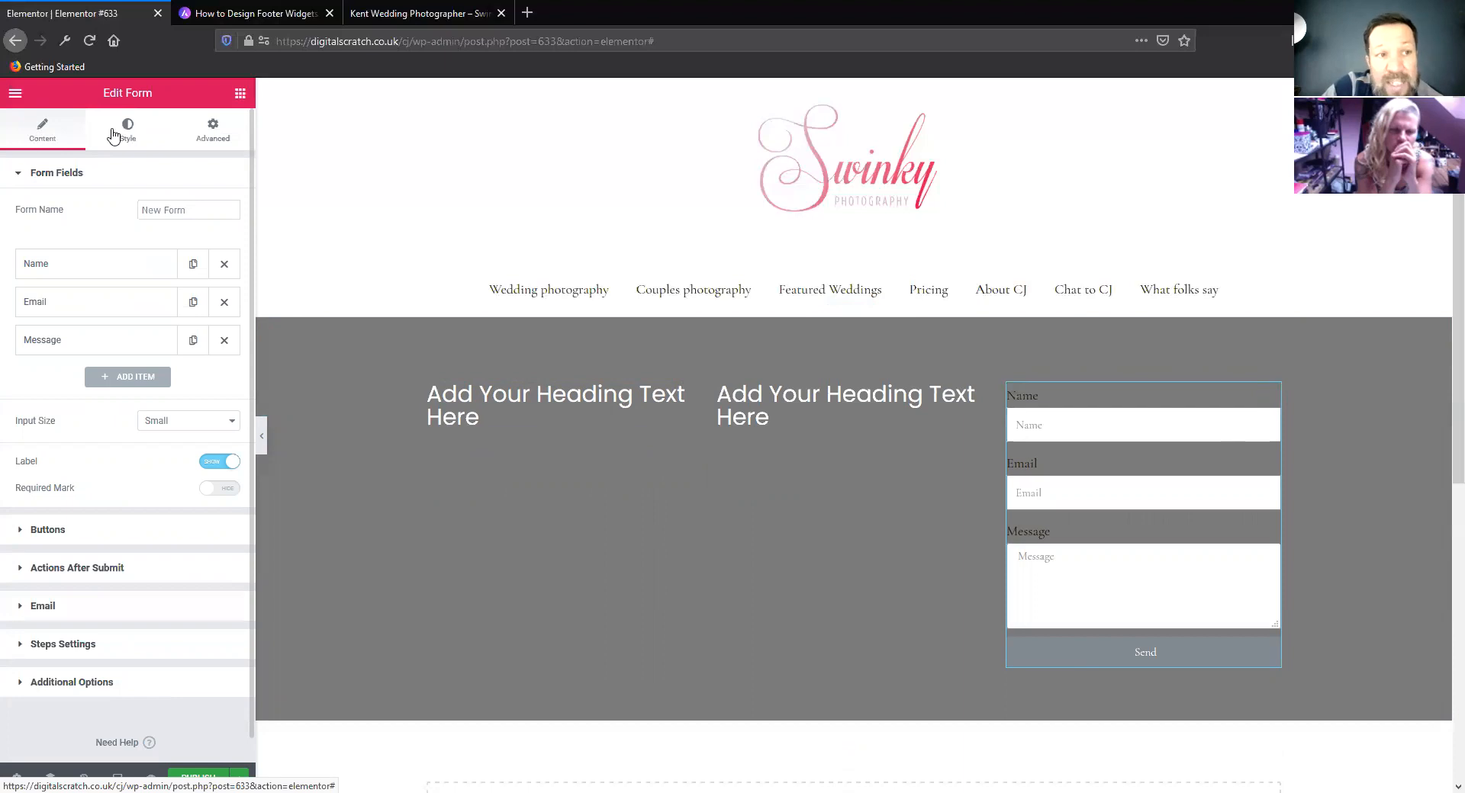
Look through the form's style and advanced settings, and hide its field labels in the content settings
left_click(217, 130)
left_click(122, 131)
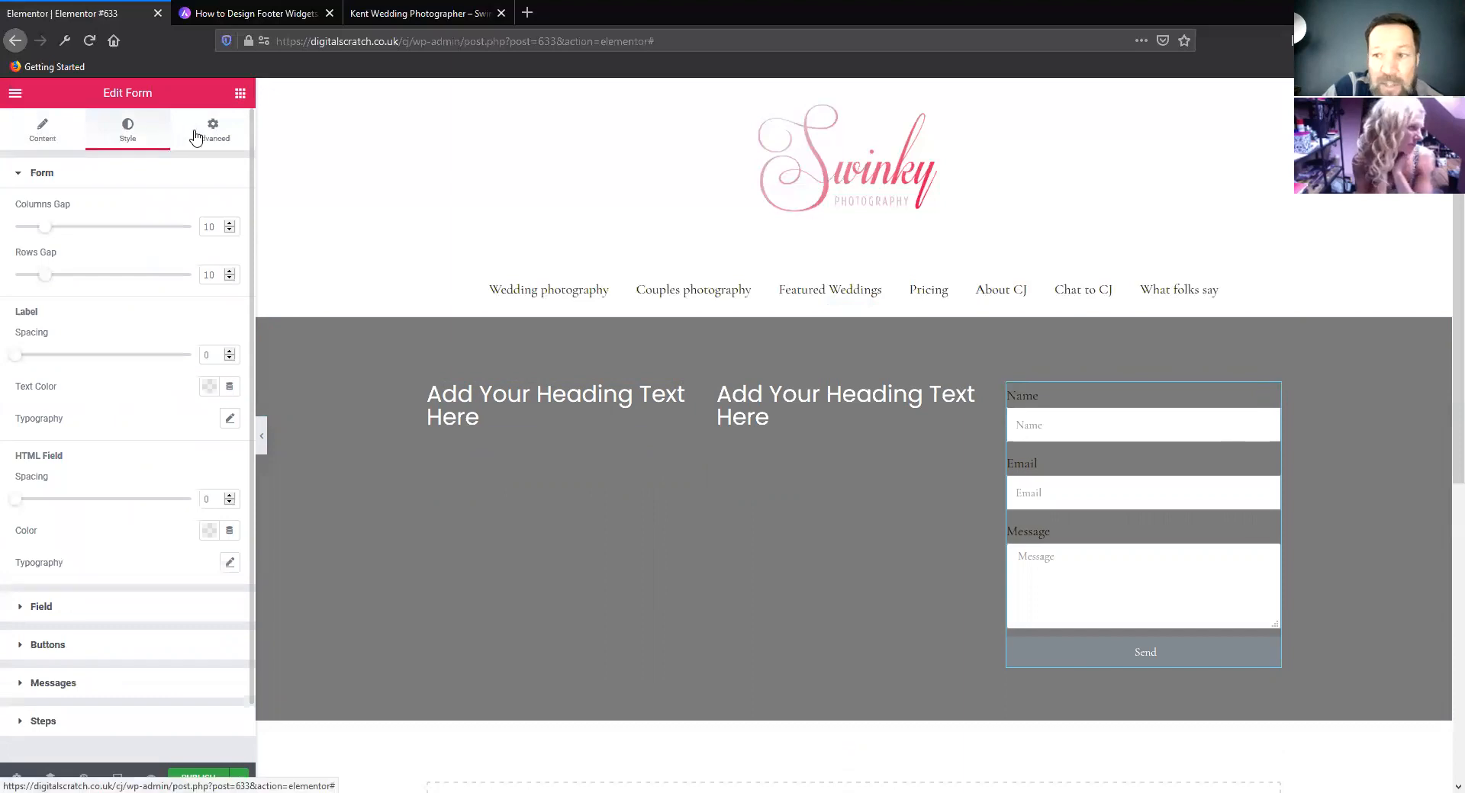
left_click(206, 135)
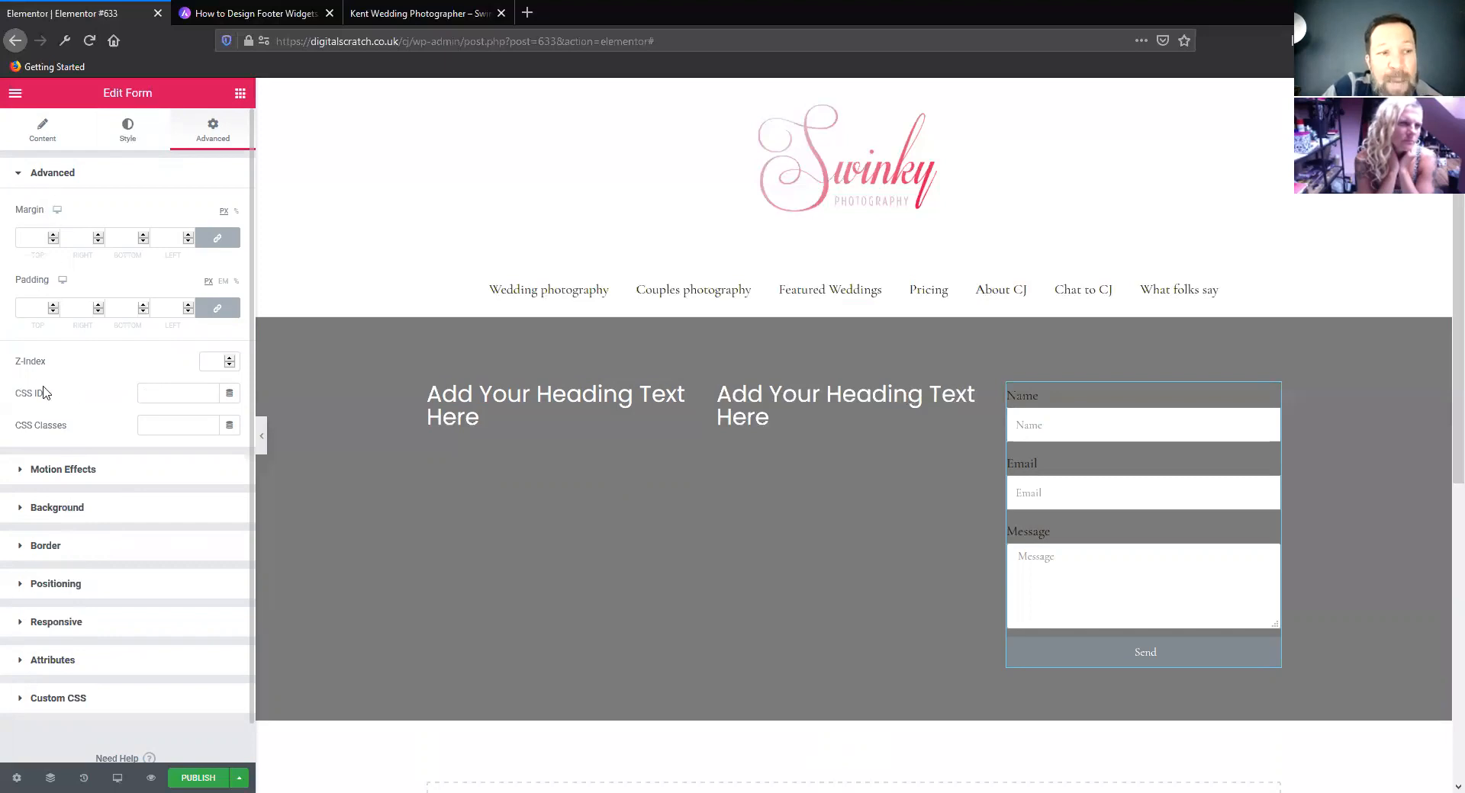
left_click(126, 134)
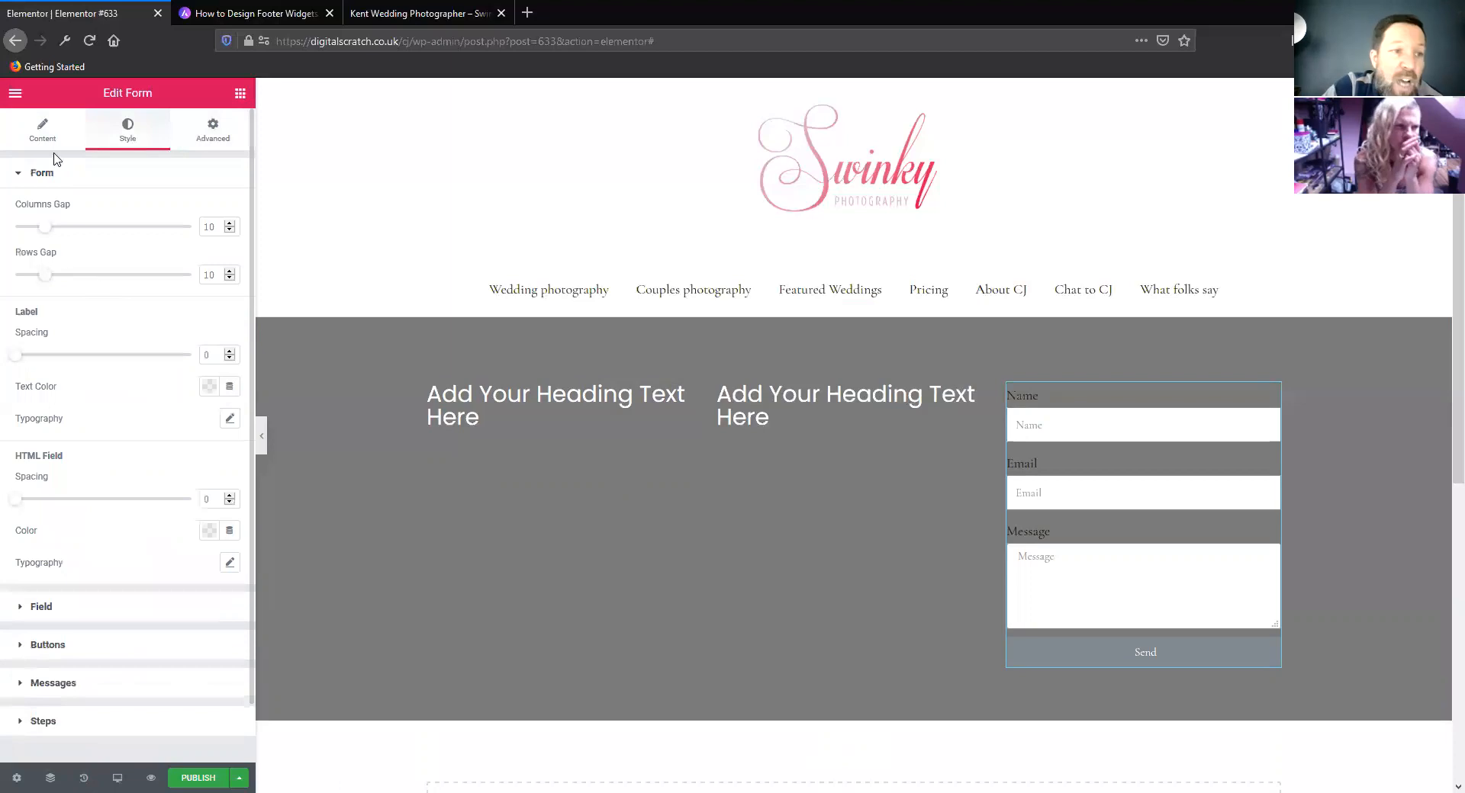
left_click(42, 129)
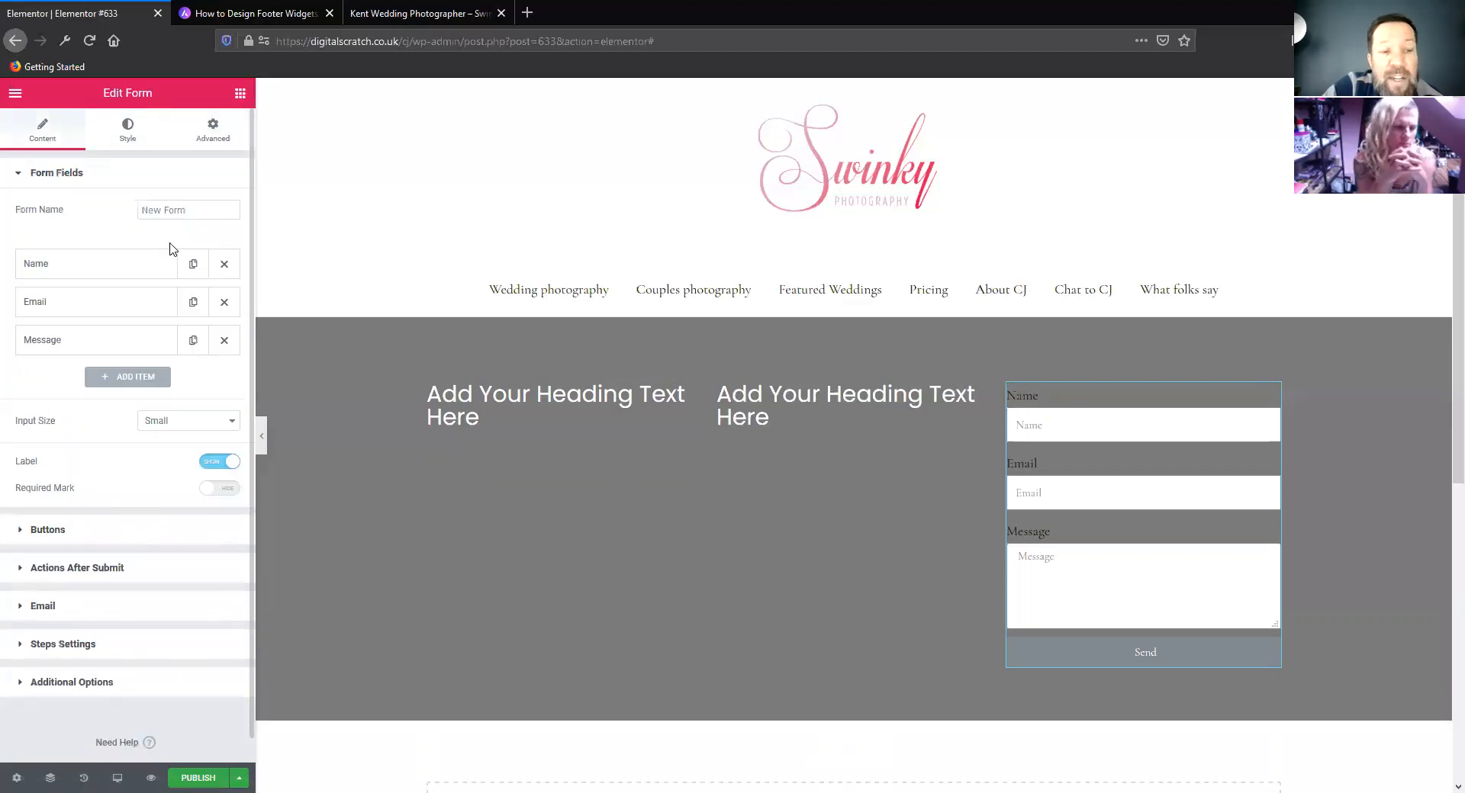
left_click(213, 463)
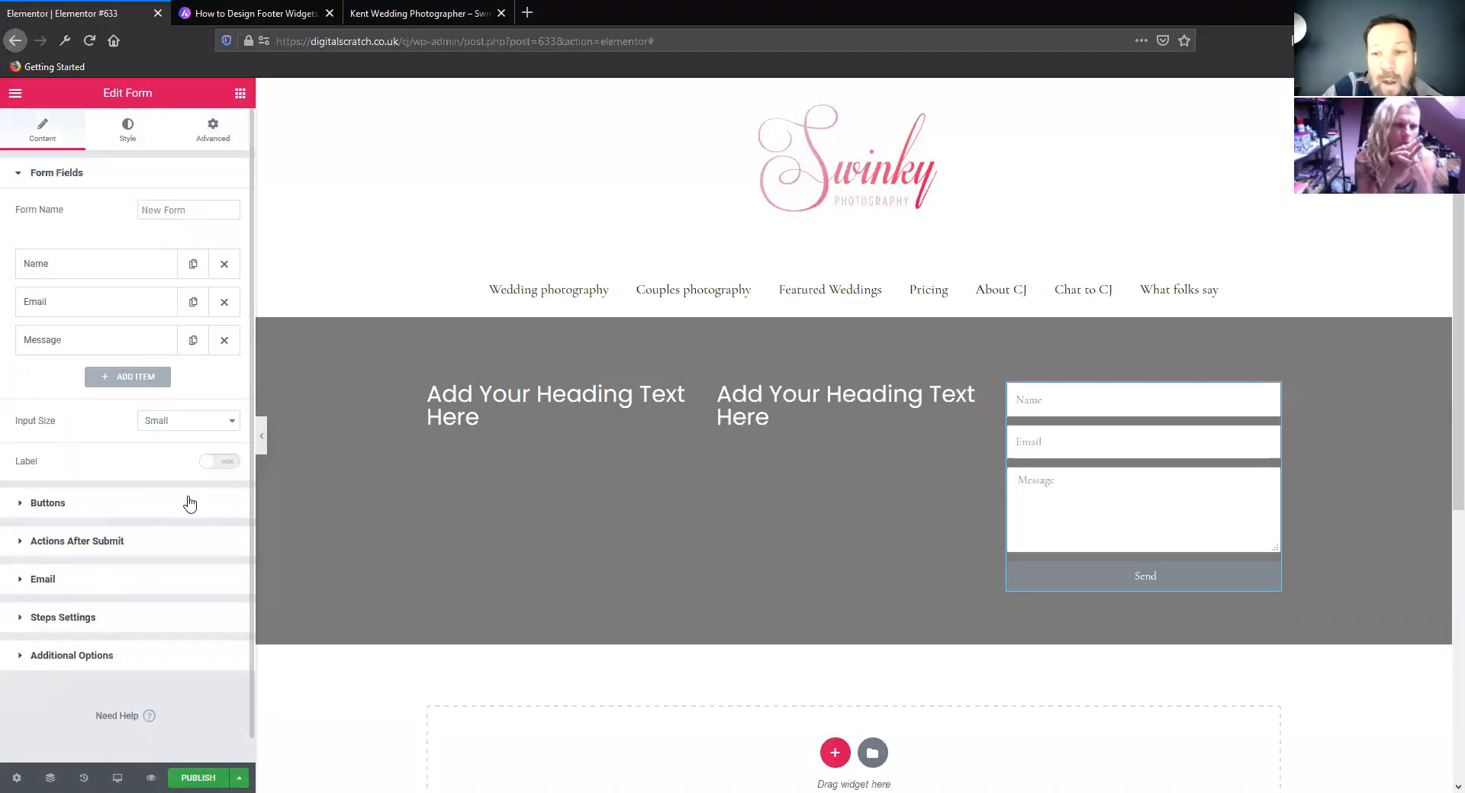
Move the heading in the middle column below the heading in the first column
left_click_drag(920, 390, 650, 607)
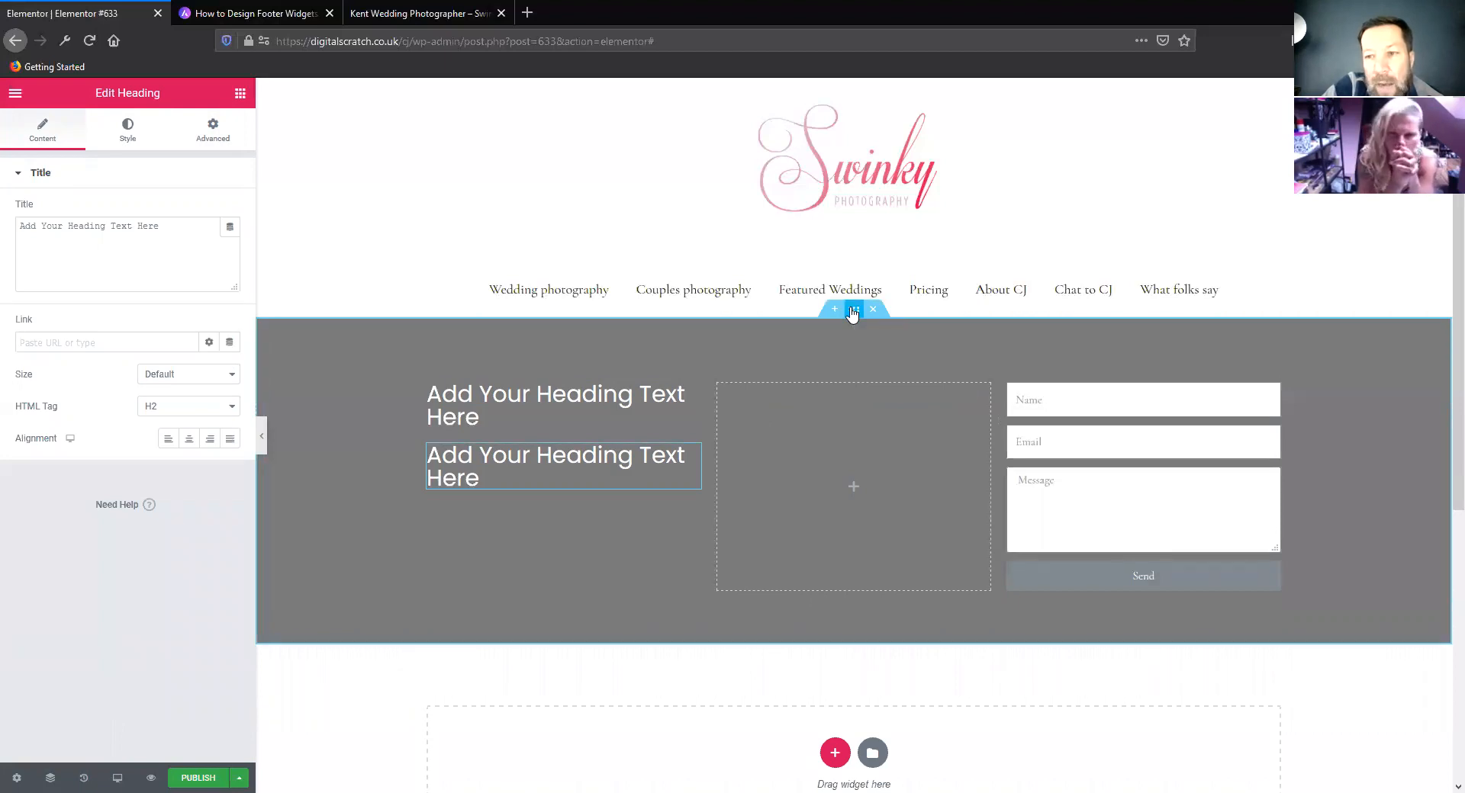
Give the outer section a classic background overlay using the media library's first-row photo of a person in red straps beside a dog
left_click(853, 312)
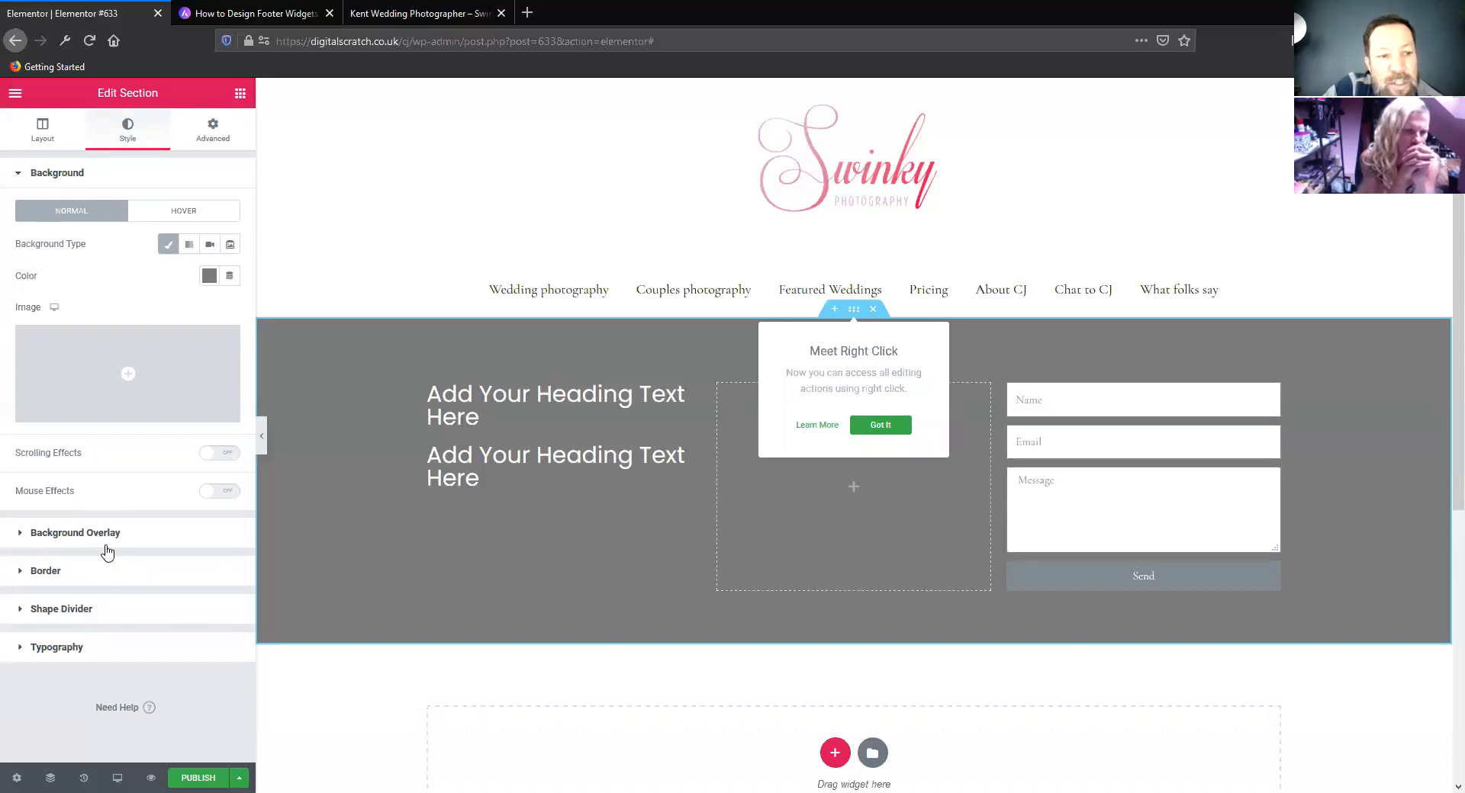
left_click(161, 548)
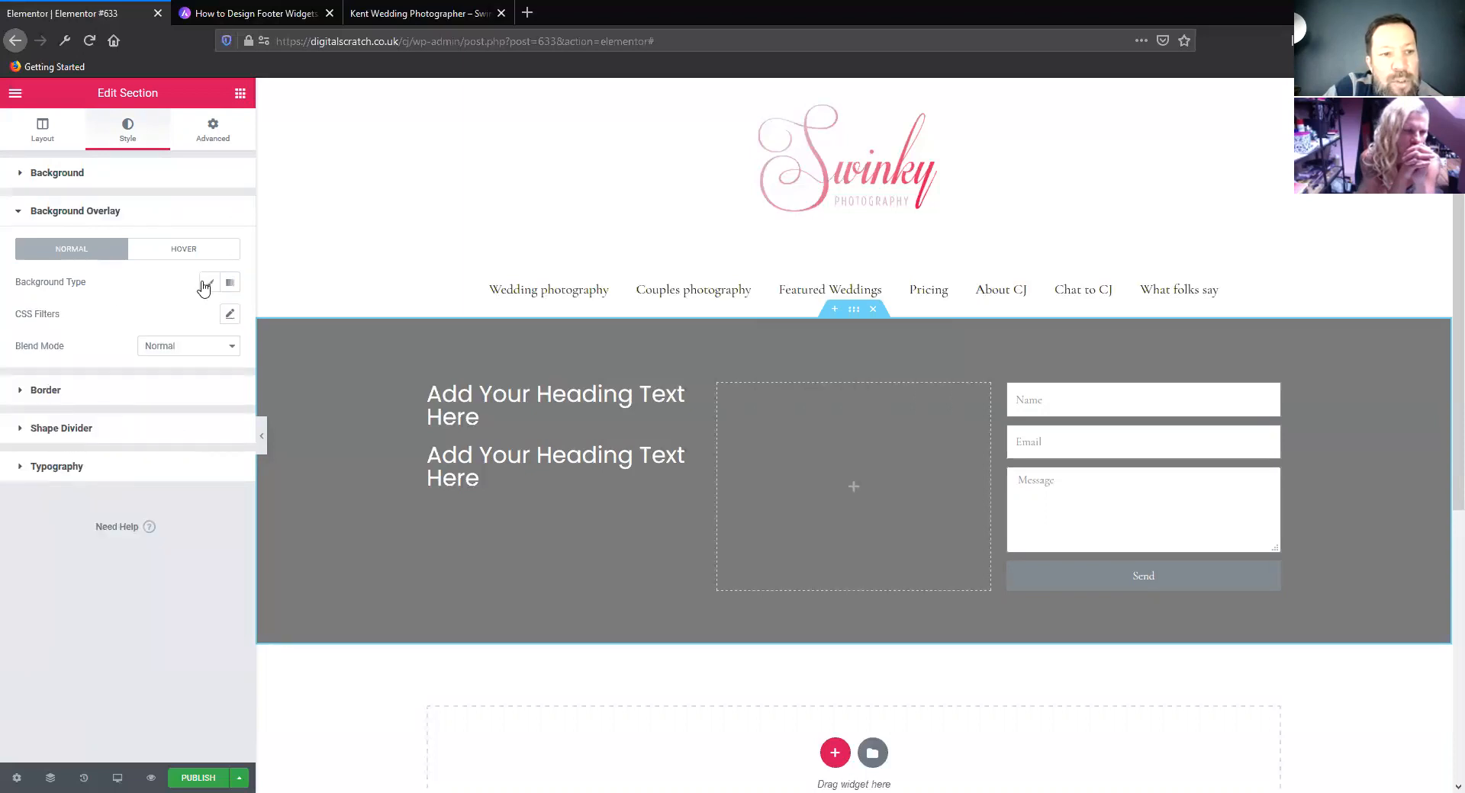
left_click(208, 284)
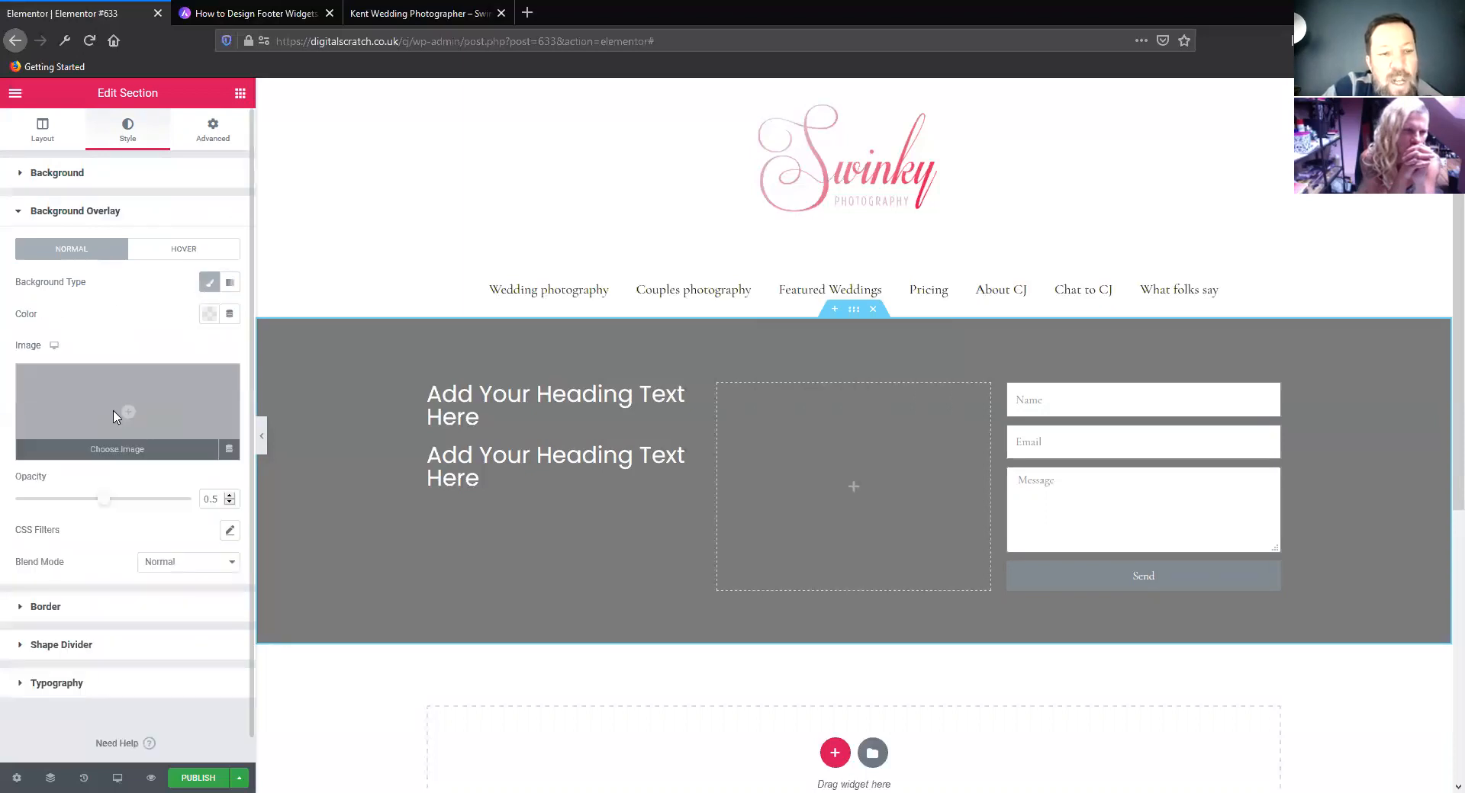
left_click(114, 416)
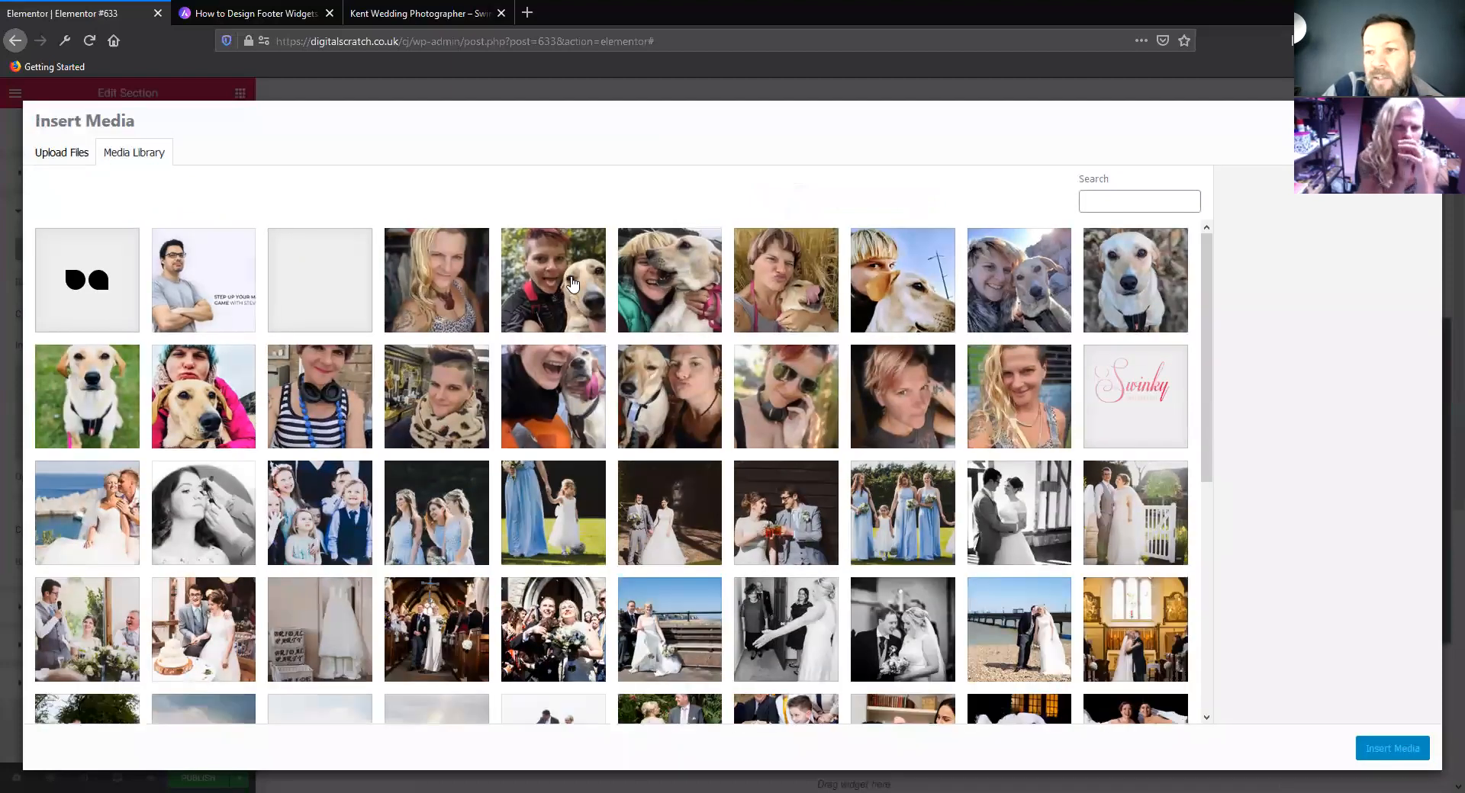
left_click(572, 285)
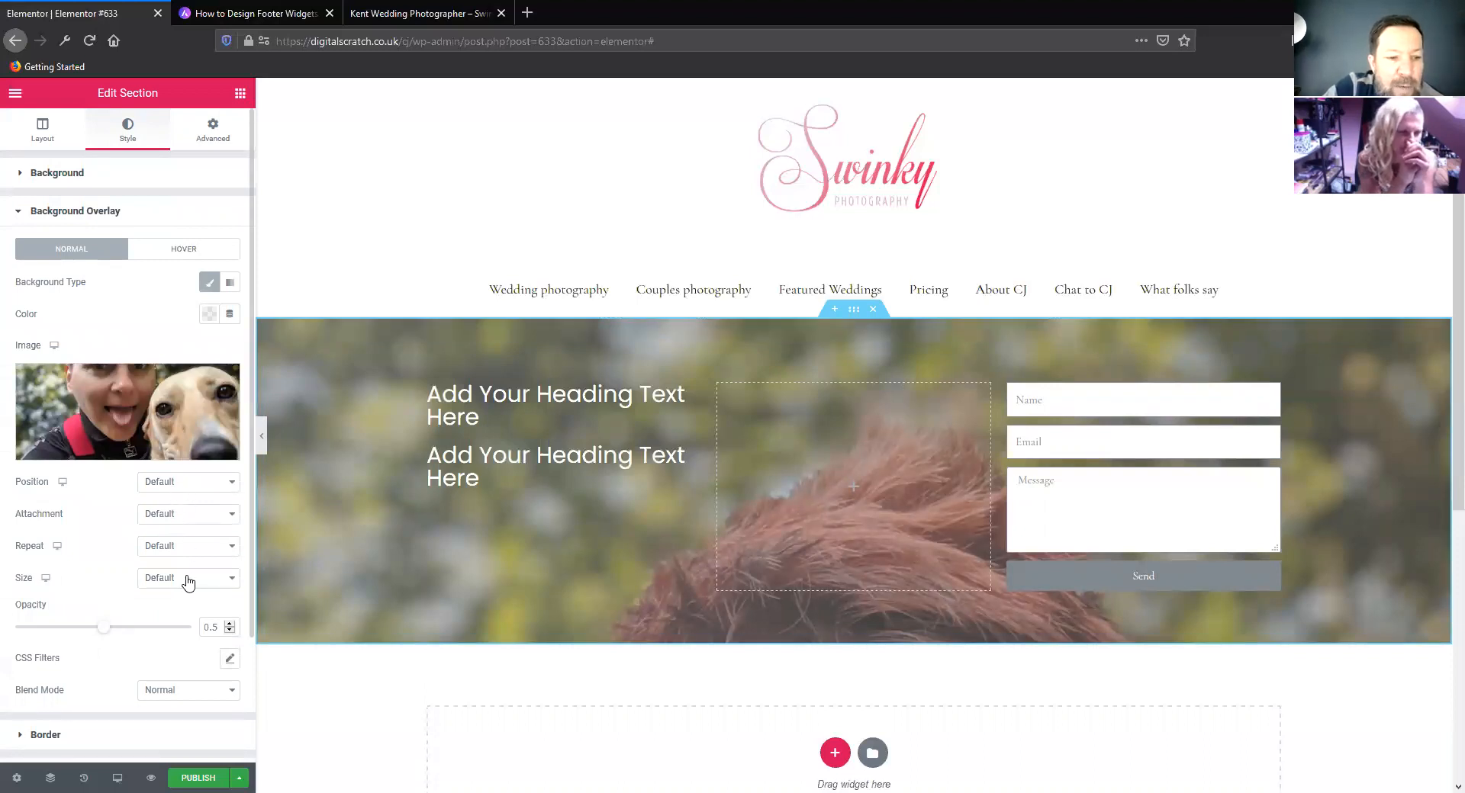
Try the Center Center and Center Left positions for the overlay image
left_click(189, 482)
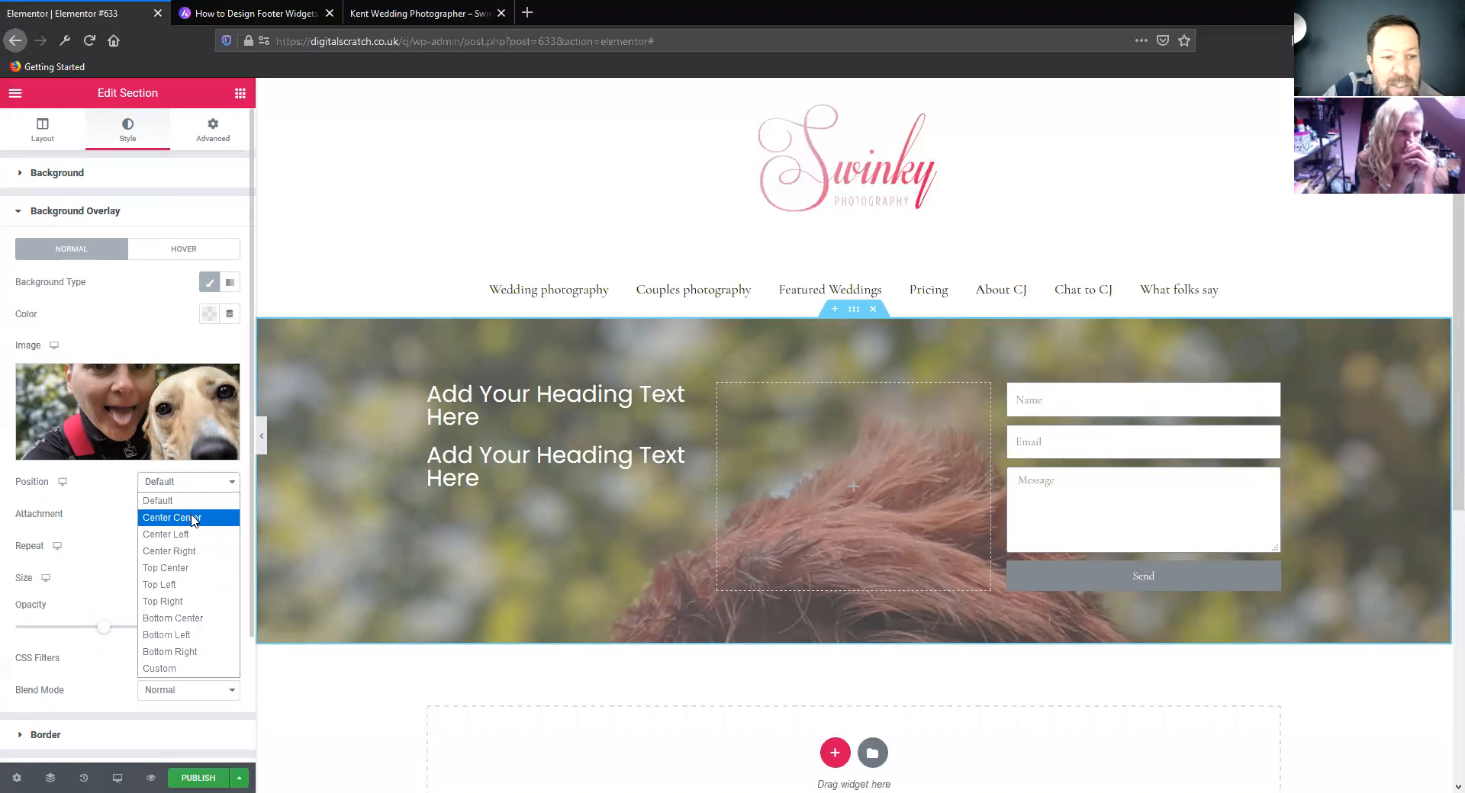
left_click(123, 521)
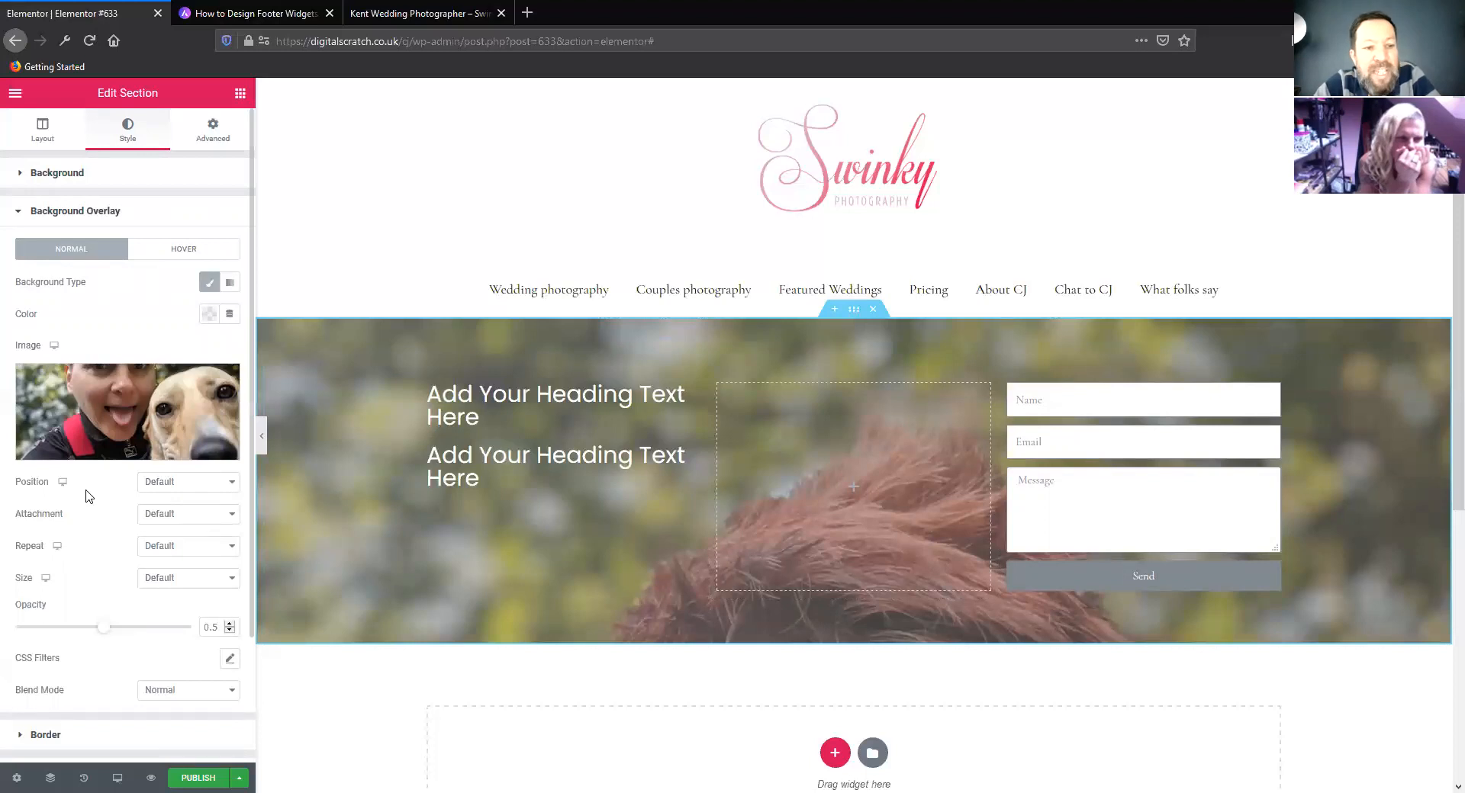
left_click(174, 483)
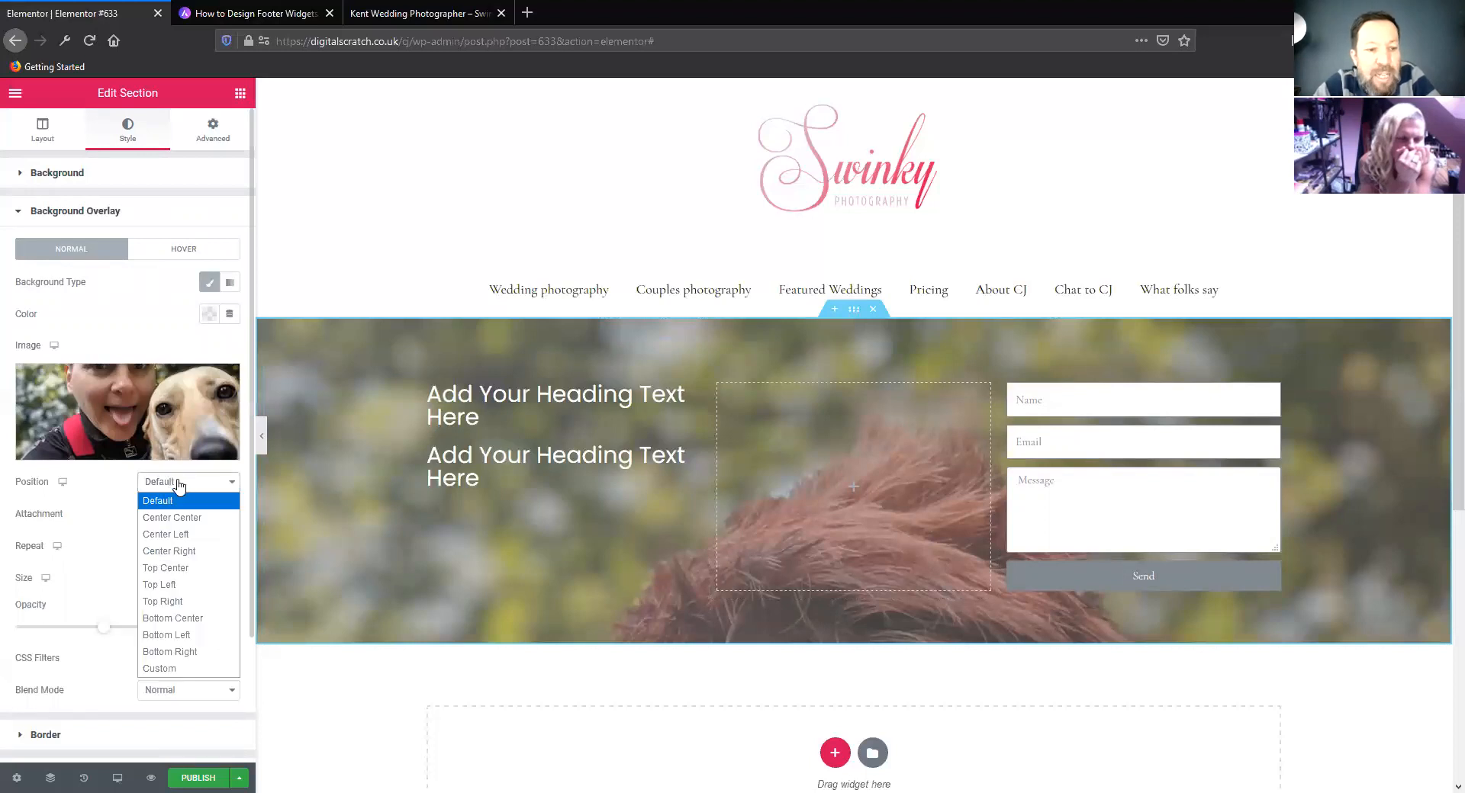
left_click(181, 519)
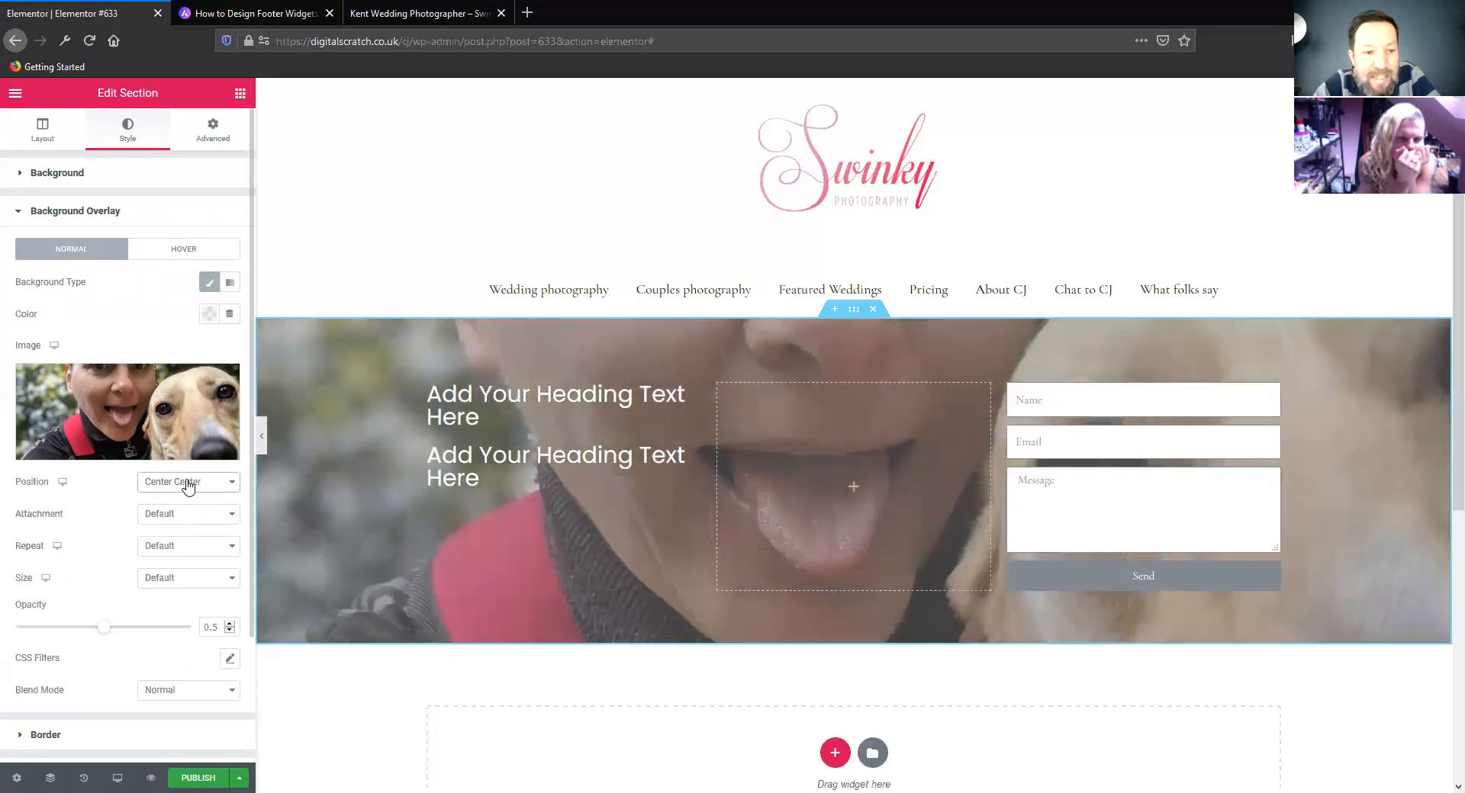
left_click(188, 484)
left_click(178, 535)
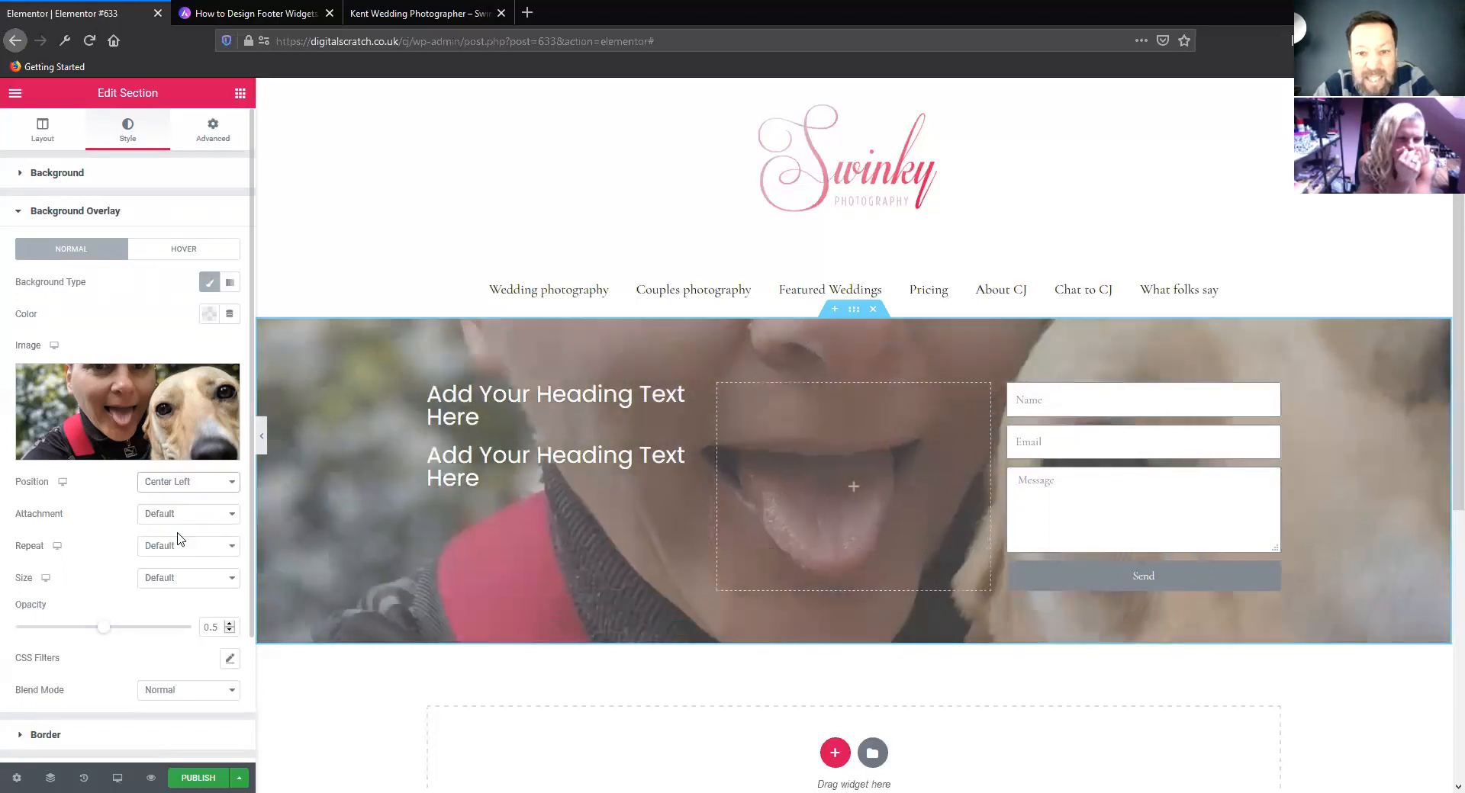
Set the overlay image to a custom position with X at -616 px and Y at -97 px
left_click(189, 482)
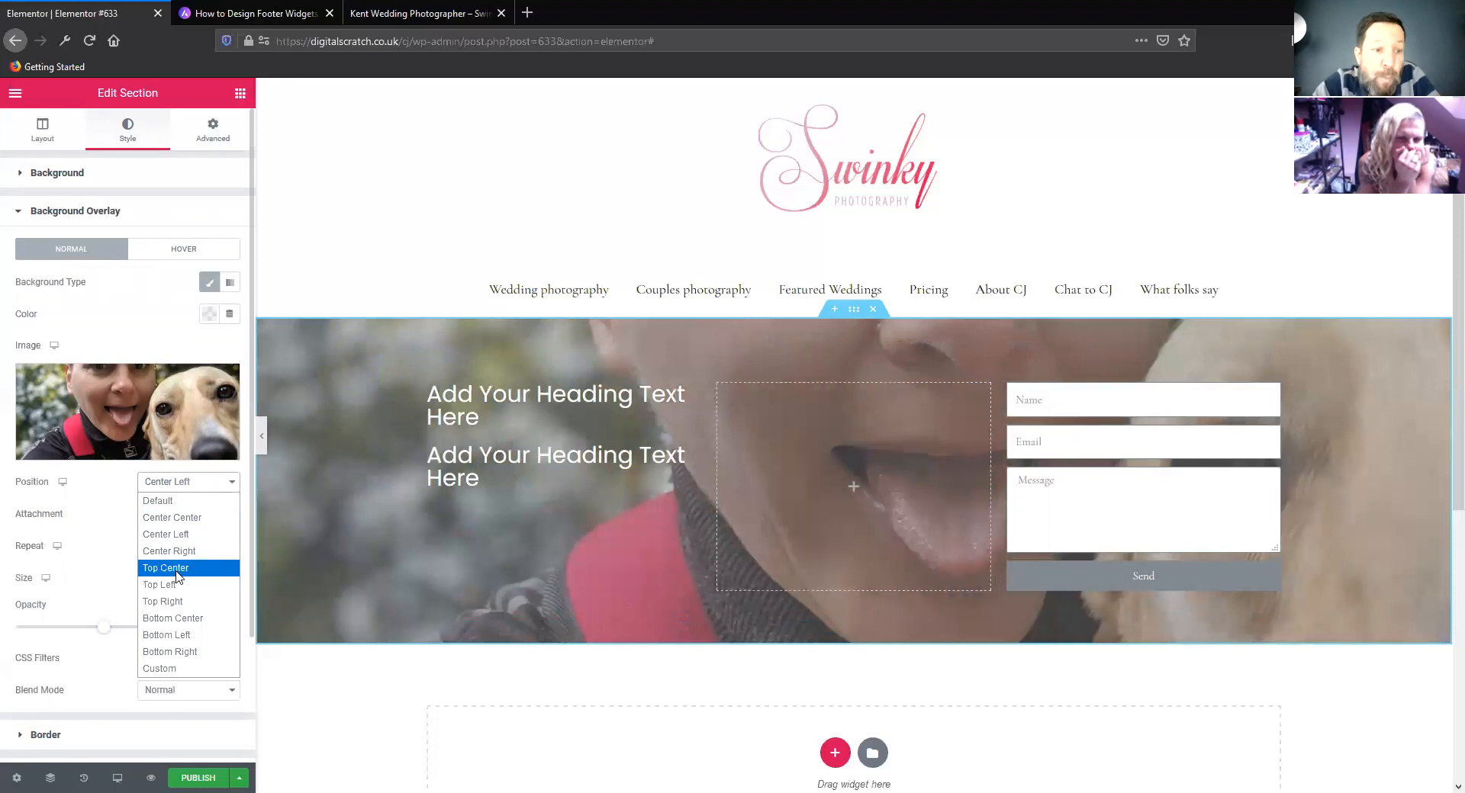
left_click(183, 669)
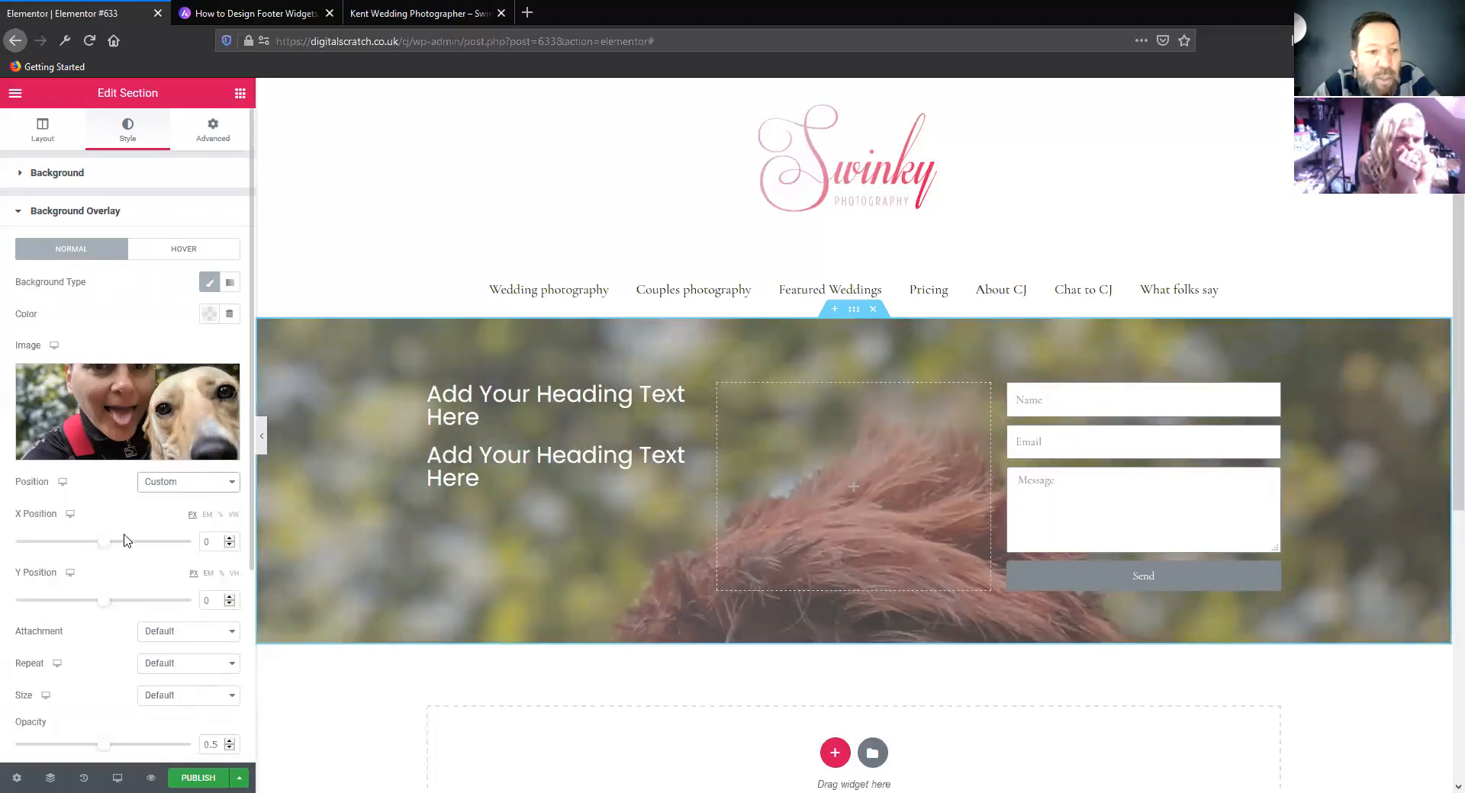
left_click_drag(103, 544, 36, 542)
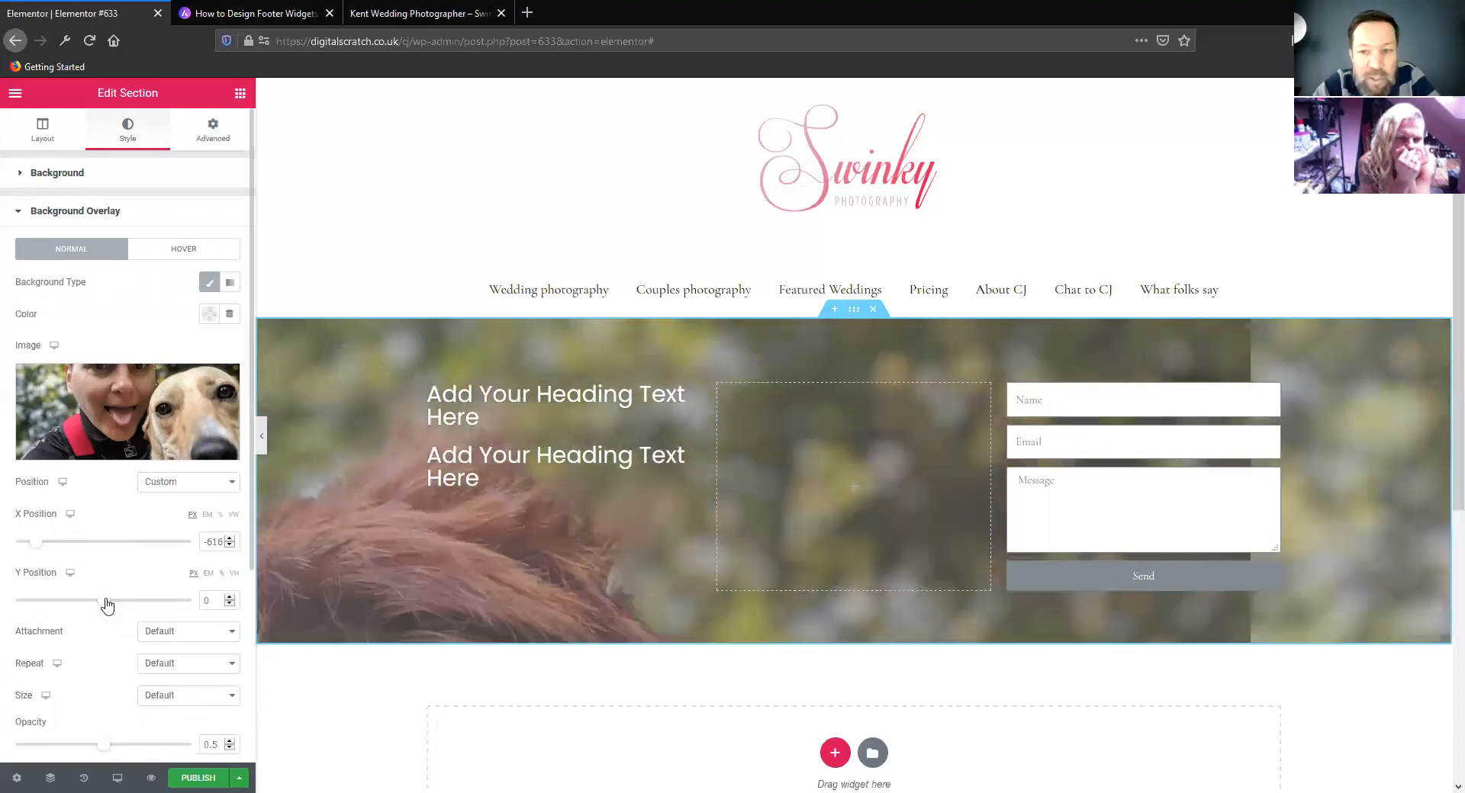
left_click_drag(138, 600, 93, 598)
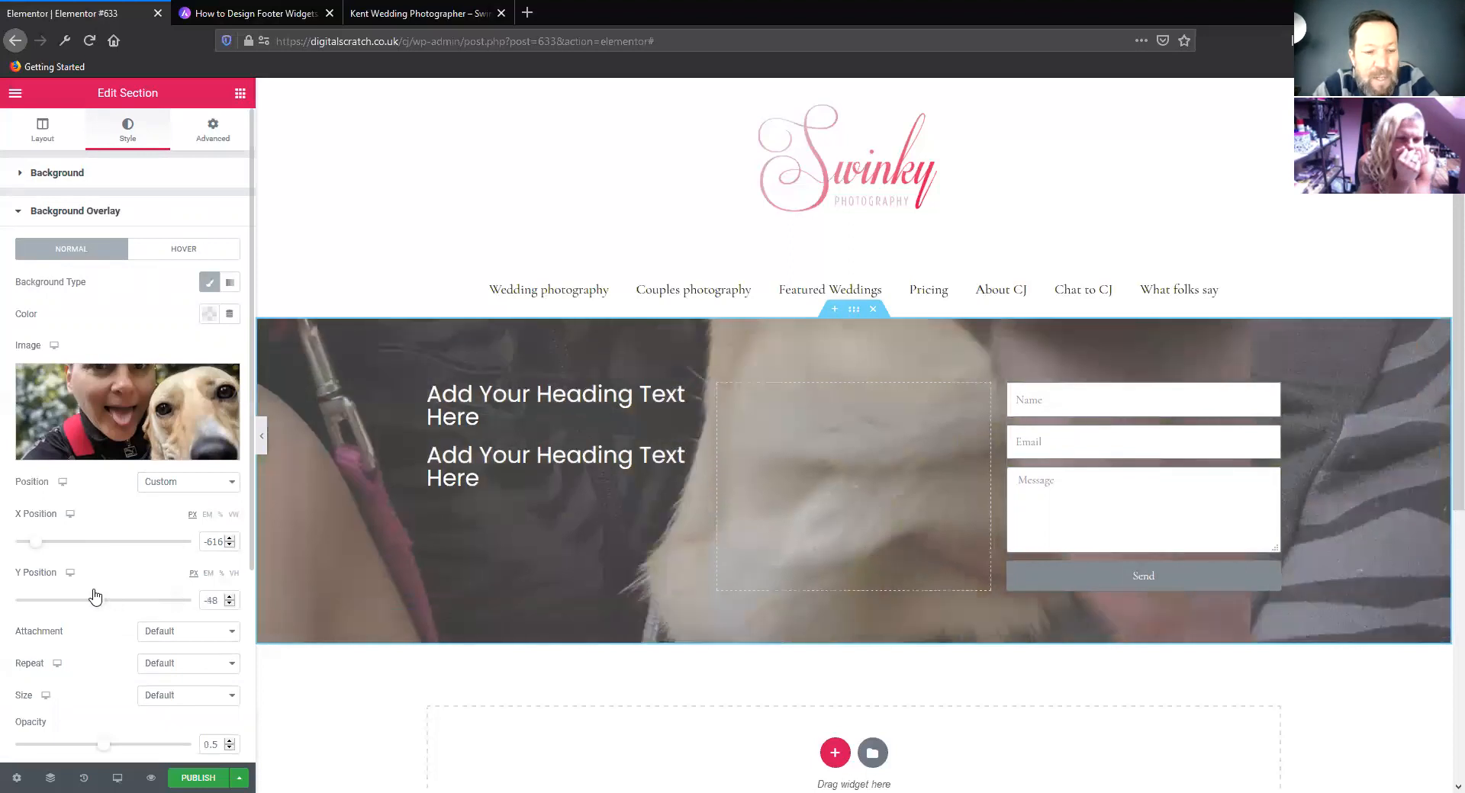
Try the Scroll and Fixed attachments for the overlay image, and check how the Fixed image behaves as the page moves
scroll(122, 555, "down", 1)
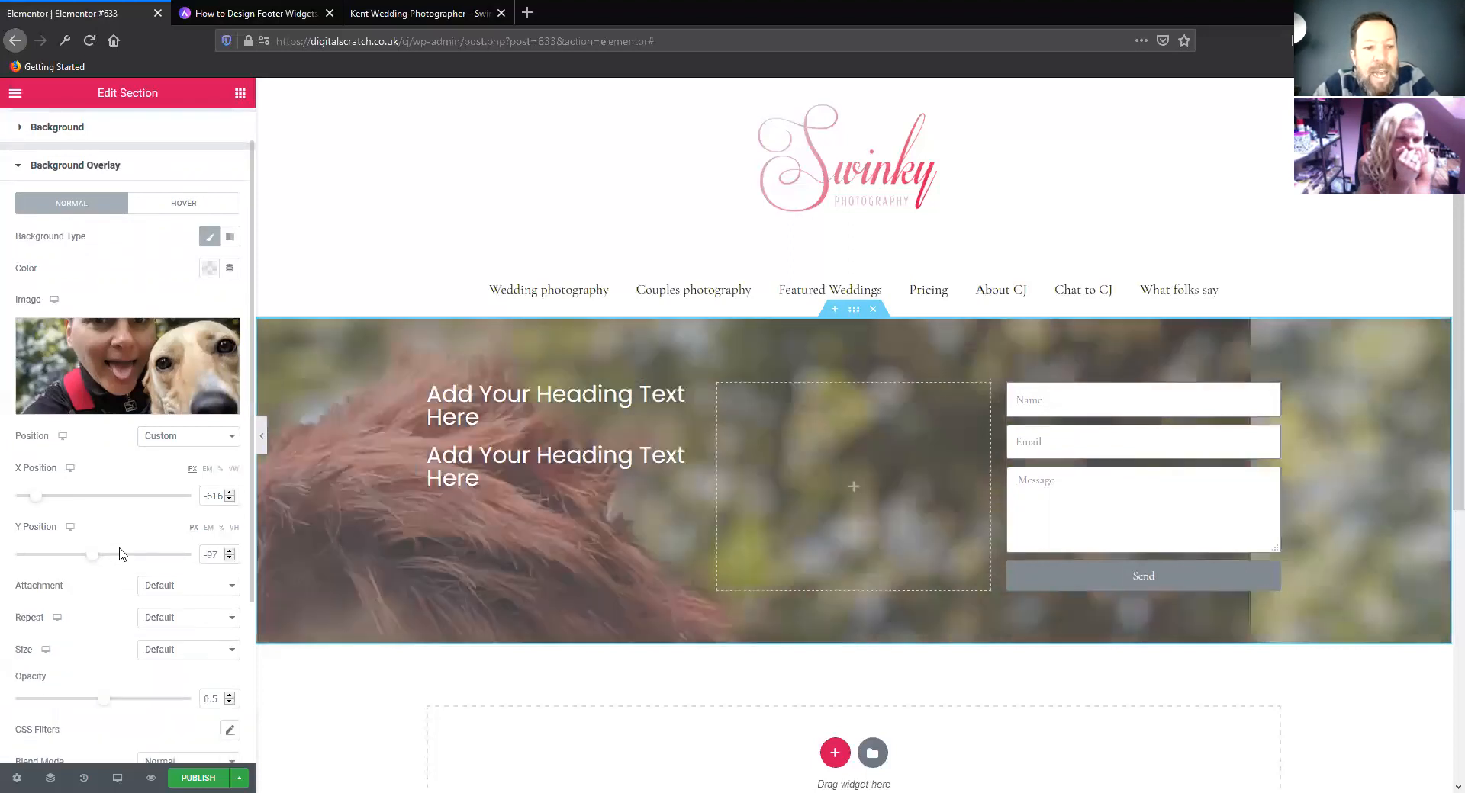
left_click(188, 588)
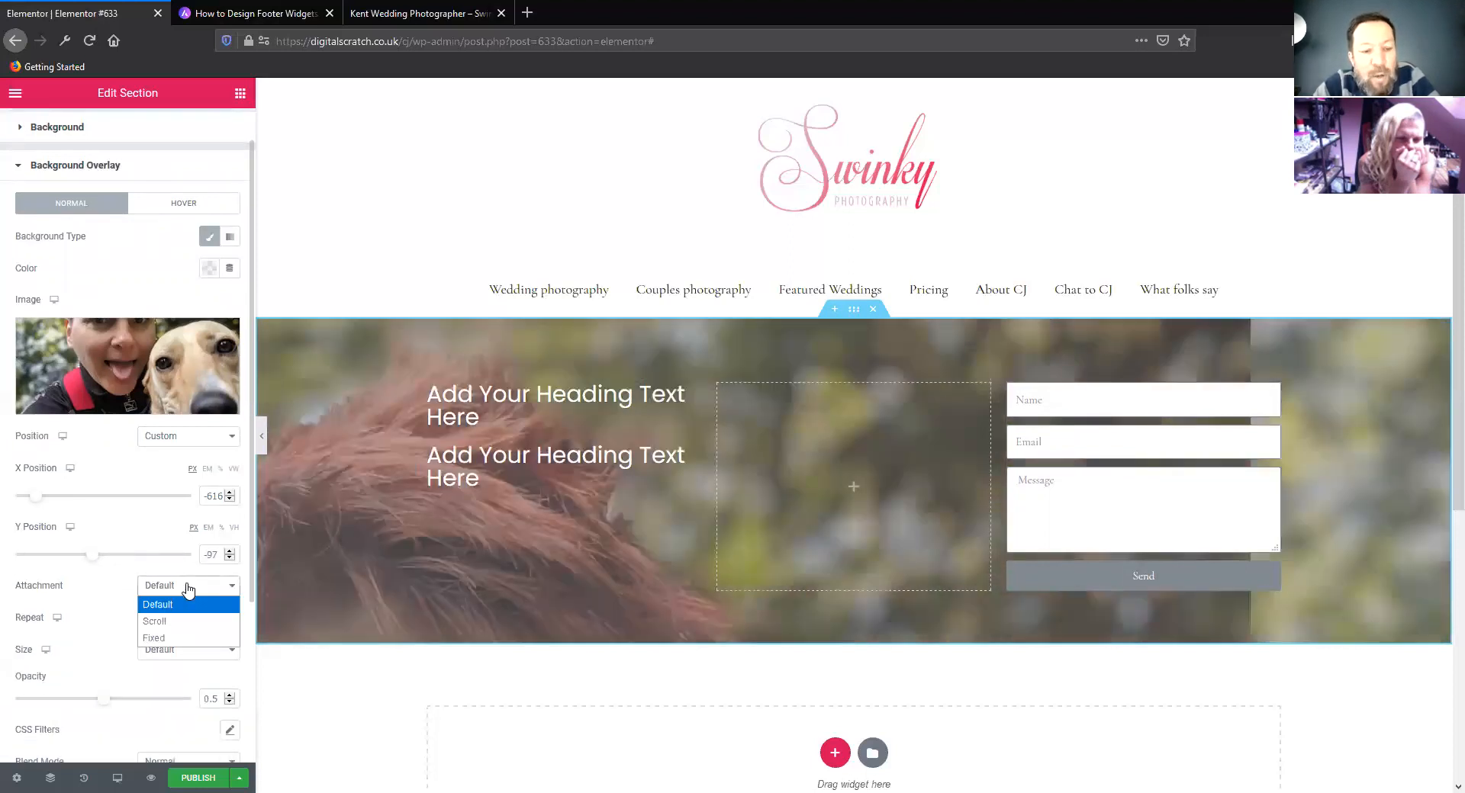
left_click(182, 624)
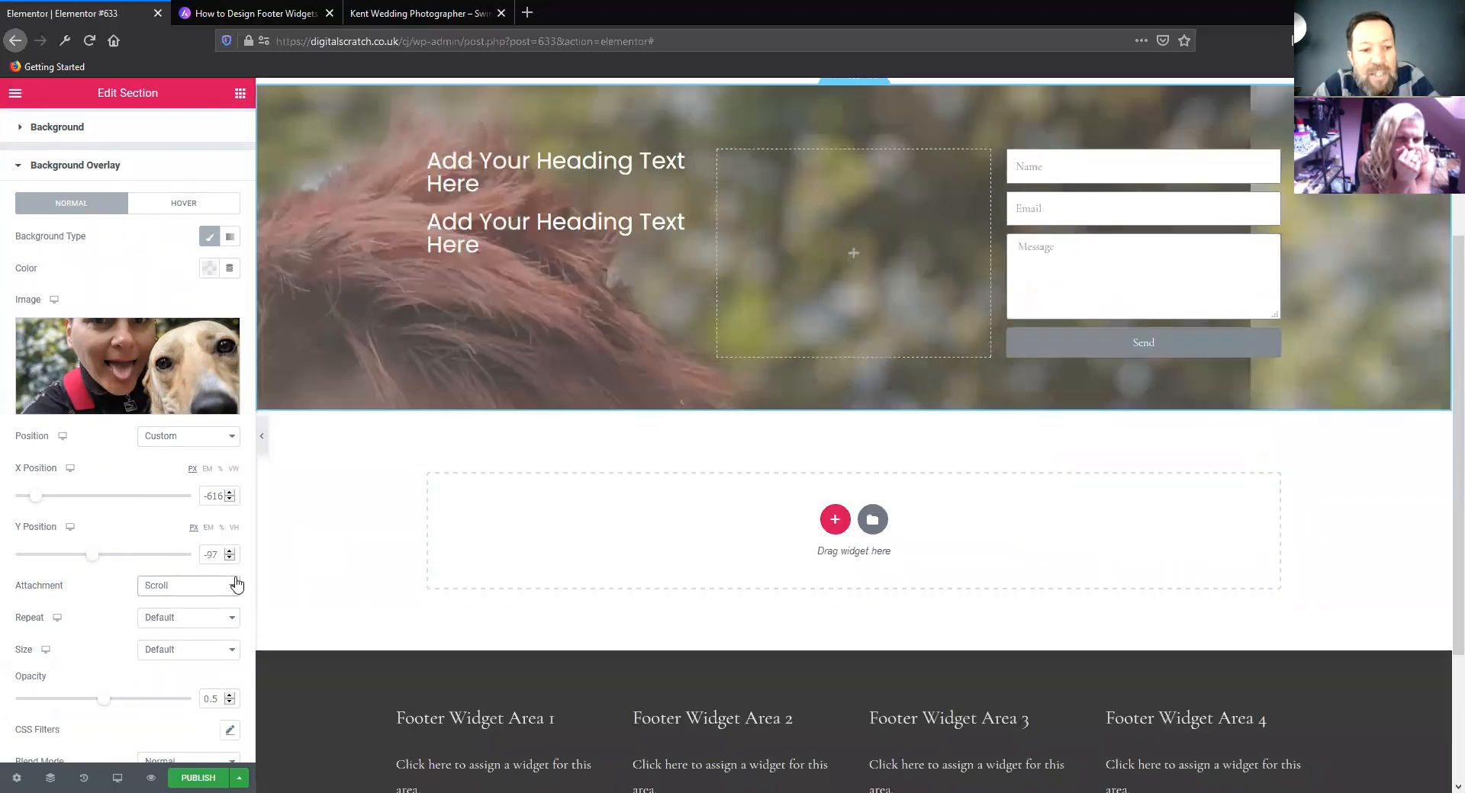
left_click(193, 587)
left_click(183, 643)
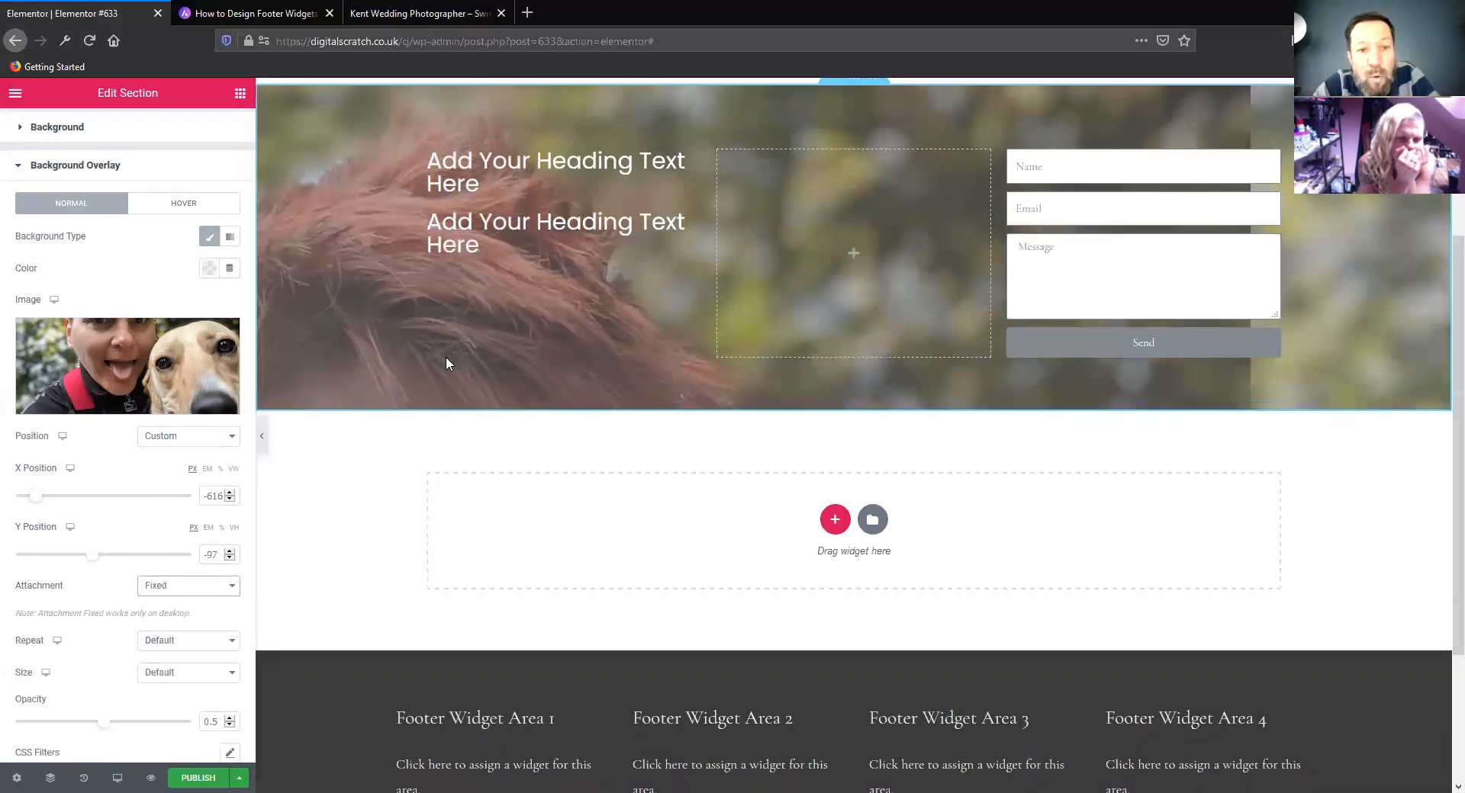
scroll(415, 431, "up", 3)
scroll(415, 423, "down", 1)
scroll(415, 424, "up", 1)
scroll(415, 424, "down", 3)
scroll(415, 423, "up", 2)
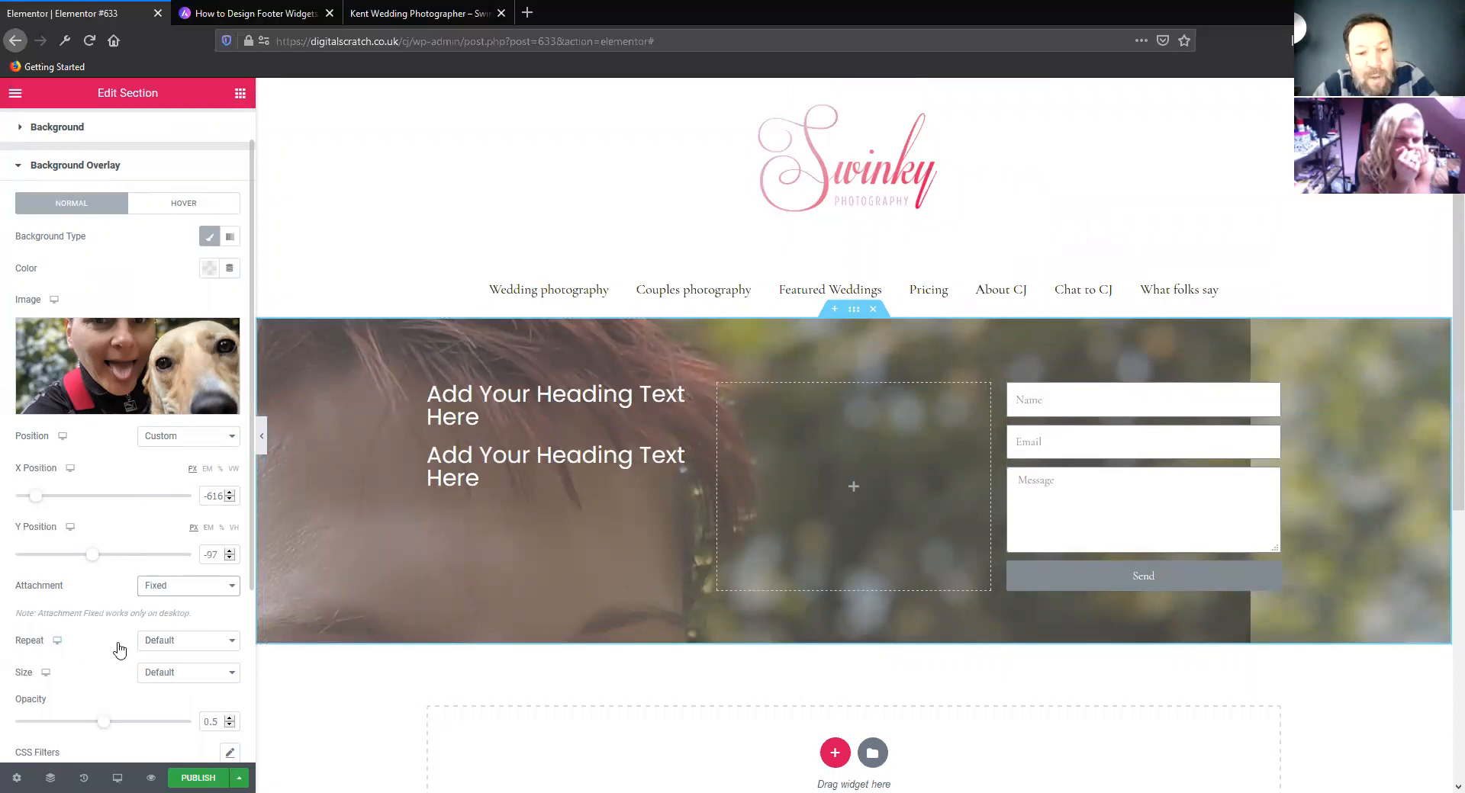
Set the overlay image's repeat option to No-repeat
left_click(207, 647)
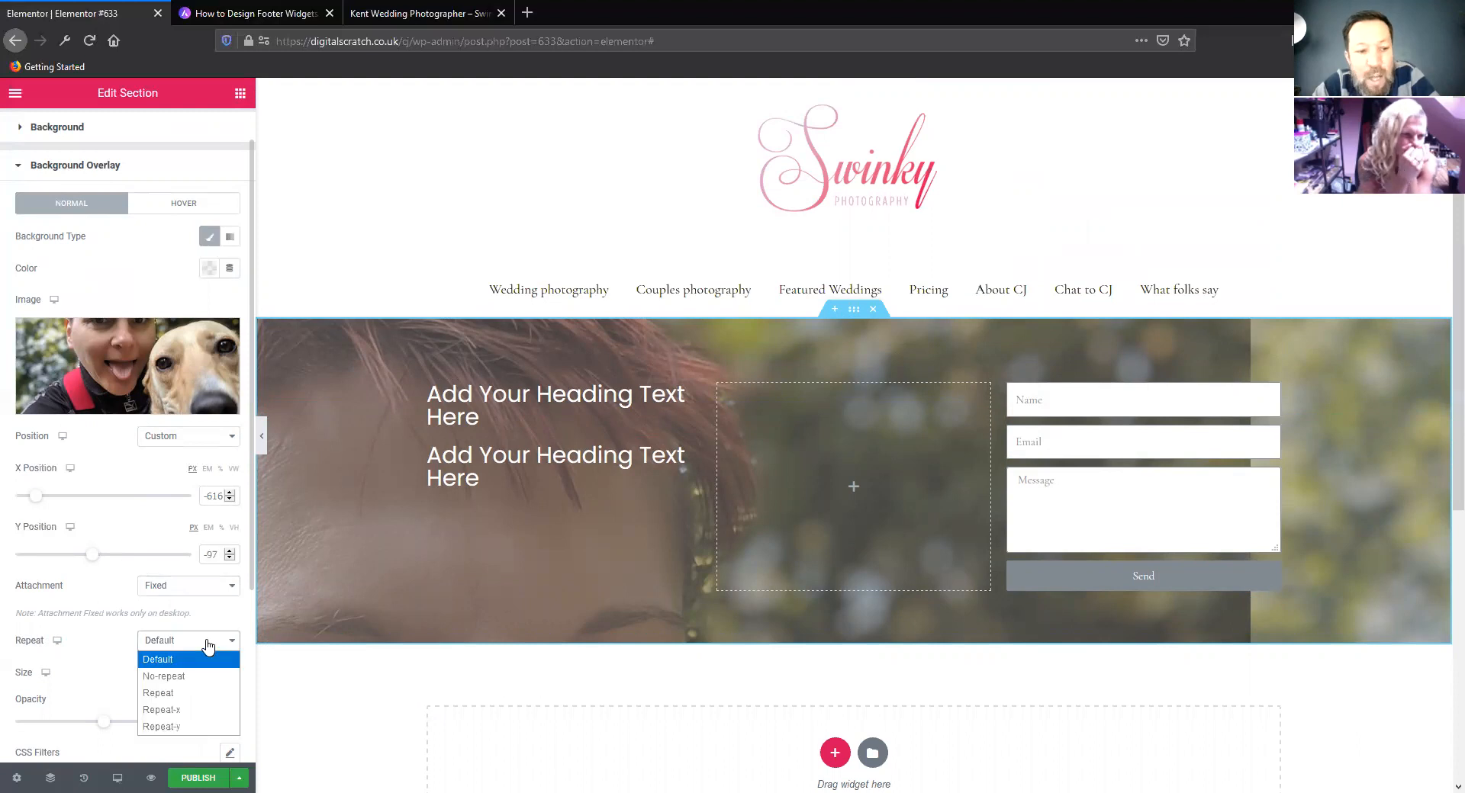
left_click(187, 675)
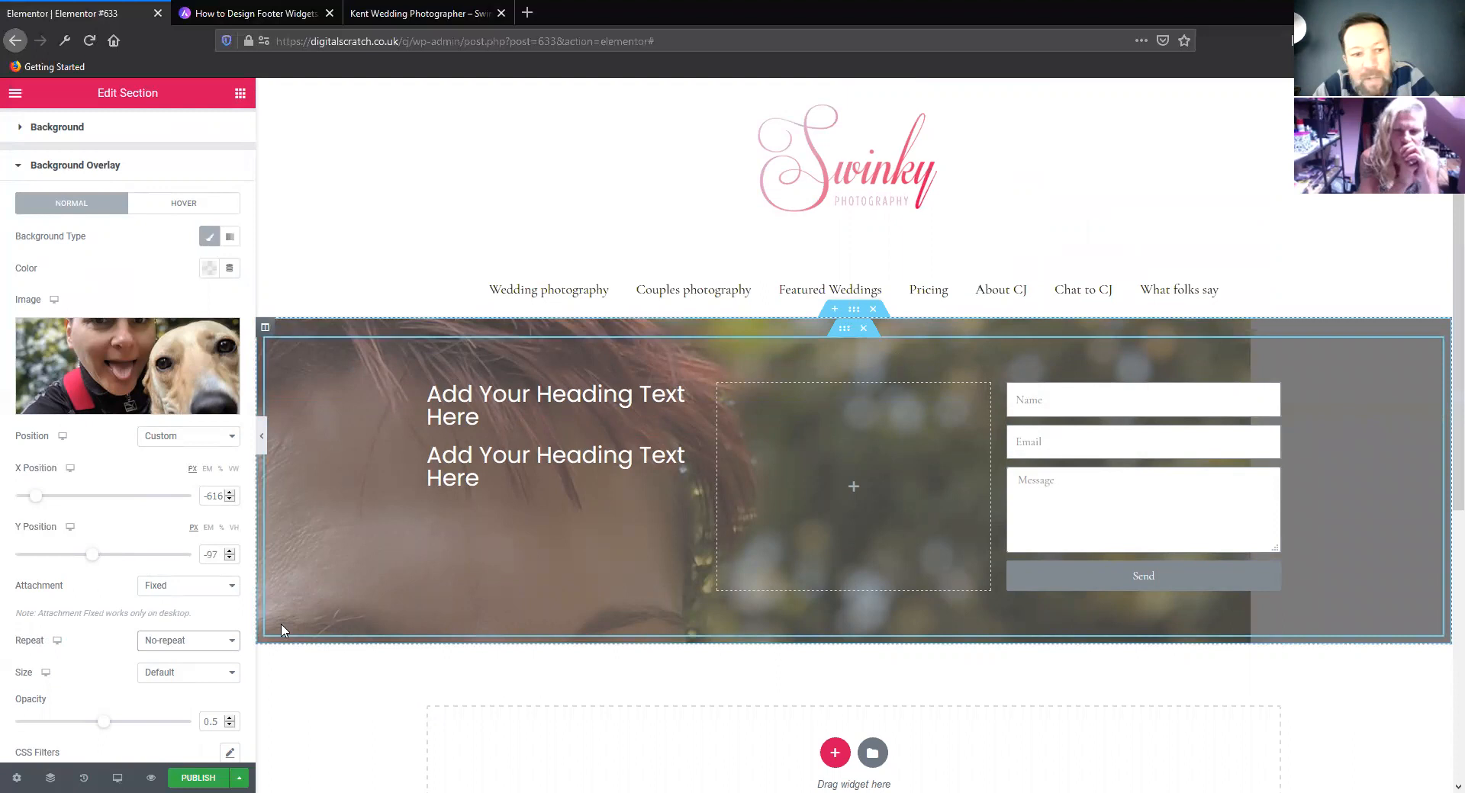
left_click(202, 643)
left_click(112, 642)
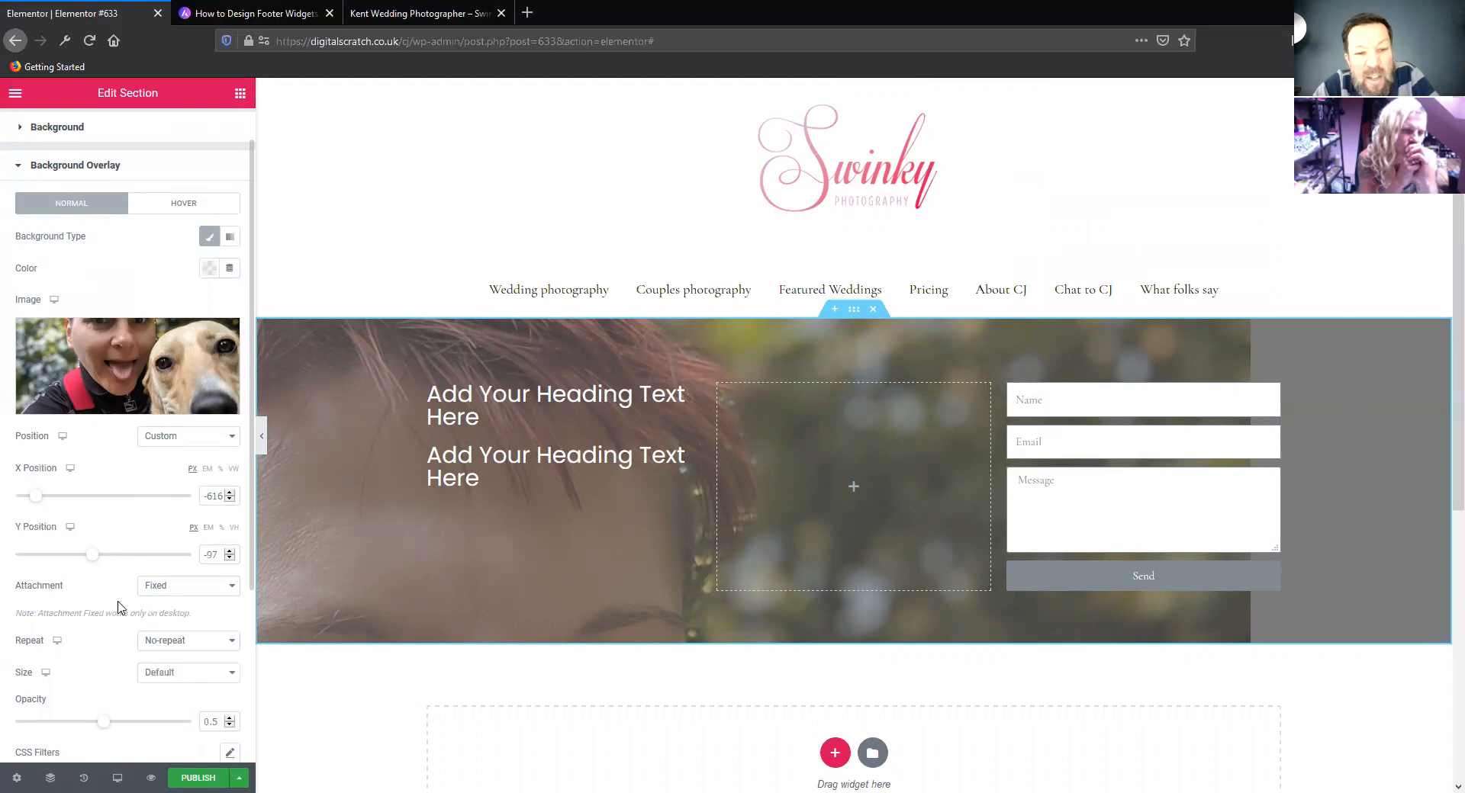
Try the Cover and Contain sizes for the overlay image with the Fixed attachment
scroll(118, 608, "down", 1)
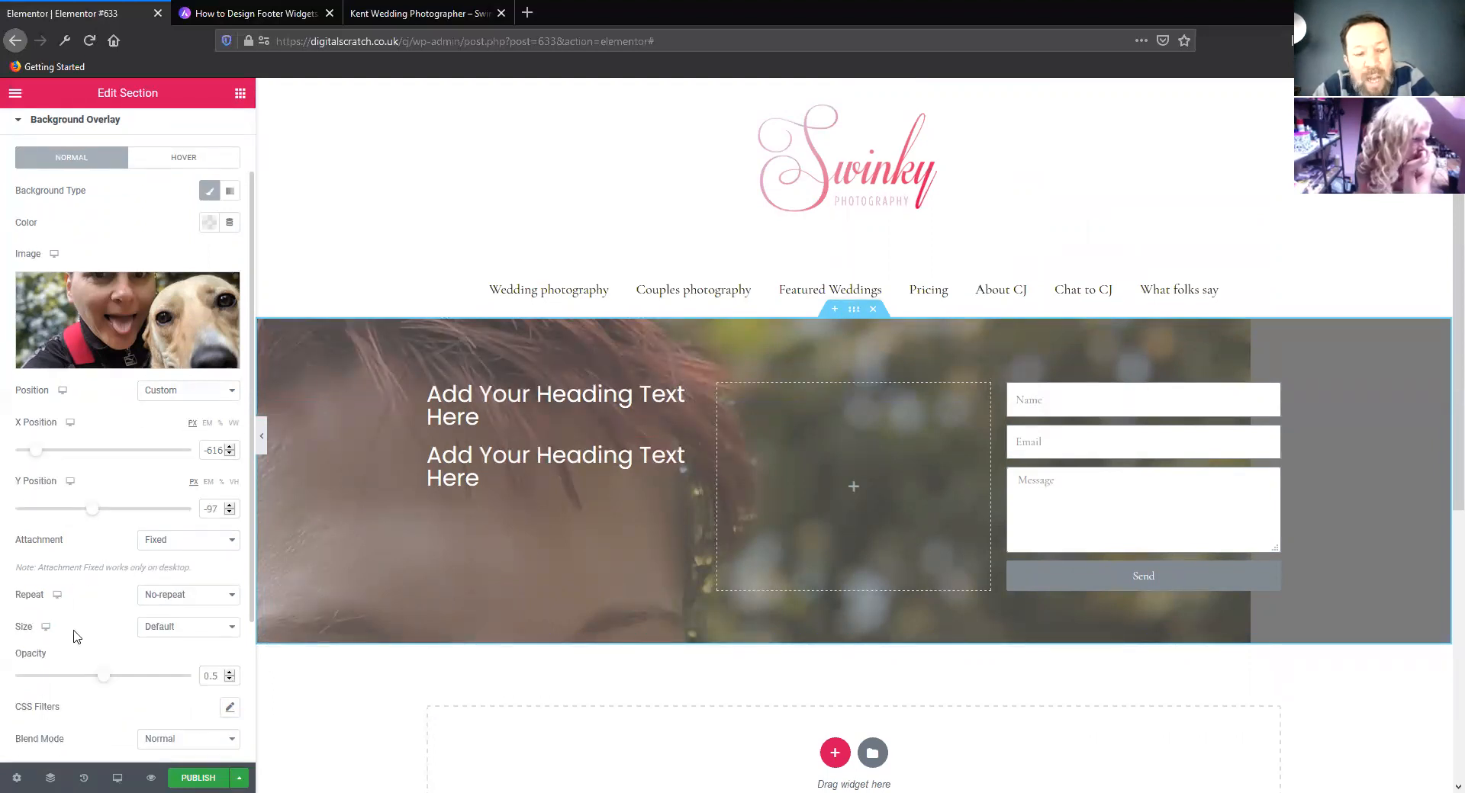
left_click(164, 630)
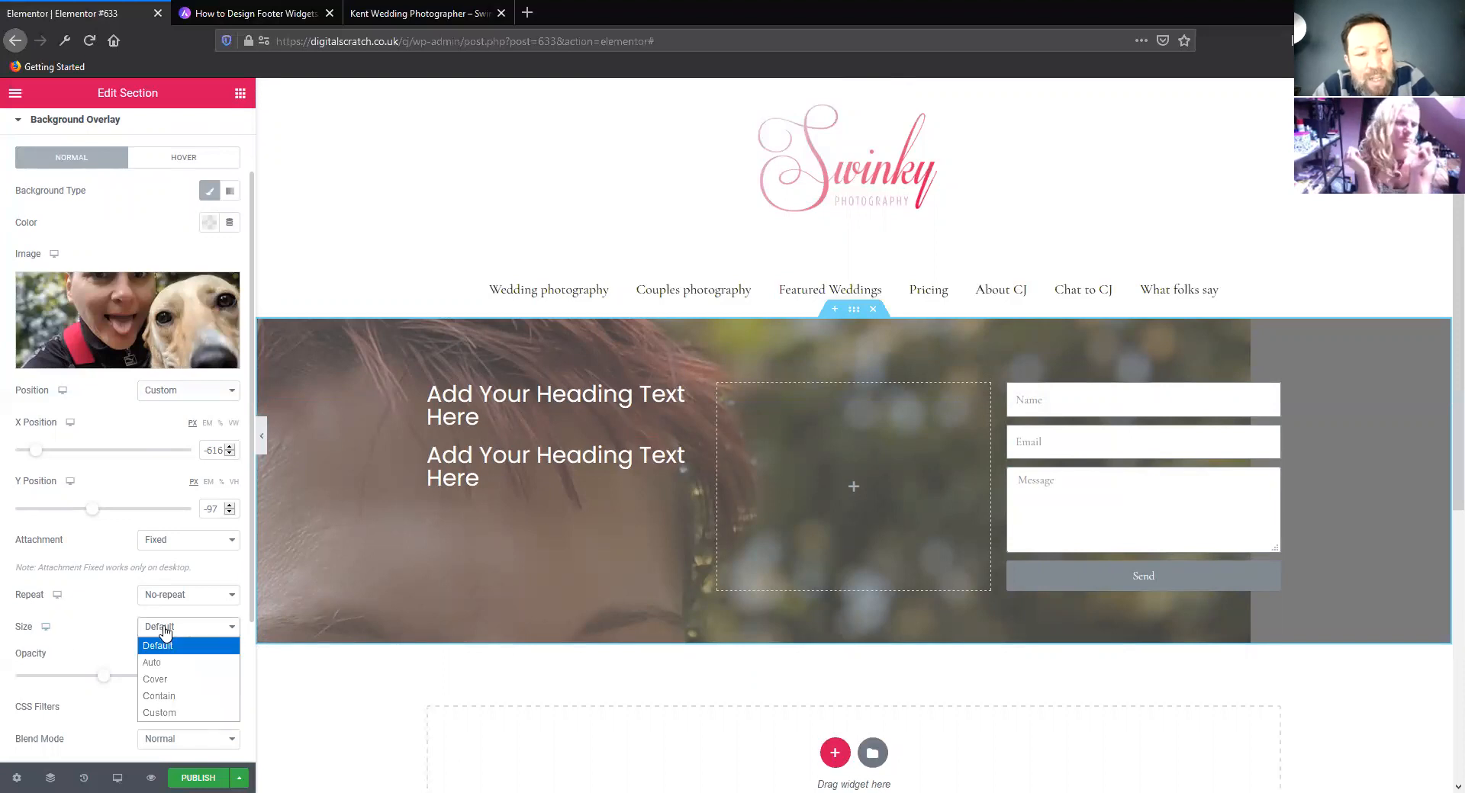
left_click(188, 679)
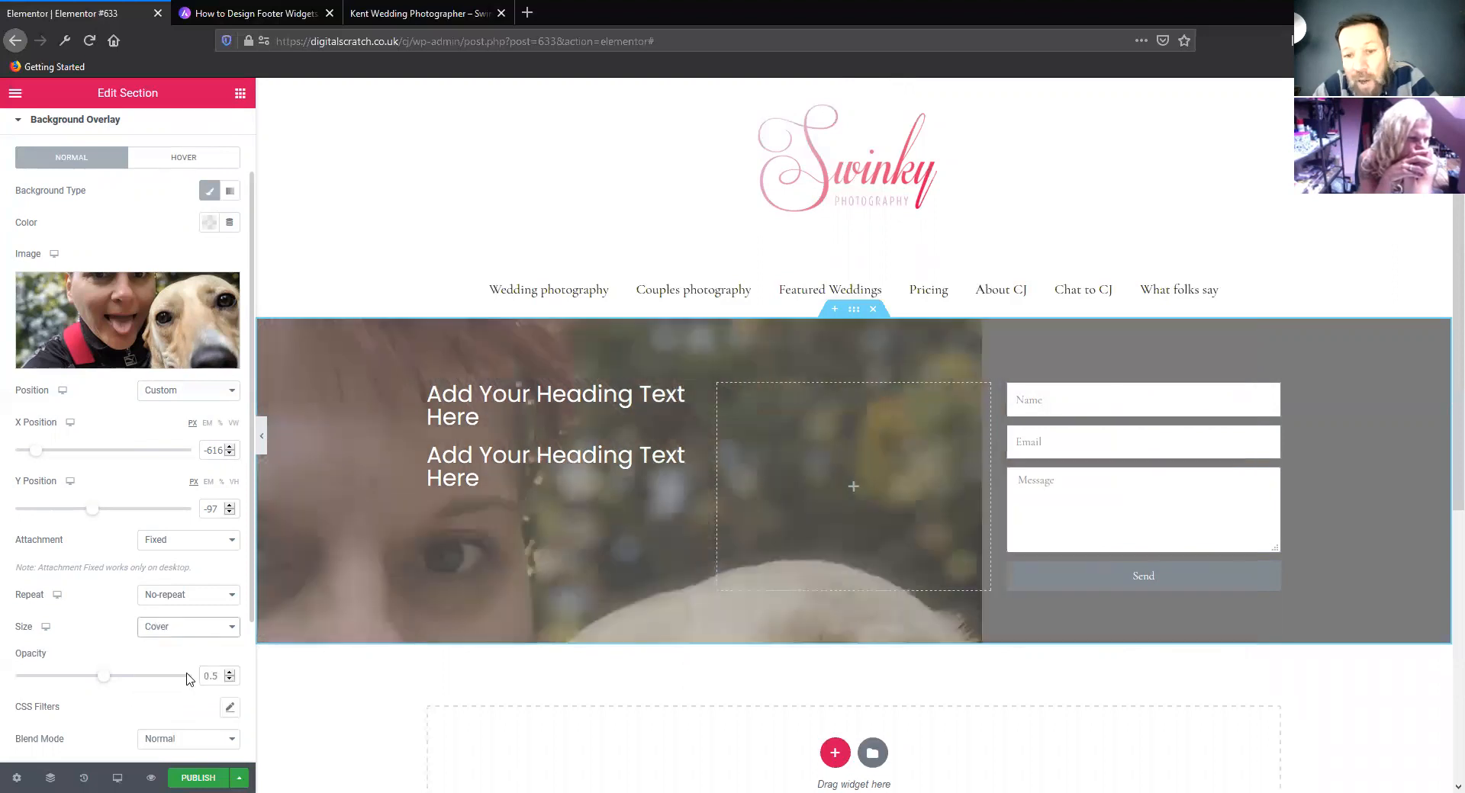
left_click(195, 630)
left_click(188, 696)
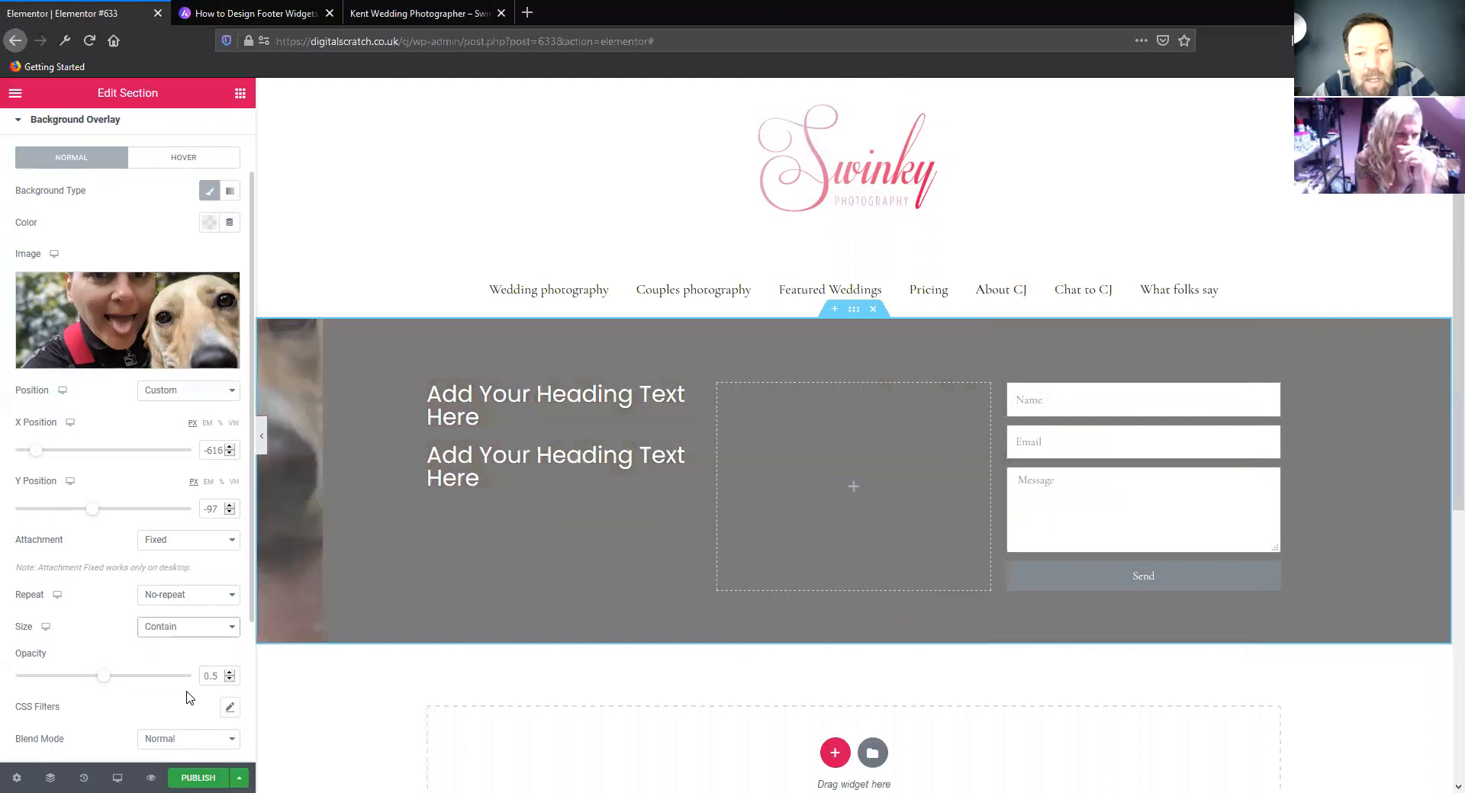
Set the overlay image's attachment back to Default and its size to Cover
left_click(195, 602)
left_click(187, 542)
left_click(186, 541)
left_click(185, 561)
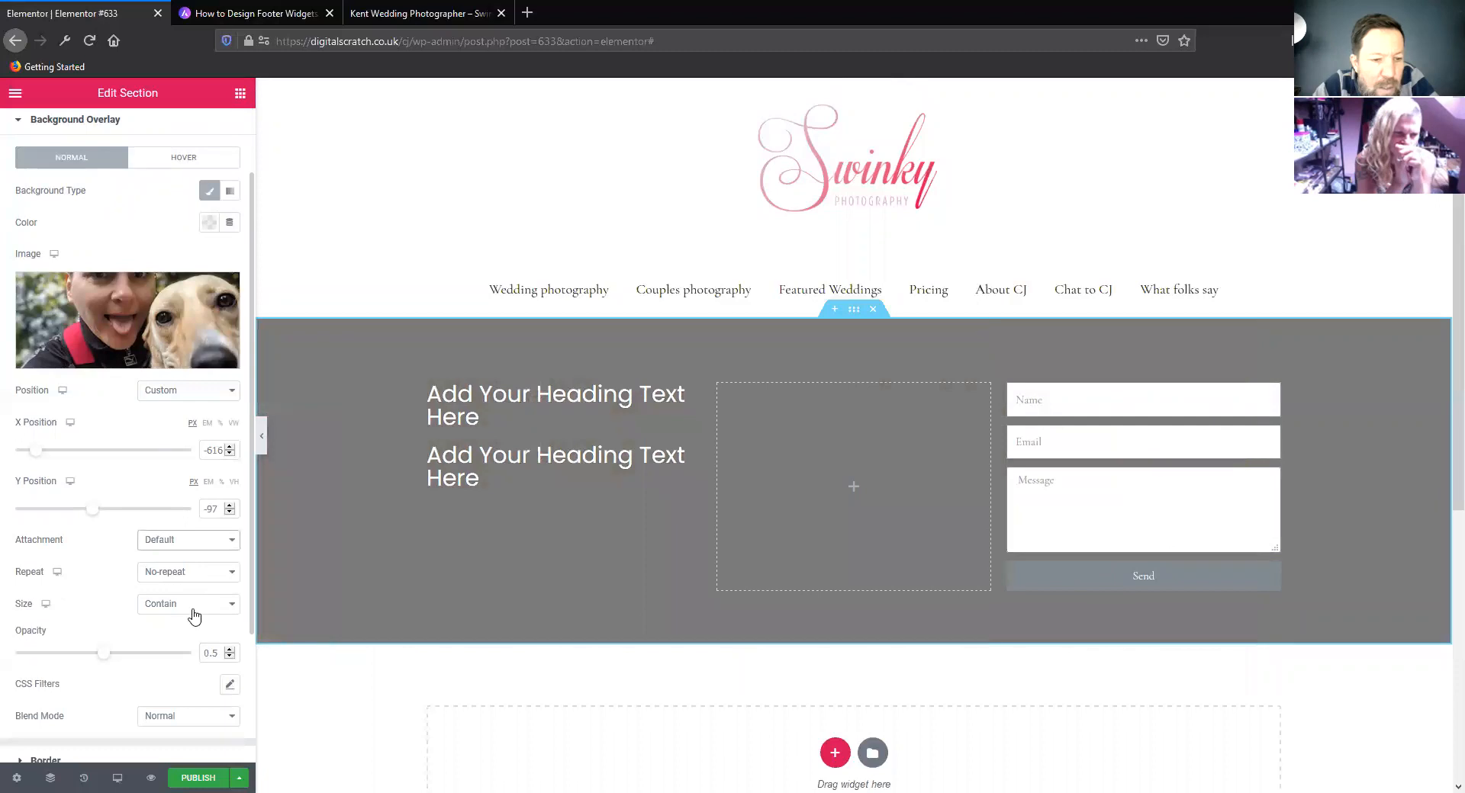
left_click(194, 616)
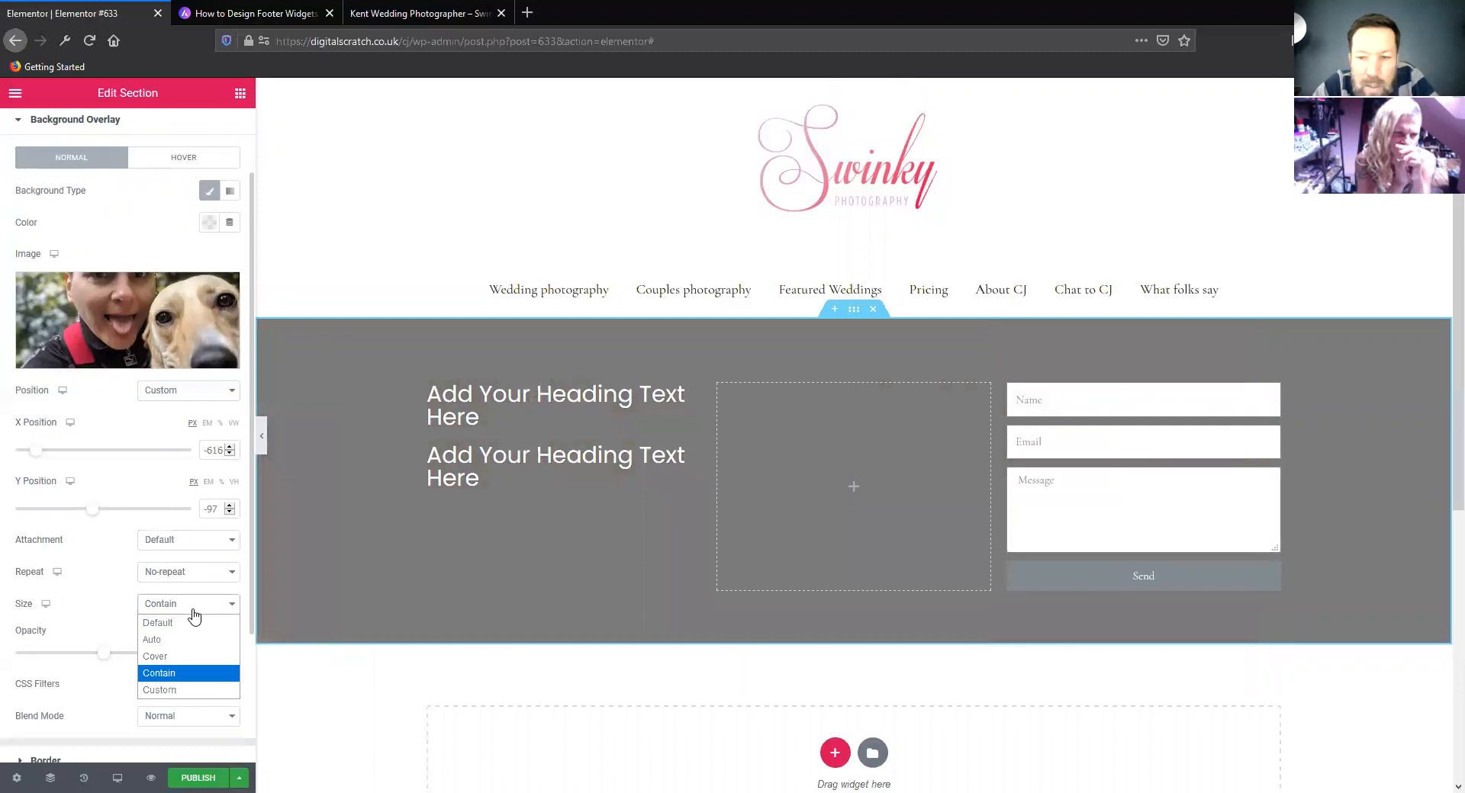
left_click(192, 656)
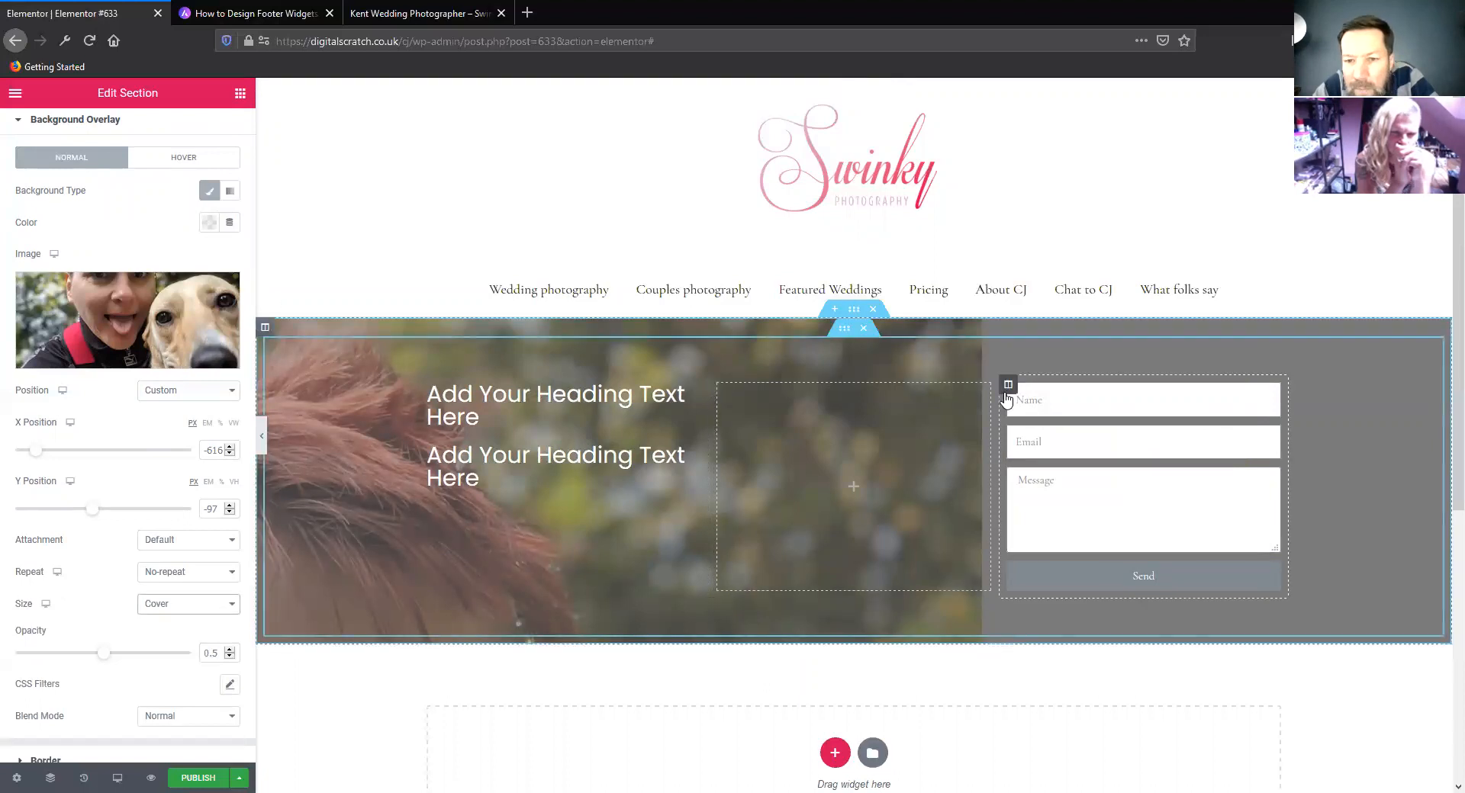
Delete the column holding the contact form and the empty column beside the headings
right_click(1009, 387)
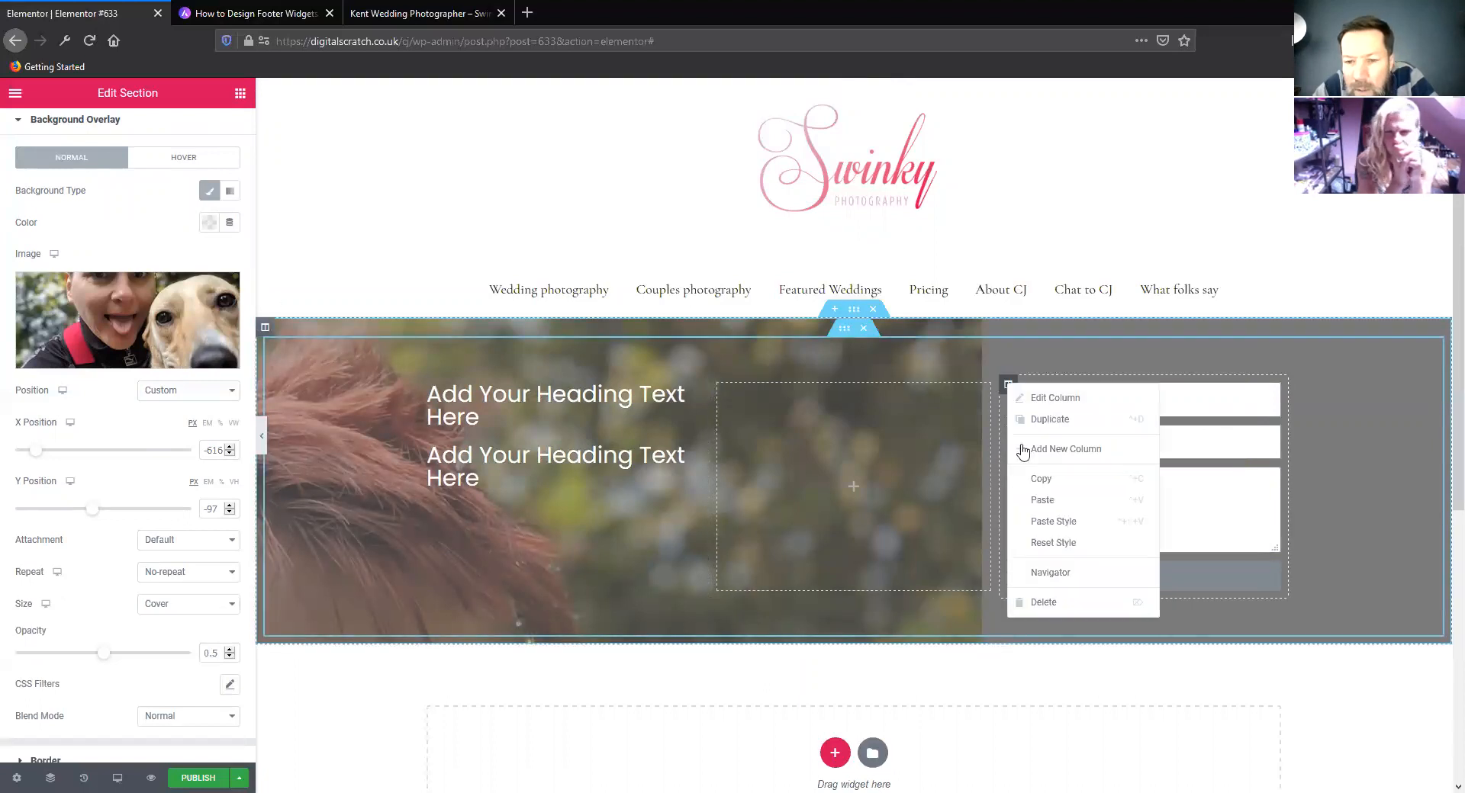
left_click(1043, 602)
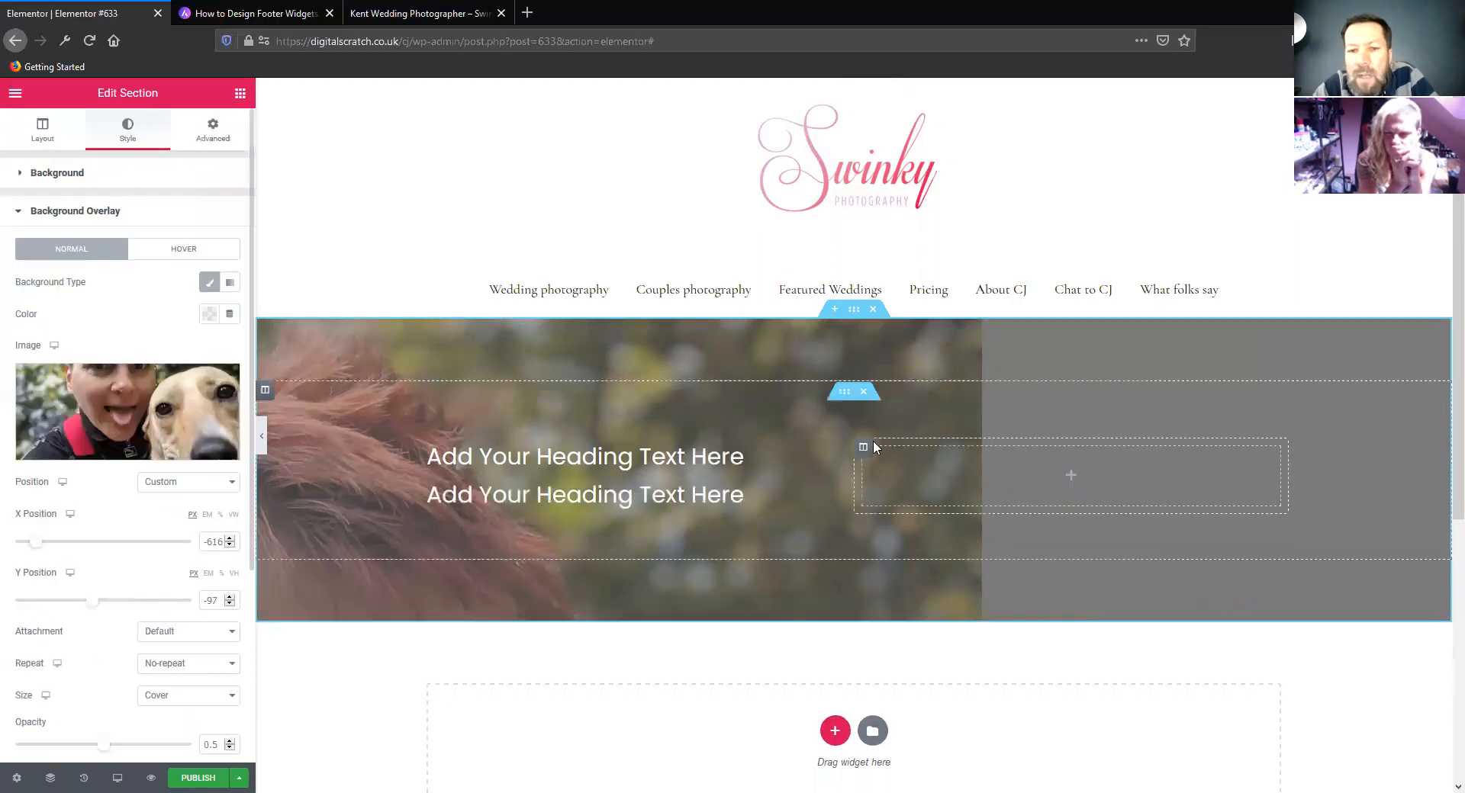
right_click(863, 452)
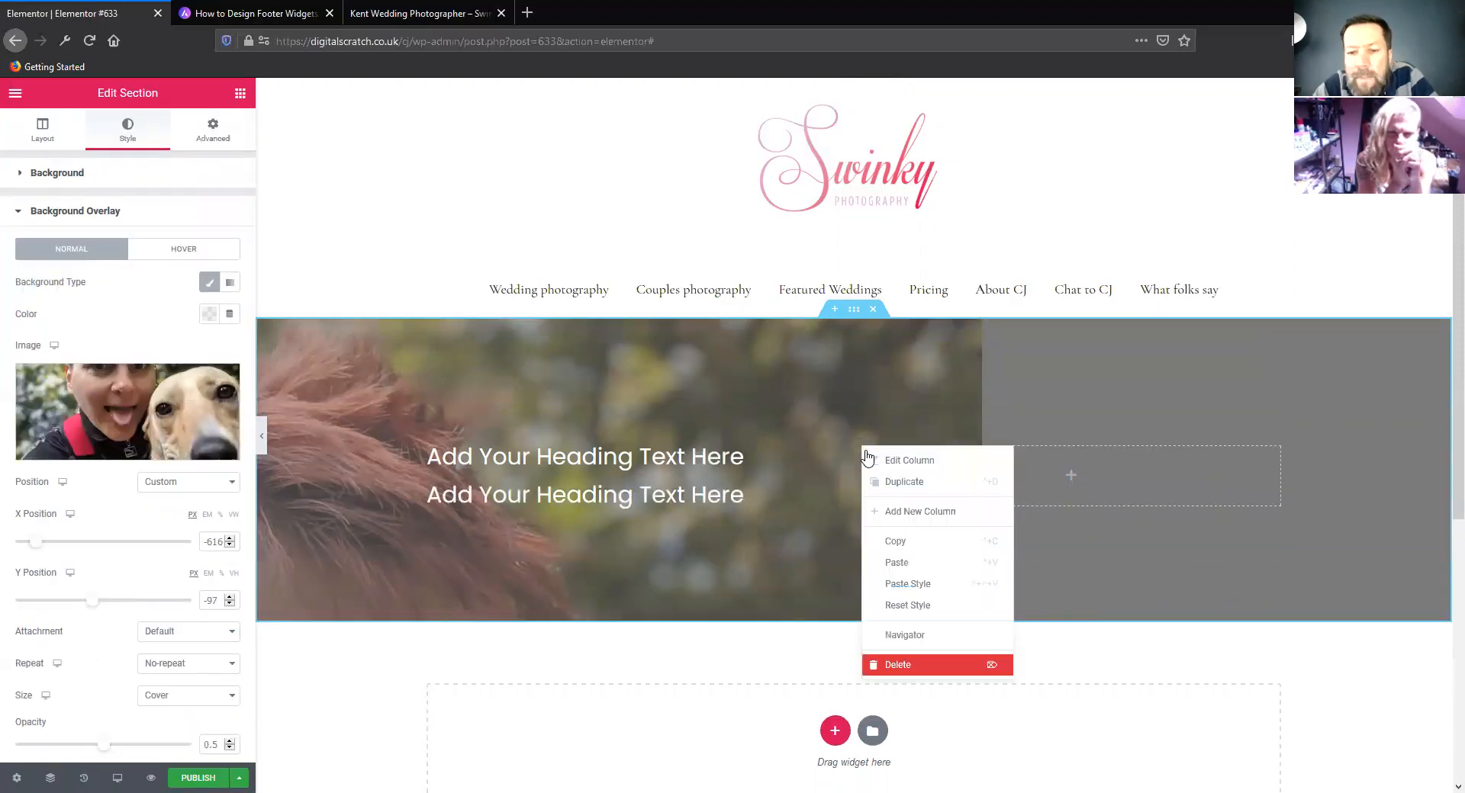
left_click(899, 664)
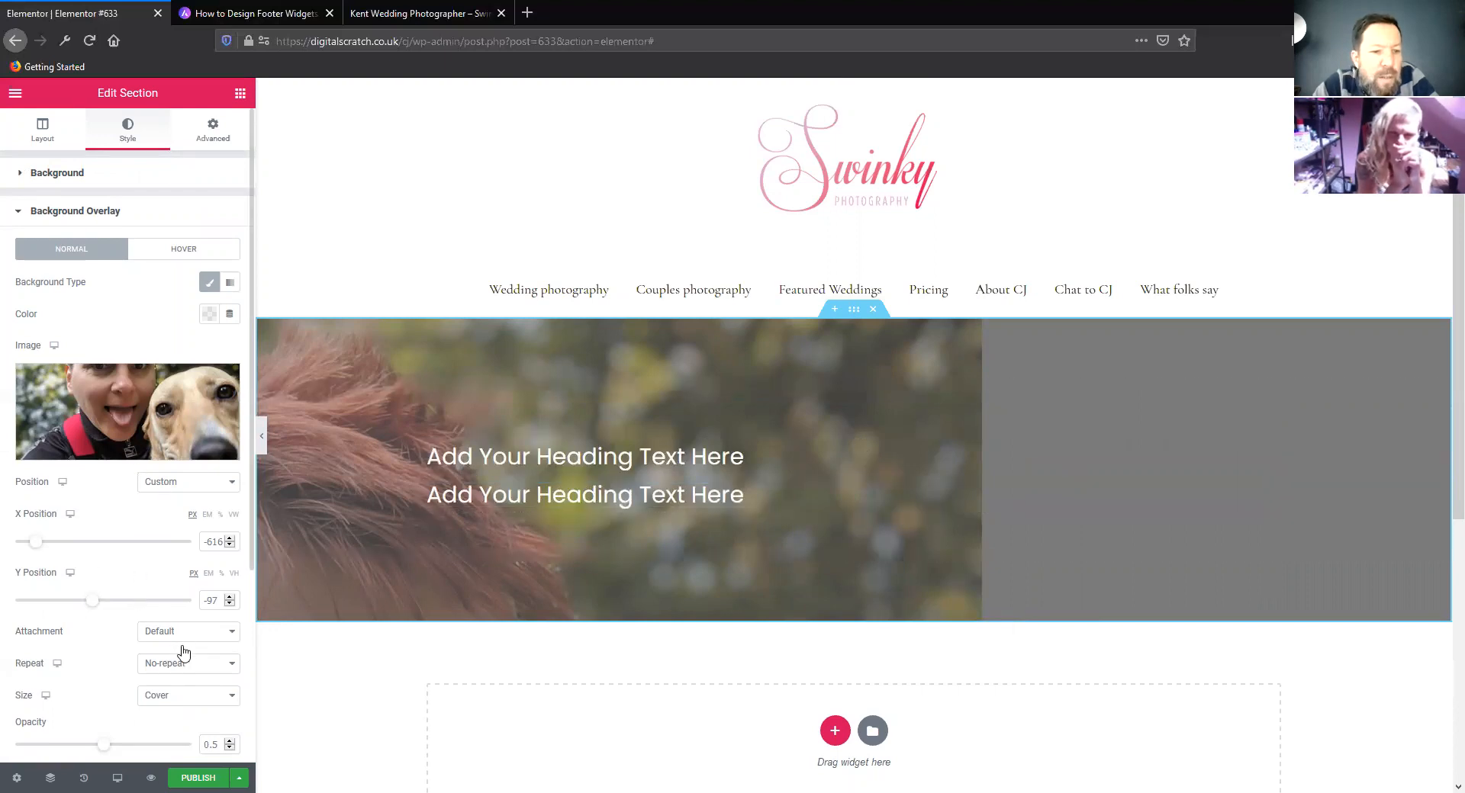
Set the overlay image's position to Default, and try the Contain size before returning to Cover
left_click(180, 482)
left_click(183, 502)
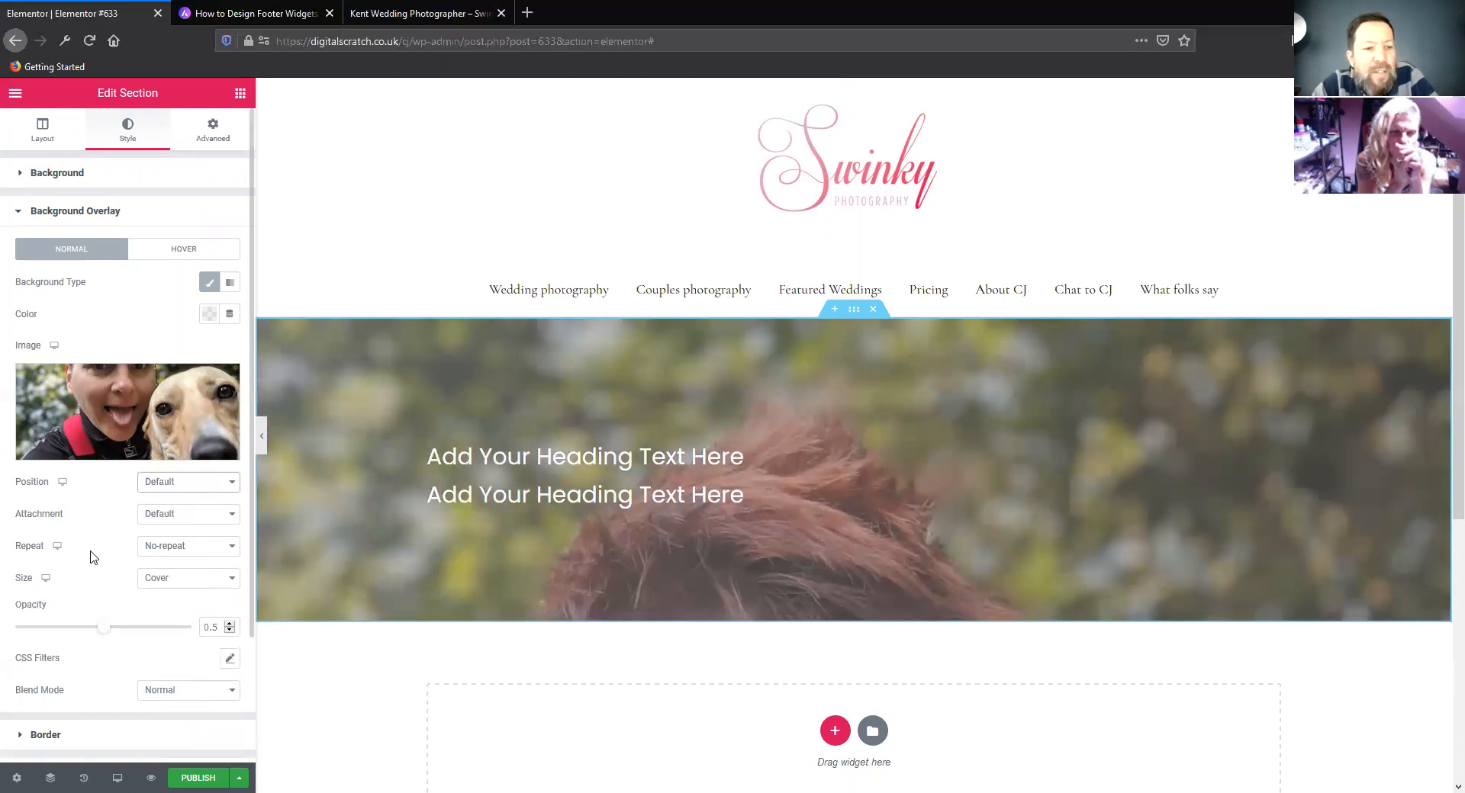
left_click(196, 580)
left_click(177, 648)
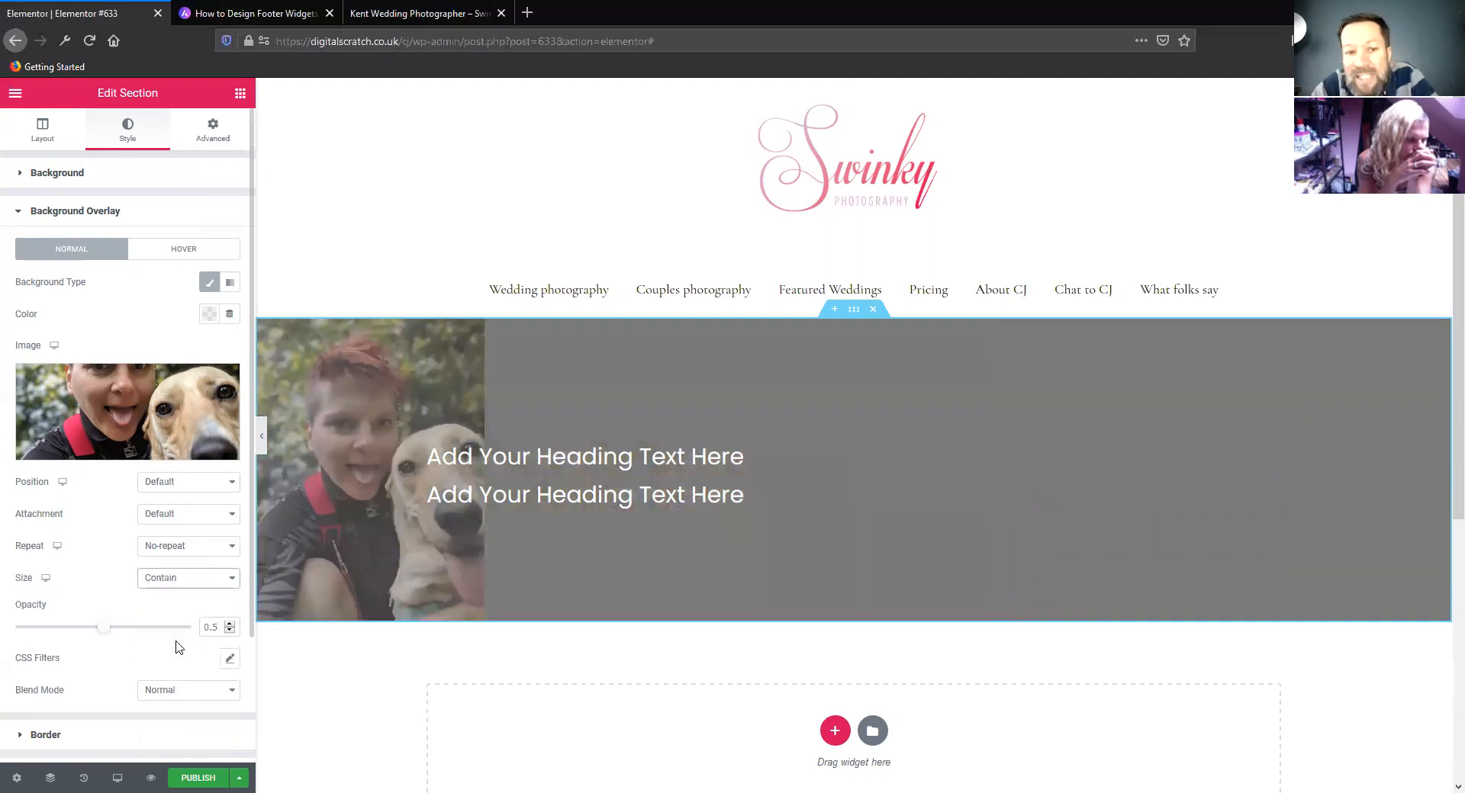
left_click(190, 579)
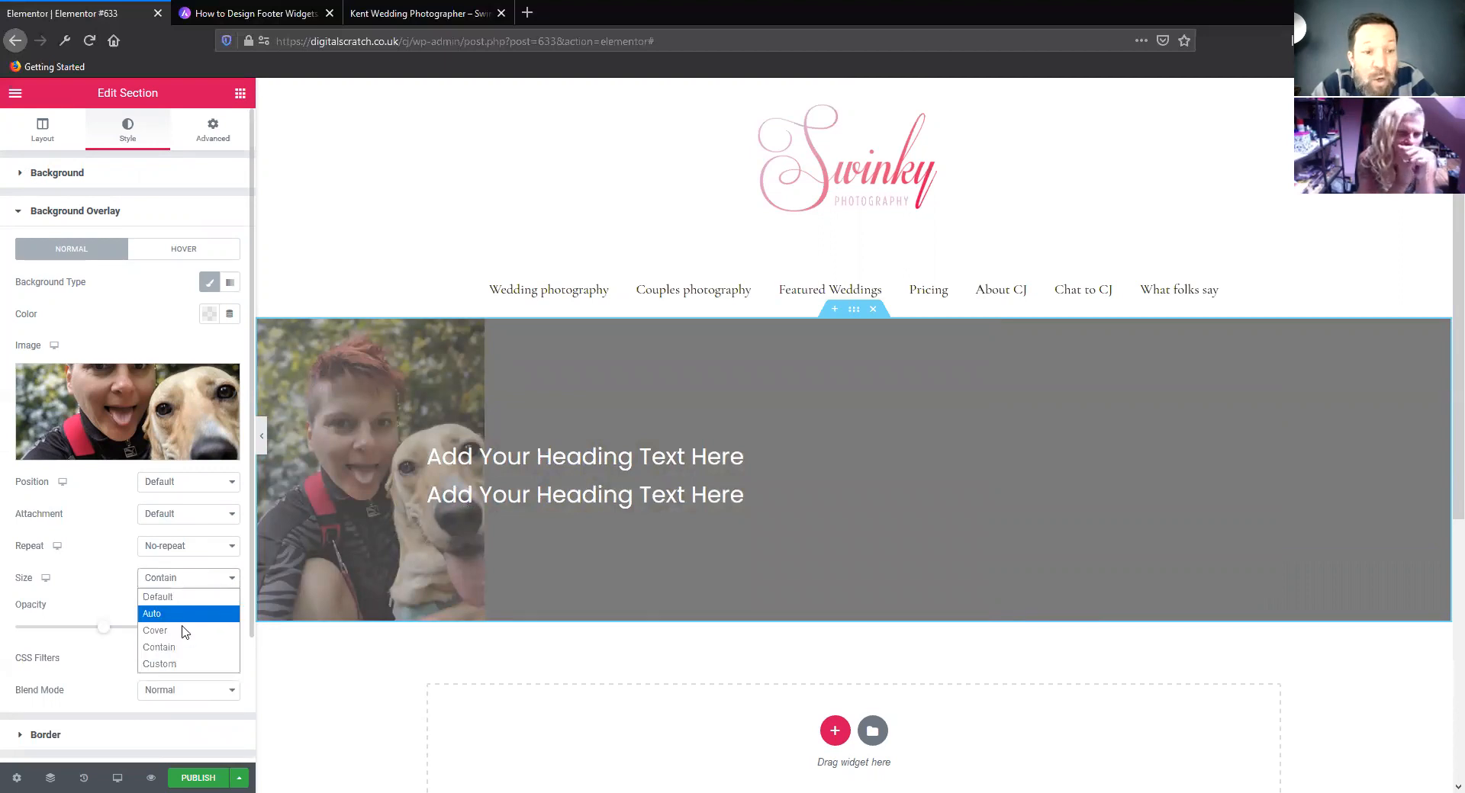
left_click(184, 631)
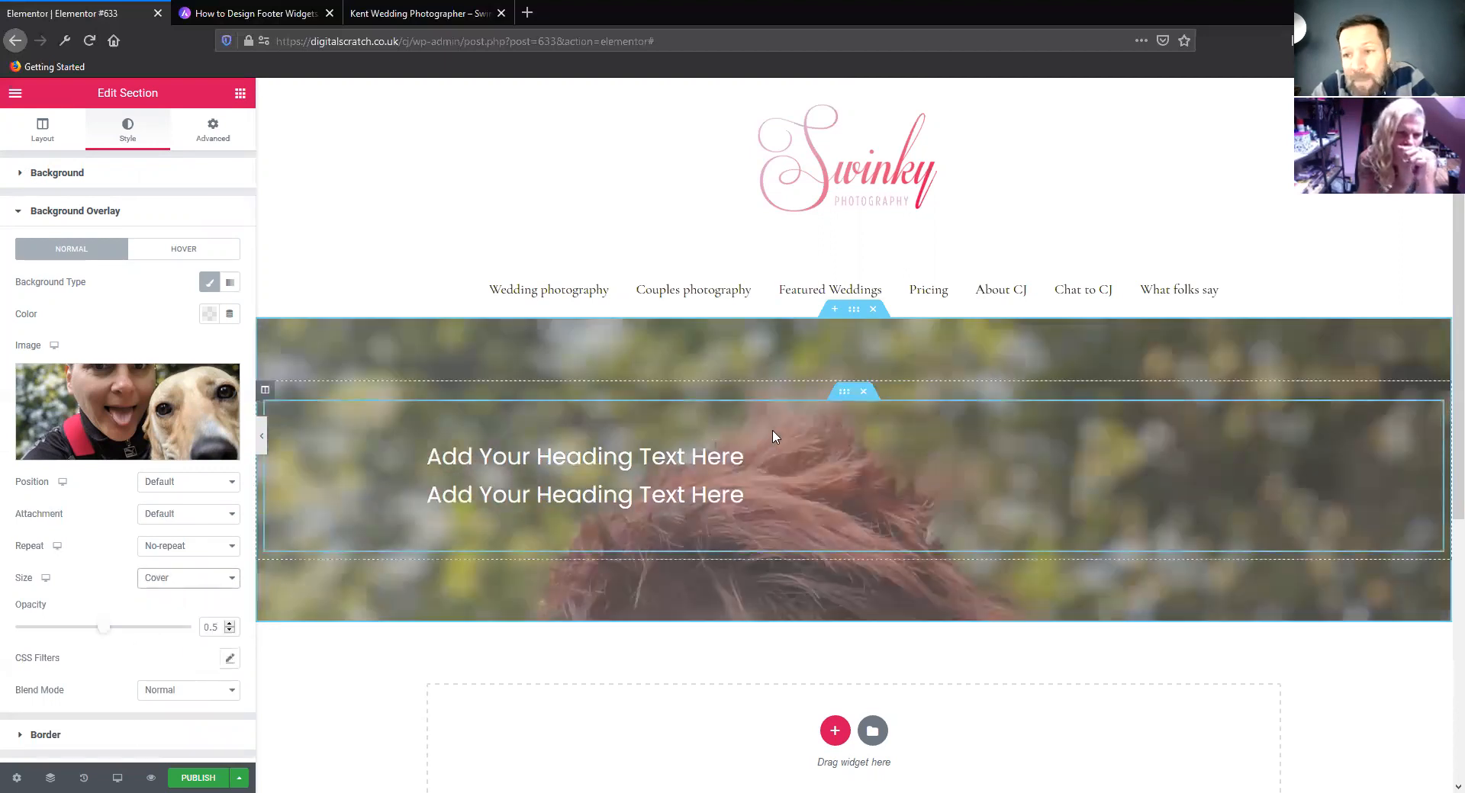
Set the outer section's height to Fit To Screen and check how the overlay image fills the section
scroll(774, 438, "down", 2)
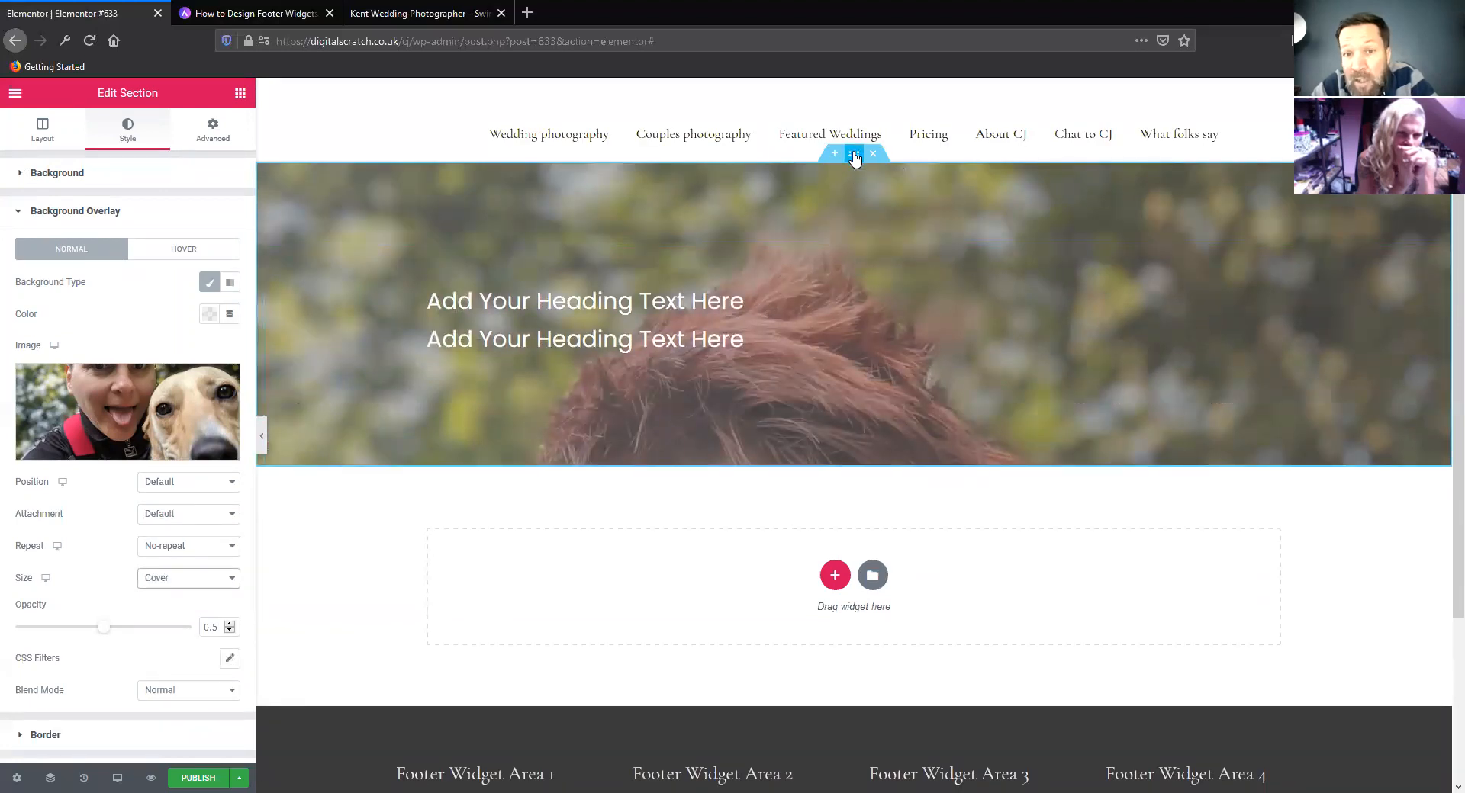
left_click(855, 157)
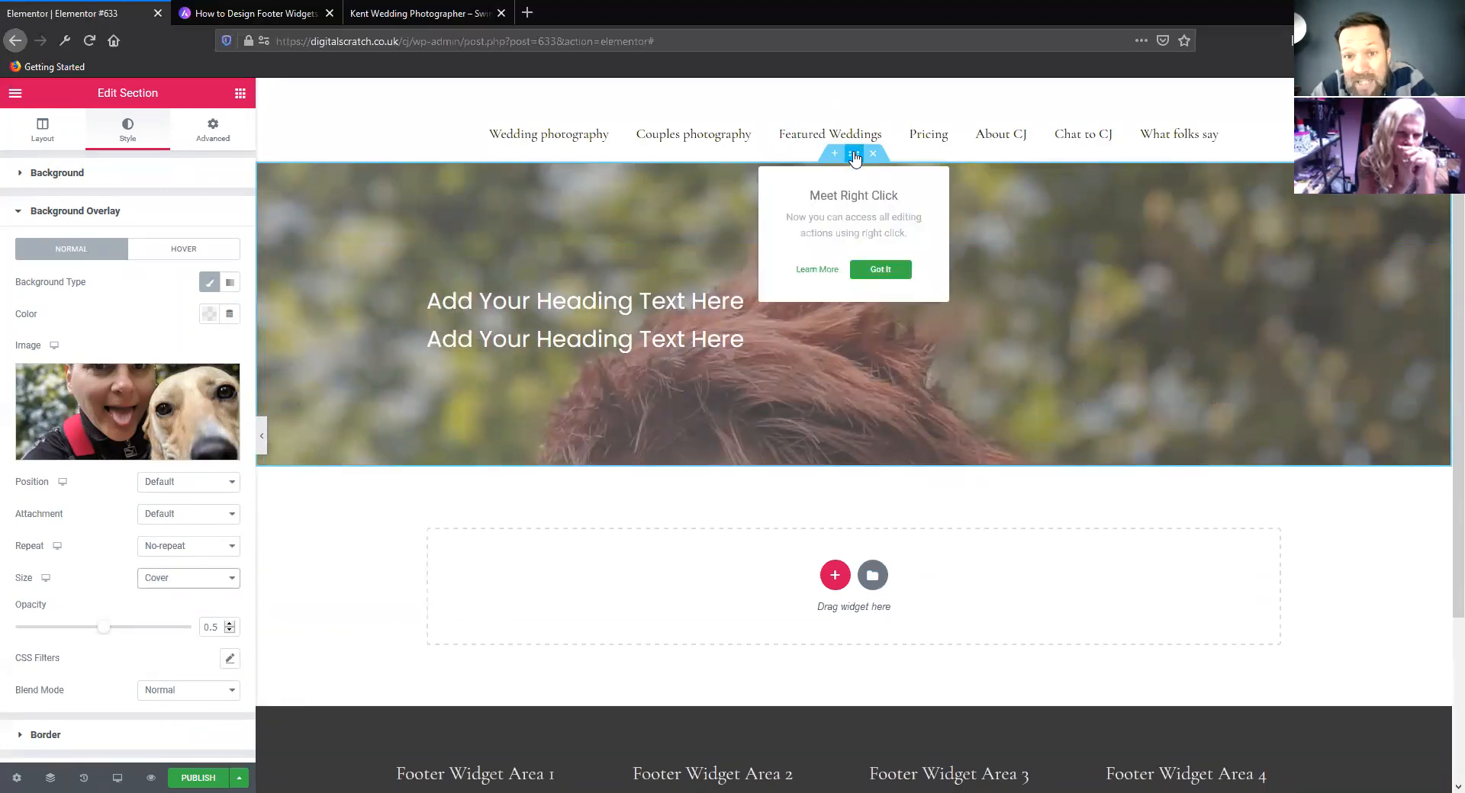
left_click(47, 128)
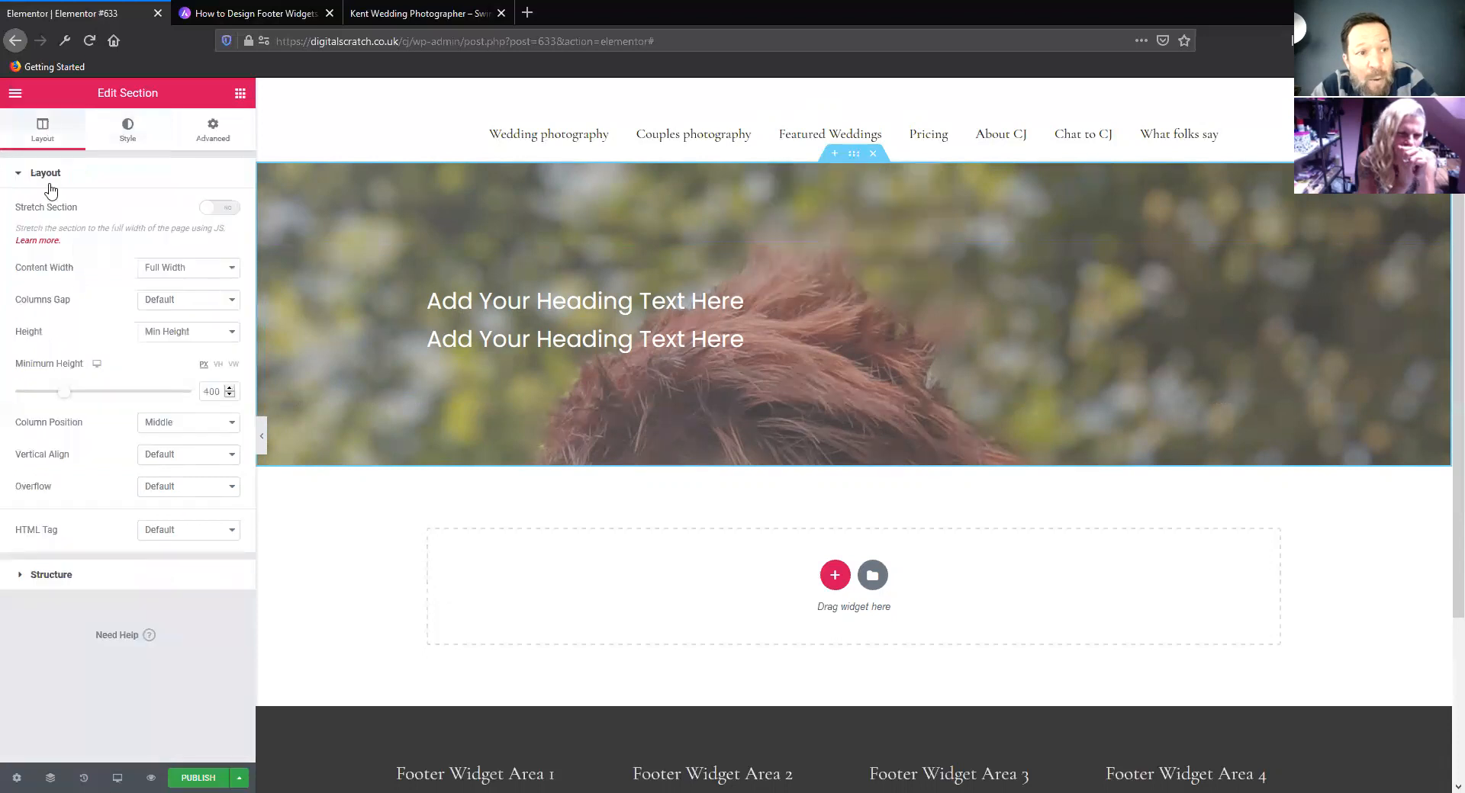
left_click(175, 340)
left_click(184, 370)
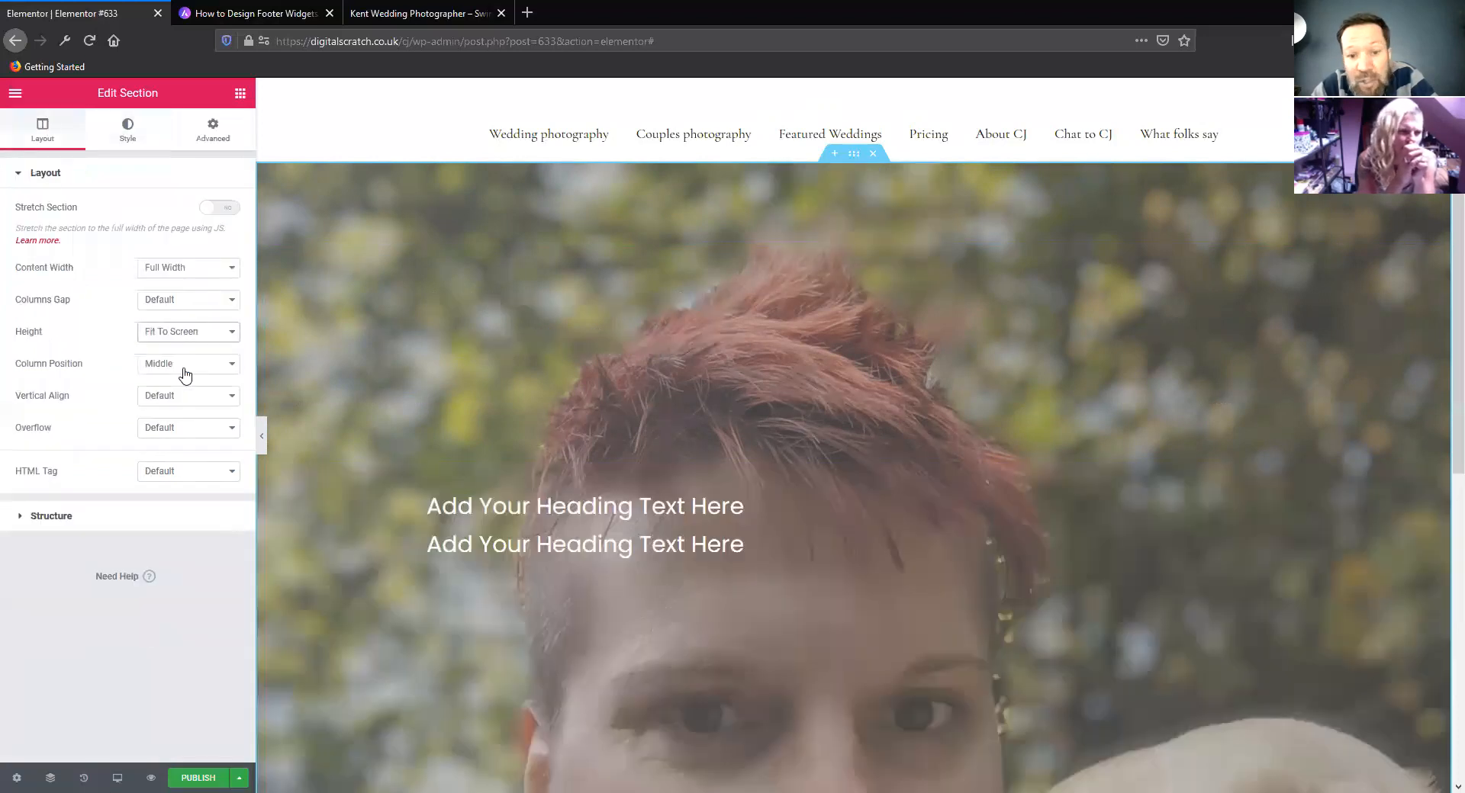
scroll(521, 239, "down", 3)
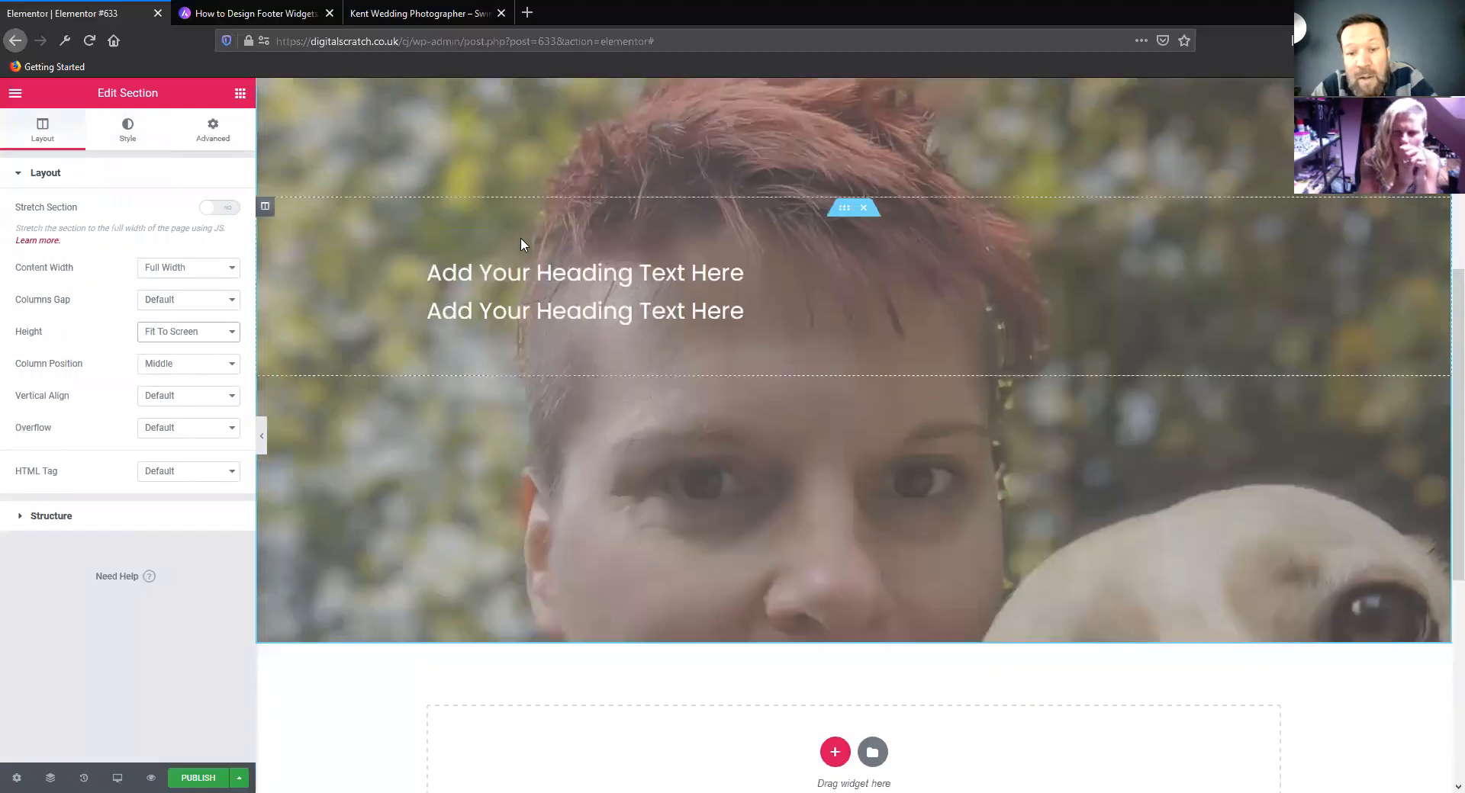
scroll(520, 244, "up", 1)
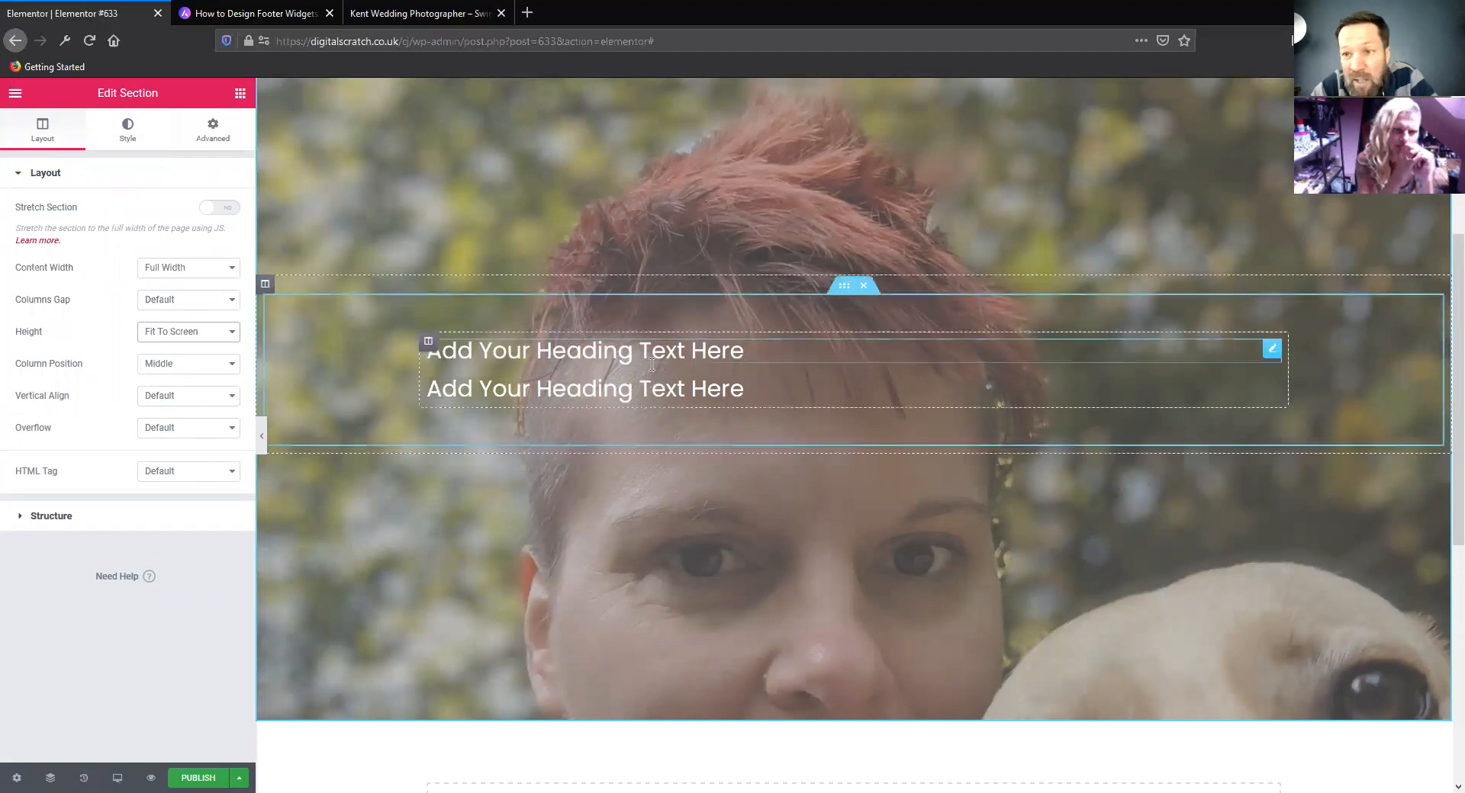
scroll(588, 362, "up", 1)
scroll(632, 314, "up", 3)
scroll(605, 317, "down", 3)
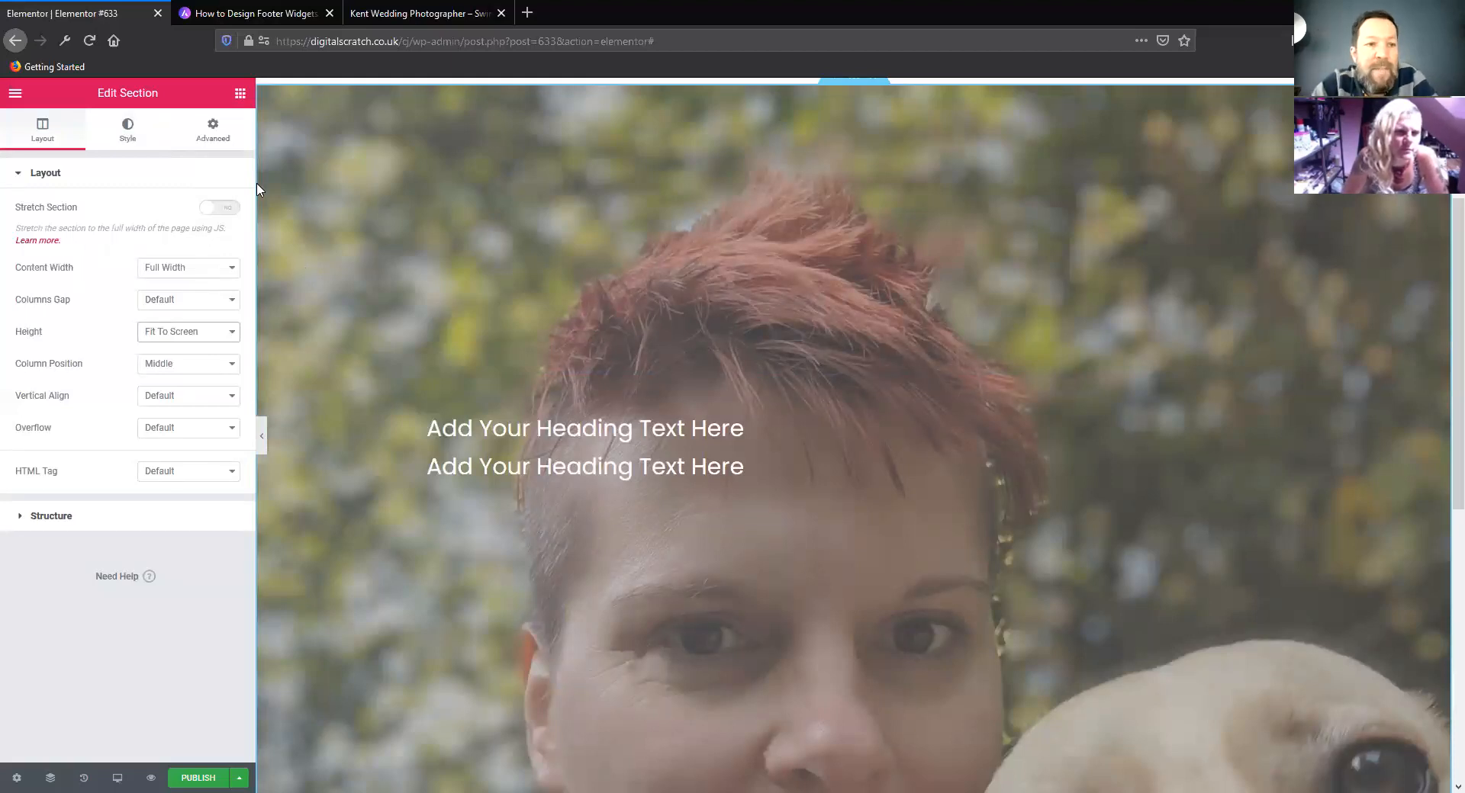
Exit the Elementor editor to the WordPress dashboard and open the list of all pages
left_click(15, 95)
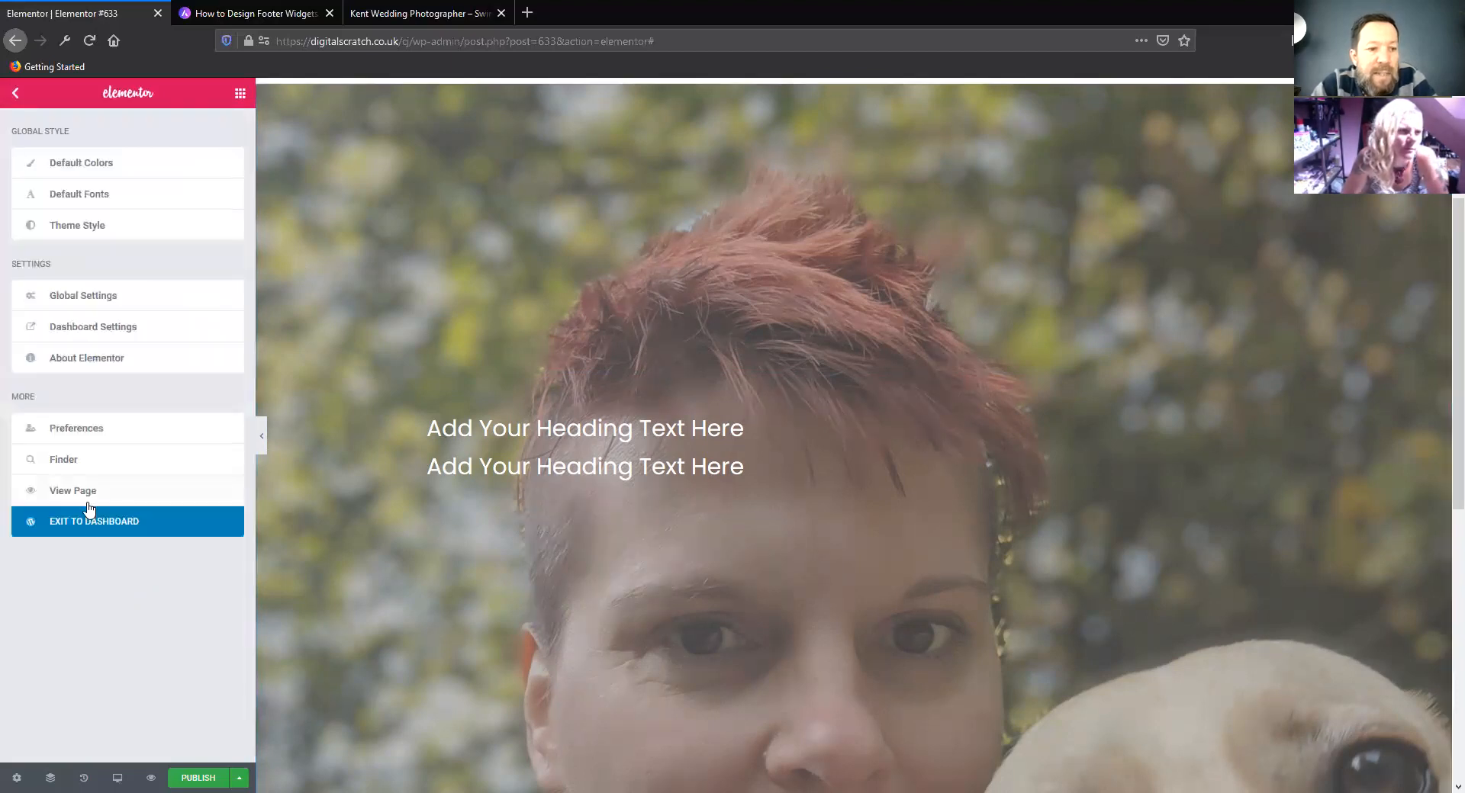
left_click(153, 519)
left_click(822, 369)
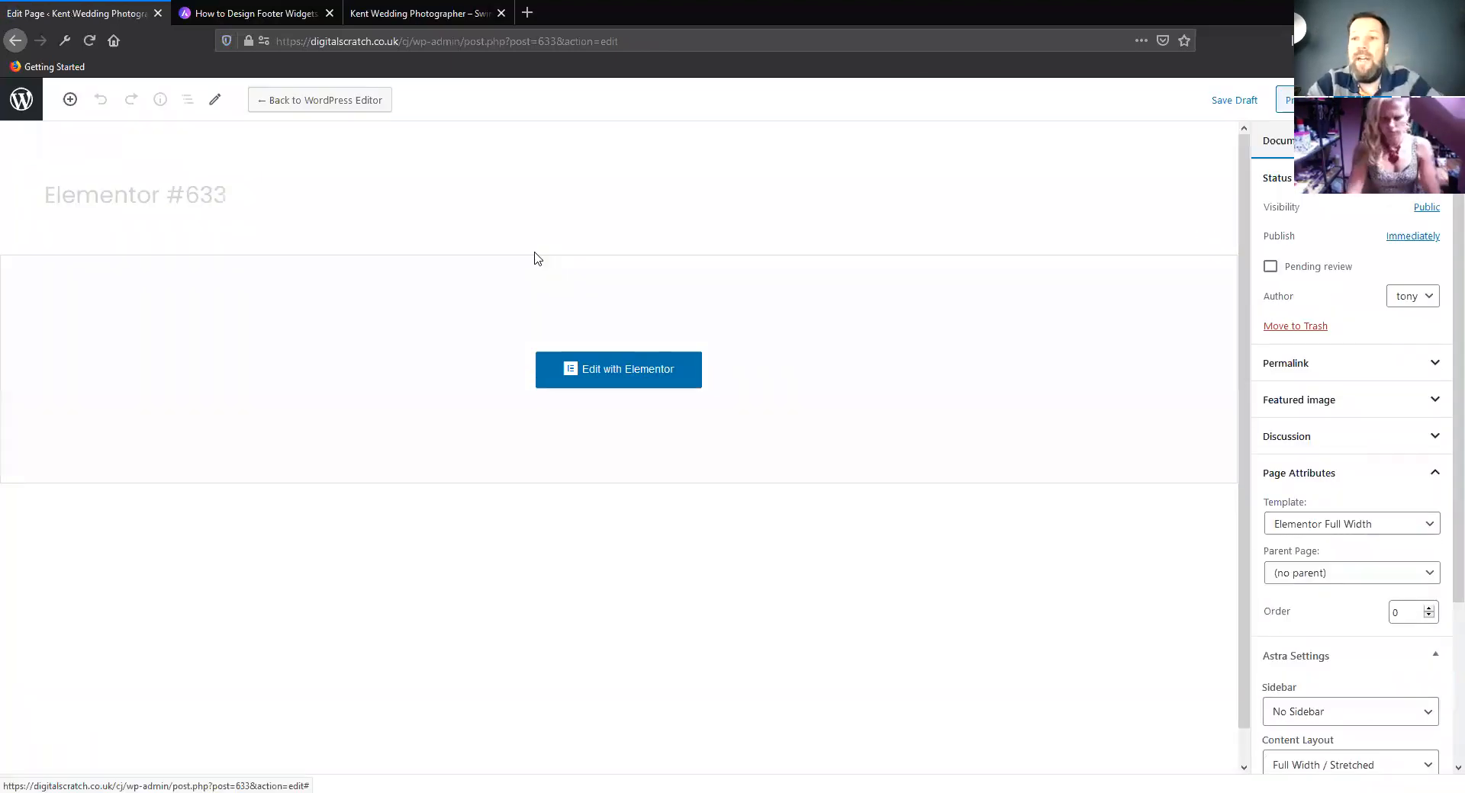
left_click(26, 101)
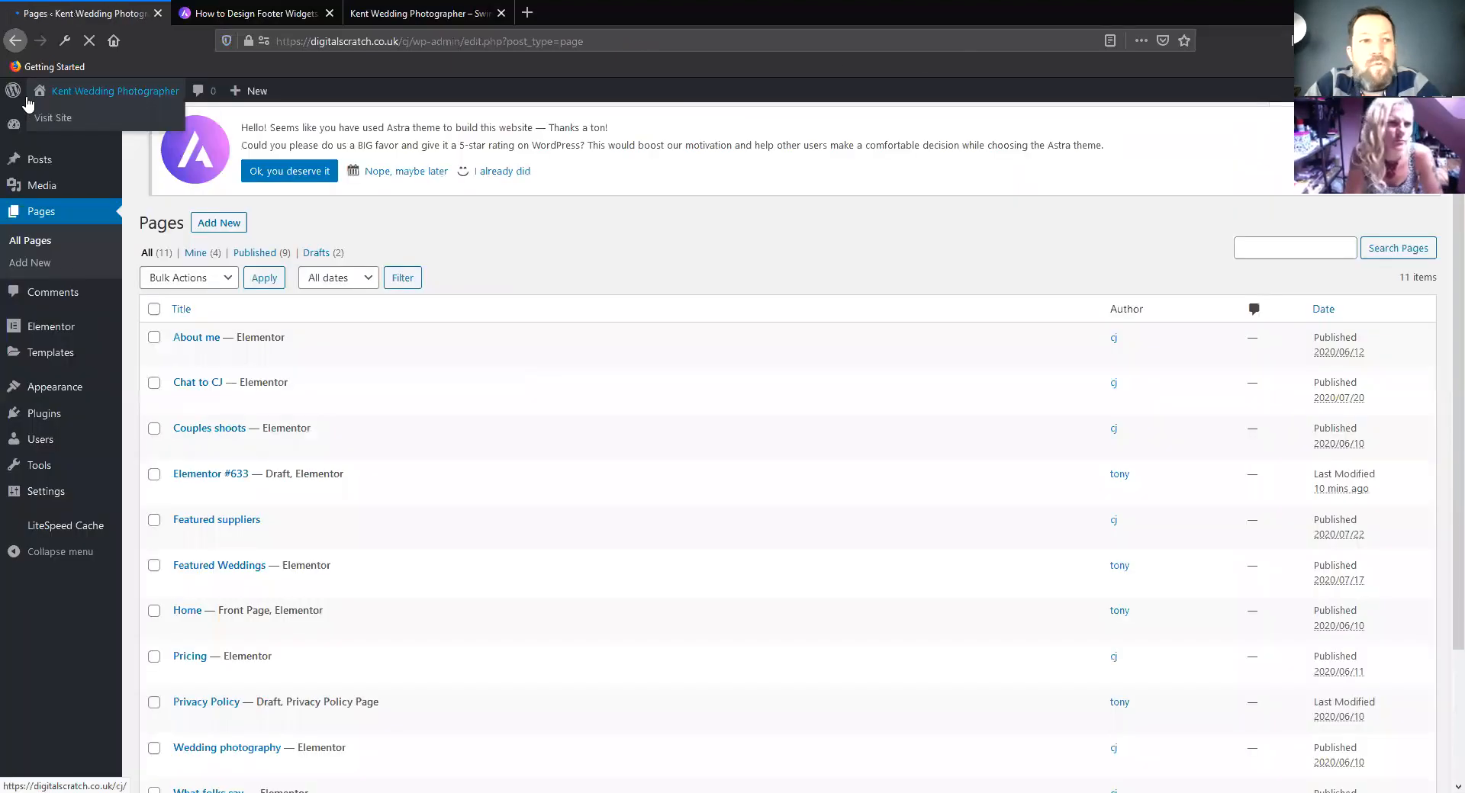
Visit the site's Chat to CJ page, look over its contact form, and open the page for editing in Elementor
left_click(55, 119)
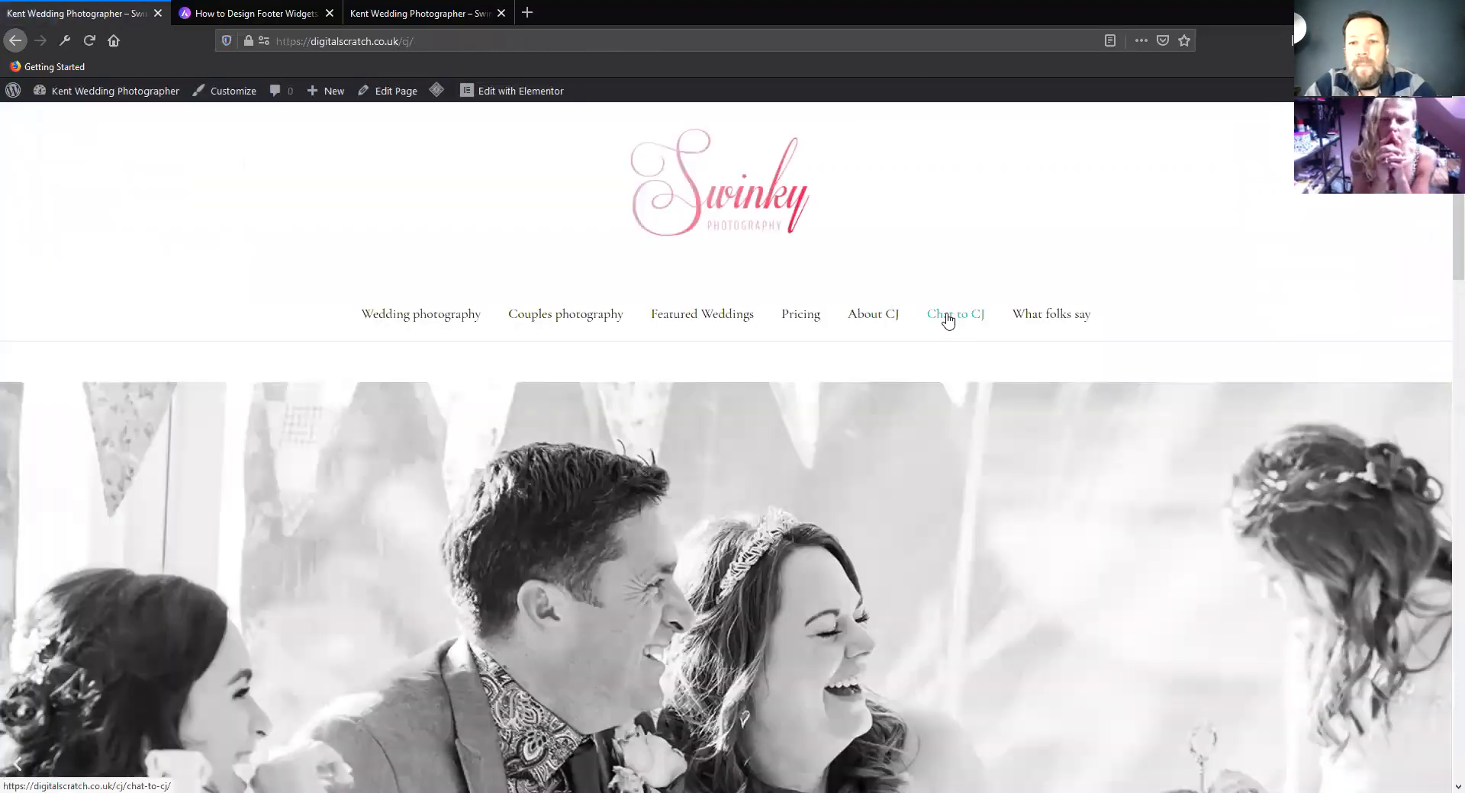
left_click(949, 321)
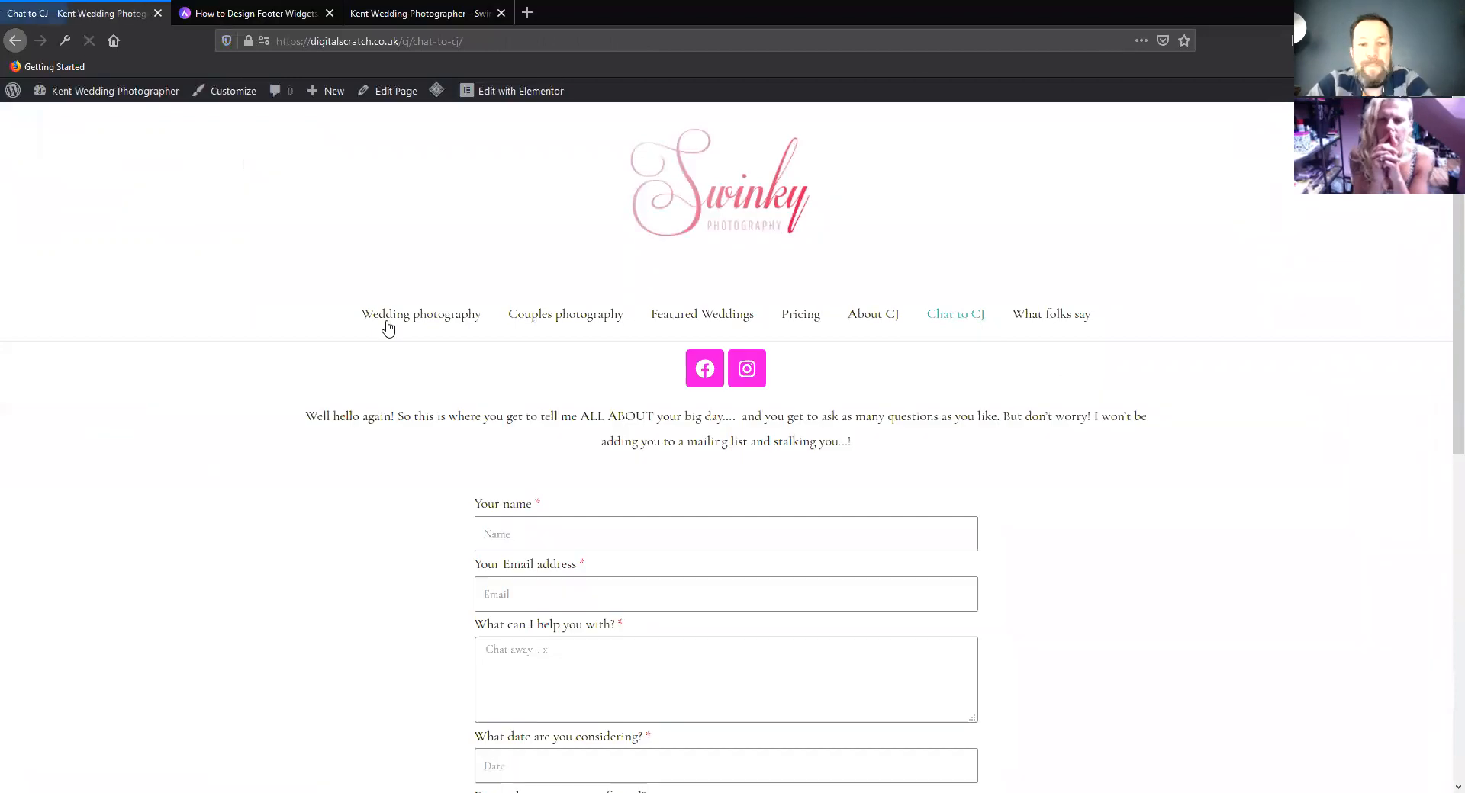
scroll(362, 369, "down", 3)
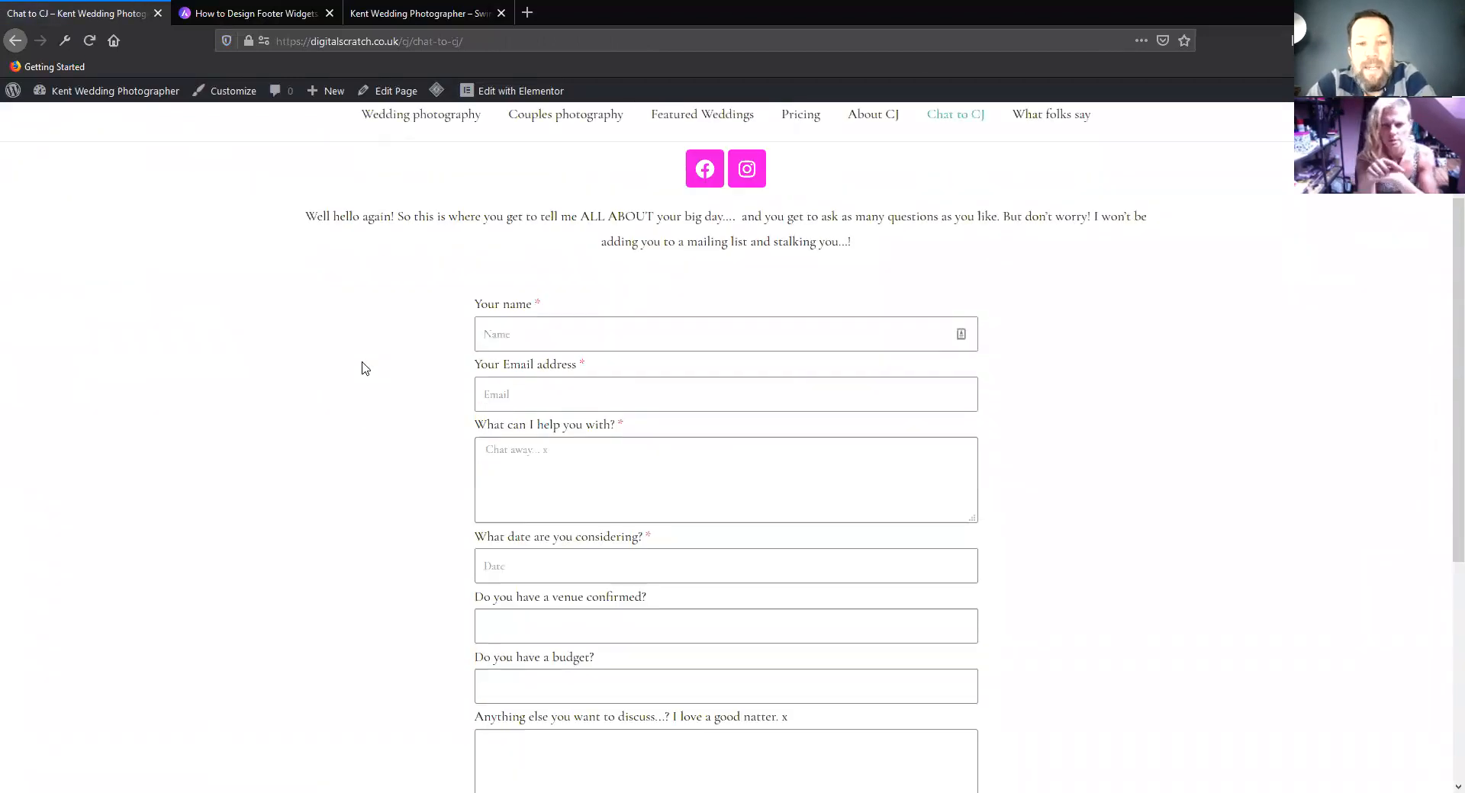
scroll(362, 368, "down", 1)
scroll(361, 368, "down", 2)
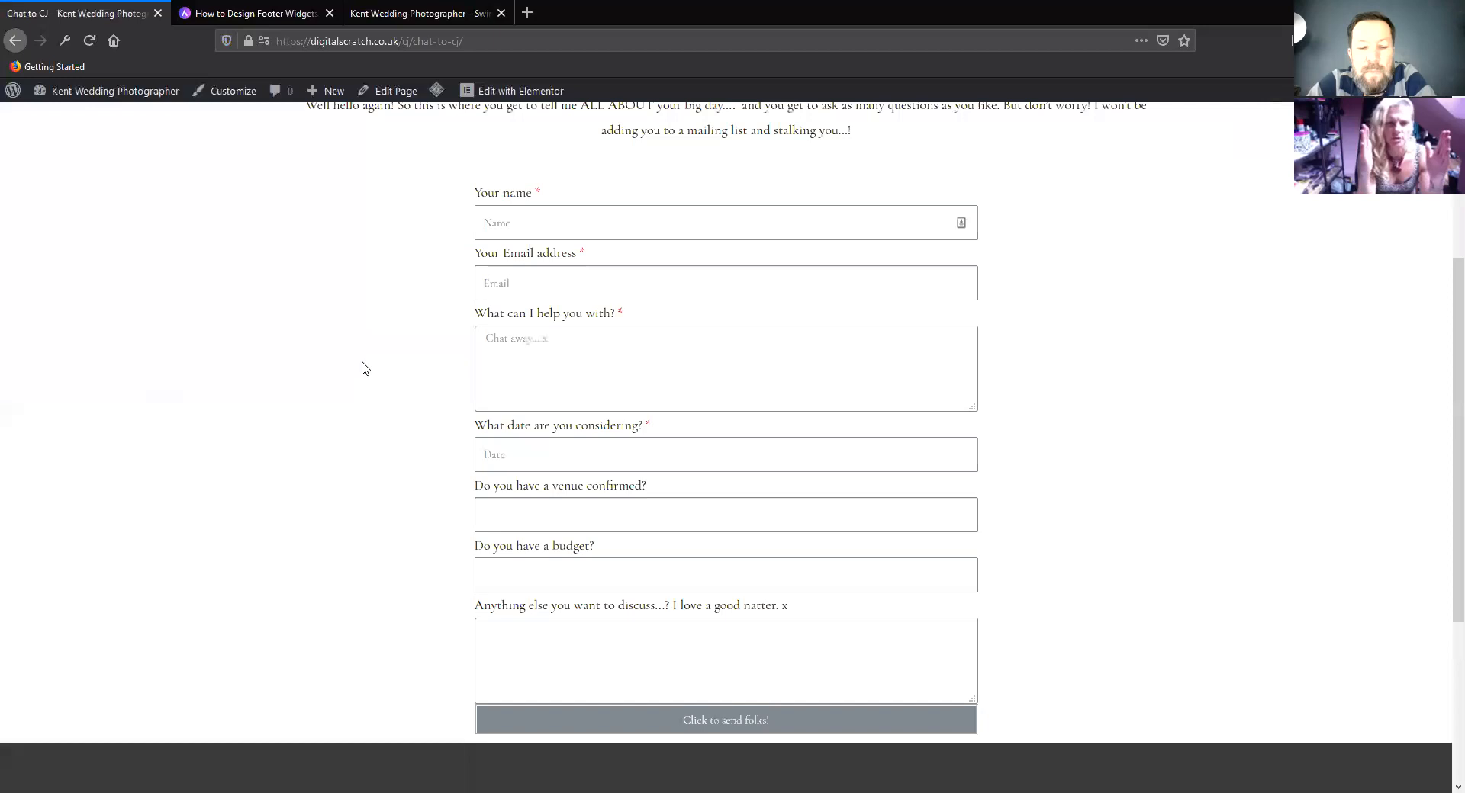
scroll(362, 368, "up", 5)
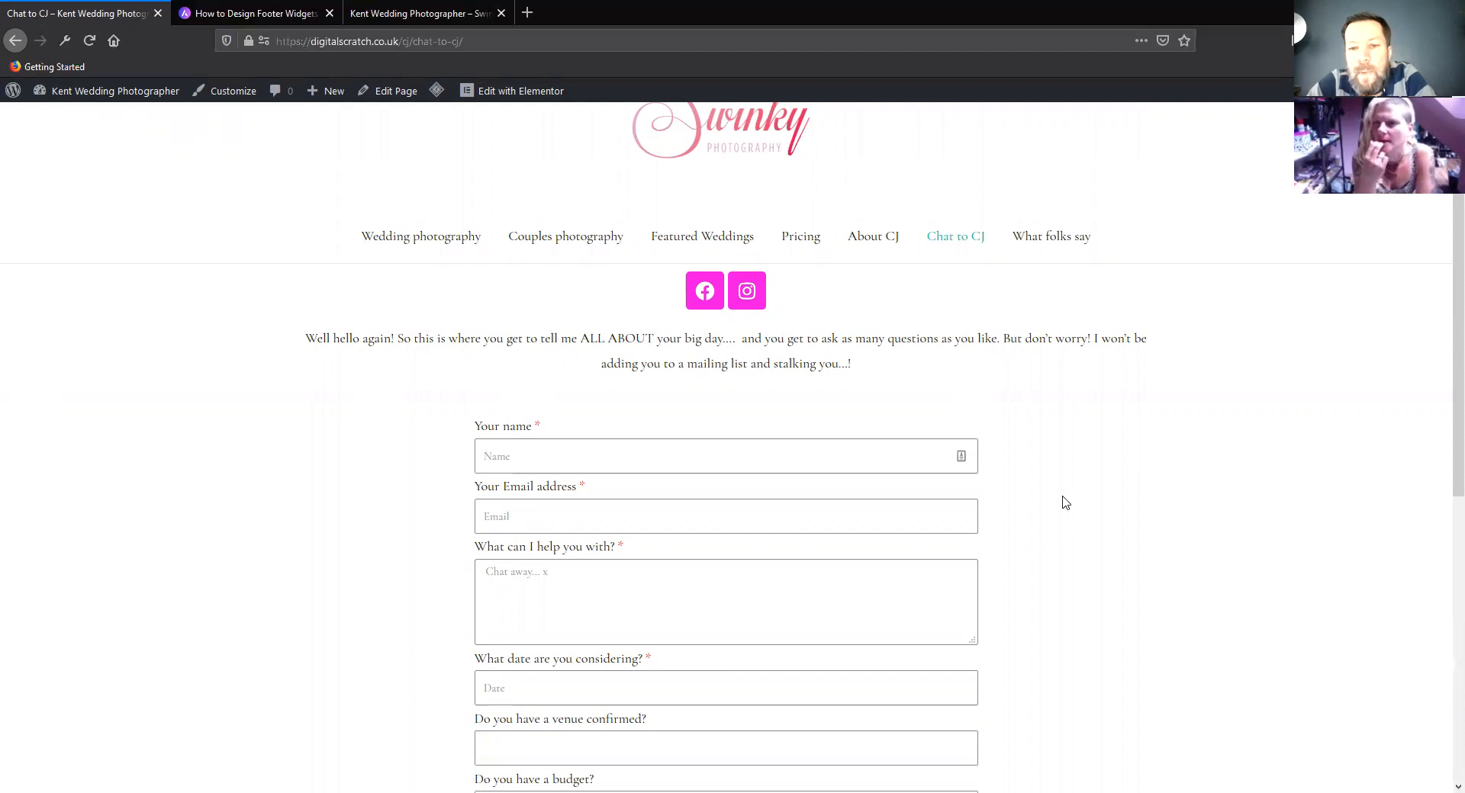
scroll(405, 244, "up", 1)
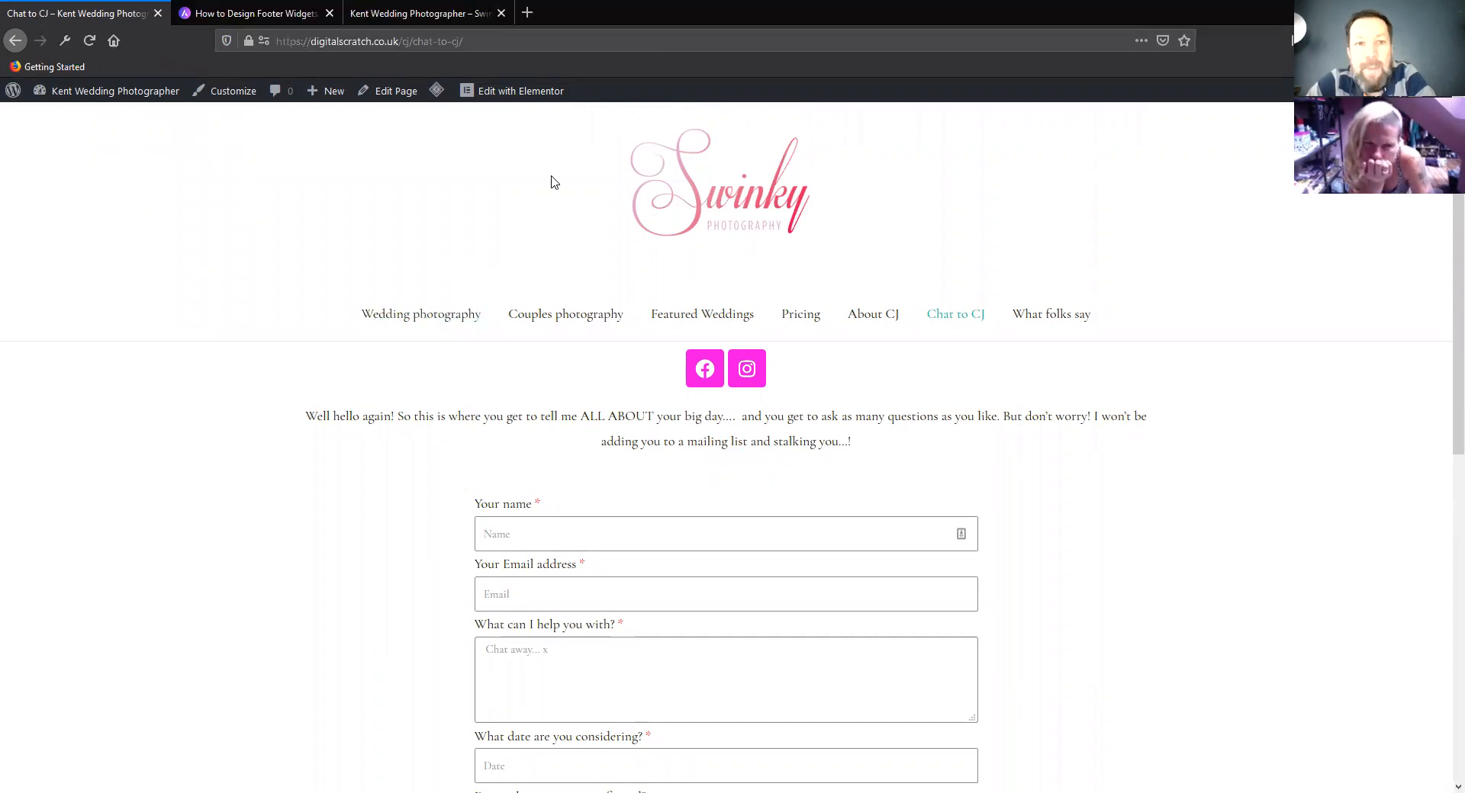
left_click(519, 92)
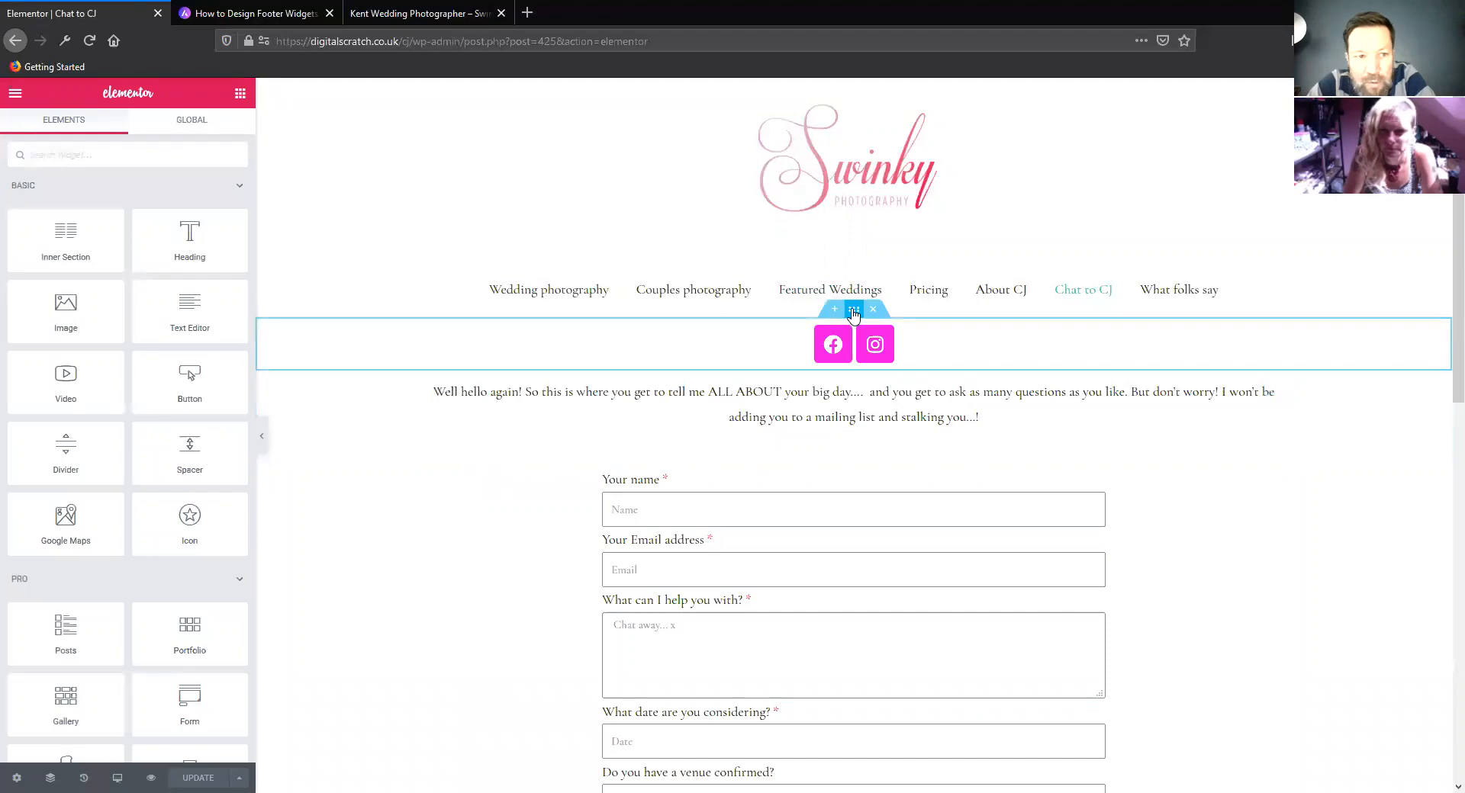
Inspect the layout settings of the social icons, intro text and contact form sections, and of the form's column
left_click(854, 311)
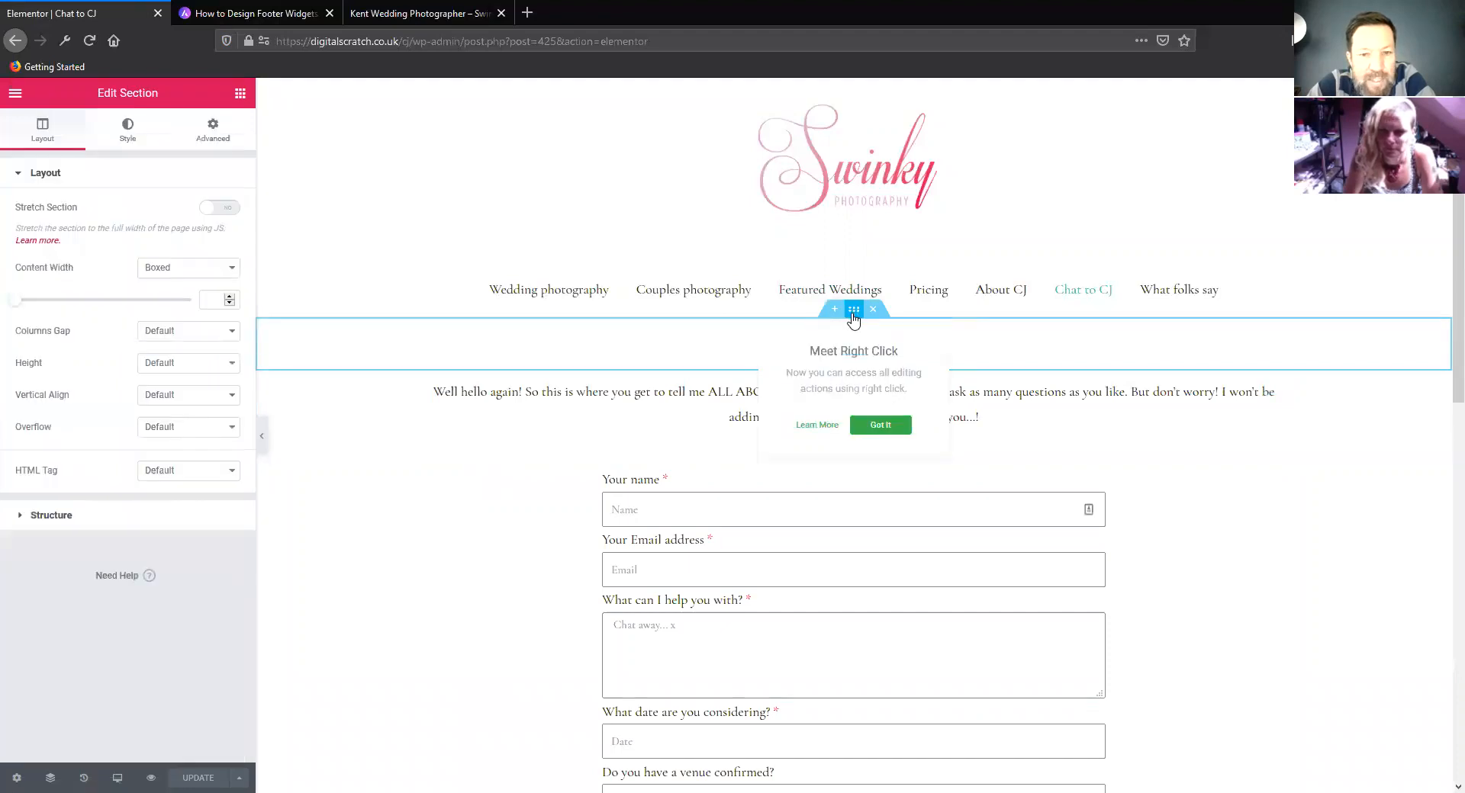
left_click(1271, 506)
left_click(856, 364)
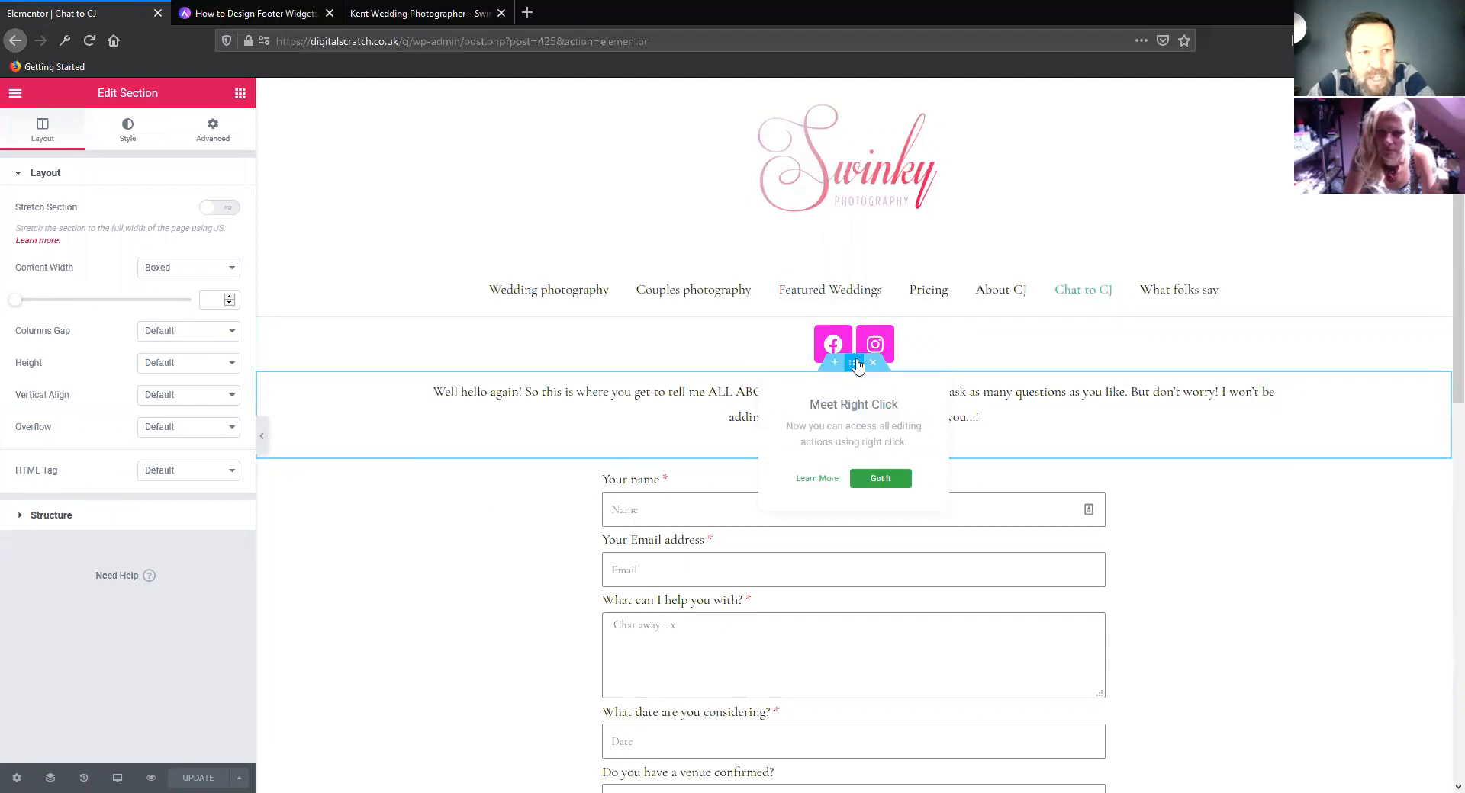
left_click(1213, 525)
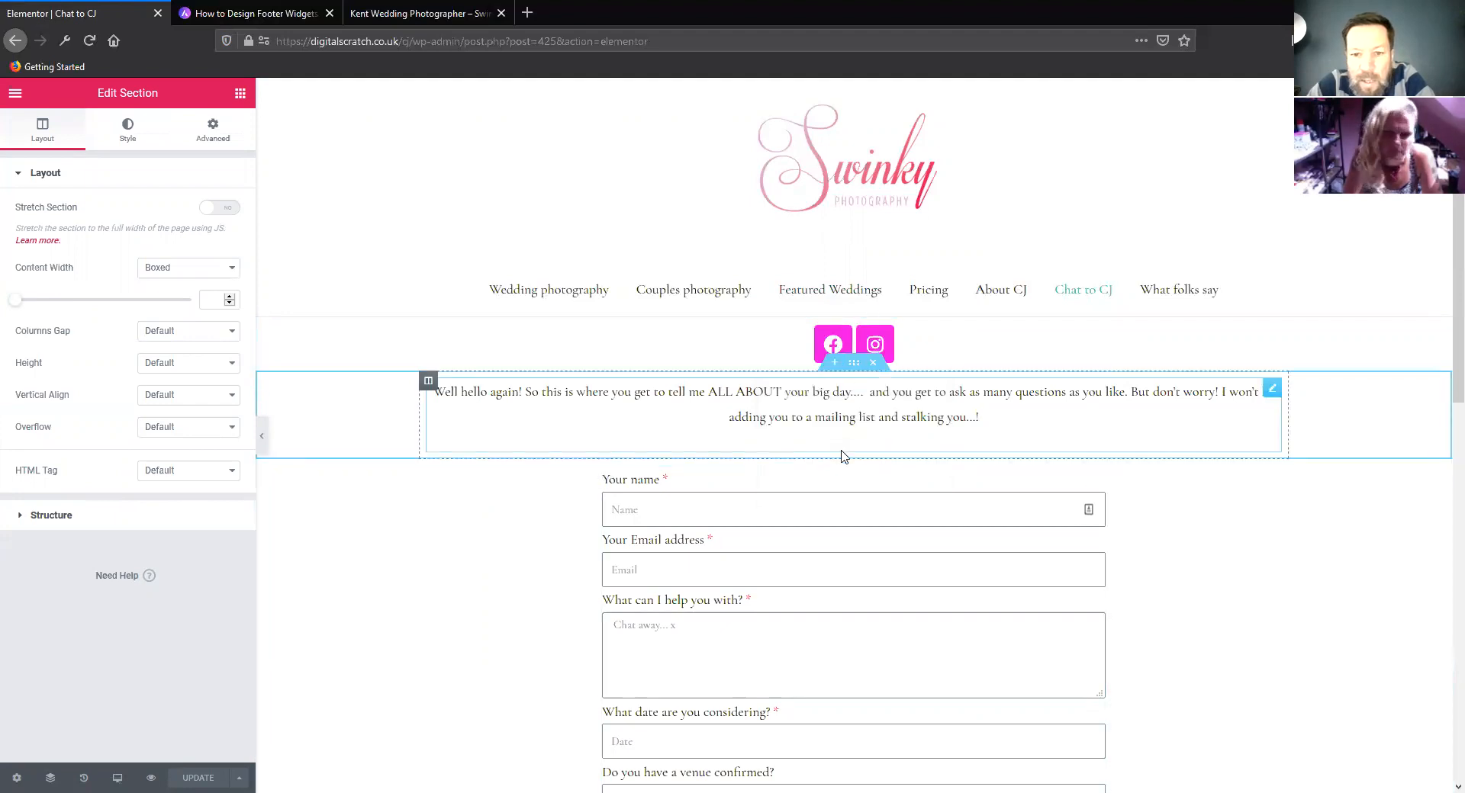
left_click(855, 453)
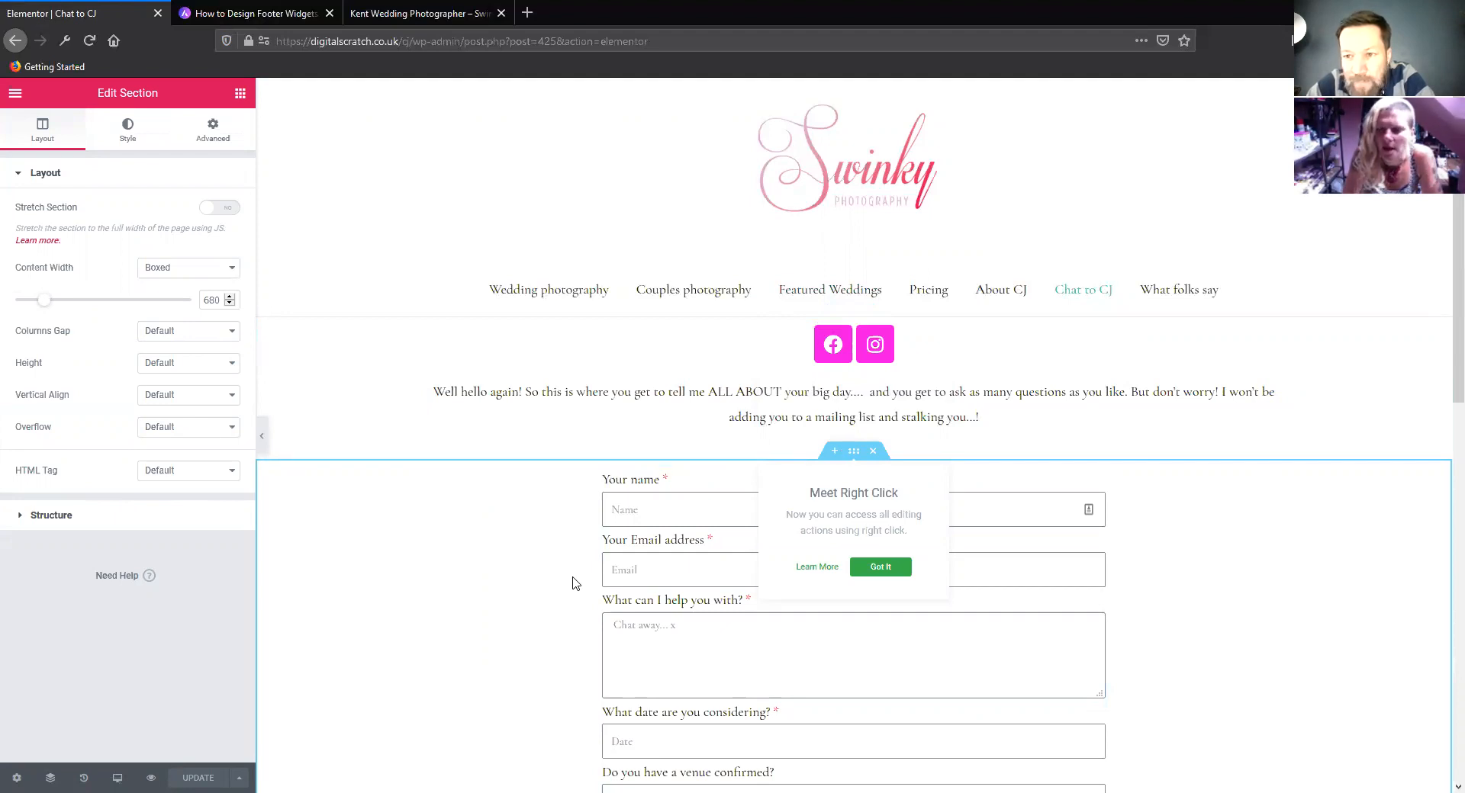
left_click(1251, 506)
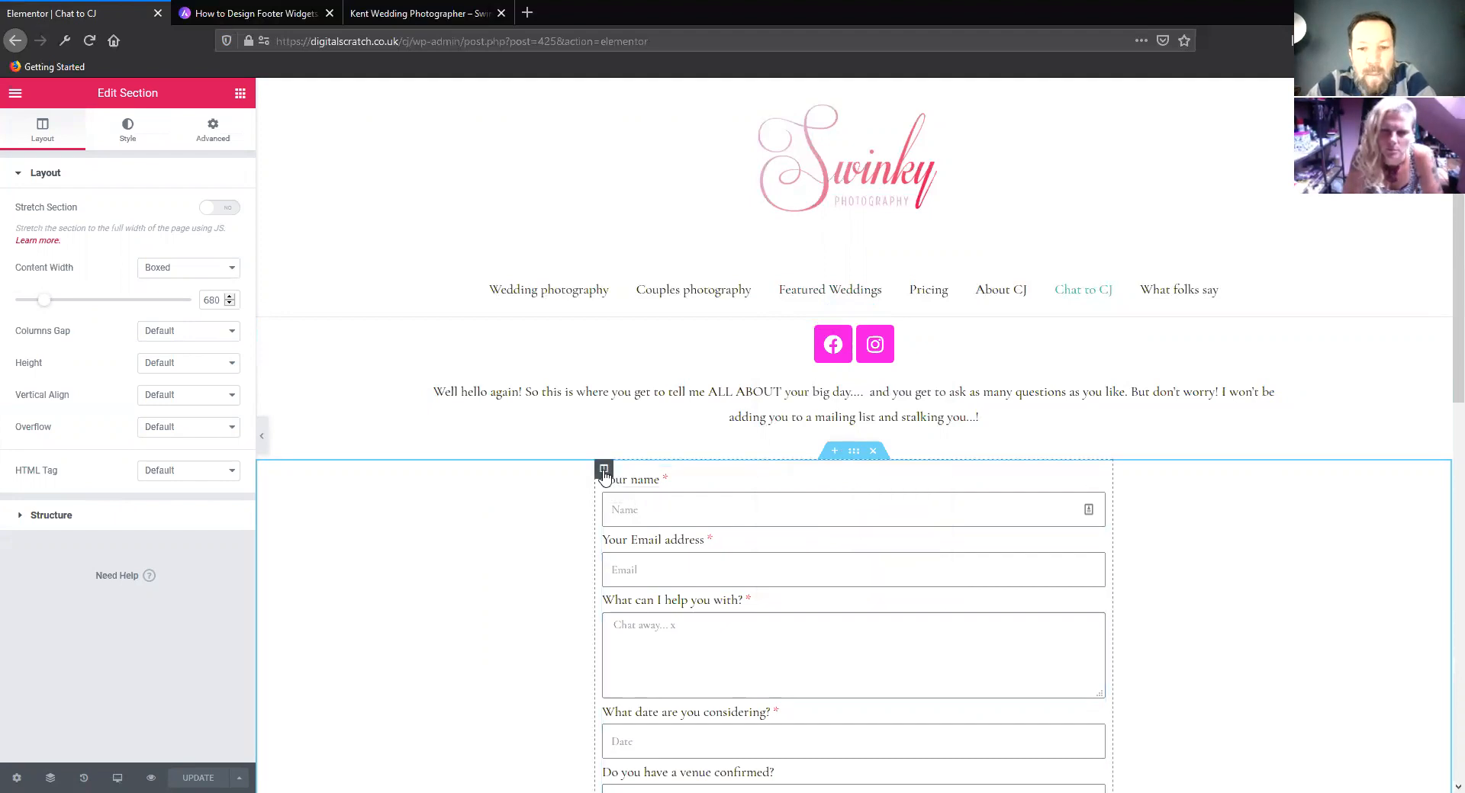
left_click(604, 471)
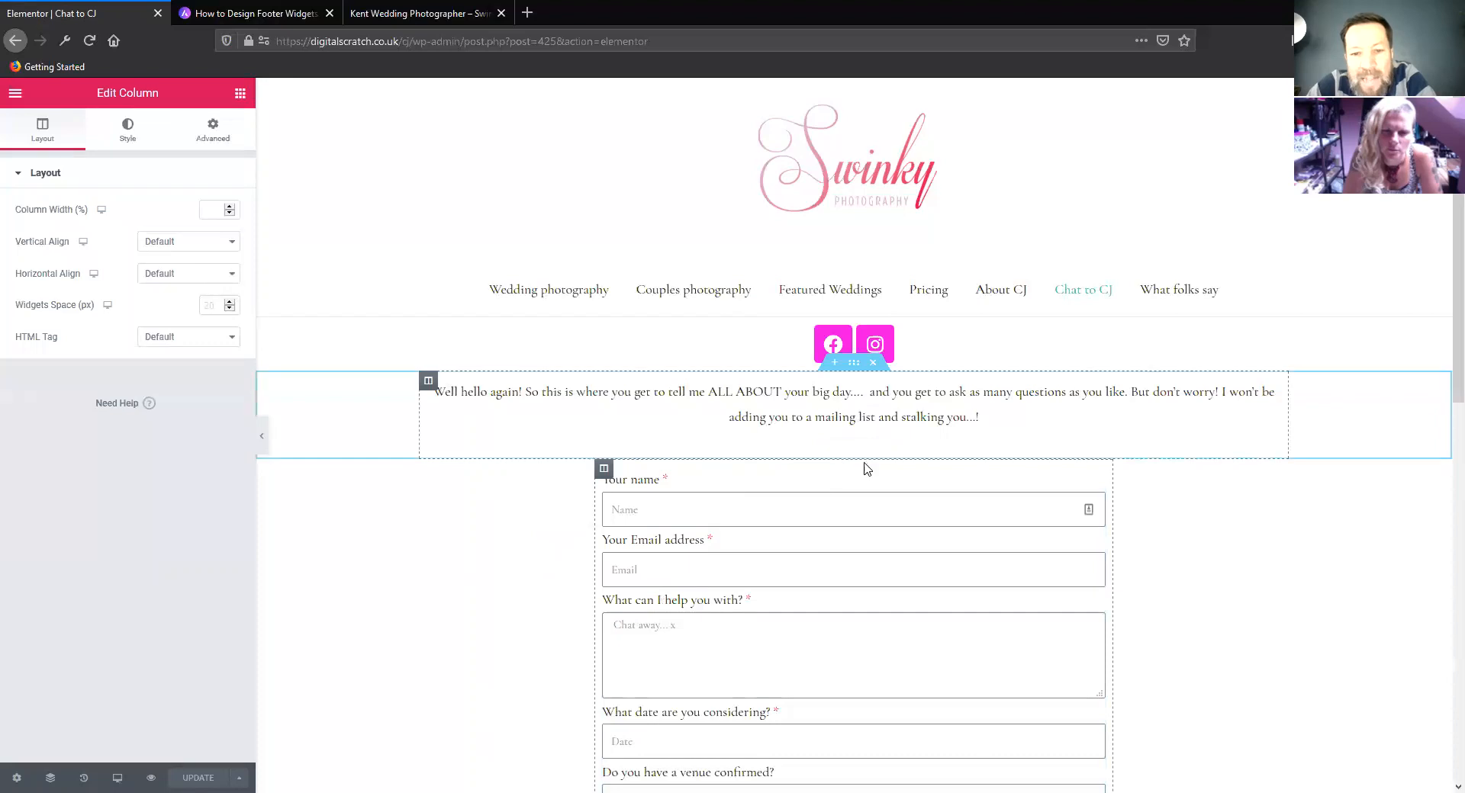
Add a single-column section below the contact form and bring up the list of available widgets
scroll(839, 489, "down", 10)
left_click(834, 318)
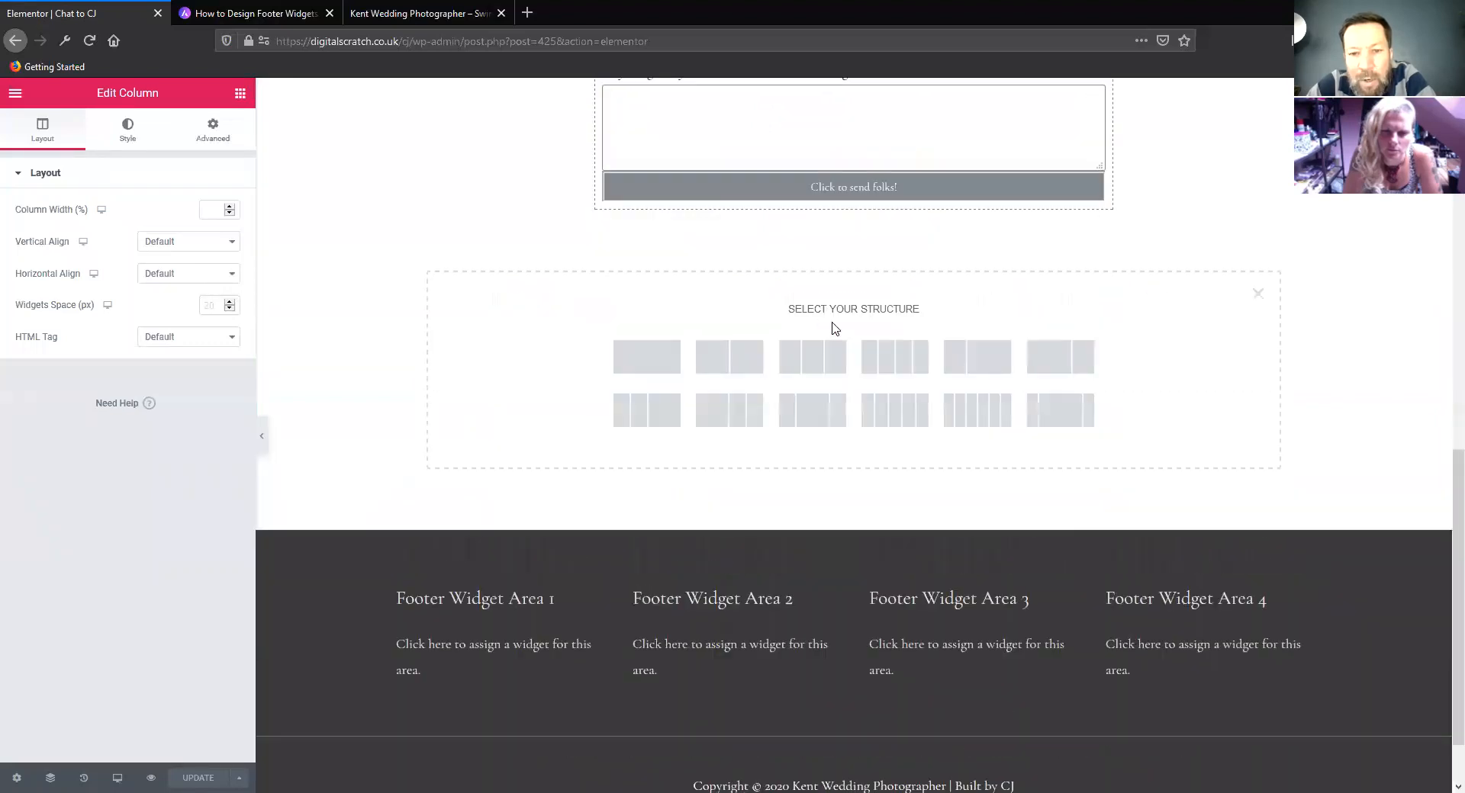
left_click(637, 379)
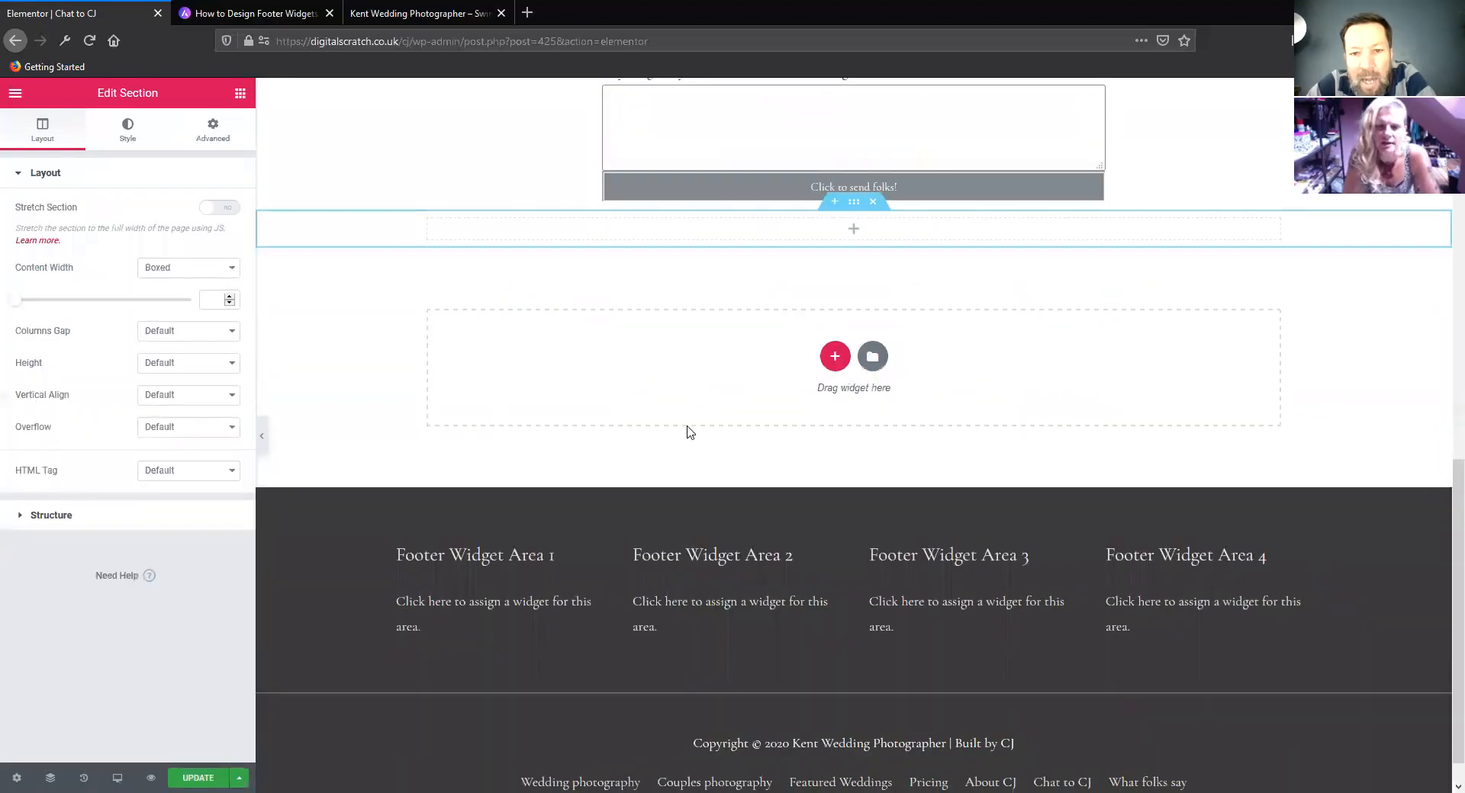
scroll(718, 455, "up", 3)
scroll(717, 456, "up", 3)
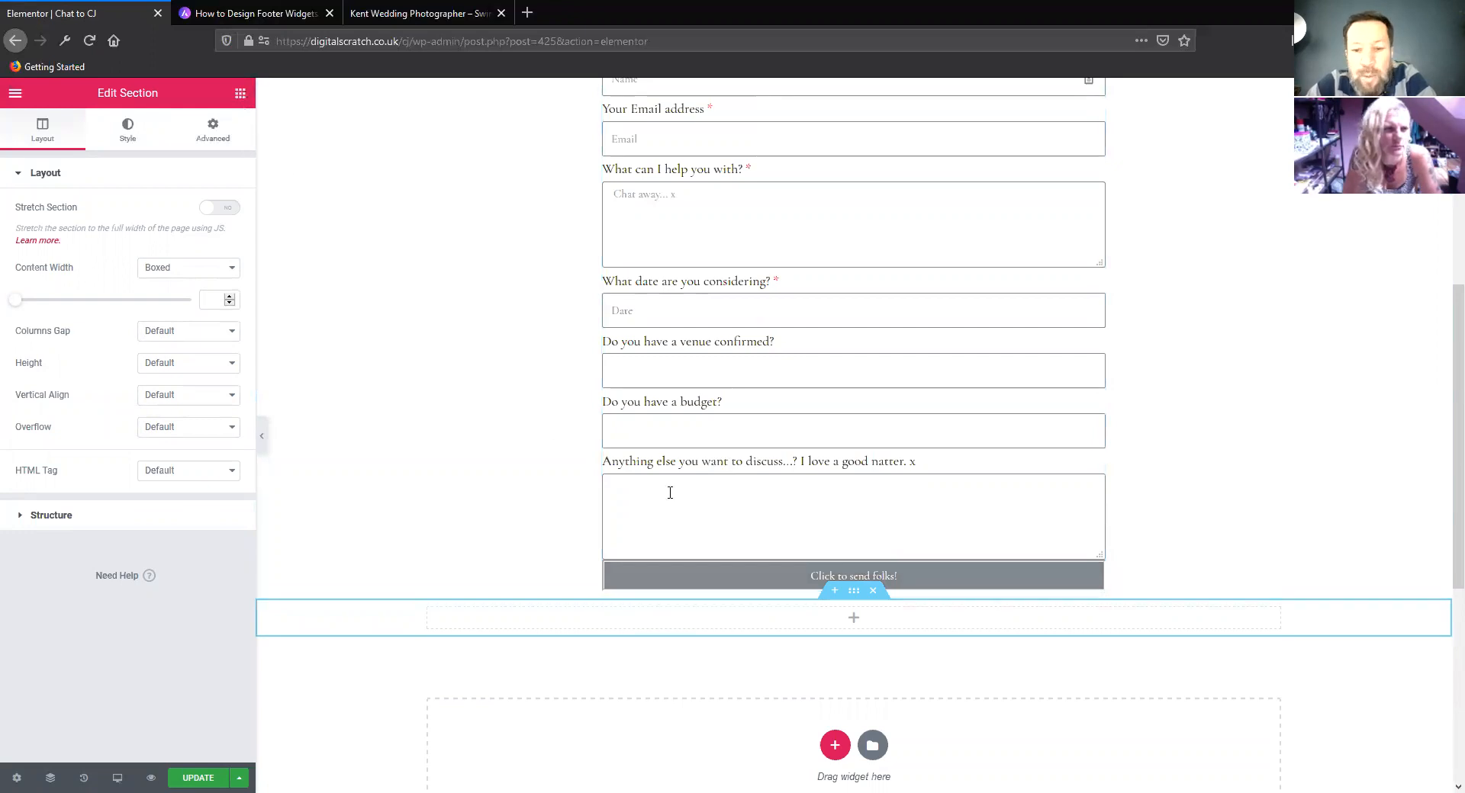
left_click(239, 93)
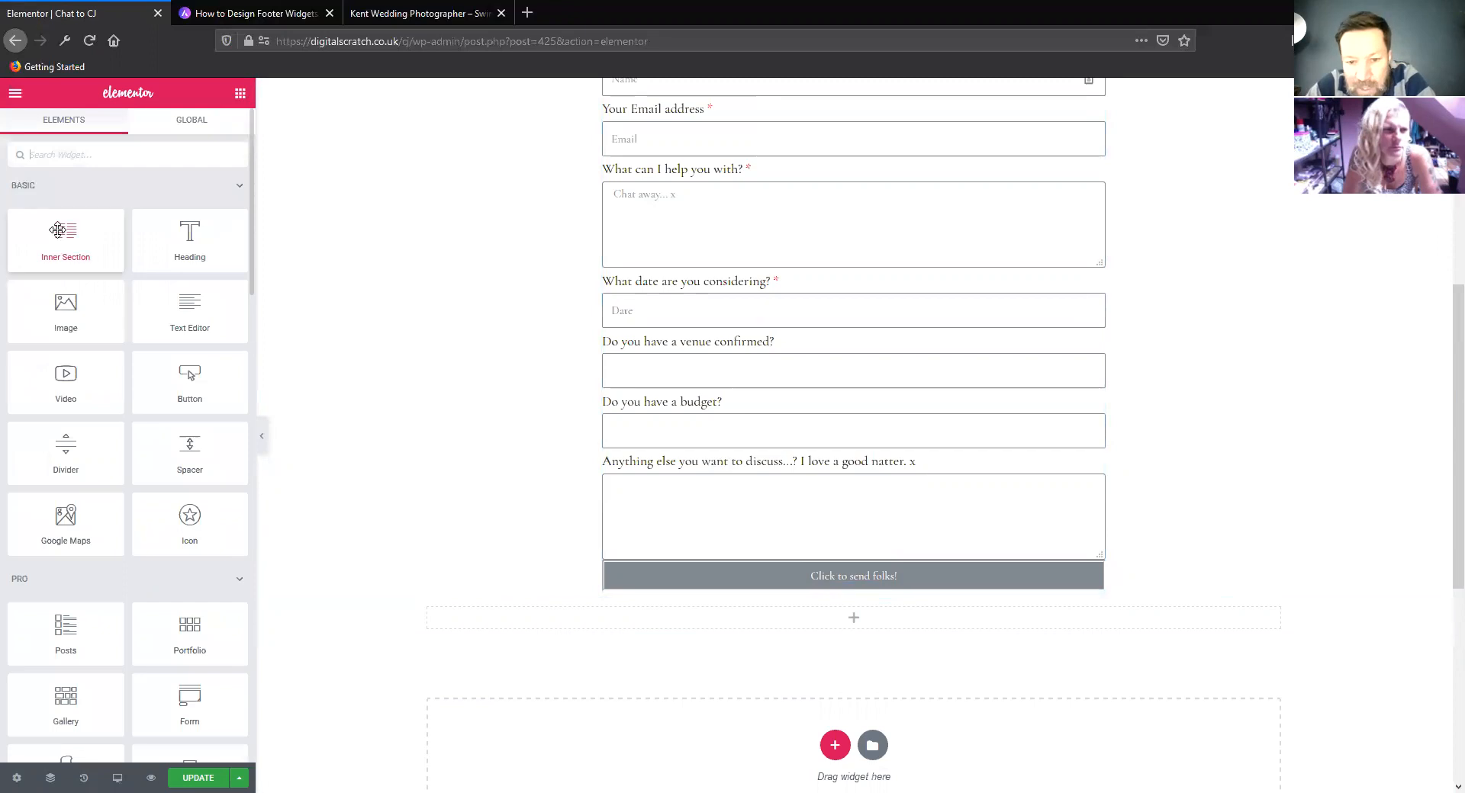
Insert an Inner Section widget into the new section below the contact form and reduce it to a single column
left_click_drag(58, 229, 626, 618)
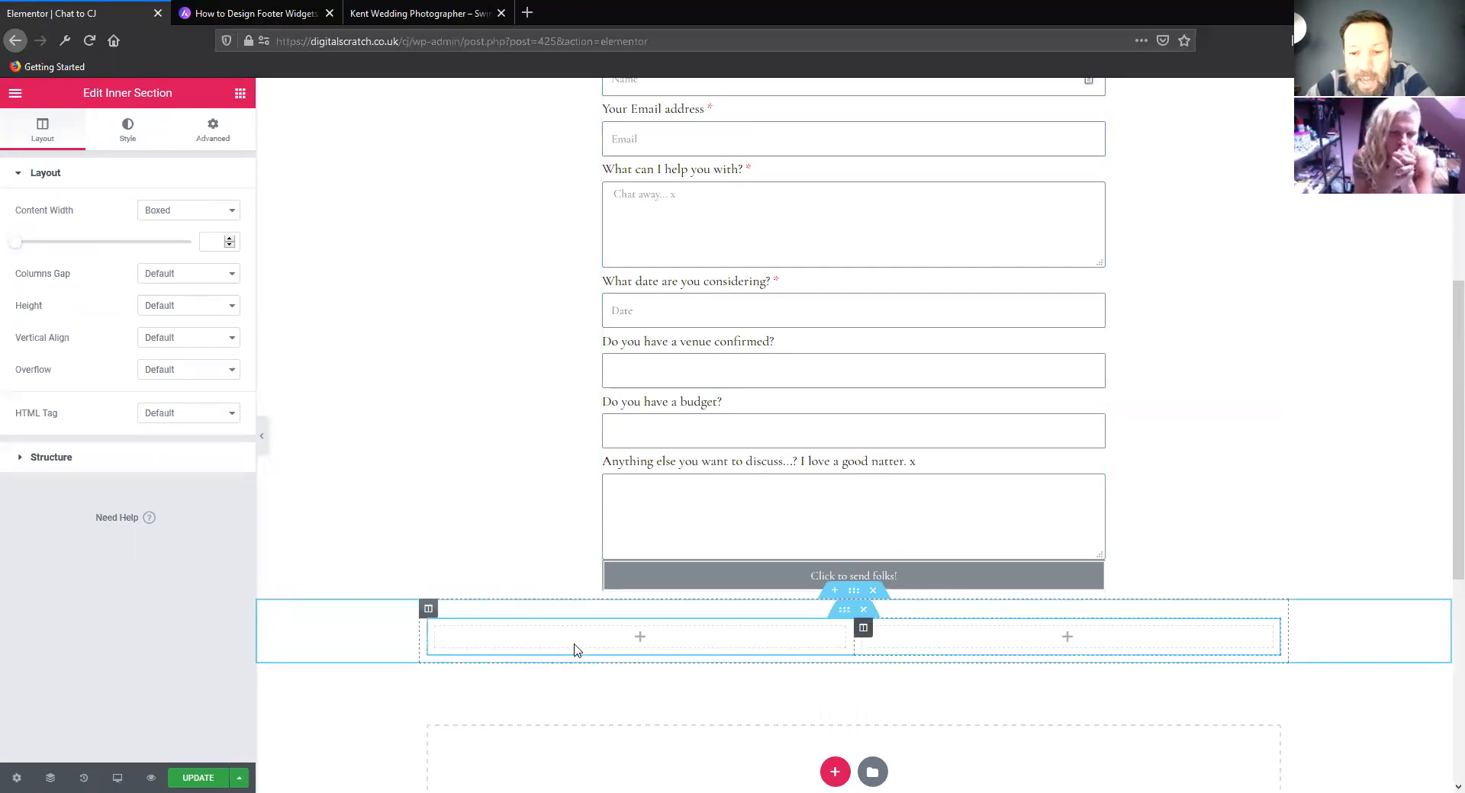
right_click(859, 630)
left_click(921, 775)
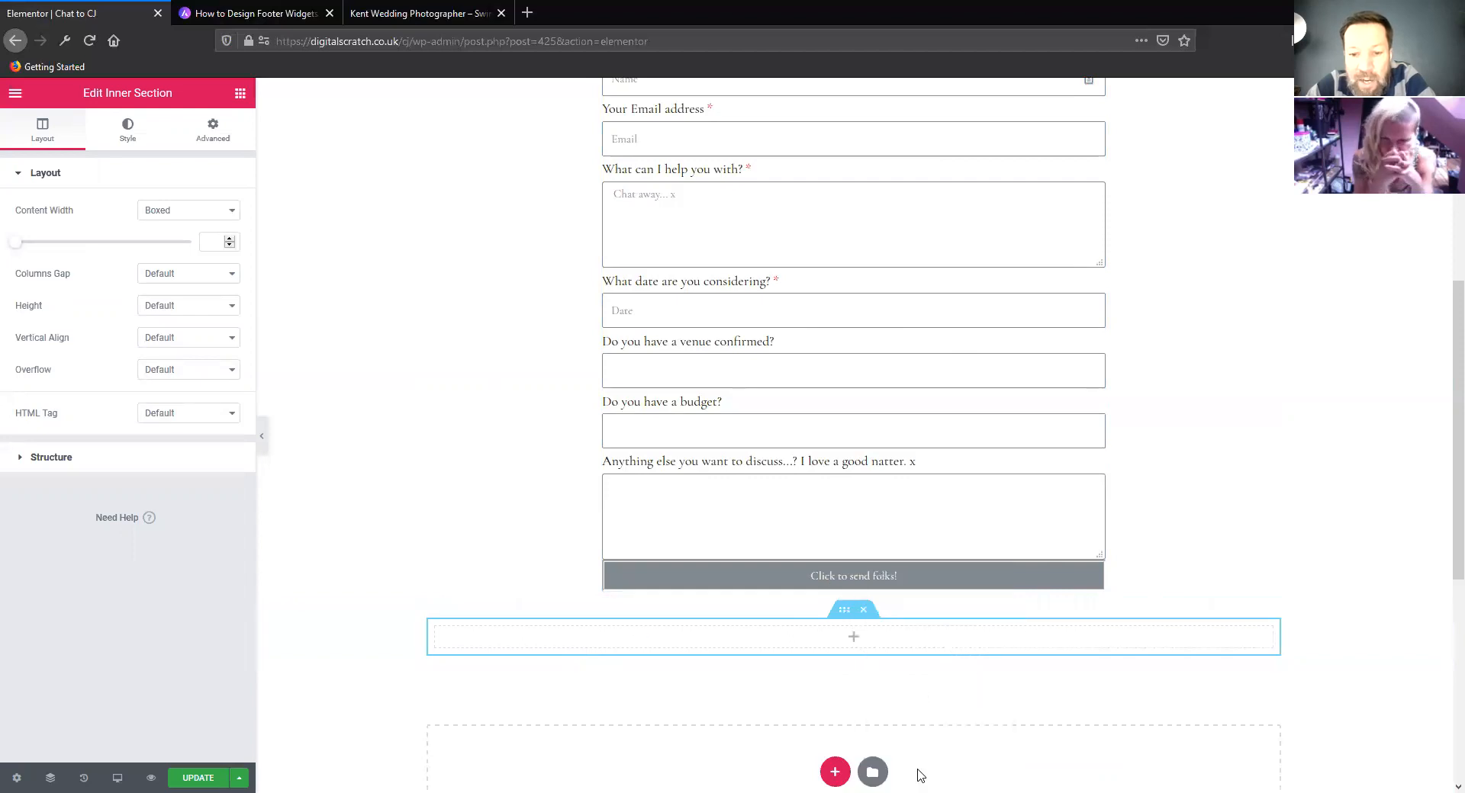
Try to move the contact form widget into the empty inner section below it
scroll(603, 538, "up", 4)
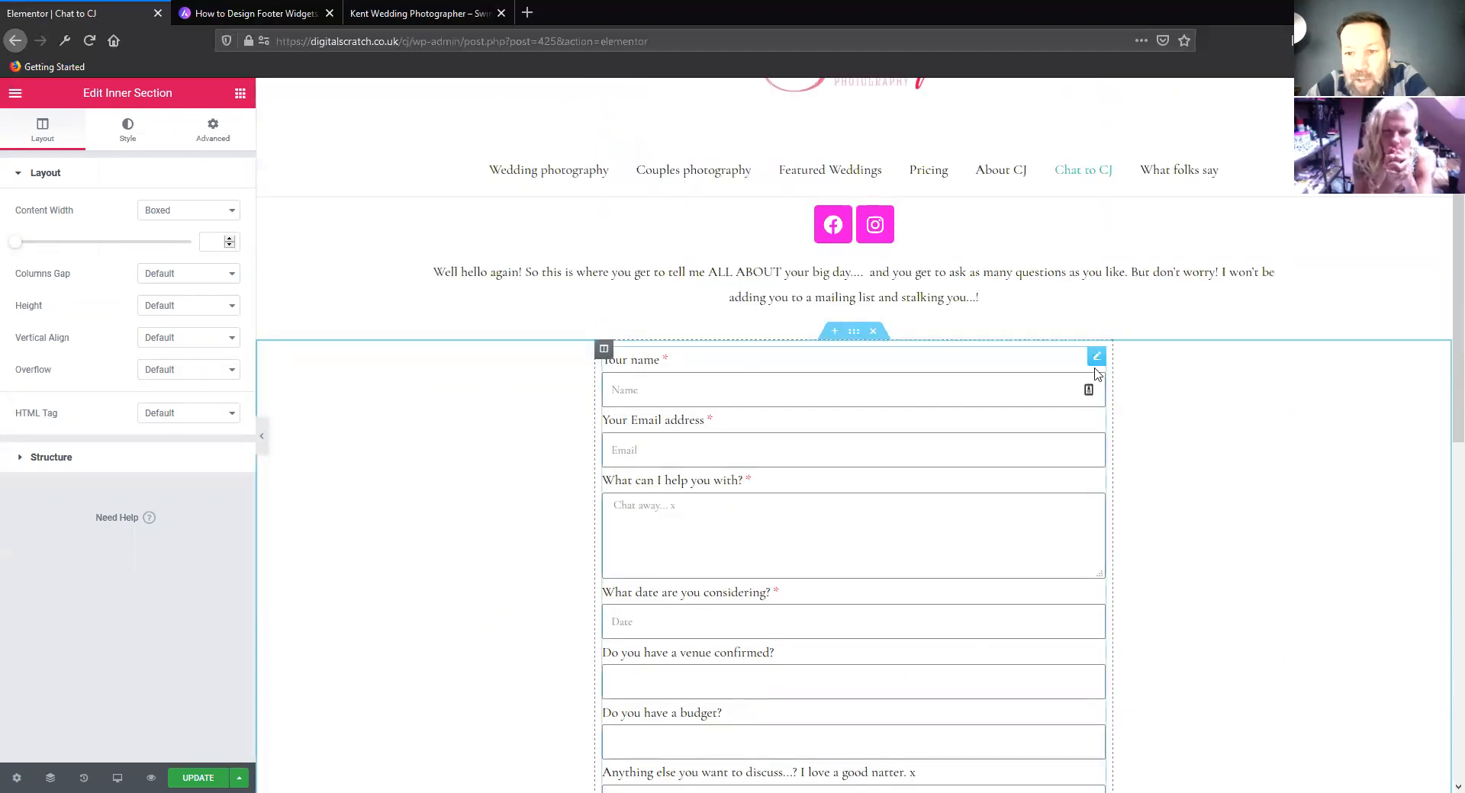
left_click_drag(1096, 360, 855, 342)
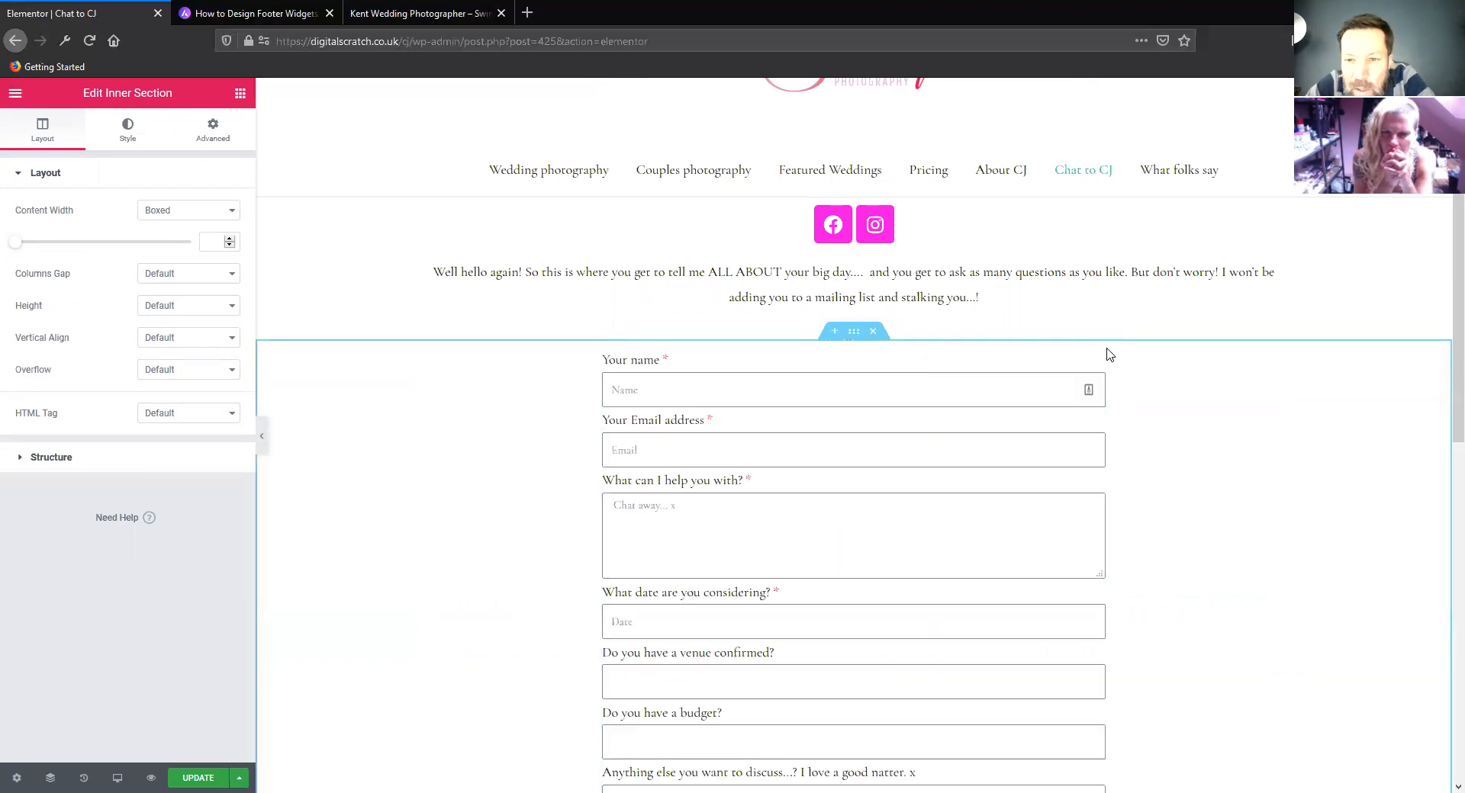
scroll(900, 483, "down", 5)
scroll(885, 485, "down", 2)
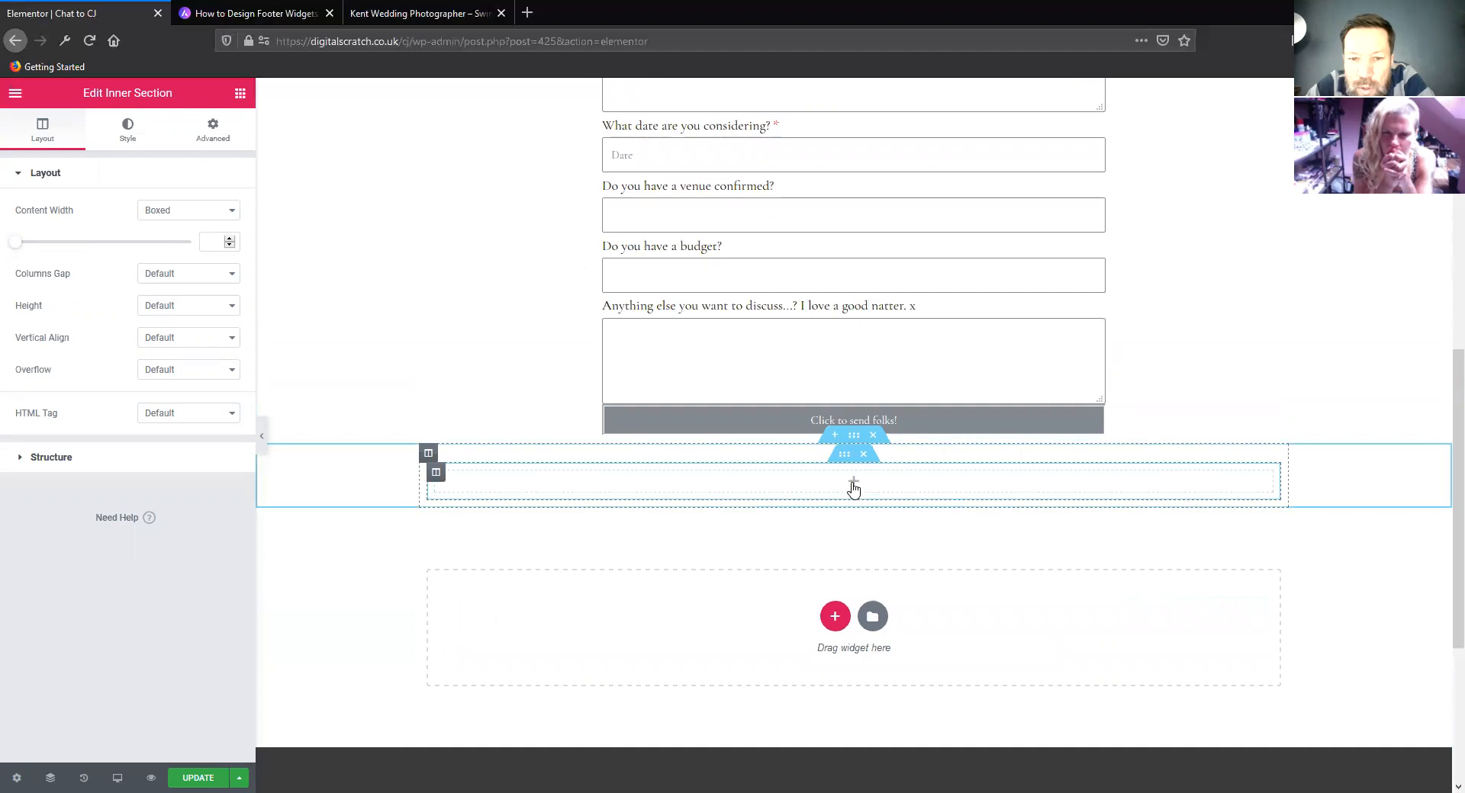
left_click(853, 486)
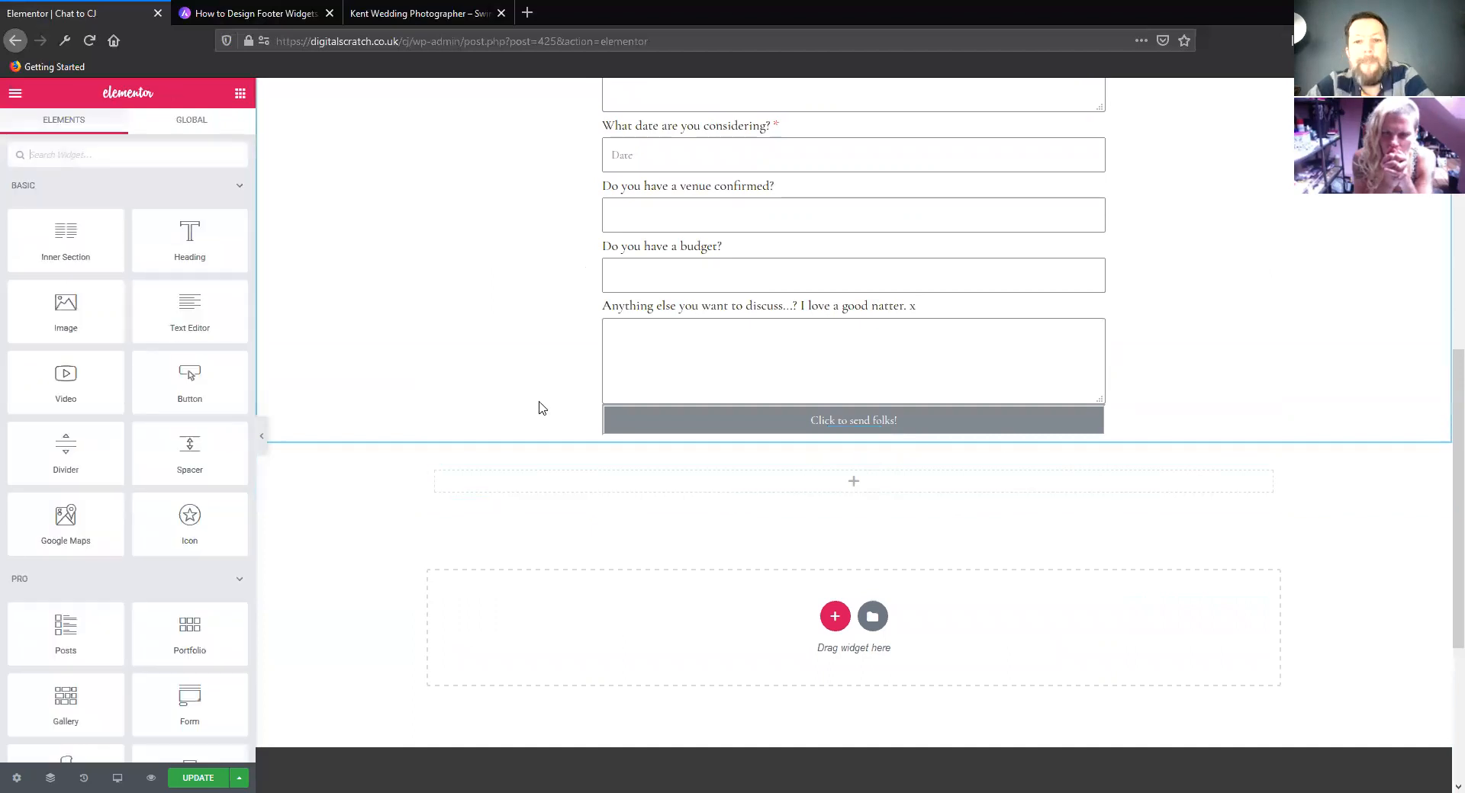
scroll(548, 398, "up", 5)
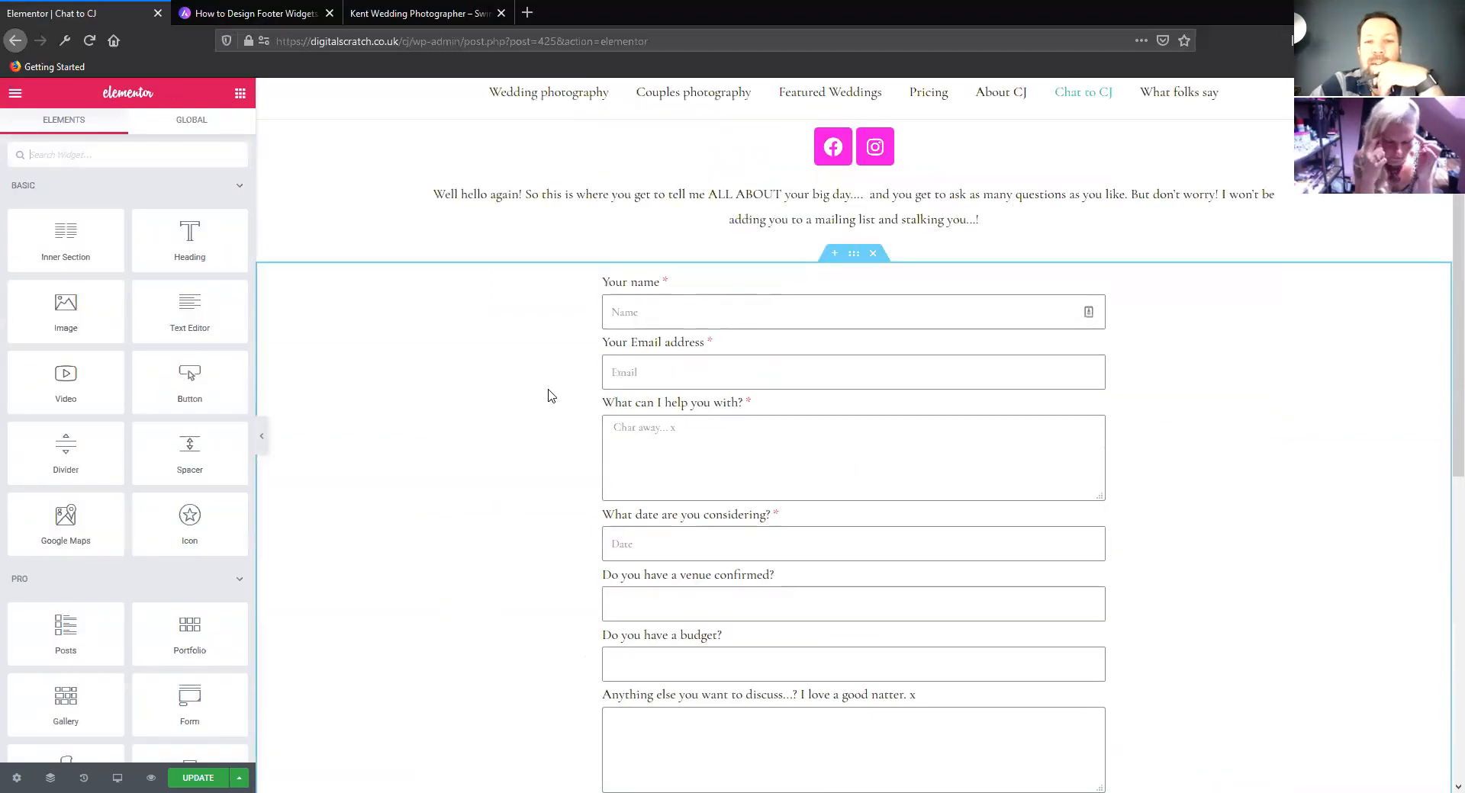
Move the contact form's whole column into the section below, placing it before the column that holds the inner section
scroll(894, 268, "down", 1)
left_click_drag(1097, 203, 860, 275)
left_click_drag(854, 241, 852, 240)
left_click_drag(605, 195, 707, 425)
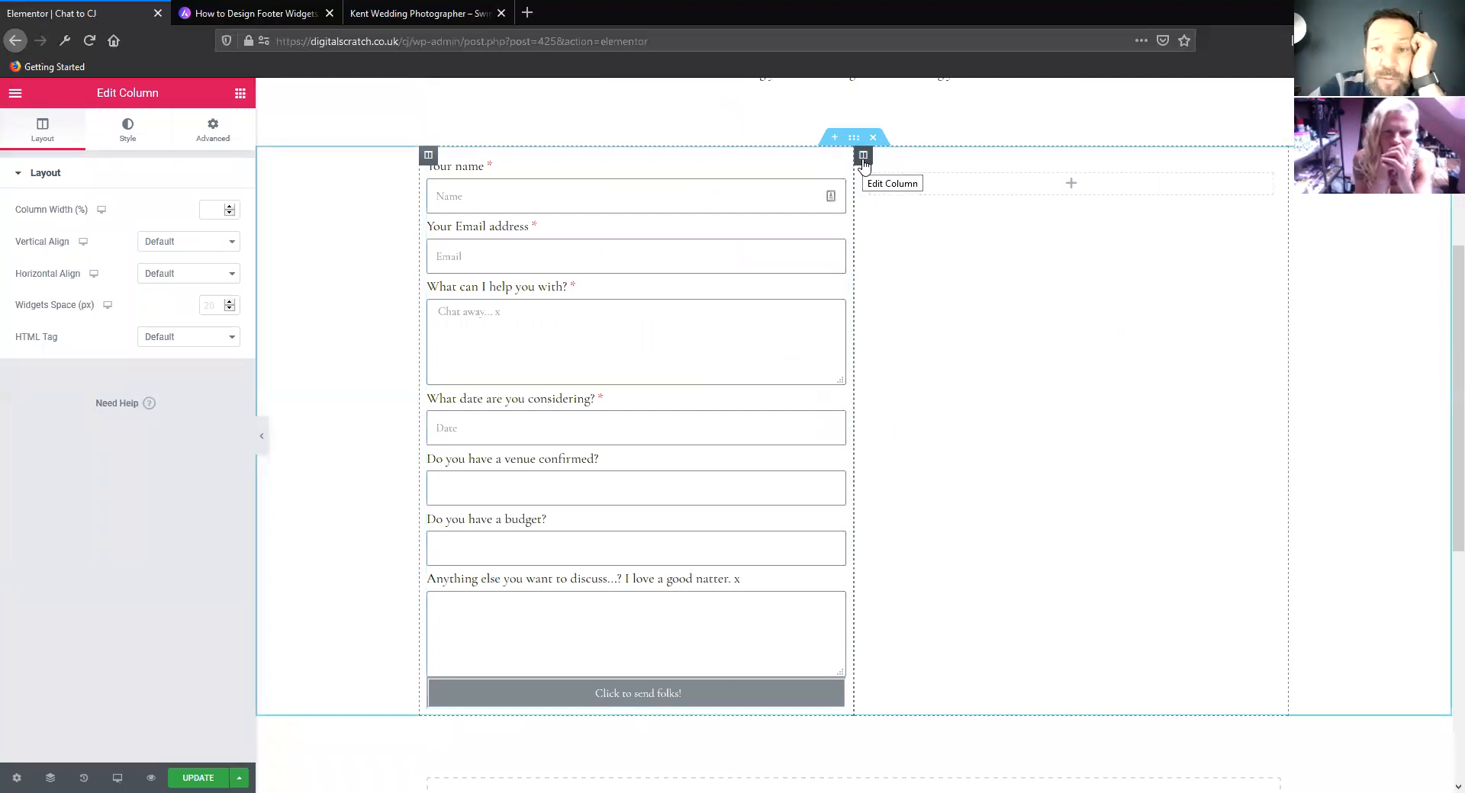
Inspect the layout settings of the emptied section under the intro text and of the two-column contact form section
right_click(861, 158)
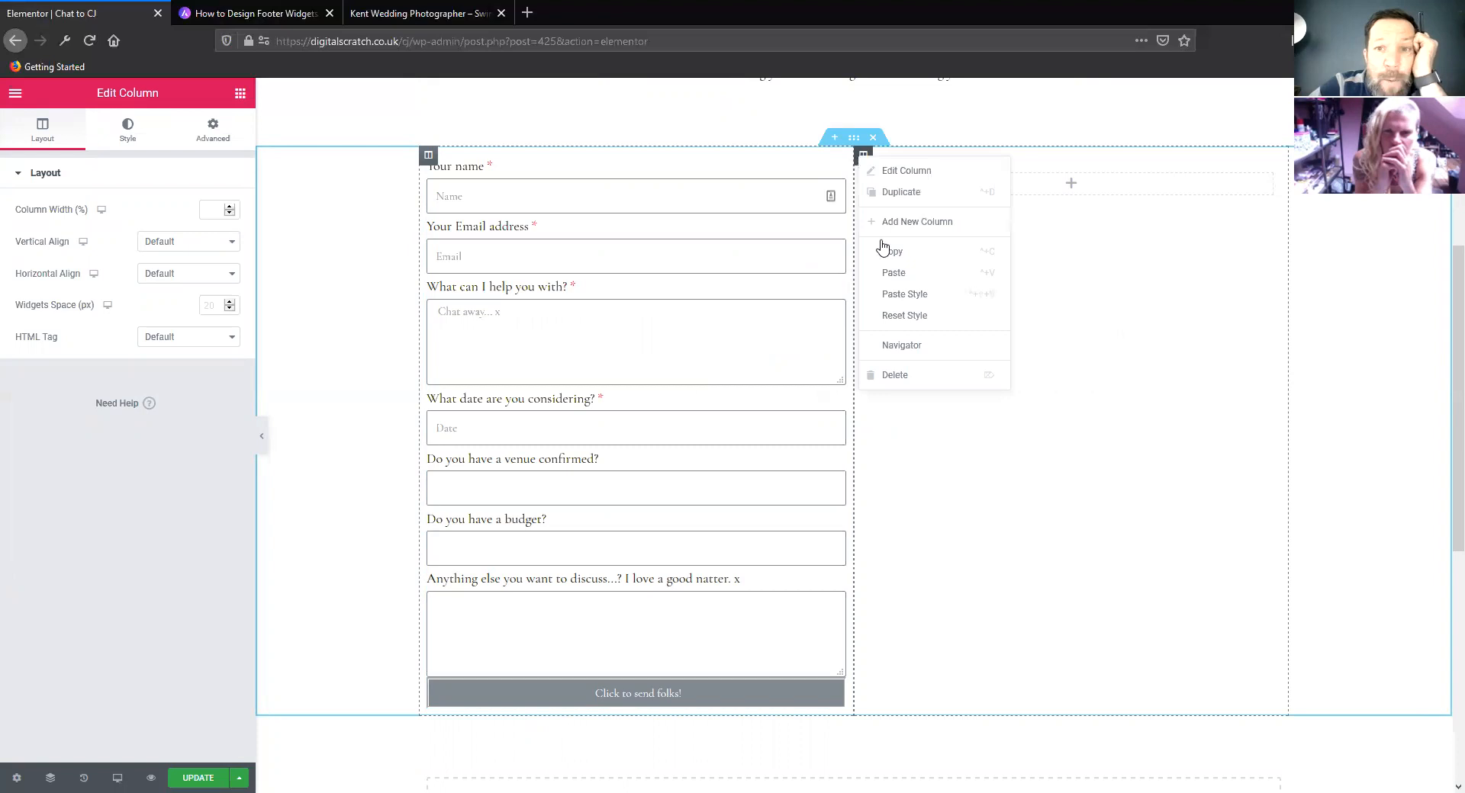
left_click(1098, 482)
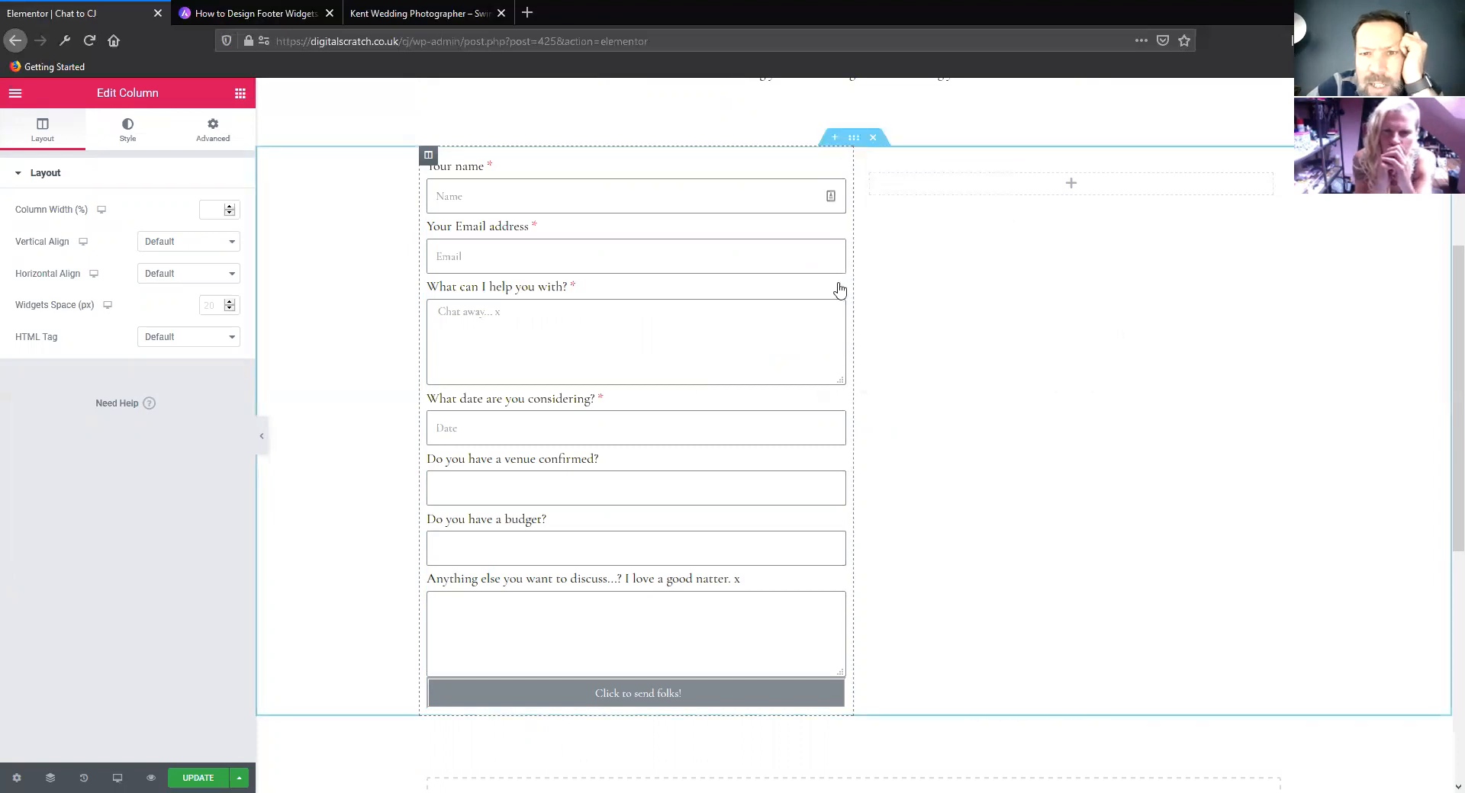
scroll(839, 297, "up", 3)
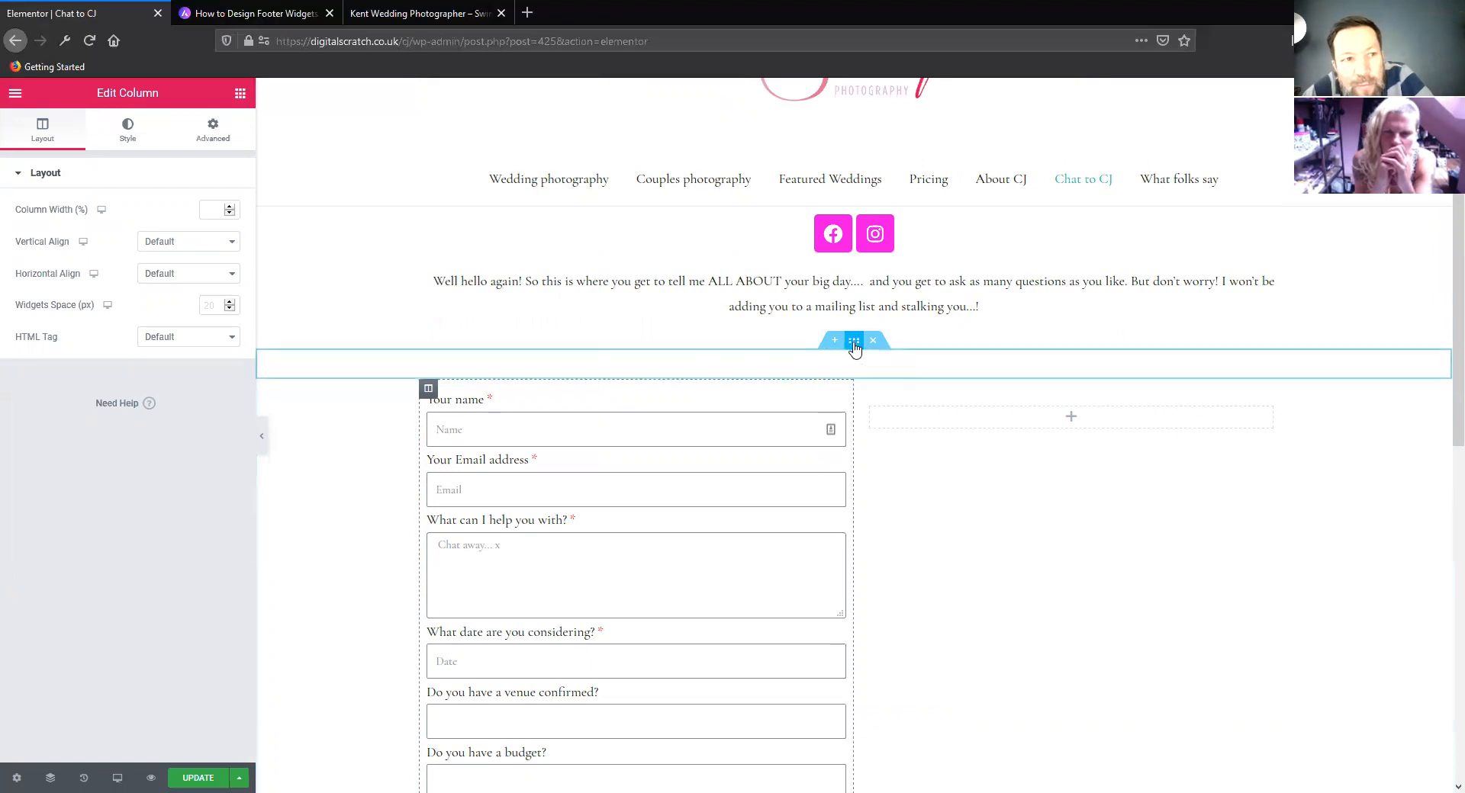
left_click(855, 343)
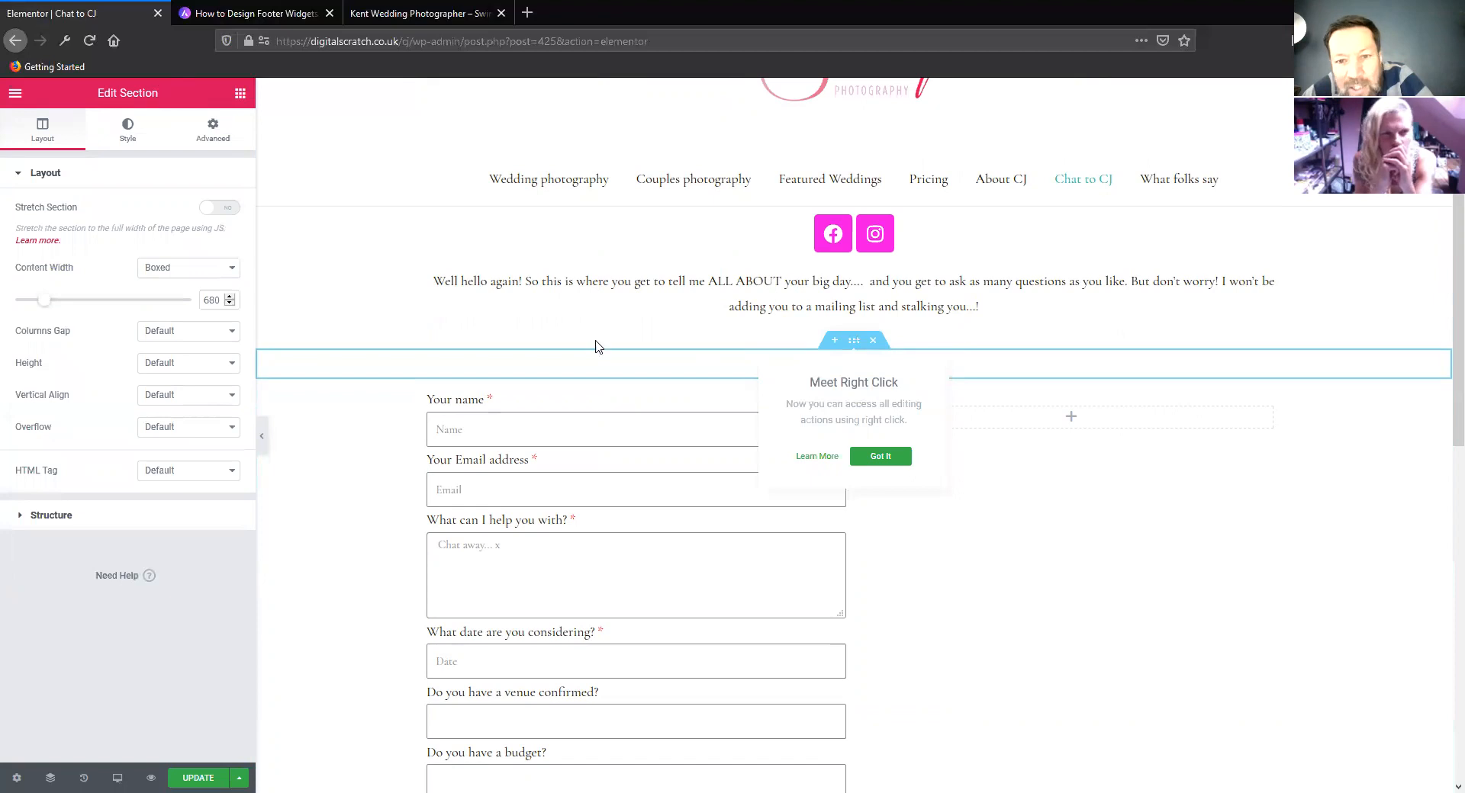
left_click(880, 456)
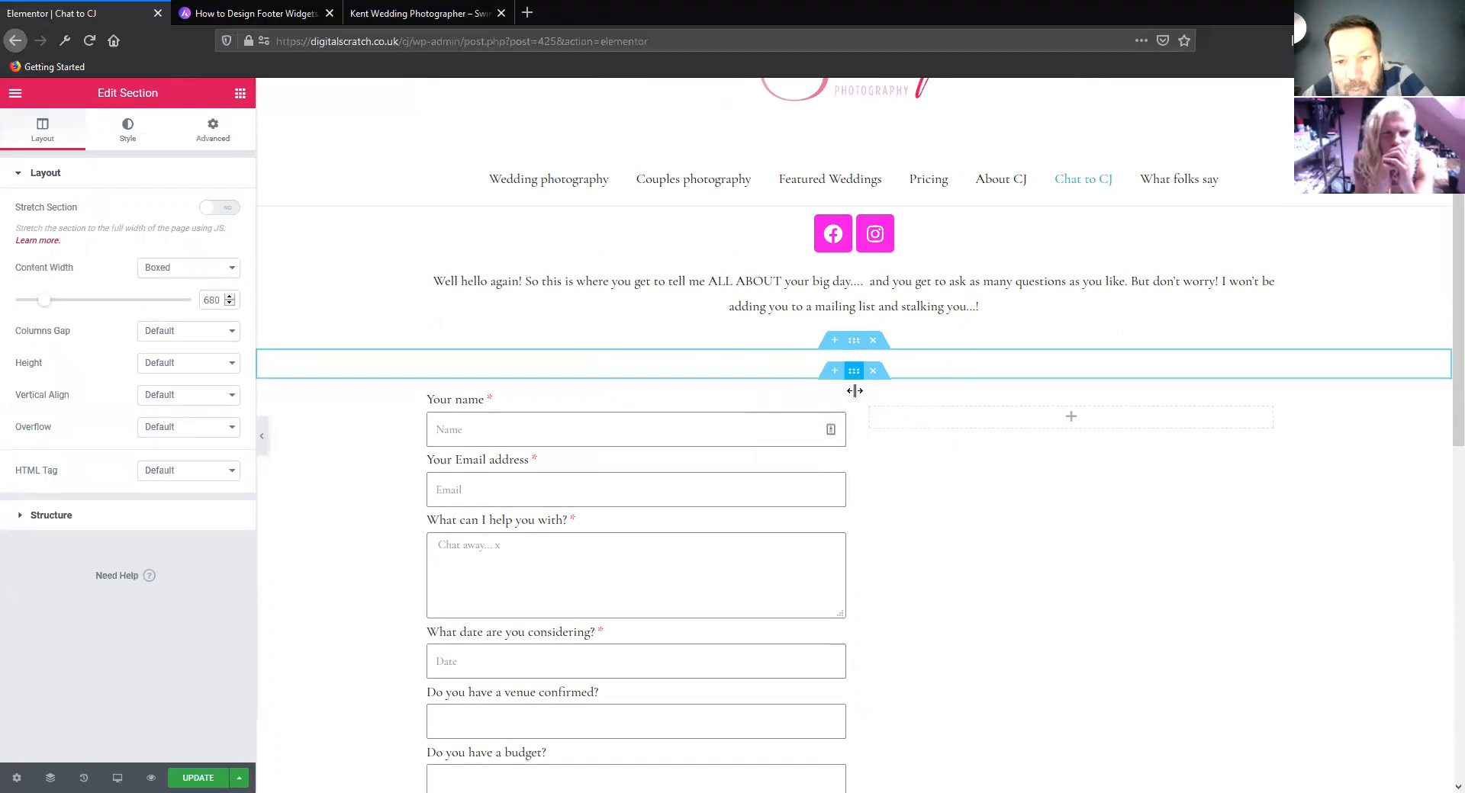
left_click(853, 371)
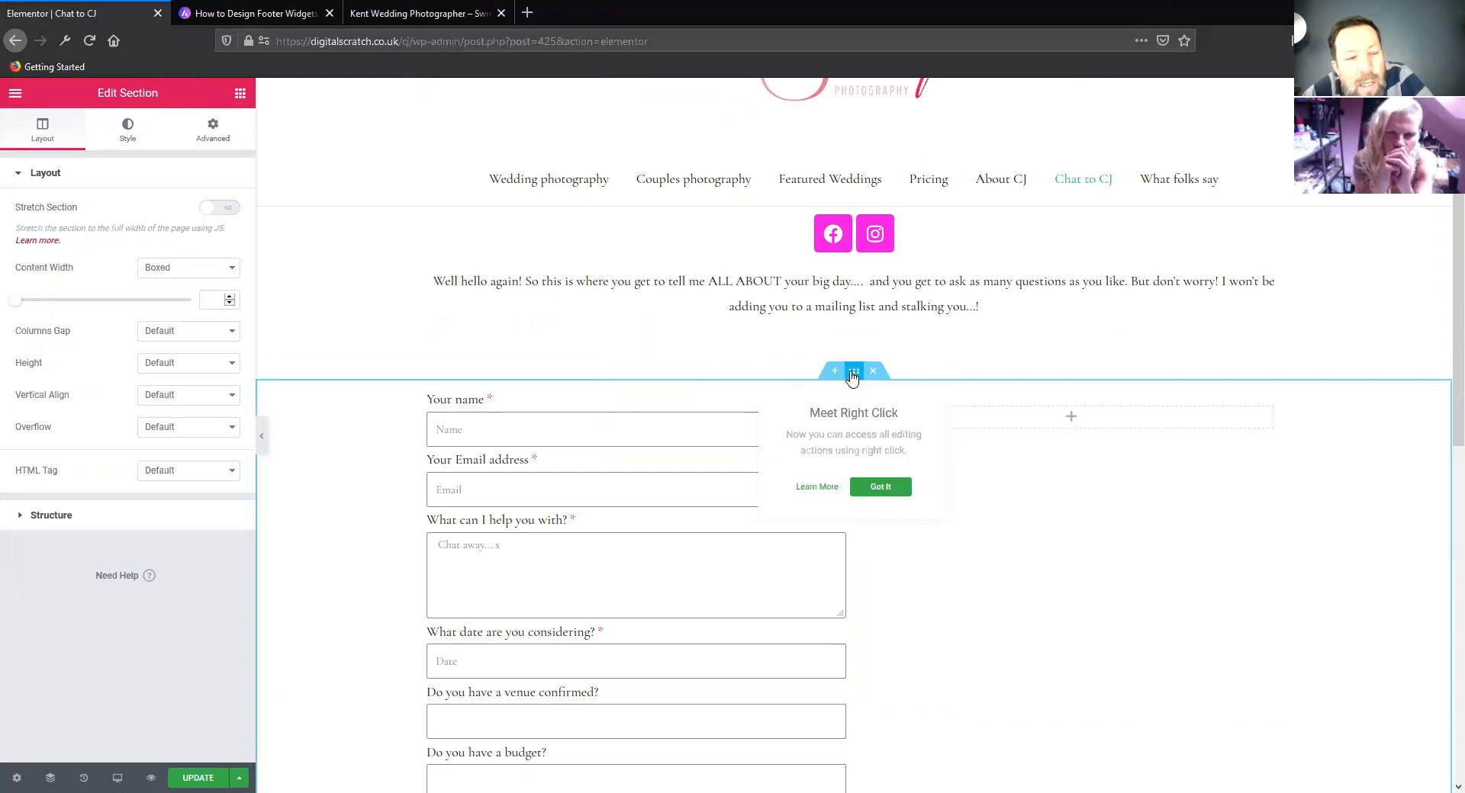
scroll(793, 423, "up", 2)
scroll(793, 423, "down", 3)
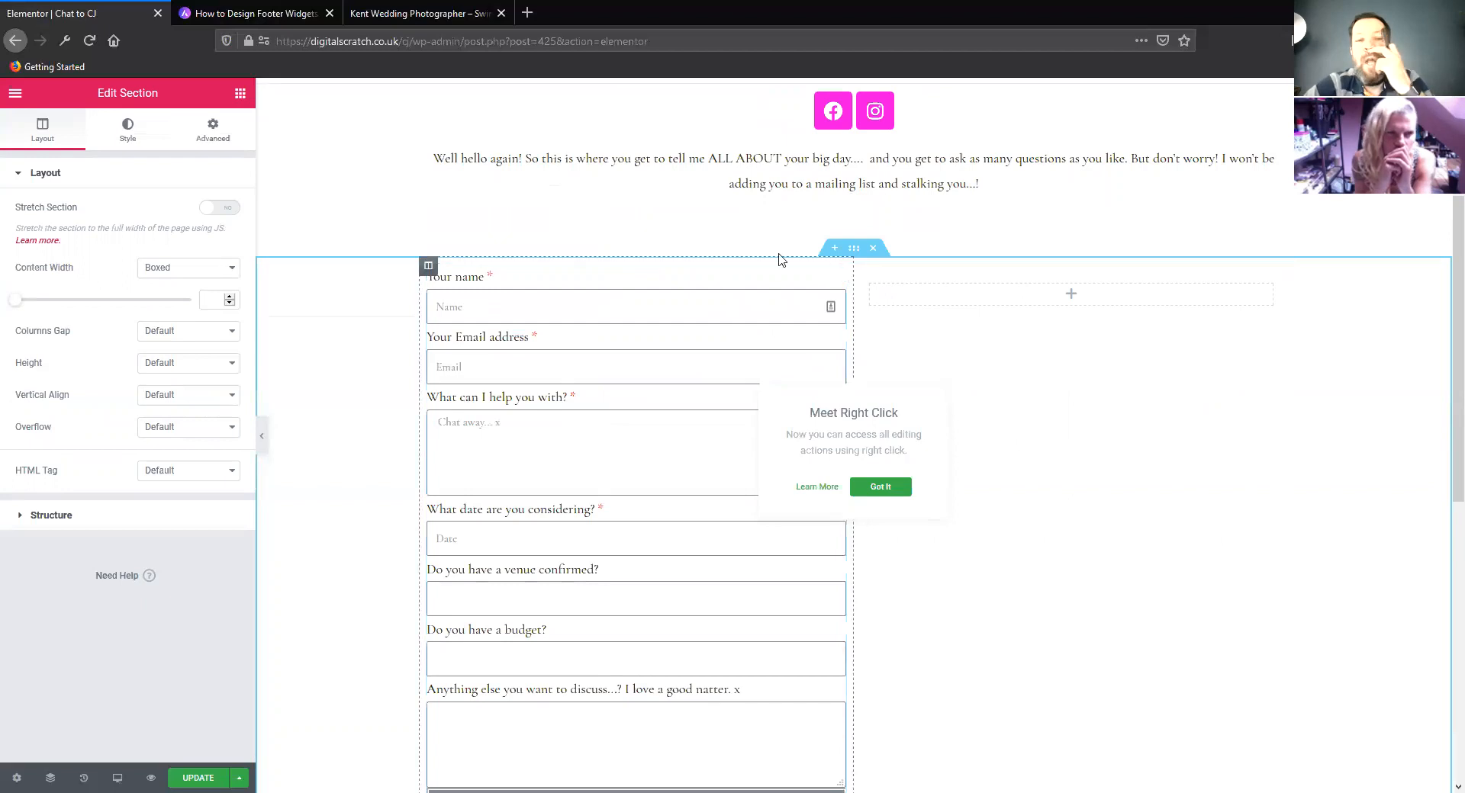
Delete the column holding the inner section beside the contact form and add a new empty column in its place
right_click(861, 273)
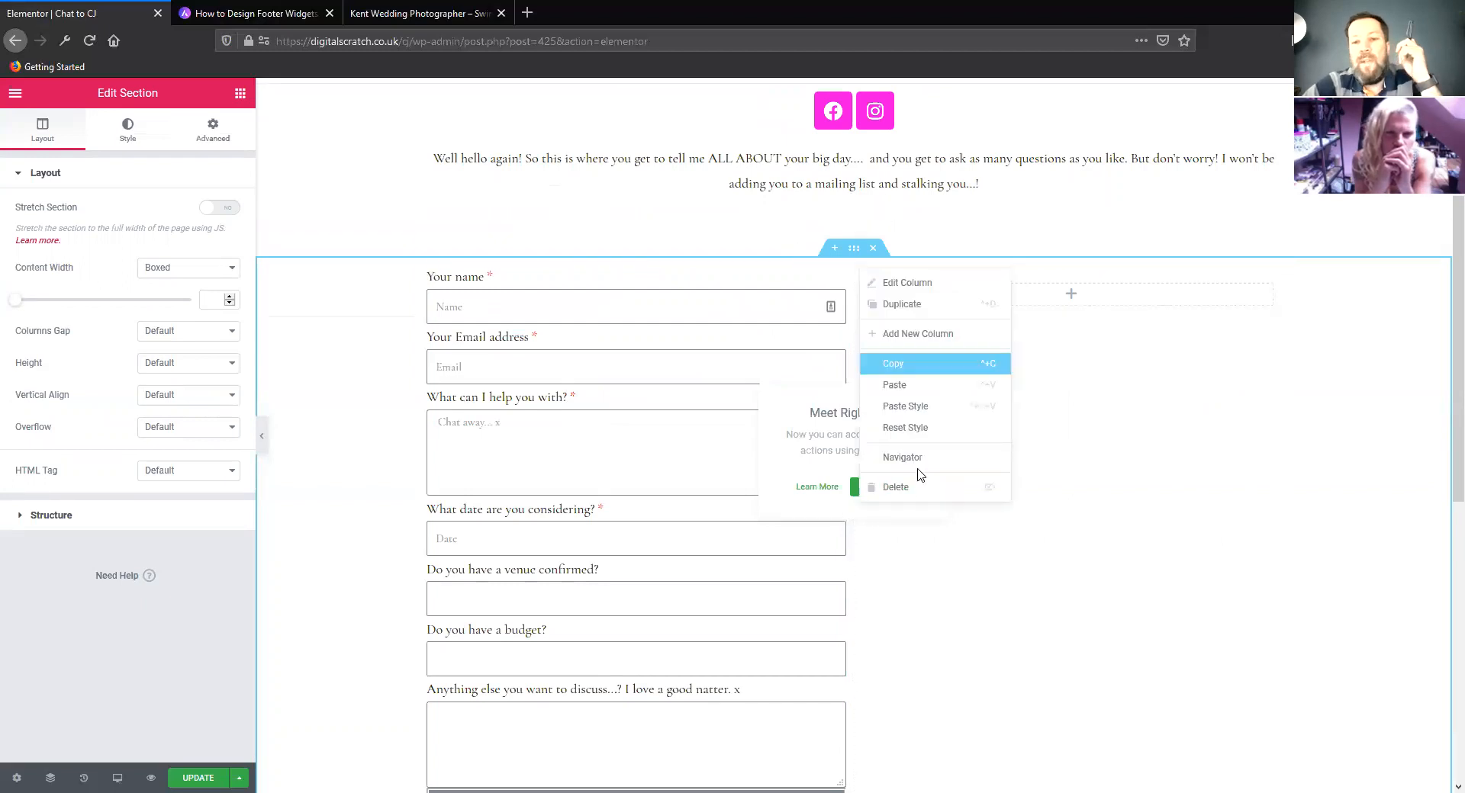
left_click(918, 486)
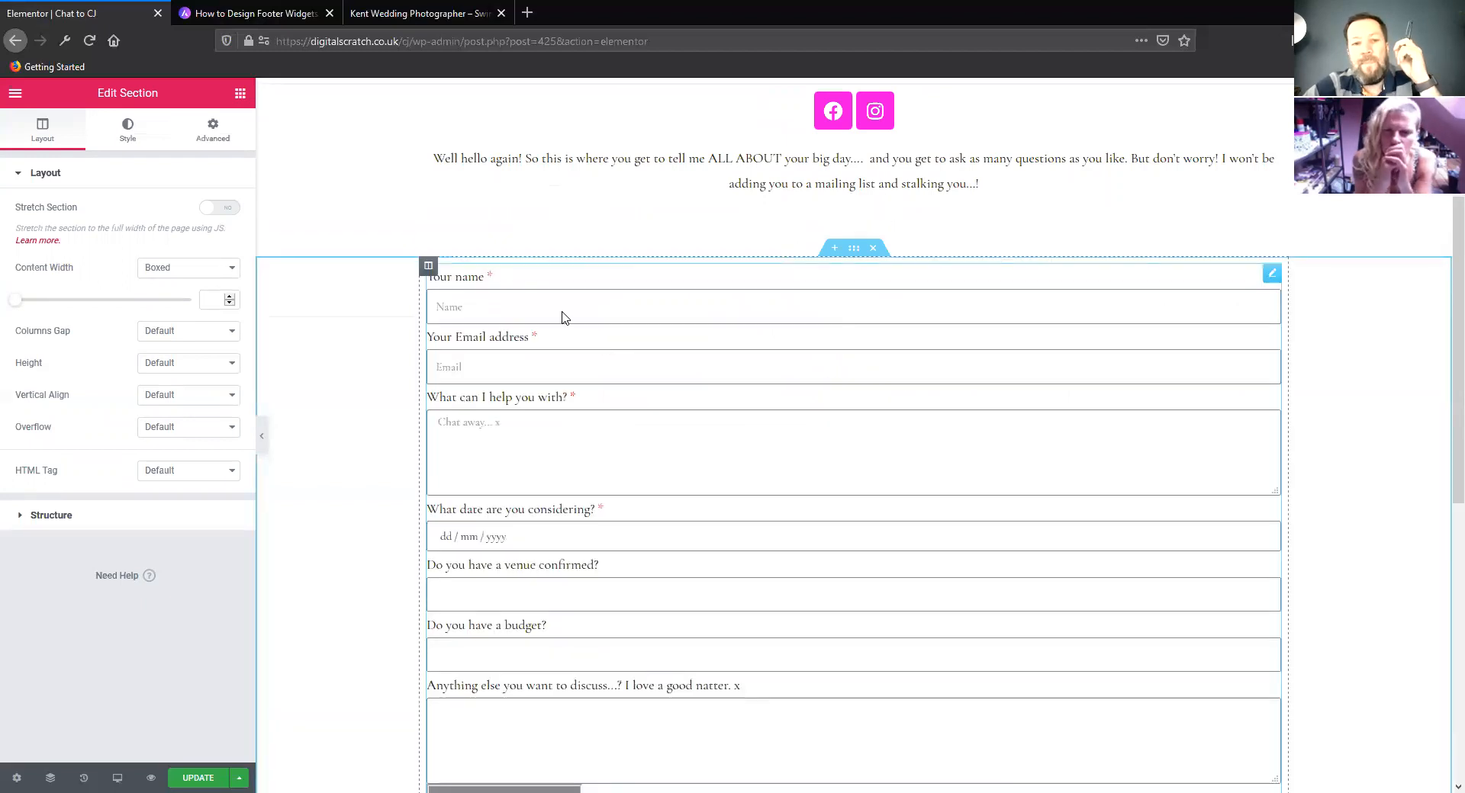
right_click(428, 266)
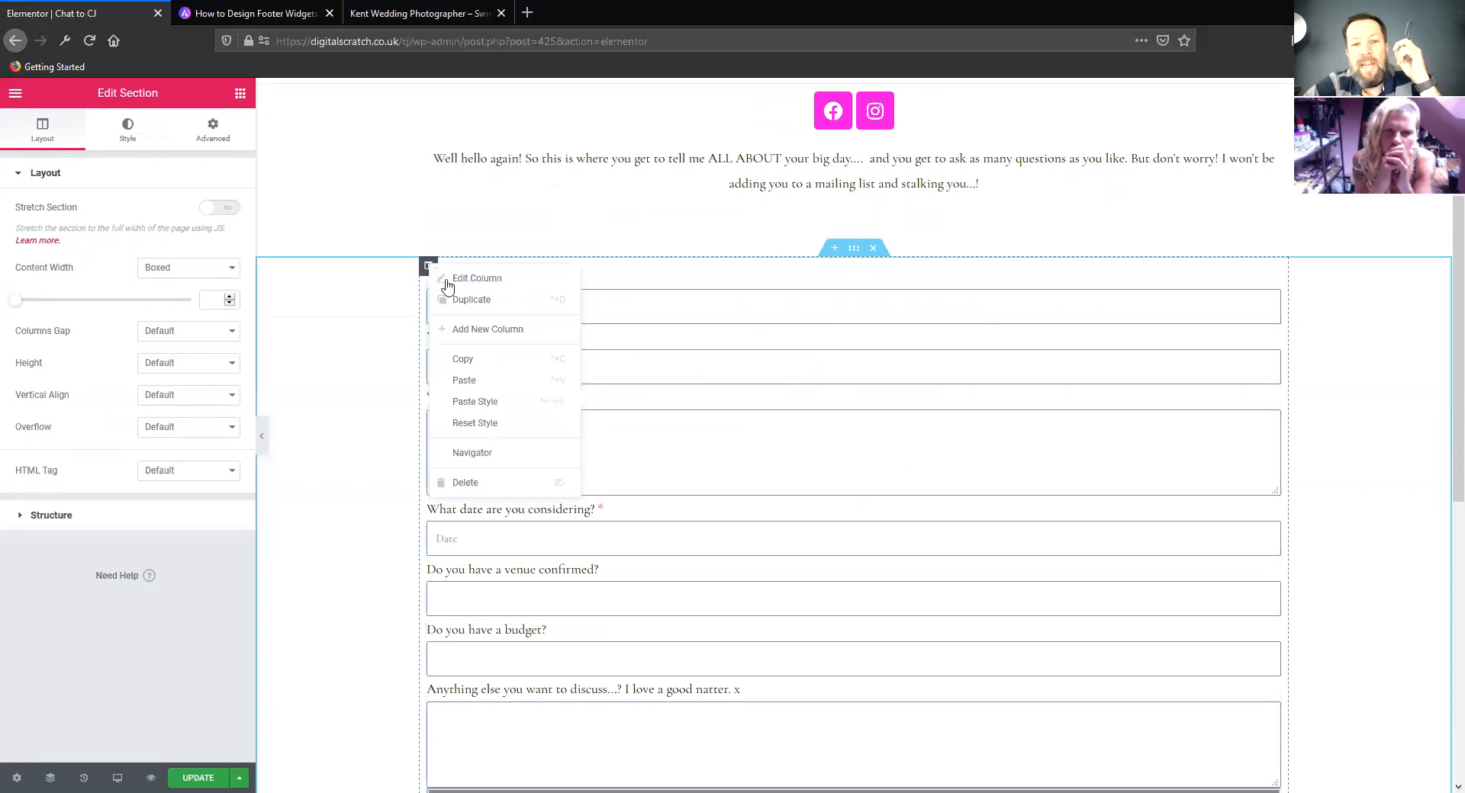
left_click(488, 329)
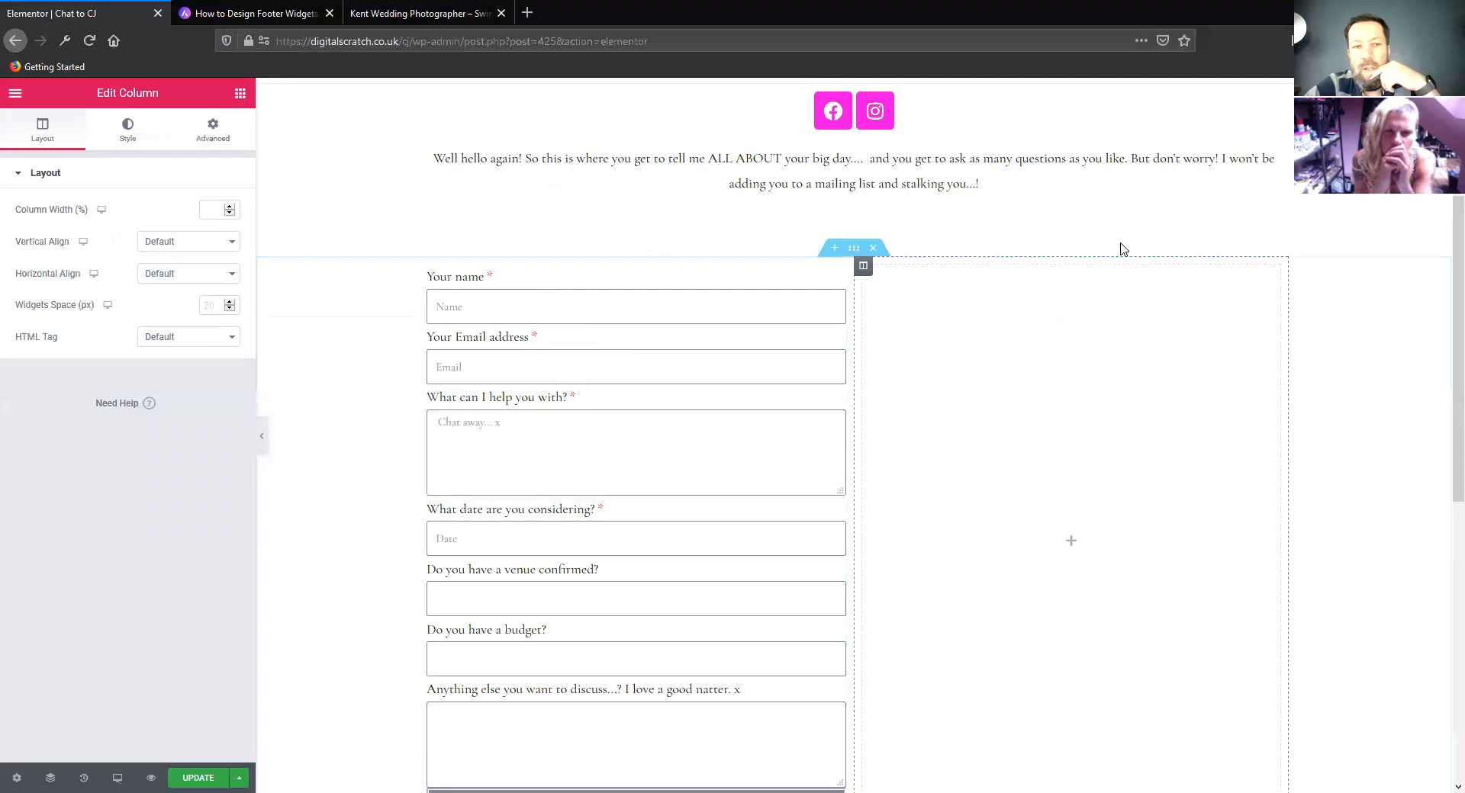
Place a Text Editor widget in the empty column beside the contact form
left_click(239, 93)
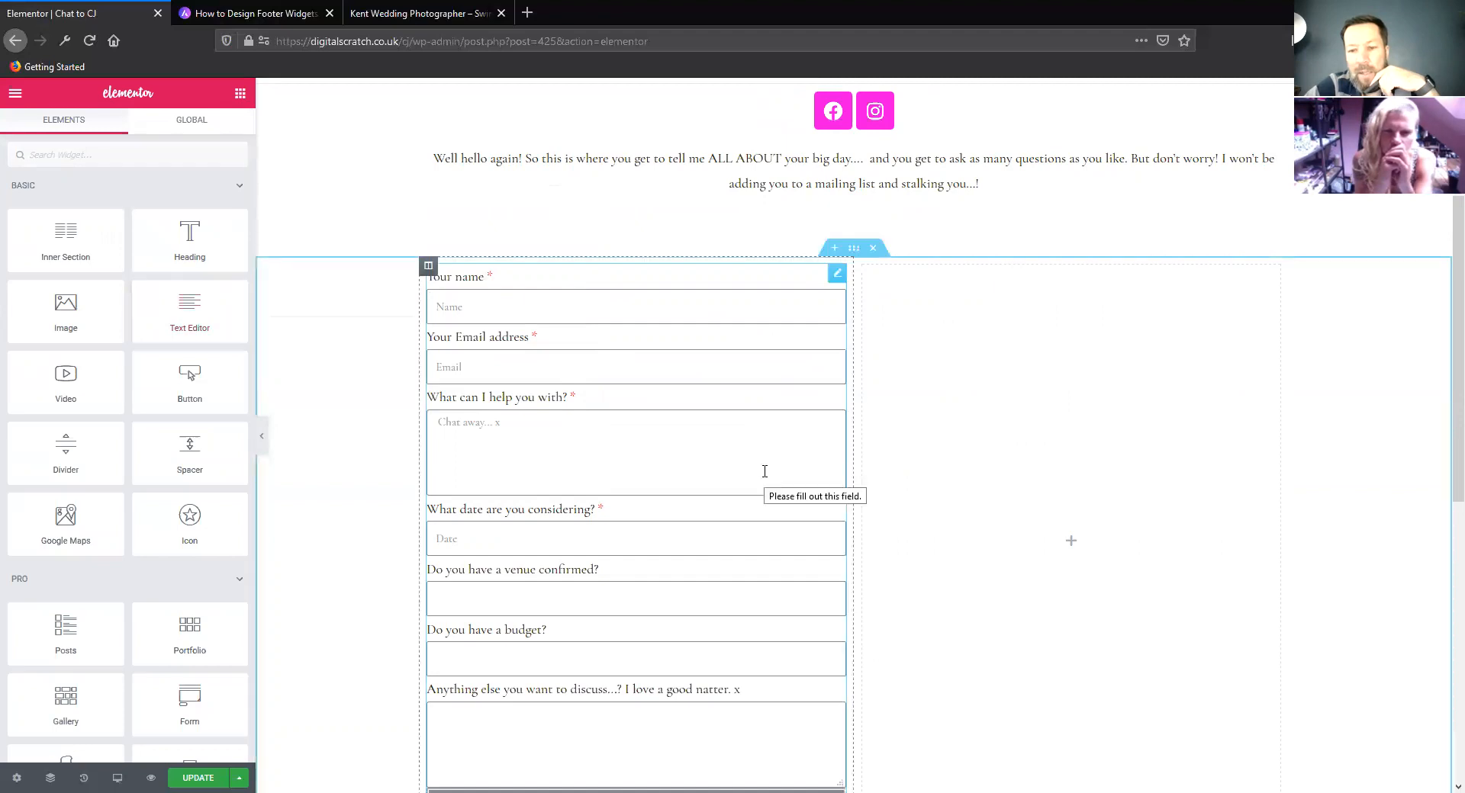
scroll(1138, 513, "down", 2)
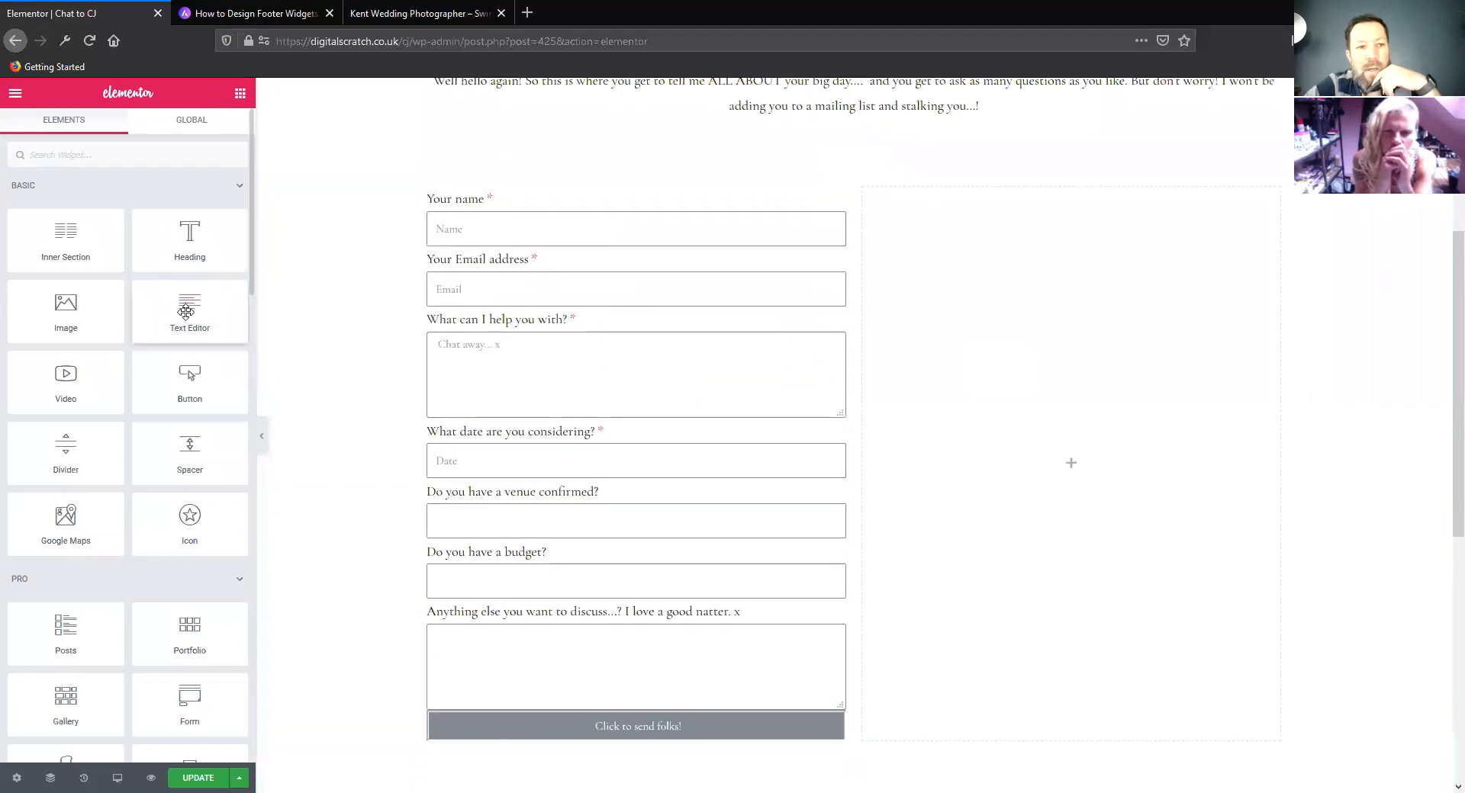
left_click_drag(190, 307, 1099, 450)
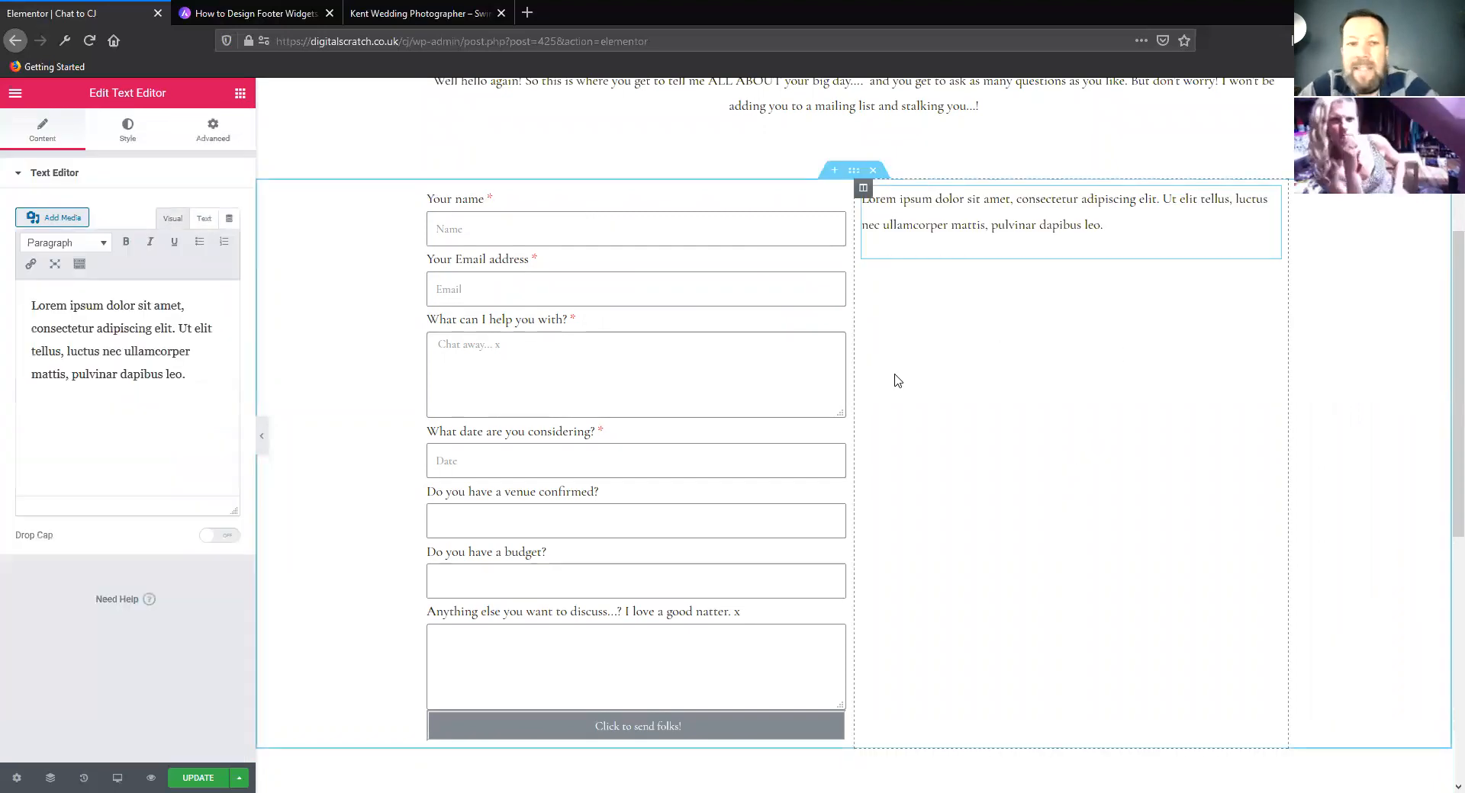
Review how the header, intro text, contact form and new text column sit together on the page
scroll(897, 380, "up", 3)
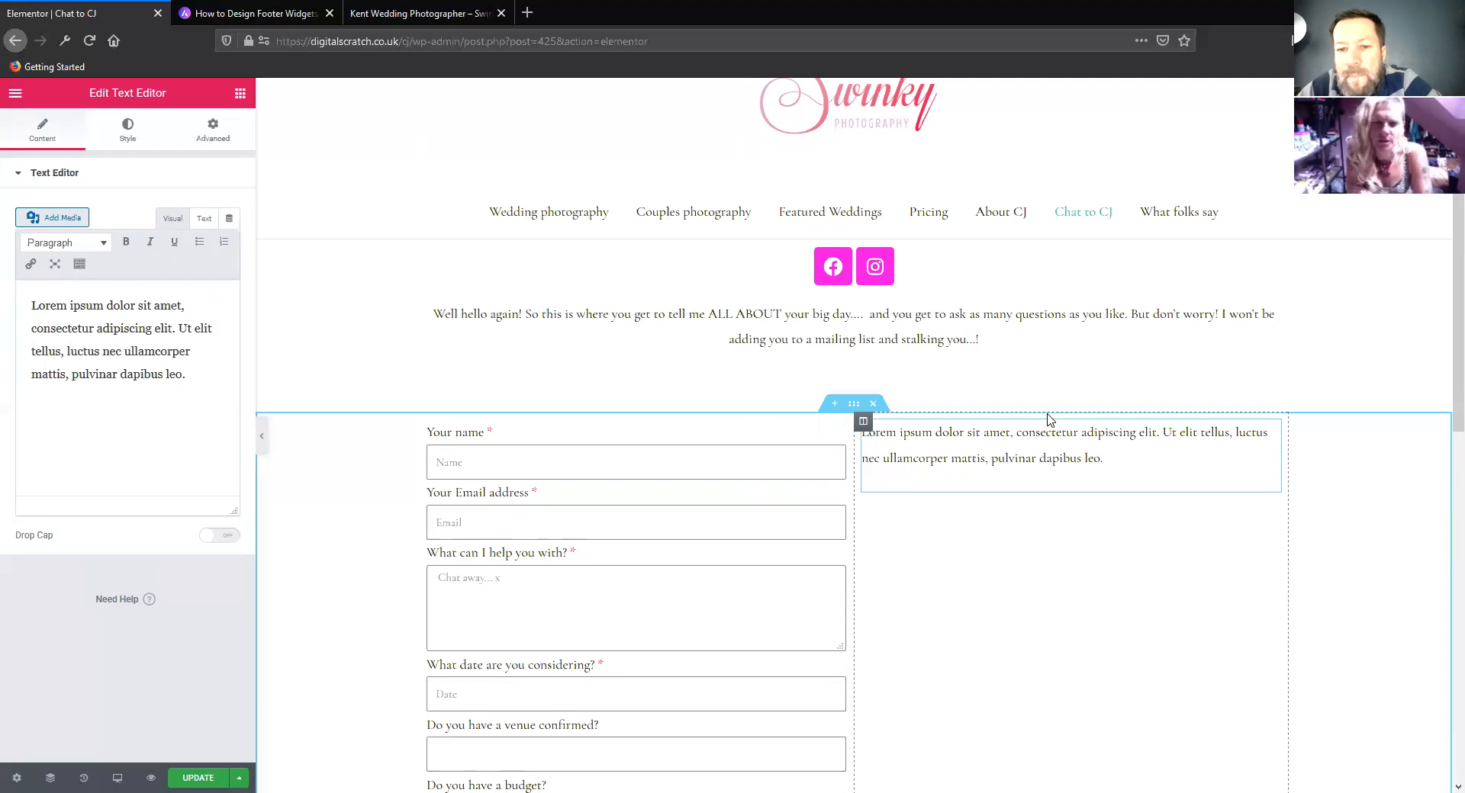
scroll(1050, 420, "down", 5)
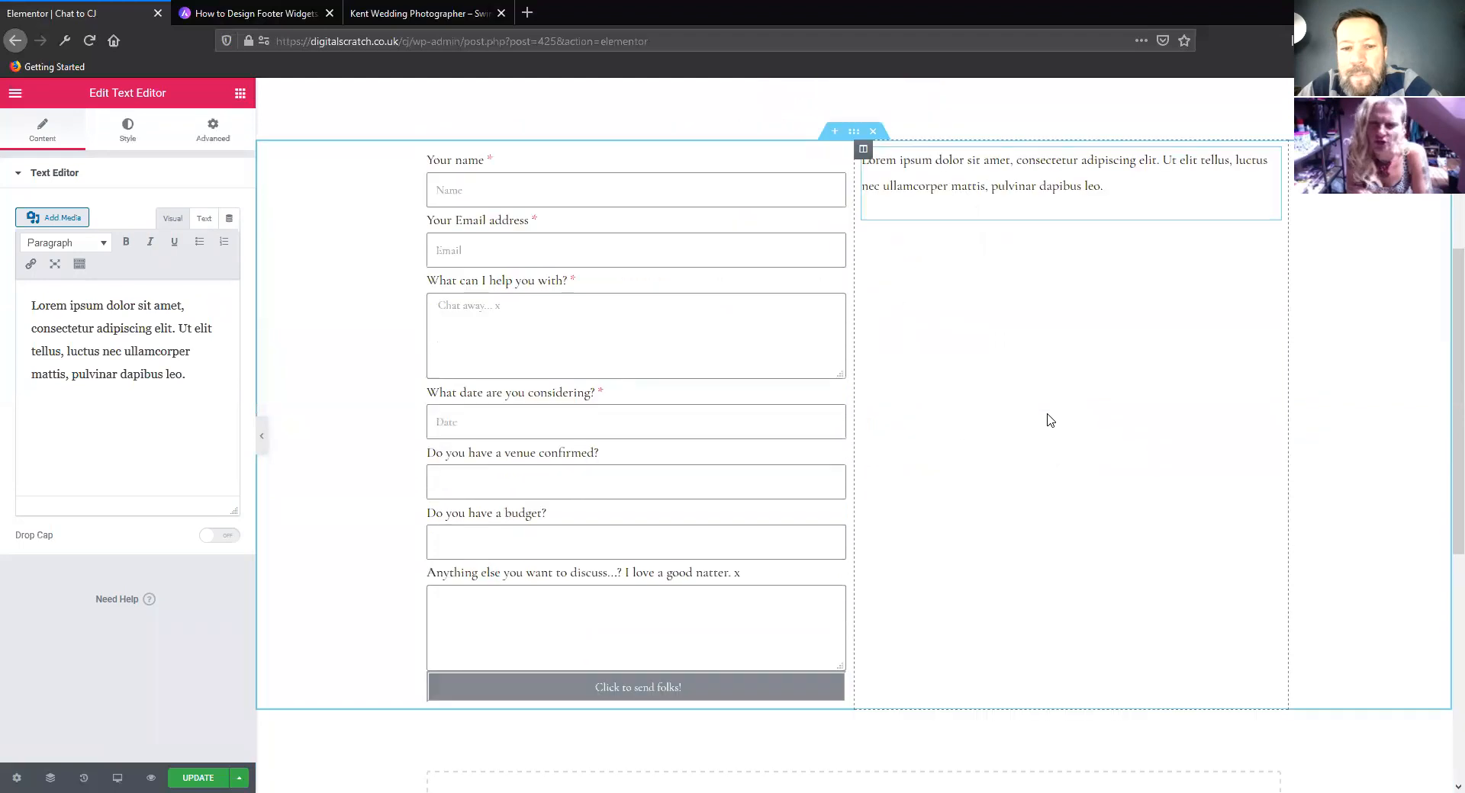
scroll(1050, 419, "up", 4)
scroll(1051, 420, "up", 1)
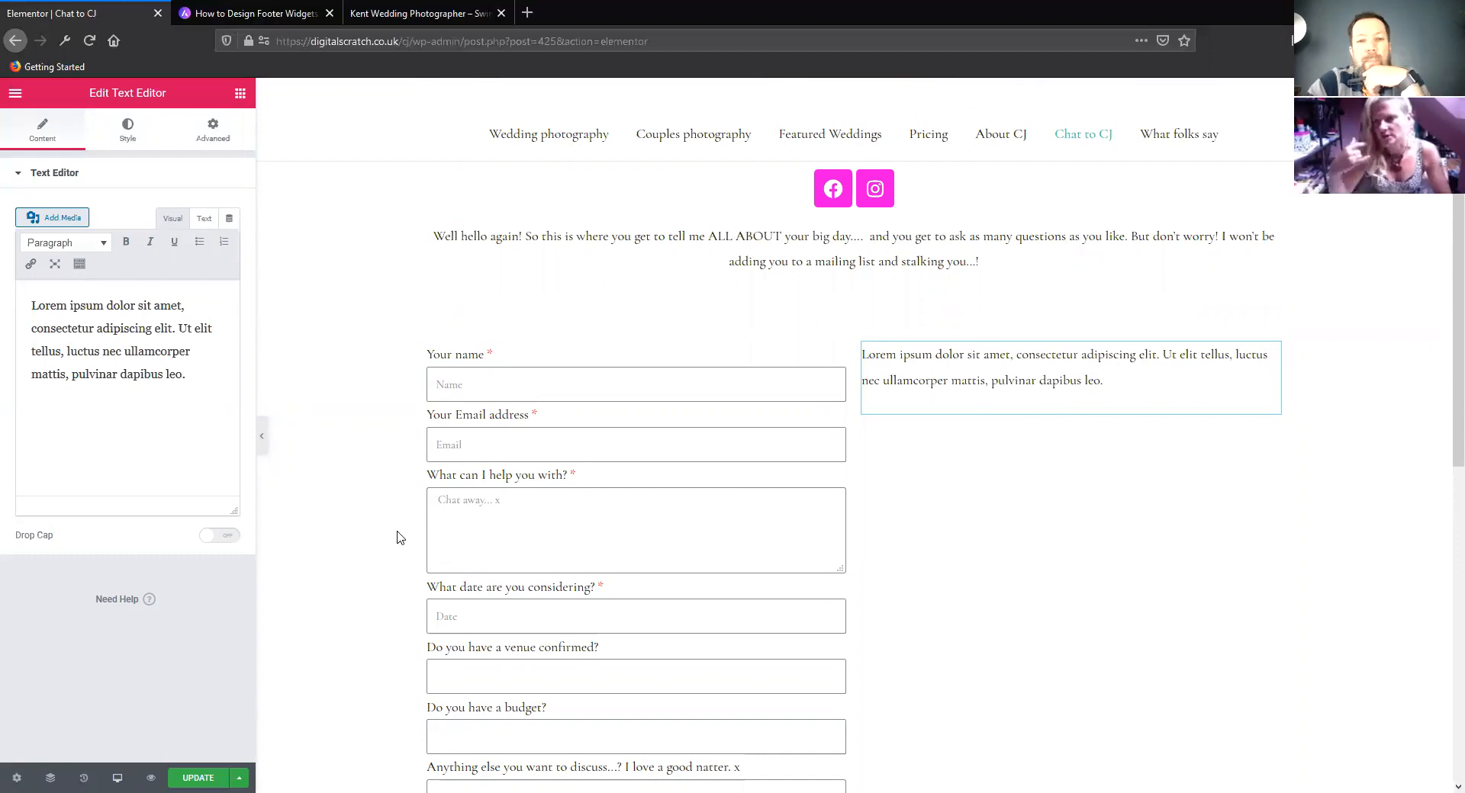
scroll(481, 446, "up", 2)
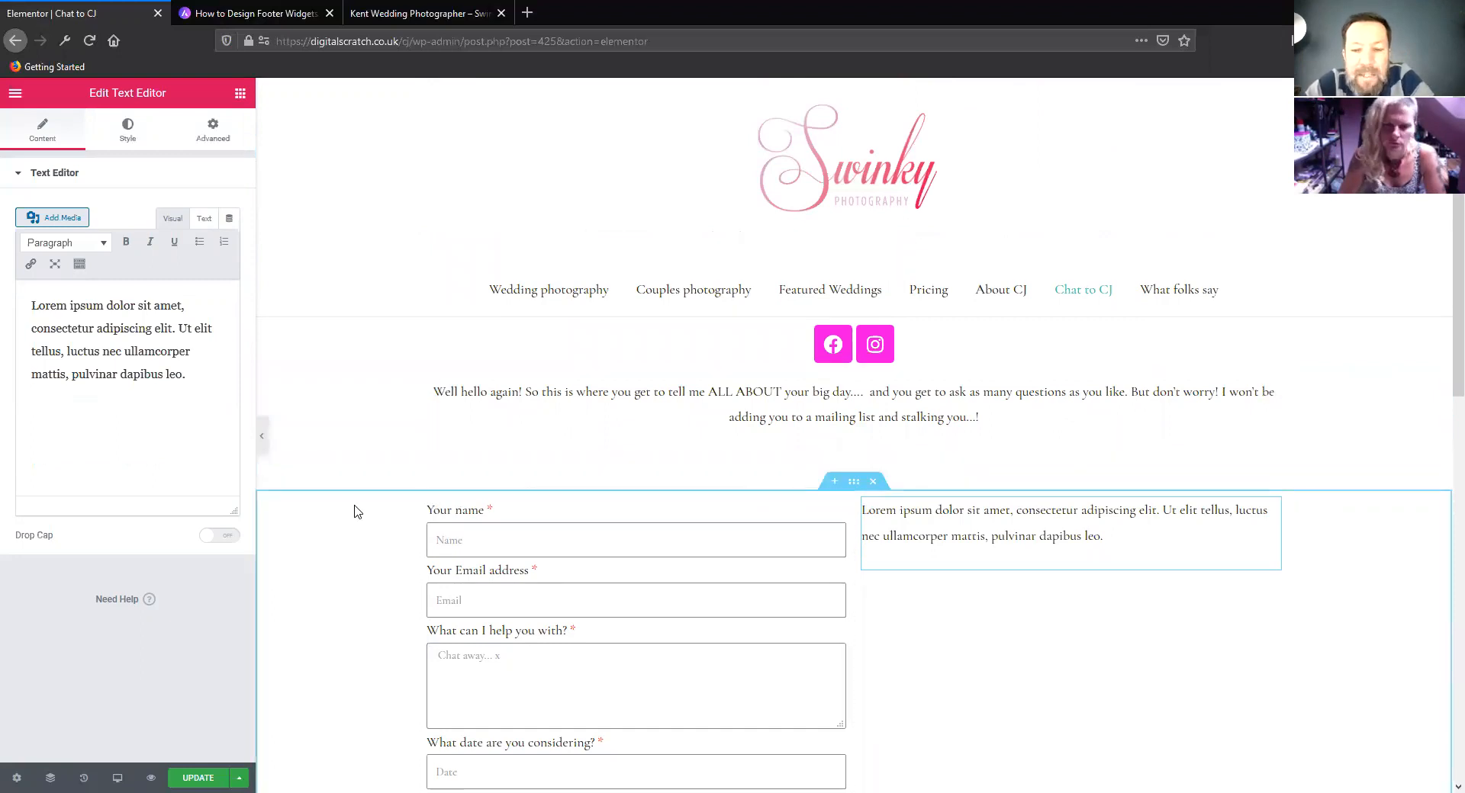
scroll(840, 381, "down", 3)
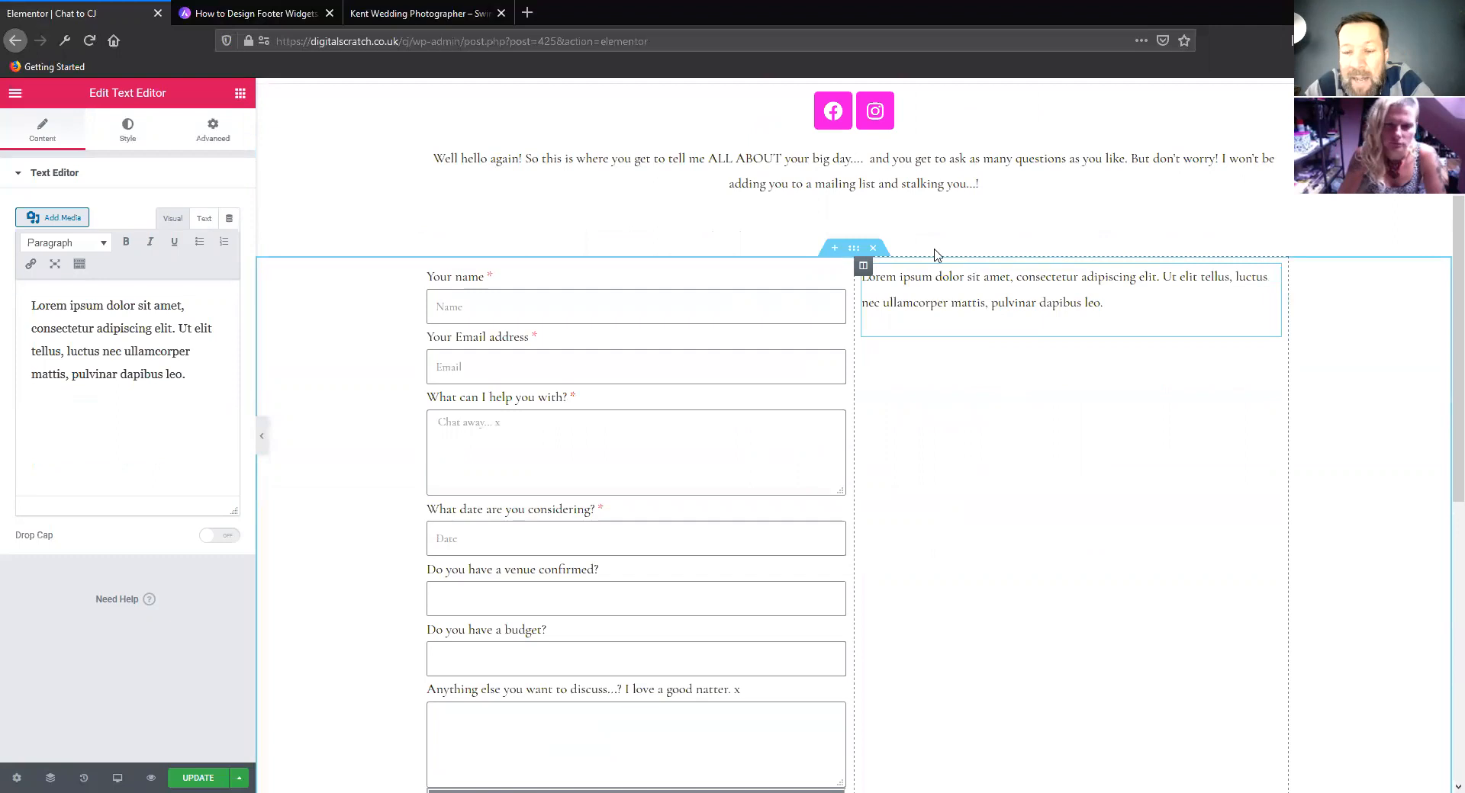
scroll(944, 354, "down", 6)
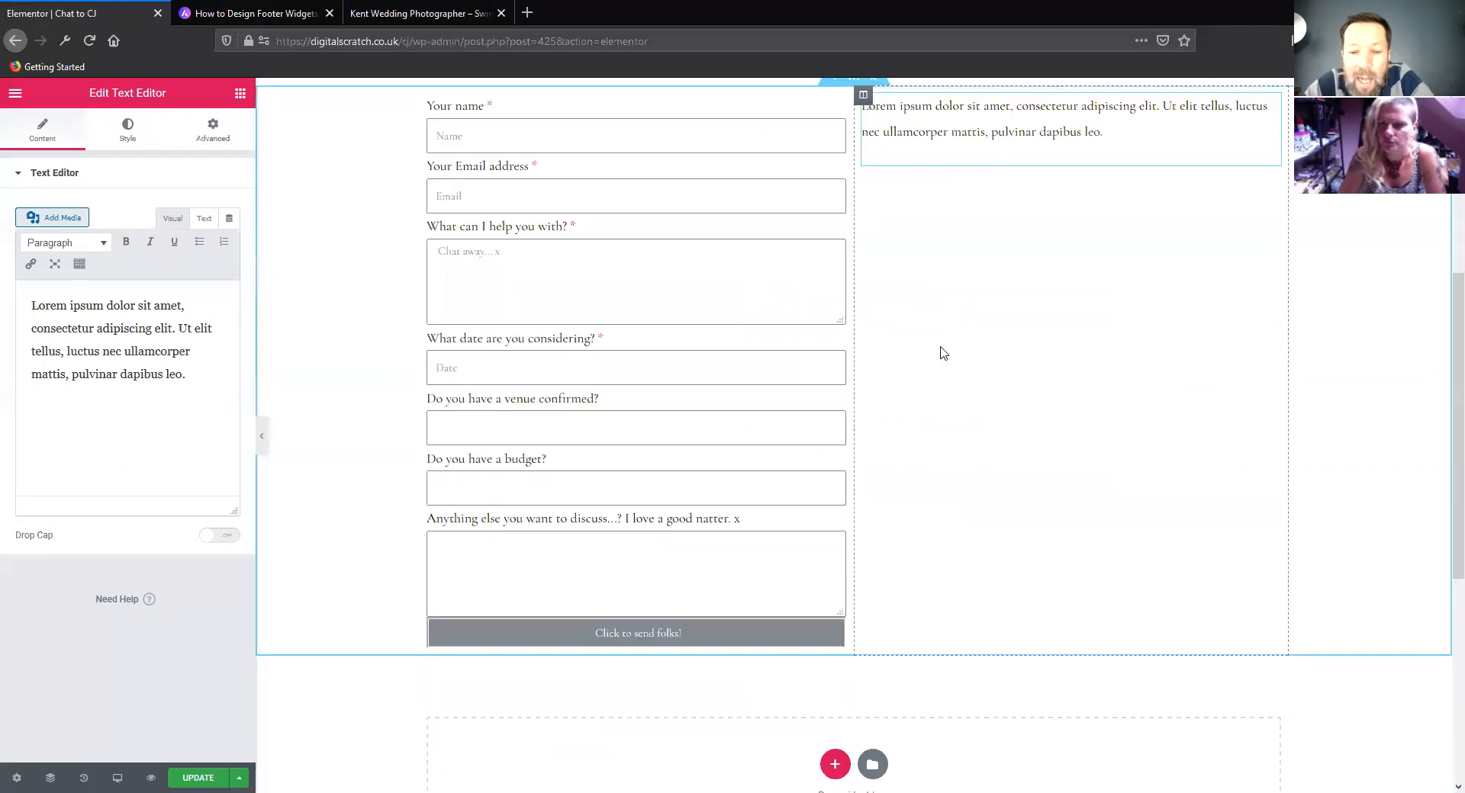
scroll(959, 346, "up", 10)
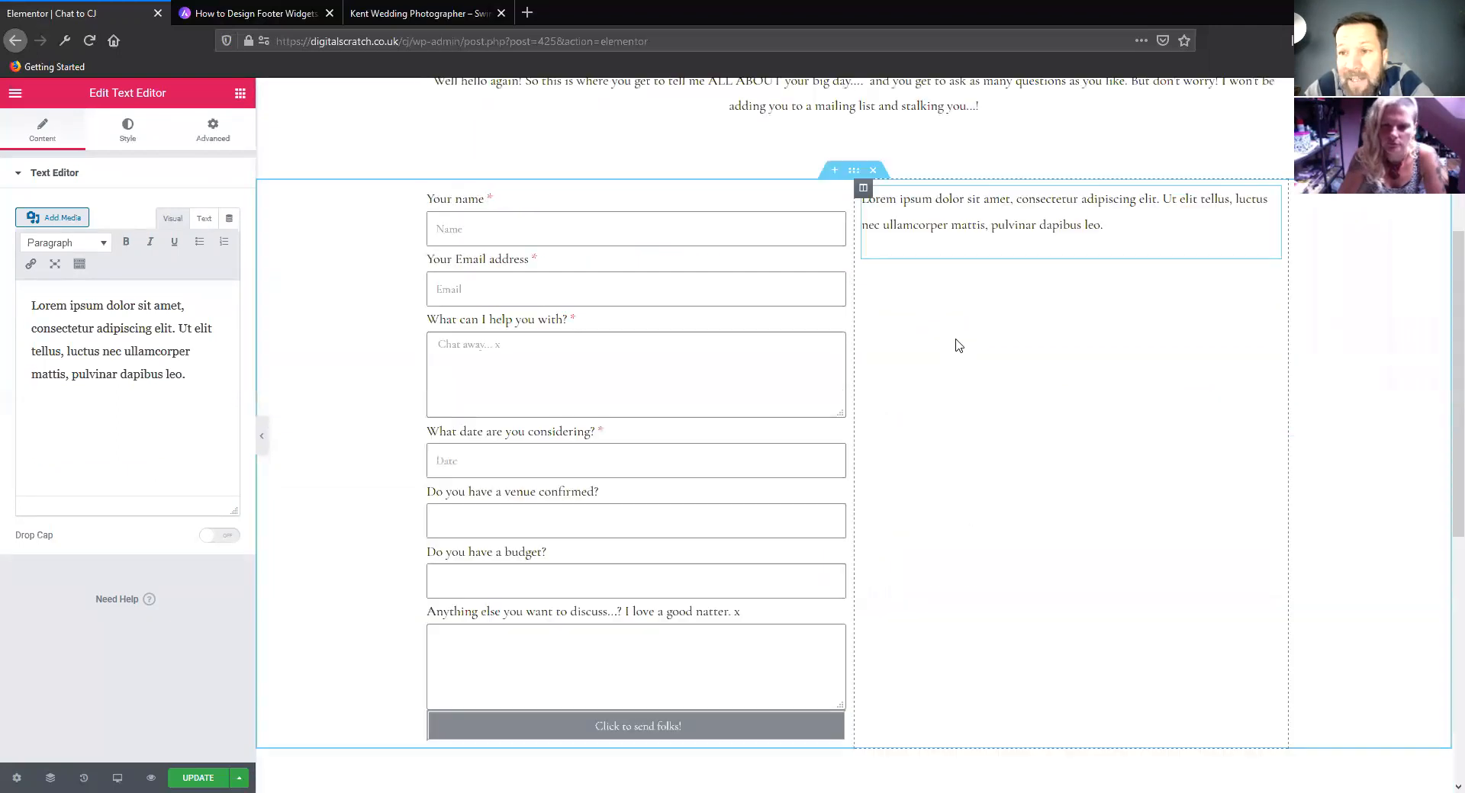
Open the template library from the empty area above the footer and browse its blocks in the Contact category
scroll(959, 346, "down", 10)
scroll(959, 346, "down", 2)
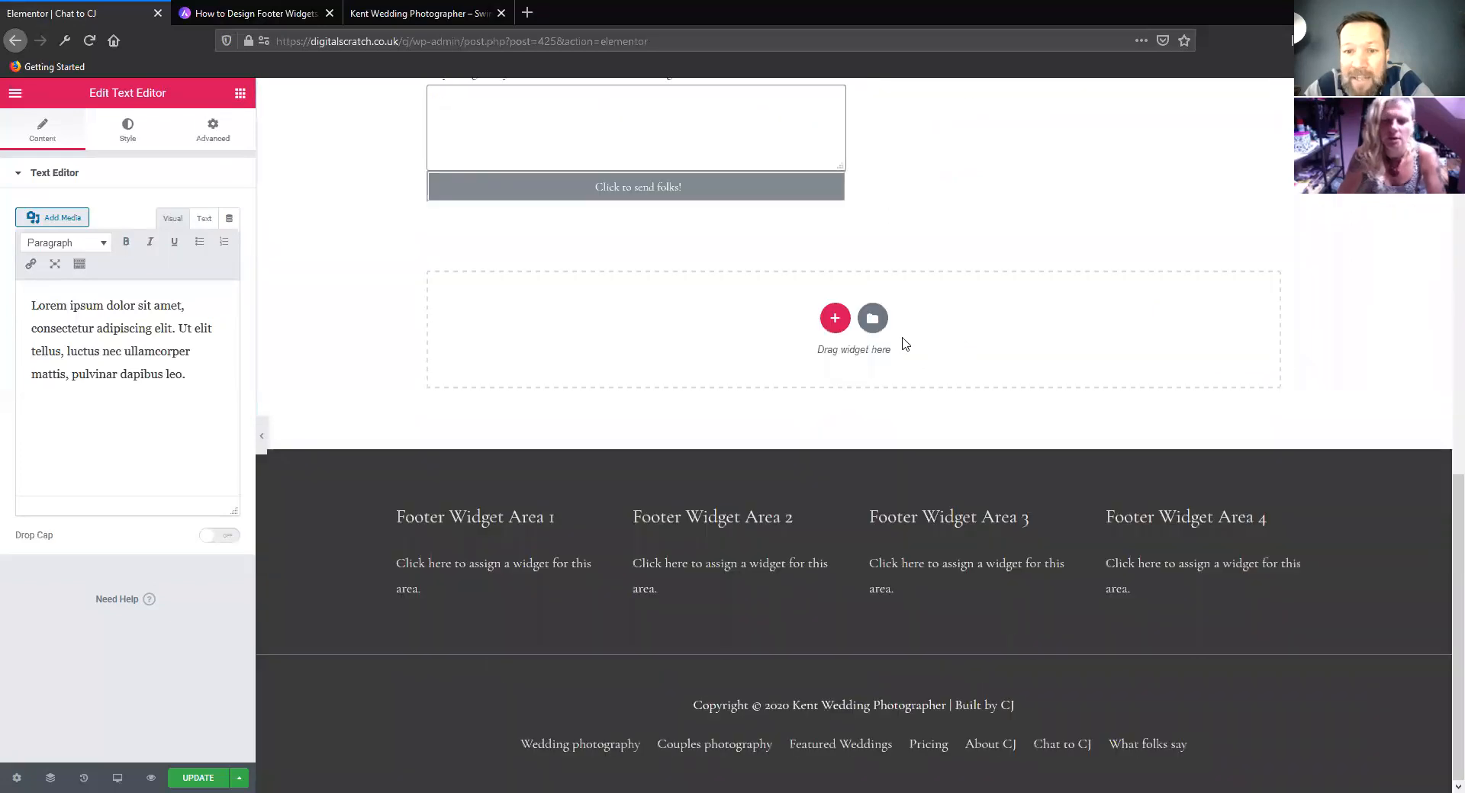
left_click(872, 319)
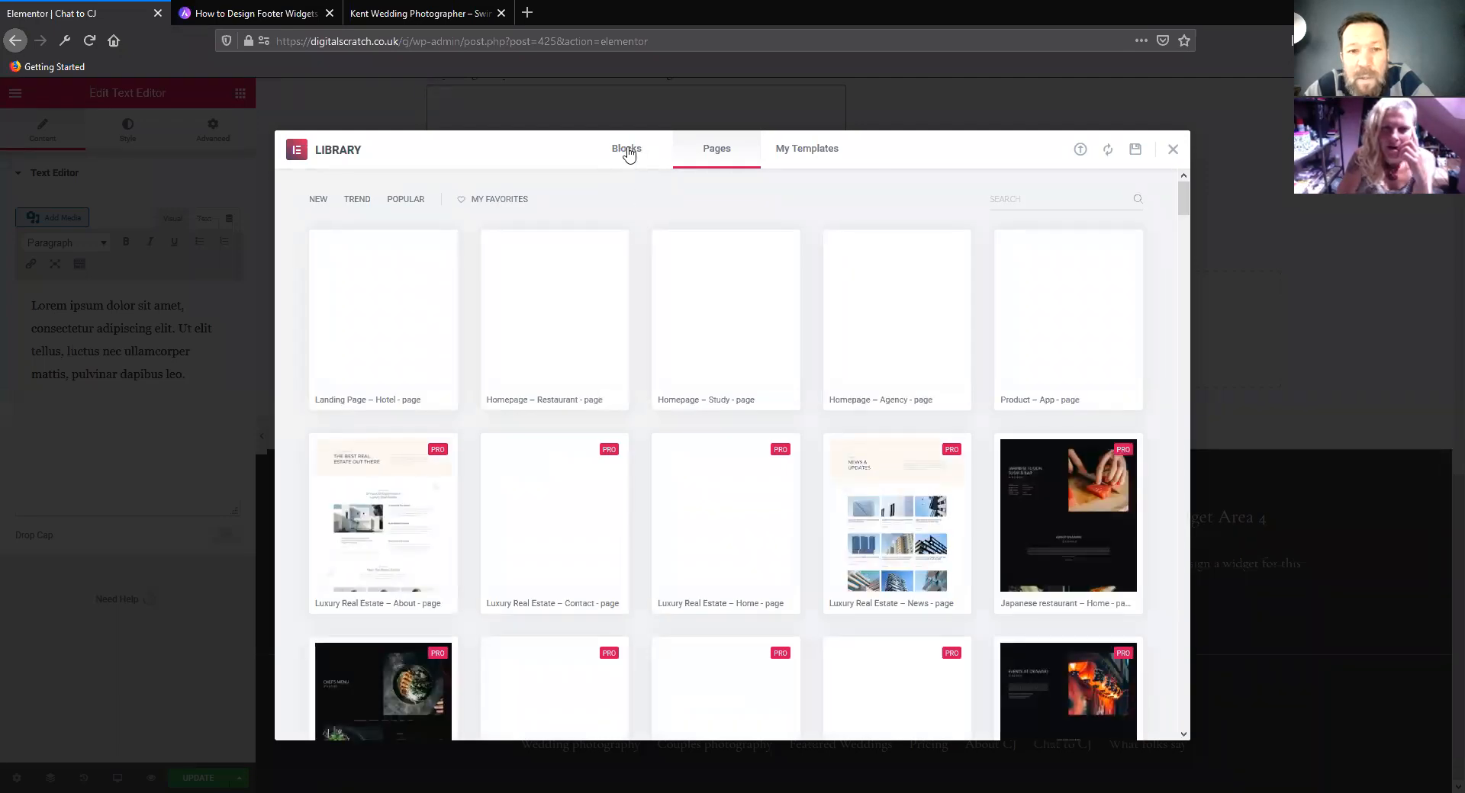
left_click(619, 152)
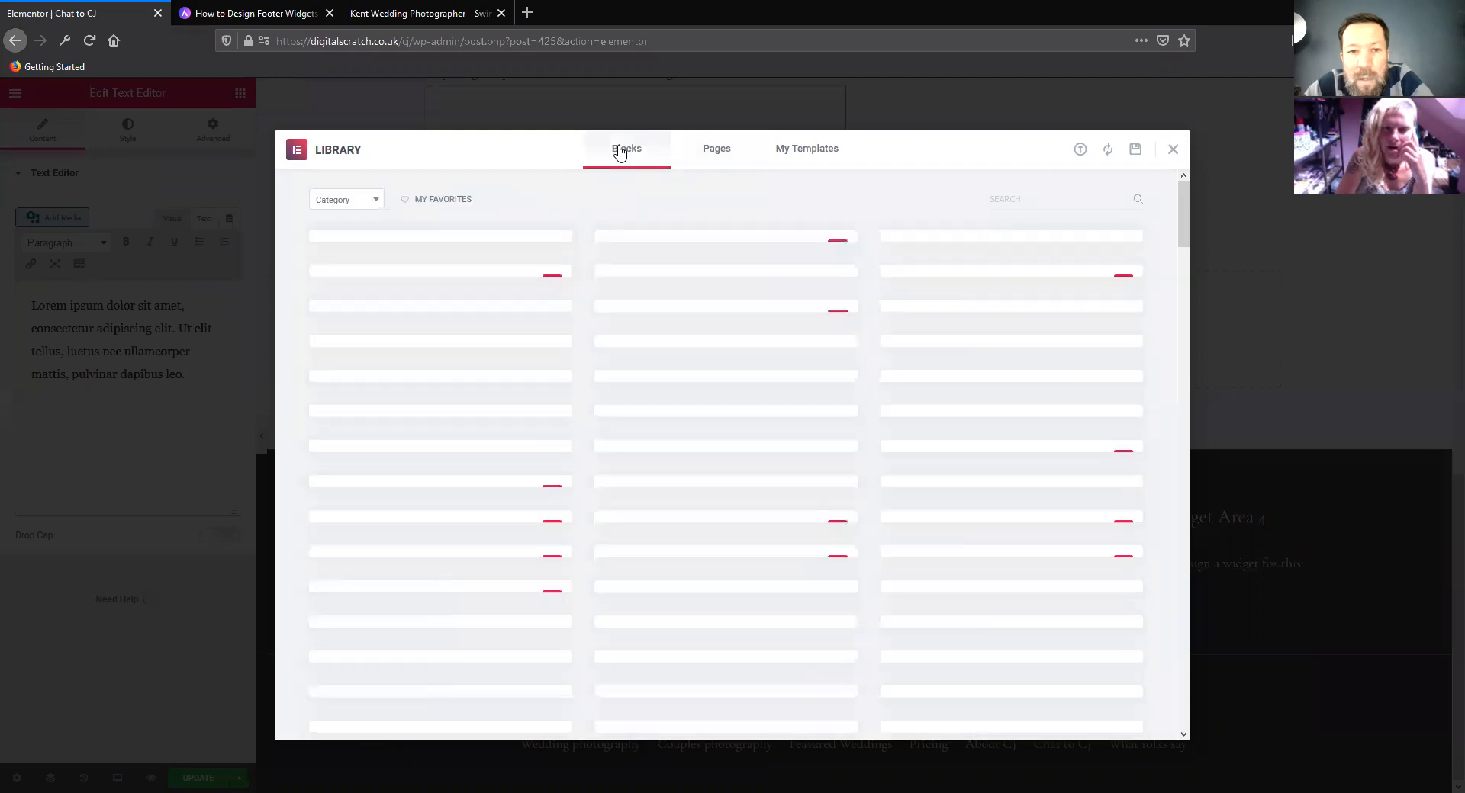
left_click(356, 203)
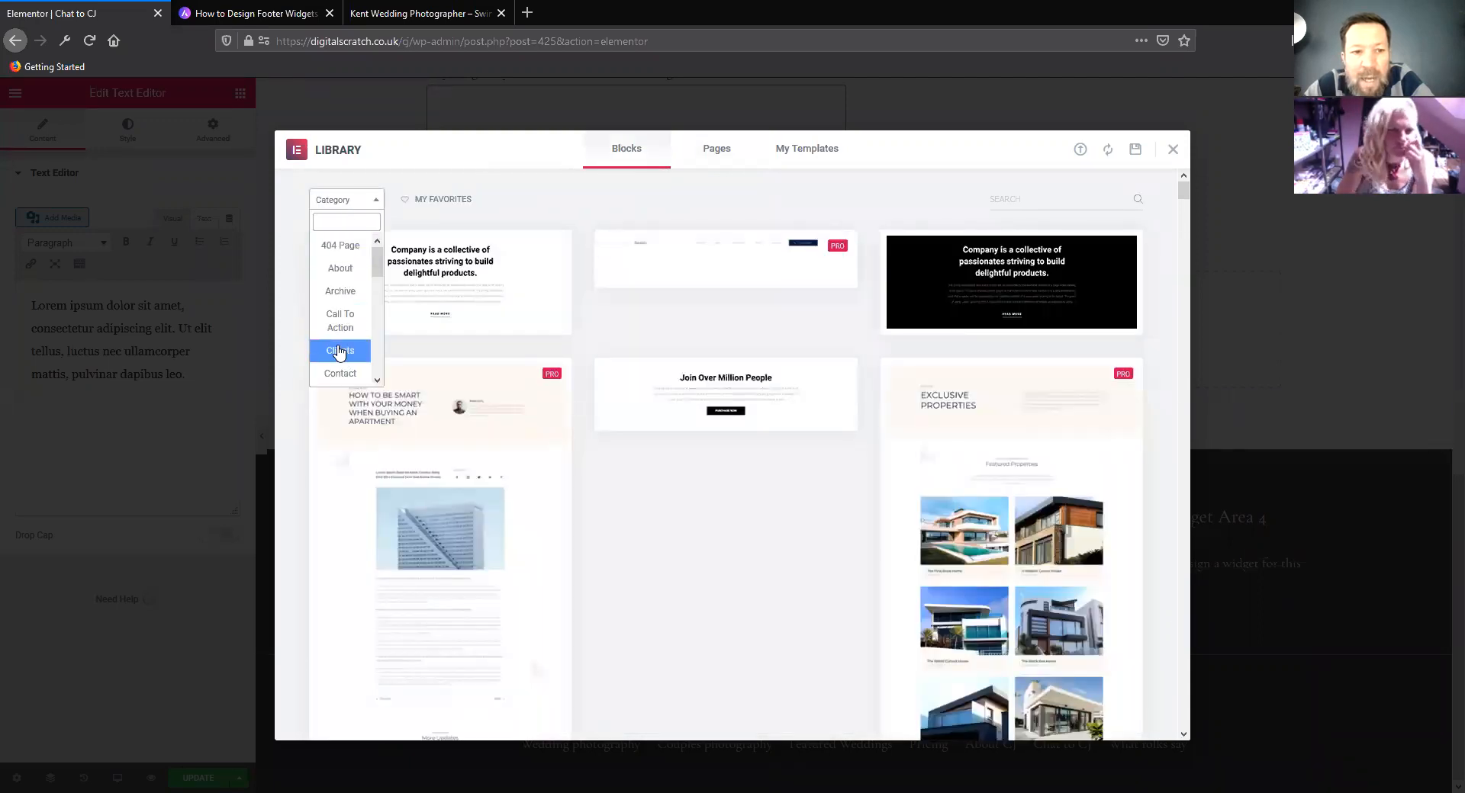
left_click(343, 374)
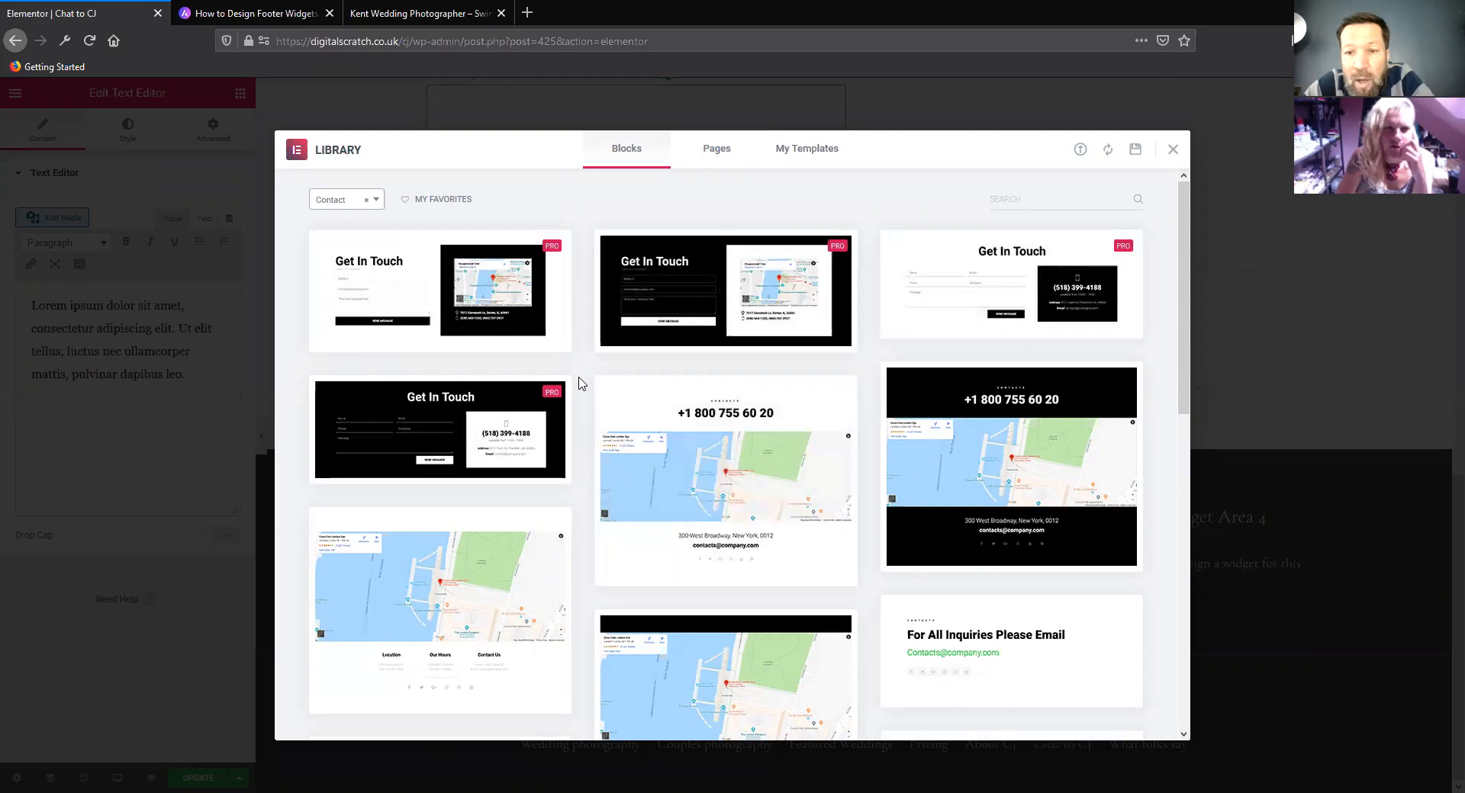
scroll(579, 383, "down", 7)
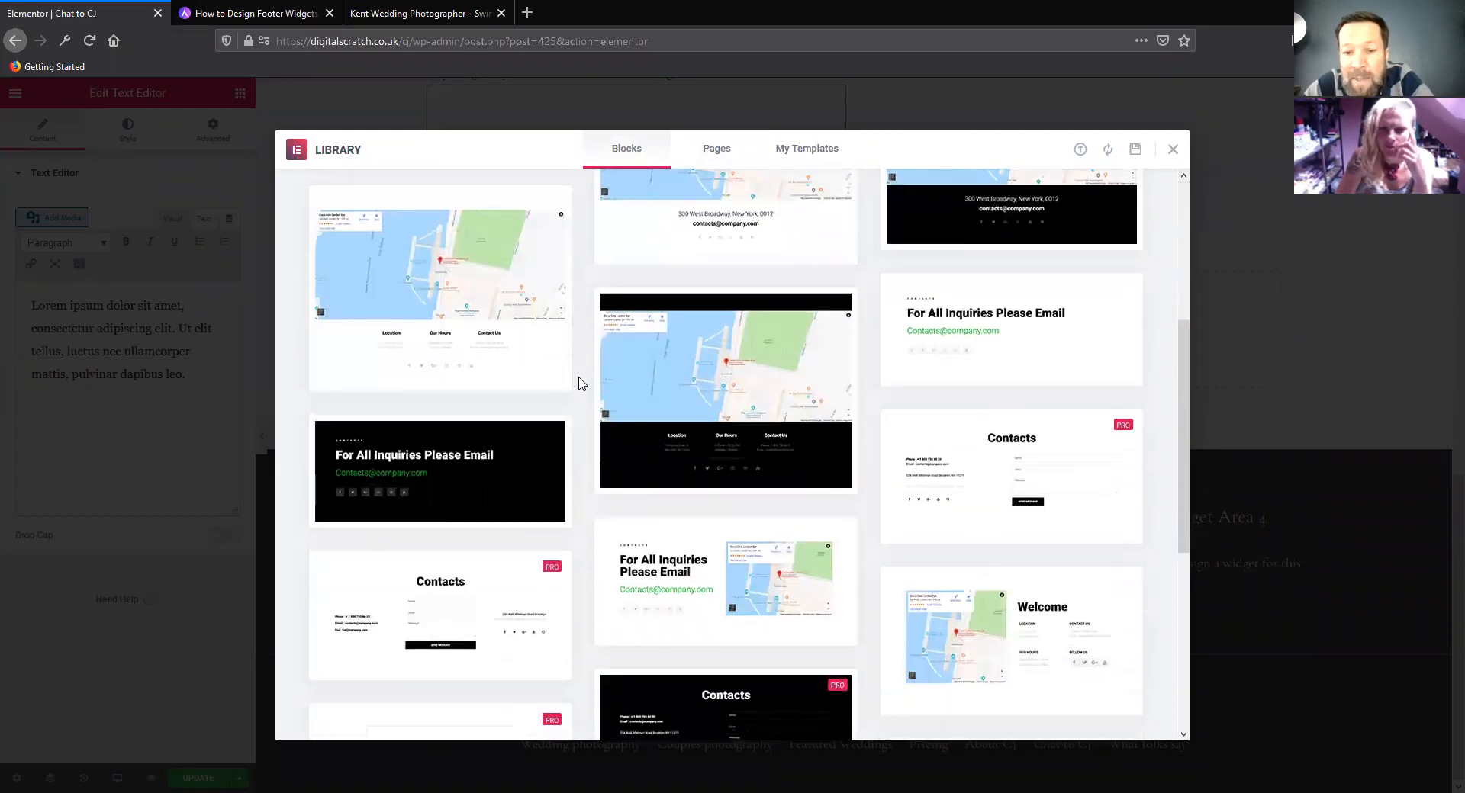
Browse the remaining Contact blocks, preview the one with a form between contact details and address, and close the library
scroll(579, 383, "down", 2)
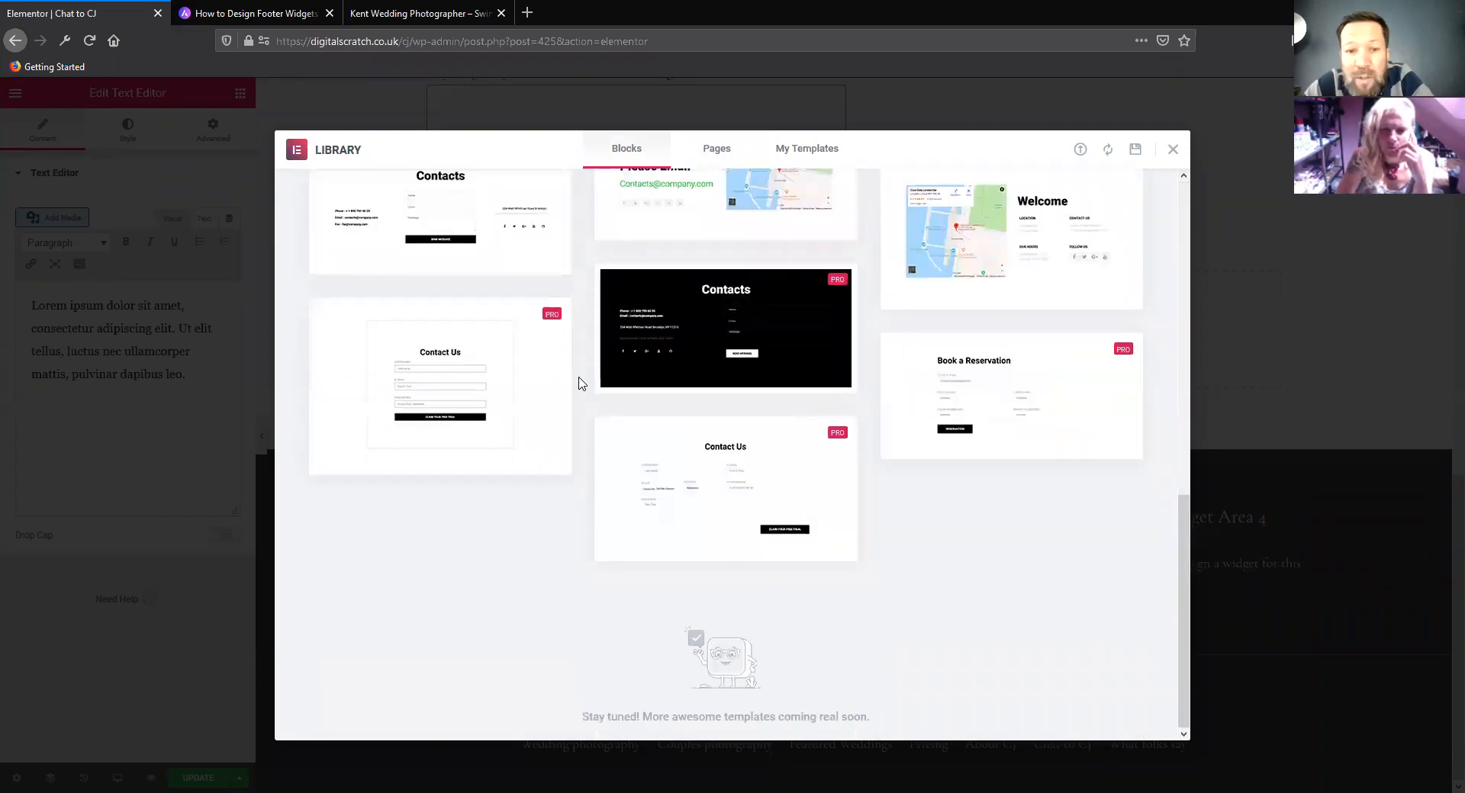
scroll(579, 383, "up", 3)
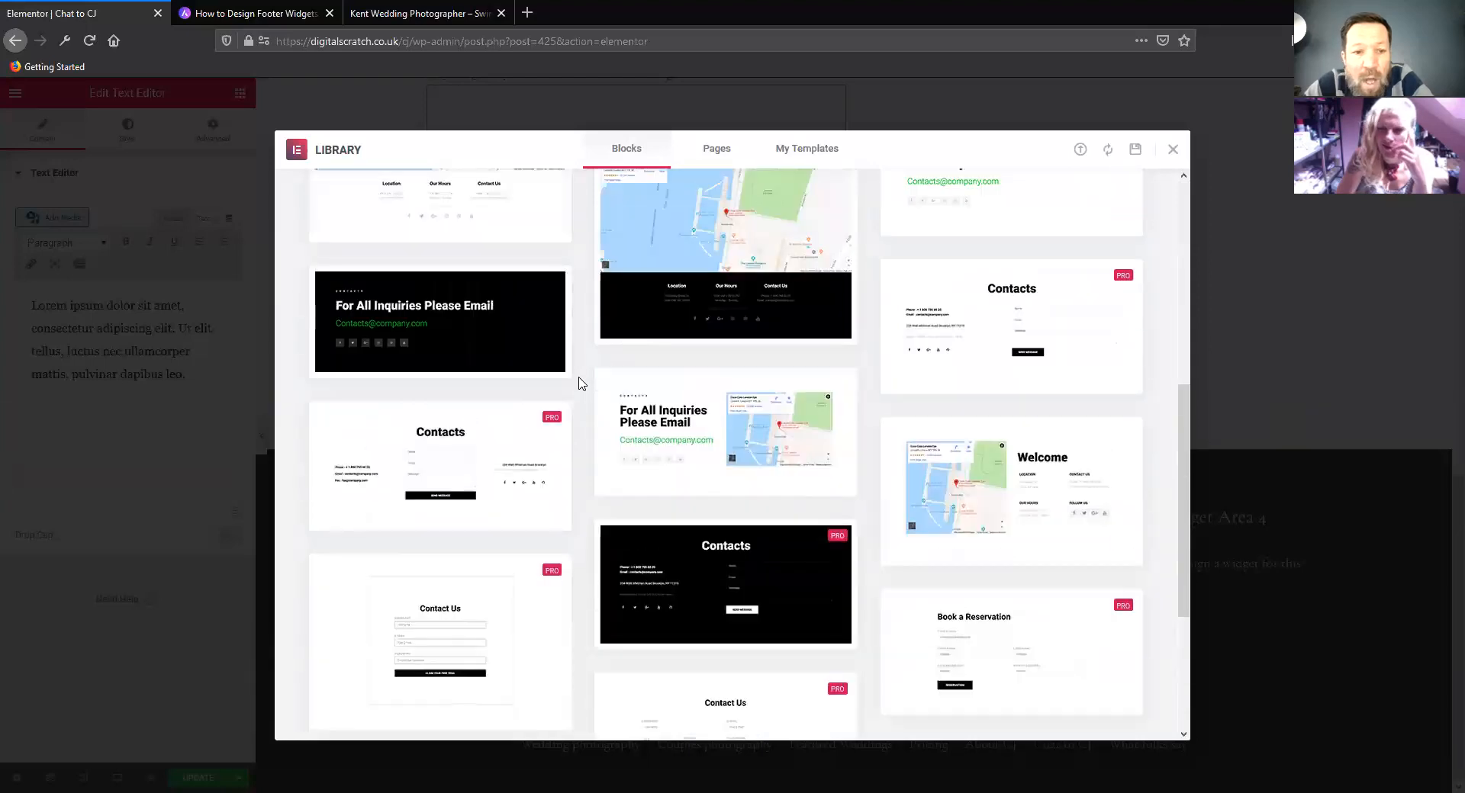
scroll(476, 441, "down", 1)
left_click(440, 405)
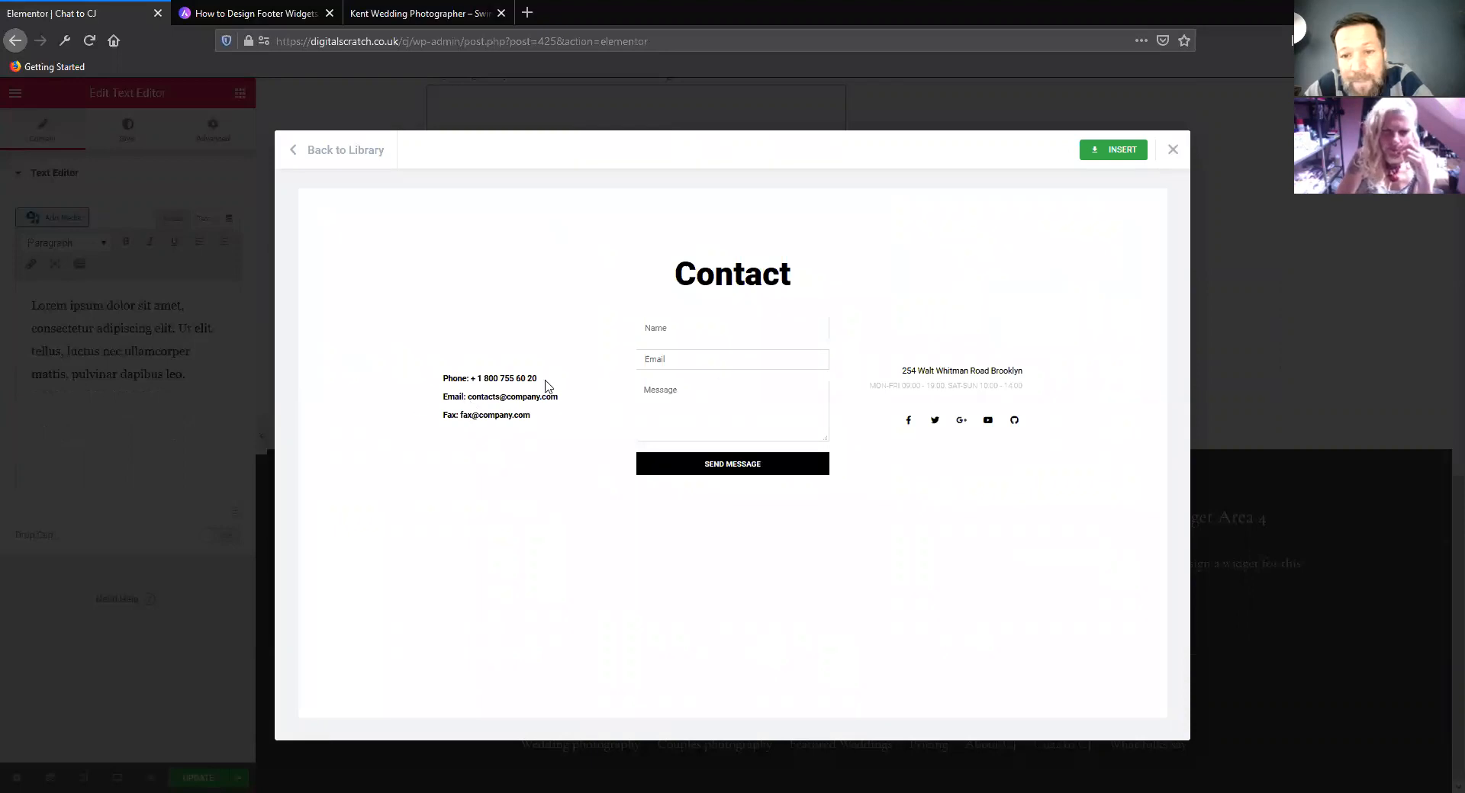
left_click(1173, 152)
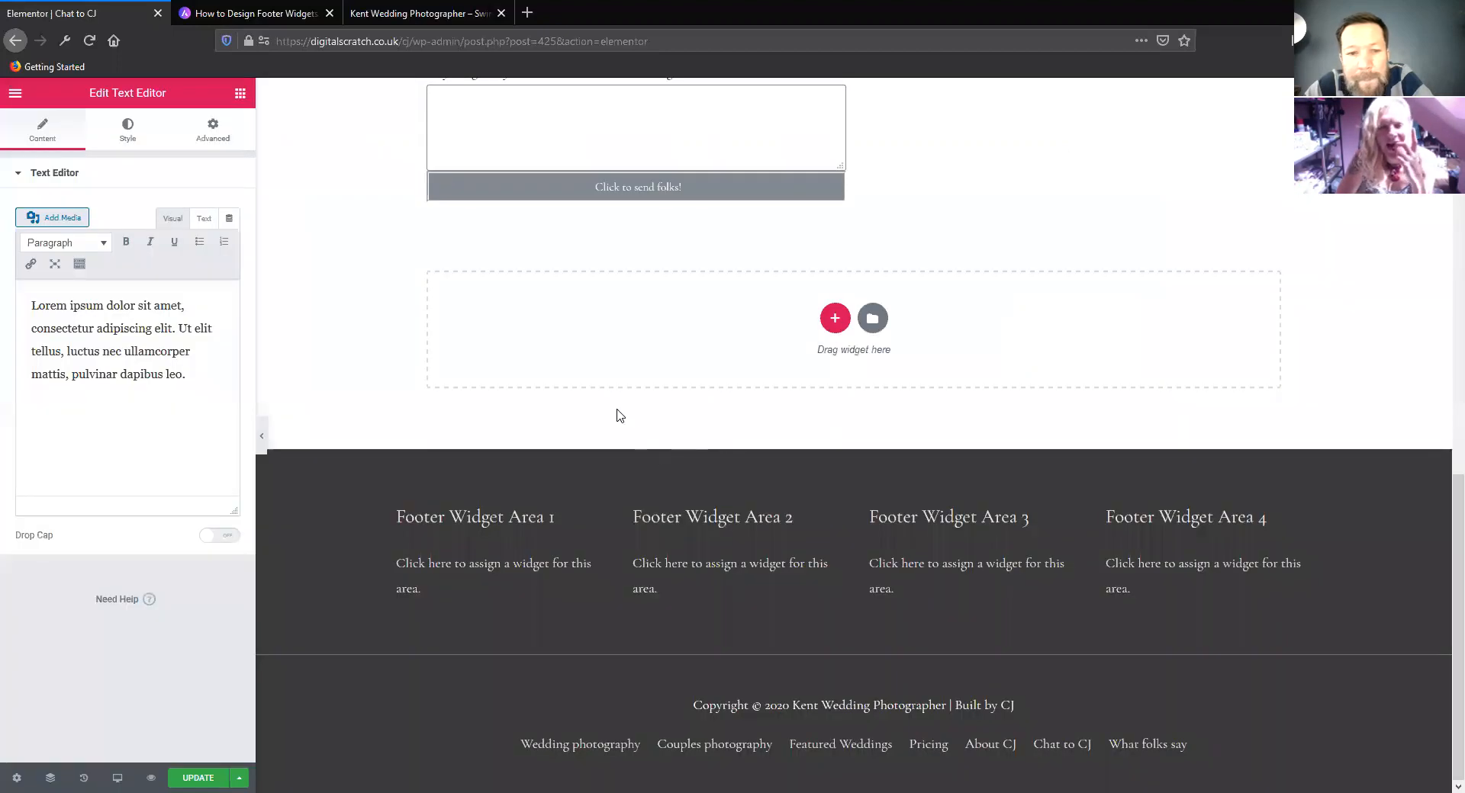
scroll(616, 412, "up", 5)
scroll(868, 413, "down", 5)
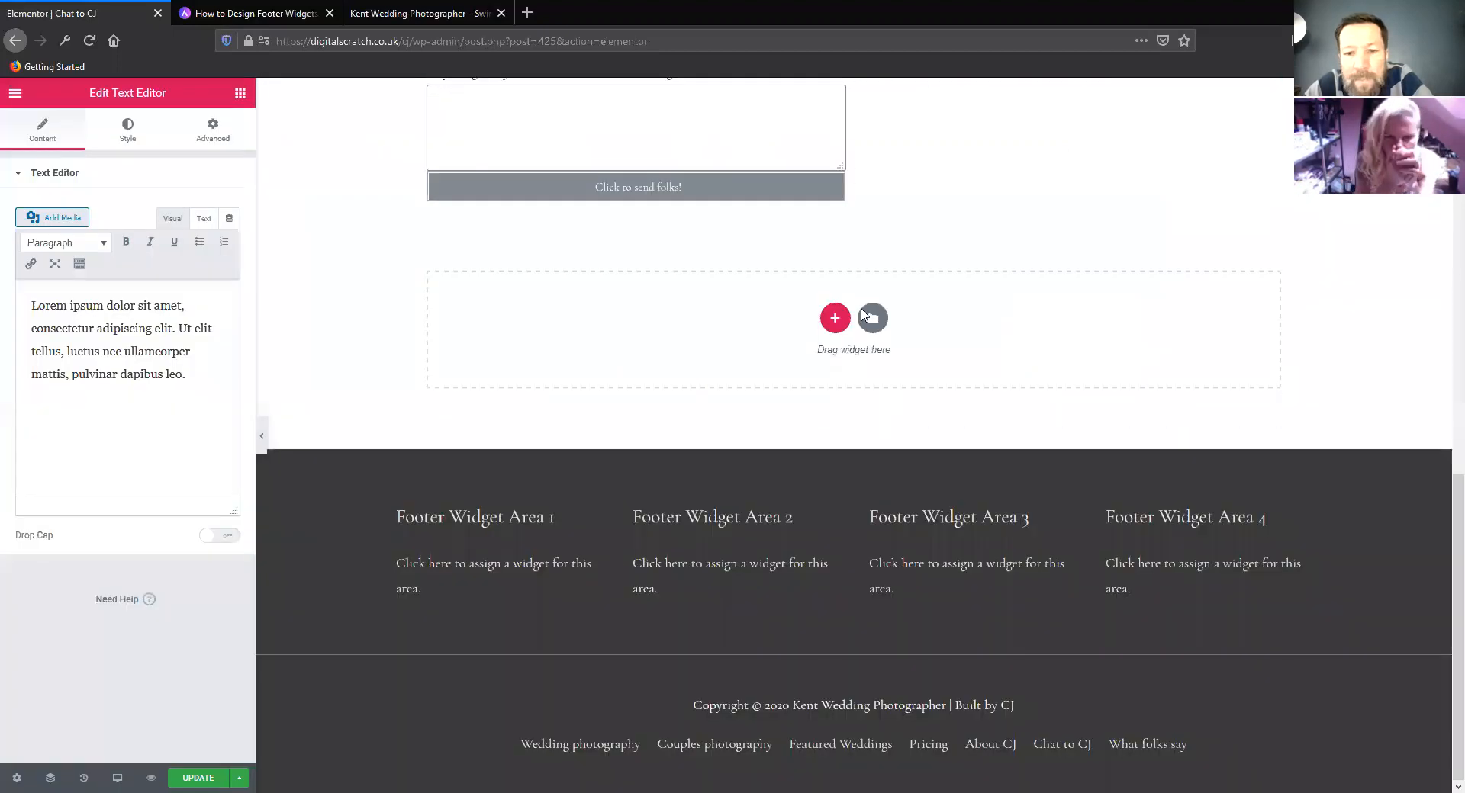
Filter the template library's blocks by Contact and insert the white Get In Touch block with the black phone details card above the footer
left_click(874, 319)
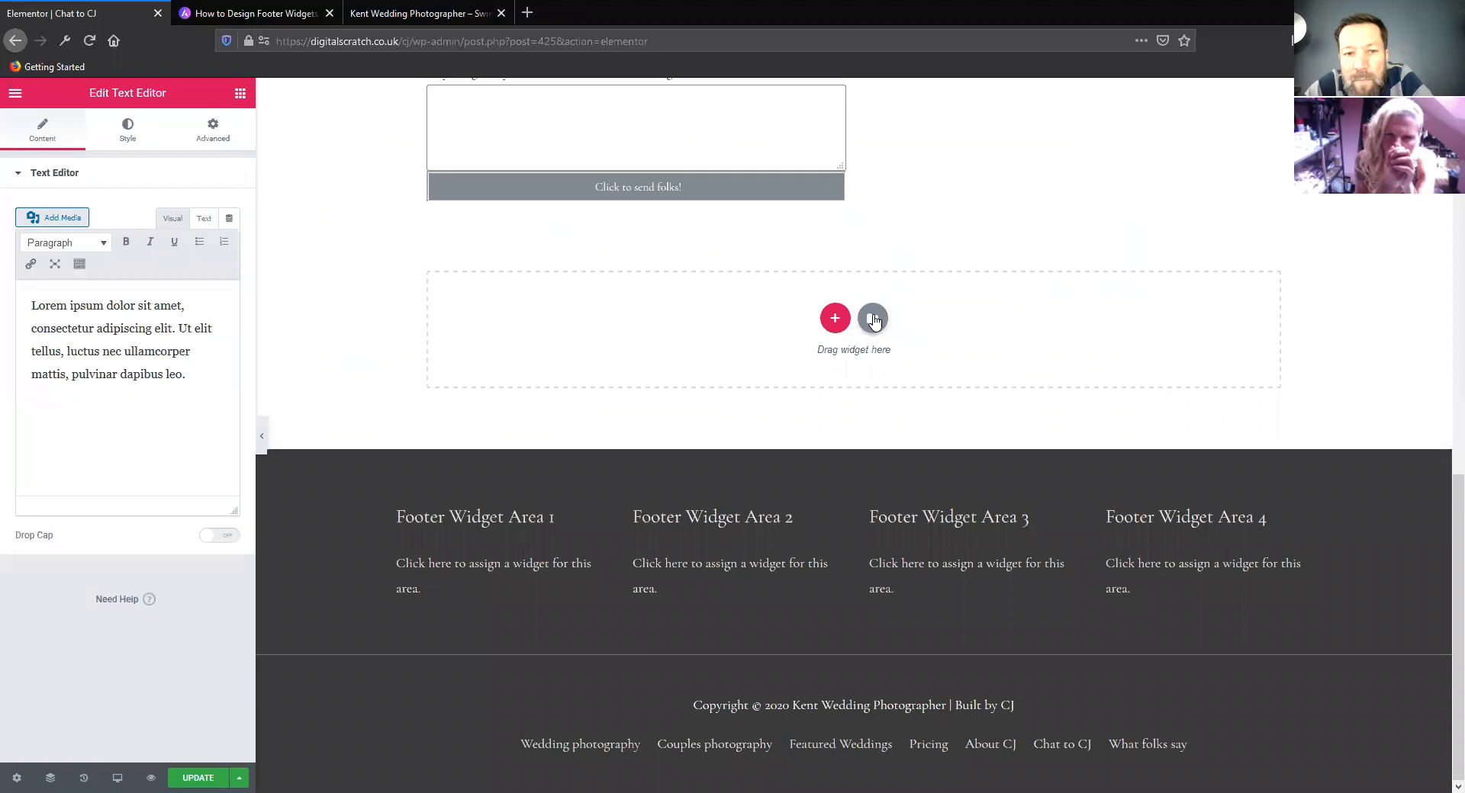
left_click(873, 318)
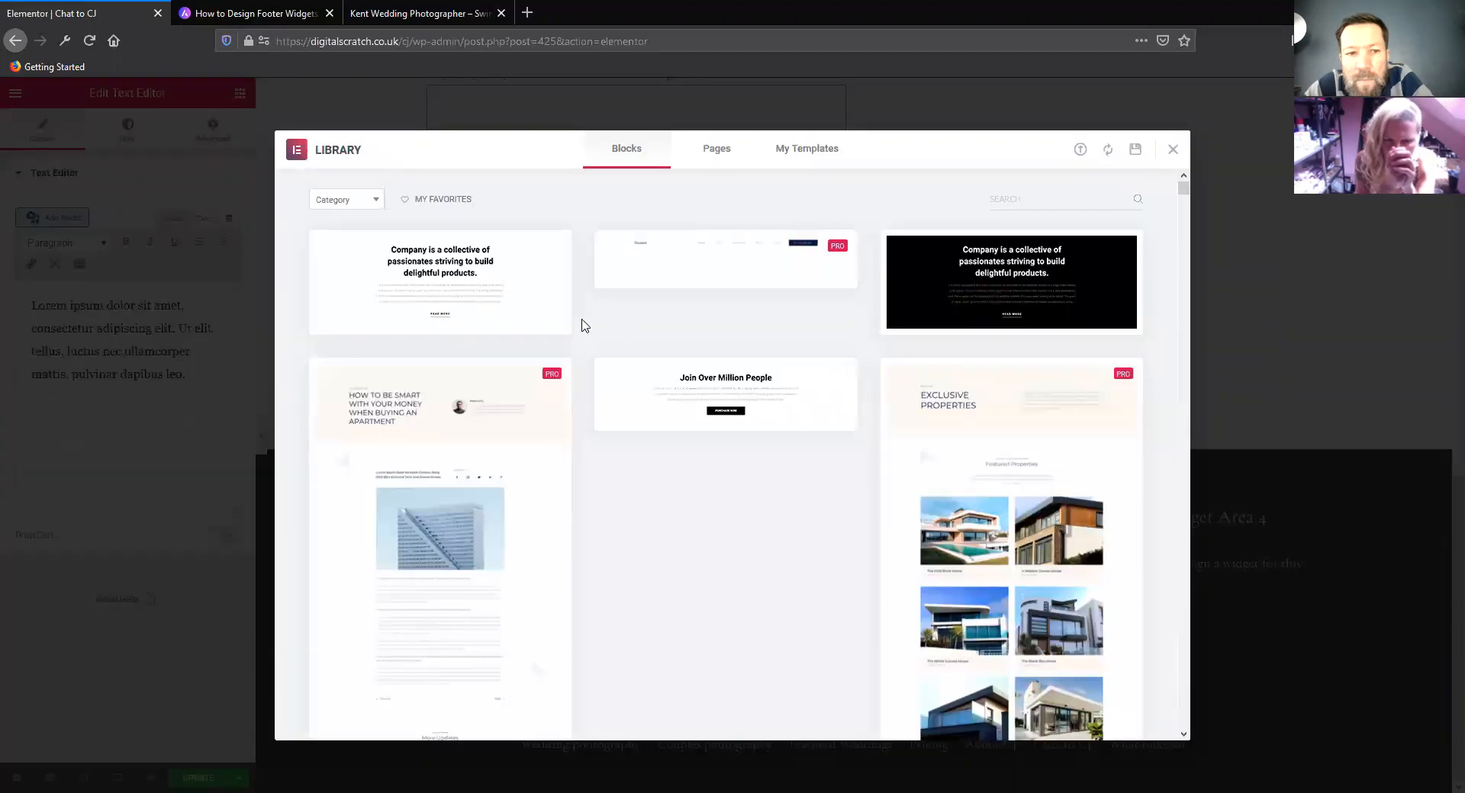
left_click(378, 203)
scroll(344, 352, "down", 1)
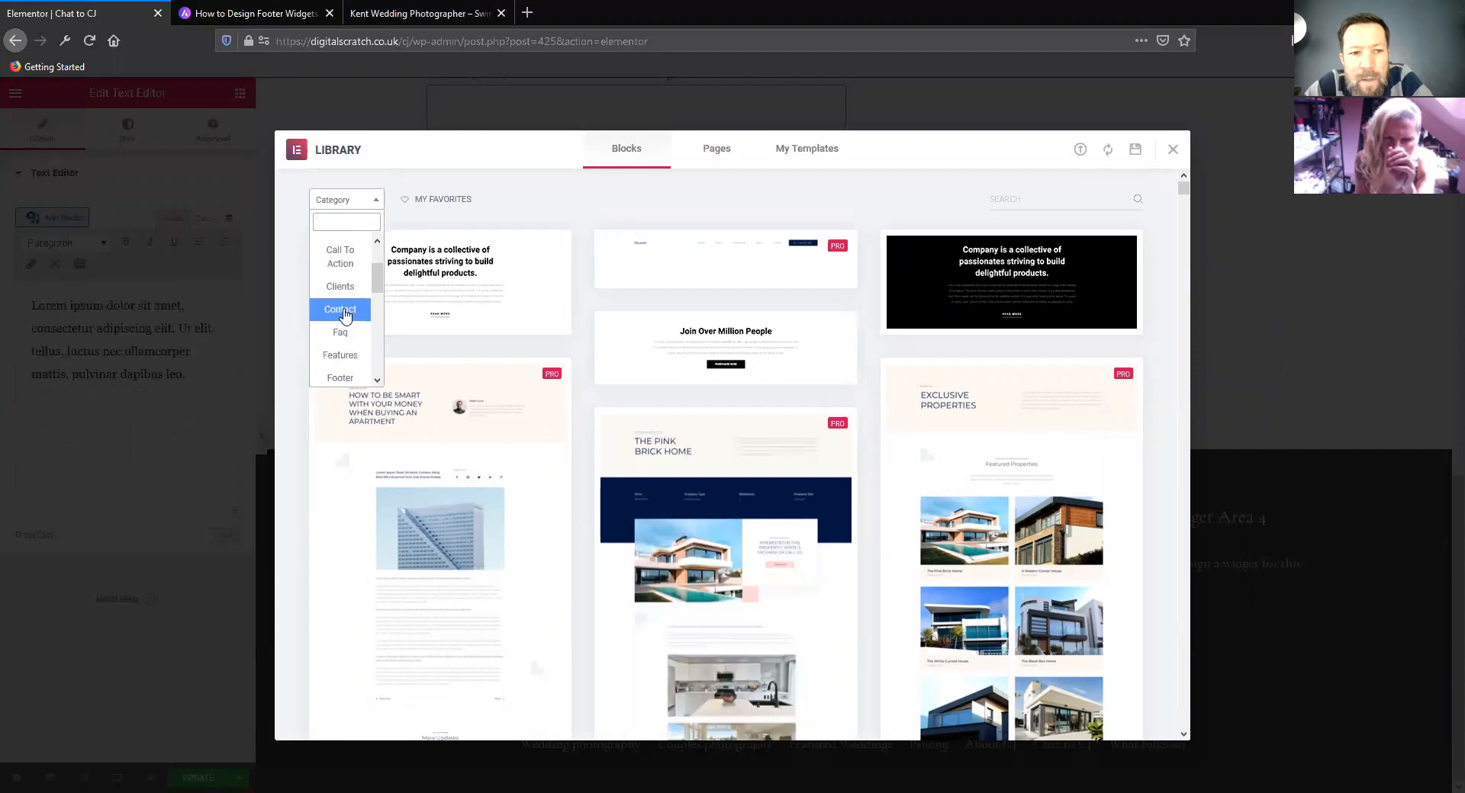
left_click(343, 353)
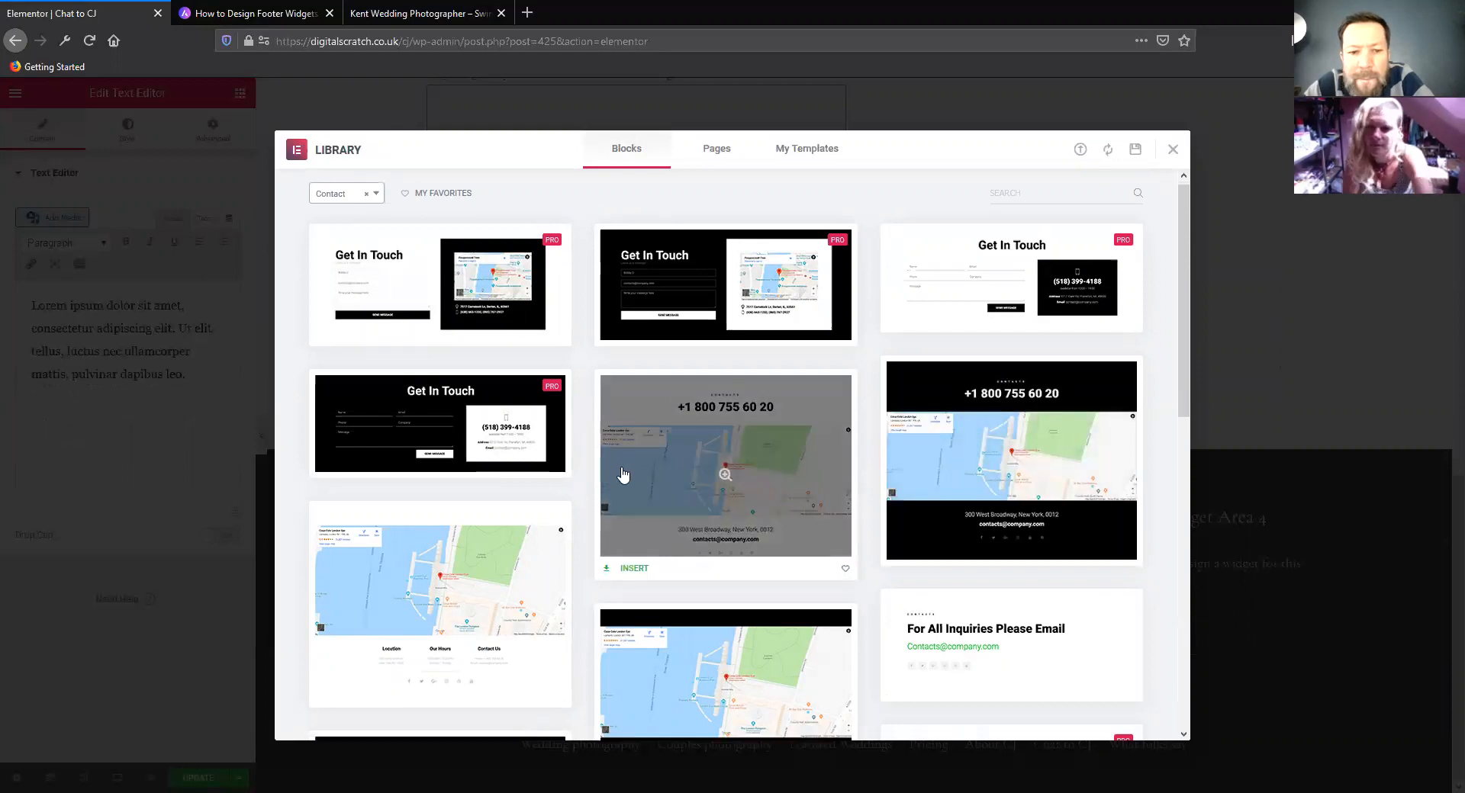
scroll(621, 475, "down", 5)
scroll(615, 475, "up", 5)
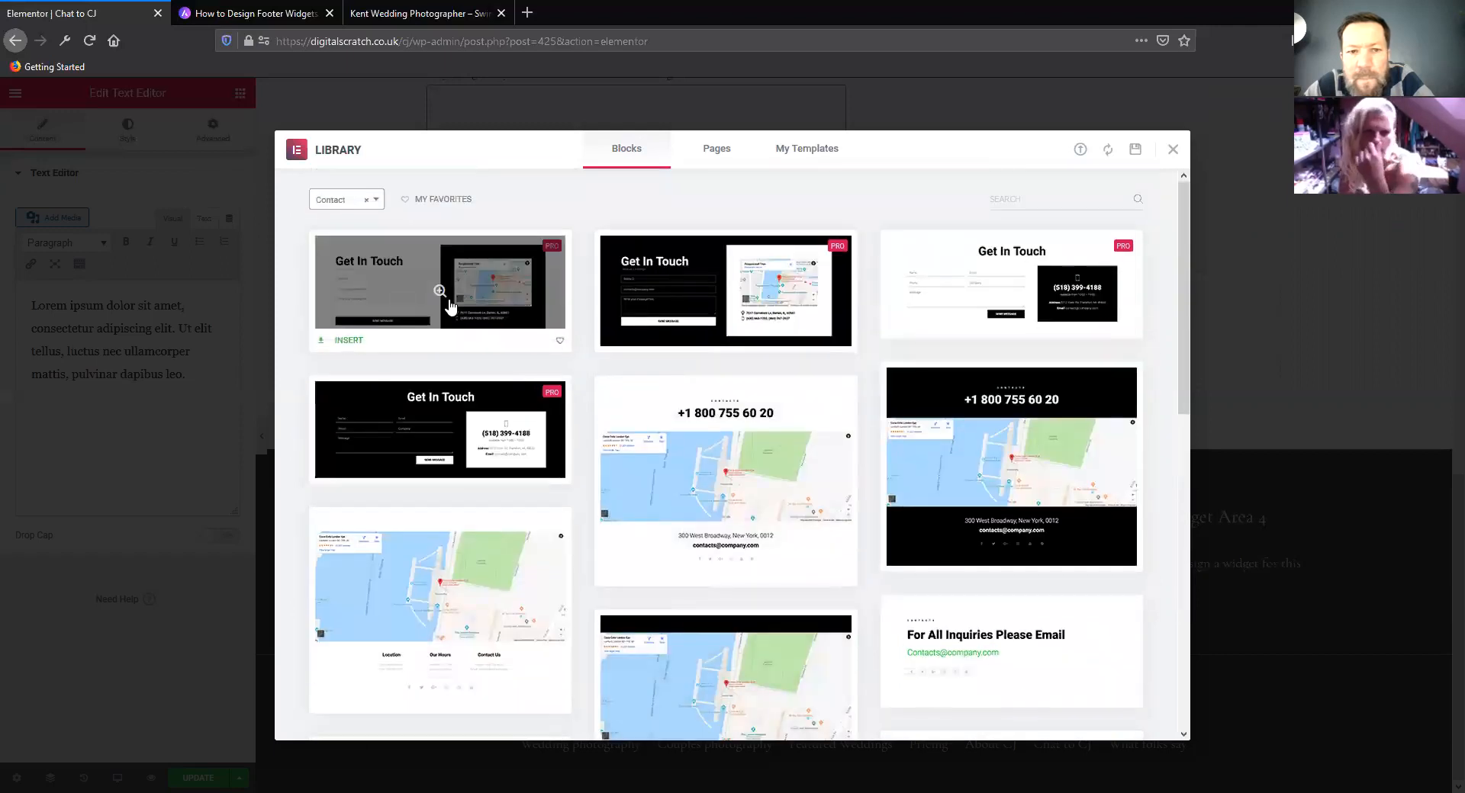
mouse_move(966, 332)
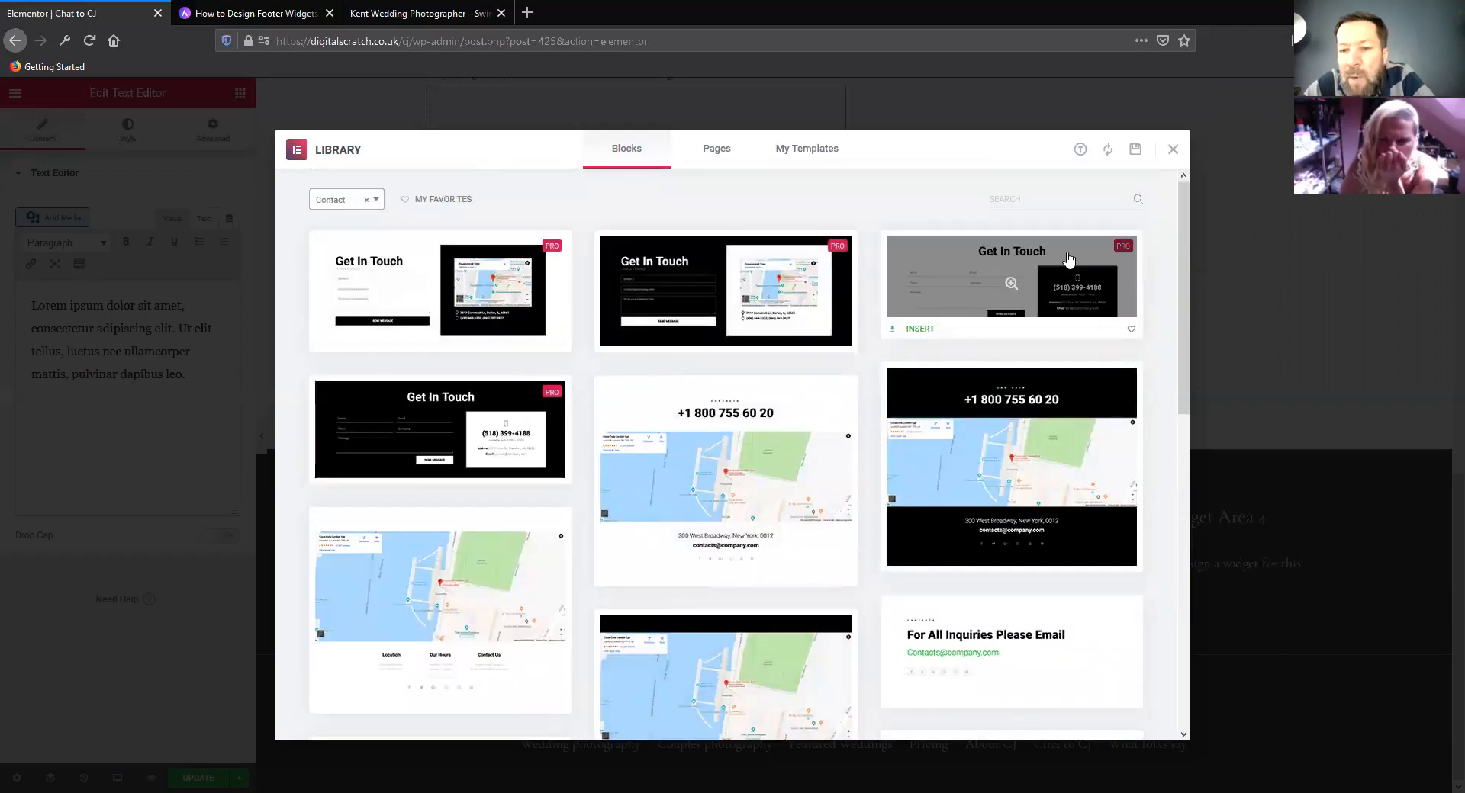
left_click(918, 328)
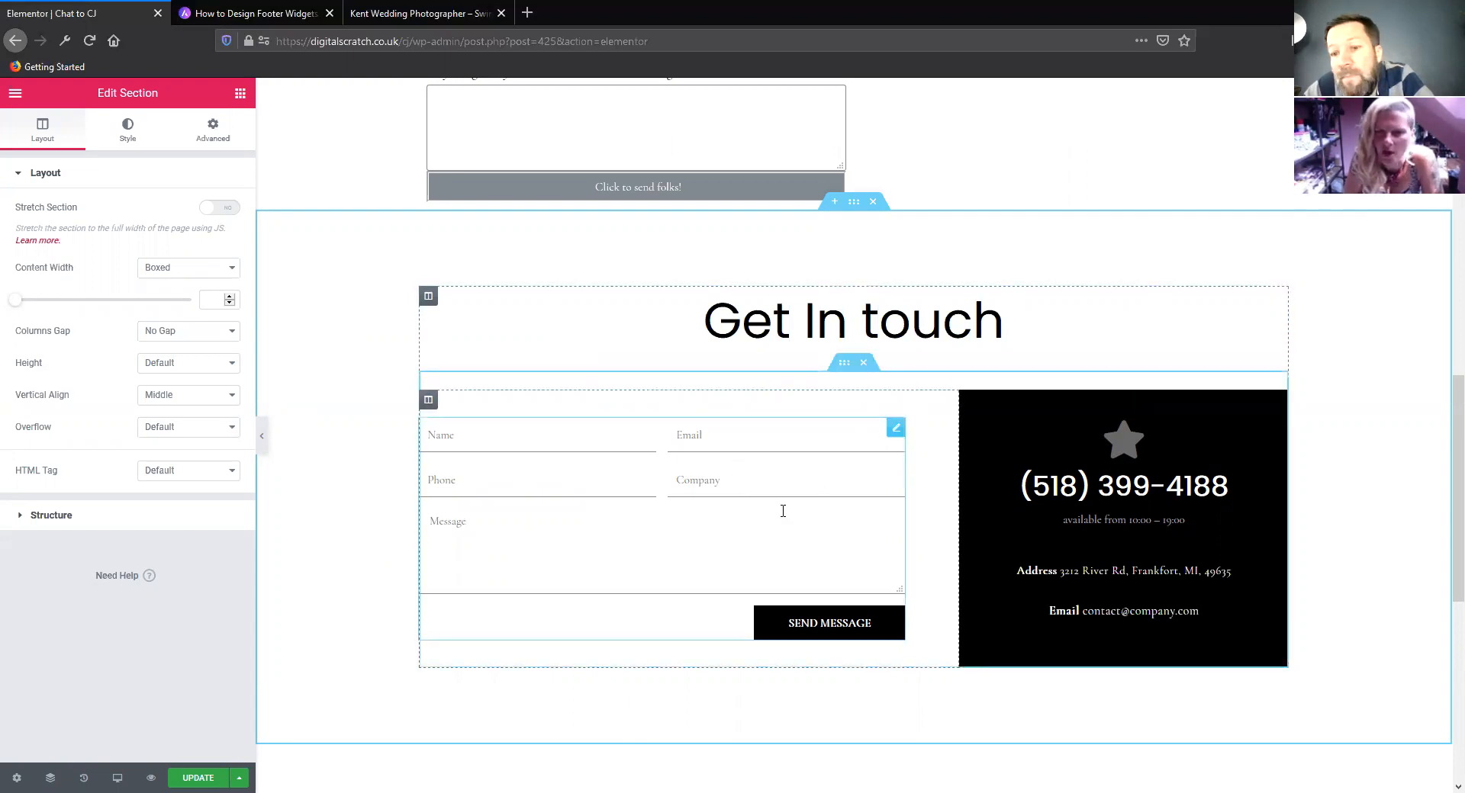
Move the existing contact form into the form column of the Get In touch block and delete the template's own form
scroll(803, 548, "up", 8)
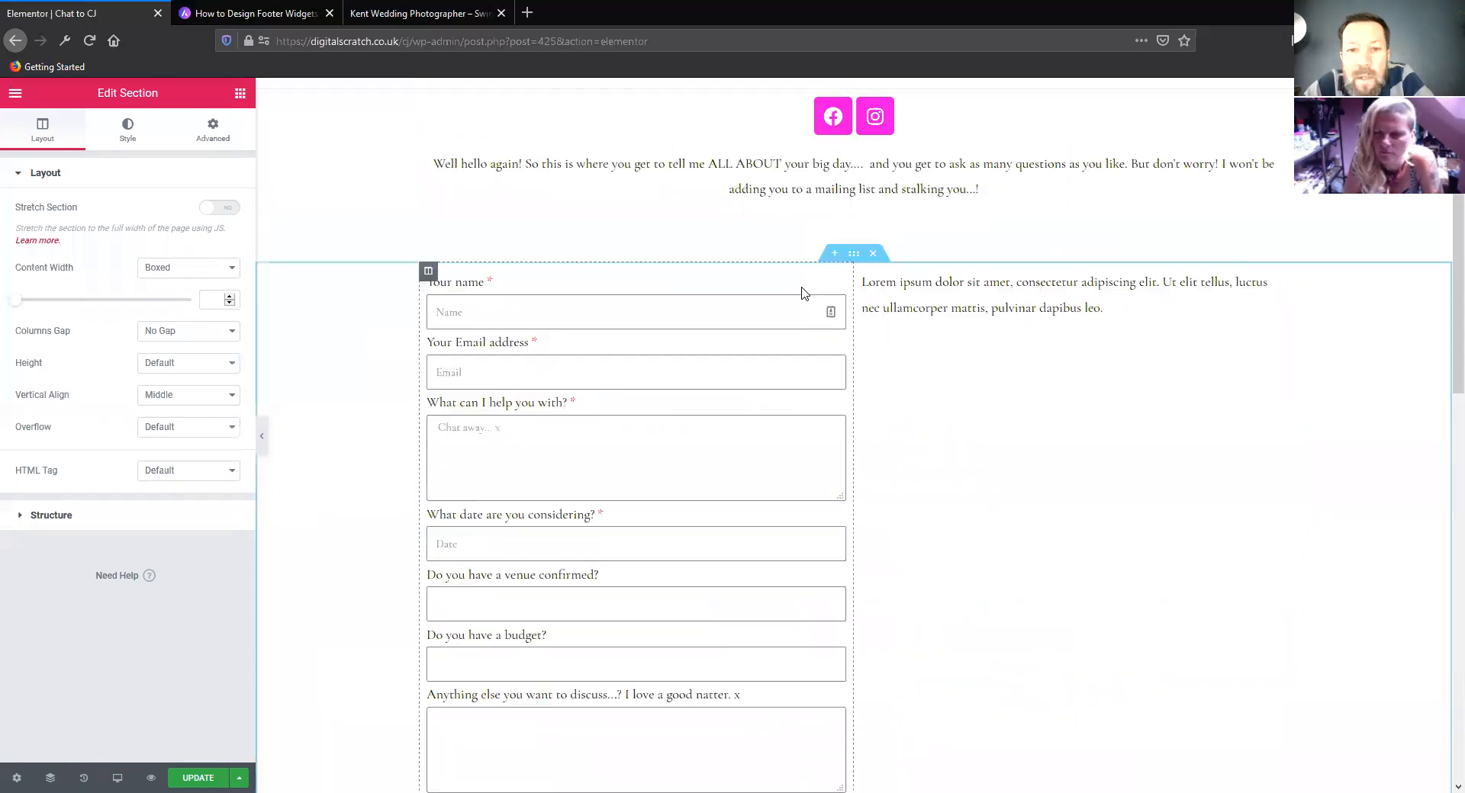
left_click_drag(831, 316, 793, 554)
scroll(792, 534, "down", 8)
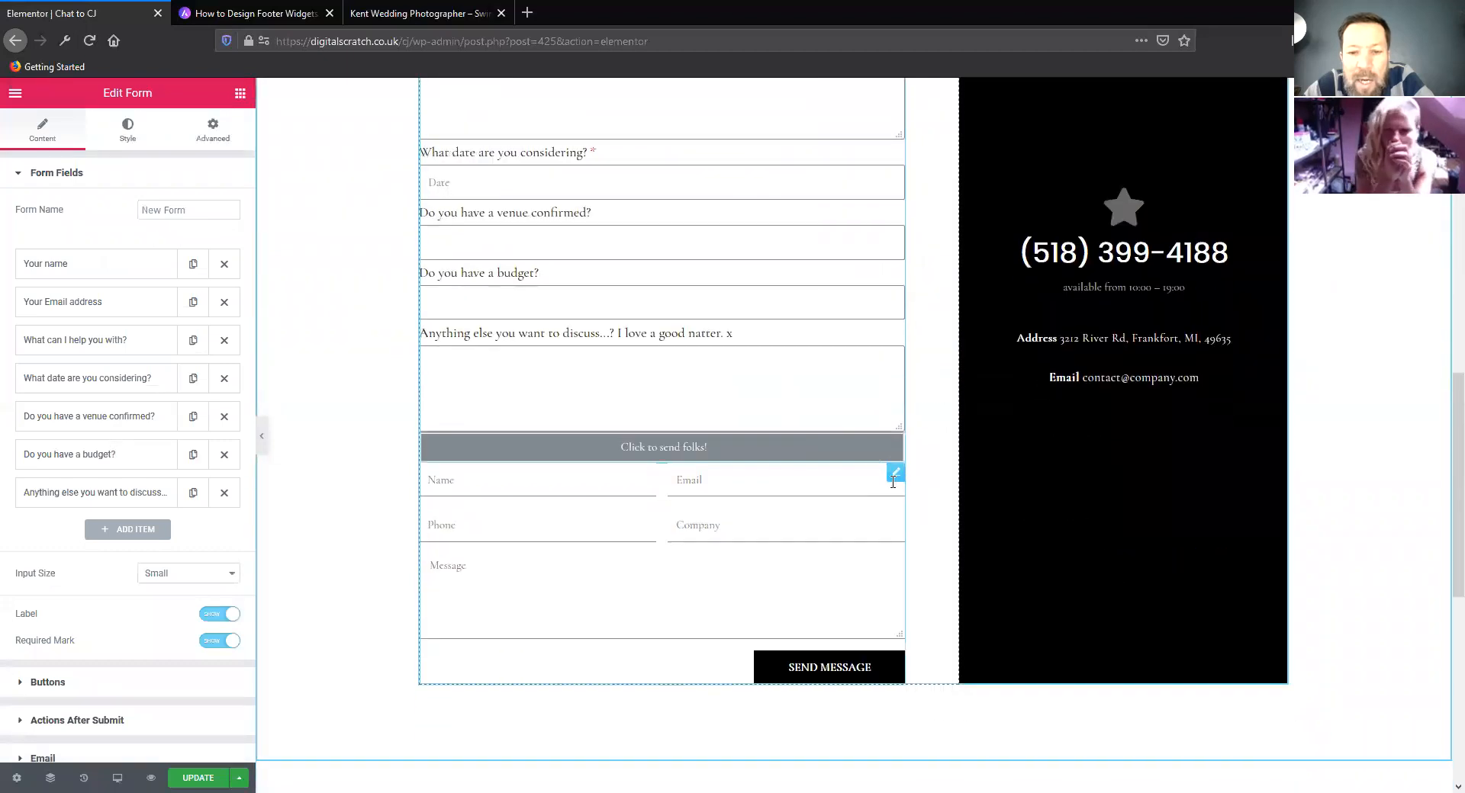
right_click(898, 479)
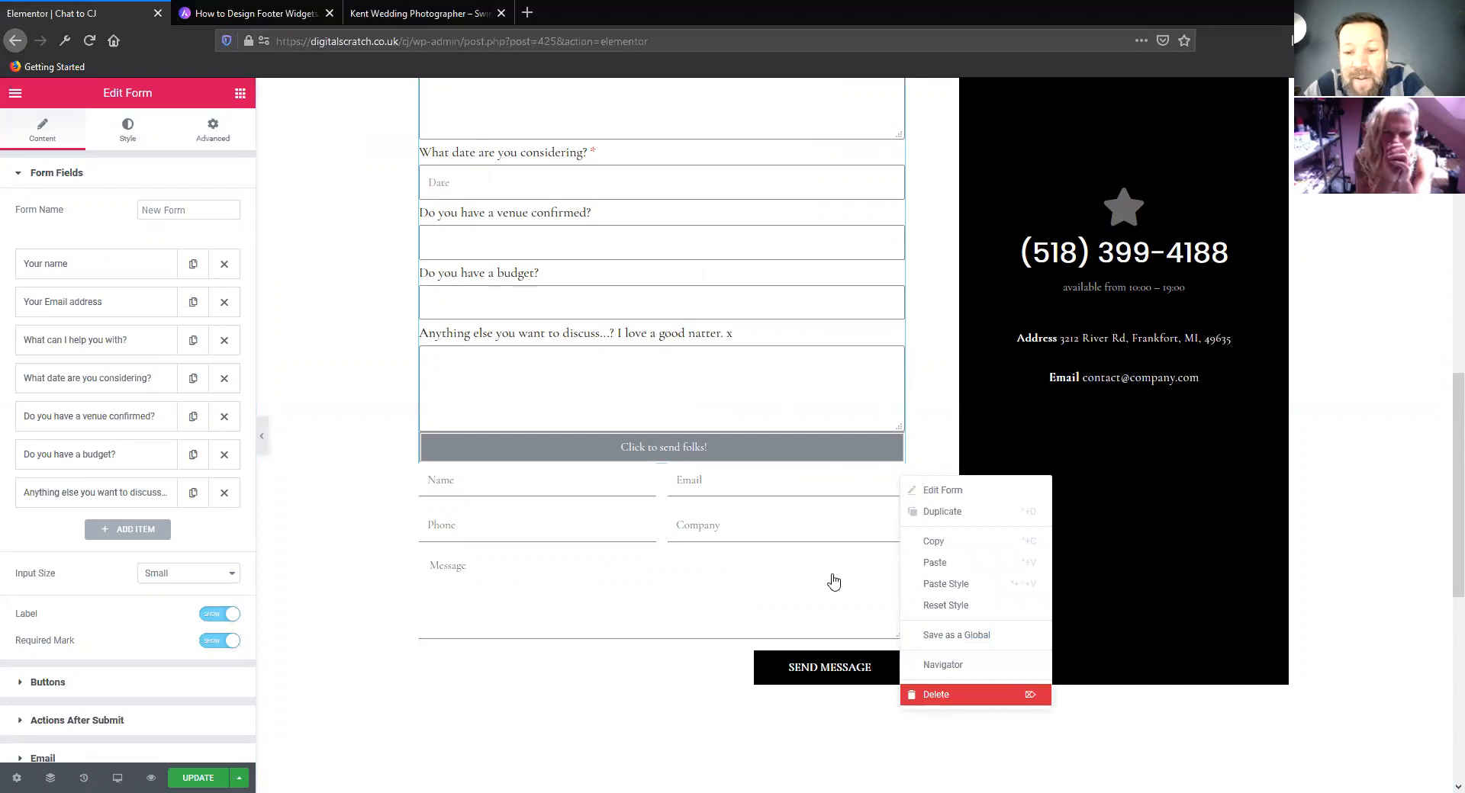
left_click(945, 696)
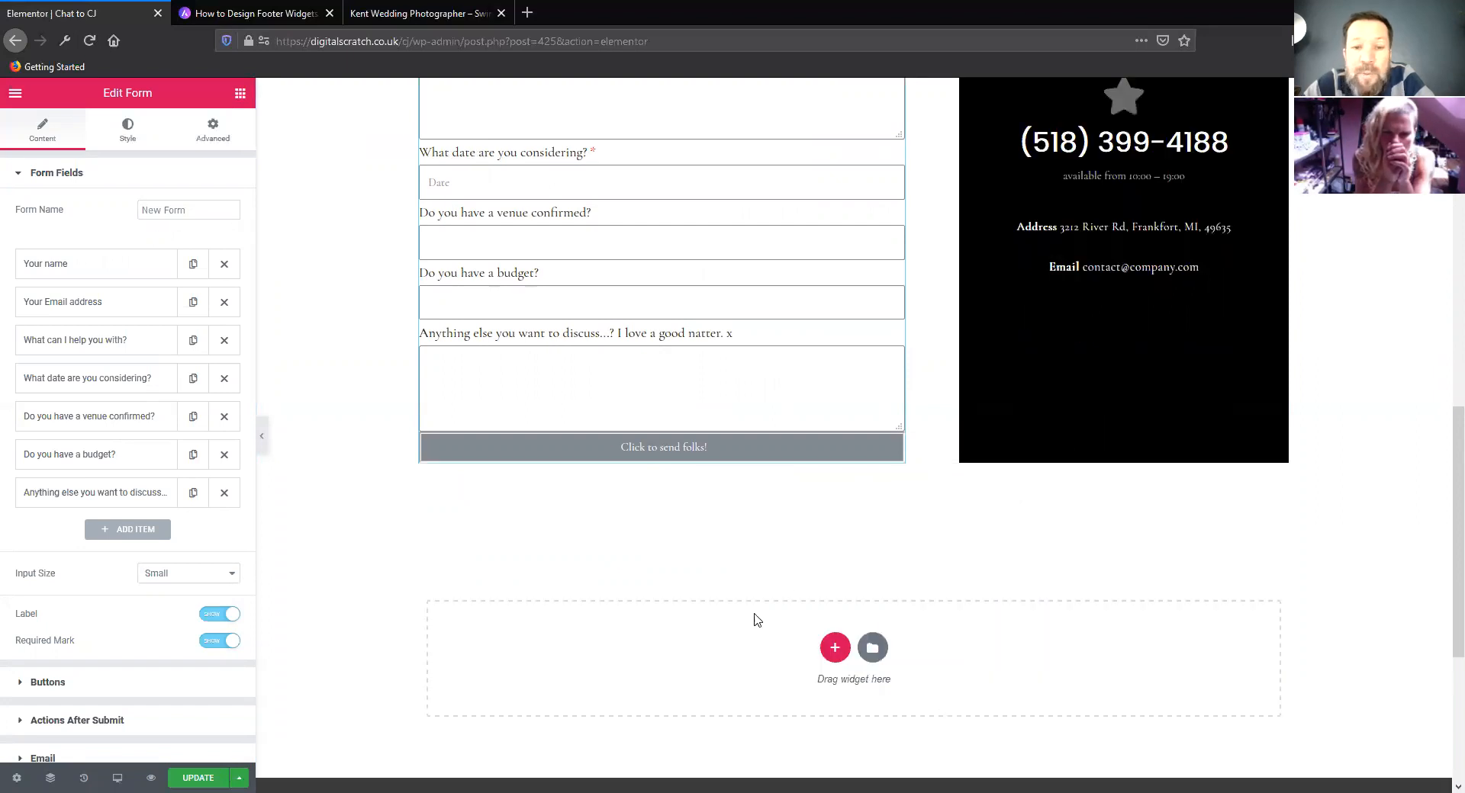
Review how the moved form sits beside the black contact card and below the old text section
scroll(654, 576, "up", 4)
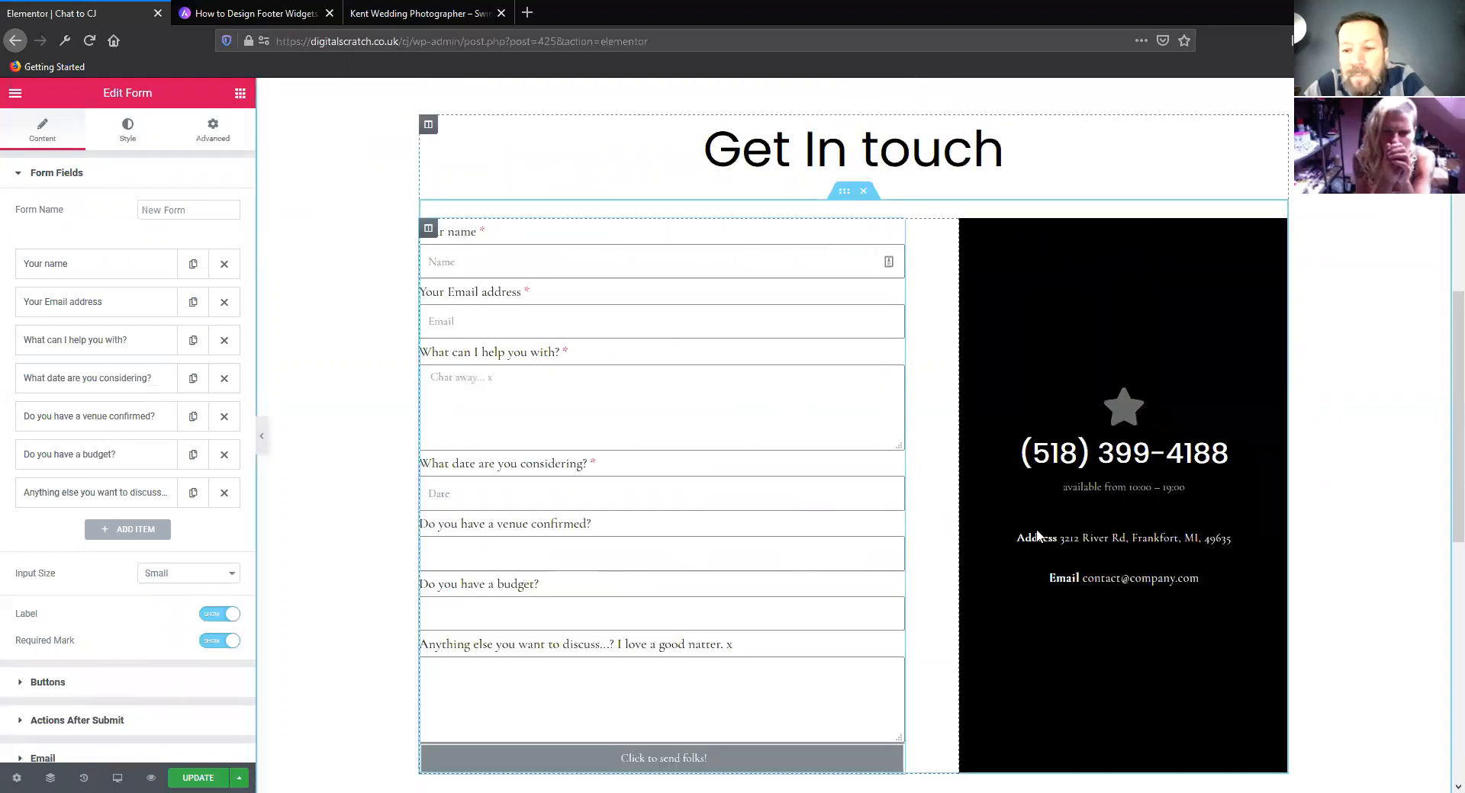
scroll(794, 575, "up", 5)
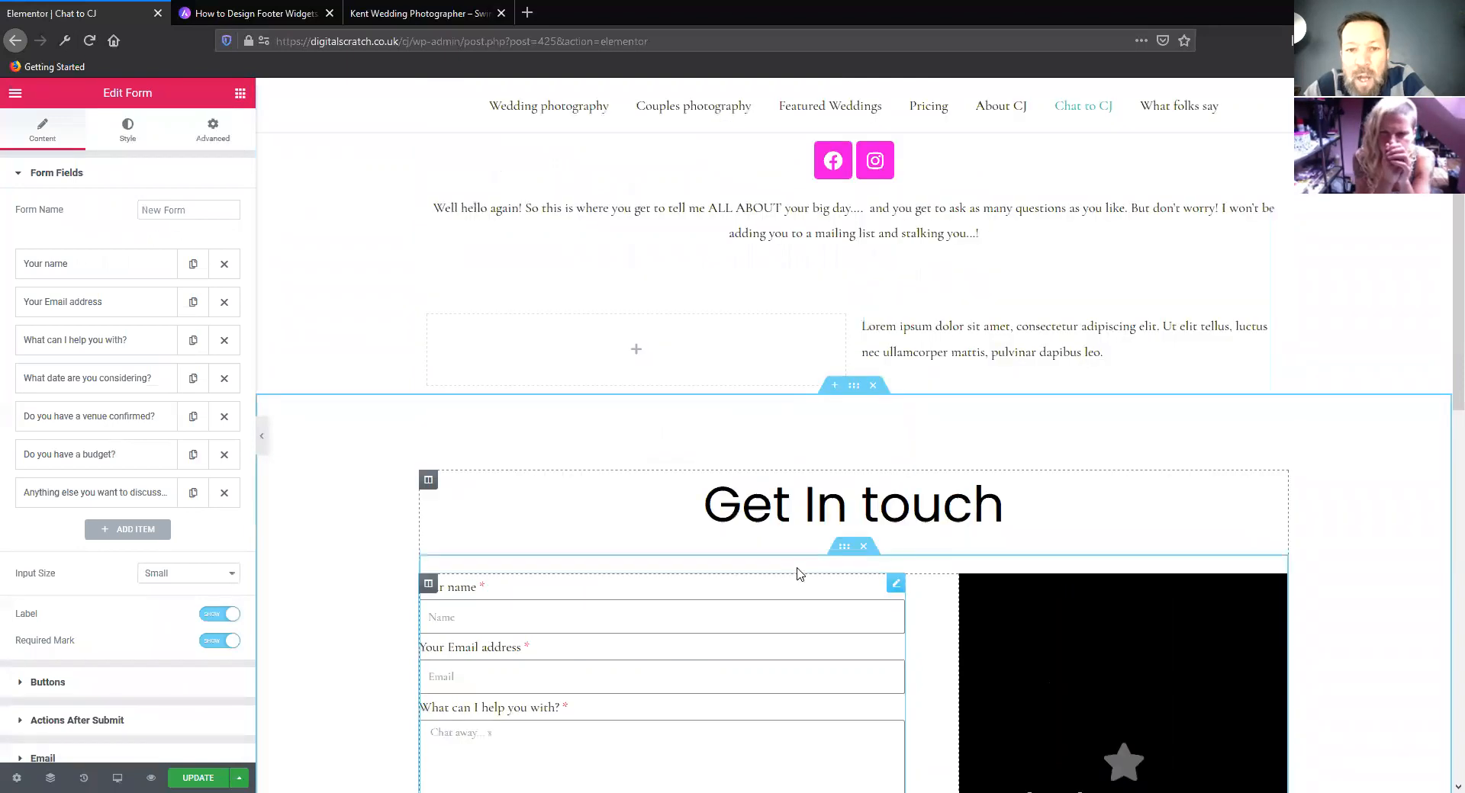
scroll(793, 570, "up", 2)
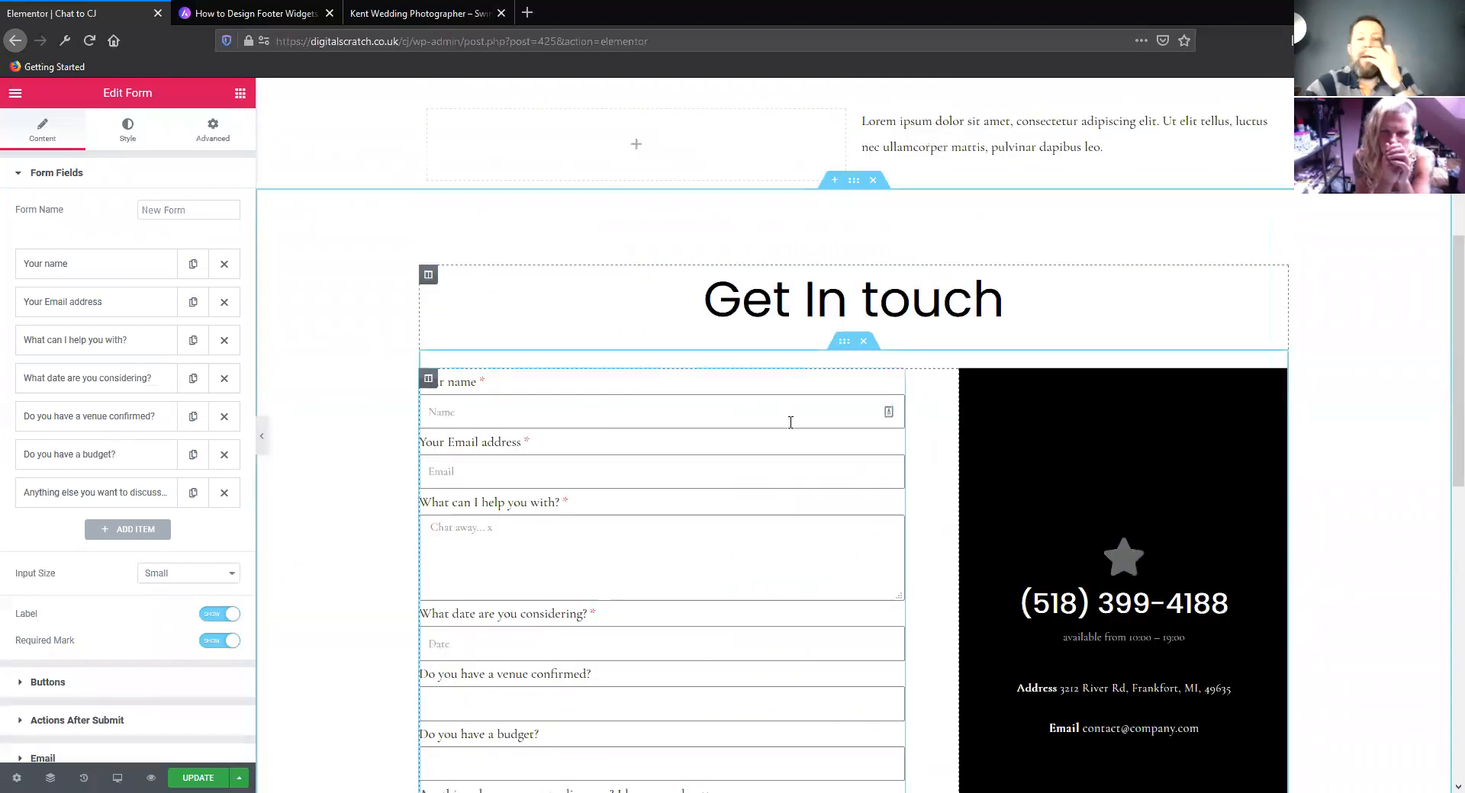
scroll(435, 501, "down", 4)
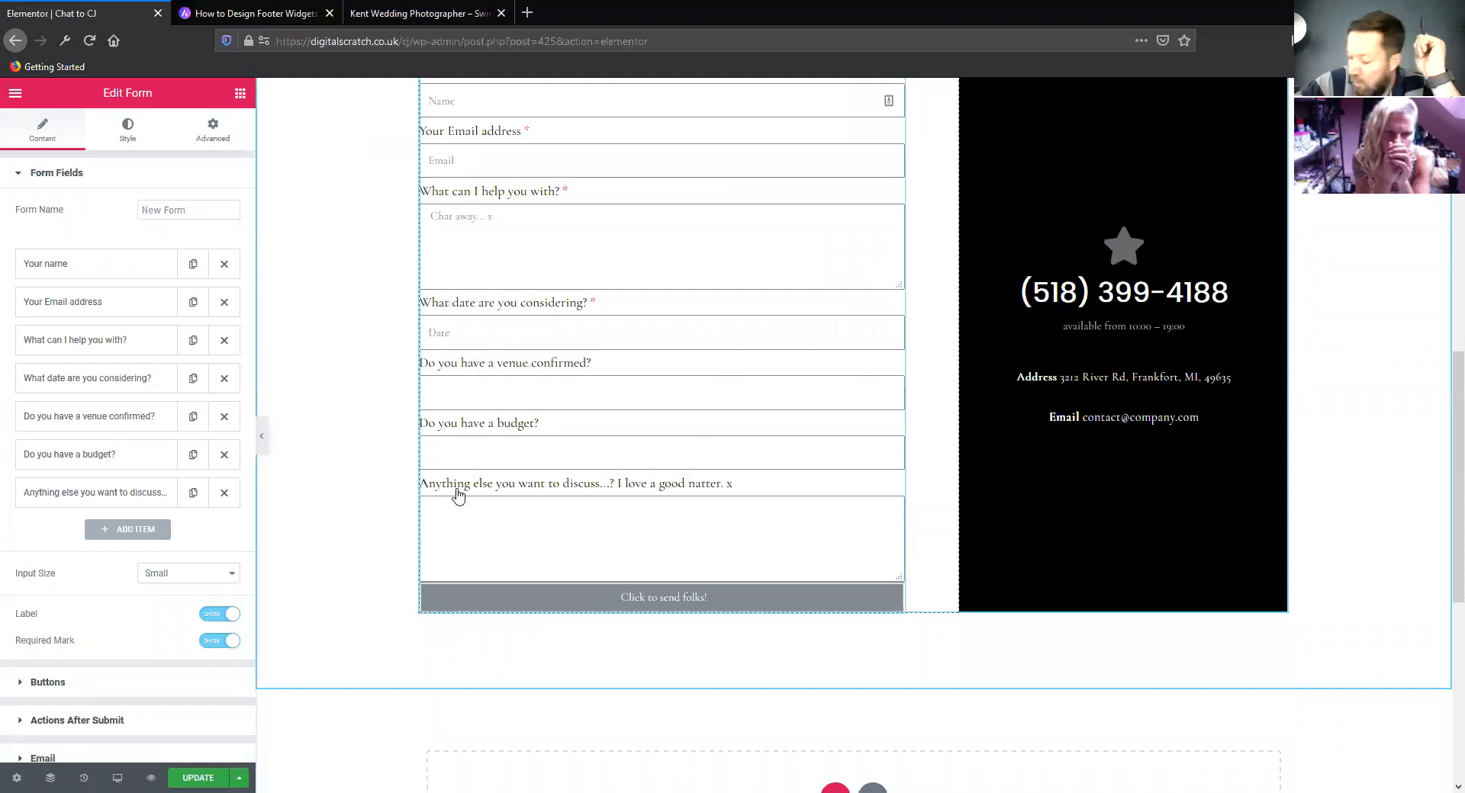
scroll(457, 493, "down", 1)
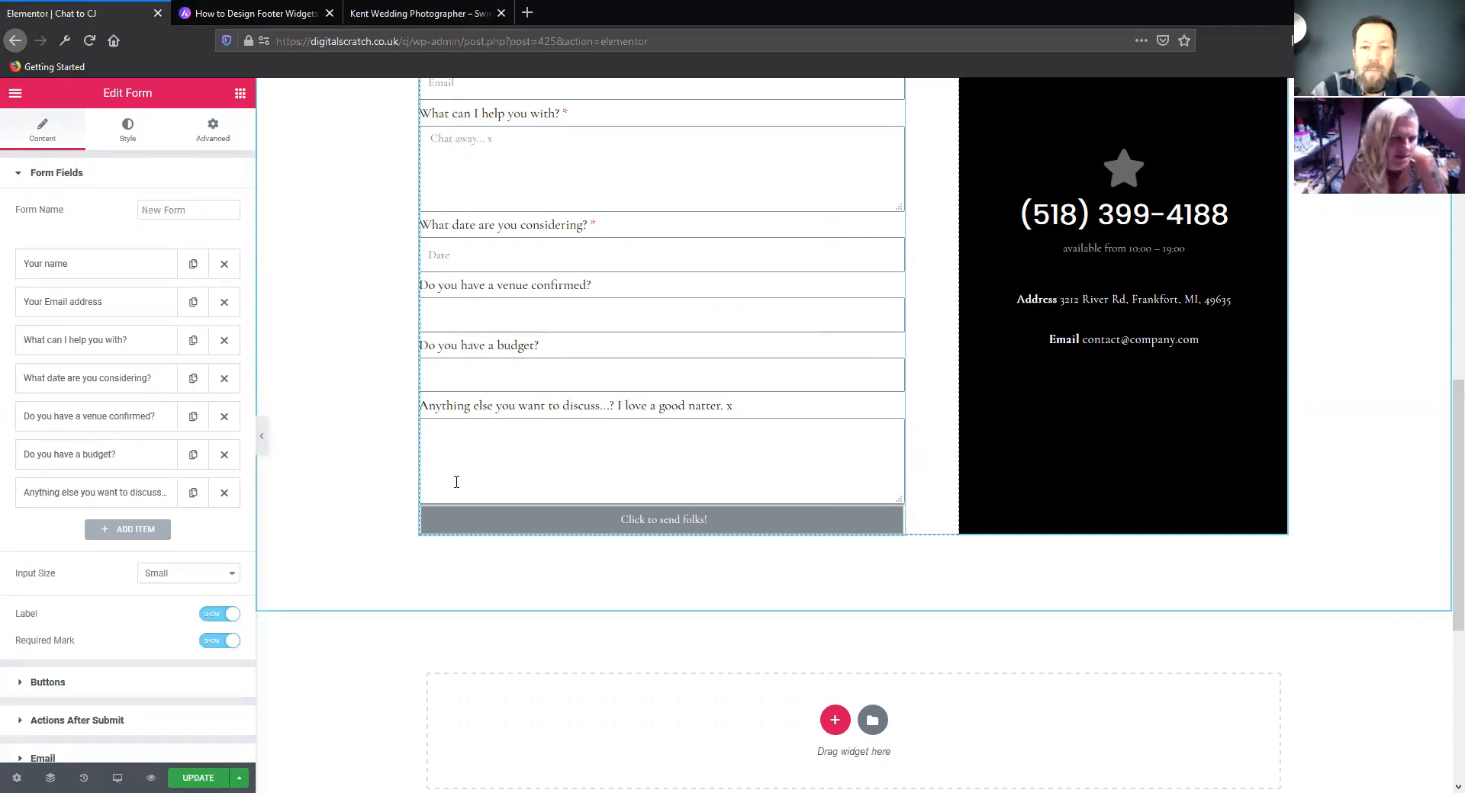
scroll(456, 482, "up", 3)
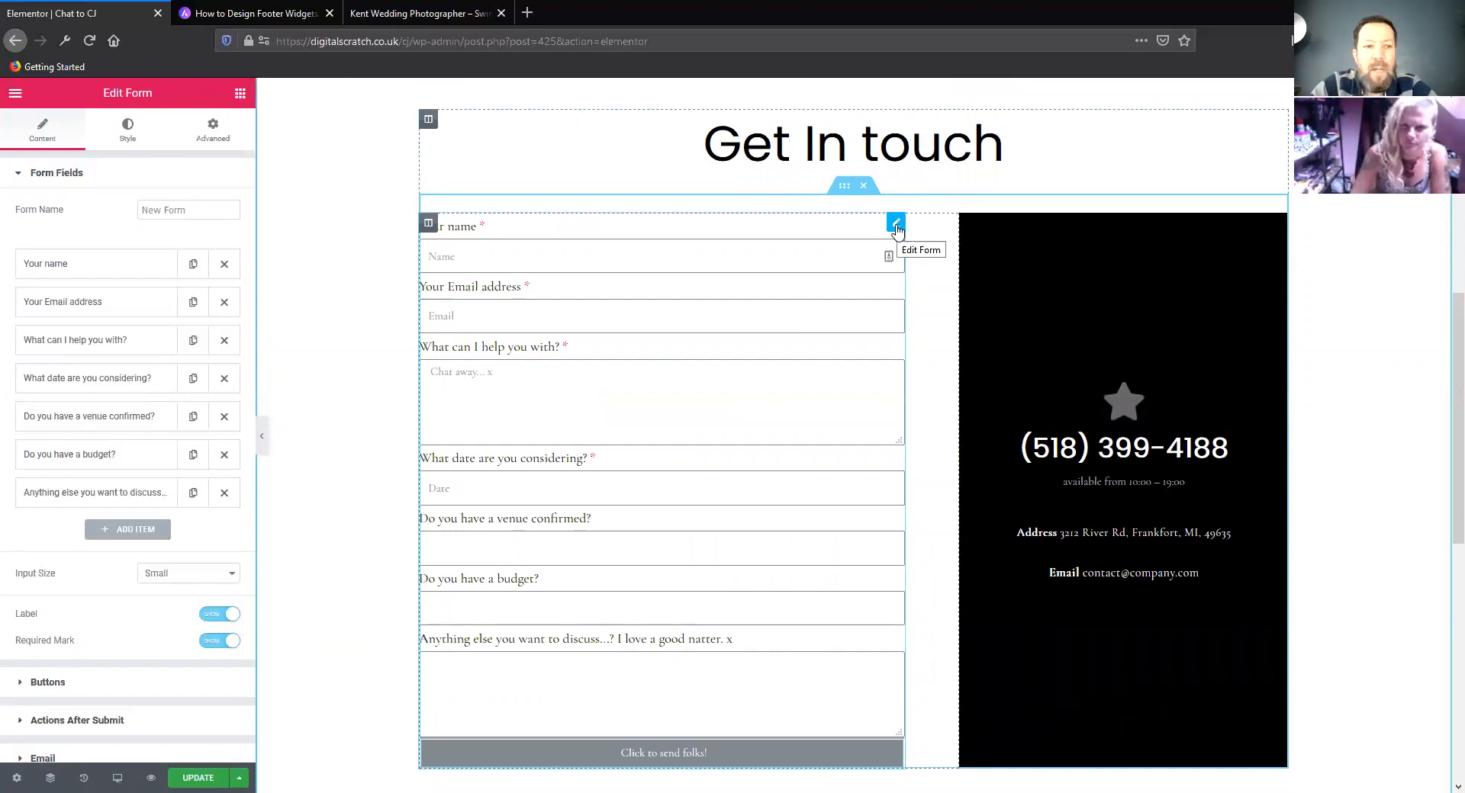
Try the Medium and Extra Large input sizes on the contact form's fields and return them to Small
left_click(896, 228)
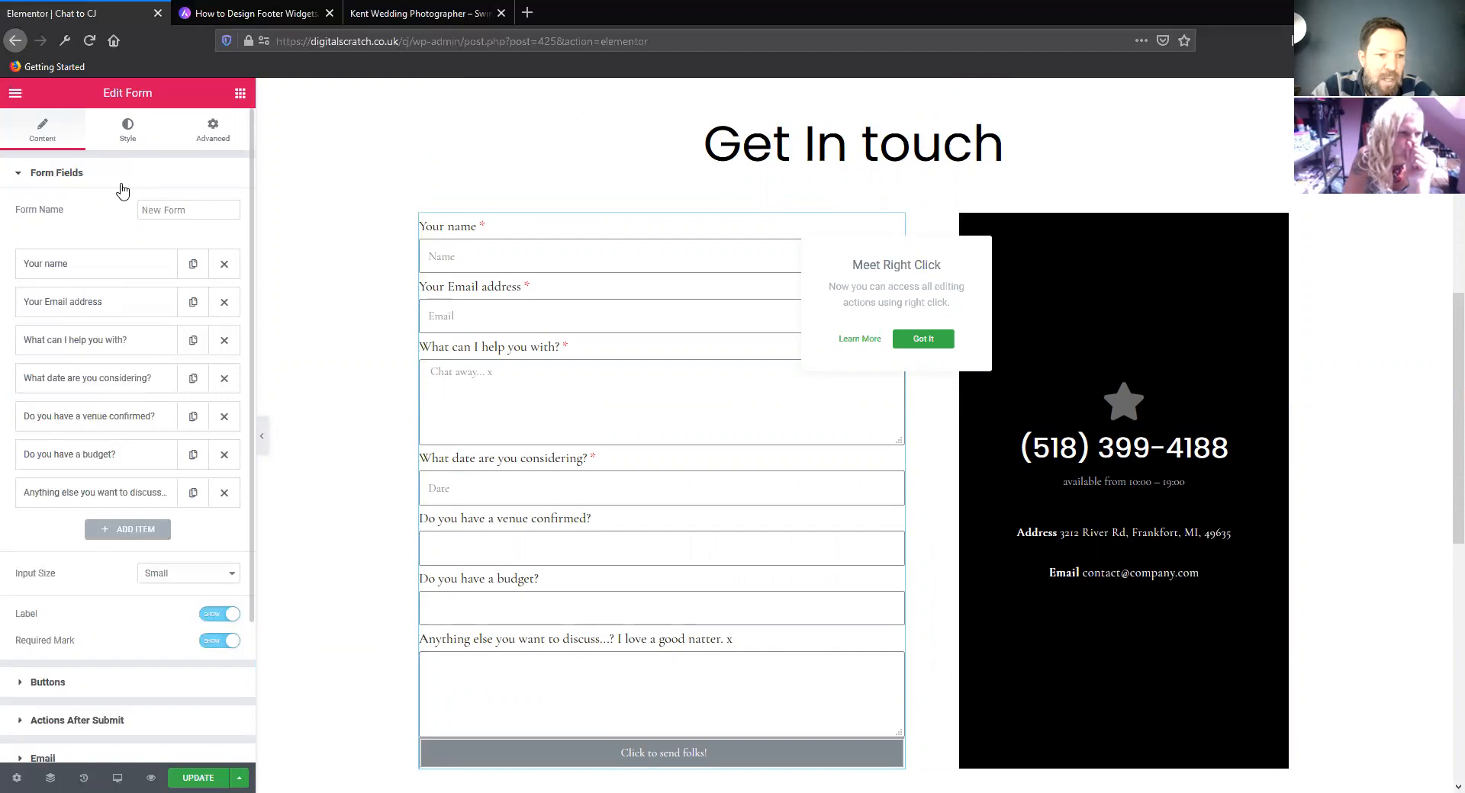
scroll(118, 306, "down", 1)
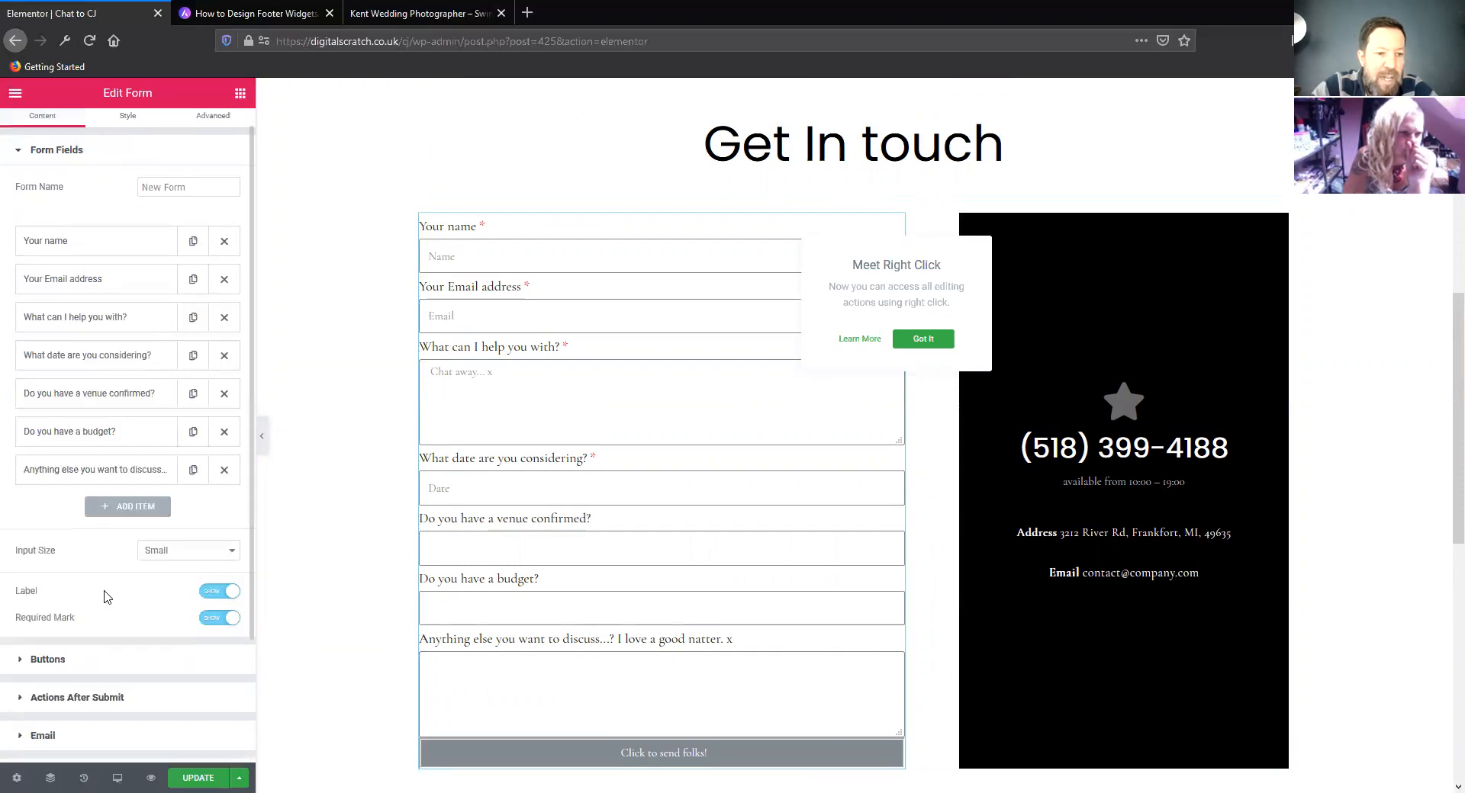
left_click(175, 555)
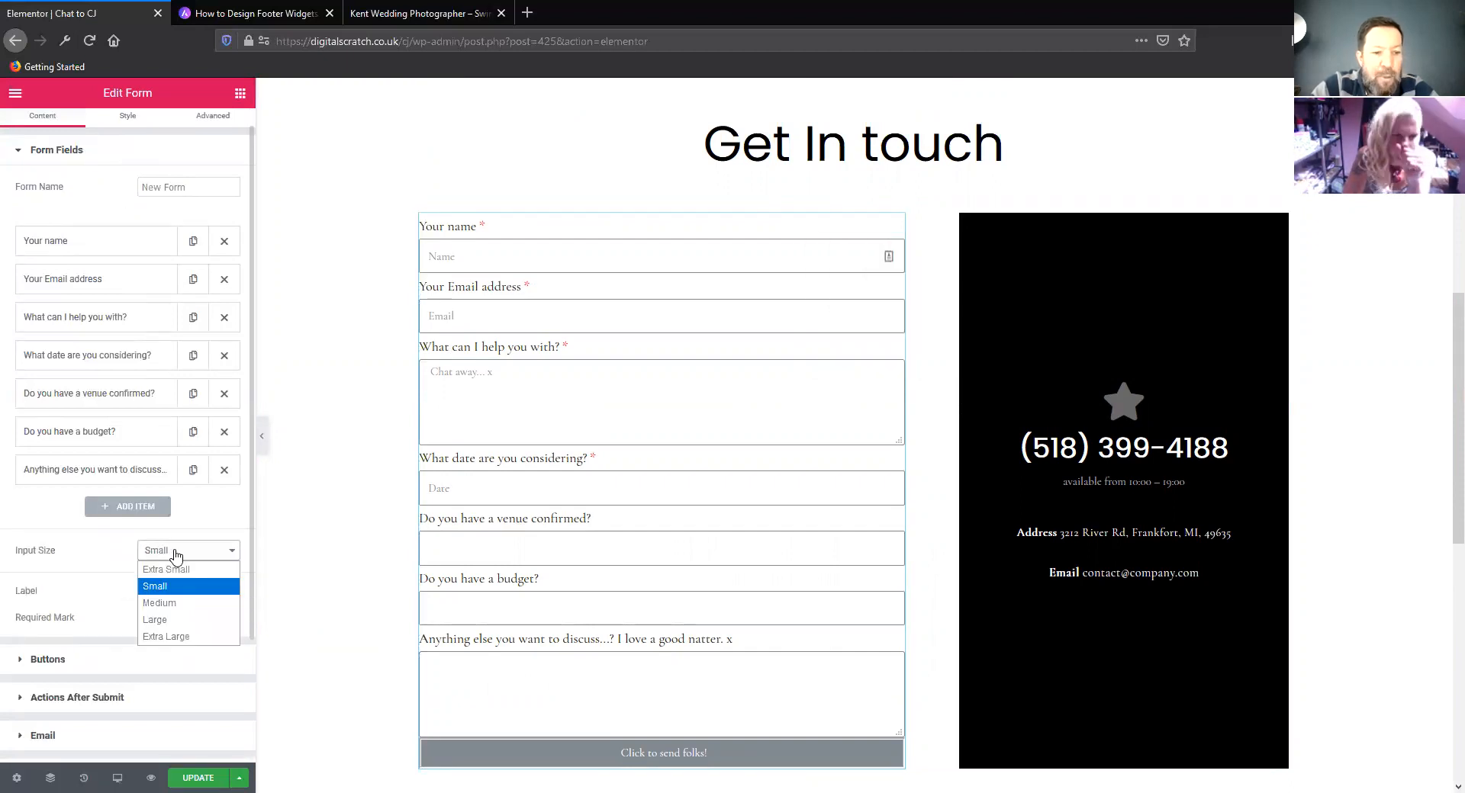
left_click(191, 587)
scroll(333, 425, "down", 4)
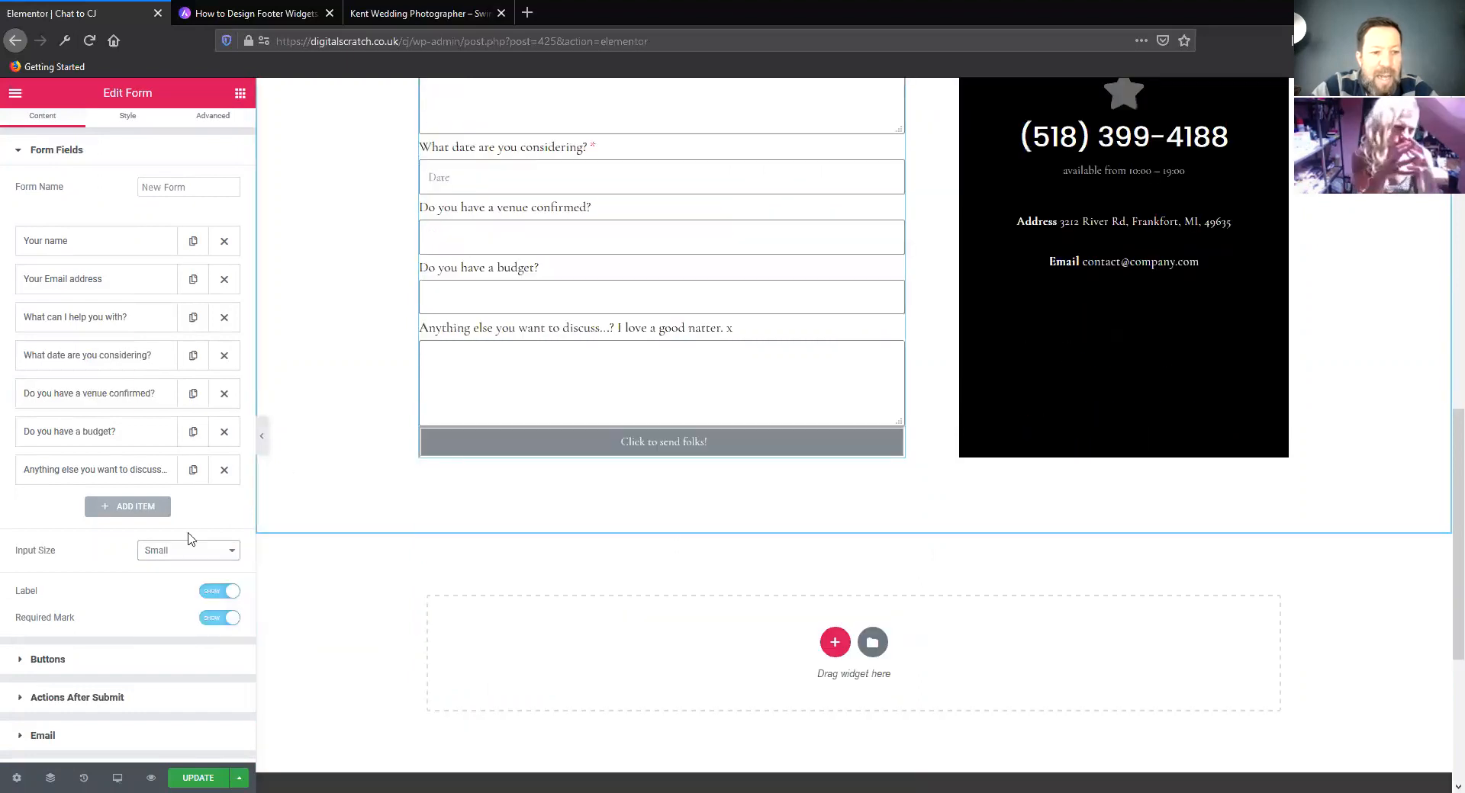
left_click(168, 555)
left_click(171, 604)
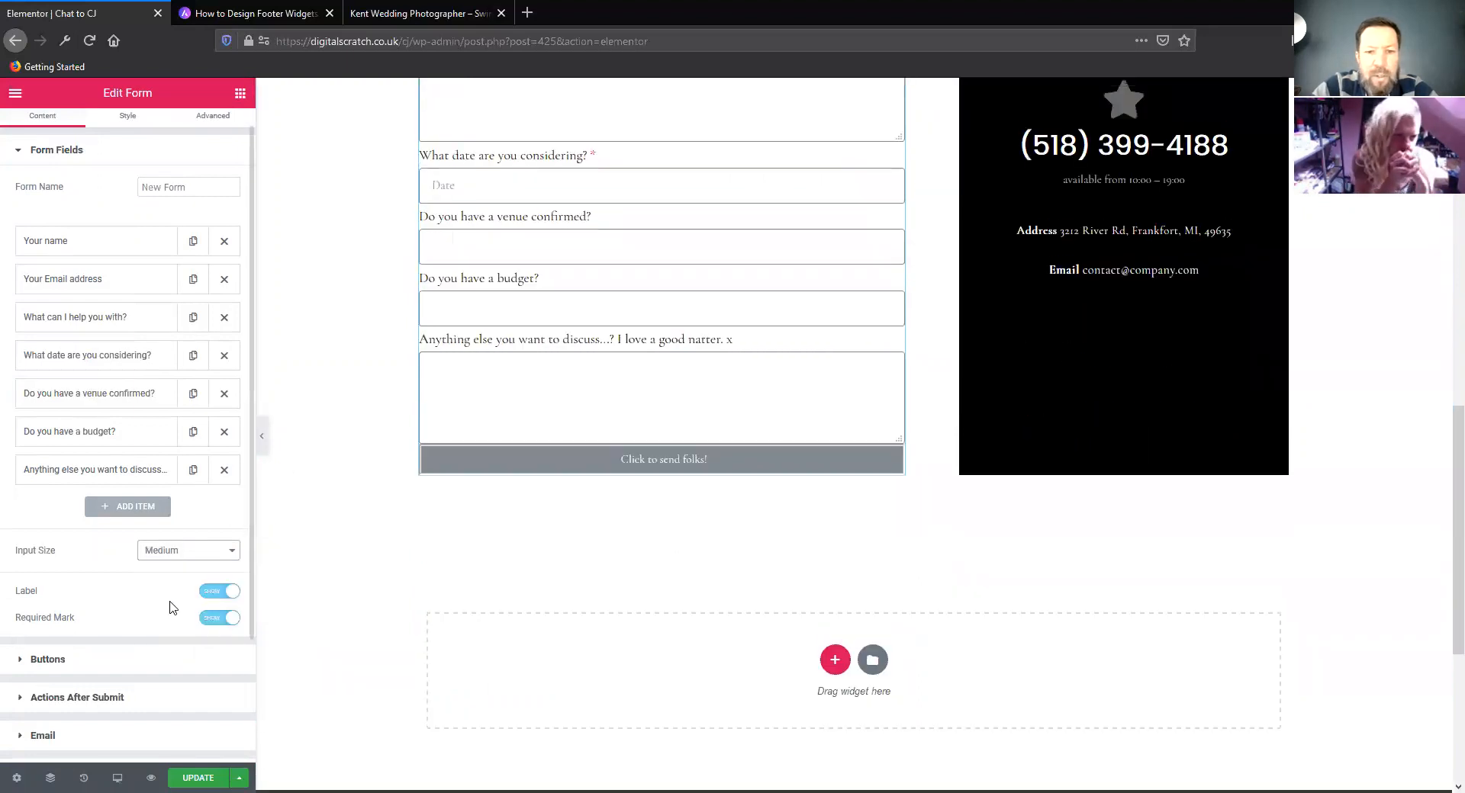
left_click(183, 554)
left_click(189, 636)
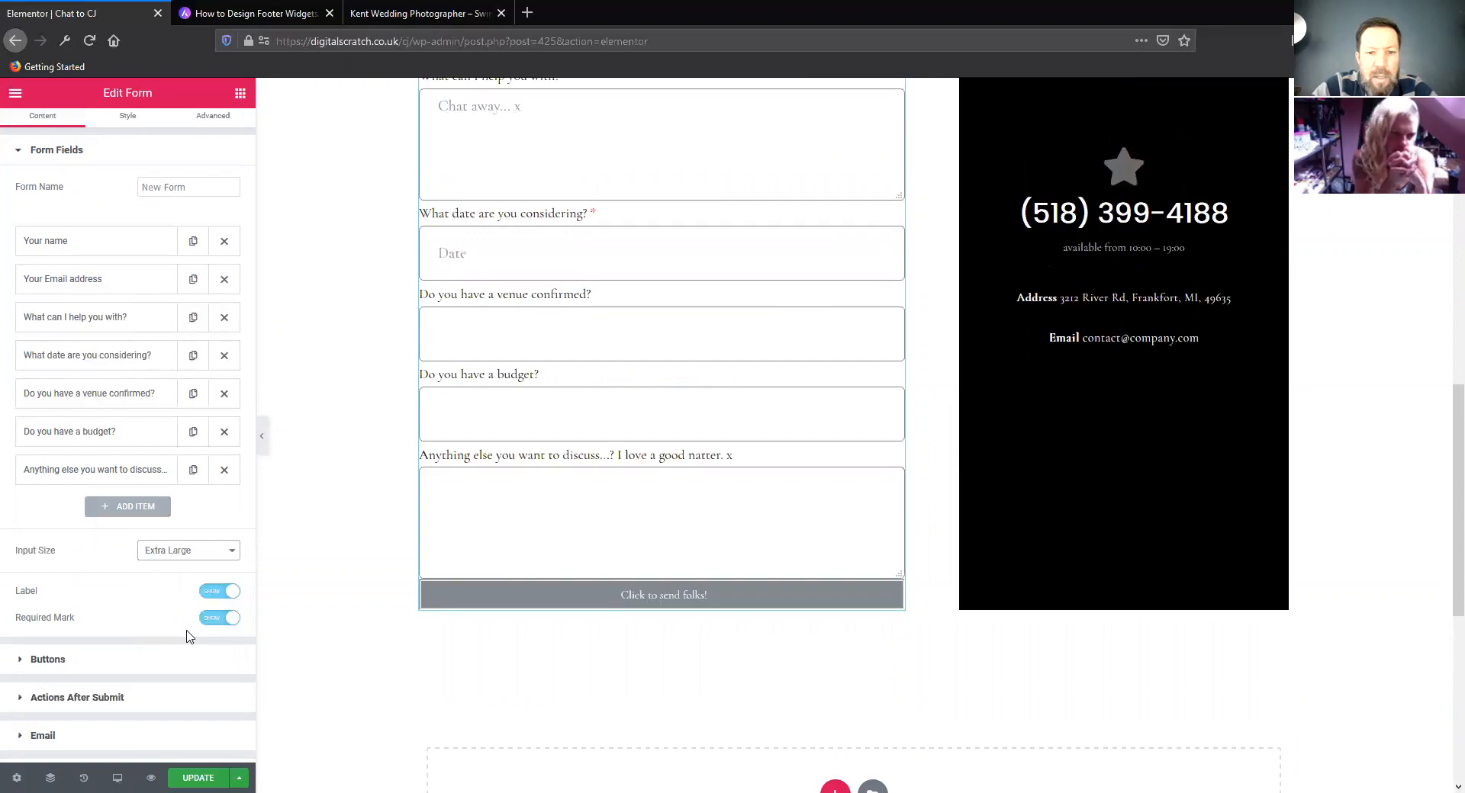
left_click(195, 556)
left_click(183, 586)
scroll(337, 403, "up", 6)
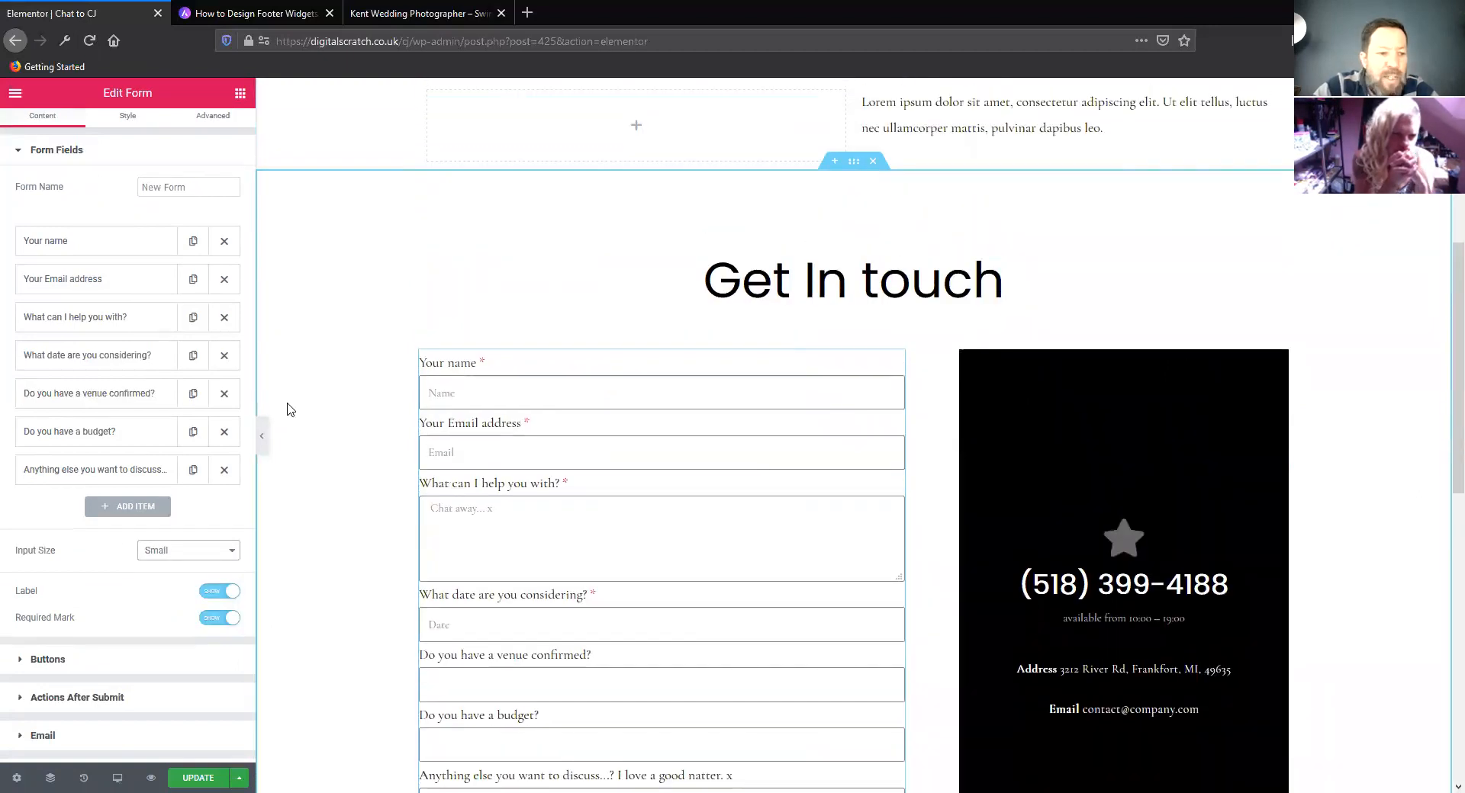
Try the Extra Small and Medium sizes on the form's submit button, return it to Small, and align it left
scroll(288, 410, "down", 2)
scroll(113, 393, "down", 2)
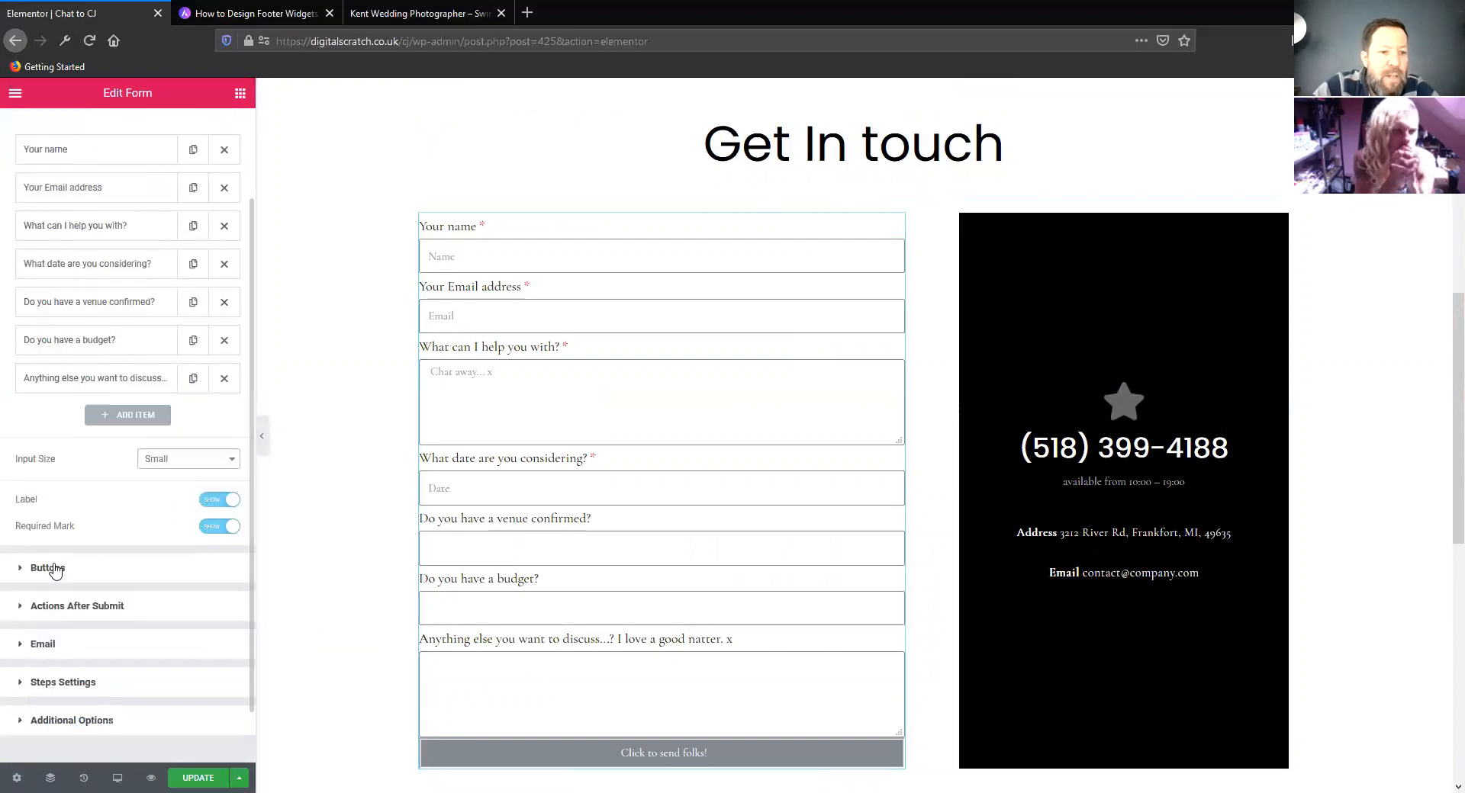
left_click(55, 565)
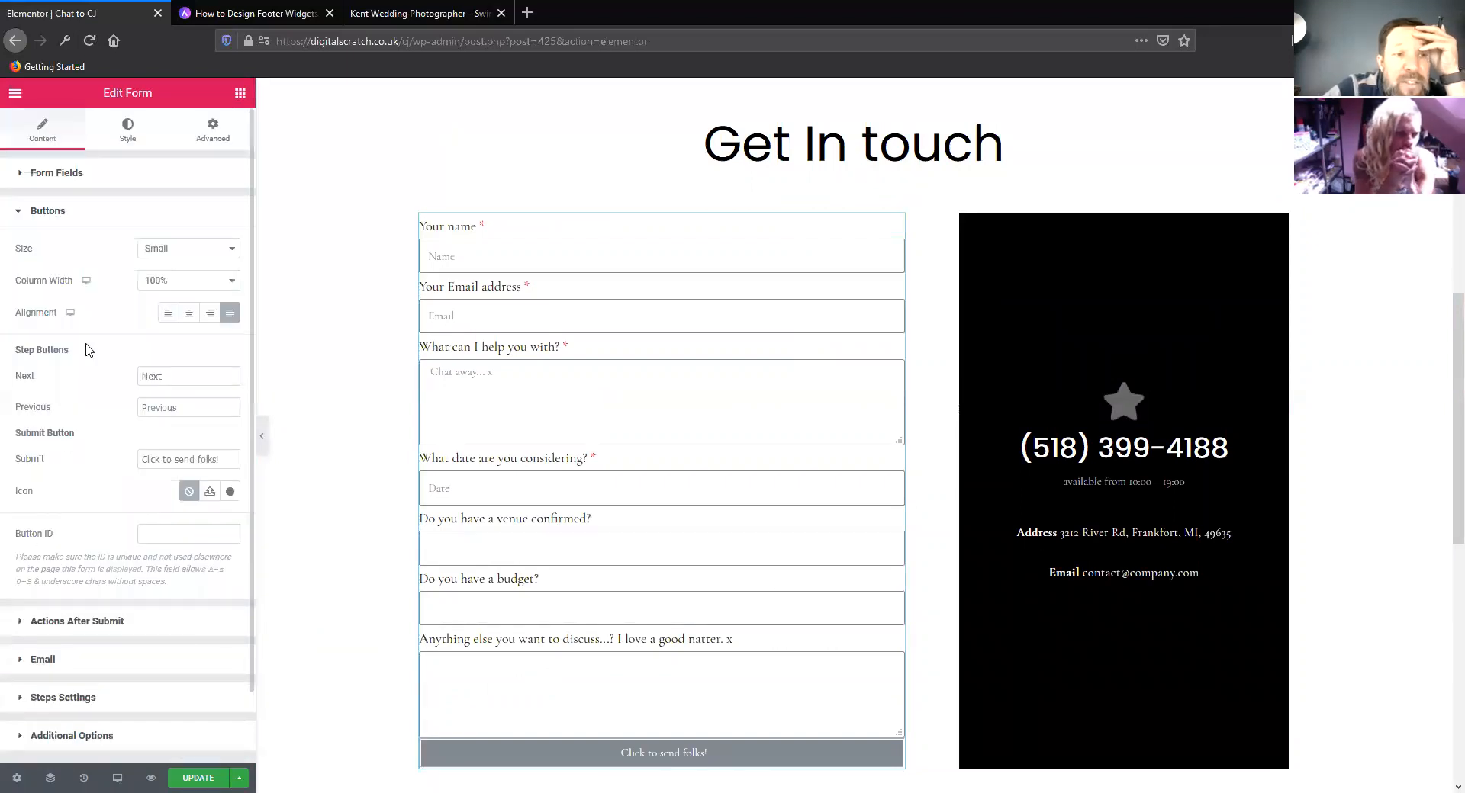
scroll(313, 336, "down", 2)
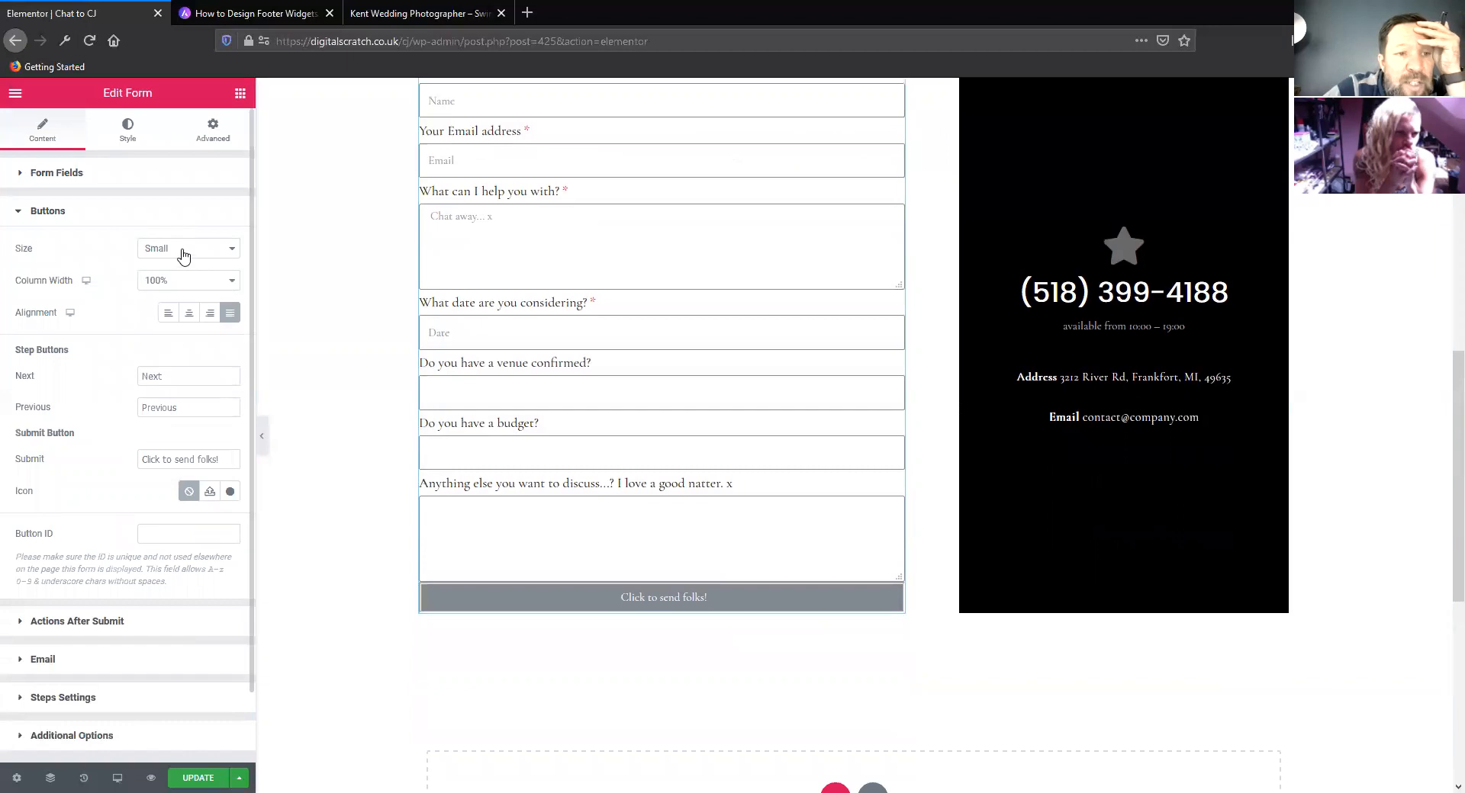
left_click(186, 250)
left_click(177, 268)
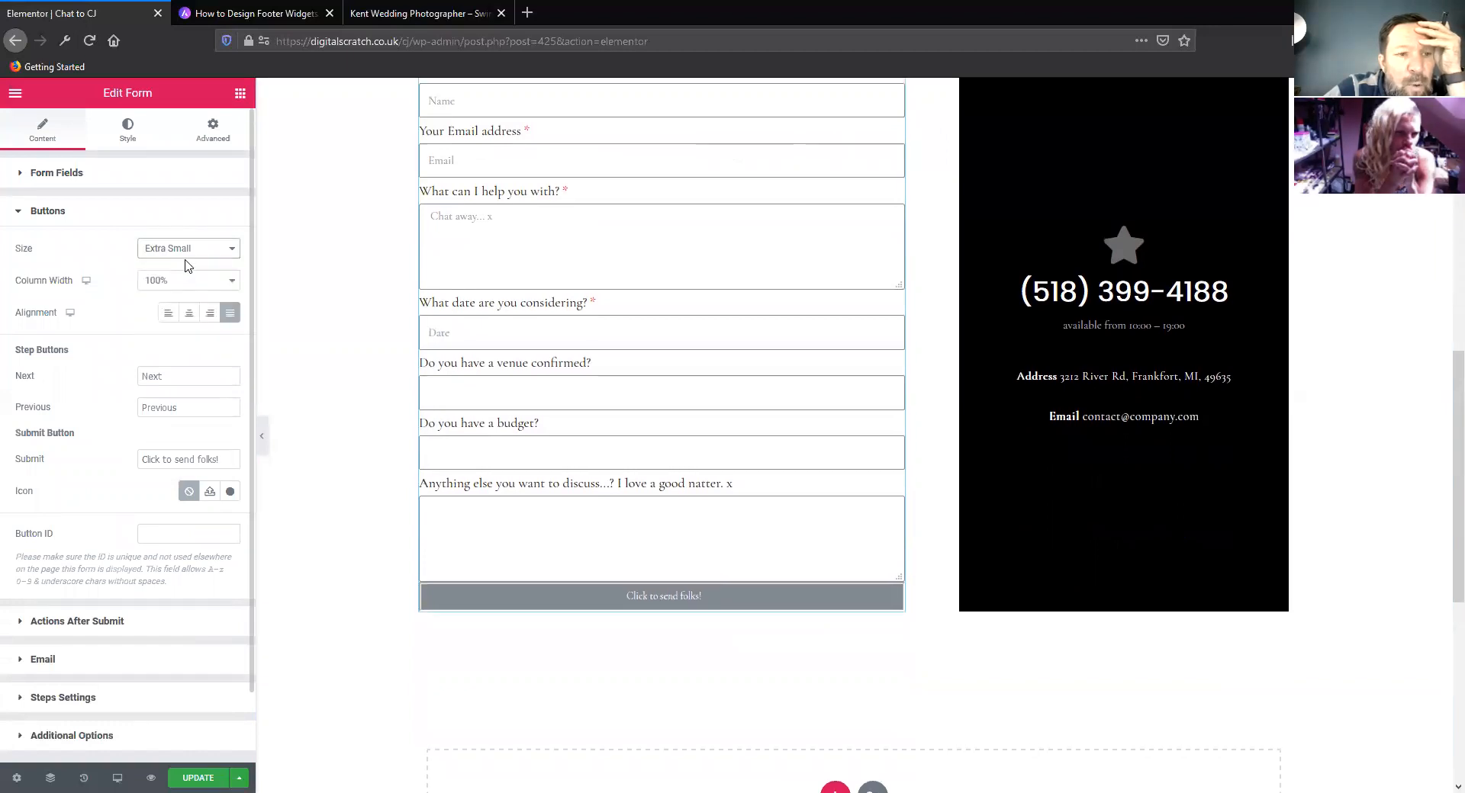
left_click(189, 249)
left_click(184, 284)
left_click(190, 249)
left_click(184, 302)
left_click(188, 248)
left_click(168, 284)
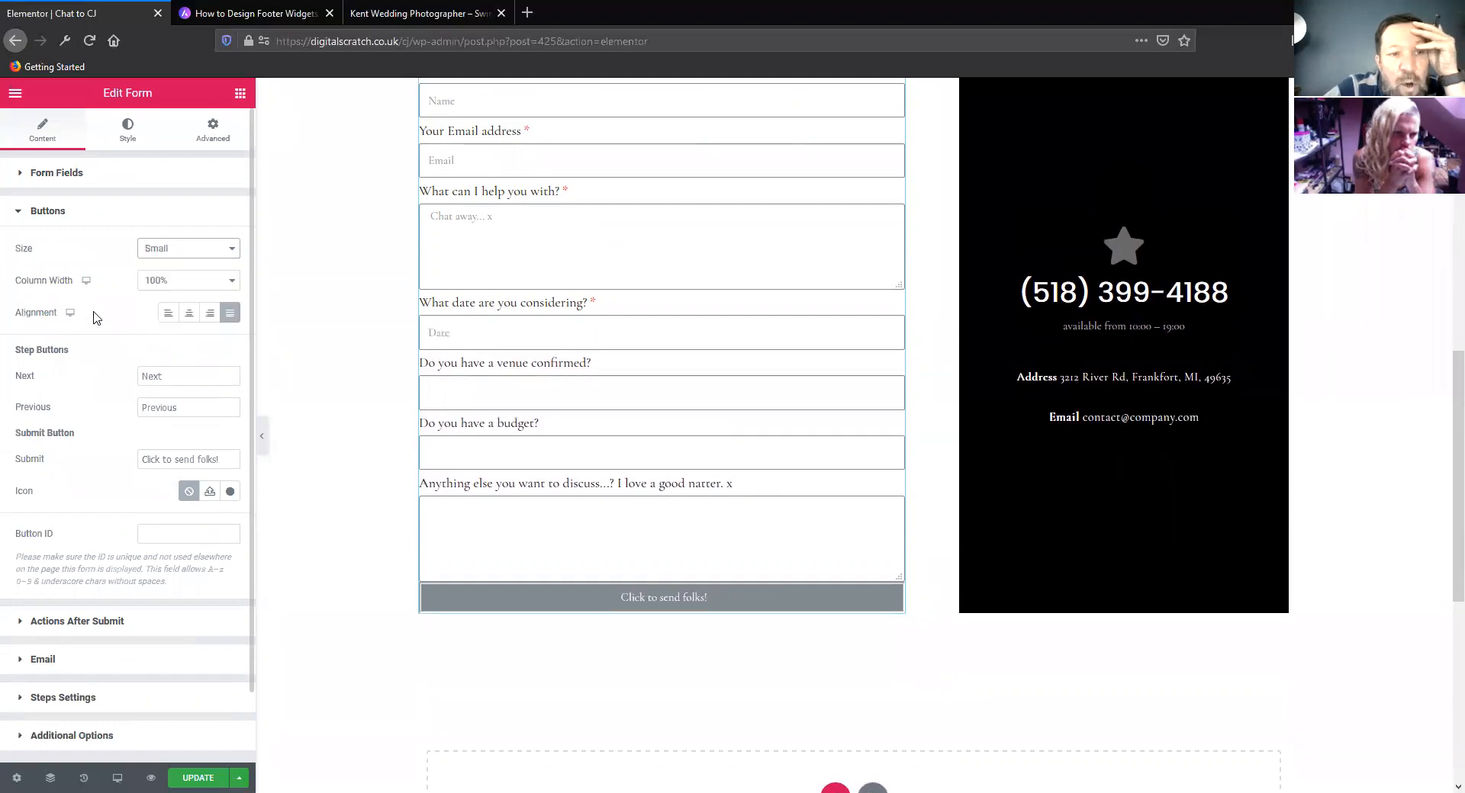
left_click(165, 316)
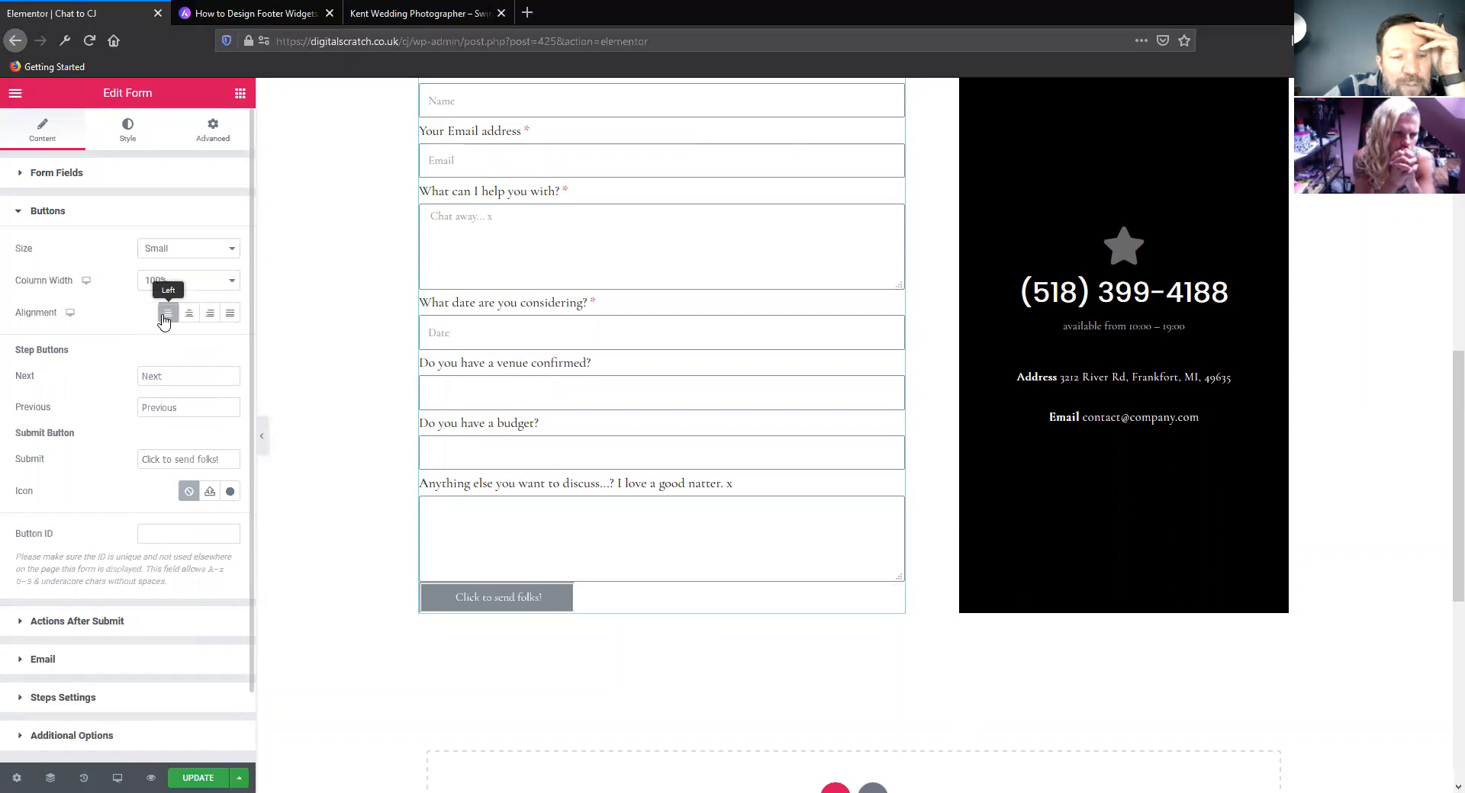
Try centre and right alignment on the form's submit button and set it to justified
left_click(185, 318)
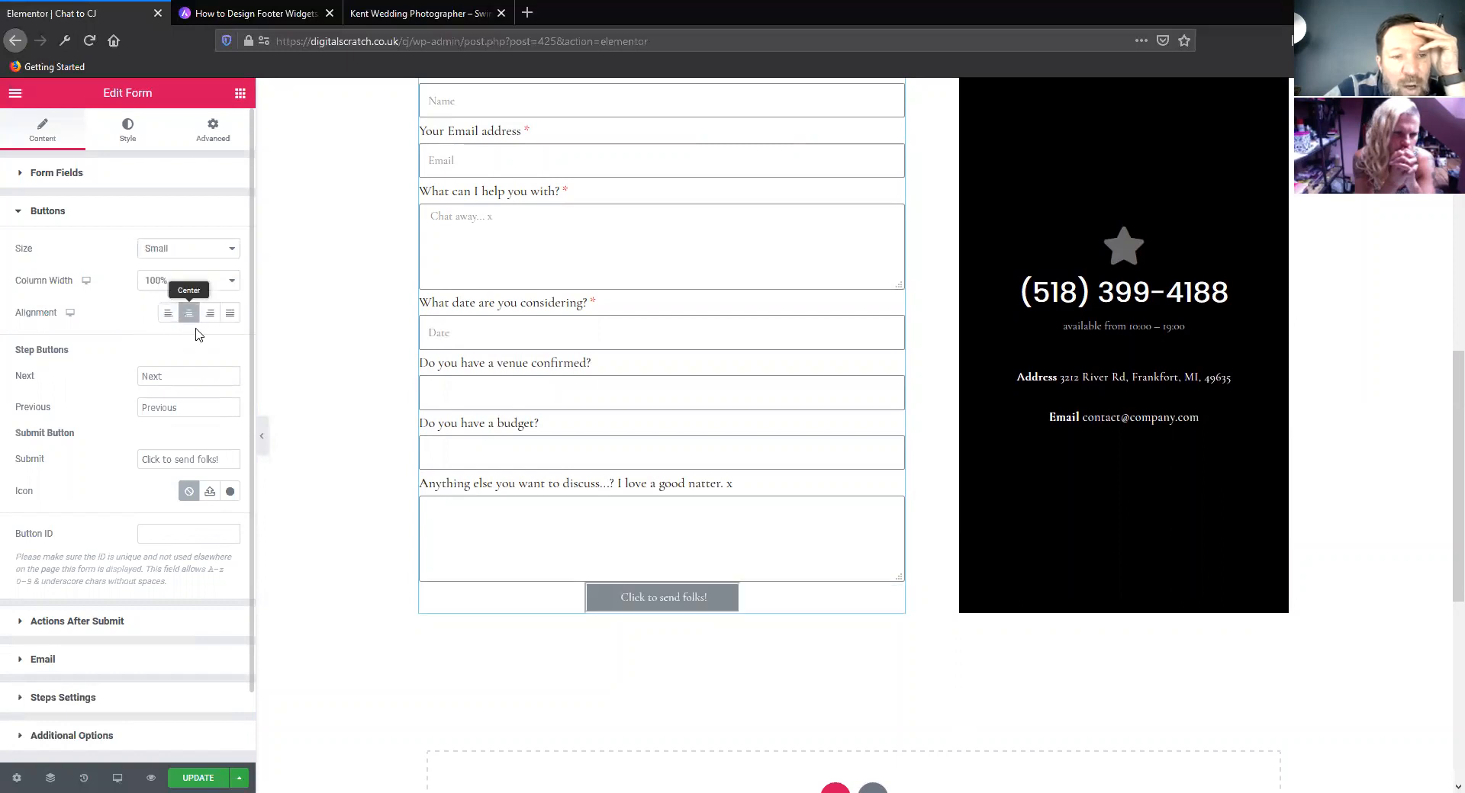
left_click(209, 318)
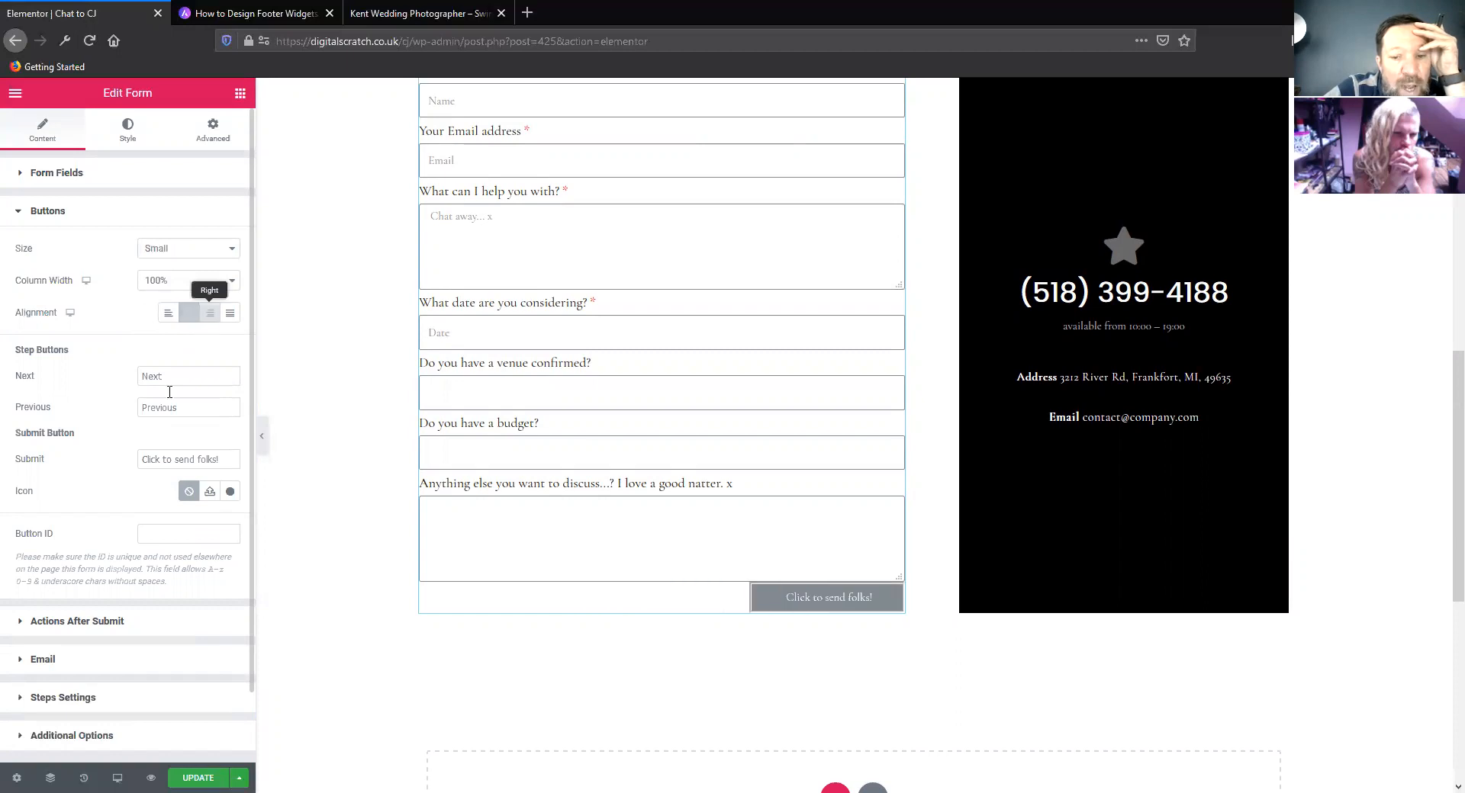
left_click(230, 315)
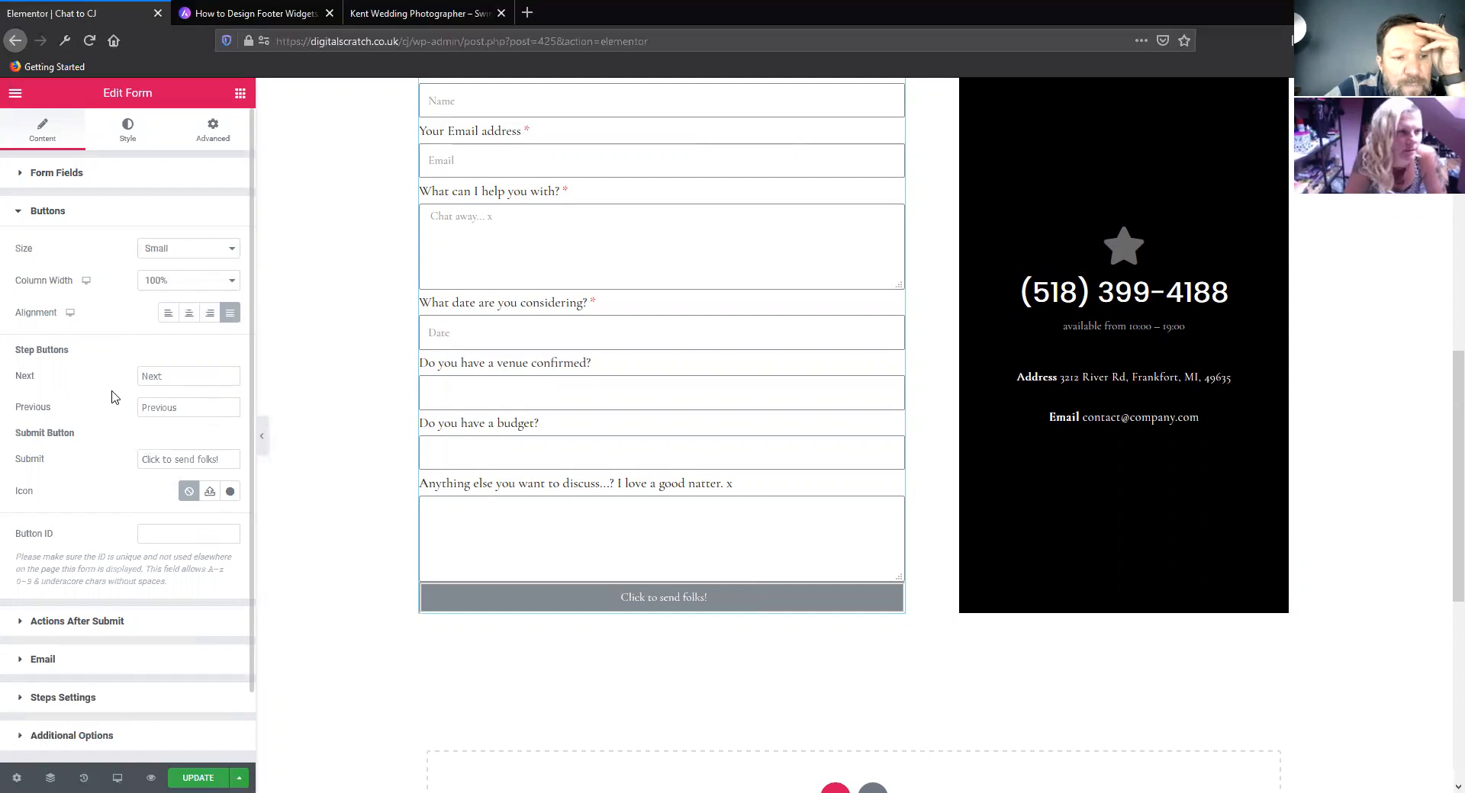
Try a 9 px border width on the form's submit button, keeping the Groove border type, and clear the width value
left_click(129, 131)
left_click(60, 678)
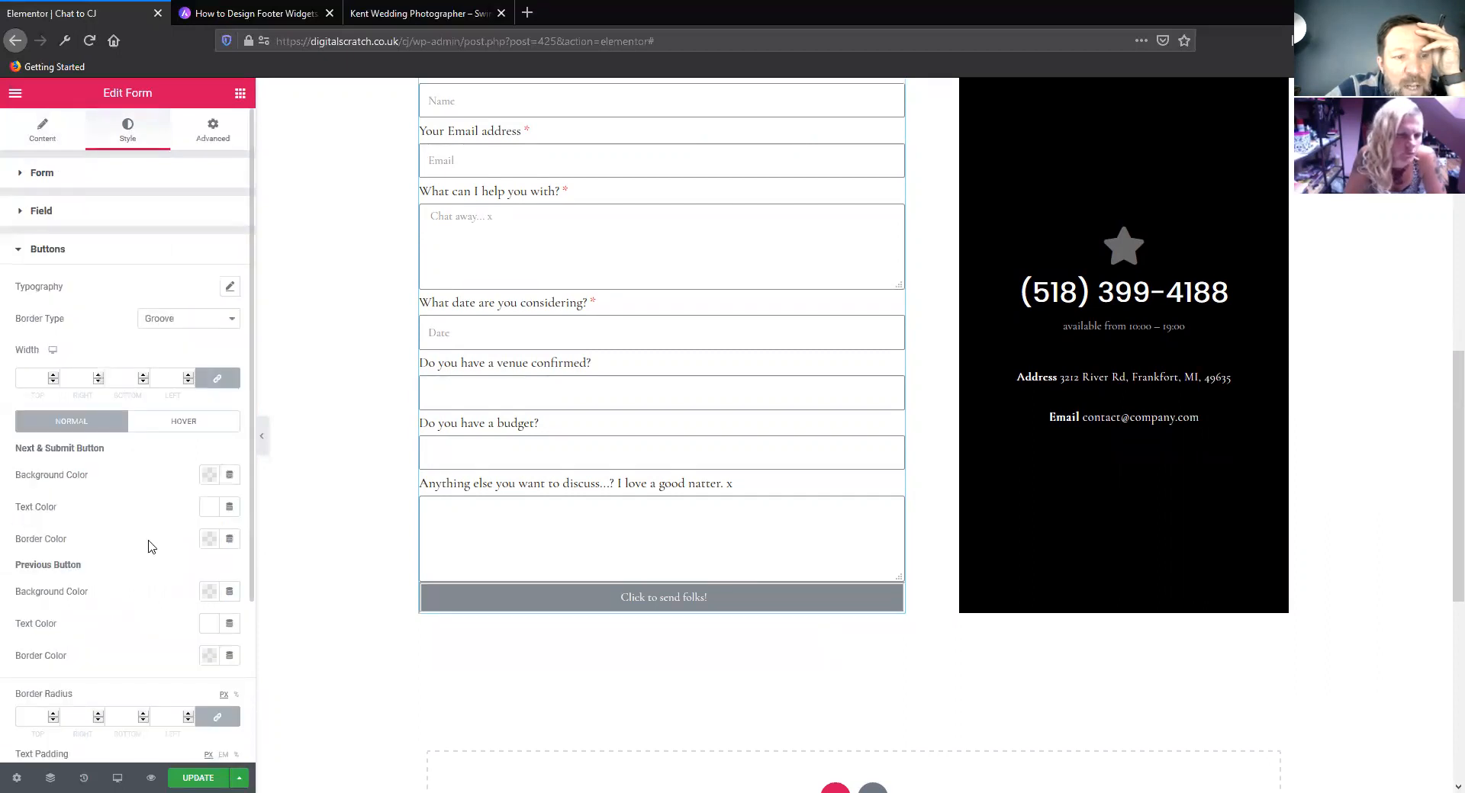
left_click(183, 324)
left_click(101, 317)
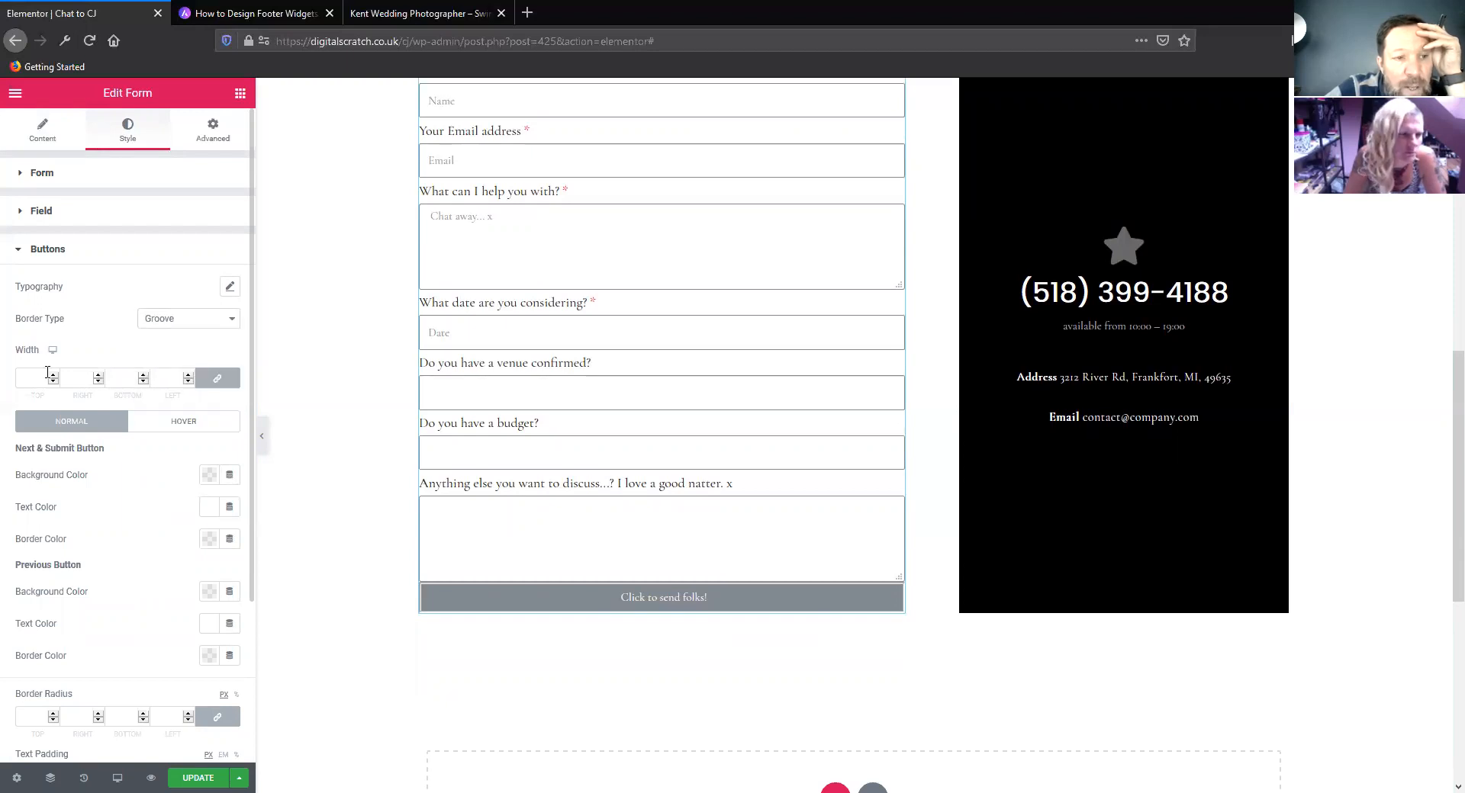
left_click(54, 376)
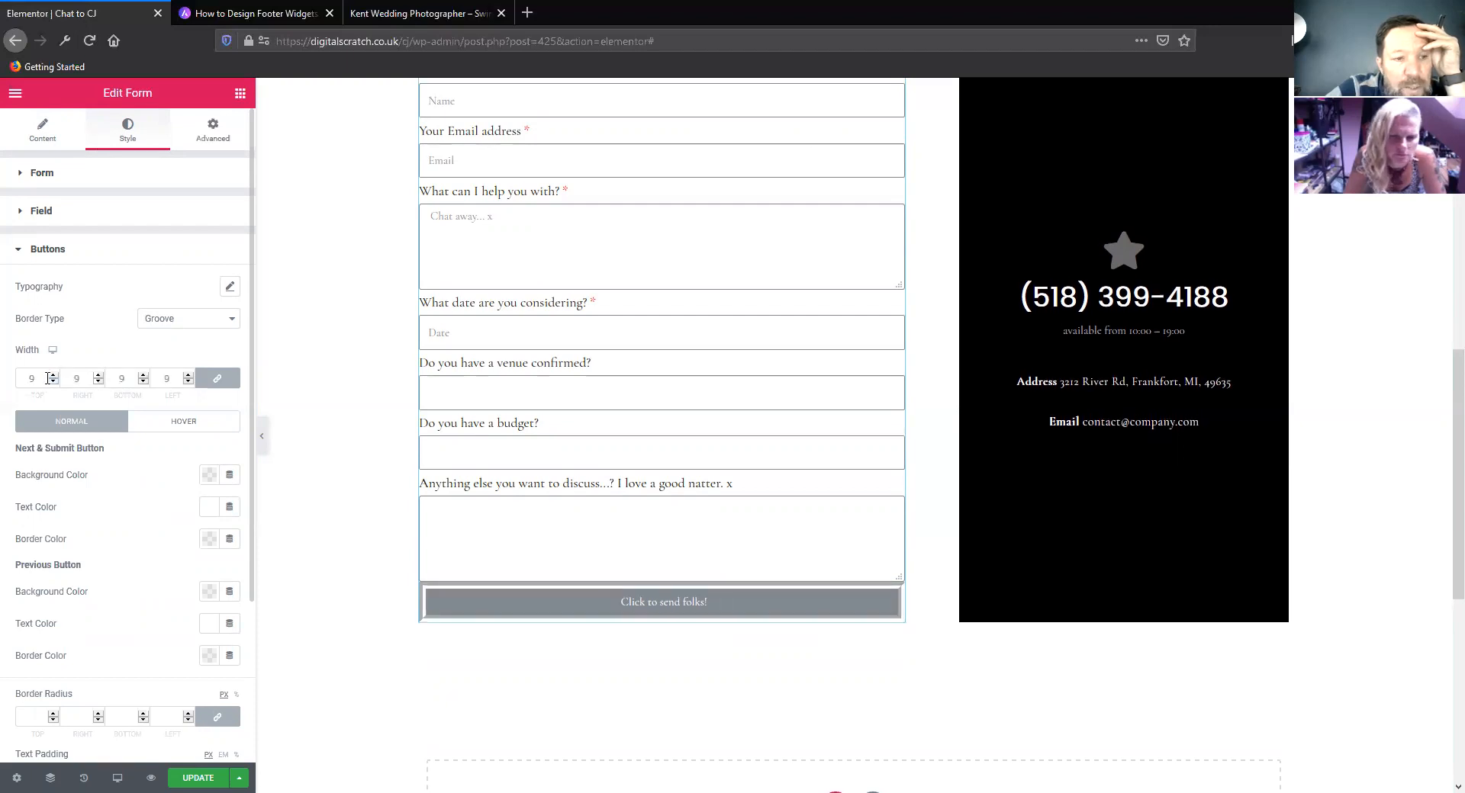
left_click_drag(34, 374, 21, 371)
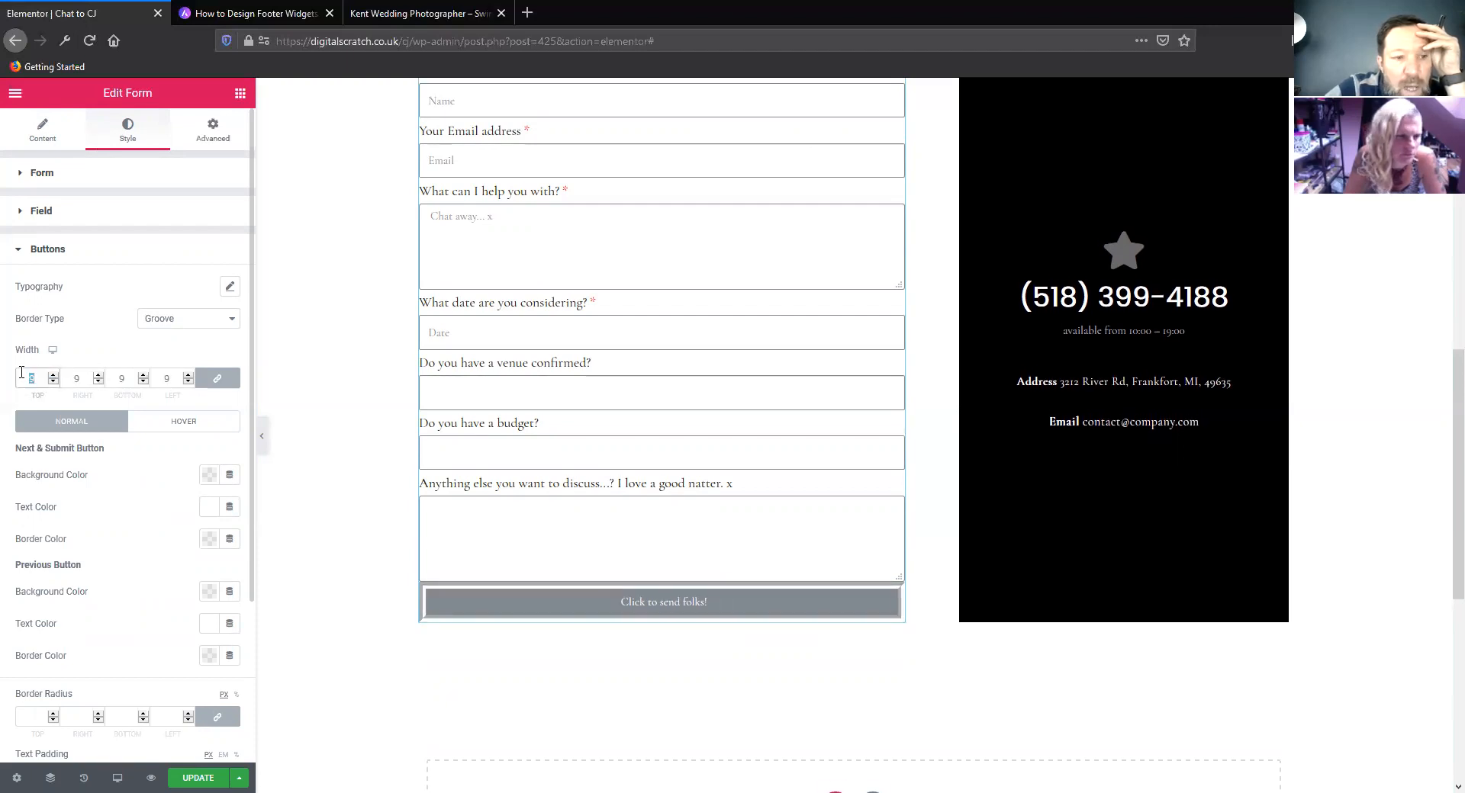
key("BackSpace")
Review the remaining button style options, the form beside the contact card, and the sections above it
scroll(147, 543, "down", 2)
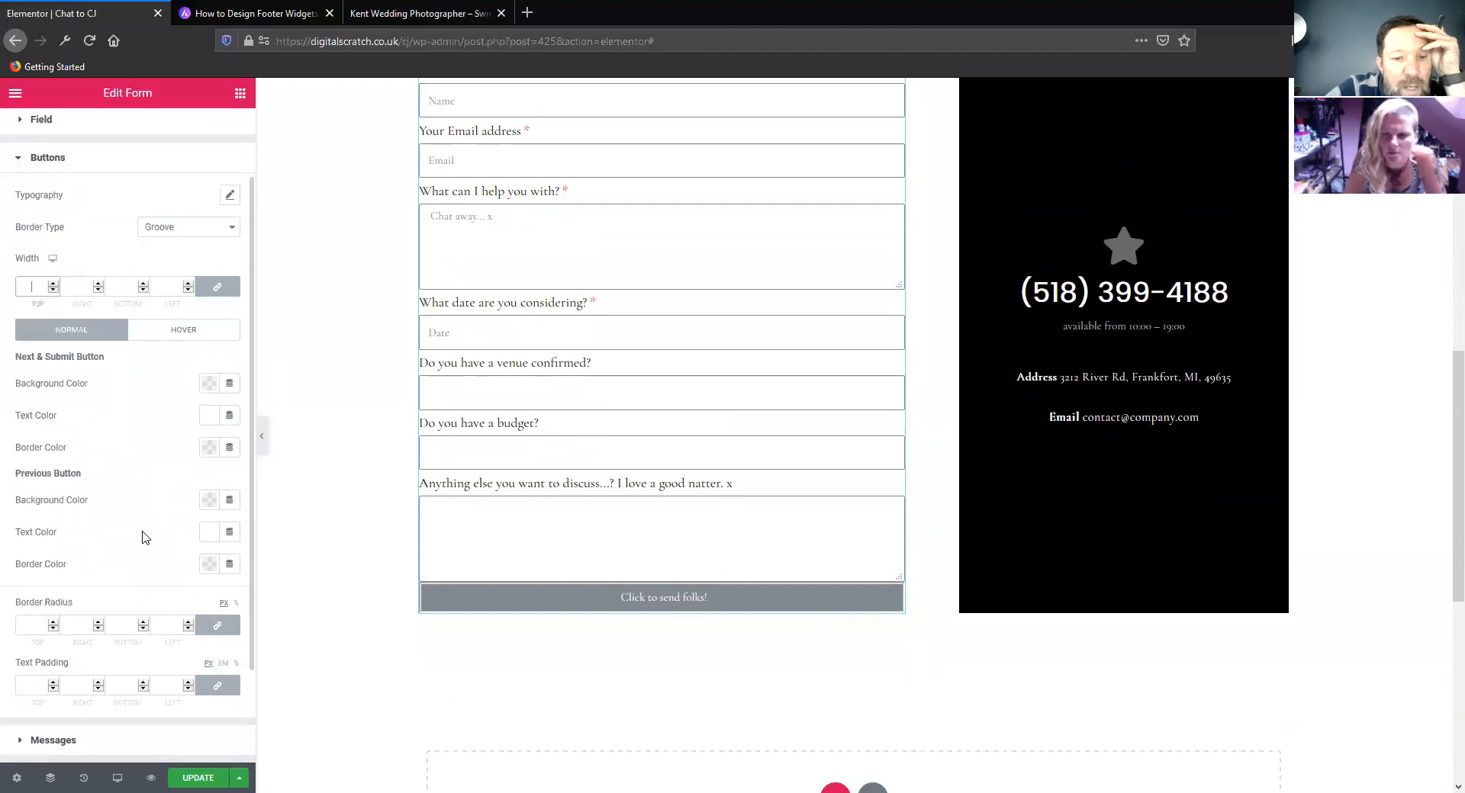
scroll(141, 538, "up", 1)
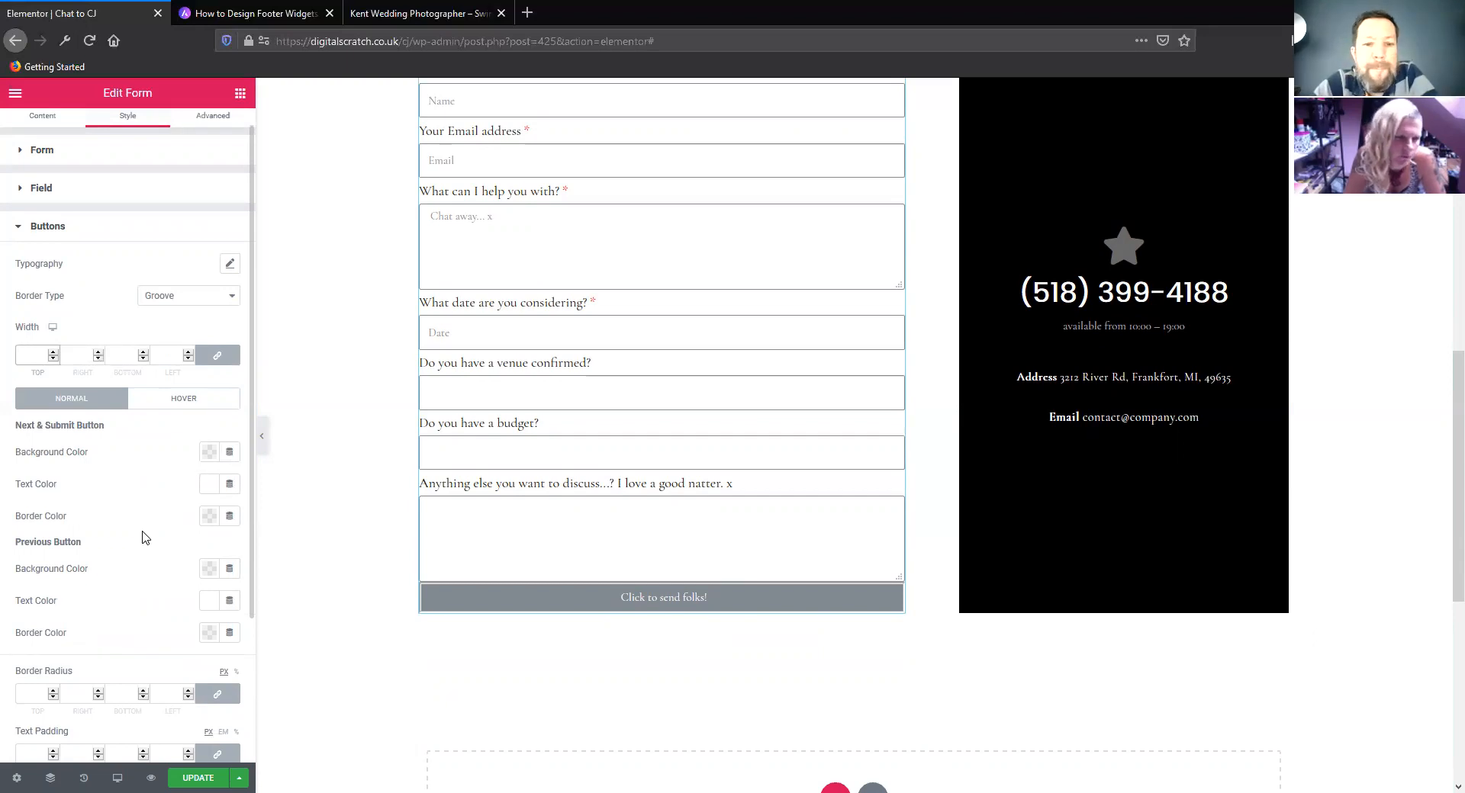
scroll(360, 570, "up", 3)
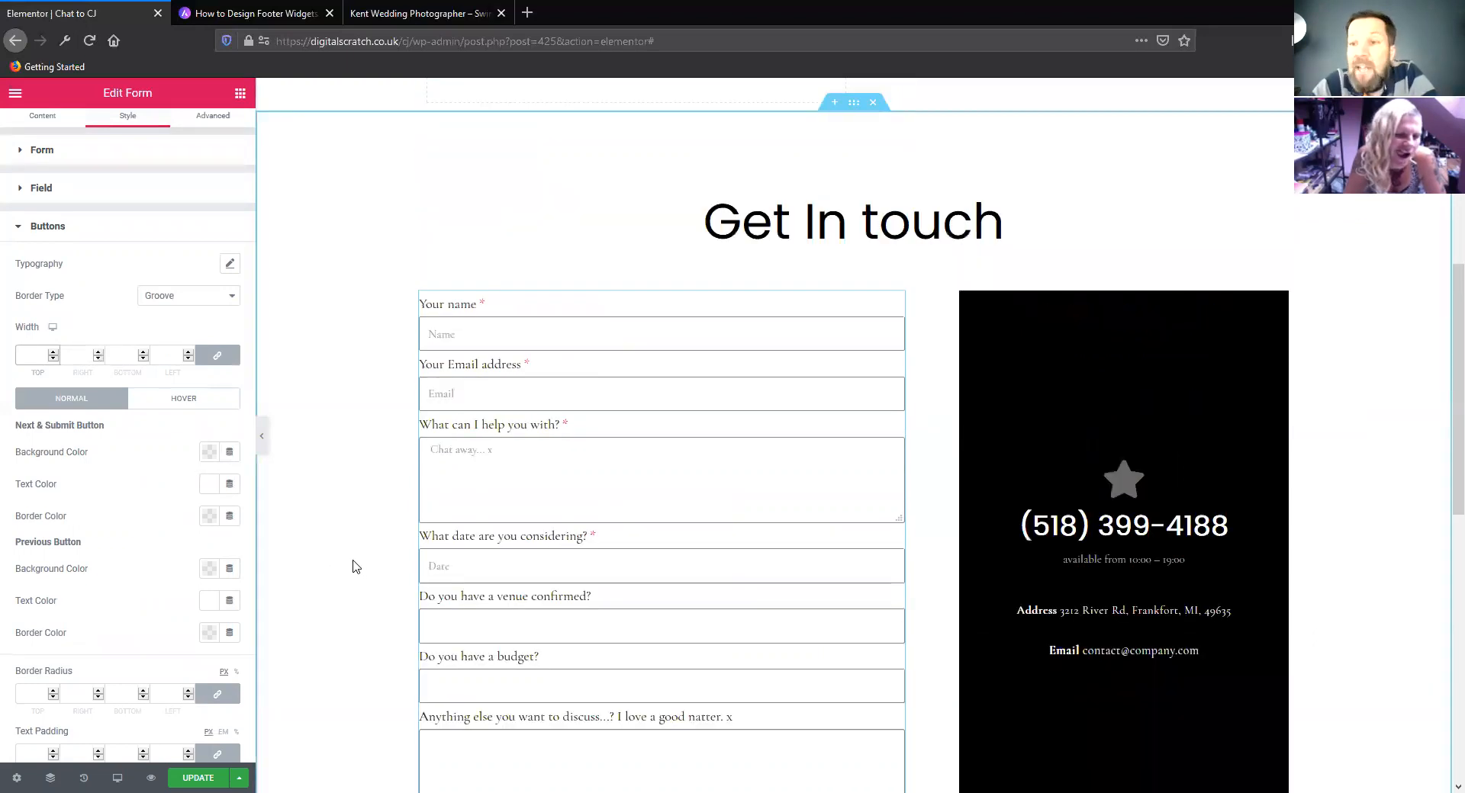
scroll(457, 610, "down", 4)
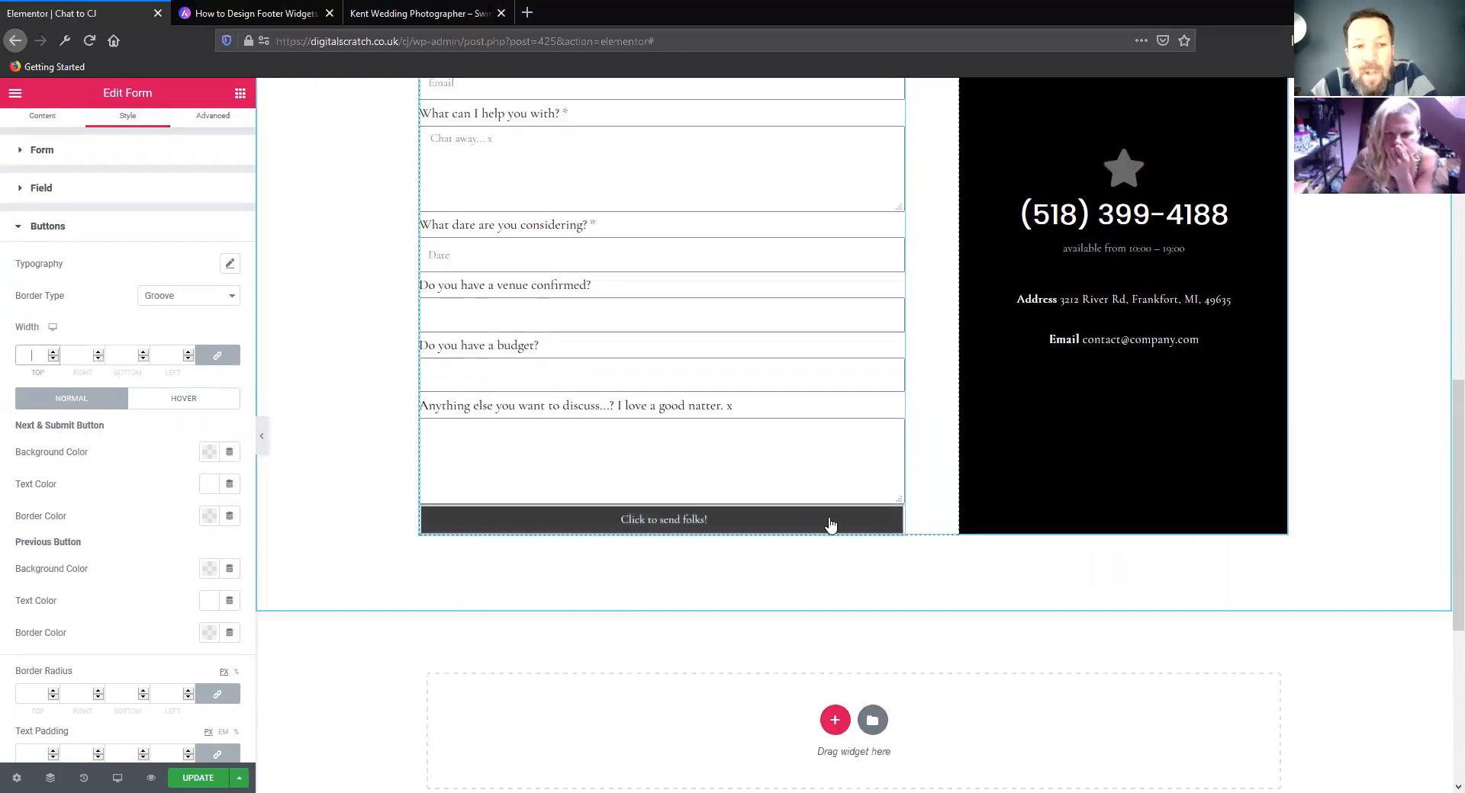
scroll(381, 528, "up", 3)
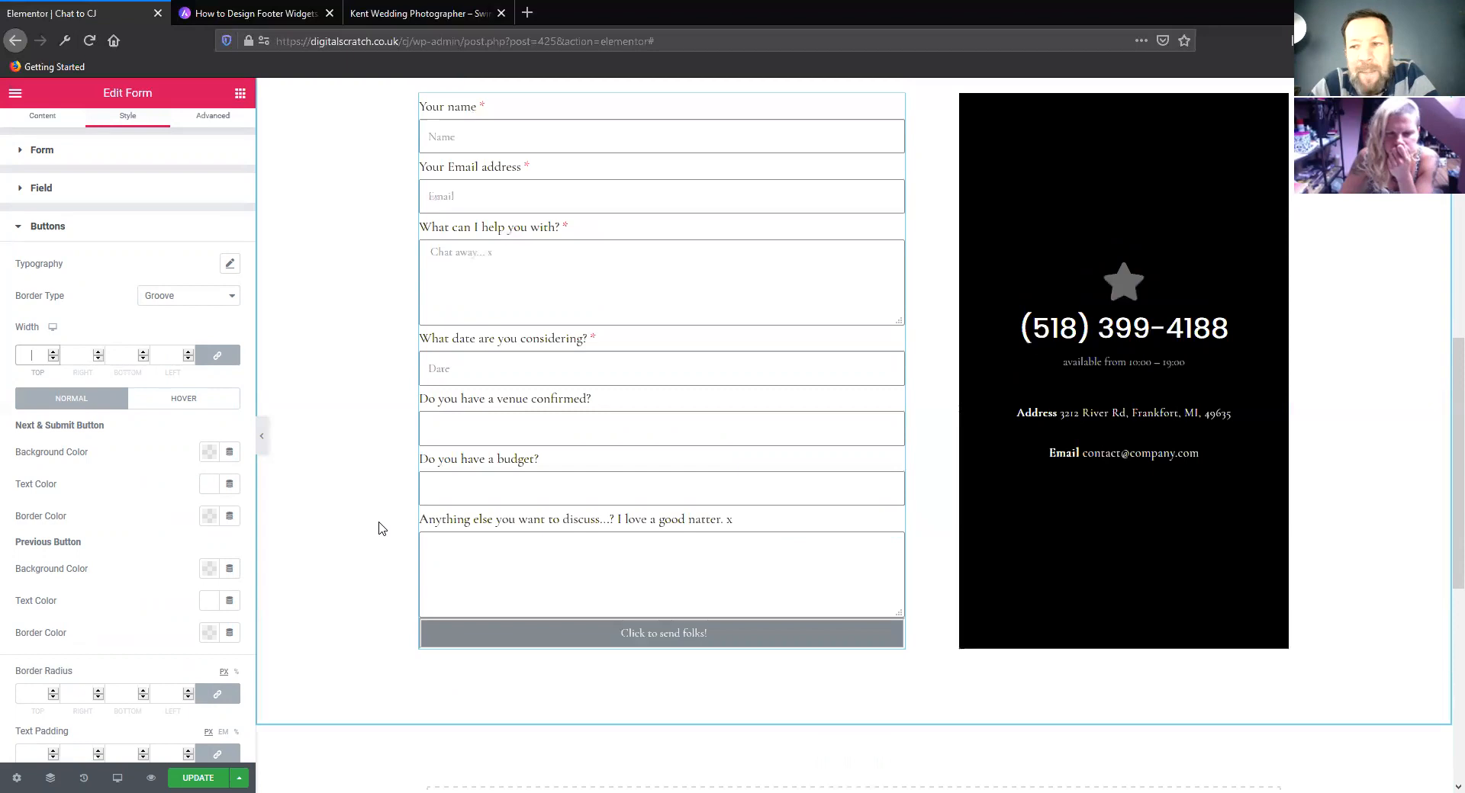
scroll(381, 528, "up", 4)
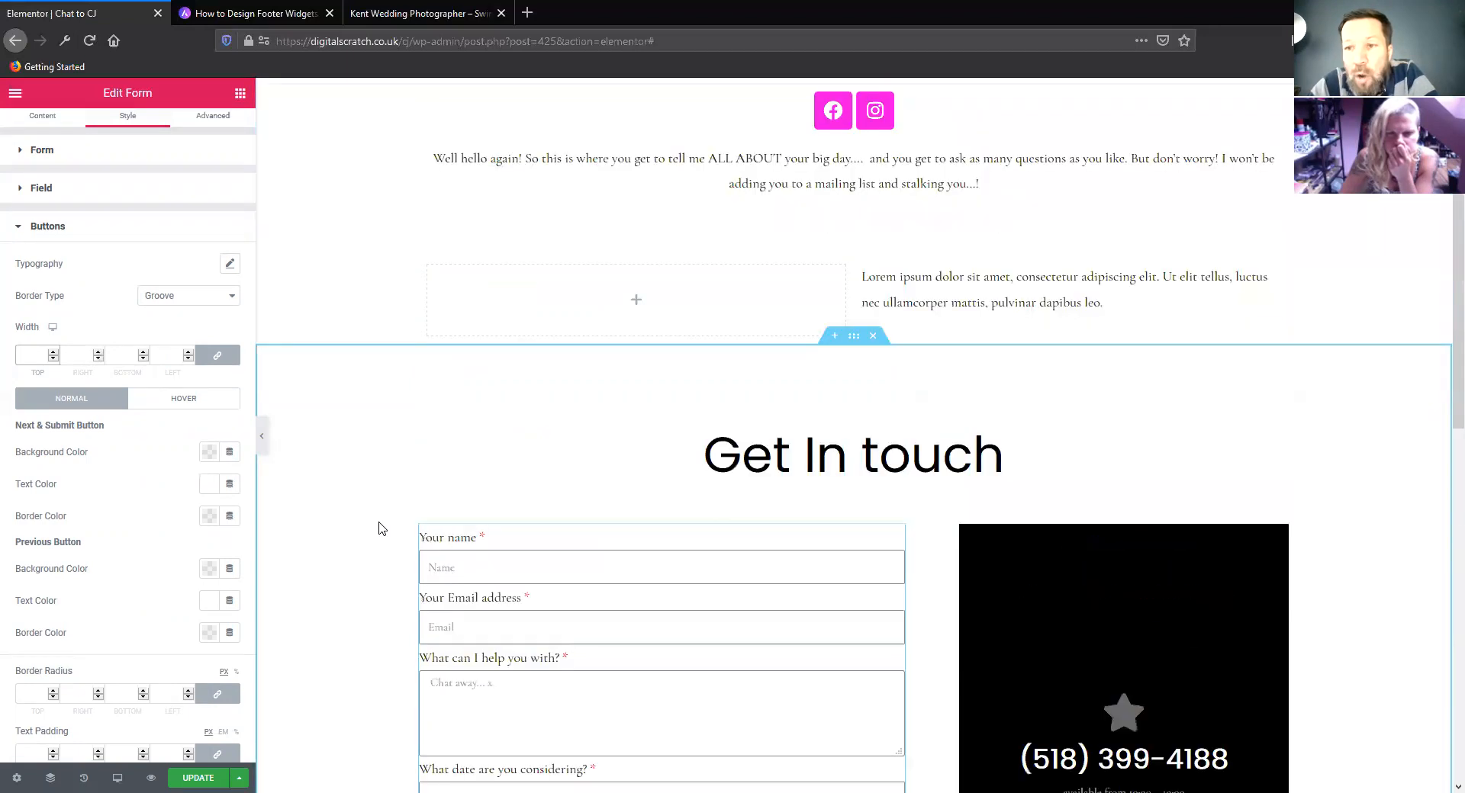
scroll(381, 528, "up", 3)
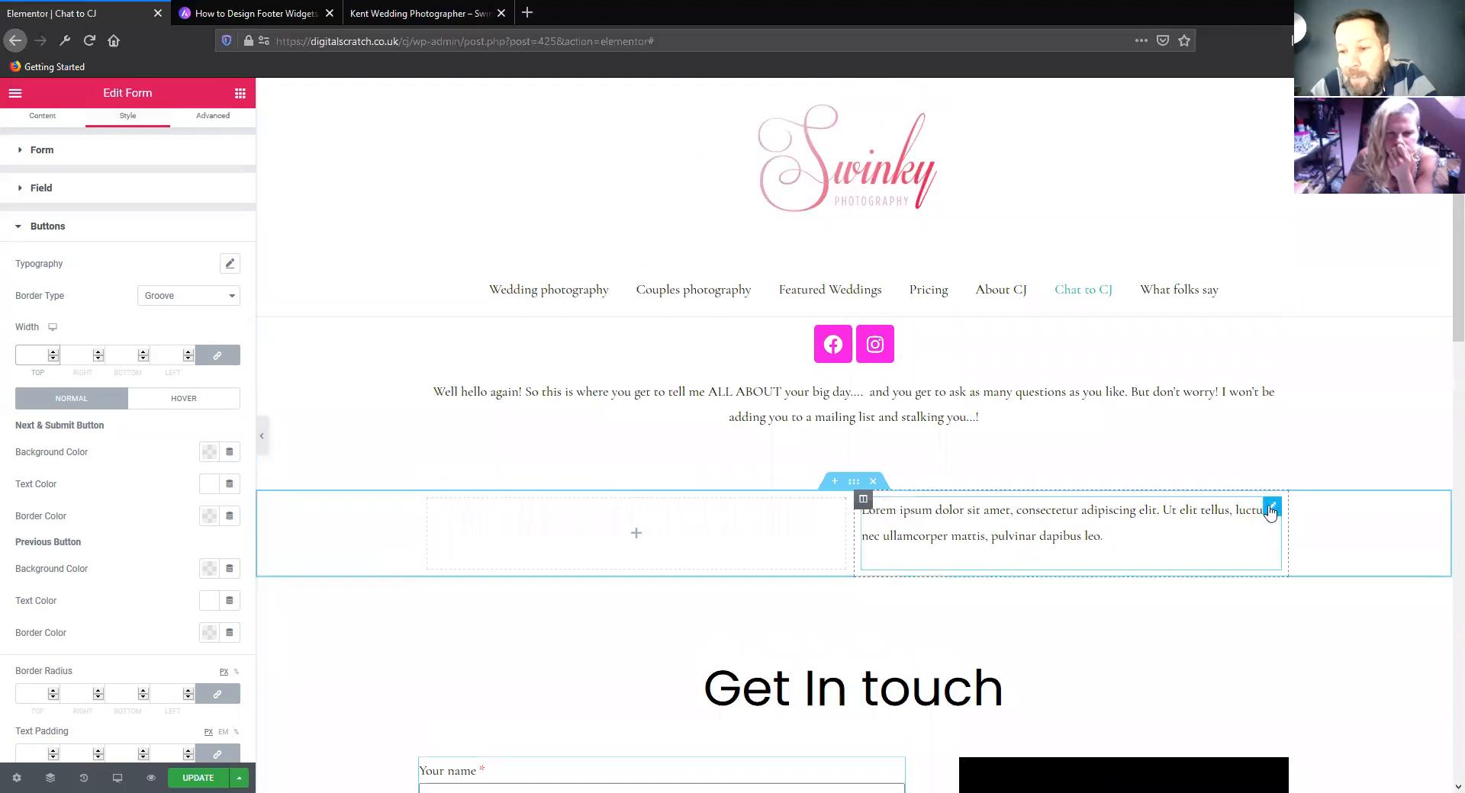
Copy the lorem ipsum text block and bring up the editing options of the intro text block
right_click(1270, 512)
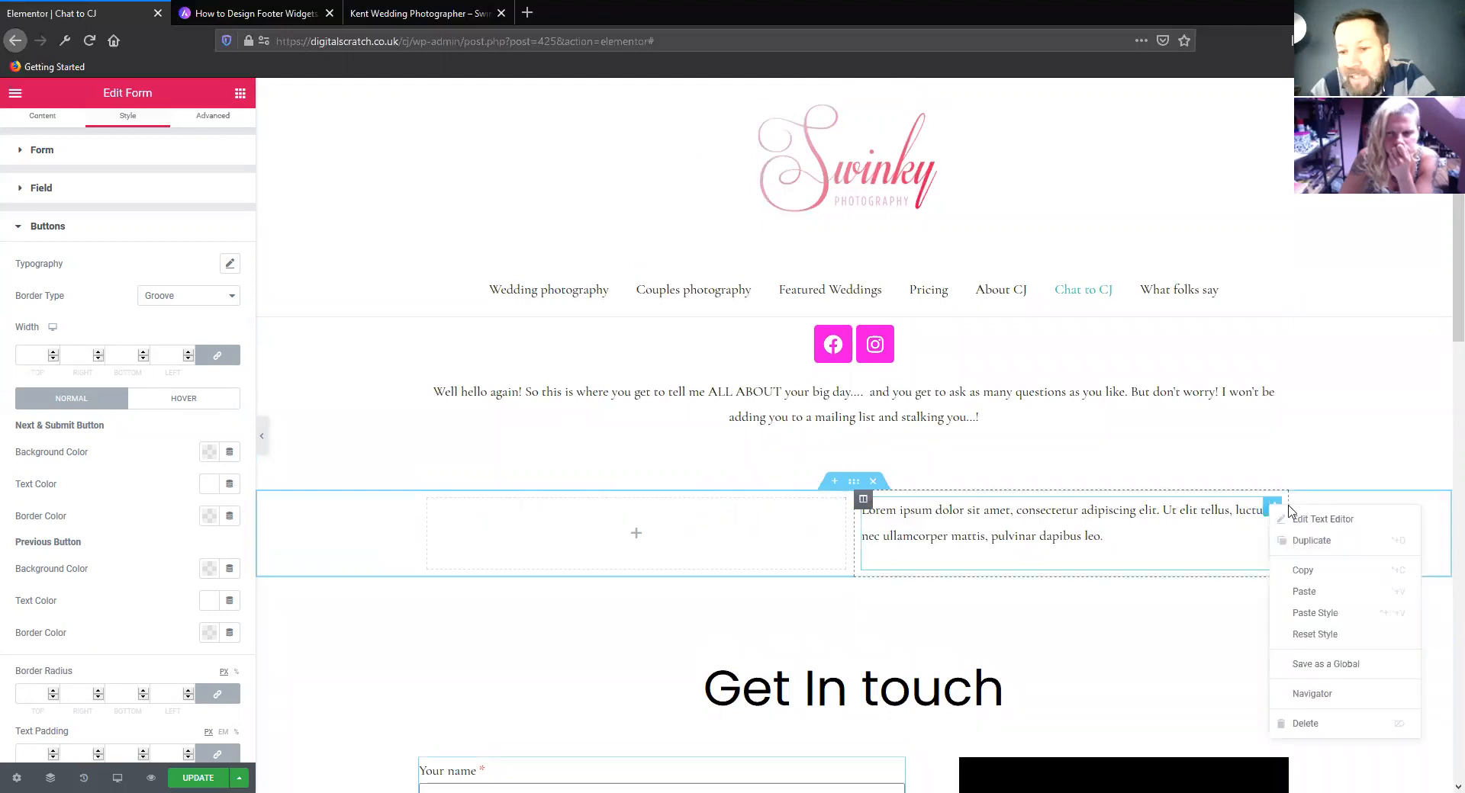
left_click(1318, 574)
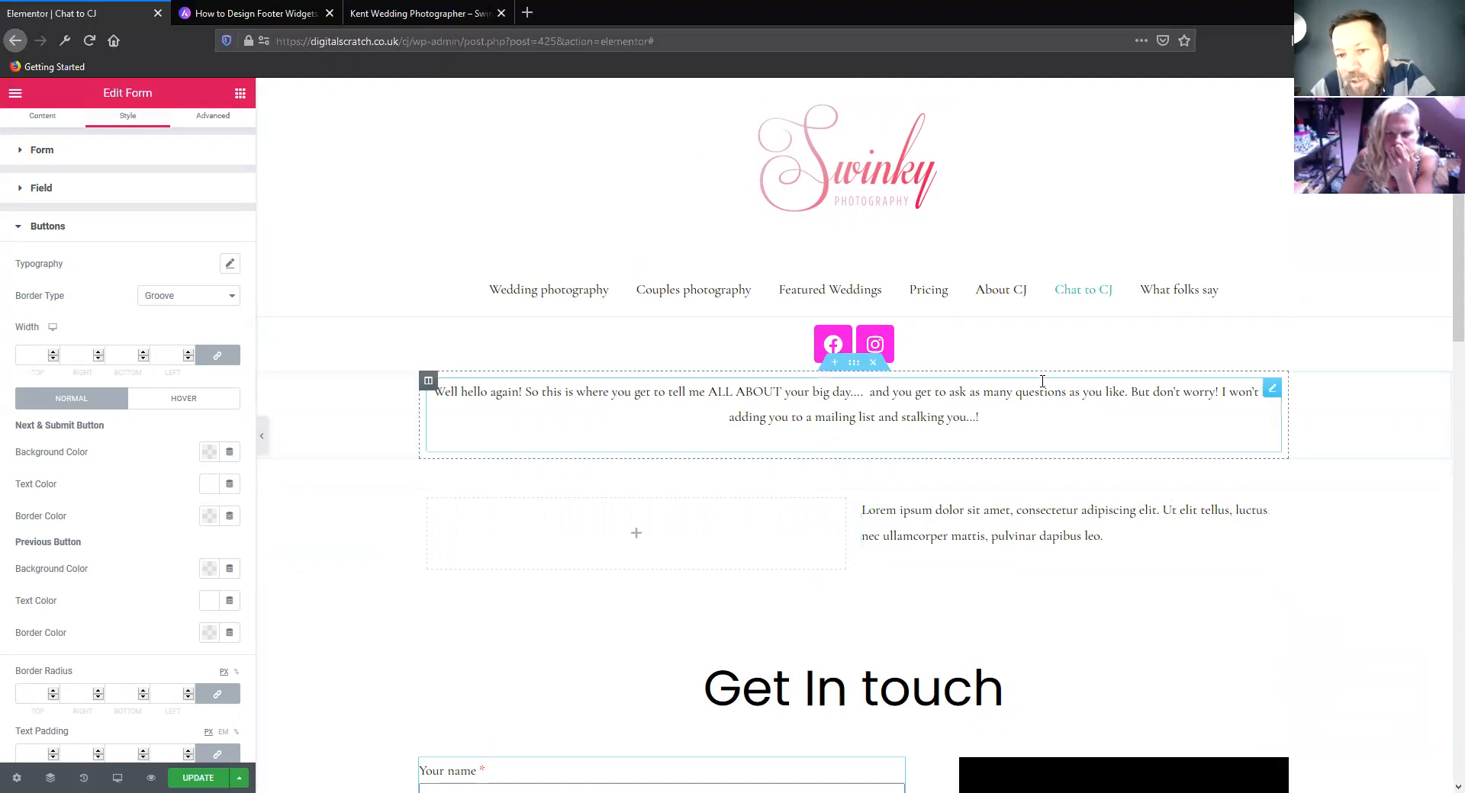
right_click(1281, 404)
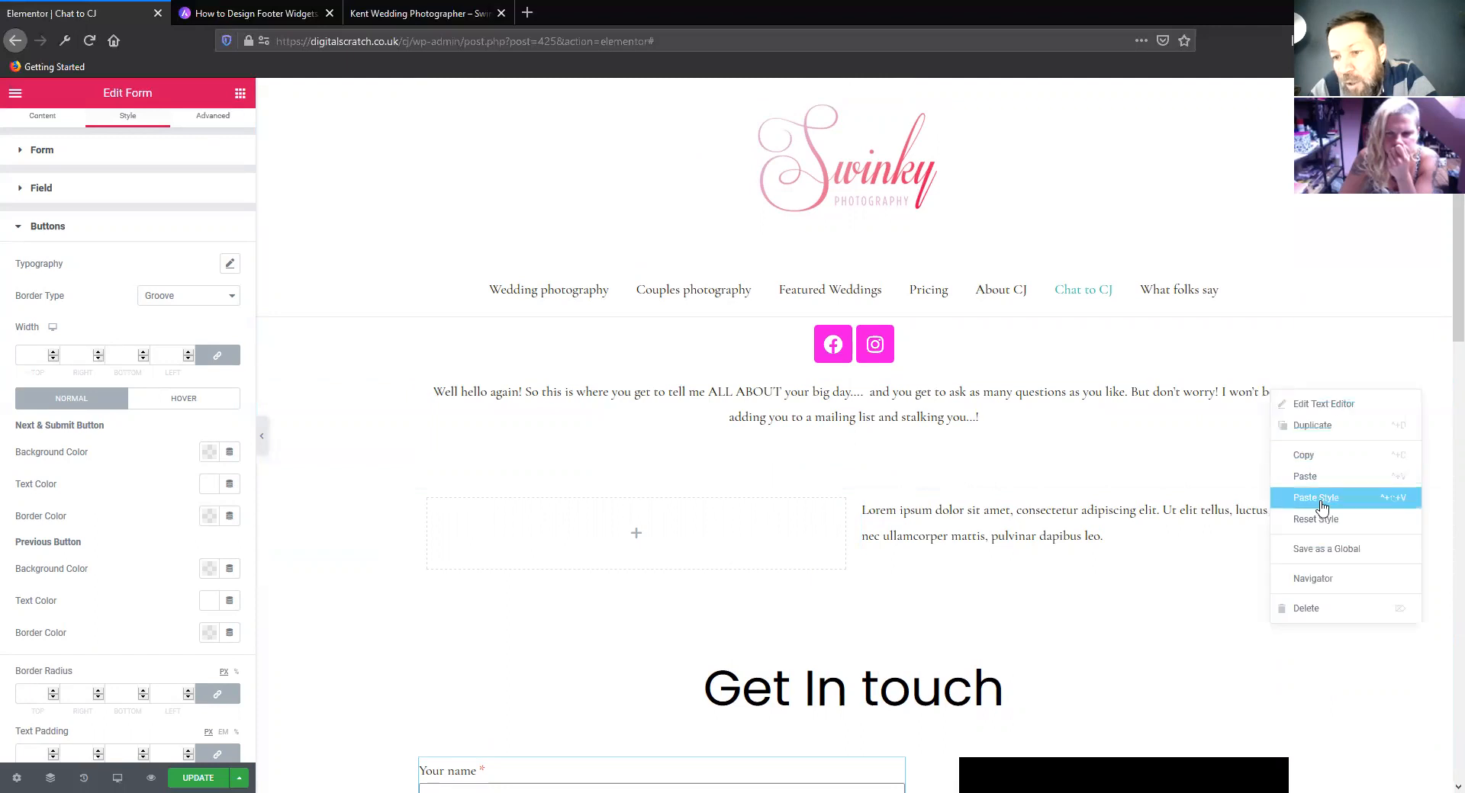
Add a new single-column section below the Get In touch block
left_click(238, 95)
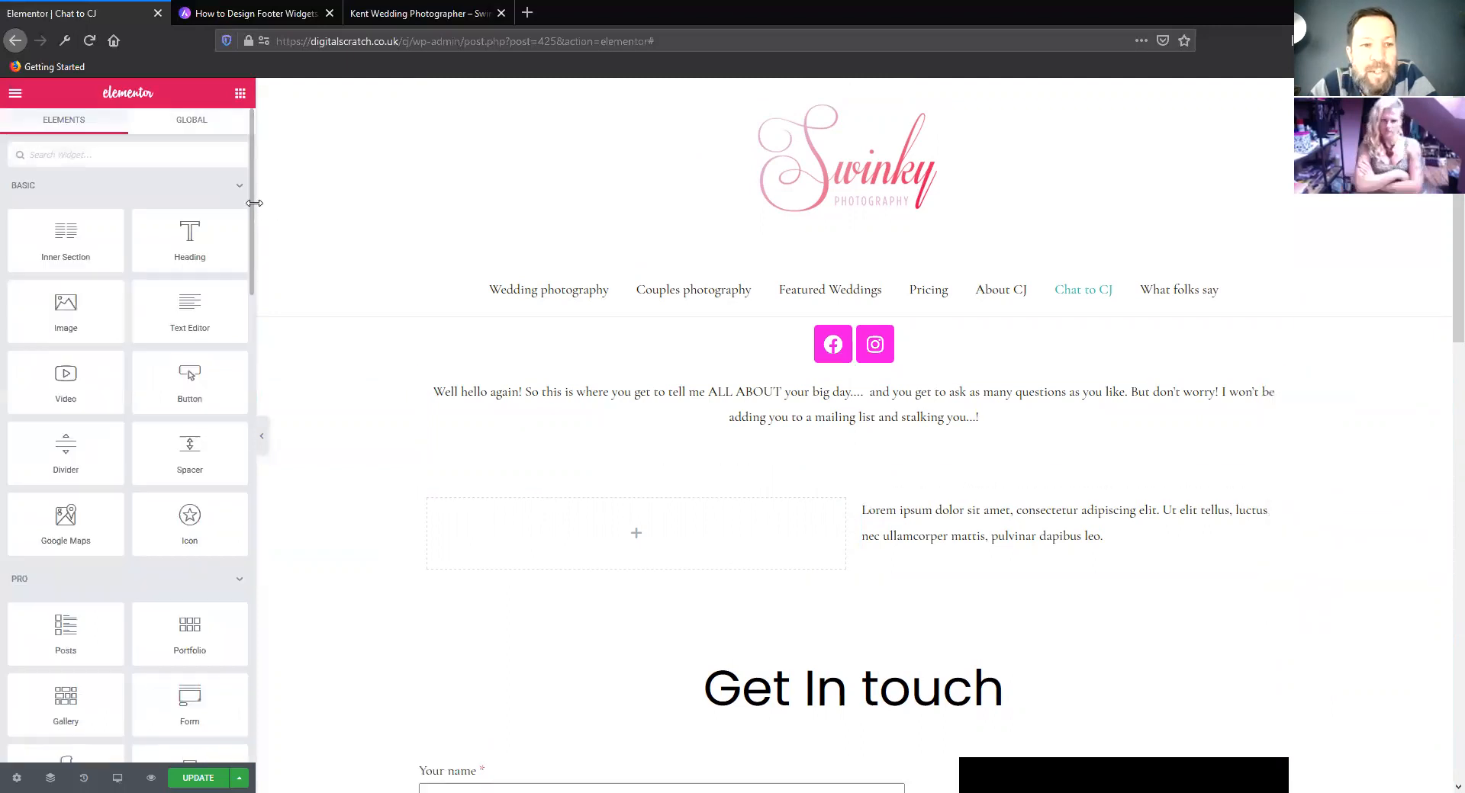
scroll(516, 291, "down", 6)
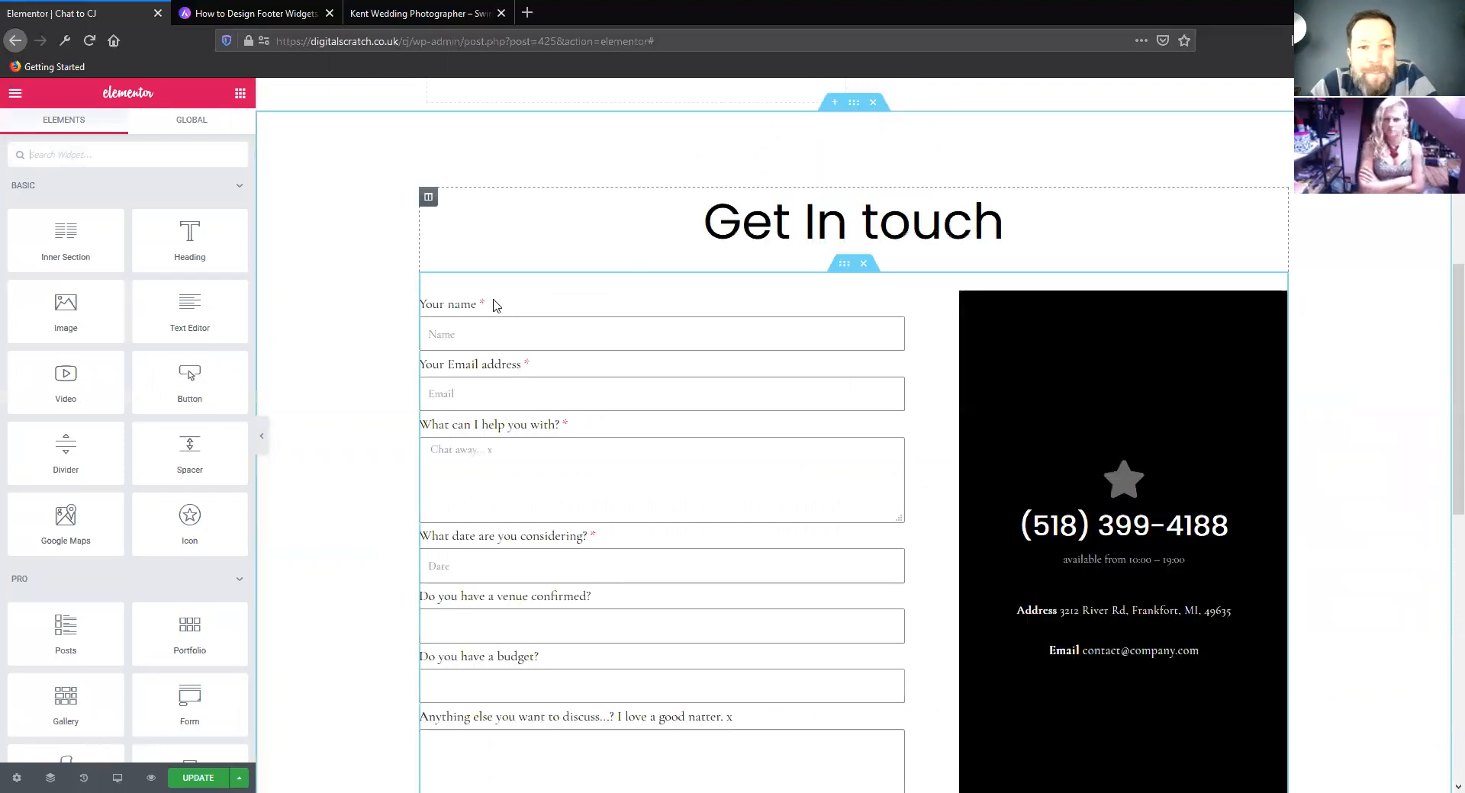
scroll(496, 339, "down", 10)
left_click(835, 331)
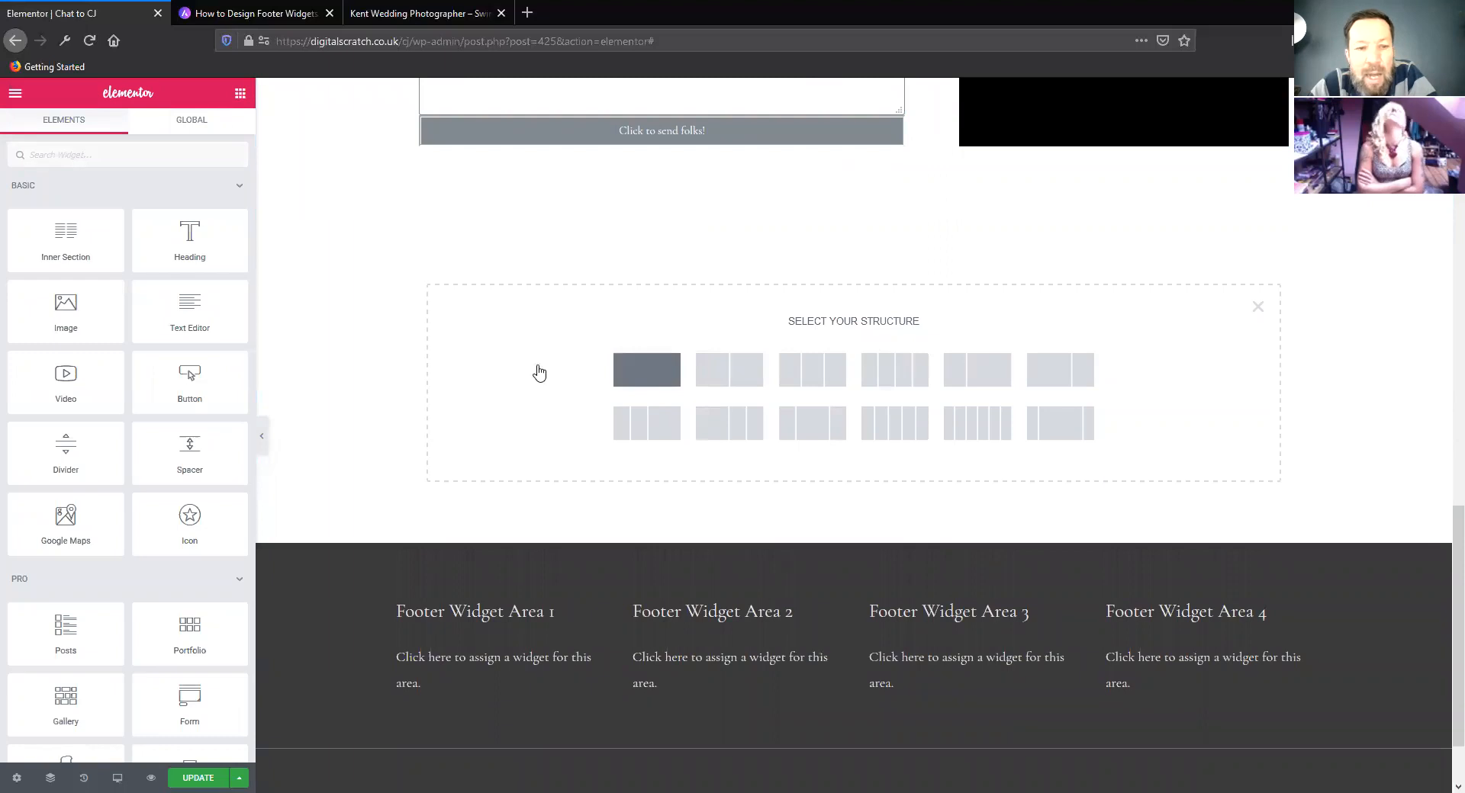
left_click(647, 370)
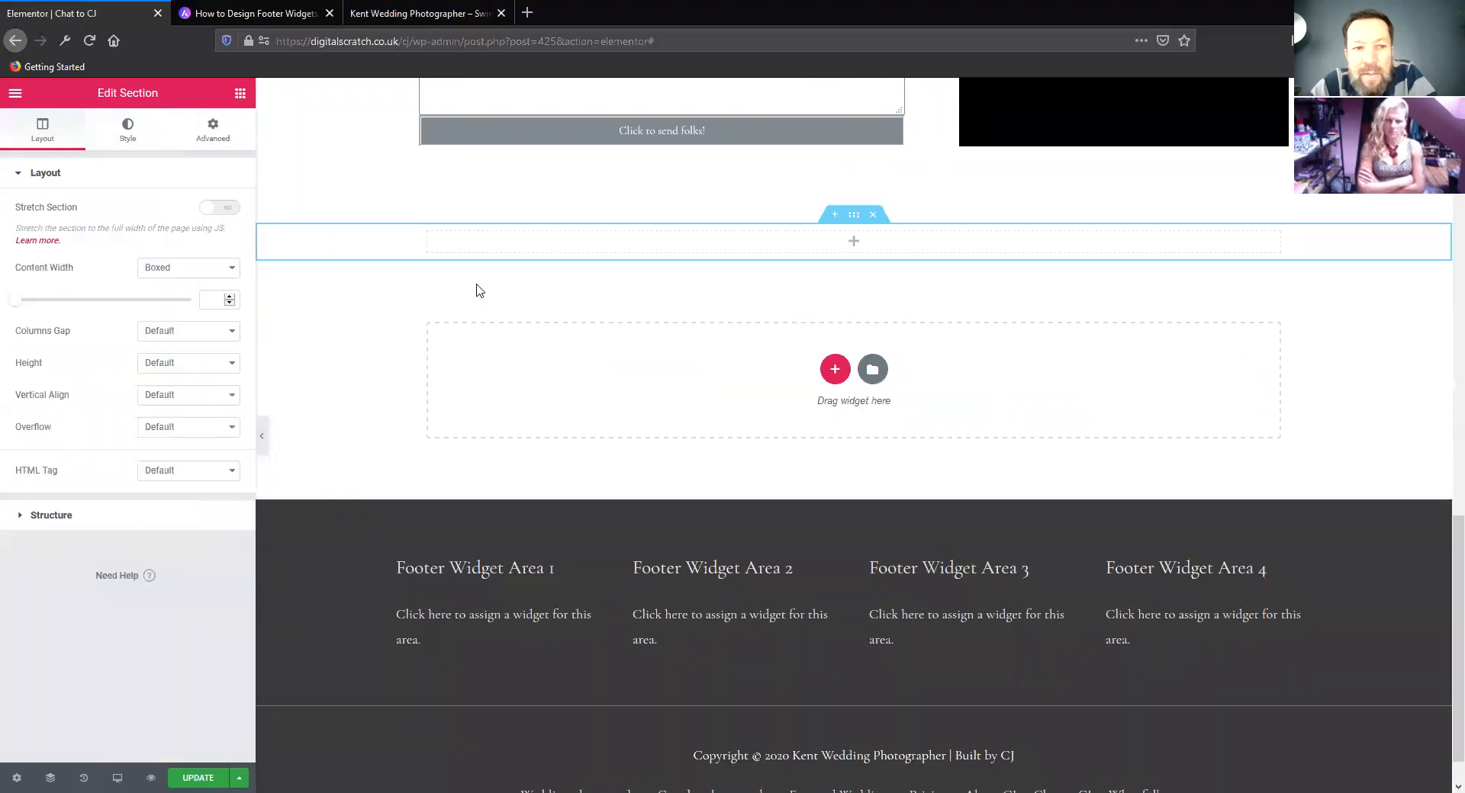
Place an inner section in the new section and duplicate one of its columns to make three
left_click(240, 93)
left_click_drag(98, 239, 933, 241)
right_click(861, 255)
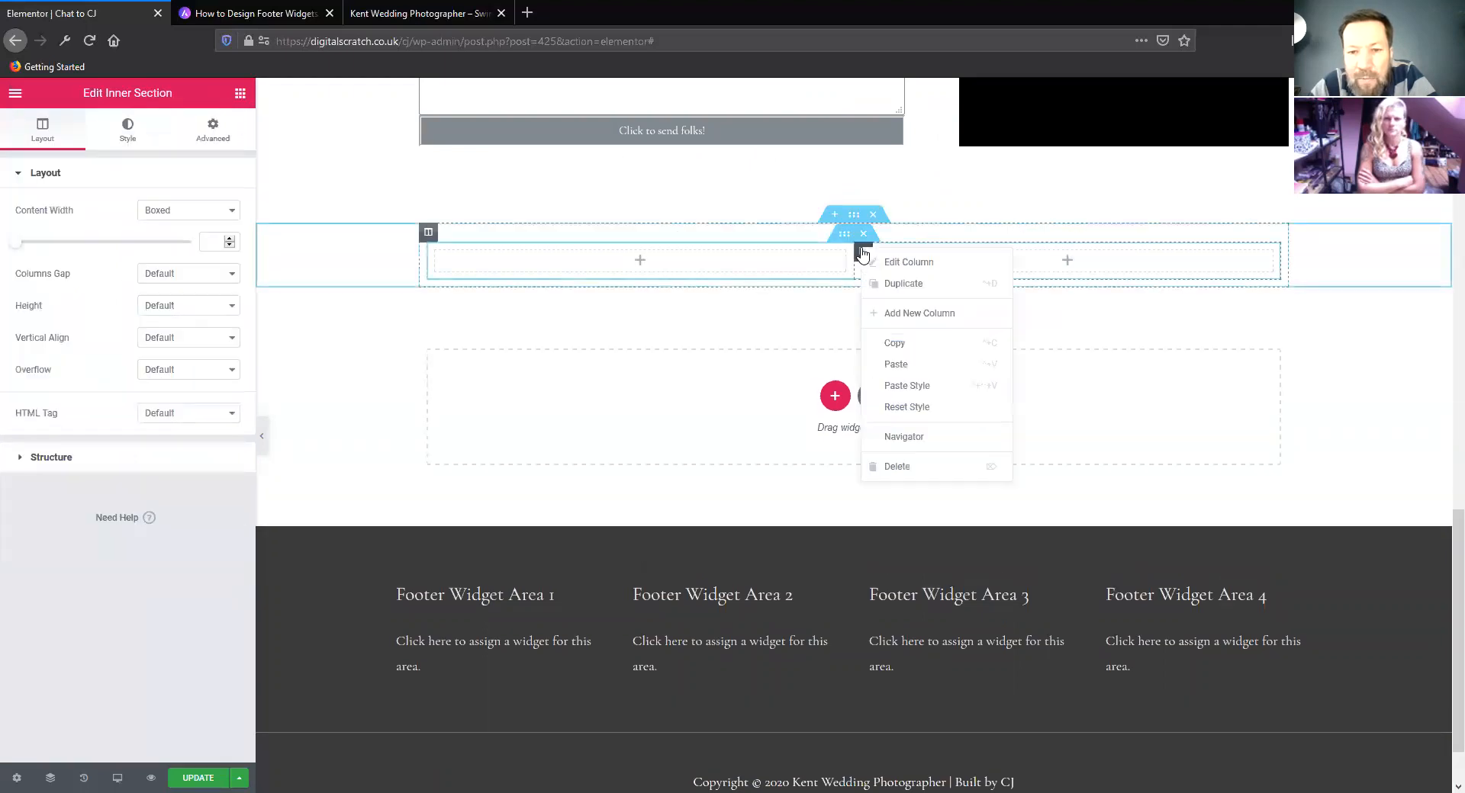
left_click(895, 287)
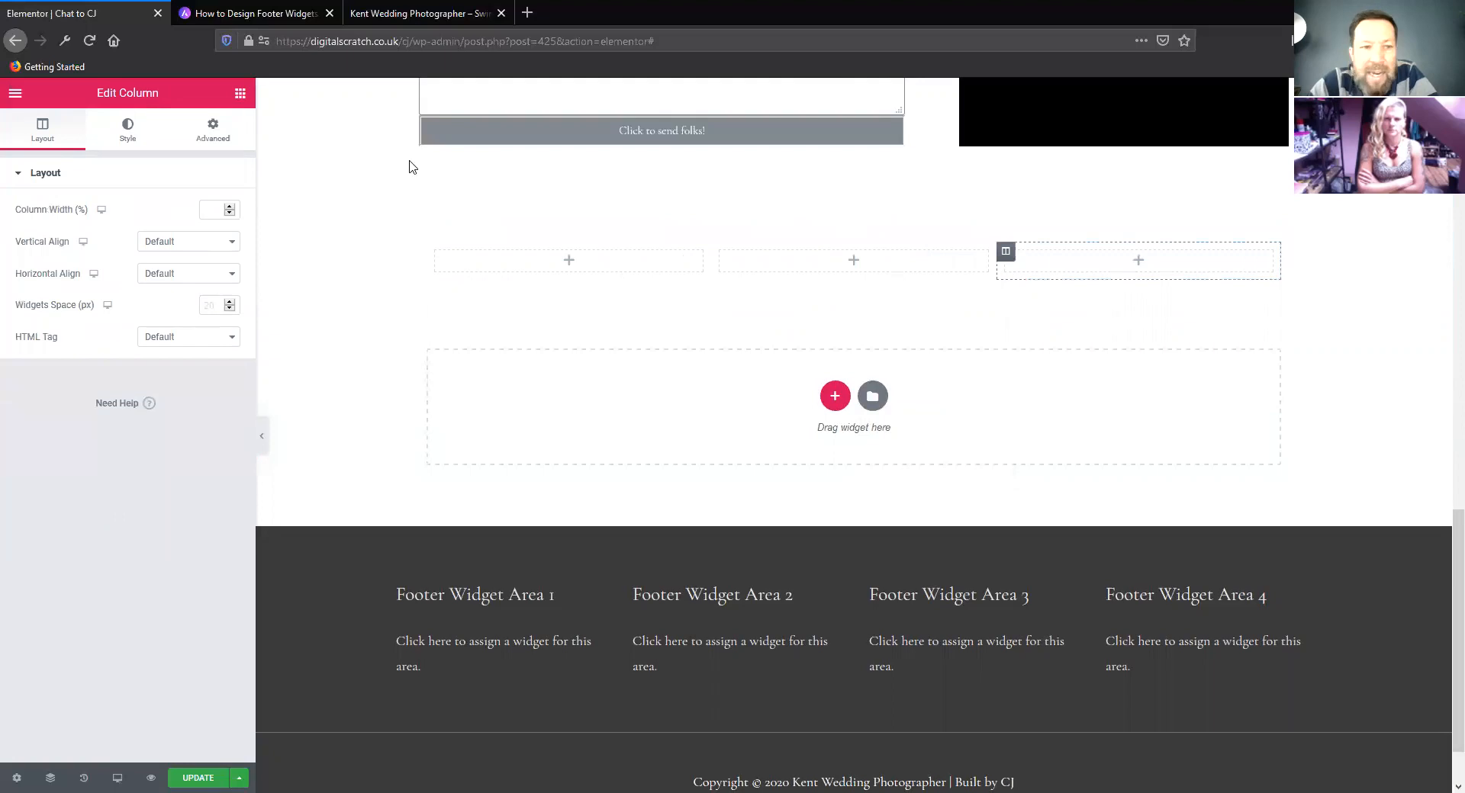
Add a button to the first inner column, duplicate it, and move the copy into the middle column
left_click(238, 99)
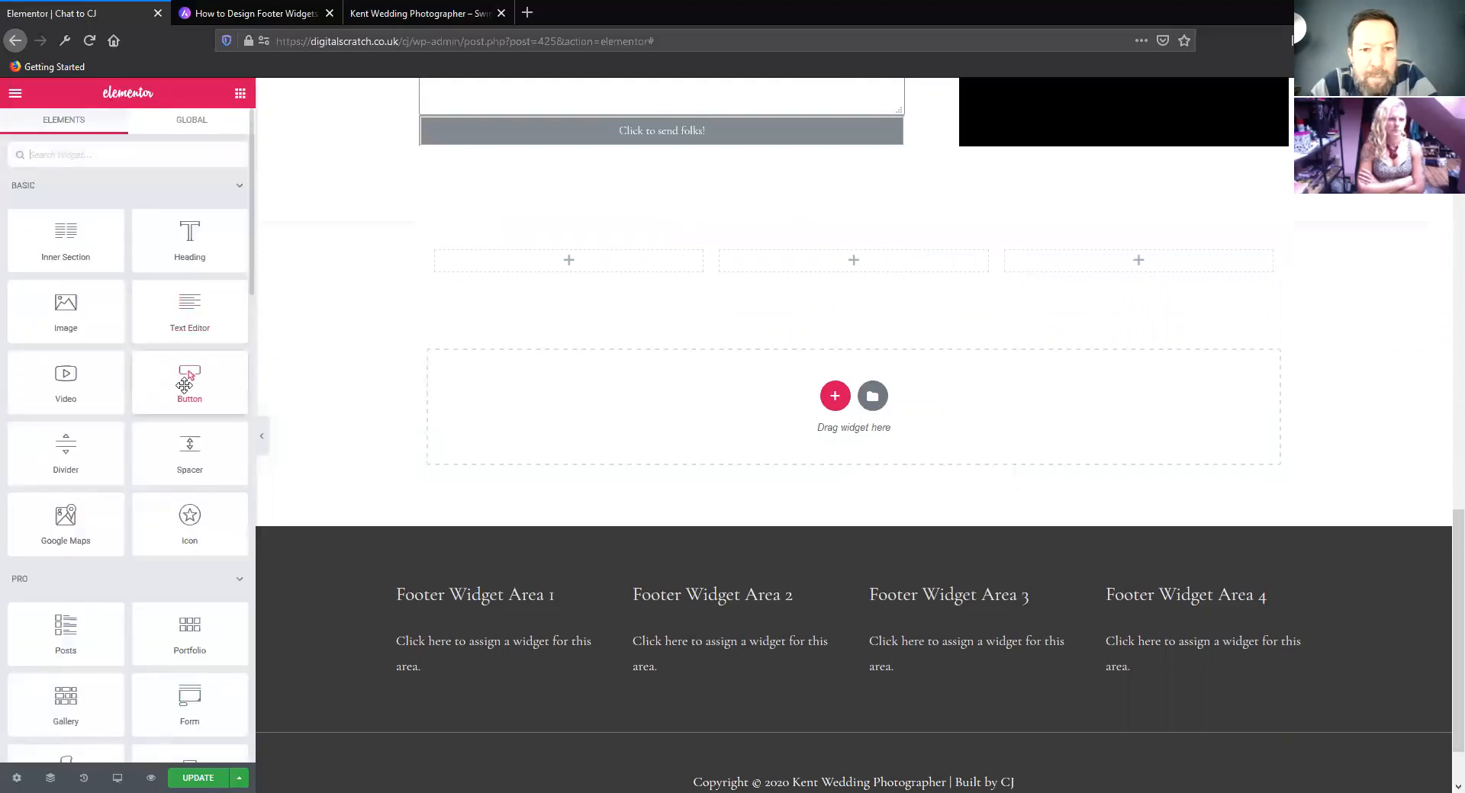
left_click_drag(185, 385, 679, 297)
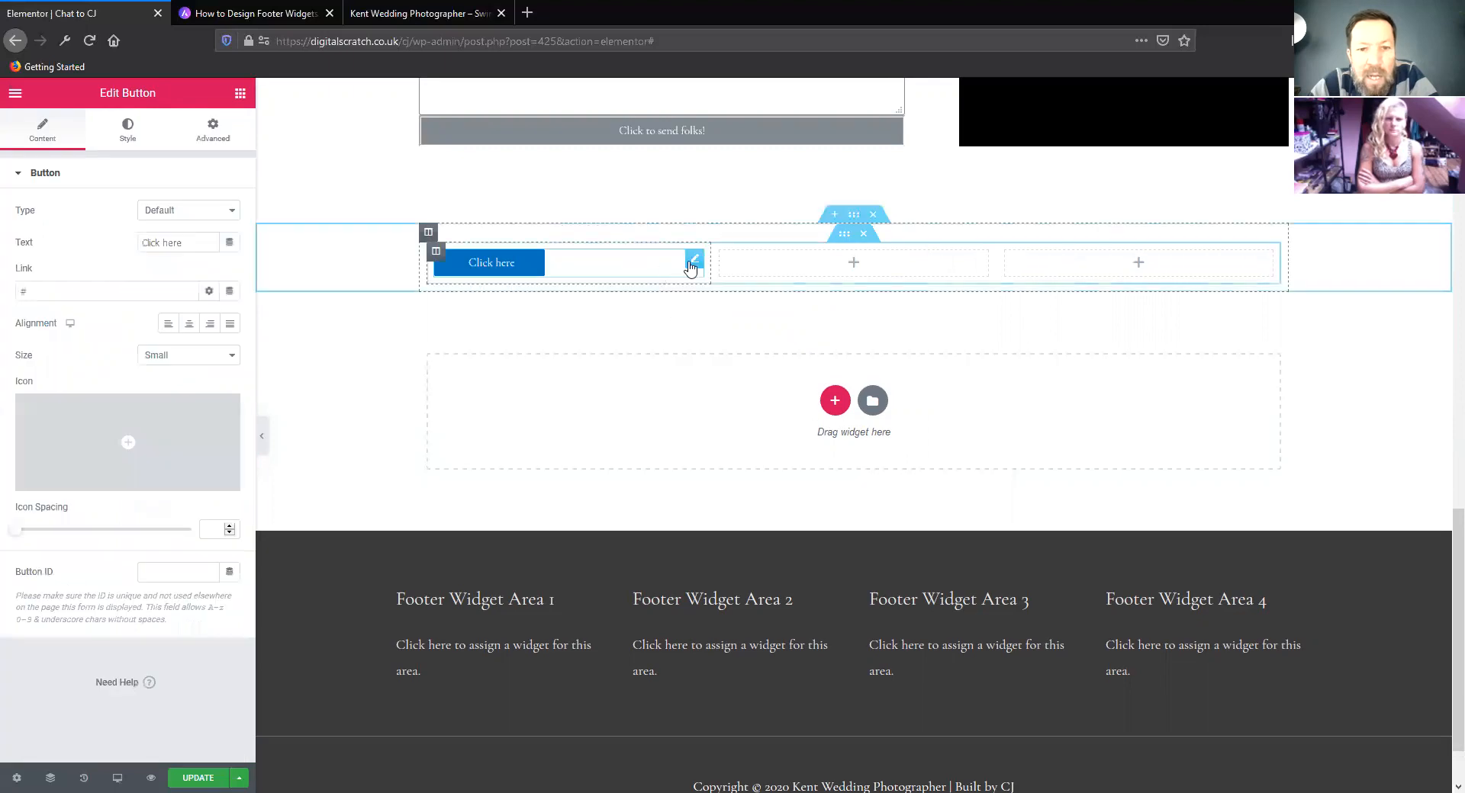
right_click(693, 264)
left_click(734, 296)
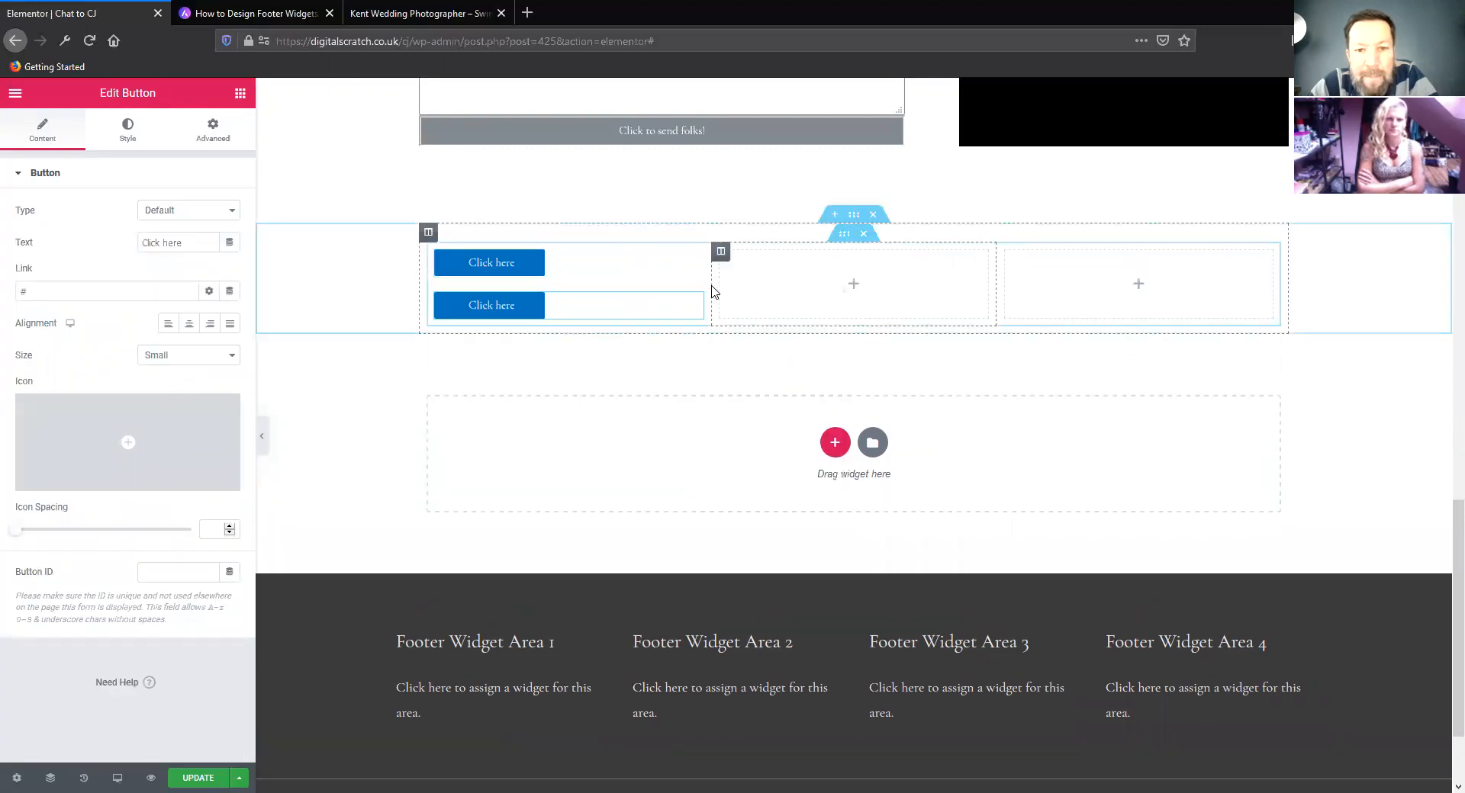
left_click_drag(695, 303, 726, 262)
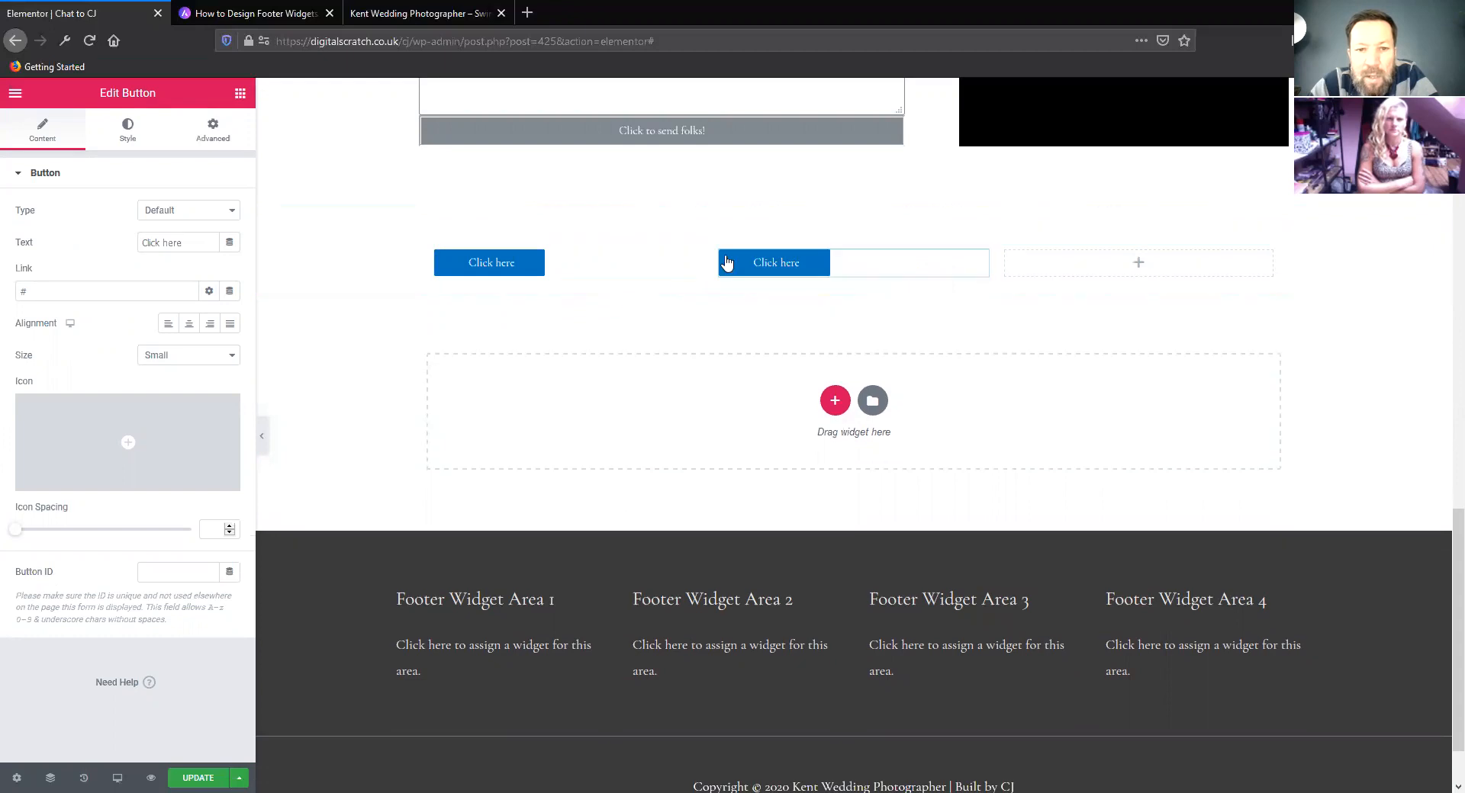
Set the boxed content width of the three-column inner section to 624
left_click(844, 234)
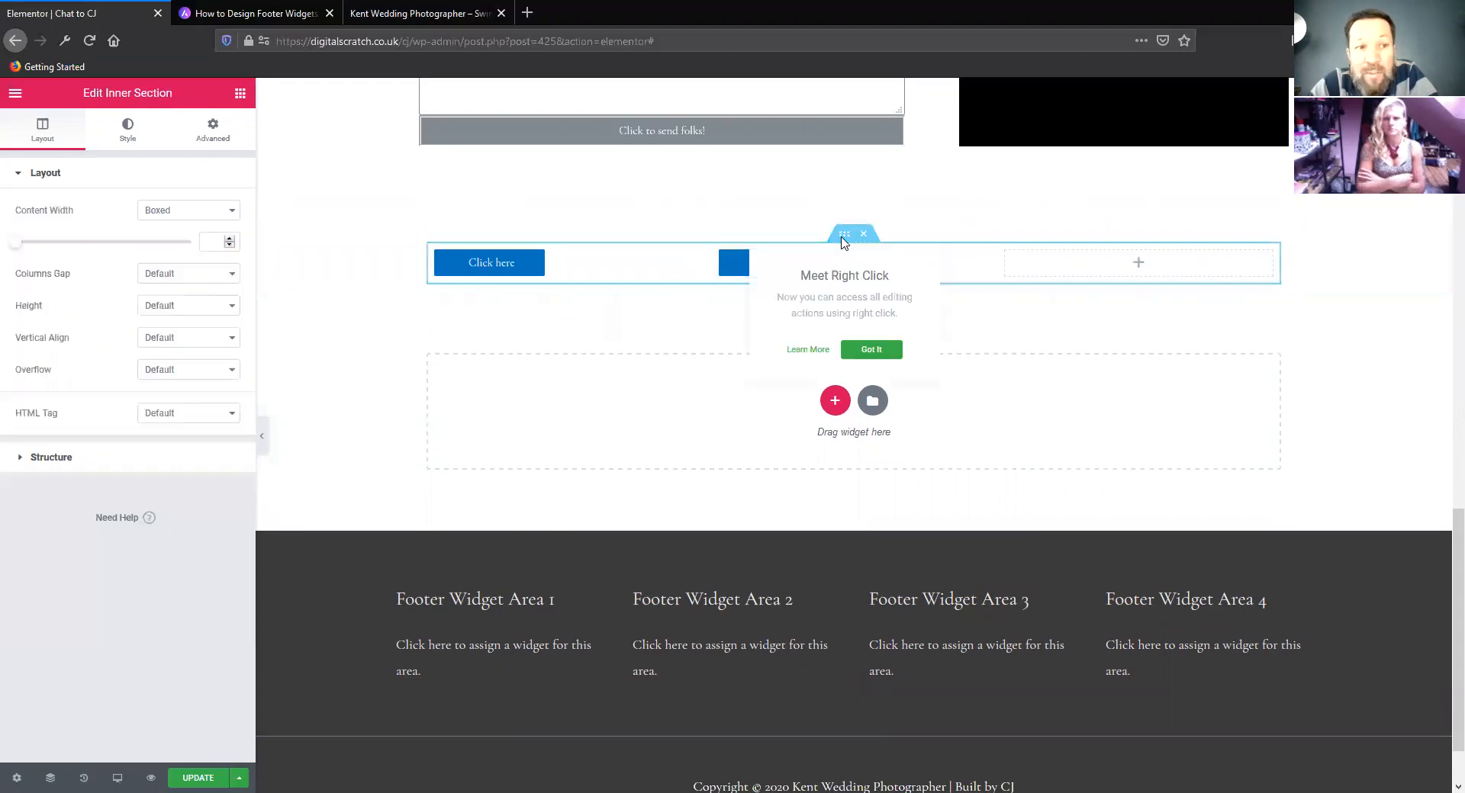
left_click_drag(19, 244, 34, 242)
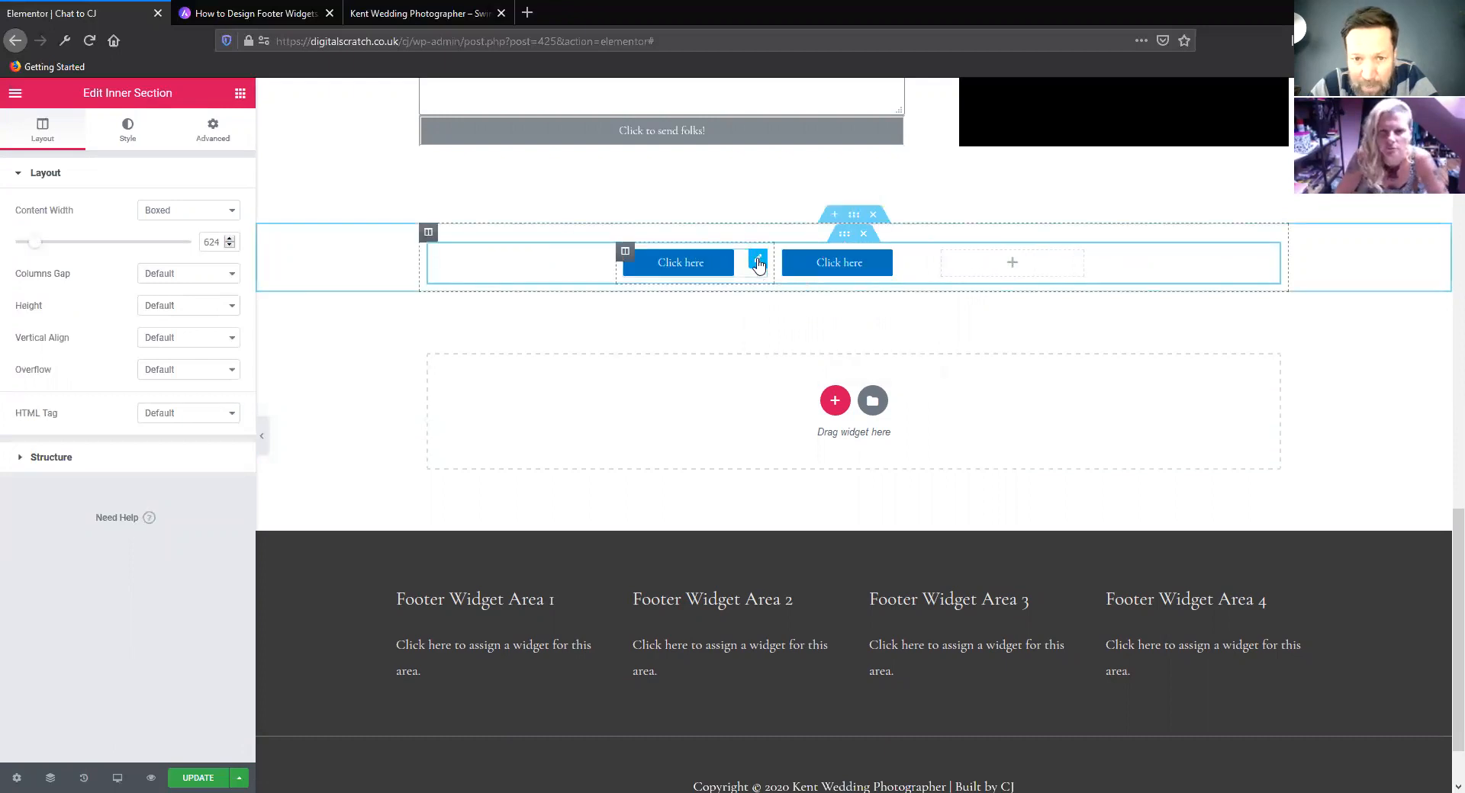
Change the first button's text to "Get Started"
left_click(758, 262)
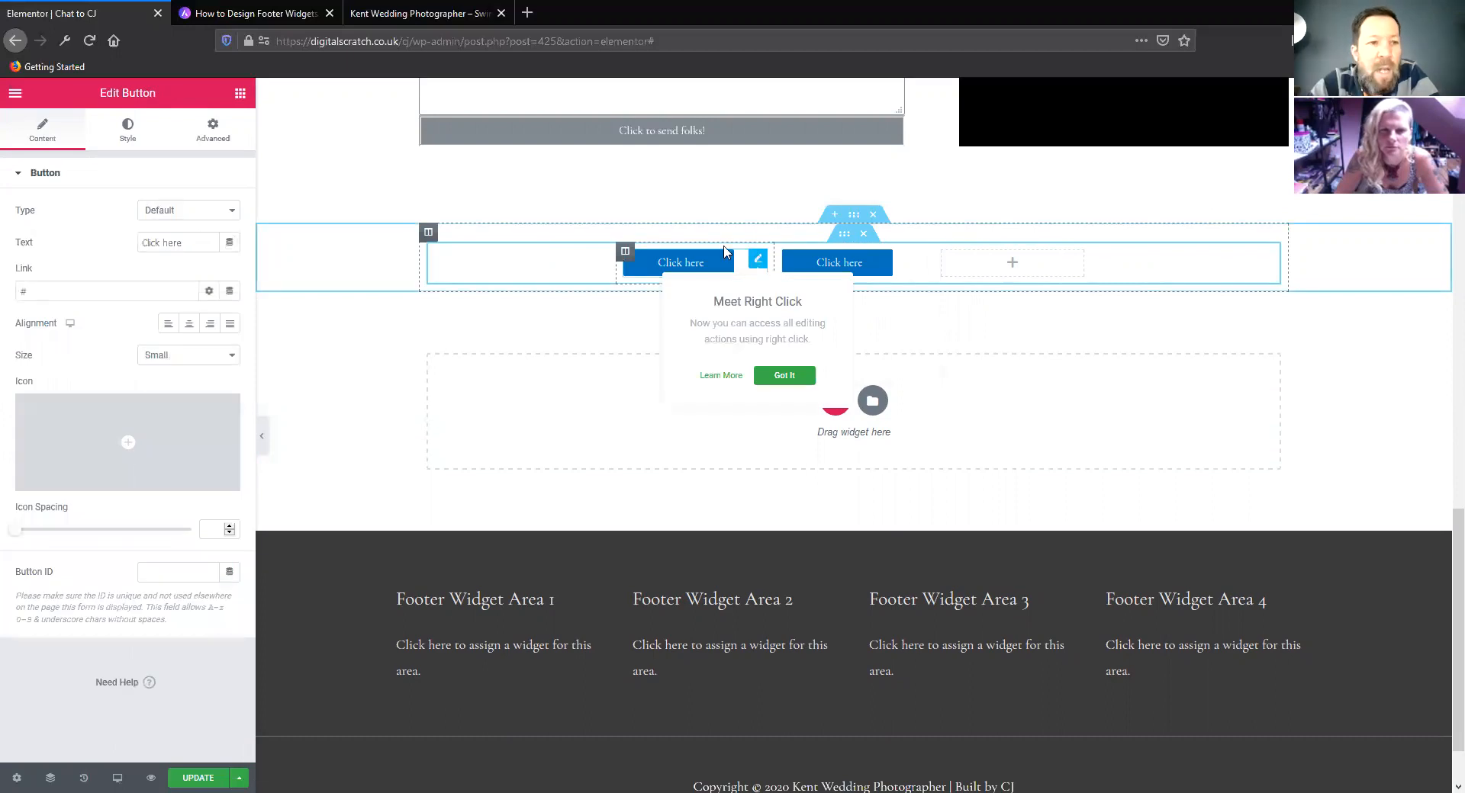
triple_click(166, 242)
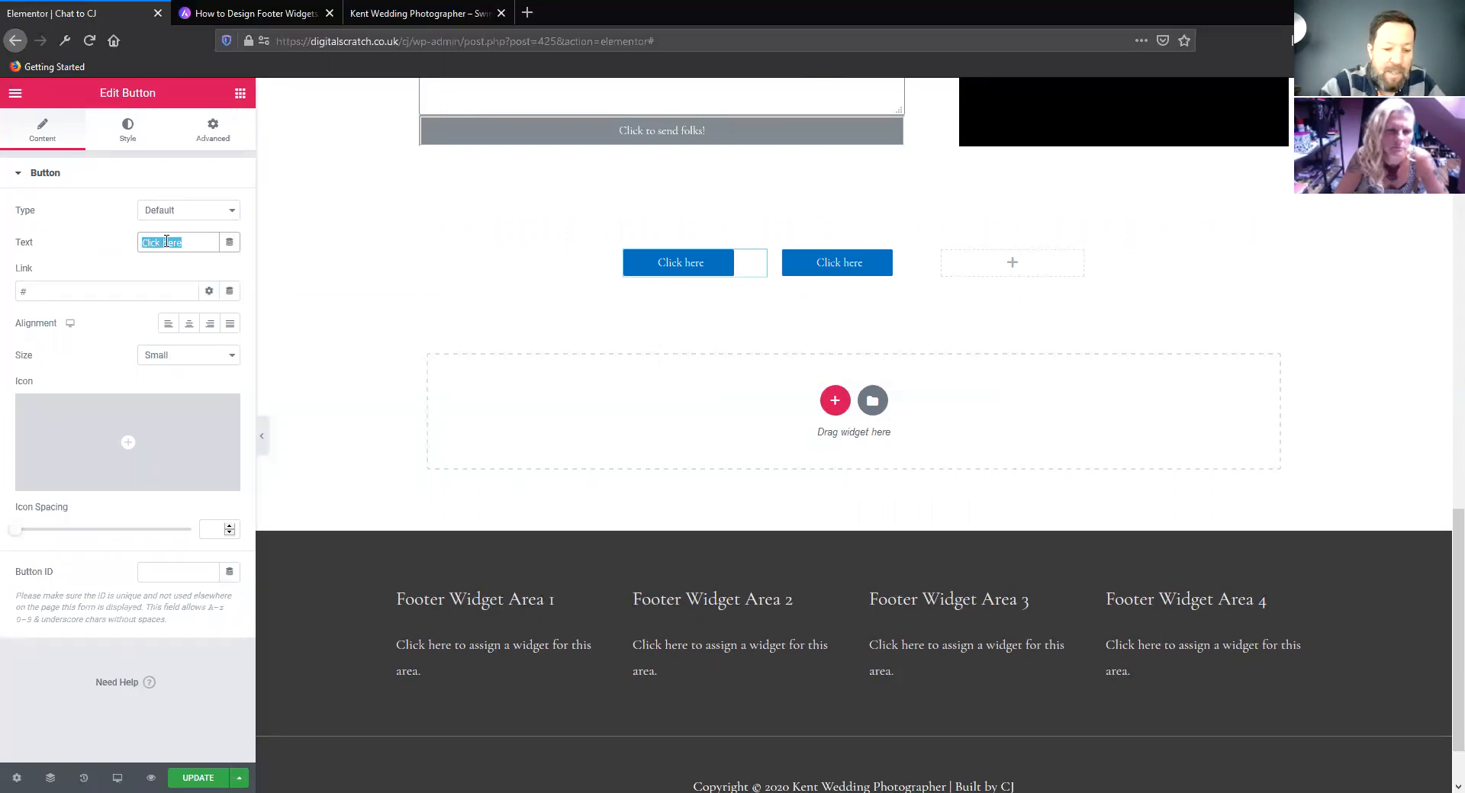
type("Get Started")
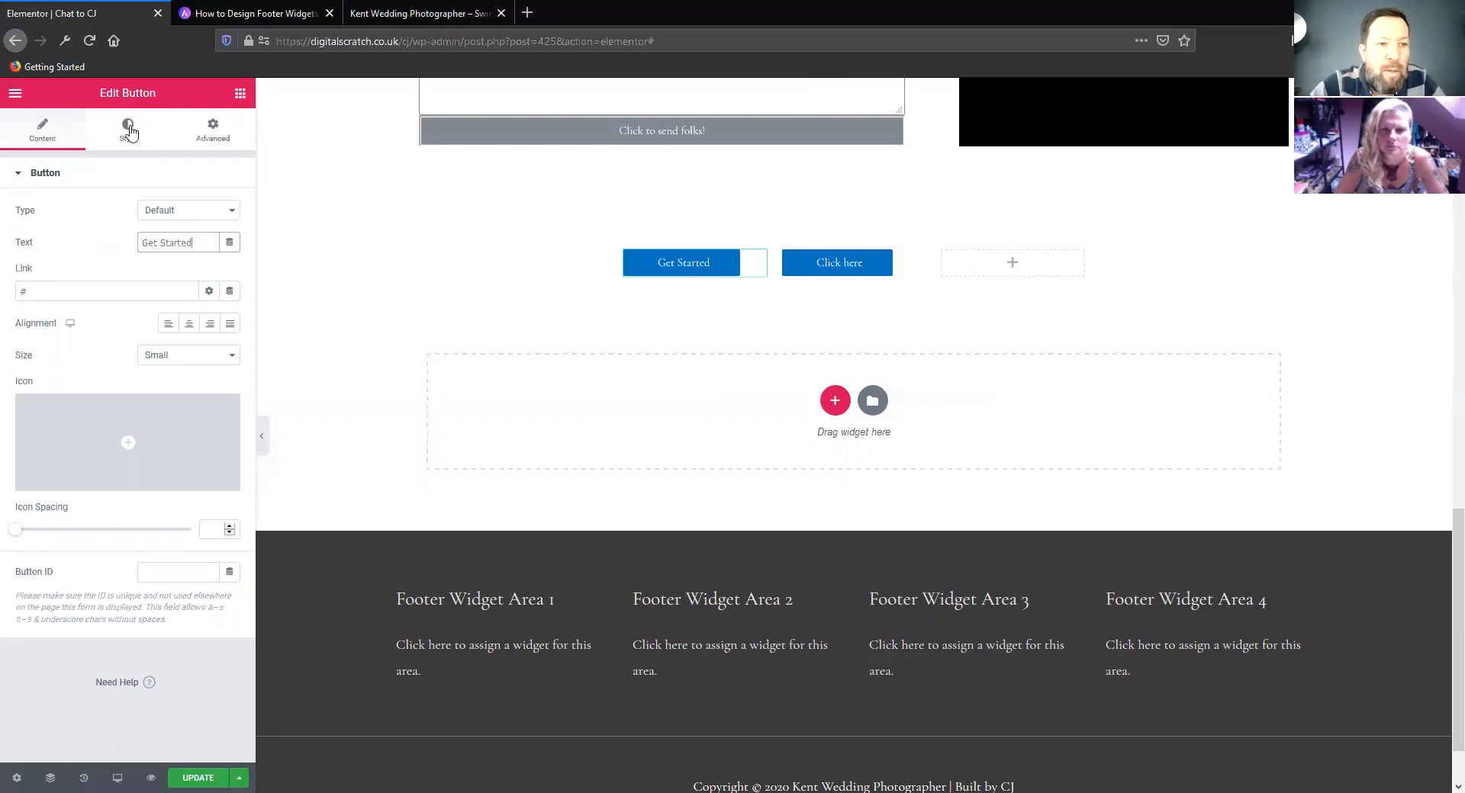
Keep the Get Started button's type at Default and set its size to Extra Large
left_click(183, 209)
left_click(80, 224)
left_click(197, 355)
left_click(183, 422)
left_click(183, 356)
left_click(188, 442)
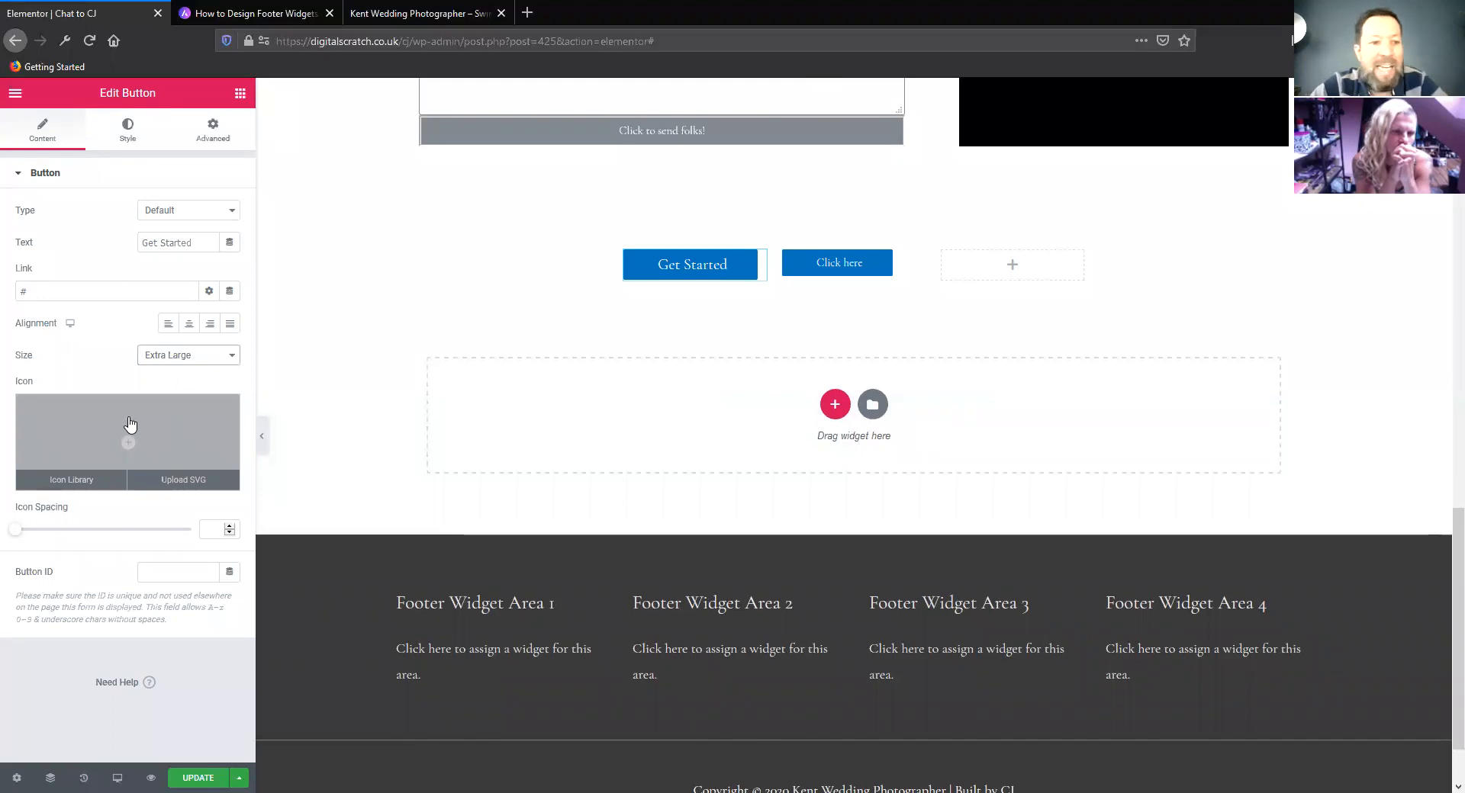
Set the Get Started button's normal background colour to orange #E39A2D
left_click(127, 140)
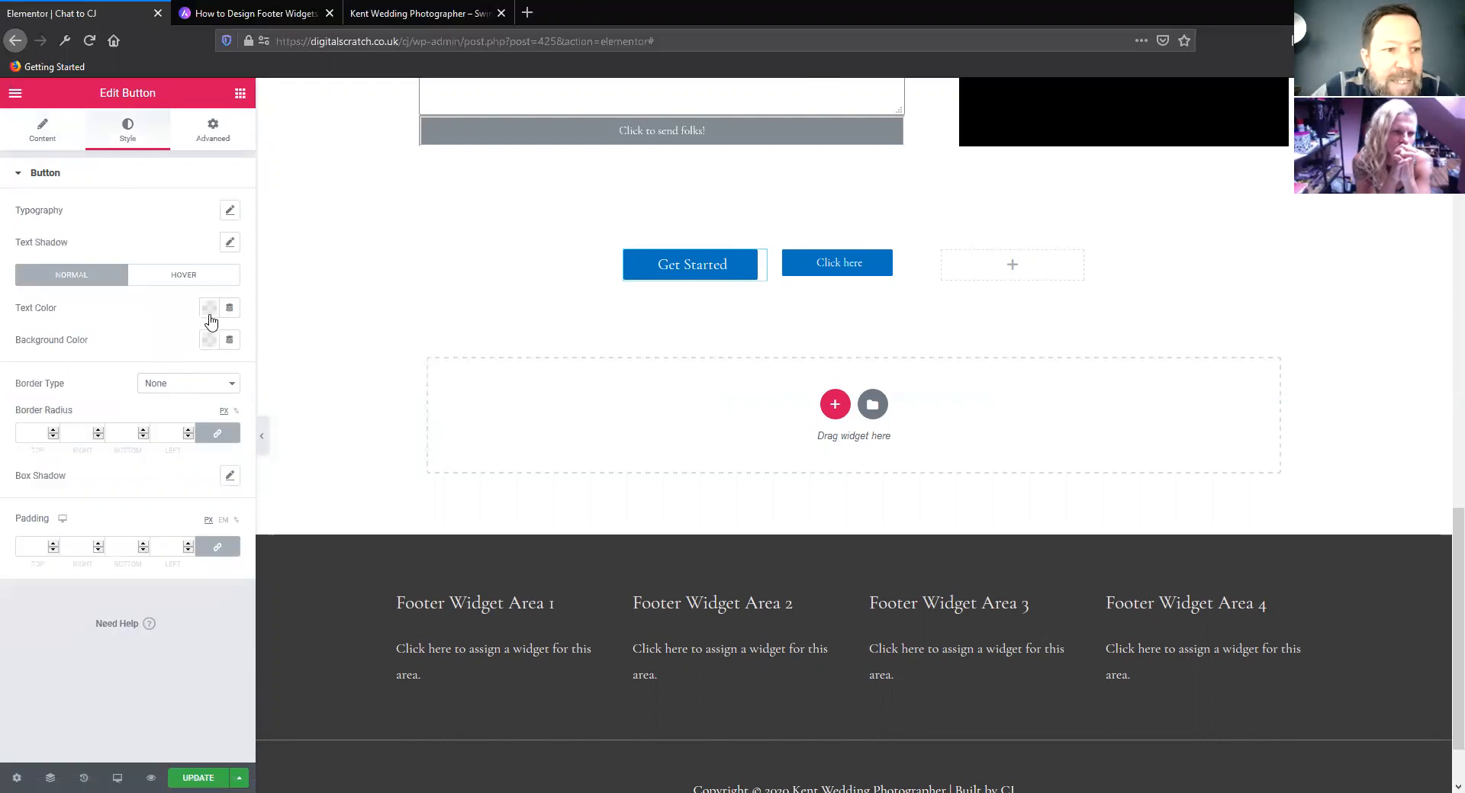
left_click(209, 340)
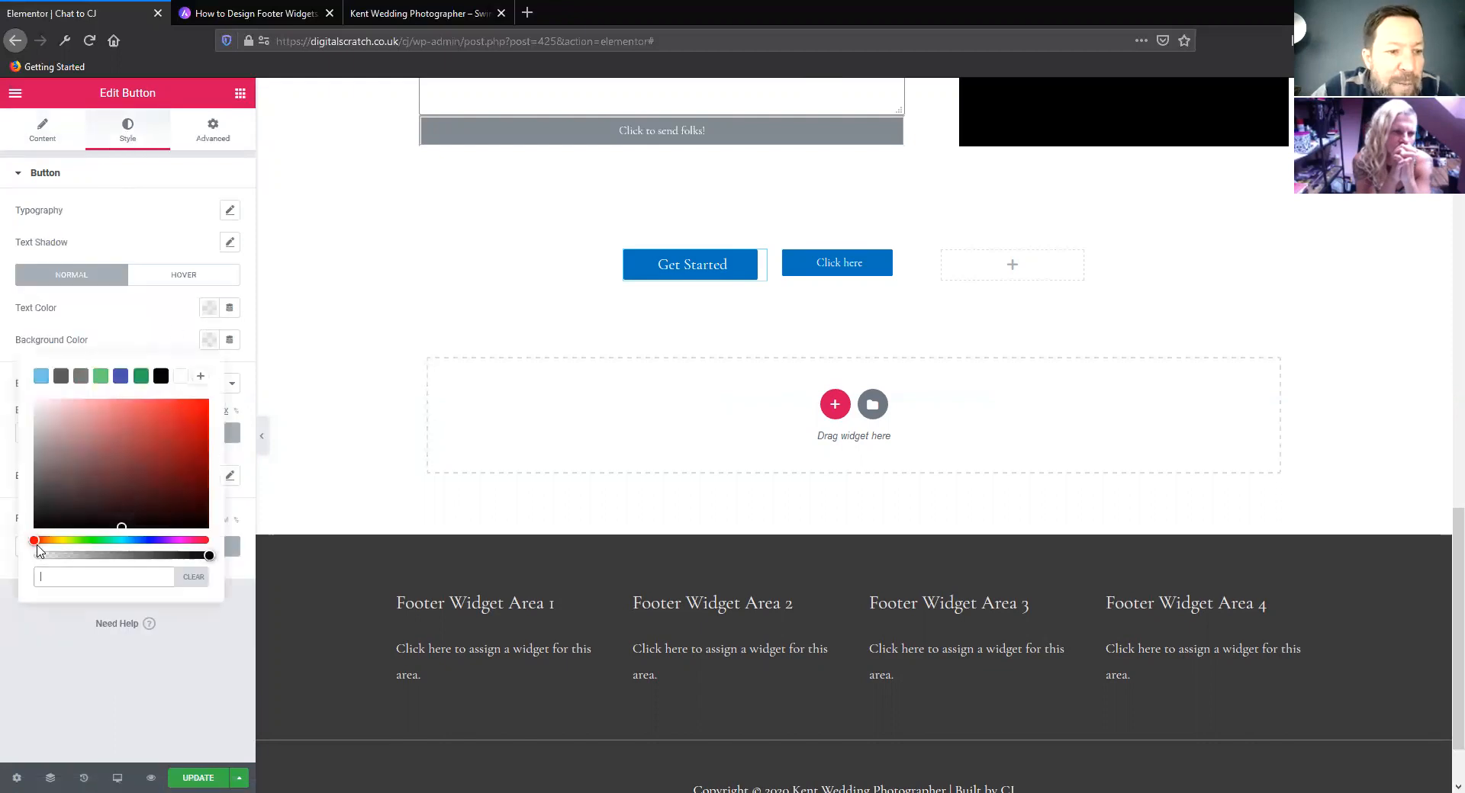
left_click_drag(34, 541, 51, 540)
mouse_move(188, 410)
left_mouse_down()
mouse_move(187, 425)
mouse_move(173, 413)
left_mouse_up()
left_click(147, 228)
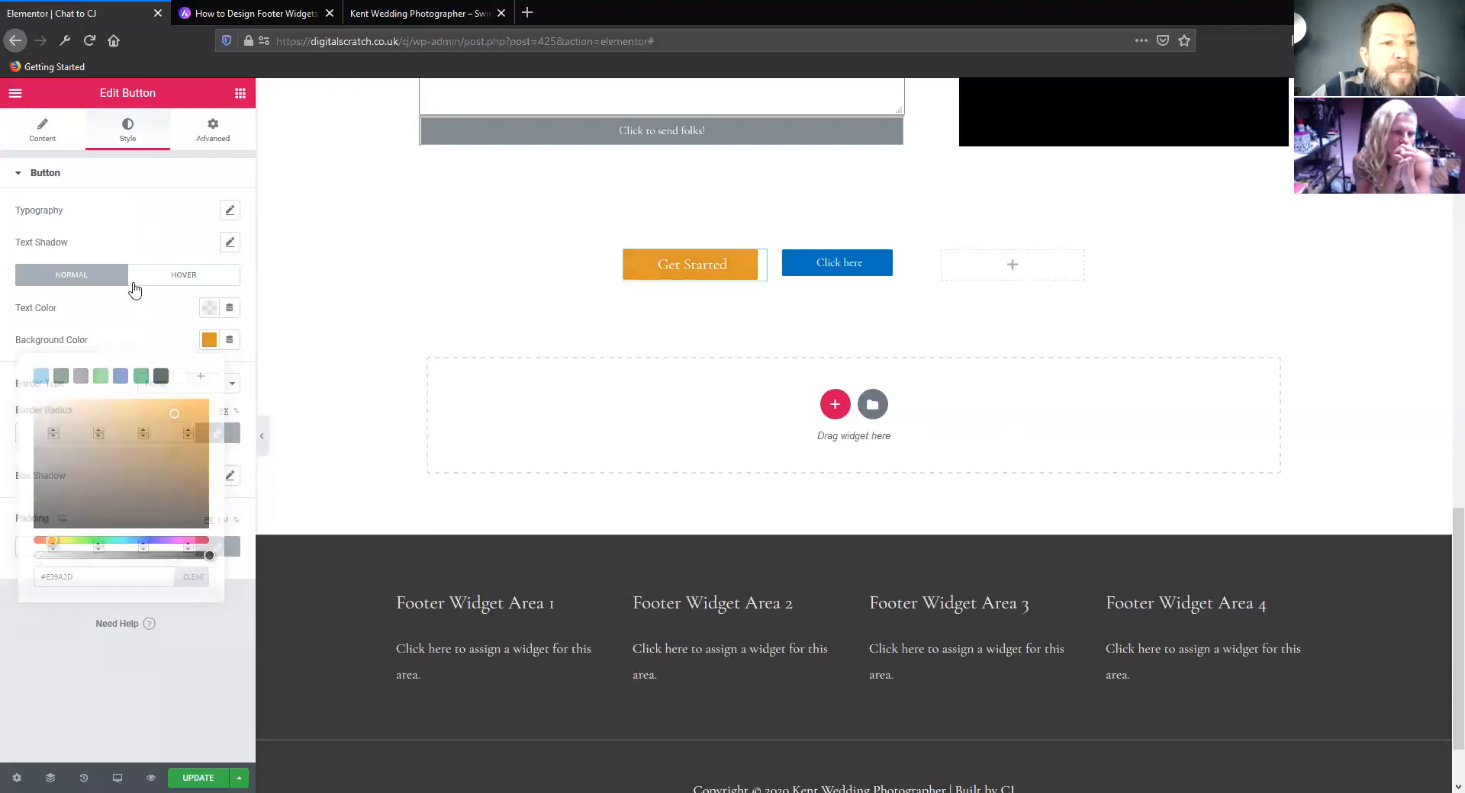
Set the Get Started button's hover animation to Push
left_click(180, 279)
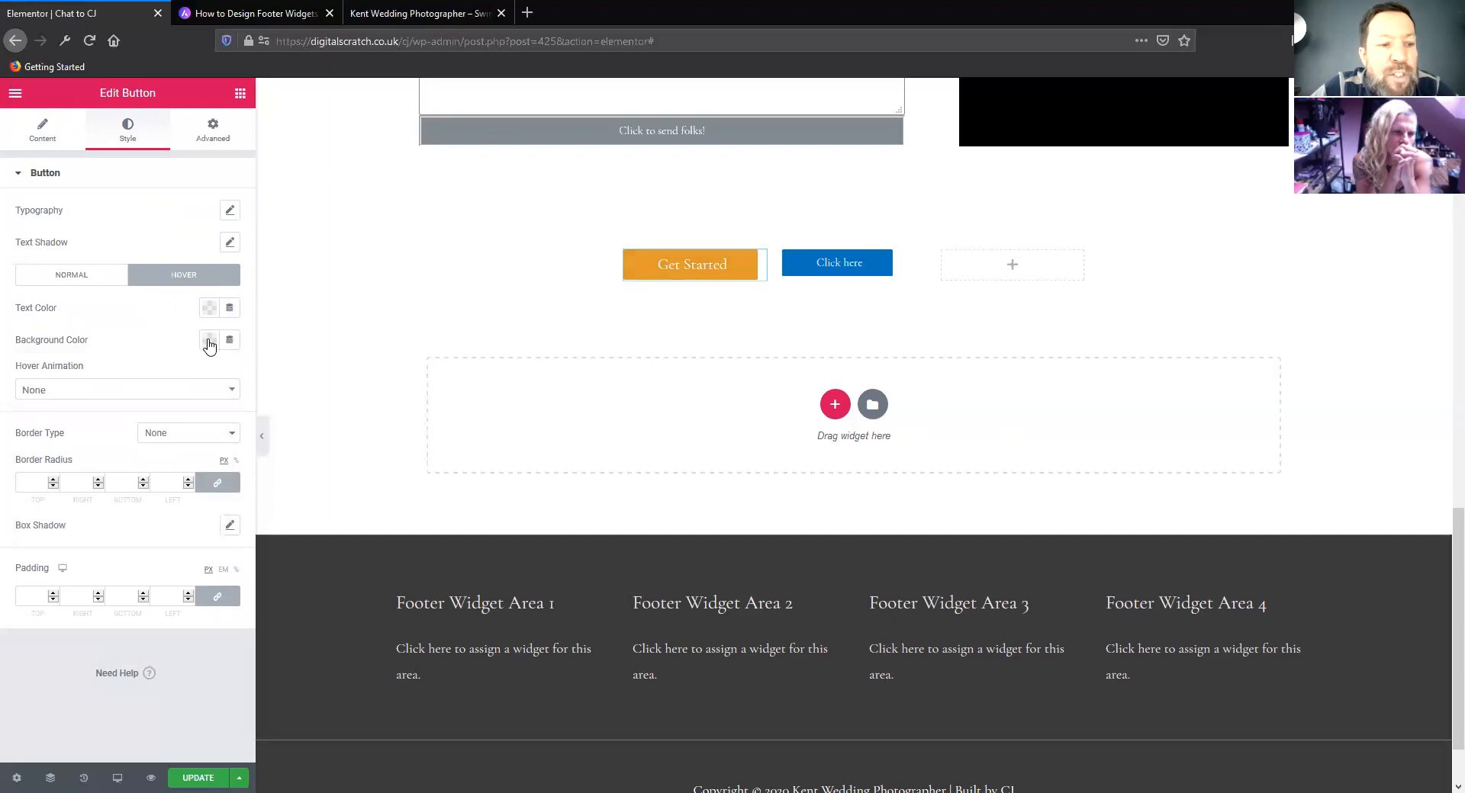
left_click(66, 390)
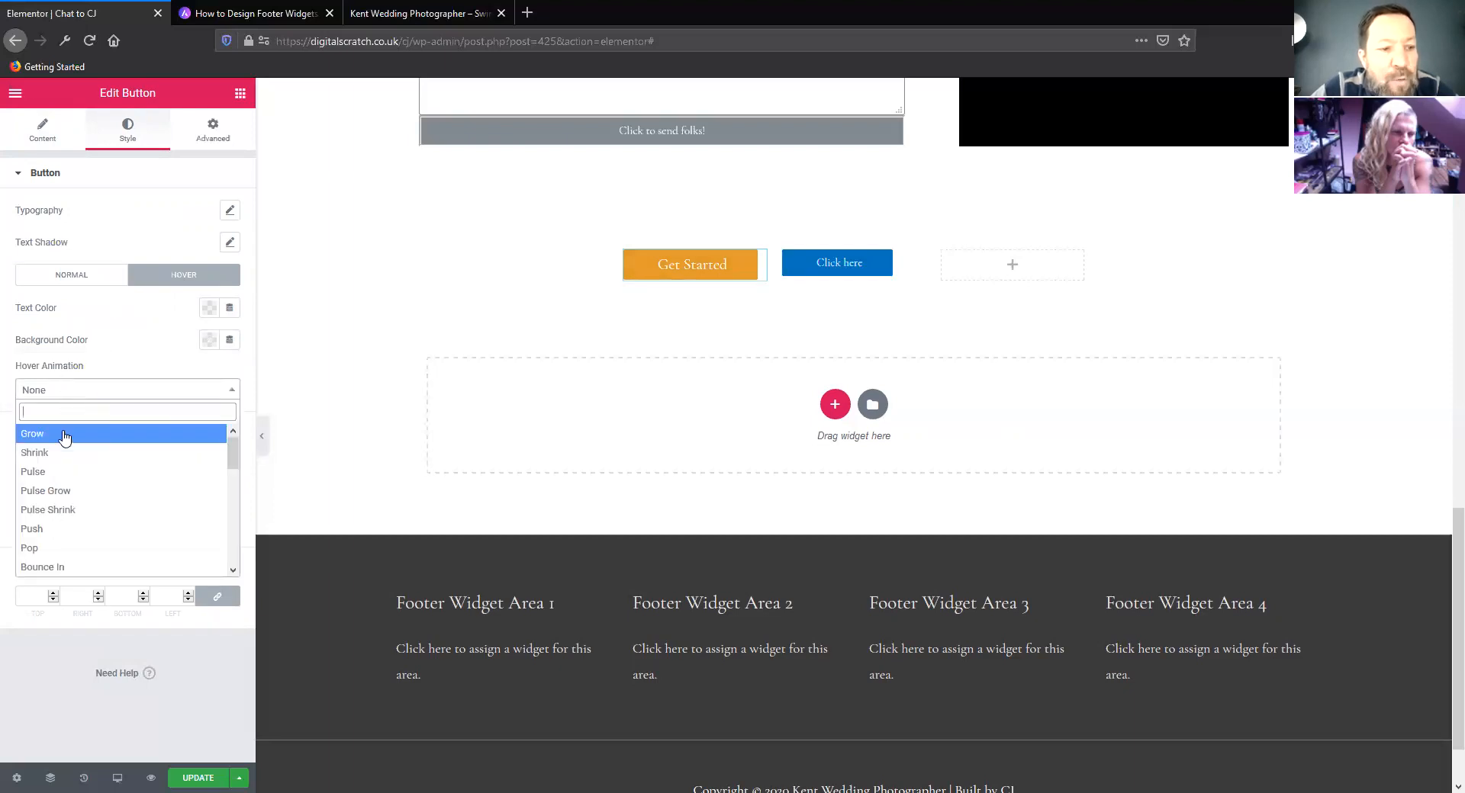
left_click(79, 529)
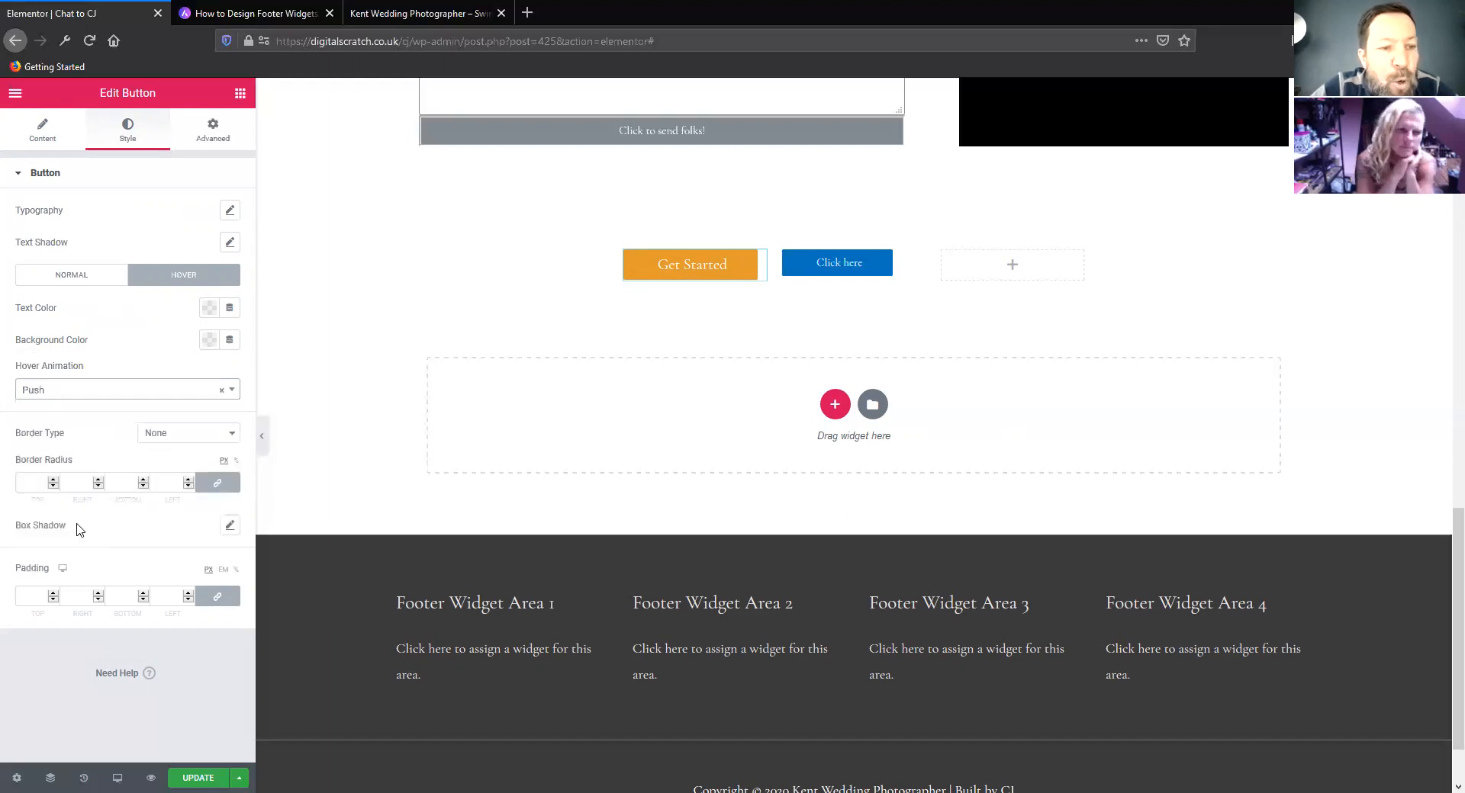
Give the Get Started button's hover state a blue #3DA6E3 background and yellow-green #CBE453 text
left_click(209, 339)
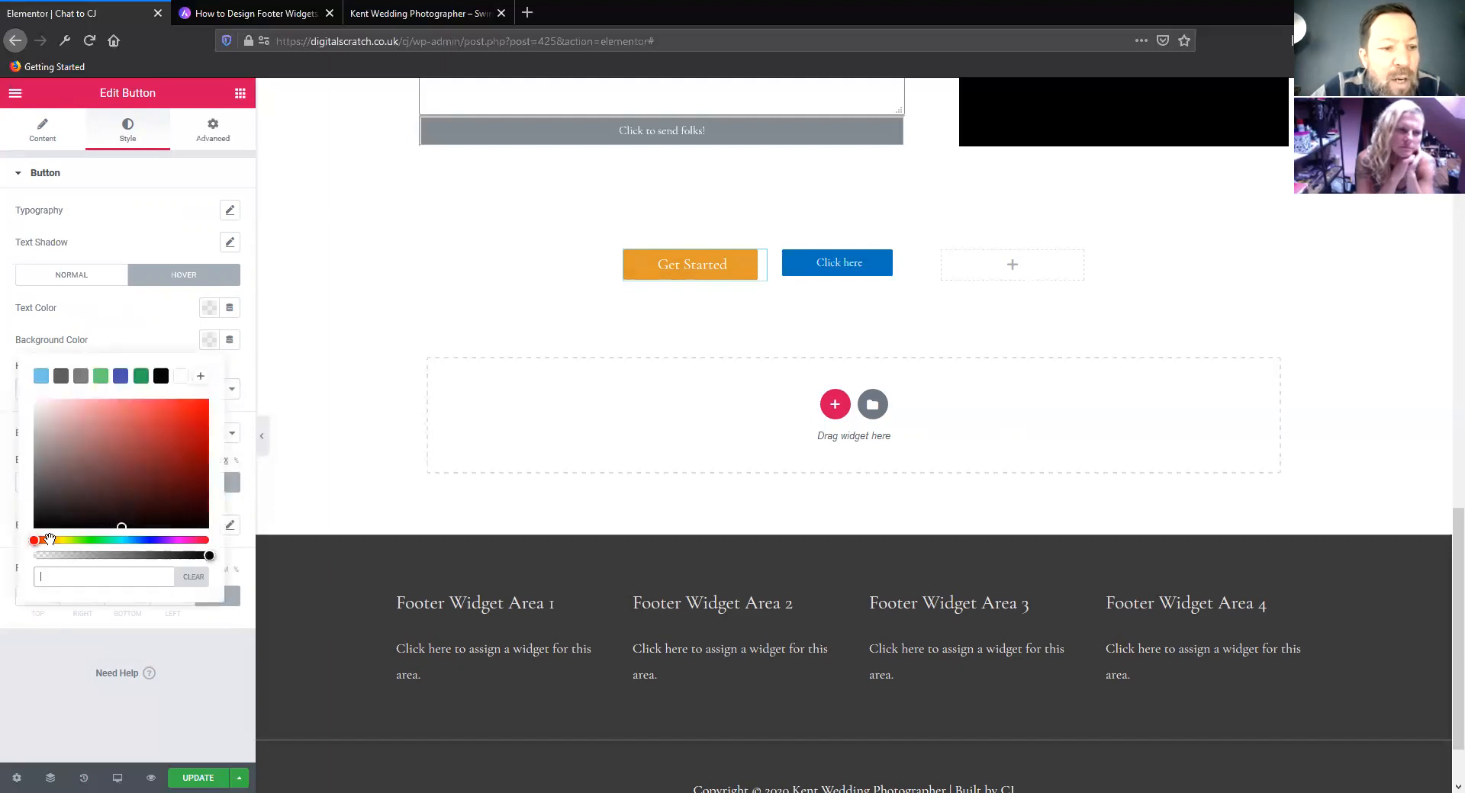
left_click_drag(33, 542, 132, 540)
left_click_drag(132, 483, 161, 413)
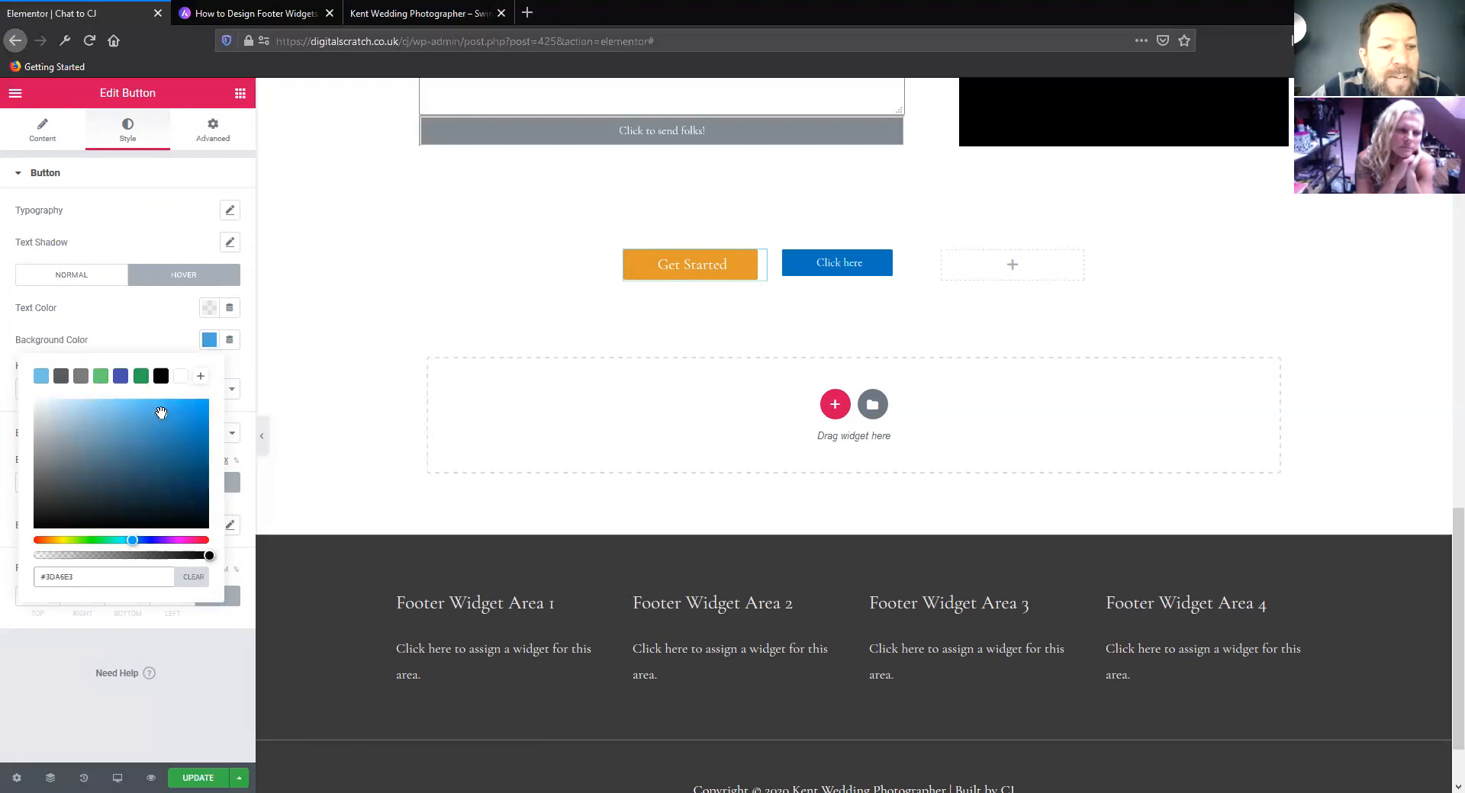
left_click(145, 325)
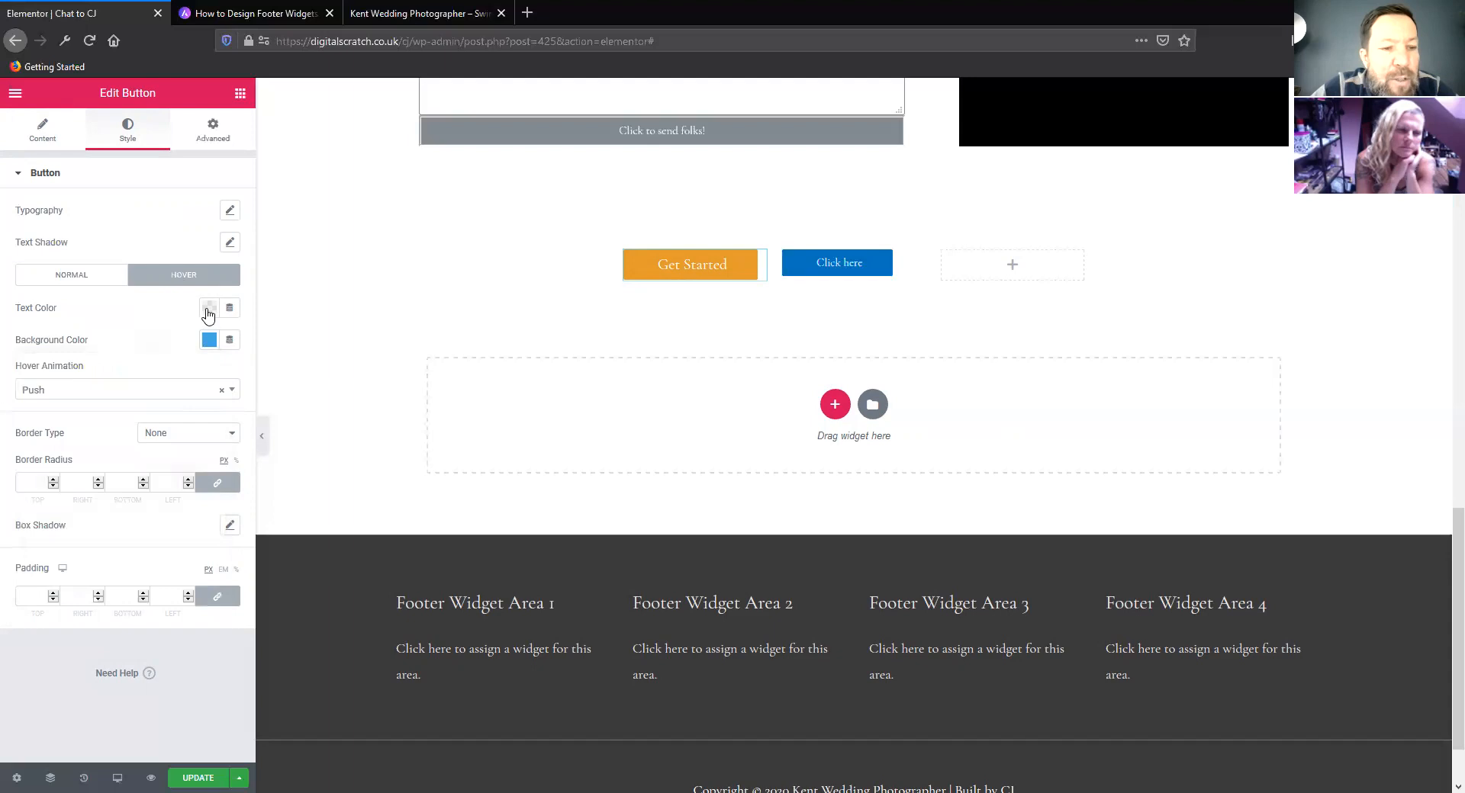
left_click(209, 309)
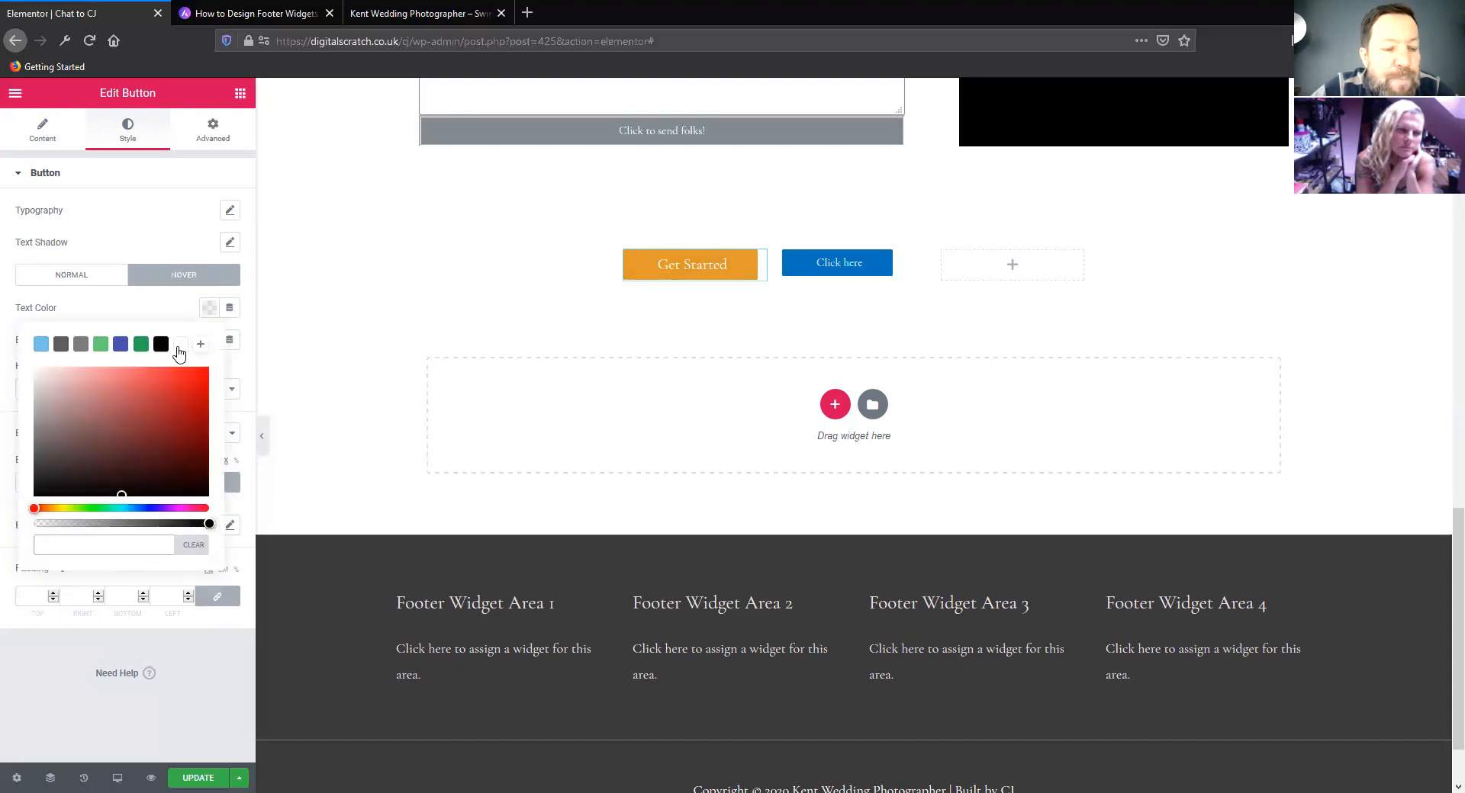
mouse_move(34, 509)
left_mouse_down()
mouse_move(67, 508)
mouse_move(144, 381)
left_mouse_up()
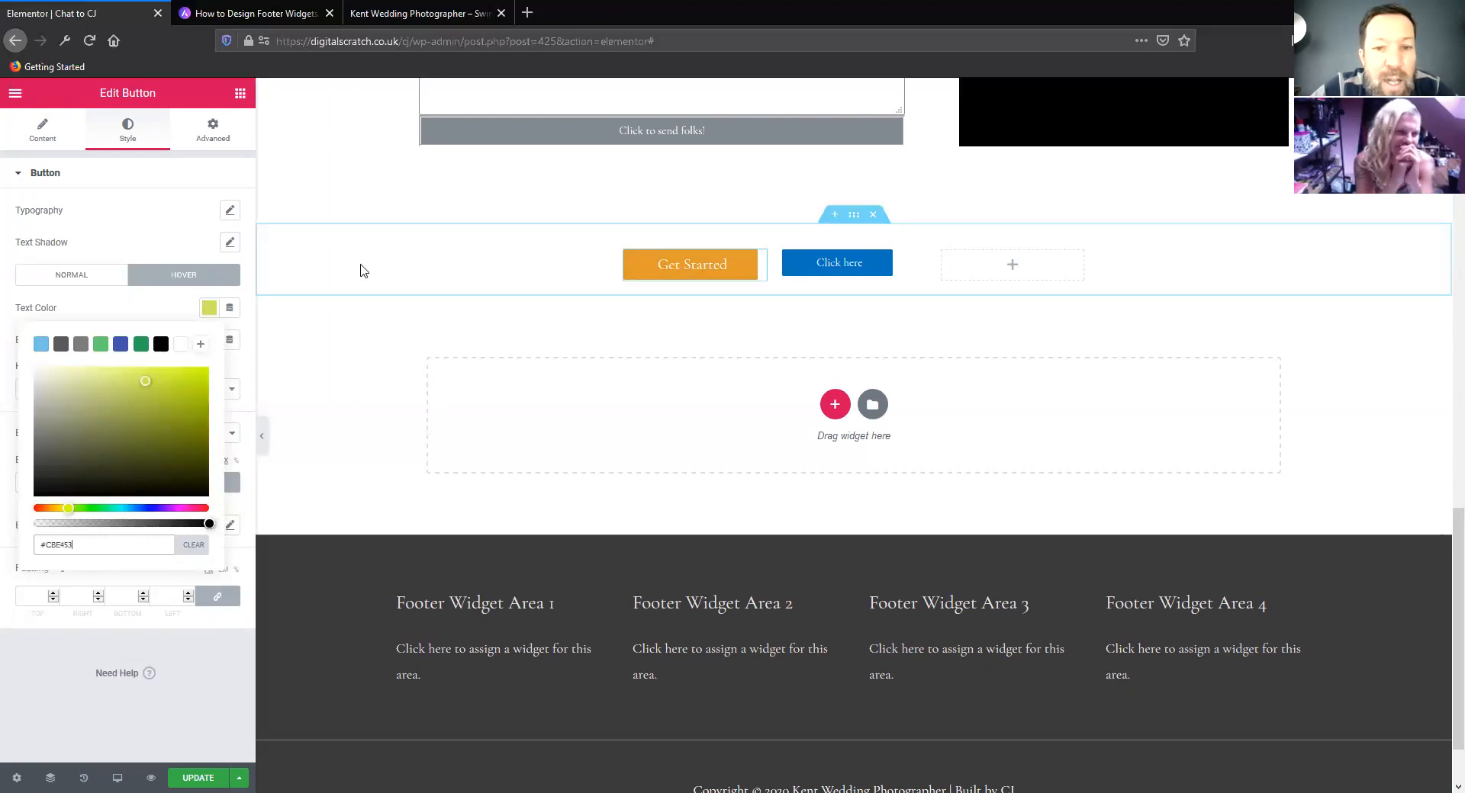
left_click(122, 233)
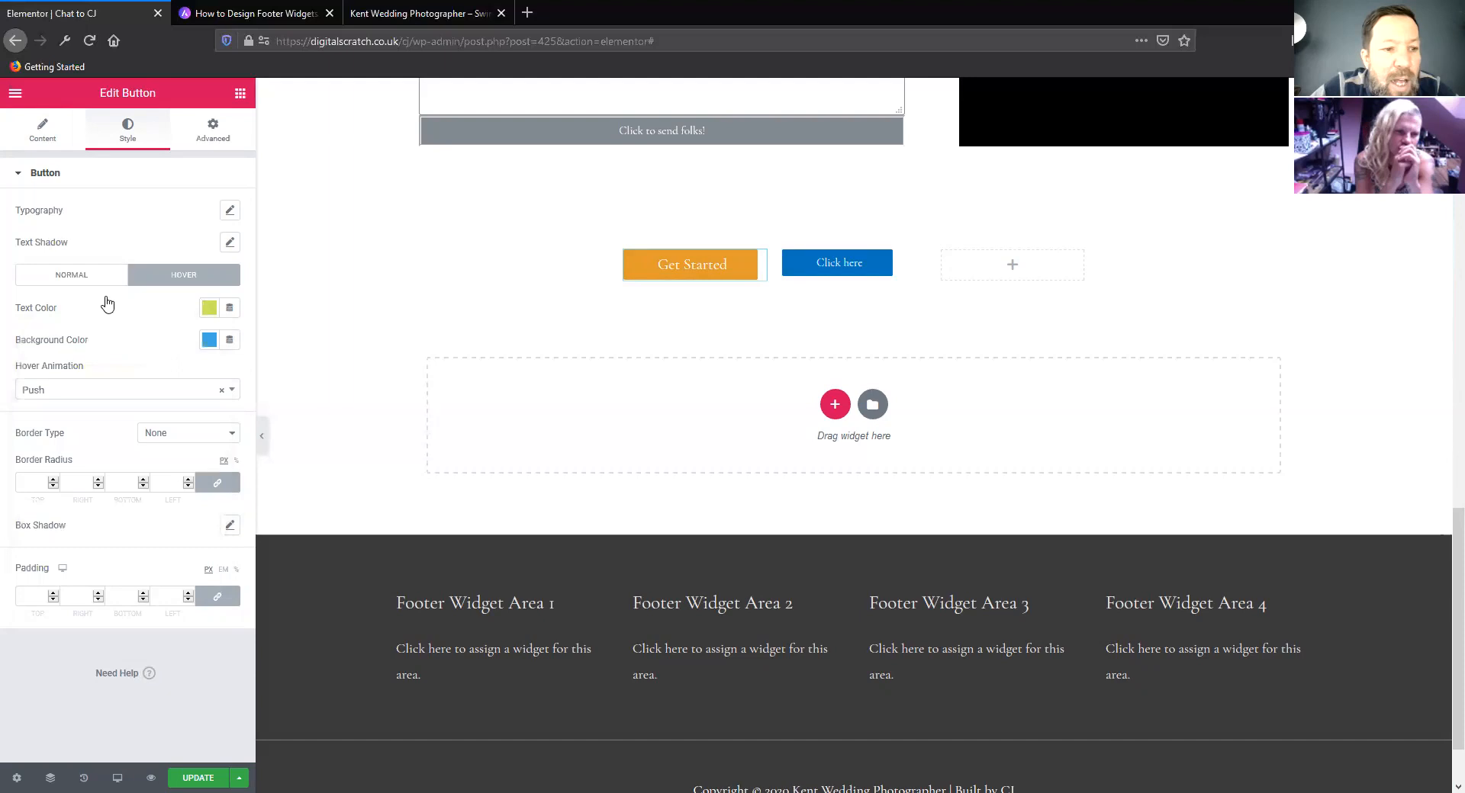
Add a solid border to the Get Started button with a width of 3 on all sides
left_click(183, 446)
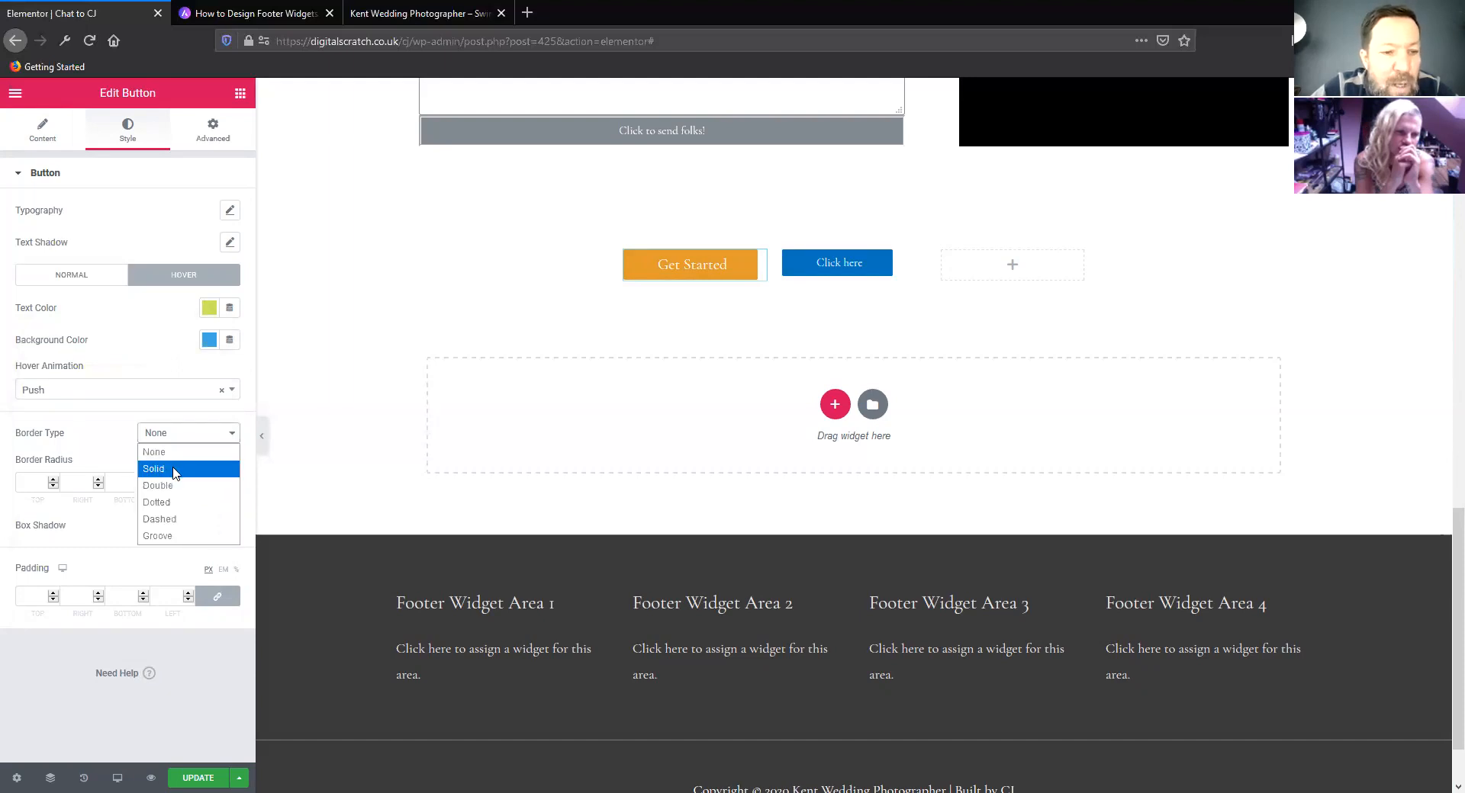
left_click(383, 285)
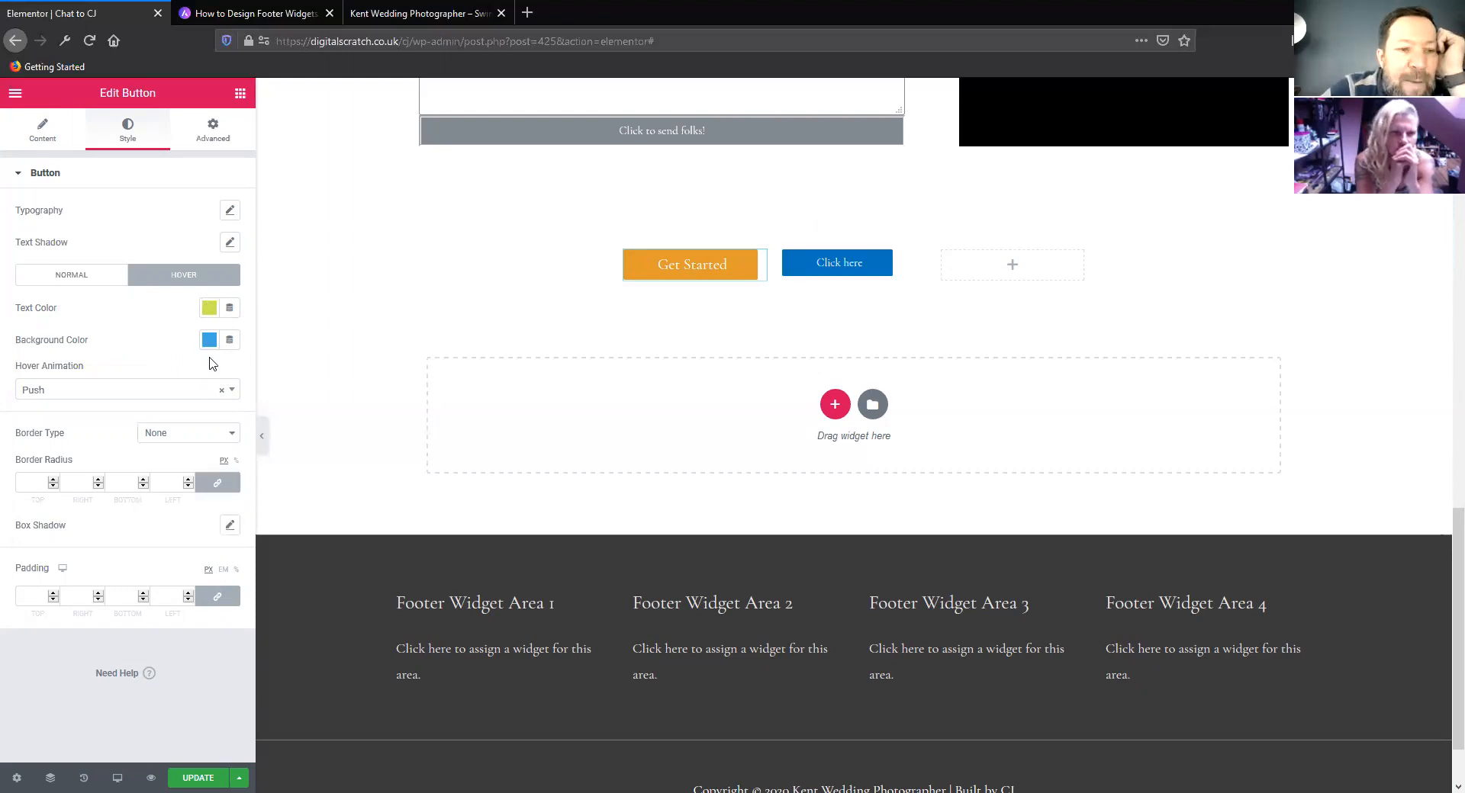
left_click(171, 434)
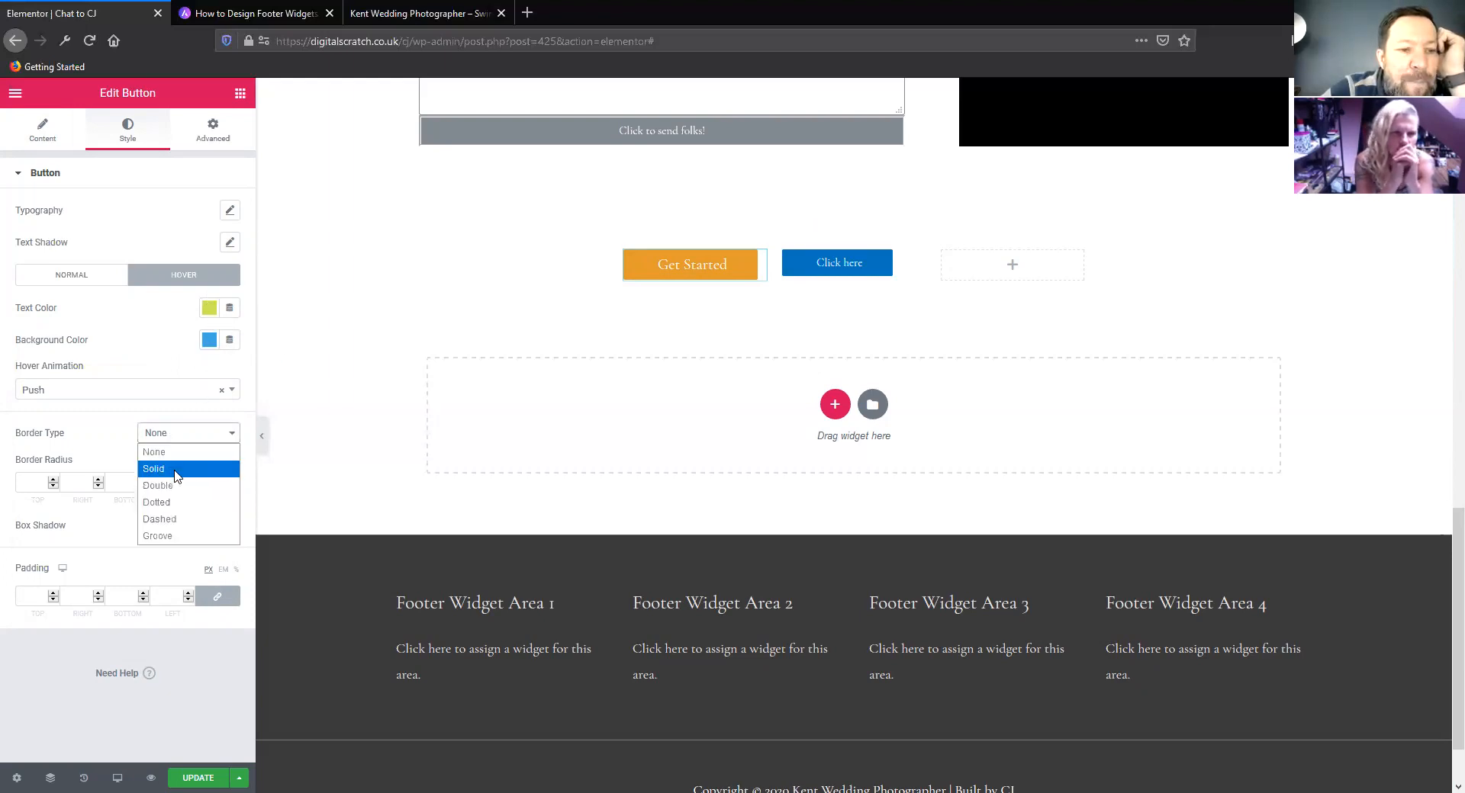
left_click(176, 470)
left_click(54, 523)
left_click(53, 523)
left_click(54, 522)
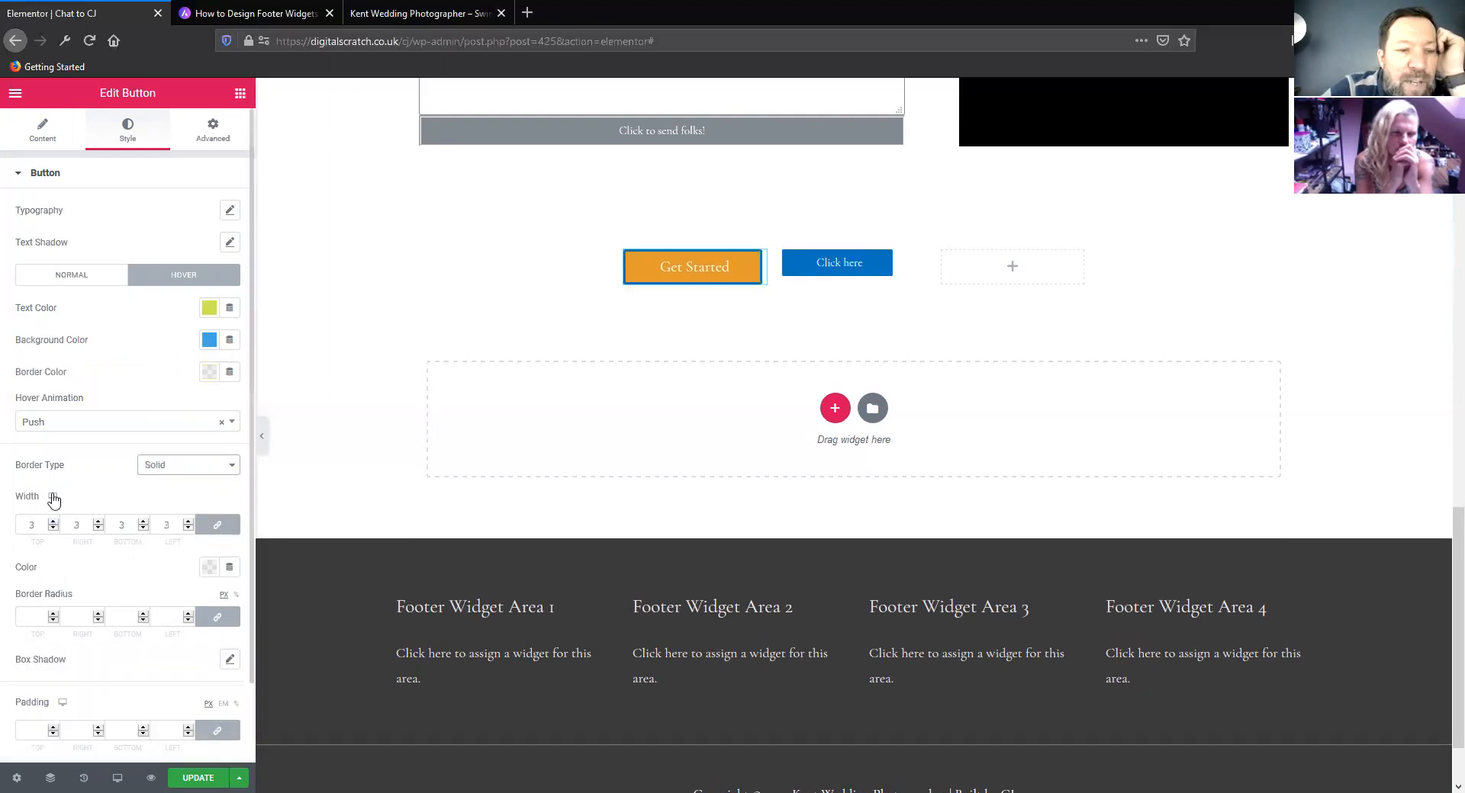
Copy the Get Started button's normal background colour #E39A2D and paste it as its border colour
left_click(94, 280)
left_click(208, 341)
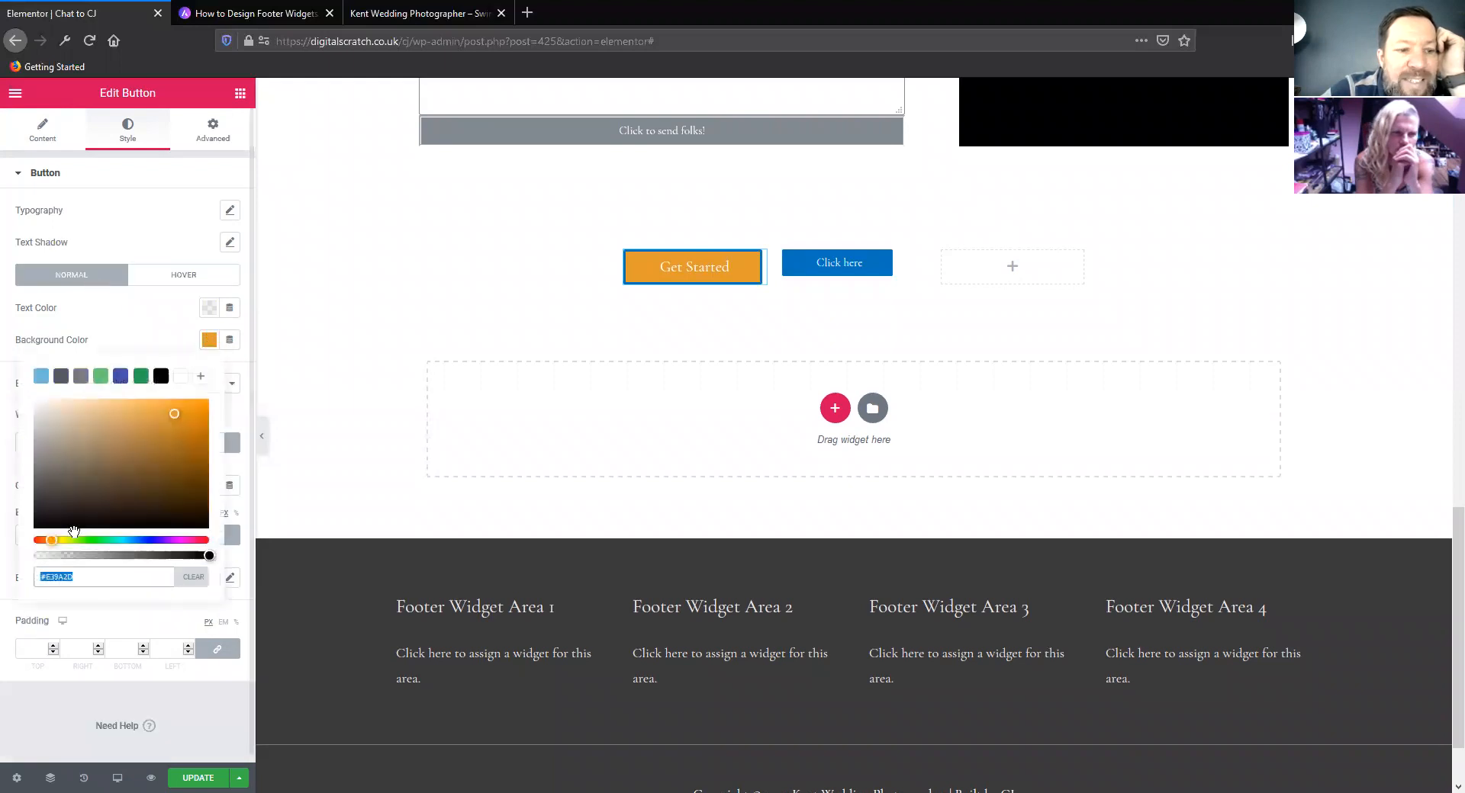
right_click(52, 578)
left_click(115, 371)
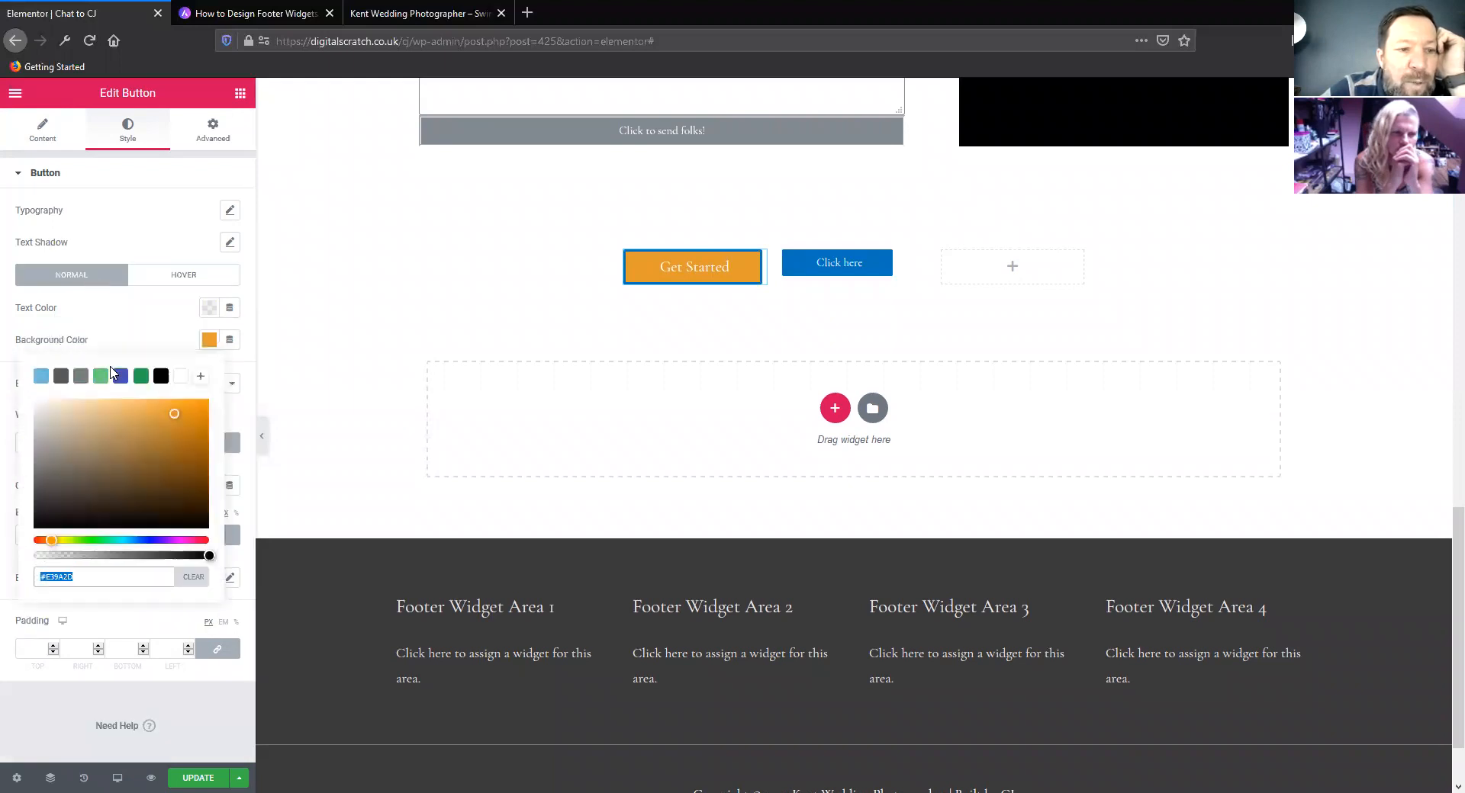
left_click(141, 321)
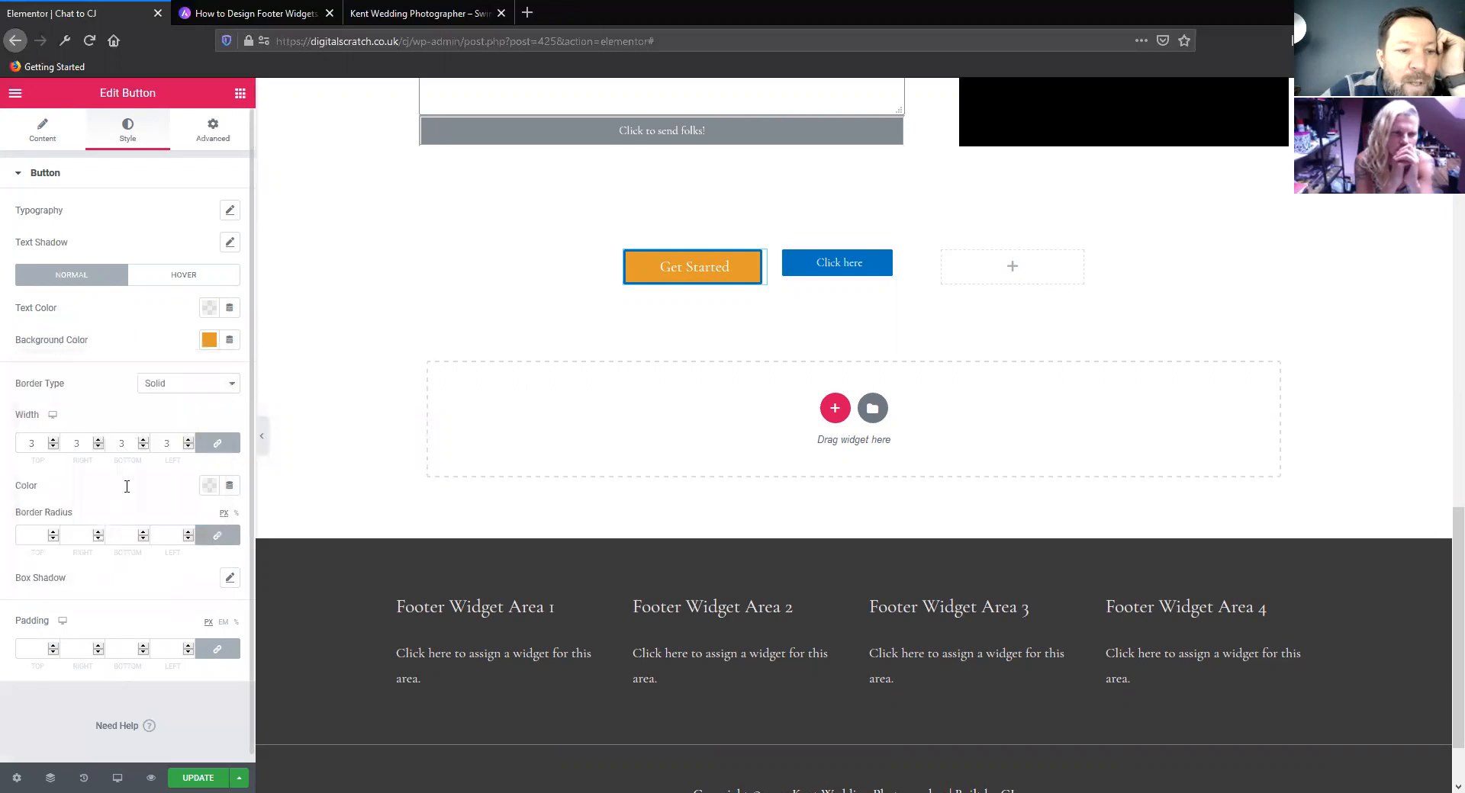
left_click(208, 486)
right_click(79, 722)
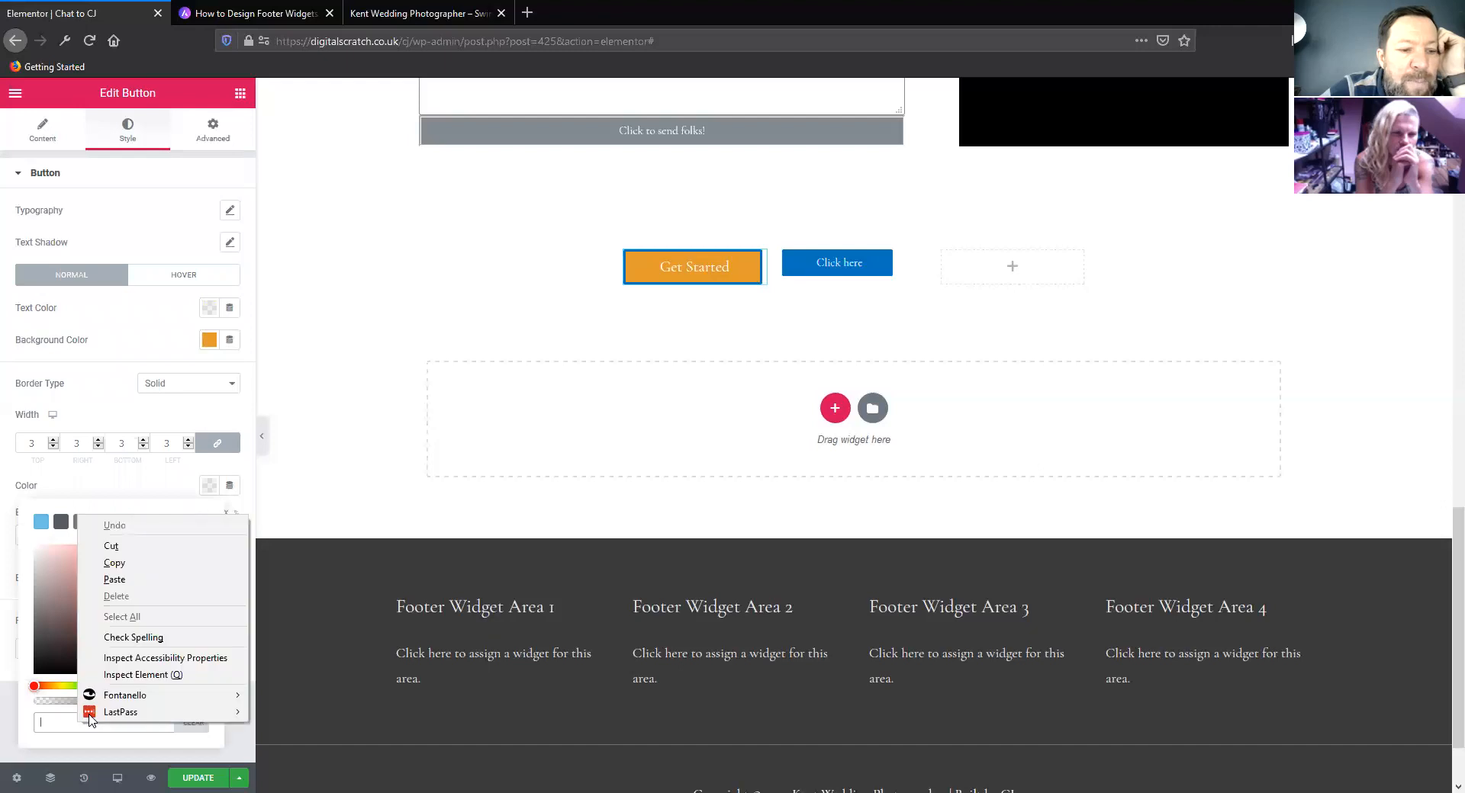
left_click(115, 580)
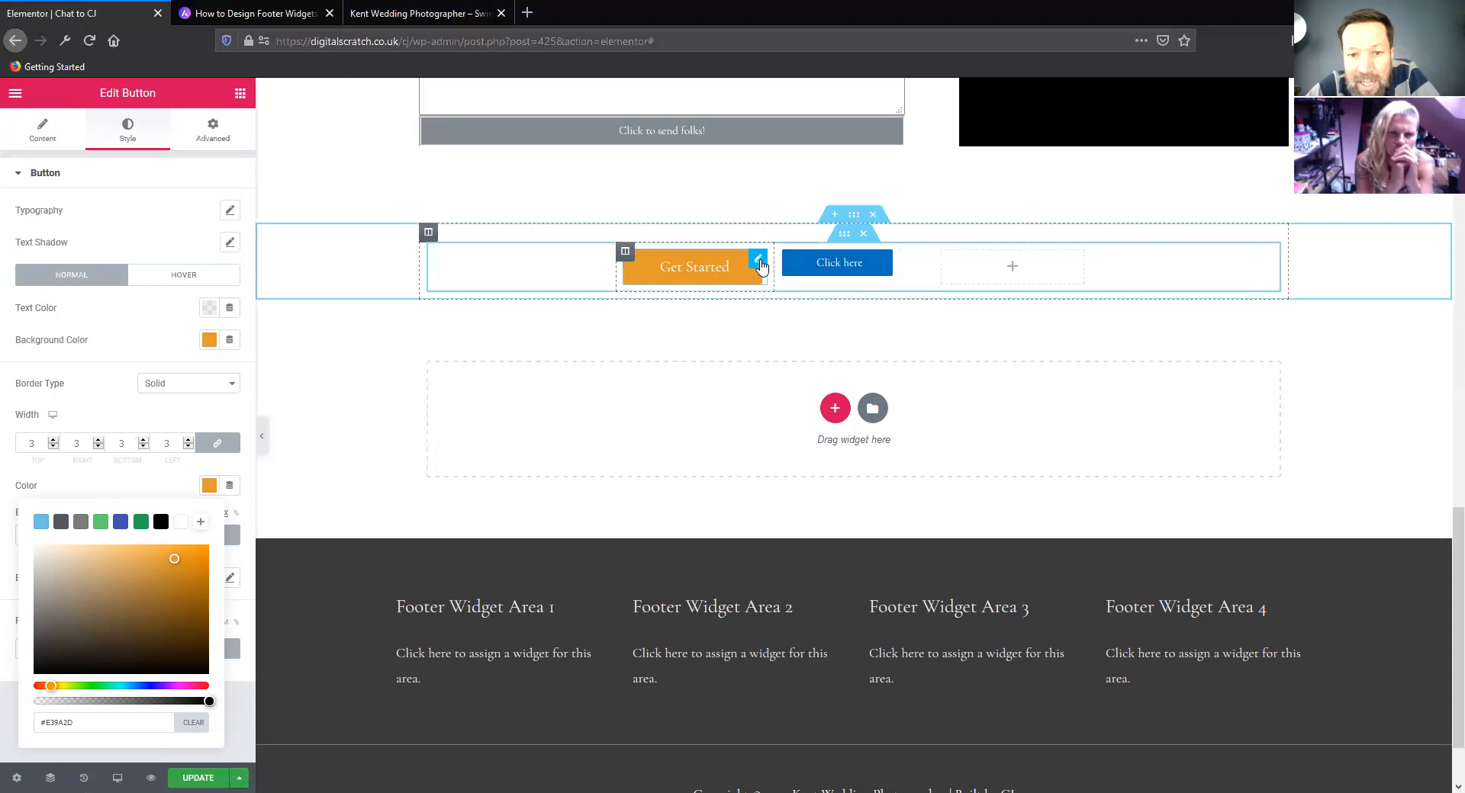
Copy the Get Started button's style onto the Click here button and update the page
right_click(760, 265)
left_click(793, 328)
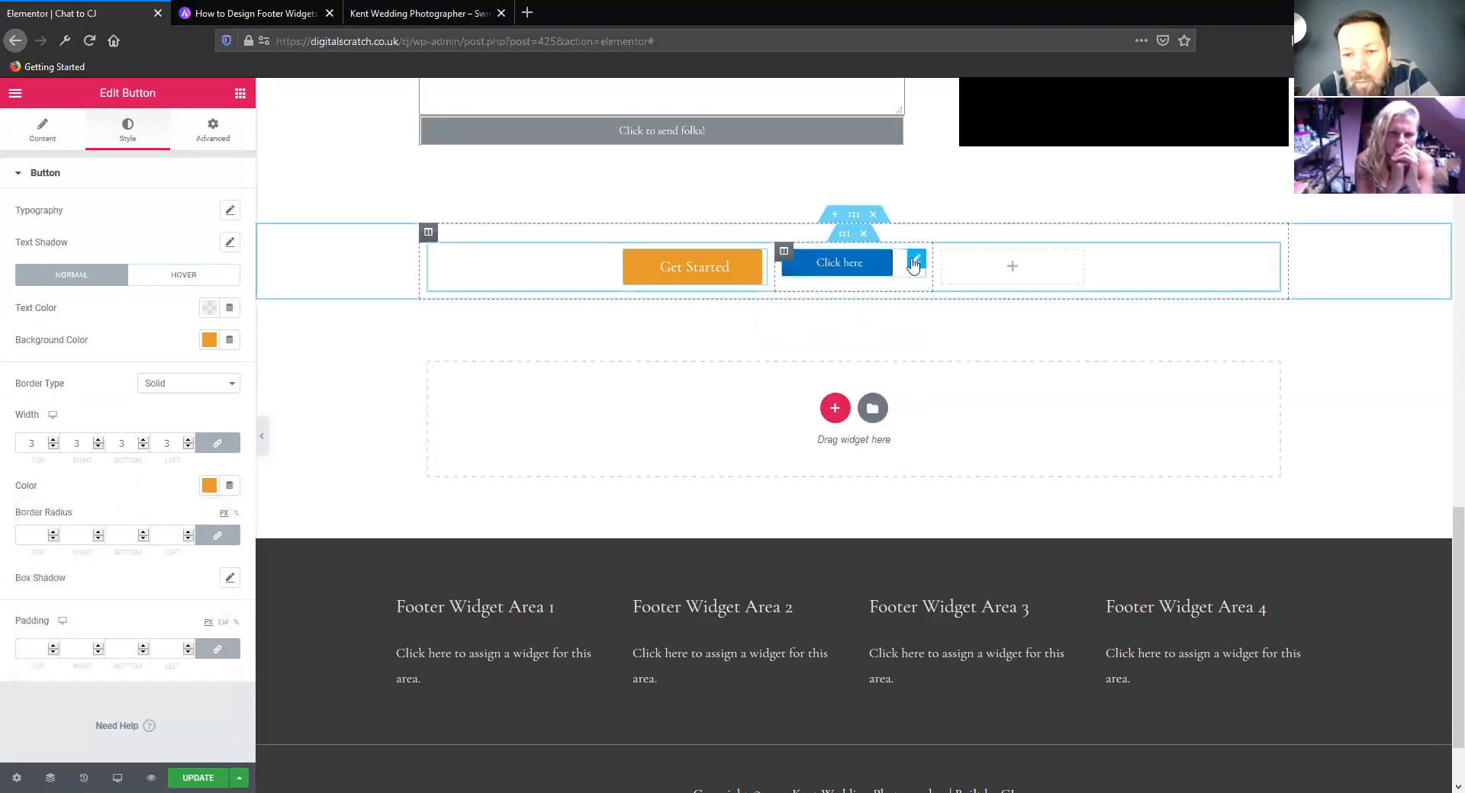
right_click(913, 264)
left_click(937, 368)
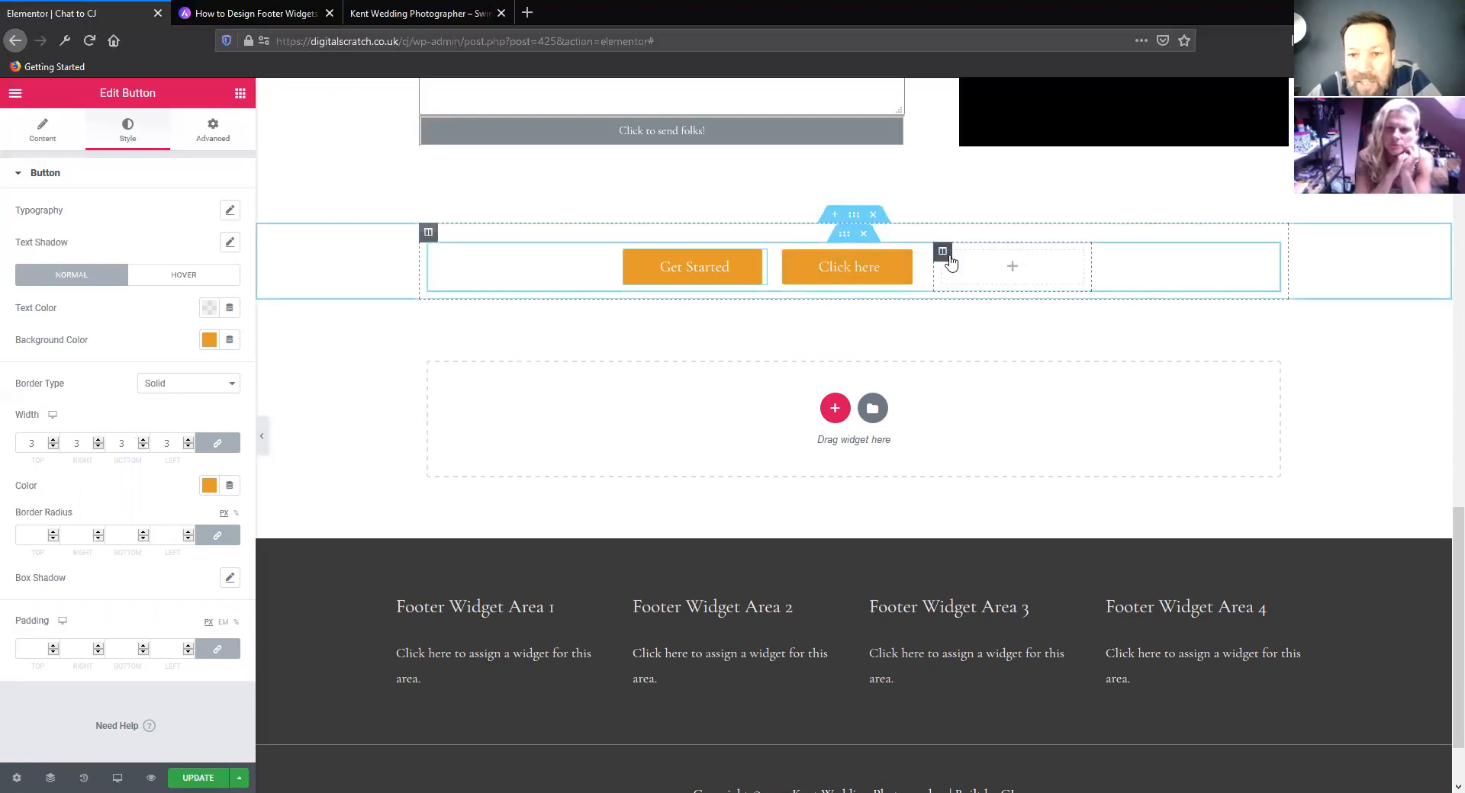
left_click(200, 776)
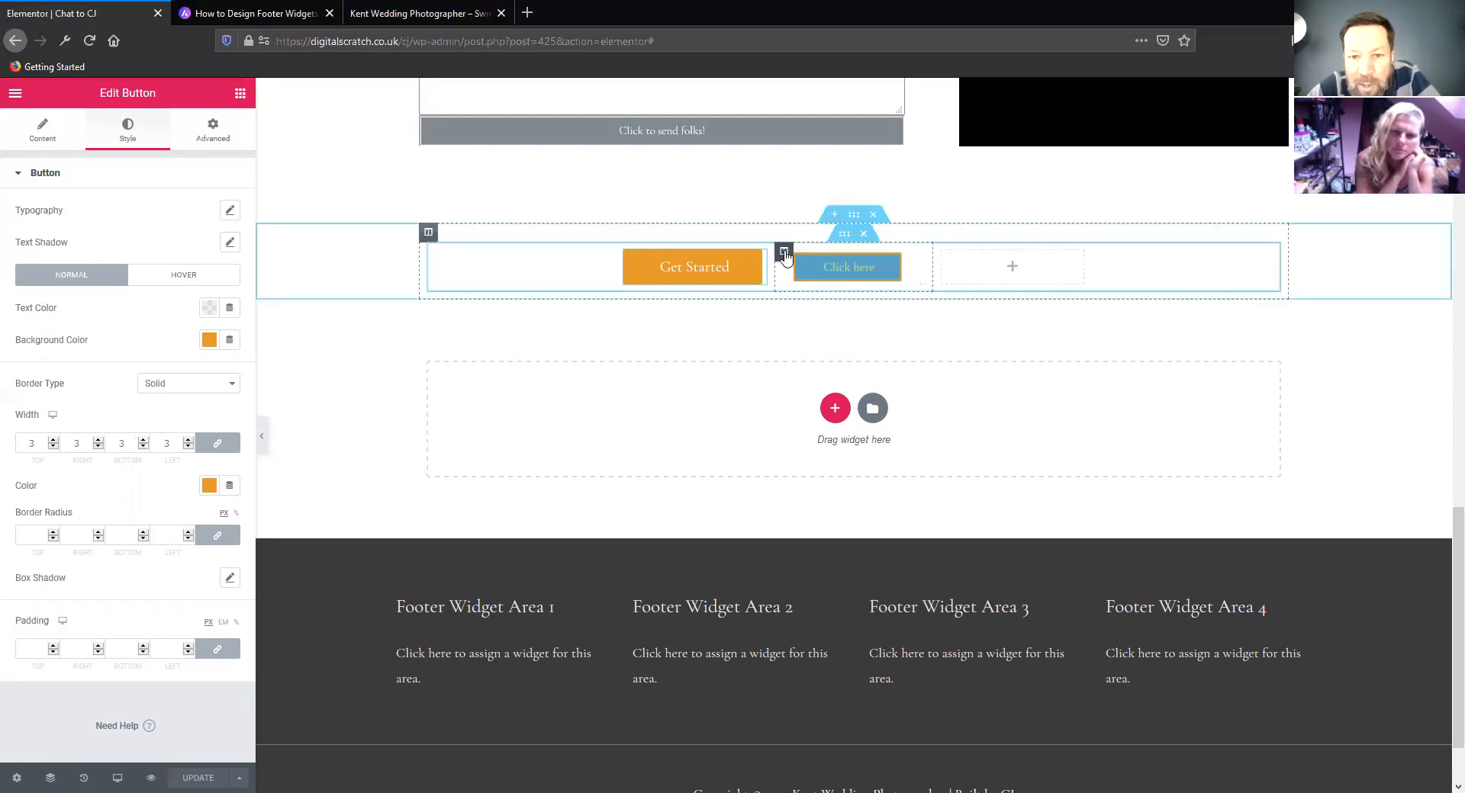
Duplicate the Click here button, move the copy into the third column, and delete the middle column
right_click(916, 263)
left_click(952, 294)
left_click_drag(915, 321, 830, 398)
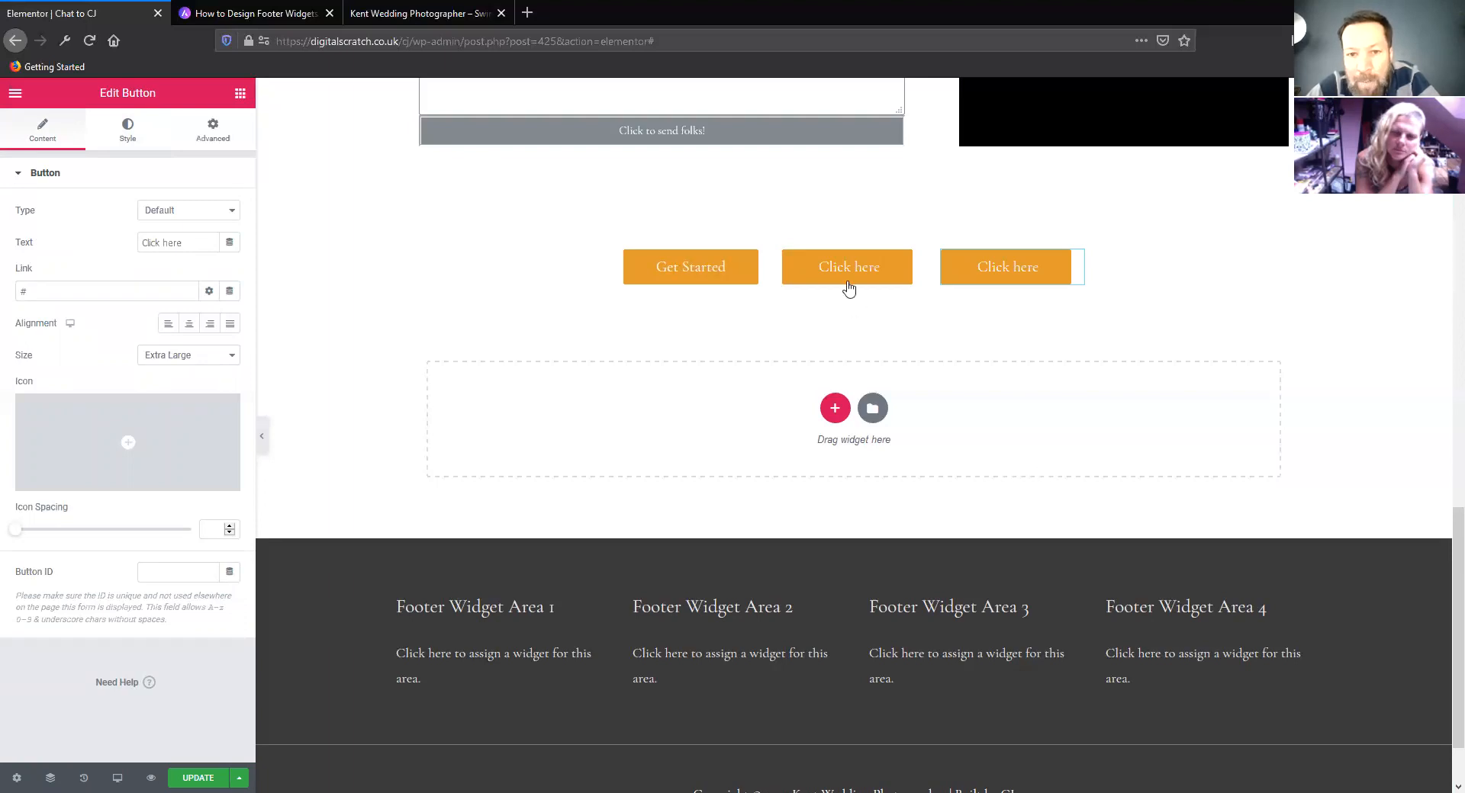
right_click(784, 254)
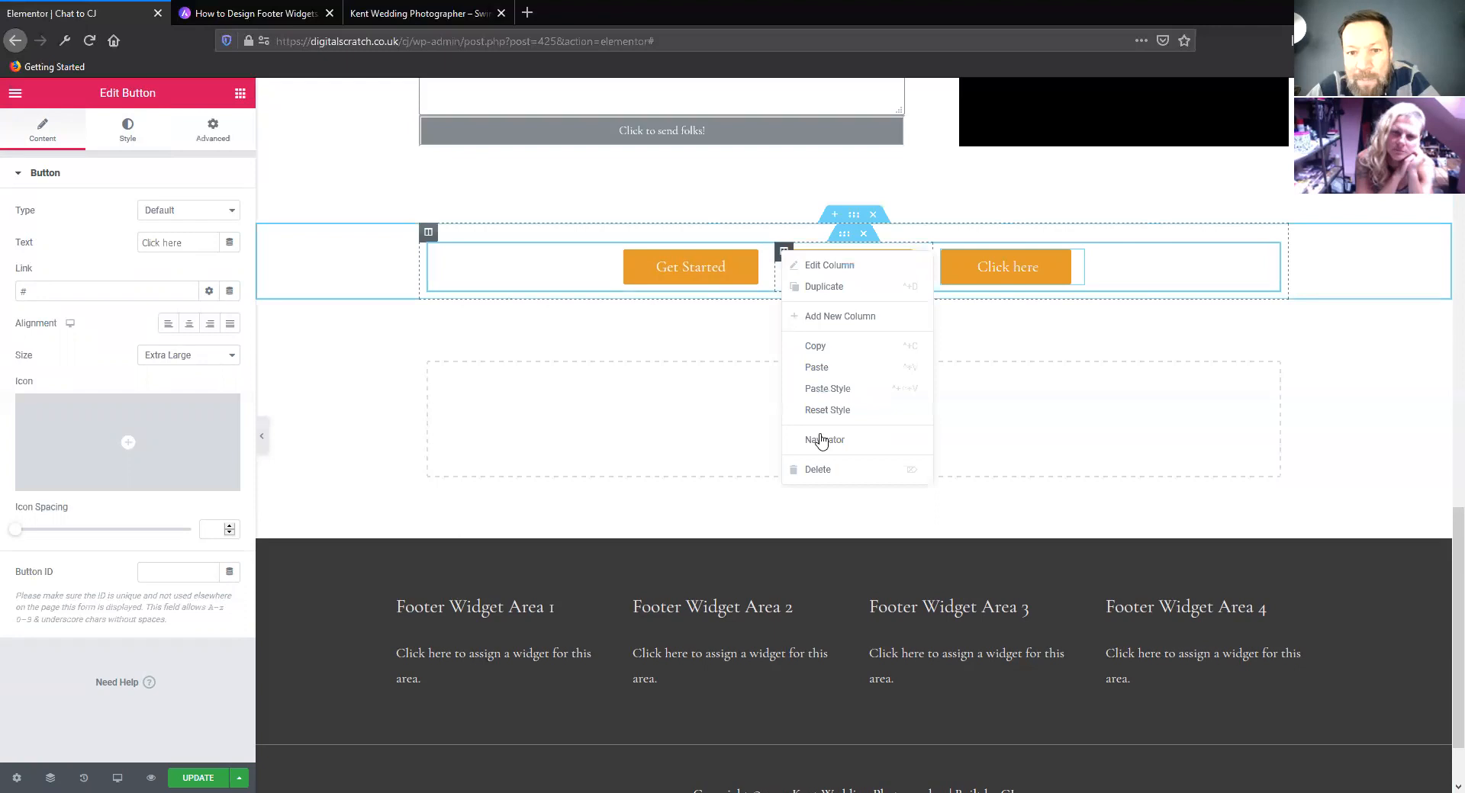
left_click(832, 472)
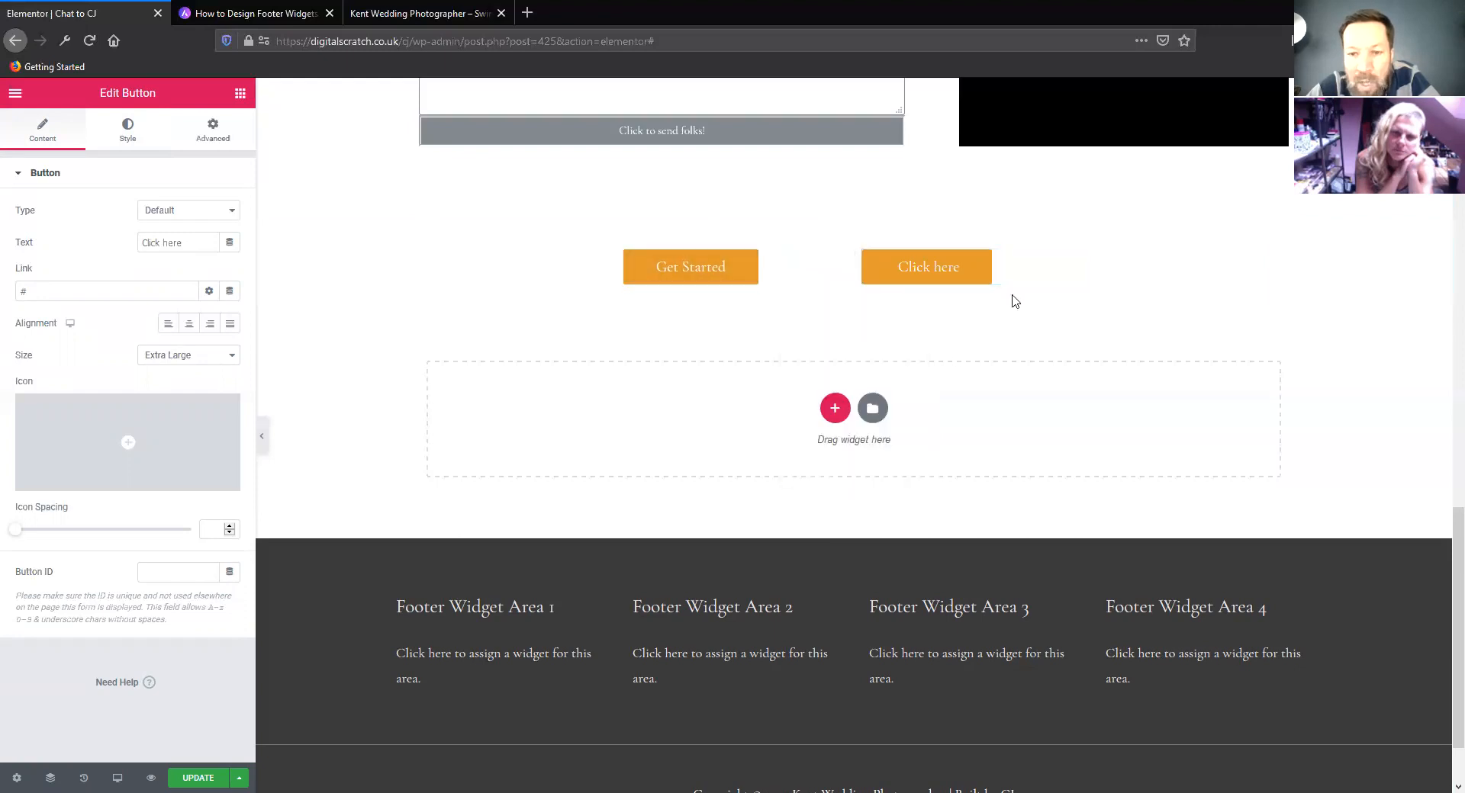
Make the remaining Click here button's normal background fully transparent, using #E39A2D00
left_click(1076, 261)
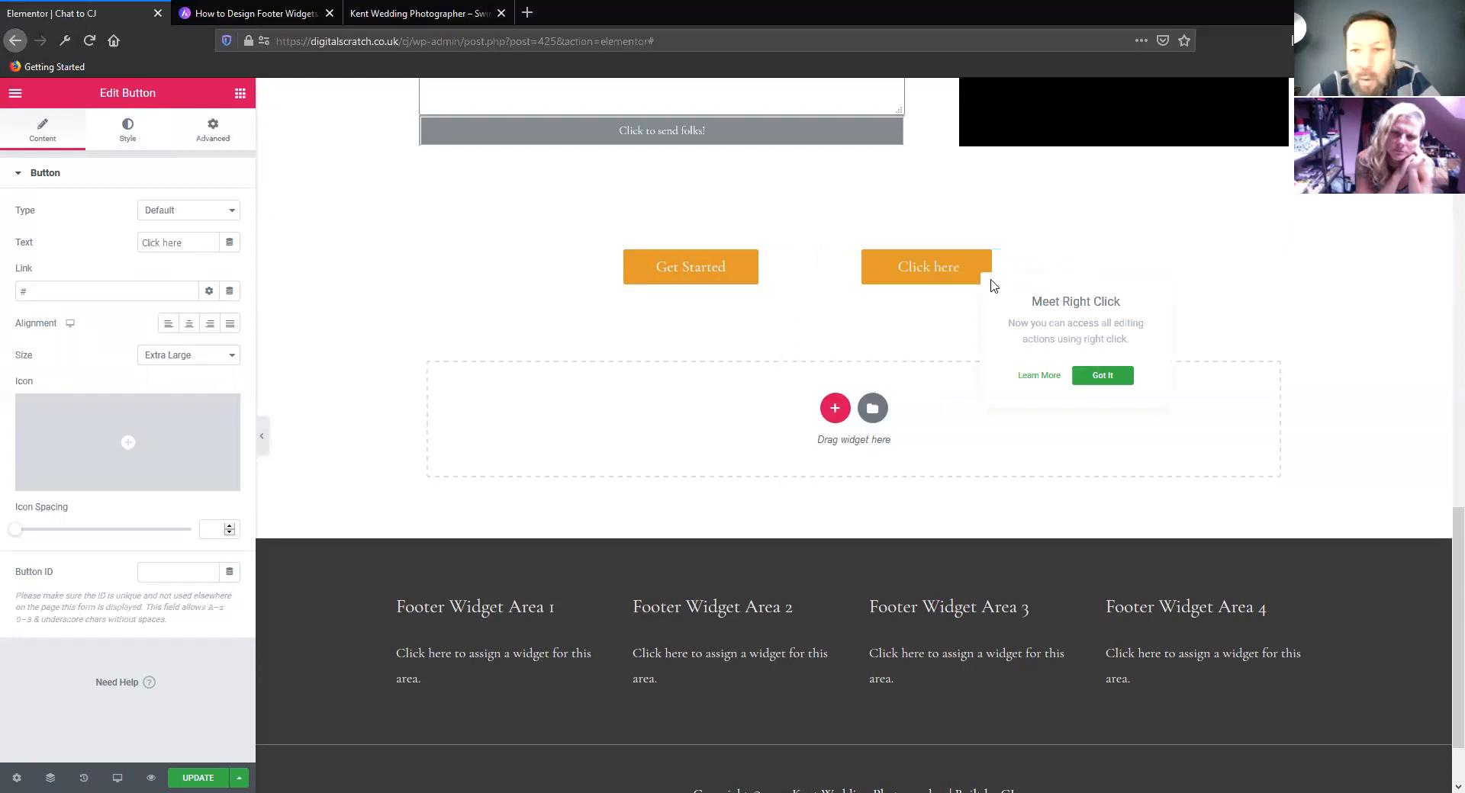
left_click(128, 138)
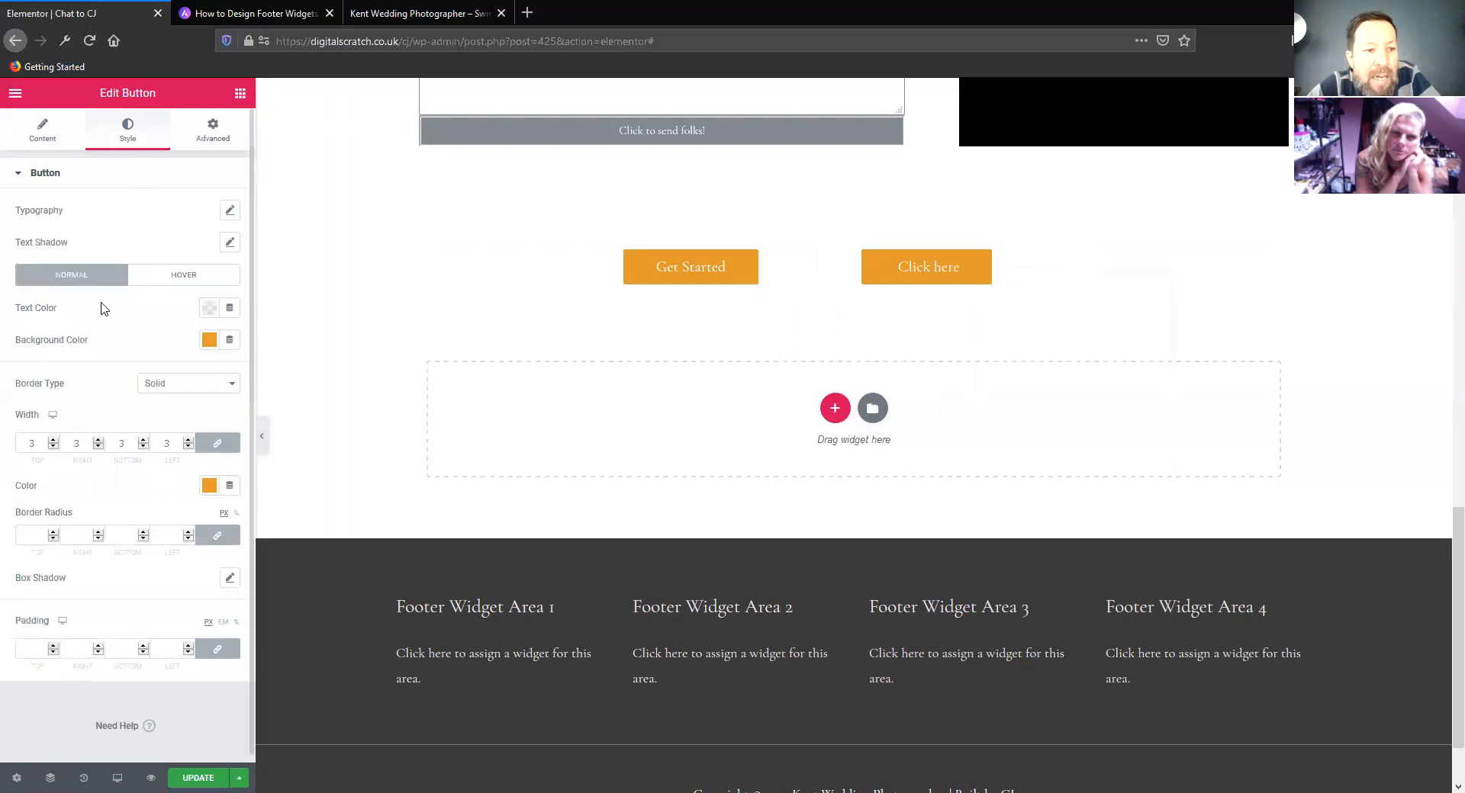
left_click(209, 341)
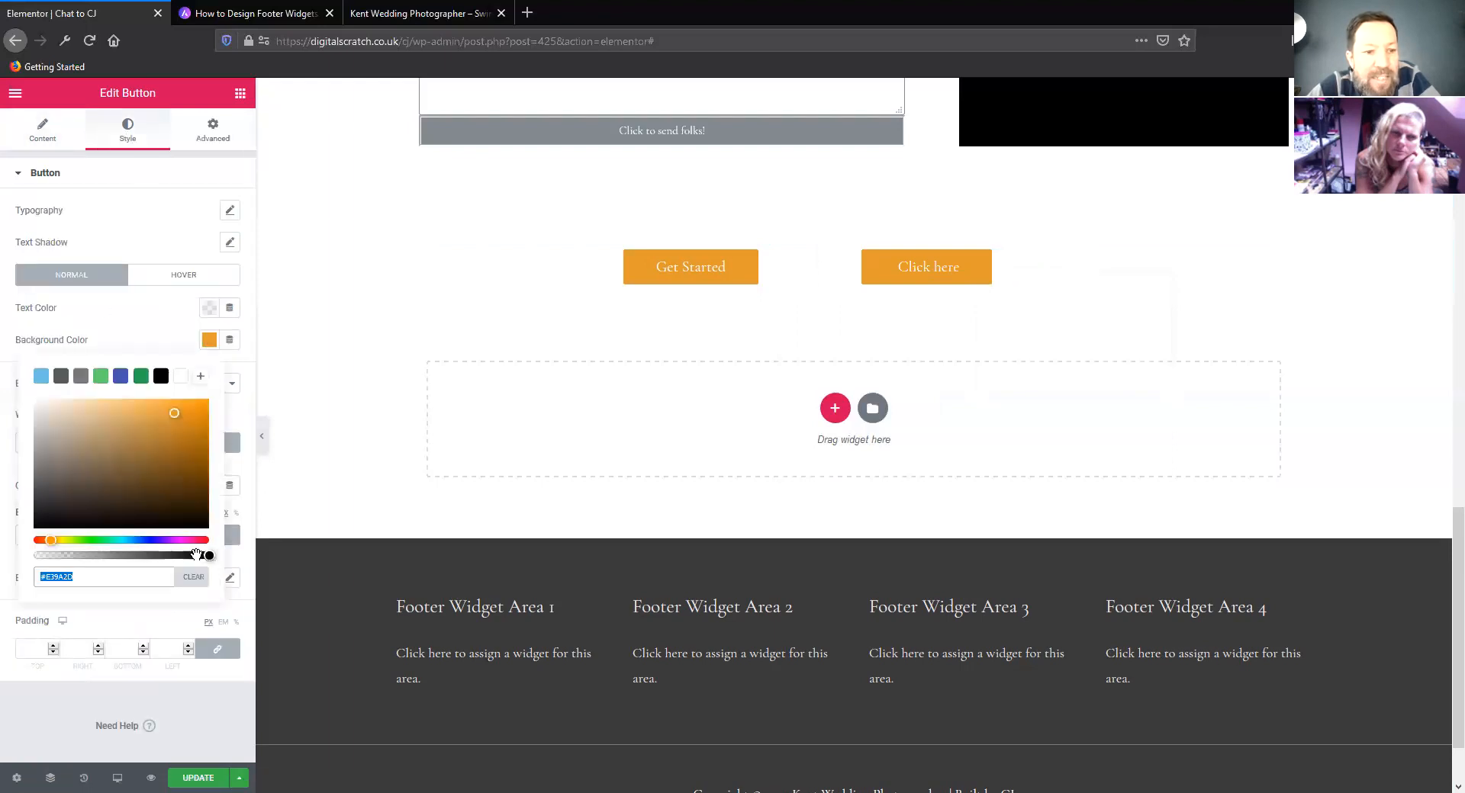
left_click_drag(206, 556, 10, 565)
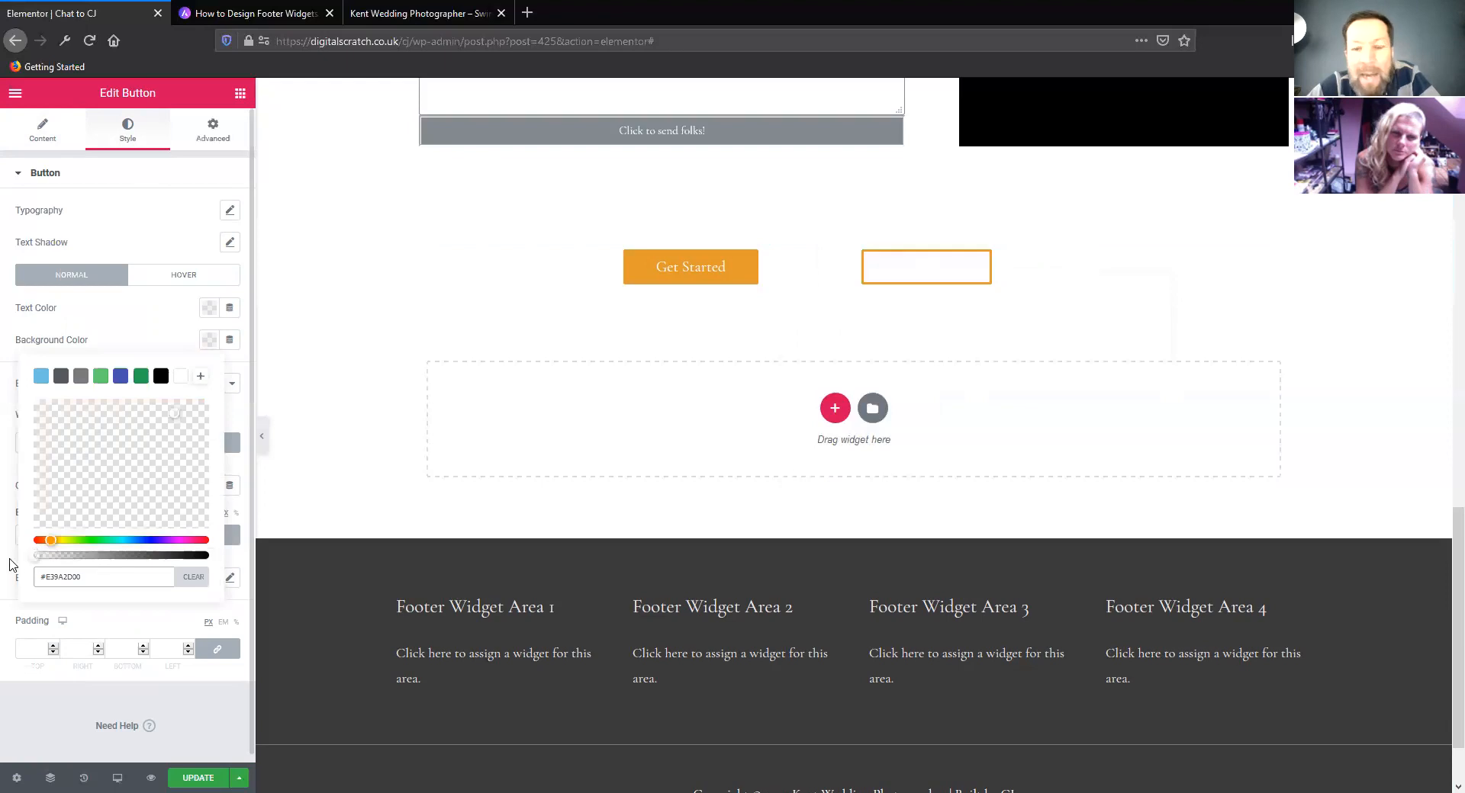
left_click(118, 309)
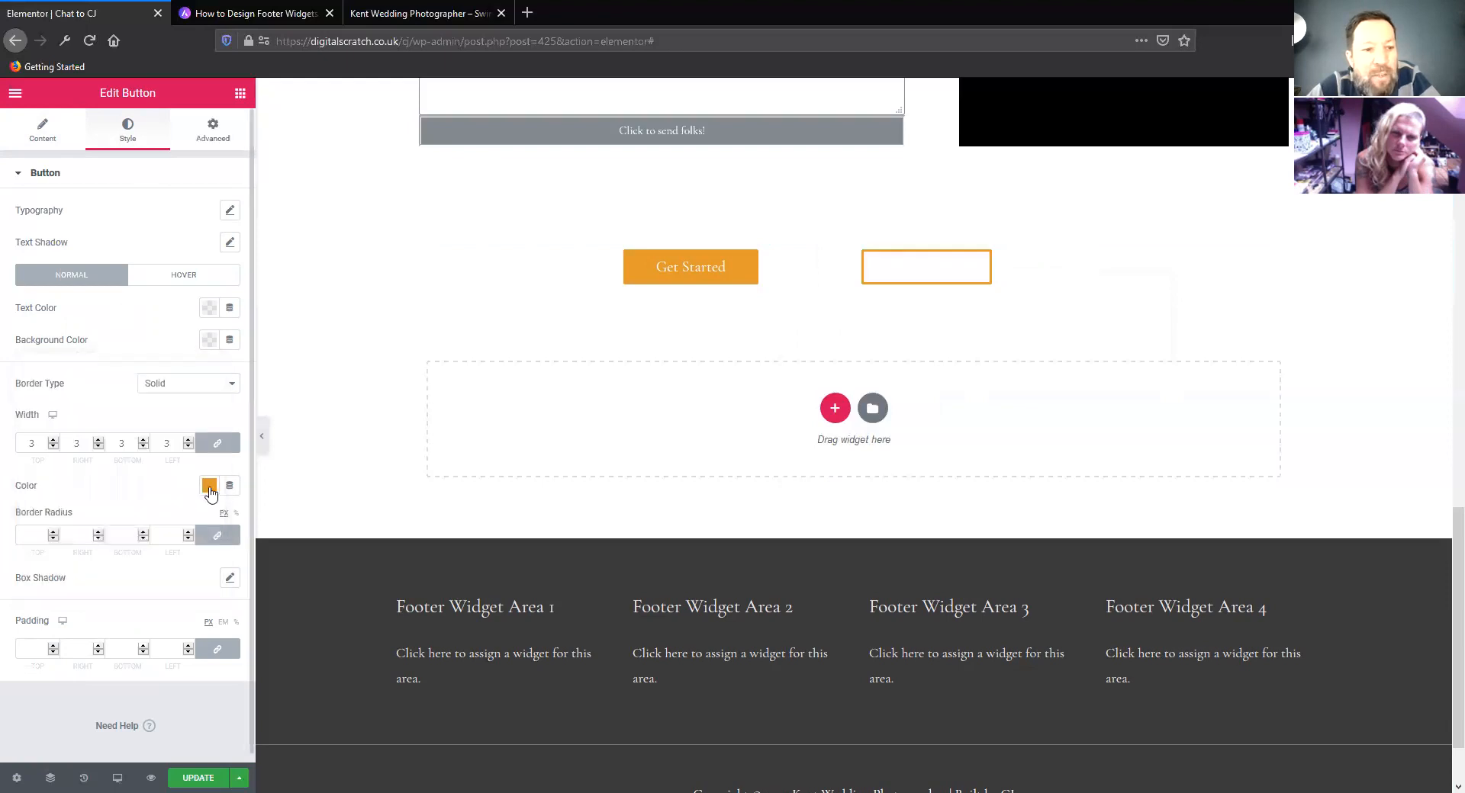
Copy the Click here button's border colour #E39A2D and paste it as its normal text colour
left_click(209, 488)
right_click(57, 721)
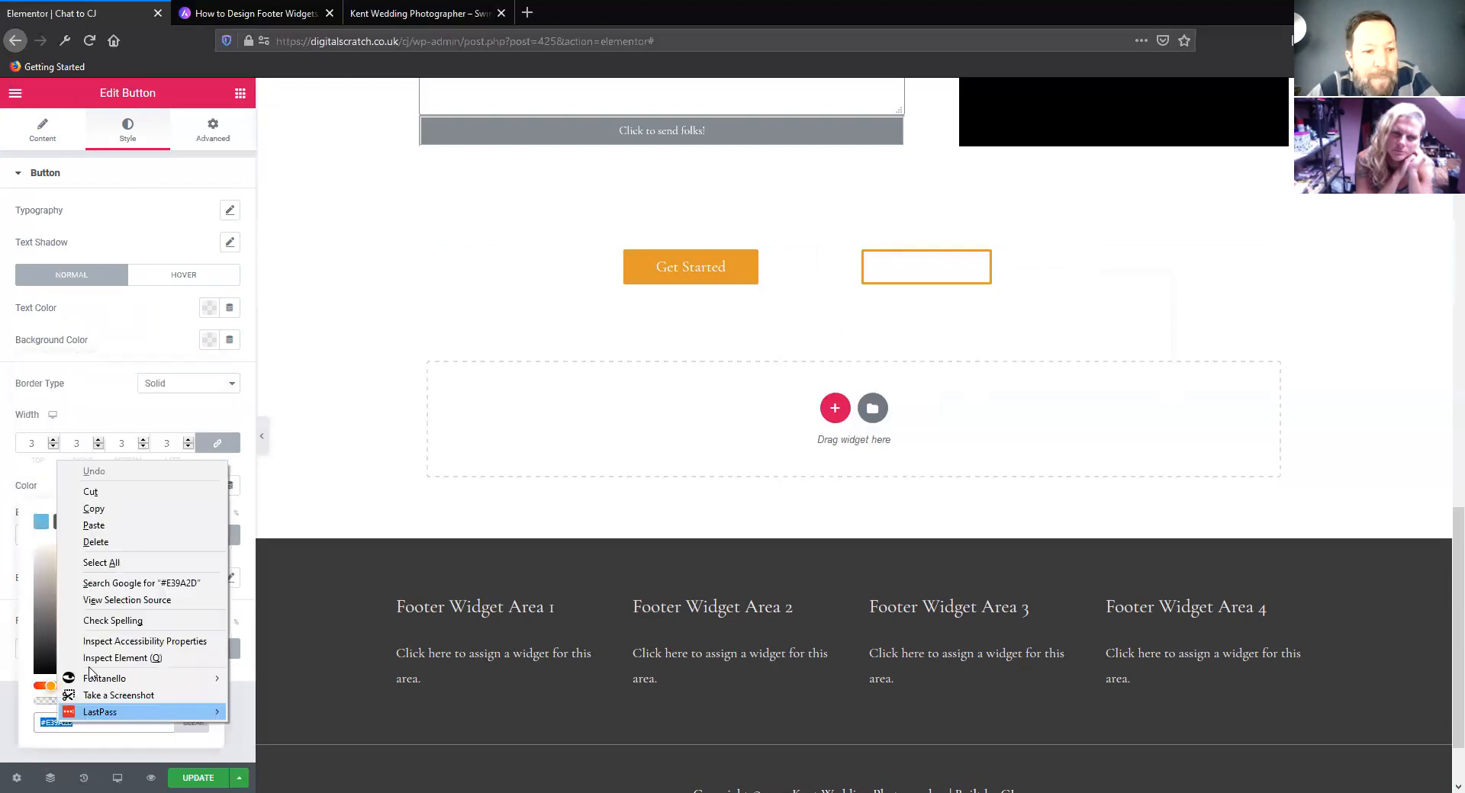
left_click(114, 508)
left_click(209, 307)
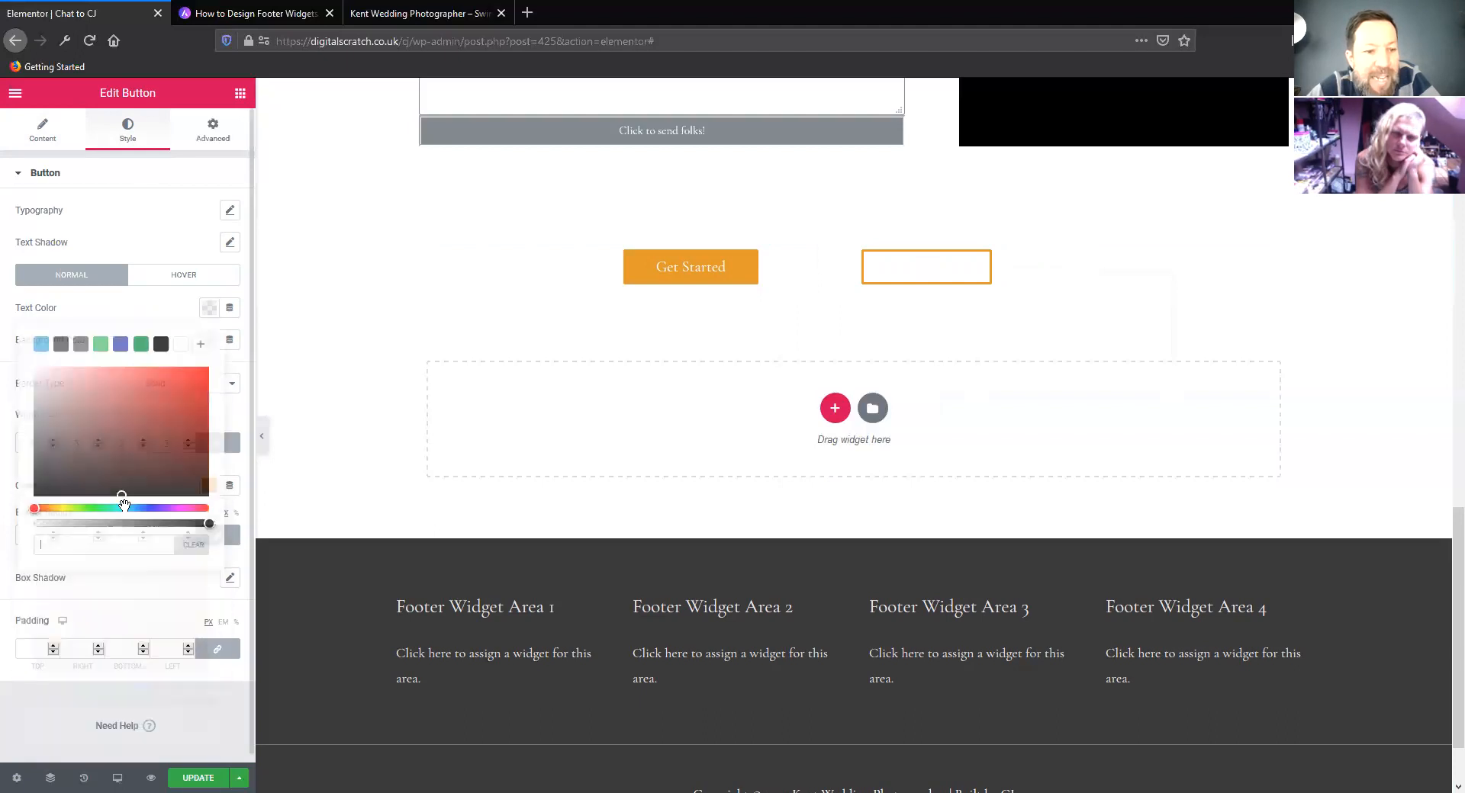
right_click(66, 547)
left_click(103, 611)
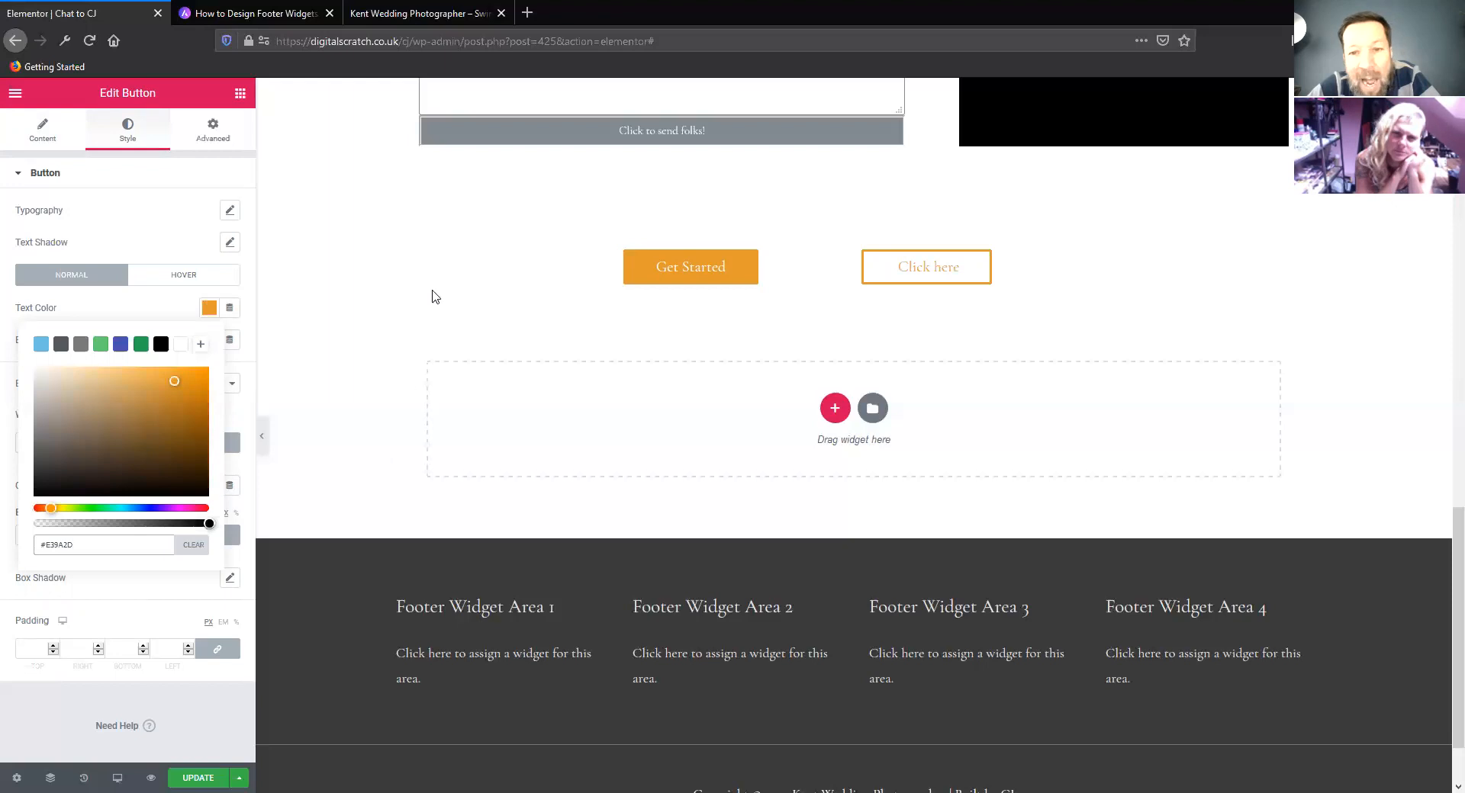
Narrow the column holding the Get Started button so the Click here button sits closer beside it
left_click_drag(829, 267, 801, 273)
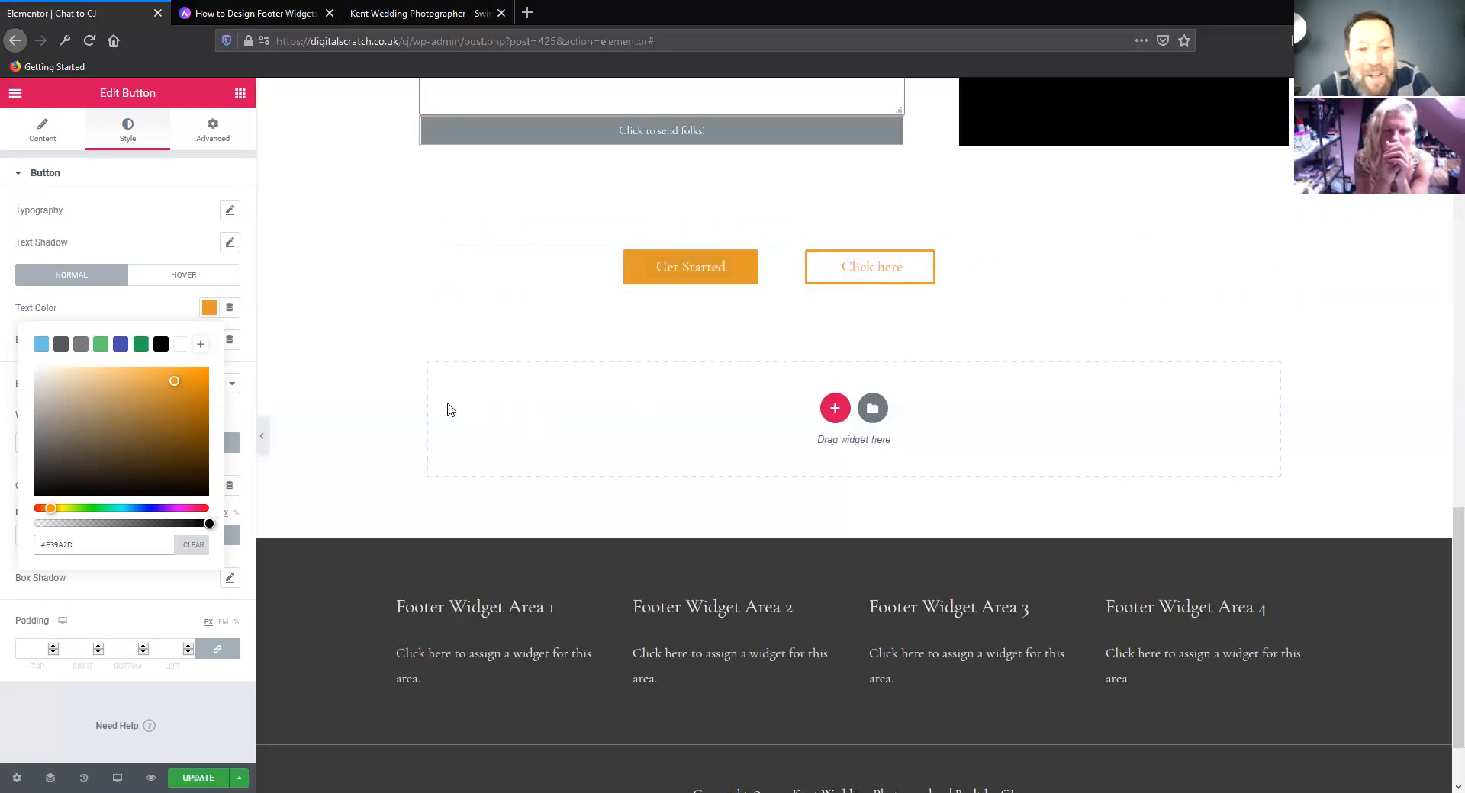
left_click(206, 311)
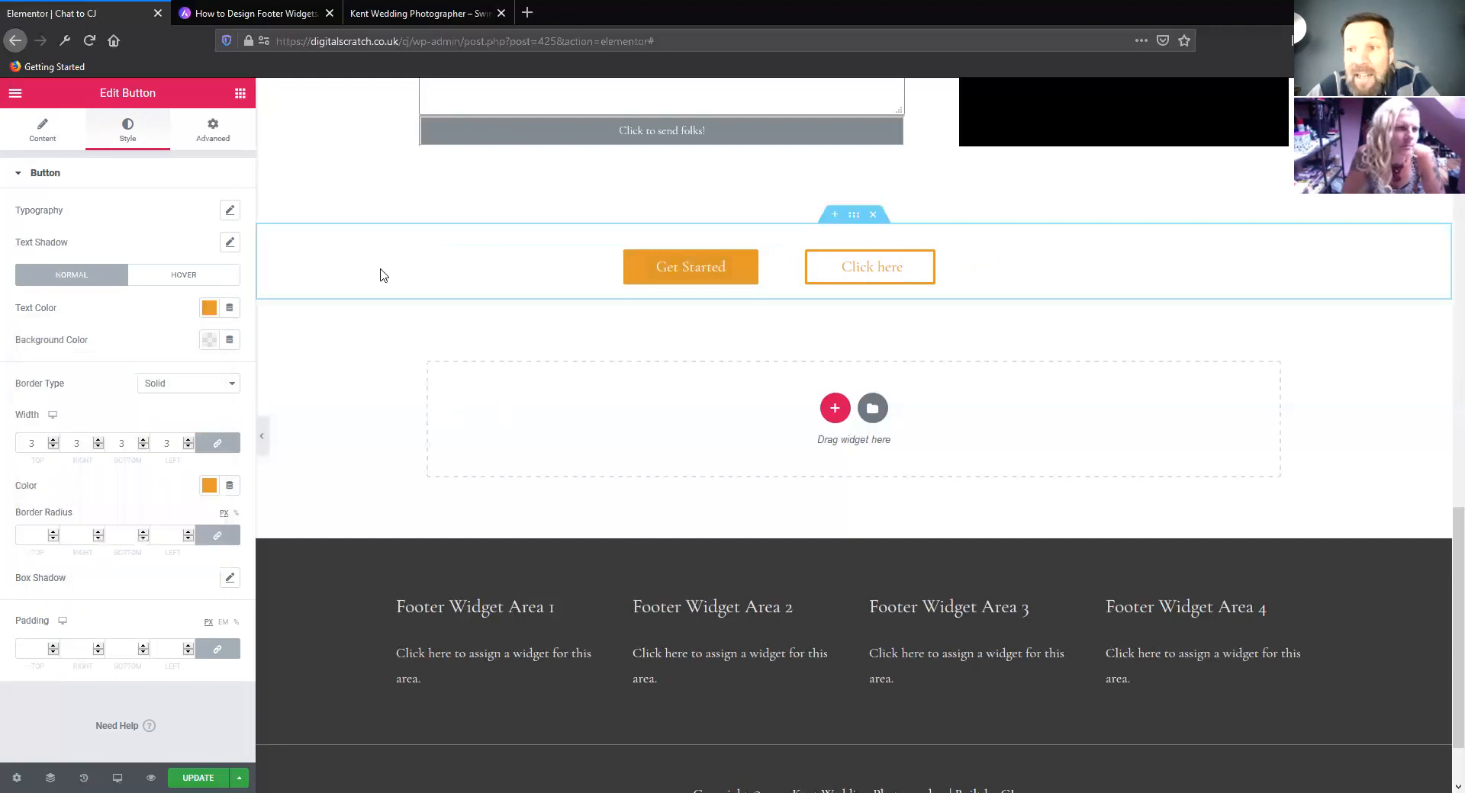
scroll(418, 396, "up", 3)
scroll(418, 396, "down", 1)
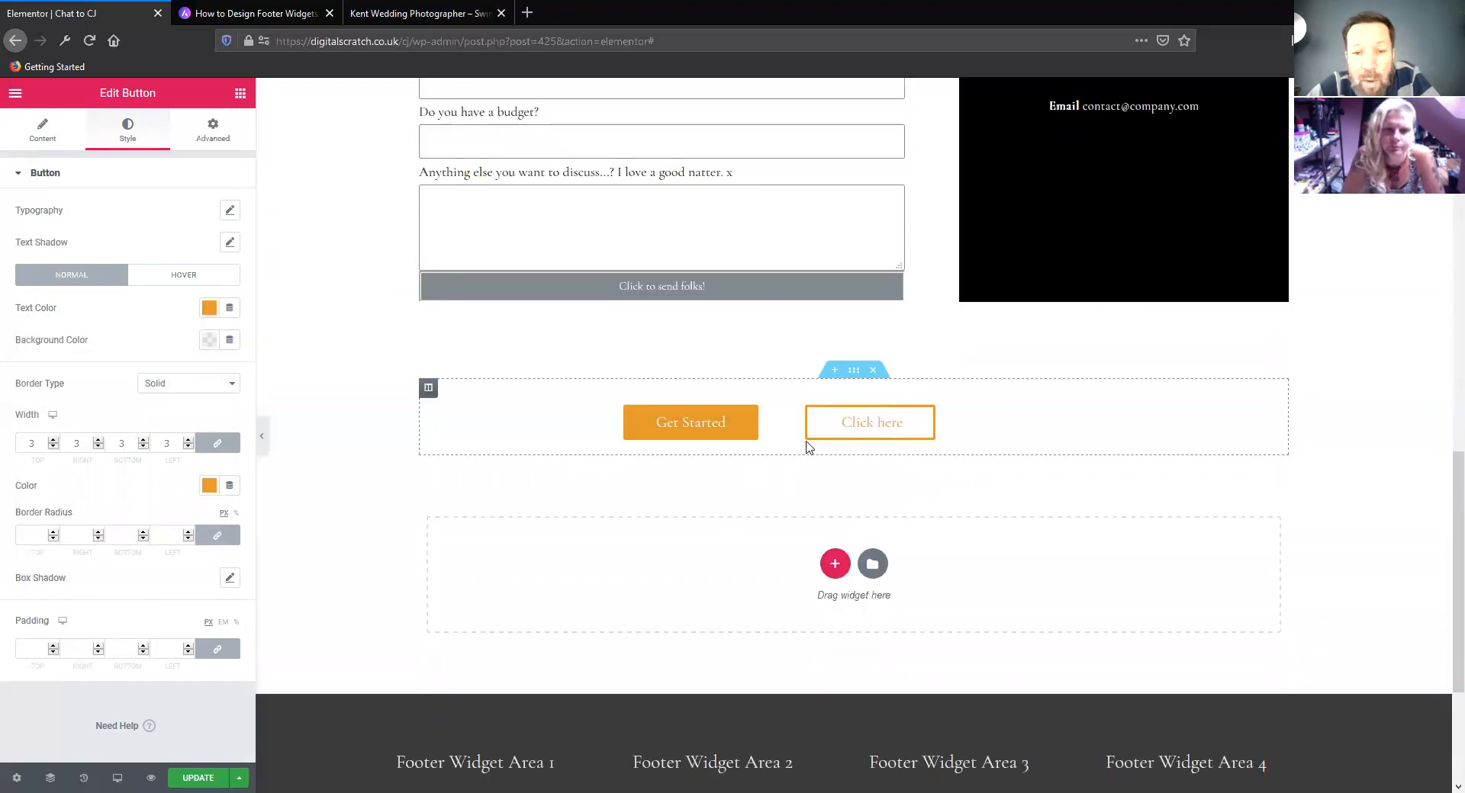
left_click_drag(791, 421, 779, 421)
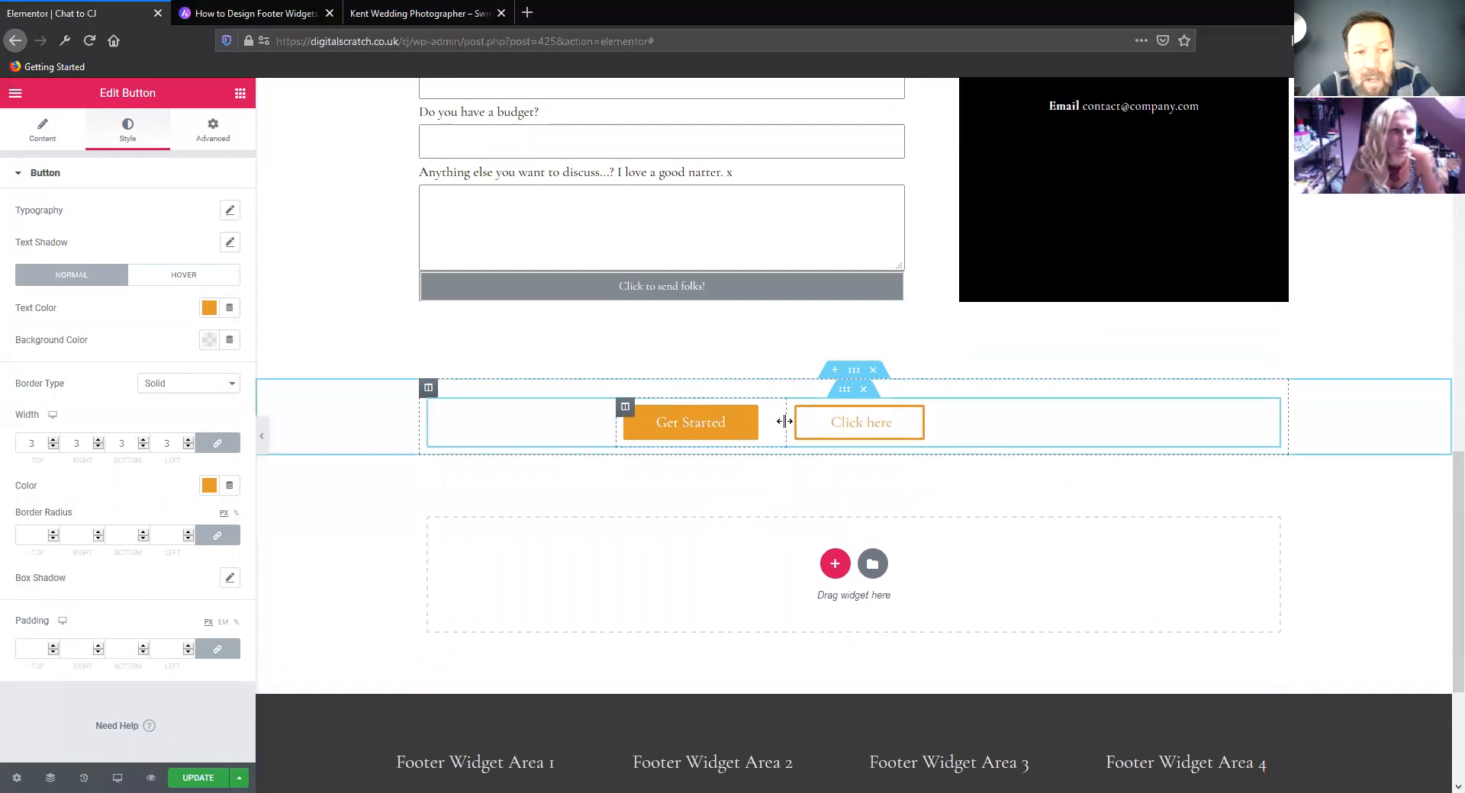
Save the inner section holding the two buttons to the template library as "buttons" and close the library
right_click(841, 396)
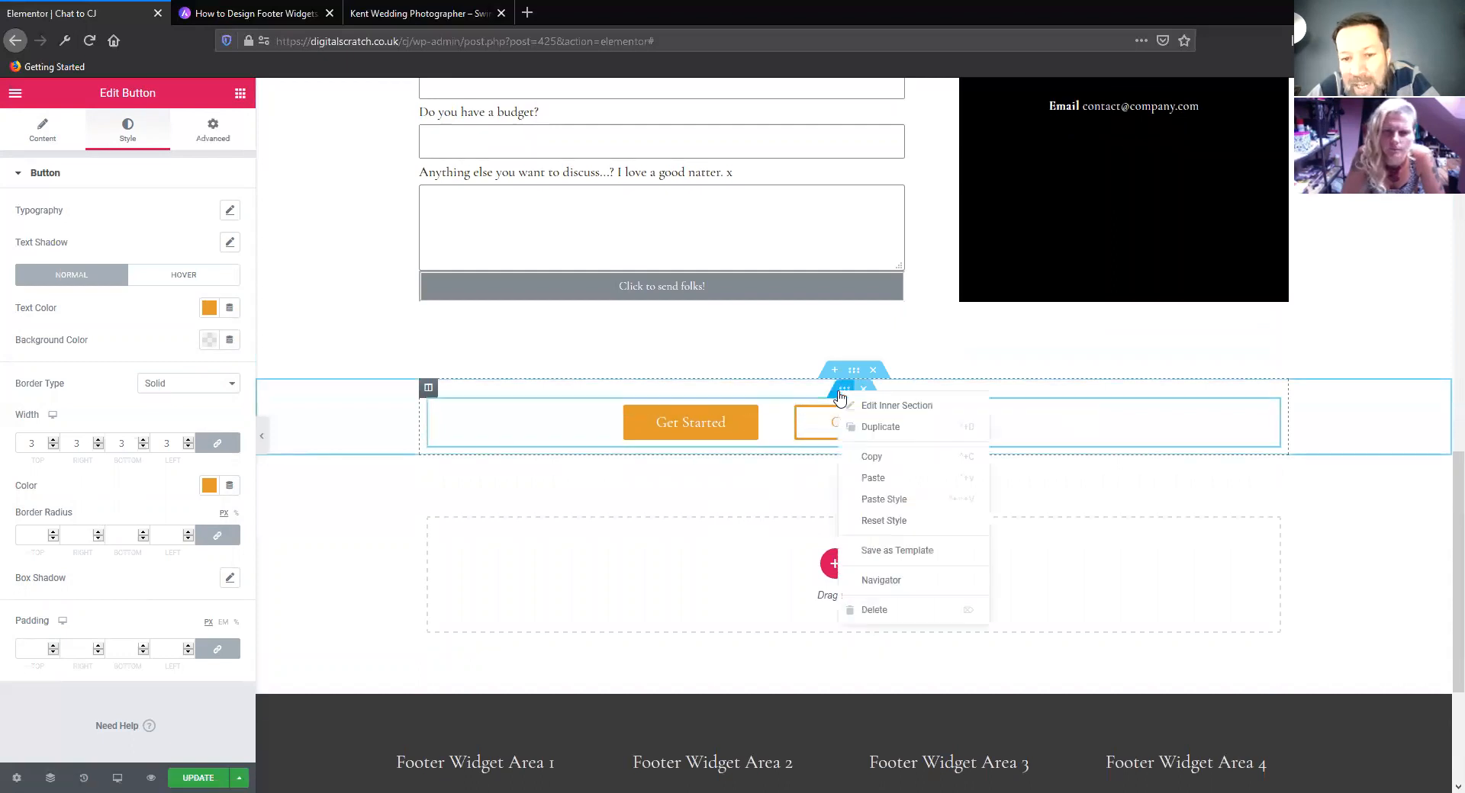
left_click(897, 551)
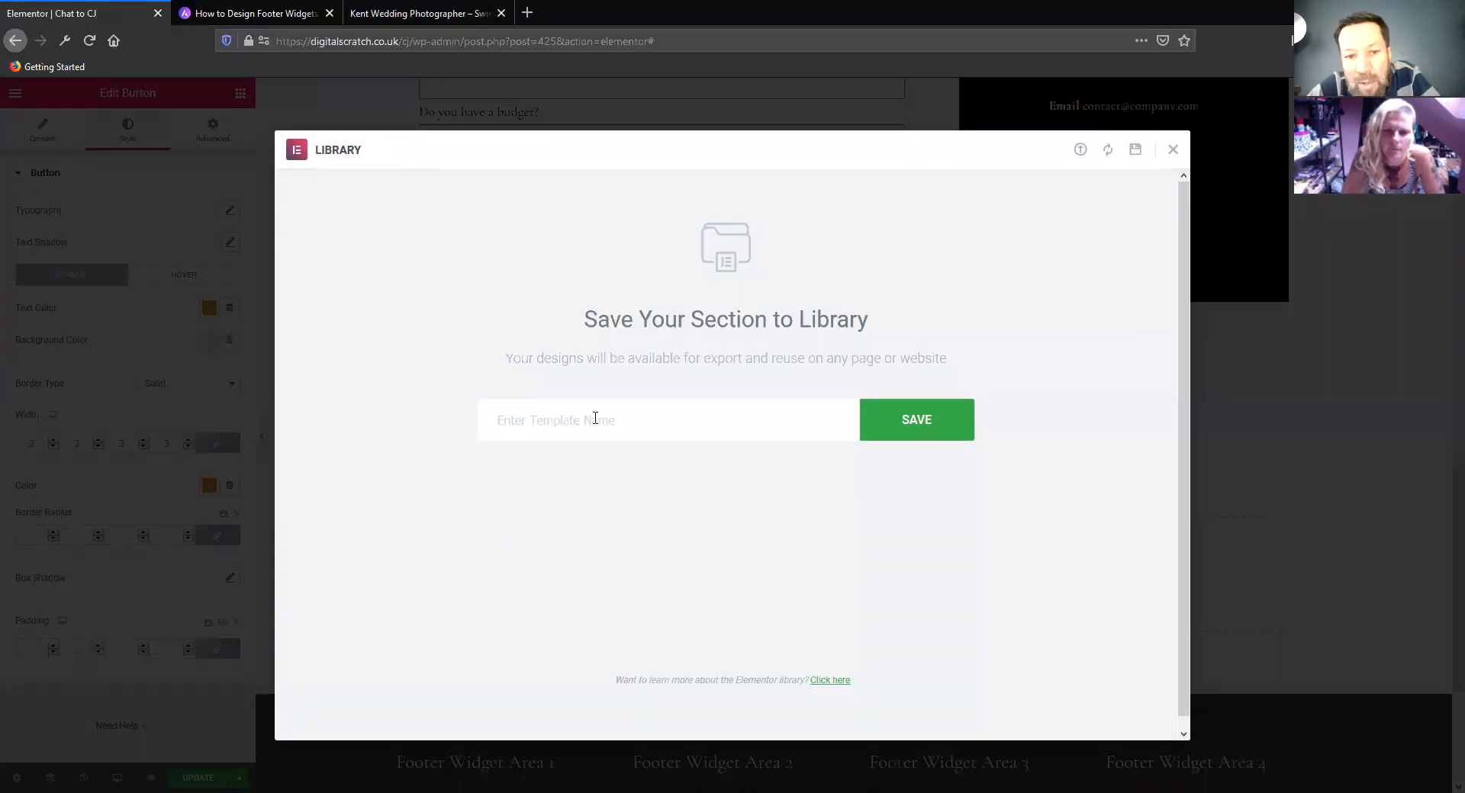
type("bt")
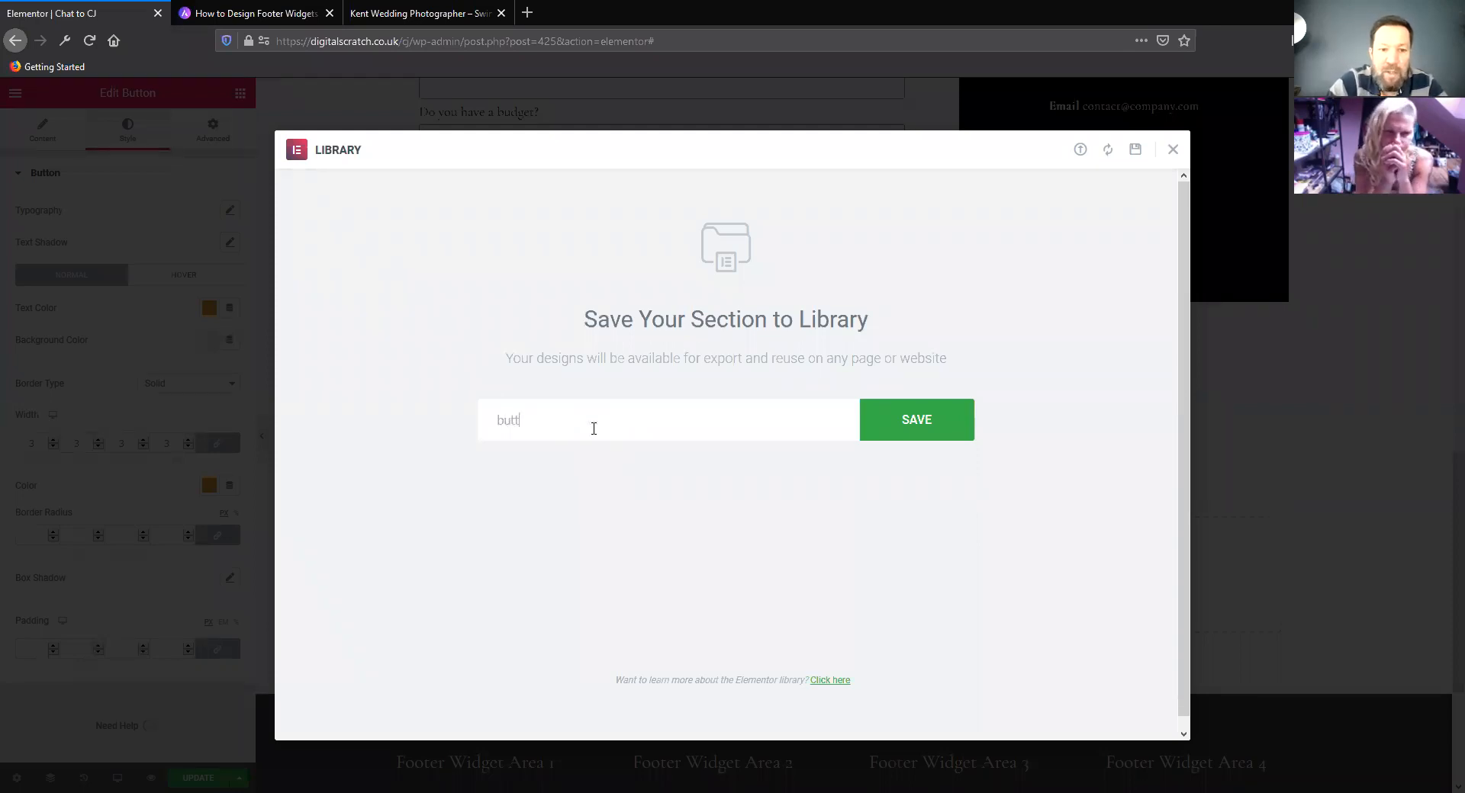
type("ttons")
left_click(928, 427)
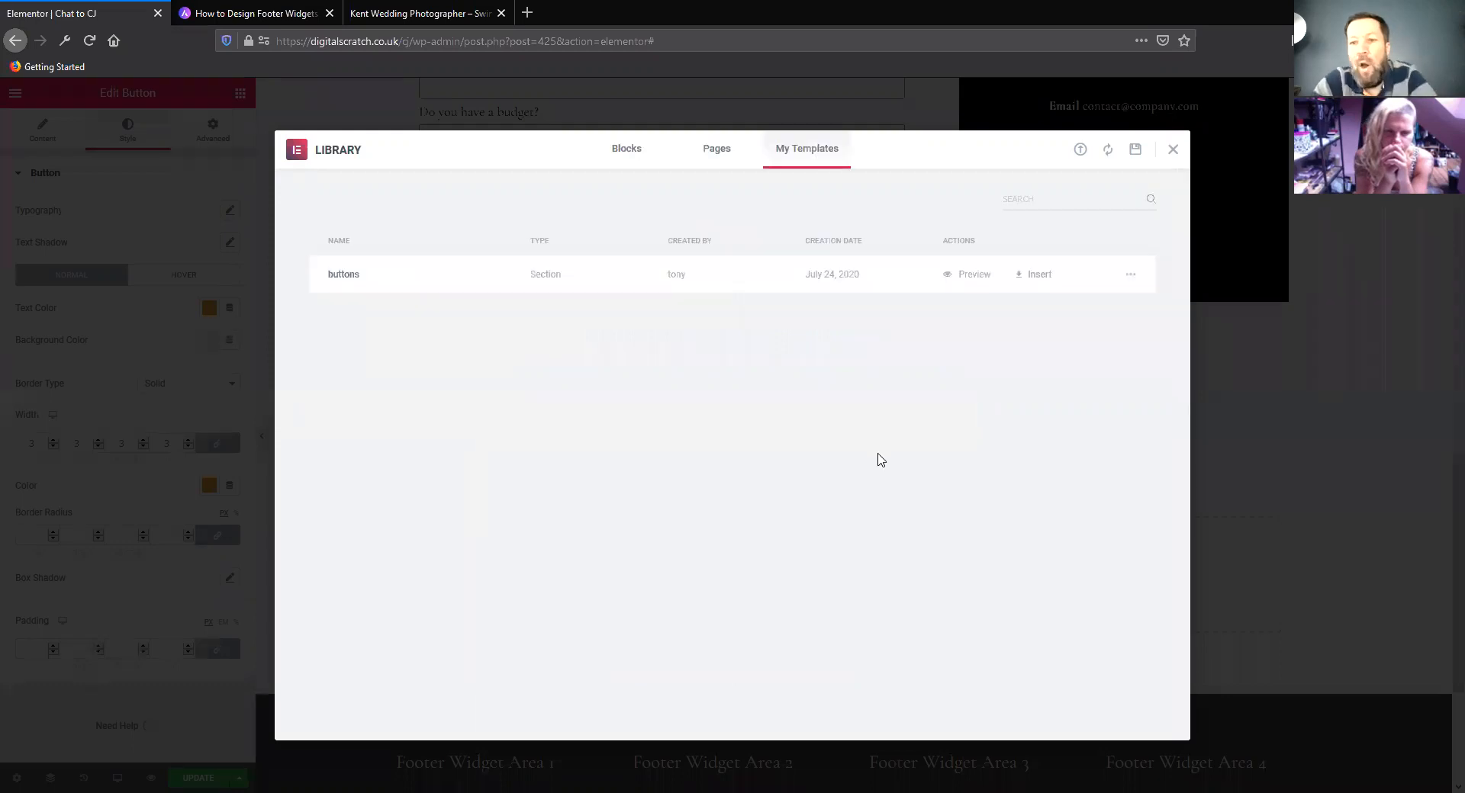
left_click(1173, 150)
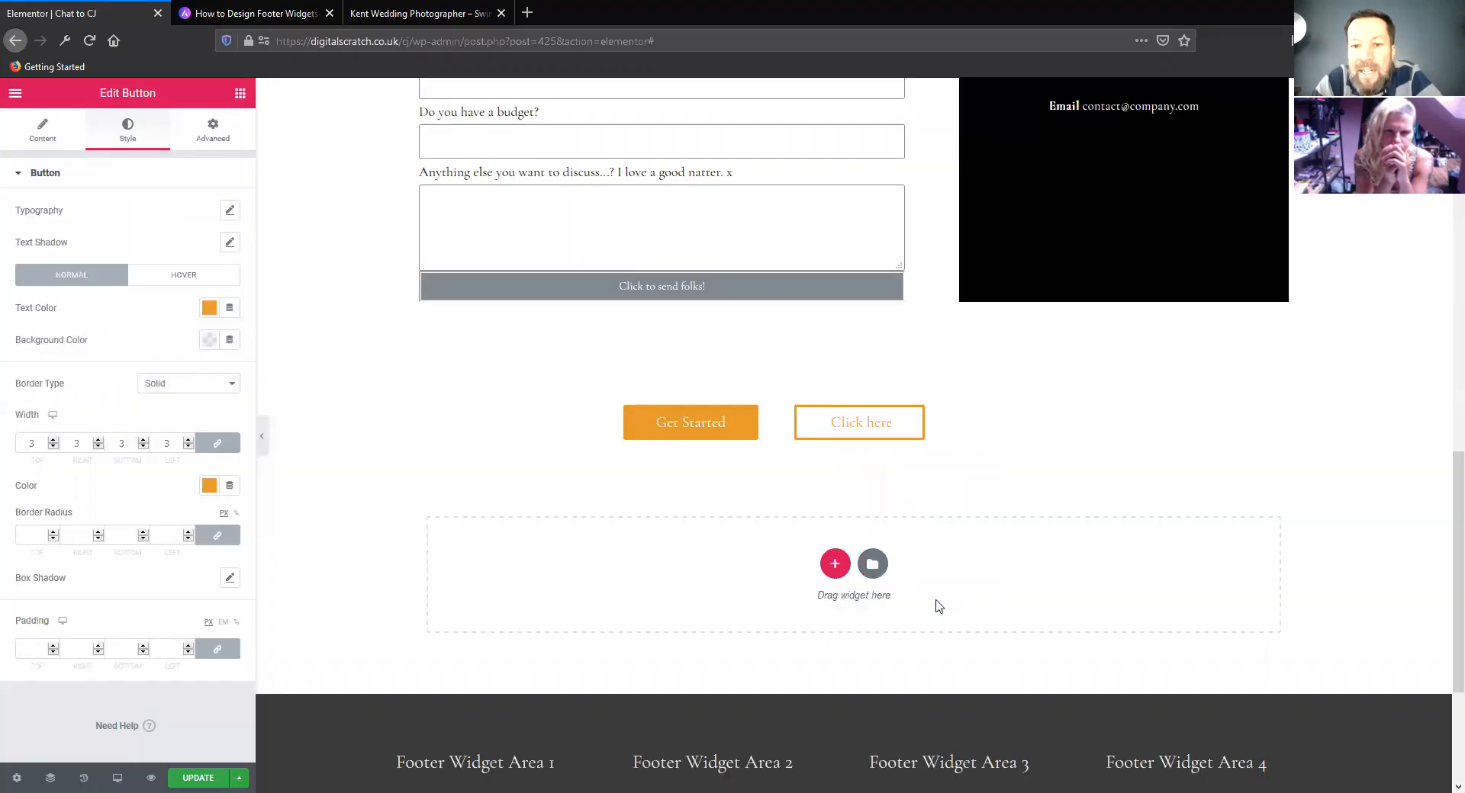
Add a one-column section below the buttons and place an Inner Section widget inside it
left_click(837, 568)
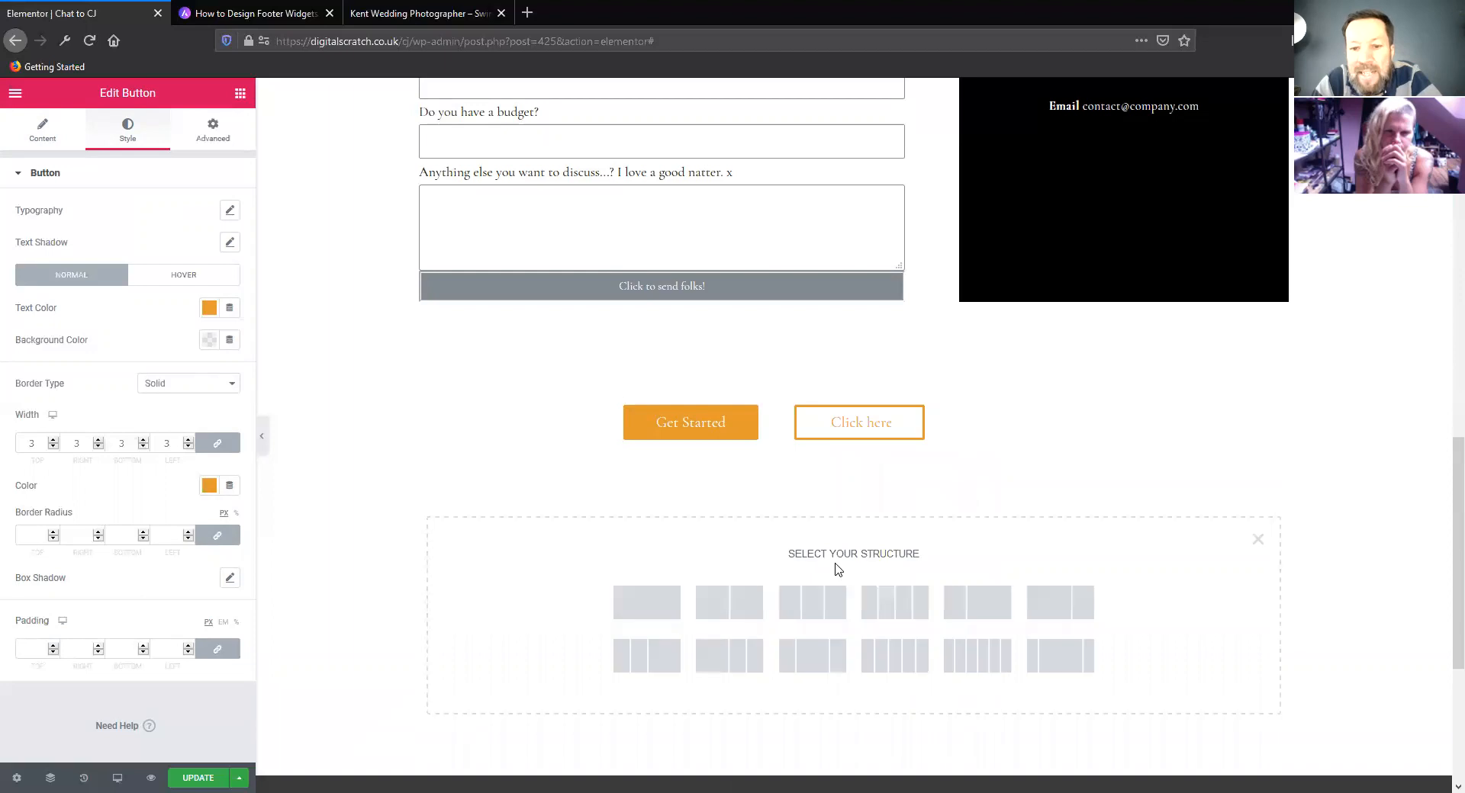
left_click(656, 608)
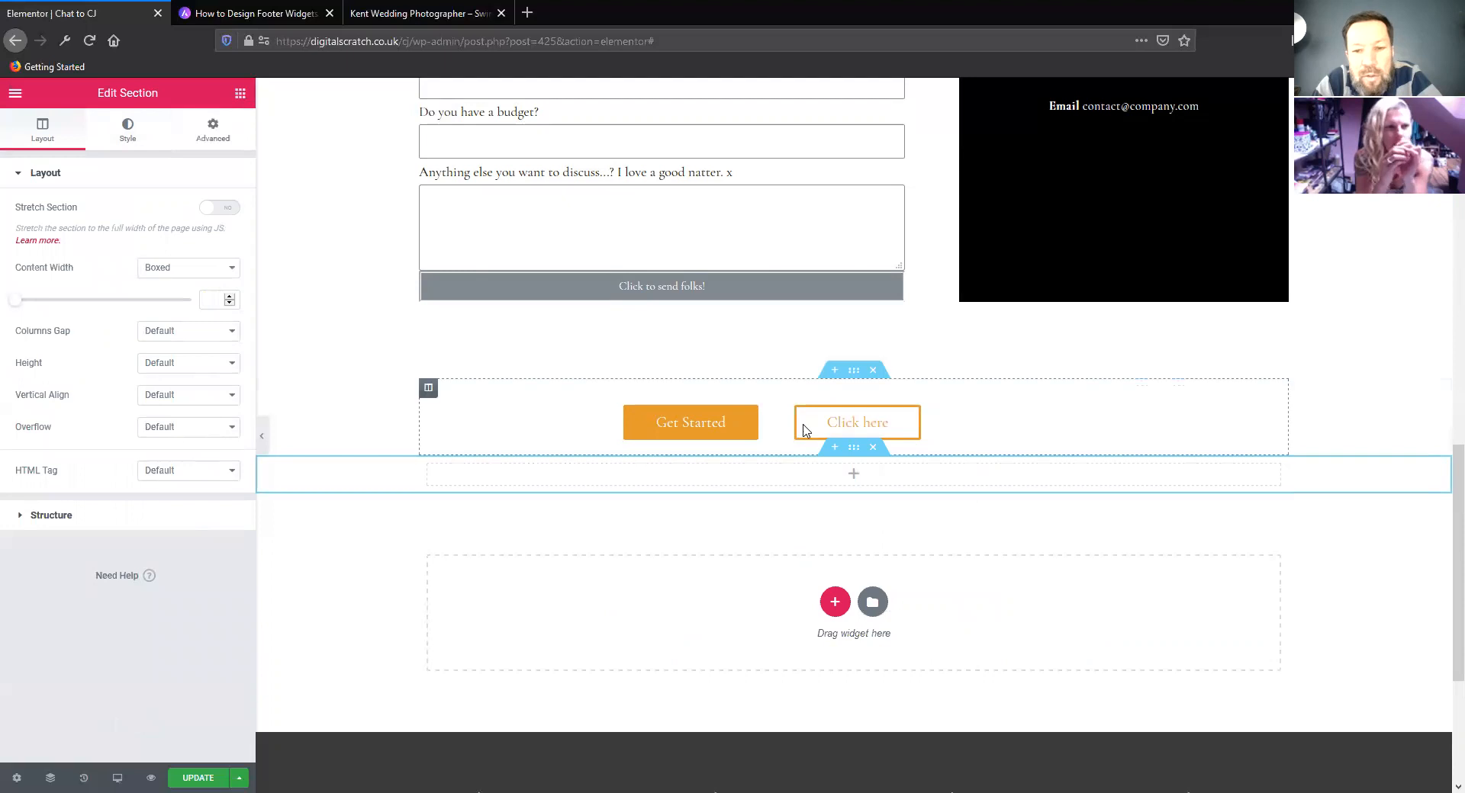
left_click(854, 474)
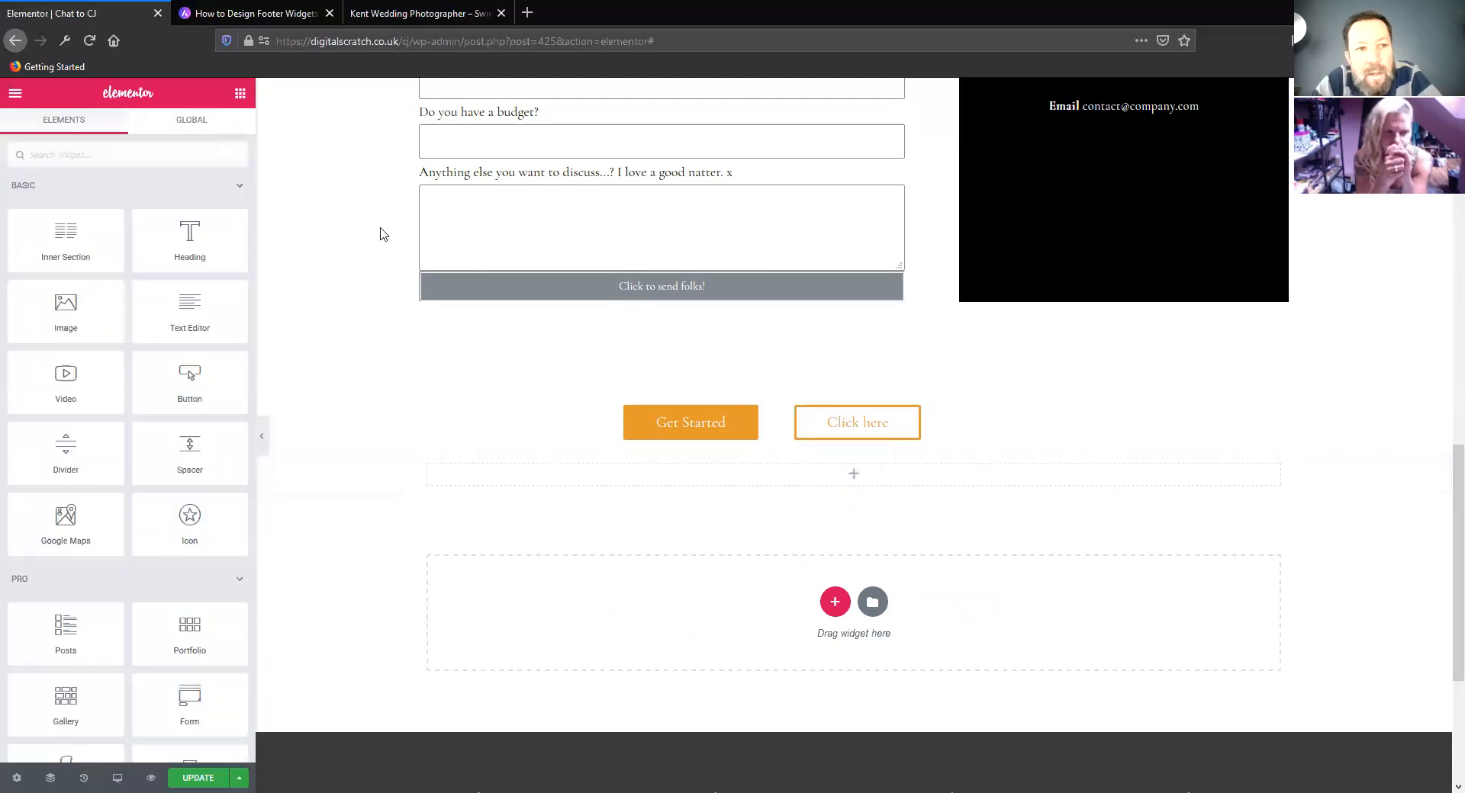
left_click(58, 122)
left_click(15, 96)
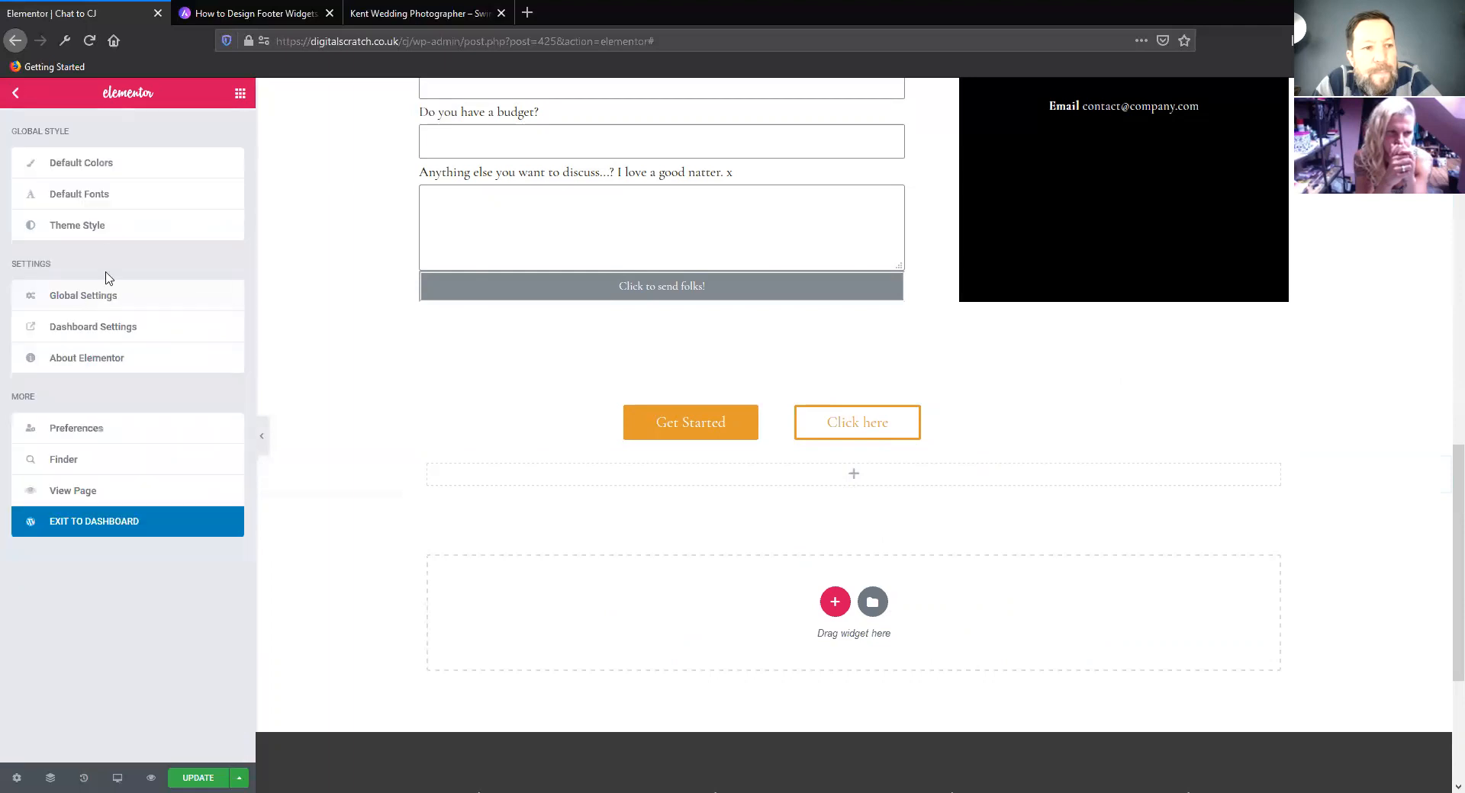
left_click(239, 94)
left_click_drag(61, 227, 839, 475)
Insert the saved "buttons" template from the library below the new empty section
left_click(872, 630)
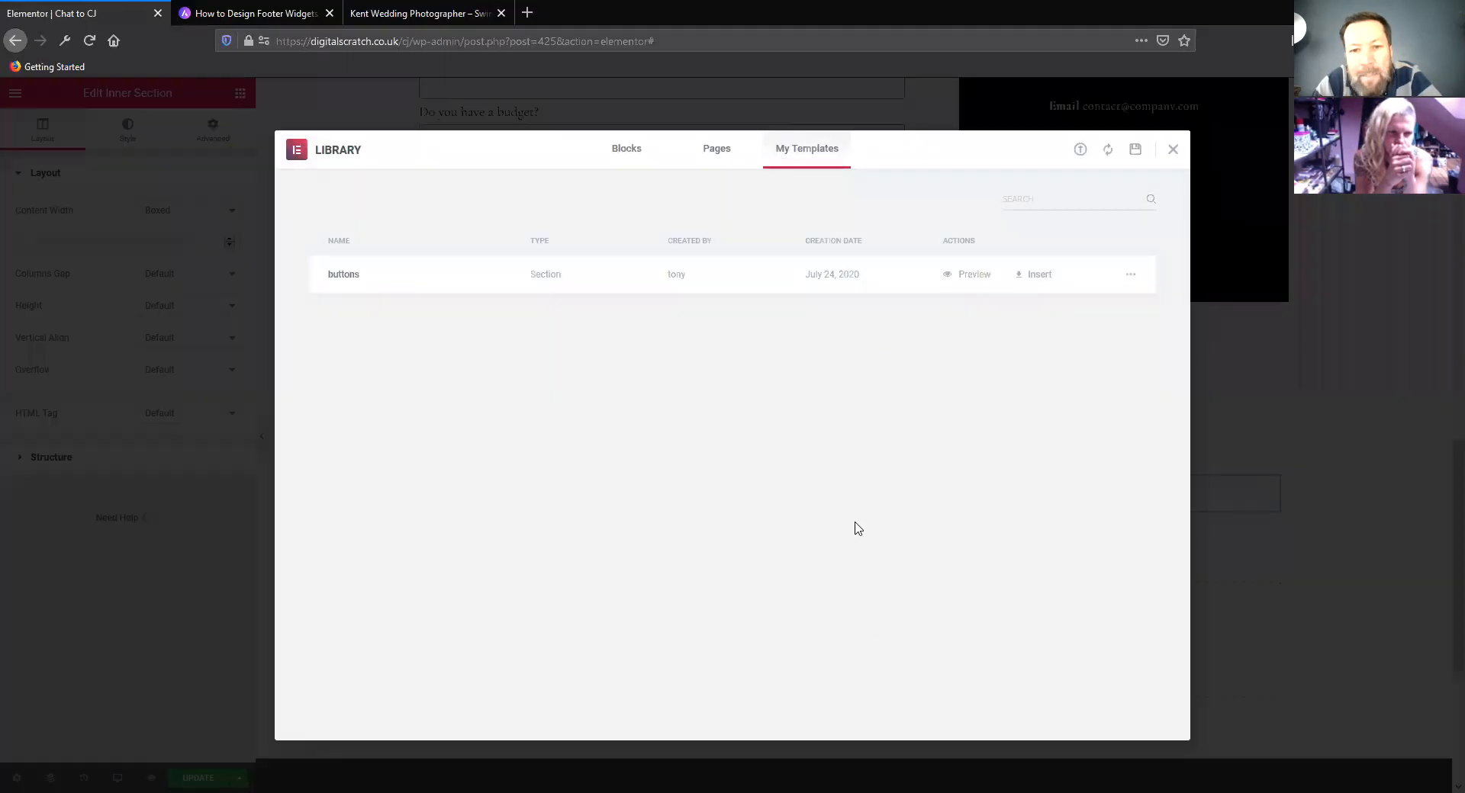
left_click(1035, 275)
left_click(786, 497)
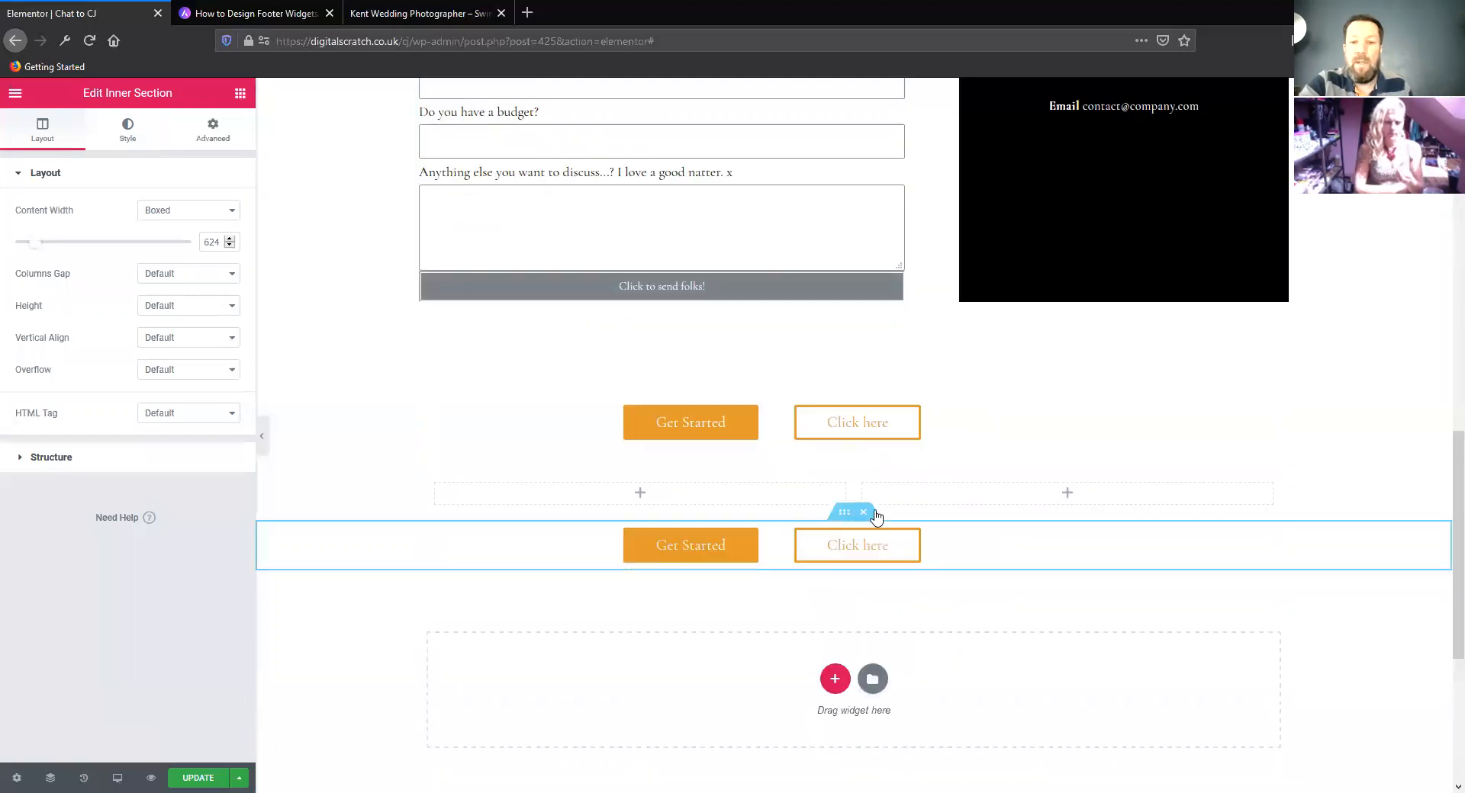
Delete the inserted buttons template, the empty section and the original buttons section beneath the form
left_click(866, 513)
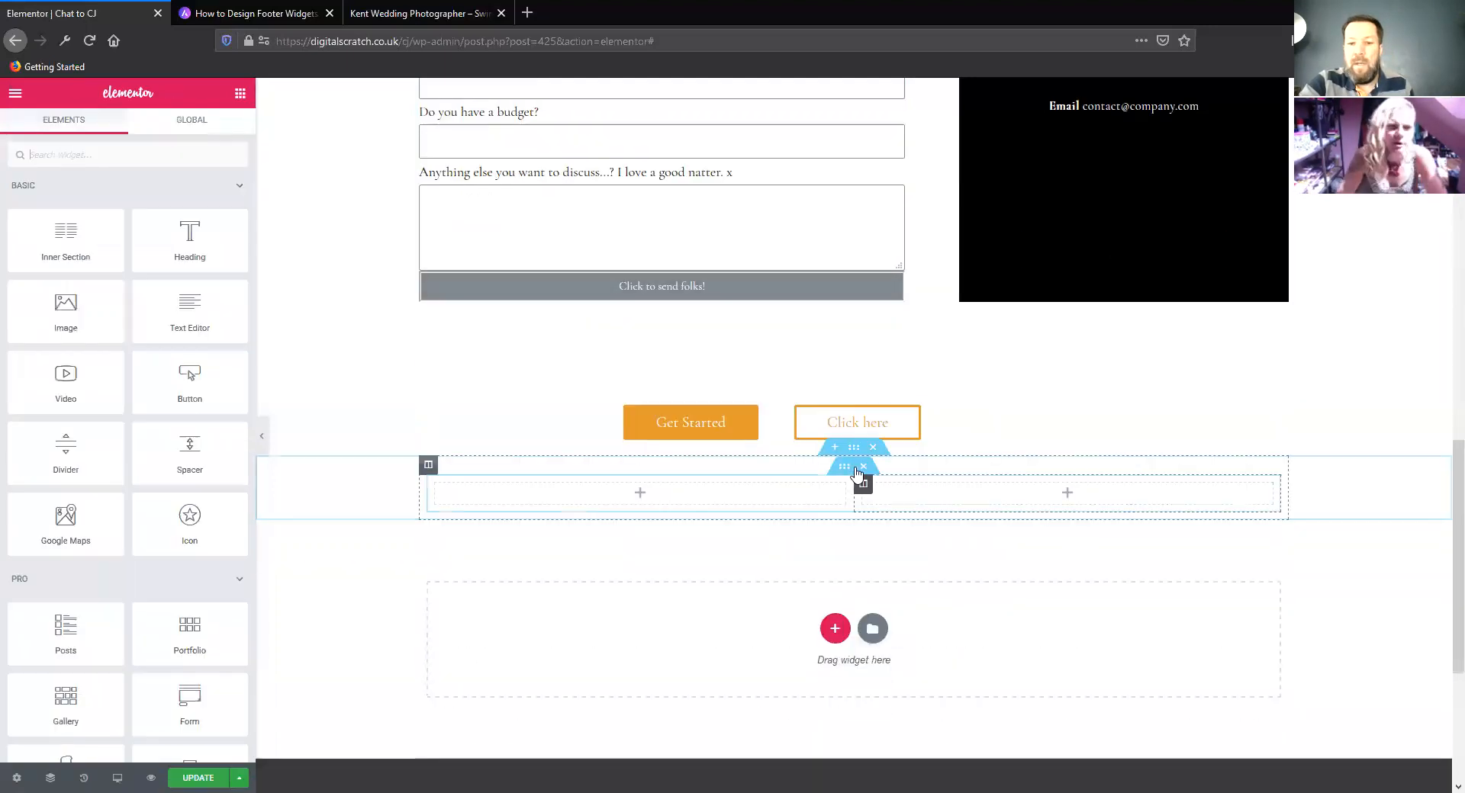
left_click(872, 450)
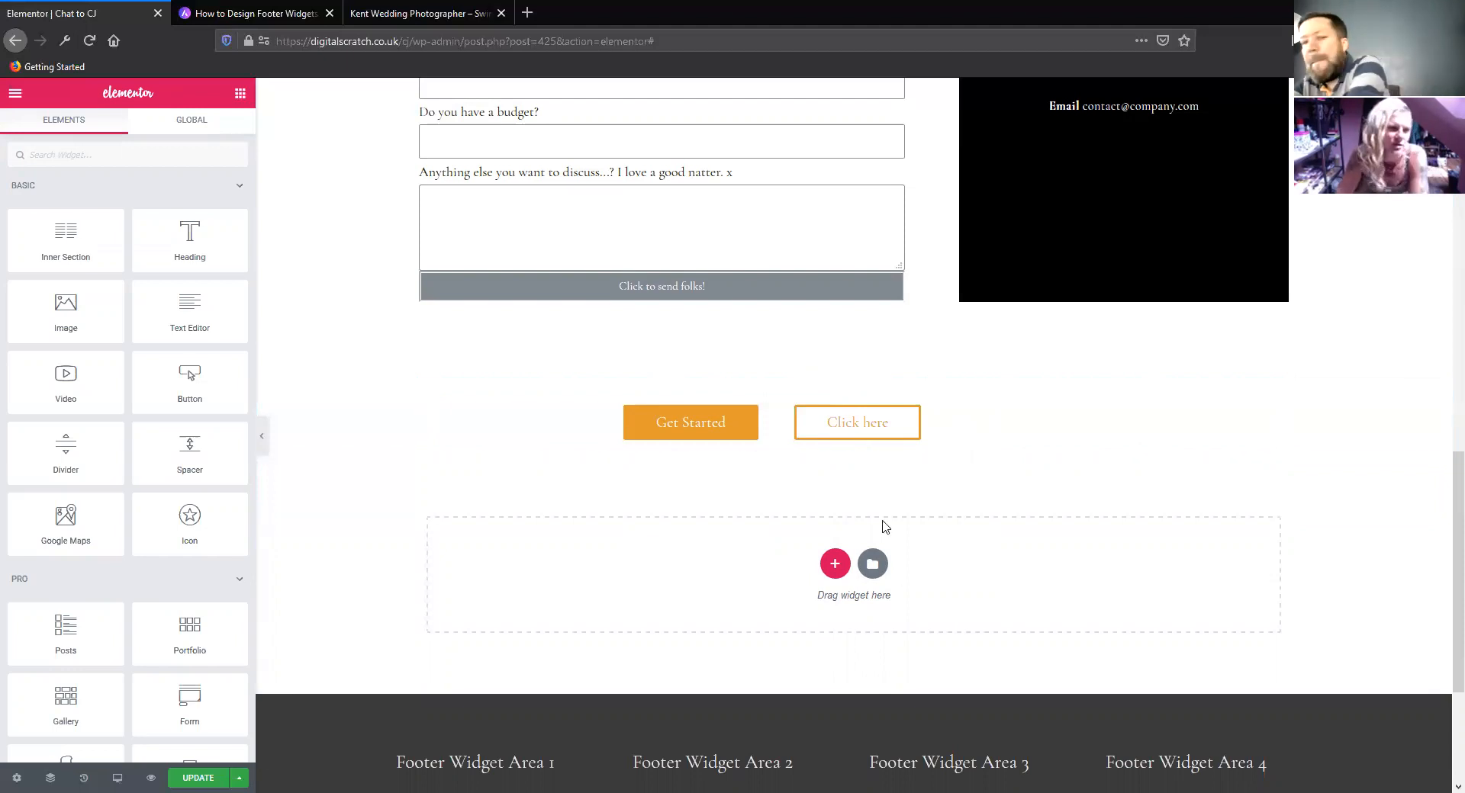
left_click(873, 370)
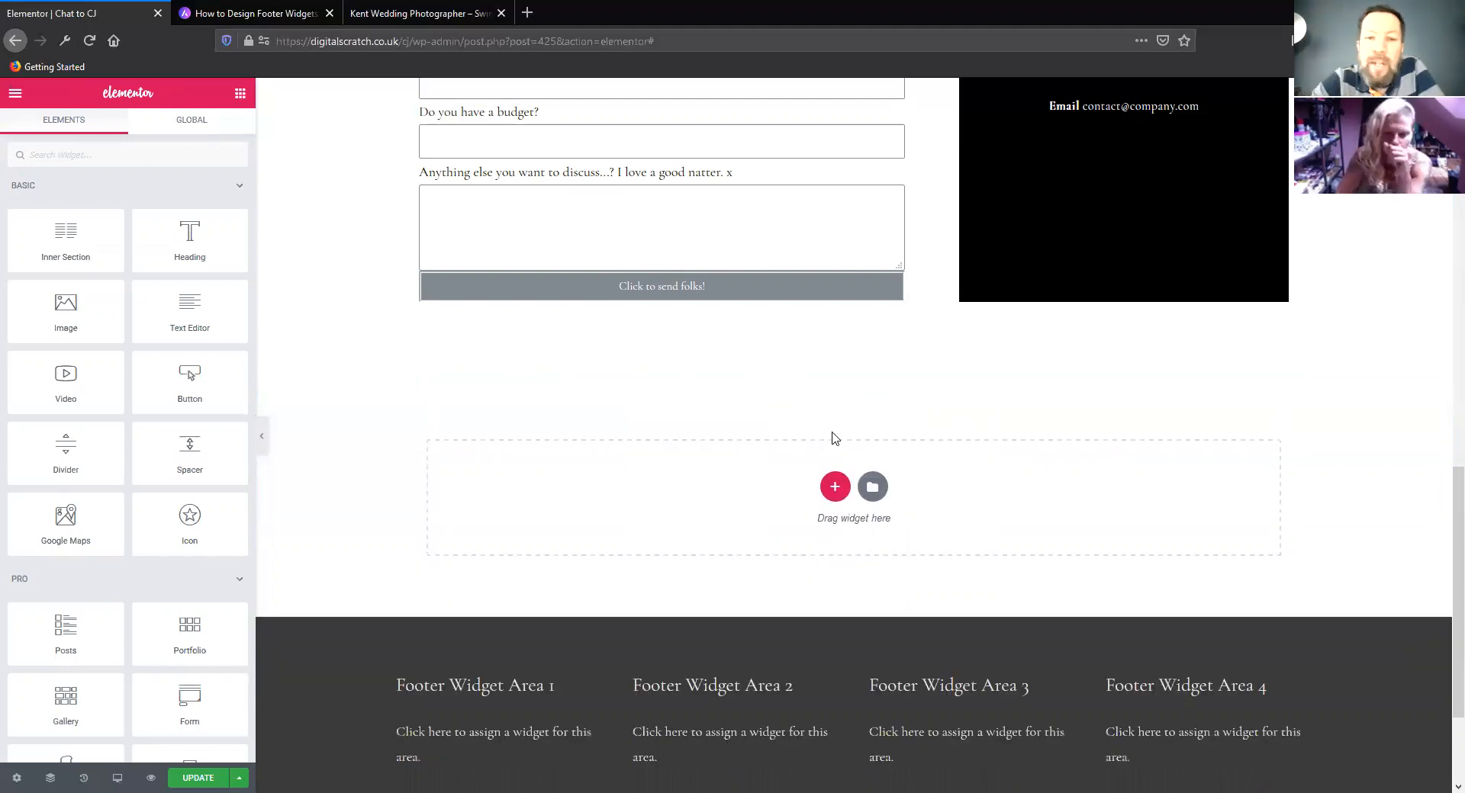
Open the Get In touch form for editing and look over its Form style settings
scroll(831, 431, "up", 6)
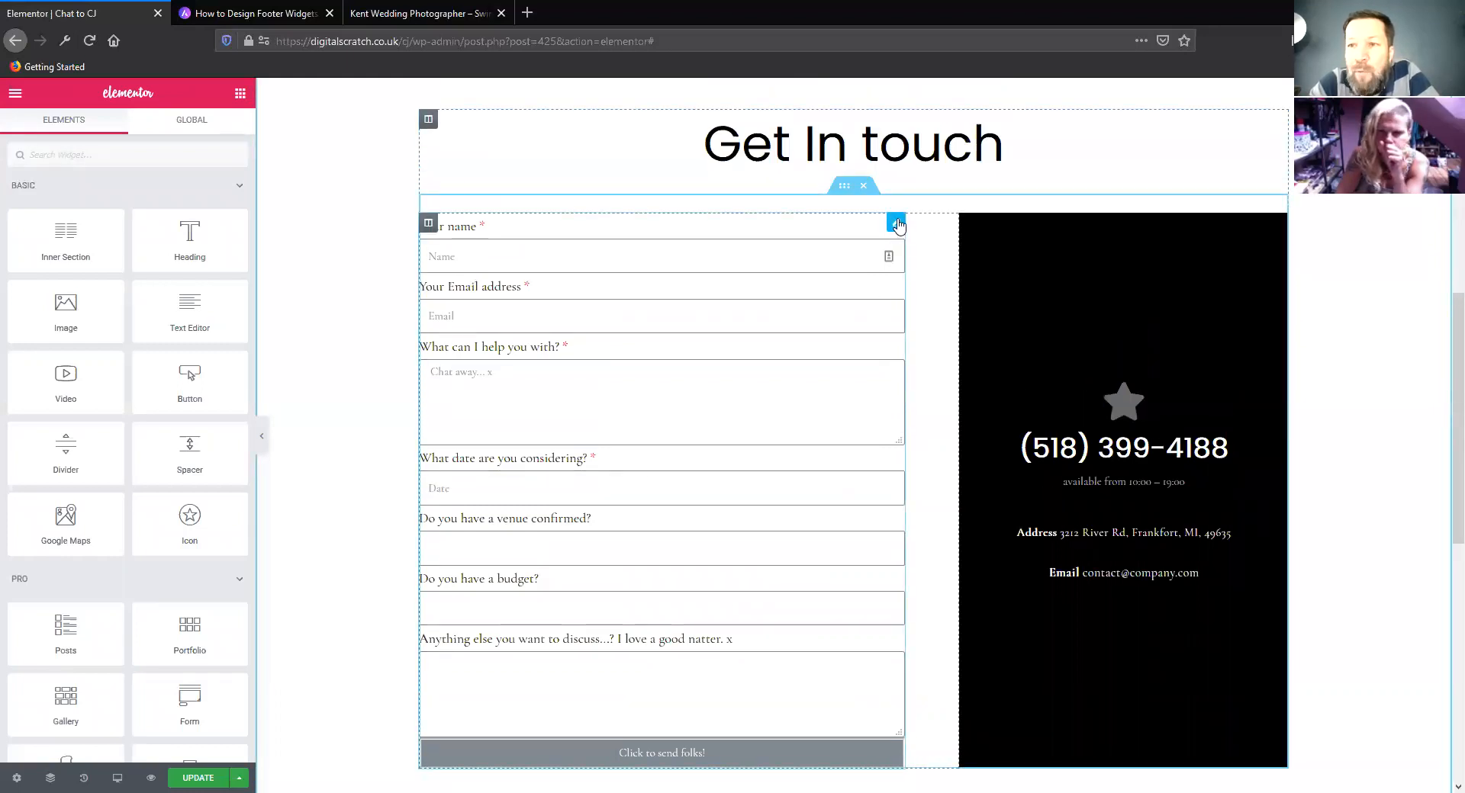
left_click(896, 224)
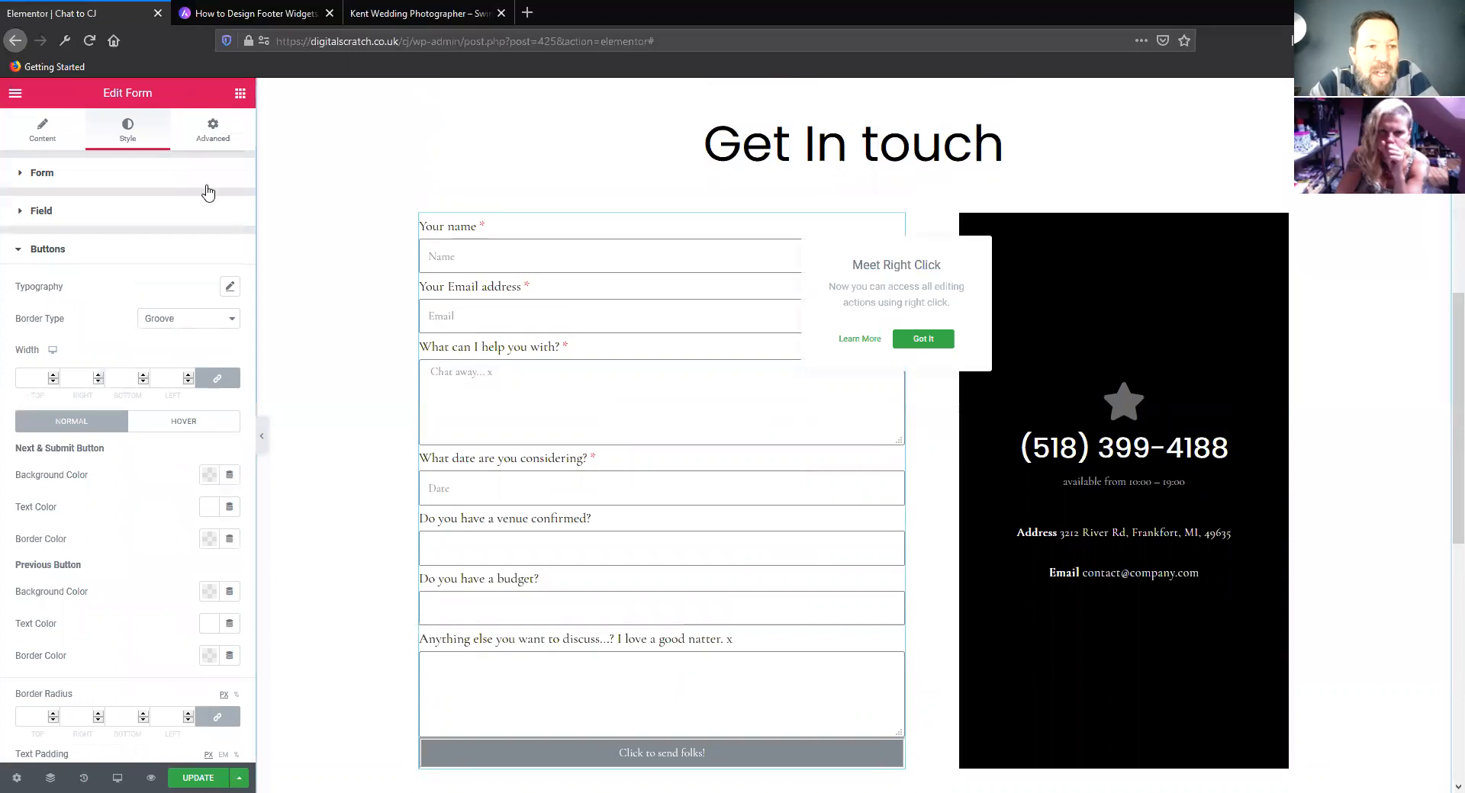
left_click(31, 252)
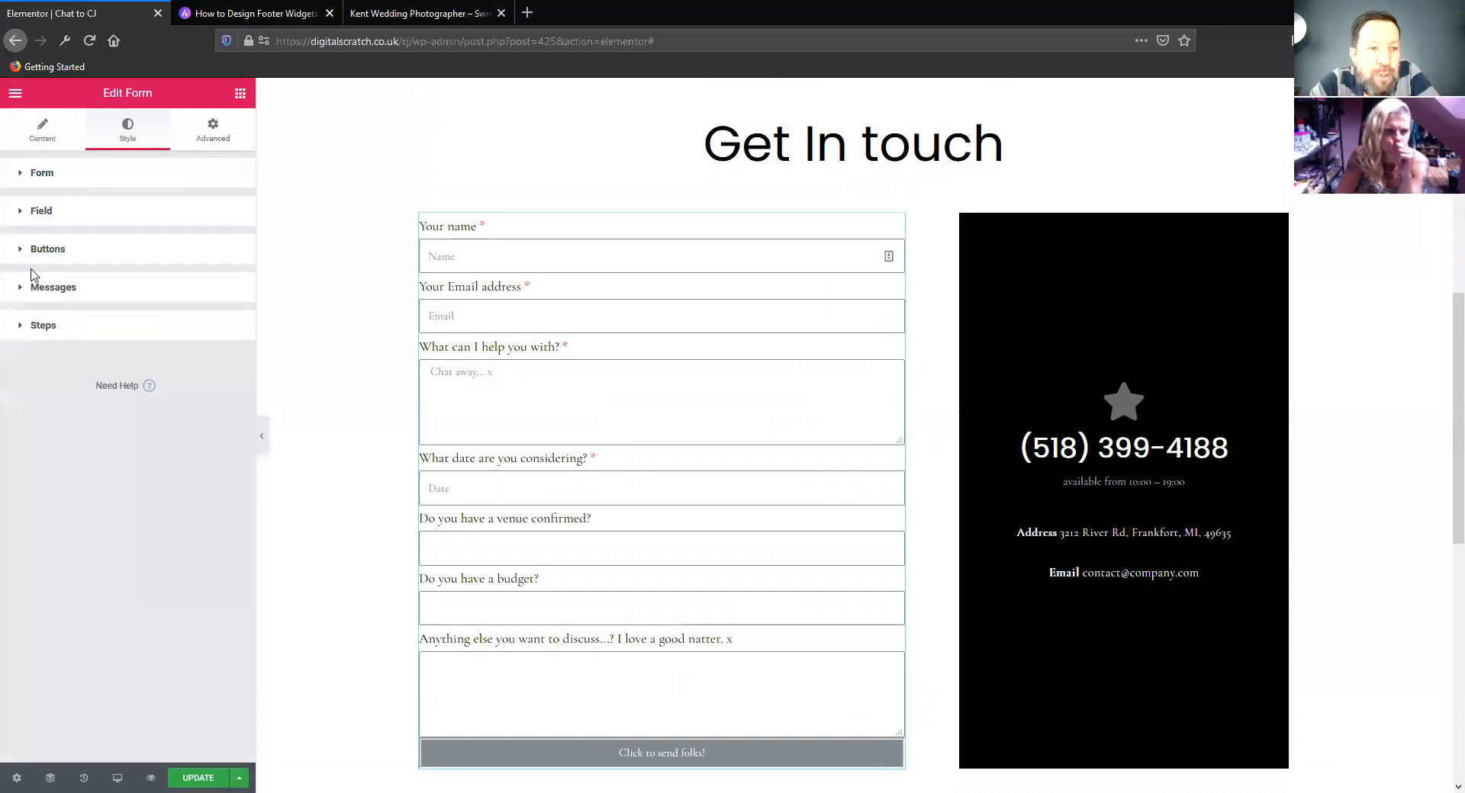
left_click(42, 174)
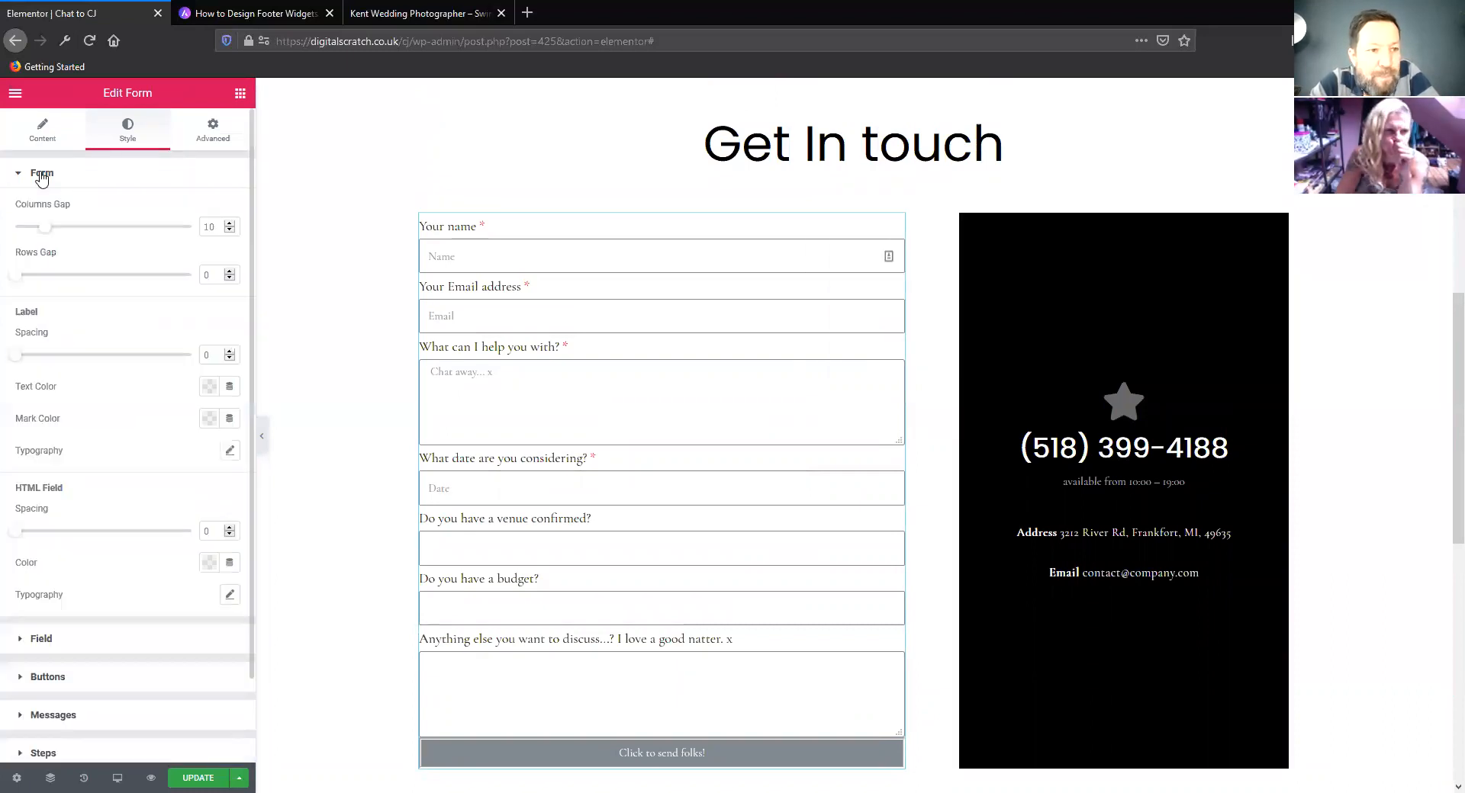
left_click(42, 174)
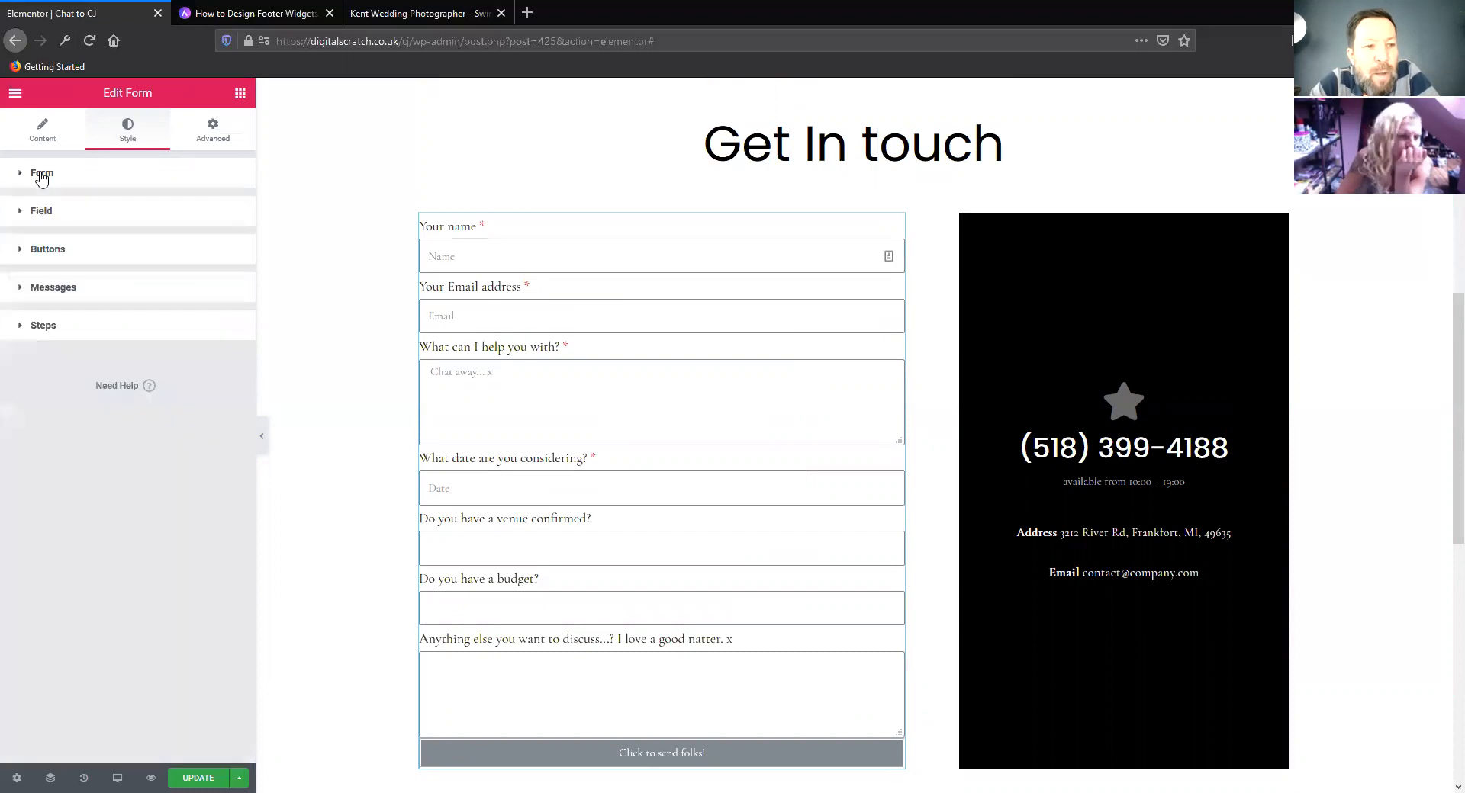
Add a trial item to the form's fields, view the available field types, and remove the item again
left_click(43, 130)
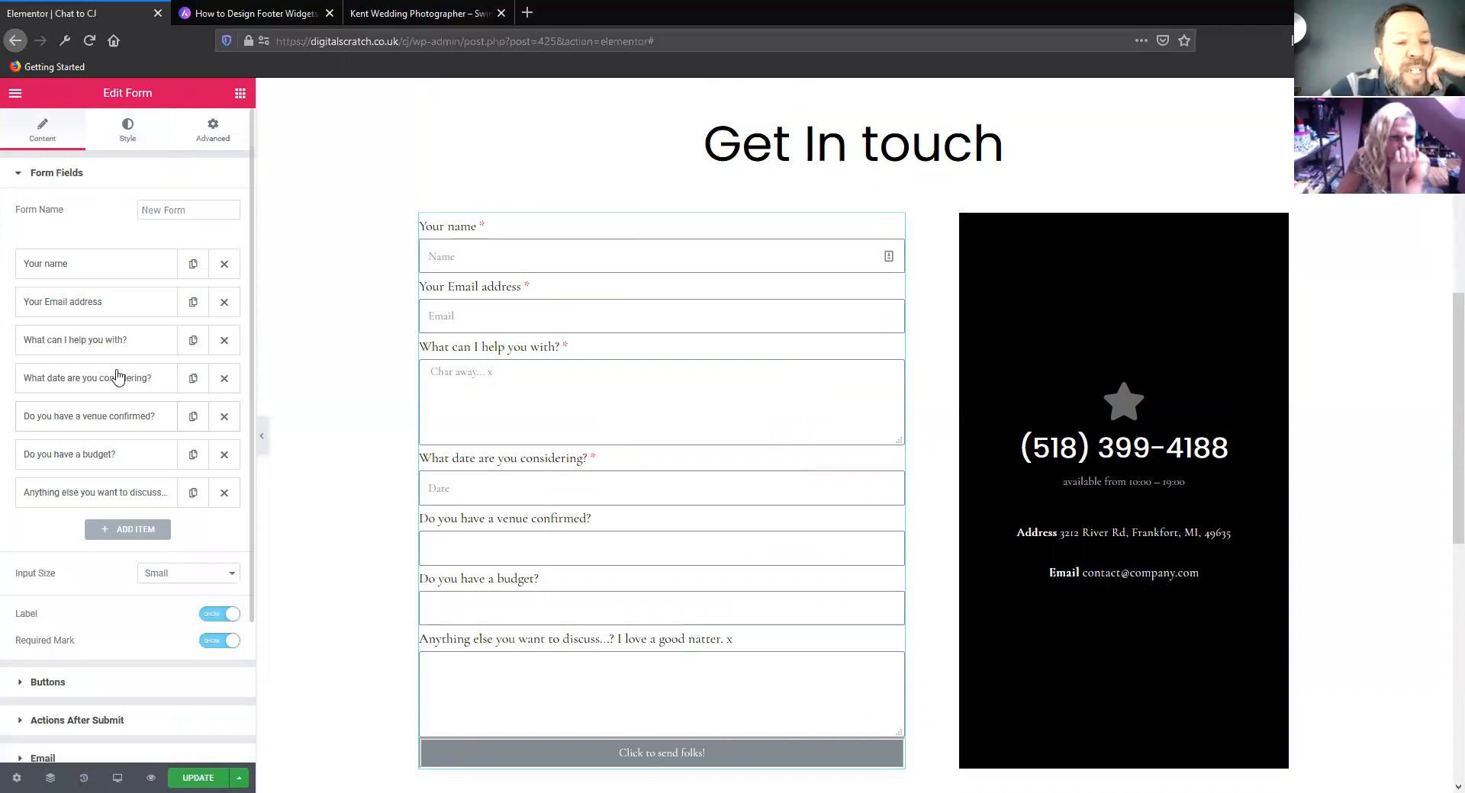
scroll(122, 378, "down", 1)
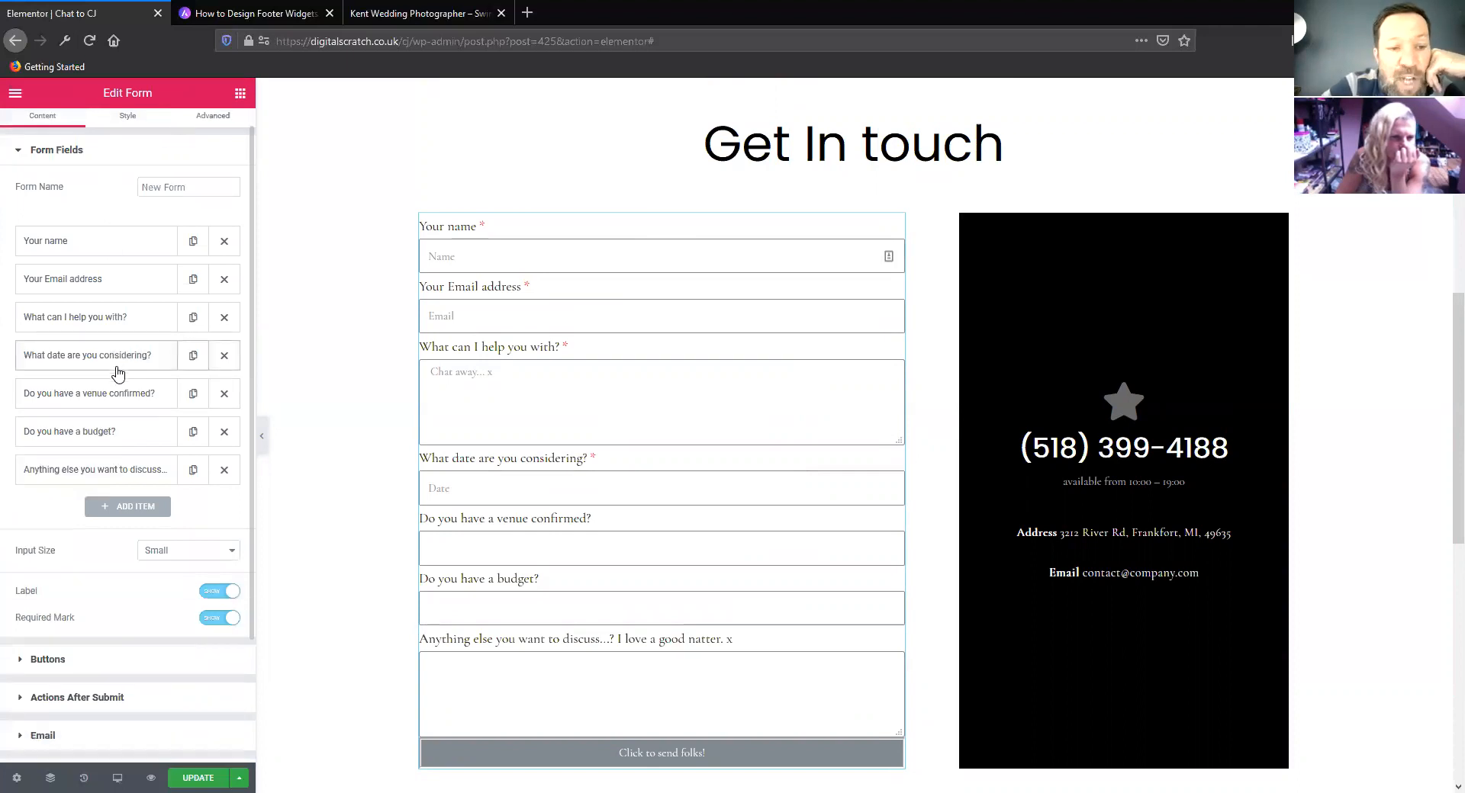
left_click(138, 509)
left_click(176, 582)
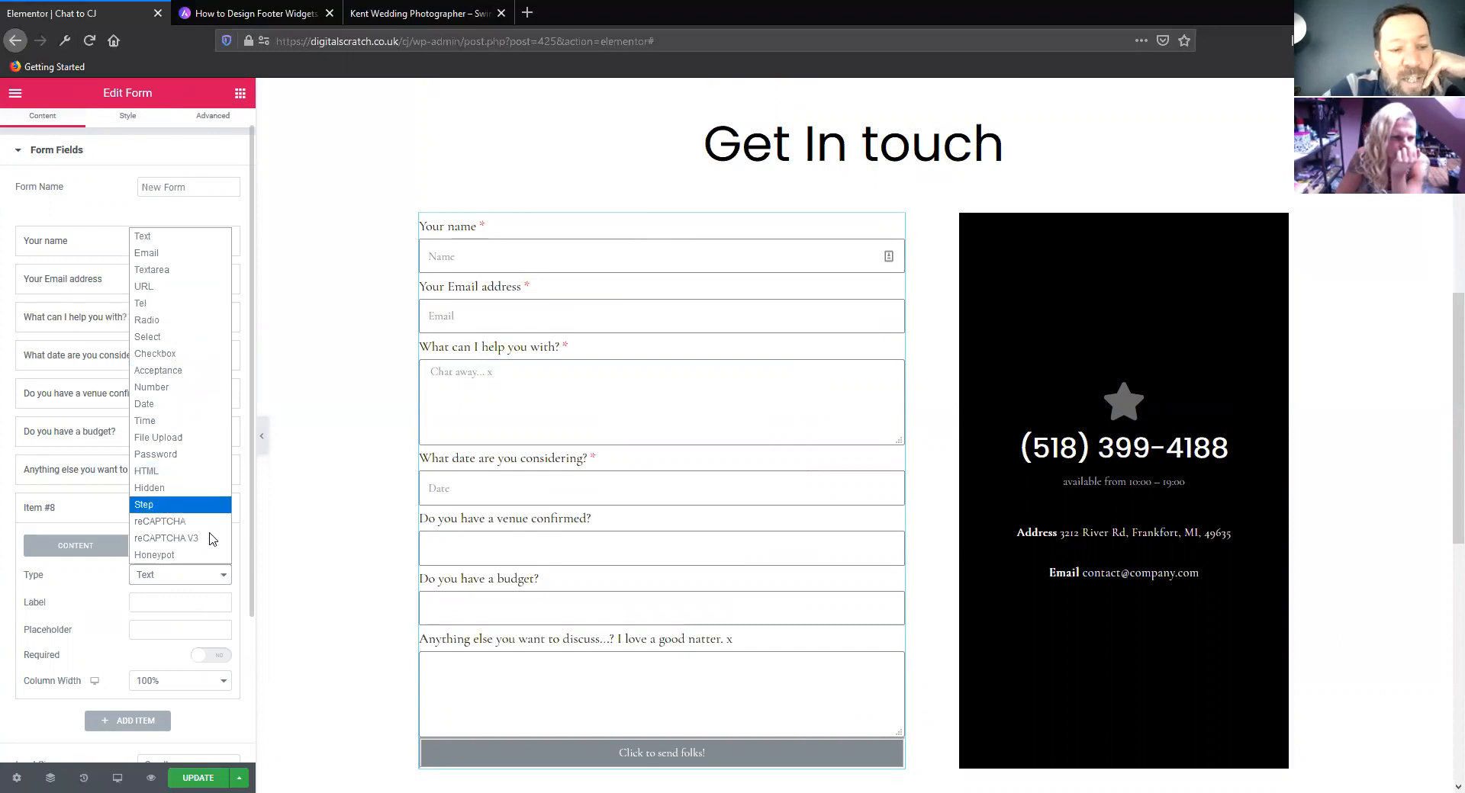
left_click(329, 503)
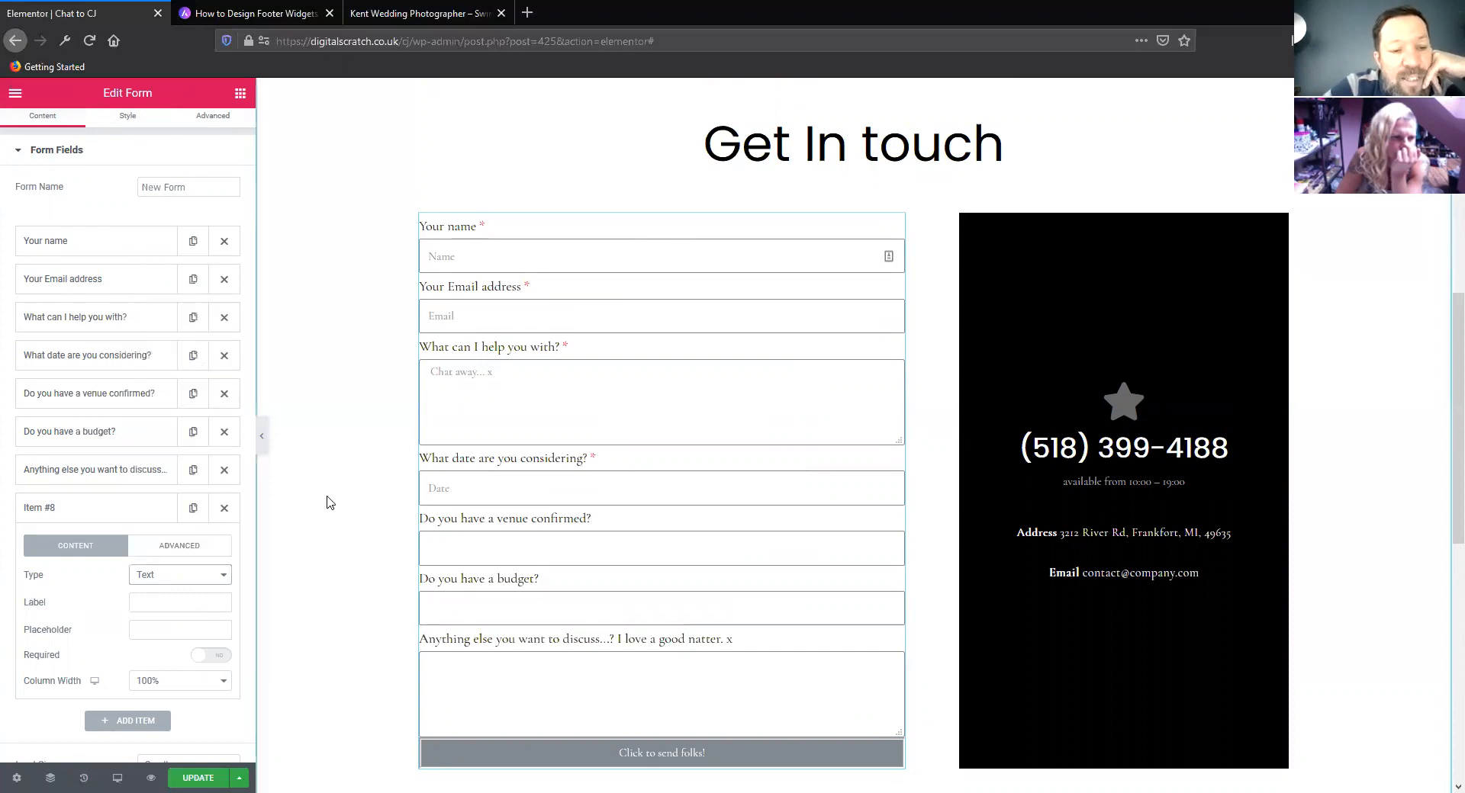
left_click(223, 508)
Examine which actions can be added to the form's Actions After Submit
scroll(140, 468, "down", 1)
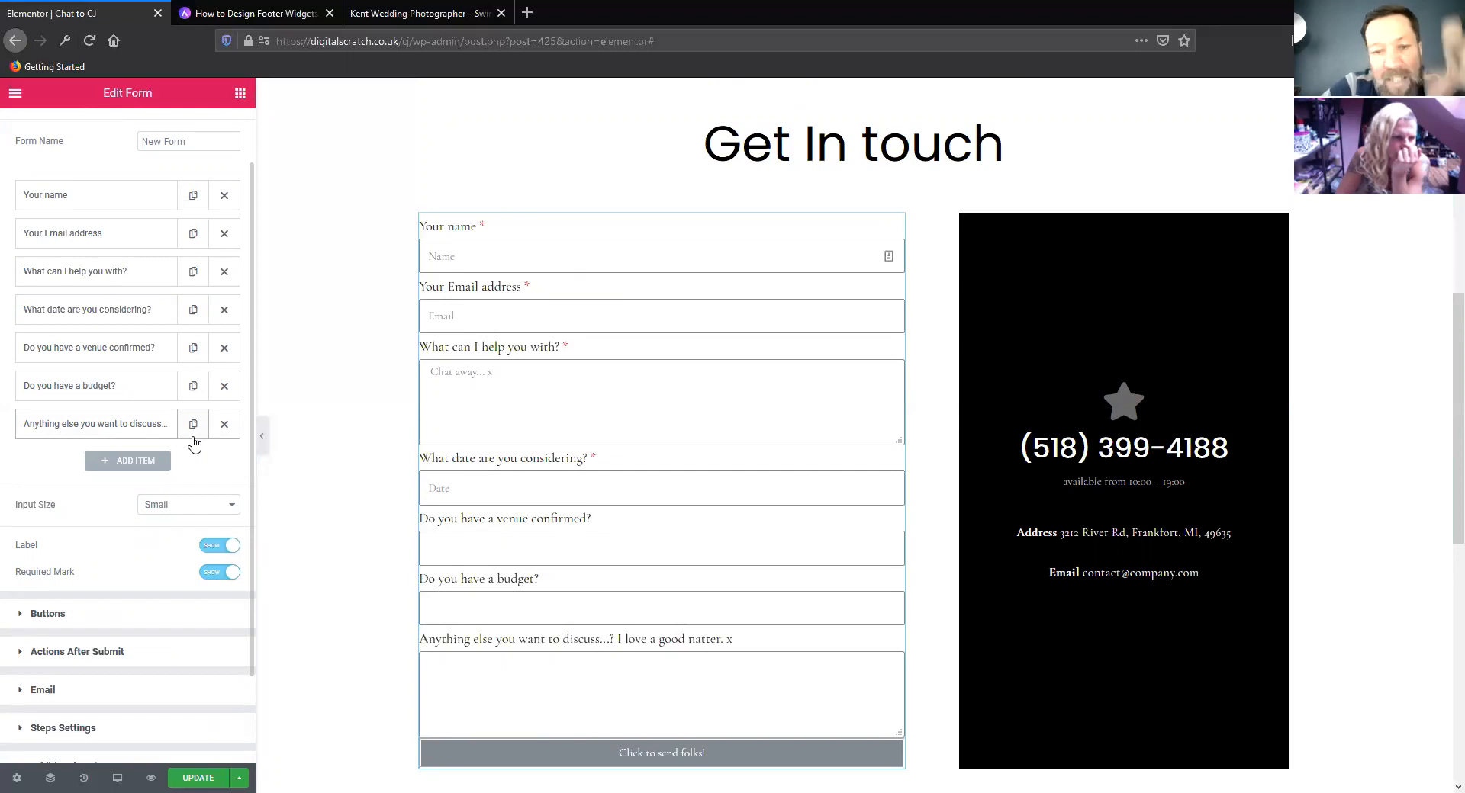
scroll(86, 522, "down", 1)
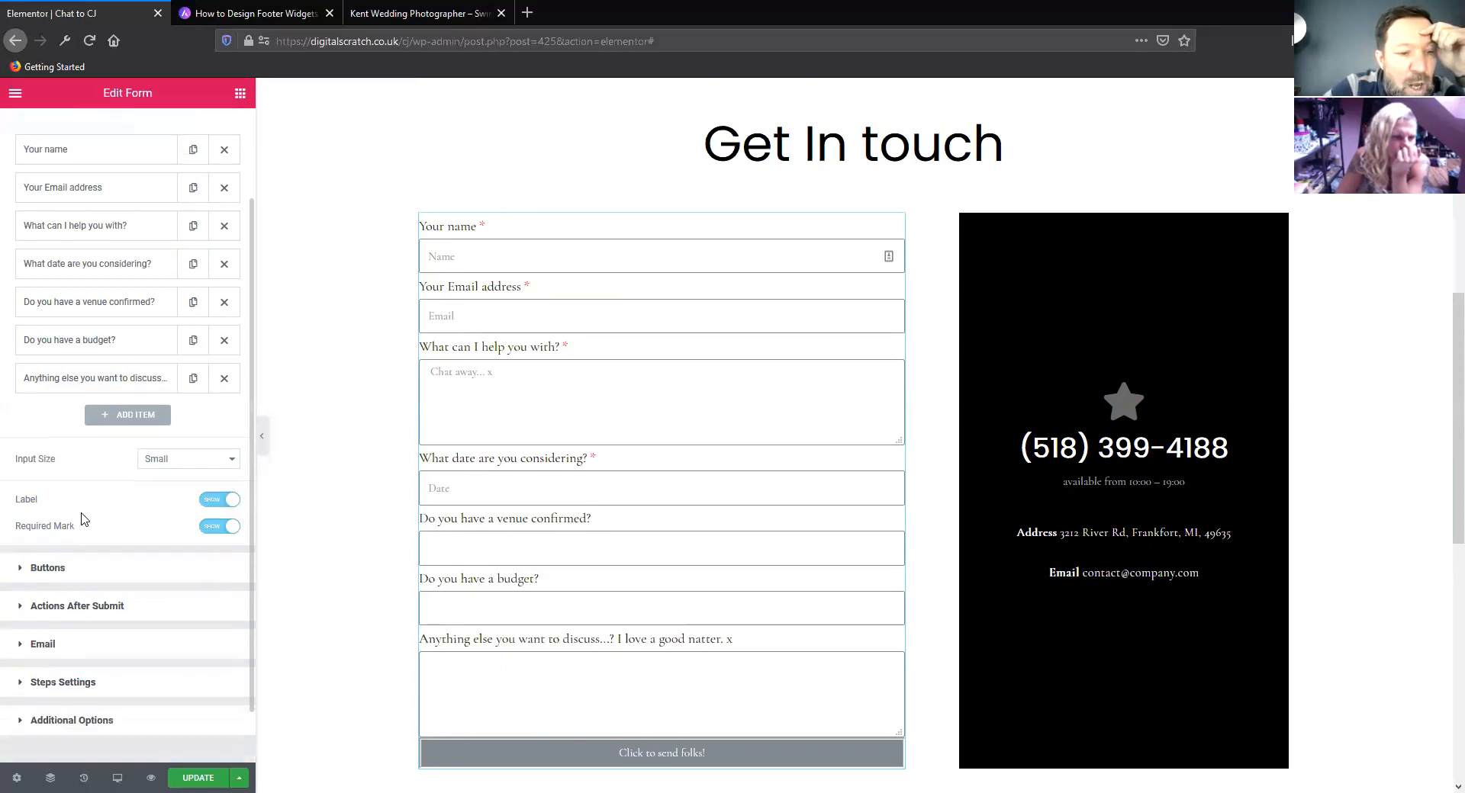
scroll(105, 490, "down", 1)
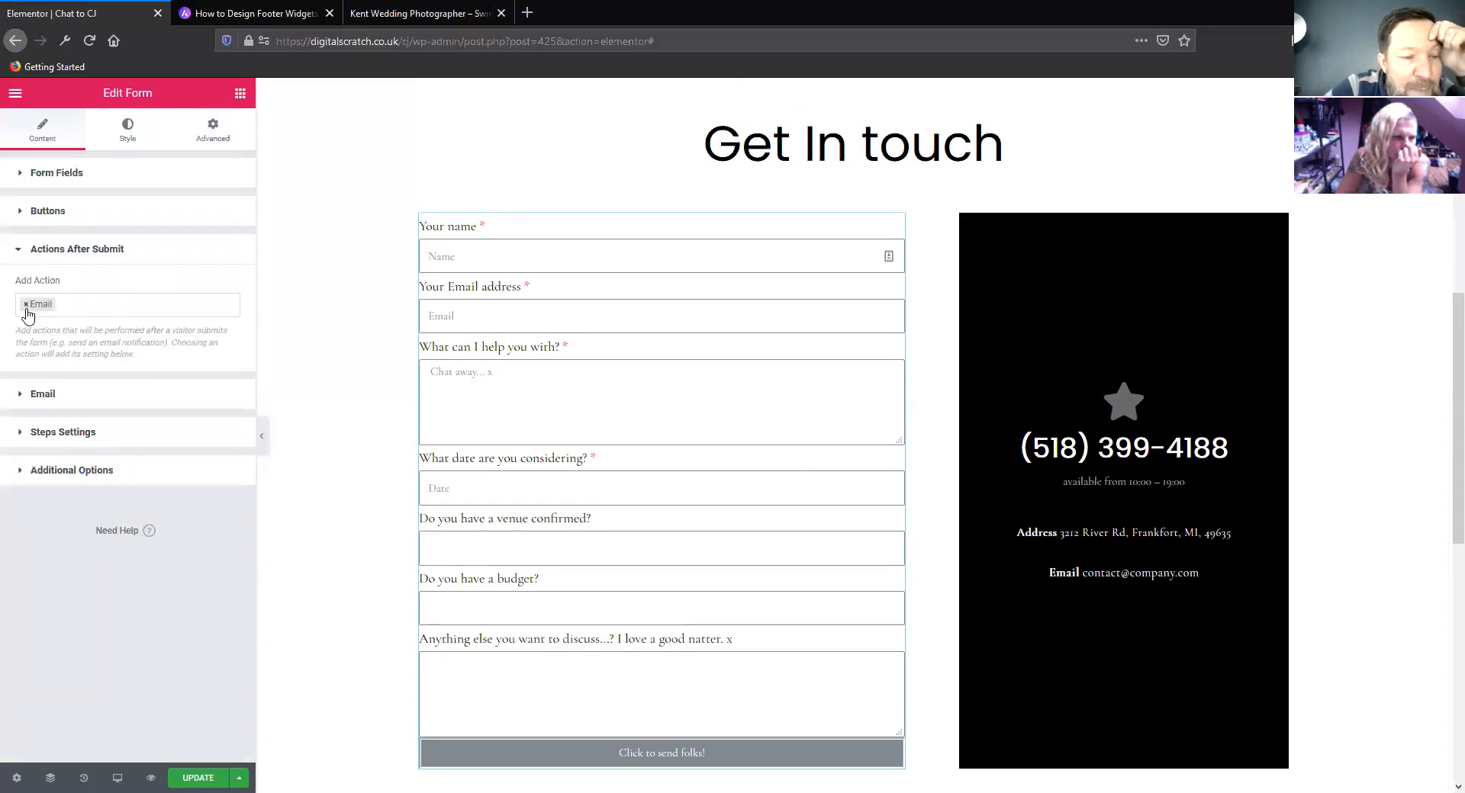
left_click(87, 309)
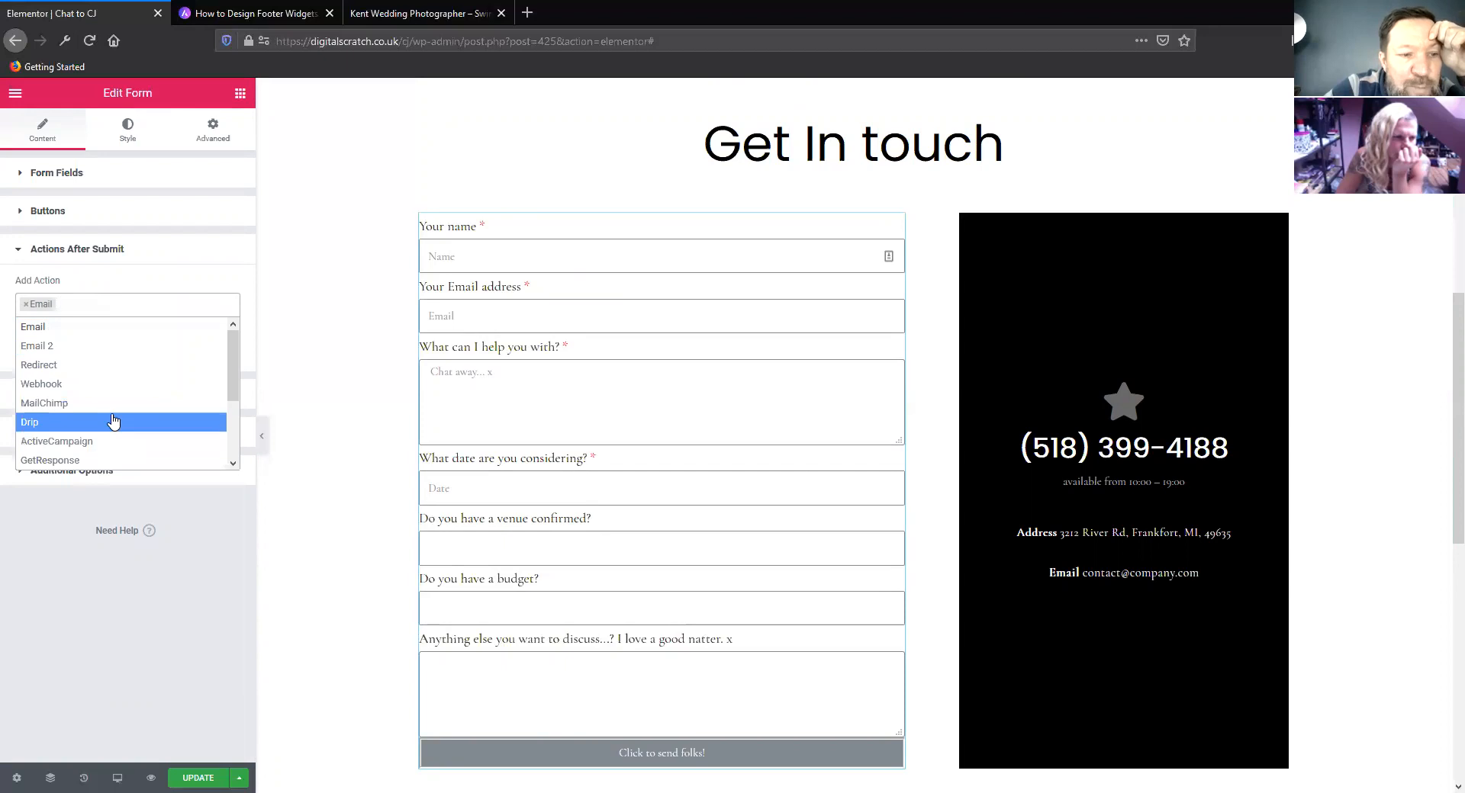
scroll(107, 412, "down", 2)
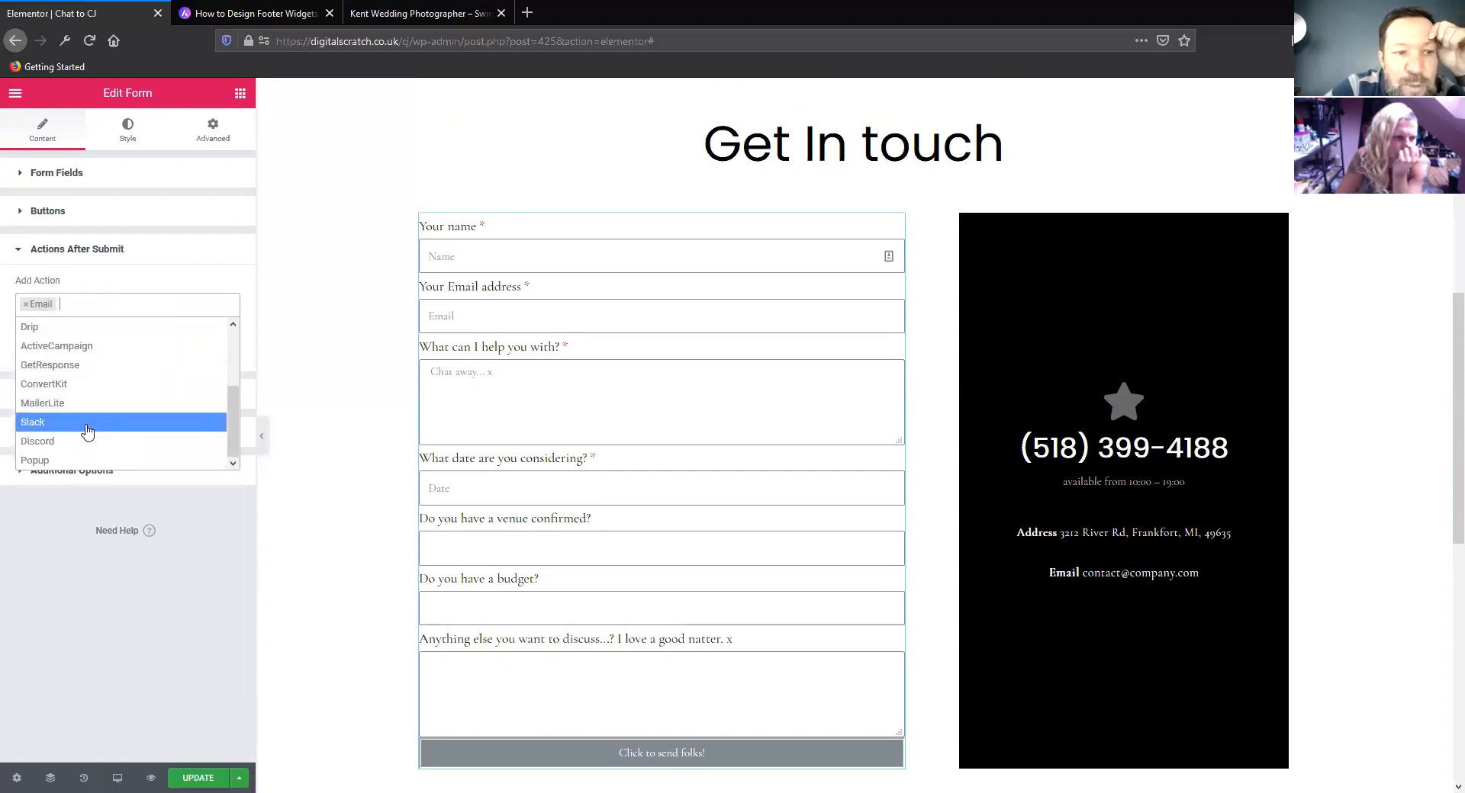
scroll(88, 427, "up", 3)
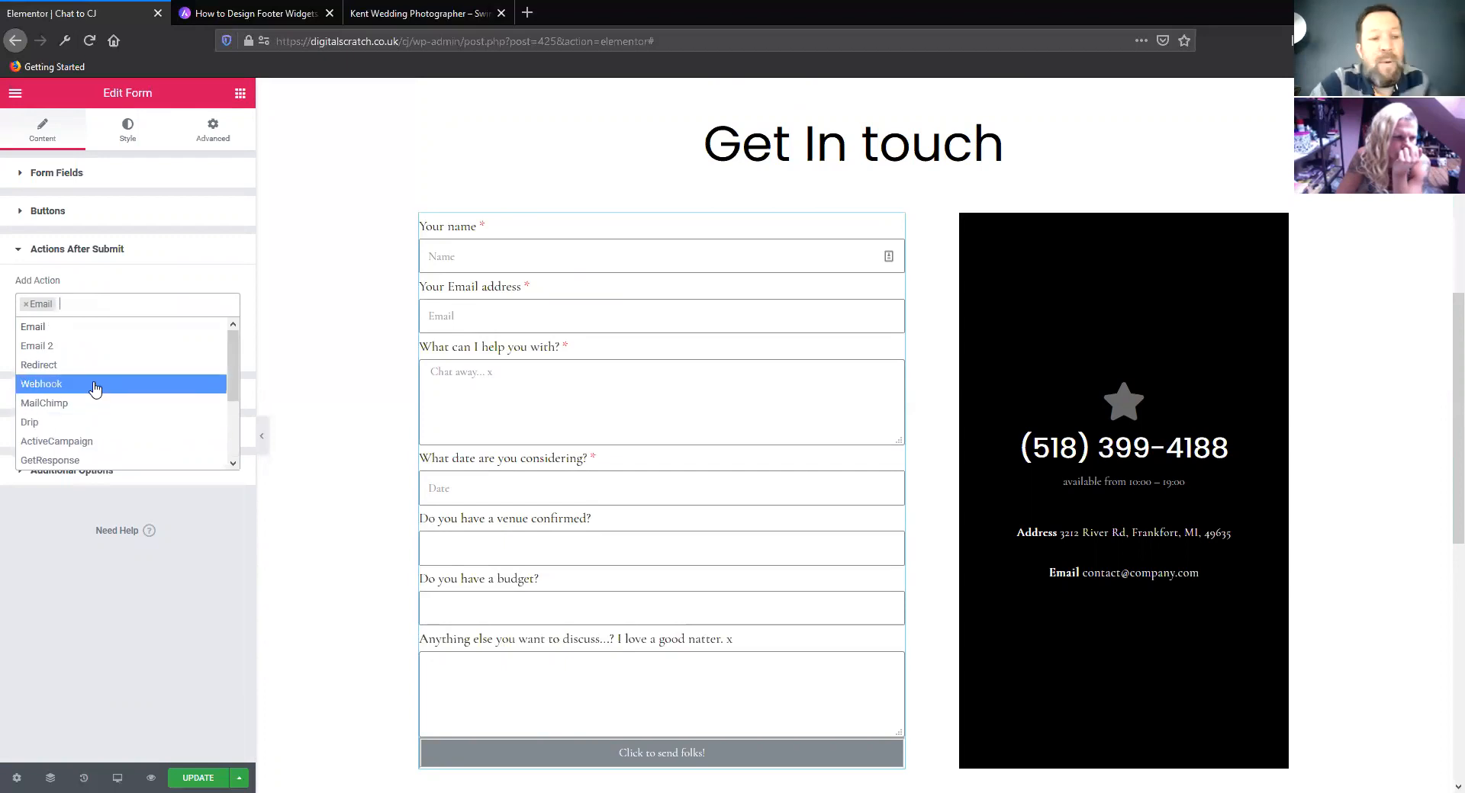
left_click(128, 603)
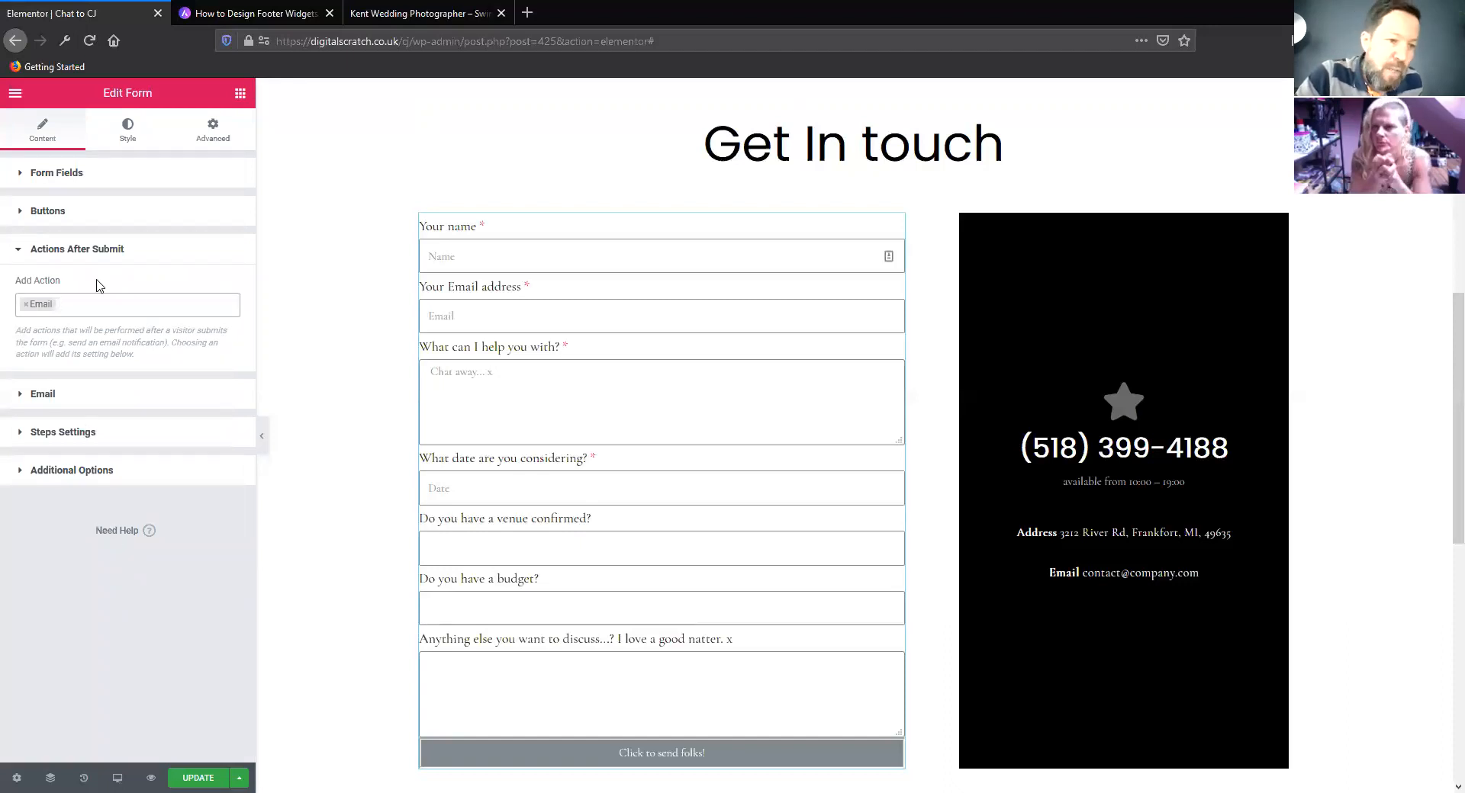
In the form's Email settings, replace the From Email address with a copy of the recipient's address
left_click(44, 395)
scroll(109, 283, "down", 1)
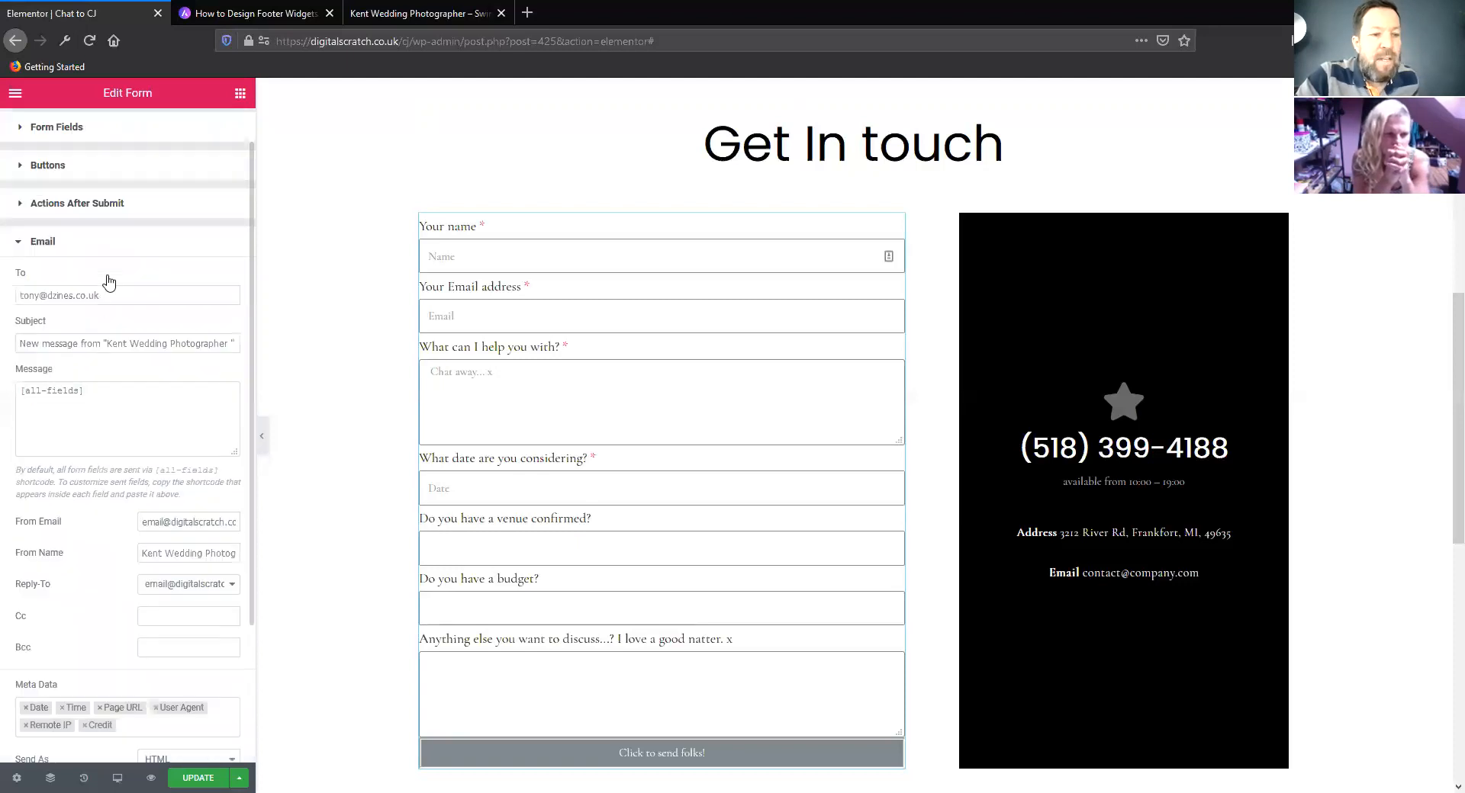
triple_click(114, 299)
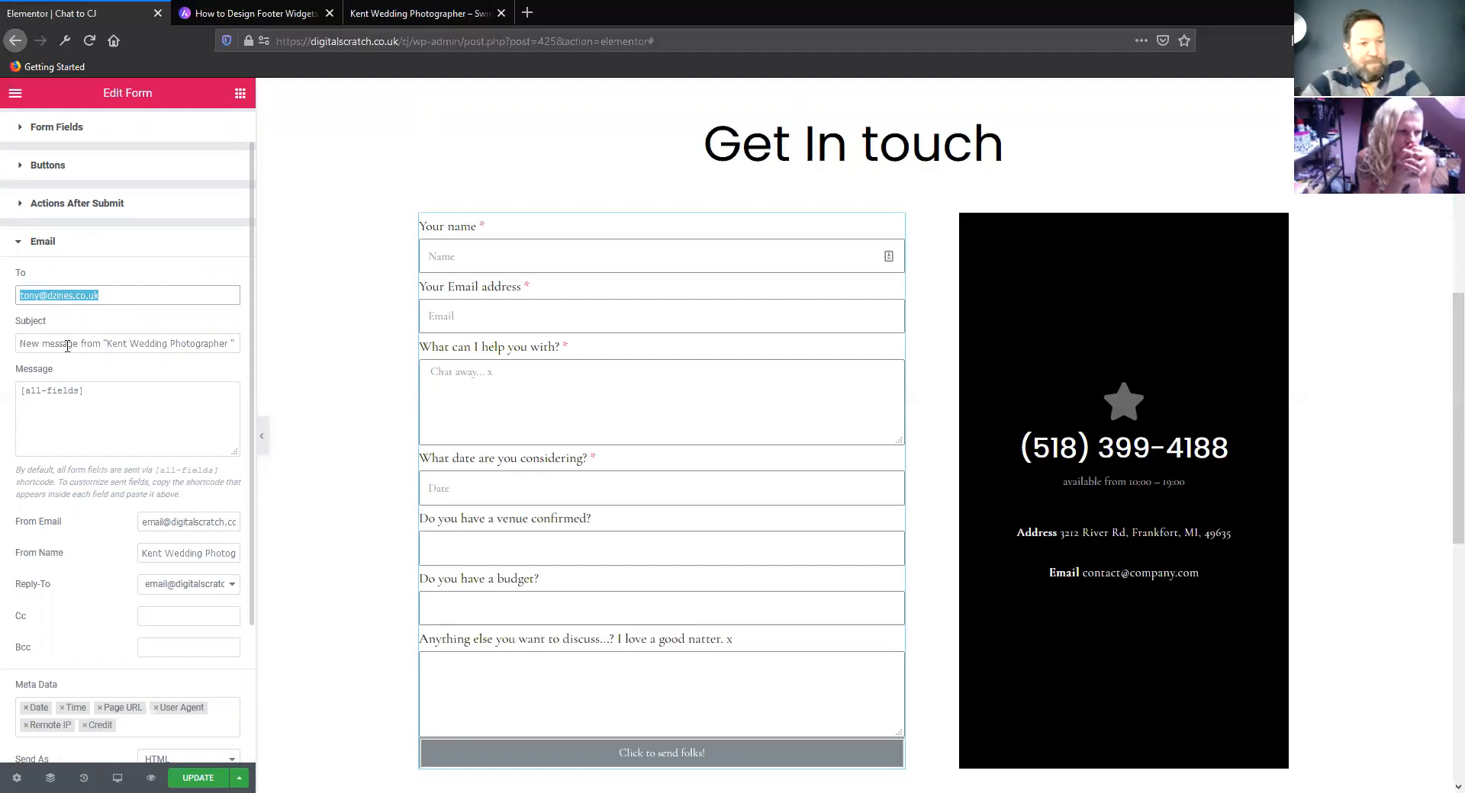
left_click_drag(116, 390, 10, 384)
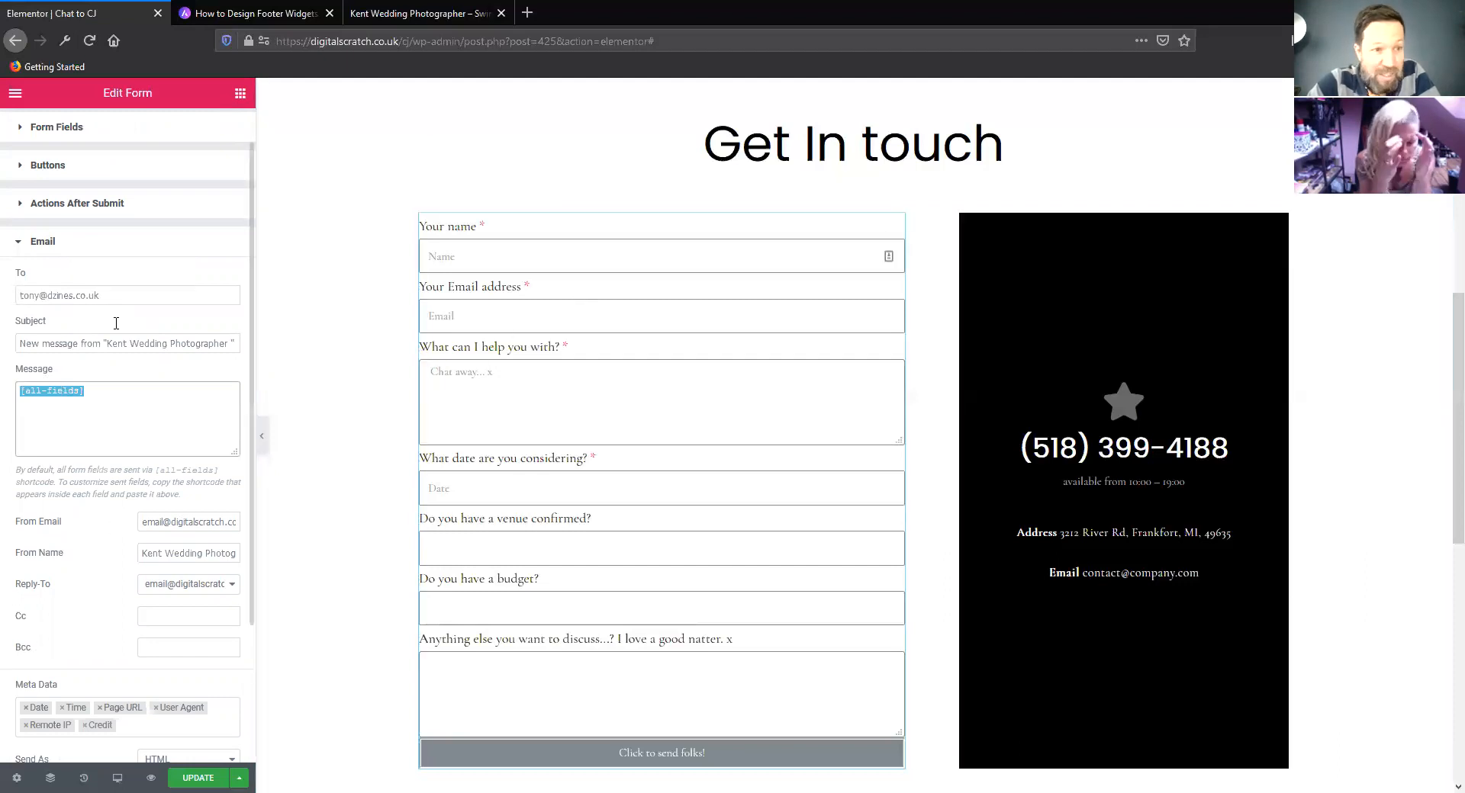
triple_click(64, 296)
right_click(64, 296)
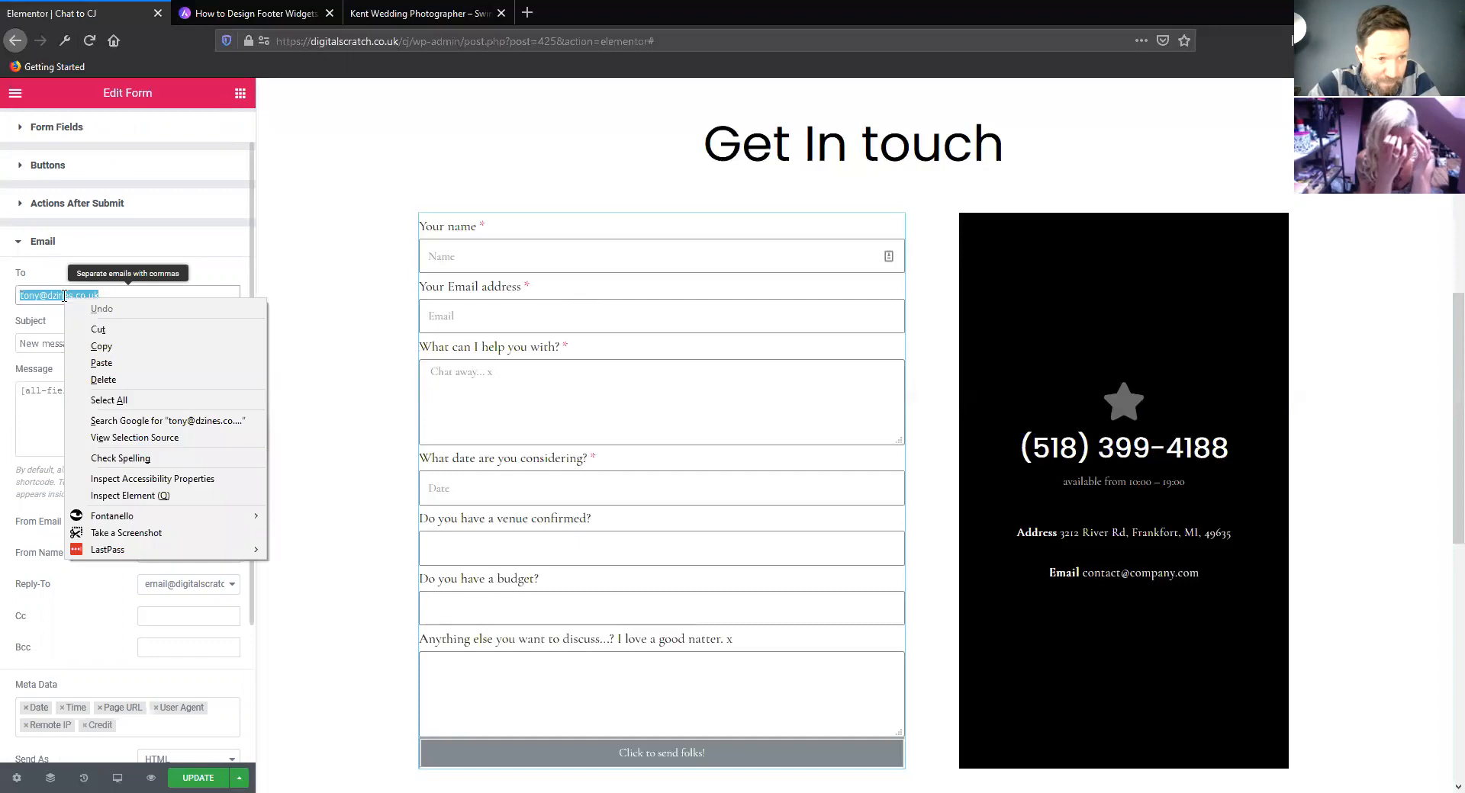
left_click(102, 346)
triple_click(181, 522)
double_click(181, 522)
triple_click(181, 523)
right_click(180, 523)
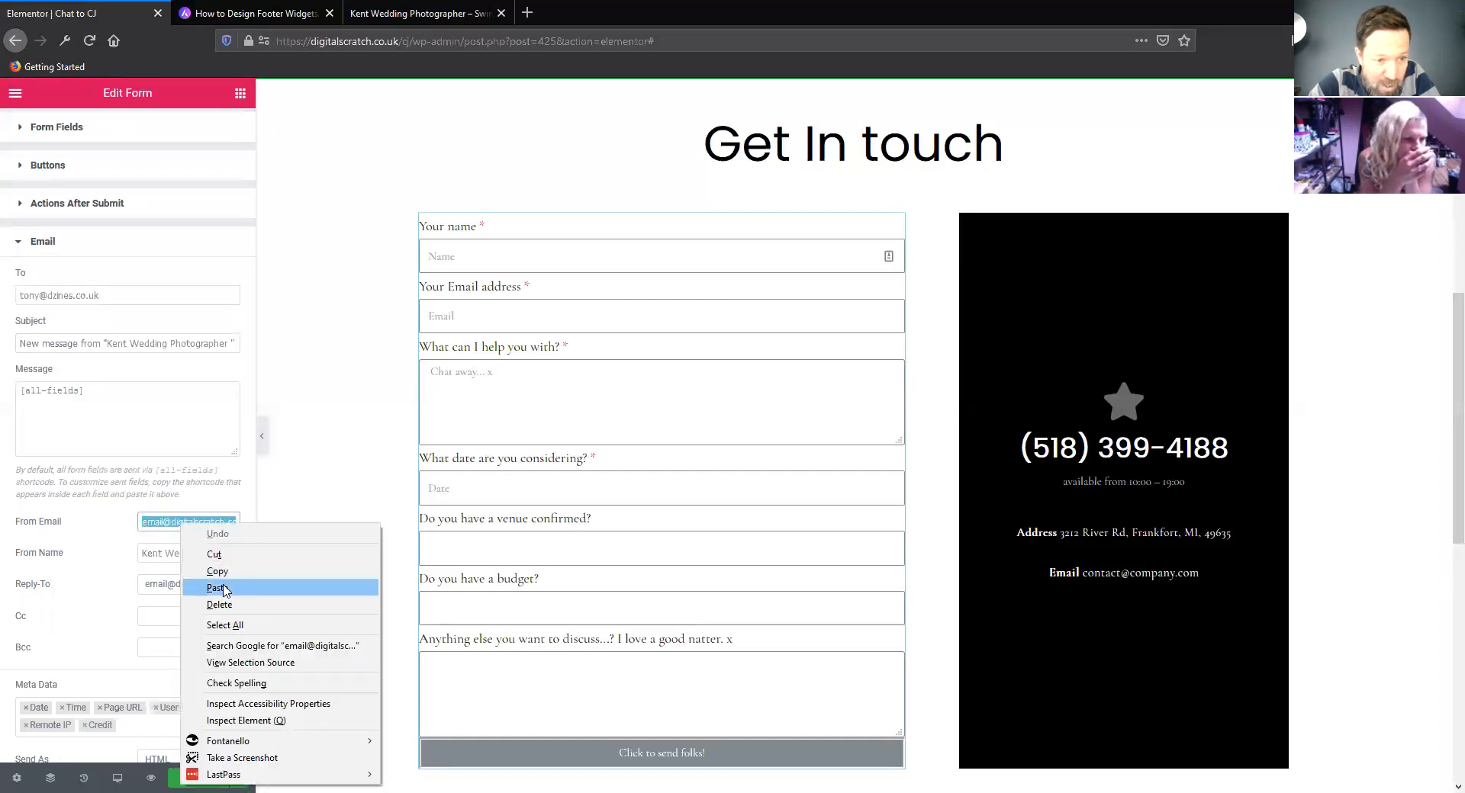
left_click(194, 588)
left_click(103, 566)
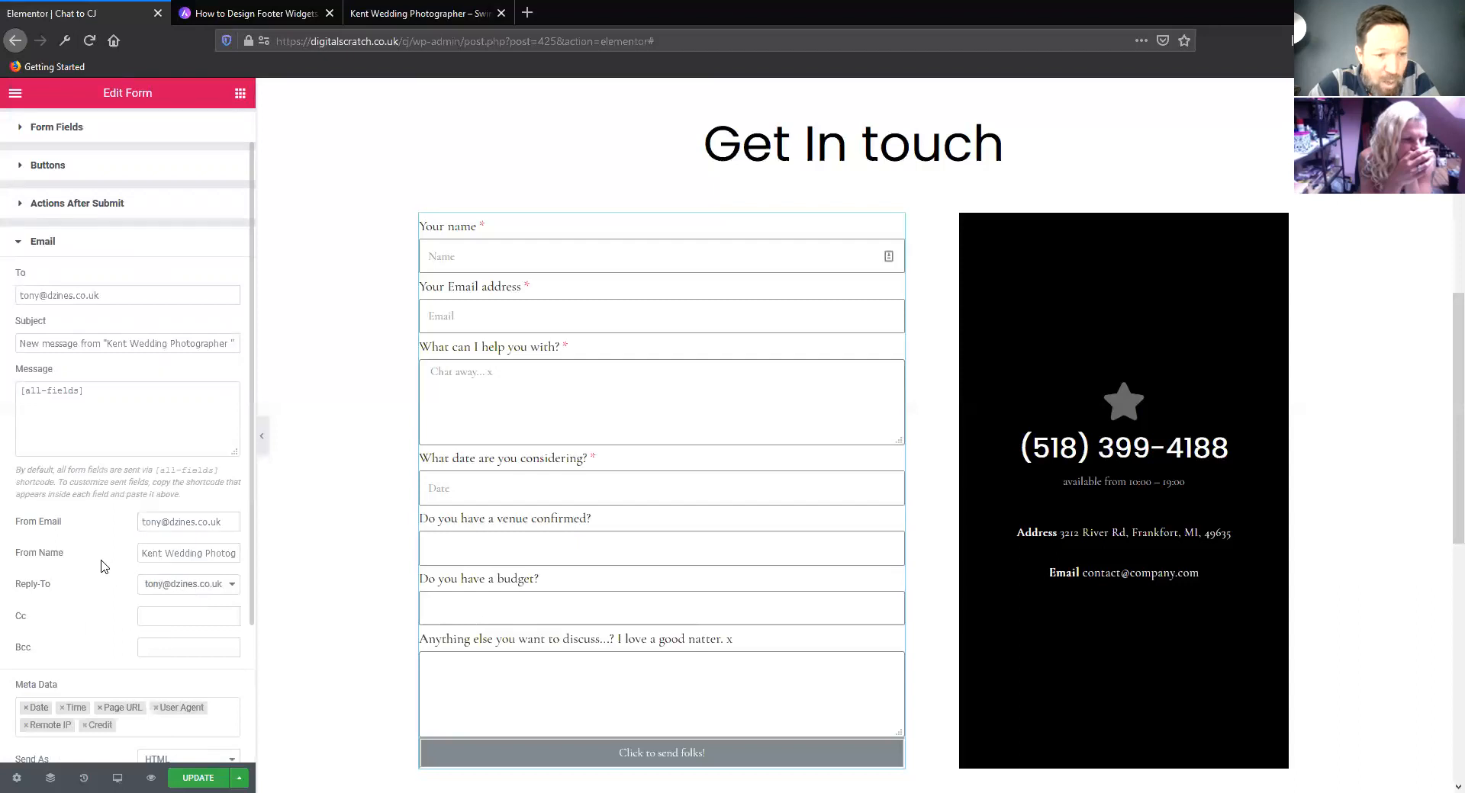
Remove Credit from the Meta Data included in the form's notification email
scroll(104, 567, "down", 1)
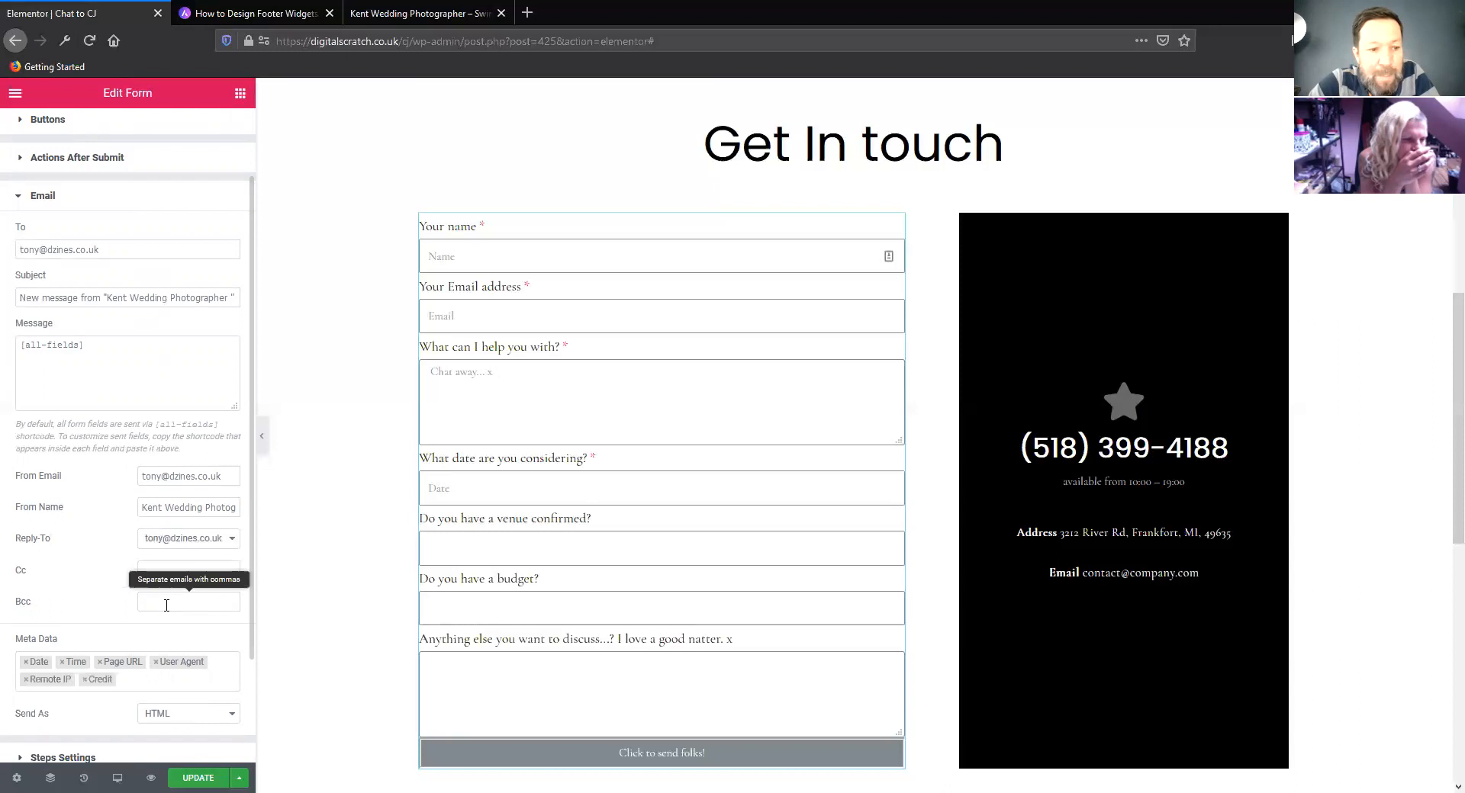
scroll(109, 563, "down", 1)
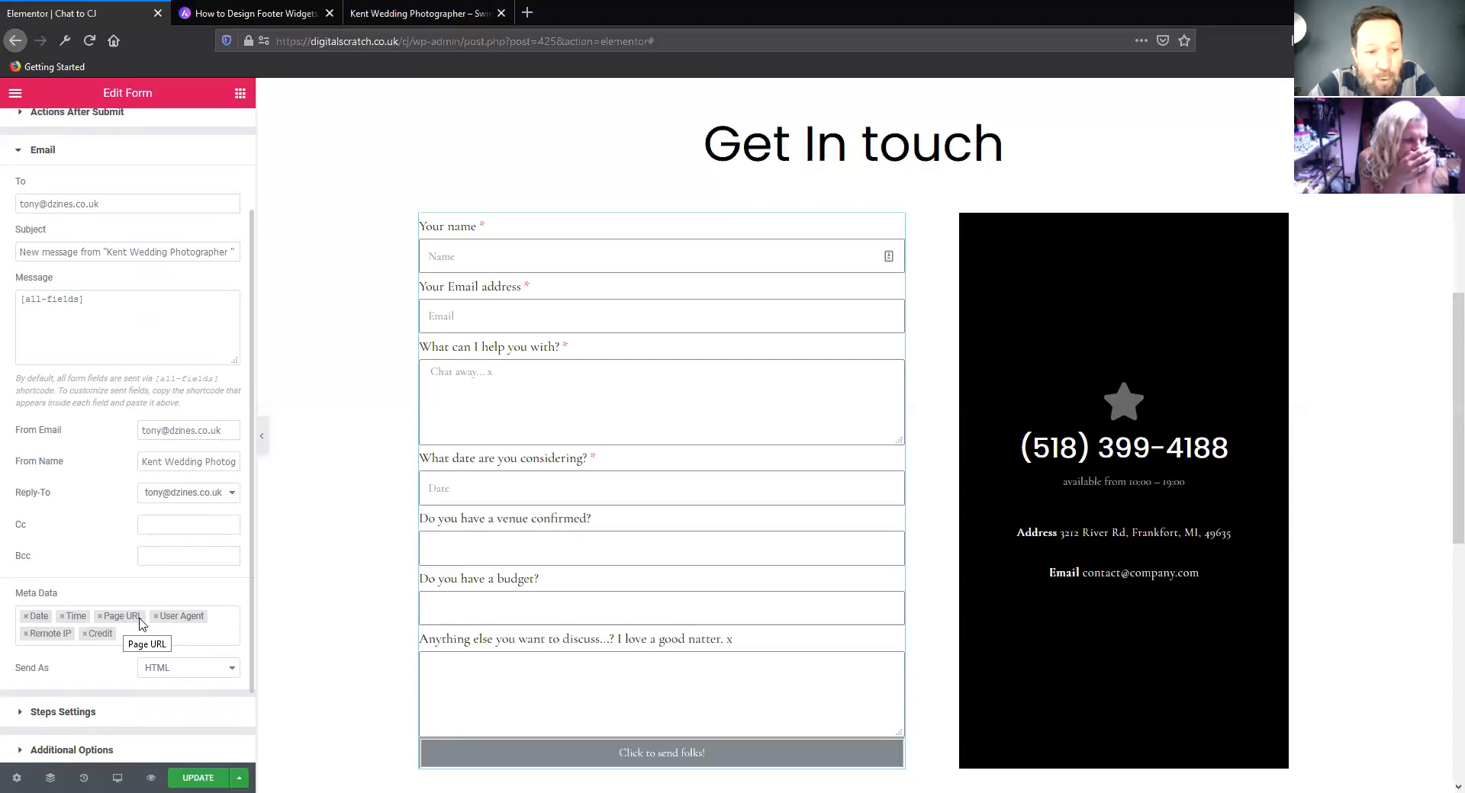
left_click(85, 634)
left_click(10, 605)
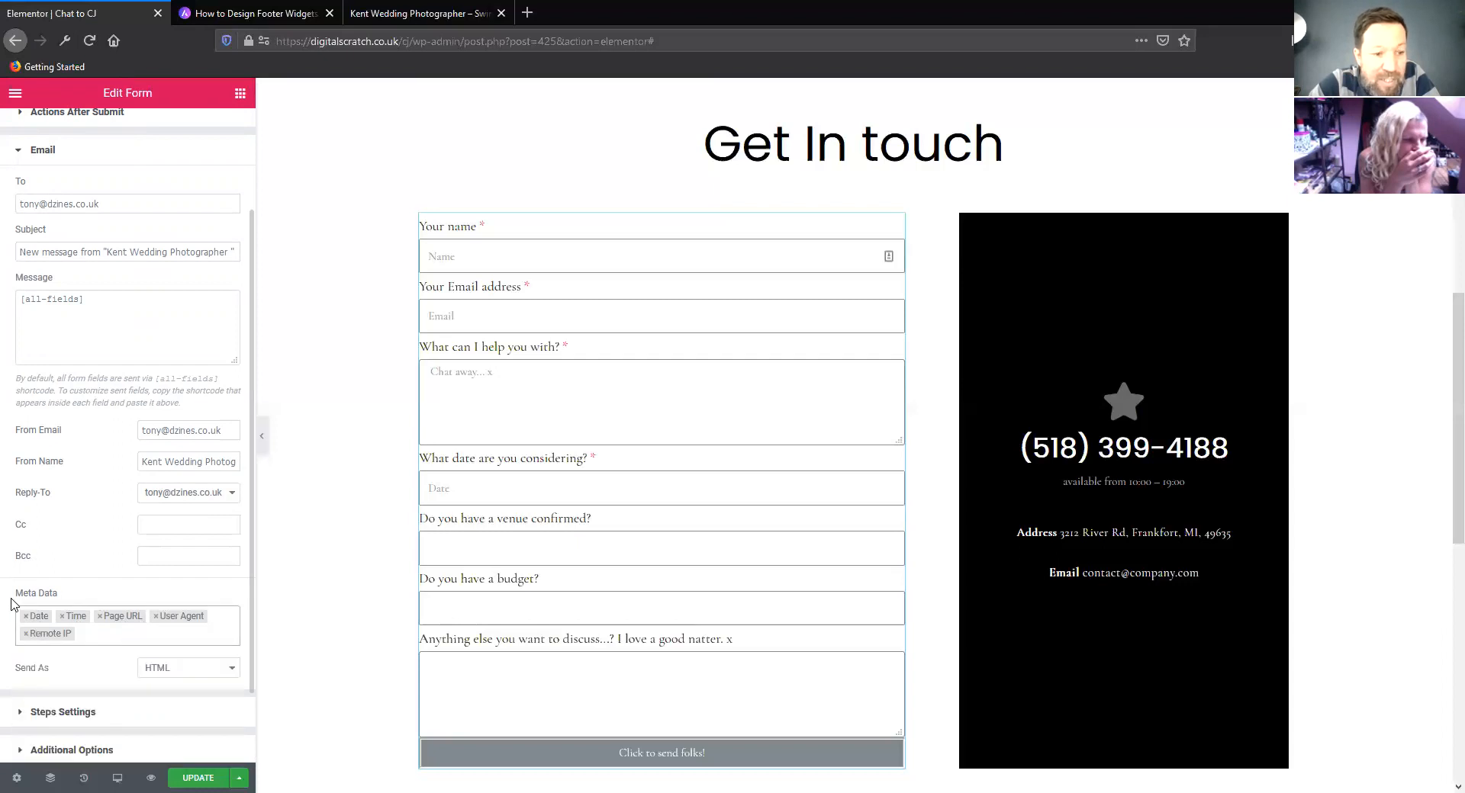
Enable Custom Messages in the form's additional options and set the success message to "Thanks for your enquiy we will get back to you soon"
scroll(13, 599, "down", 1)
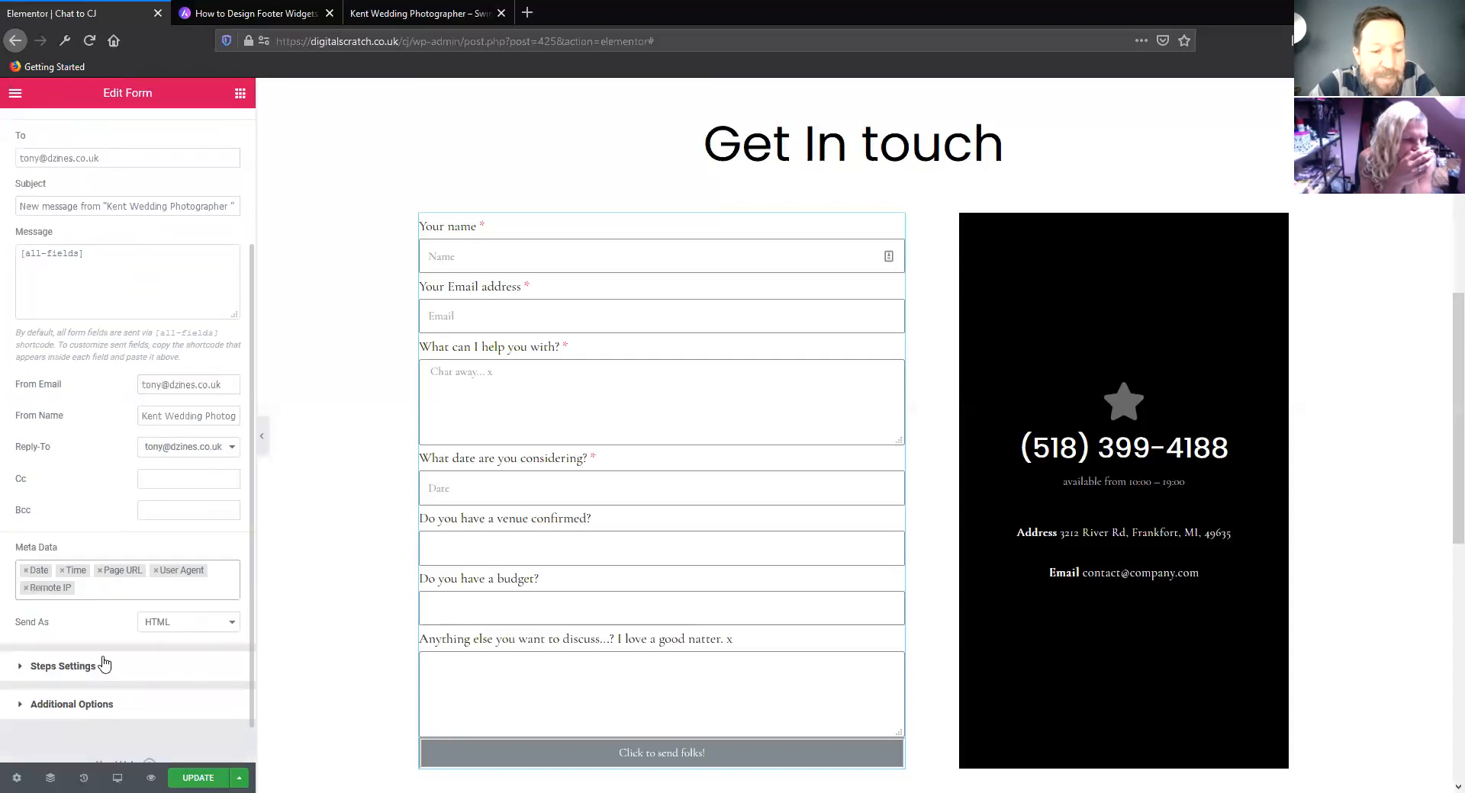
left_click(108, 710)
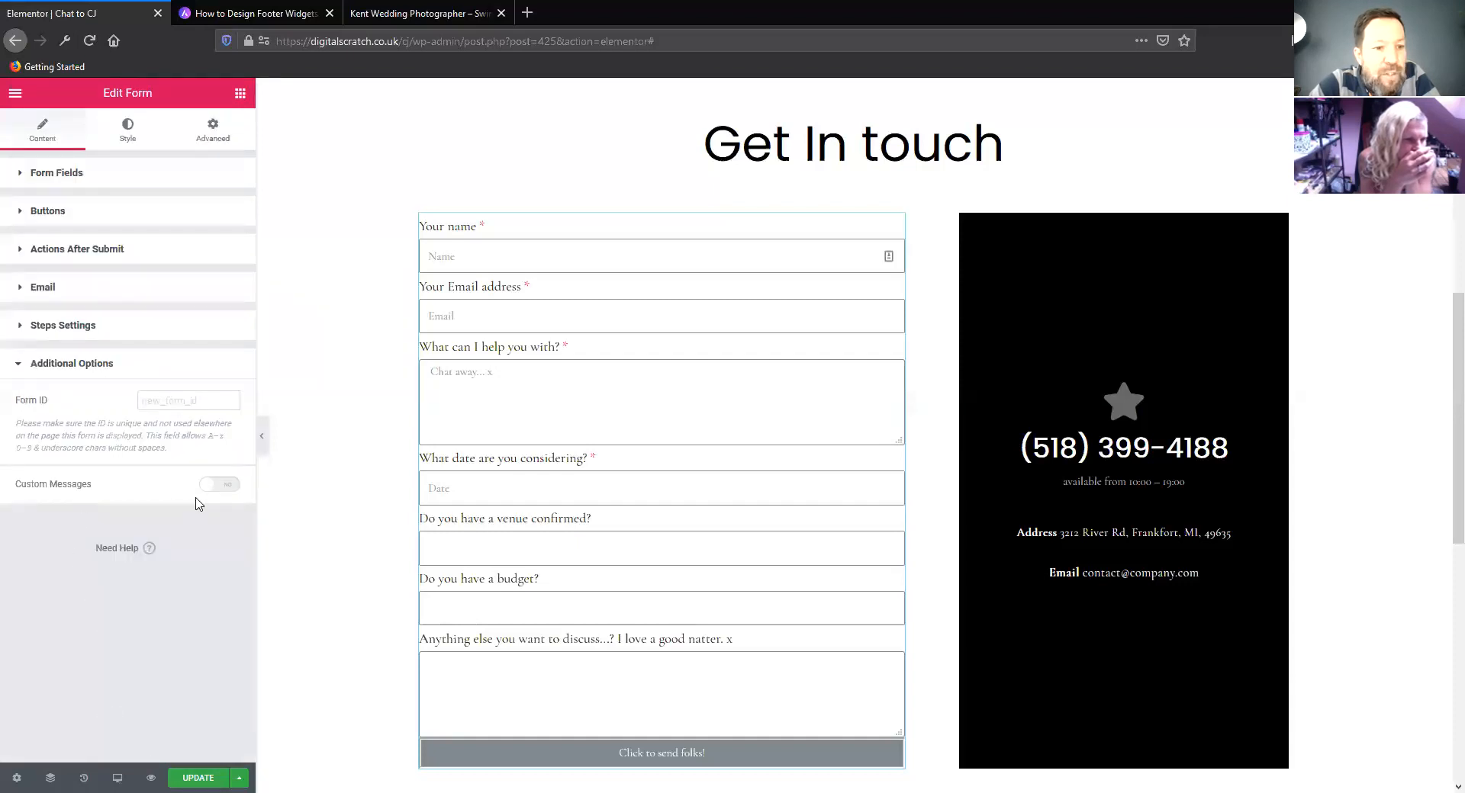
left_click(222, 485)
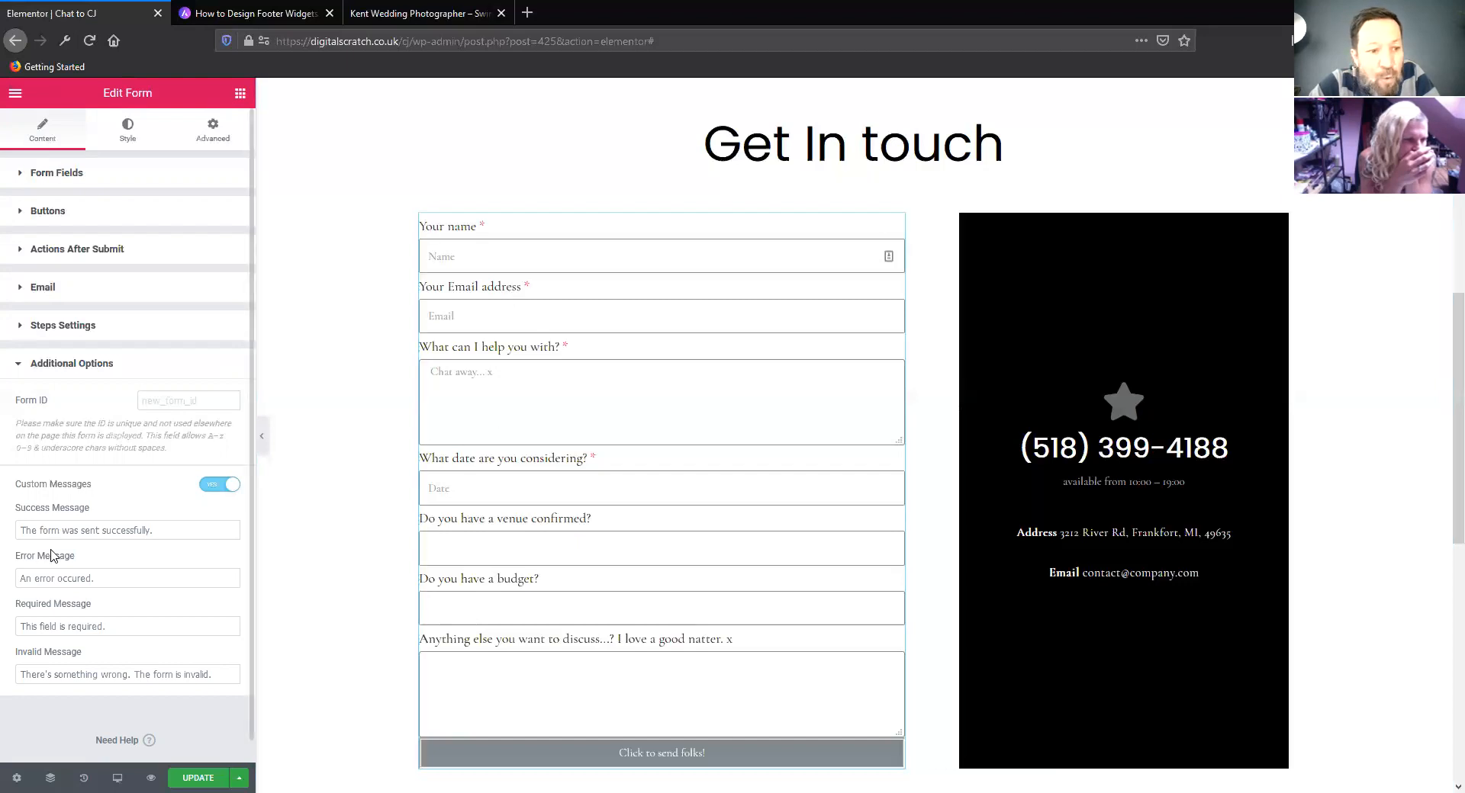
left_click_drag(162, 533, 20, 511)
type("Thanks for your enqui")
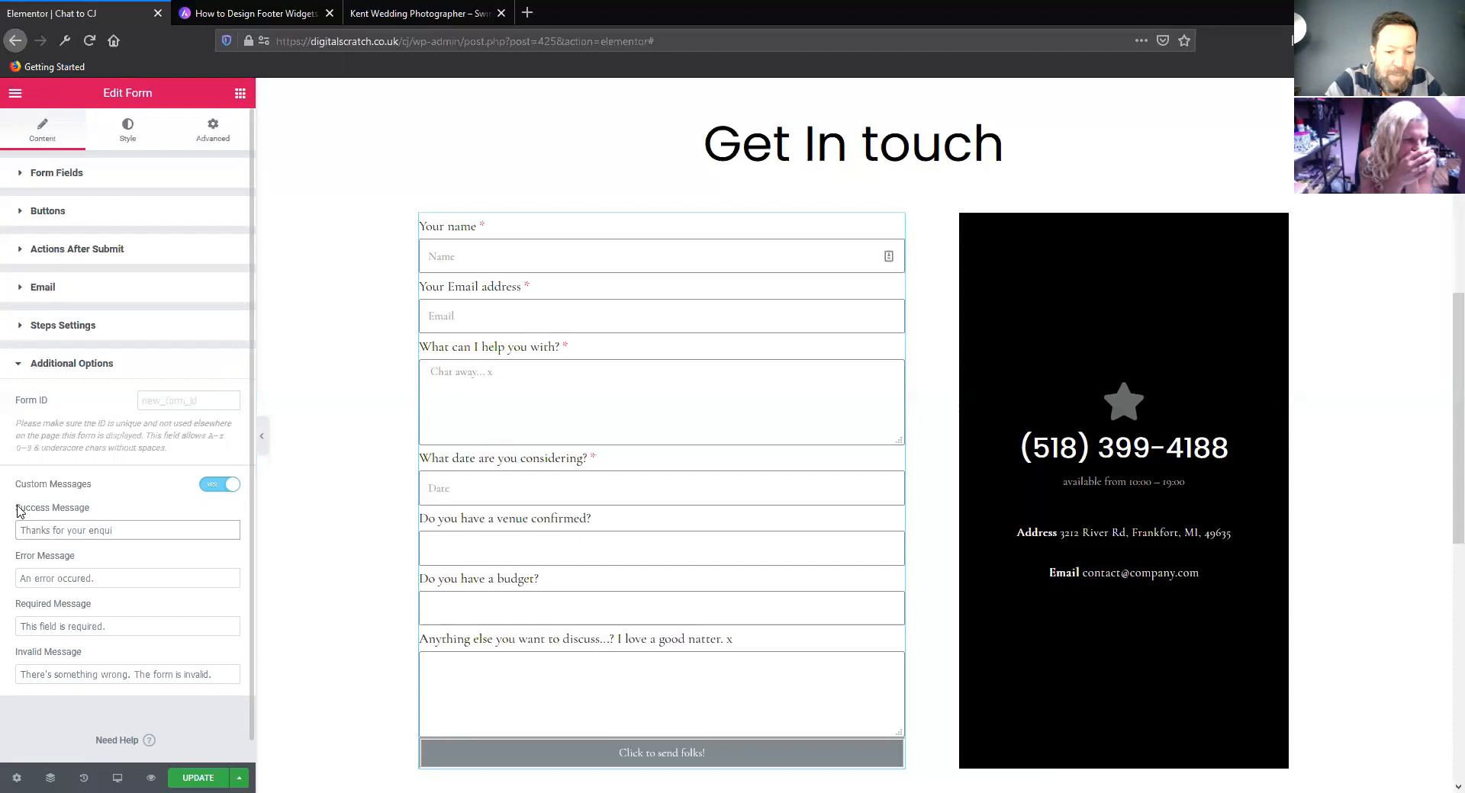
type("get b")
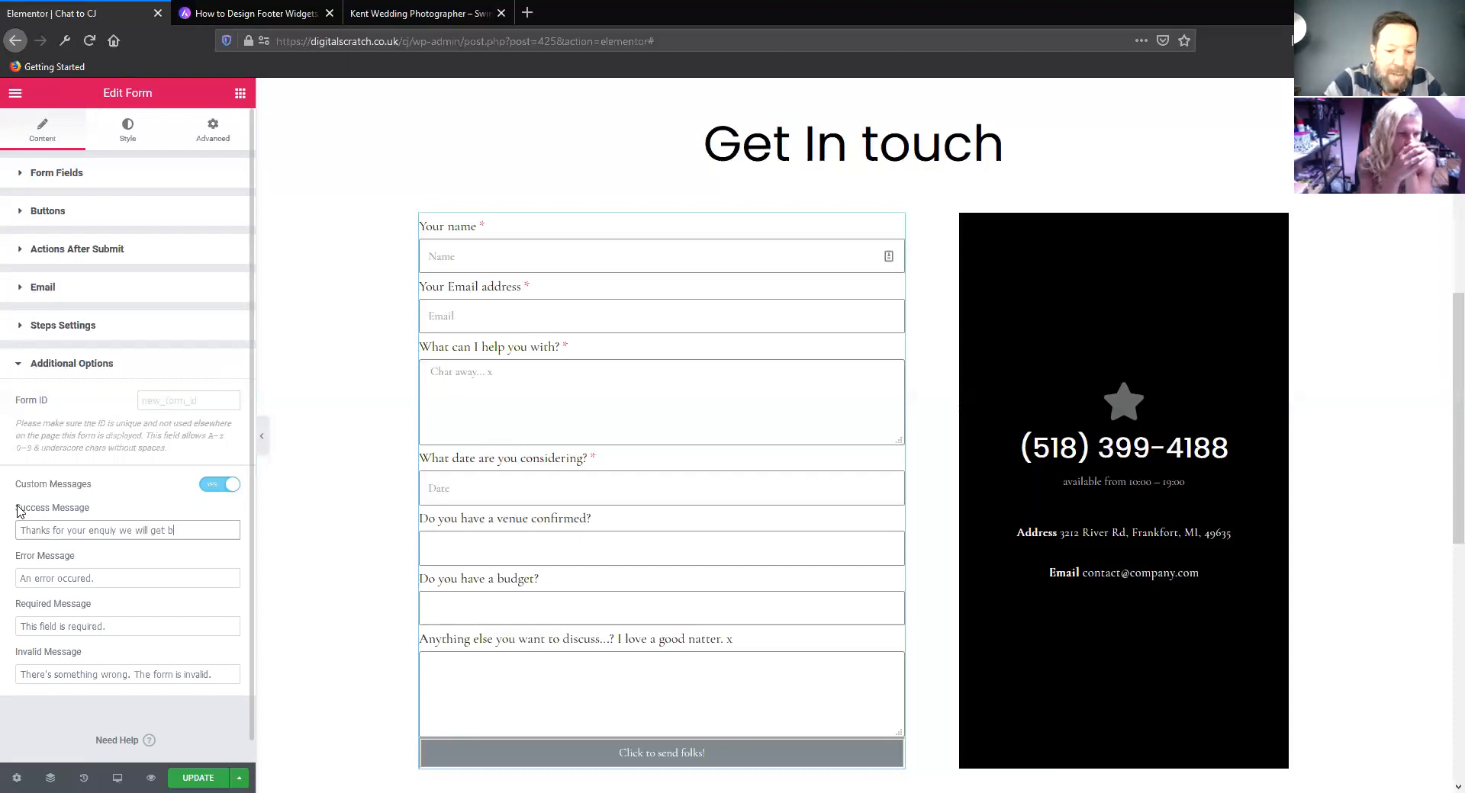
type("ack to you soon")
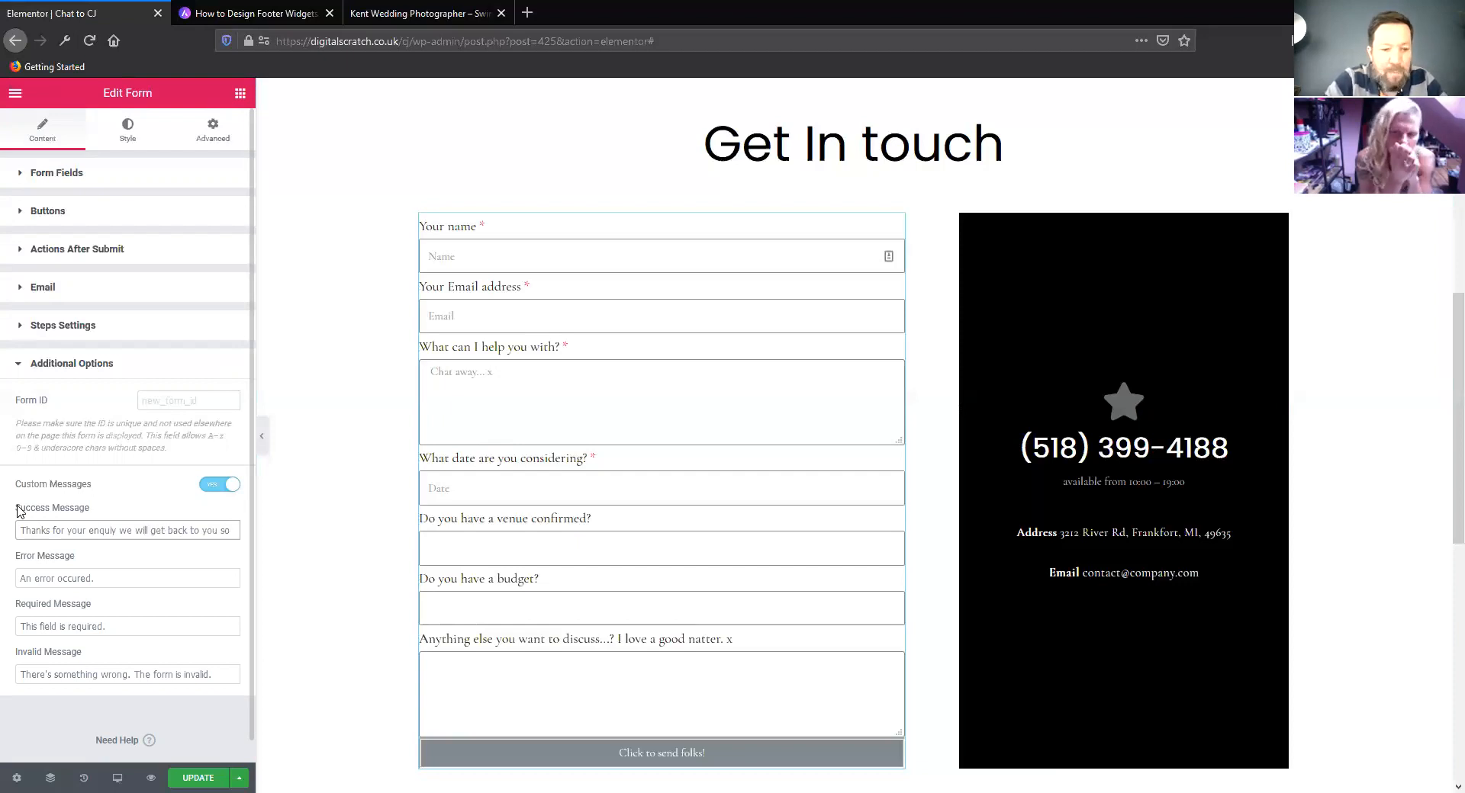
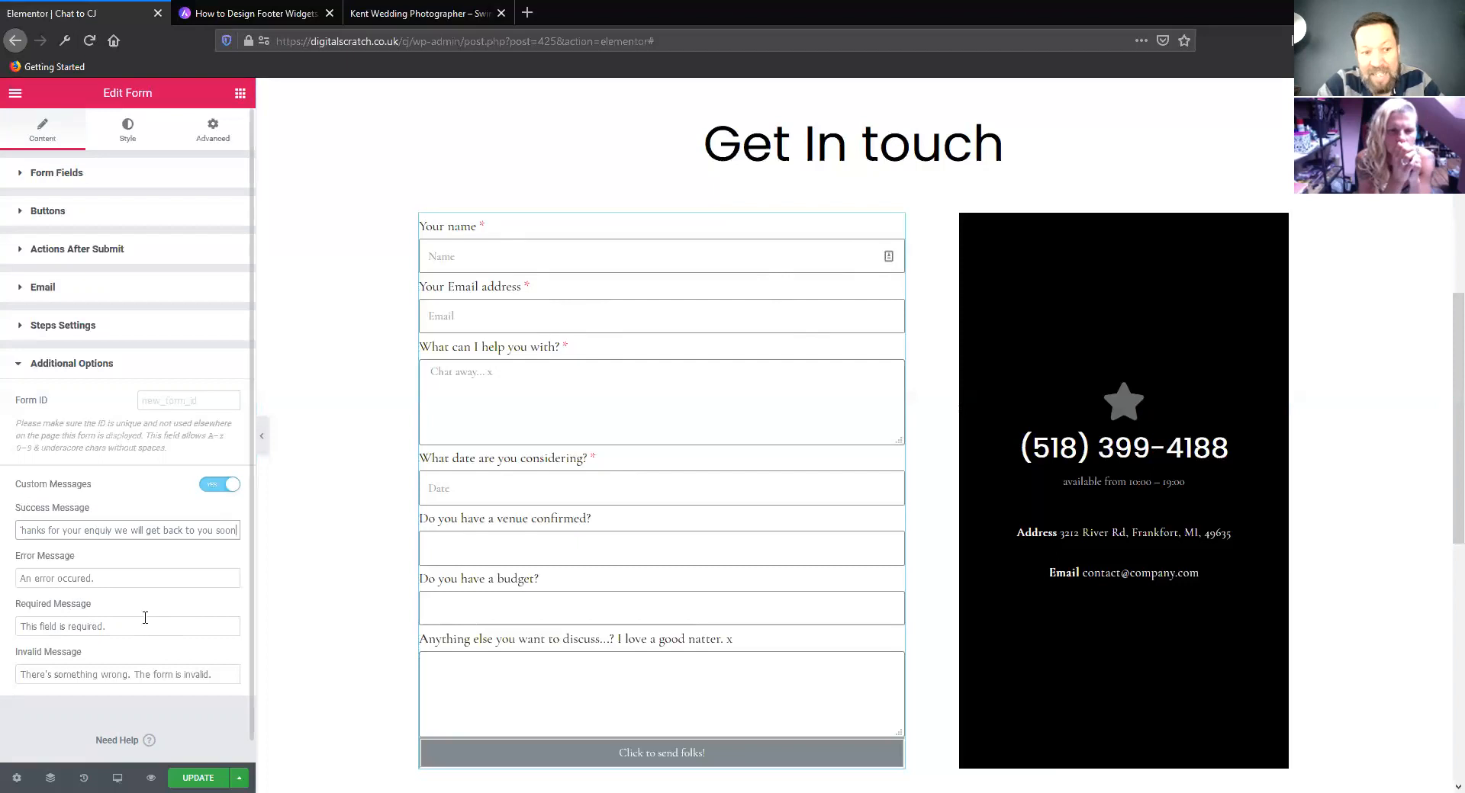
Update the page and preview its Get In touch form in the browser
left_click(197, 777)
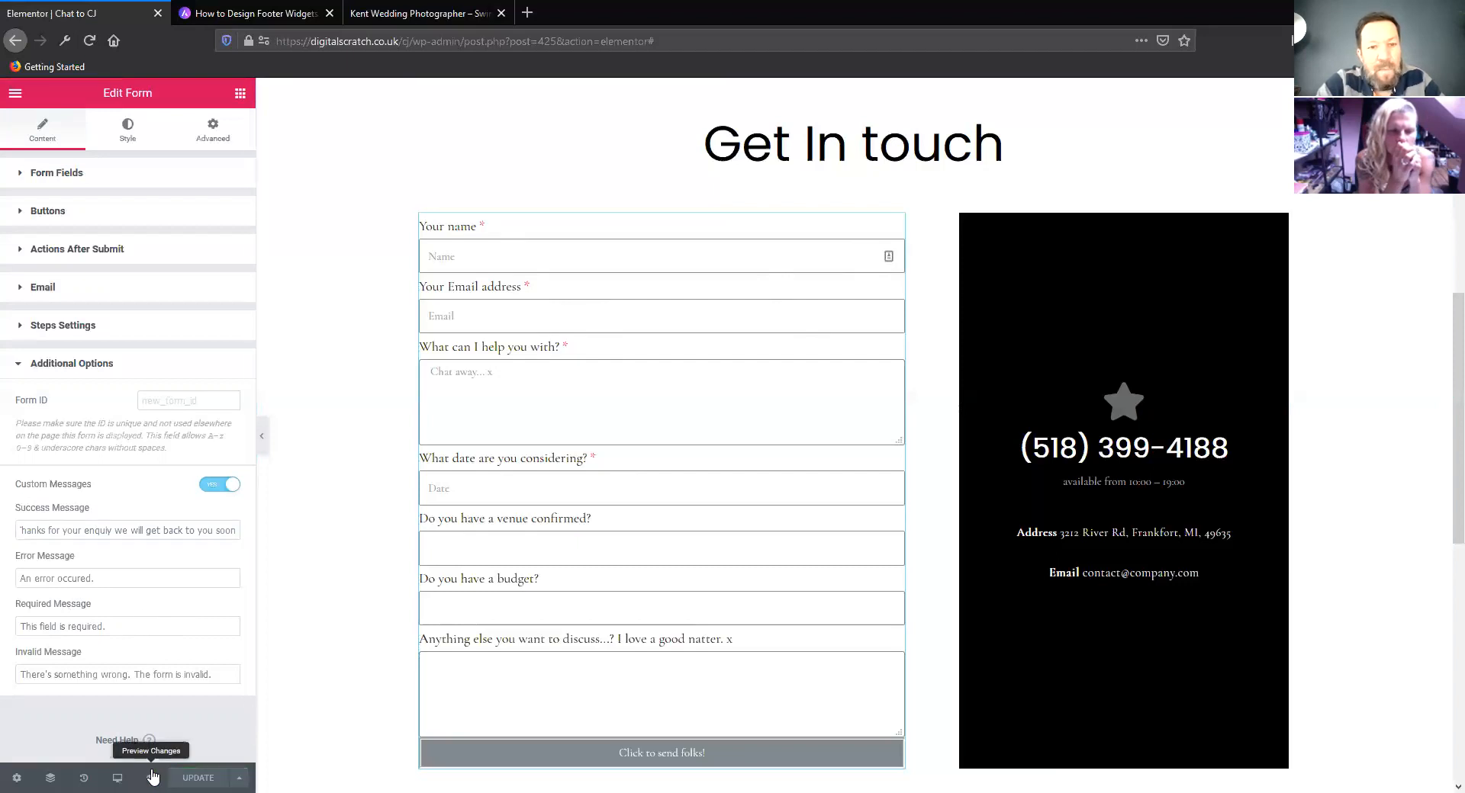
left_click(154, 777)
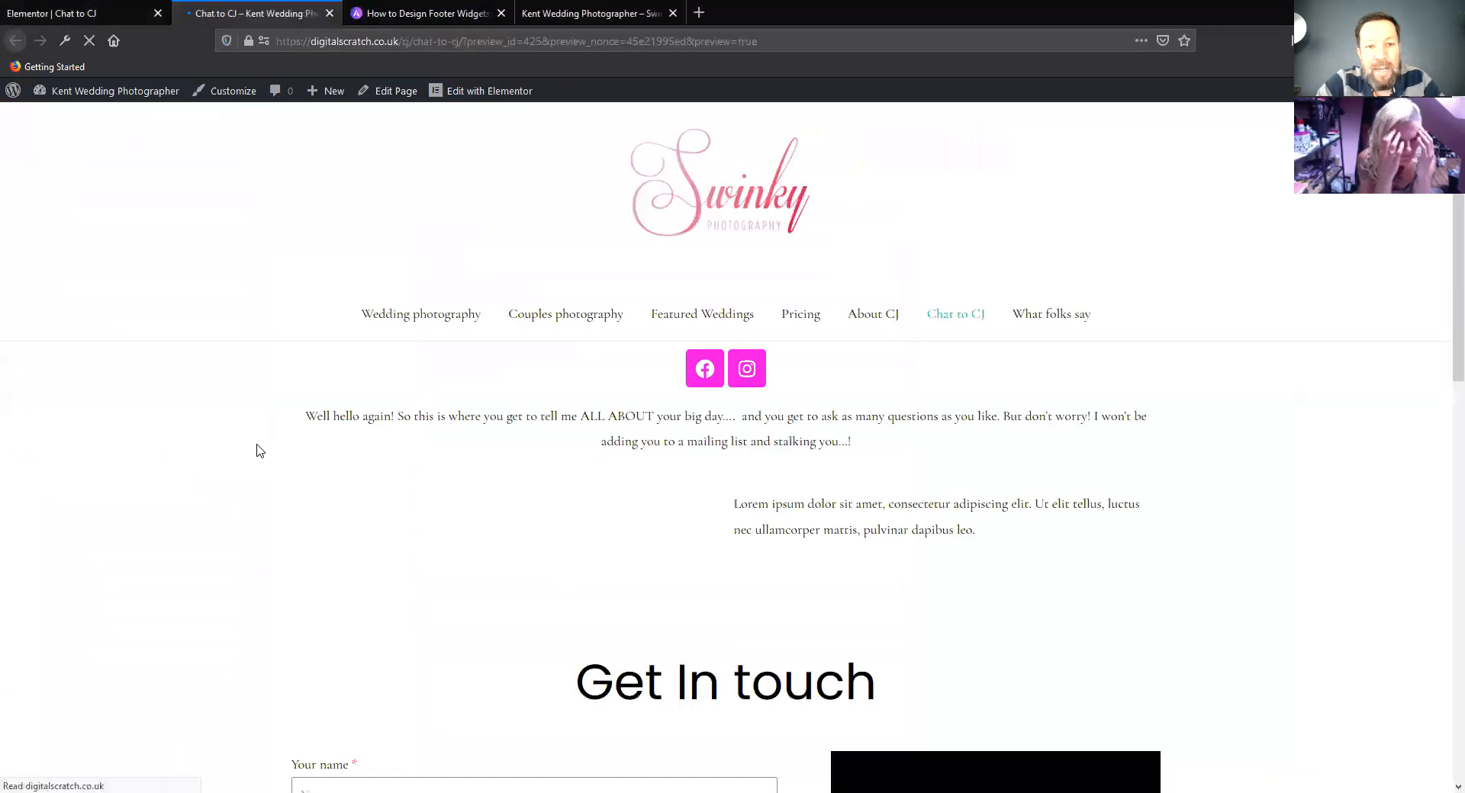
scroll(252, 476, "down", 8)
Fill in the preview form's name and email address, and enter a short greeting for what help is needed
left_click(367, 251)
type("tony")
key("Tab")
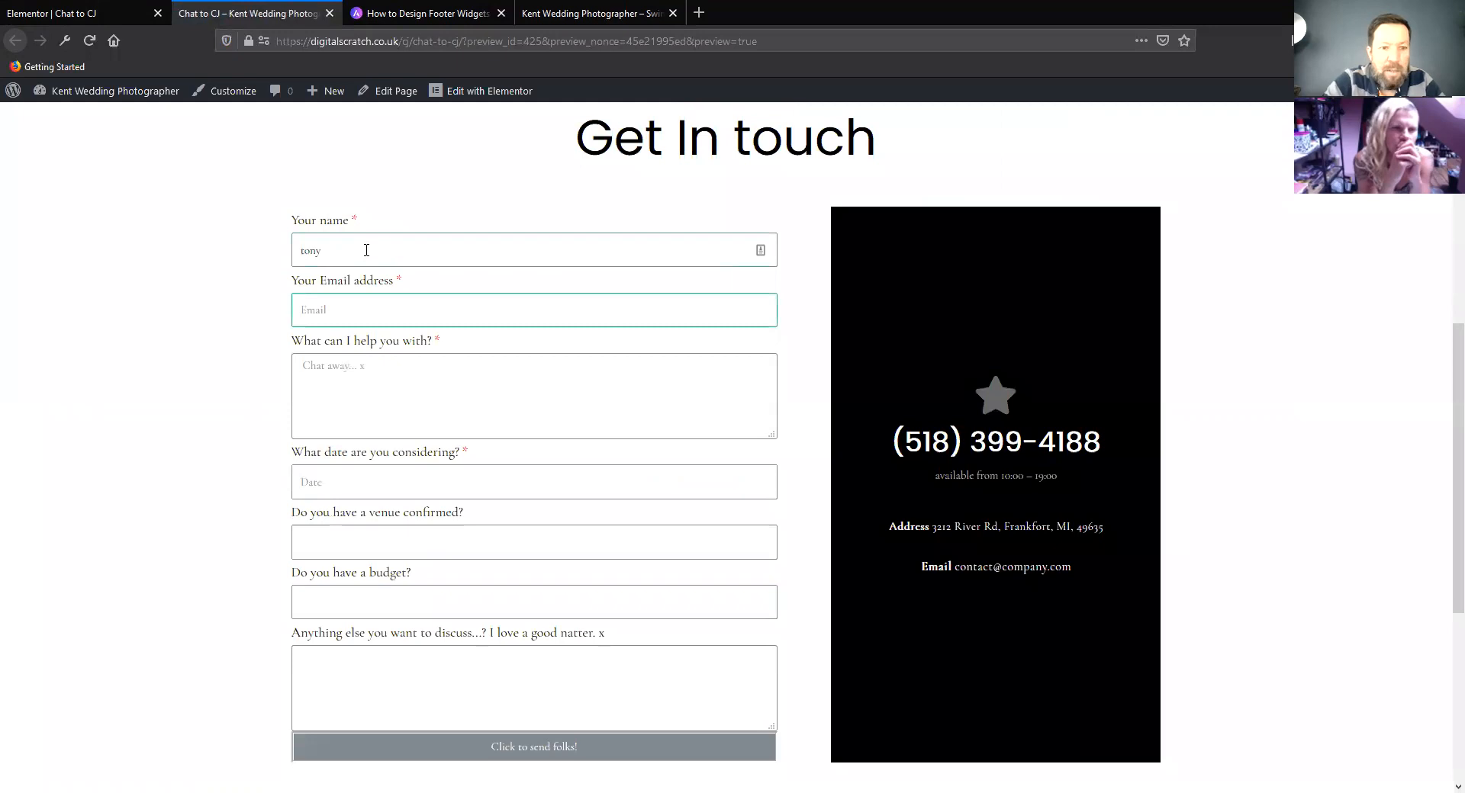
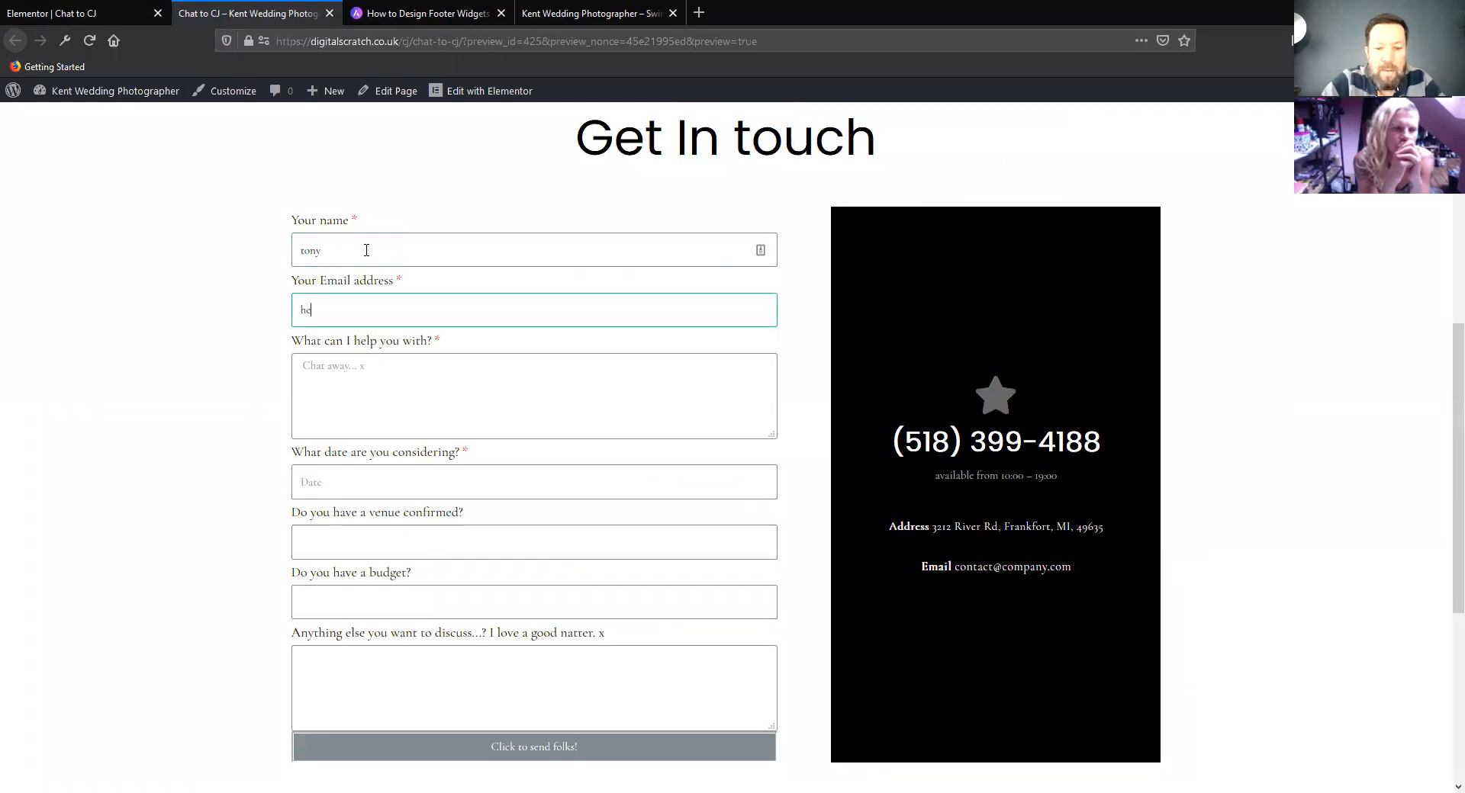
key("Tab")
type("hi cj......")
key("Tab")
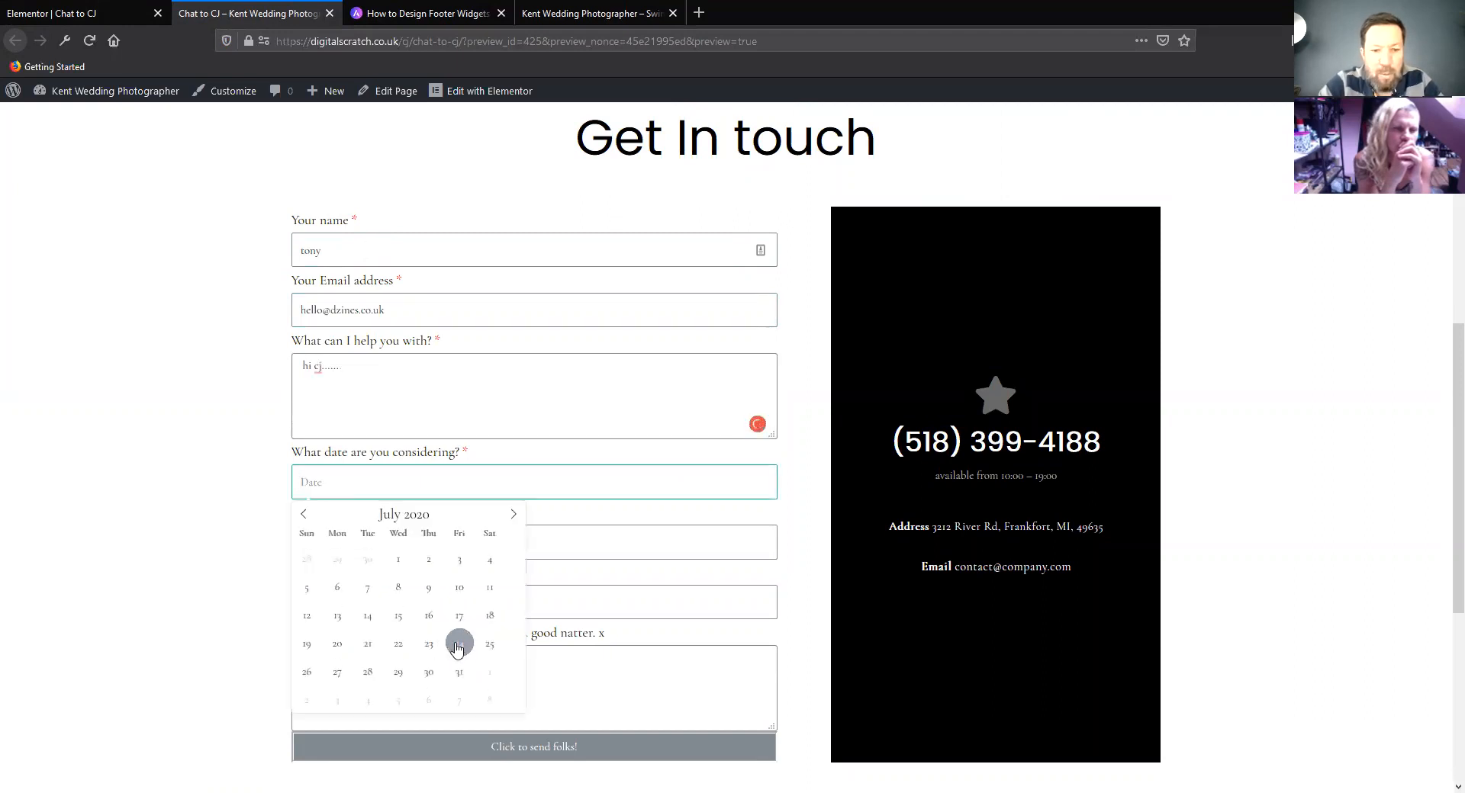
Choose the date 2020-07-24, answer "yes" for venue, "1000" for budget and "cggggg" for anything else, and submit the form
left_click(460, 644)
left_click(403, 542)
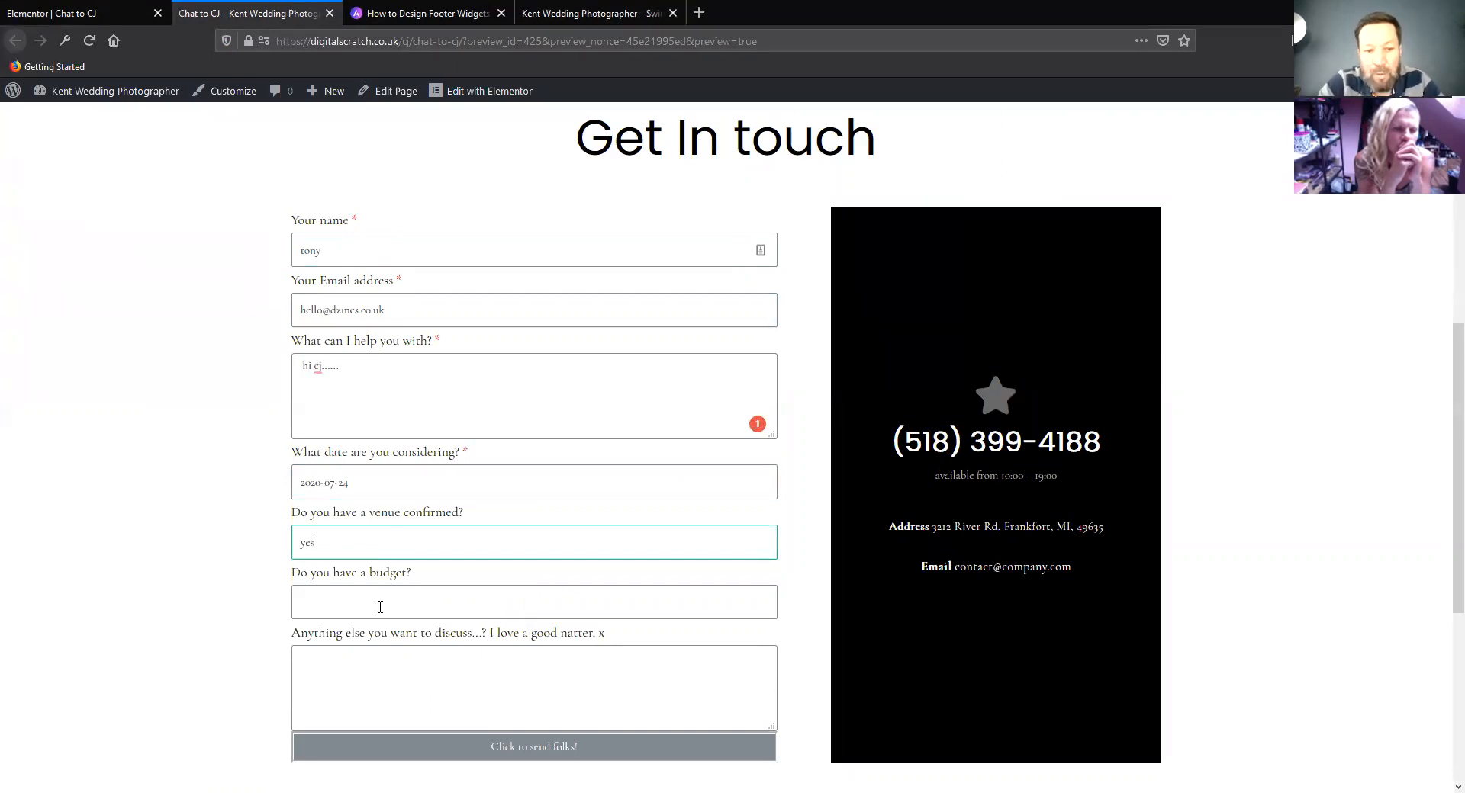
left_click(354, 605)
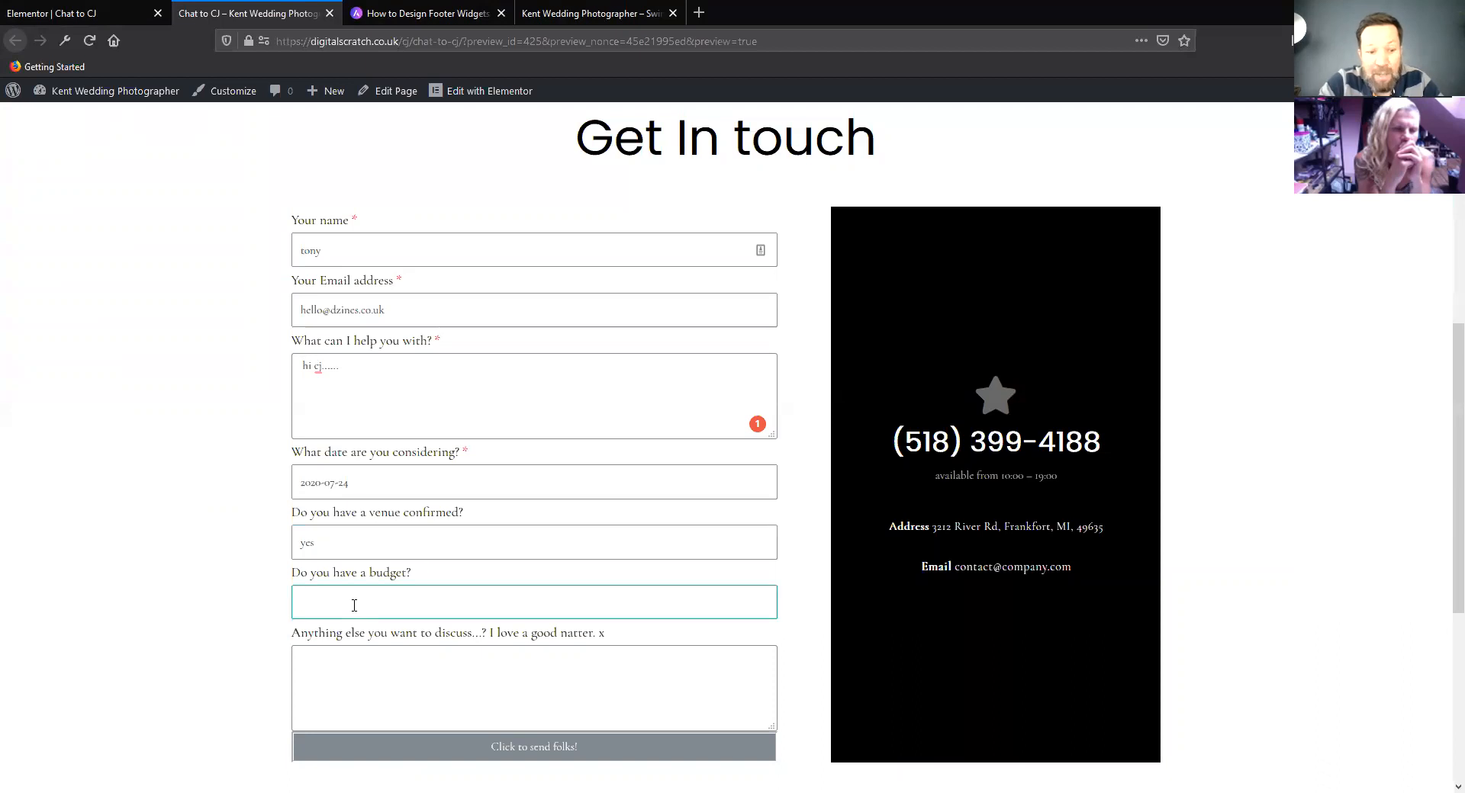
type("1000")
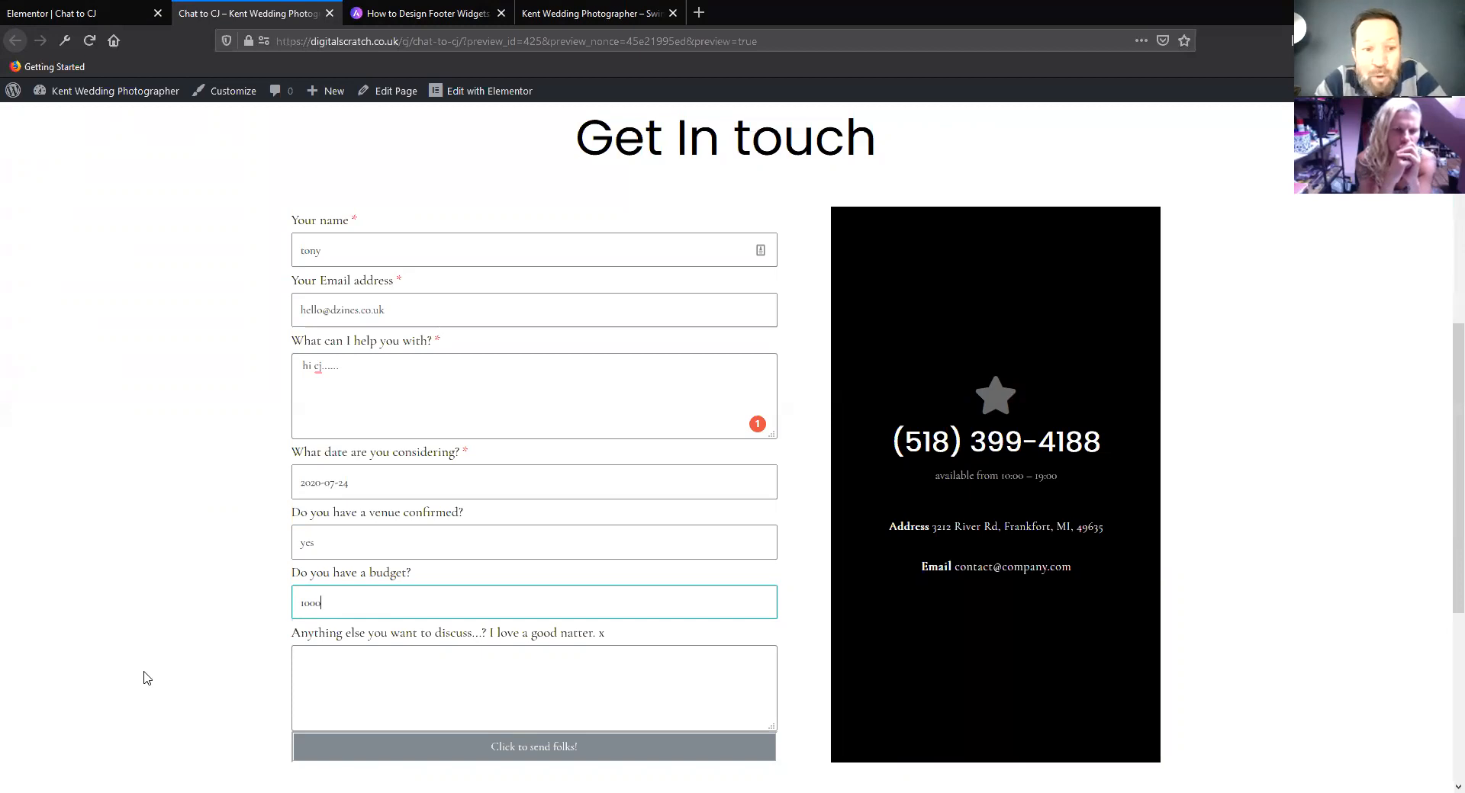
scroll(147, 678, "down", 1)
left_click(356, 595)
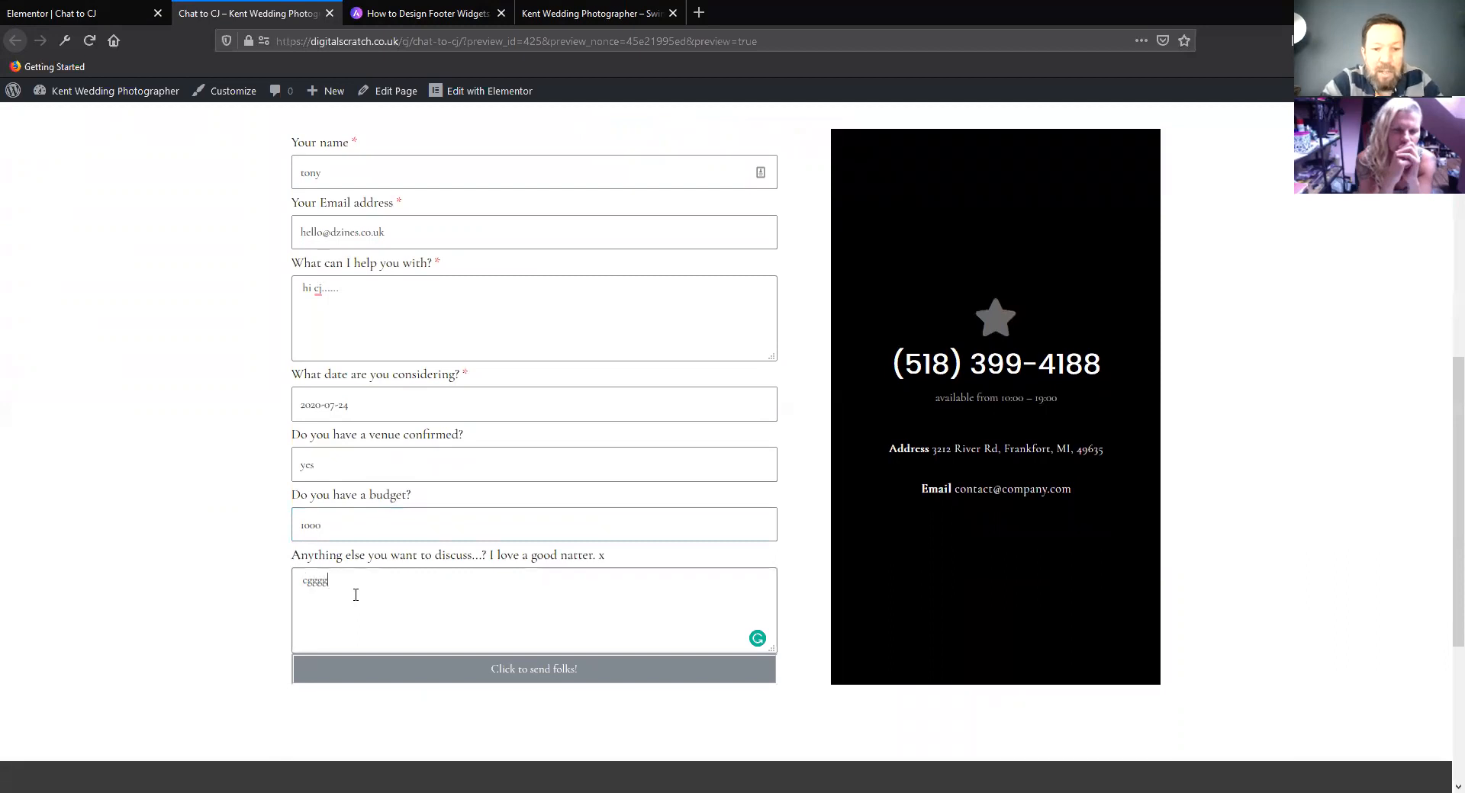
type("cggggg")
left_click(576, 676)
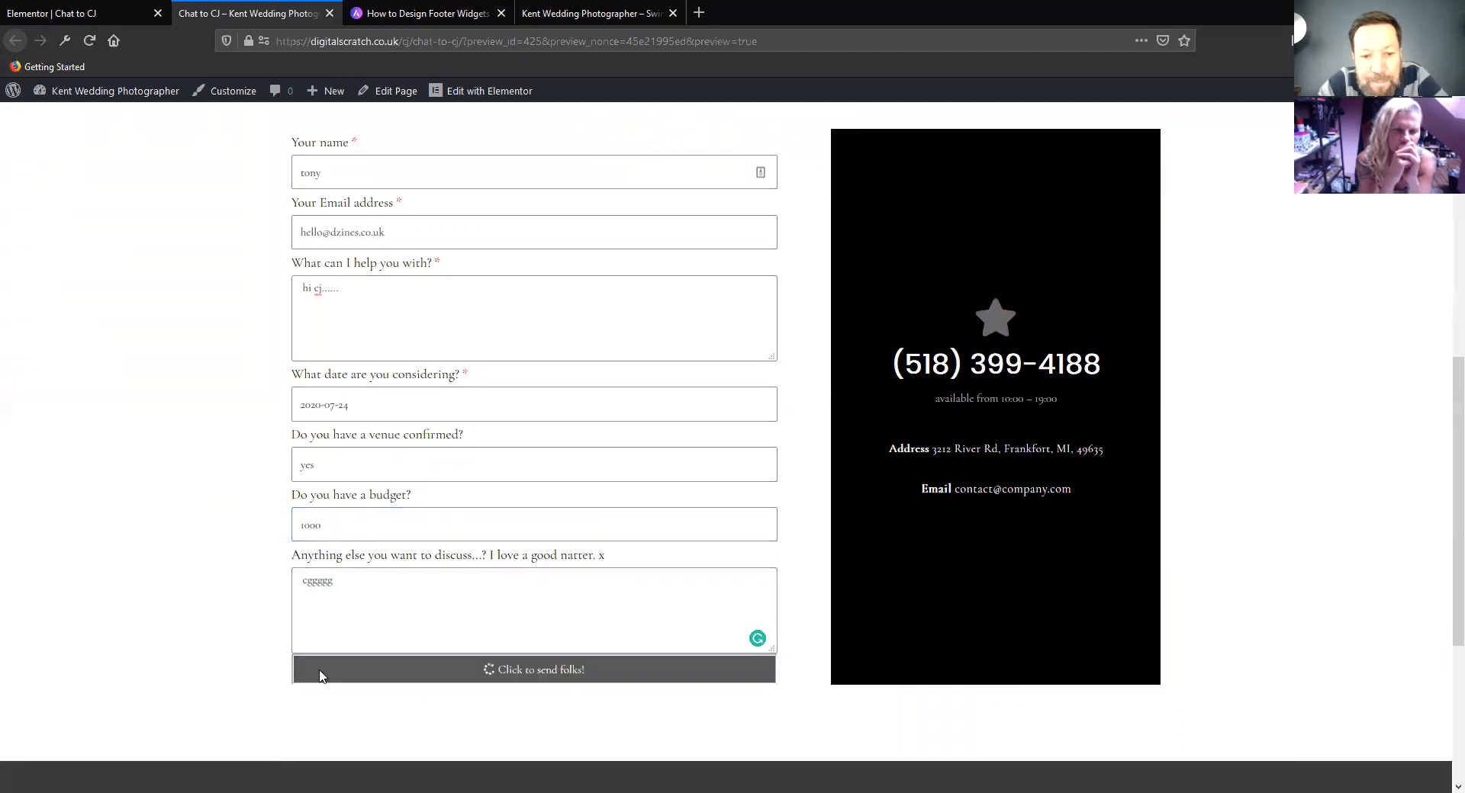
Check the submission message beneath the preview form's send button
scroll(285, 579, "down", 3)
left_click_drag(591, 467, 302, 467)
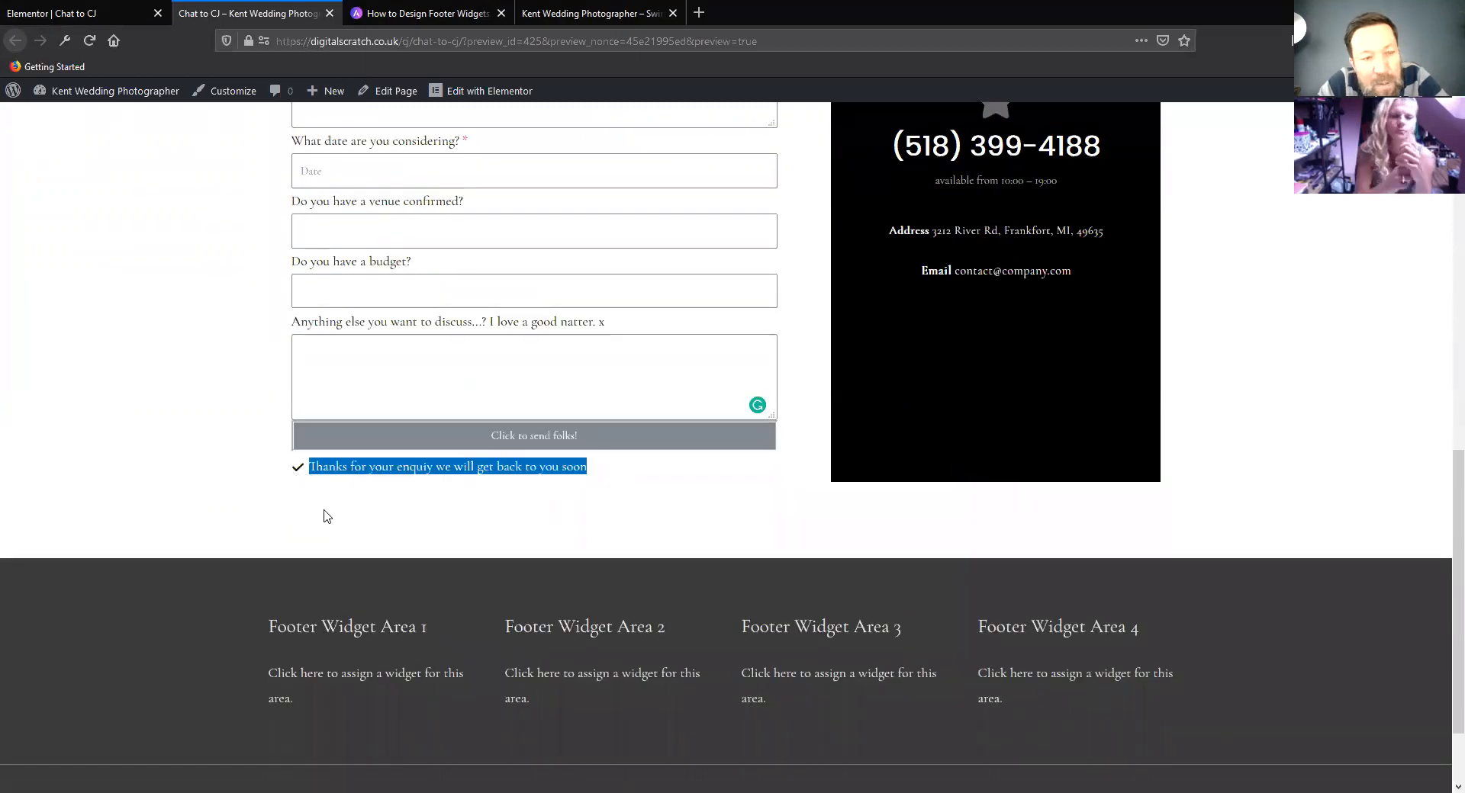
left_click(404, 532)
Return to the Elementor editor and review the form's Email settings
left_click(84, 14)
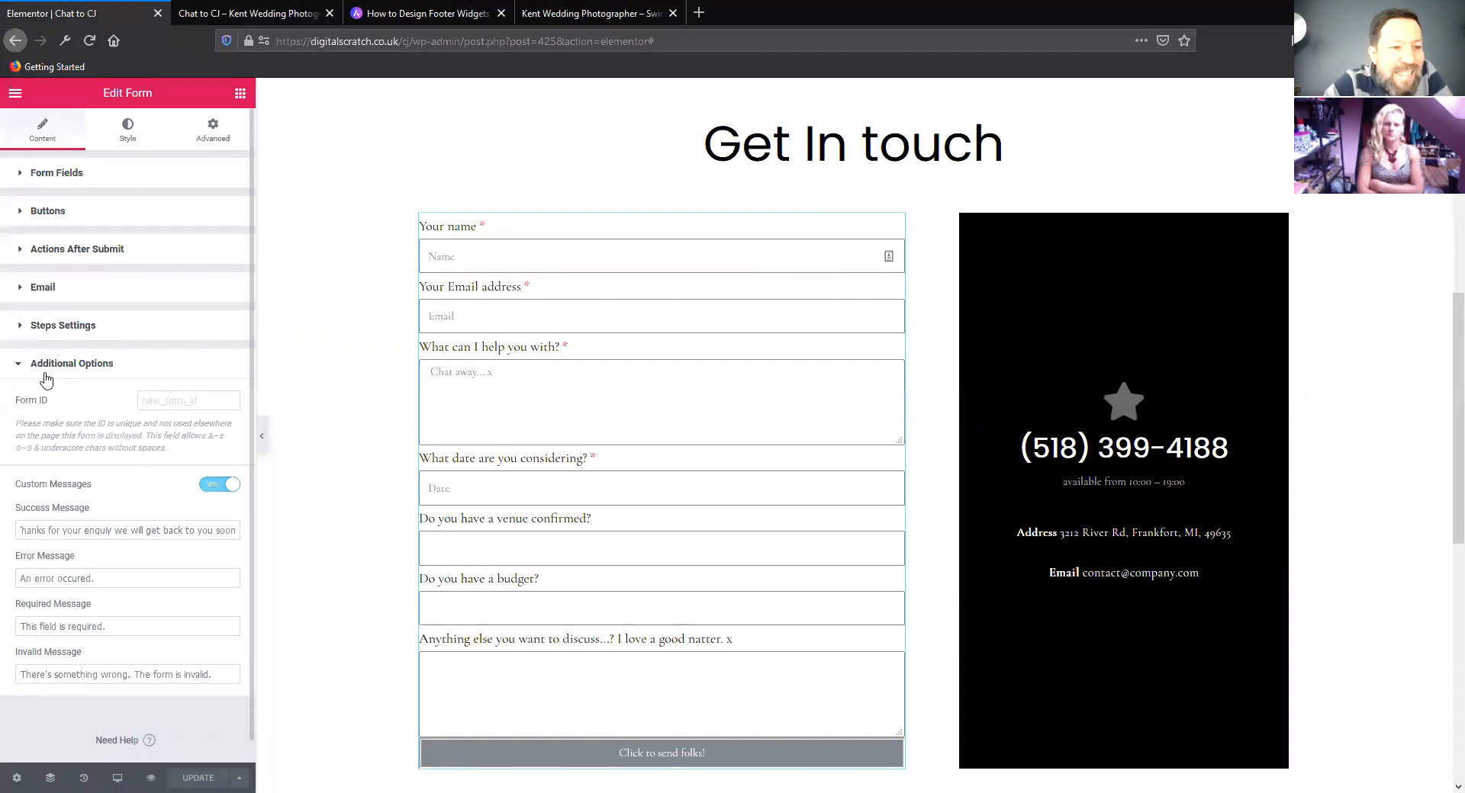
left_click(20, 365)
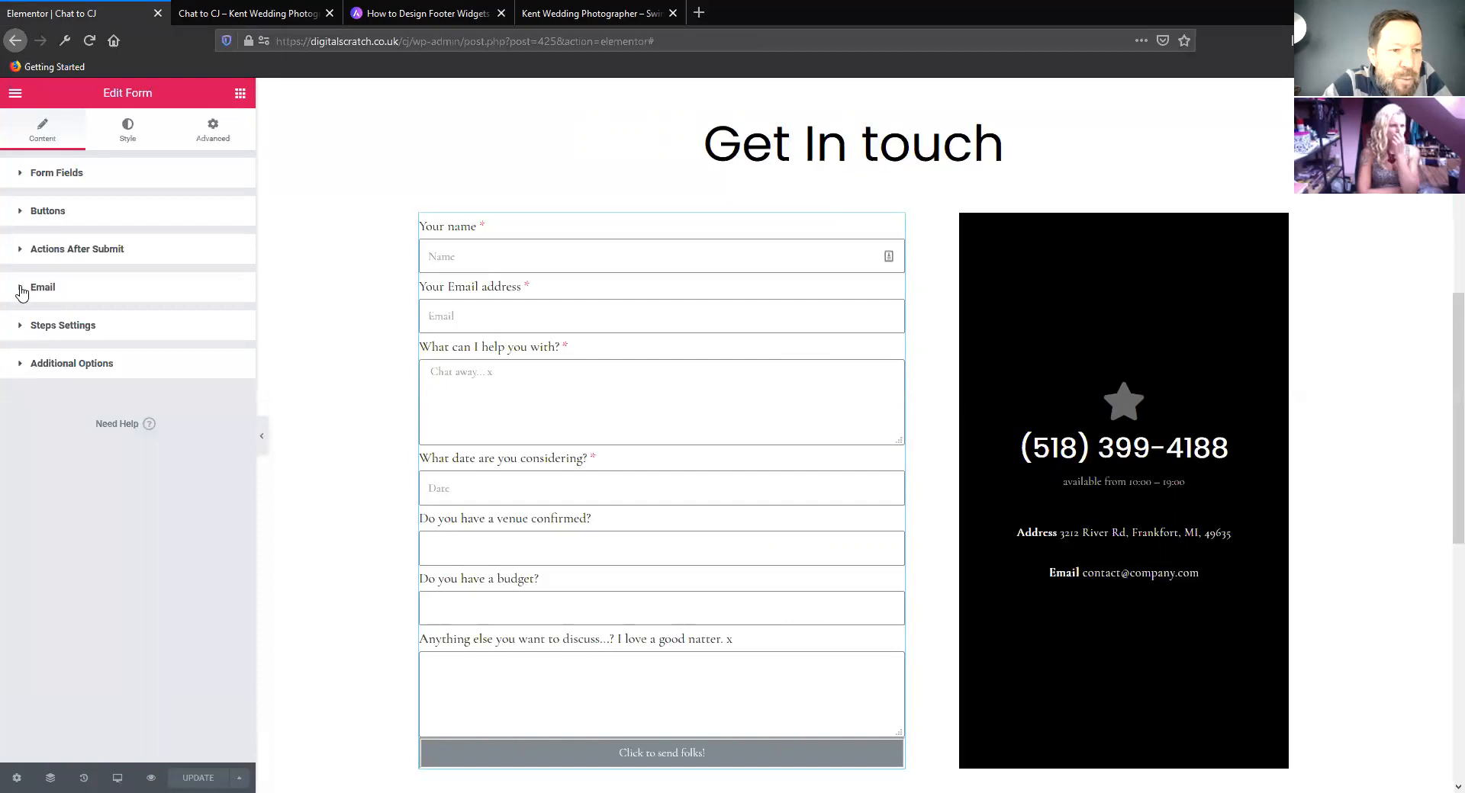
left_click(22, 290)
scroll(100, 433, "down", 3)
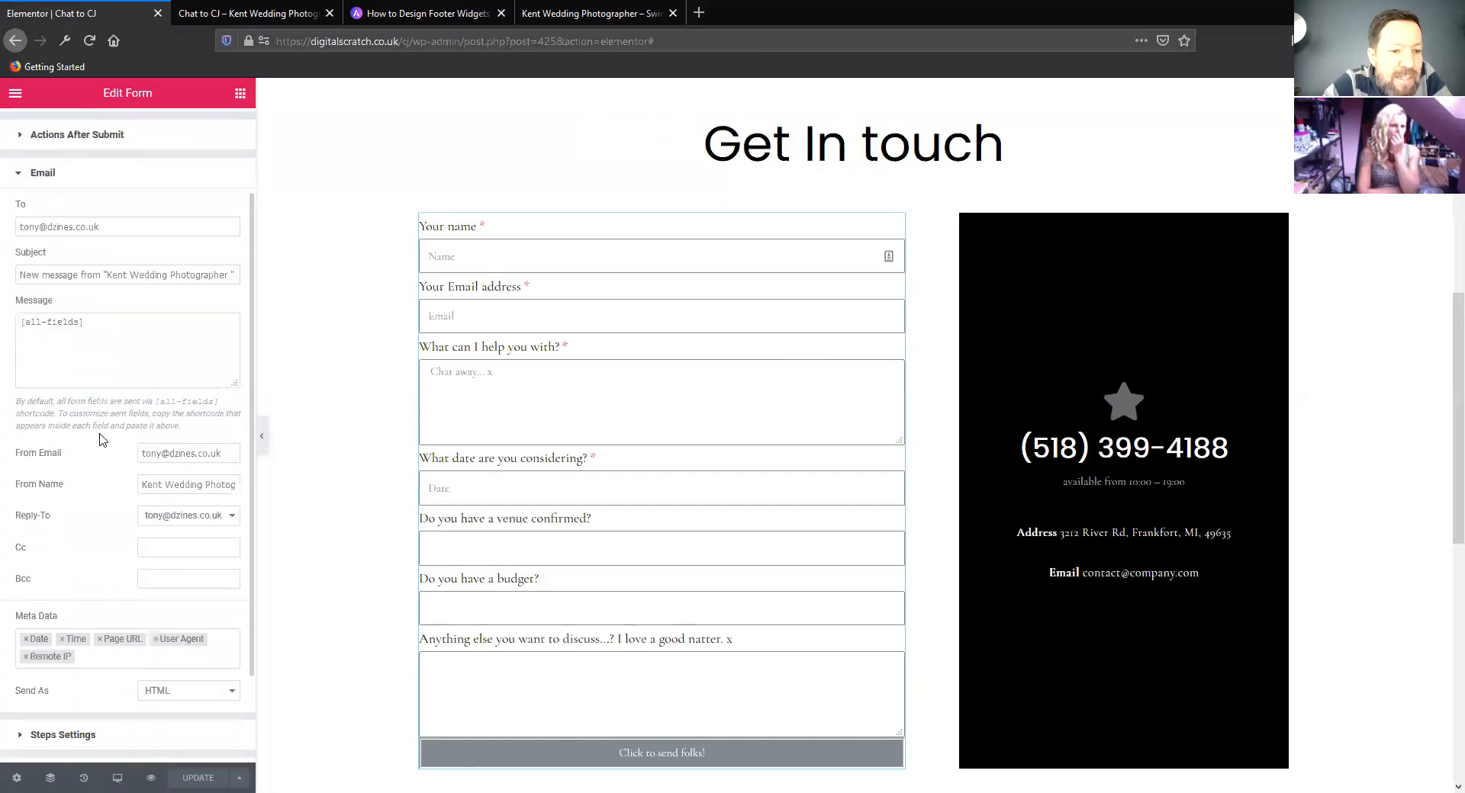
scroll(102, 441, "down", 1)
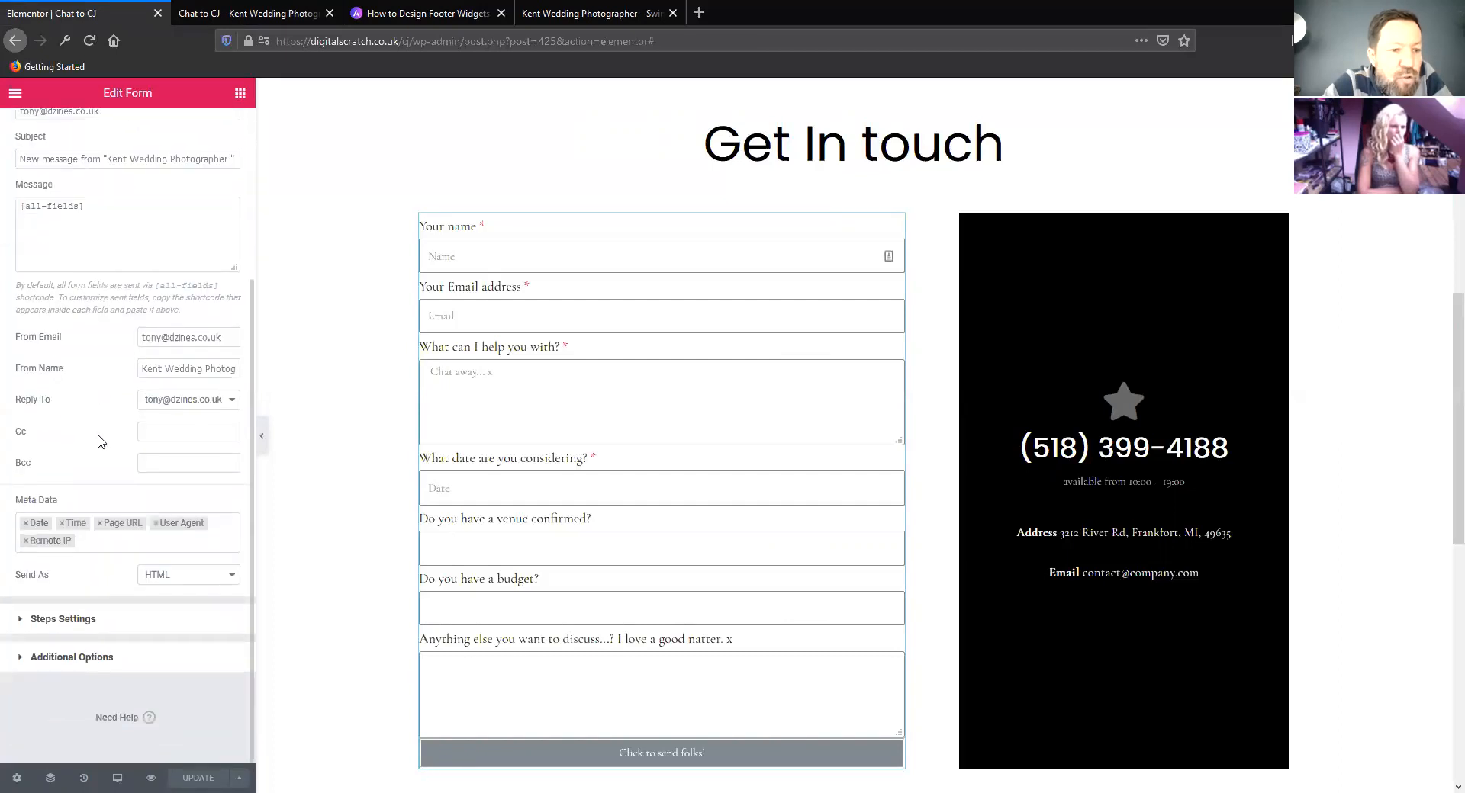
scroll(98, 441, "up", 5)
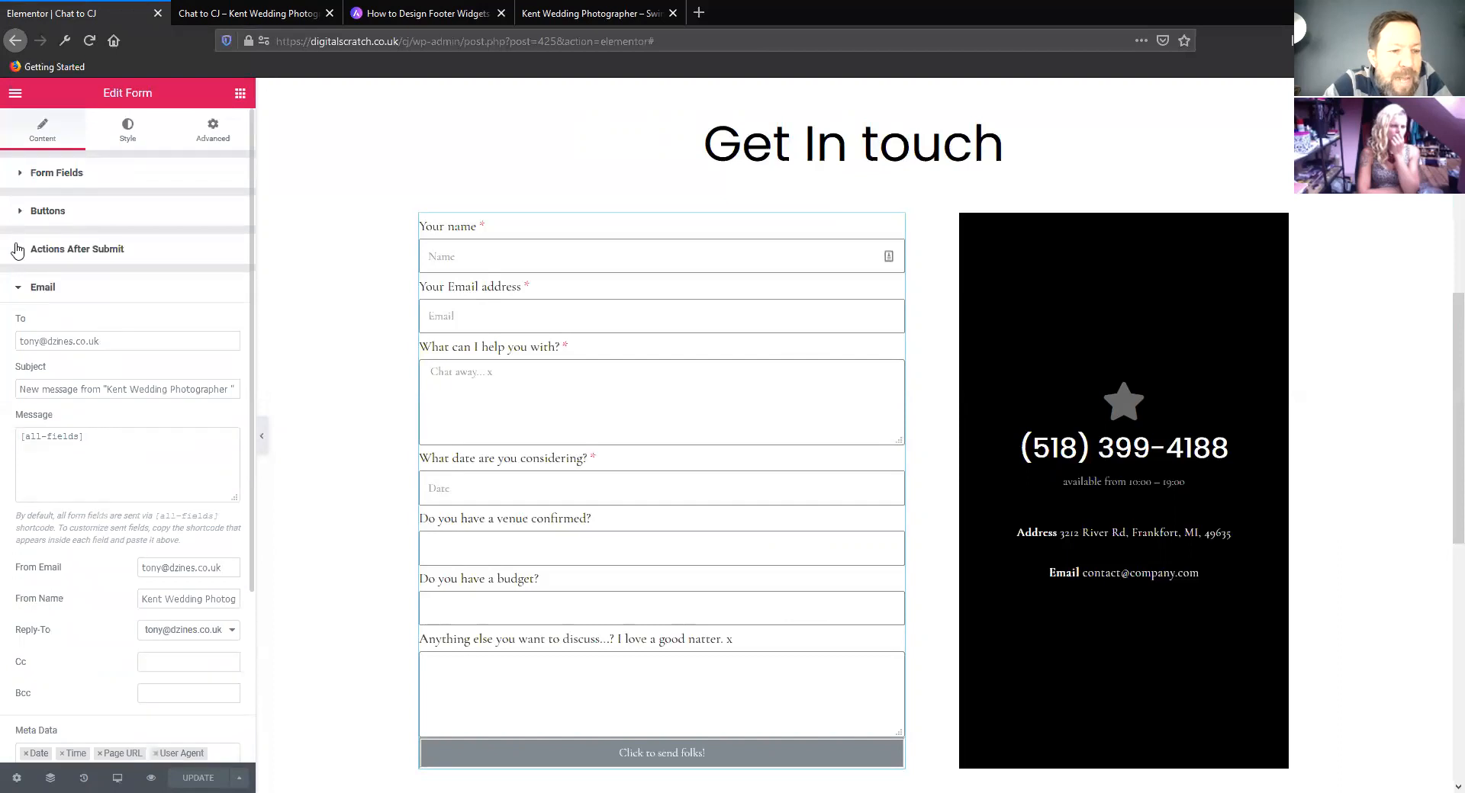
Add Email 2 to the form's Actions After Submit and open its settings
left_click(17, 250)
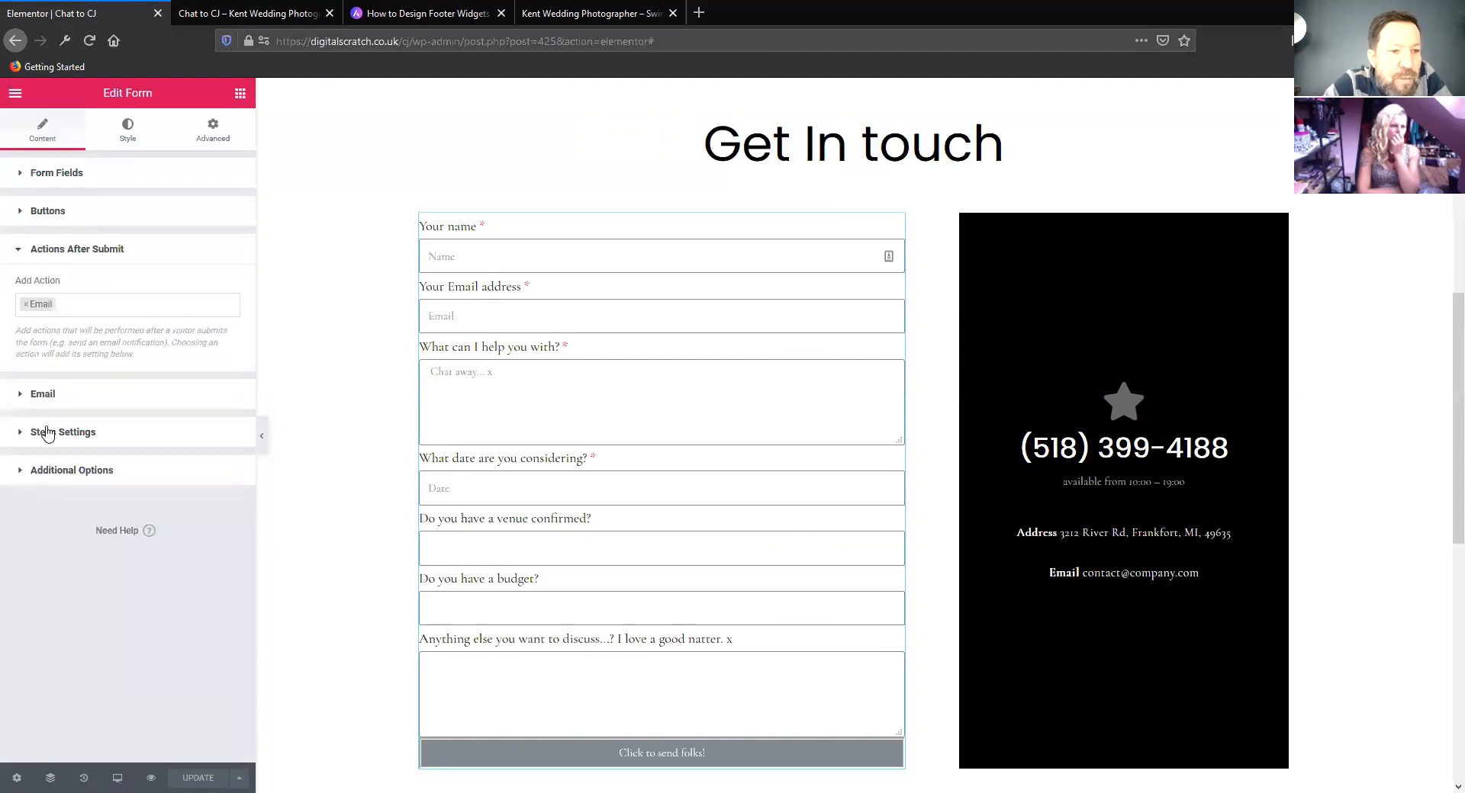
left_click(76, 308)
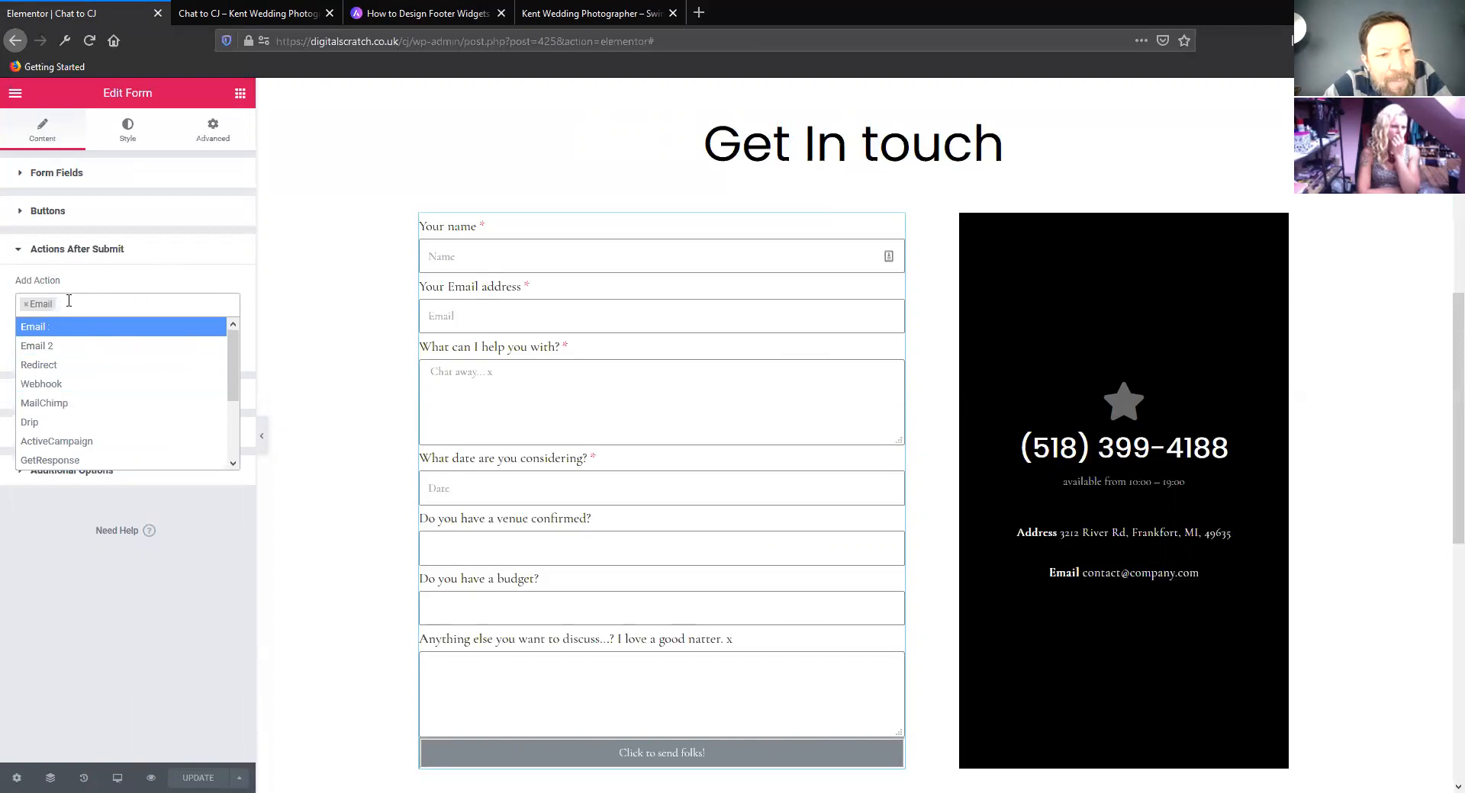
left_click(64, 347)
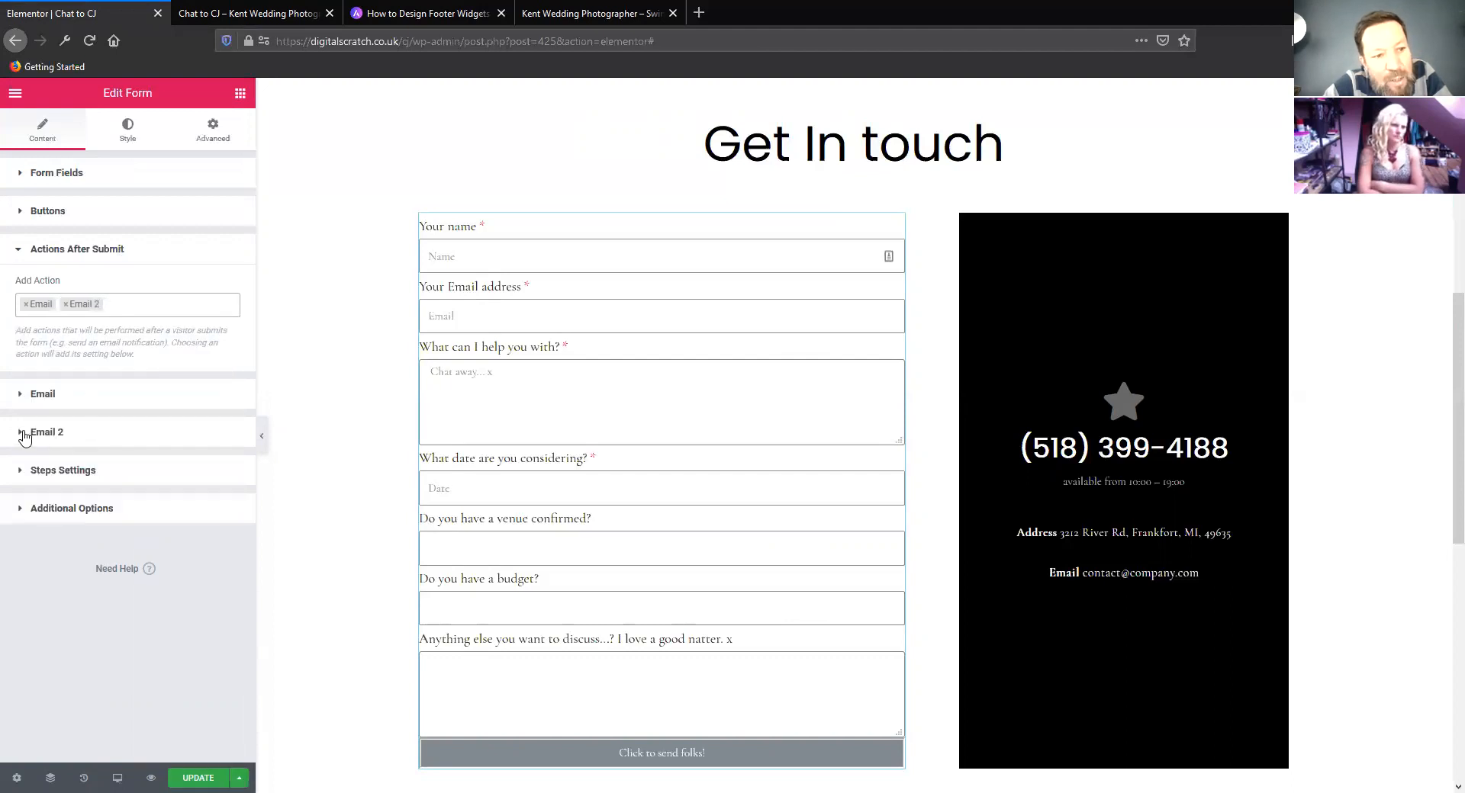
left_click(20, 434)
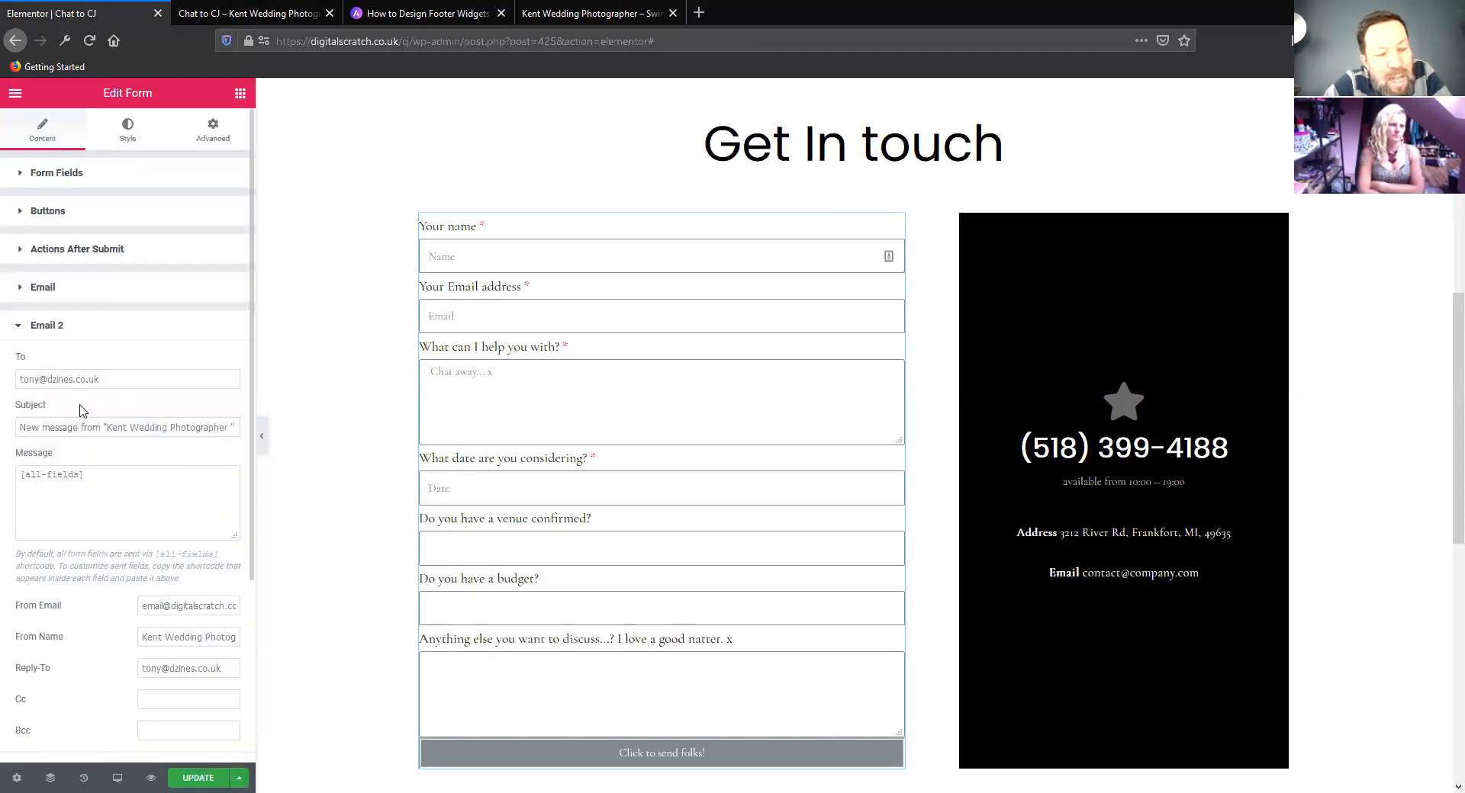
scroll(107, 397, "down", 2)
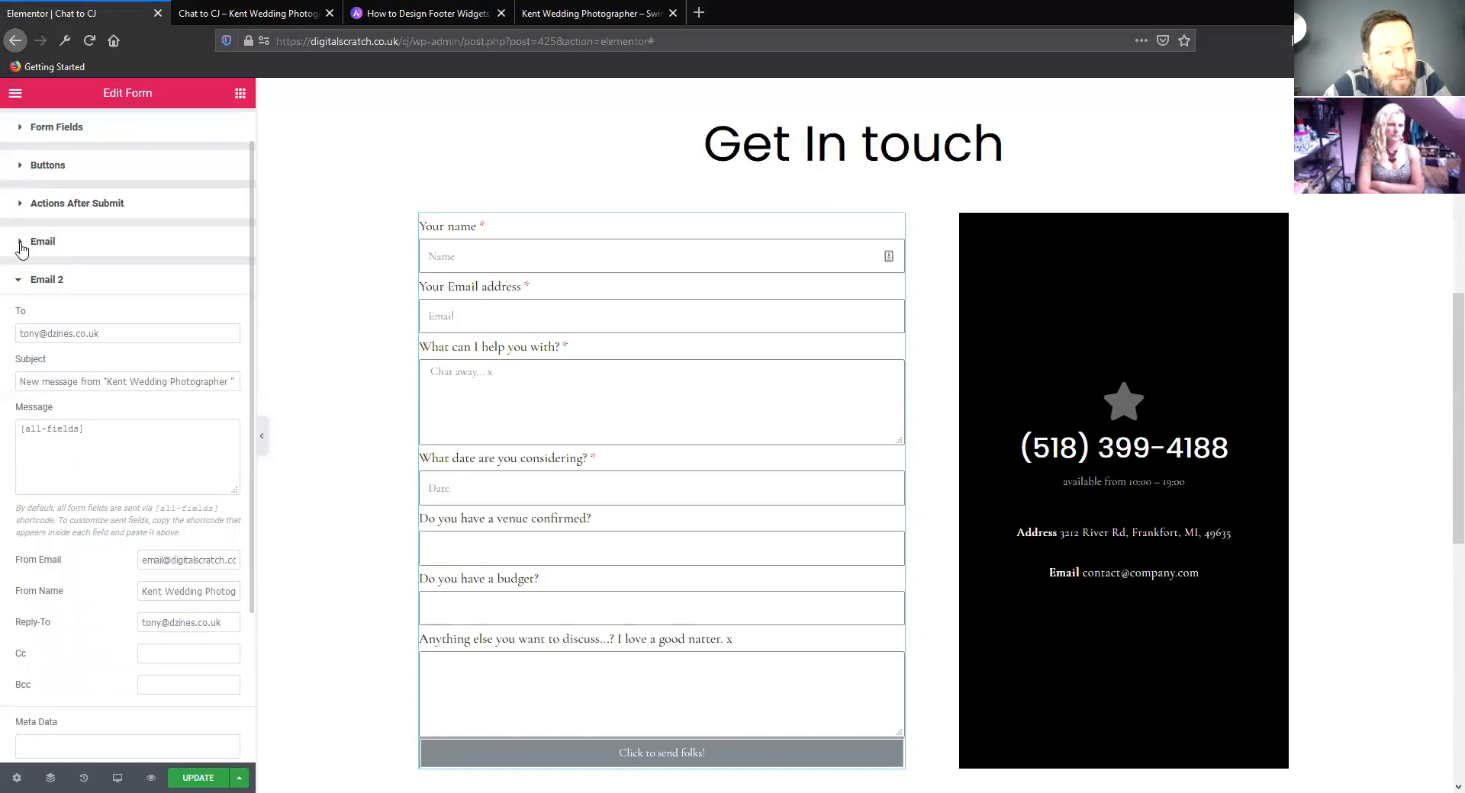
Copy the shortcode of the Your Email address form field
left_click(20, 244)
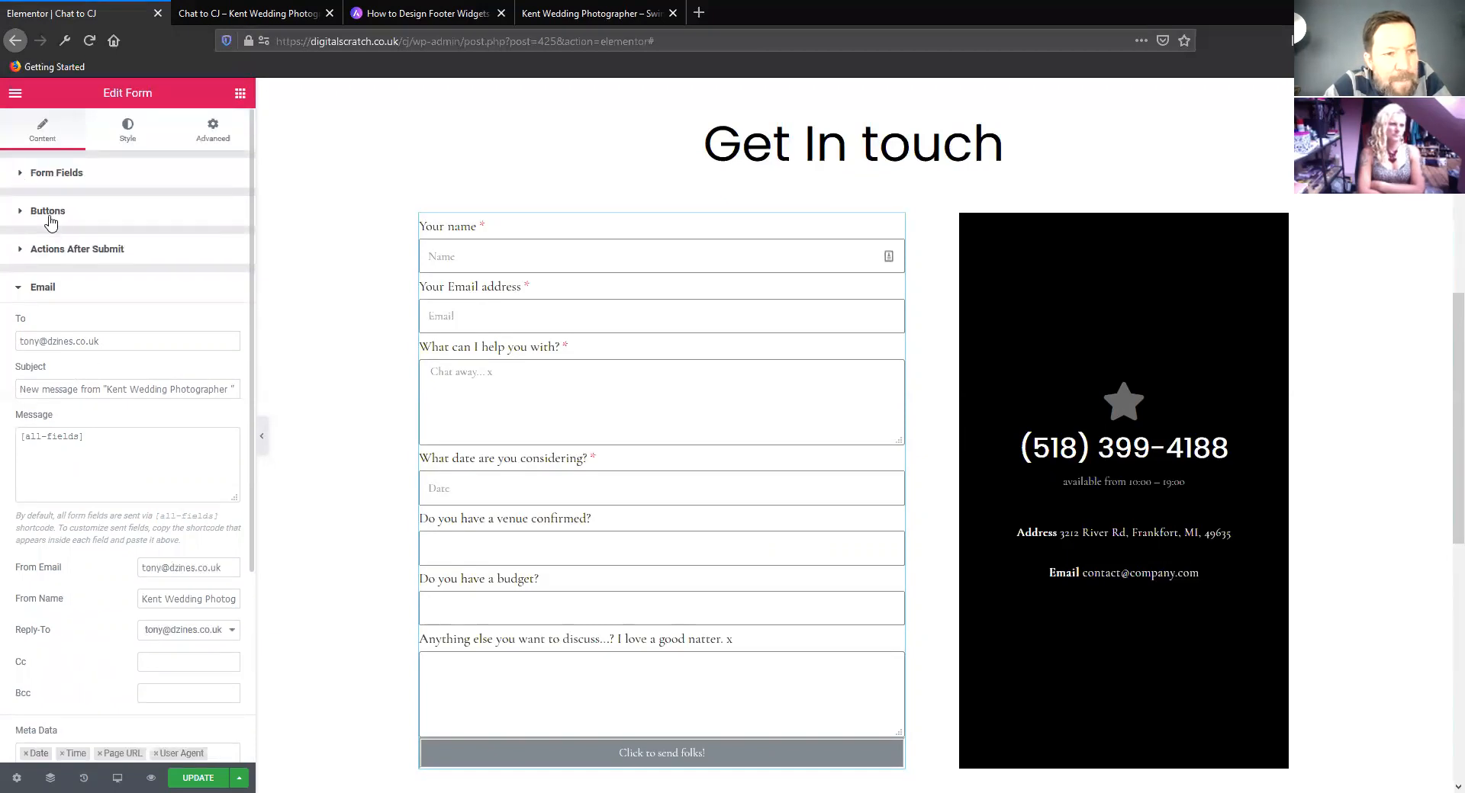
left_click(53, 180)
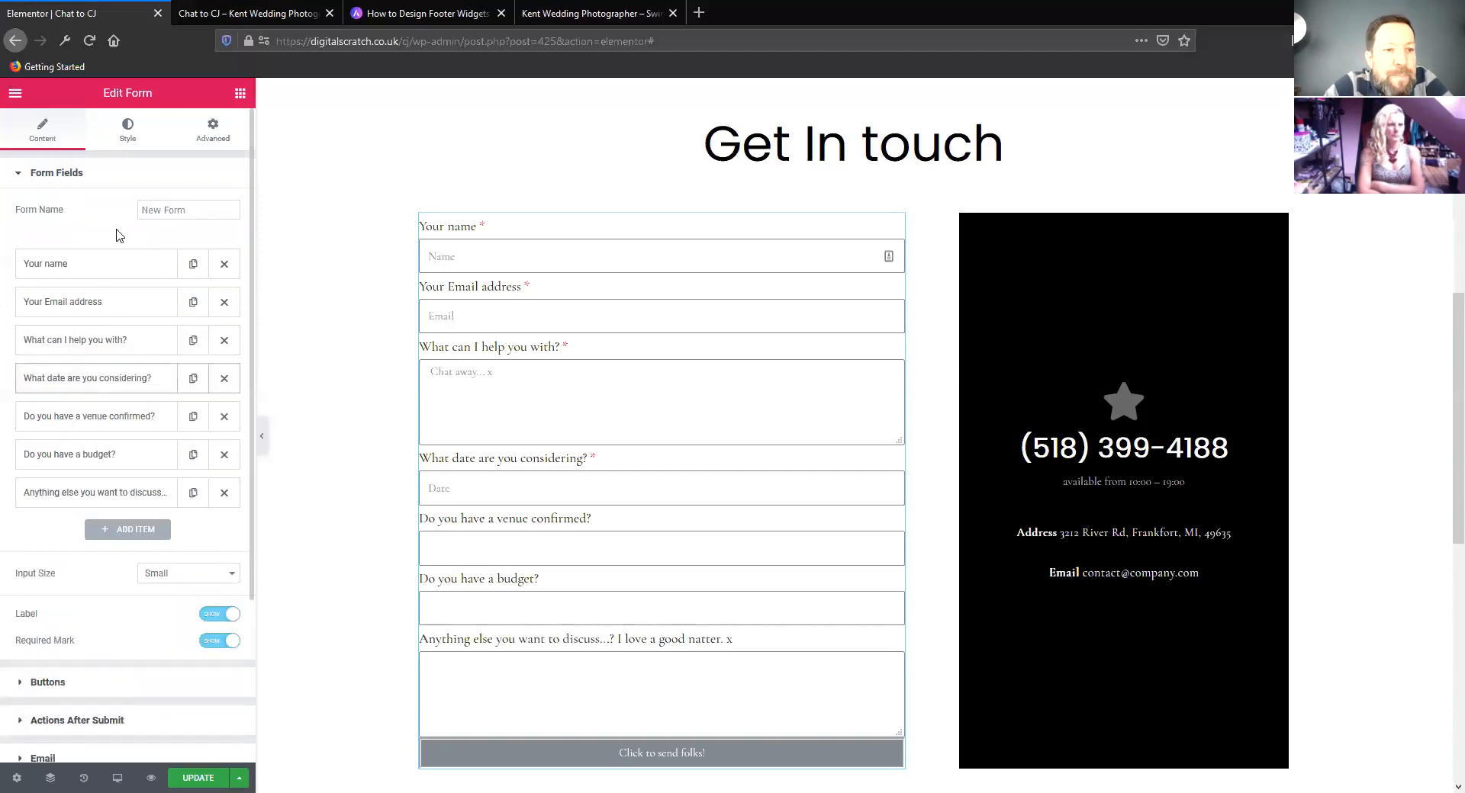
left_click(140, 309)
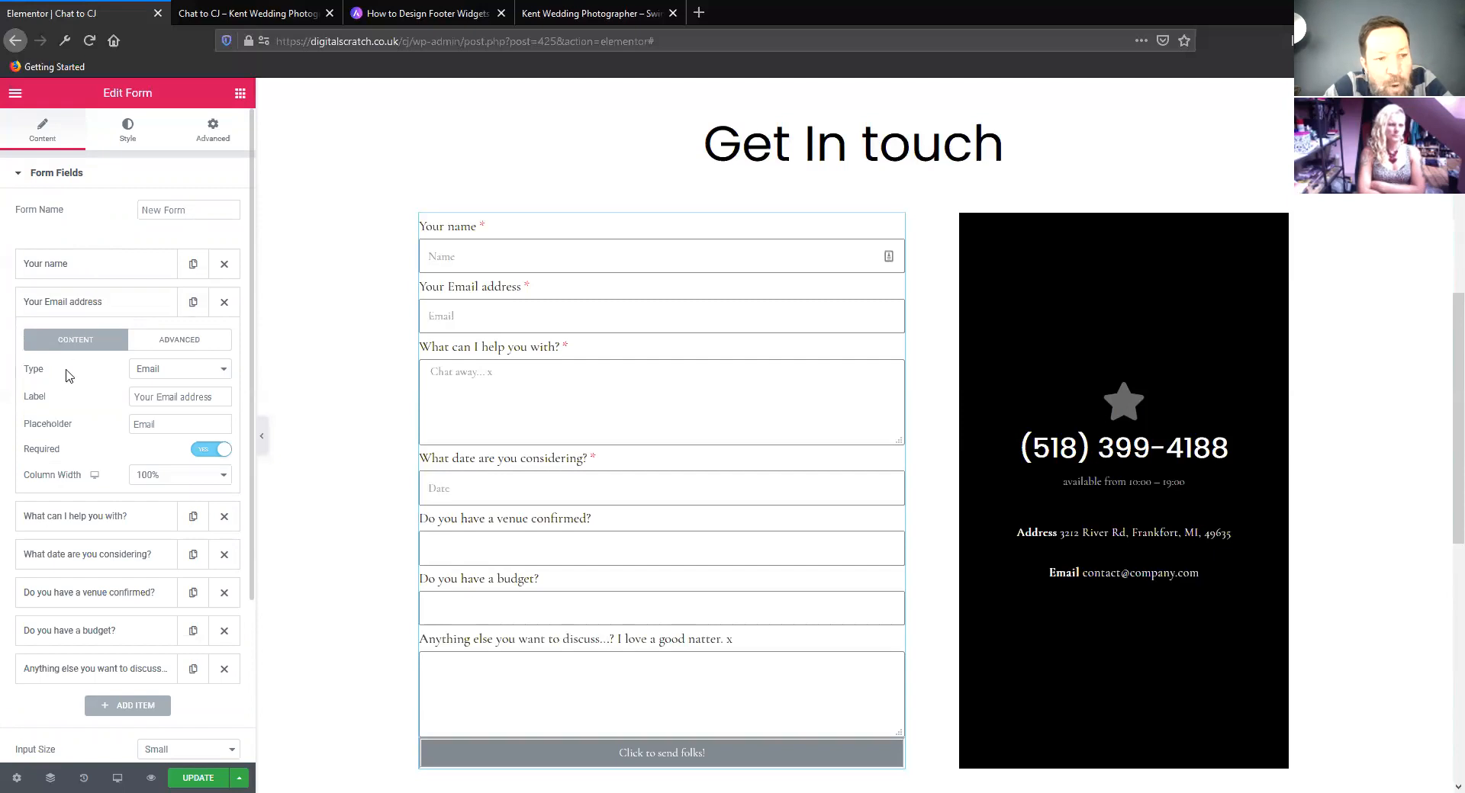
left_click(178, 370)
left_click(178, 372)
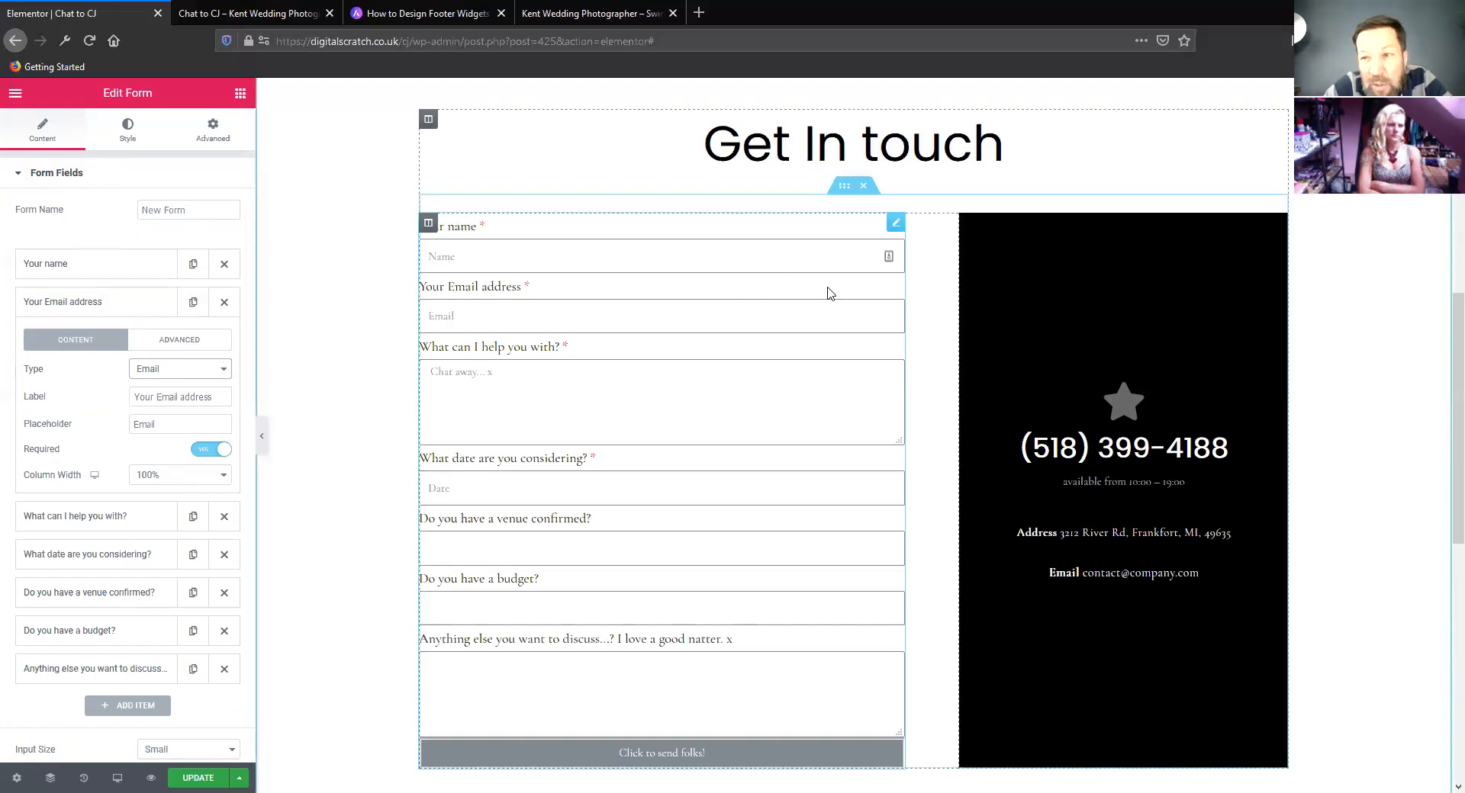
left_click(180, 348)
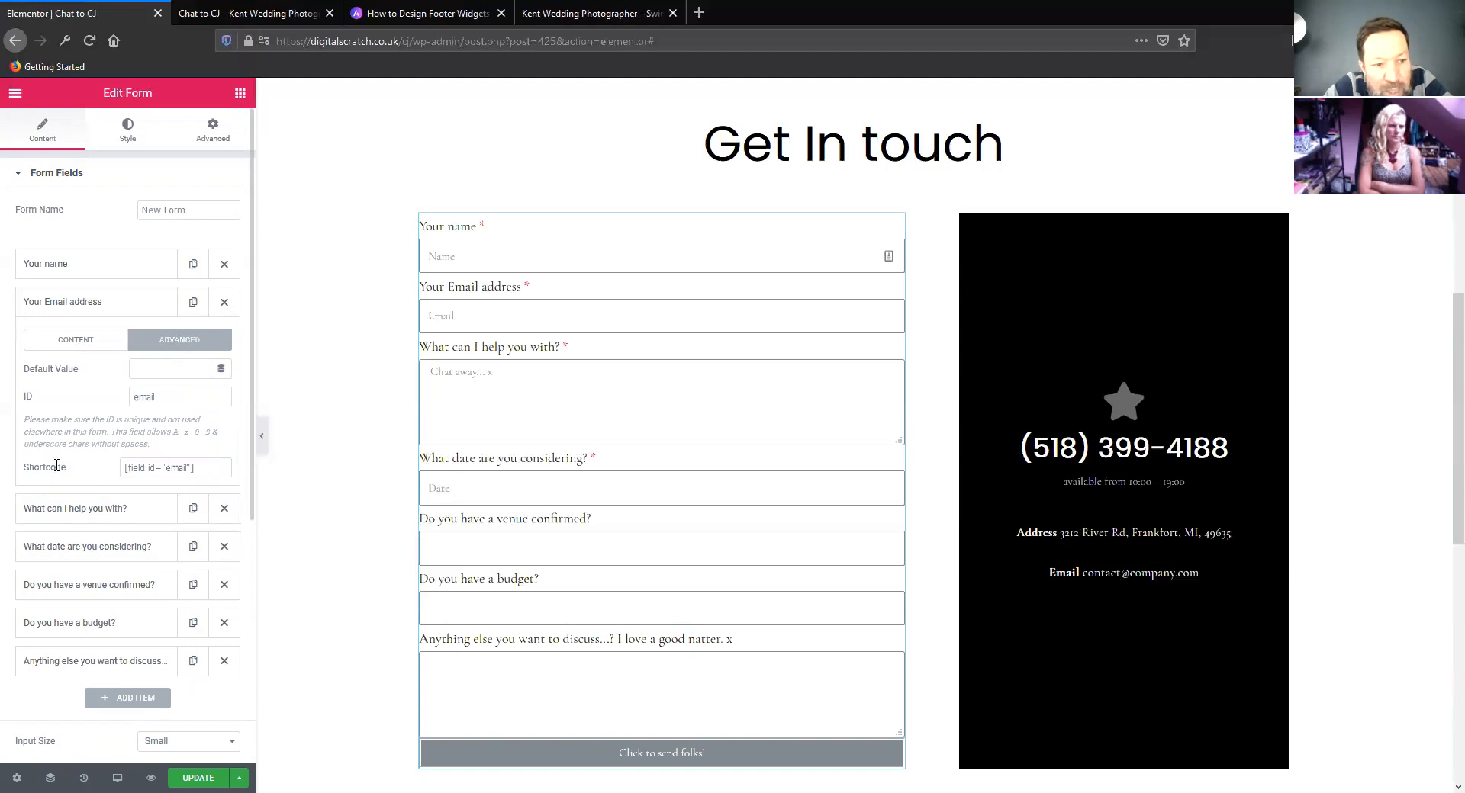
left_click(214, 467)
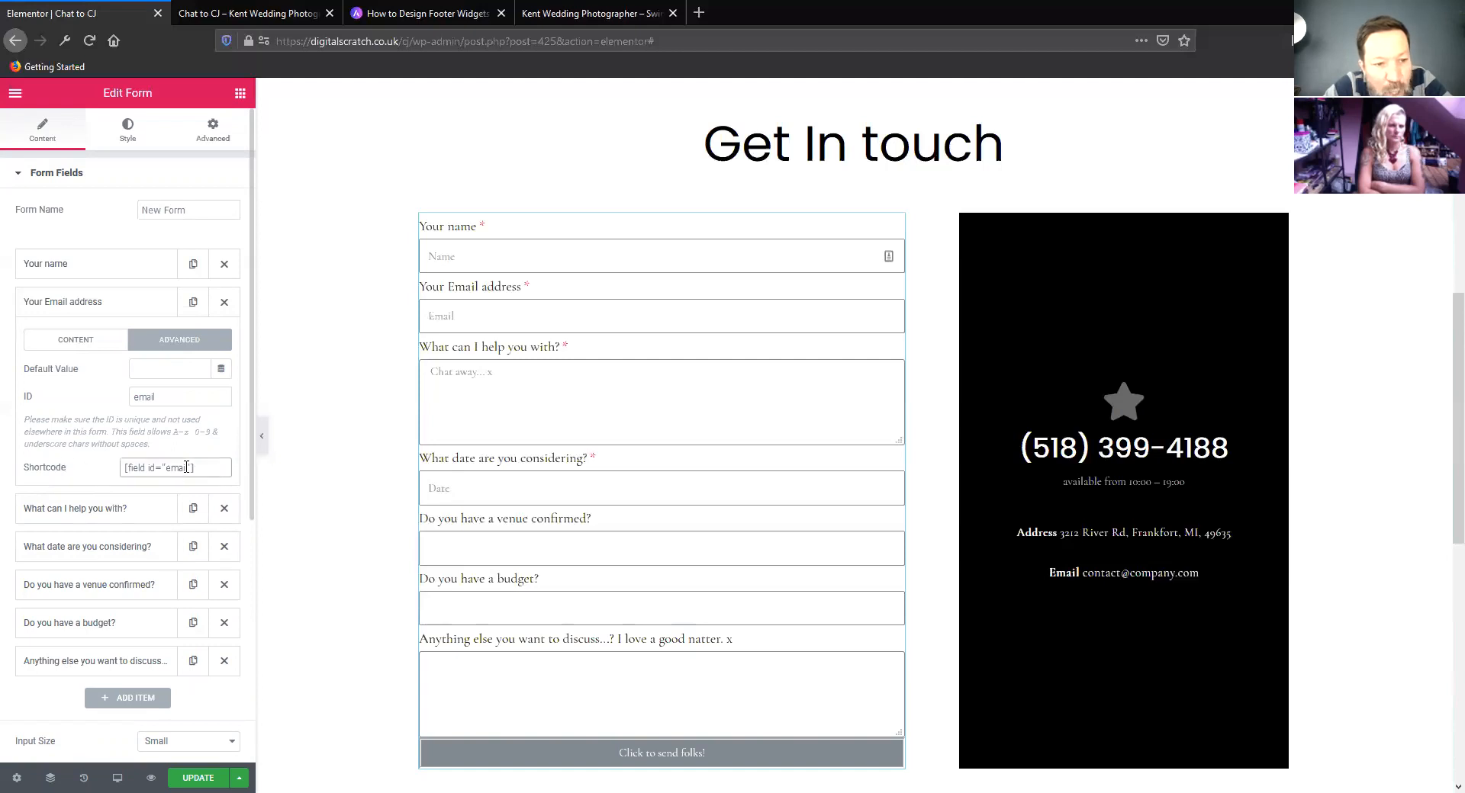
right_click(139, 466)
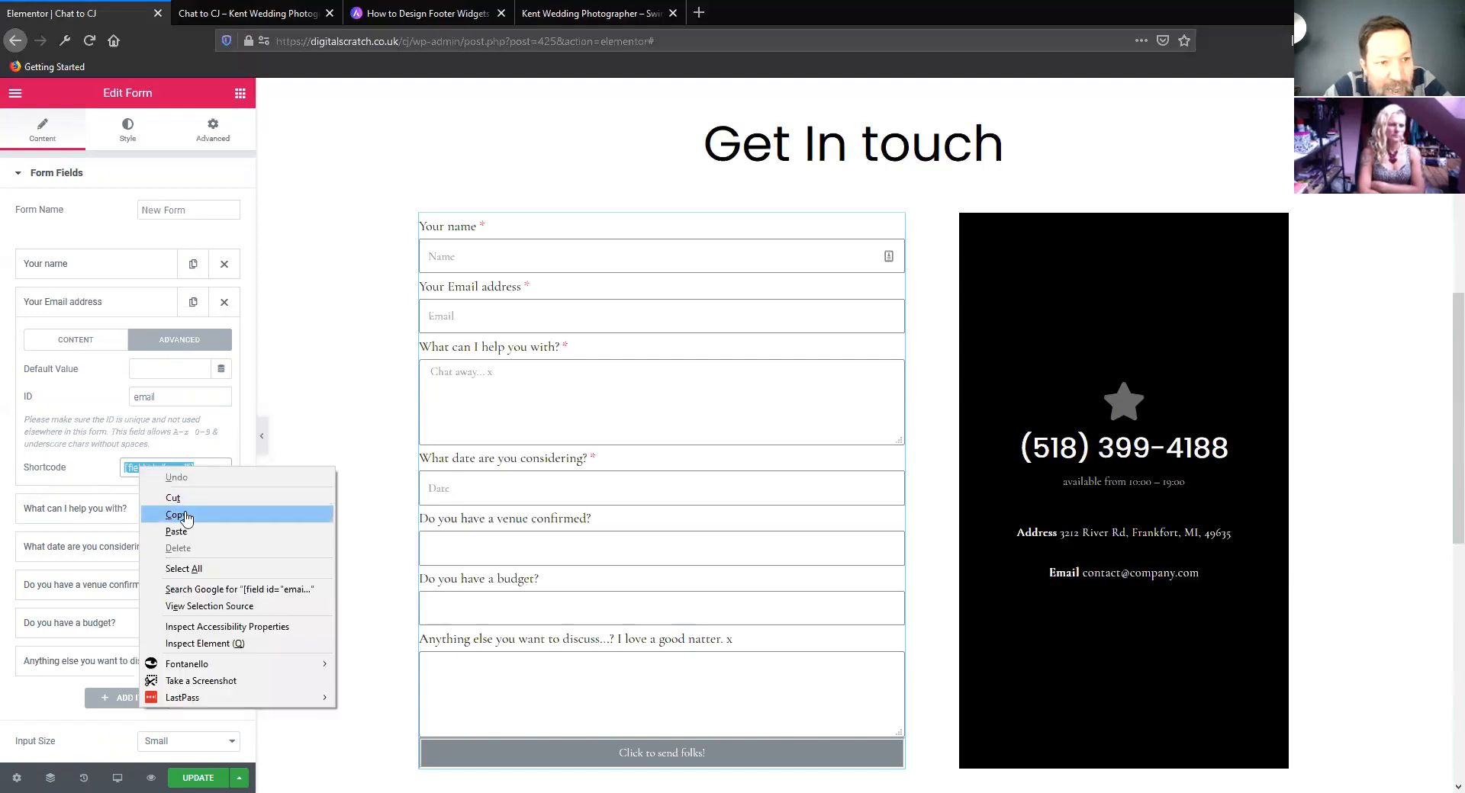
left_click(181, 515)
Replace Email 2's To address with the copied shortcode [field id="email"]
left_click(17, 177)
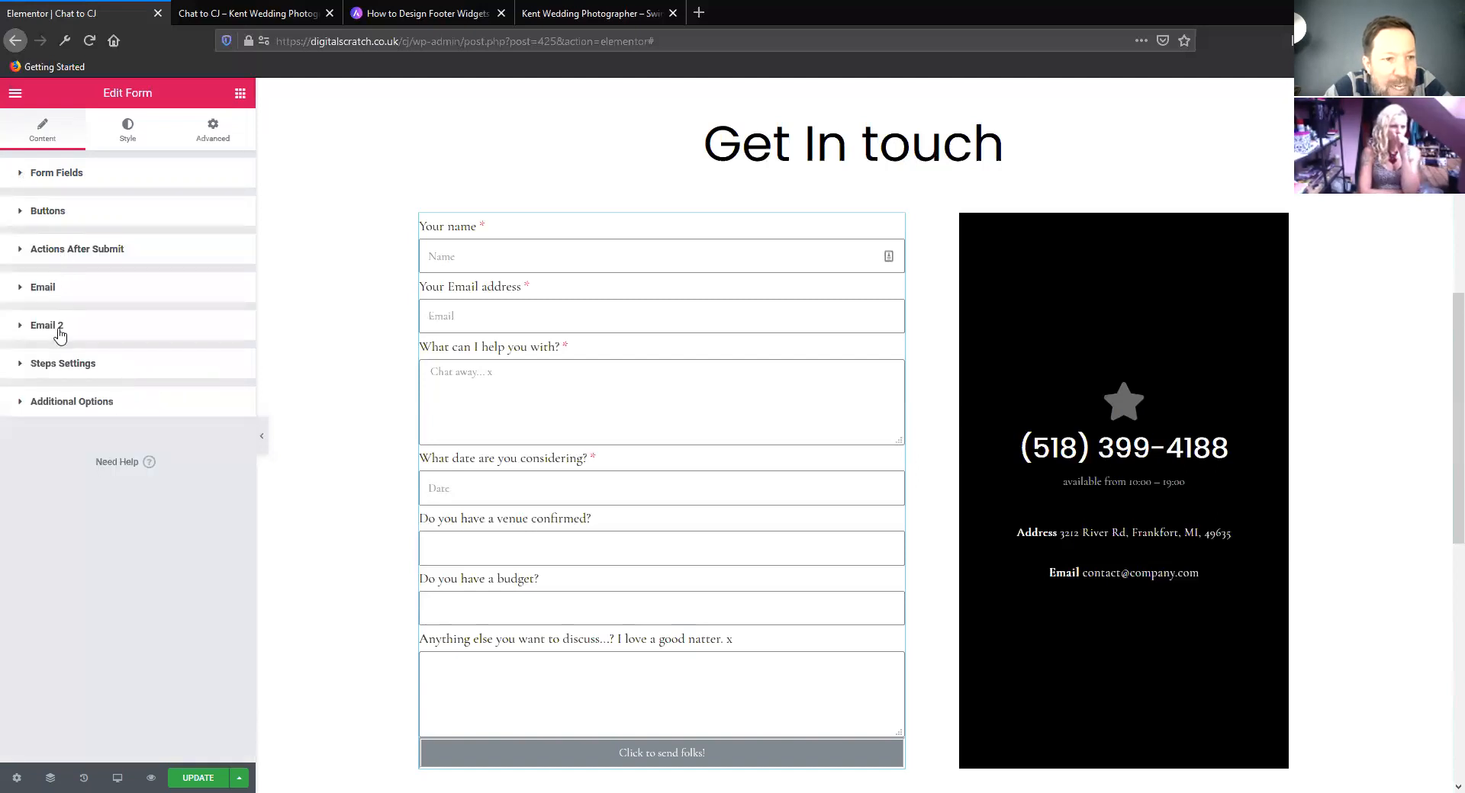
left_click(60, 334)
left_click(103, 379)
triple_click(55, 377)
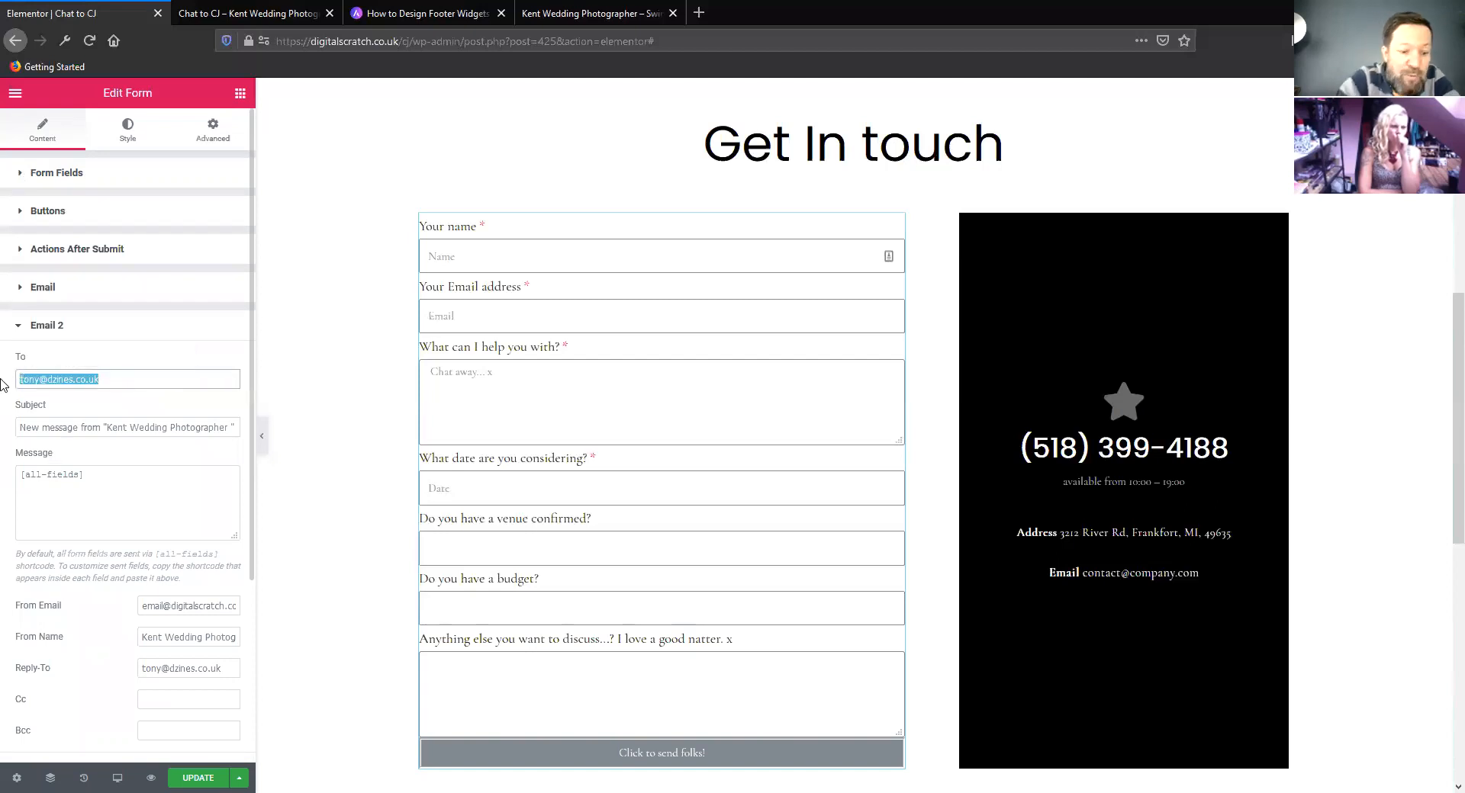
key("ctrl+v")
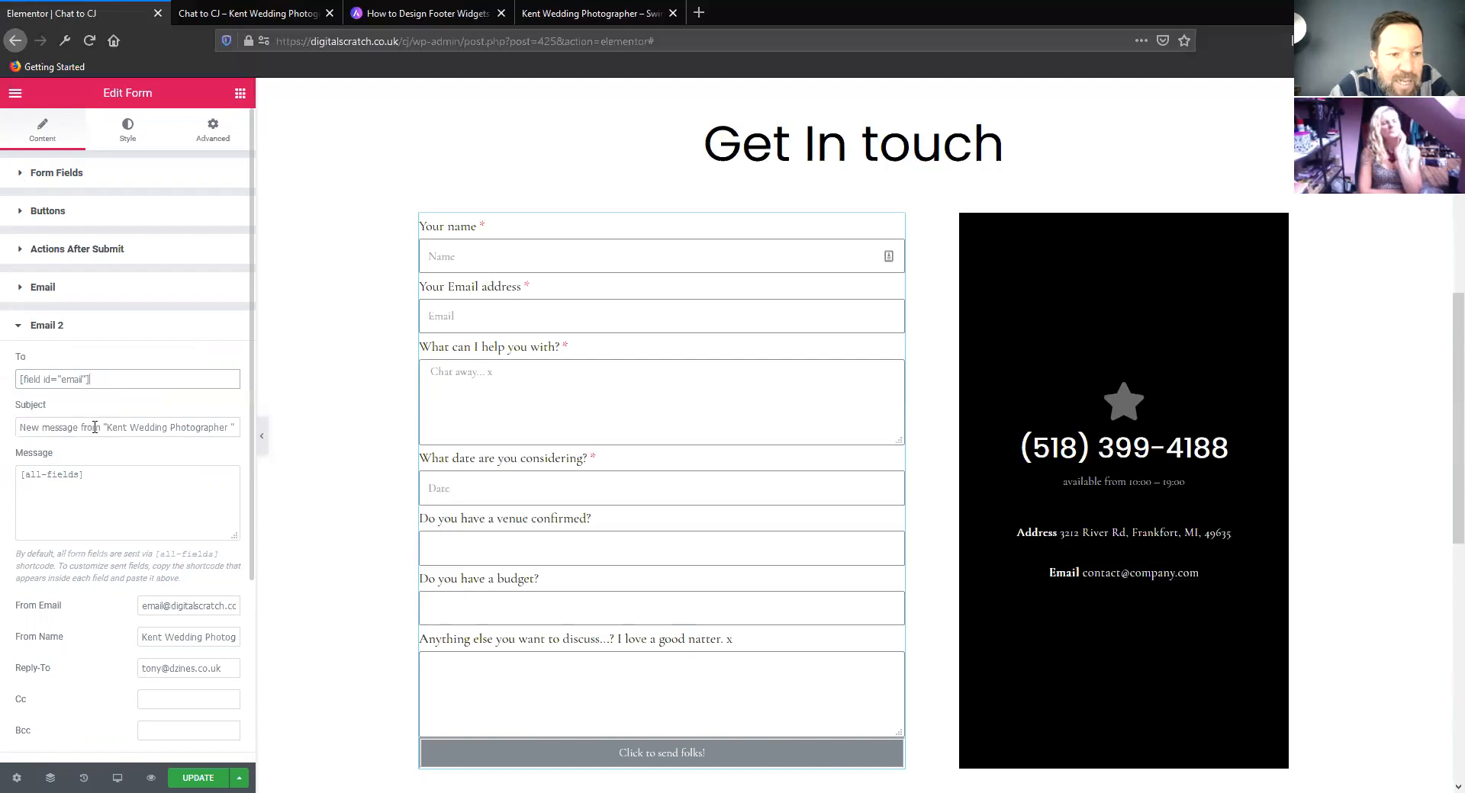
In Email 2, delete "New message from" from the subject and add the line "Hi" above [all-fields] in the message
left_click_drag(105, 428, 42, 397)
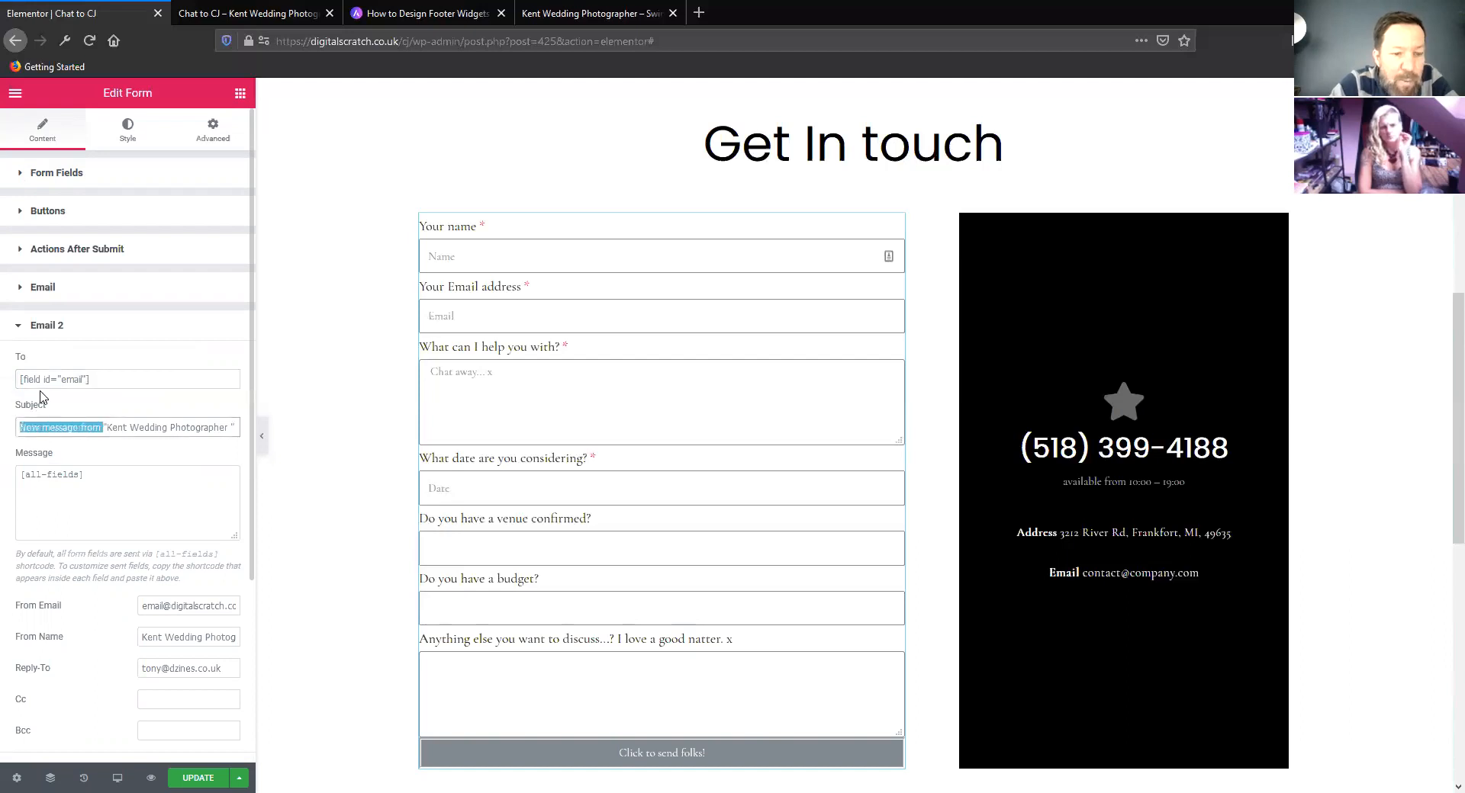
key("BackSpace")
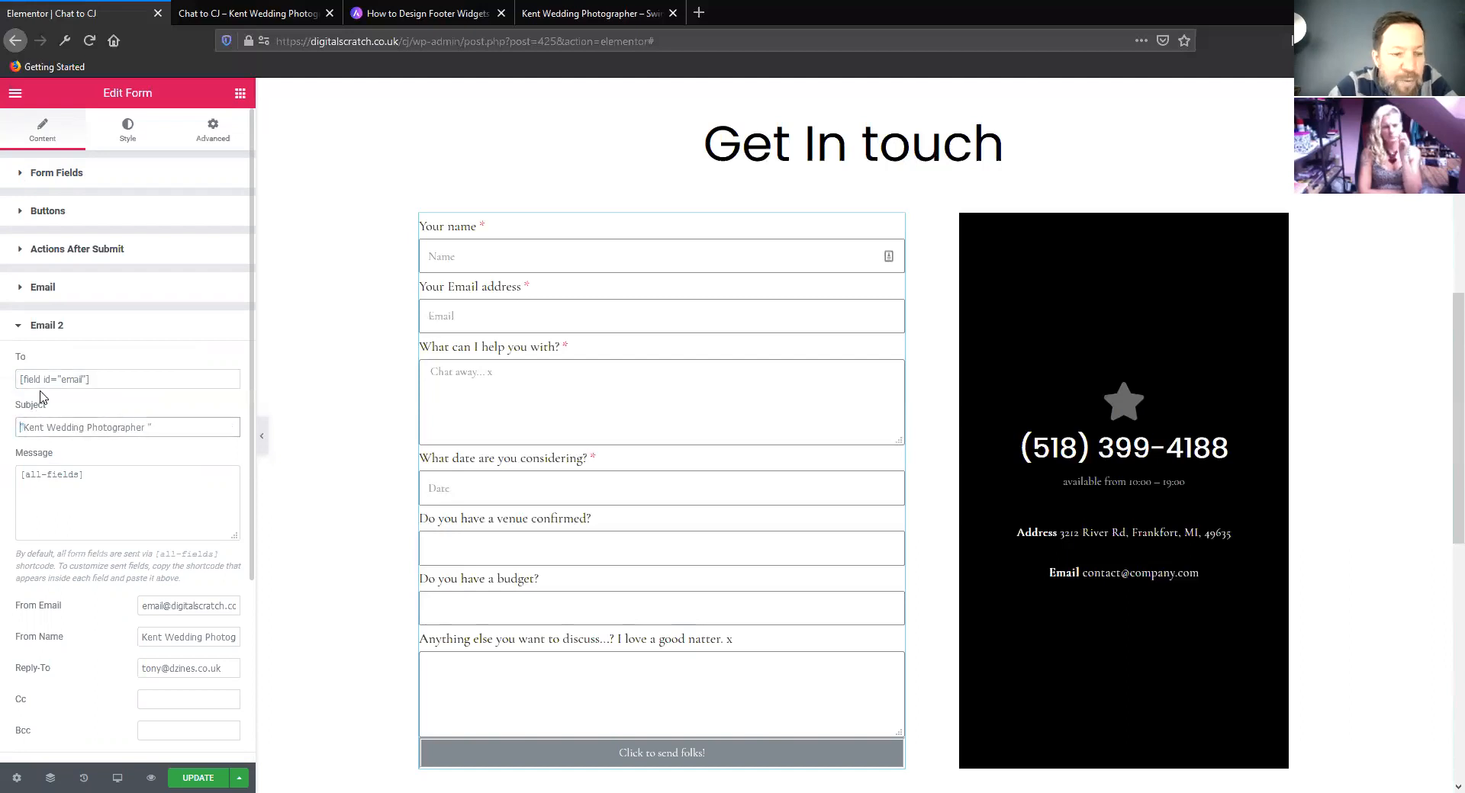
left_click(22, 476)
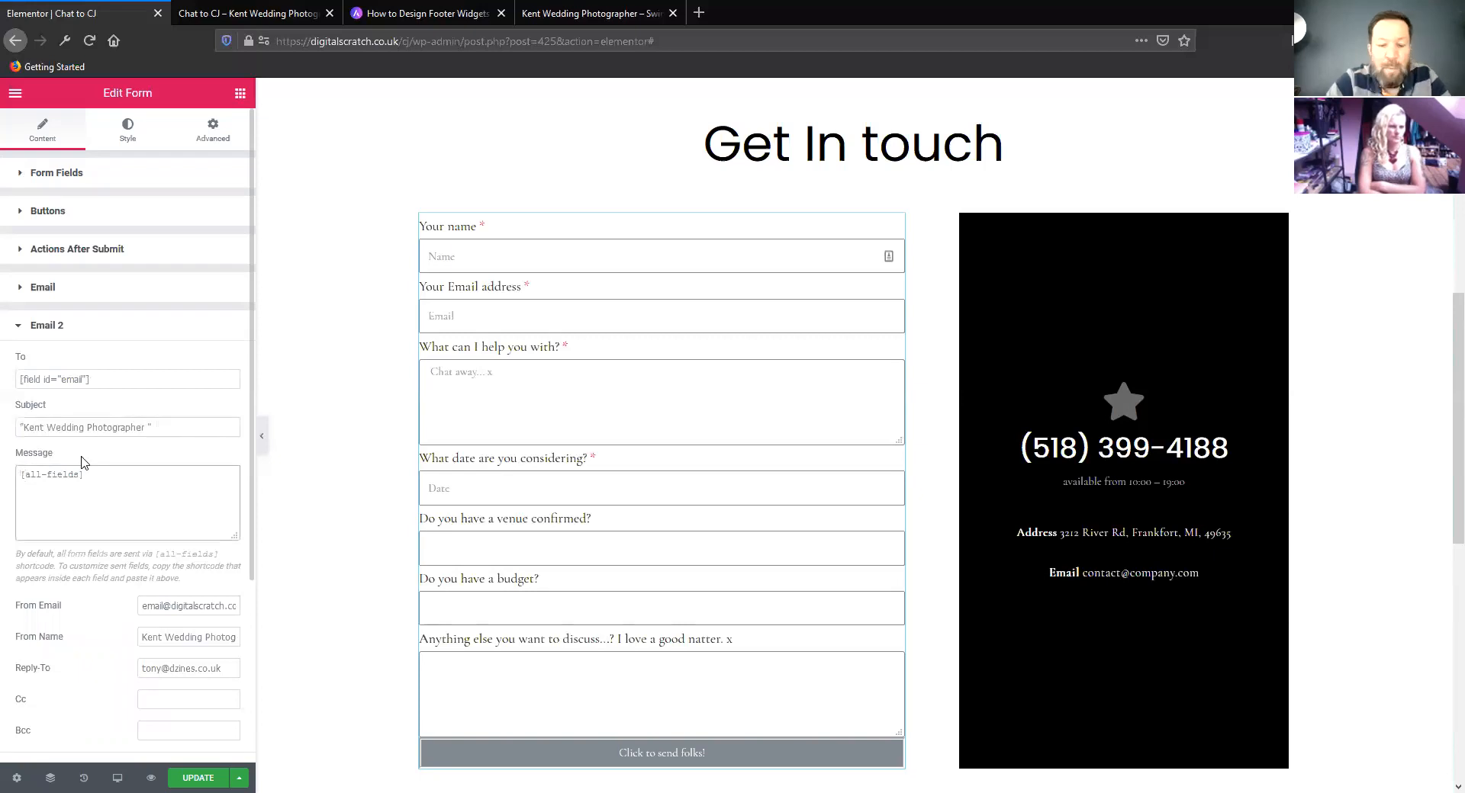
key("Return")
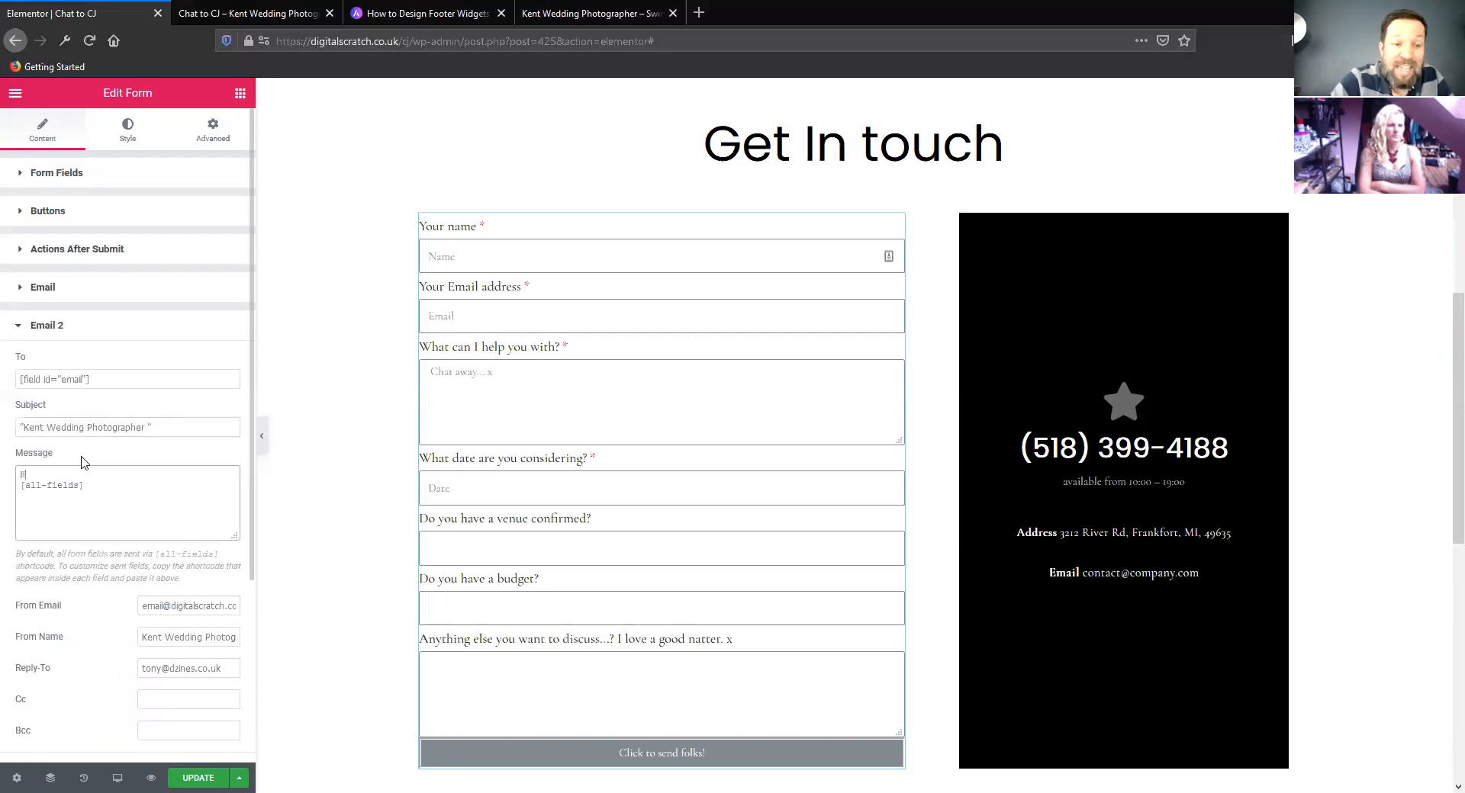
Copy the shortcode of the Your name form field
left_click(22, 174)
left_click(23, 175)
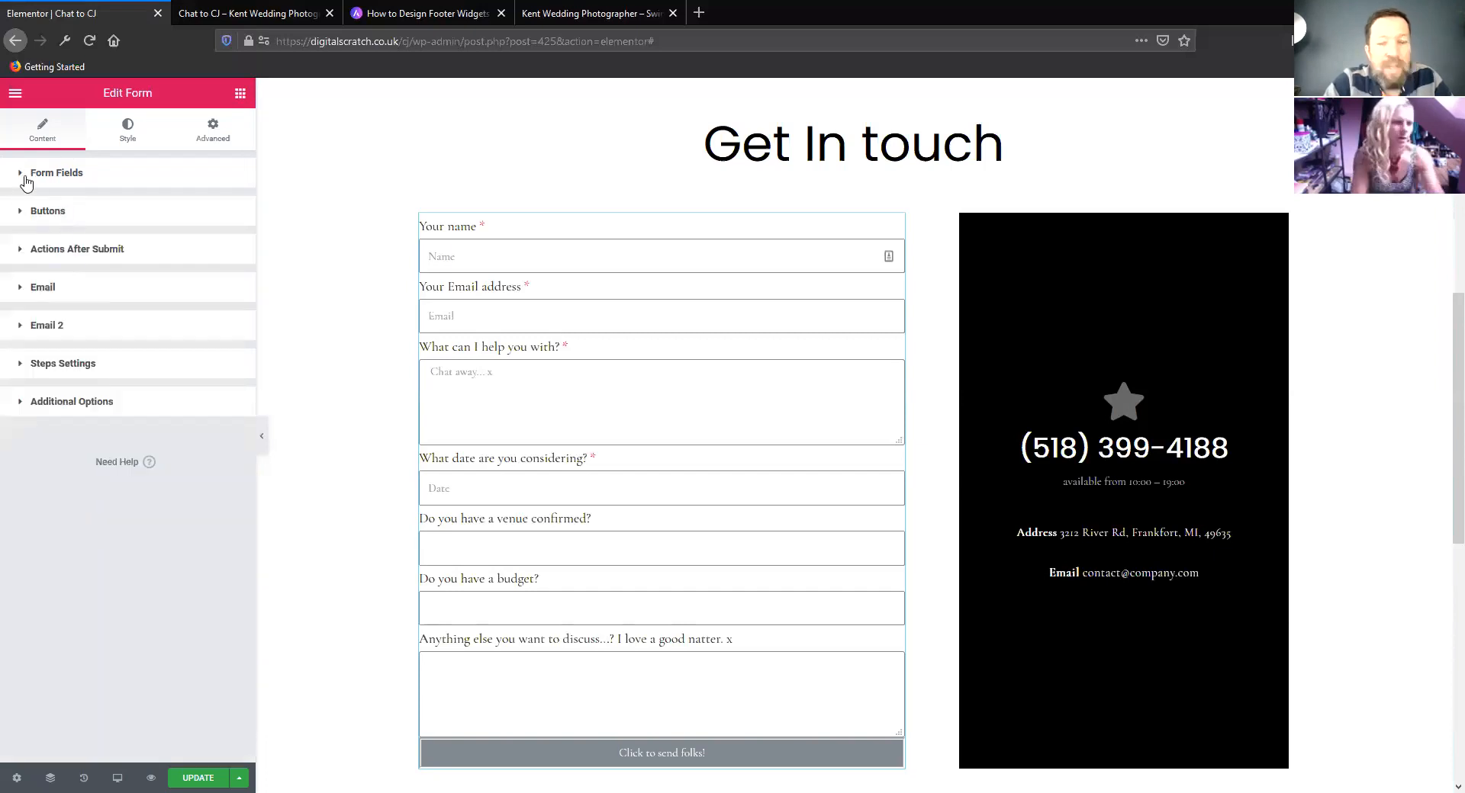
left_click(25, 181)
left_click(102, 263)
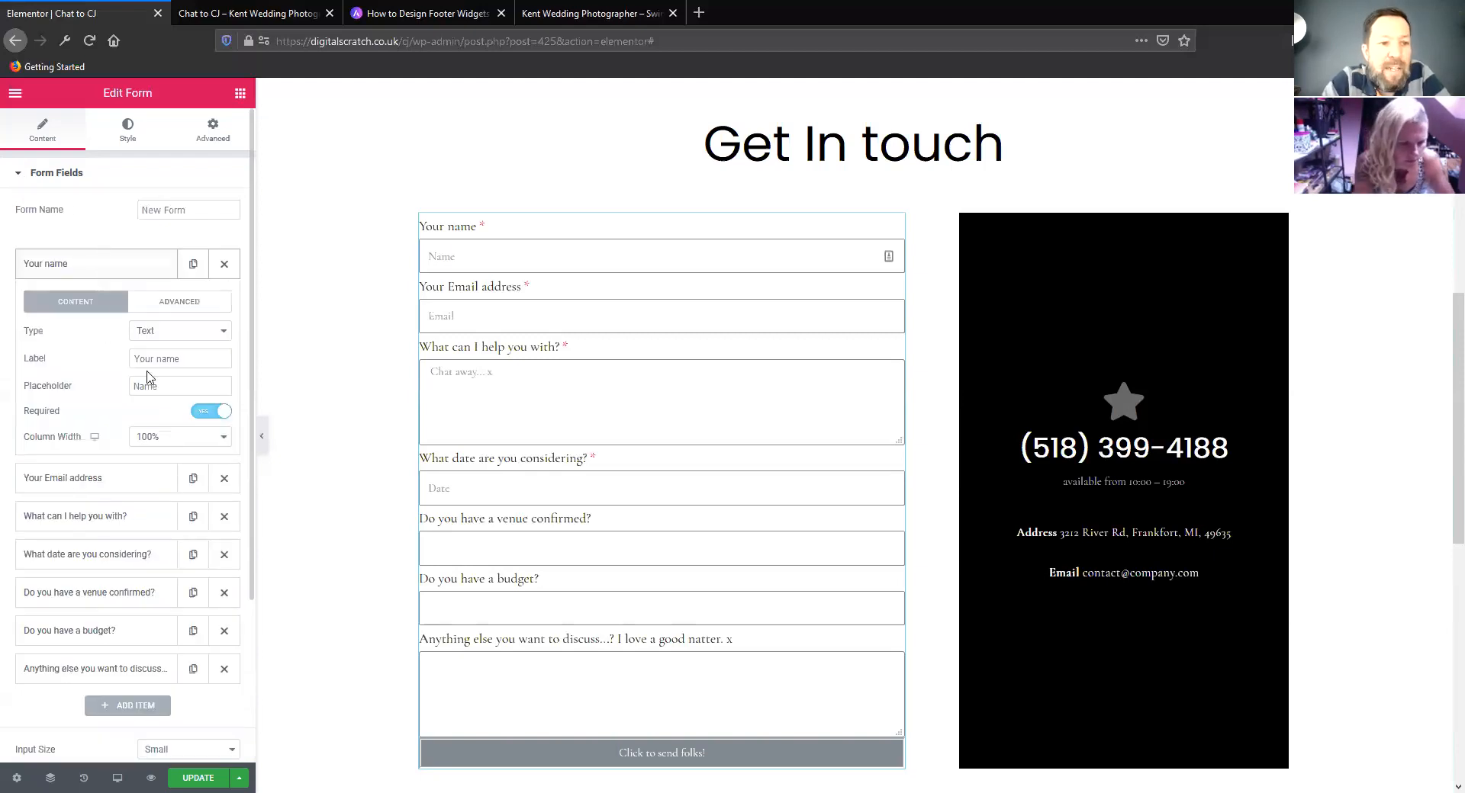
left_click(162, 305)
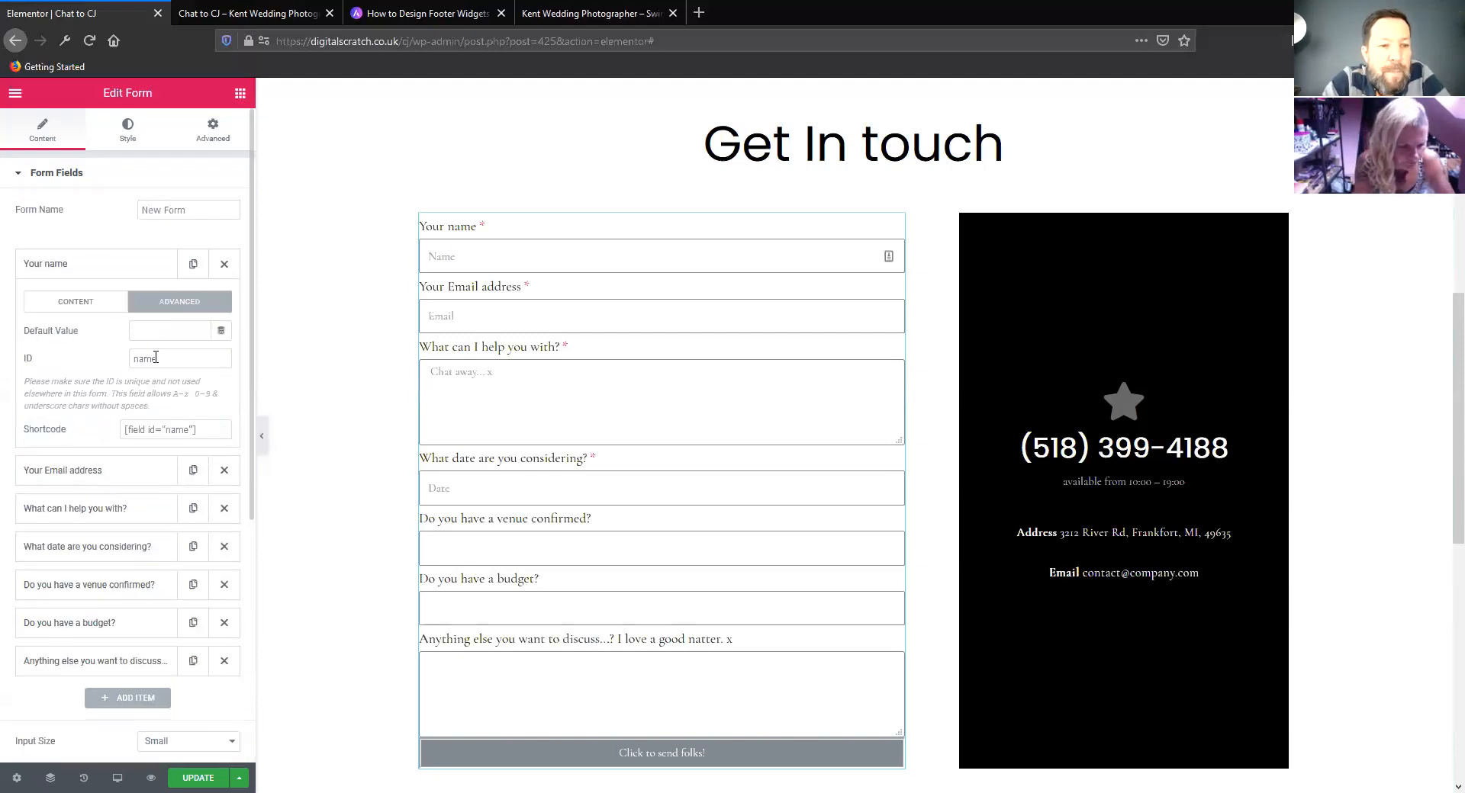
left_click(152, 430)
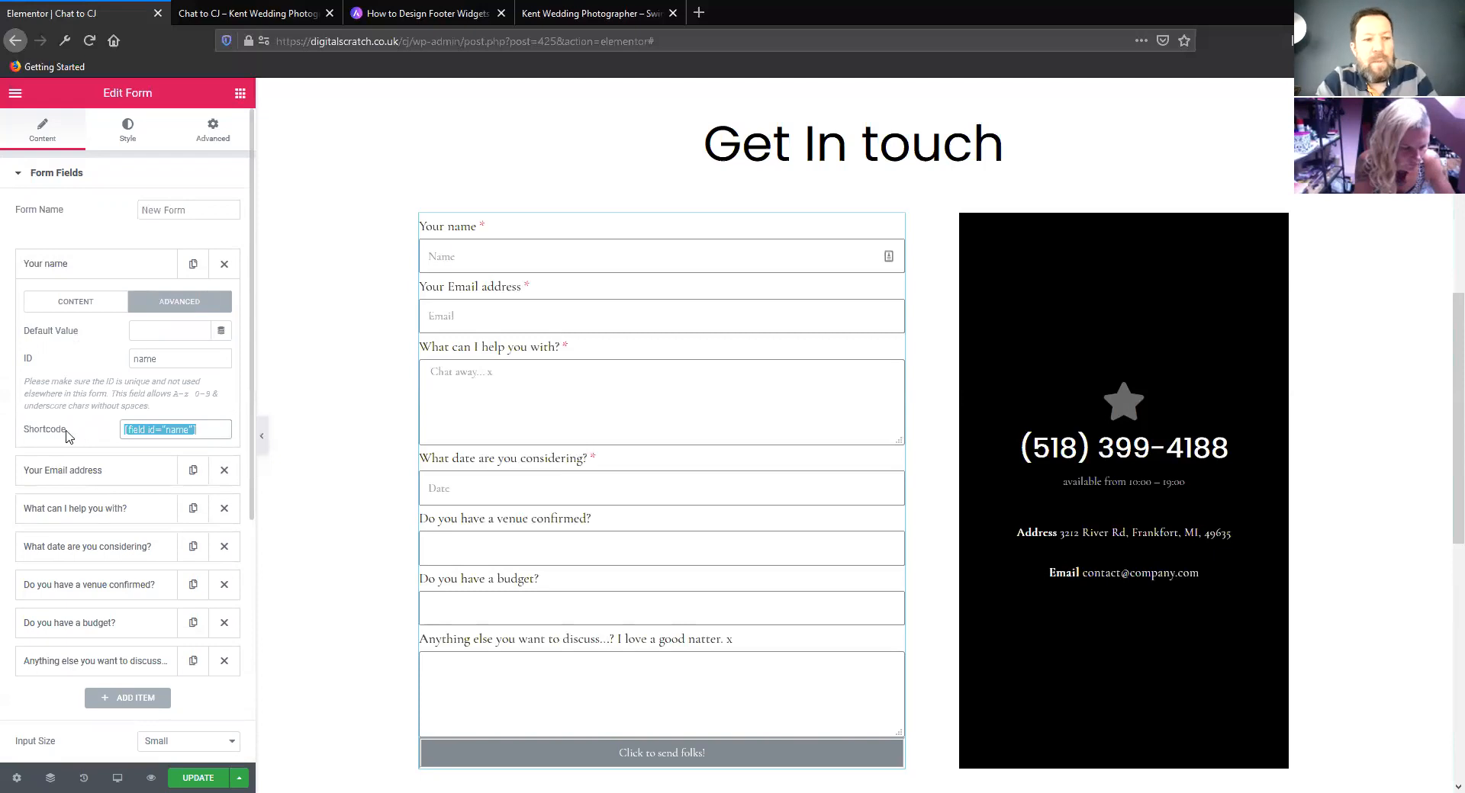
Insert the copied shortcode [field id="name"] after "Hi" in Email 2's message
left_click(13, 183)
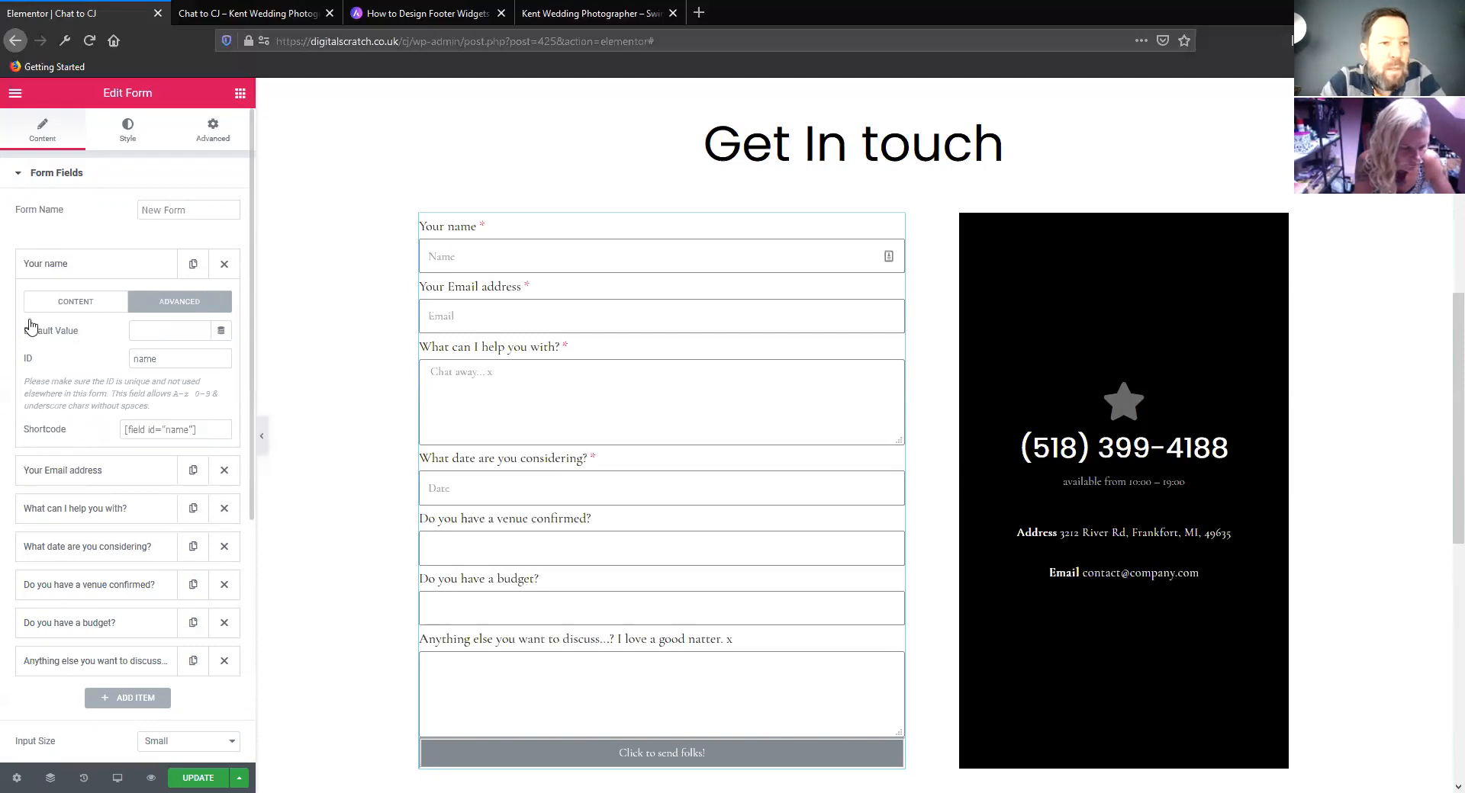
left_click(43, 327)
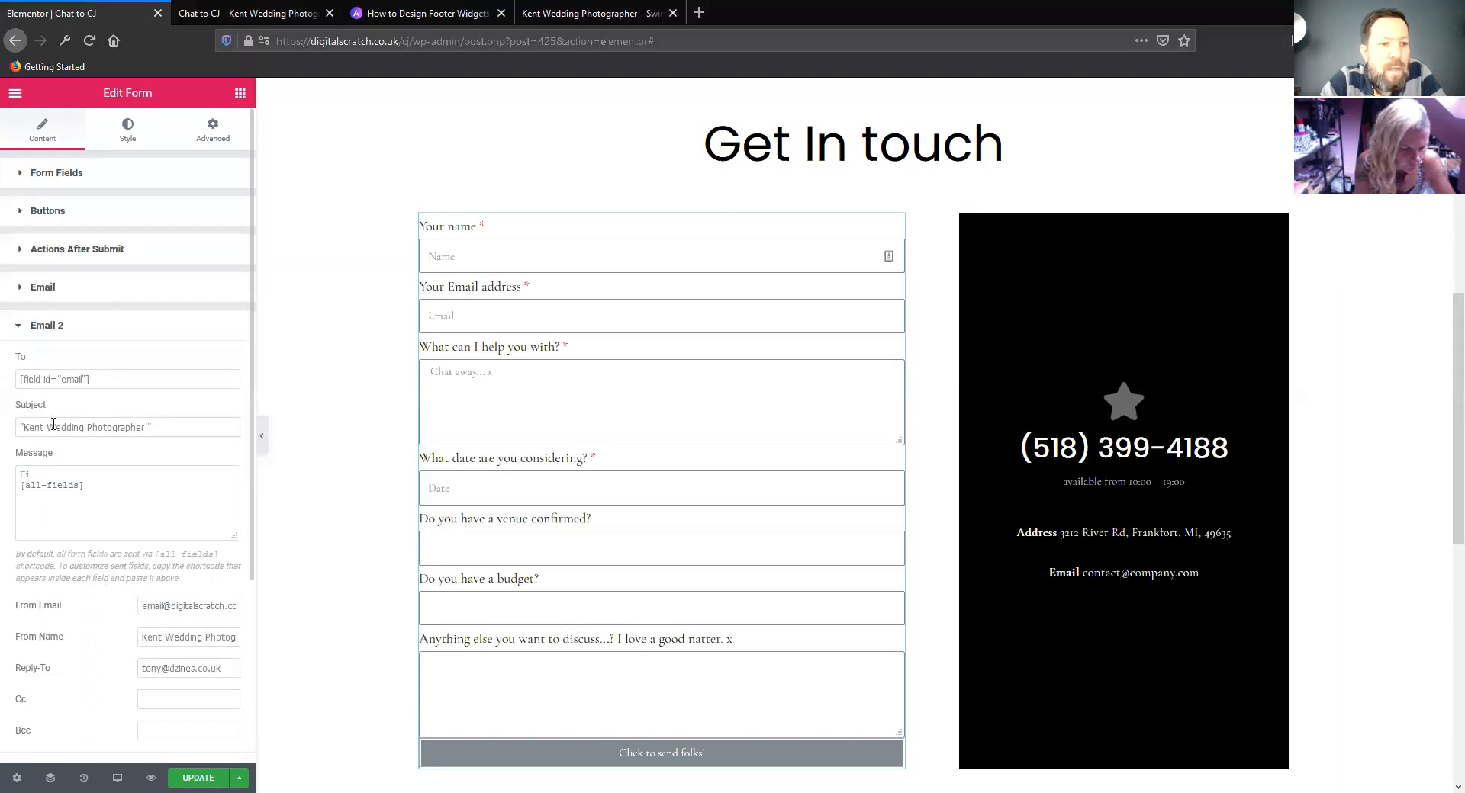
scroll(57, 418, "down", 1)
left_click_drag(81, 463, 70, 451)
key("ctrl+v")
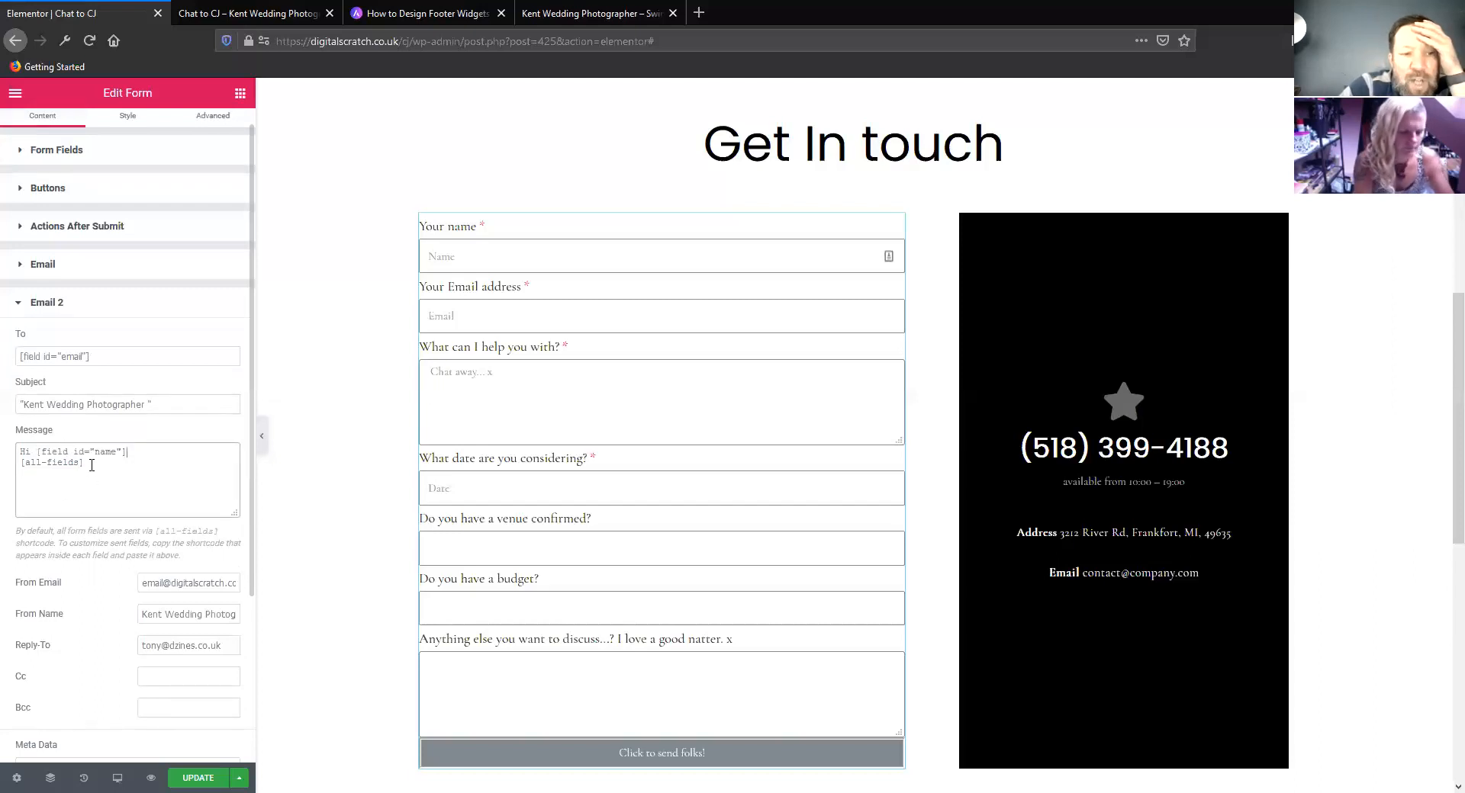
In Email 2's message, add a blank line and the text "My" between the greeting and [all-fields]
left_click_drag(84, 463, 19, 469)
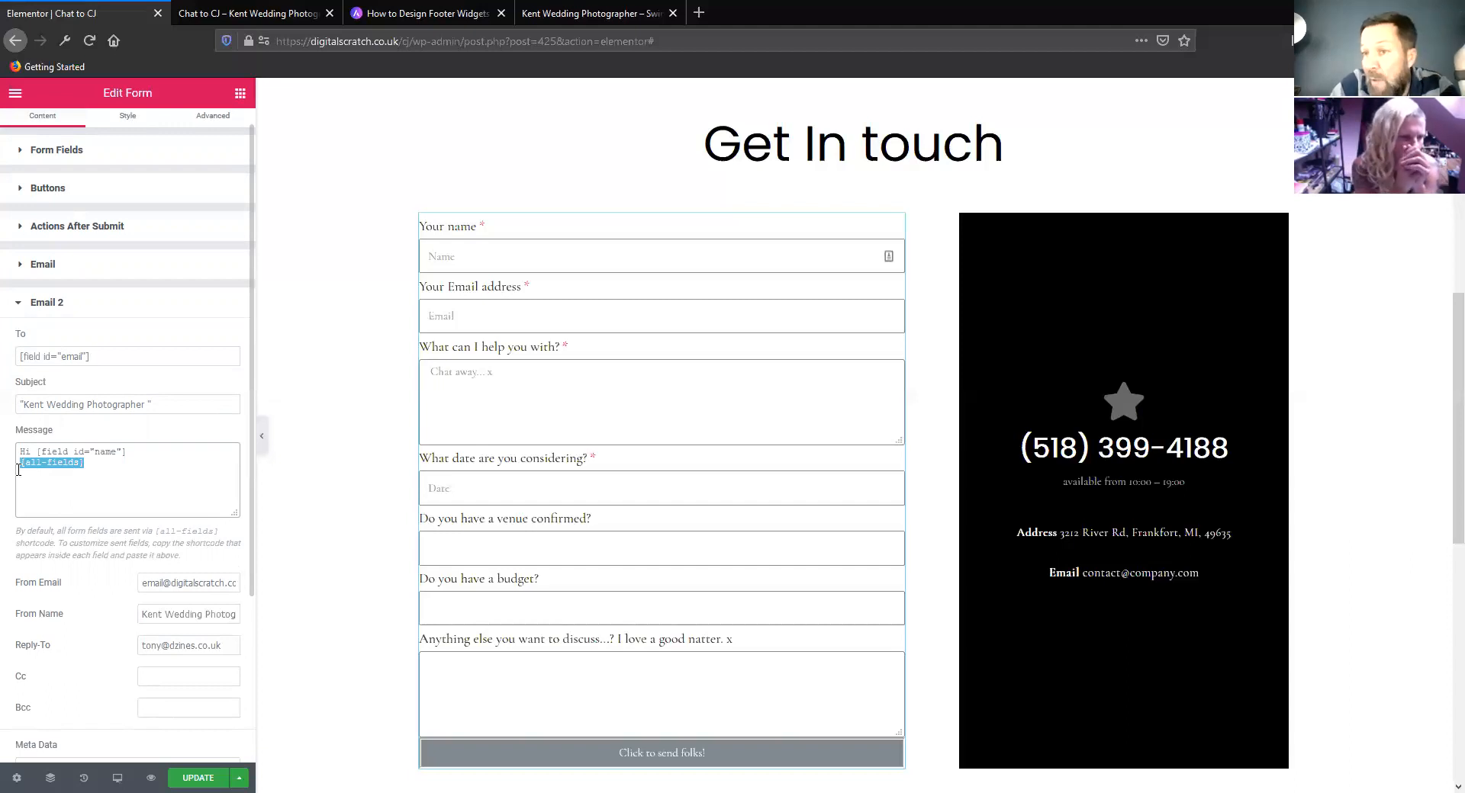
left_click(137, 449)
key("Return")
key("Return")
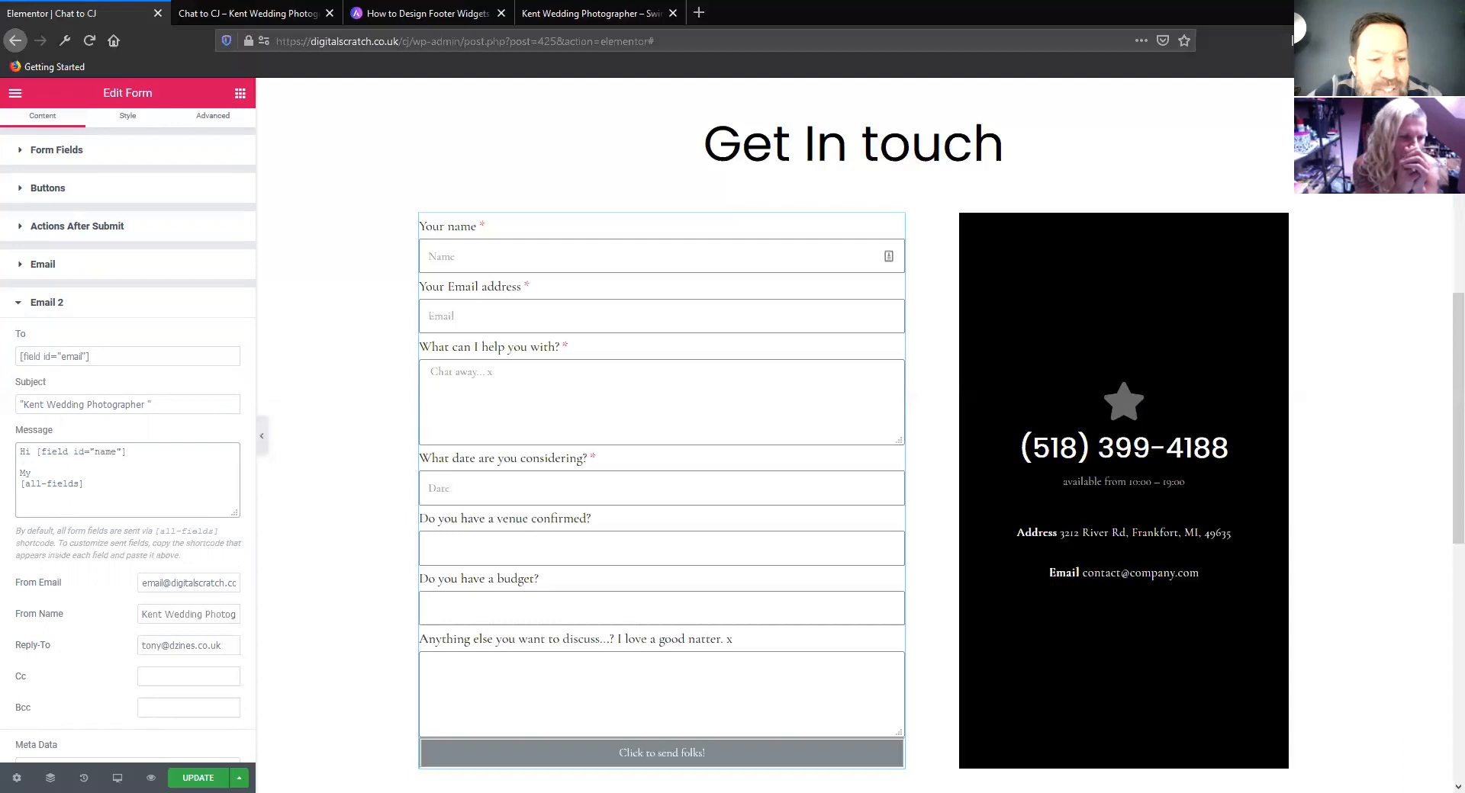
Update the Chat to CJ page to save the Email 2 settings, and open the Elementor main menu
scroll(77, 610, "down", 5)
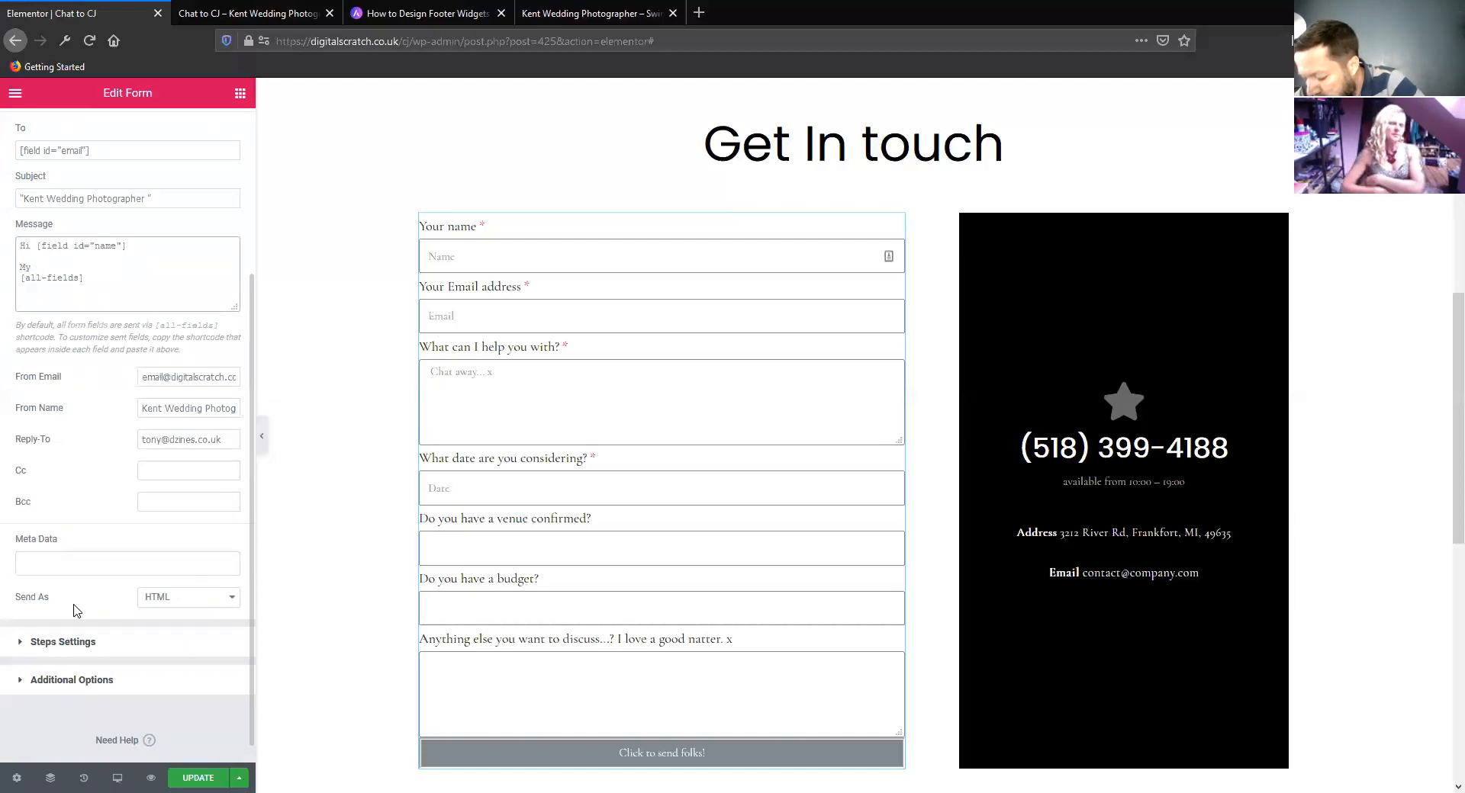
left_click(198, 777)
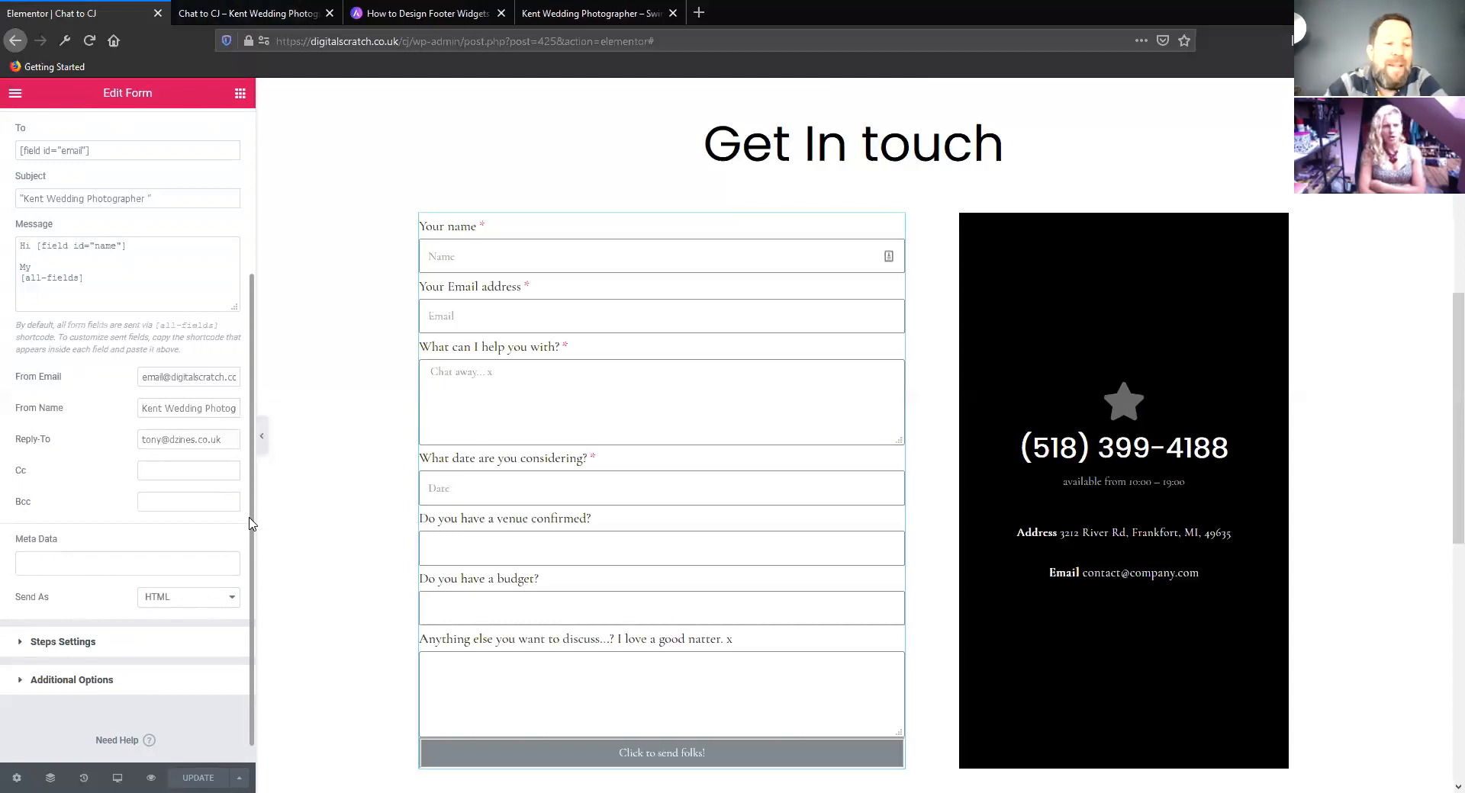
left_click(13, 96)
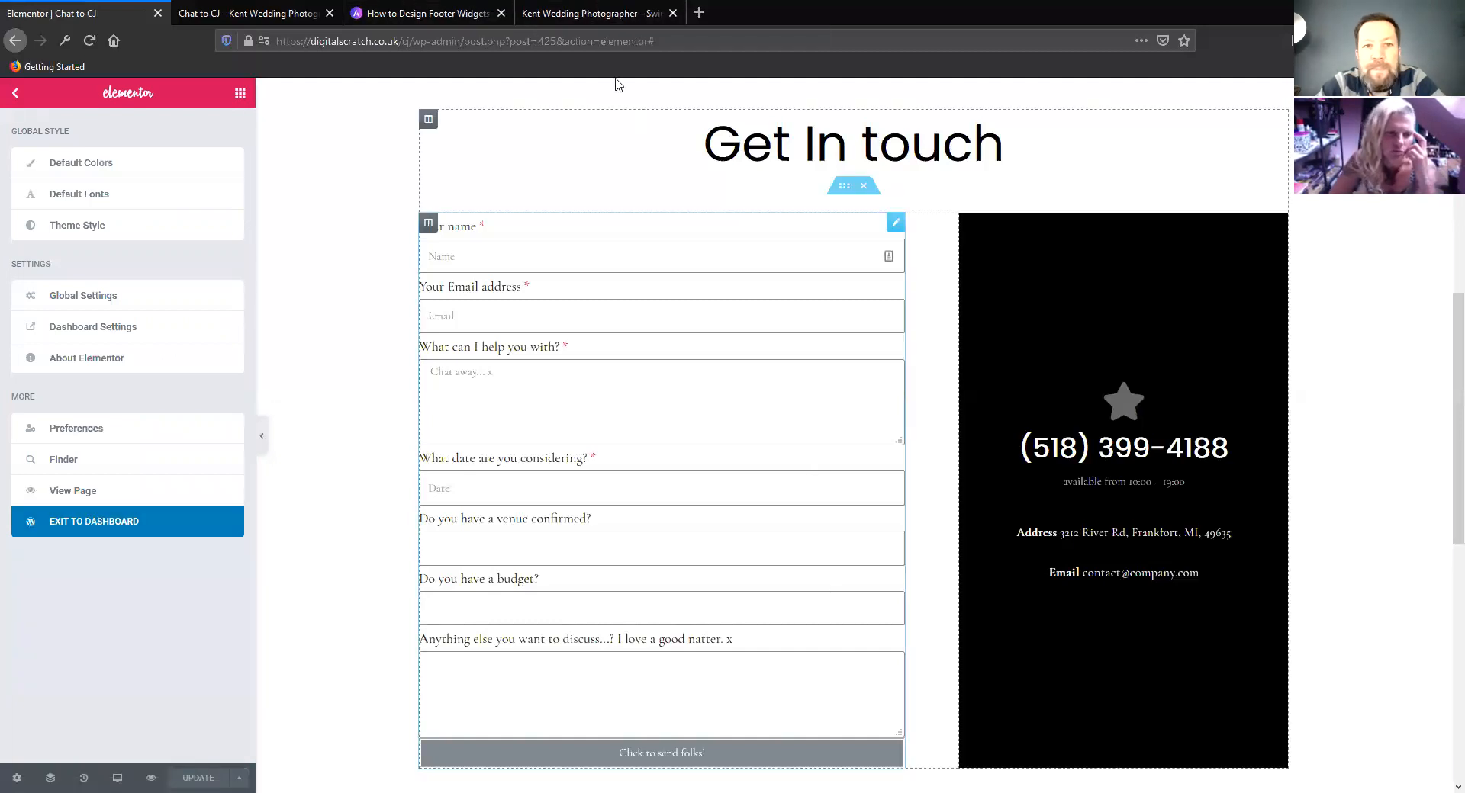
Review the live Kent Wedding Photographer home page, examining its header, image slider, intro text, FREE GUIDE section, enquiry image blocks and footer
left_click(583, 13)
scroll(416, 305, "down", 4)
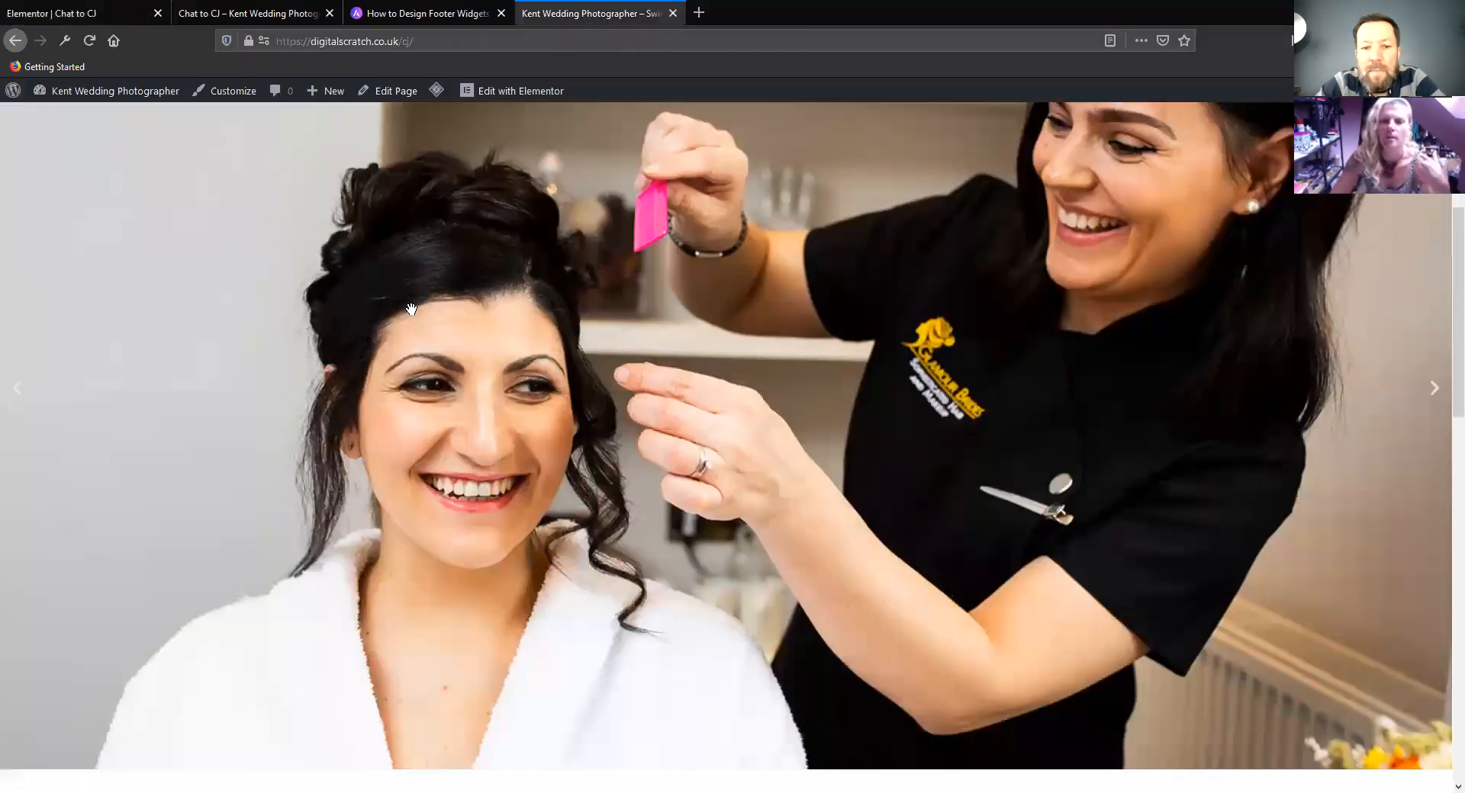
scroll(410, 308, "down", 10)
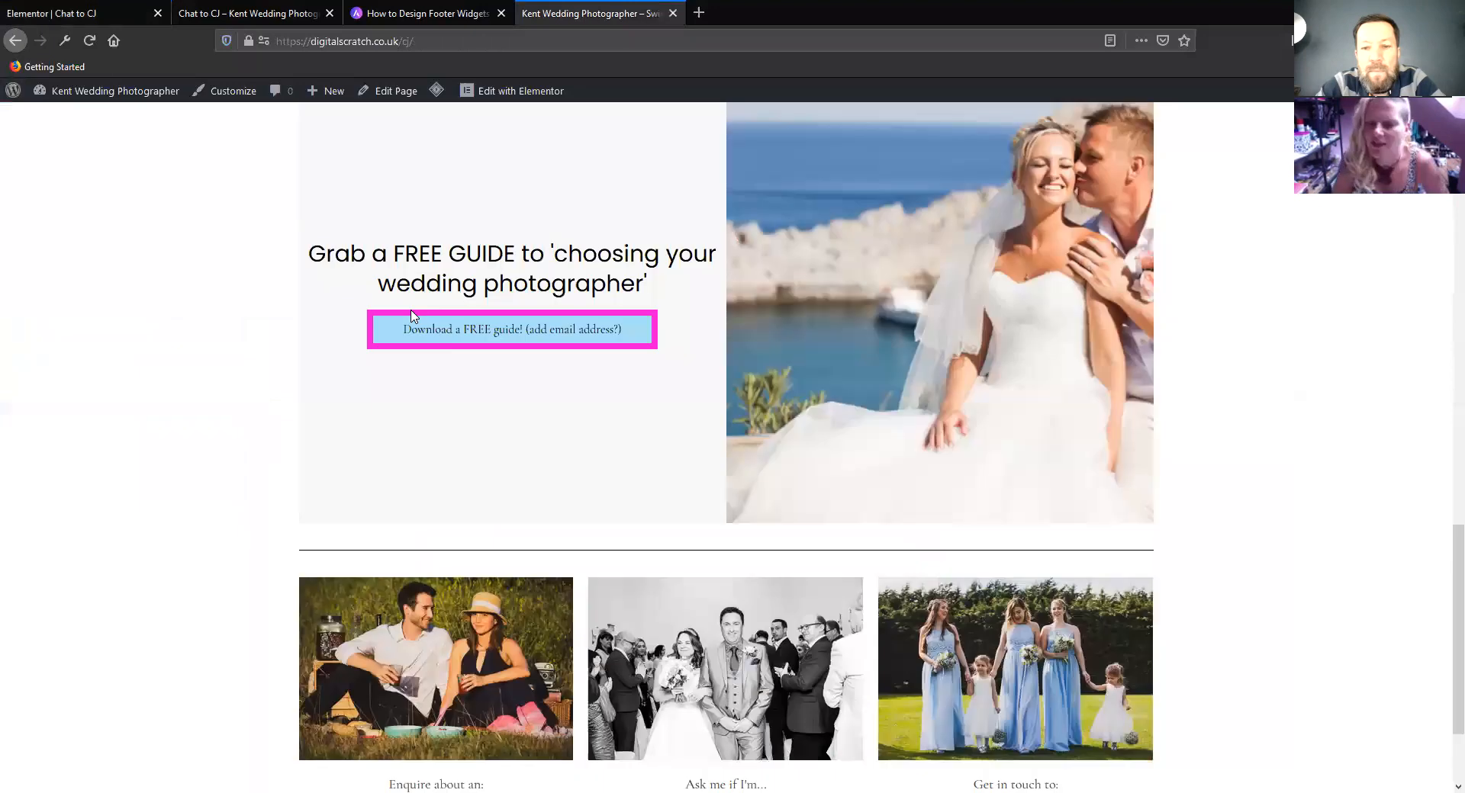
scroll(409, 319, "down", 2)
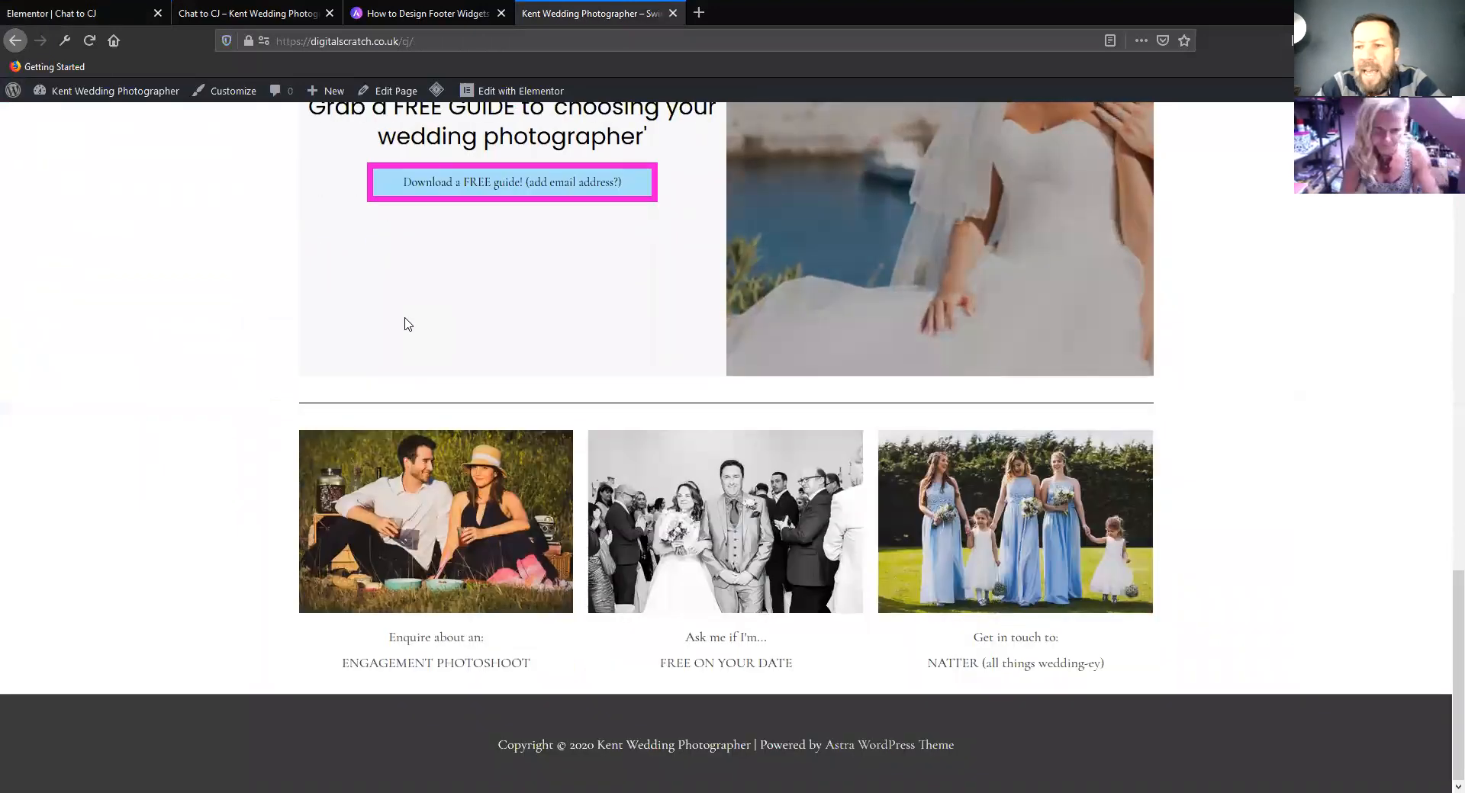
scroll(405, 324, "up", 15)
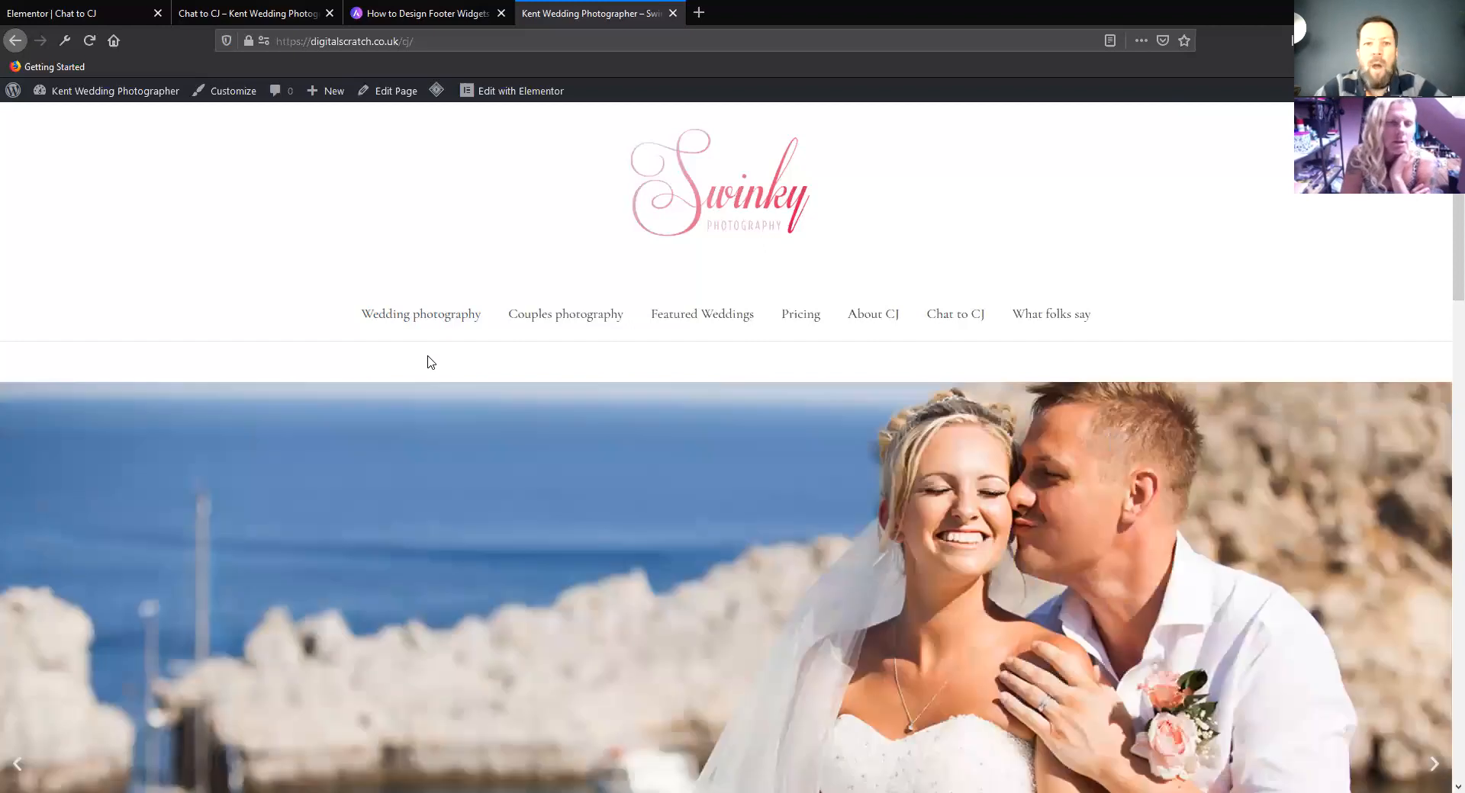
scroll(382, 405, "down", 10)
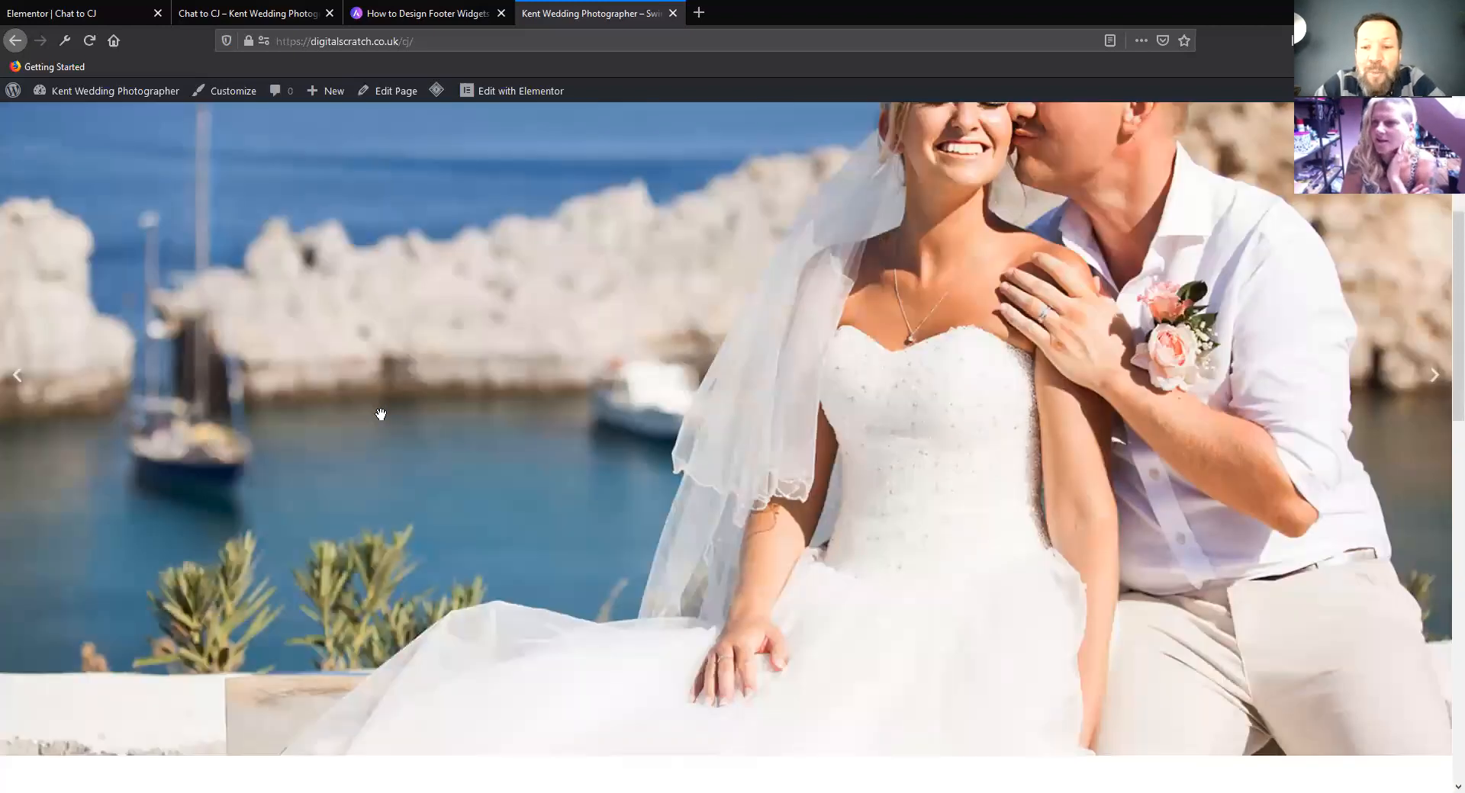
scroll(229, 510, "down", 12)
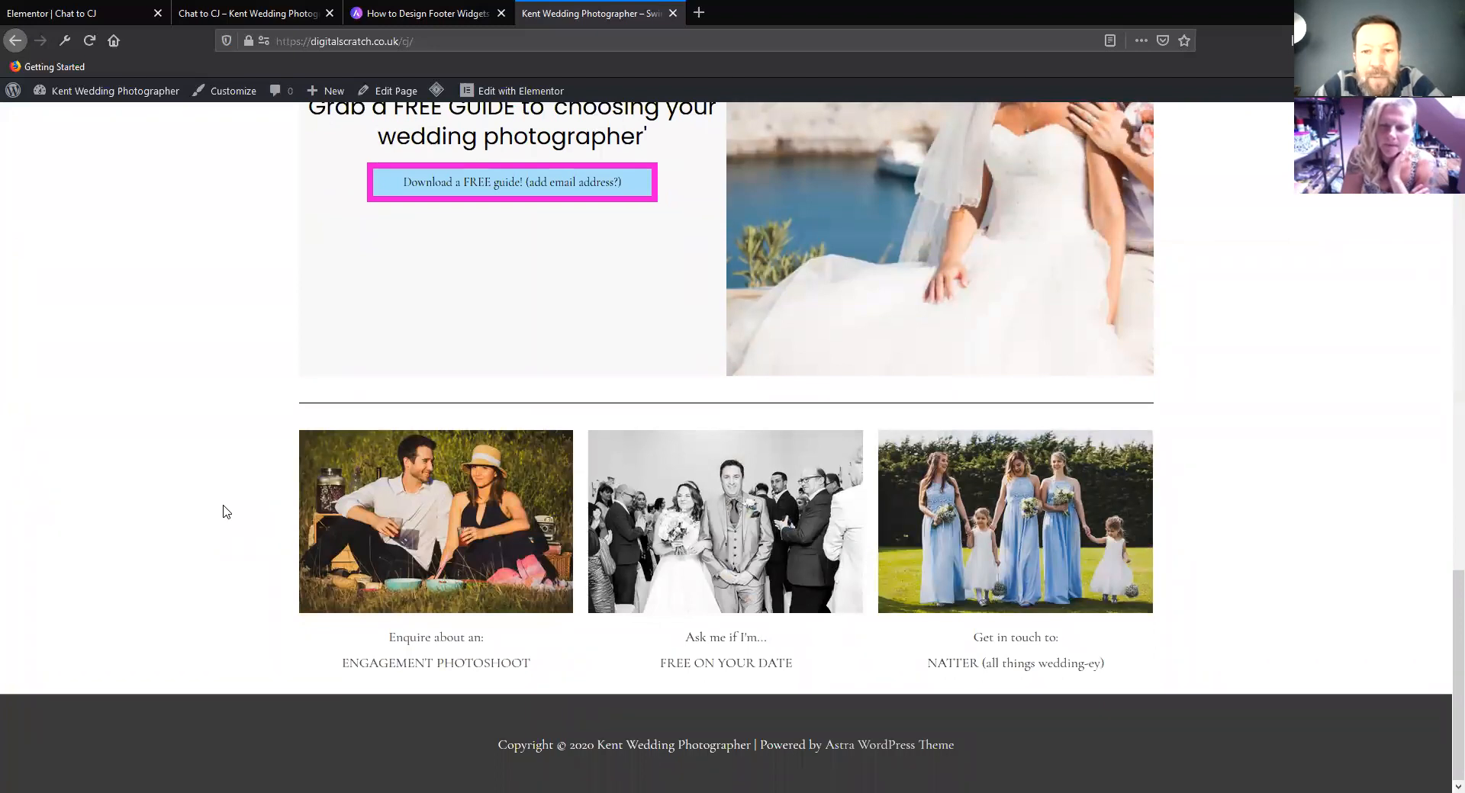
scroll(226, 511, "up", 20)
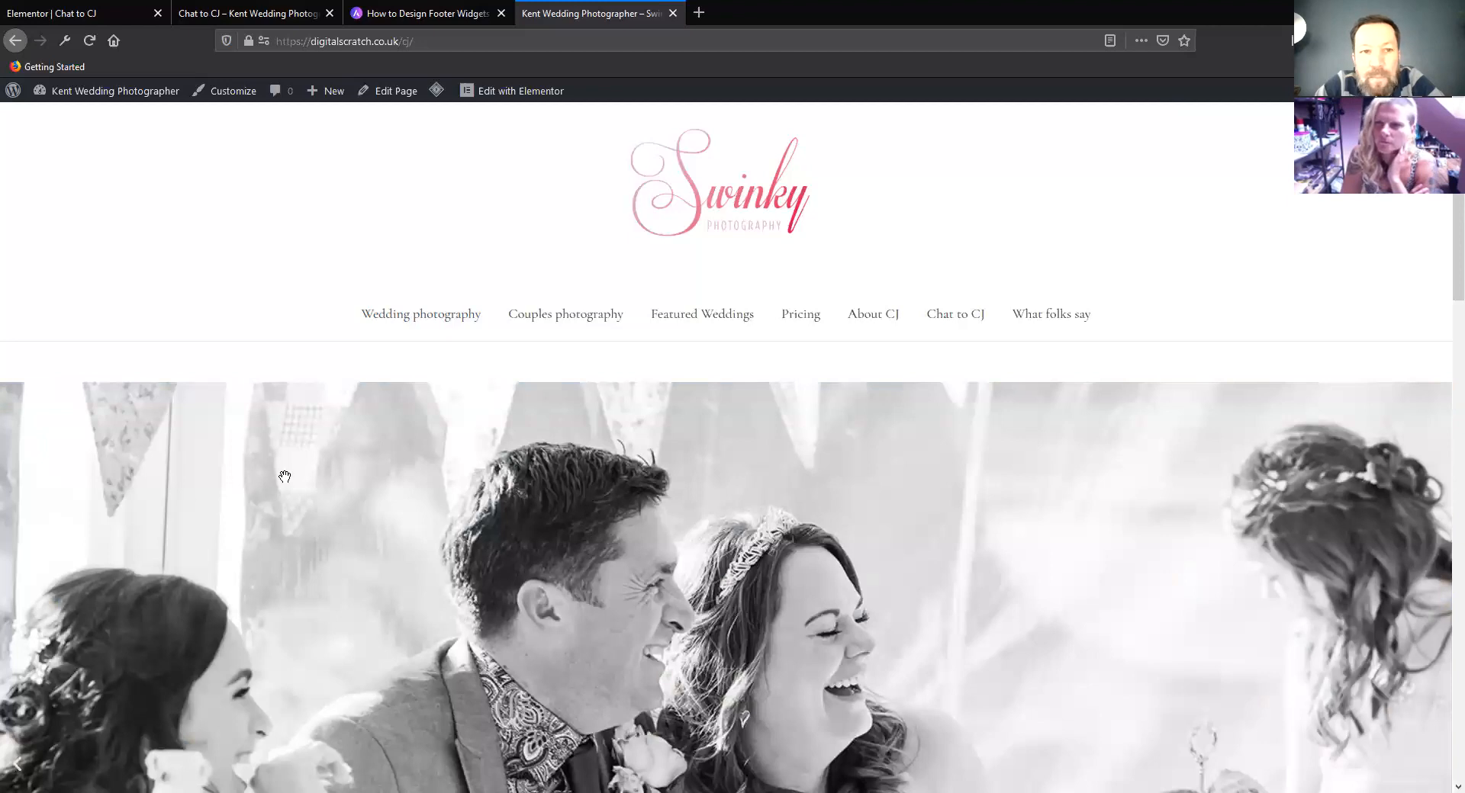
scroll(284, 477, "down", 15)
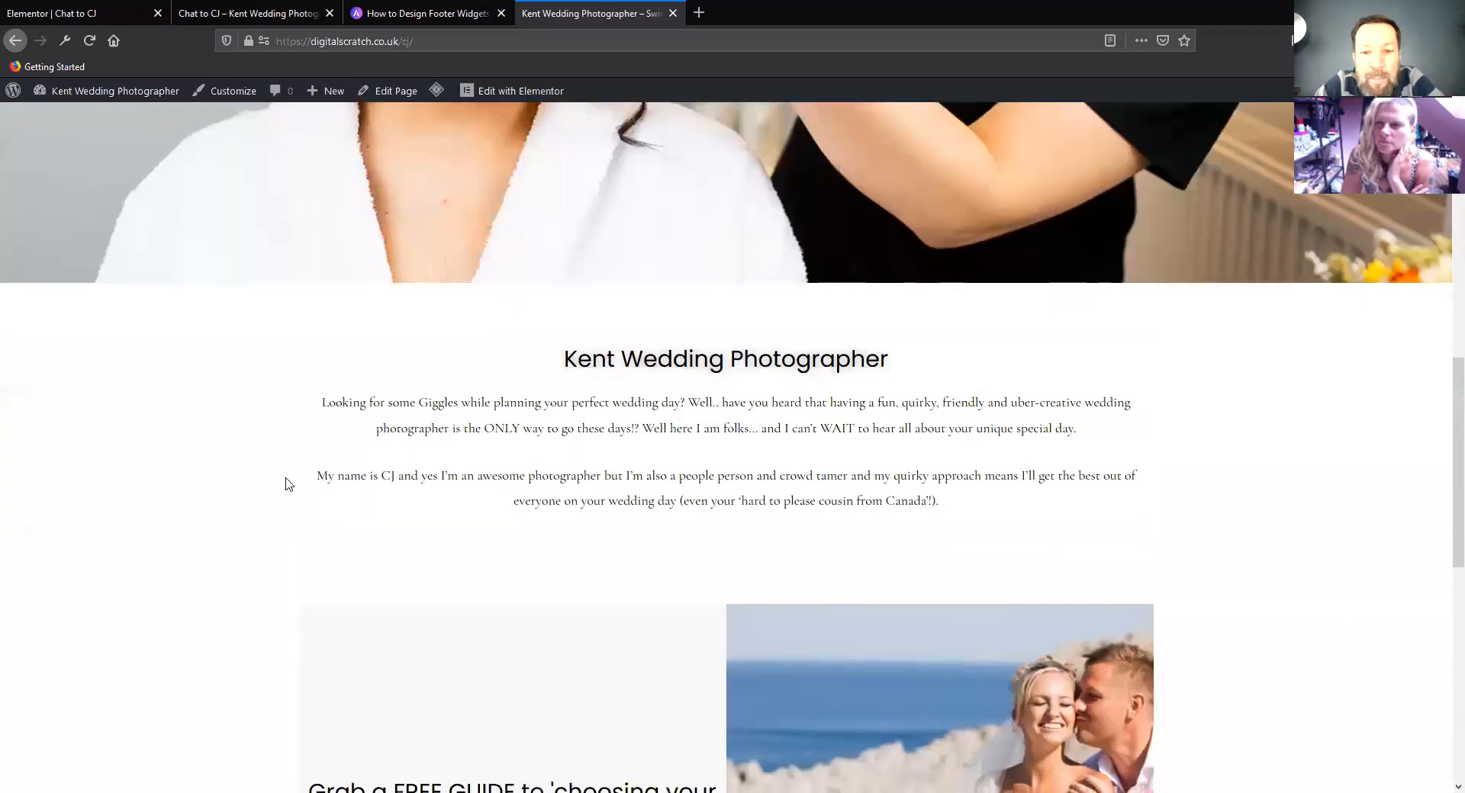
scroll(288, 485, "down", 5)
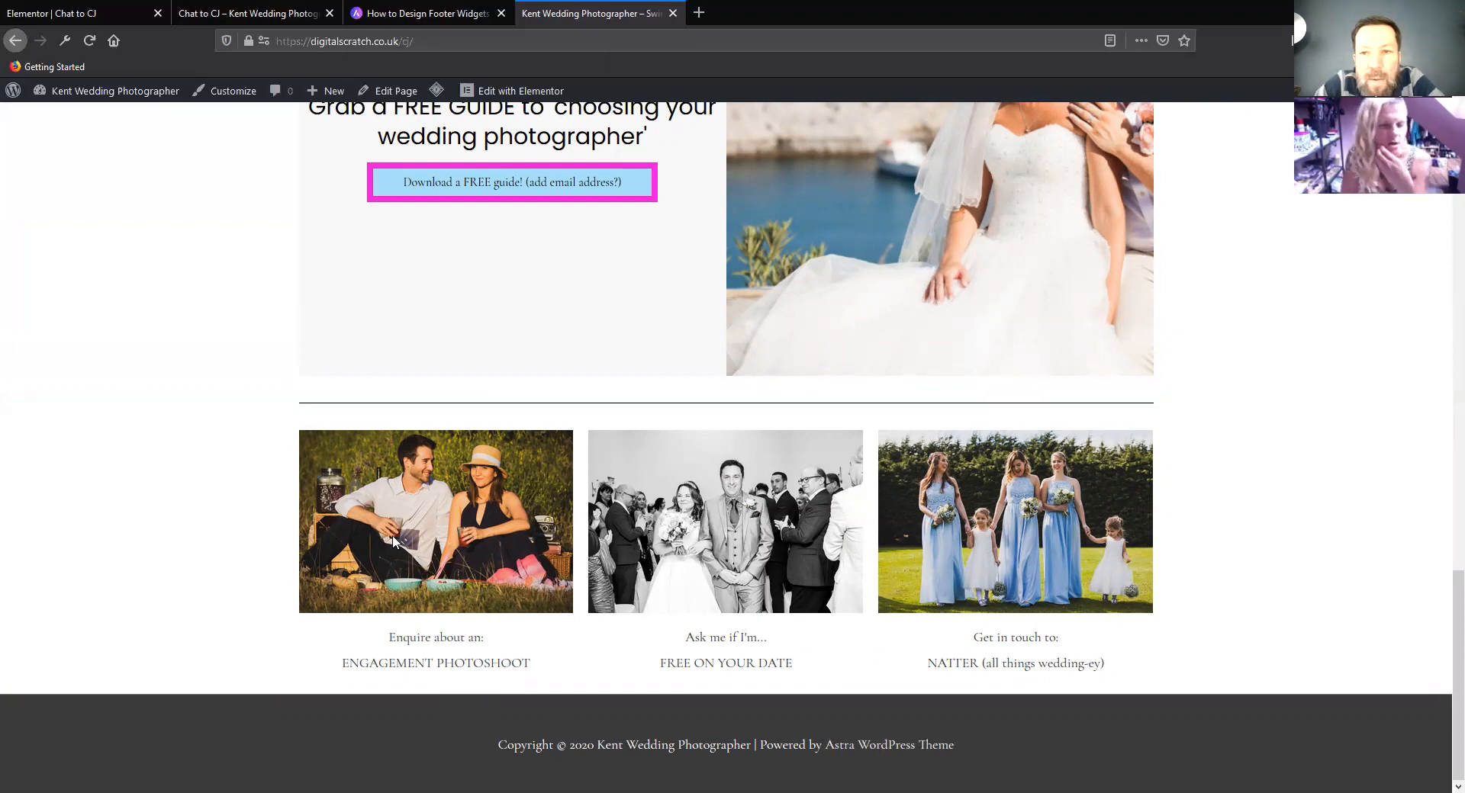
scroll(381, 538, "up", 6)
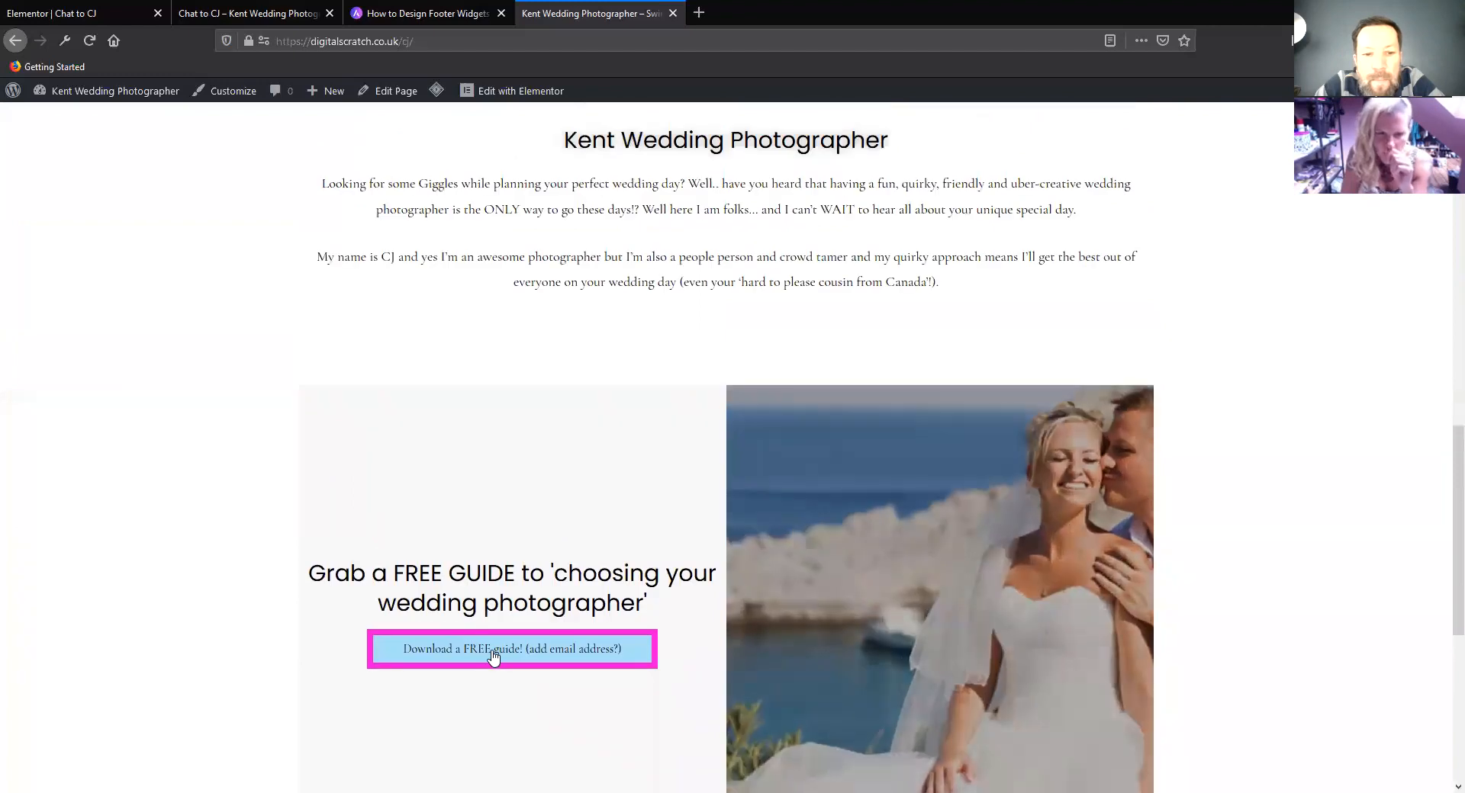
scroll(458, 580, "up", 12)
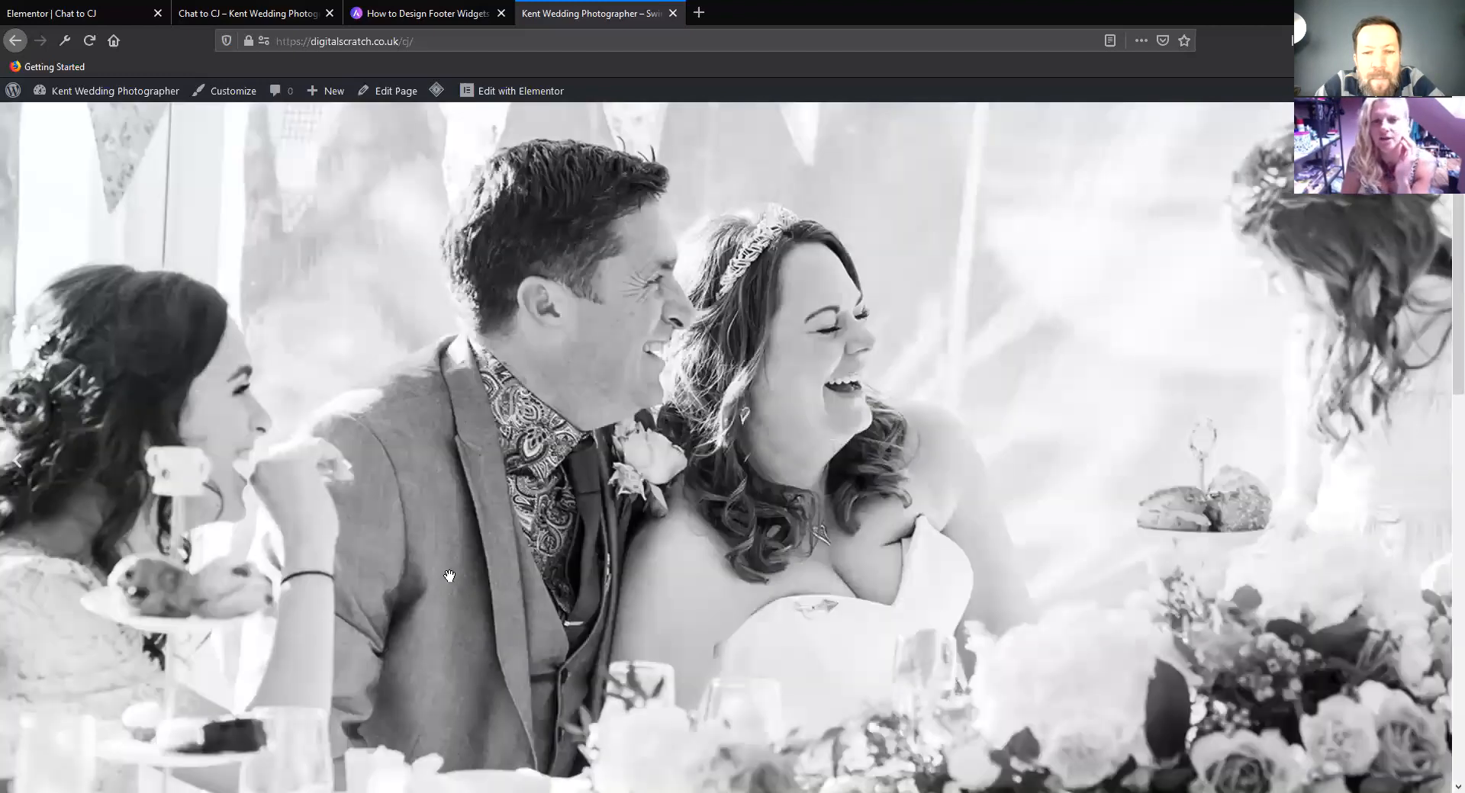
scroll(449, 578, "down", 10)
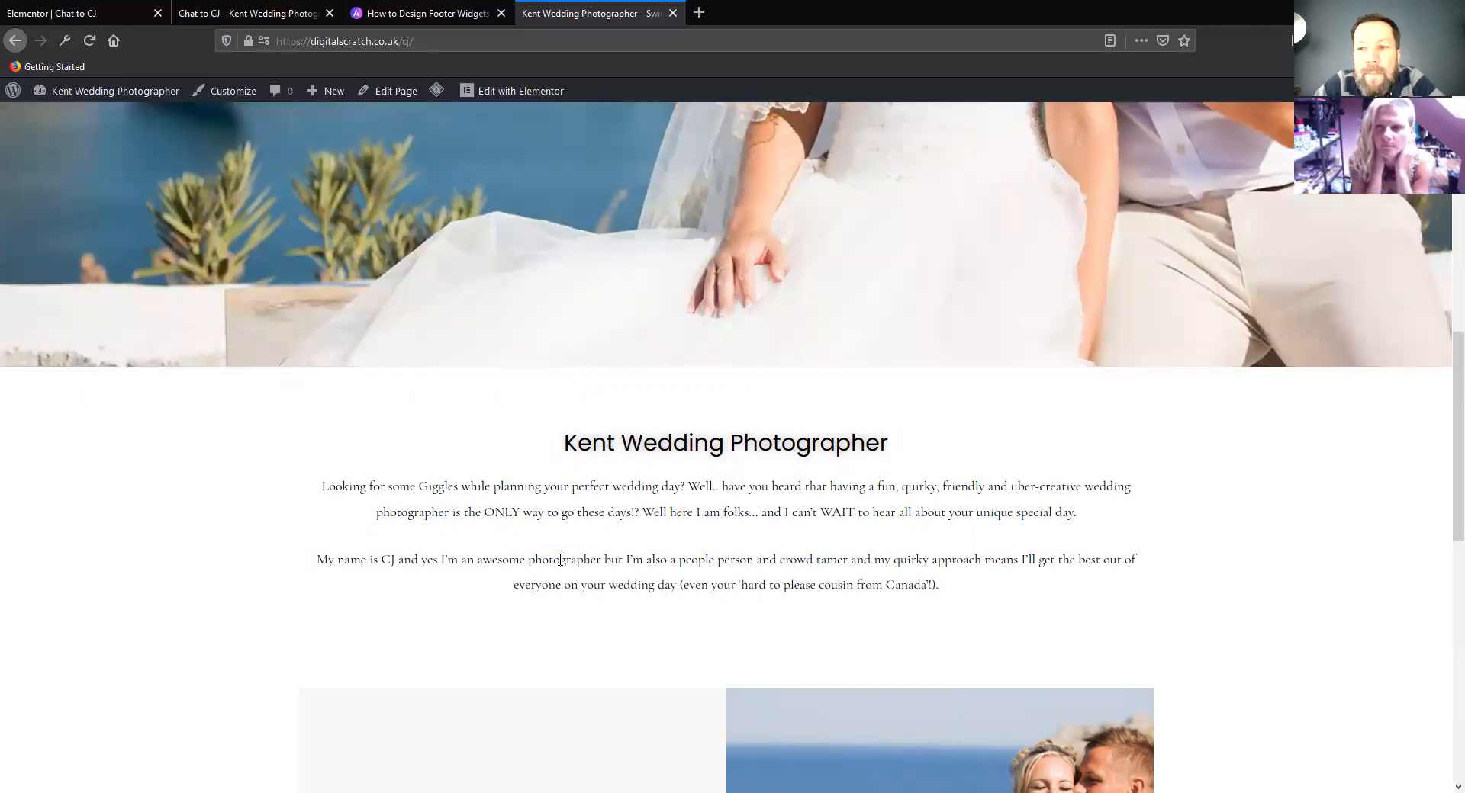
scroll(560, 561, "down", 3)
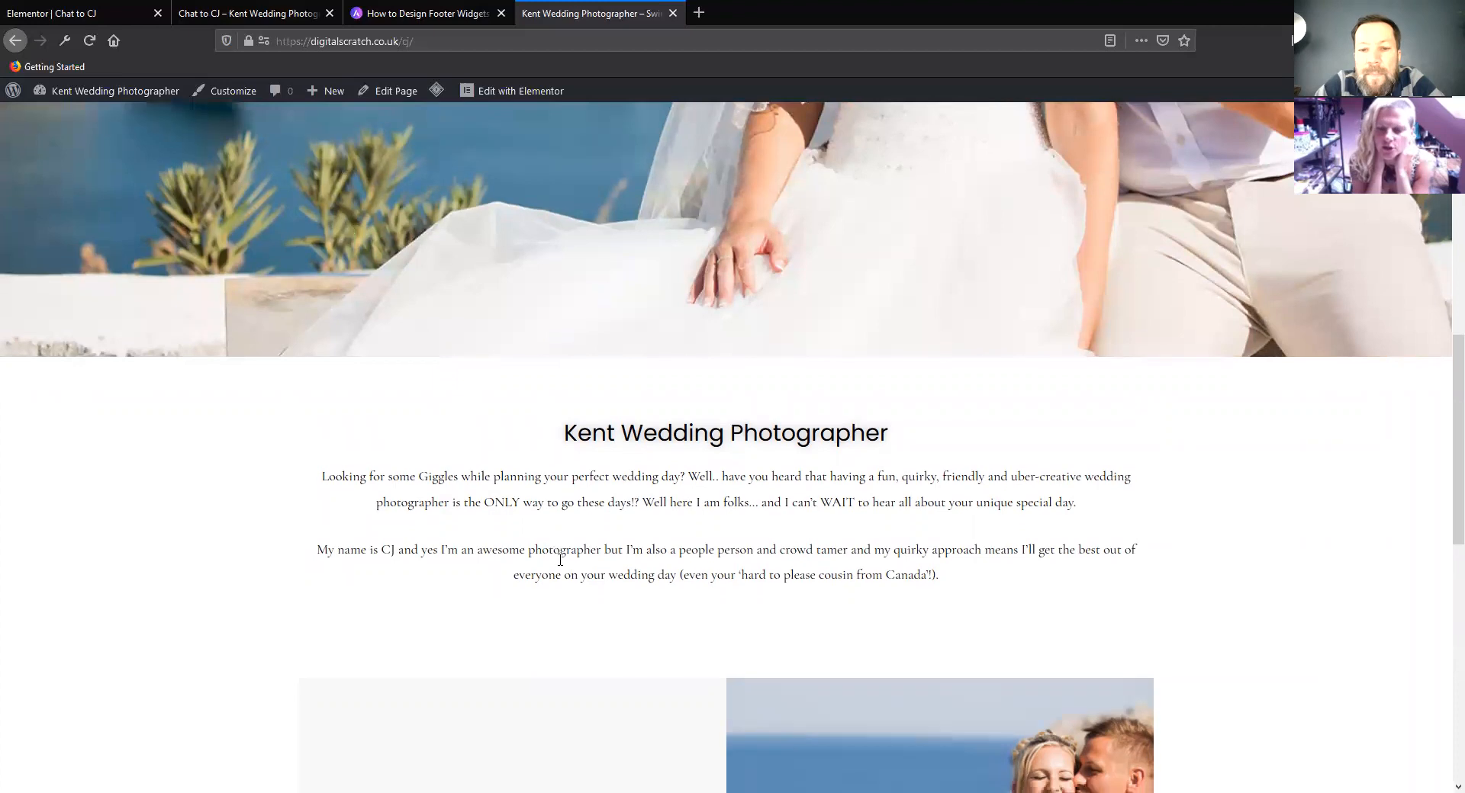
scroll(560, 564, "down", 3)
scroll(562, 566, "down", 4)
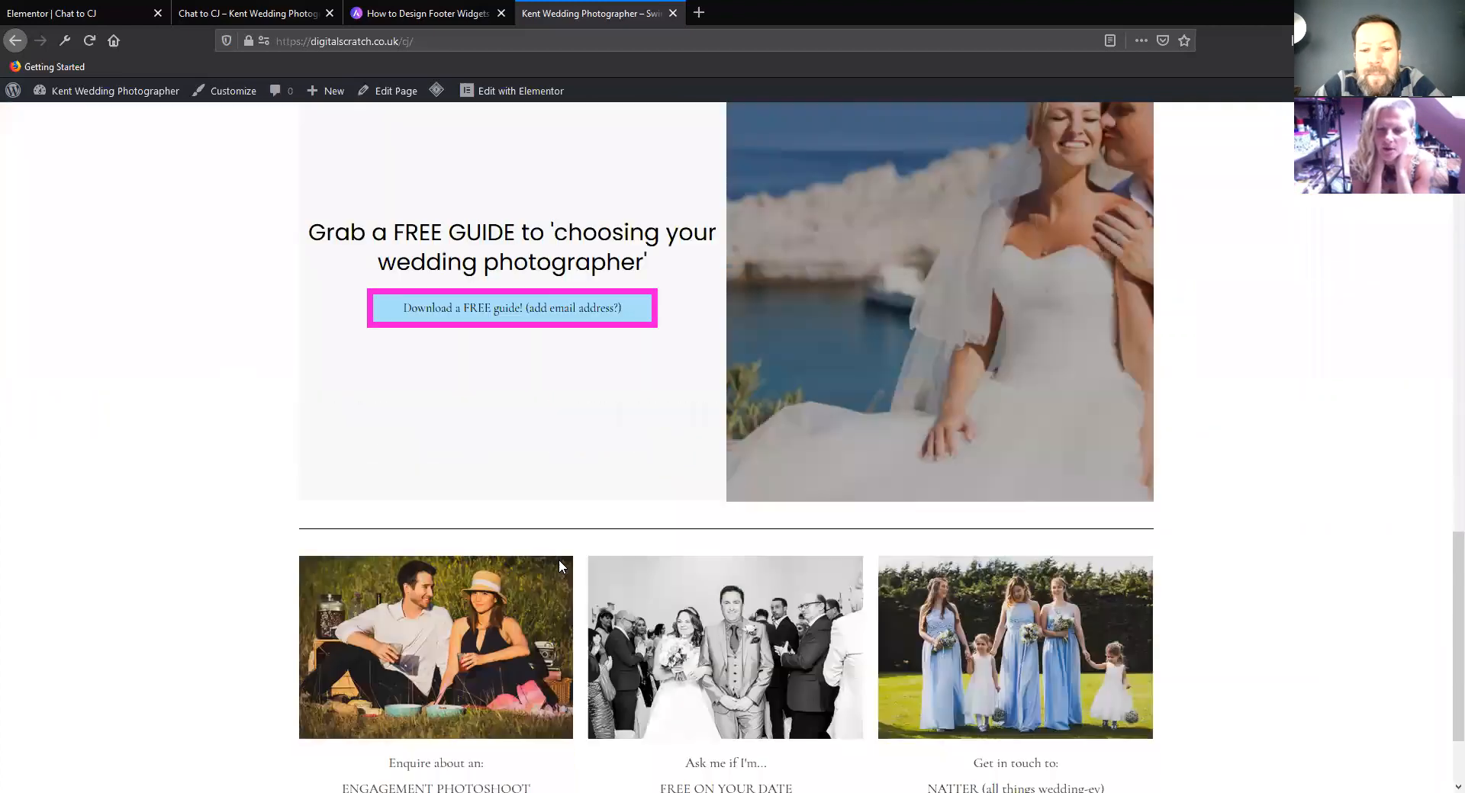
scroll(559, 560, "up", 10)
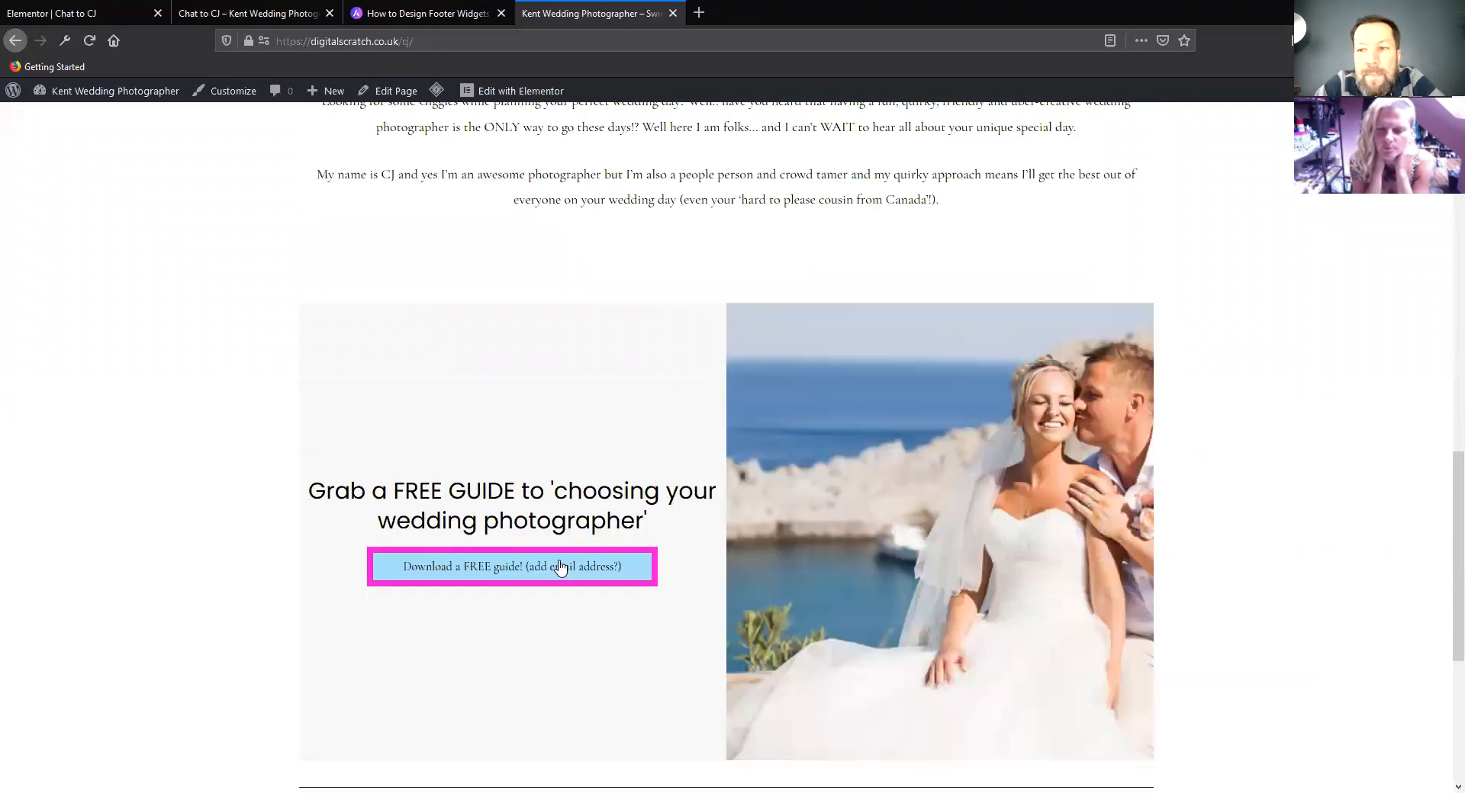
scroll(558, 559, "up", 3)
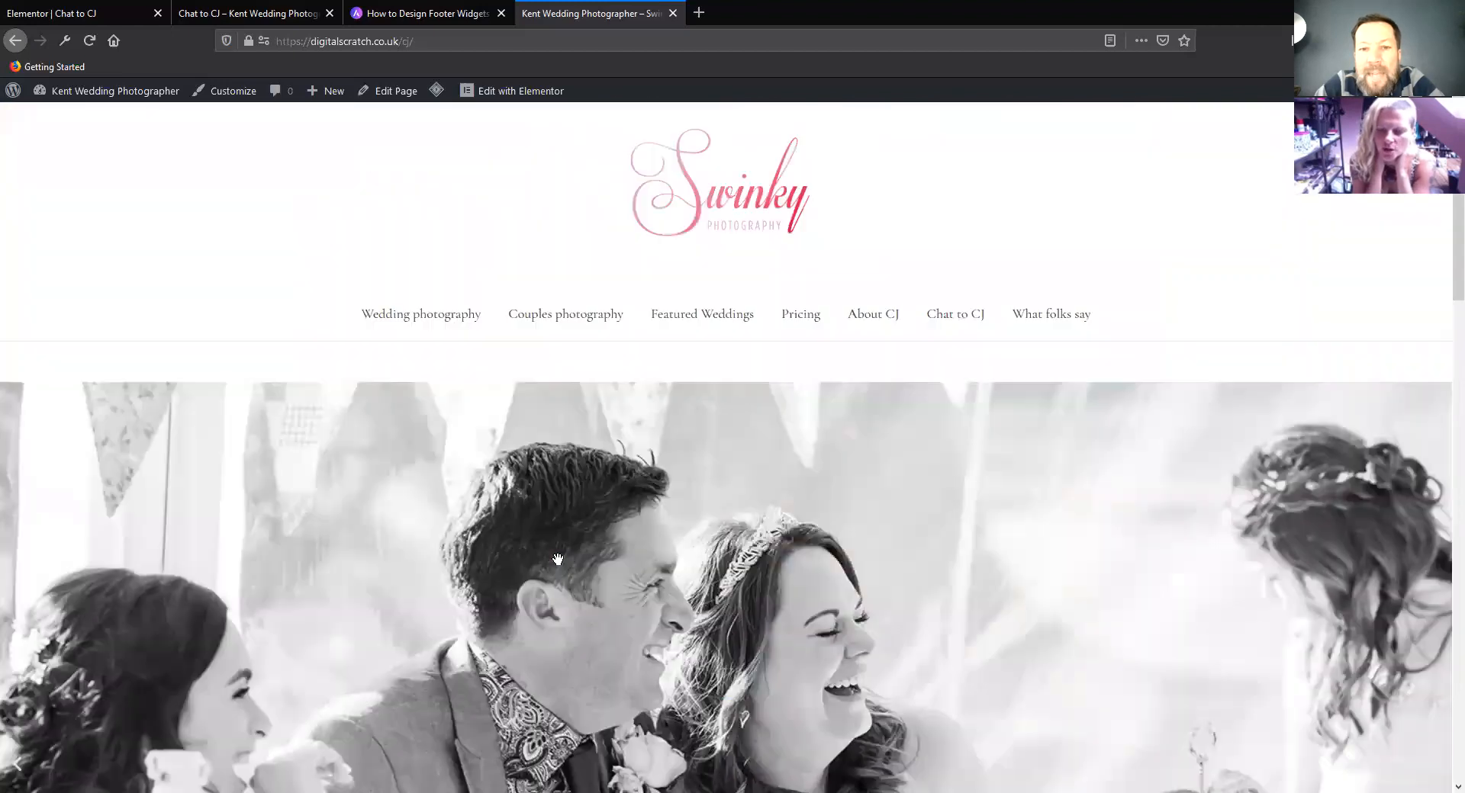
scroll(557, 560, "down", 4)
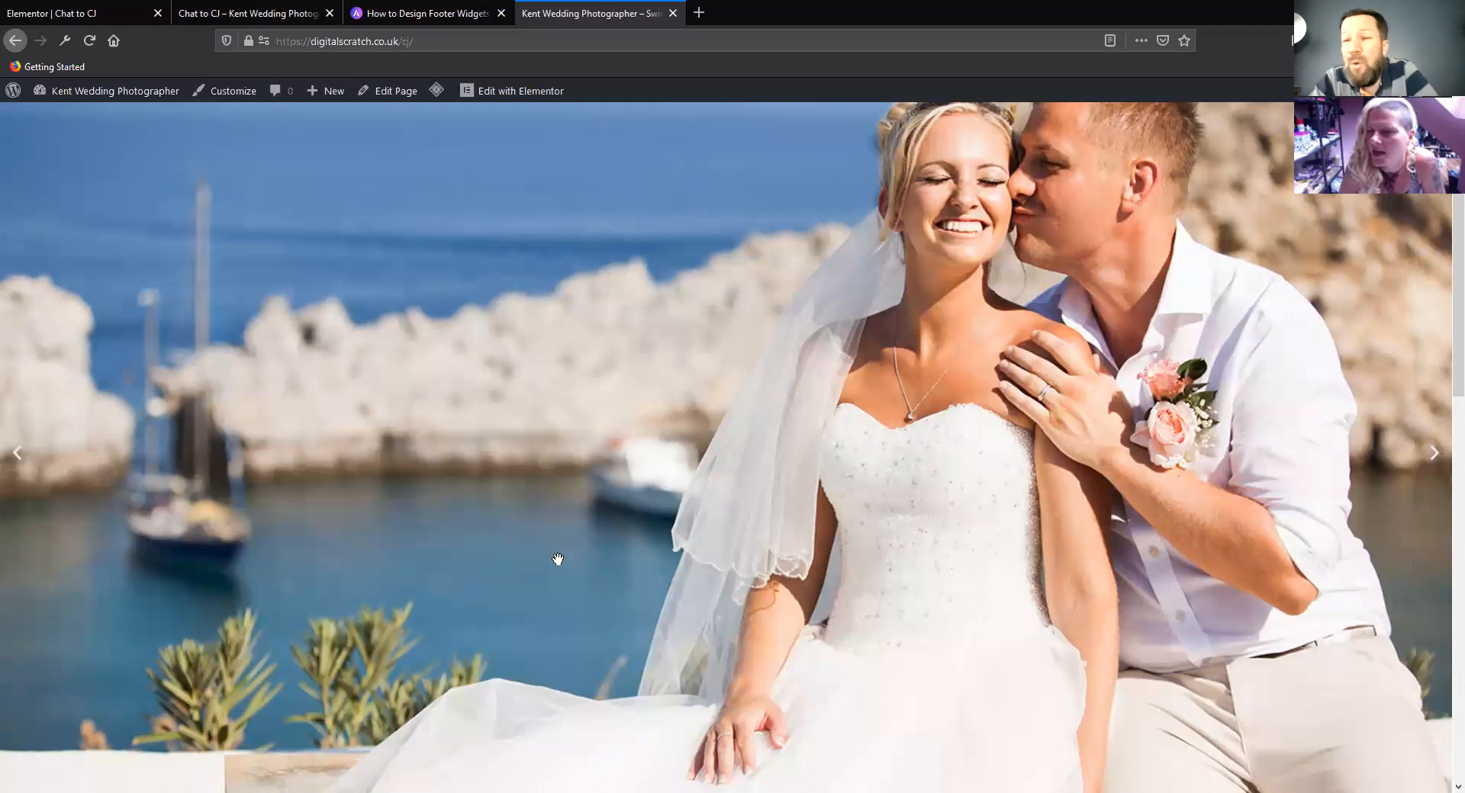
scroll(379, 503, "down", 5)
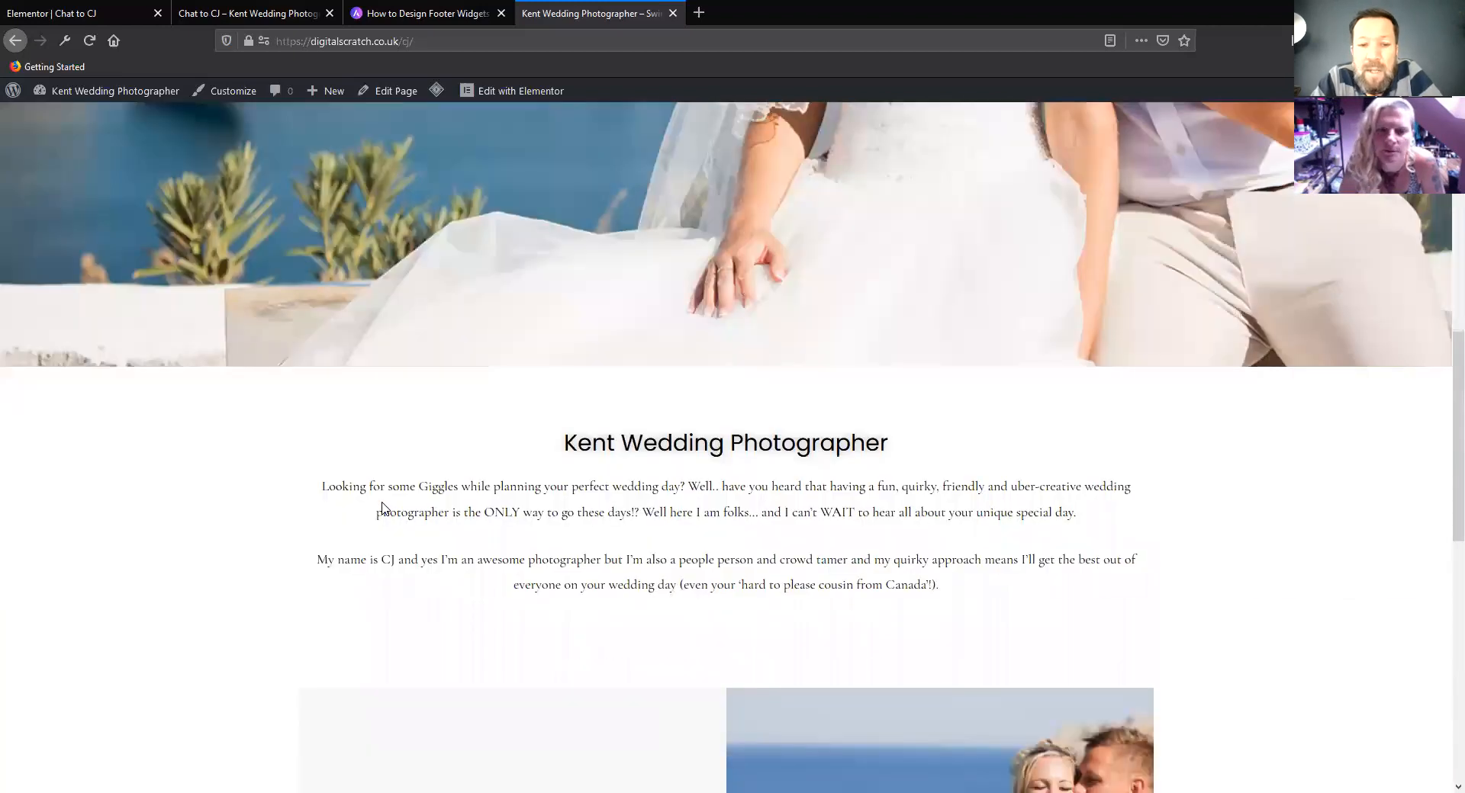
scroll(317, 543, "down", 5)
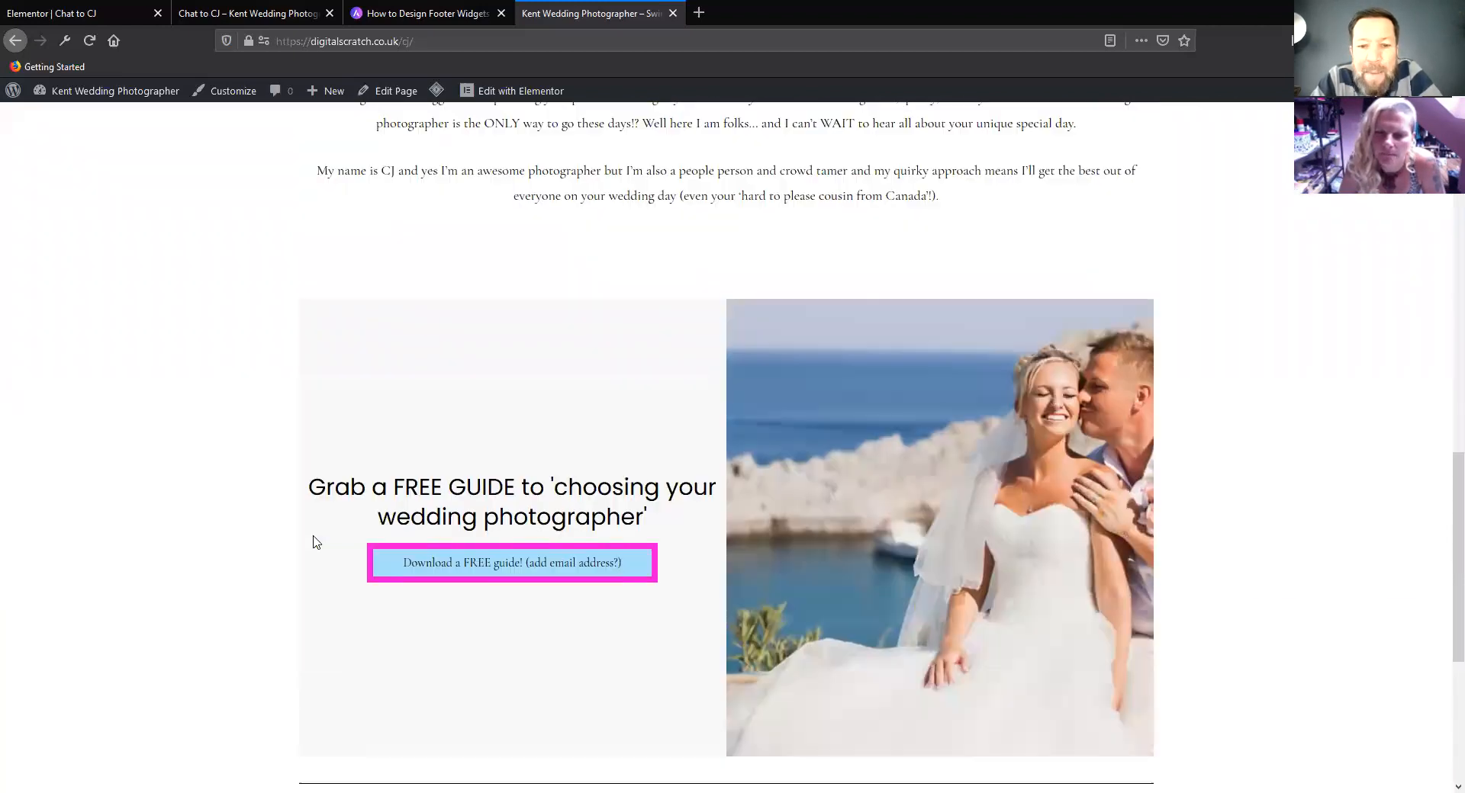
scroll(316, 542, "down", 5)
scroll(316, 542, "up", 10)
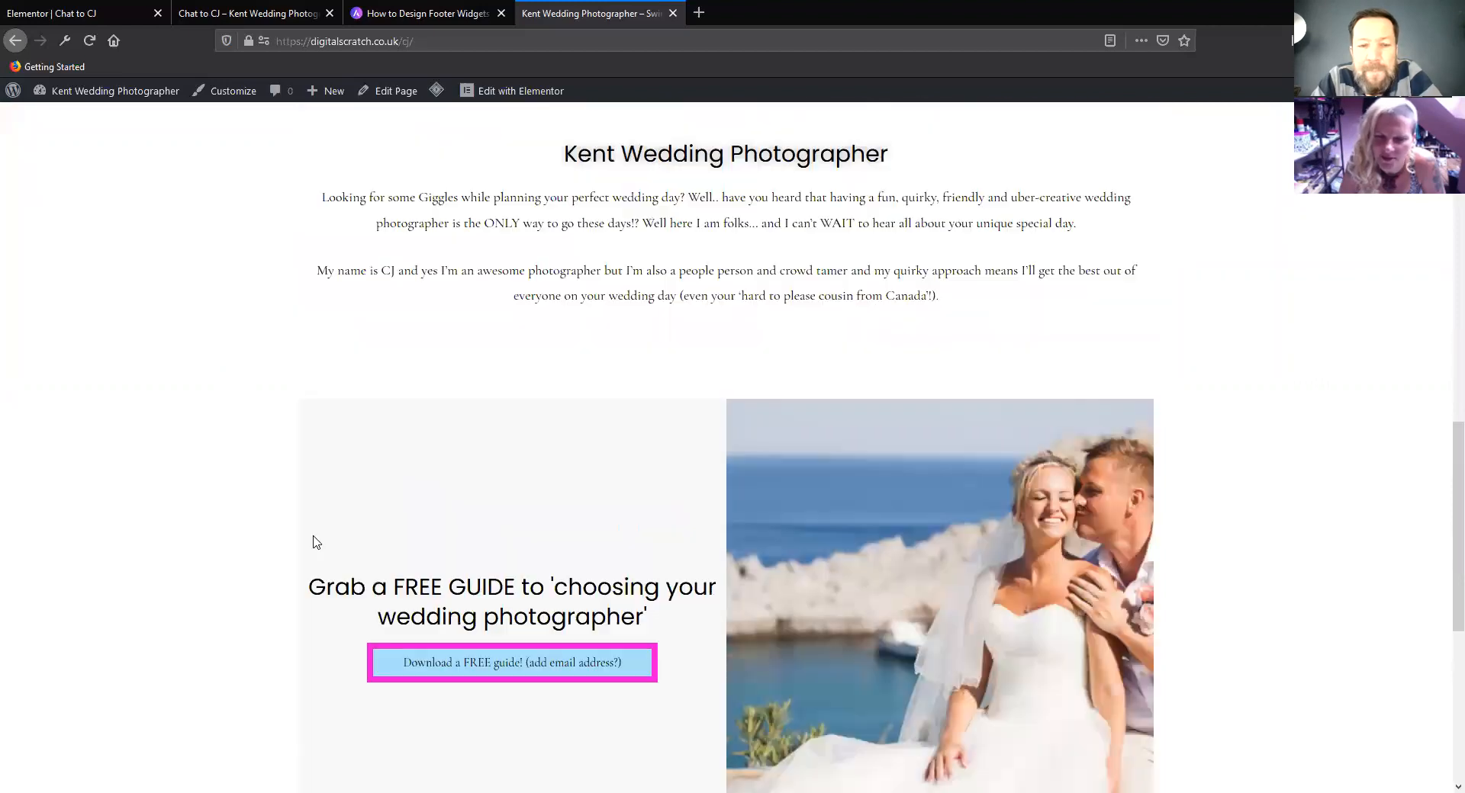
scroll(313, 542, "up", 6)
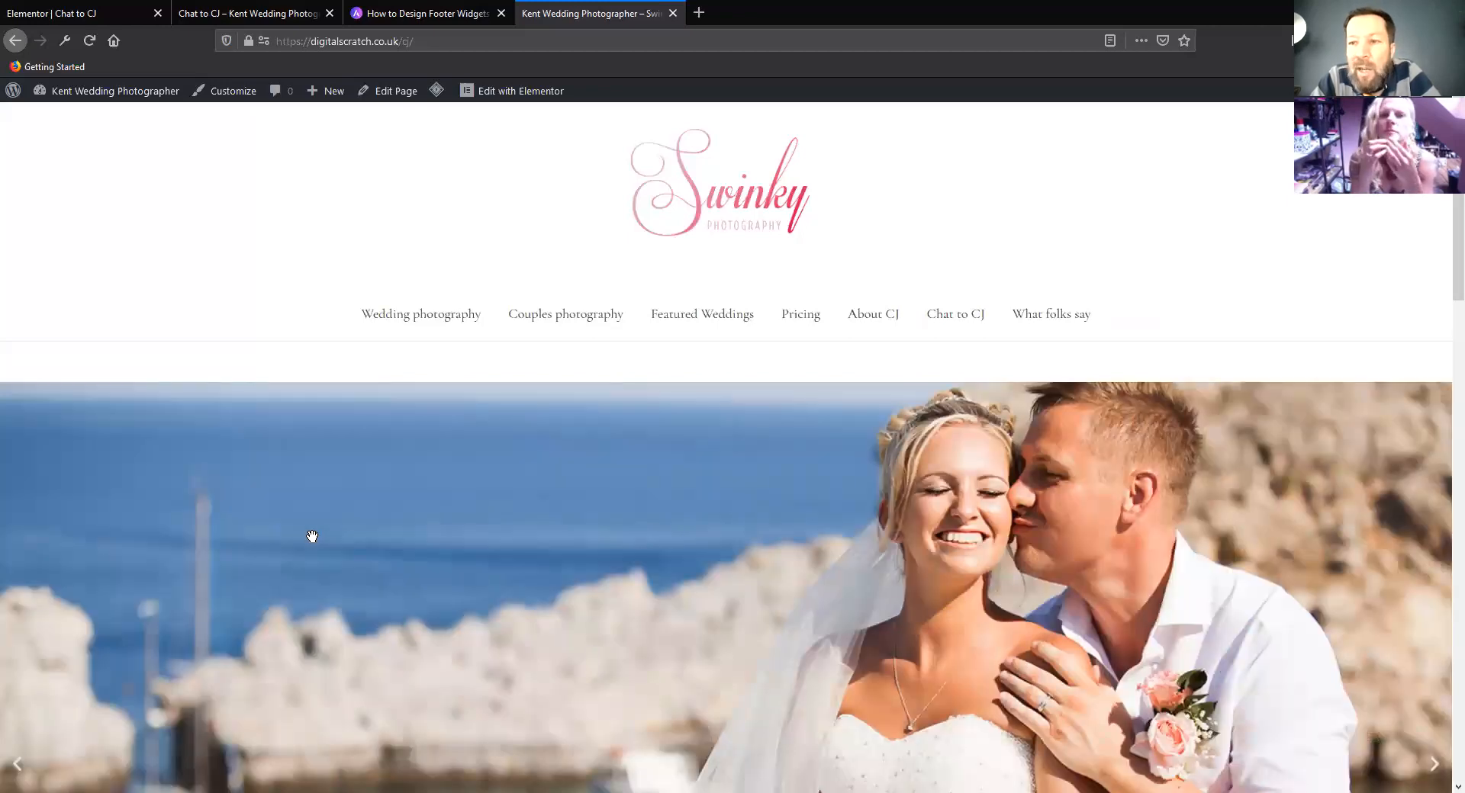
scroll(312, 537, "down", 10)
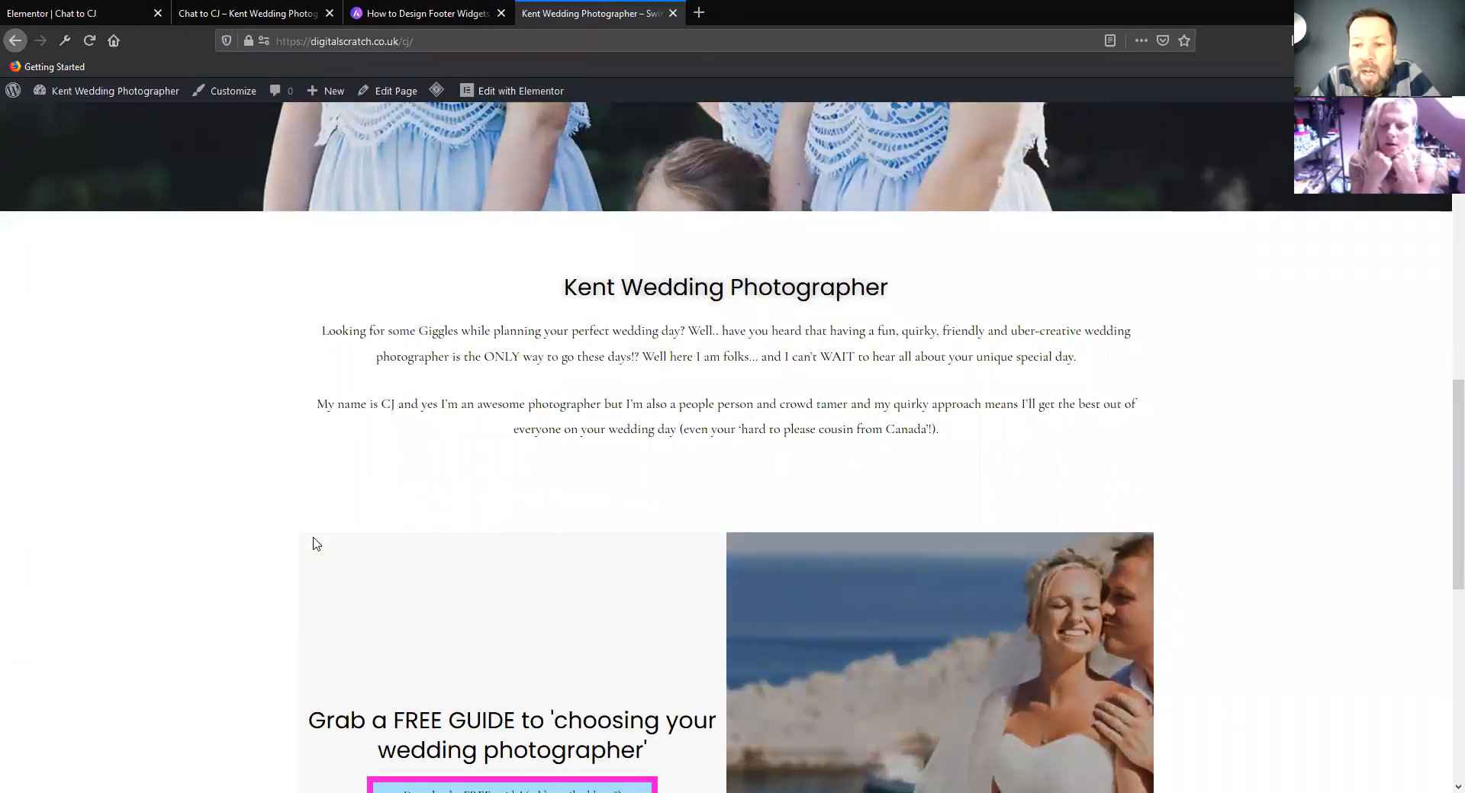
scroll(312, 543, "down", 8)
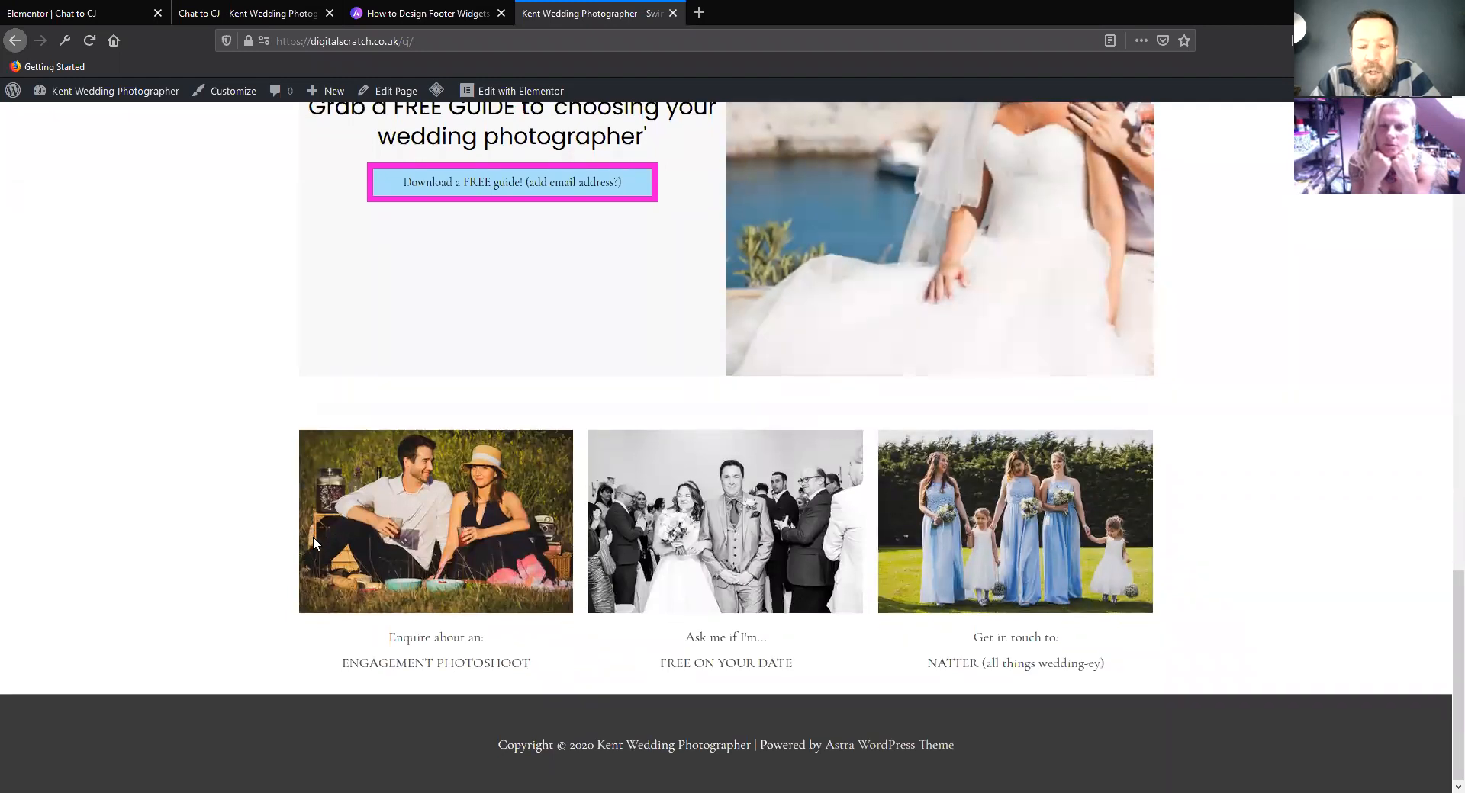
Examine the home page's navigation menu, image slider, "Kent Wedding Photographer" intro text and the start of the FREE GUIDE section
scroll(313, 537, "up", 8)
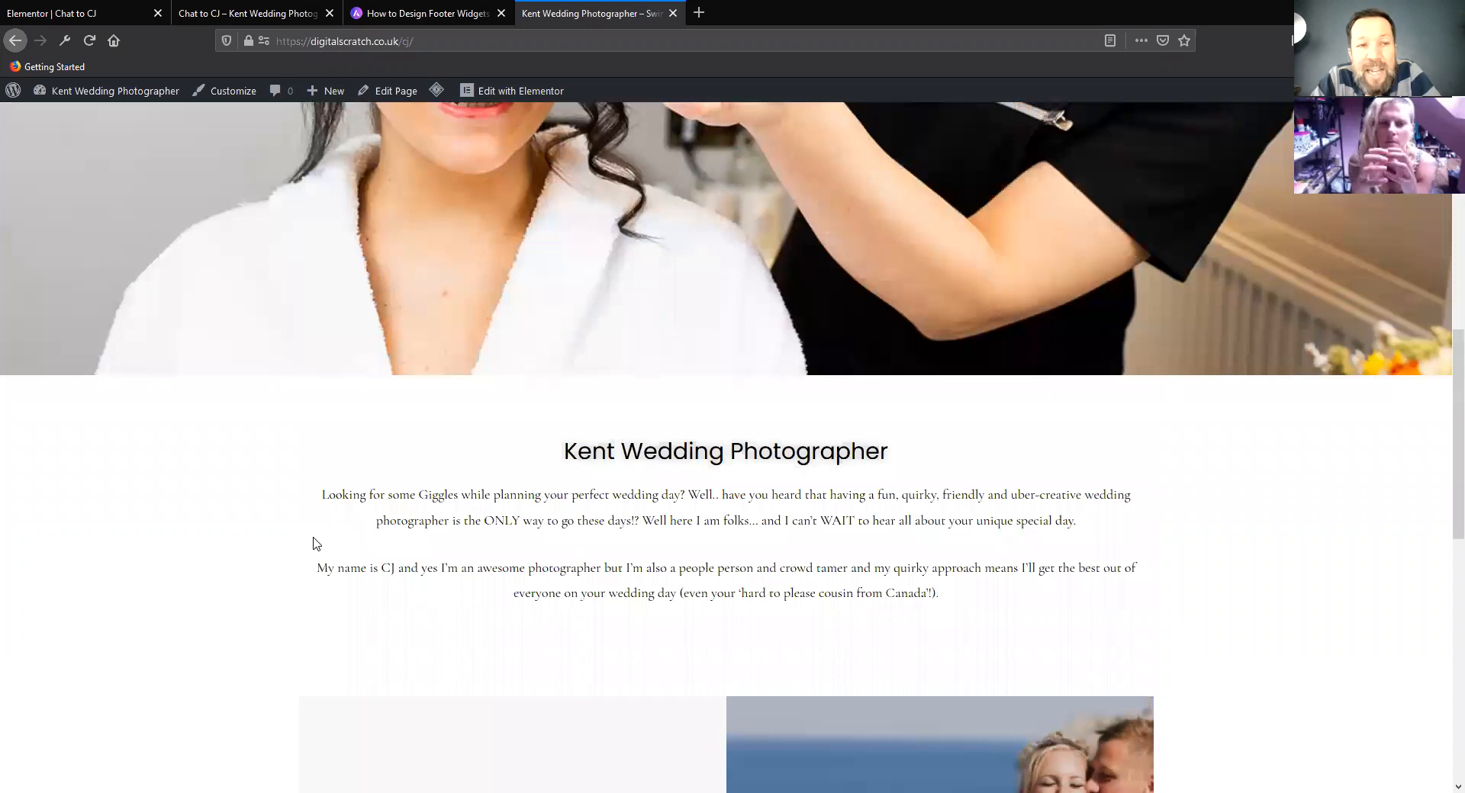
scroll(313, 540, "up", 3)
scroll(312, 537, "up", 1)
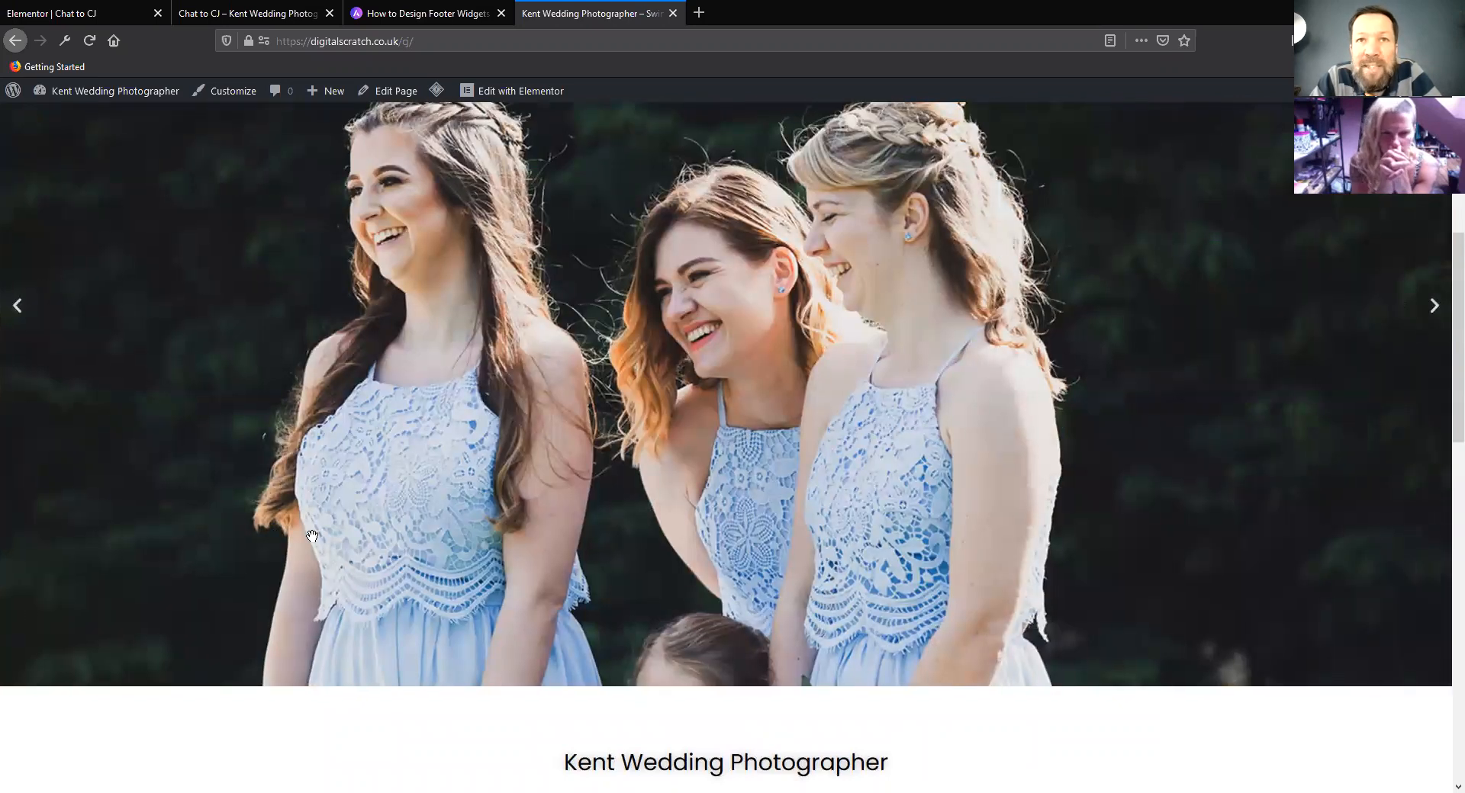
scroll(312, 536, "down", 4)
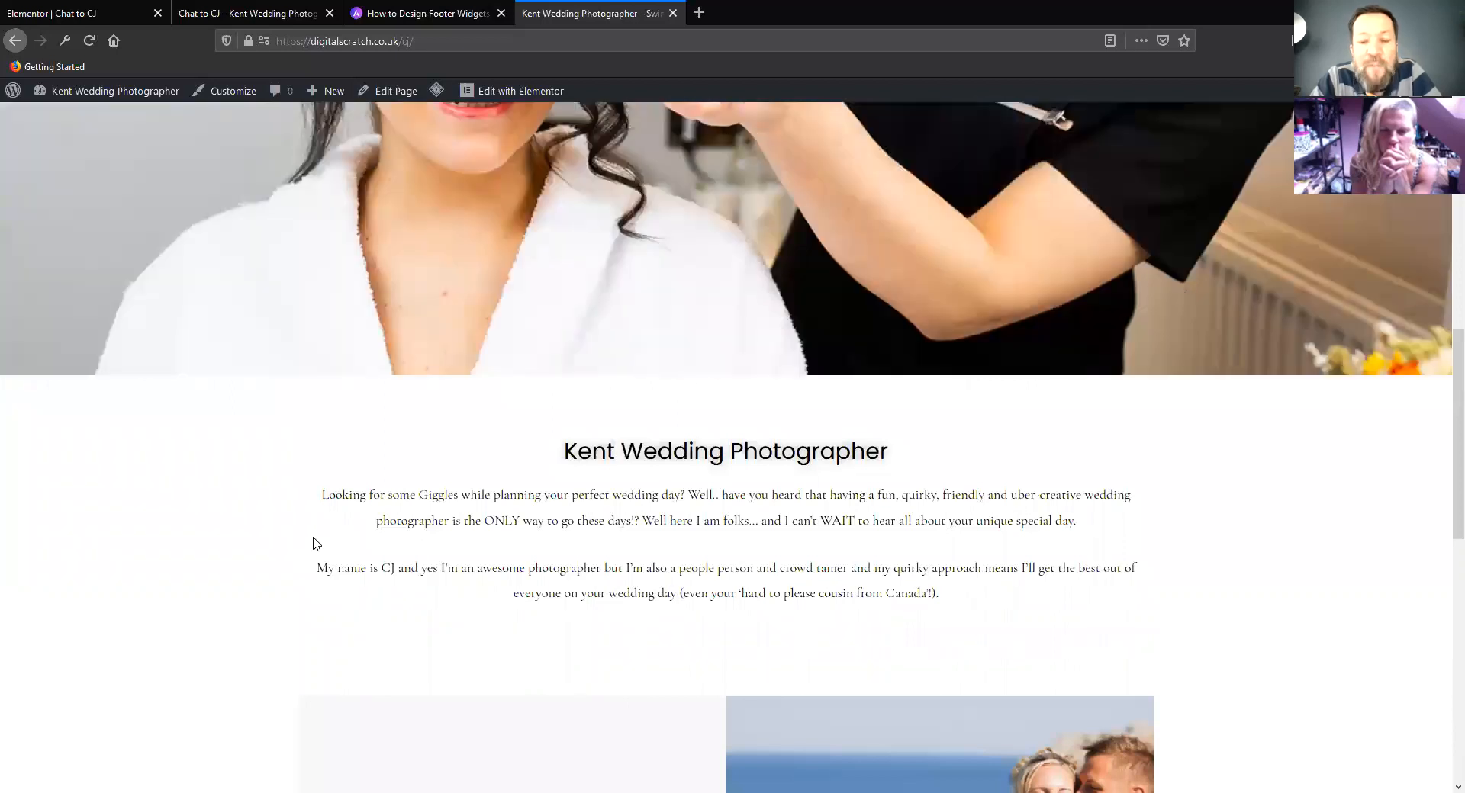
scroll(313, 543, "down", 2)
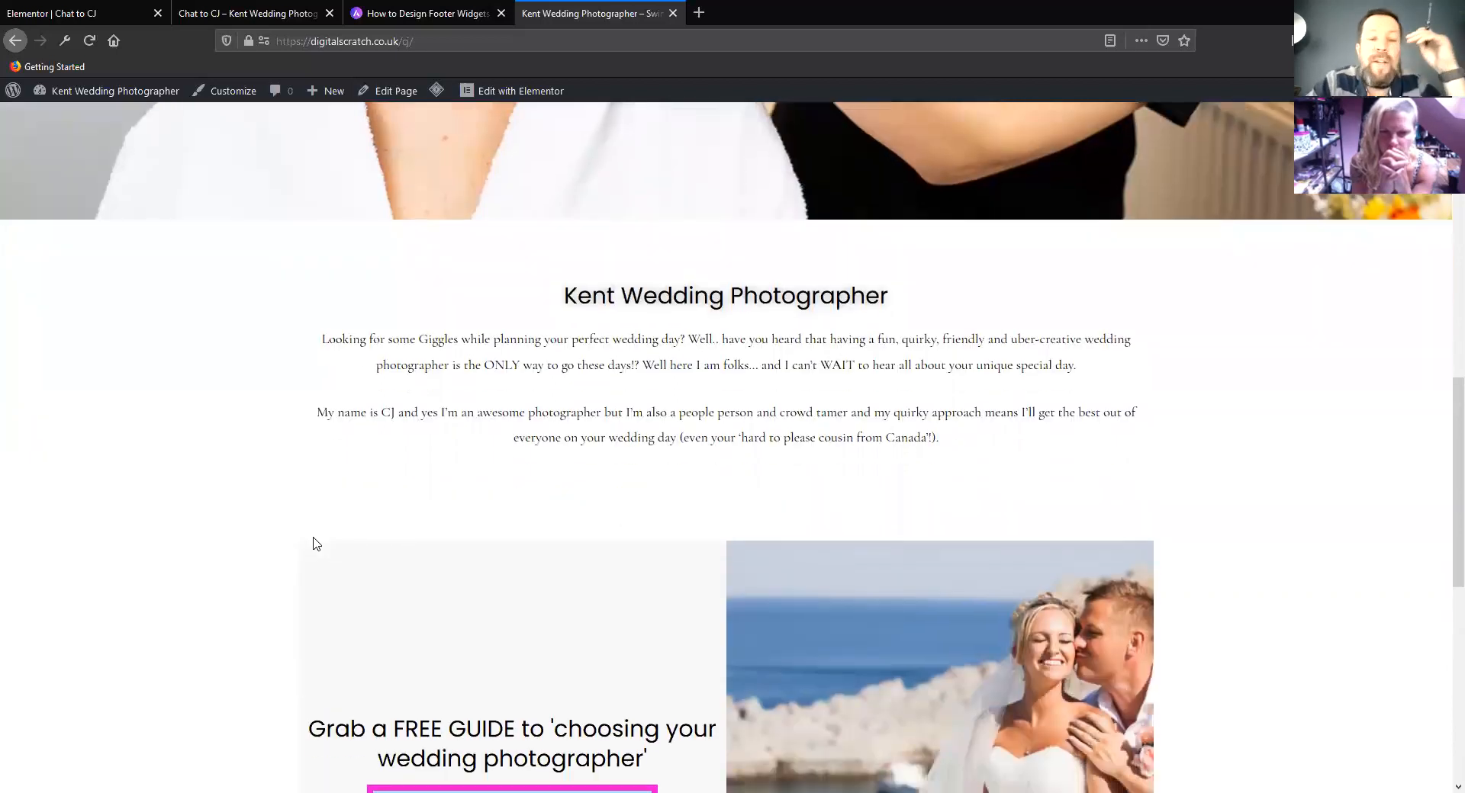
scroll(317, 543, "up", 6)
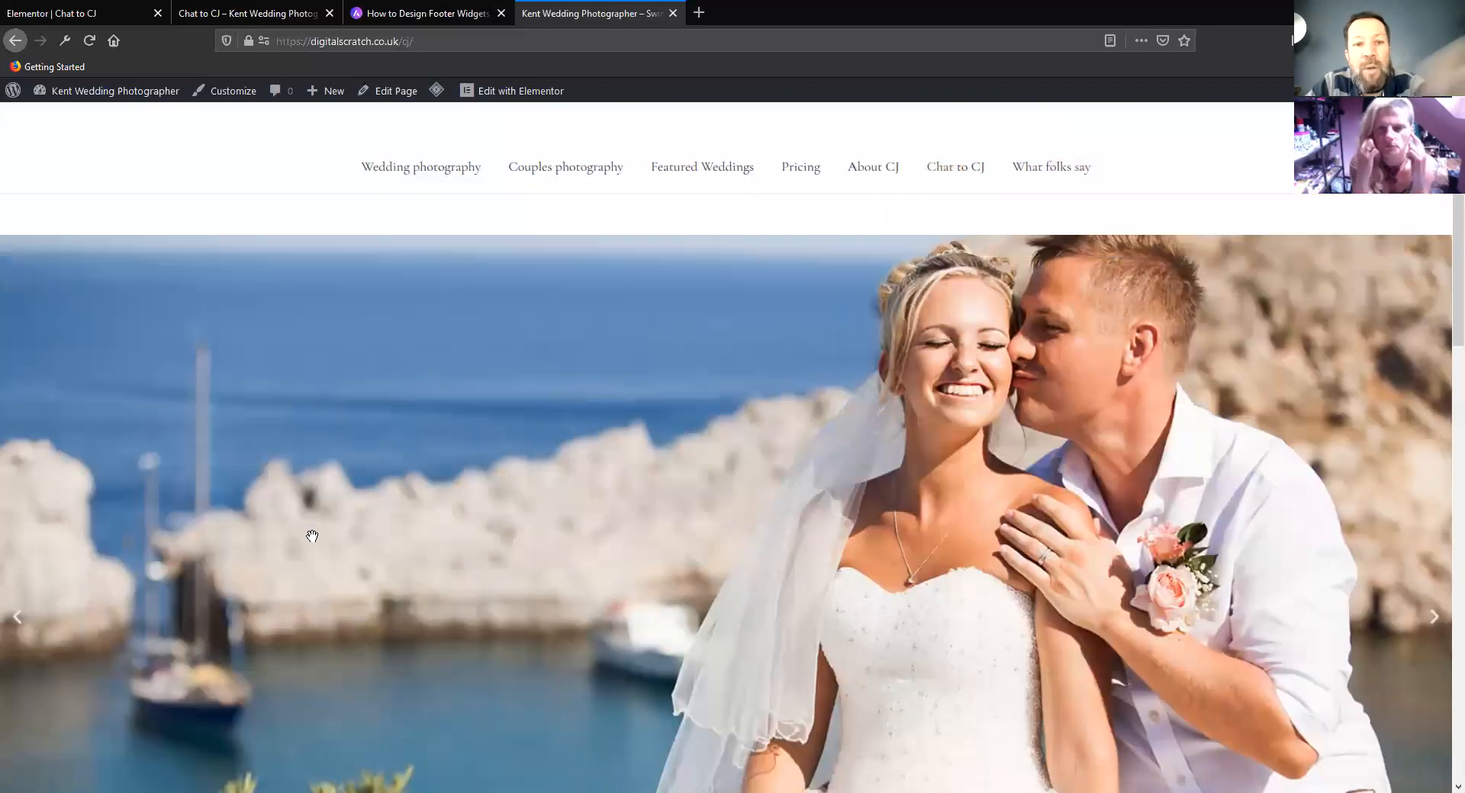
scroll(312, 536, "down", 8)
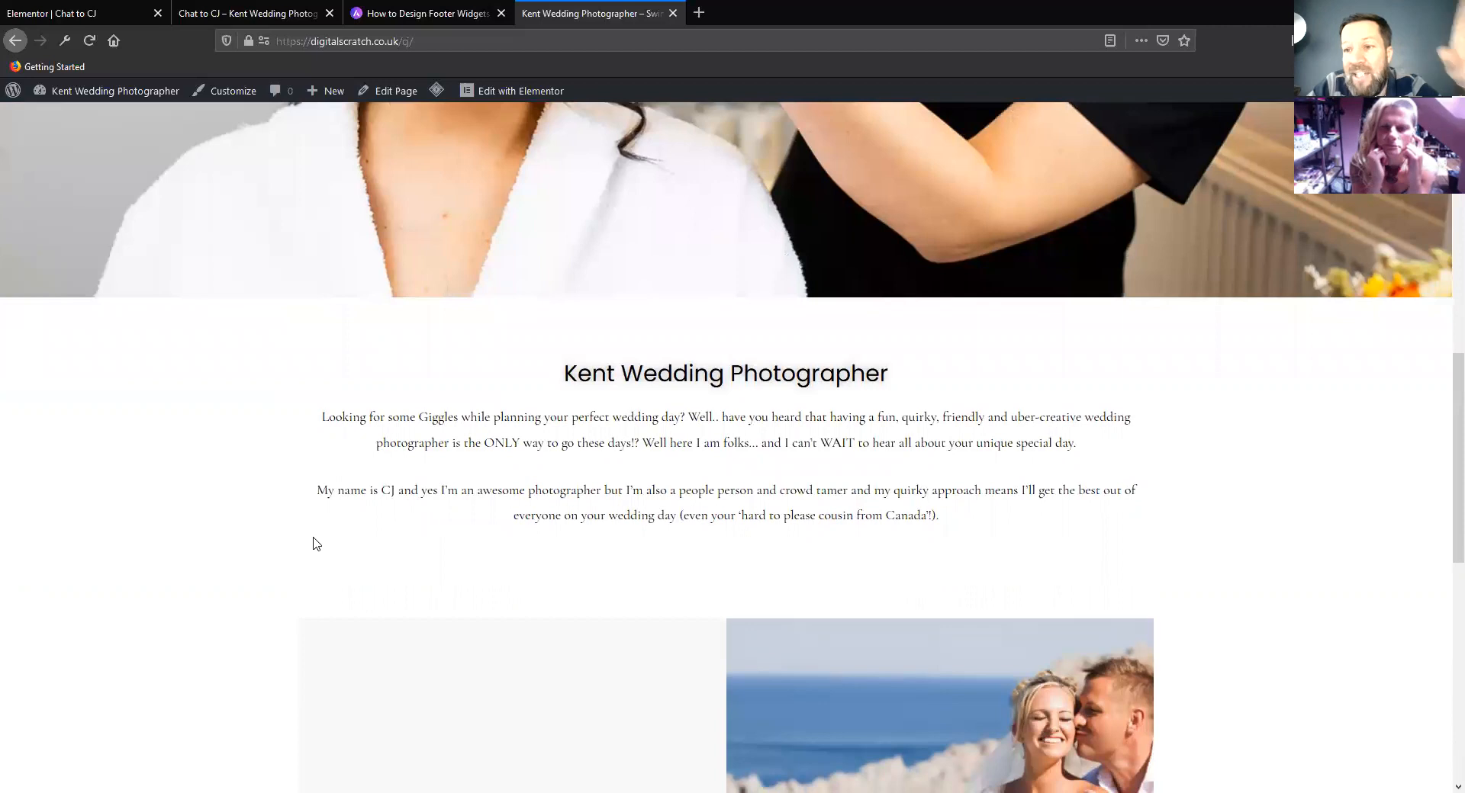
scroll(316, 543, "up", 10)
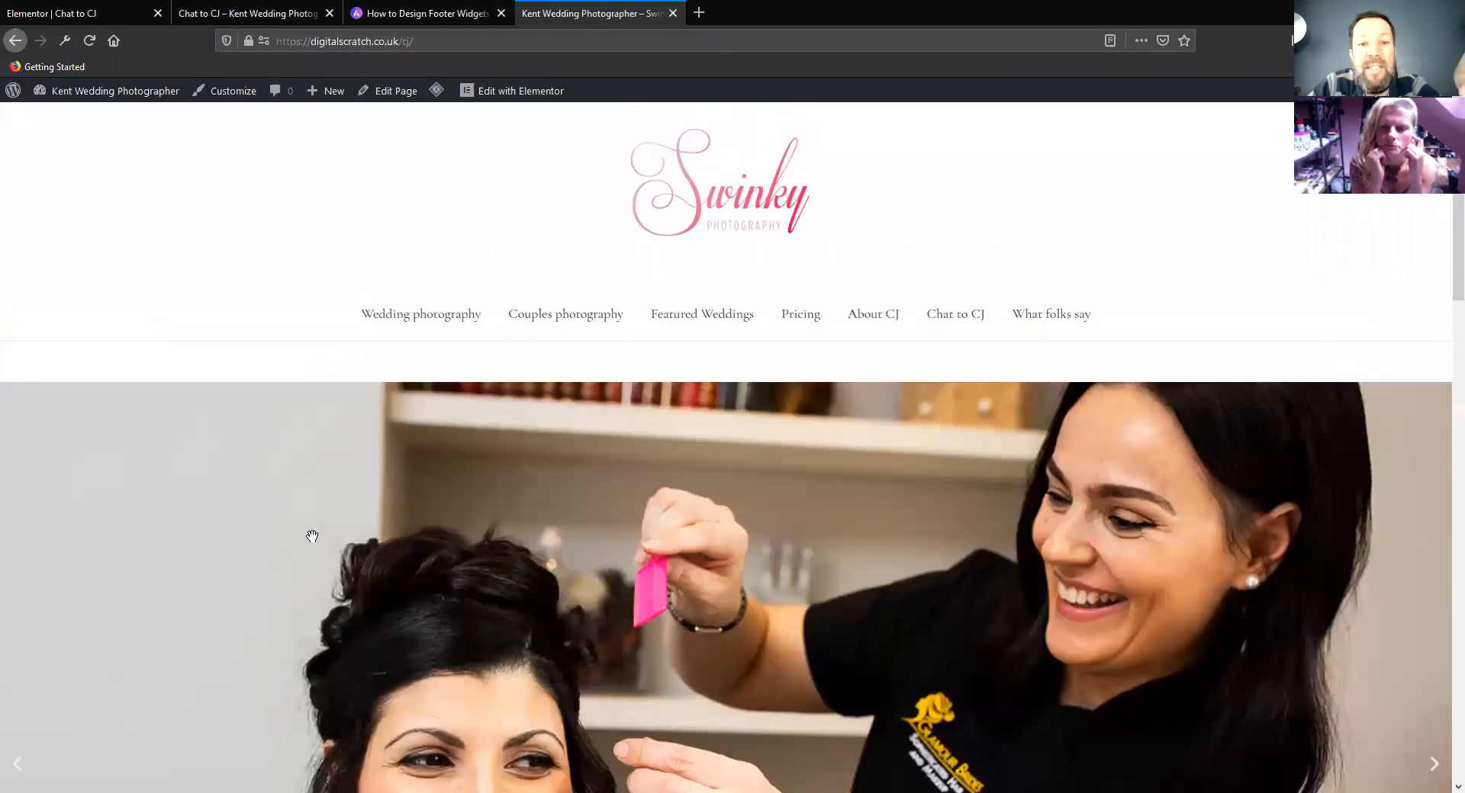
scroll(314, 540, "down", 6)
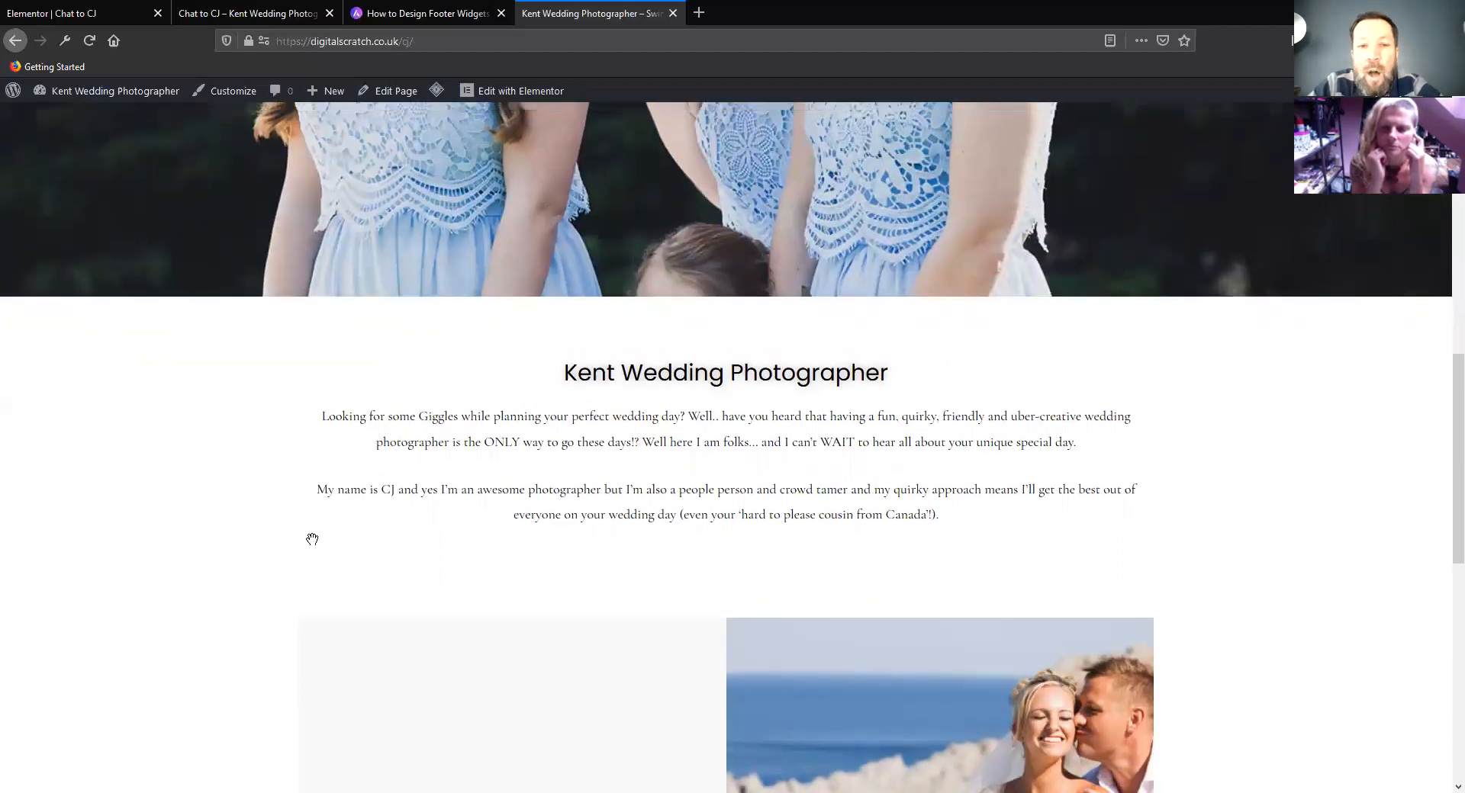
scroll(313, 542, "up", 6)
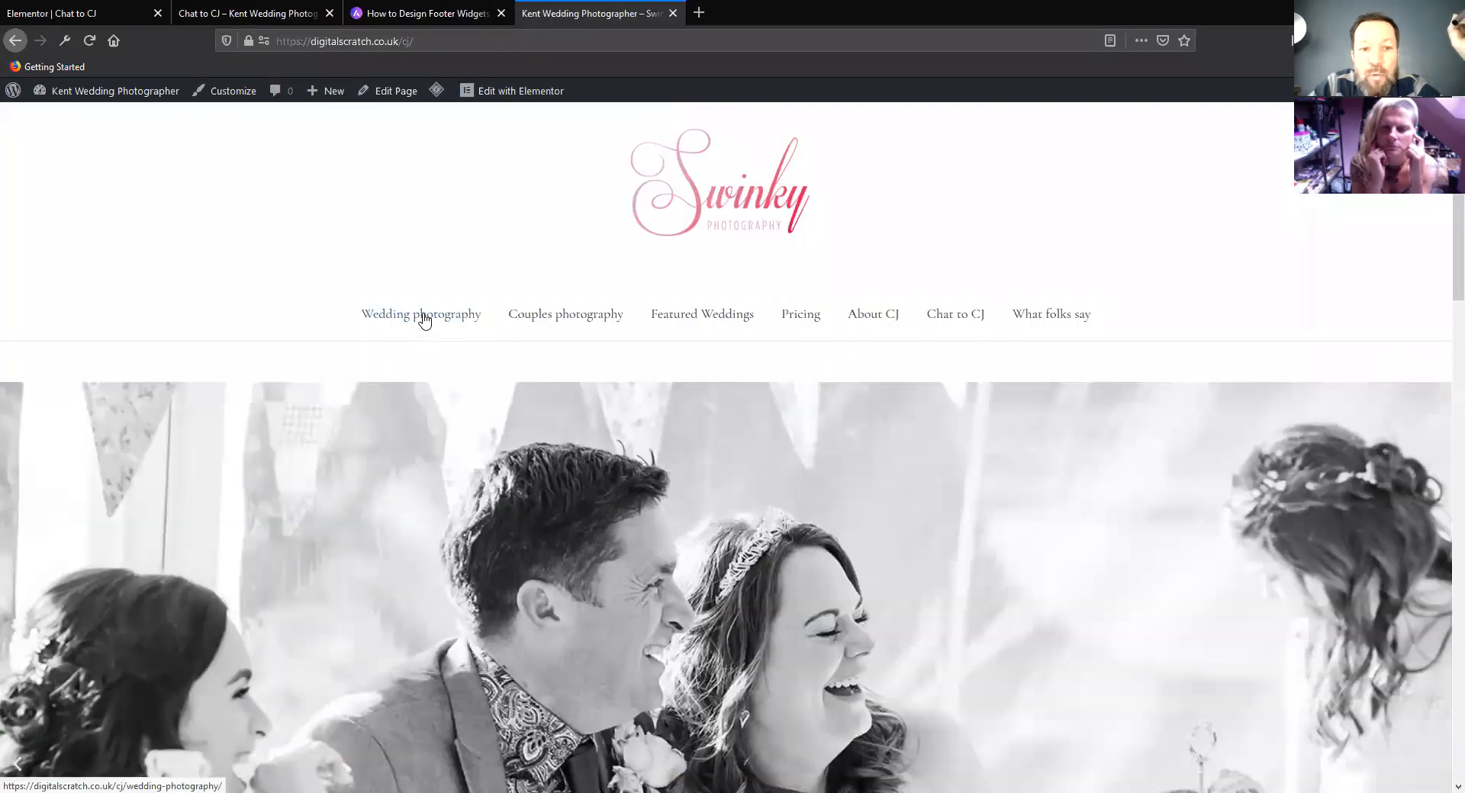
Open the Wedding photography page and examine its welcome text and photo gallery
left_click(425, 326)
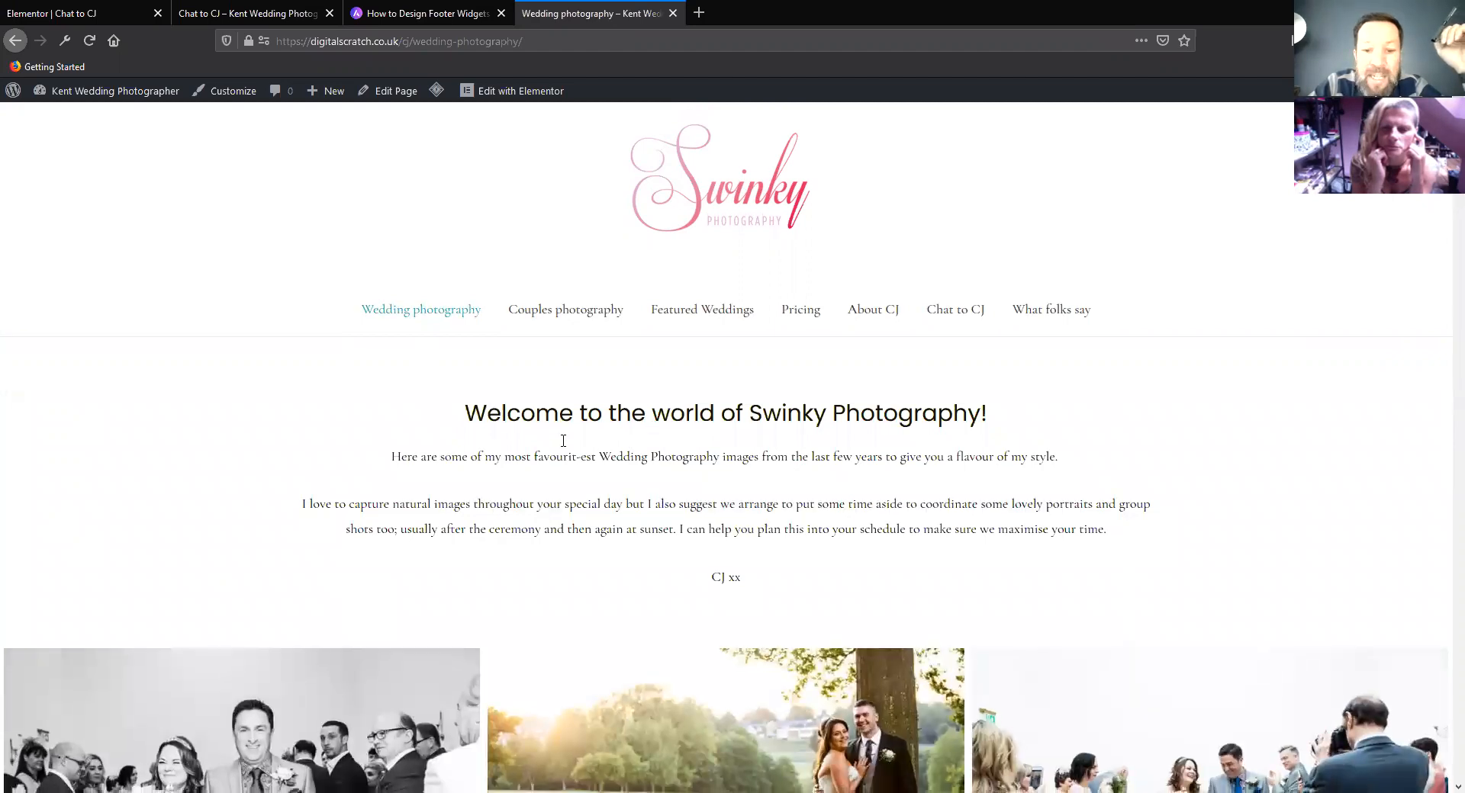
scroll(563, 446, "down", 3)
scroll(563, 447, "down", 12)
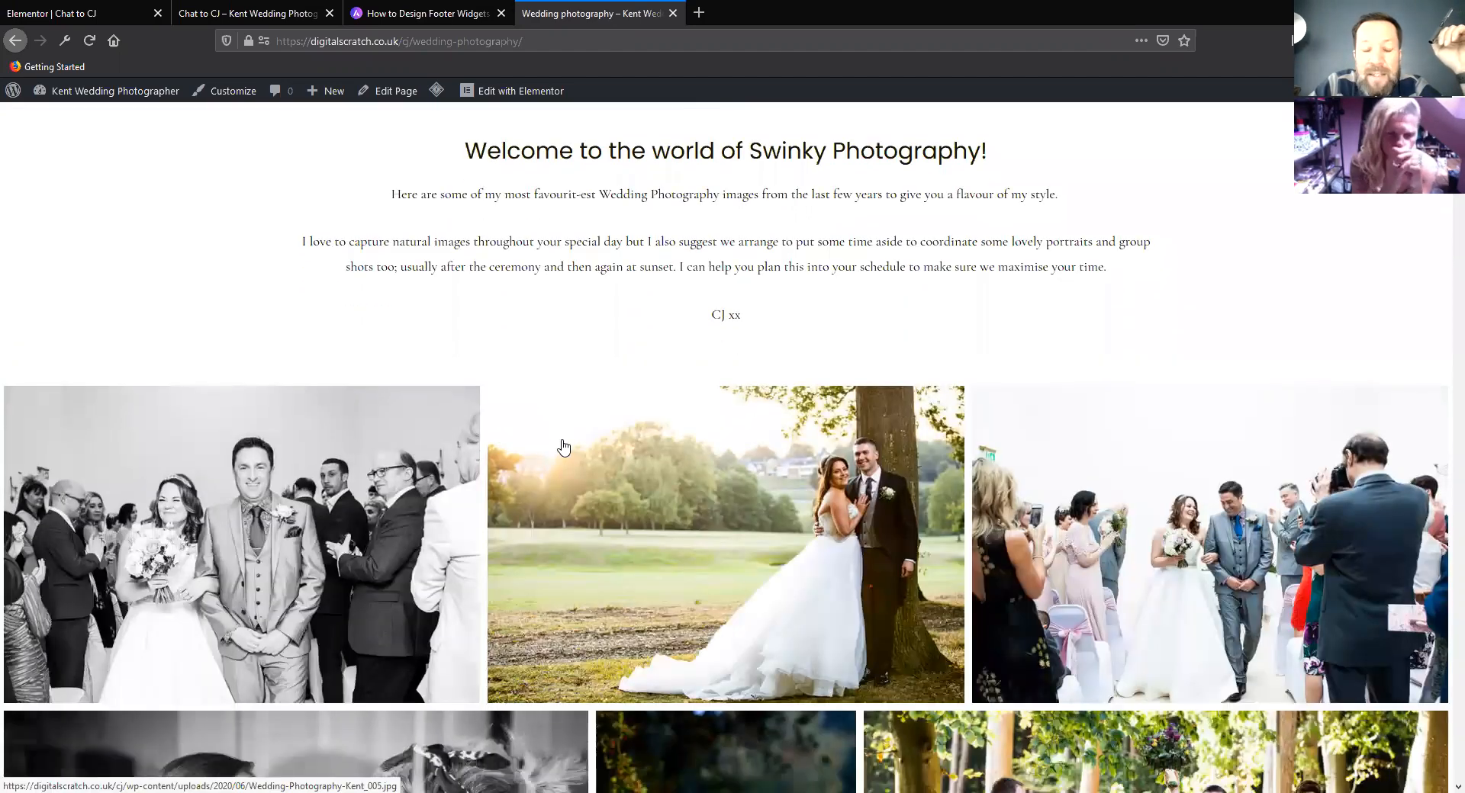
scroll(563, 447, "down", 10)
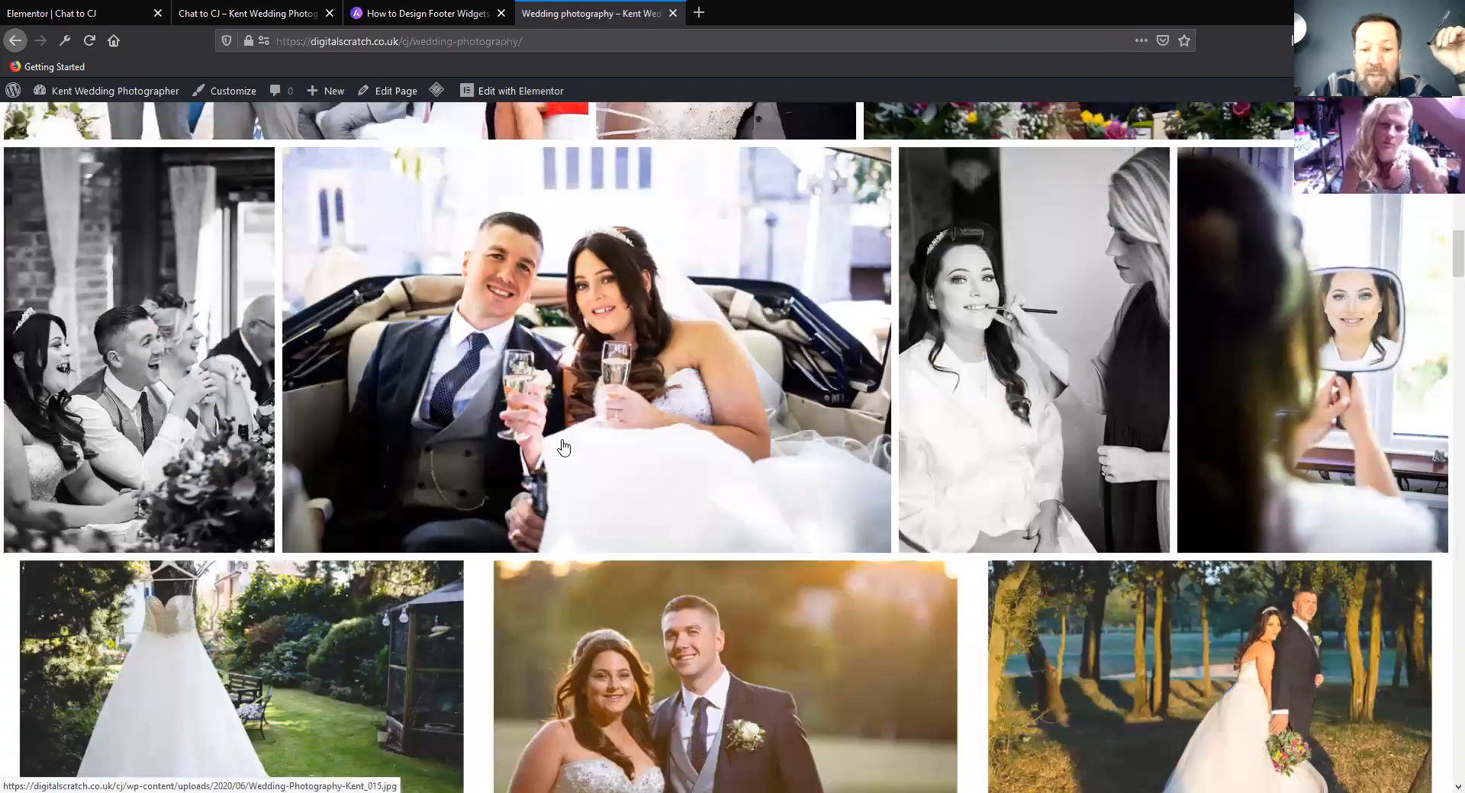
scroll(563, 448, "down", 10)
scroll(554, 451, "up", 20)
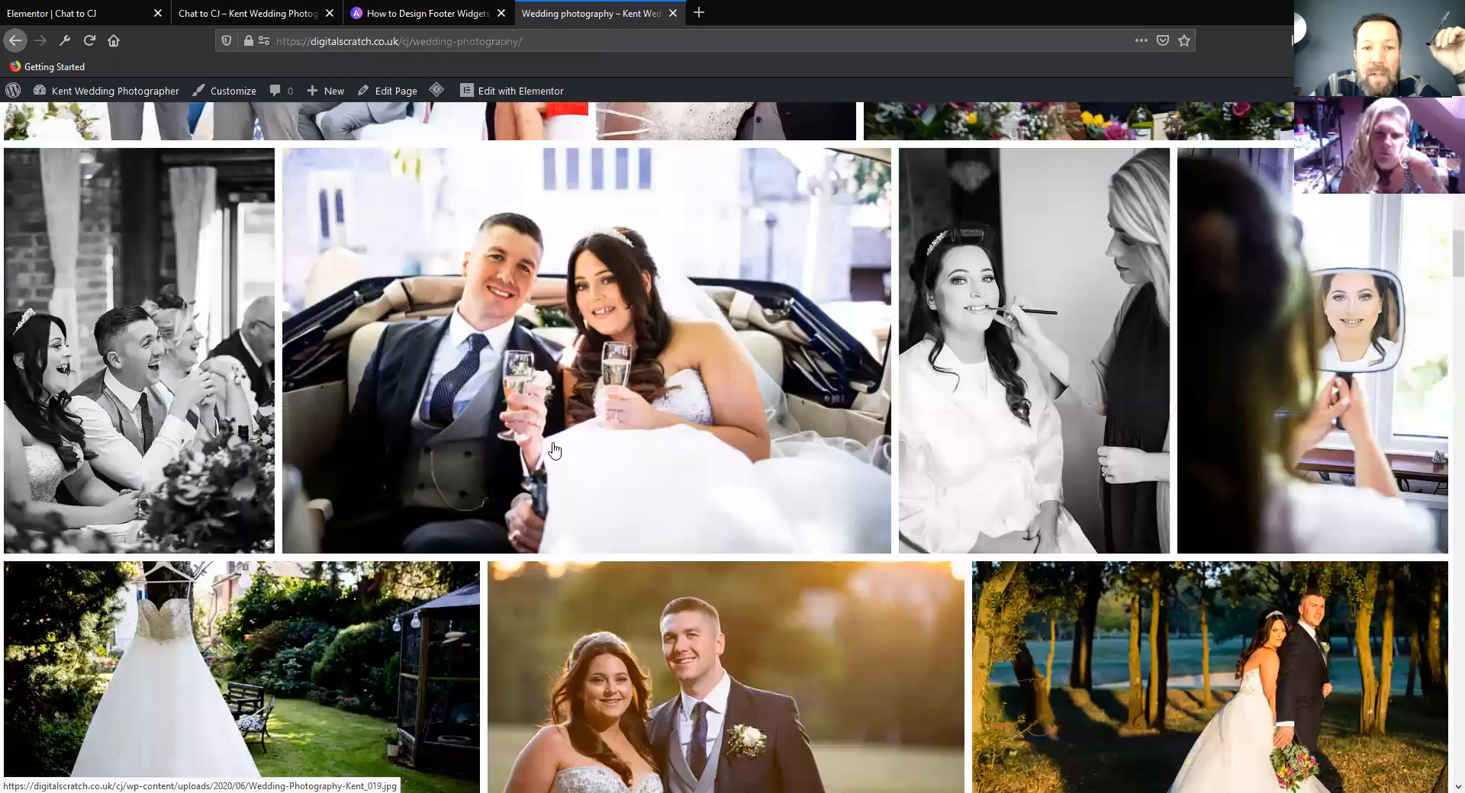
scroll(551, 452, "up", 5)
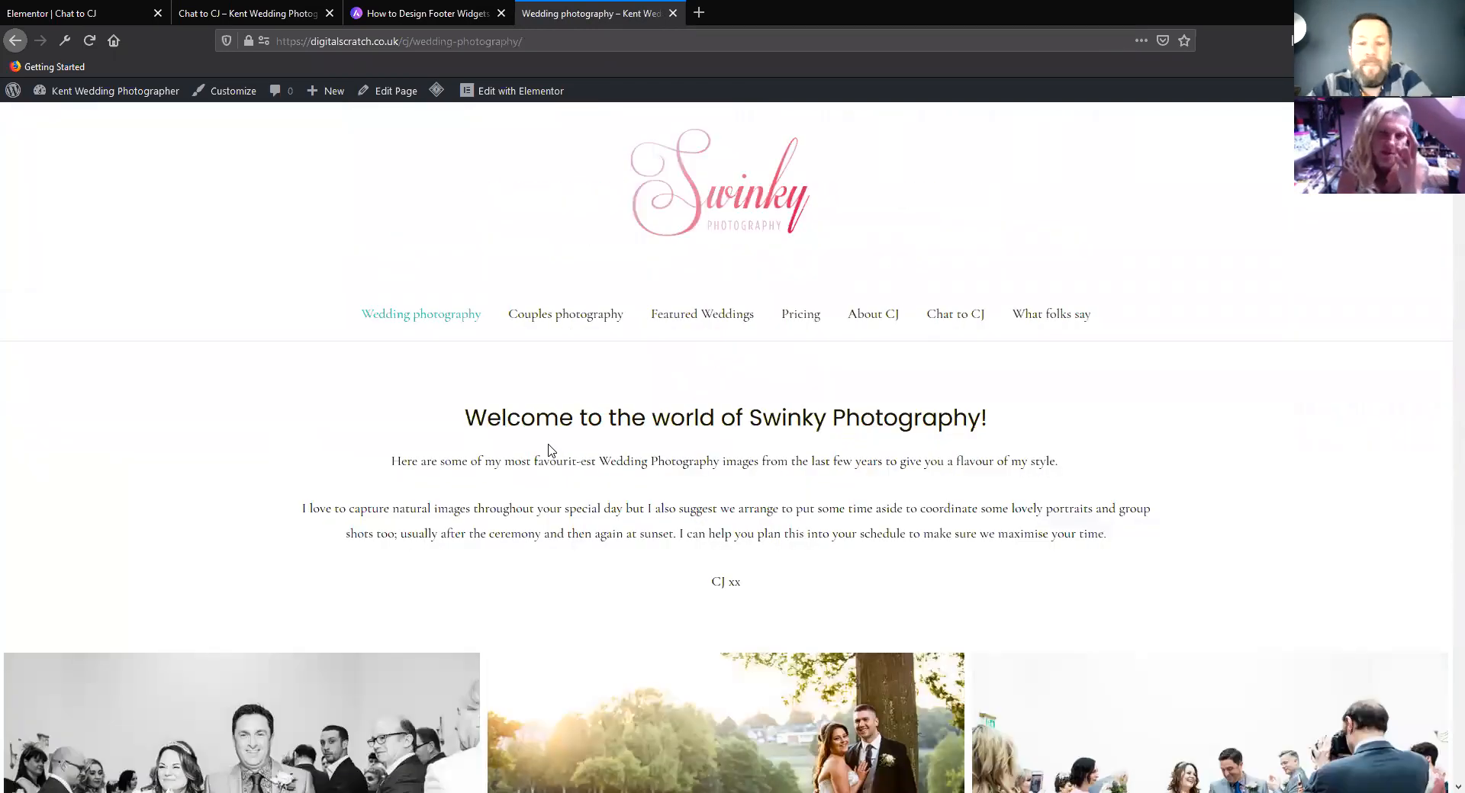
Return to the home page, reload it and examine the intro text, FREE GUIDE section and enquiry image blocks
left_click(731, 214)
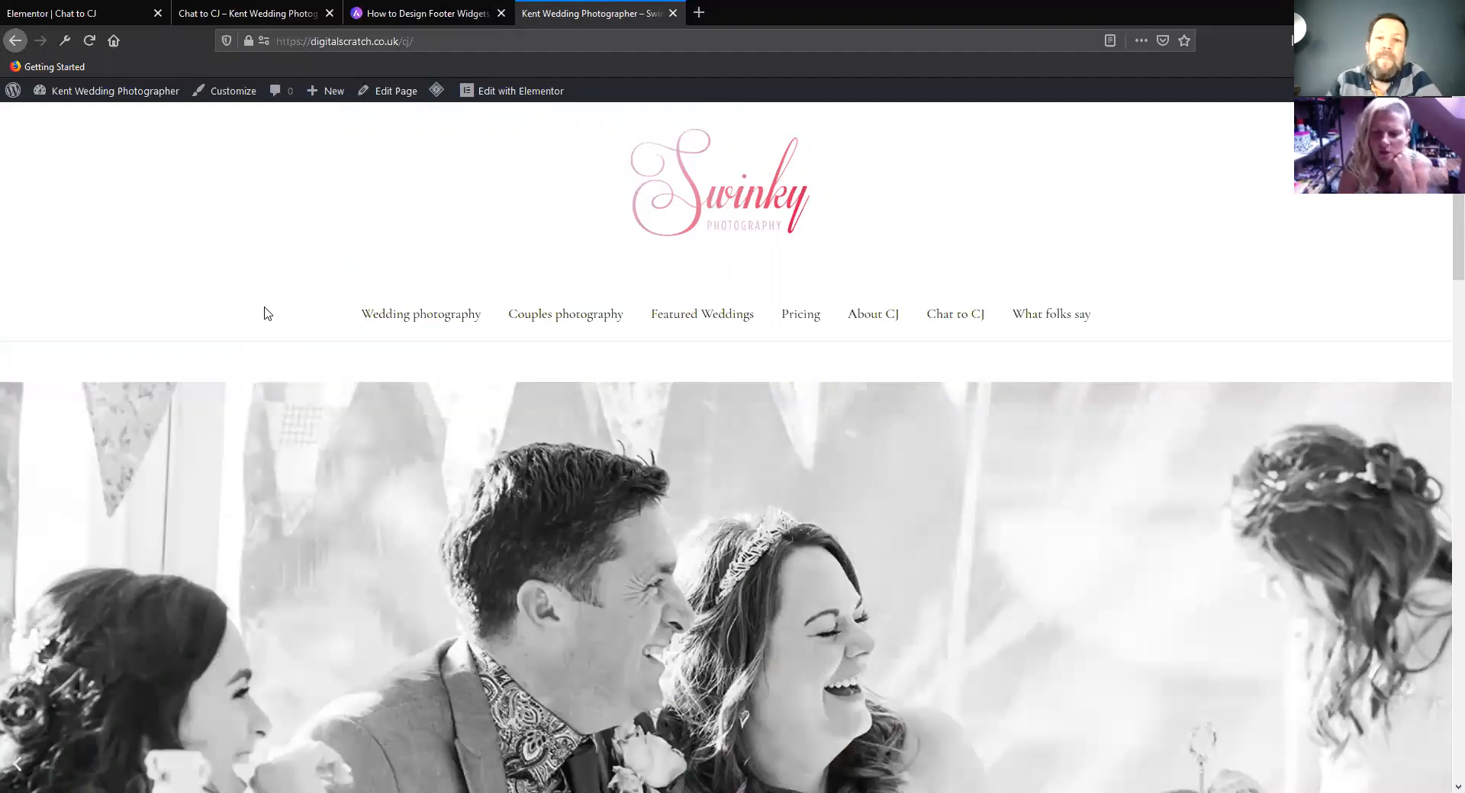
key("F5")
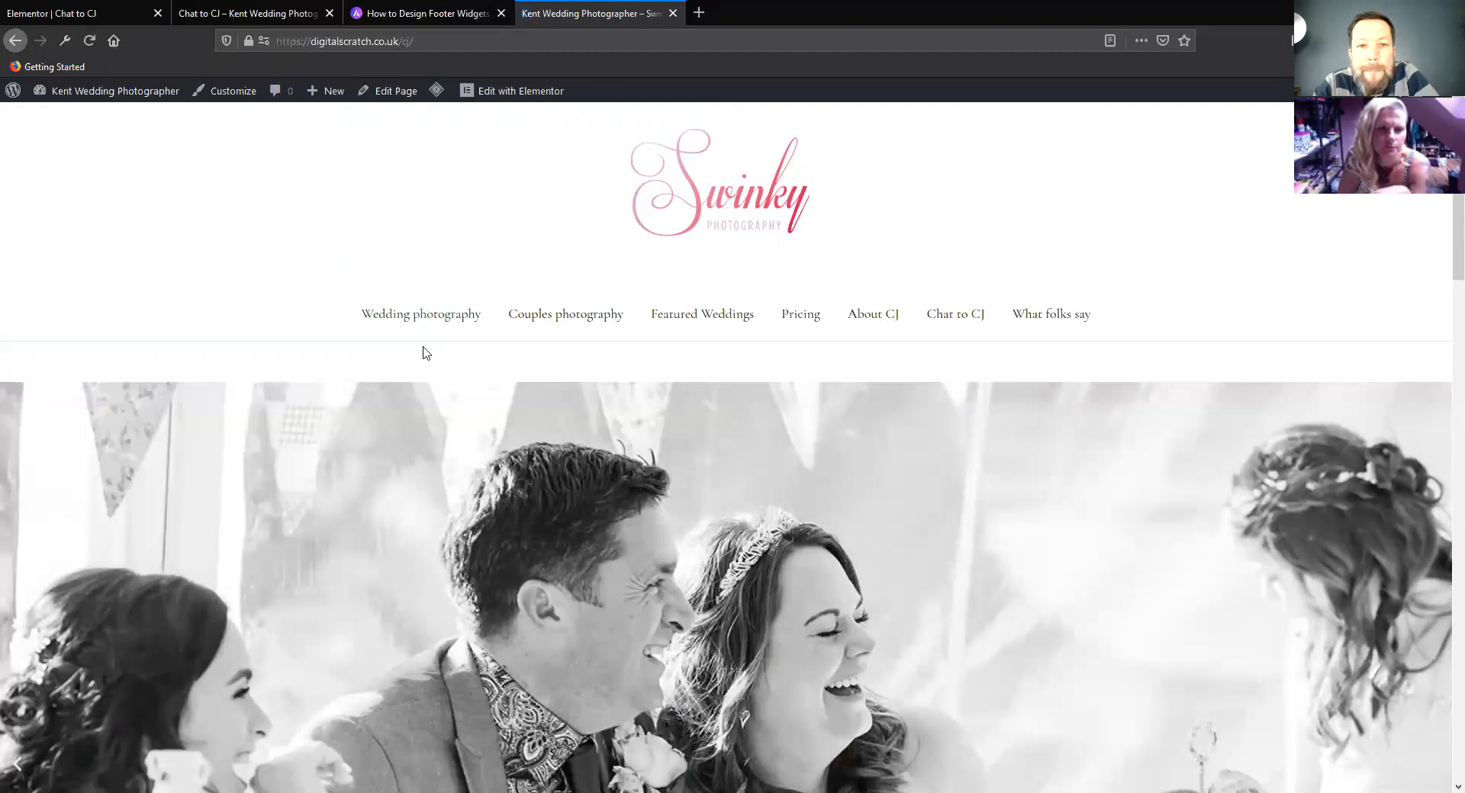
scroll(426, 352, "down", 10)
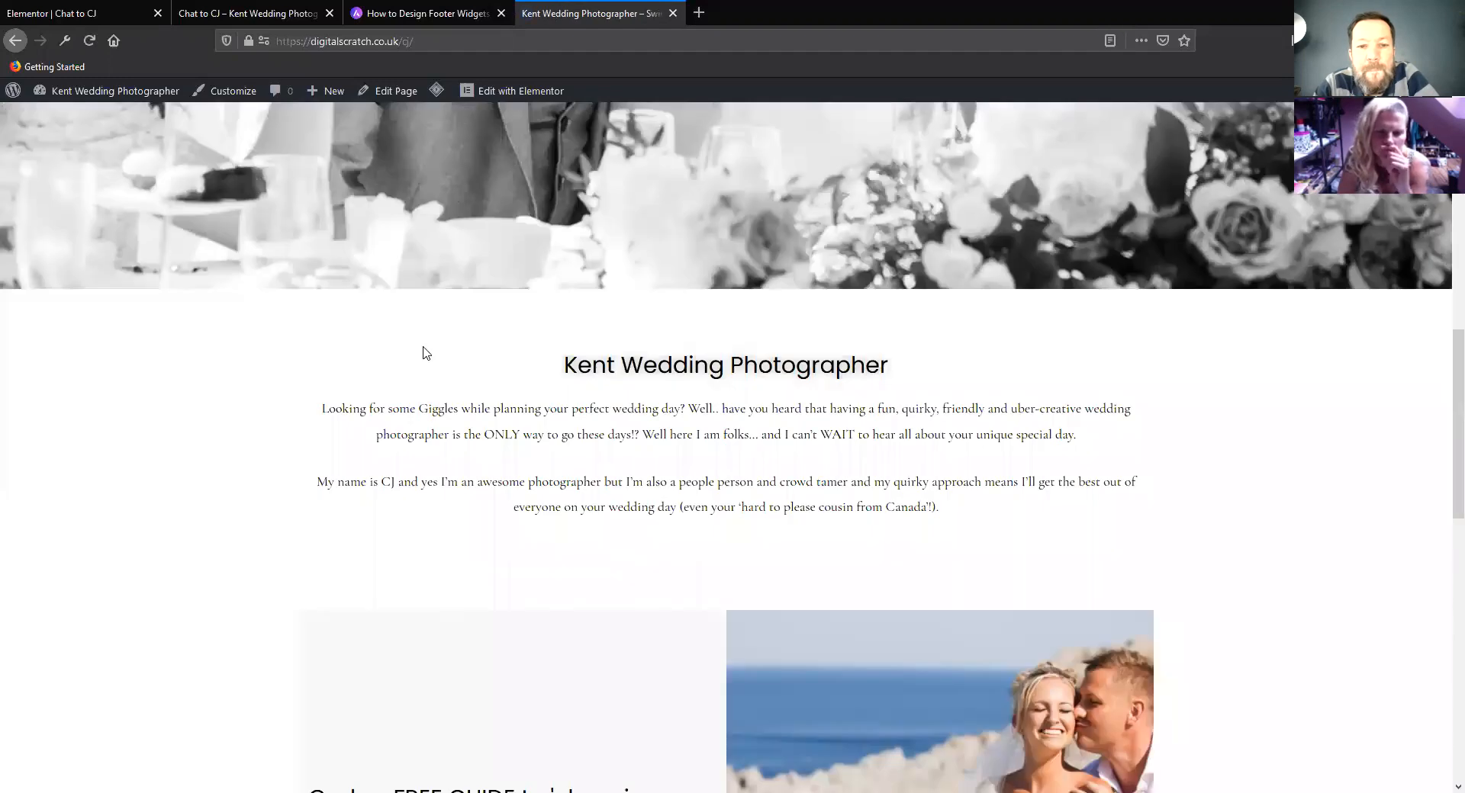
scroll(426, 353, "down", 5)
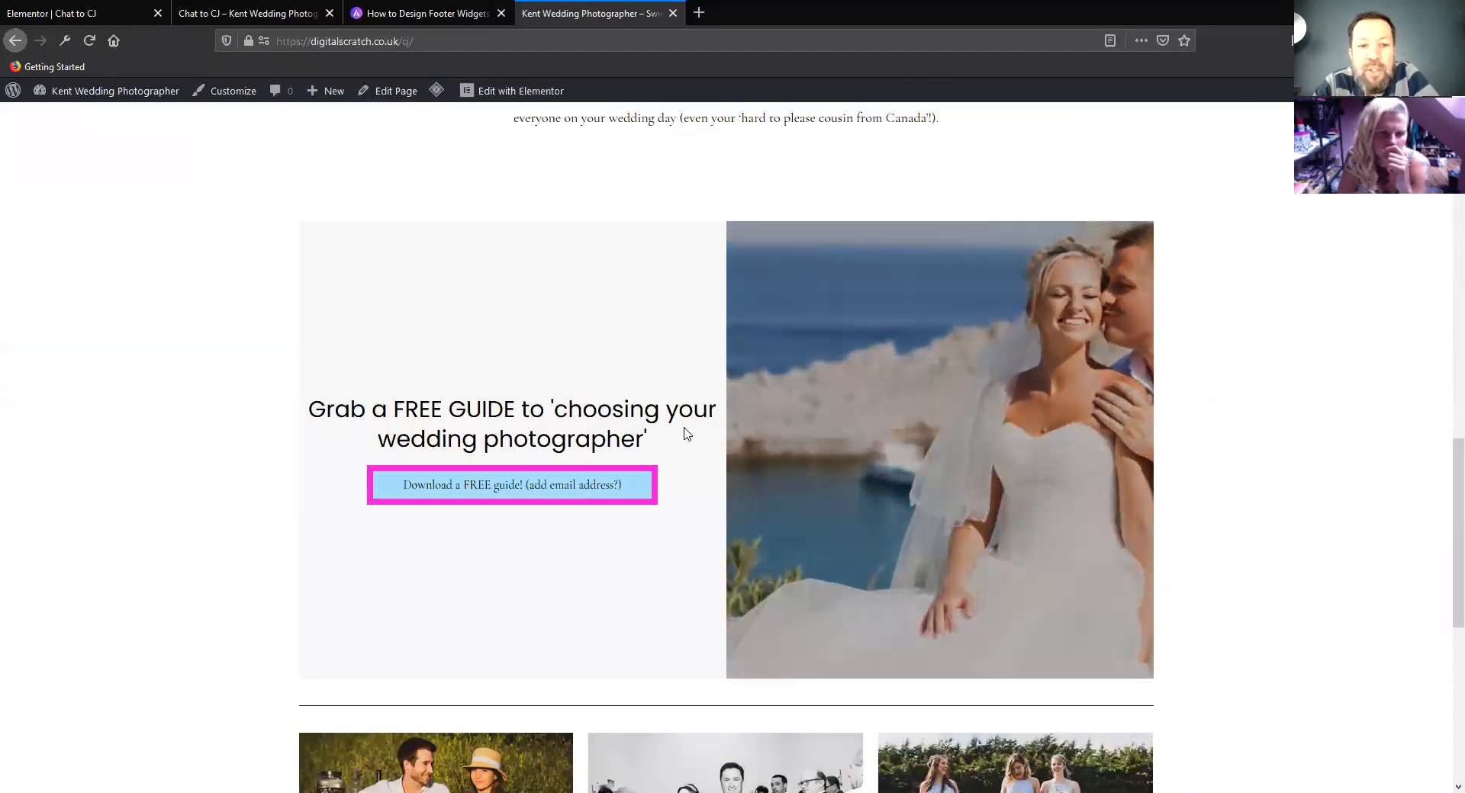
scroll(691, 442, "down", 4)
scroll(680, 435, "up", 4)
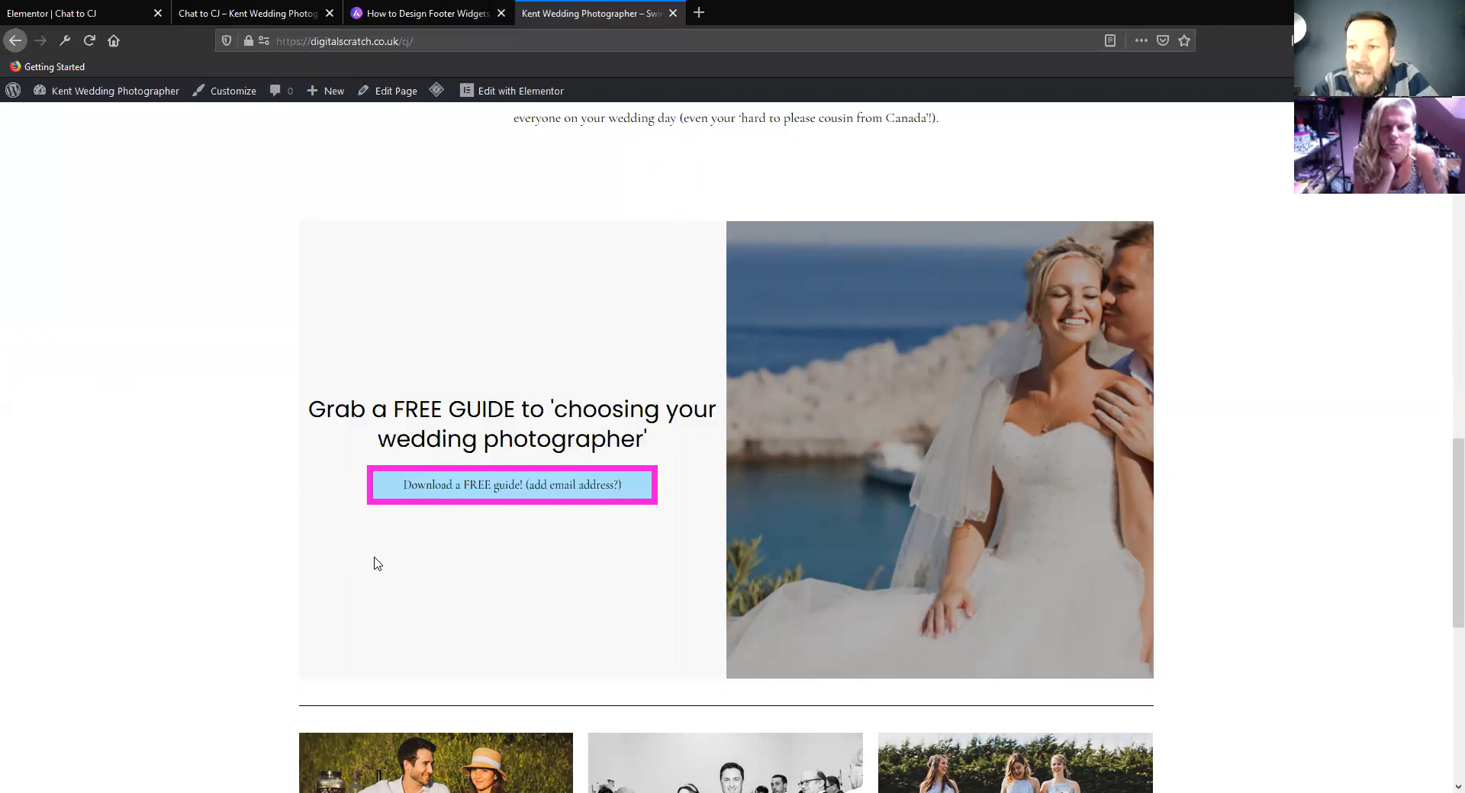
scroll(396, 560, "down", 6)
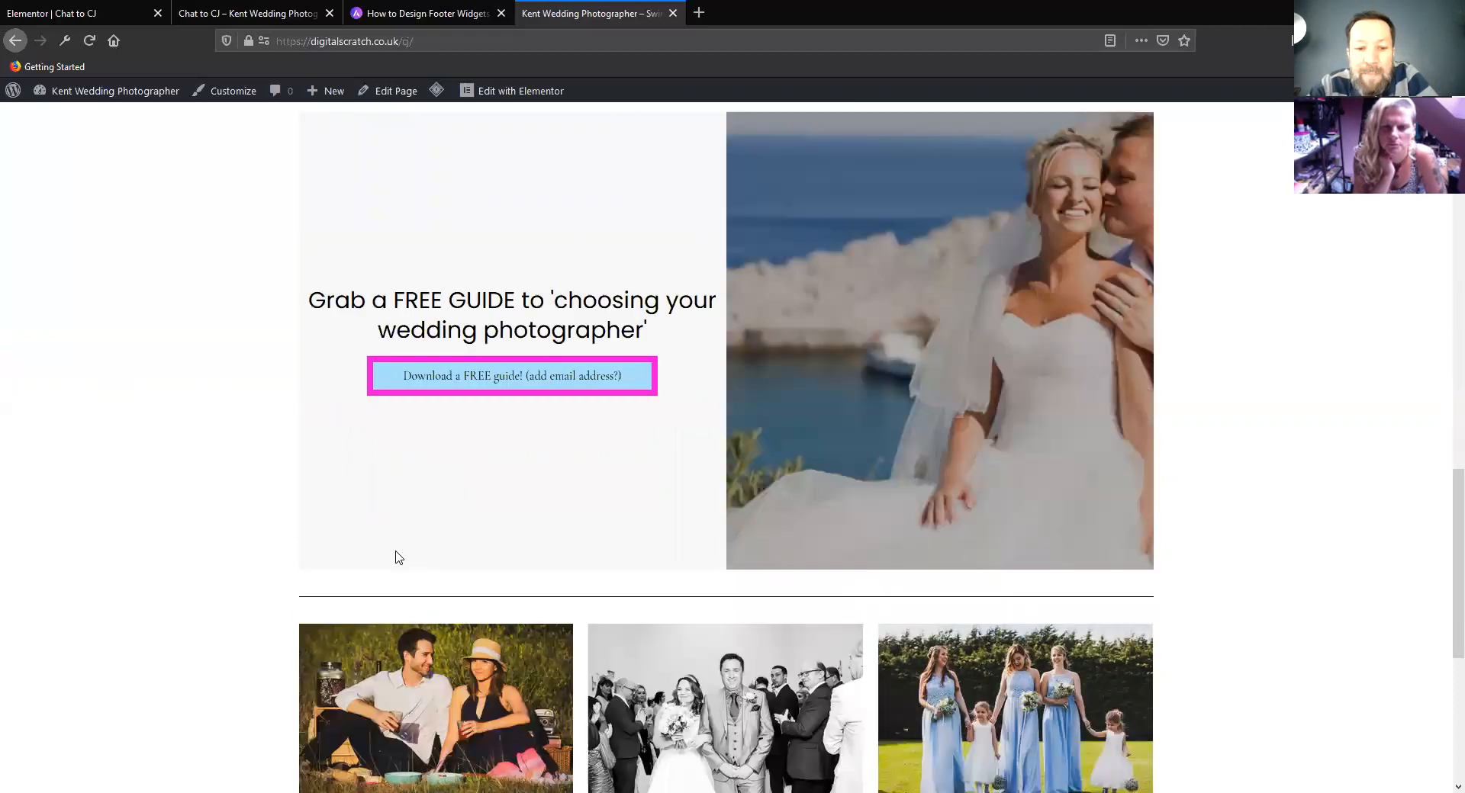
scroll(395, 551, "up", 11)
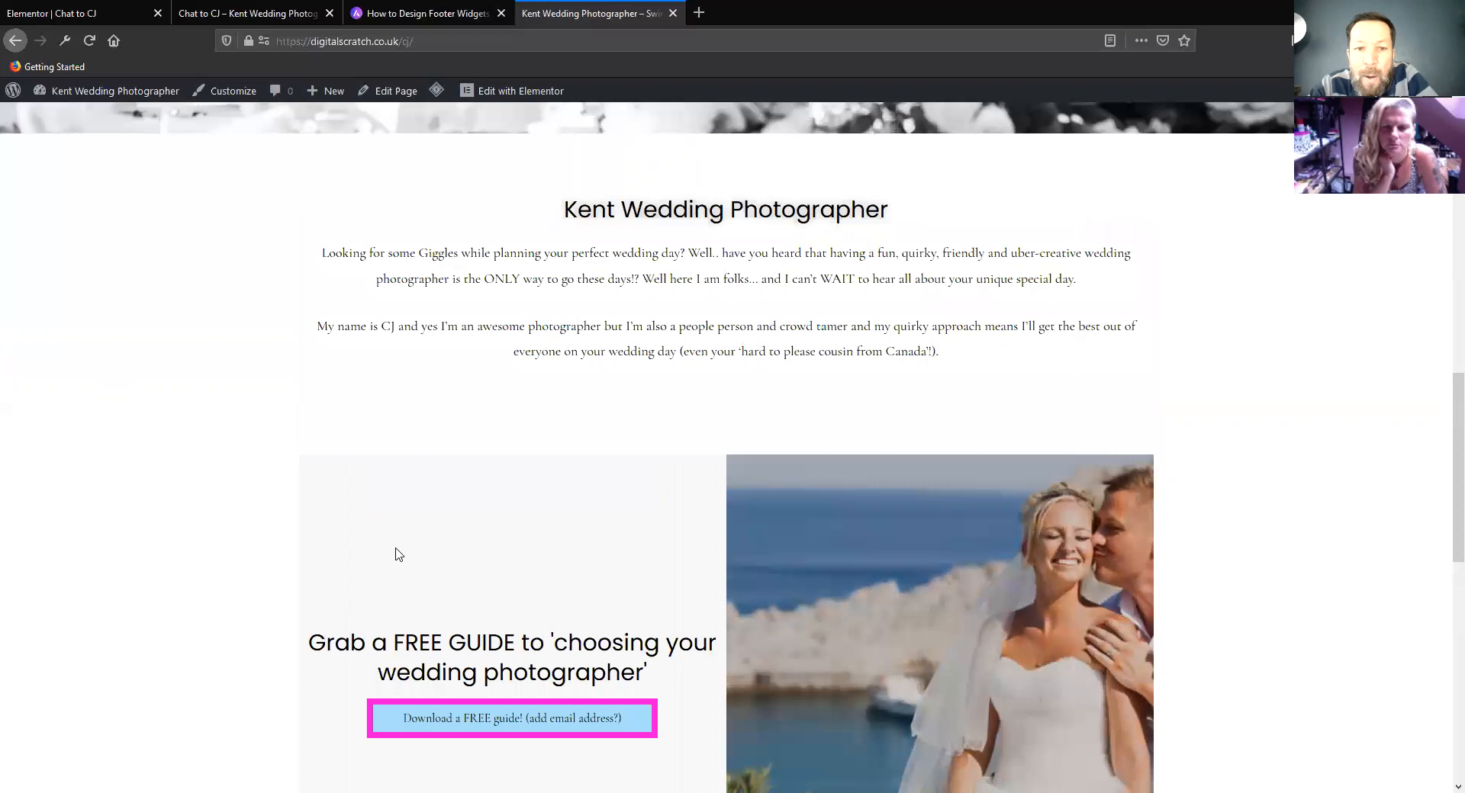
scroll(398, 552, "down", 9)
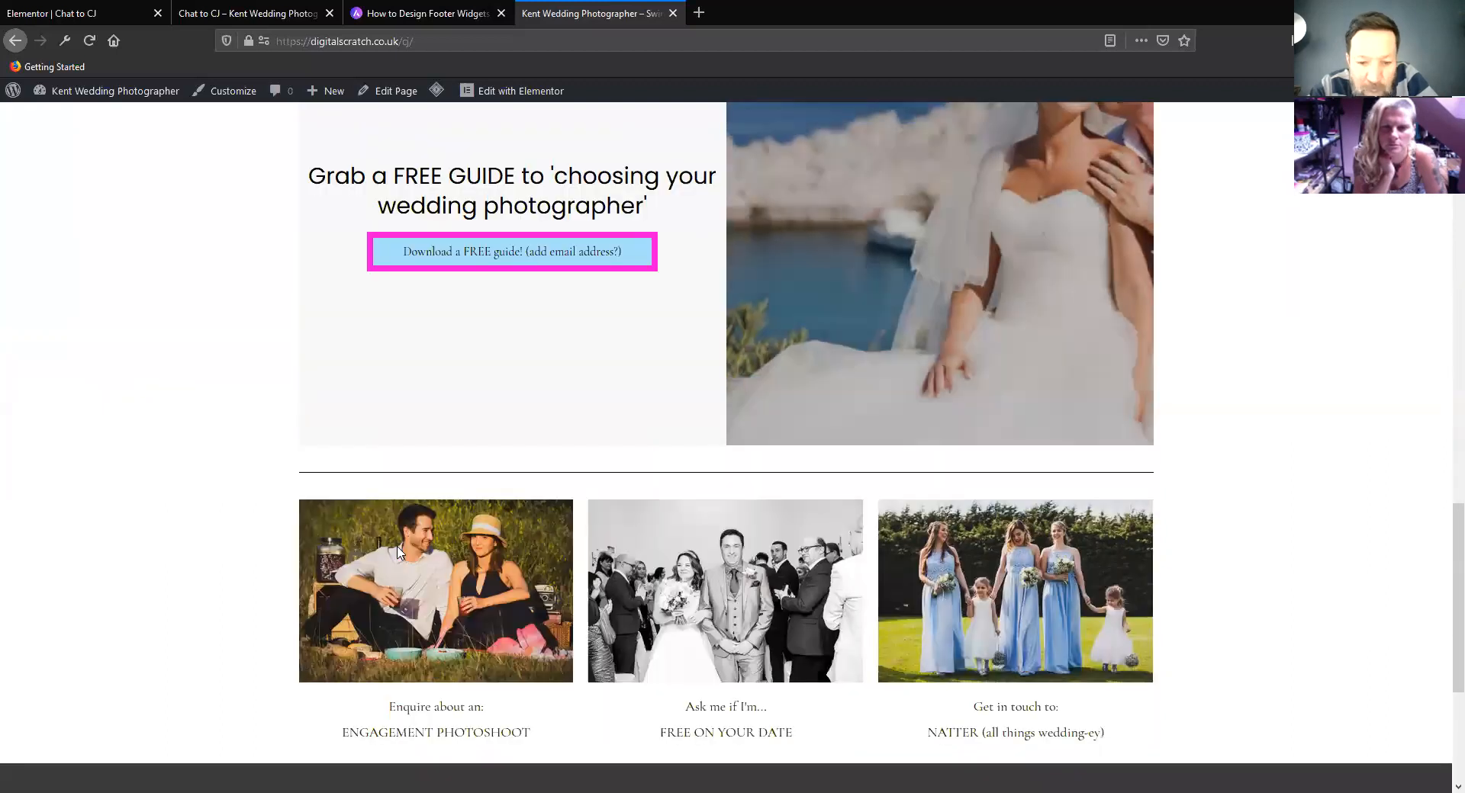
scroll(398, 552, "up", 10)
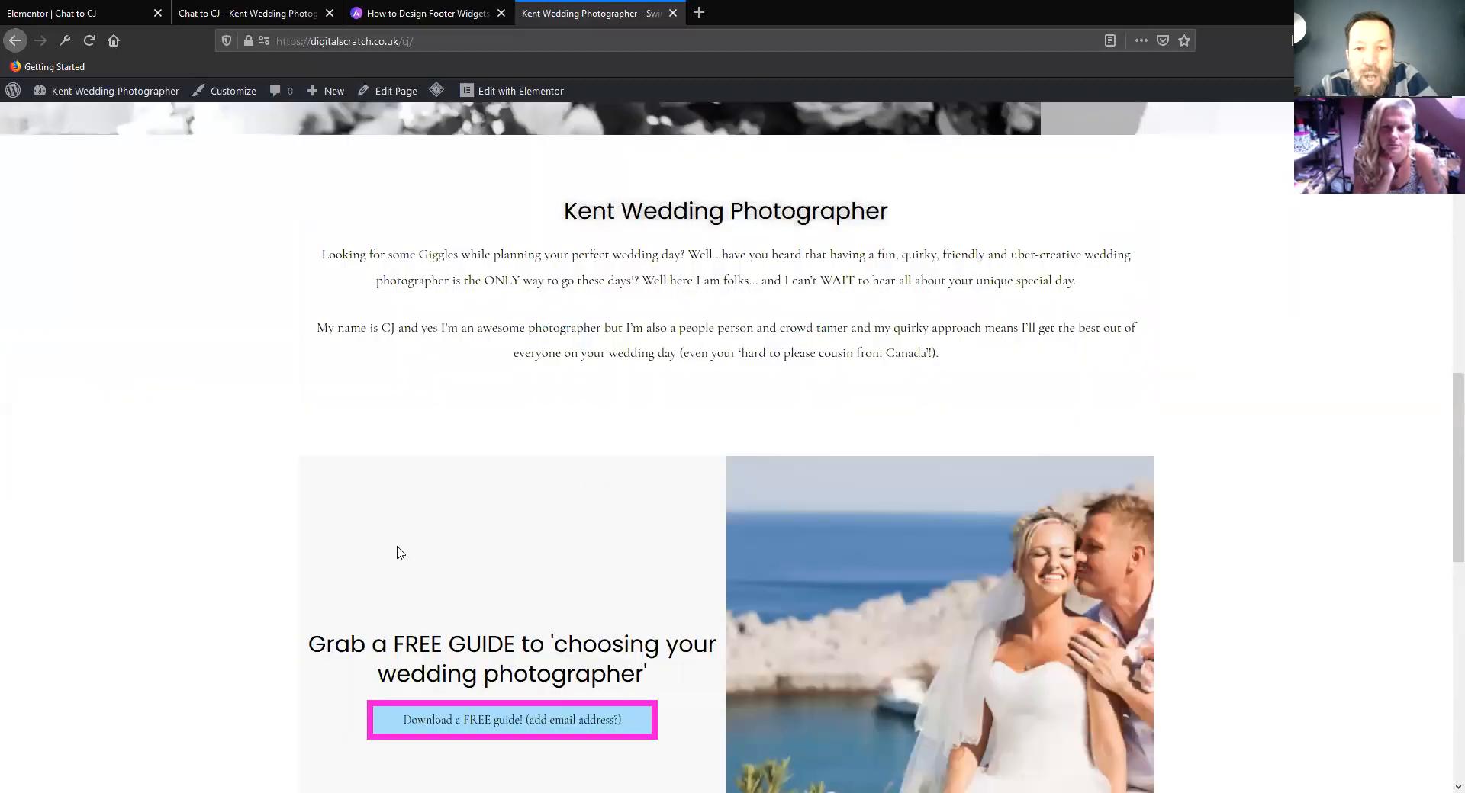
scroll(398, 553, "up", 5)
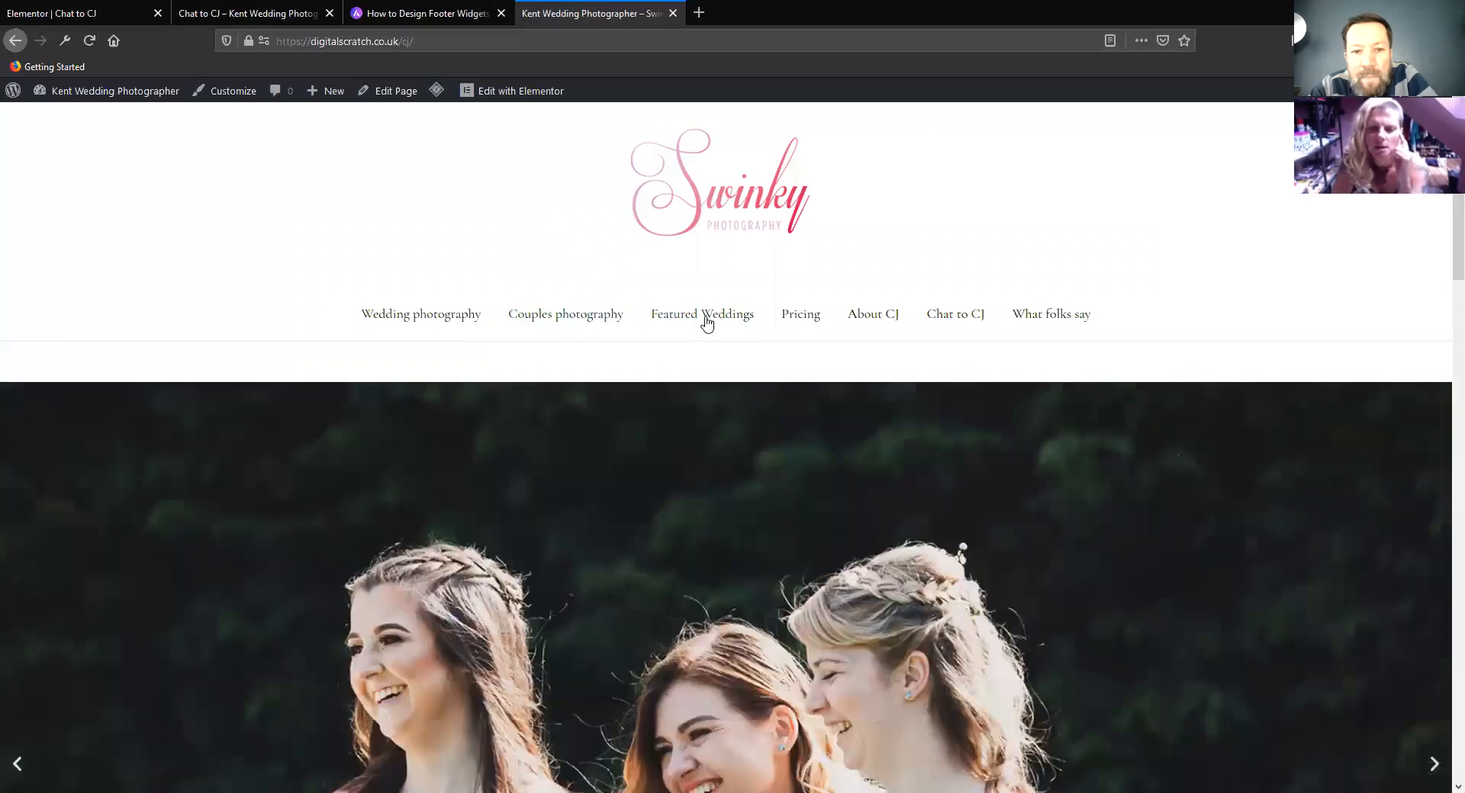
View the Featured Weddings page and open the list of all posts in the WordPress dashboard
left_click(703, 316)
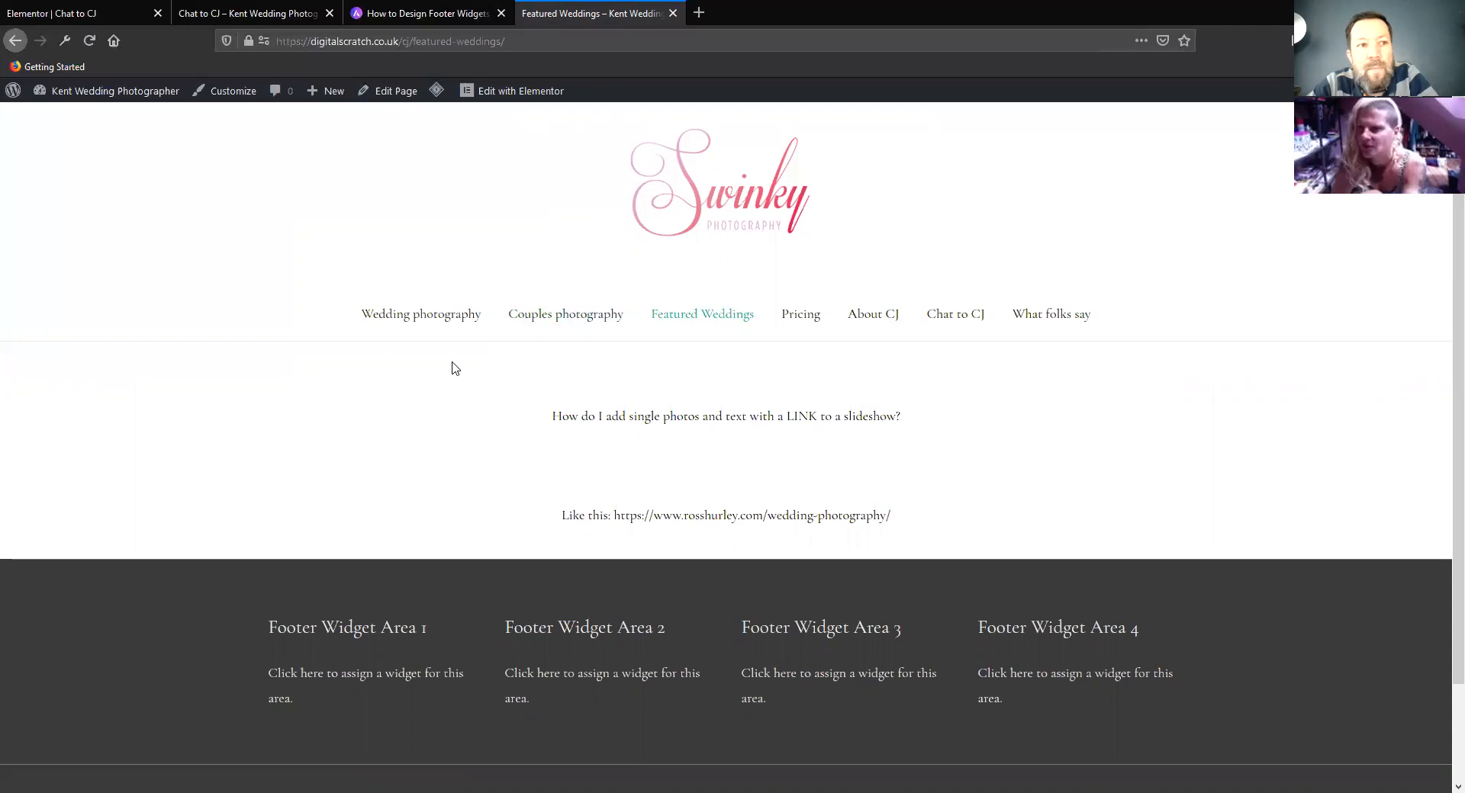
mouse_move(74, 104)
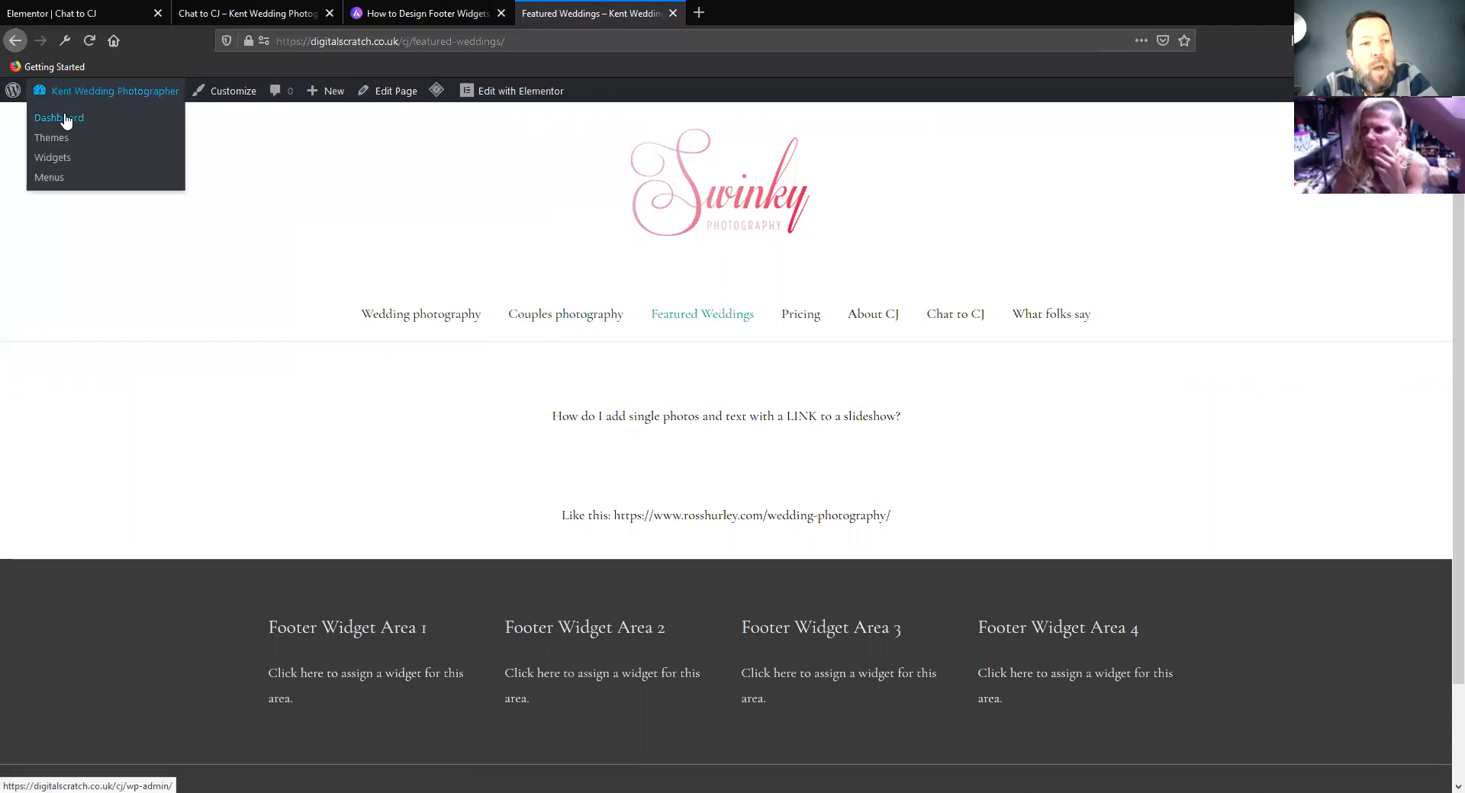
left_click(64, 116)
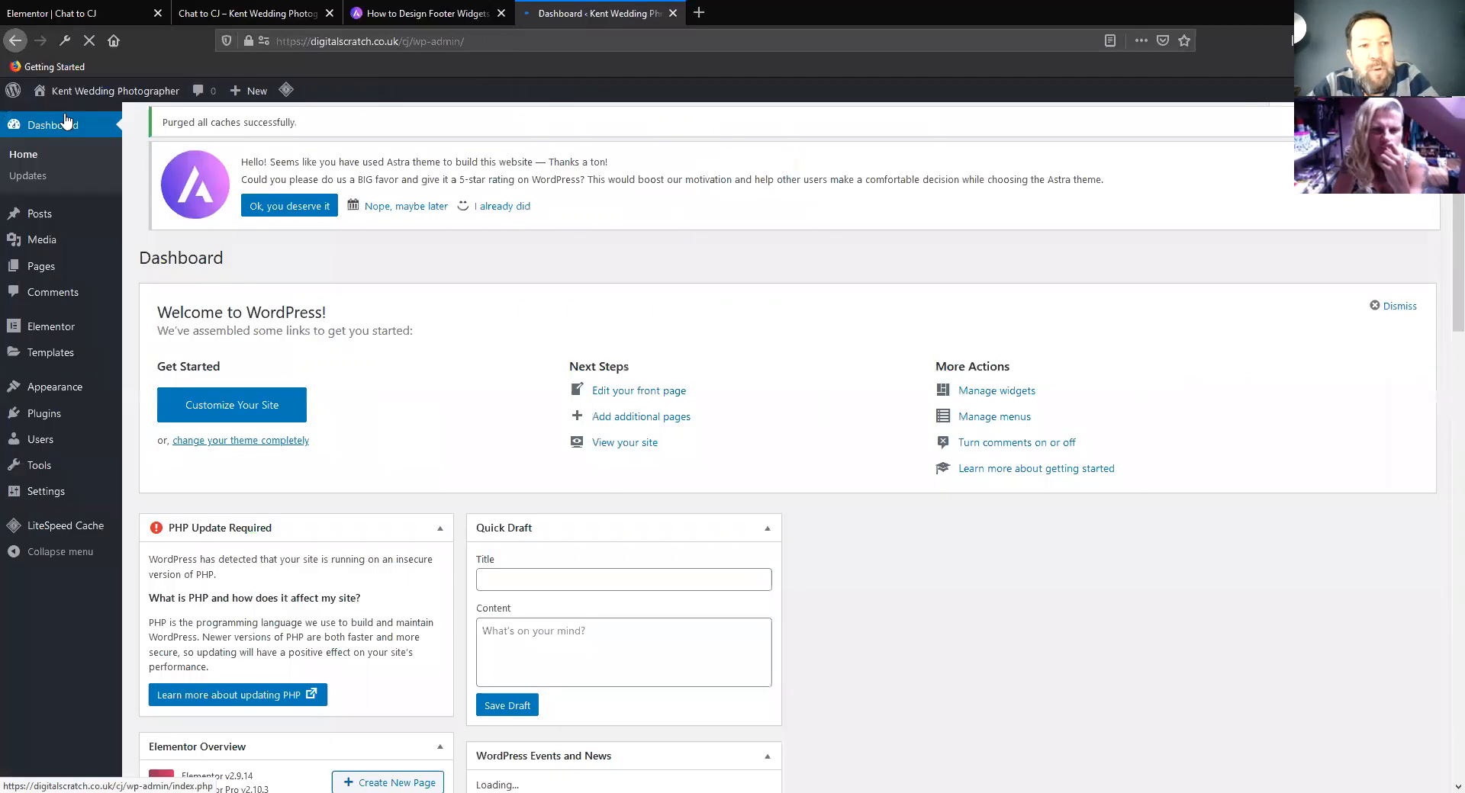
mouse_move(42, 221)
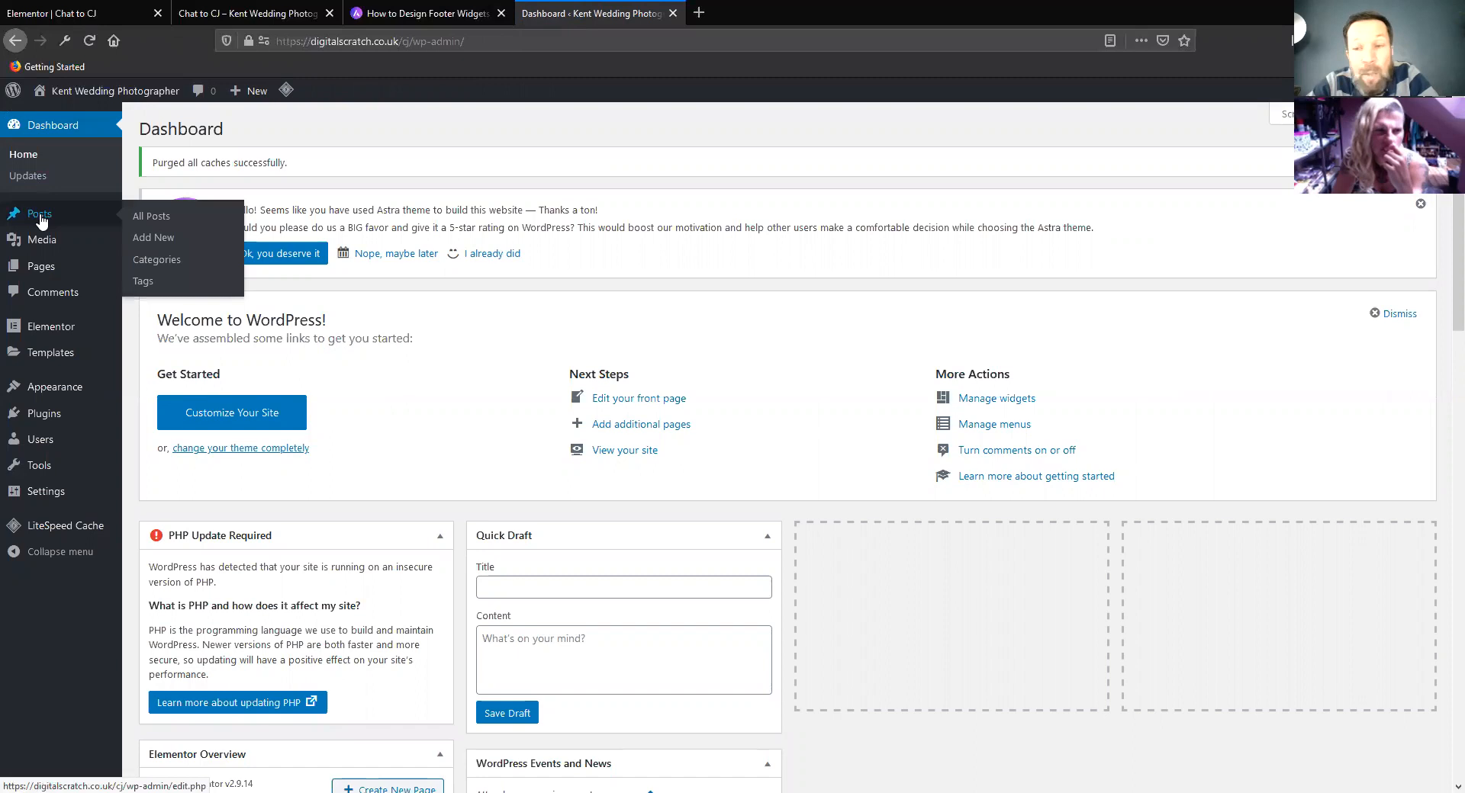
left_click(140, 219)
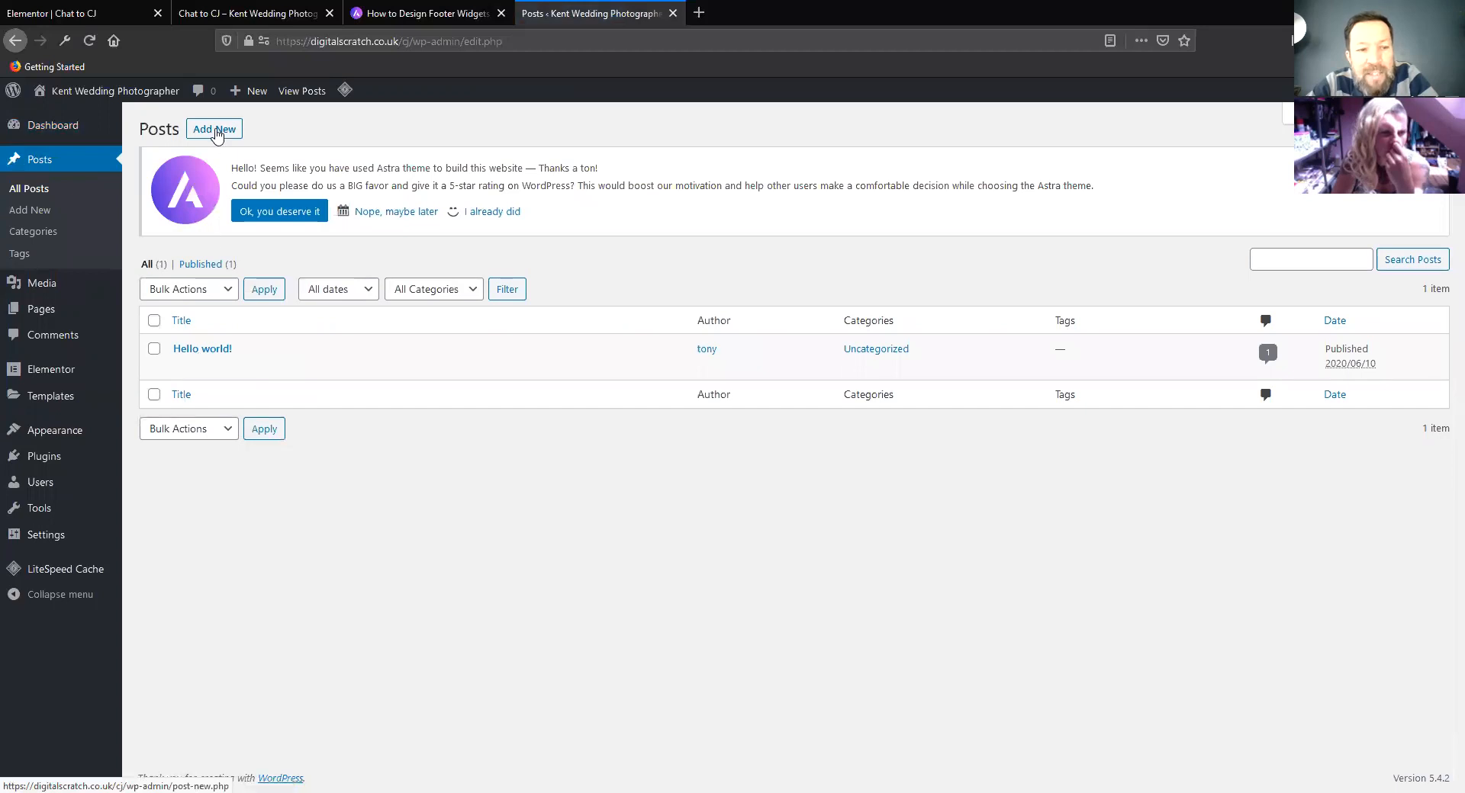
left_click(216, 132)
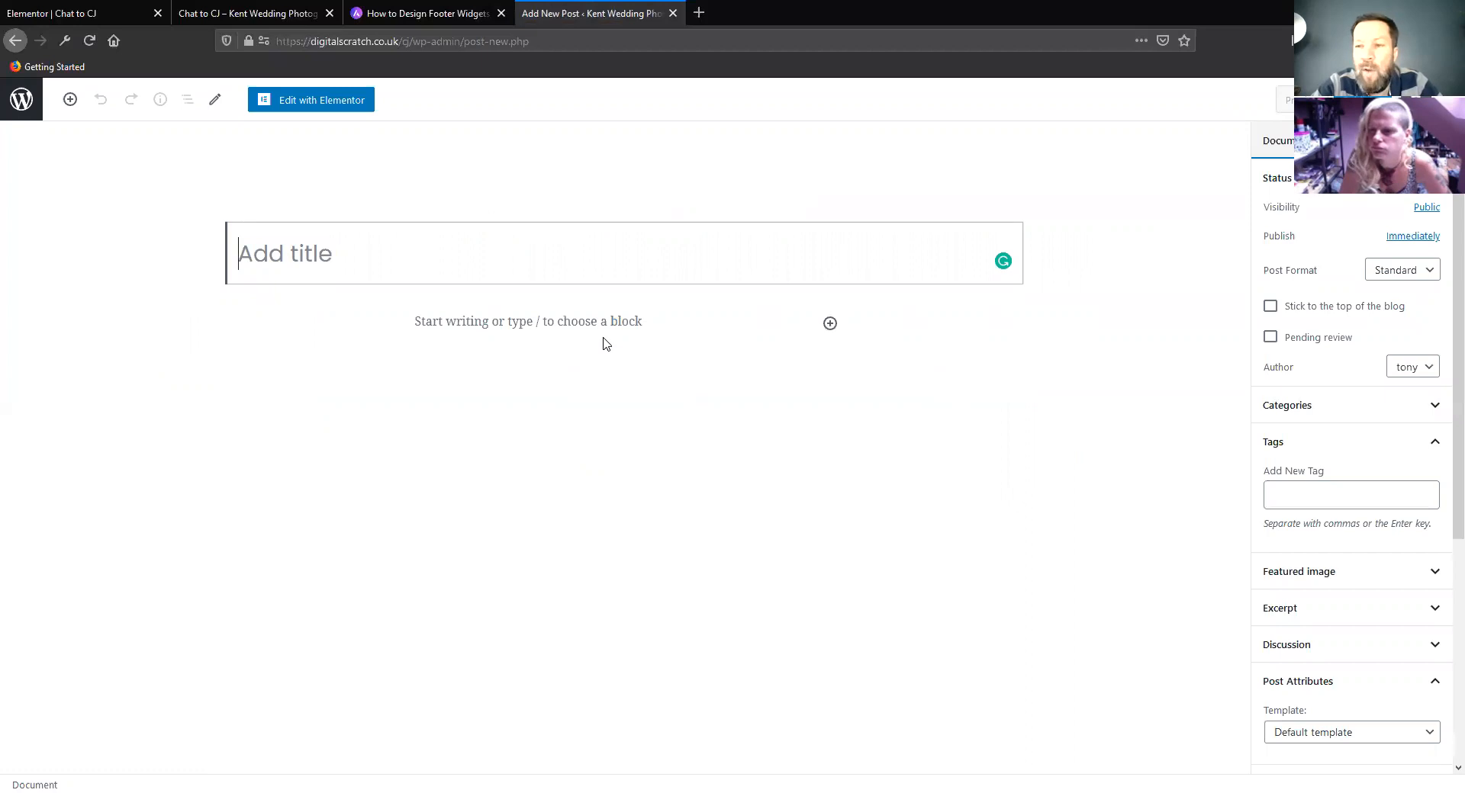
type("weddi")
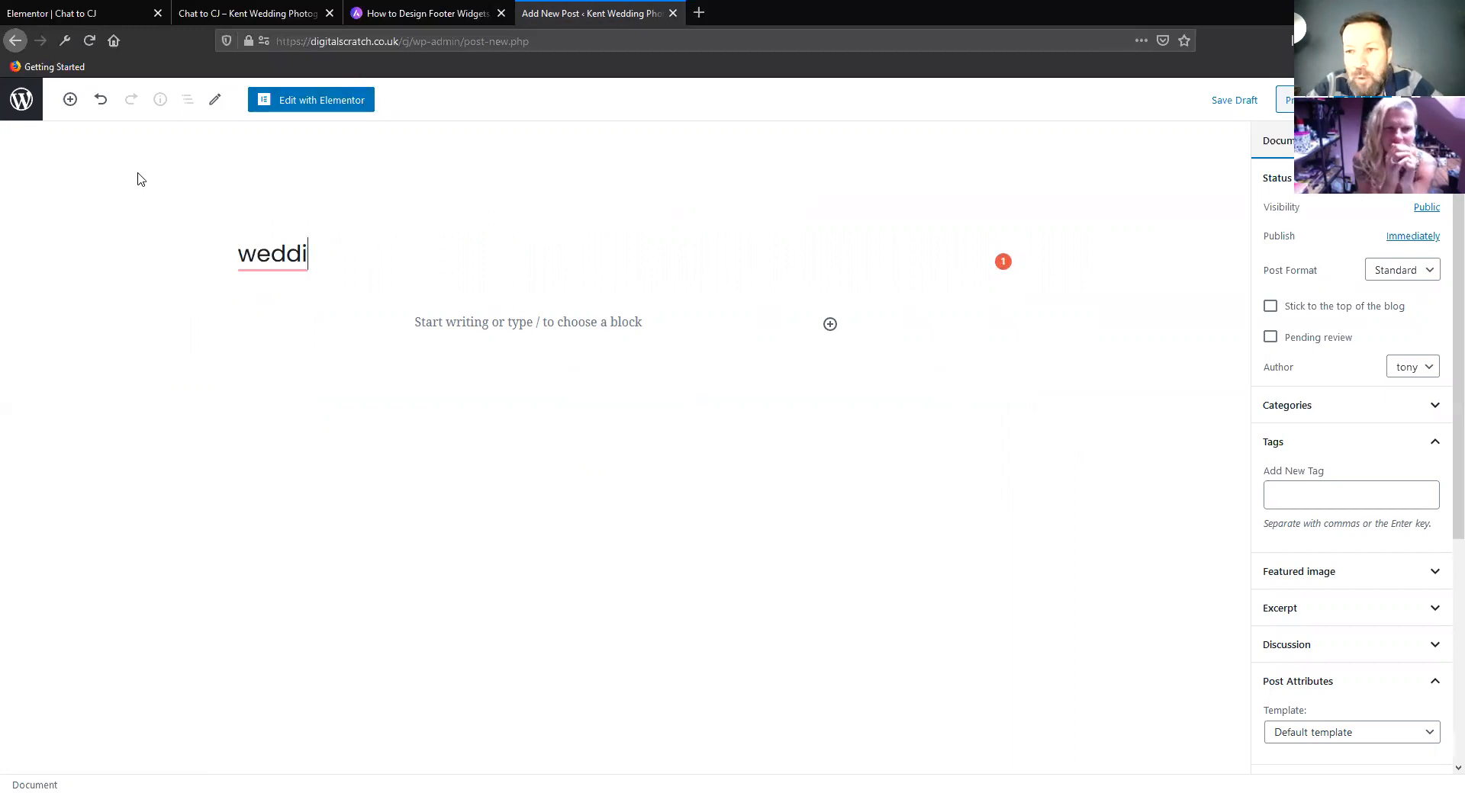
left_click(15, 104)
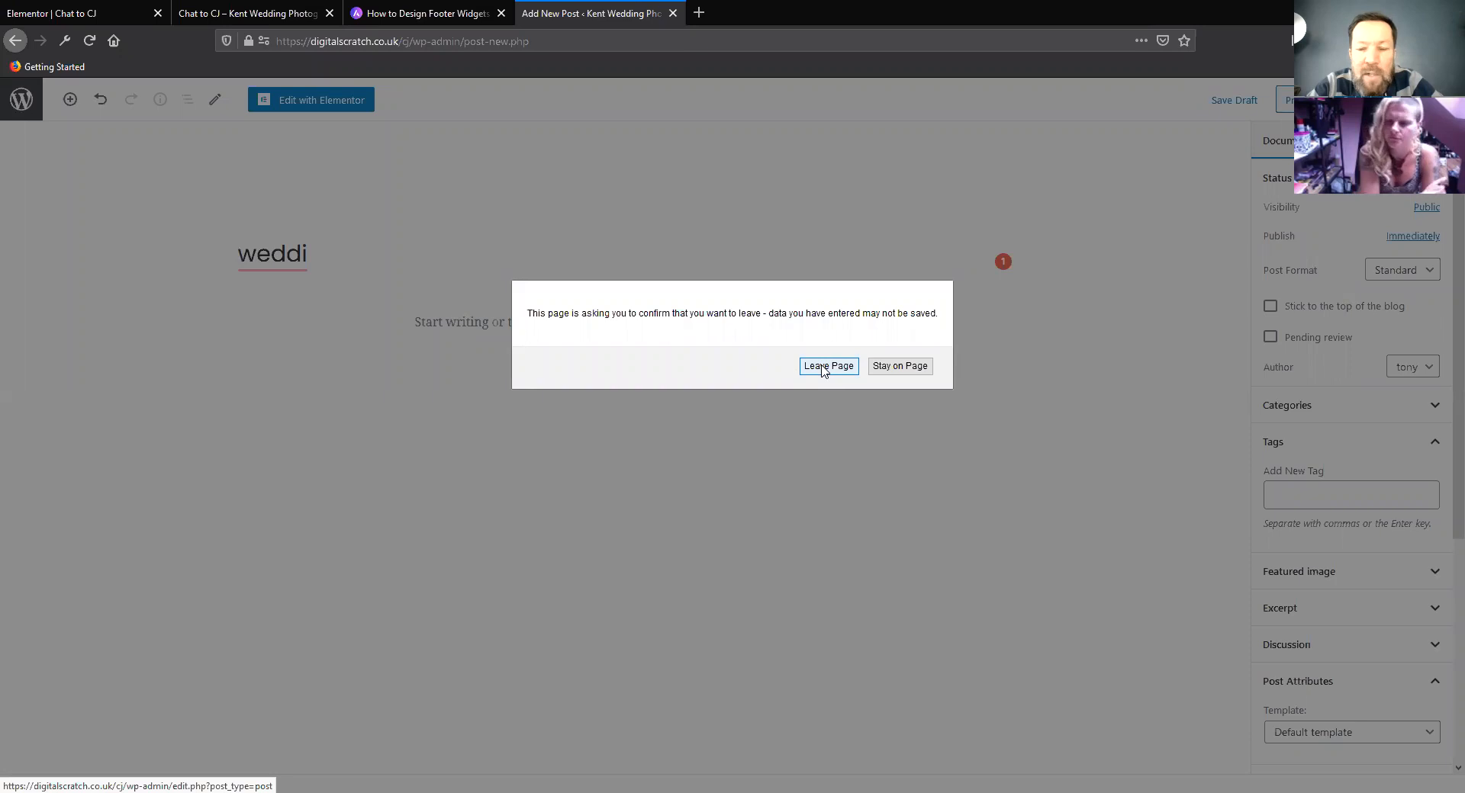
left_click(827, 366)
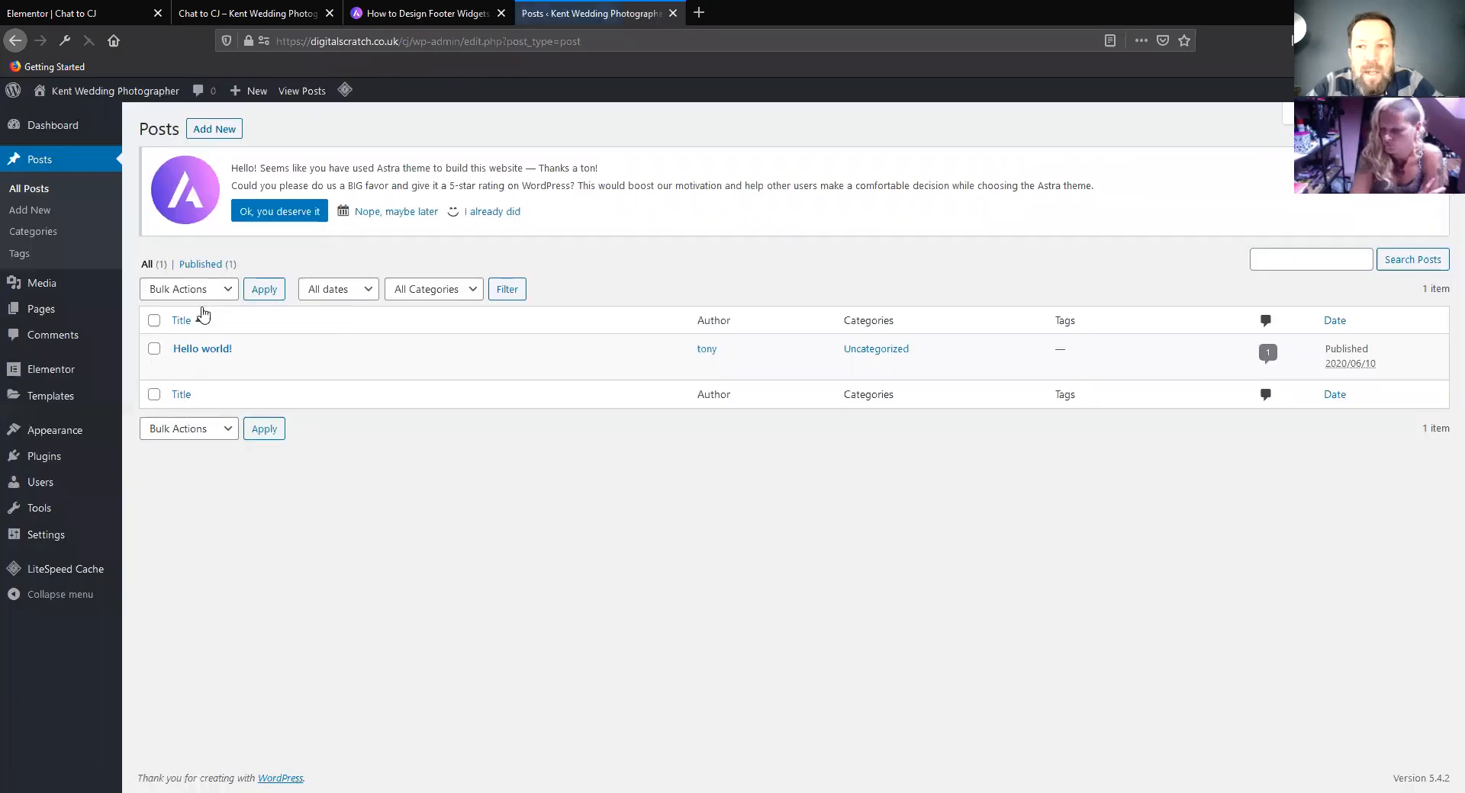
Return to the live home page and examine its footer widget areas, copyright line and footer menu
mouse_move(331, 379)
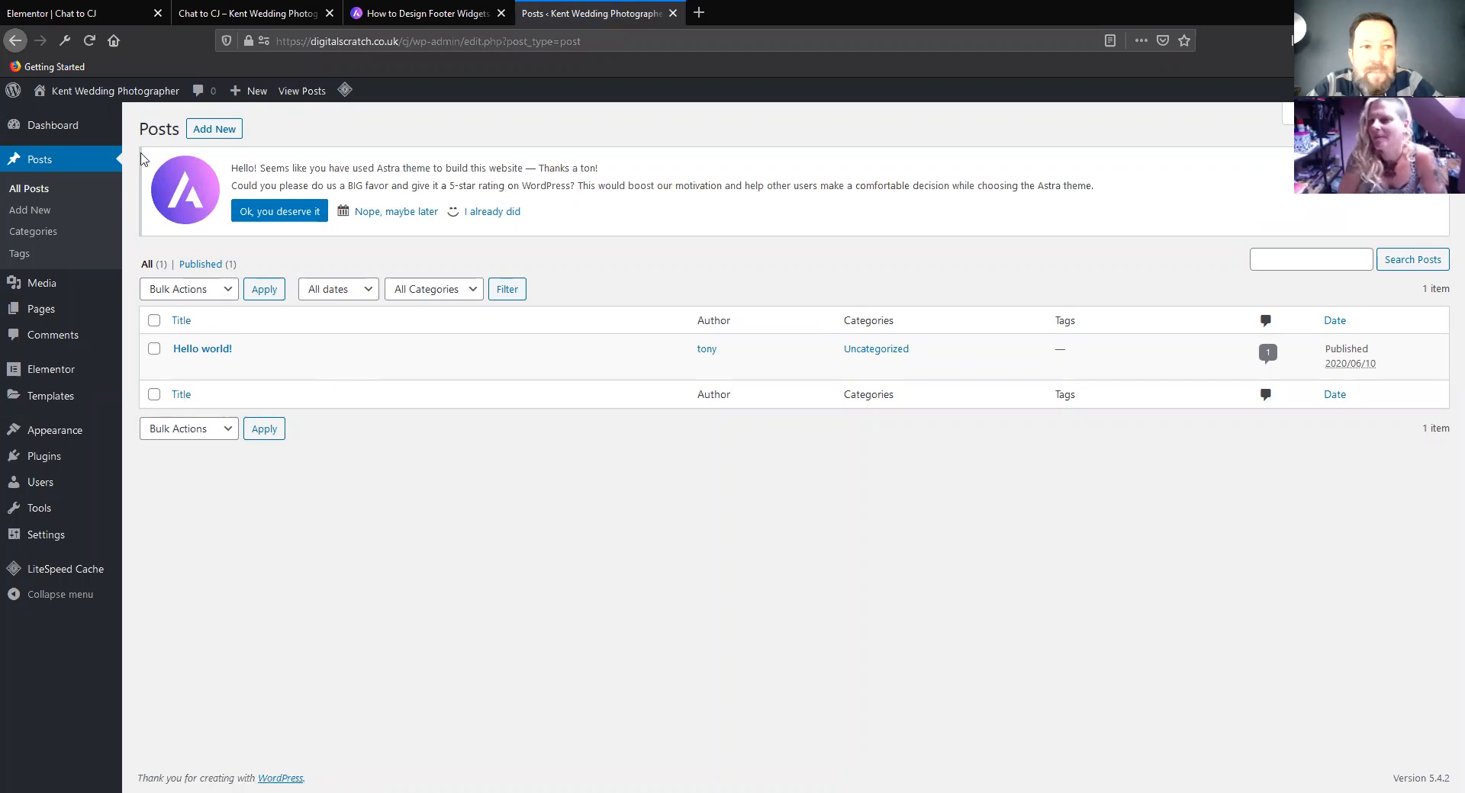
mouse_move(95, 92)
left_click(50, 118)
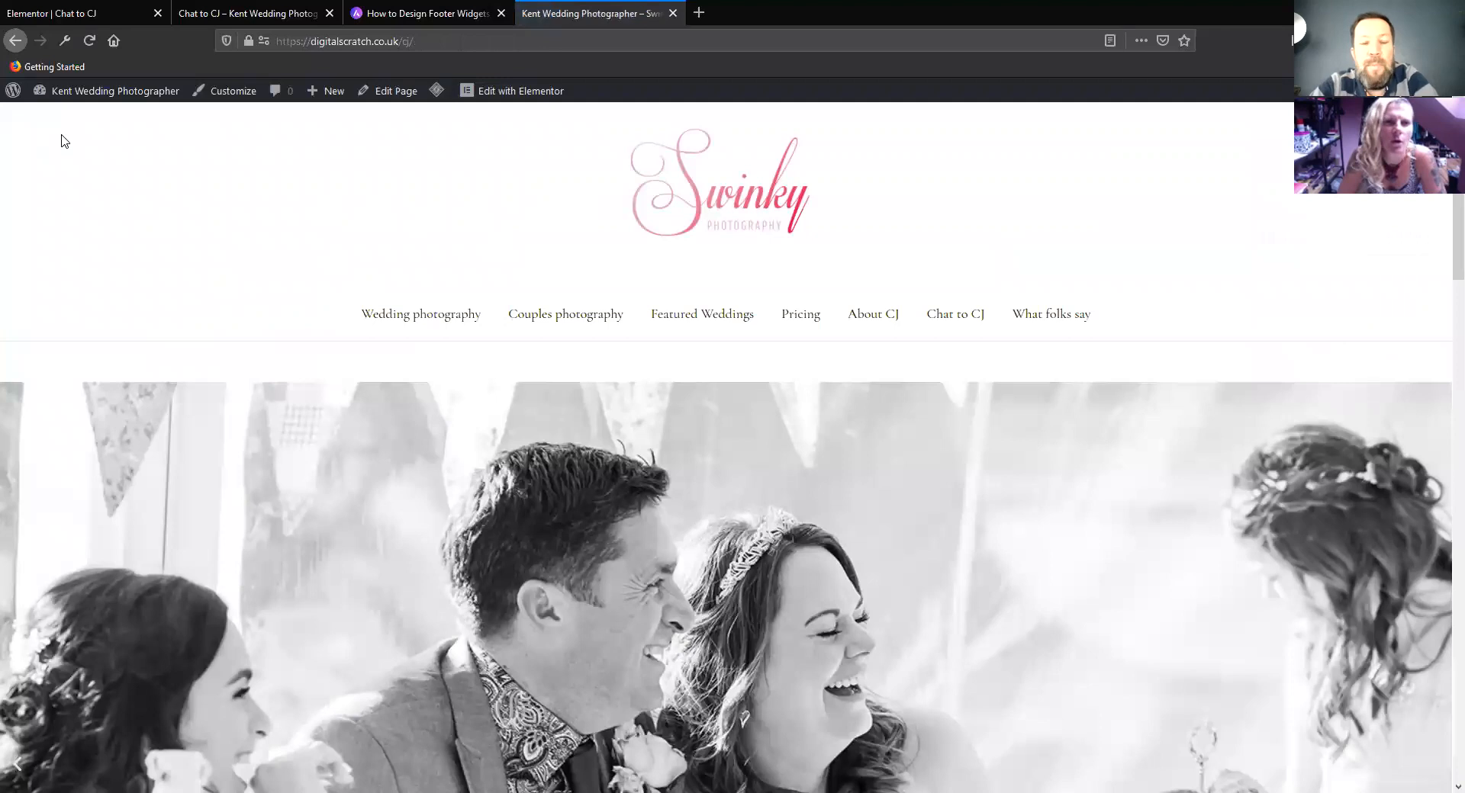
scroll(97, 151, "down", 10)
scroll(140, 188, "down", 7)
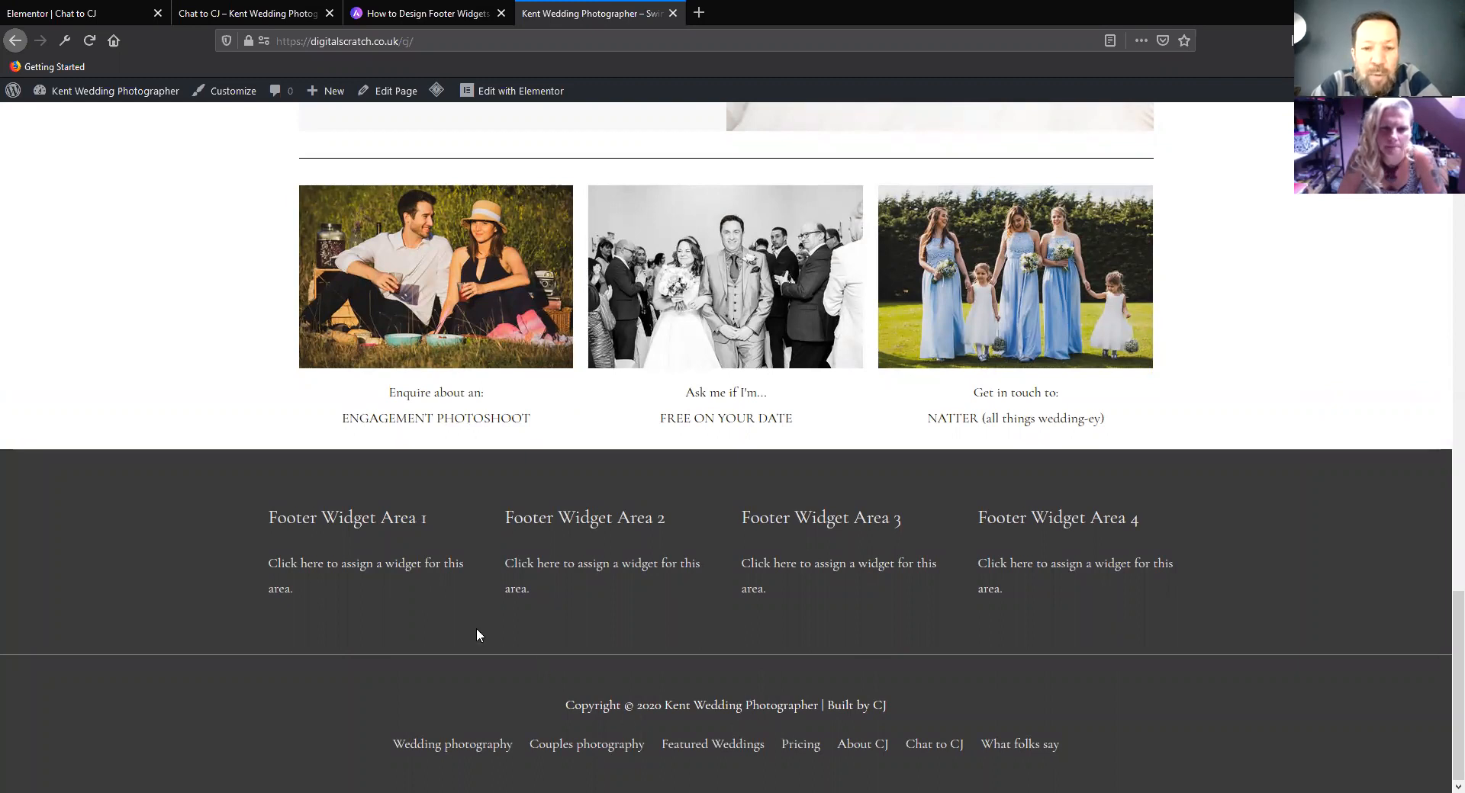
scroll(476, 629, "up", 3)
scroll(411, 589, "down", 3)
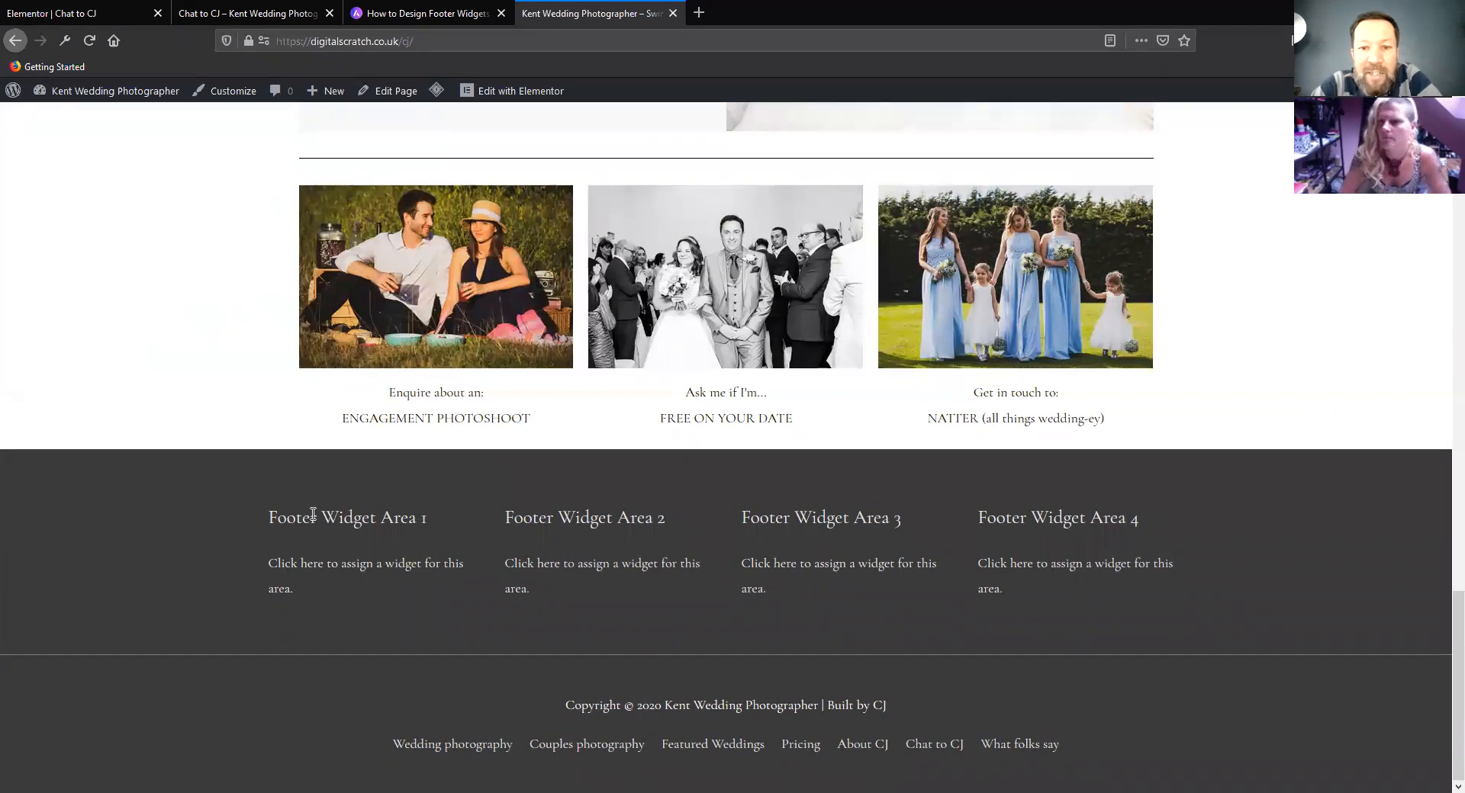
scroll(312, 514, "up", 20)
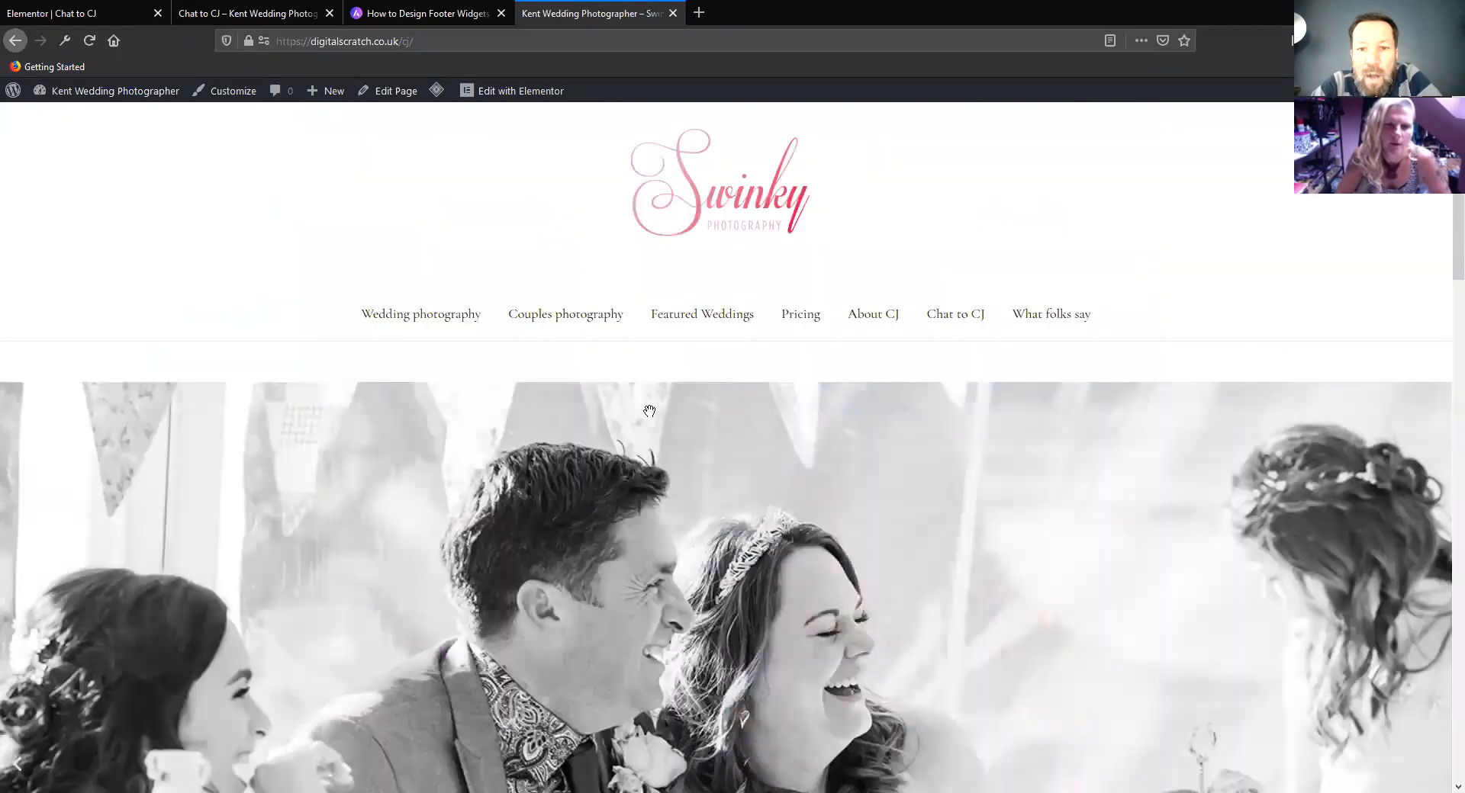